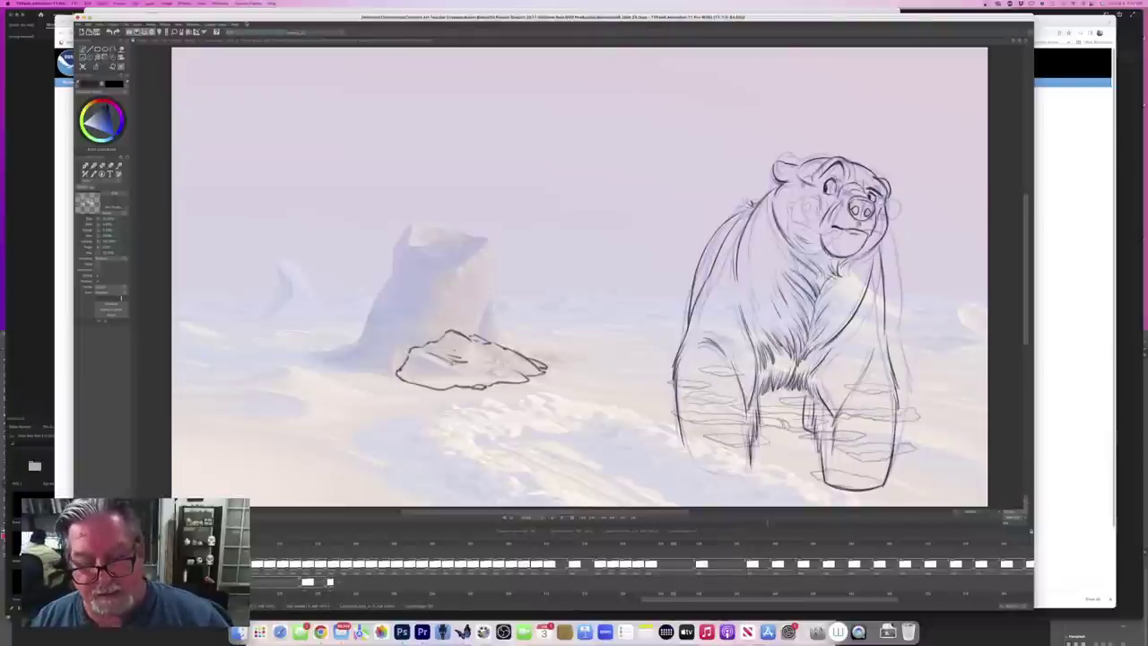
Step: Switch to Premiere Pro, scrub the sequence back to the ice cliff shot before the bear close-up, and play it from there
click(422, 633)
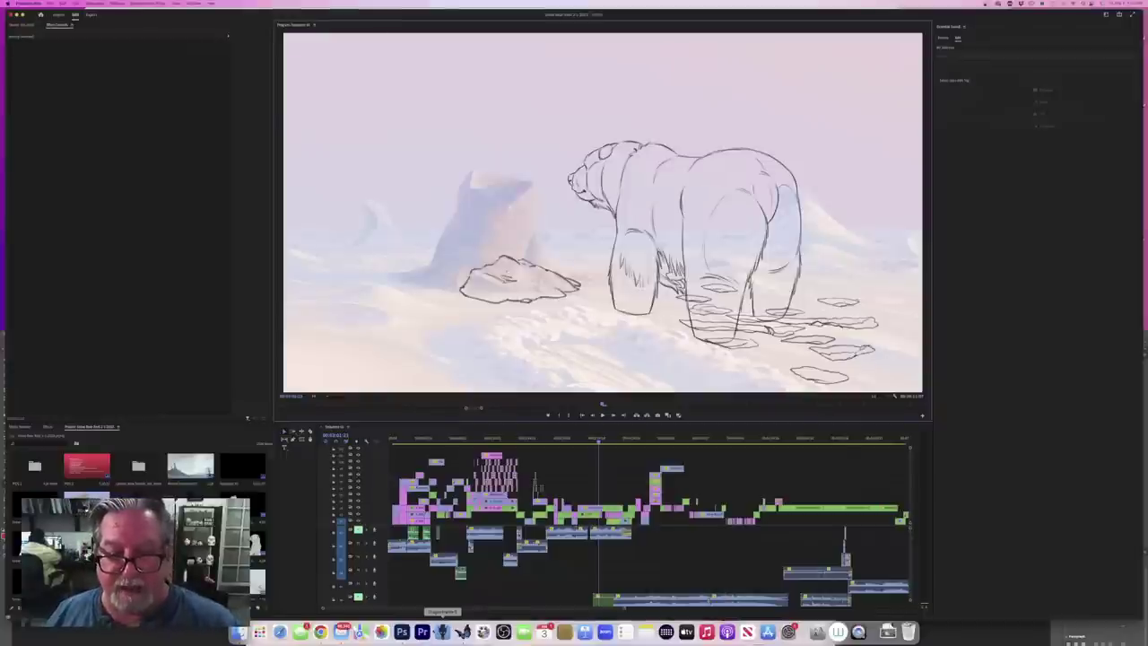
drag(603, 404, 458, 406)
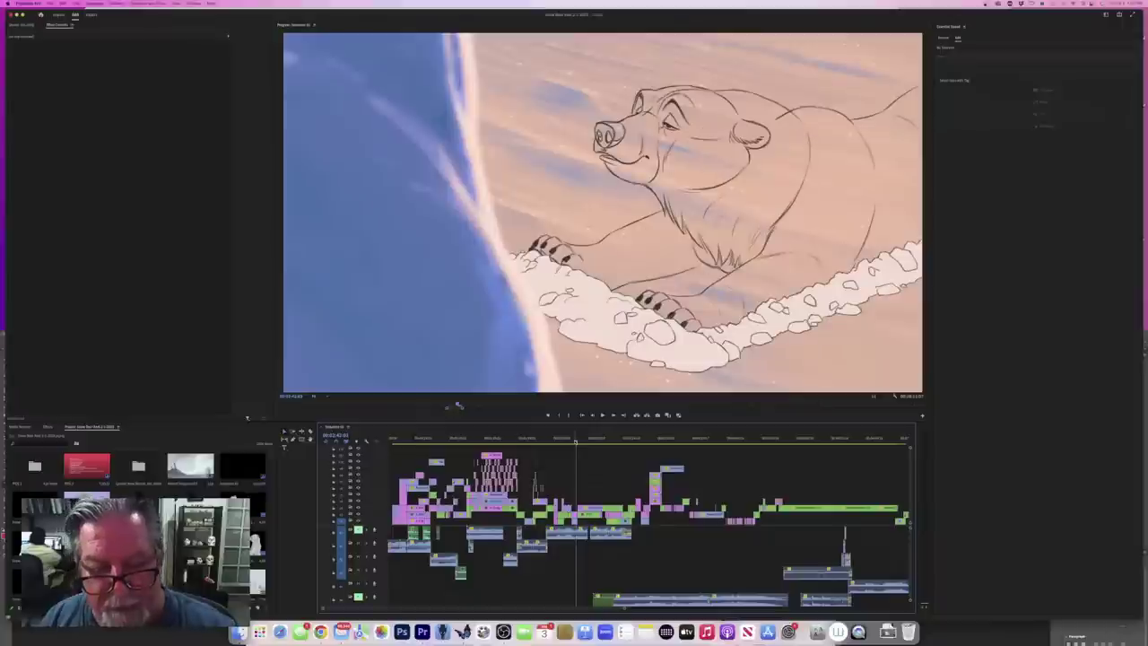
drag(576, 442, 572, 442)
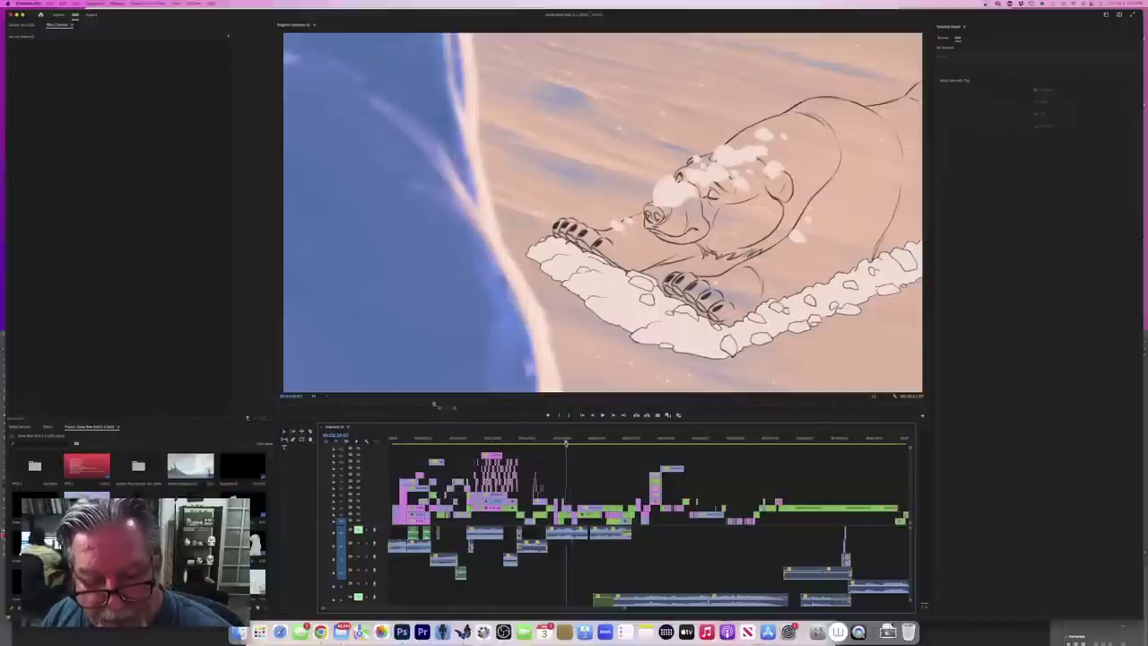
drag(603, 405, 552, 405)
drag(430, 406, 384, 404)
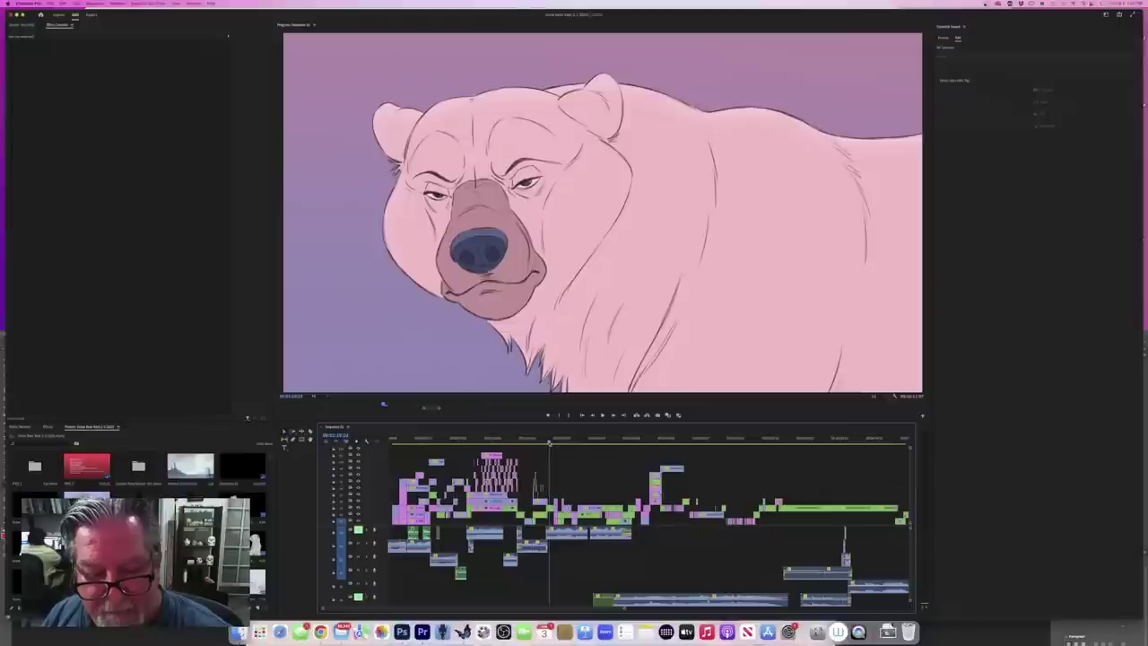
drag(550, 443, 549, 434)
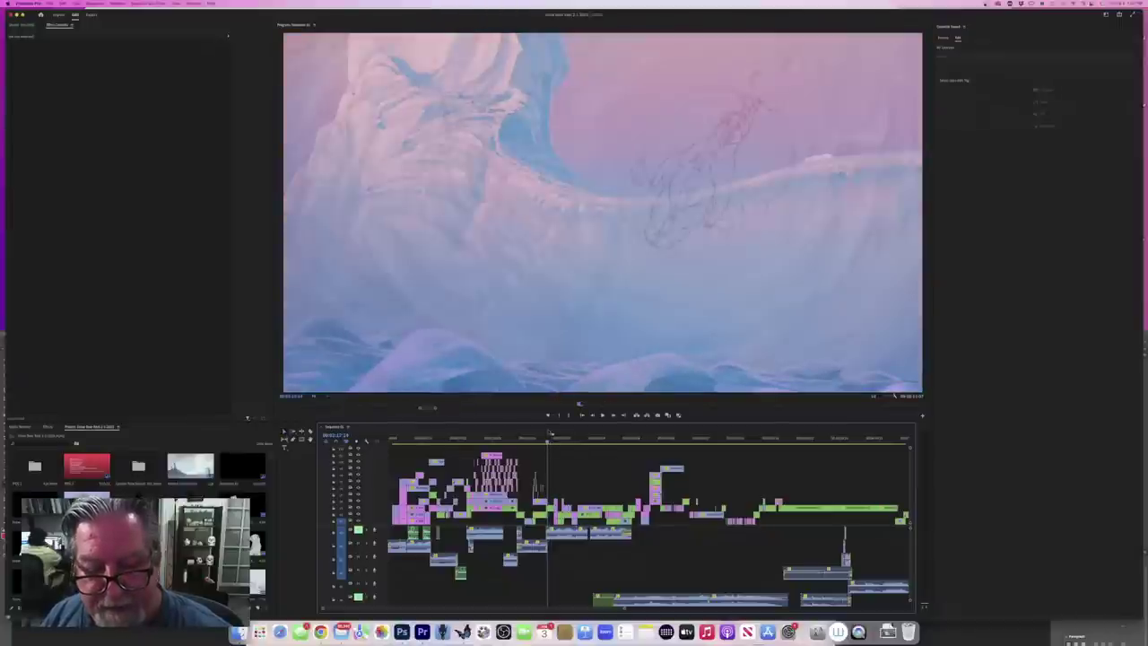
click(602, 415)
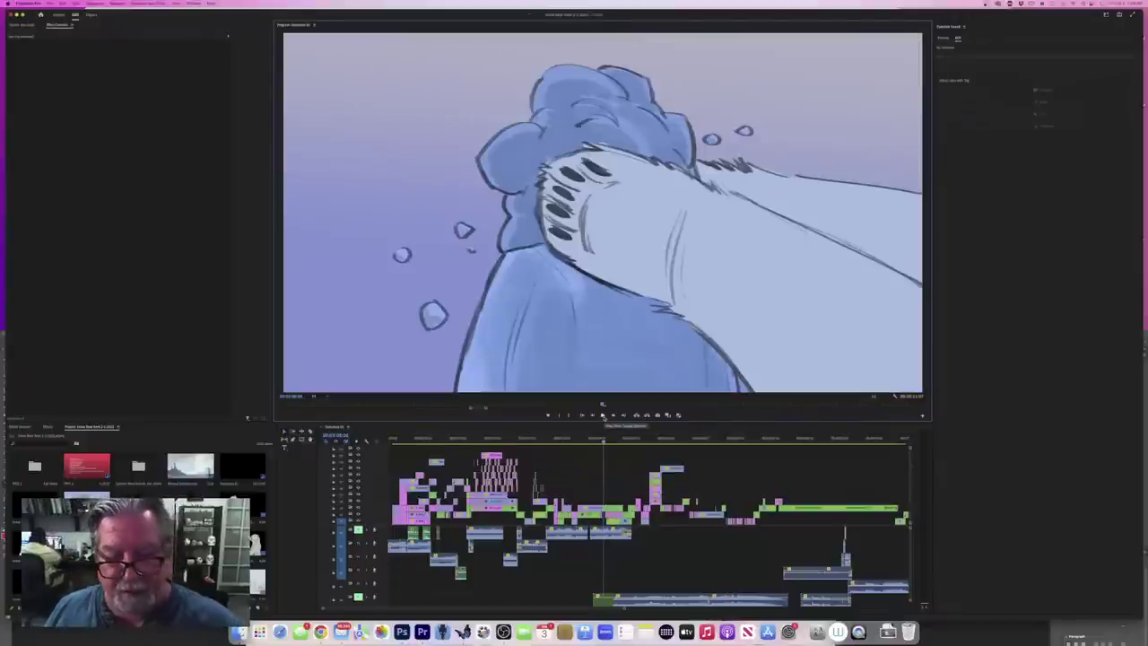
Step: Replay the sequence from the shot of the bear shoving the ice block and stop where the bear faces the ice
drag(603, 444, 591, 445)
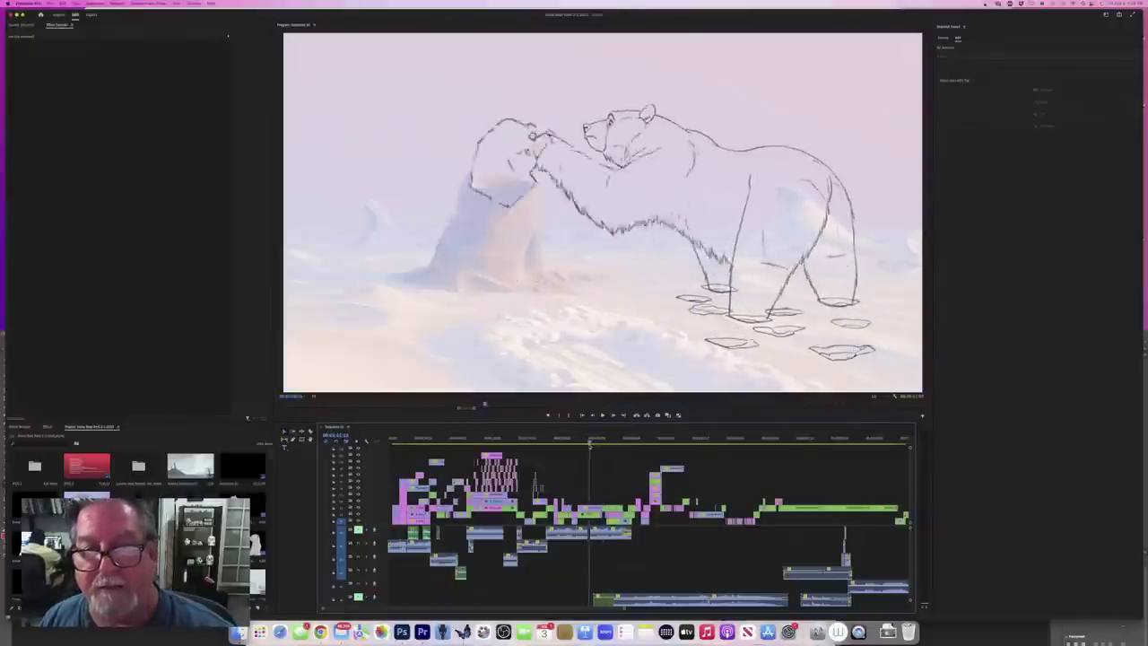
click(602, 415)
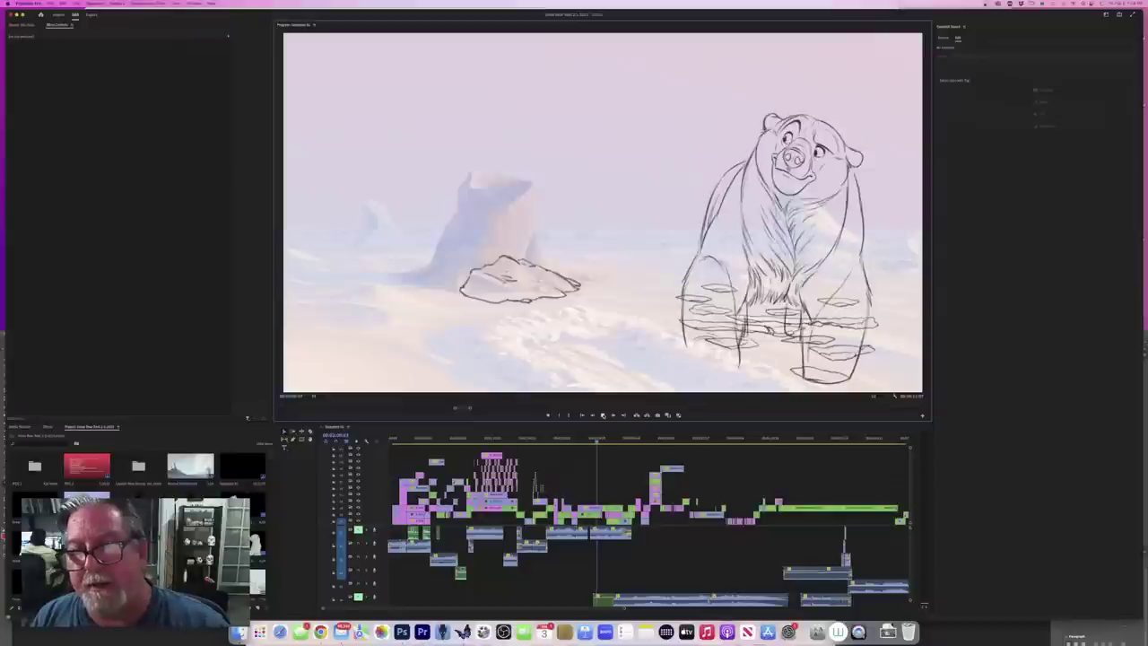
click(602, 415)
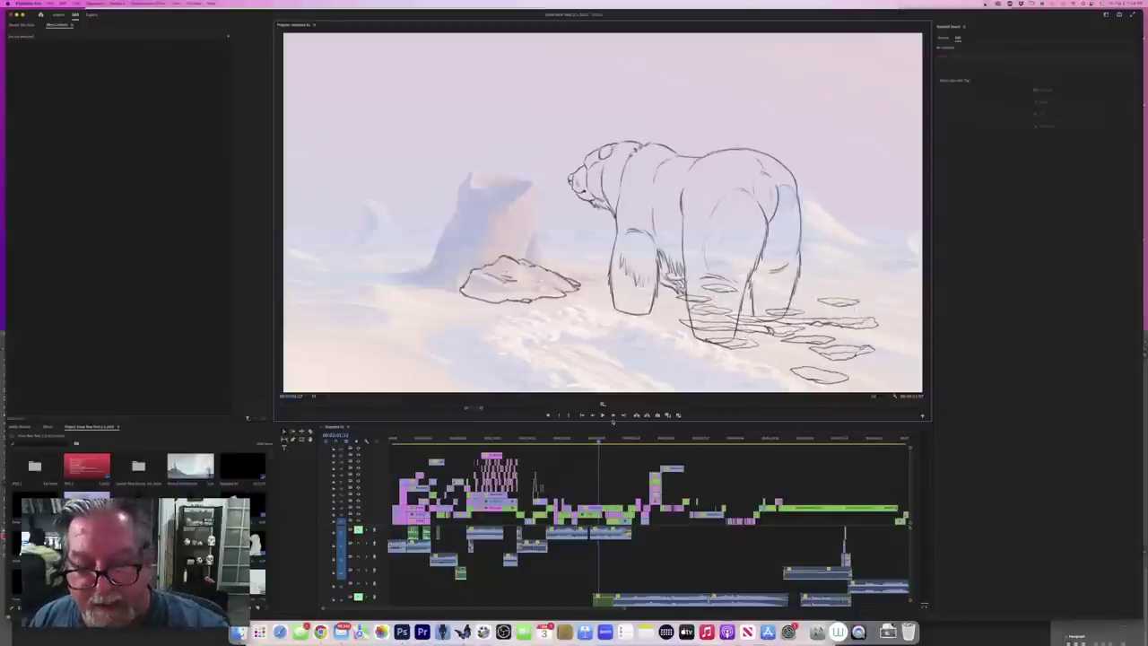
Step: Switch to TVPaint Animation and scrub through the bear's drawings to examine the turning poses around the fallen ice
click(463, 633)
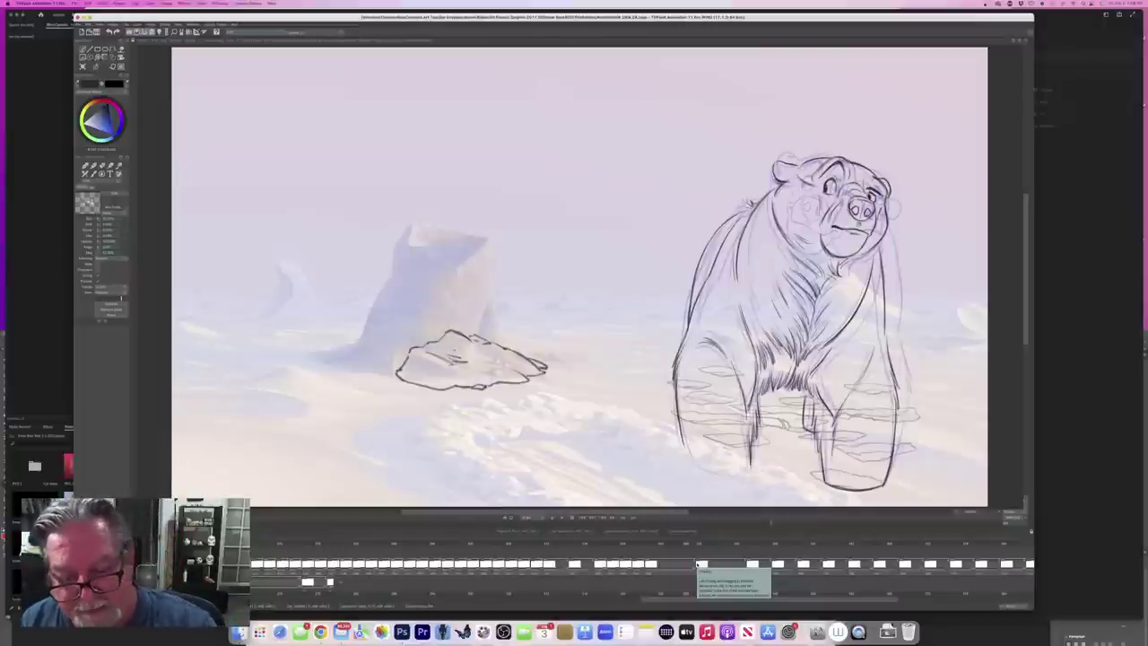
drag(690, 544, 905, 542)
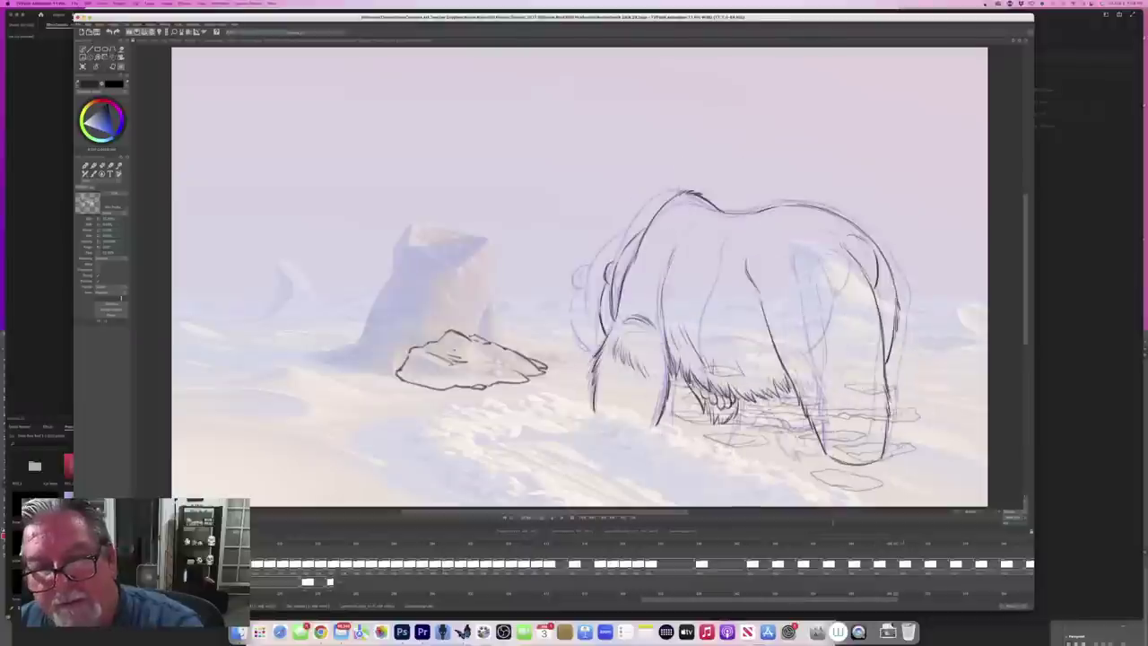
drag(802, 543, 779, 544)
drag(657, 604, 767, 603)
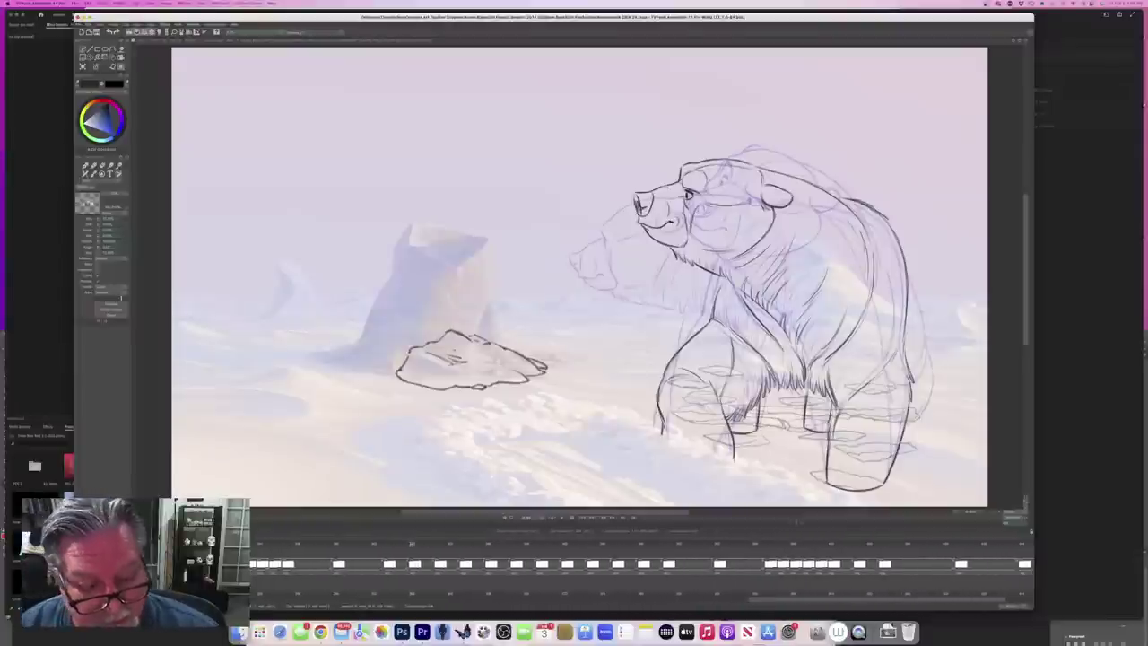
mouse_move(415, 544)
mouse_down()
mouse_move(623, 544)
mouse_move(570, 543)
mouse_up()
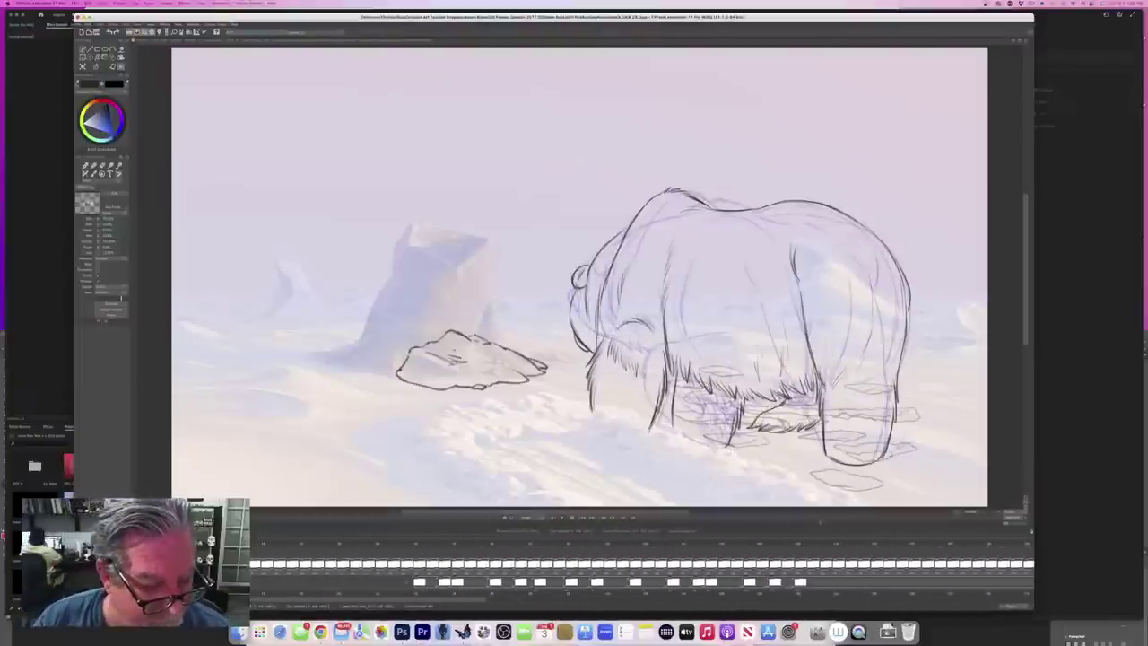
Step: Show the rough bear layer instead of the cleaned-up drawings and play back the rough animation
scroll(642, 574, down, 2)
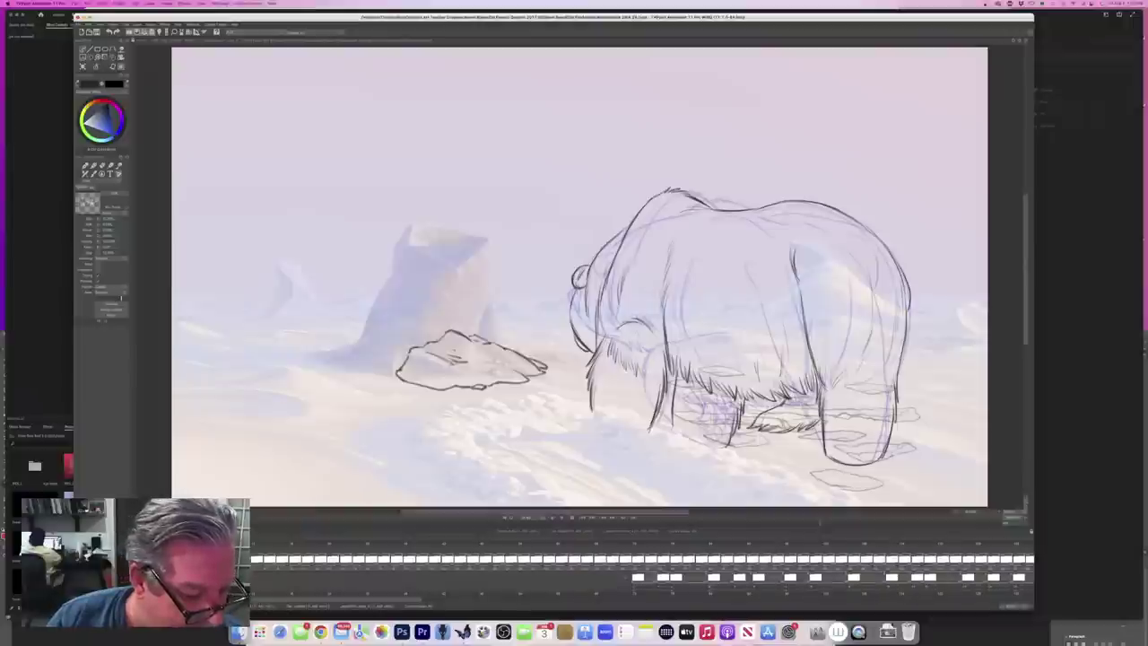
key(Delete)
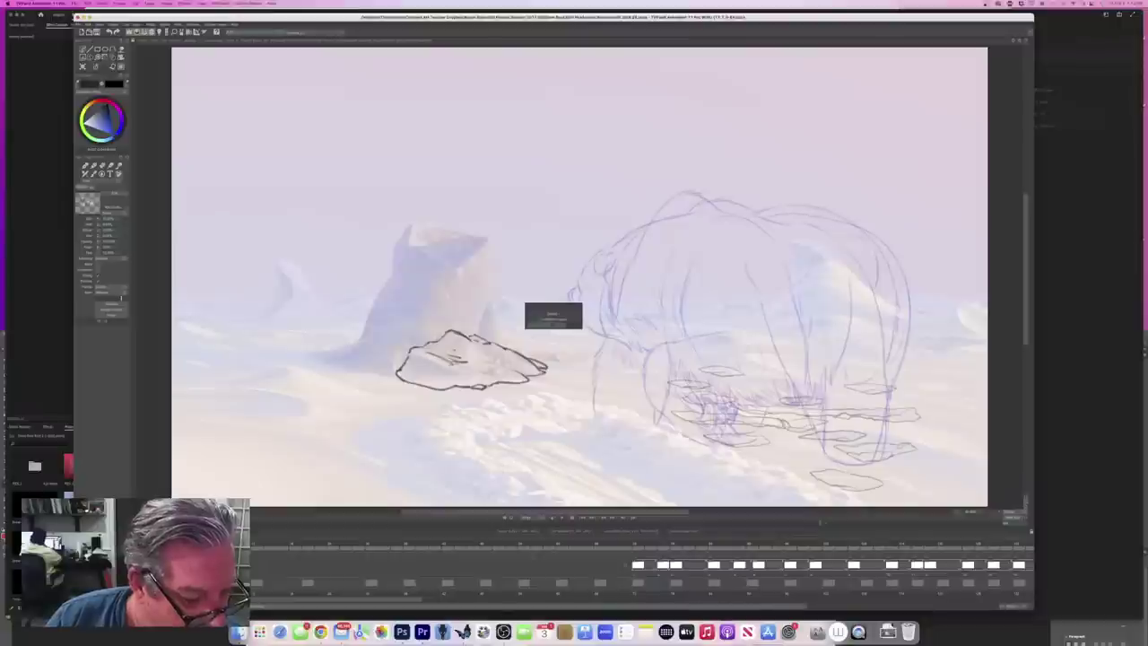
scroll(642, 574, down, 4)
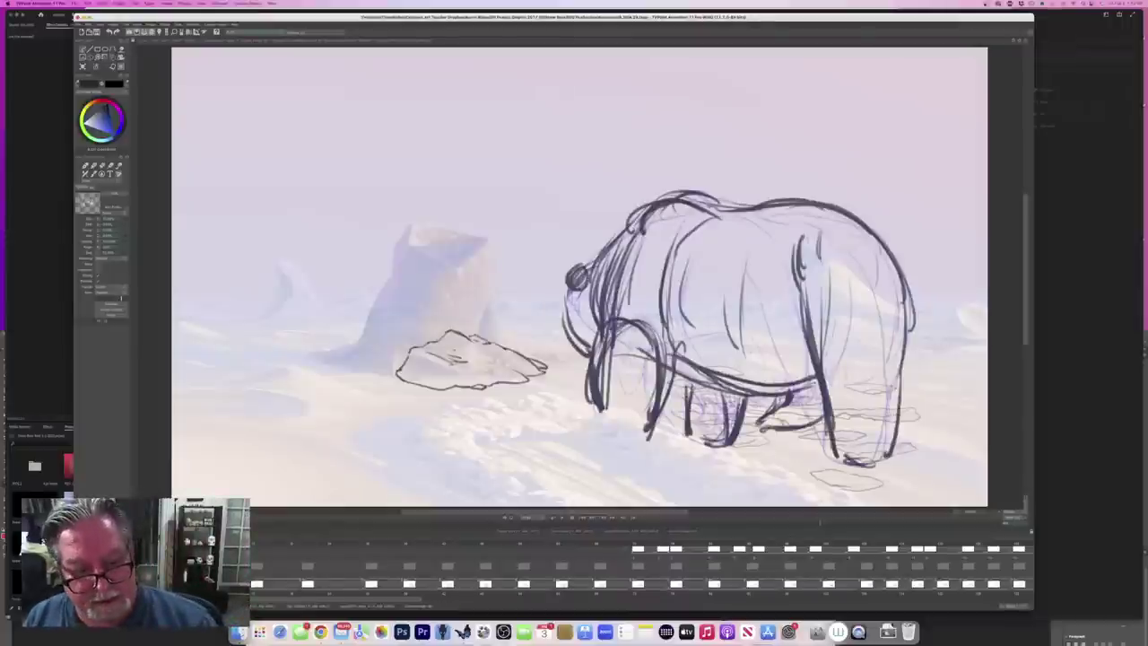
click(568, 524)
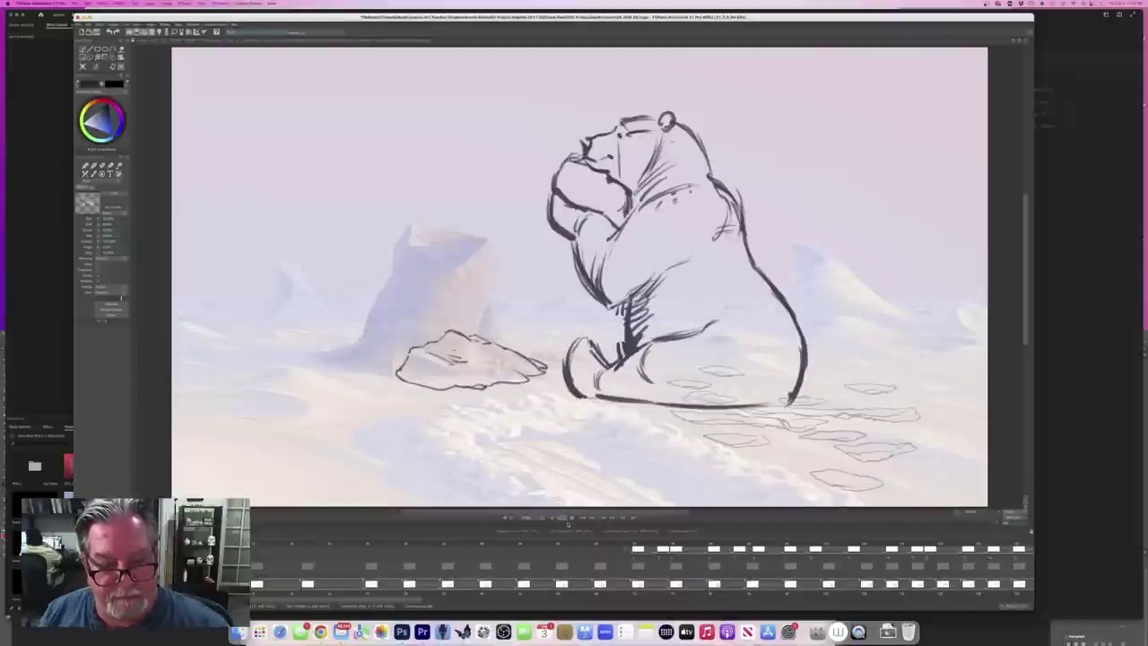
click(573, 518)
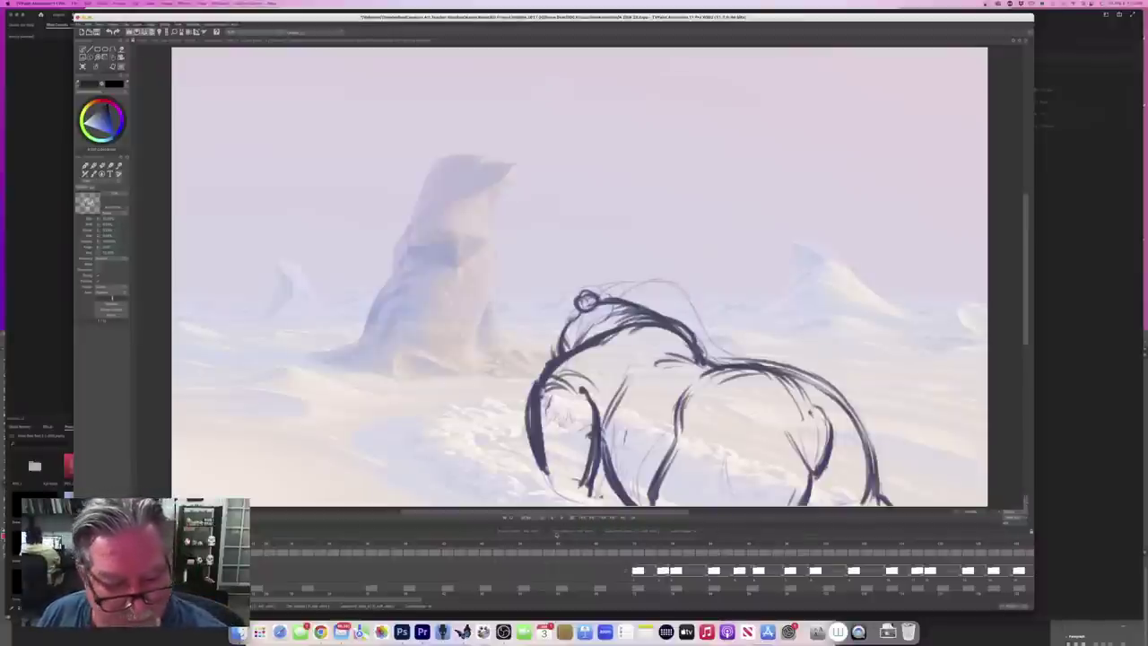
Step: Play the rough bear poses, bring back the cleaned-up bear layer, and play it for comparison
key(Return)
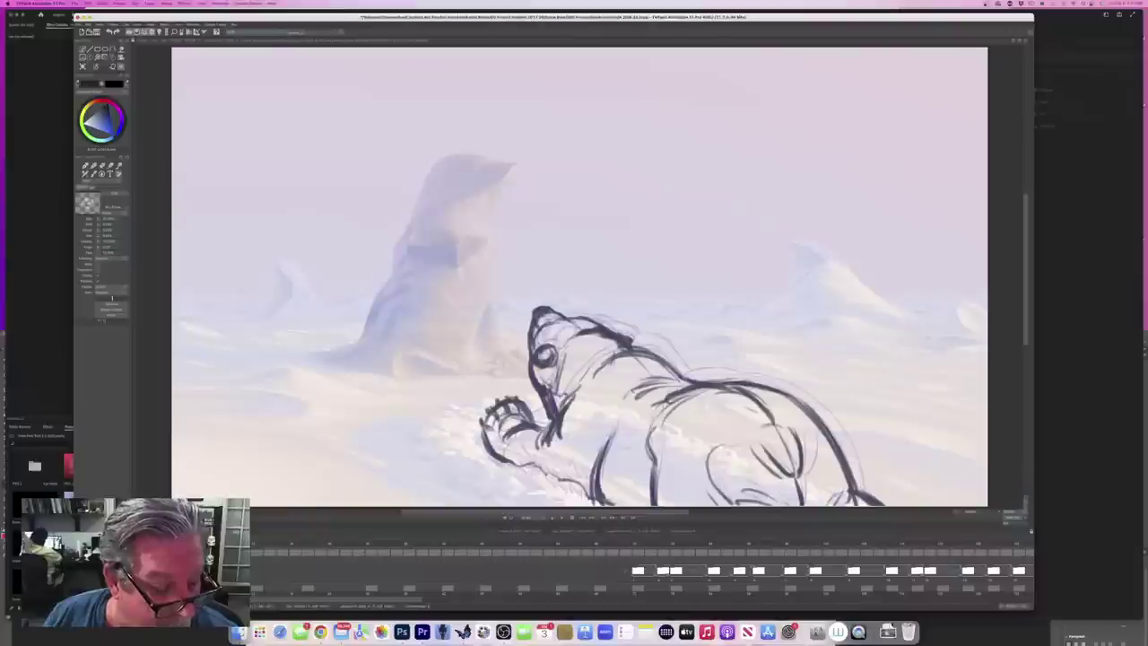
scroll(643, 571, down, 3)
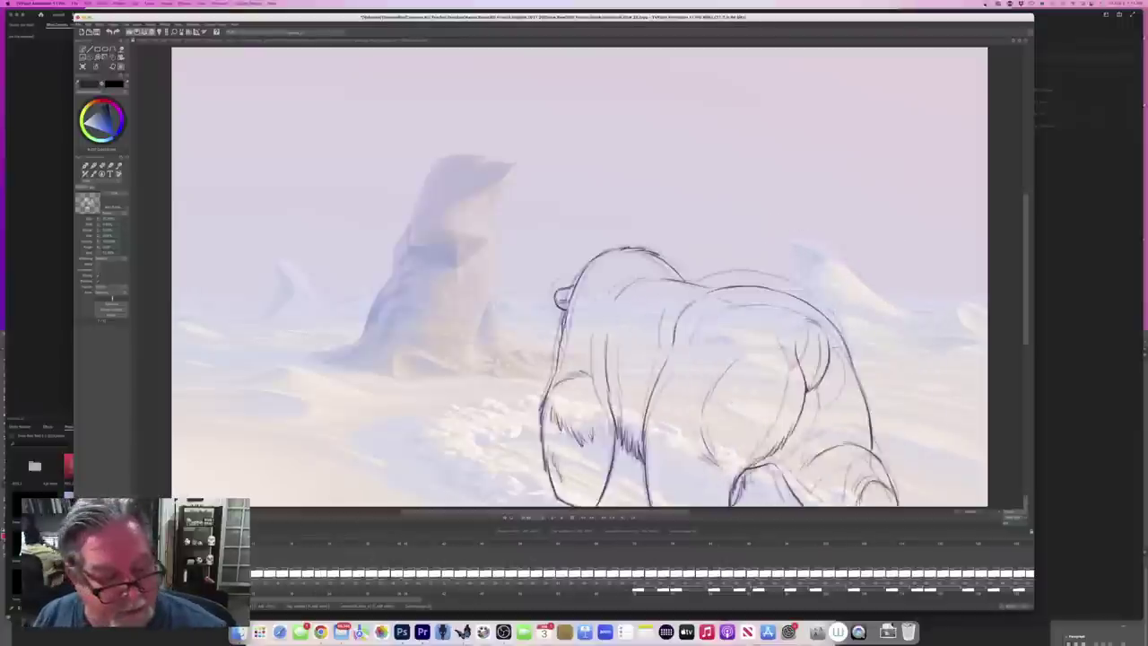
click(564, 519)
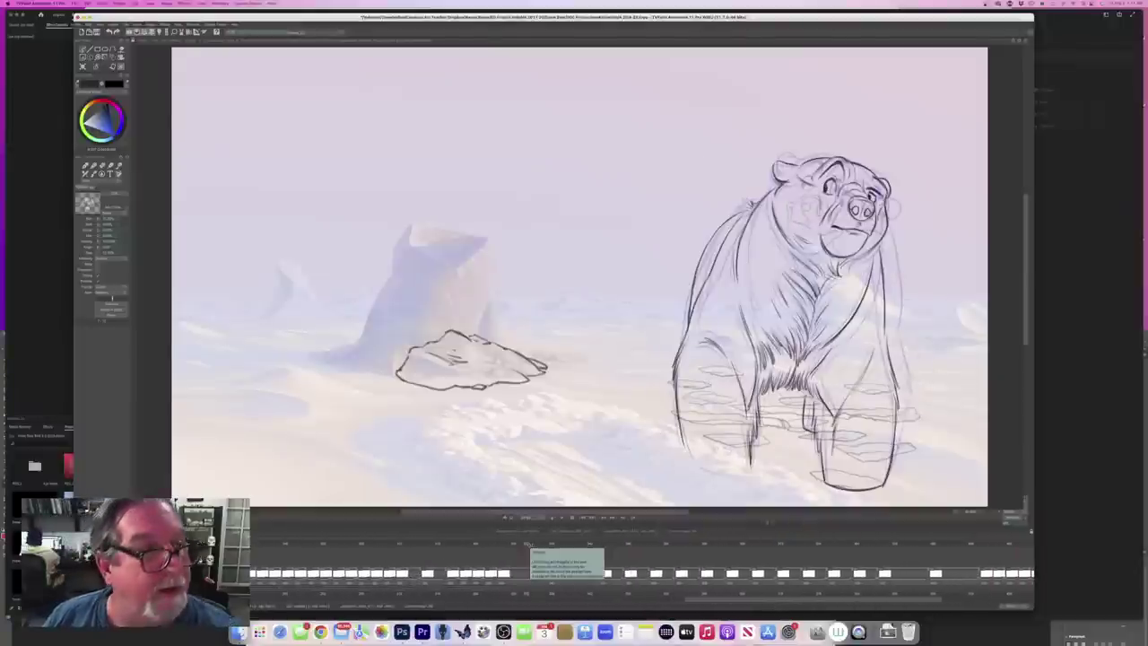
Step: On a blank in-between frame, draw the outer contour of the bear's foreground front leg from neck to paw over the light-table guides
click(83, 67)
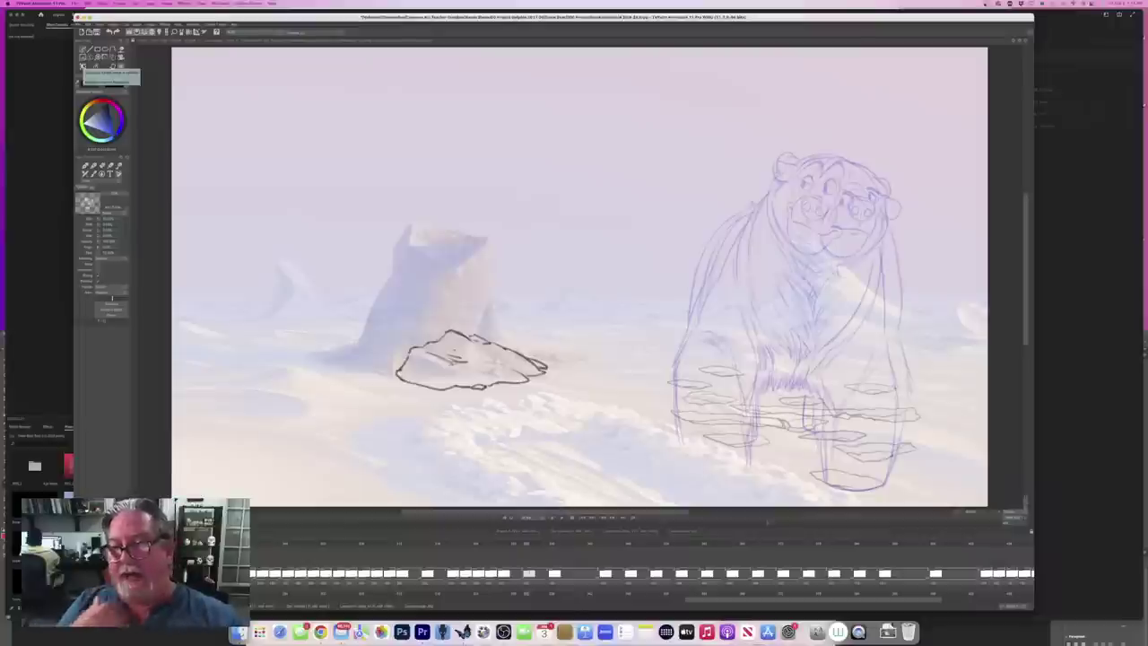
drag(545, 511, 590, 511)
drag(730, 528, 734, 545)
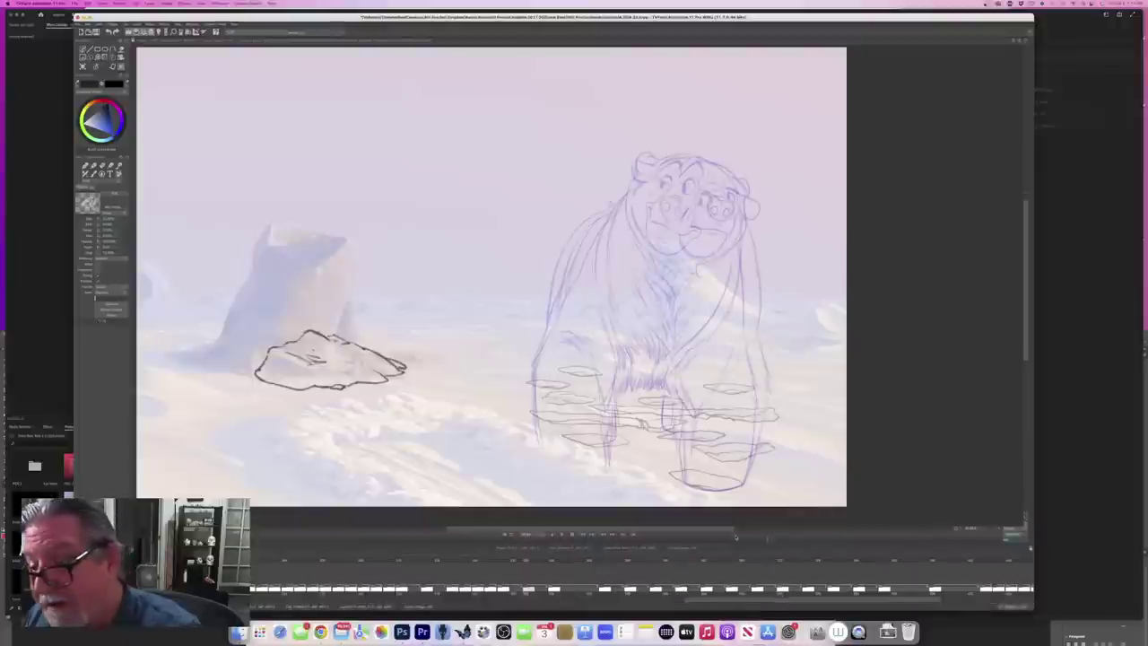
drag(1025, 359, 1024, 361)
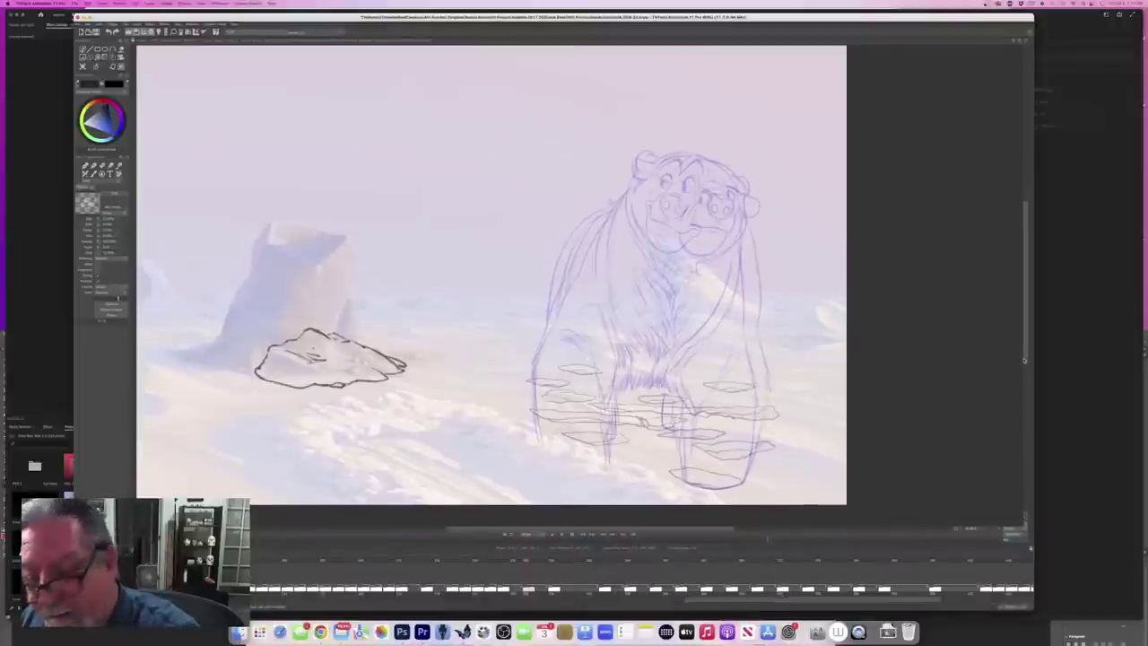
drag(985, 529, 993, 529)
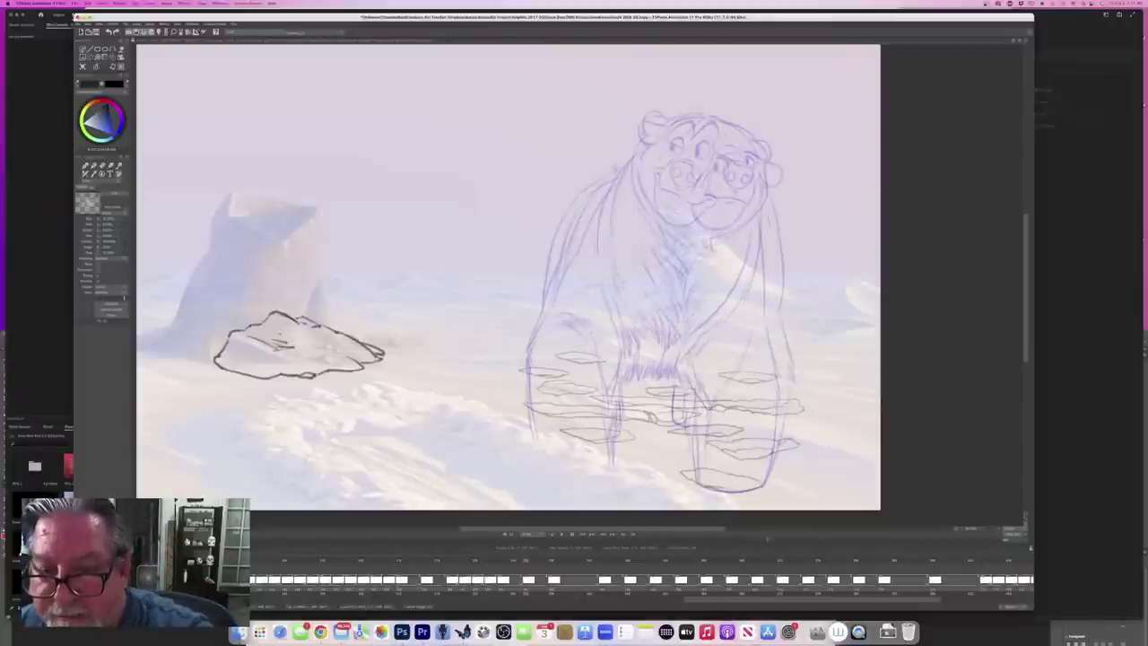
drag(766, 212, 782, 366)
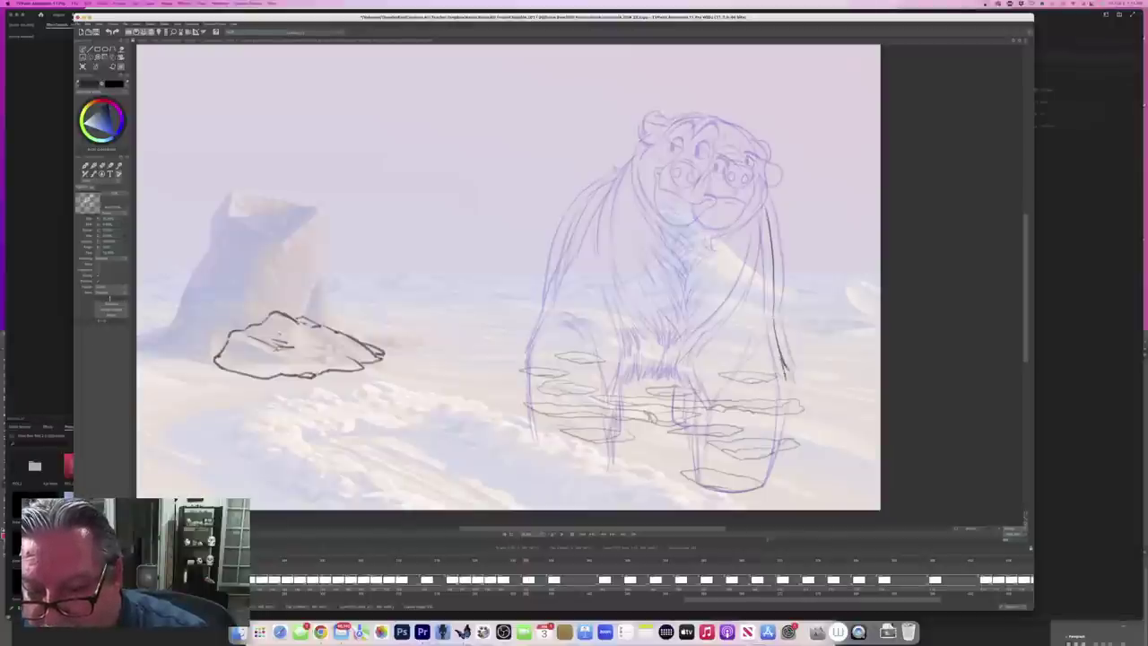
drag(784, 376, 762, 486)
key(Left)
key(Right)
Step: Draw the inner fold lines at the top of the foreground front leg, checking them against the neighbouring frames
drag(759, 334, 705, 418)
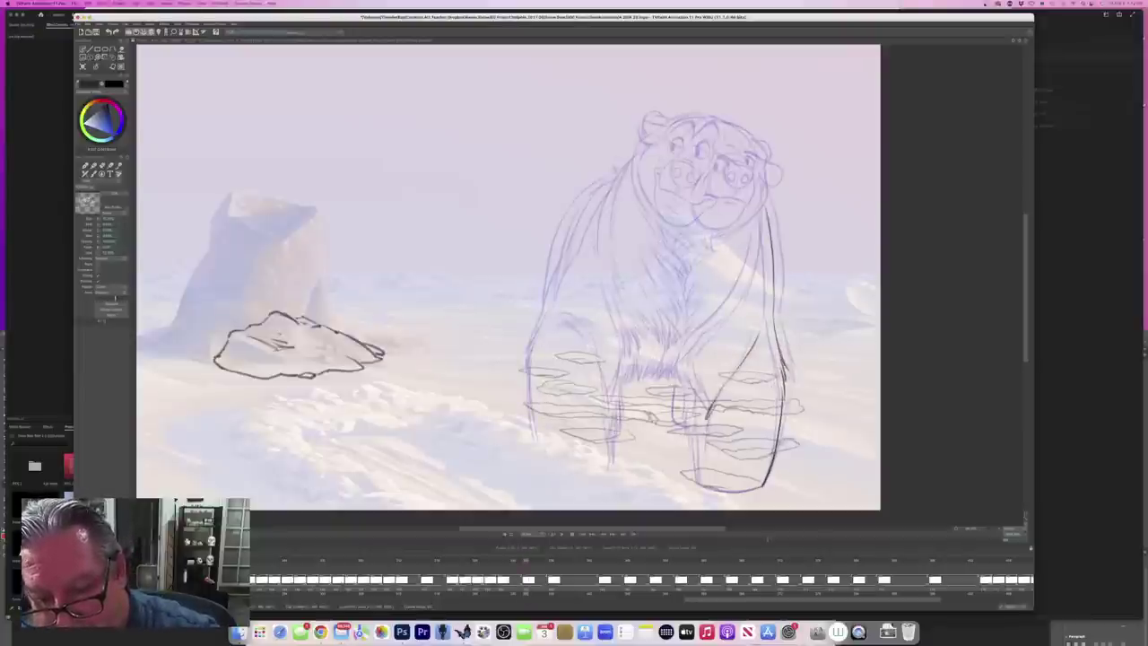
key(Right)
key(Left)
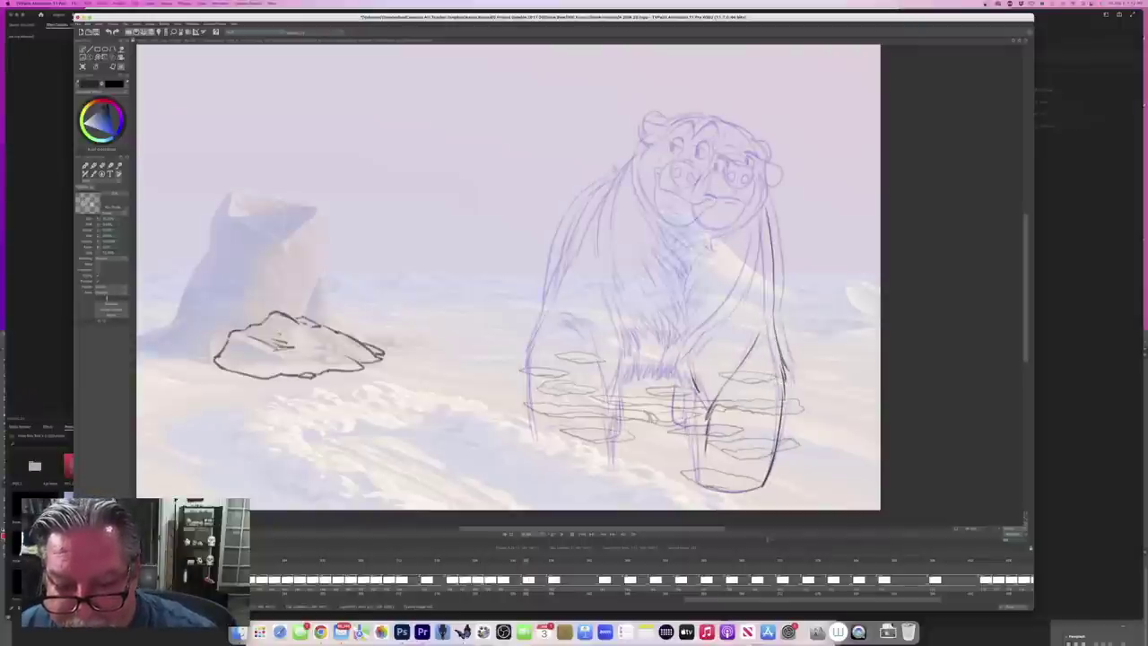
drag(696, 387, 709, 408)
key(Right)
key(Left)
key(Right)
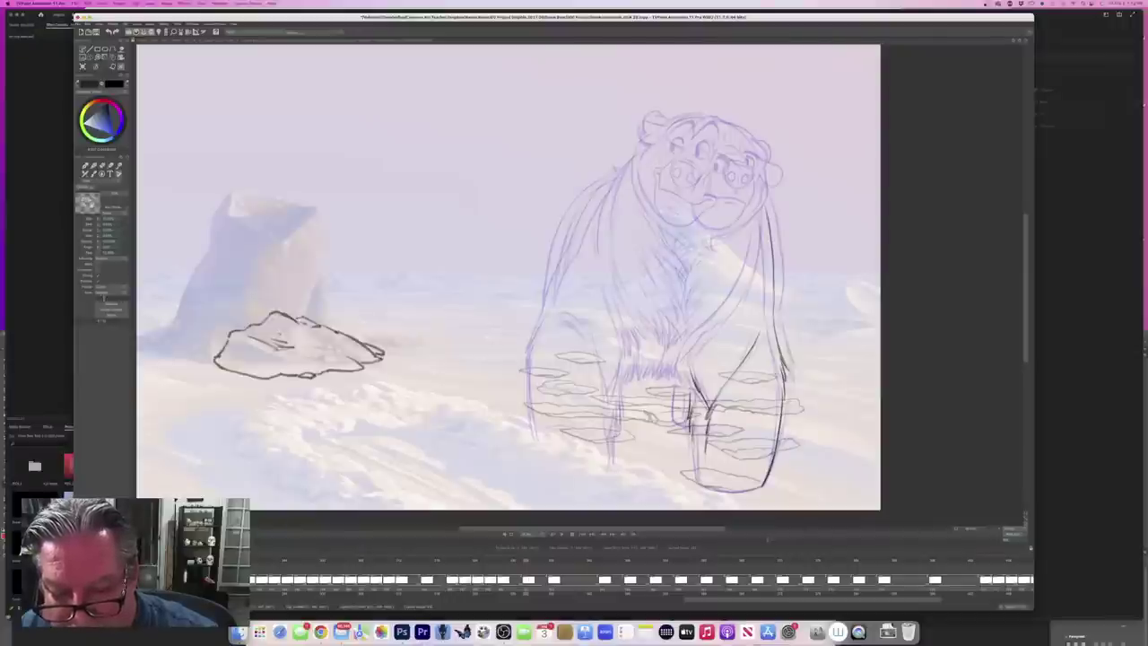
Step: Draw the inner lower edge of the foreground front leg down to the paw and flip between frames to check the spacing
drag(694, 432, 699, 484)
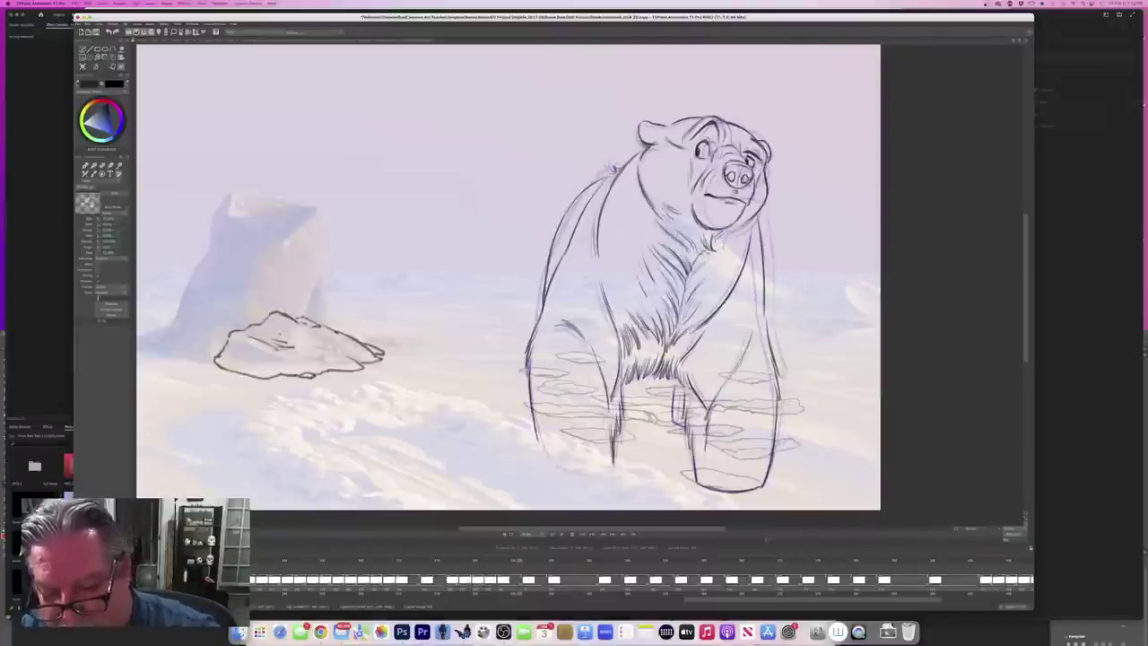
key(Right)
key(Left)
key(Right)
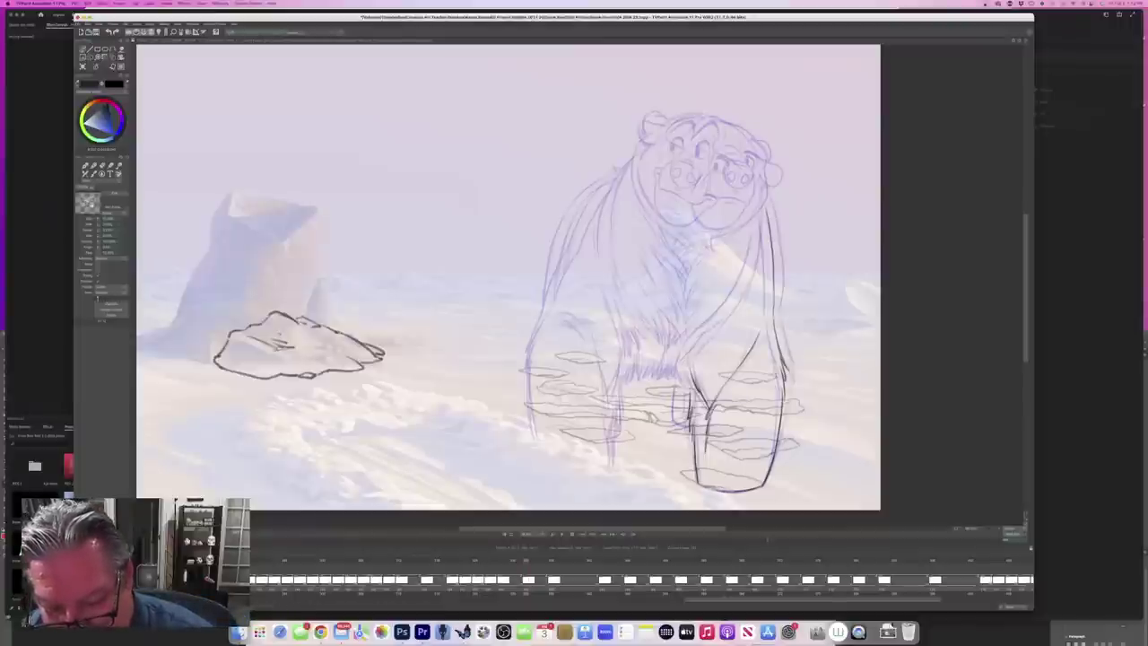
key(Left)
key(Right)
key(Left)
key(Right)
key(Left)
key(Right)
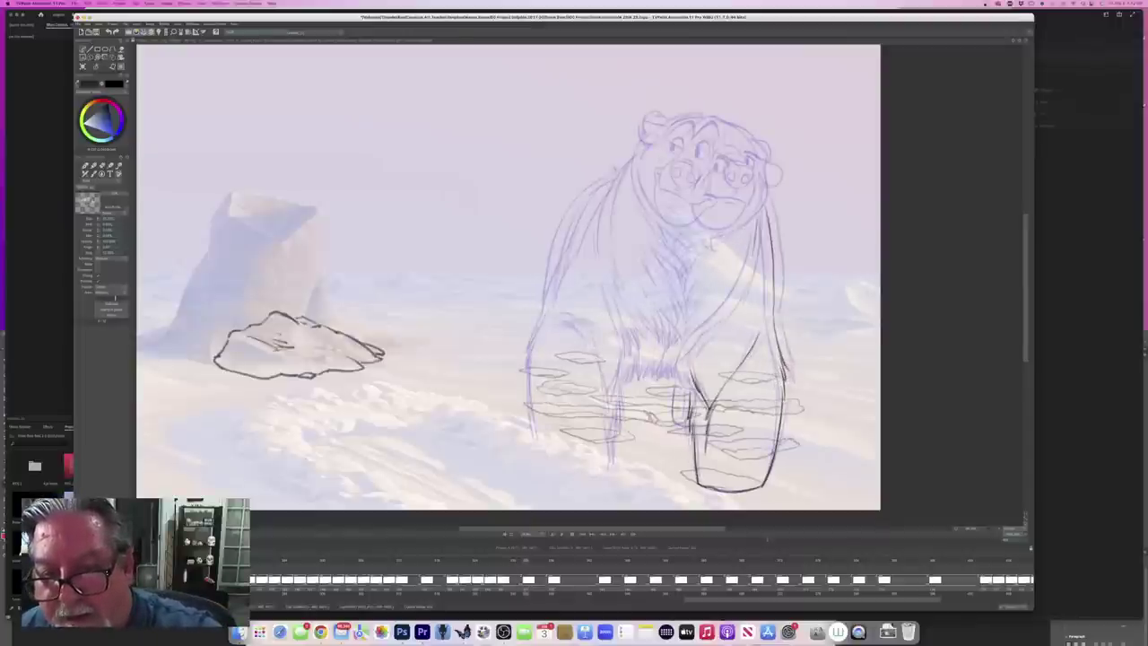
Step: Draw the long curved line from the bear's neck to the top of the foreground front leg, comparing it with the adjacent frames
drag(733, 301, 706, 330)
key(Left)
key(Right)
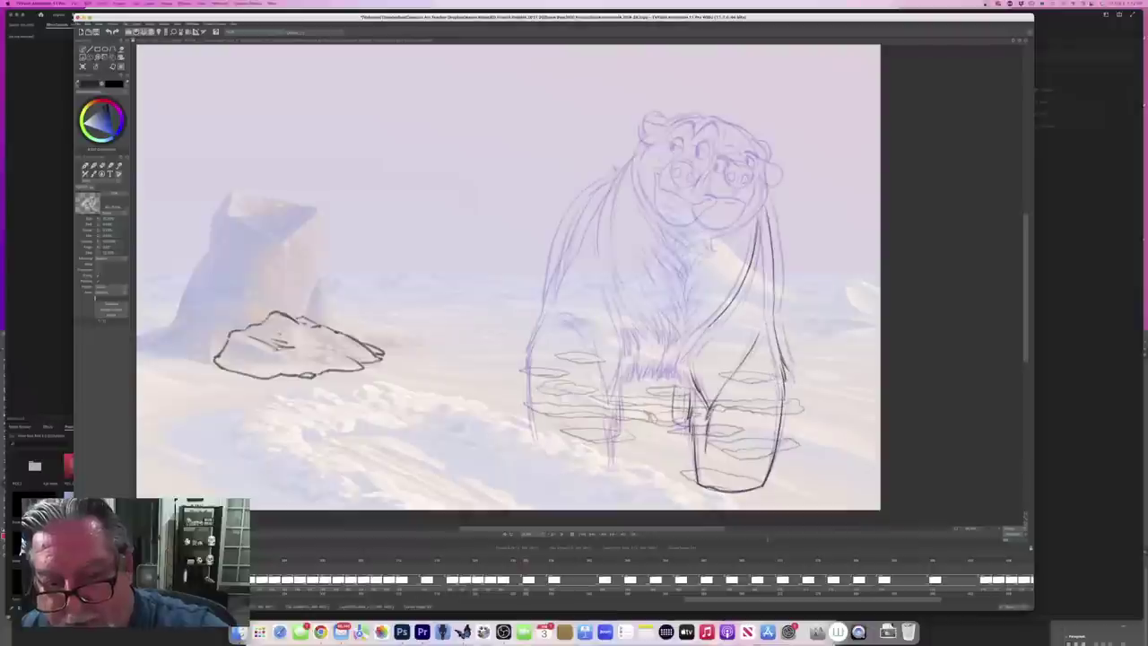
key(Left)
key(Right)
key(Left)
key(Right)
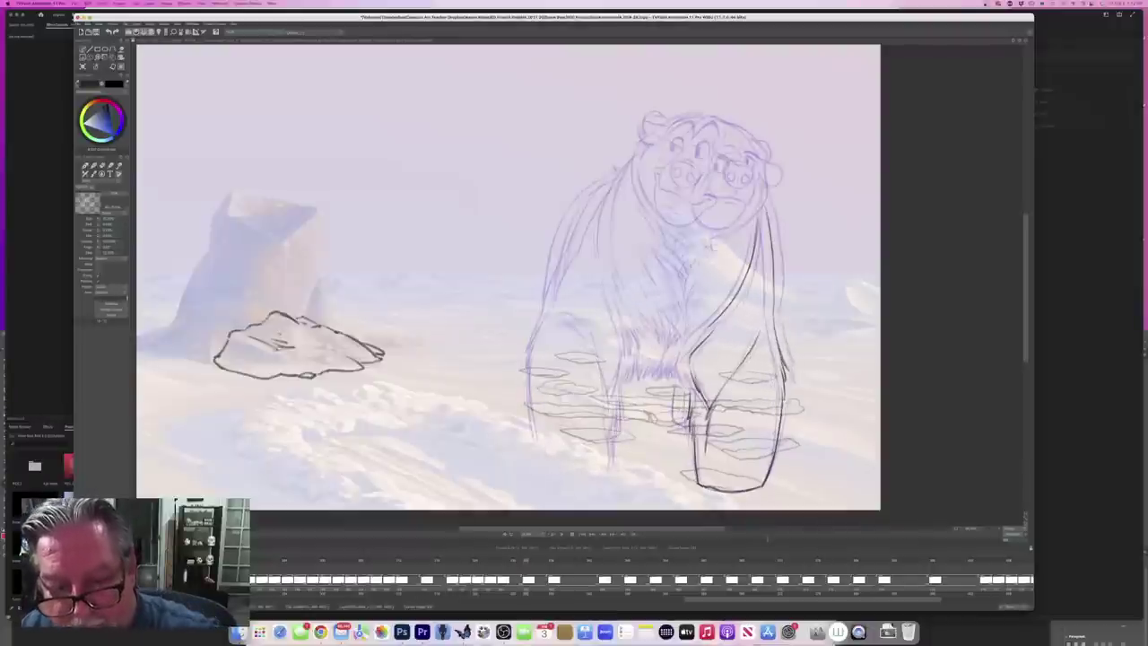
Step: Draw the jagged fur fringe along the bear's belly between the two front legs, comparing it with the adjacent frames
mouse_move(675, 349)
mouse_down()
mouse_move(665, 375)
mouse_move(680, 381)
mouse_up()
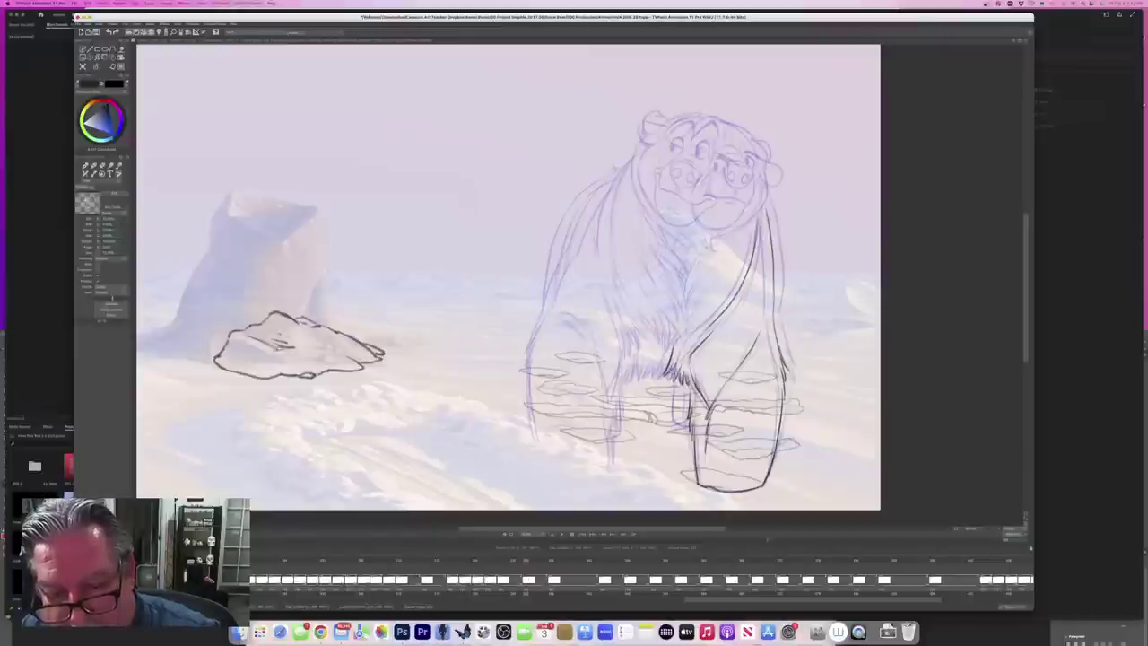
key(Right)
key(Left)
key(Right)
key(Left)
drag(660, 363, 629, 382)
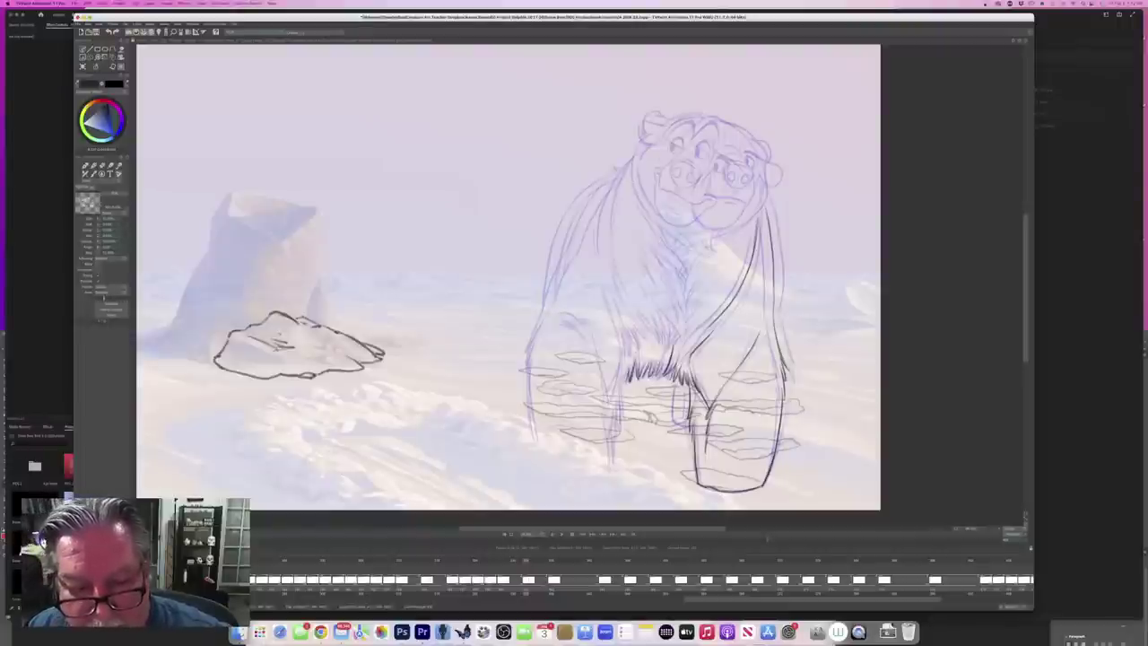
key(Right)
key(Left)
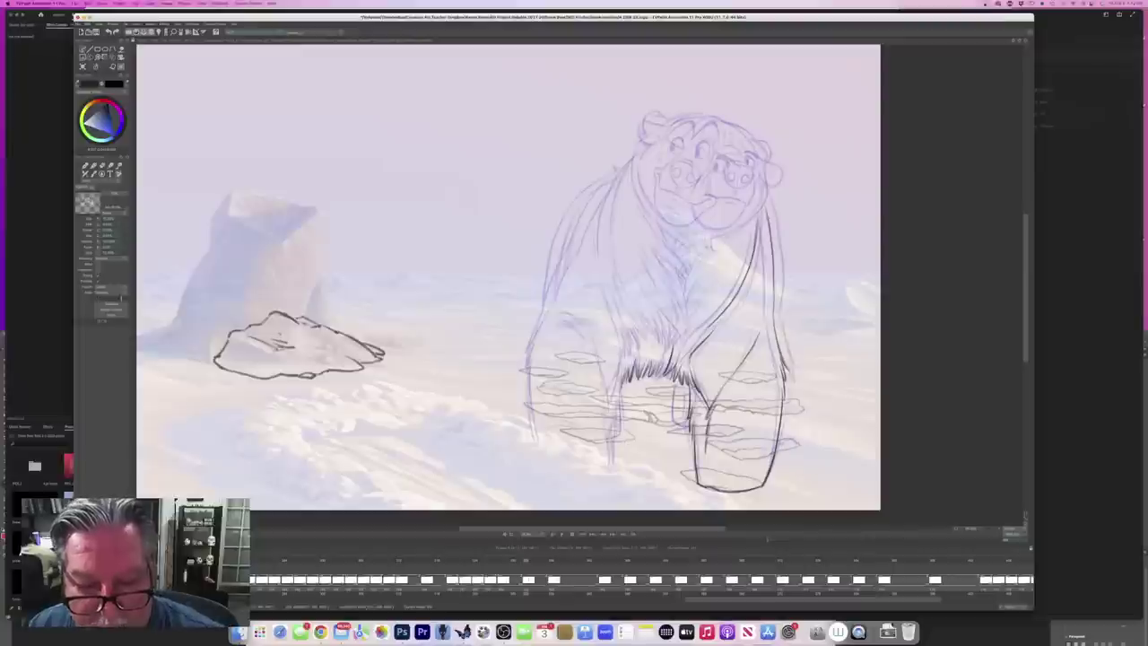
Step: Draw the inner edge of the bear's other front leg from the belly fur down toward the paw
key(Right)
drag(622, 400, 614, 437)
drag(616, 409, 611, 464)
key(Left)
key(Right)
Step: Draw the curved fold line at the top of that front leg and flip between frames to check it
drag(594, 349, 603, 384)
mouse_move(579, 323)
mouse_down()
mouse_move(599, 368)
mouse_move(572, 316)
mouse_up()
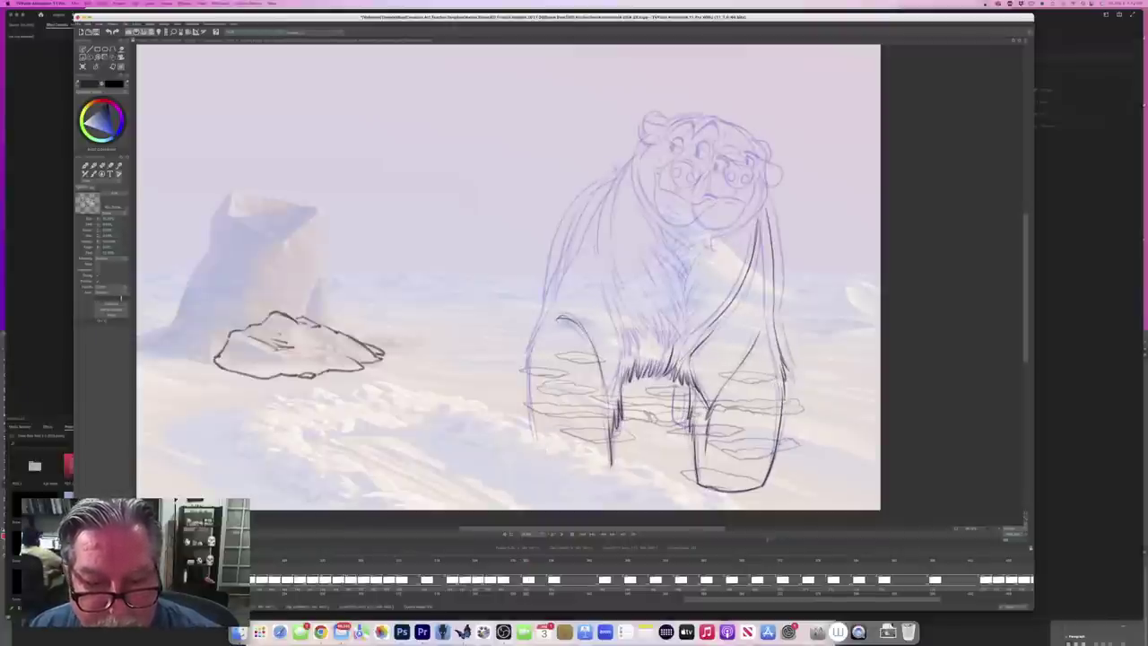
key(Left)
key(Right)
key(Left)
key(Right)
Step: Draw the long line from the neck down the side of the chest to the belly fur, checking it against the neighbouring frames
drag(631, 160, 603, 250)
drag(605, 223, 617, 323)
key(Left)
key(Right)
drag(605, 278, 611, 308)
drag(612, 309, 622, 355)
key(Left)
key(Right)
drag(613, 271, 617, 290)
key(Left)
key(Right)
Step: Draw the center line of the chest from below the chin to the belly fur and flip to compare its spacing
drag(689, 246, 676, 340)
key(Left)
key(Right)
key(Left)
key(Right)
key(Left)
key(Right)
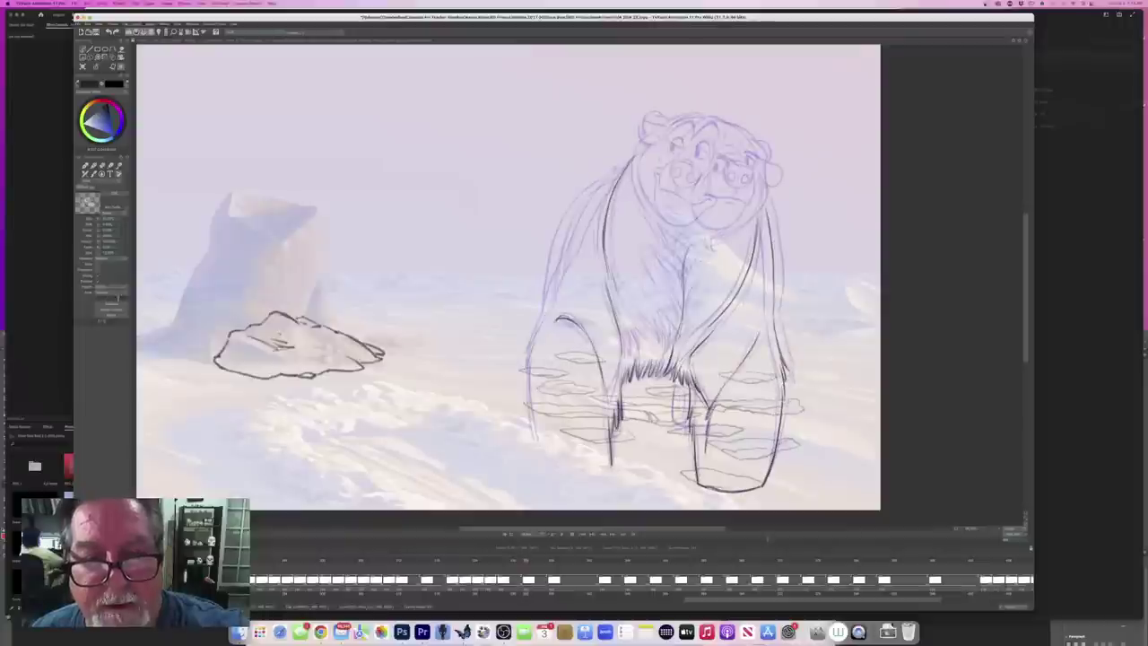
Step: Draw the outer contour of the shoulder and front leg farther from the foreground leg, from neck to lower leg, checking adjacent frames
drag(612, 183, 531, 338)
mouse_move(542, 314)
mouse_down()
mouse_move(526, 368)
mouse_move(538, 450)
mouse_up()
key(Left)
key(Right)
key(Left)
key(Right)
key(Left)
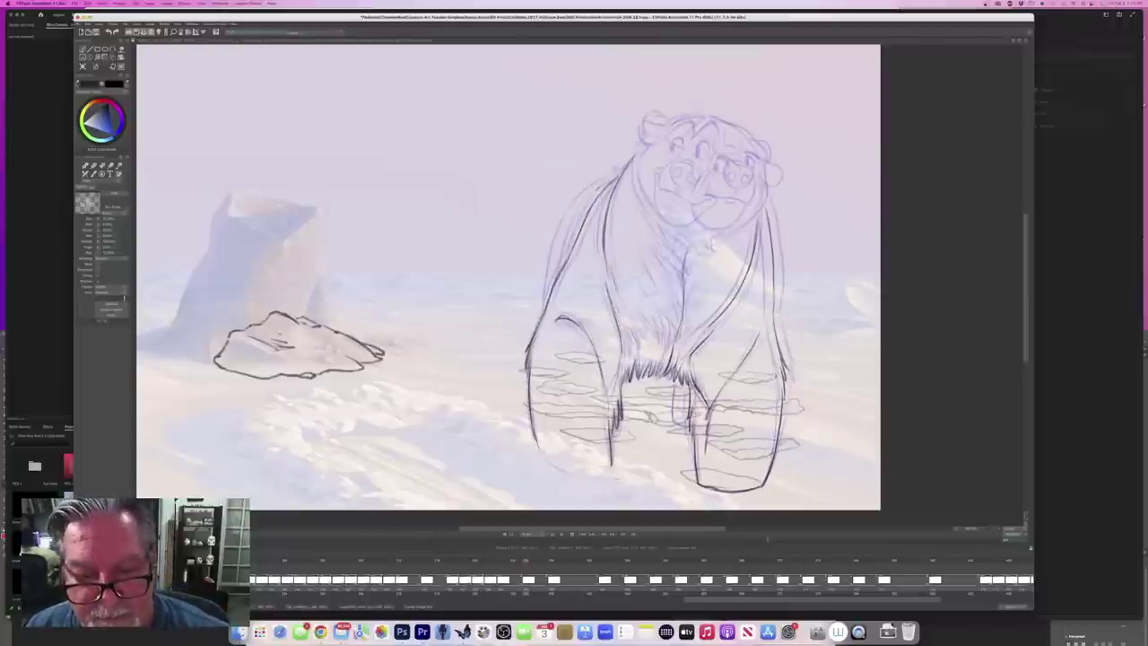
Step: Extend that leg's curved fold line down to its inner edge with short strokes and flip between frames to check it
drag(620, 352, 612, 392)
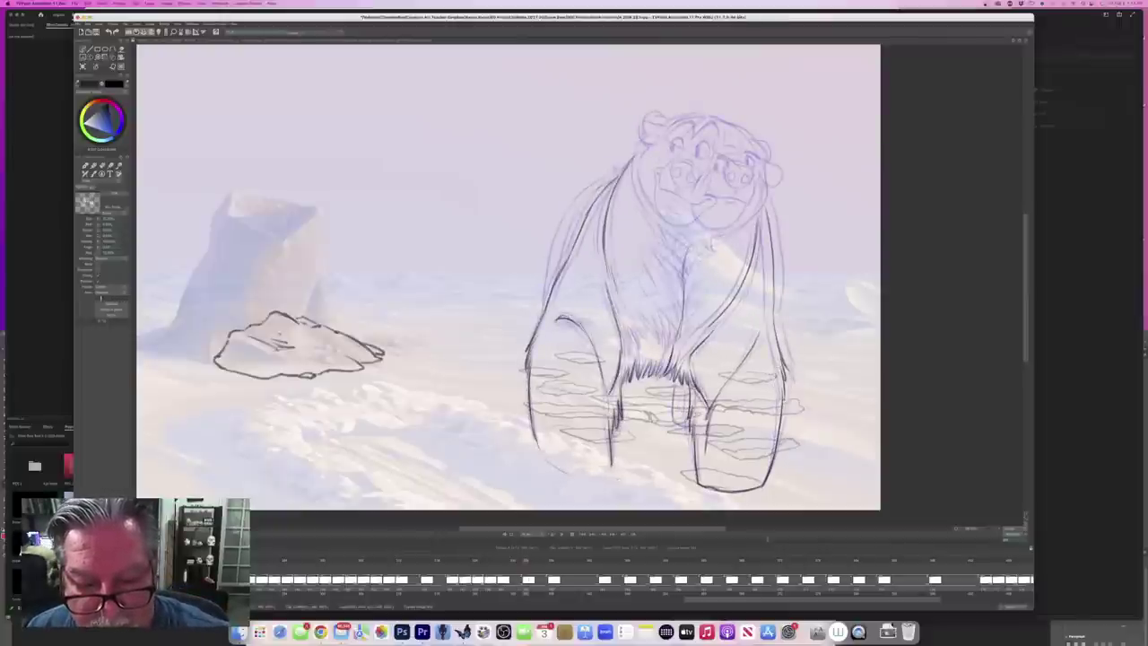
key(Left)
key(Right)
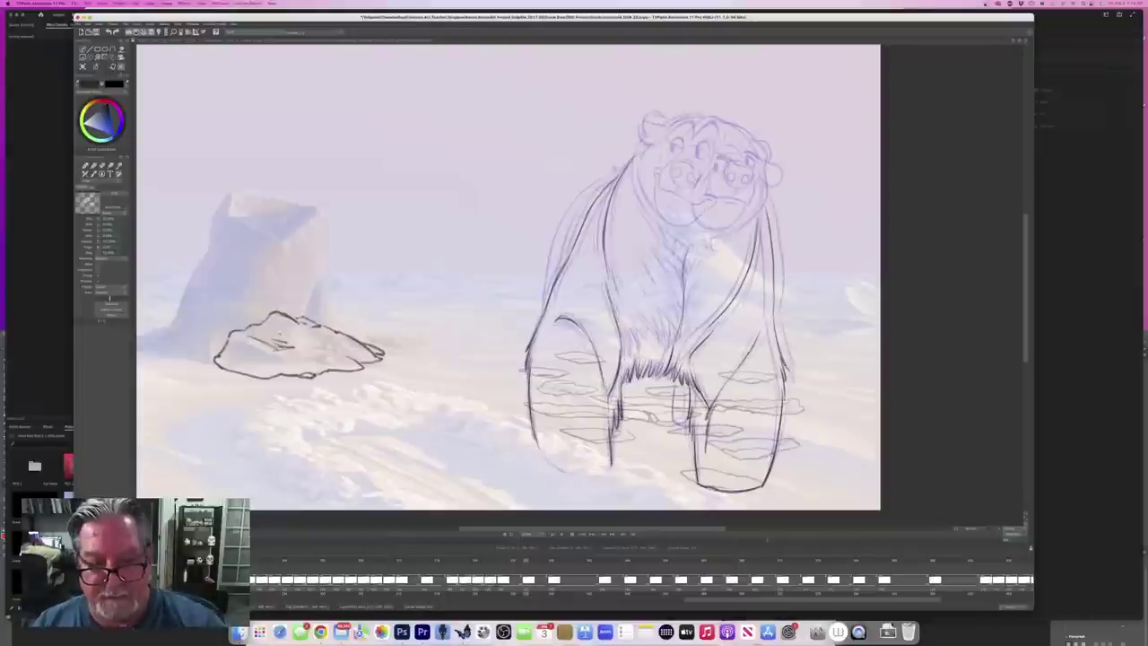
drag(608, 388, 605, 404)
key(Left)
key(Right)
key(Left)
key(Right)
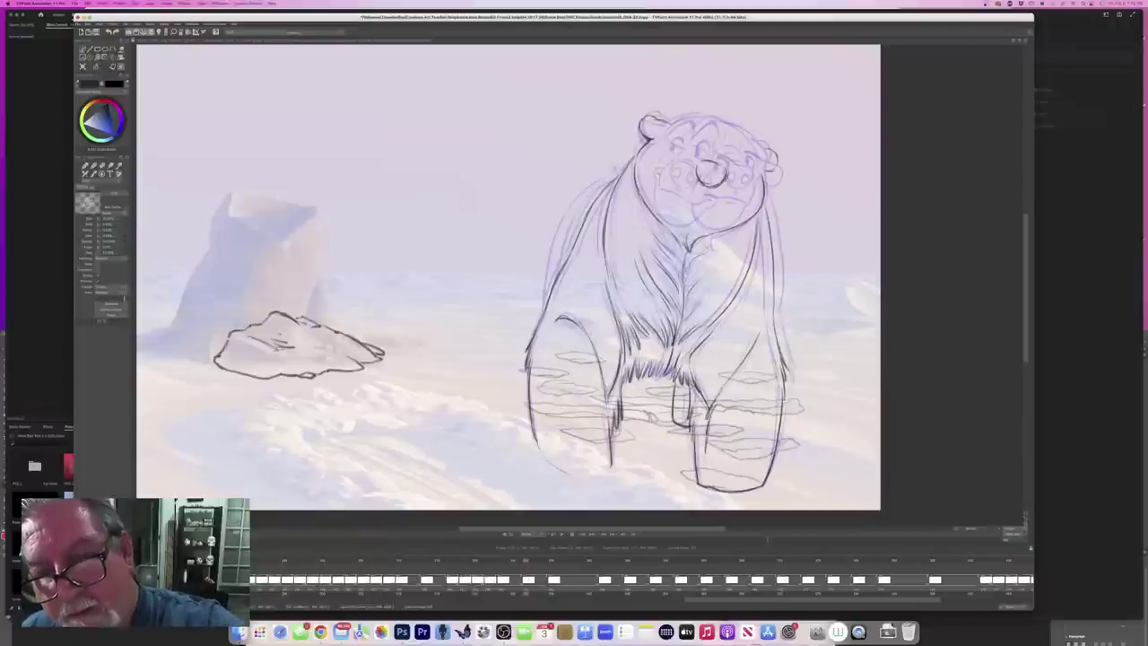
Step: Check the head against the previous frame and draw the lower jaw curve beneath the mouth with the dark line brush
key(b)
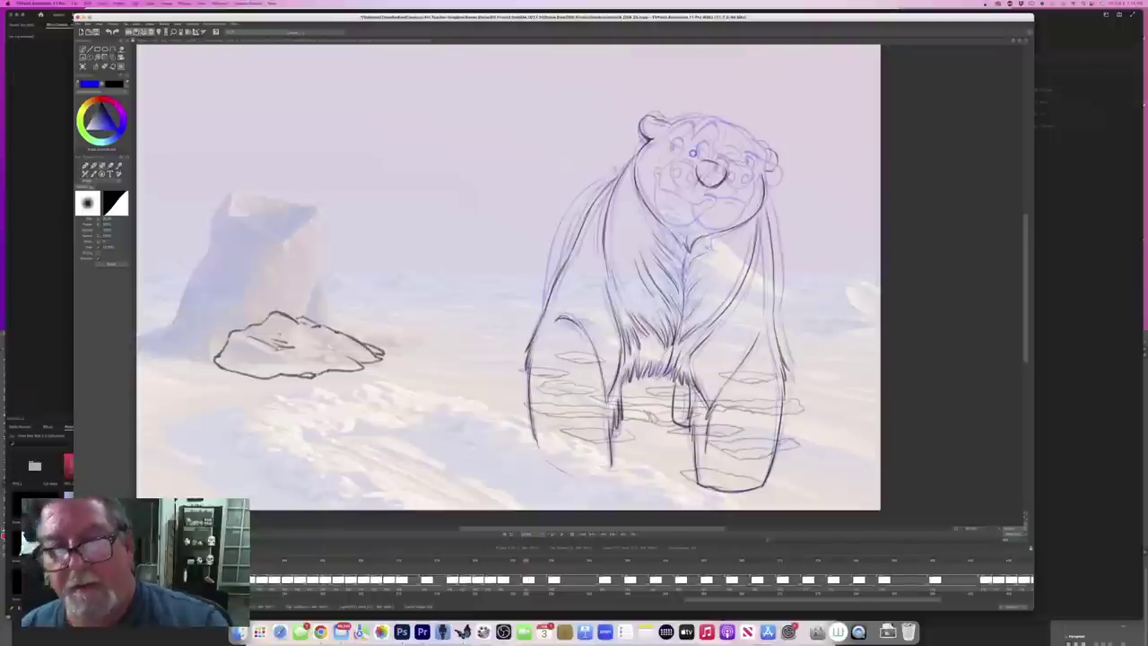
key(Left)
key(Right)
key(b)
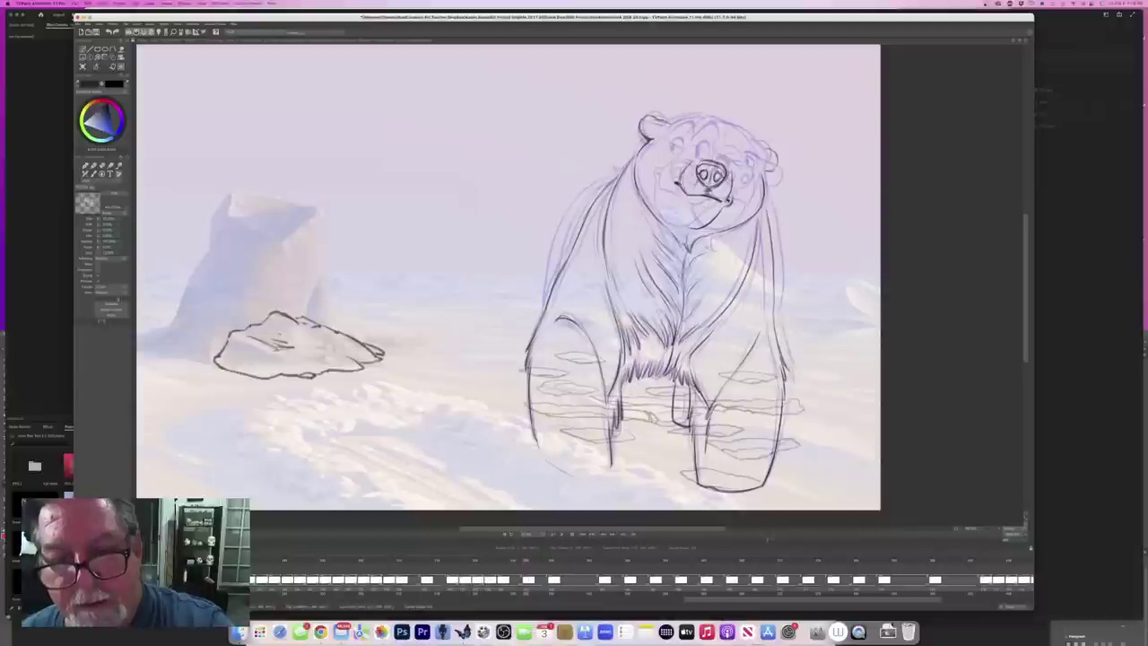
drag(675, 198, 699, 230)
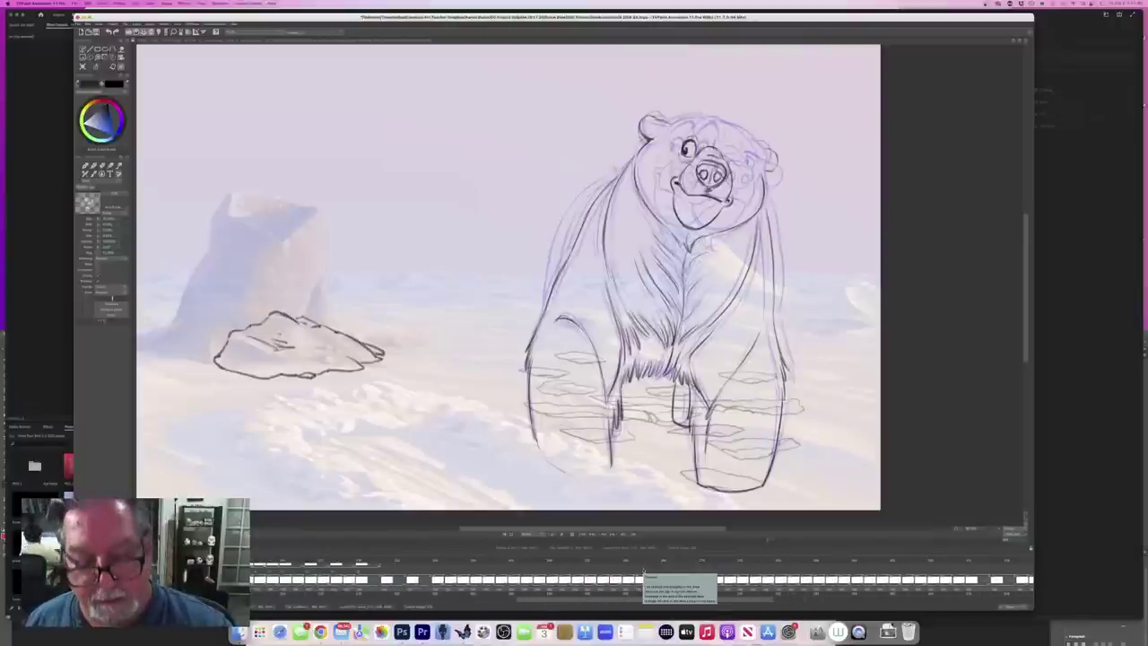
Step: Move to the earlier frames of the walking bear and display the light table settings
click(639, 565)
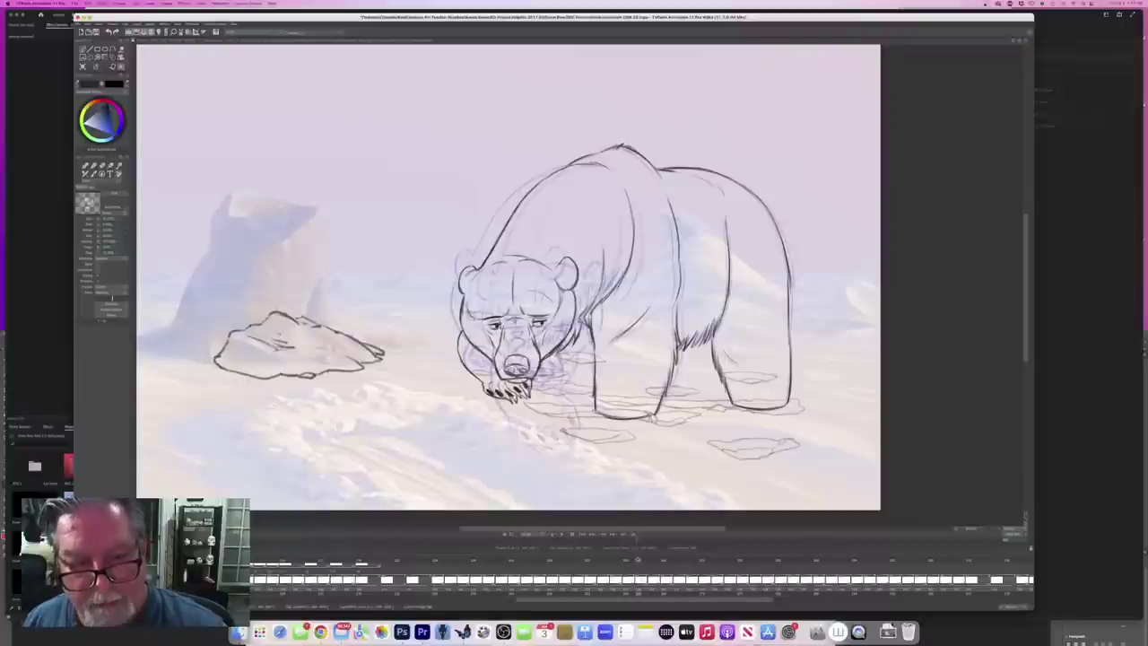
mouse_move(637, 561)
mouse_down()
mouse_move(603, 561)
mouse_move(655, 562)
mouse_up()
click(158, 32)
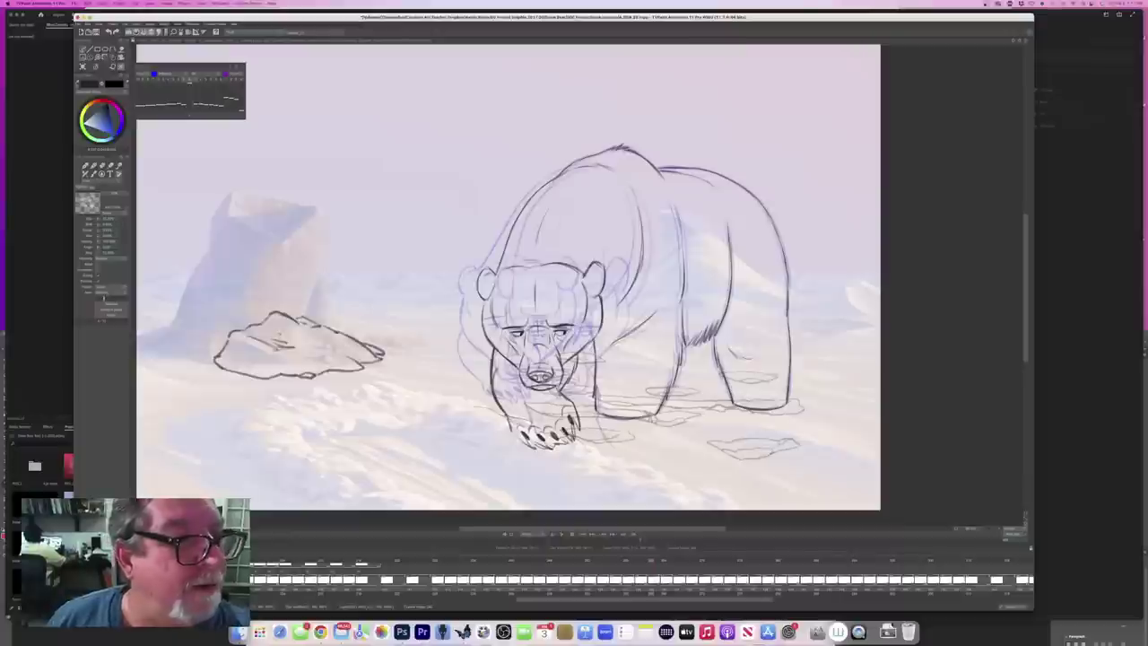
Step: Overlay the preceding walk drawings with the light table to examine their spacing, and switch the overlays off again
click(139, 81)
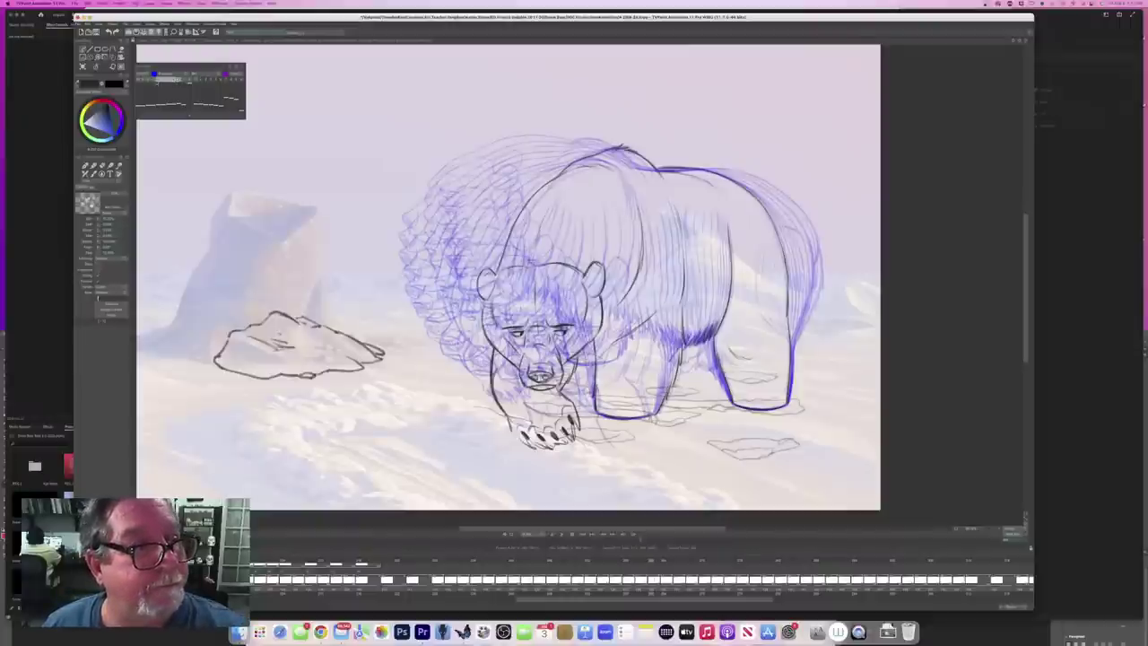
drag(183, 80, 139, 80)
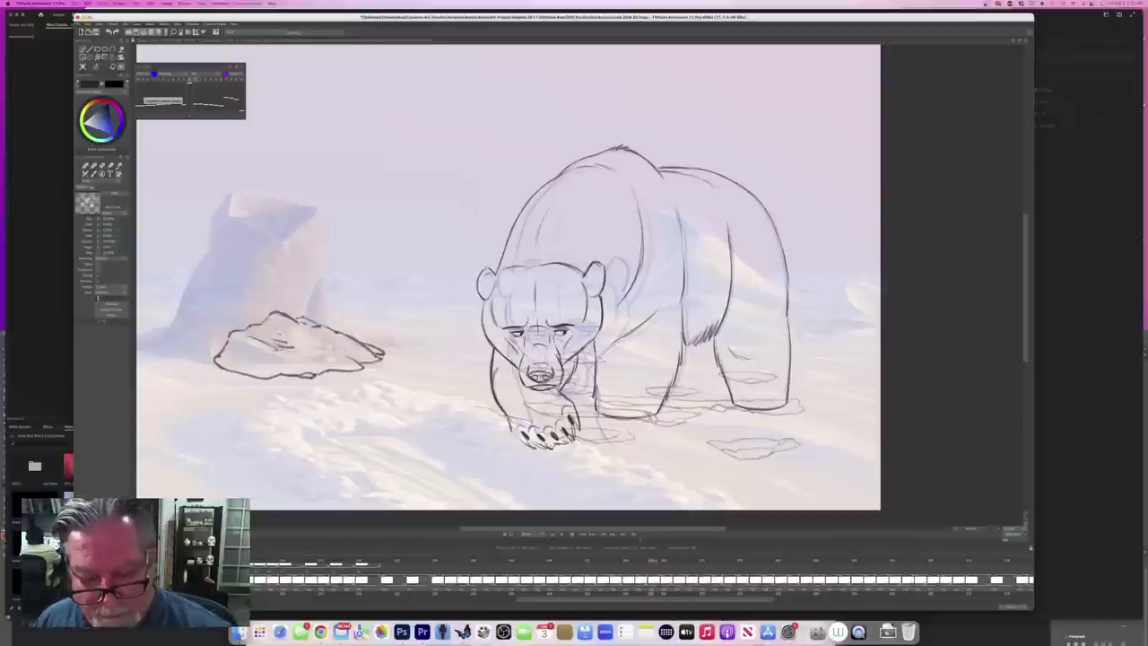
key(Return)
Step: Return to the front-facing in-between and draw the outer back contour behind the shoulder, comparing it with the adjacent frames
drag(580, 599, 698, 599)
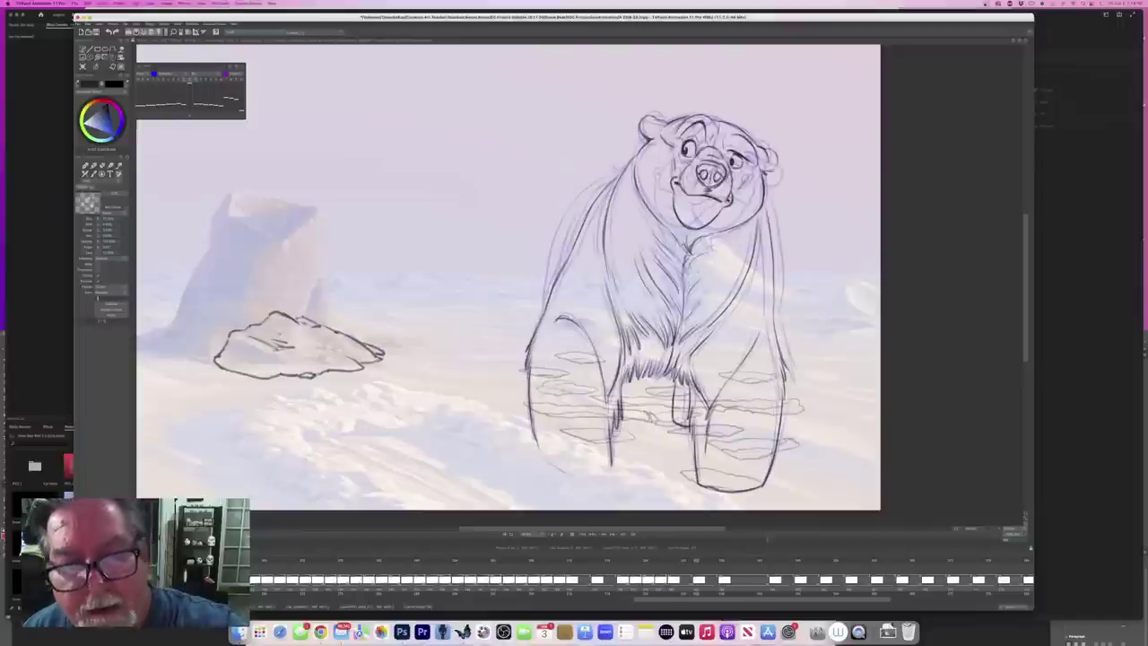
key(Left)
key(Right)
key(Left)
key(Right)
mouse_move(608, 179)
mouse_down()
mouse_move(582, 196)
mouse_move(558, 244)
mouse_move(549, 301)
mouse_up()
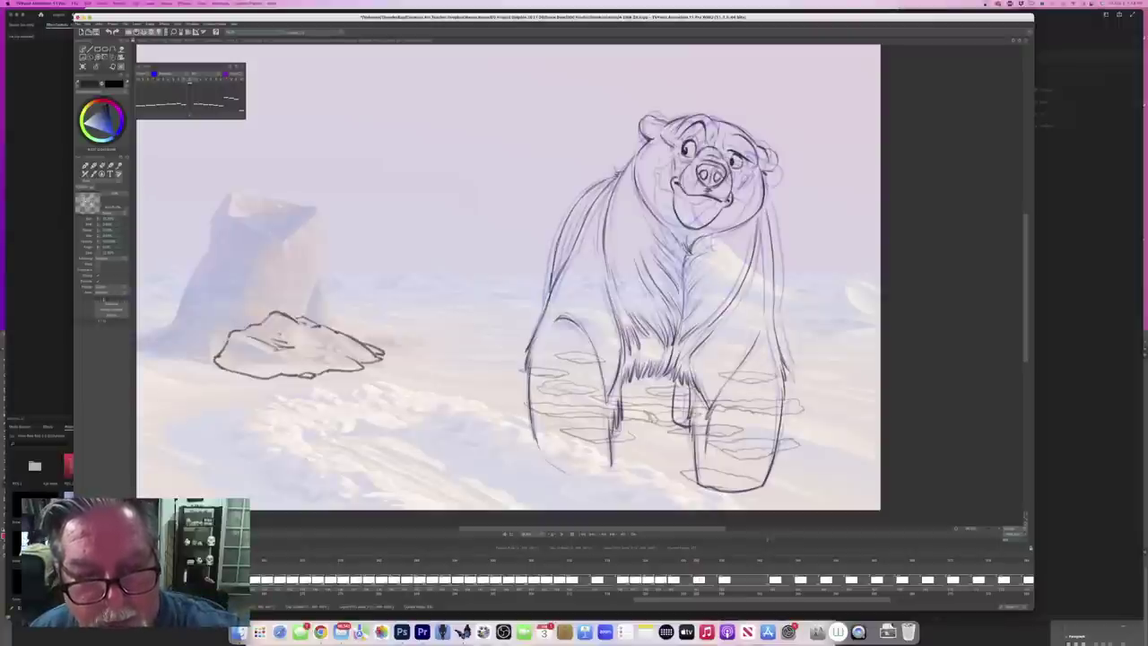
key(Left)
key(Right)
key(Left)
key(Right)
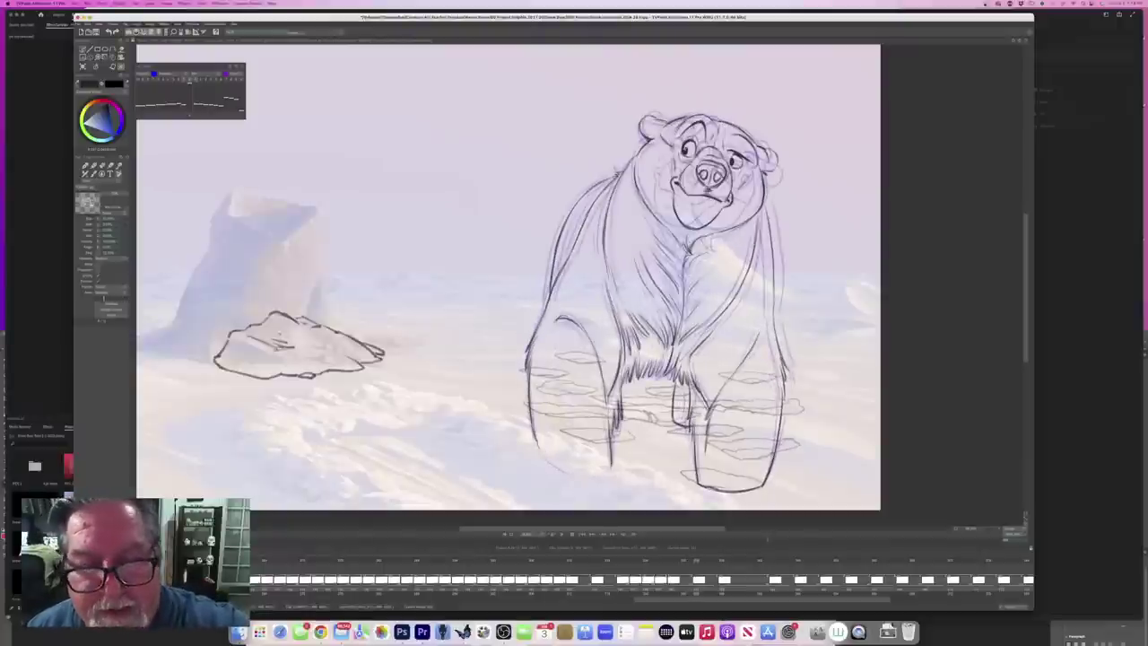
Step: Add a short stroke inside the shoulder contour and flip repeatedly between neighbouring frames to check the motion
drag(570, 240, 562, 269)
key(Left)
key(Right)
key(Left)
key(Right)
key(Left)
key(Right)
key(Left)
key(Right)
key(Left)
key(Right)
key(Left)
key(Right)
key(Left)
key(Right)
key(Right)
key(Left)
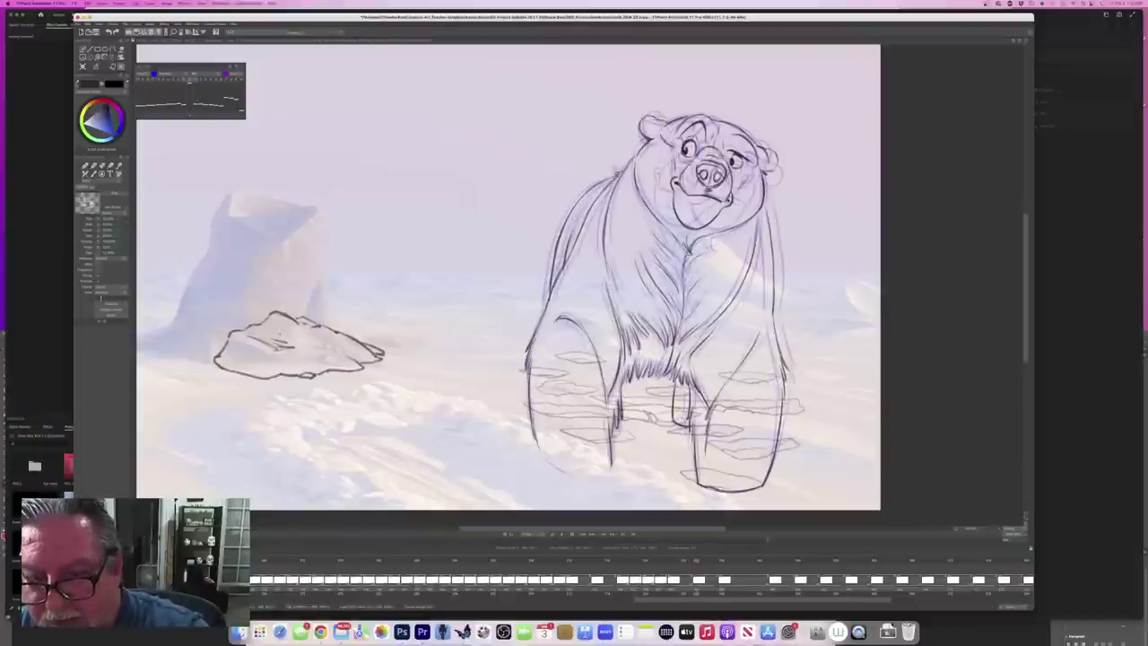
Step: Darken the fur tuft on the outer edge of the foreground front leg and compare it with the previous frame
drag(778, 350, 788, 382)
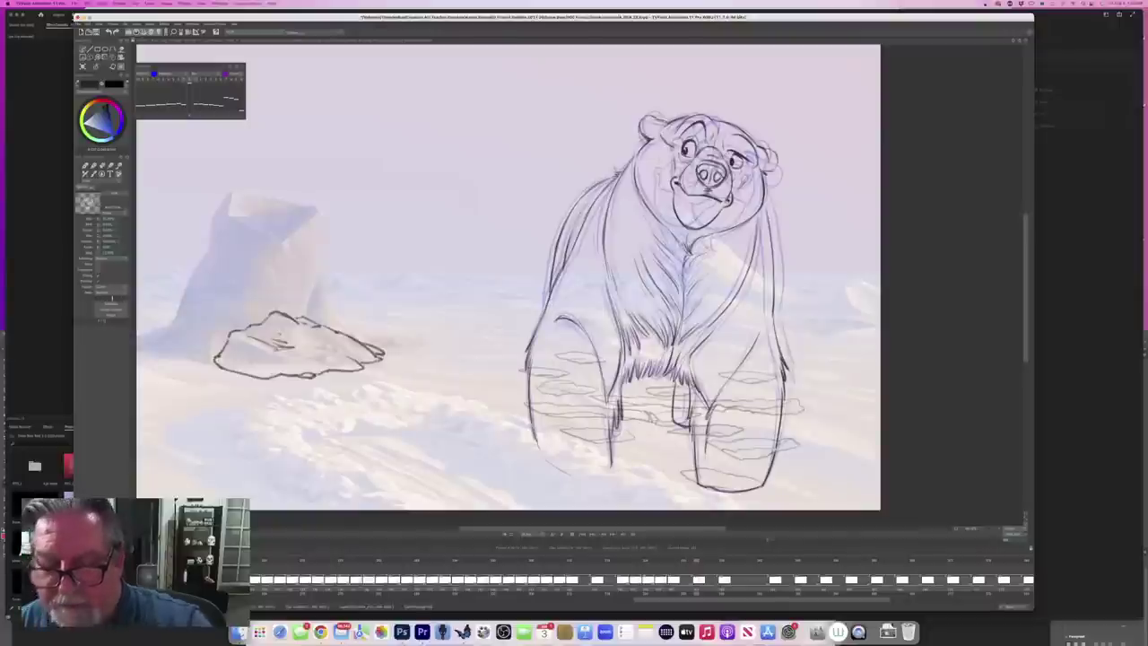
key(Left)
key(Right)
key(Left)
key(Right)
Step: Flip back and forth between the in-between and its neighbouring drawings to examine the spacing of the bear's head and body
key(Left)
key(Right)
key(Left)
key(Right)
key(Left)
key(Right)
key(Left)
key(Left)
key(Right)
key(Left)
key(Right)
key(Left)
key(Right)
key(Left)
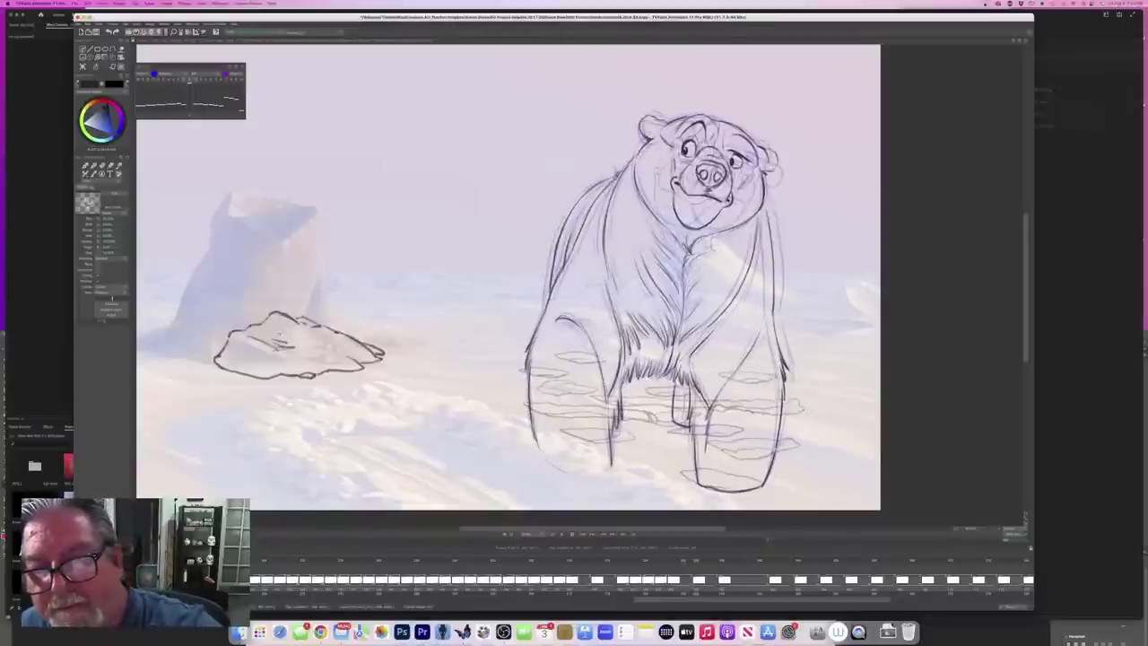
key(Left)
key(Right)
key(Left)
key(Right)
key(Right)
key(Left)
key(Left)
key(Right)
key(Left)
key(Right)
key(Left)
key(Right)
key(Left)
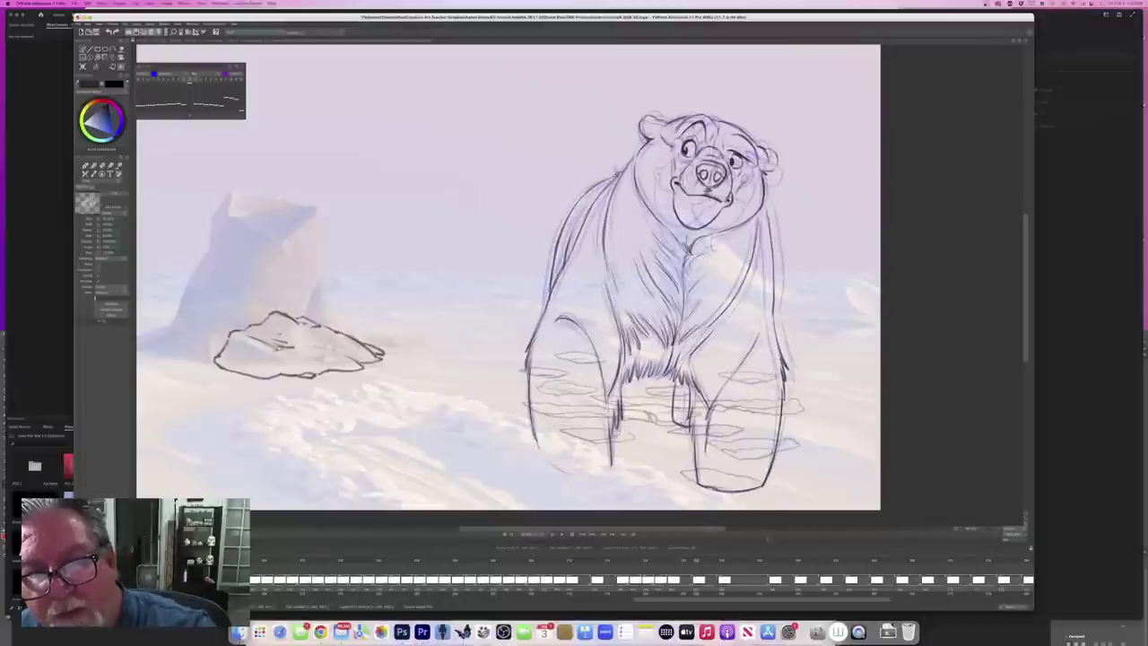
key(Right)
key(Left)
key(Right)
key(Left)
key(Right)
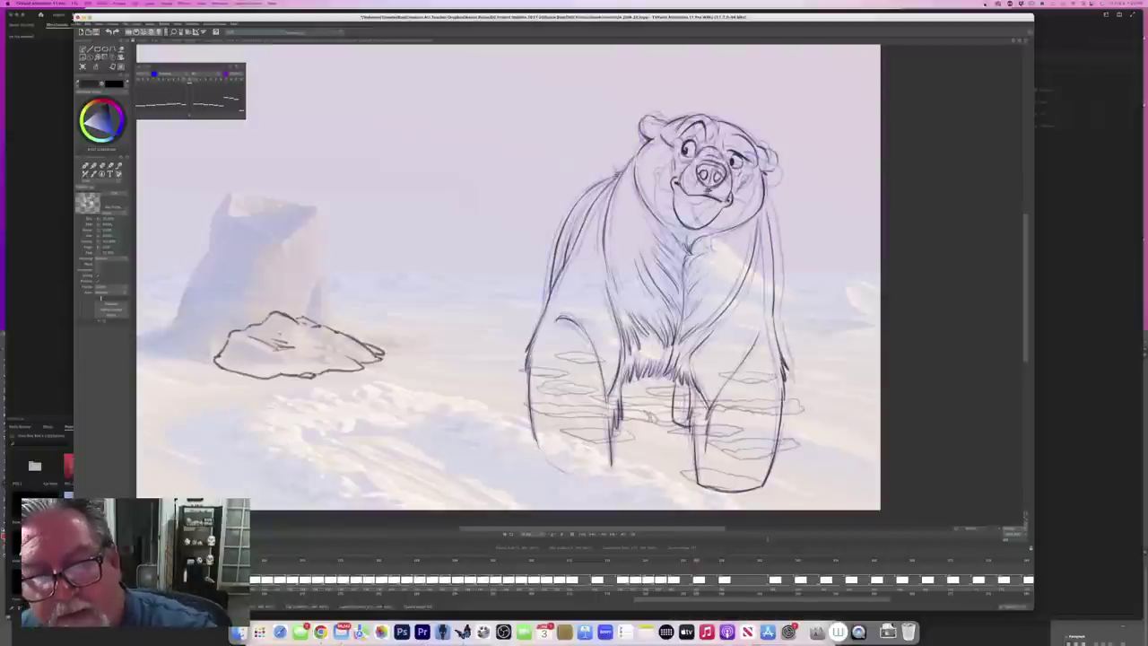
key(Left)
key(Right)
key(Left)
key(Right)
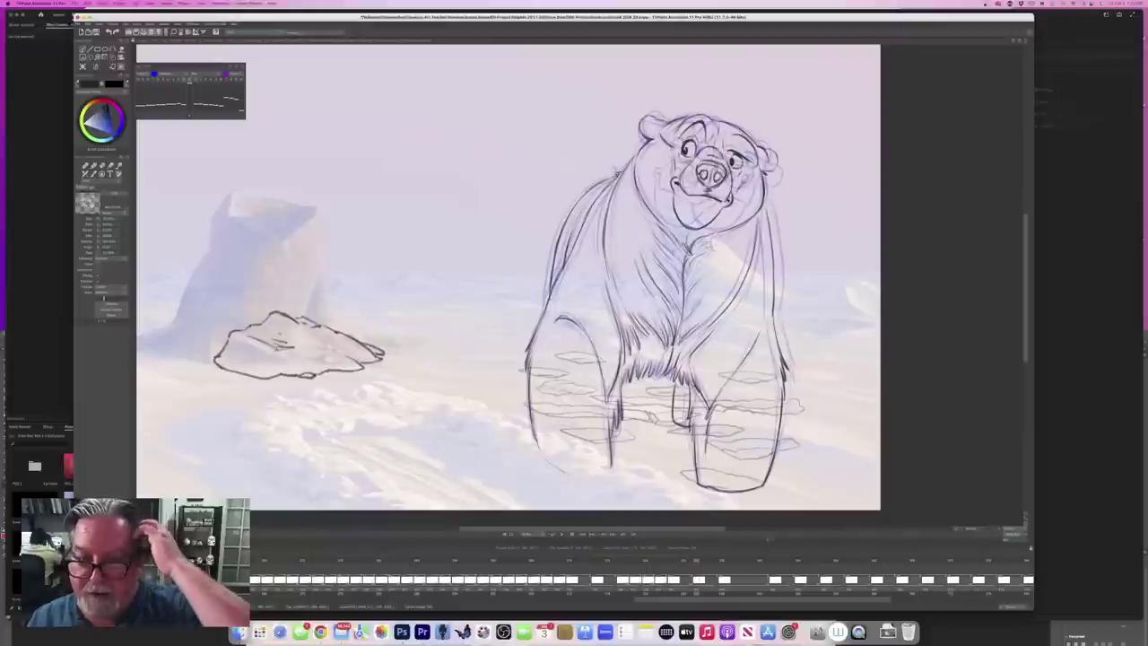
key(Left)
key(Right)
key(Left)
key(Right)
key(Left)
key(Right)
key(Left)
key(Right)
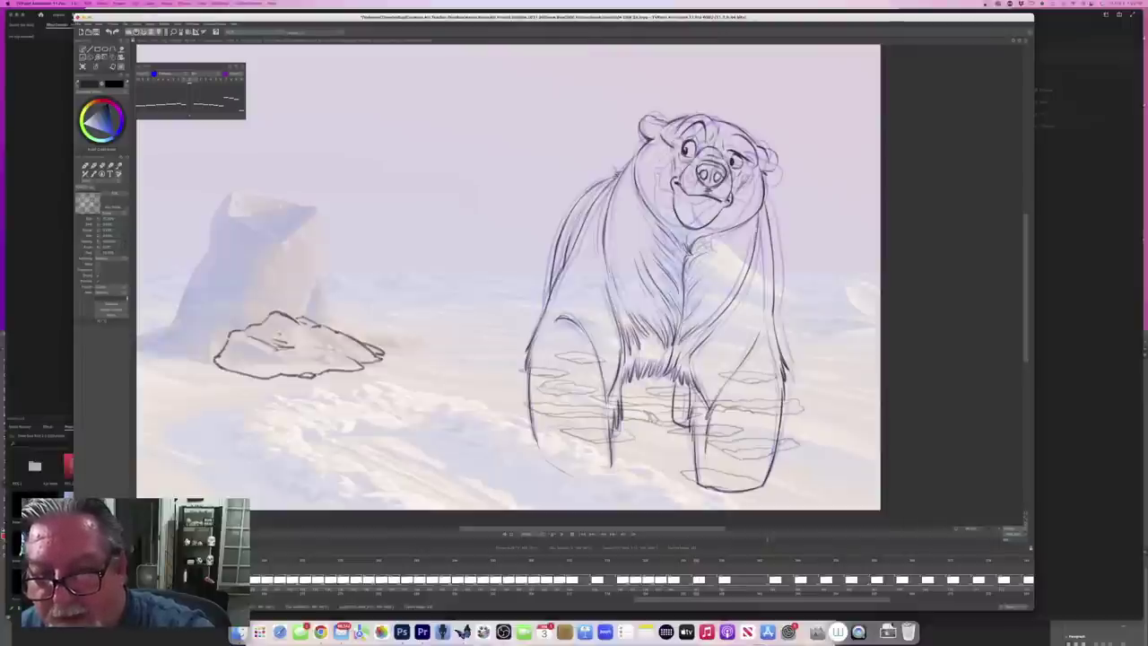
key(Left)
key(Right)
key(Left)
key(Right)
Step: Step back through the preceding frames to view the bear's previous drawing with its head turned
key(Left)
key(Left)
key(Left)
key(Left)
key(Left)
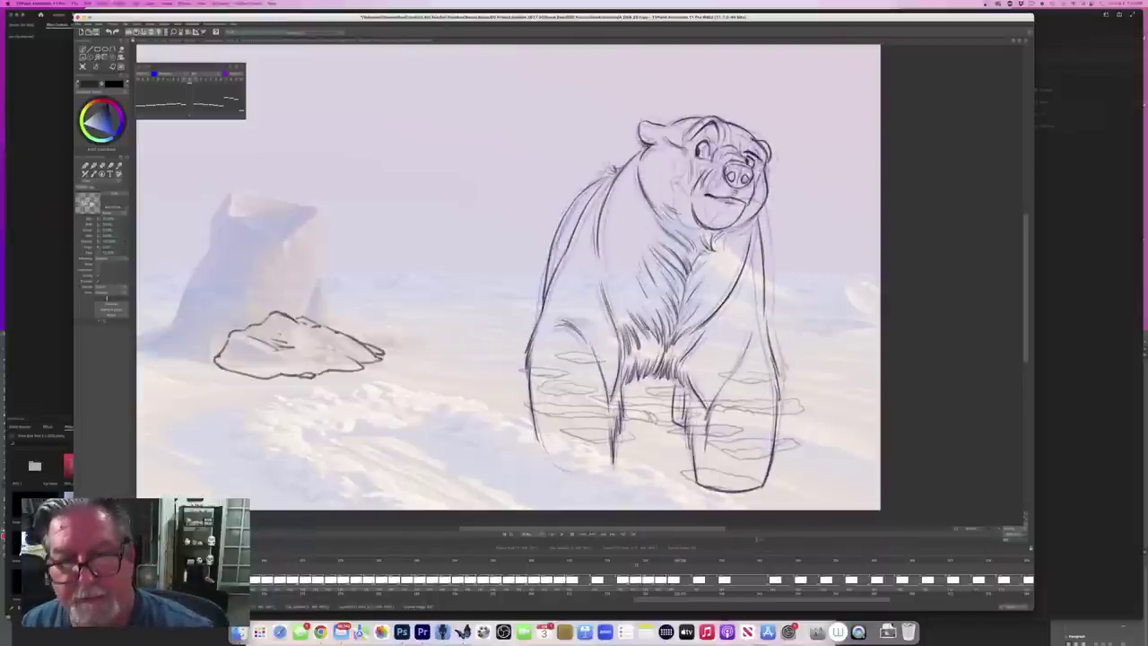
Step: Flip forward and back through the following frames to examine the bear's head turn between its drawings
key(Right)
key(Right)
key(Right)
key(Right)
key(Right)
key(Right)
key(Right)
key(Right)
key(Right)
key(Right)
key(Right)
key(Left)
key(Left)
key(Left)
key(Left)
key(Left)
key(Left)
key(Left)
key(Left)
key(Right)
key(Right)
key(Right)
key(Right)
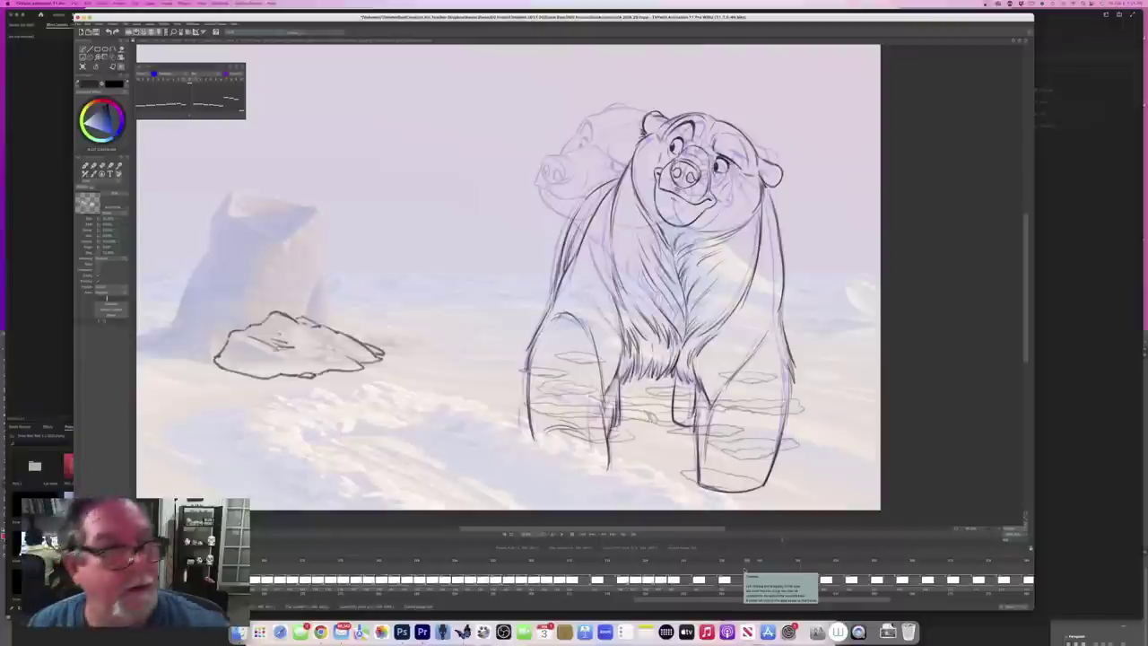
Step: On the next empty in-between frame, draw the bear's shoulder contour, the upper-leg fold and the outer edge of the foreground front leg
key(Right)
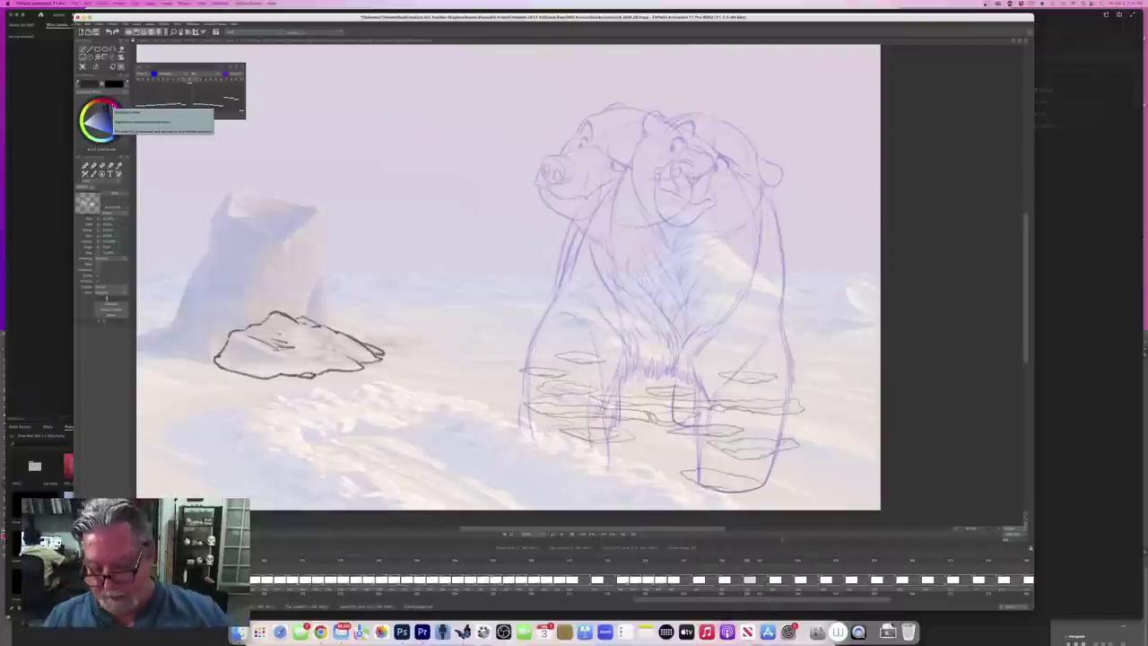
key(Left)
key(Right)
key(Left)
key(Right)
mouse_move(772, 207)
mouse_down()
mouse_move(785, 286)
mouse_move(777, 325)
mouse_move(713, 401)
mouse_up()
key(Left)
key(Right)
mouse_move(781, 310)
mouse_down()
mouse_move(793, 388)
mouse_move(762, 488)
mouse_up()
Step: Draw the inner edge of the foreground front leg down to the foot, comparing it with the neighbouring drawings
key(Right)
key(Left)
drag(698, 391, 697, 445)
drag(697, 427, 697, 481)
drag(697, 459, 698, 485)
key(Right)
key(Left)
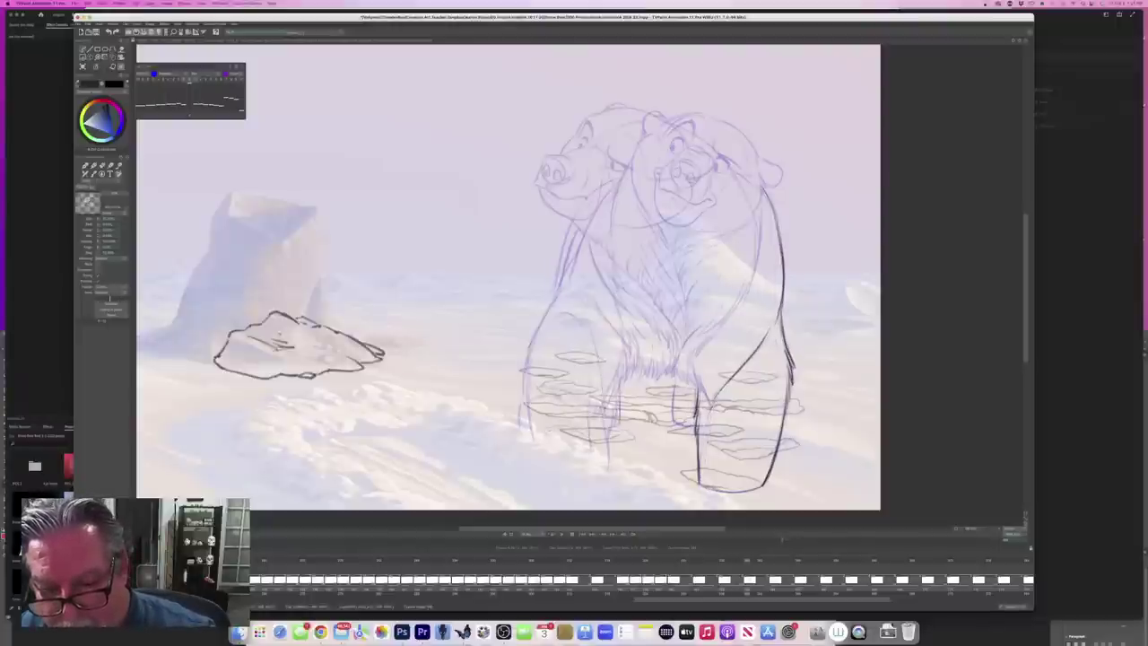
Step: Add short strokes inside the foreground front leg and connect its inner edge up to the chest
drag(712, 410, 705, 447)
drag(709, 420, 705, 451)
key(Right)
key(Left)
drag(693, 359, 704, 394)
key(Right)
key(Left)
key(Right)
key(Left)
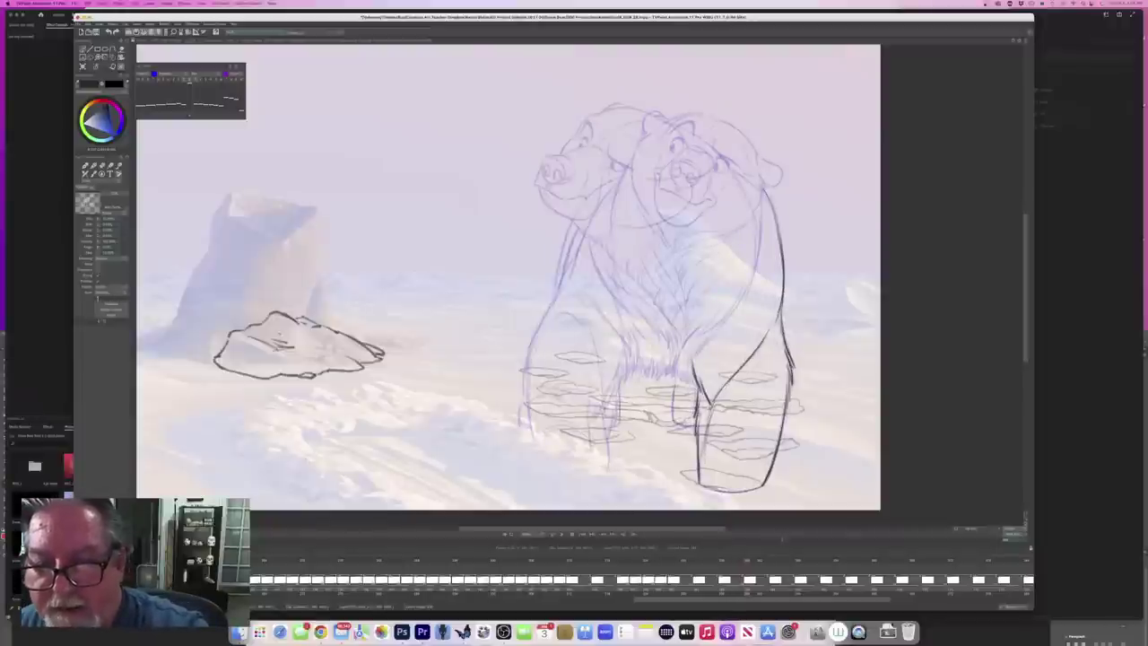
Step: Draw the long curve from the neck down across the chest inside the shoulder and flip frames to check its spacing
mouse_move(759, 210)
mouse_down()
mouse_move(756, 265)
mouse_move(711, 331)
mouse_up()
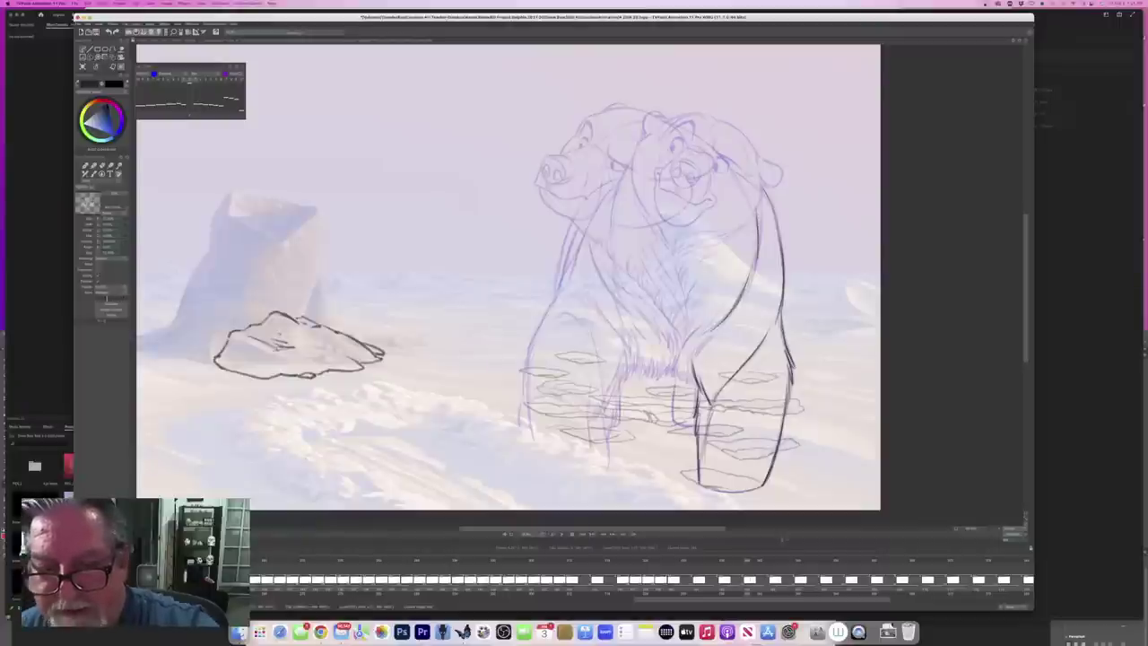
key(Right)
key(Left)
key(Right)
key(Left)
key(Right)
key(Left)
key(Right)
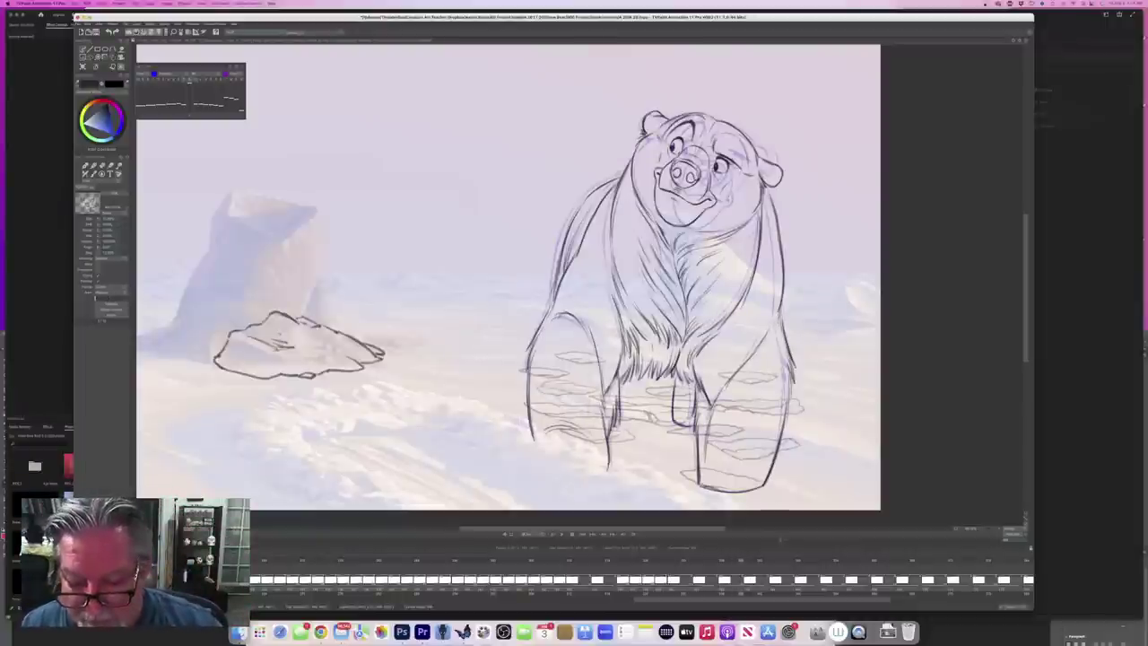
key(Left)
key(Right)
key(Left)
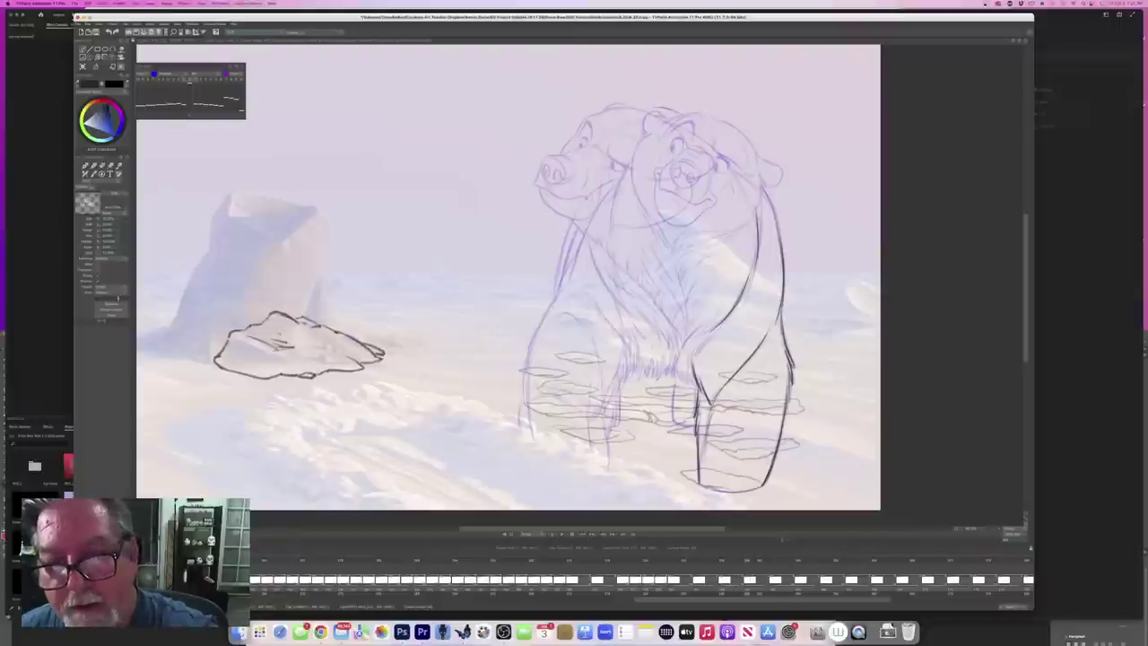
Step: Draw the cheek line and the curved top of the bear's turned head, and save the project
drag(733, 180, 730, 209)
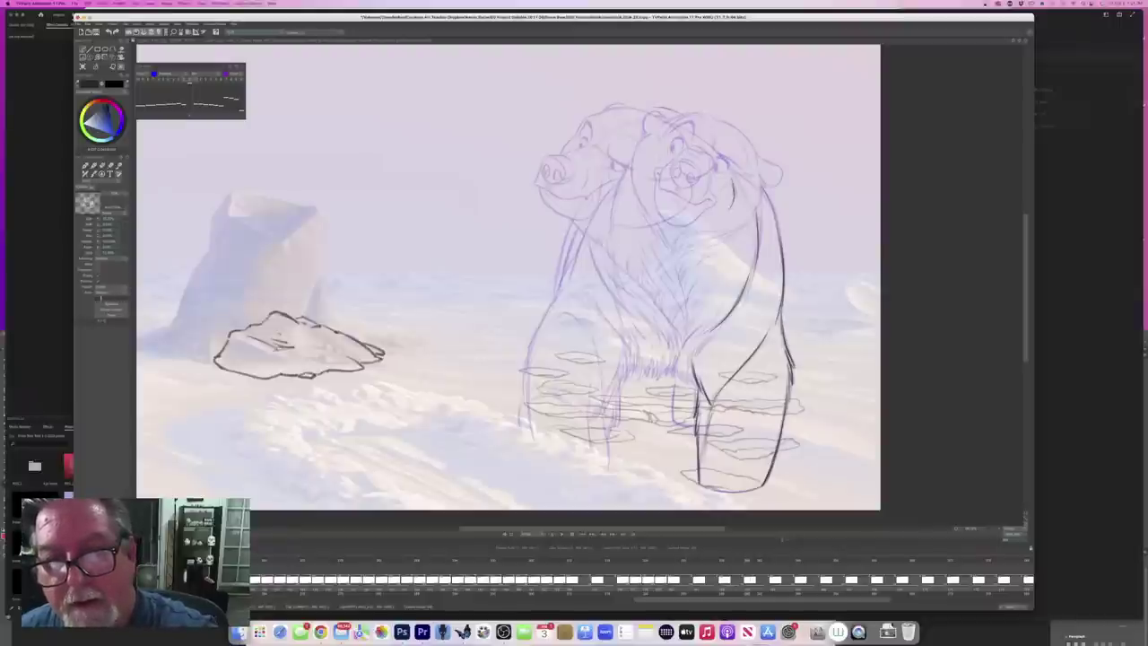
key(ctrl+z)
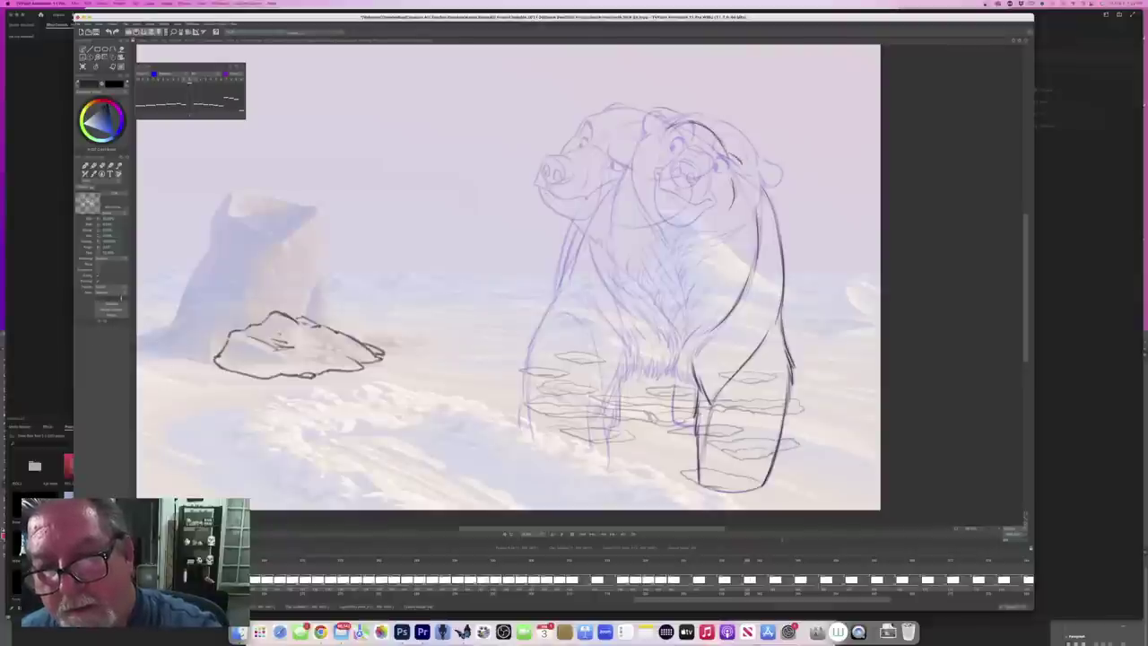
key(Left)
key(Right)
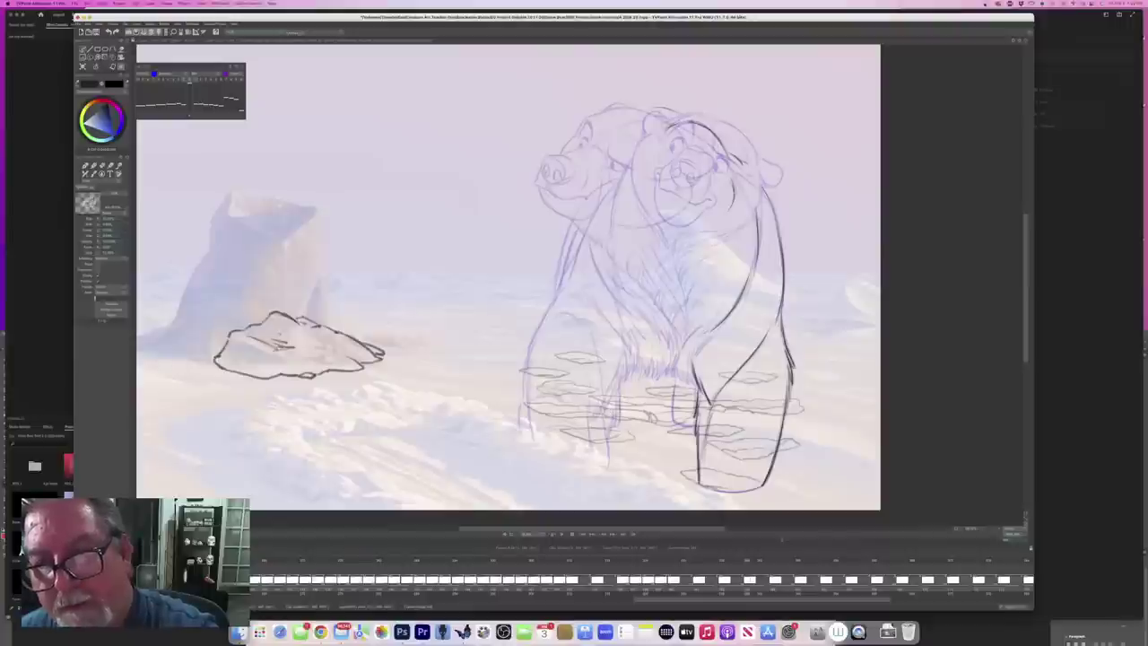
key(n)
key(super+s)
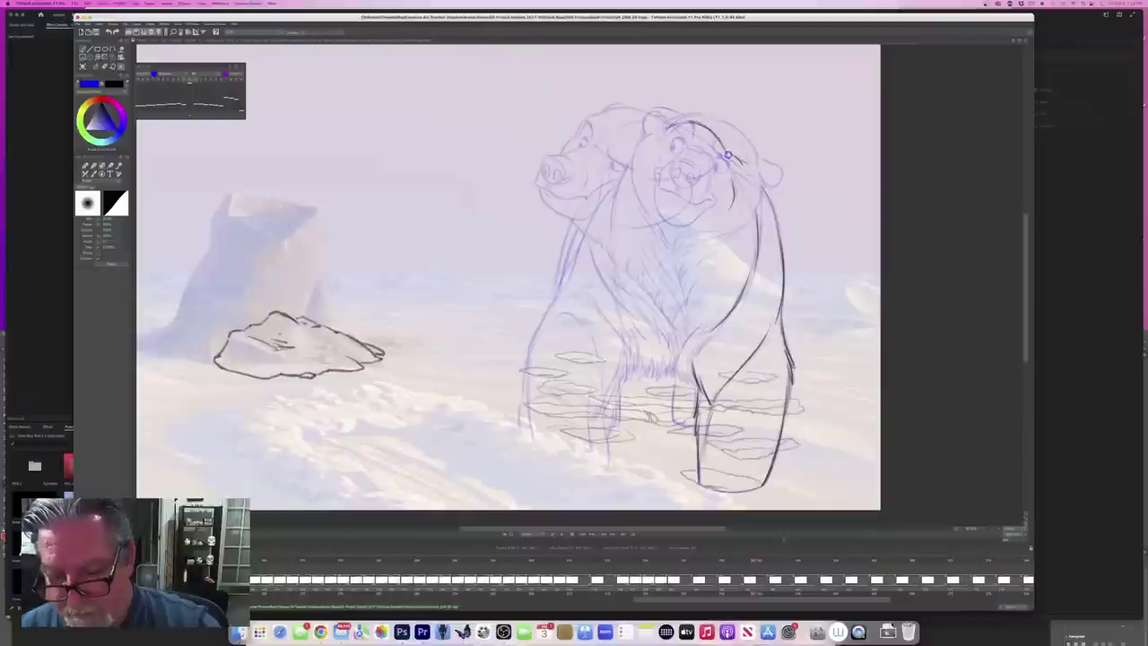
key(Left)
key(Right)
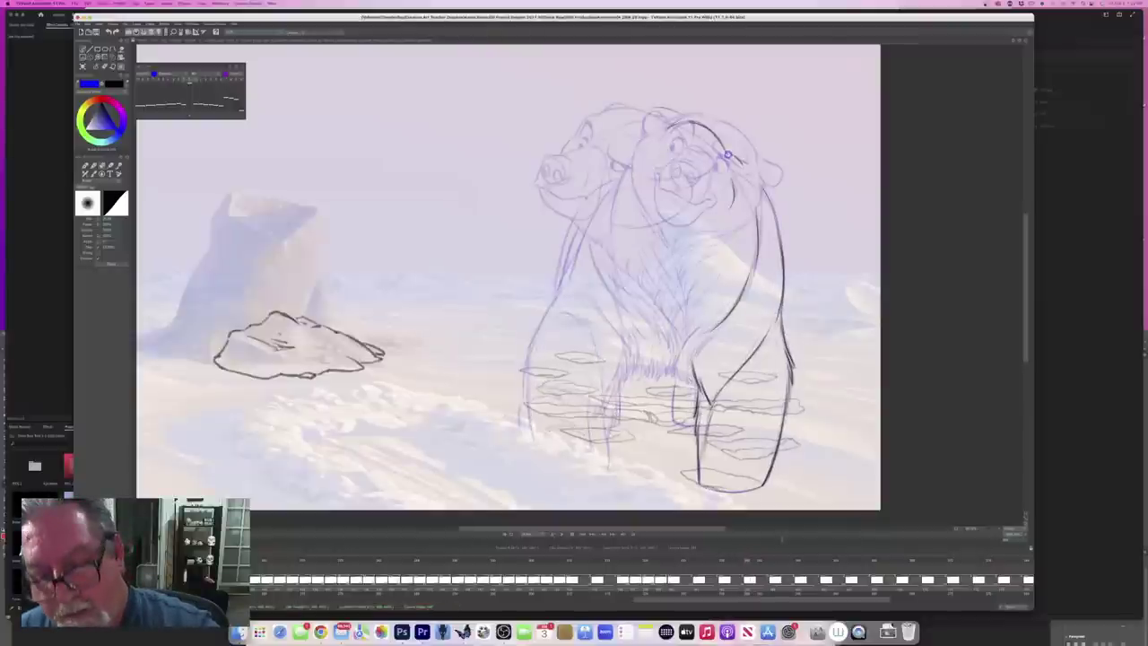
Step: Clean up the end of the head's top contour near the ear and check it against the adjacent frames
drag(728, 154, 742, 164)
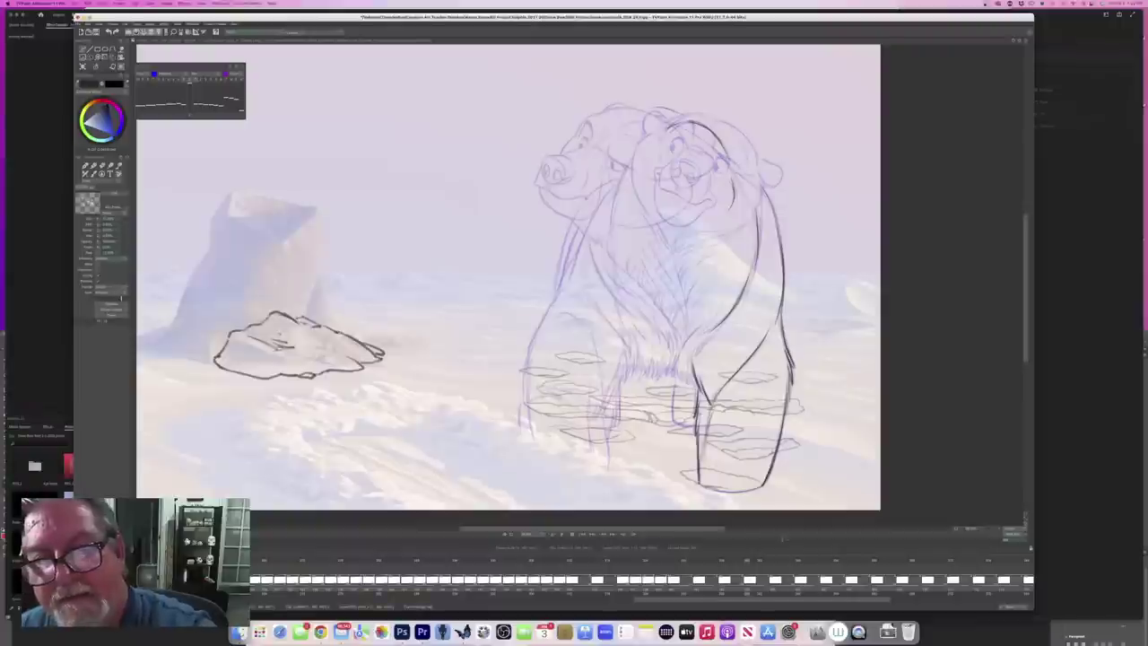
key(Right)
key(Left)
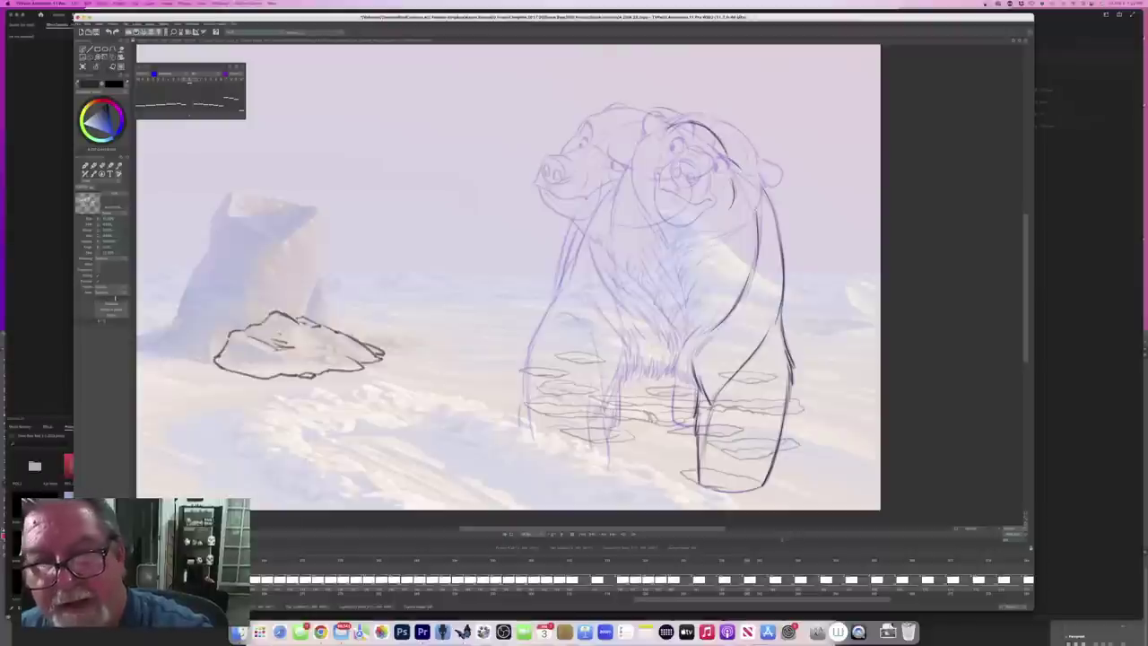
key(Right)
key(Right)
key(Right)
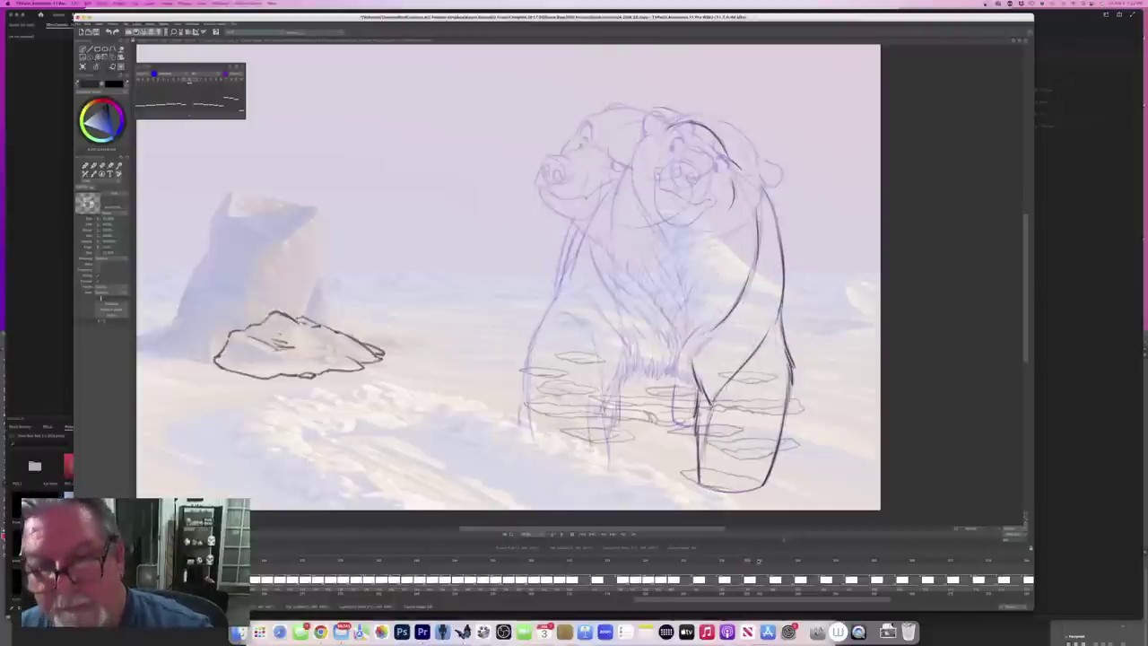
drag(791, 559, 752, 563)
key(Left)
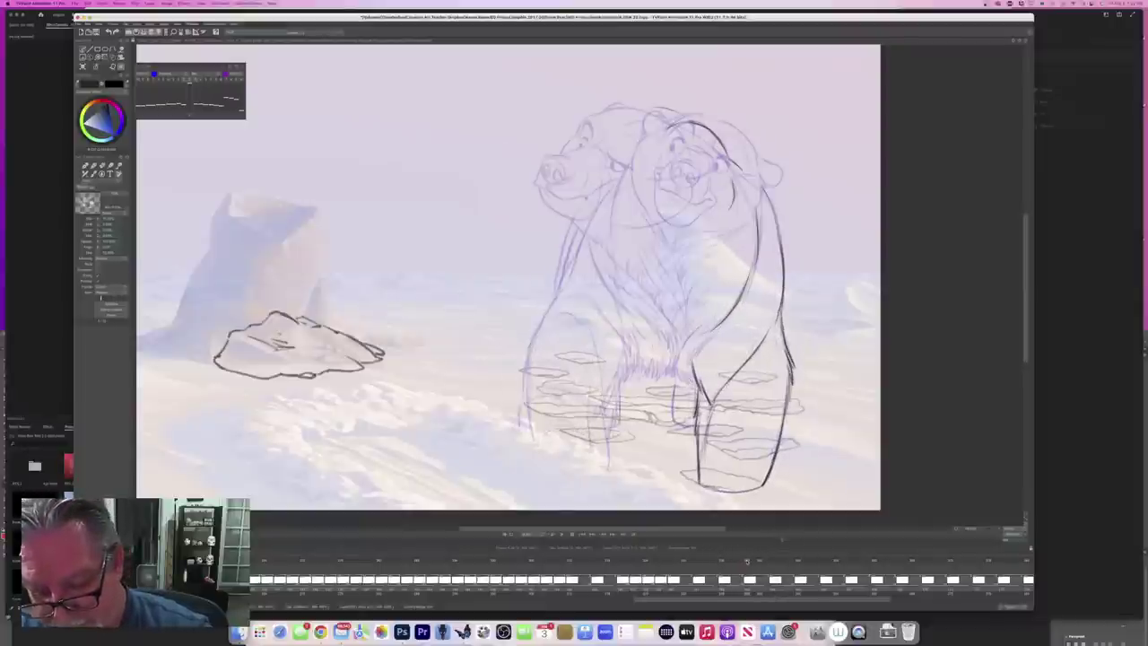
Step: Clean up around the back of the head and draw the small rounded ear there
key(e)
drag(737, 153, 752, 188)
key(Left)
key(Right)
key(b)
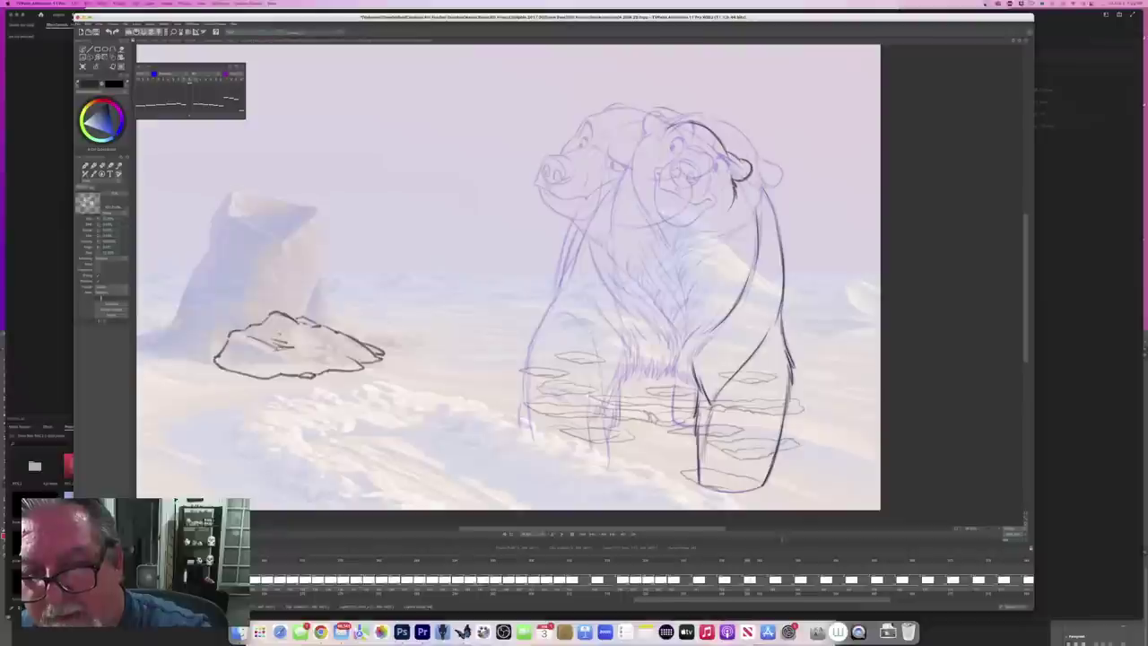
Step: Draw the jaw contour curving down from the cheek below the ear and flip repeatedly between frames to compare it
drag(728, 210, 699, 226)
key(Left)
key(Right)
key(Left)
key(Right)
key(Left)
key(Left)
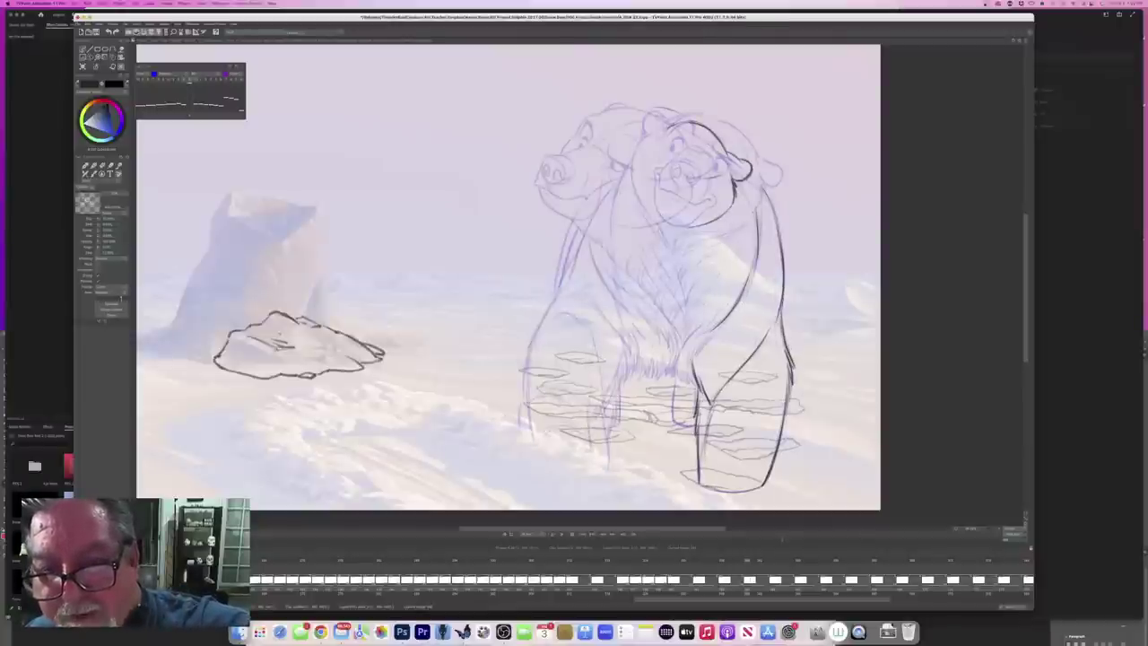
key(Right)
key(Left)
key(Right)
key(Left)
key(Right)
key(Left)
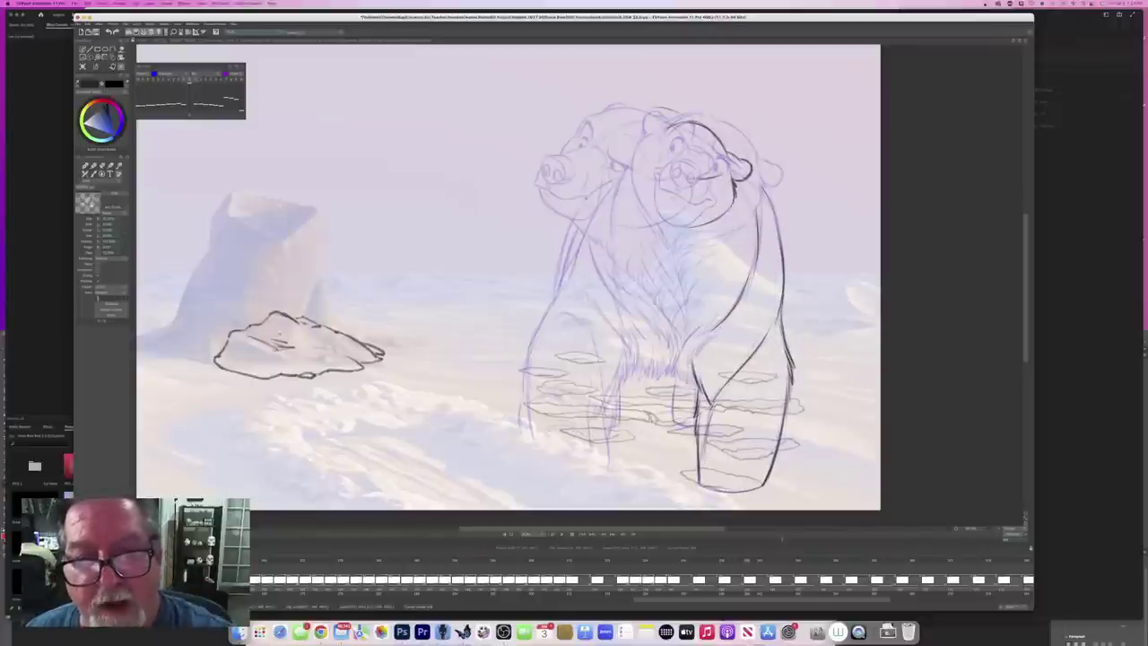
Step: Draw the bear's round nose with its nostrils midway between the neighbouring nose positions, checking it against the previous drawing
key(Right)
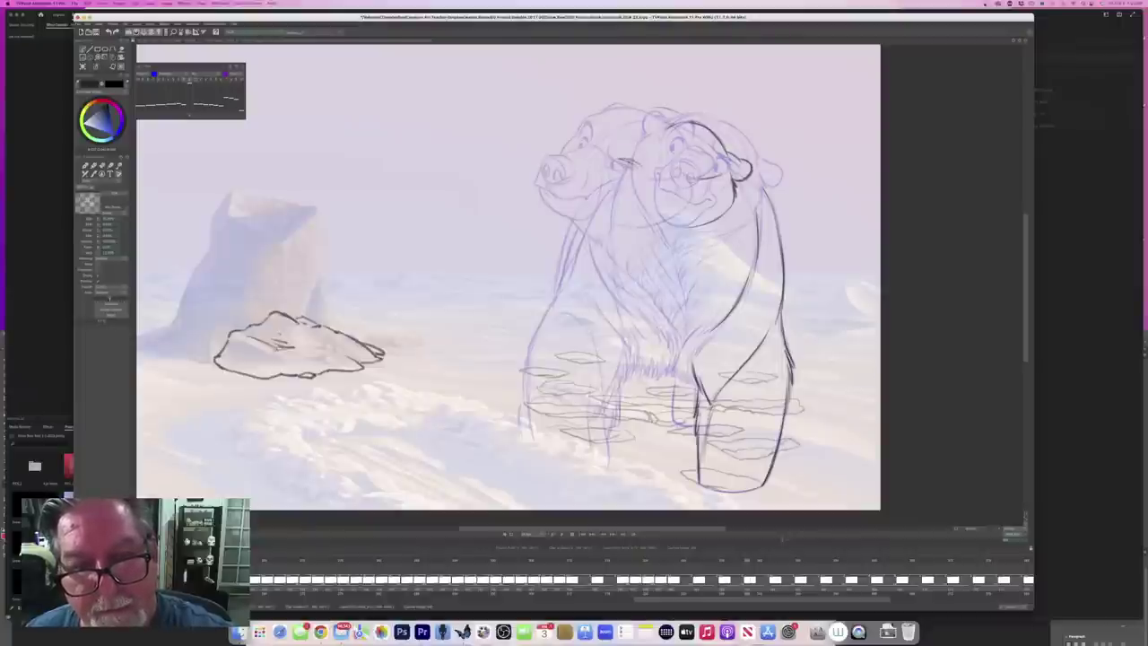
key(Right)
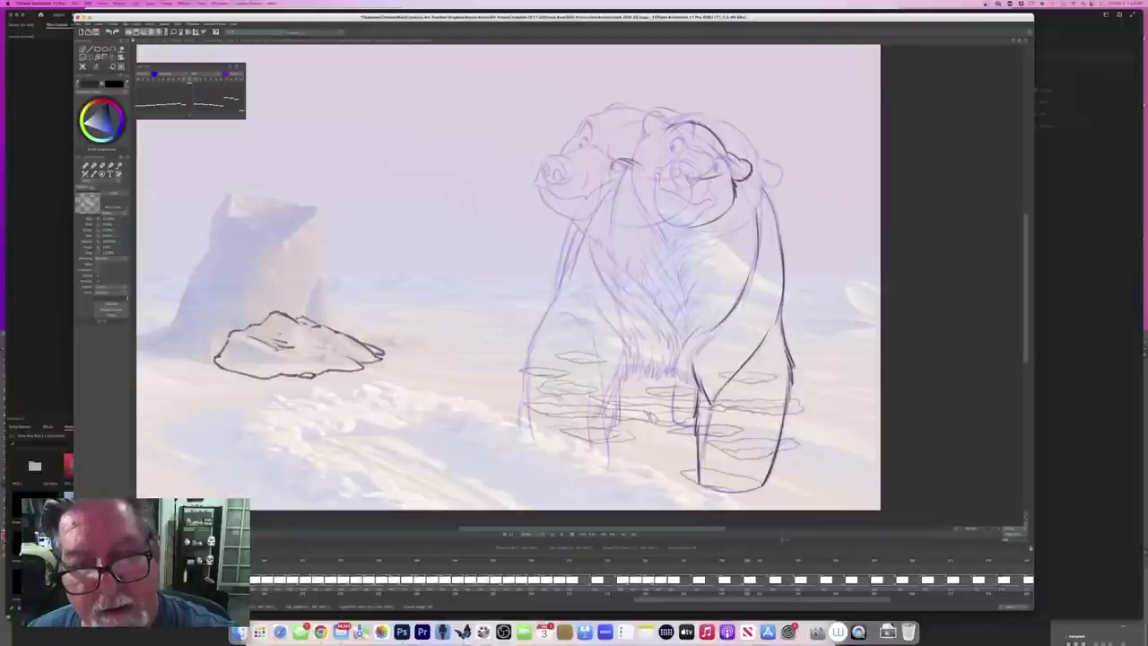
drag(615, 163, 621, 186)
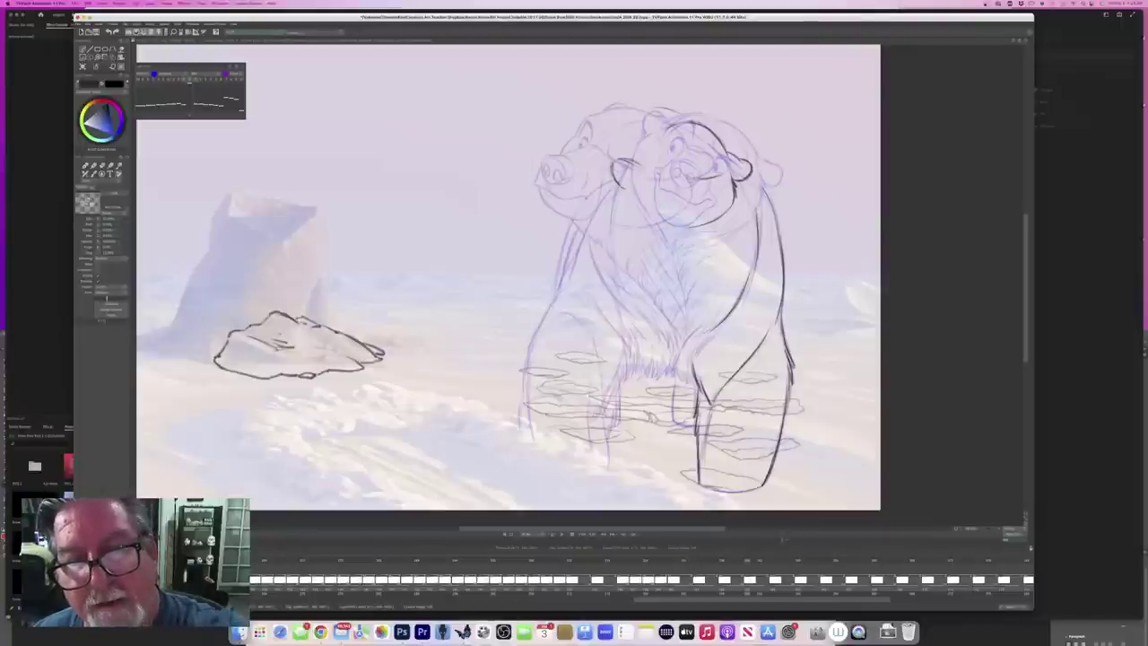
drag(643, 173, 626, 187)
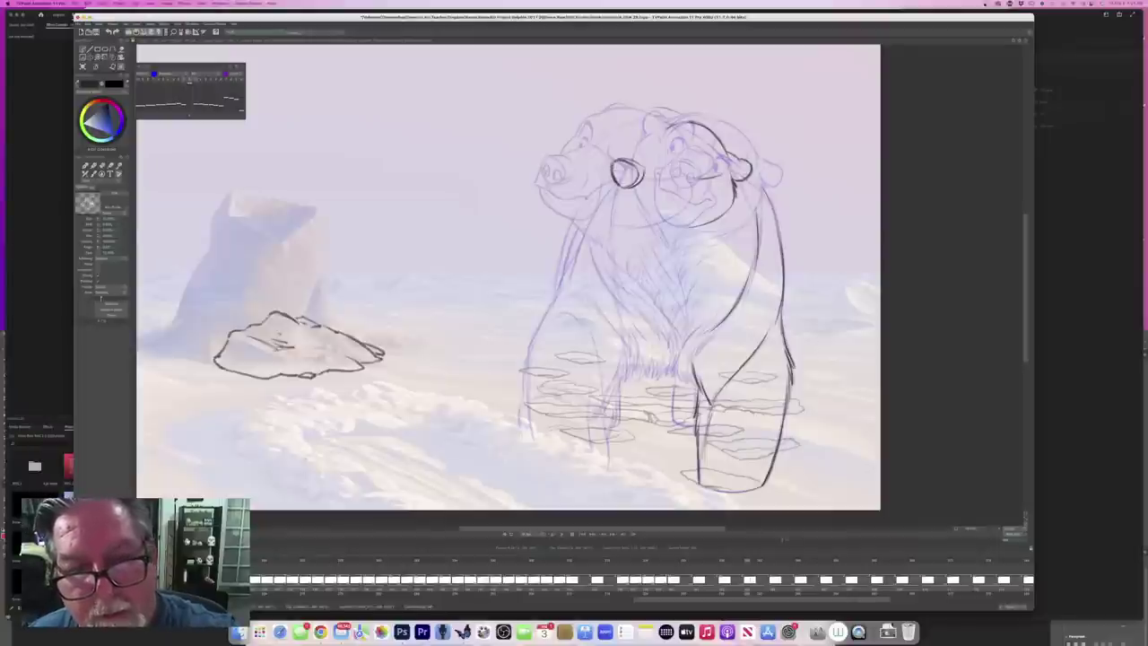
key(Left)
key(Right)
key(Left)
key(Right)
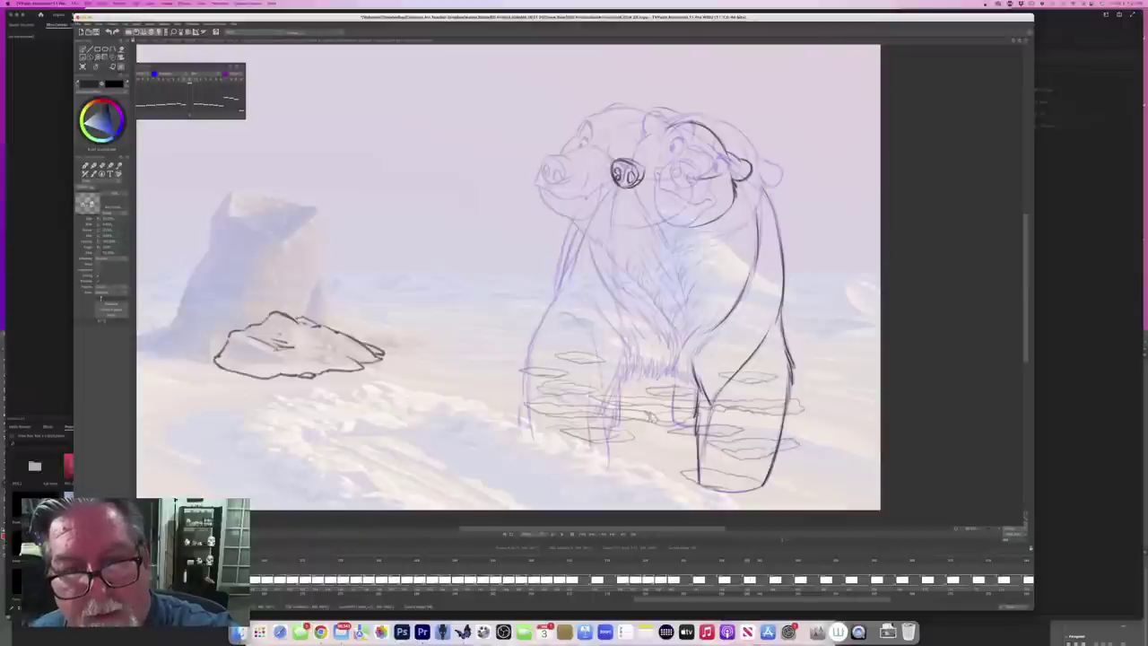
key(Left)
key(Right)
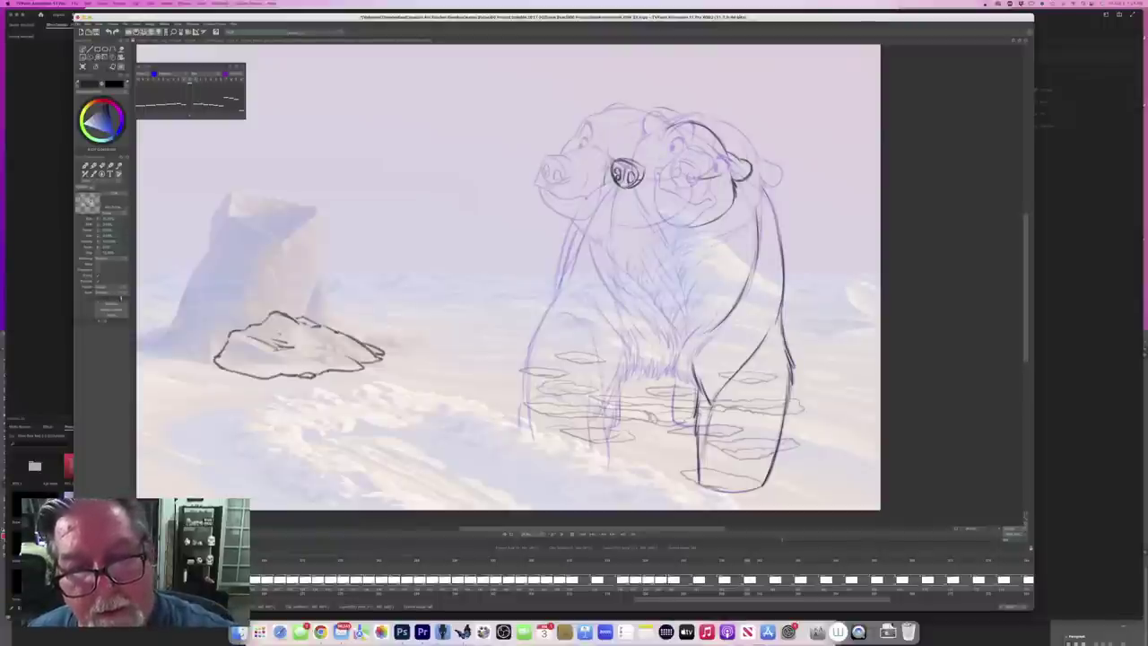
Step: Draw the mouth line beneath the nose and compare it with the neighbouring drawings
drag(607, 176, 617, 188)
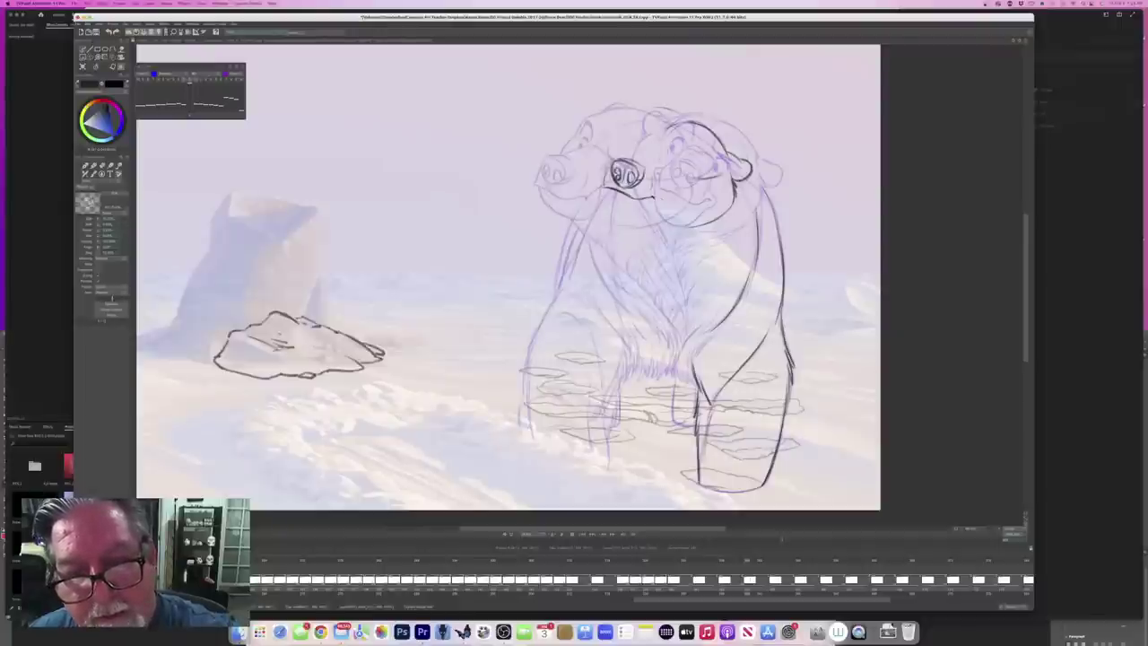
key(Left)
key(Right)
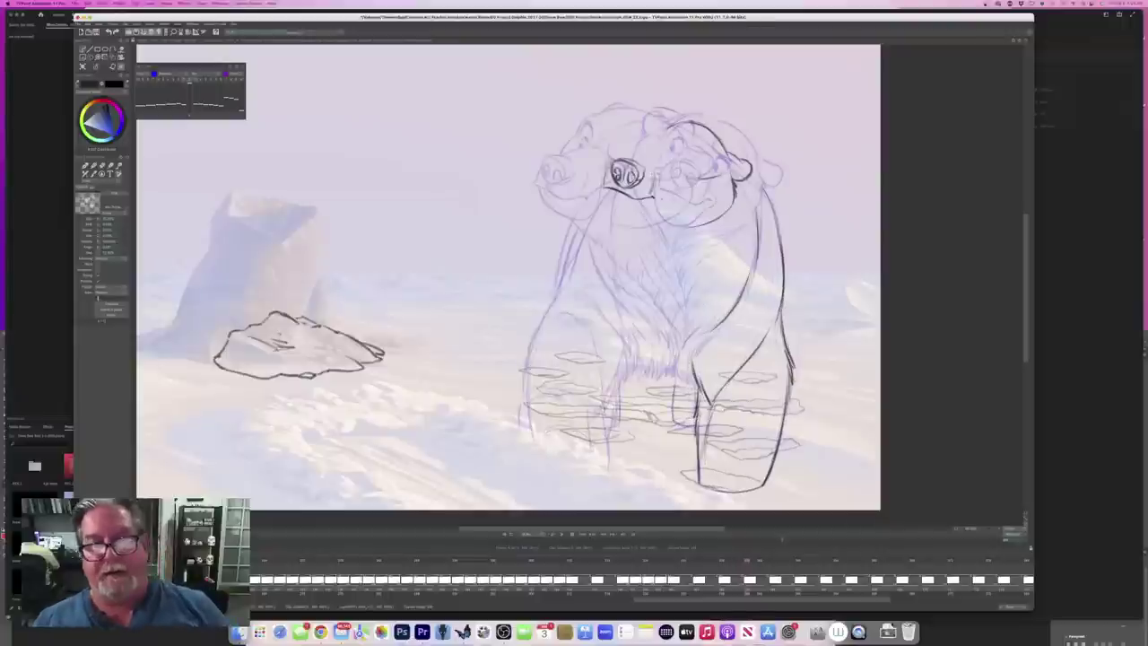
key(Right)
key(Left)
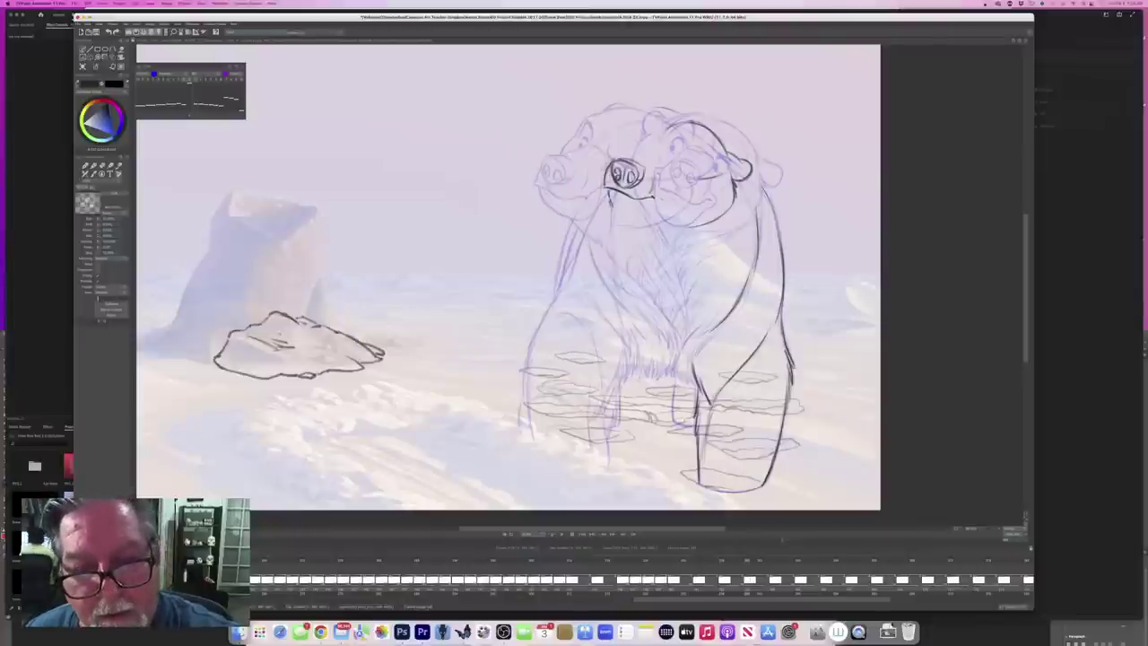
Step: Draw the chin contour around the mouth and the top line of the muzzle, flipping frames to check the head turn
drag(610, 201, 635, 226)
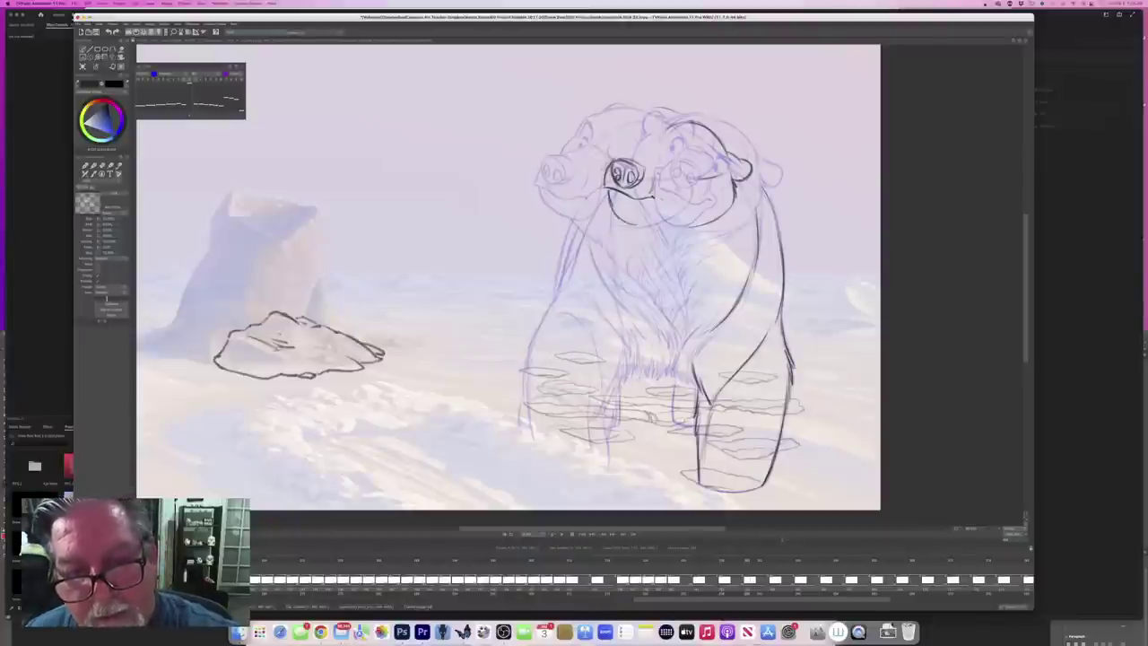
key(Left)
key(Right)
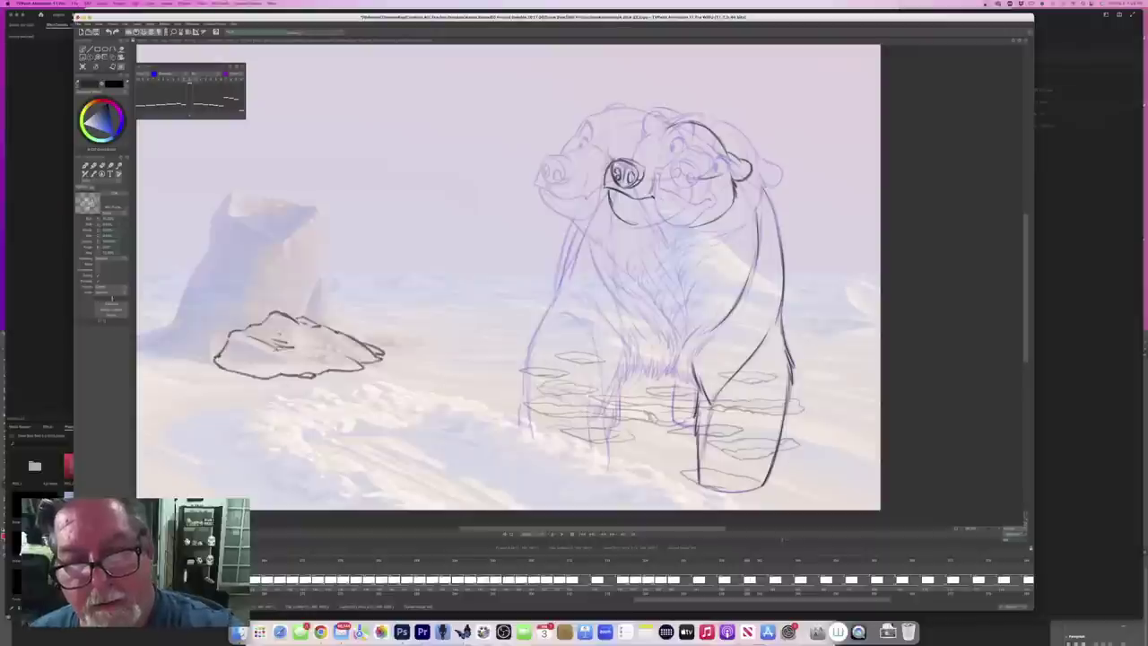
drag(665, 199, 653, 220)
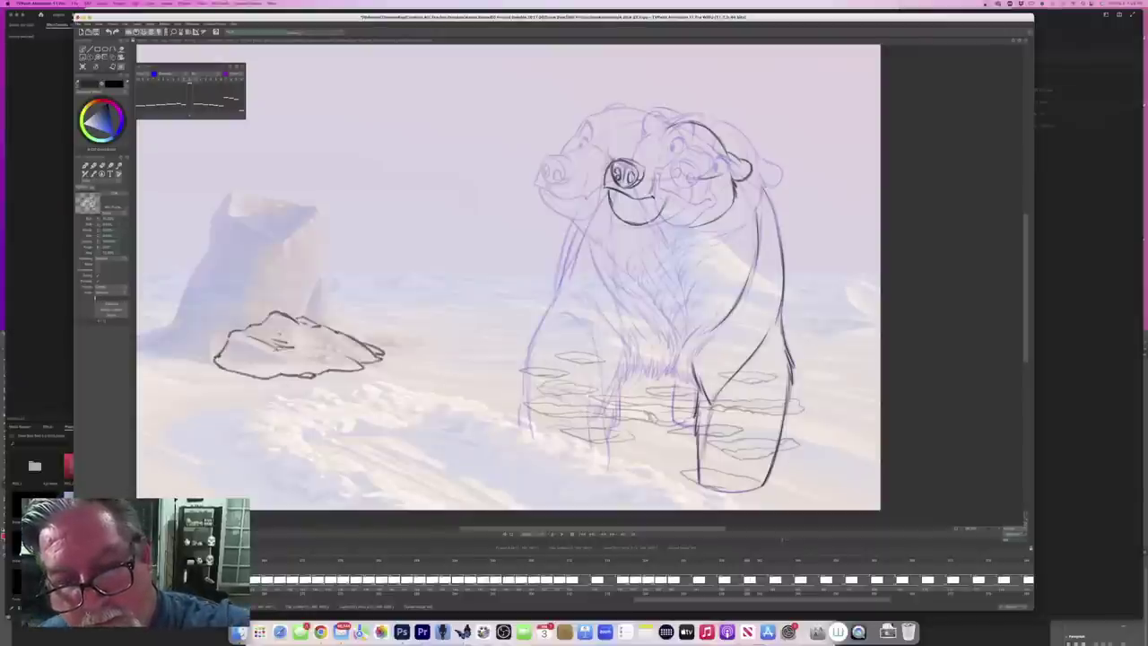
key(Right)
key(Left)
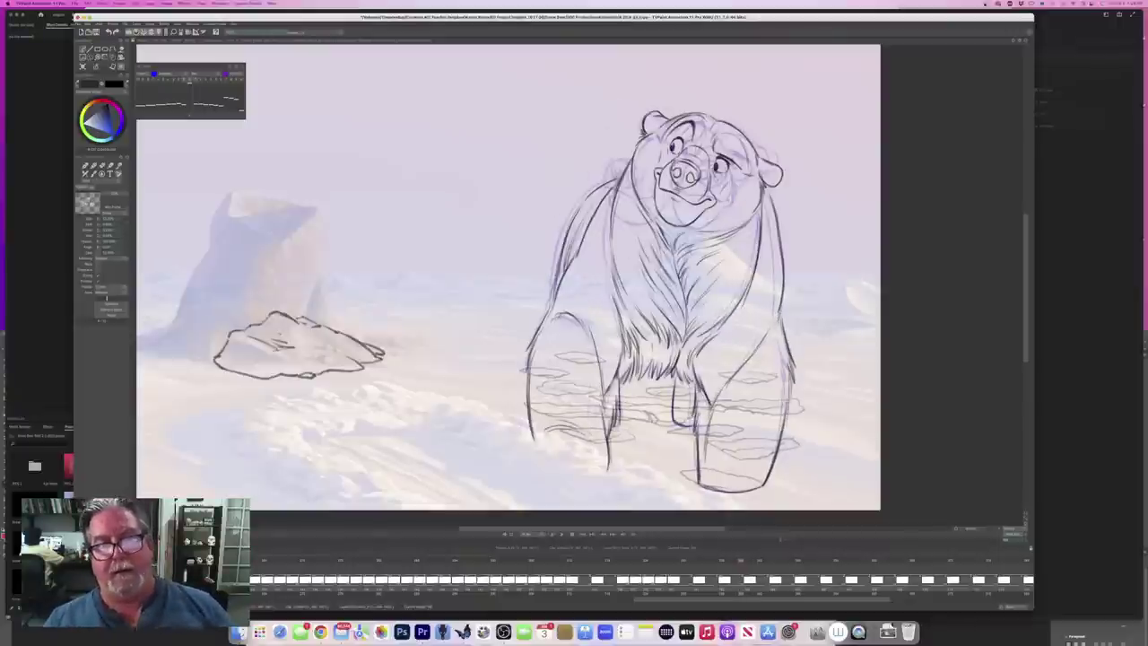
key(Right)
key(Left)
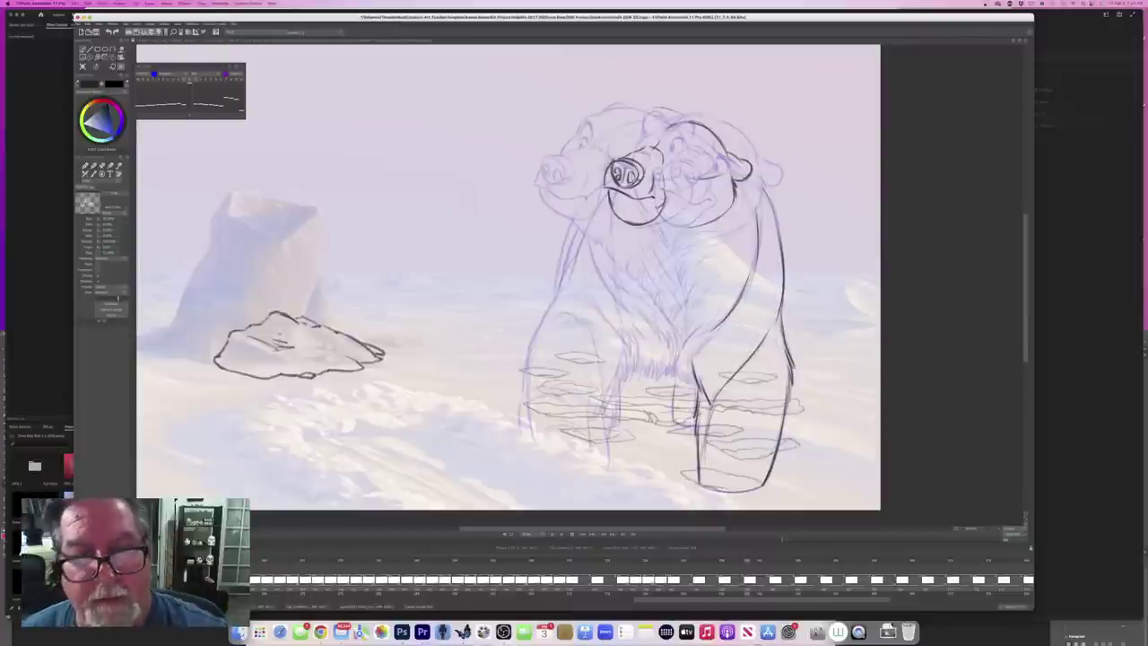
Step: Erase the lower chin contour beneath the mouth and return to the drawing brush
key(e)
drag(656, 220, 615, 214)
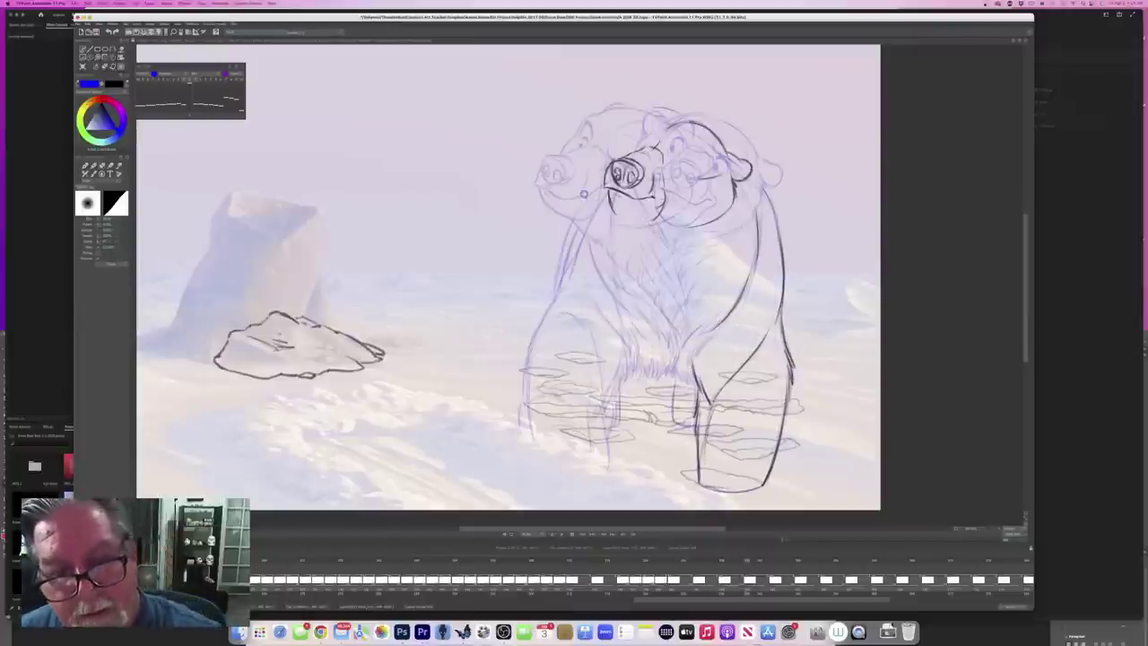
key(e)
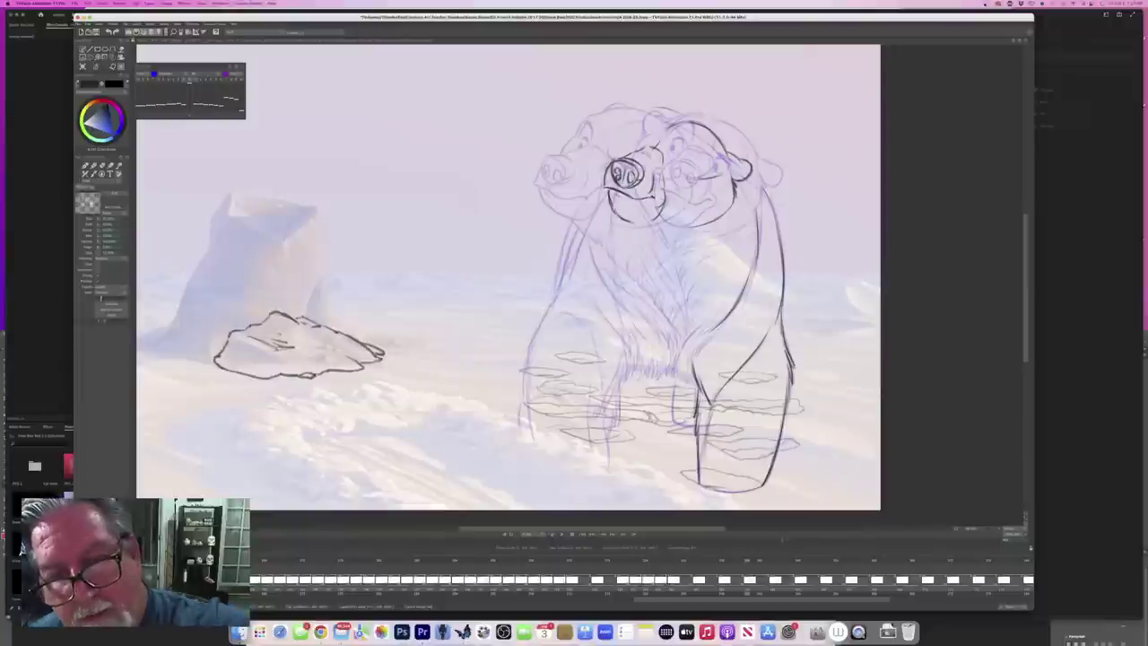
Step: Redraw the chin contour beneath the mouth and compare it with the neighbouring drawing
drag(636, 223, 656, 217)
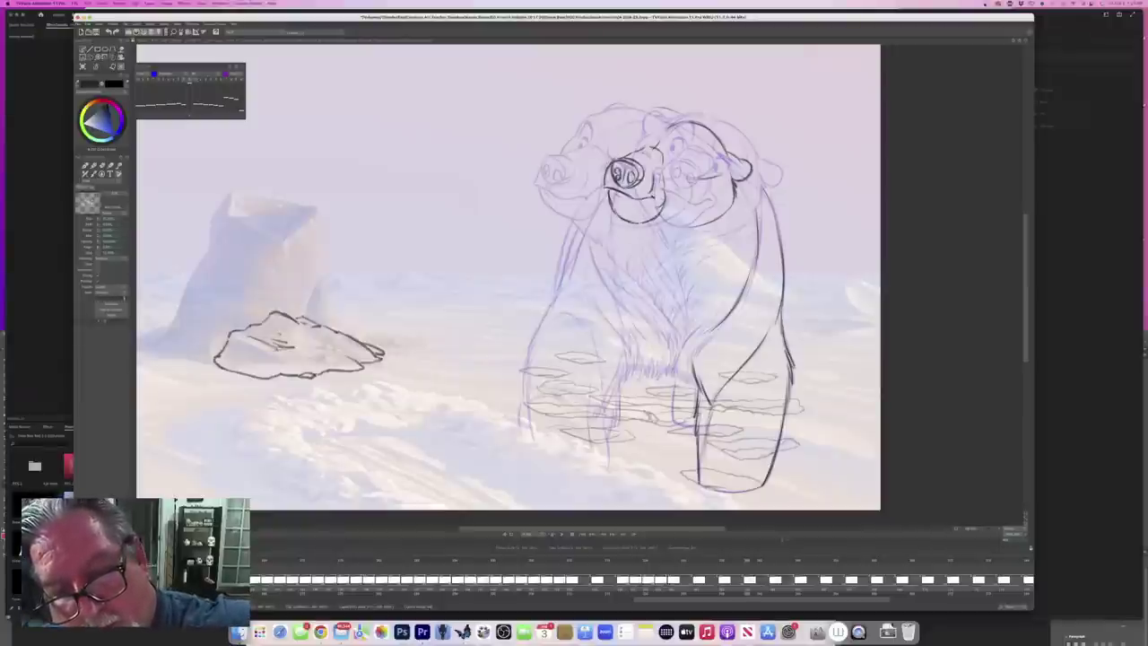
key(Left)
key(Right)
key(Left)
key(Right)
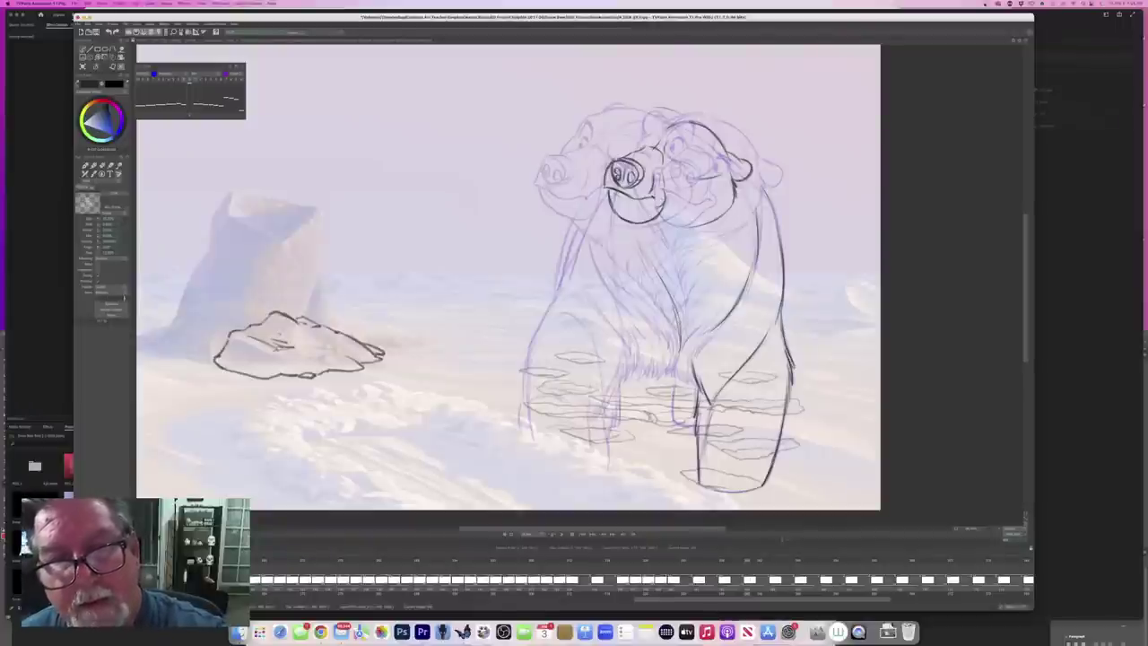
Step: Draw the upper lid line of the near eye beside the muzzle and flip frames to check its position
mouse_move(673, 159)
mouse_down()
mouse_move(691, 169)
mouse_move(662, 150)
mouse_up()
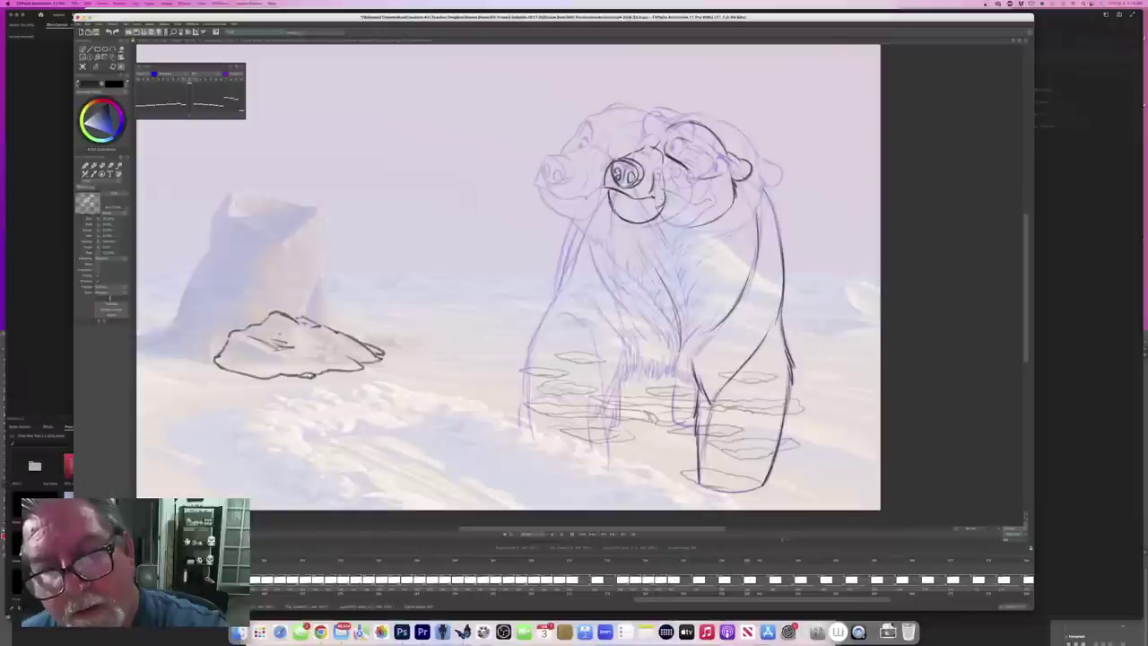
key(Left)
key(Right)
key(Left)
key(Right)
Step: Draw the far ear and the top of the head, then clean up the far eye's brow line and check it against the neighbour
key(b)
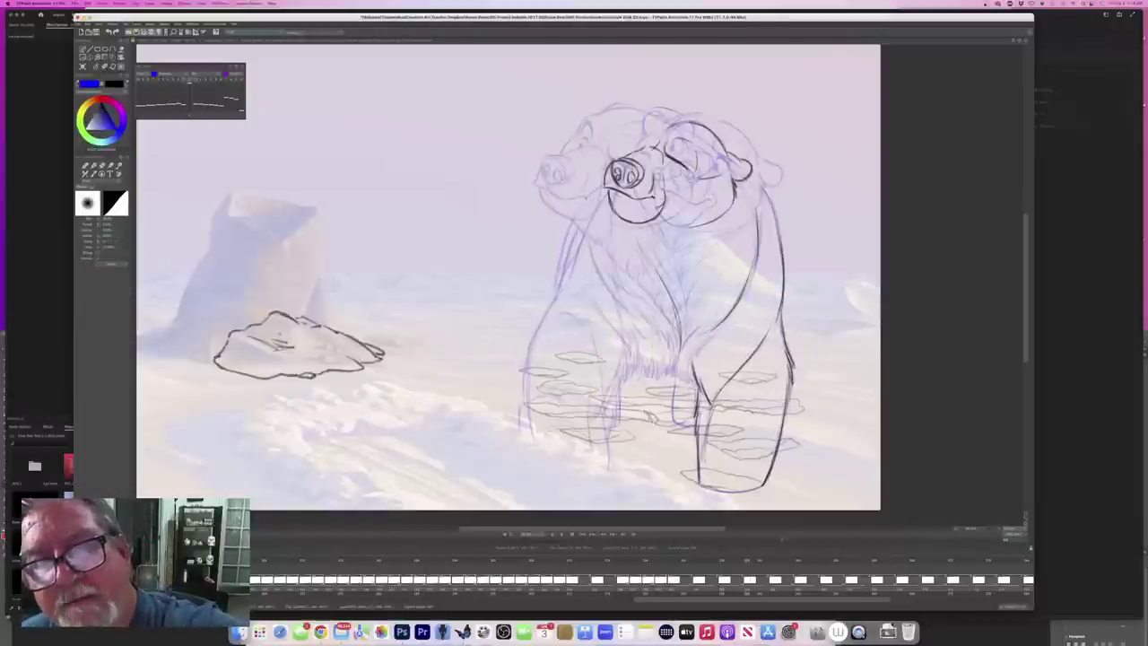
key(b)
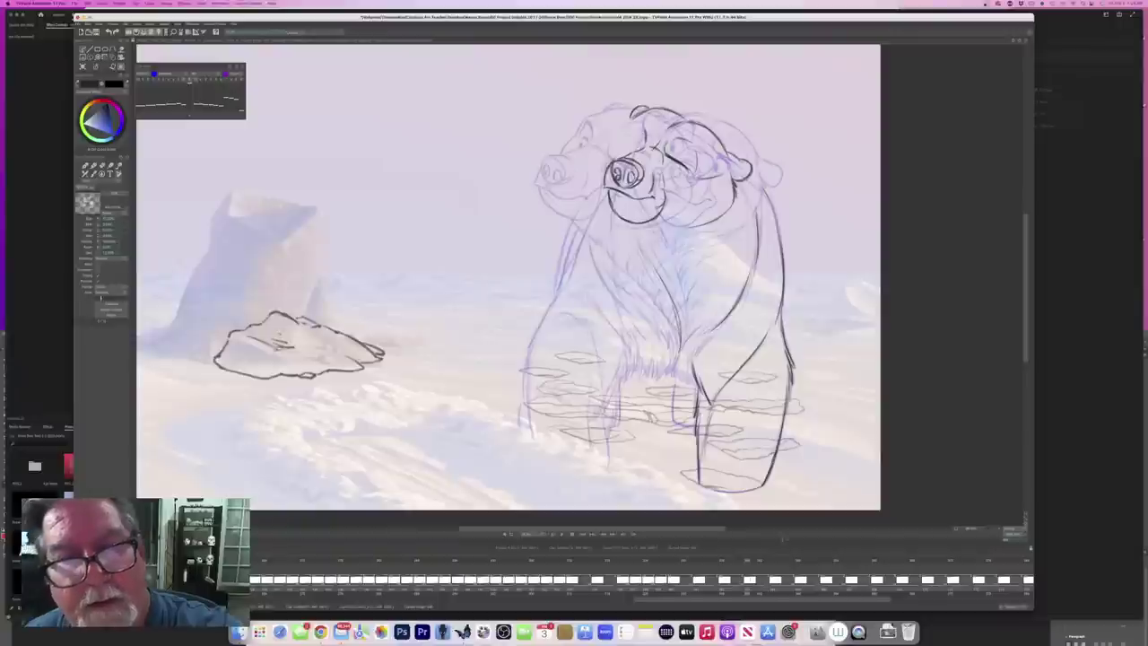
key(b)
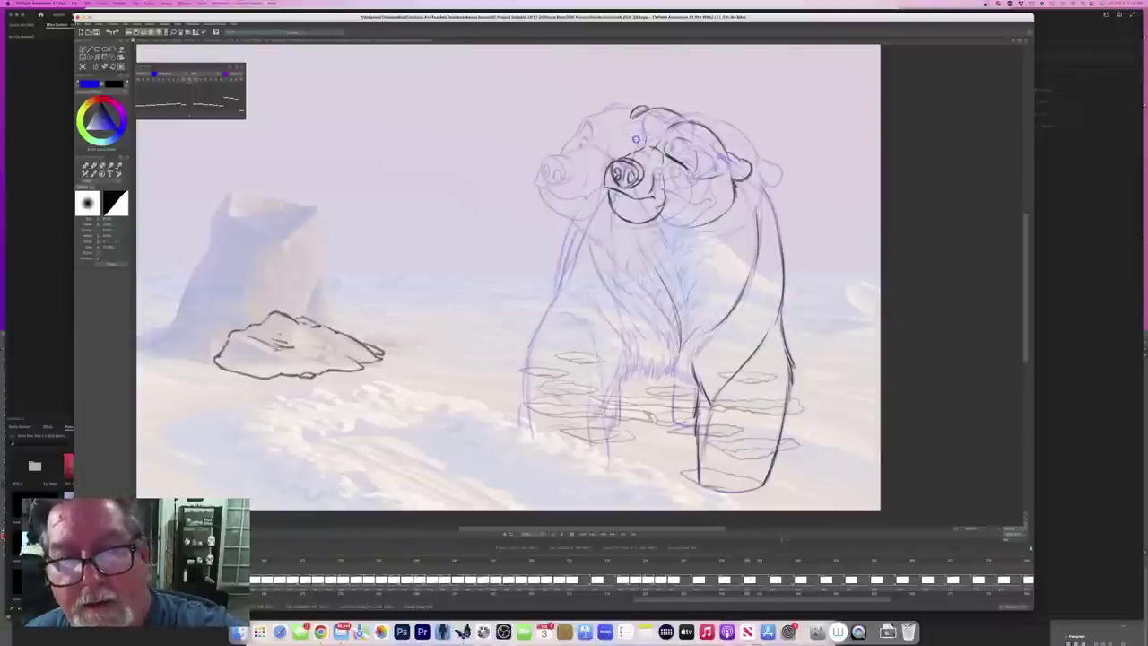
key(b)
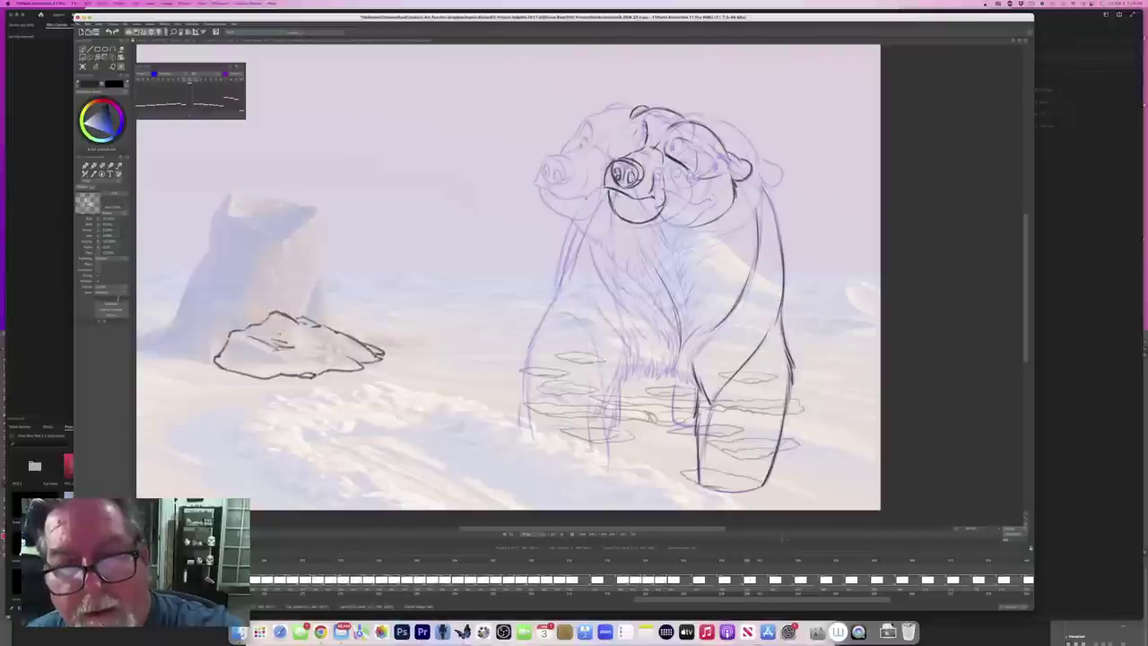
key(Left)
key(Right)
key(Left)
key(Right)
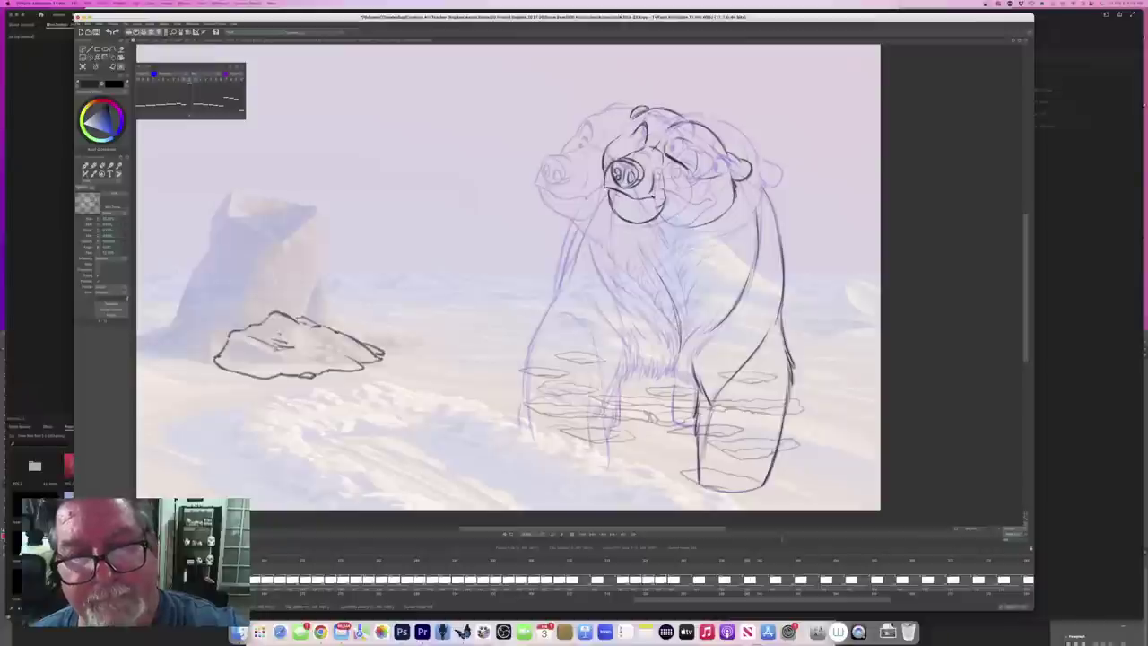
Step: Draw the far forehead contour curving down towards the nose and compare it with both neighbouring drawings
drag(619, 135, 604, 153)
key(Left)
key(Right)
key(Right)
key(Left)
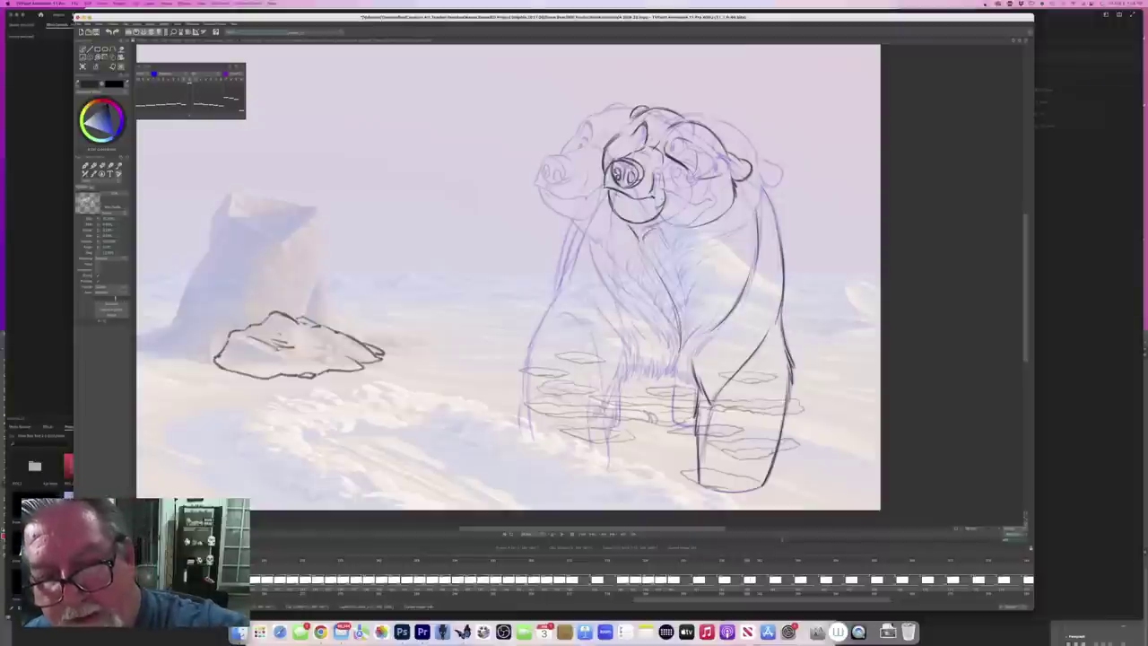
Step: Draw the throat line and short fur strokes beneath the chin, checking the movement between frames
key(Left)
key(Right)
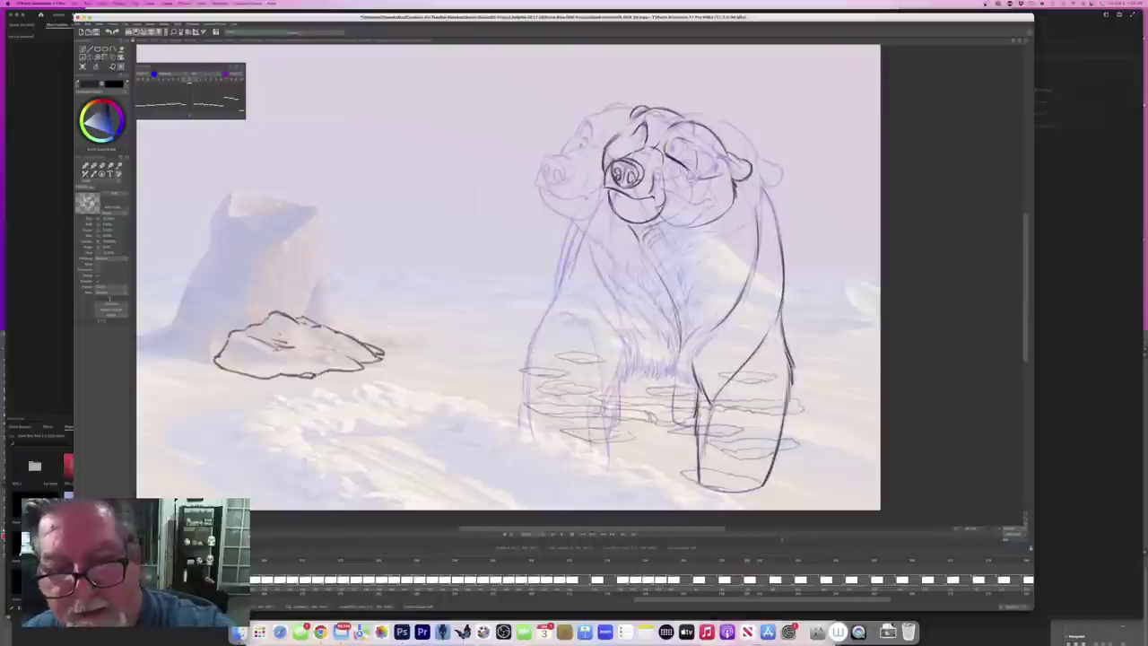
mouse_move(652, 237)
mouse_down()
mouse_move(646, 255)
mouse_move(677, 329)
mouse_up()
key(Right)
key(Left)
key(Right)
key(Left)
key(Right)
key(Left)
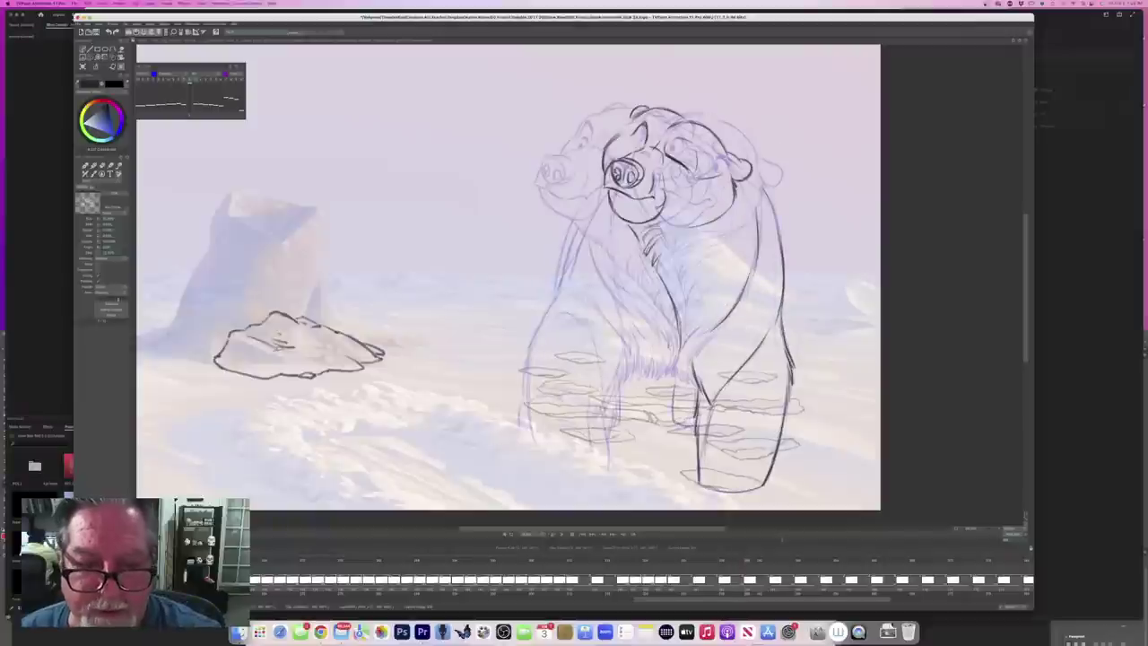
Step: Draw the far side contour of the chest down towards the belly fur and compare it with the neighbouring drawing
drag(603, 258, 636, 340)
key(Right)
key(Left)
key(Right)
key(Left)
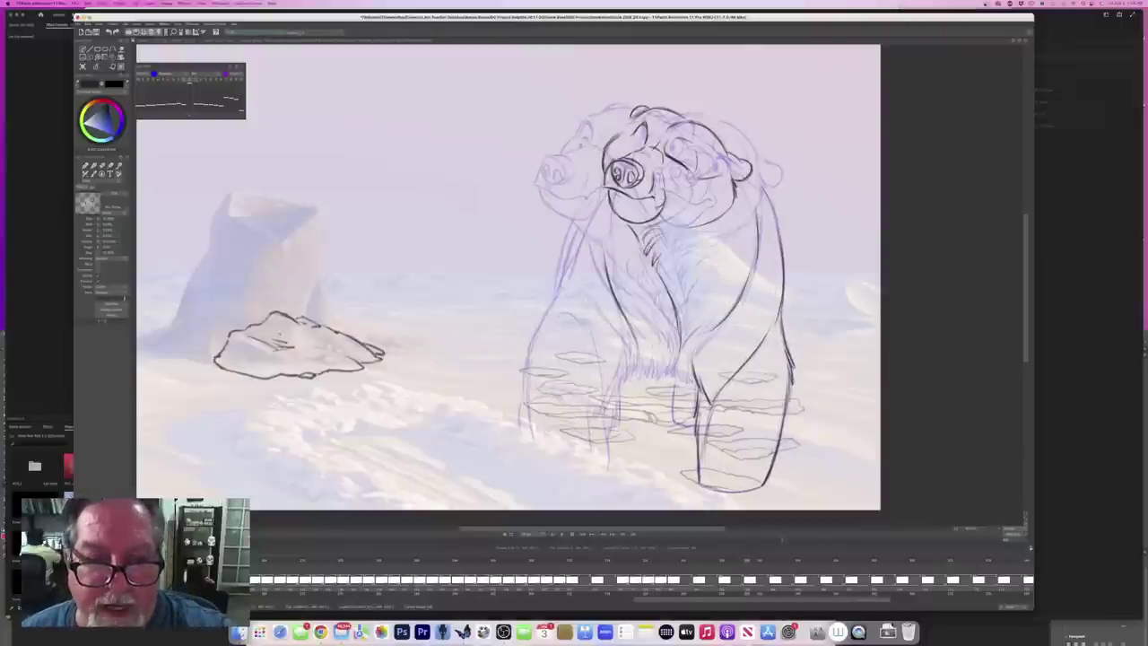
Step: Extend the far chest contour up along the neck to the jaw, flipping frames to check its spacing
drag(605, 202, 606, 272)
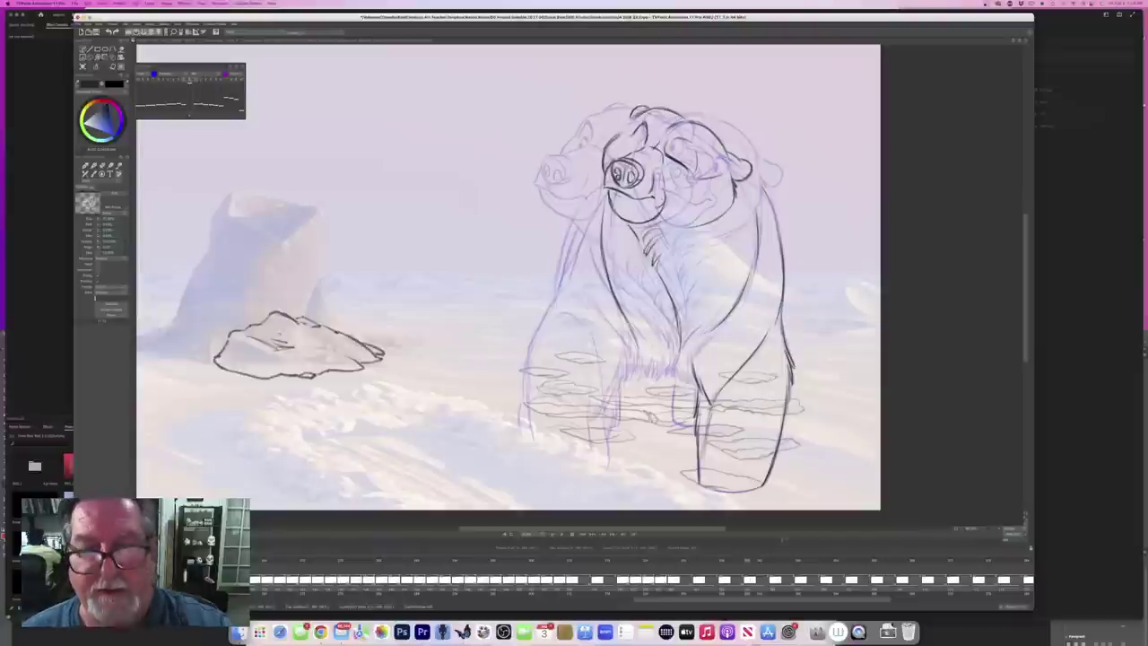
key(Right)
key(Left)
key(Right)
key(Left)
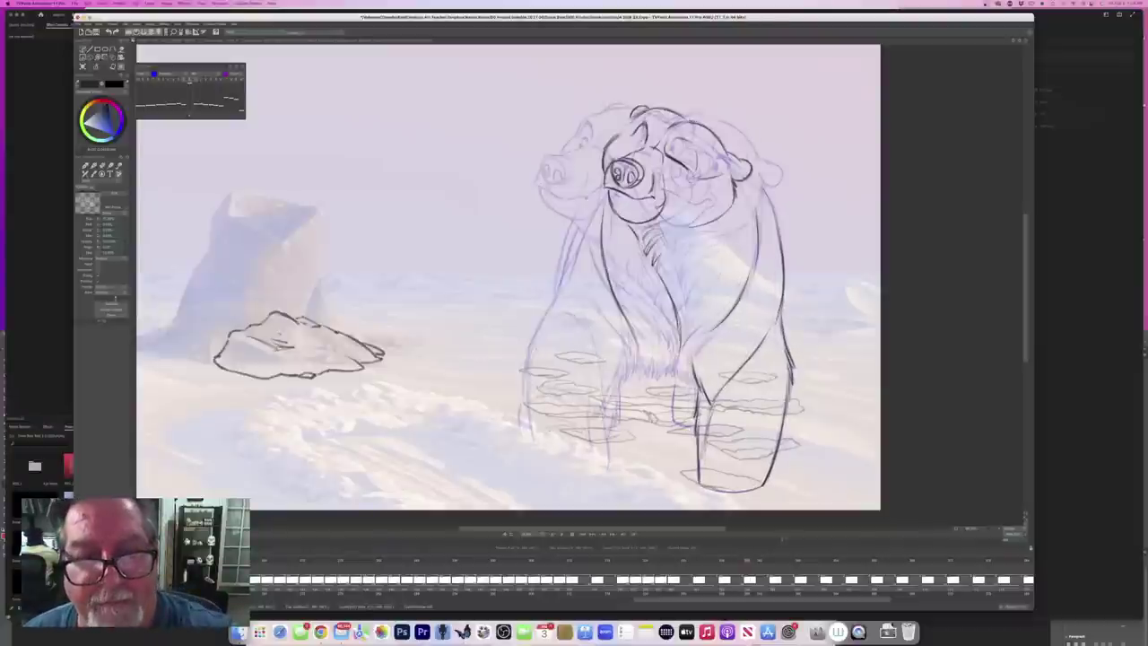
drag(606, 202, 601, 239)
key(Right)
key(Left)
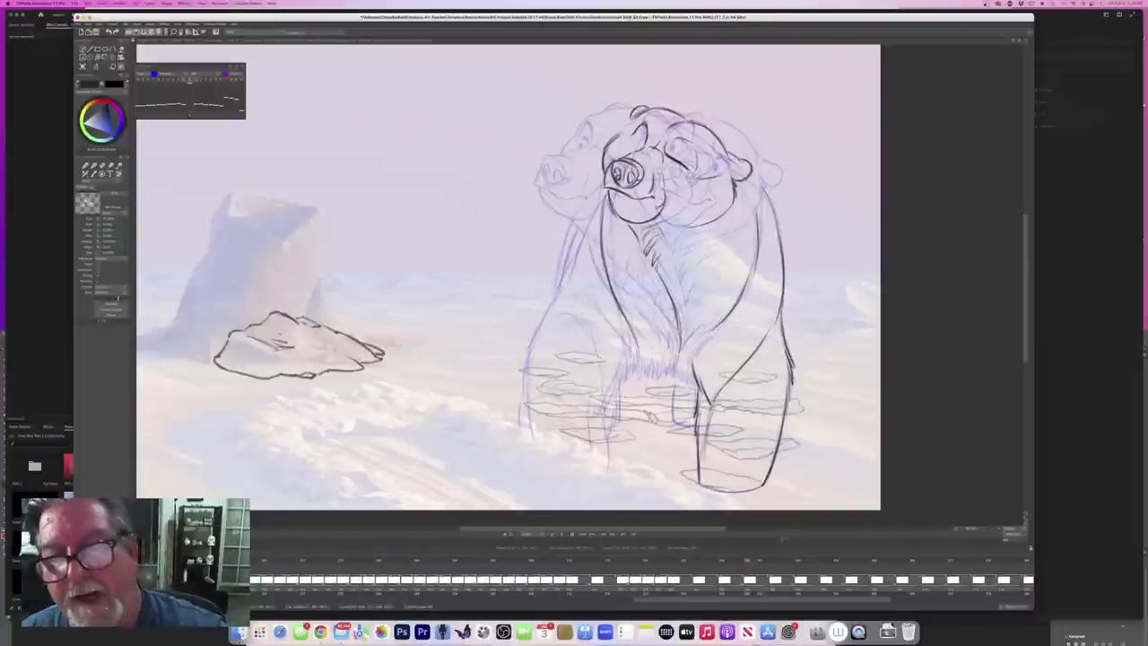
key(Right)
key(Left)
key(Right)
key(Left)
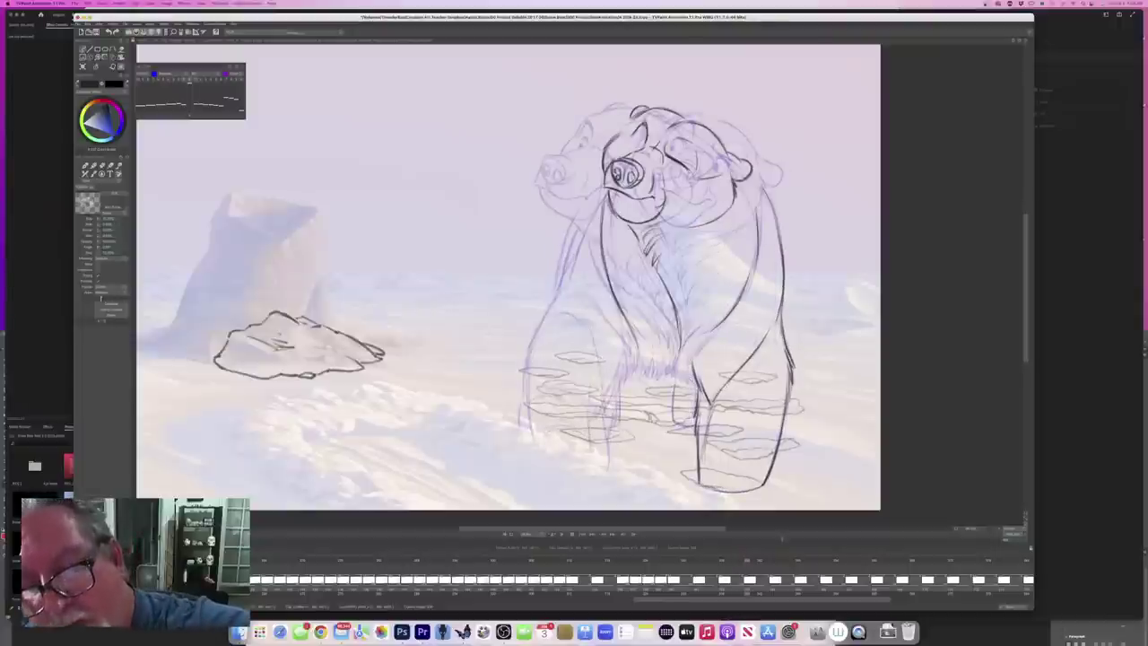
Step: Add fur strokes to the near side of the chest and draw the neck line down from the near ear
drag(685, 246, 672, 255)
mouse_move(679, 252)
mouse_down()
mouse_move(665, 264)
mouse_move(681, 302)
mouse_up()
key(Left)
key(Left)
drag(747, 180, 758, 230)
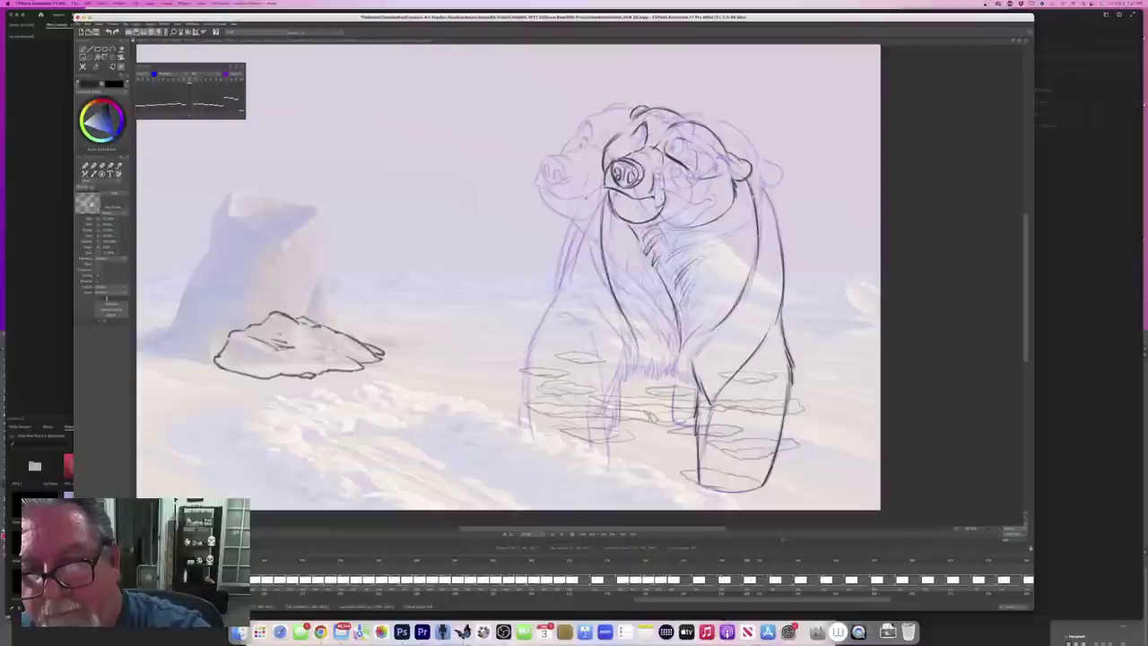
Step: Reinforce the head contour above the near ear and draw the far eye with its pupil, comparing frames
drag(723, 140, 727, 150)
key(Right)
key(Left)
key(Right)
key(Left)
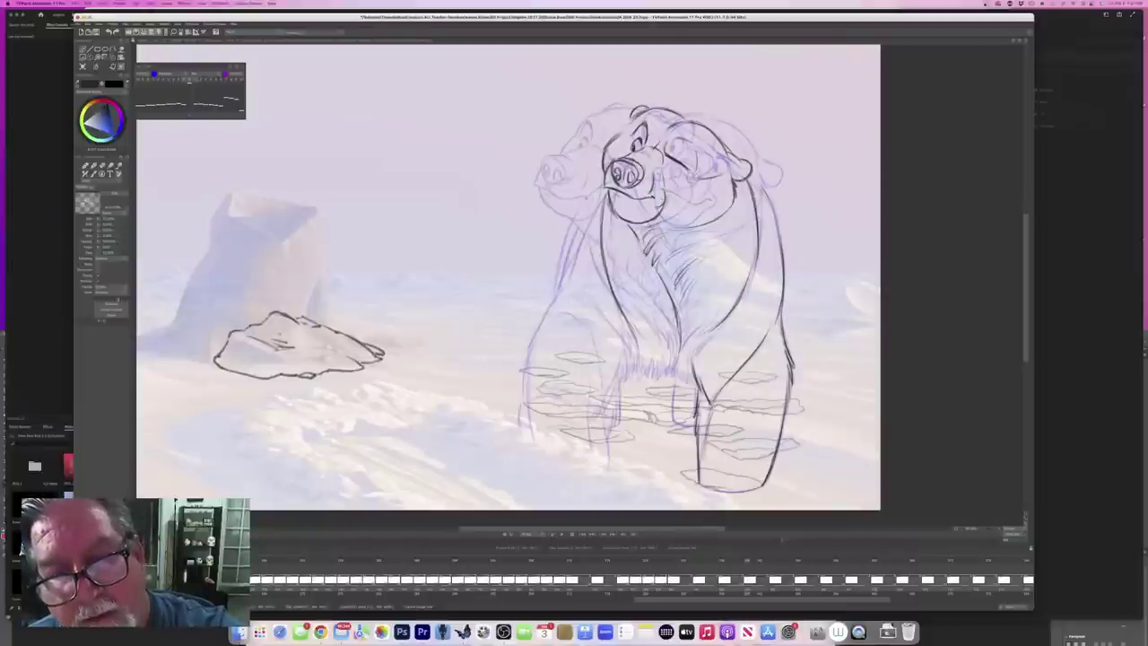
key(Left)
key(Right)
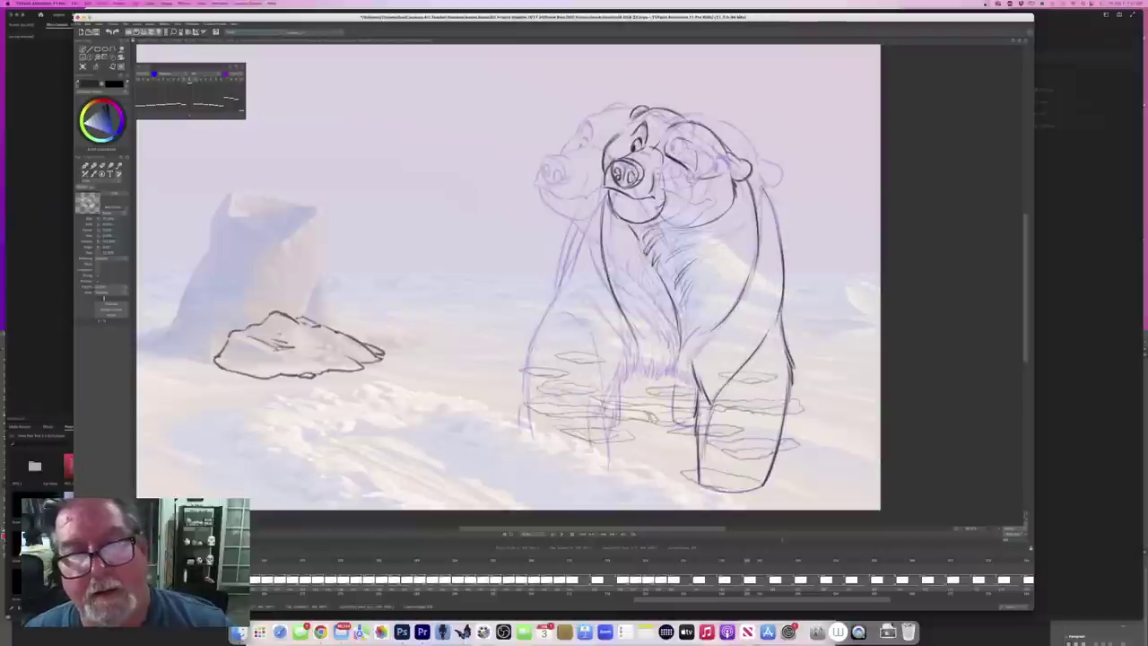
Step: Draw the near eye's dark pupil beneath its lid line and check it against the previous drawing
key(Left)
key(Left)
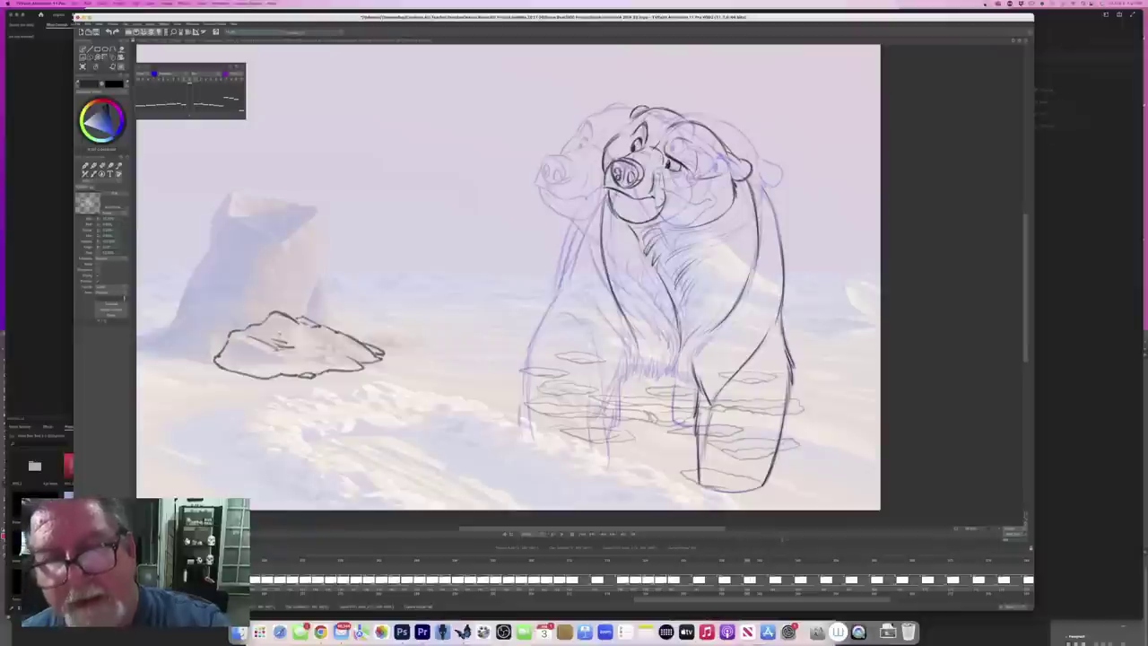
key(Left)
key(Right)
key(Left)
key(Right)
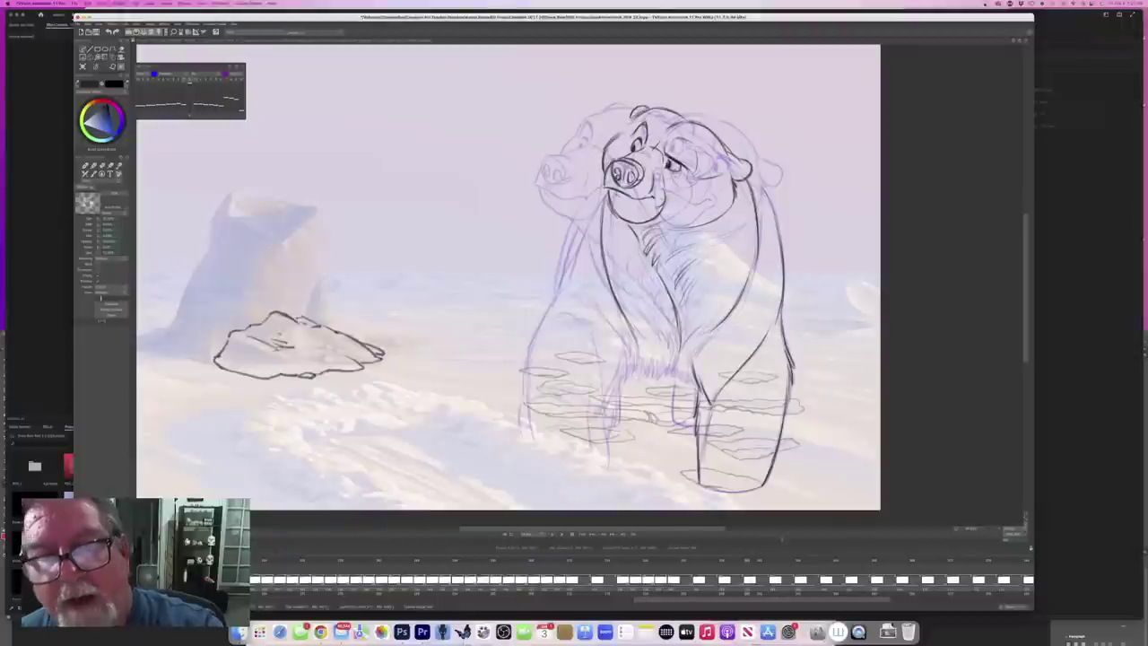
Step: Flip between the in-between and the previous drawing to examine how the eyes and brow move
key(Left)
key(Right)
key(Left)
key(Right)
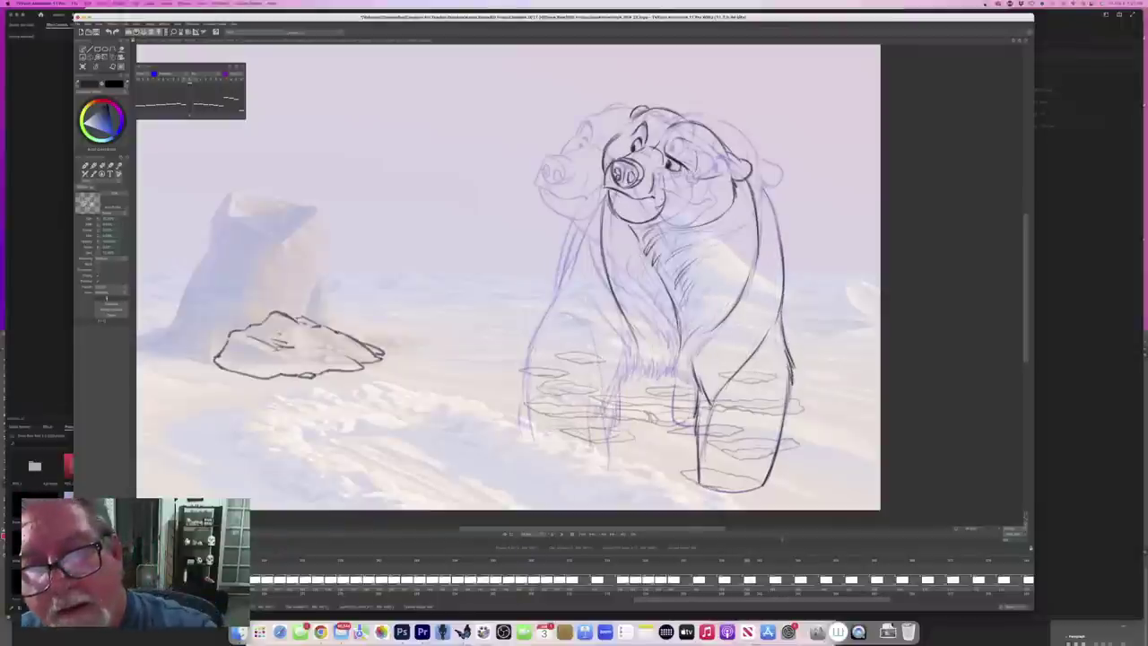
key(Left)
key(Right)
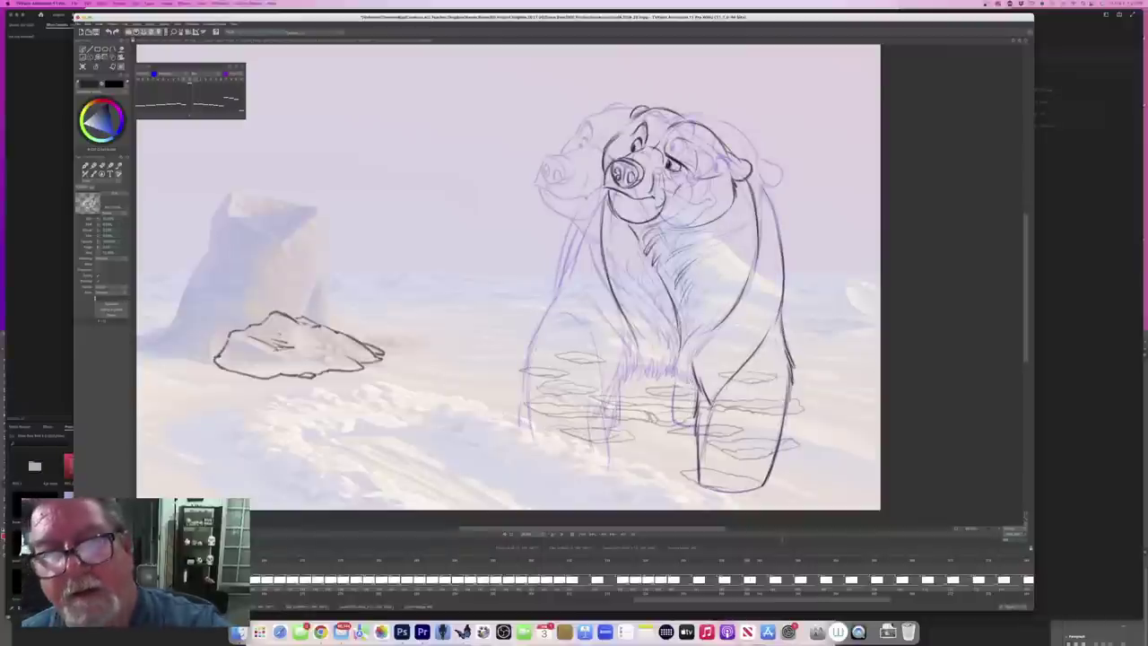
key(Left)
key(Right)
key(Left)
key(Right)
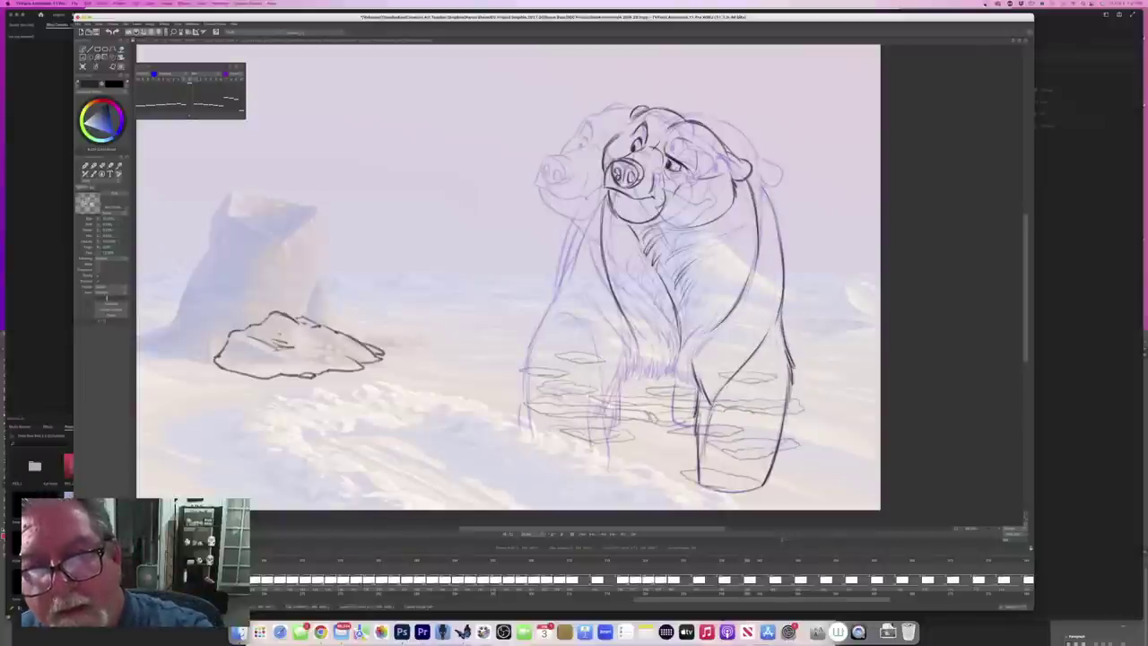
Step: Clean up the brow area above the near eye, comparing it with the previous drawing
key(b)
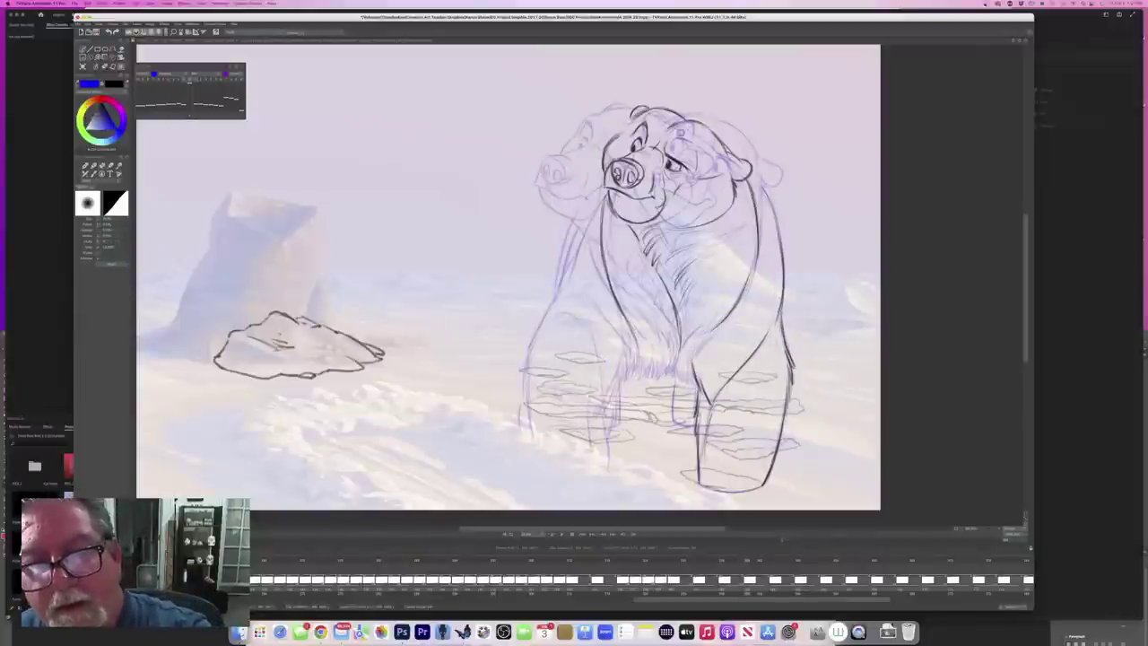
key(Left)
key(Right)
key(Left)
key(Right)
key(e)
key(Left)
key(Right)
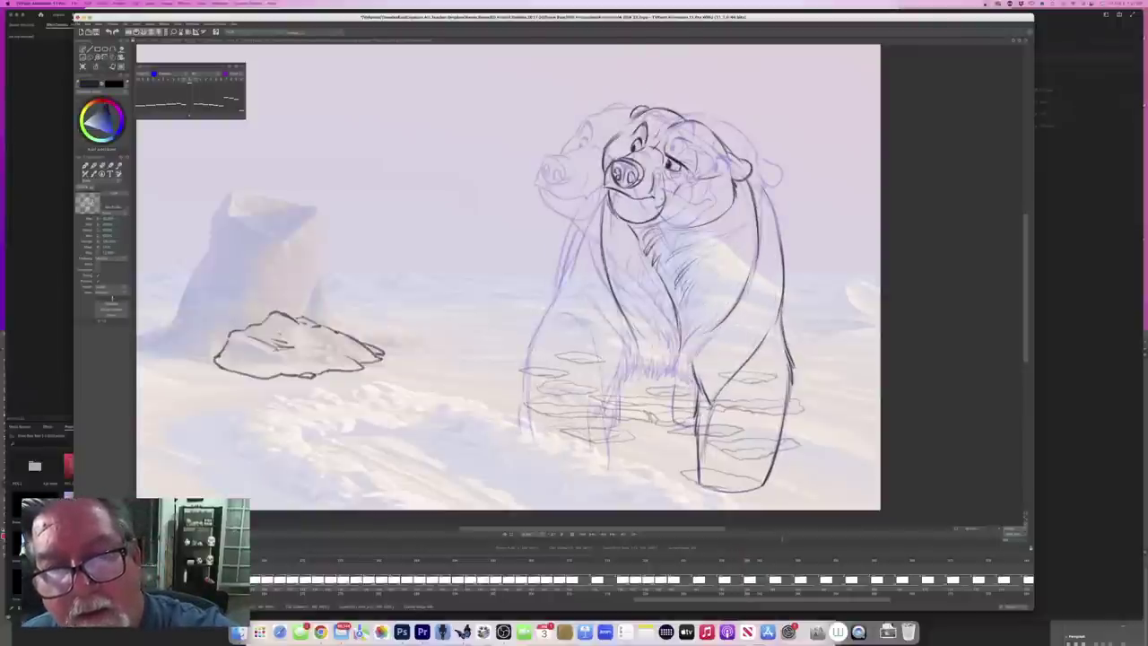
Step: Flip repeatedly to the previous drawing to examine the overall head turn and the chest fur
key(Left)
key(Right)
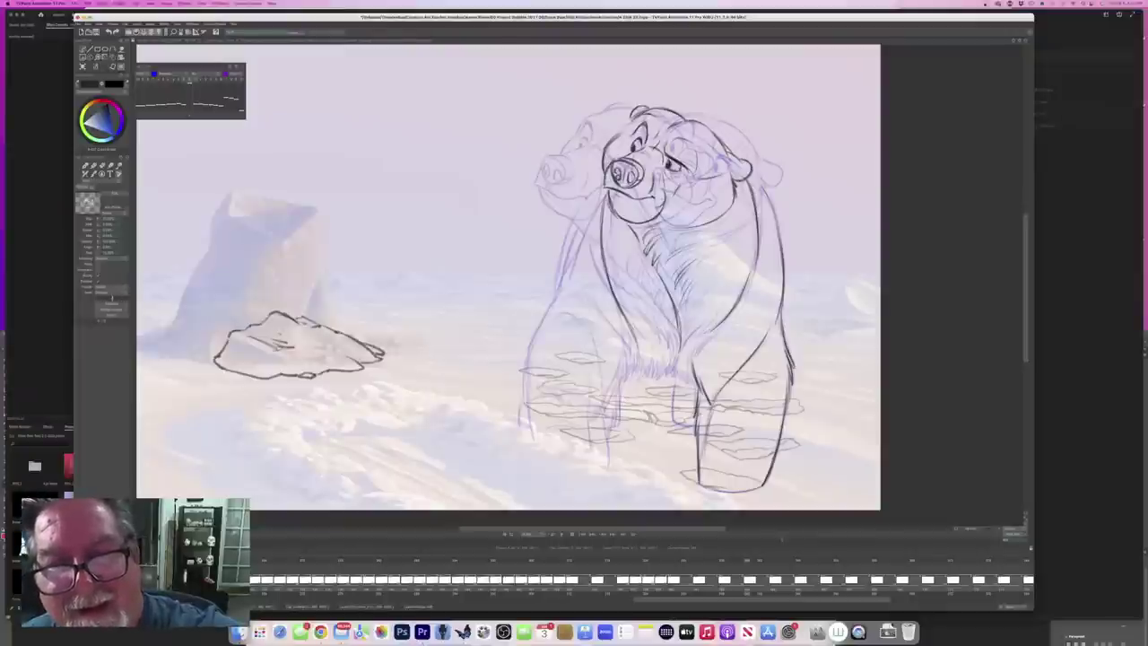
key(Left)
key(Right)
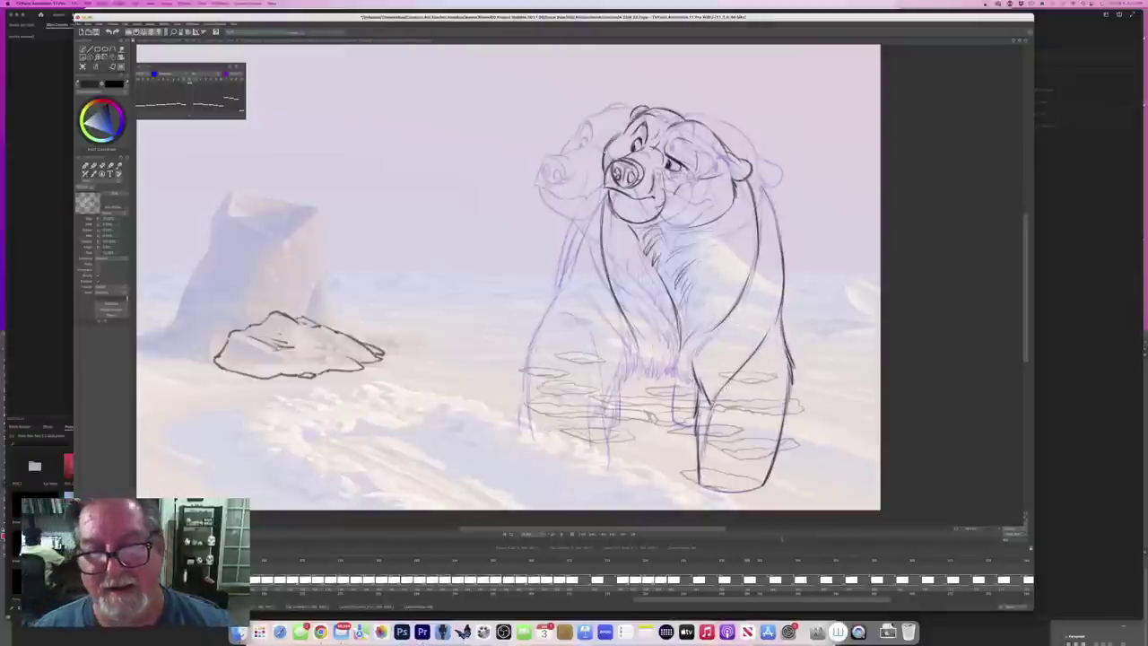
key(Left)
key(Right)
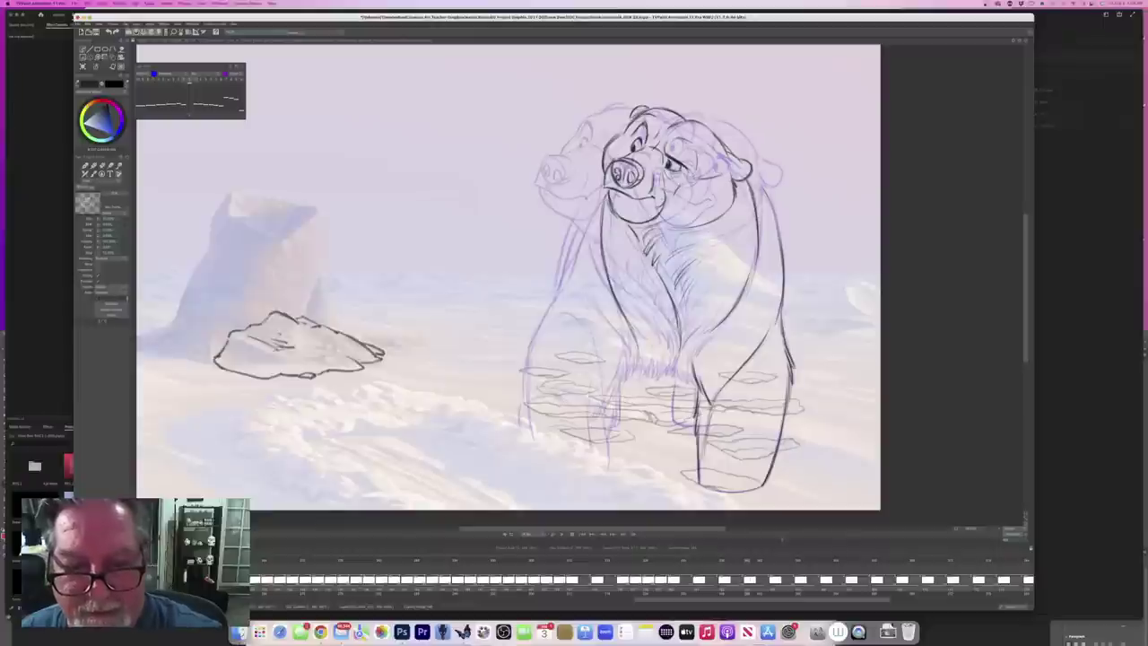
key(Left)
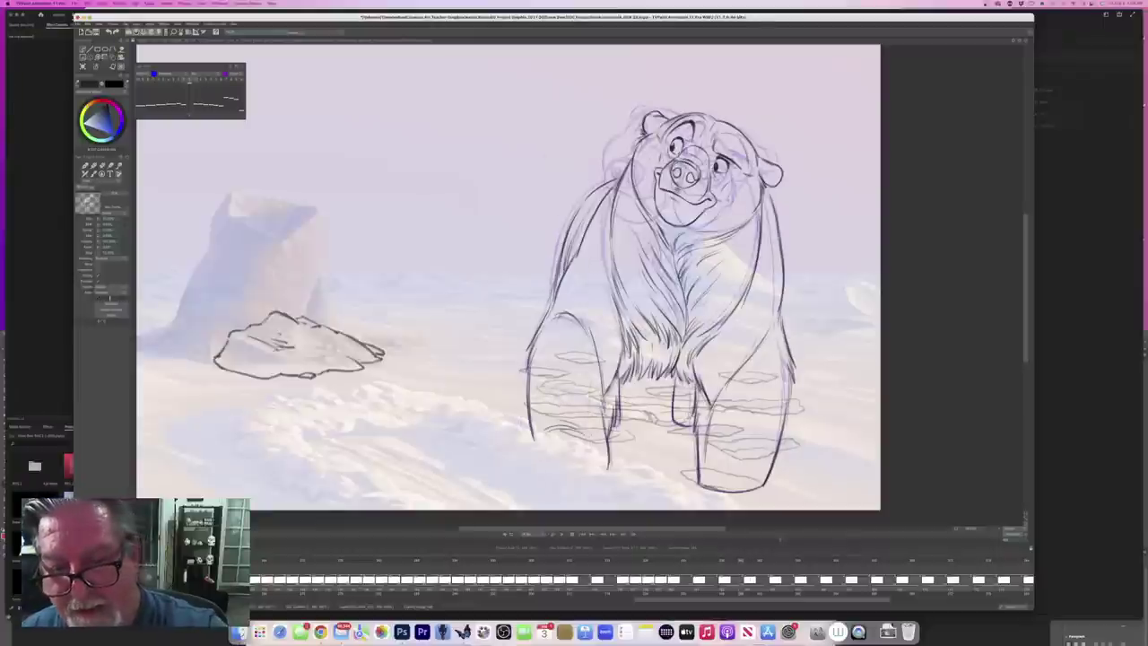
key(Right)
Step: Draw fur strokes down the middle of the lower chest and flip to the neighbouring drawing to check them
key(e)
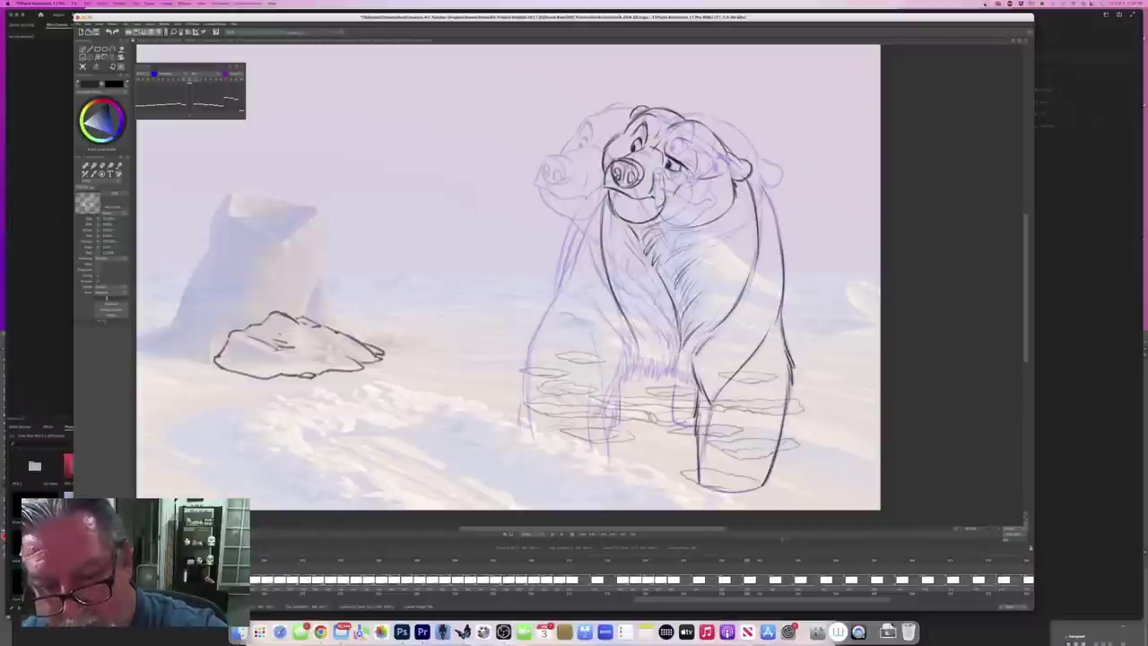
key(Left)
key(Right)
drag(643, 299, 674, 333)
key(Right)
key(Left)
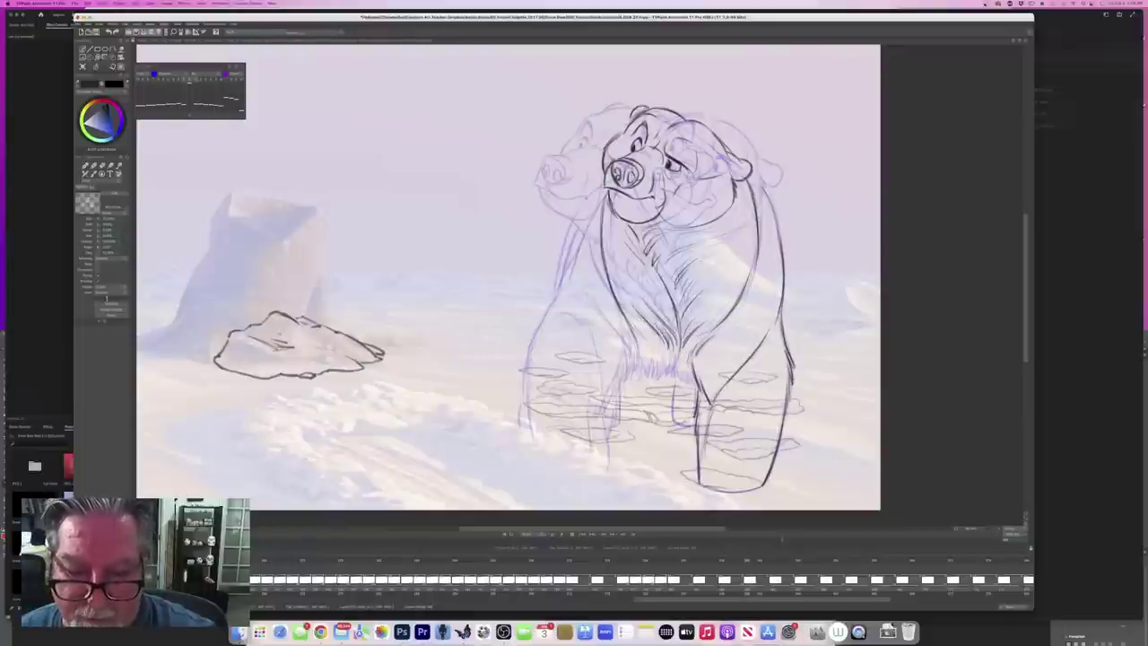
key(Right)
key(Left)
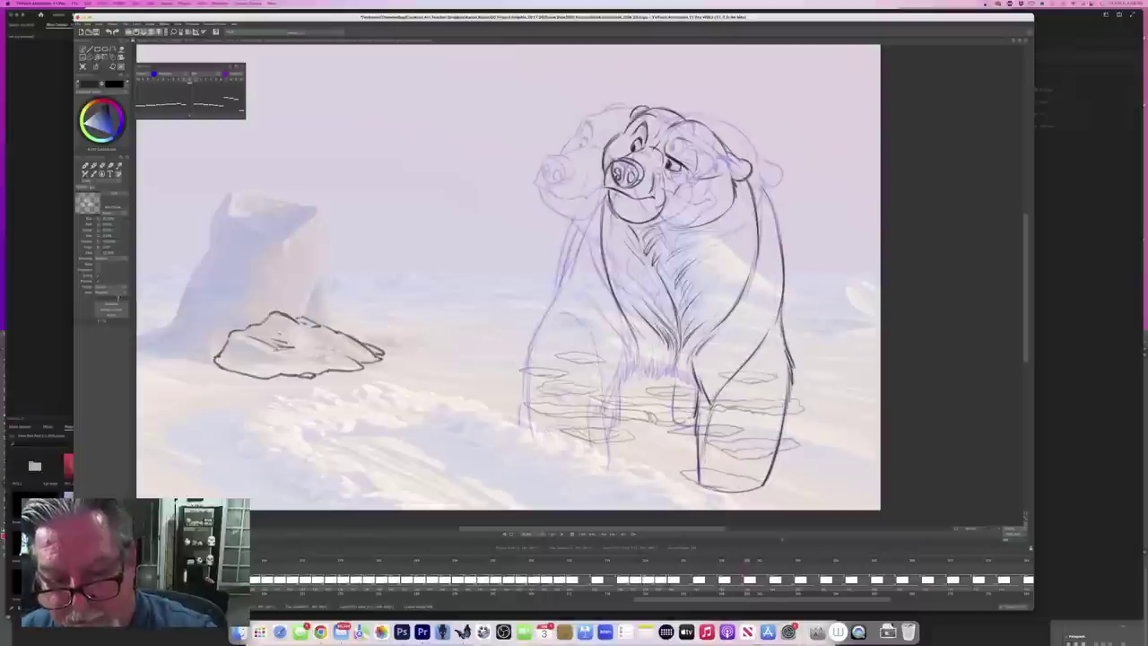
key(Right)
key(Left)
key(Right)
key(Left)
key(Right)
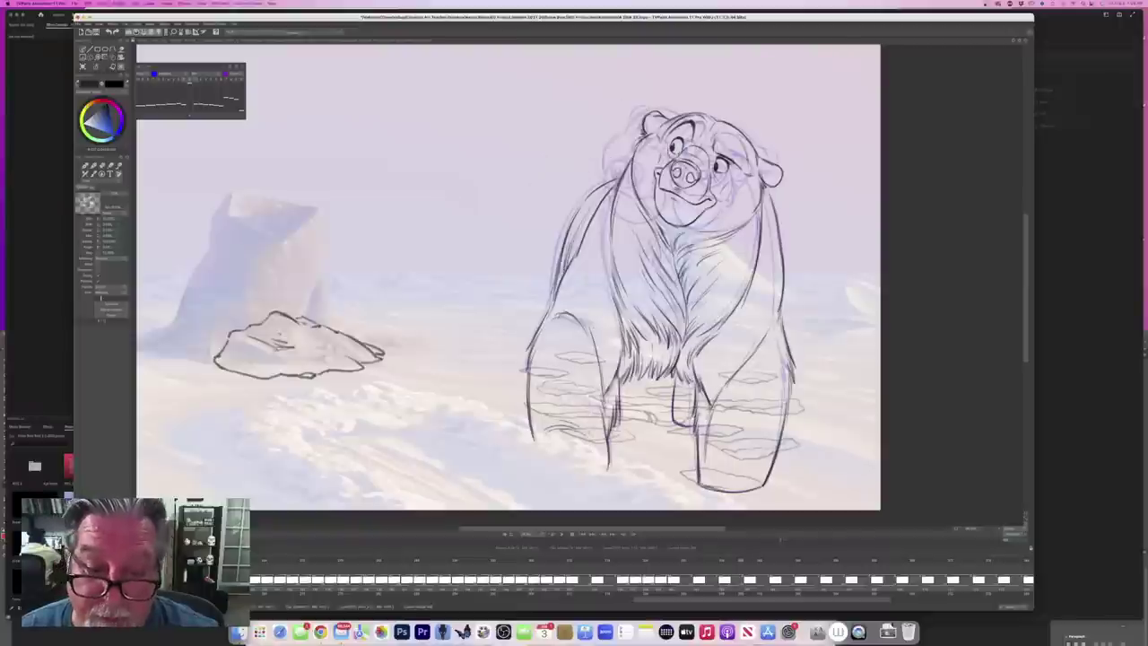
key(Left)
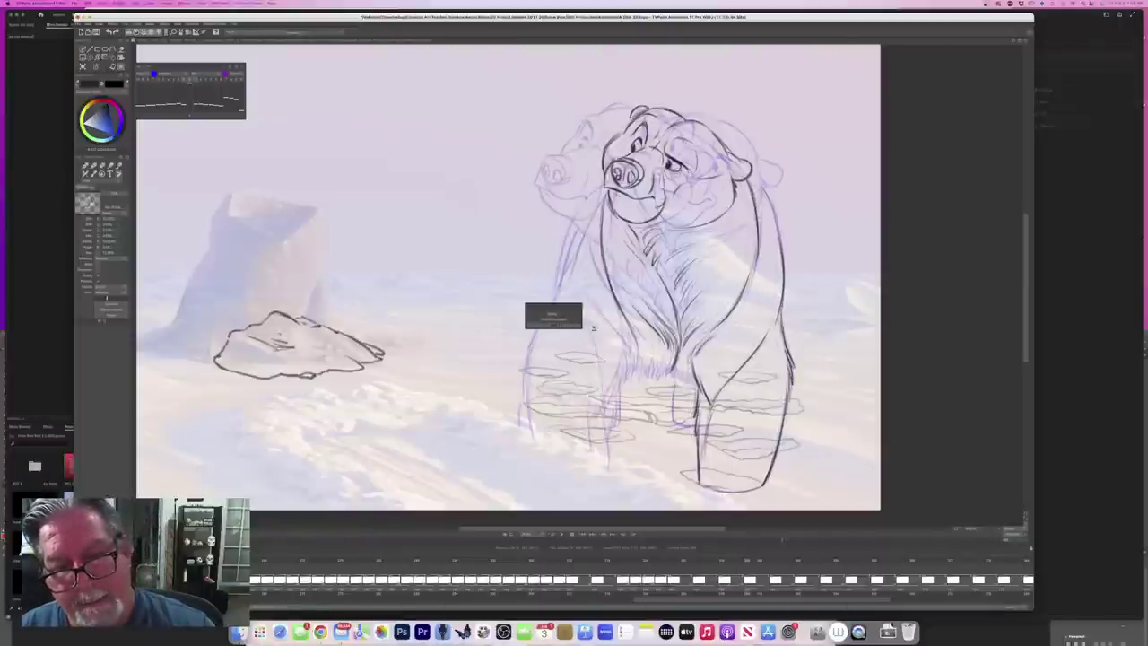
Step: Flip repeatedly between the in-between and its neighbouring drawings to examine the bear's head turn, chest and legs
key(Left)
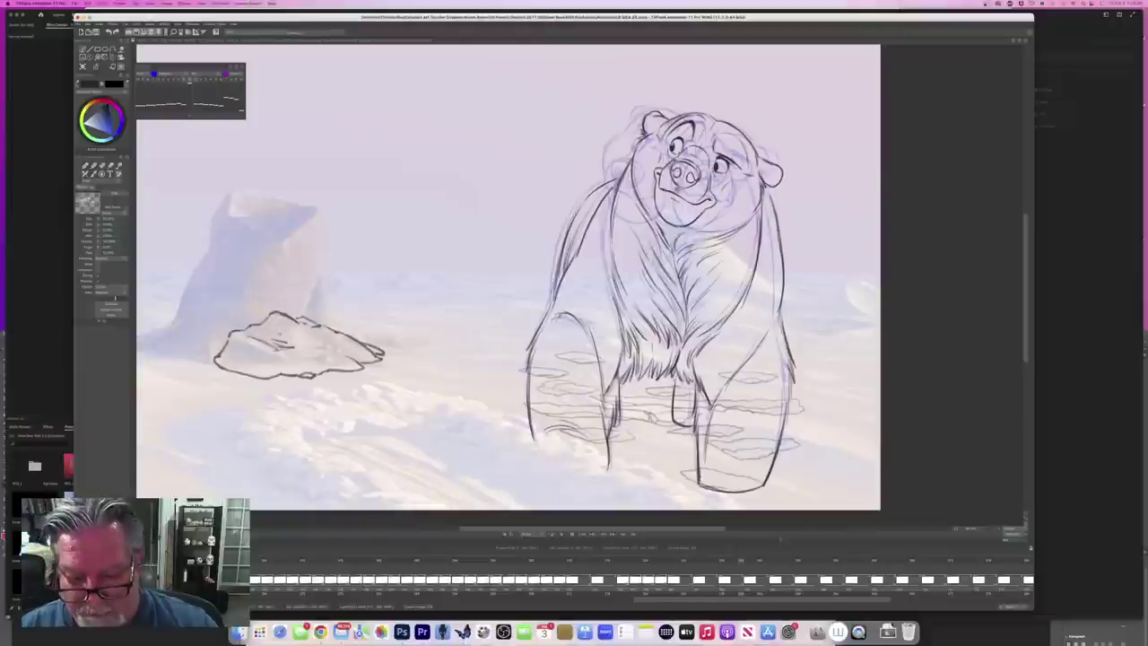
key(Left)
key(Right)
key(Right)
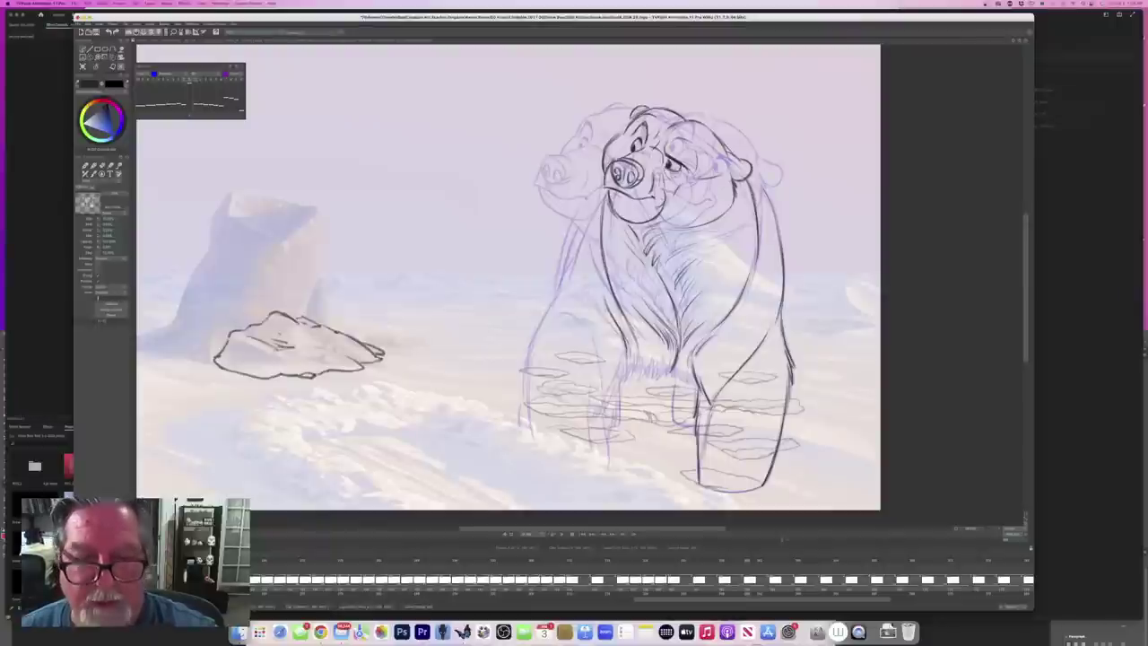
key(Left)
key(Right)
key(Left)
key(Right)
key(Left)
key(Right)
key(Left)
key(Right)
key(Left)
key(Right)
Step: Draw the hind leg visible between the two forelegs and compare it with the previous drawing
drag(674, 385, 683, 422)
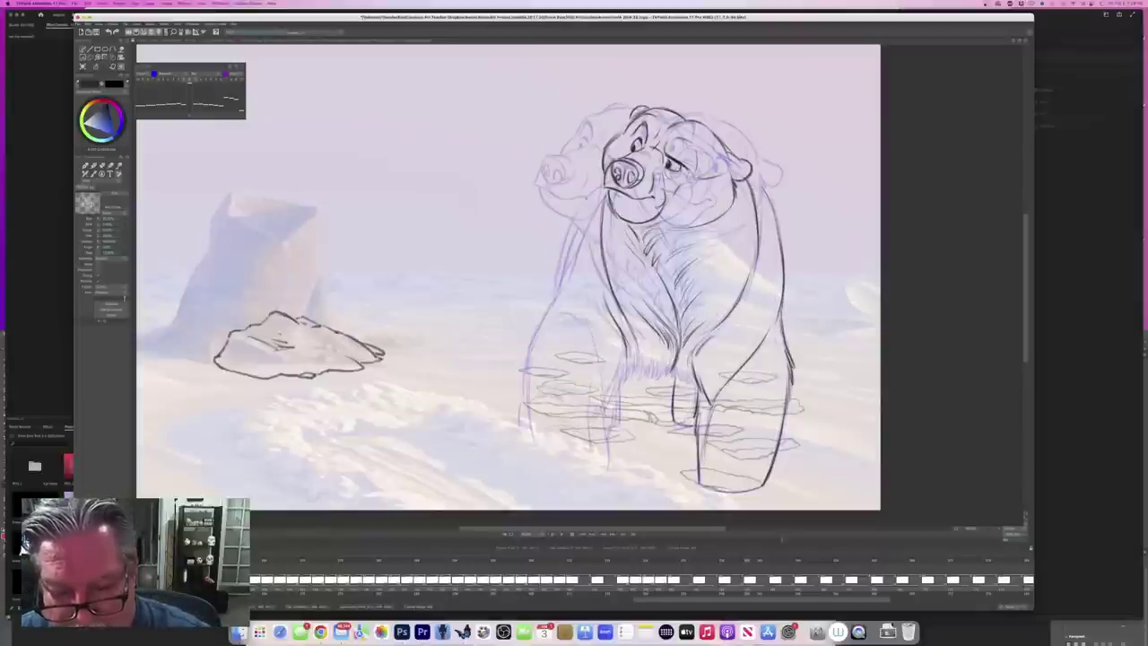
key(Left)
key(Right)
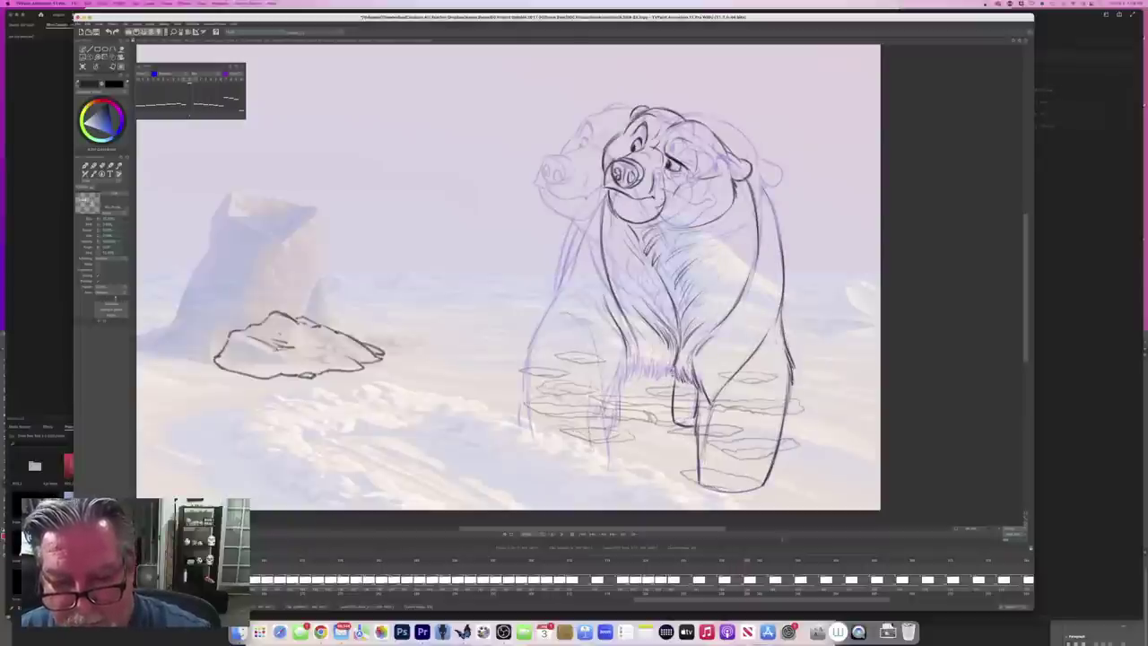
Step: Draw a row of short fur strokes along the belly's lower edge between the forelegs, comparing them with neighbouring drawings
drag(654, 365, 652, 377)
drag(649, 362, 646, 380)
drag(644, 364, 635, 378)
drag(636, 363, 629, 380)
drag(630, 360, 625, 379)
key(Left)
key(Left)
key(Right)
key(Left)
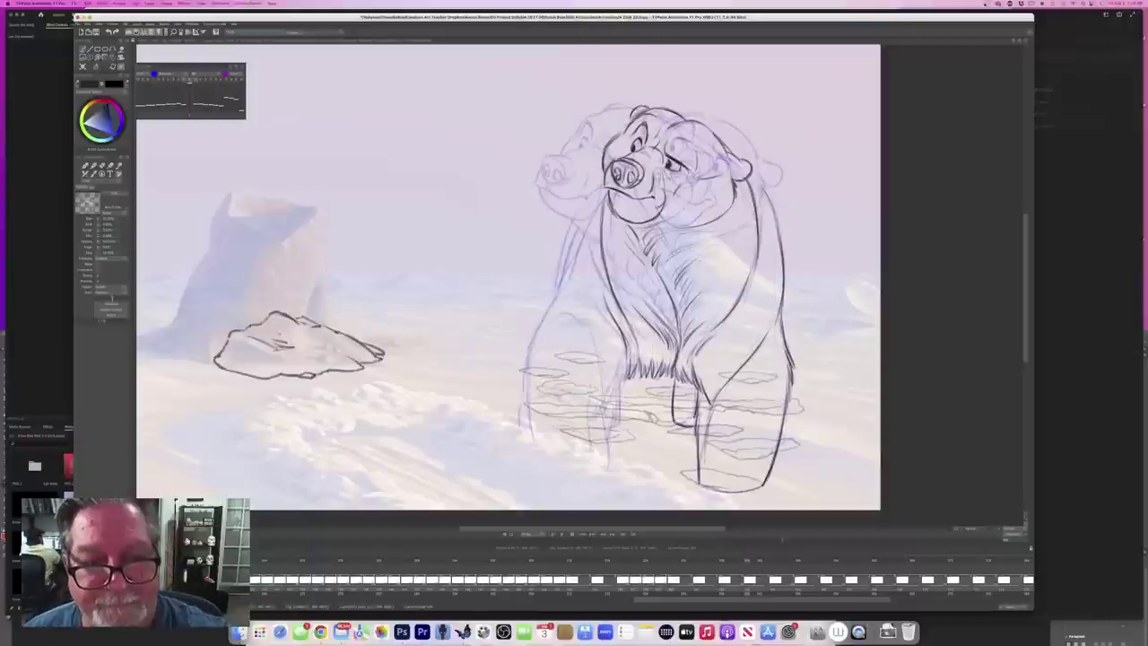
key(Right)
key(Left)
Step: Draw the outer shoulder outline of the foreleg nearest the rock and a short curve low on that leg, checking neighbouring drawings
drag(582, 236, 533, 341)
drag(546, 315, 529, 348)
key(Right)
key(Left)
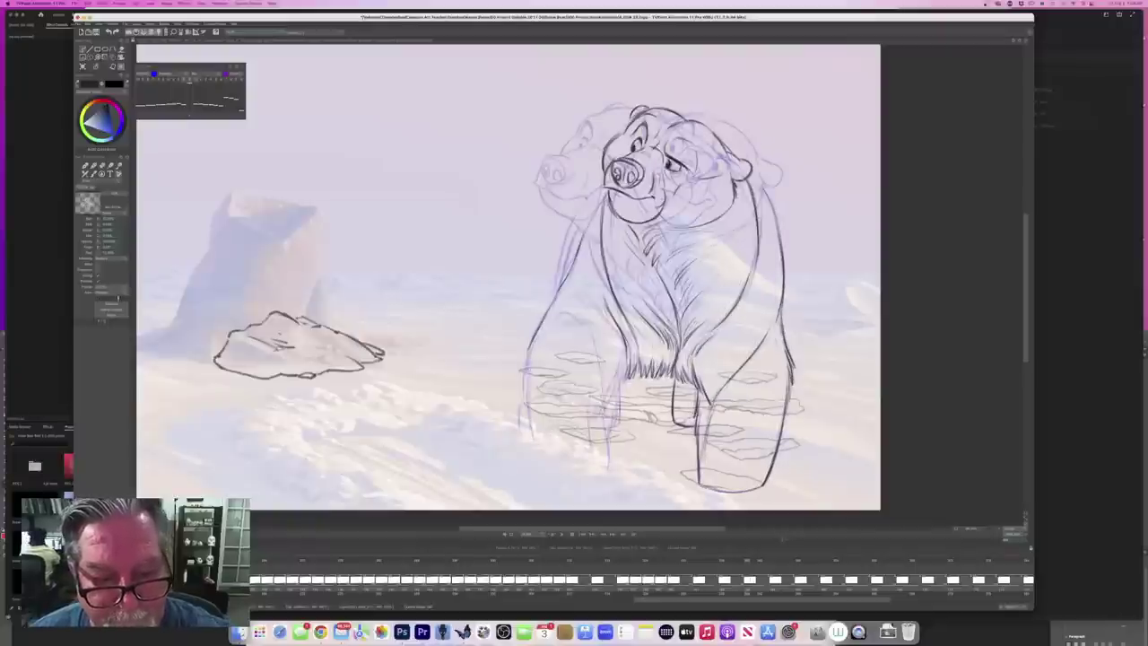
drag(536, 414, 565, 413)
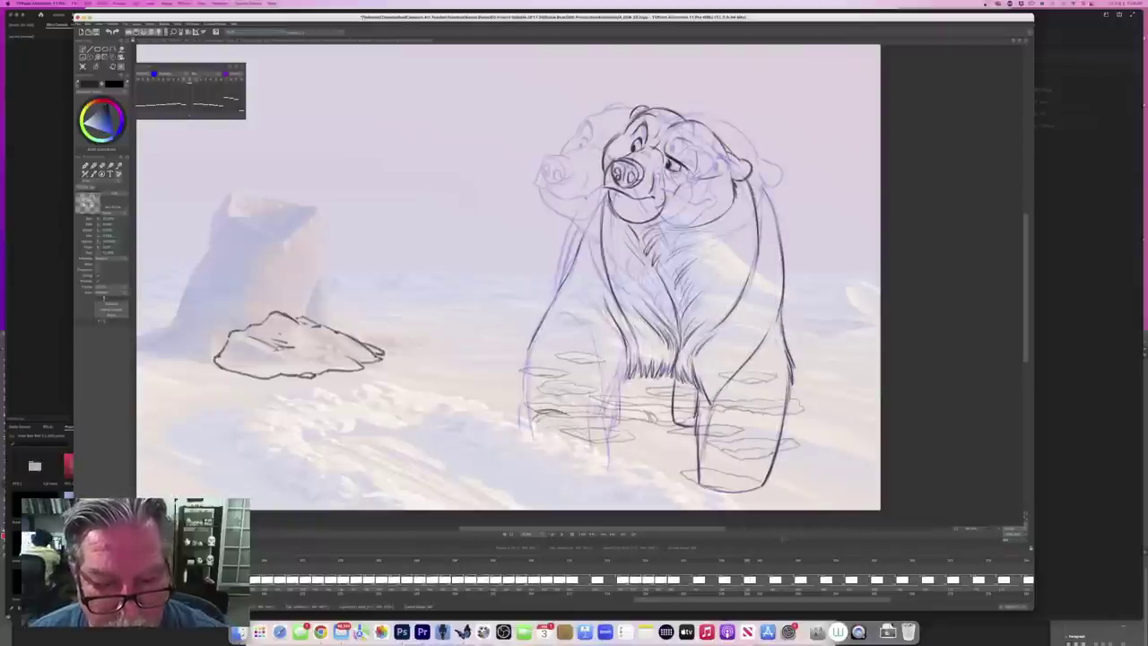
key(Right)
key(Left)
Step: Extend the outer contour of the foreleg nearest the rock down to the snow and check it against the neighbouring drawing
drag(534, 336, 526, 361)
drag(532, 339, 526, 447)
key(Right)
key(Left)
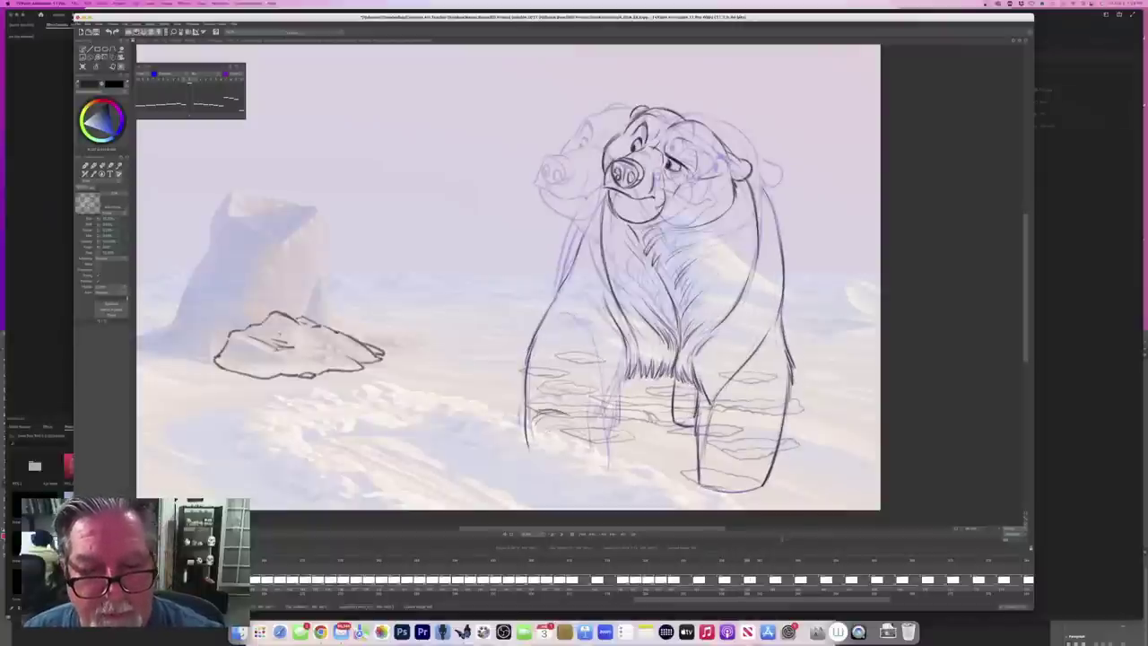
Step: Draw the top curve and inner contour of the foreleg nearest the rock down to the snow, flipping to check the spacing
drag(567, 300, 581, 310)
mouse_move(564, 298)
mouse_down()
mouse_move(595, 349)
mouse_move(596, 388)
mouse_up()
drag(596, 344, 599, 461)
drag(597, 421, 601, 465)
key(Right)
key(Left)
key(Right)
key(Left)
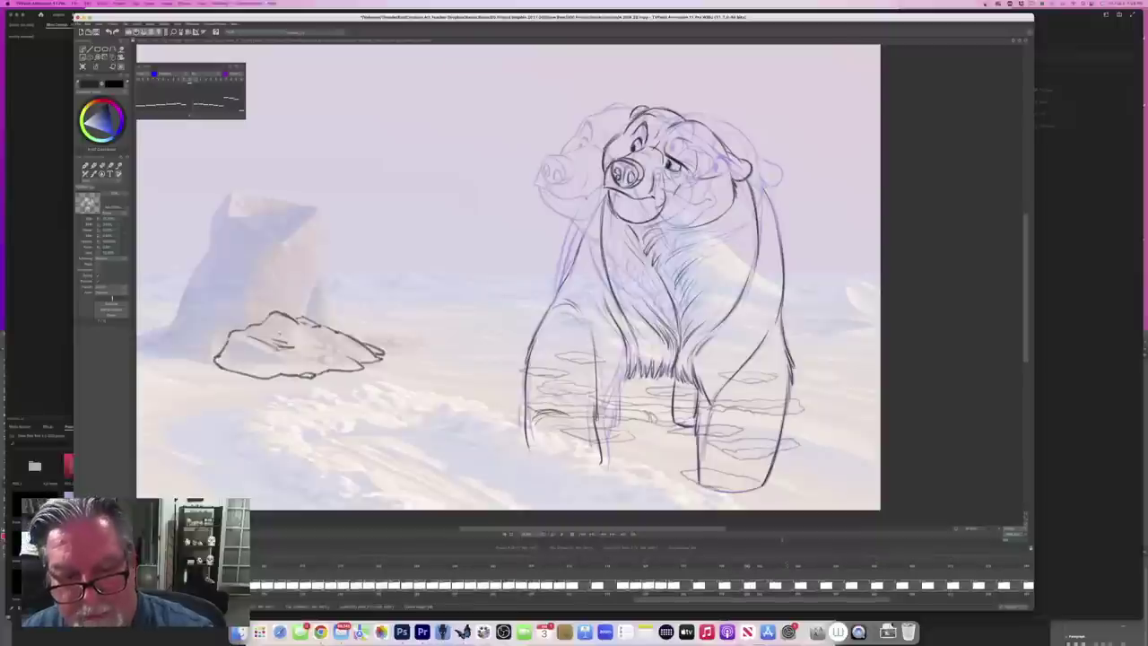
Step: Look through the following drawings of the turn with and without the onion skin, and return to the in-between
key(Right)
key(Right)
key(Right)
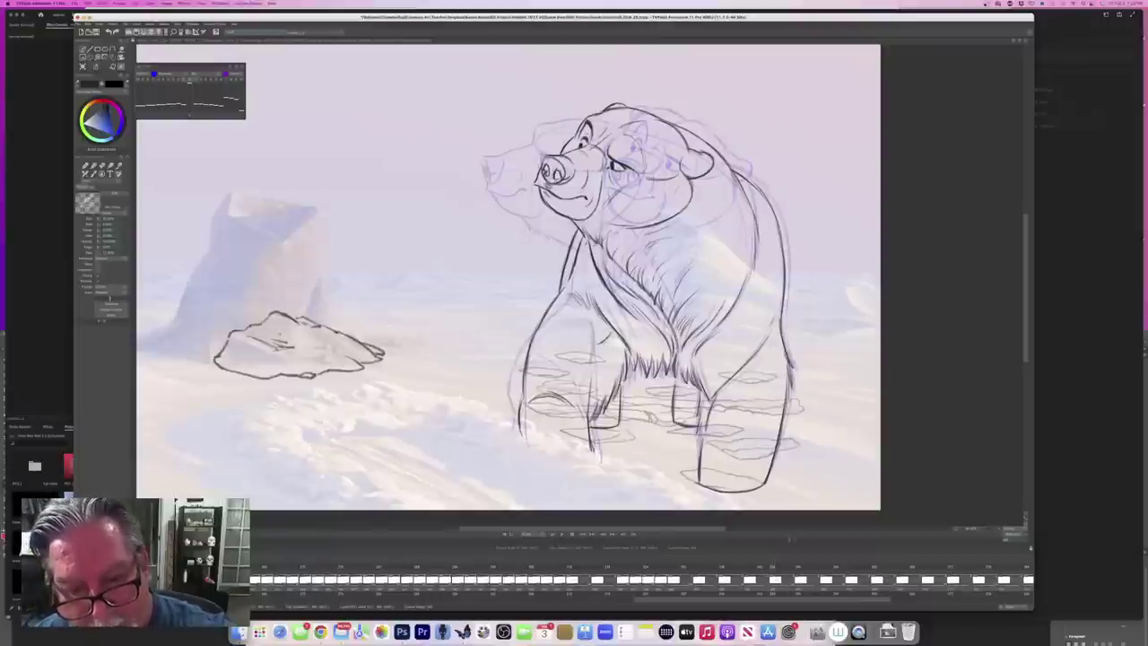
drag(775, 563, 816, 571)
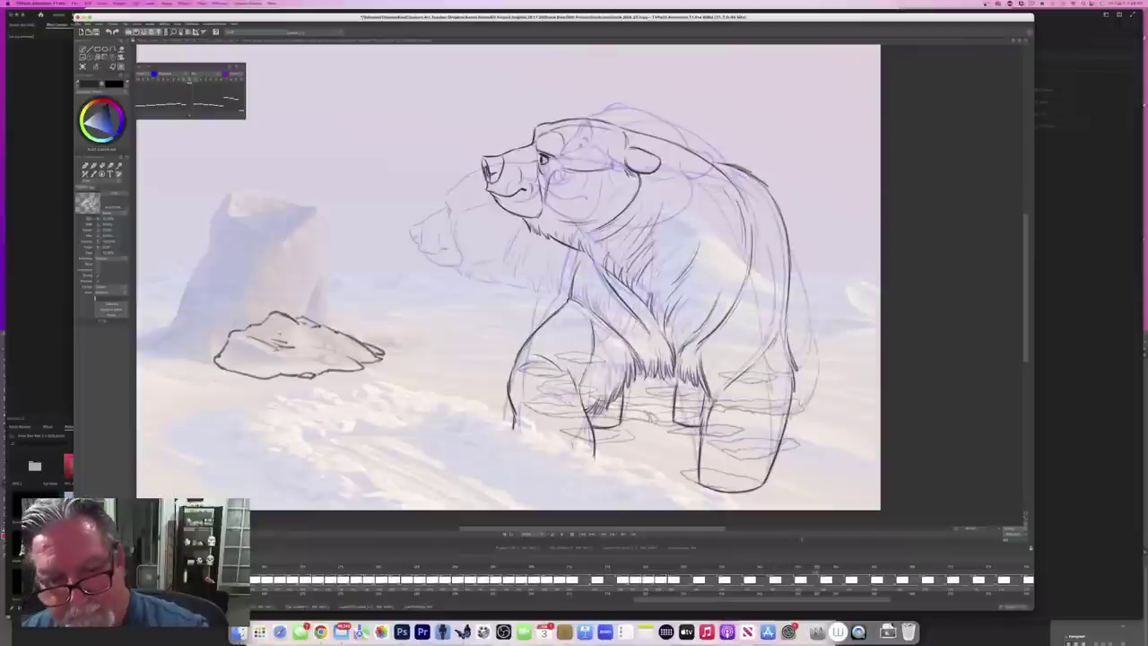
key(Delete)
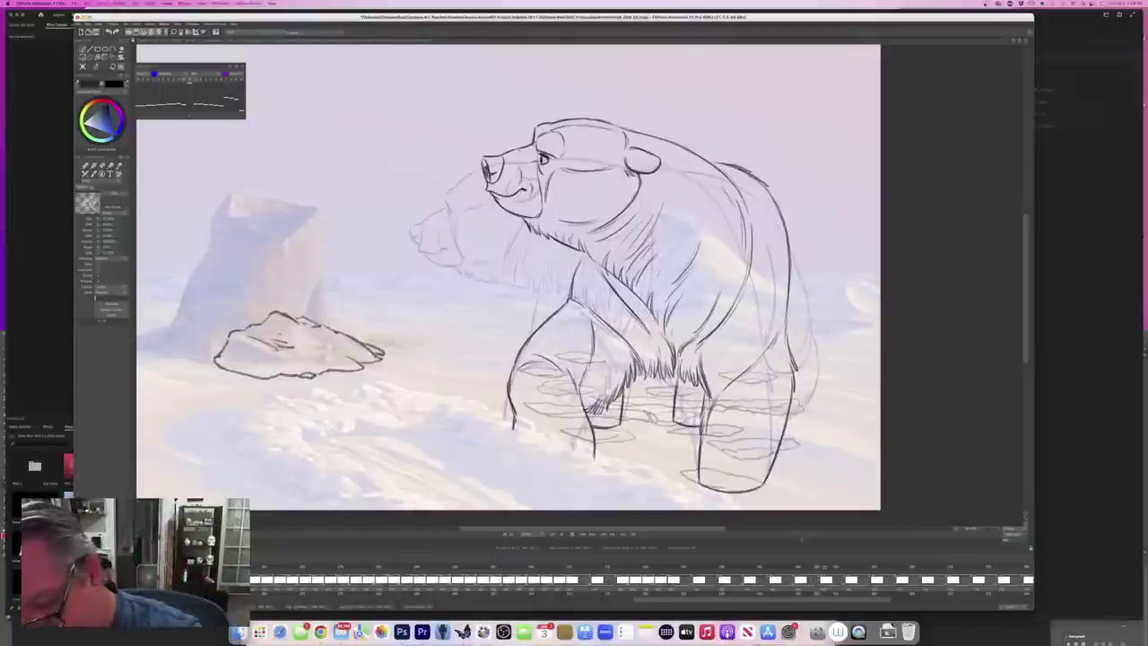
drag(812, 563, 798, 567)
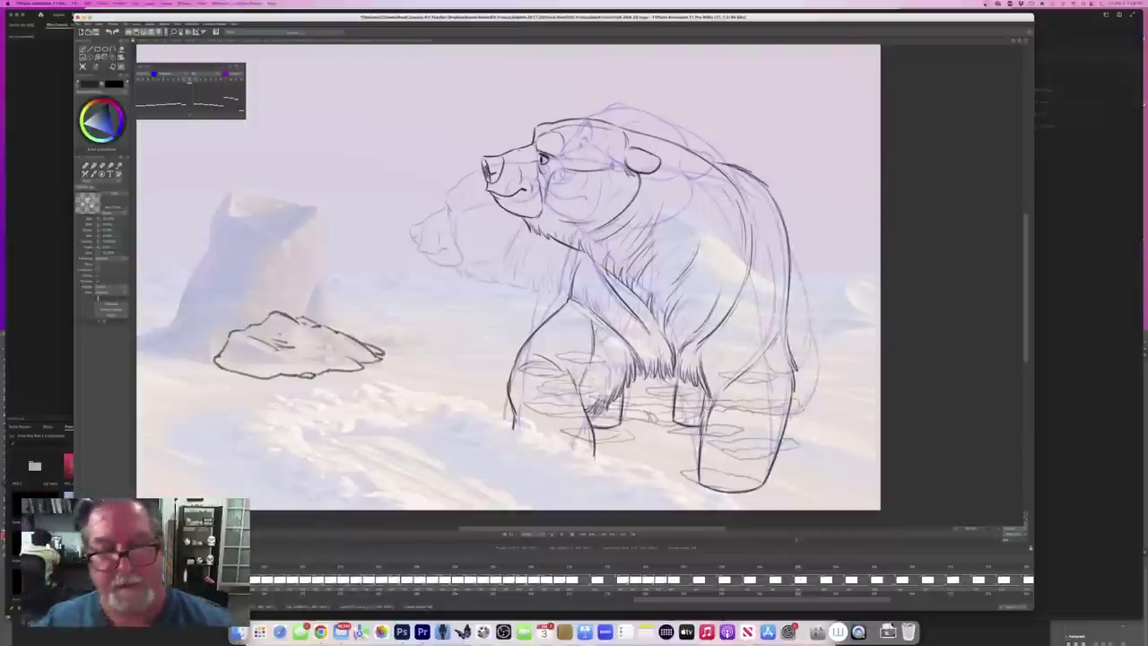
drag(797, 566, 669, 566)
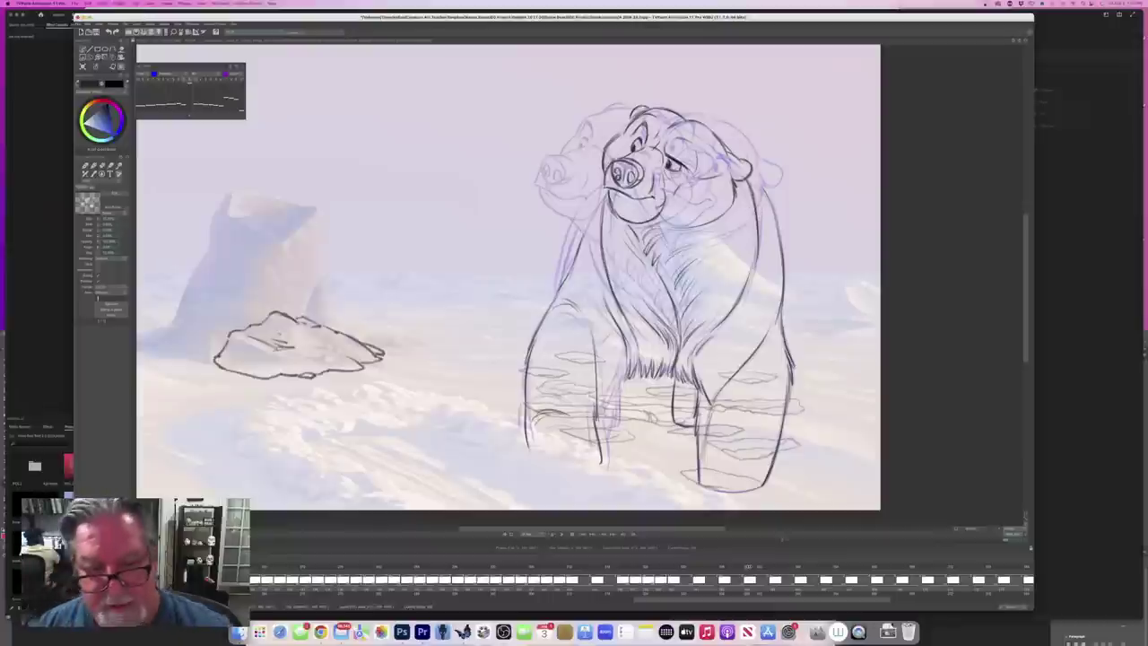
Step: Draw the chest edge and the hind leg behind the foreleg nearest the rock, comparing them with neighbouring drawings
key(Left)
key(Right)
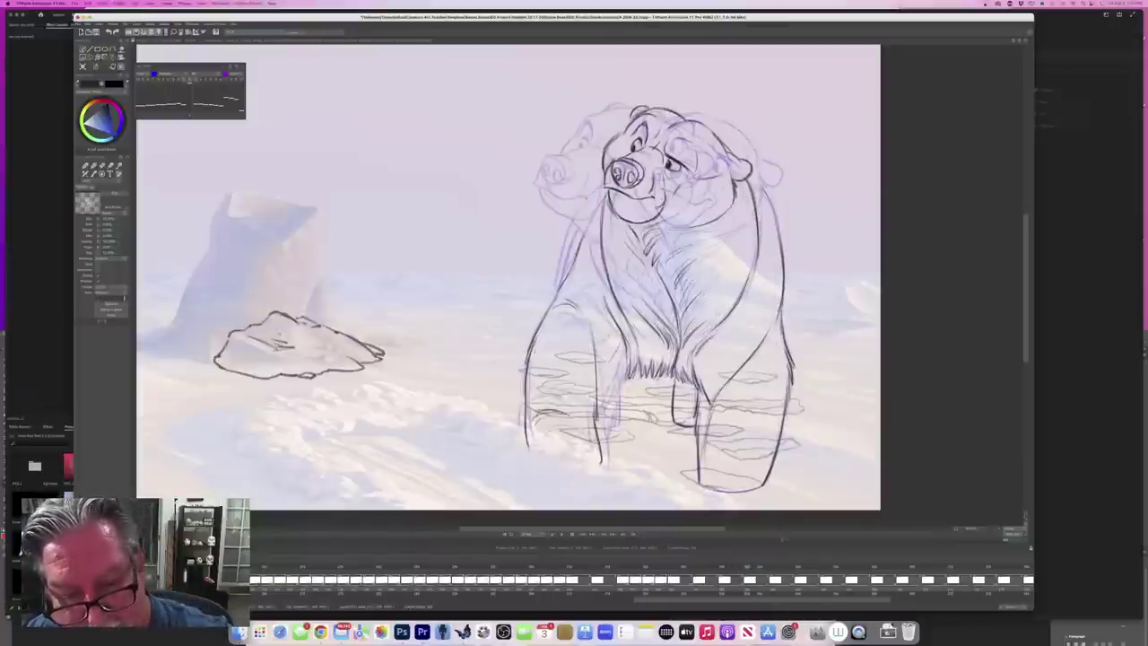
key(Right)
key(Left)
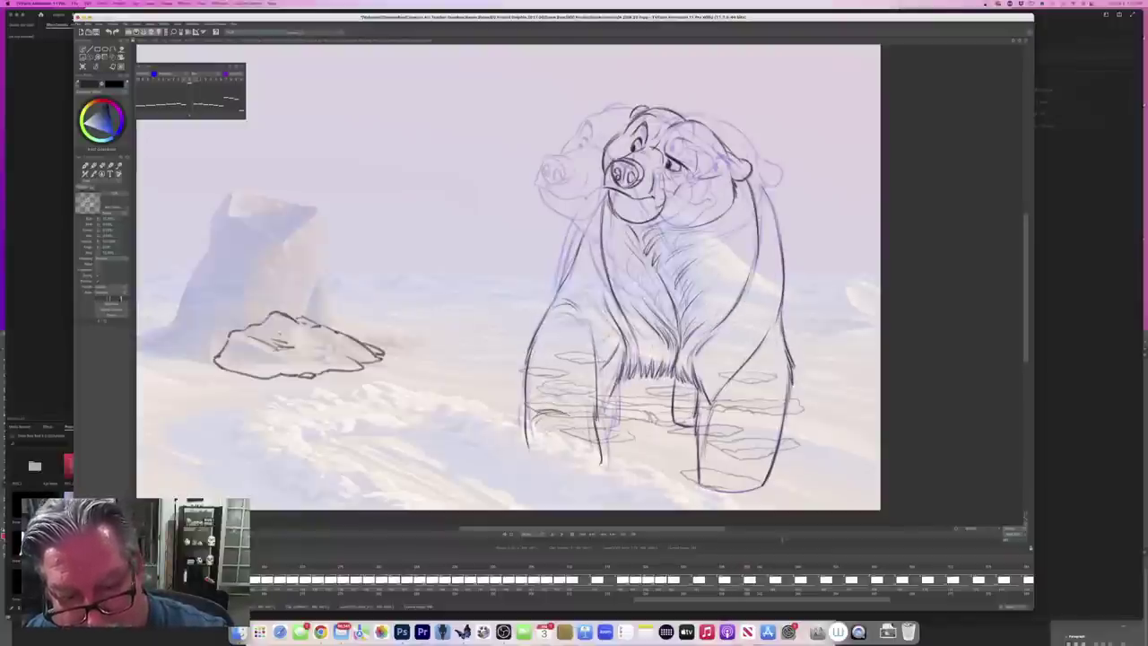
mouse_move(612, 391)
mouse_down()
mouse_move(596, 415)
mouse_move(618, 426)
mouse_up()
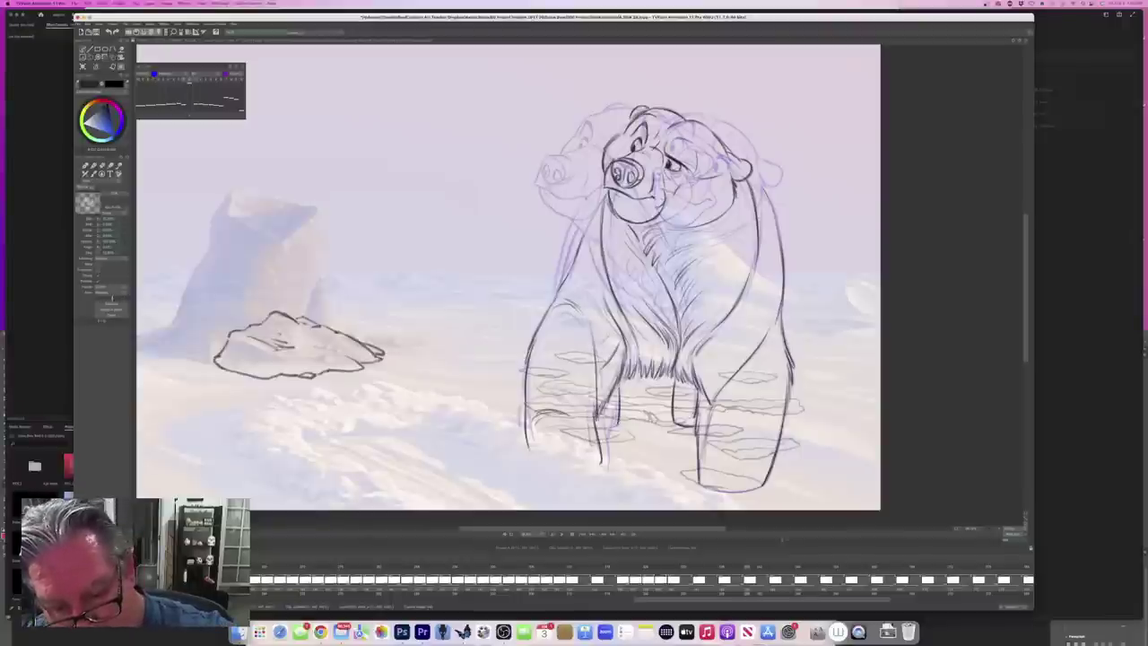
key(Left)
key(Right)
key(Left)
key(Right)
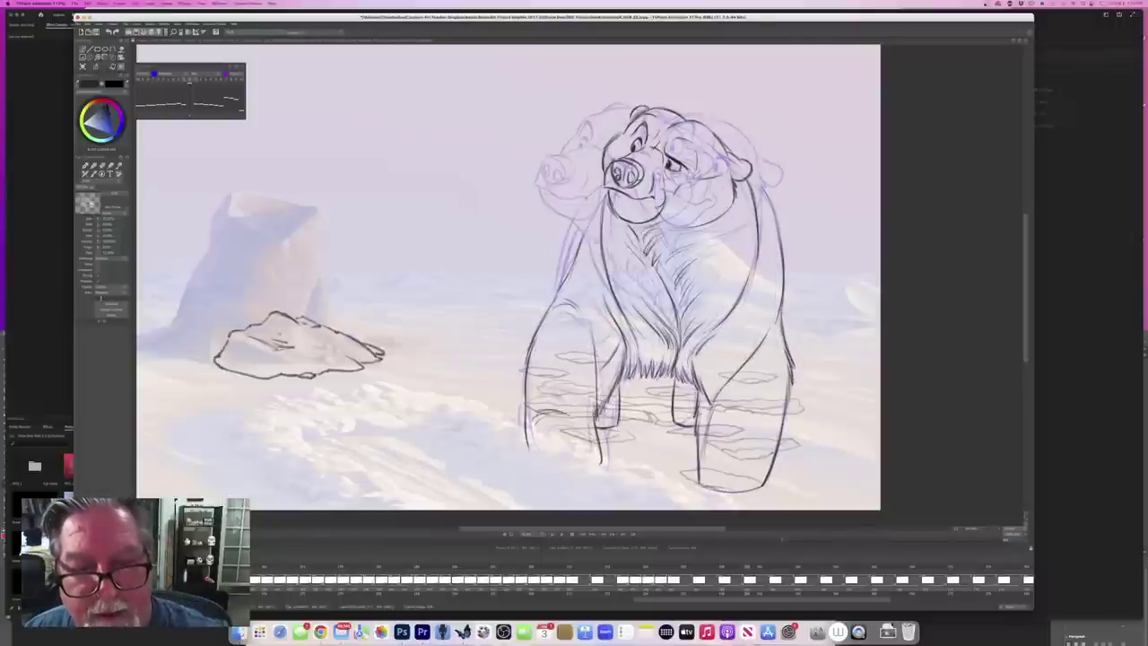
Step: Draw the back outline from the jaw down to the shoulder on the rock side, flipping to the previous drawing to check it
drag(601, 203, 586, 231)
key(Left)
key(Right)
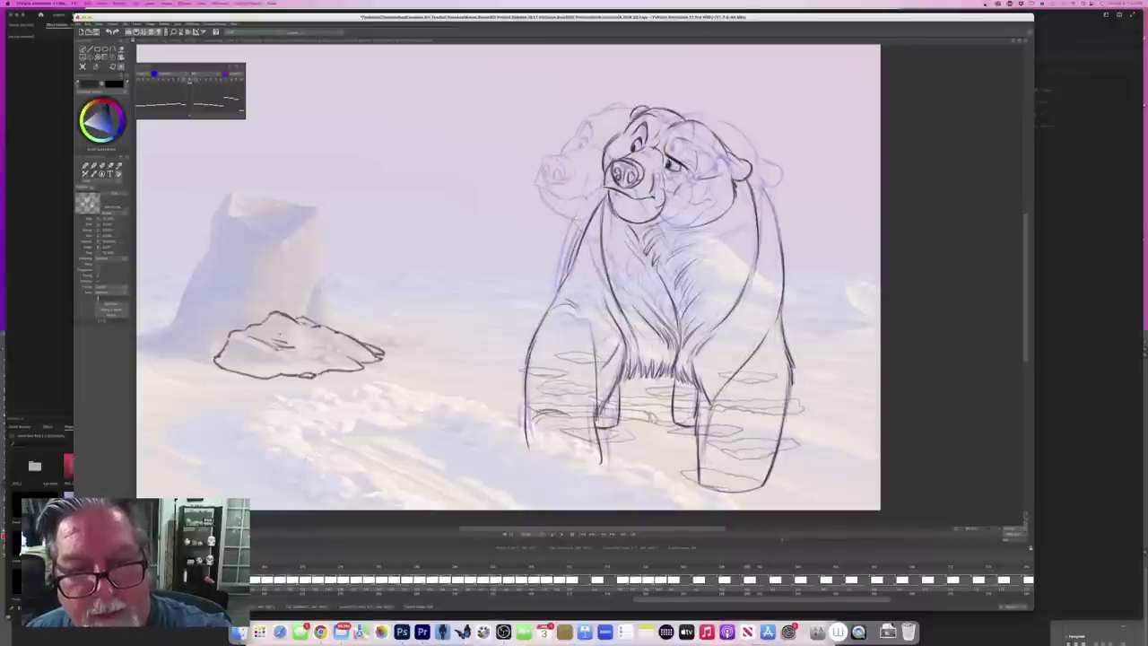
drag(580, 217, 563, 279)
key(Left)
key(Right)
key(Left)
key(Right)
key(Left)
key(Right)
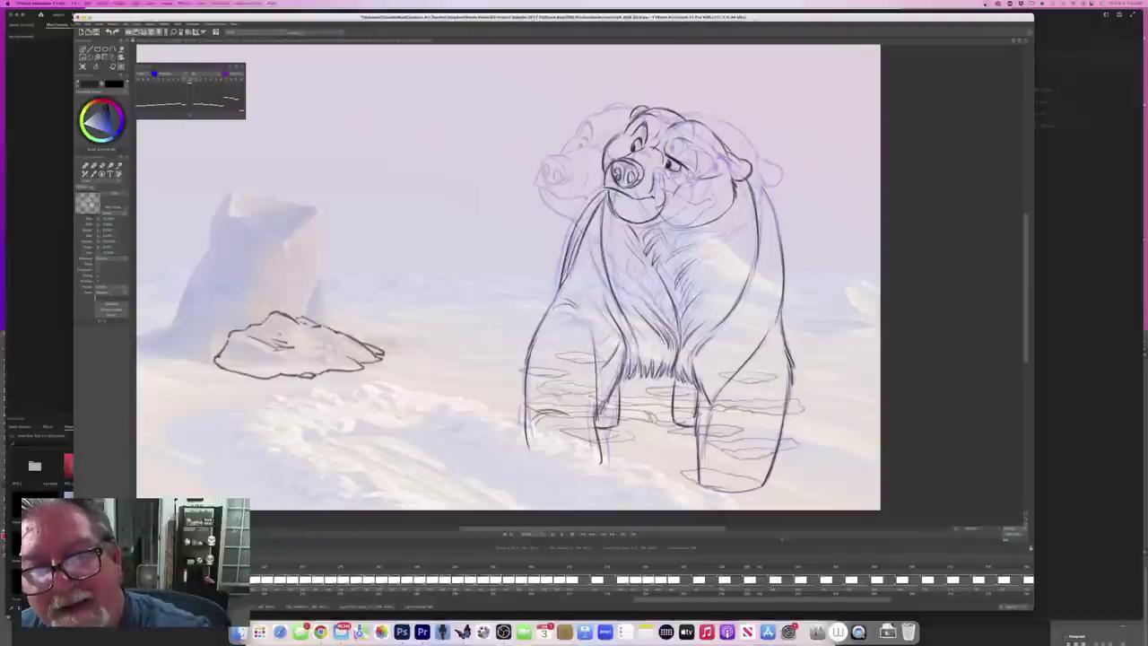
Step: Flip between the completed in-between and the previous drawing to examine the head turn
key(b)
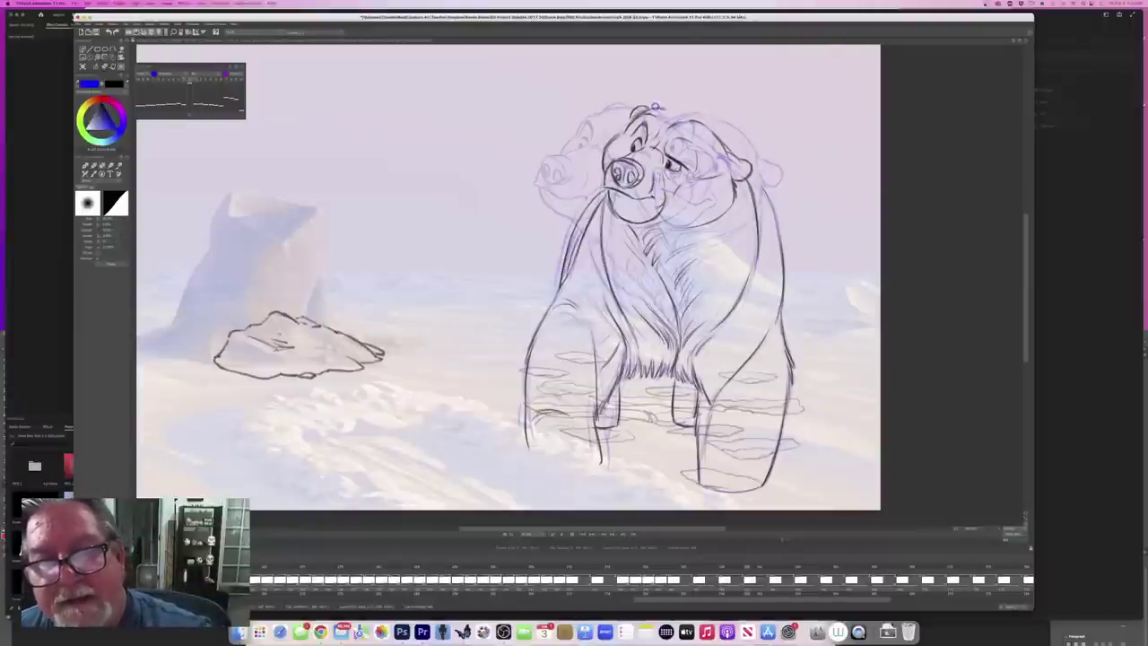
key(b)
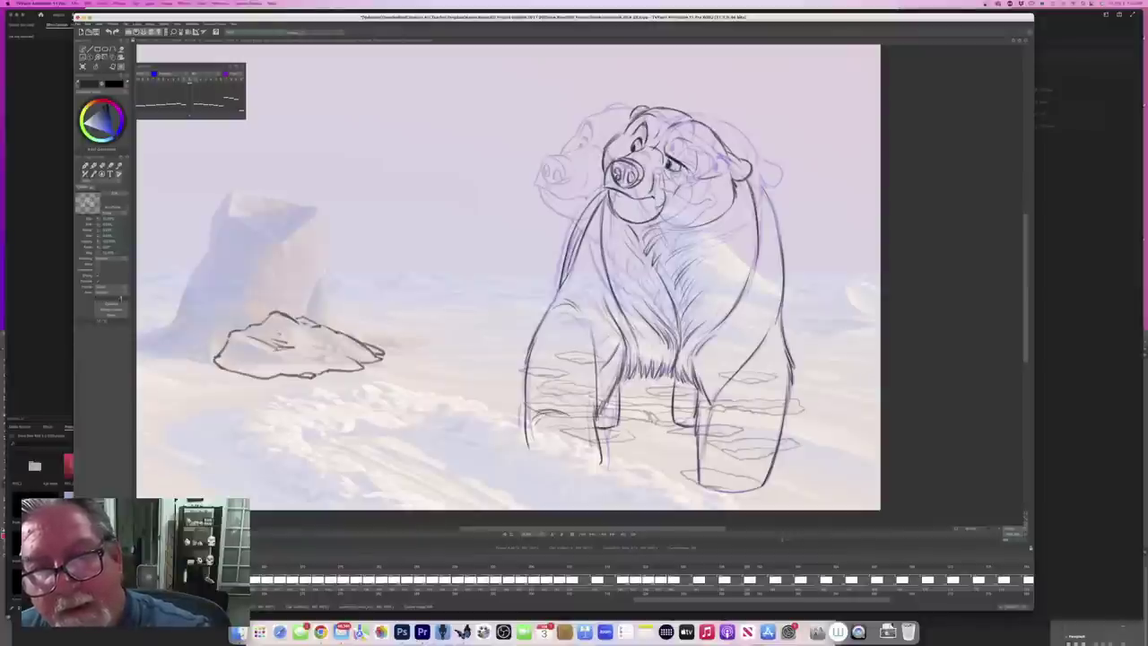
key(Left)
key(Right)
key(Left)
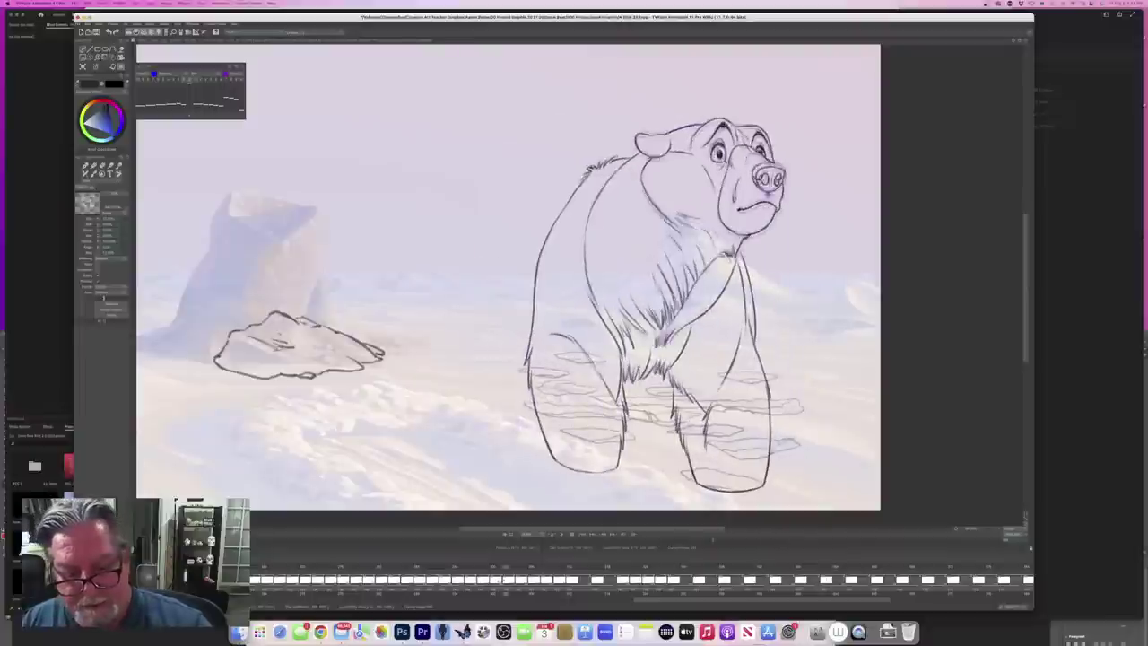
Step: Shrink the animation window, show the whole canvas and place the window over the video edit for viewing the scene
drag(1032, 607, 646, 473)
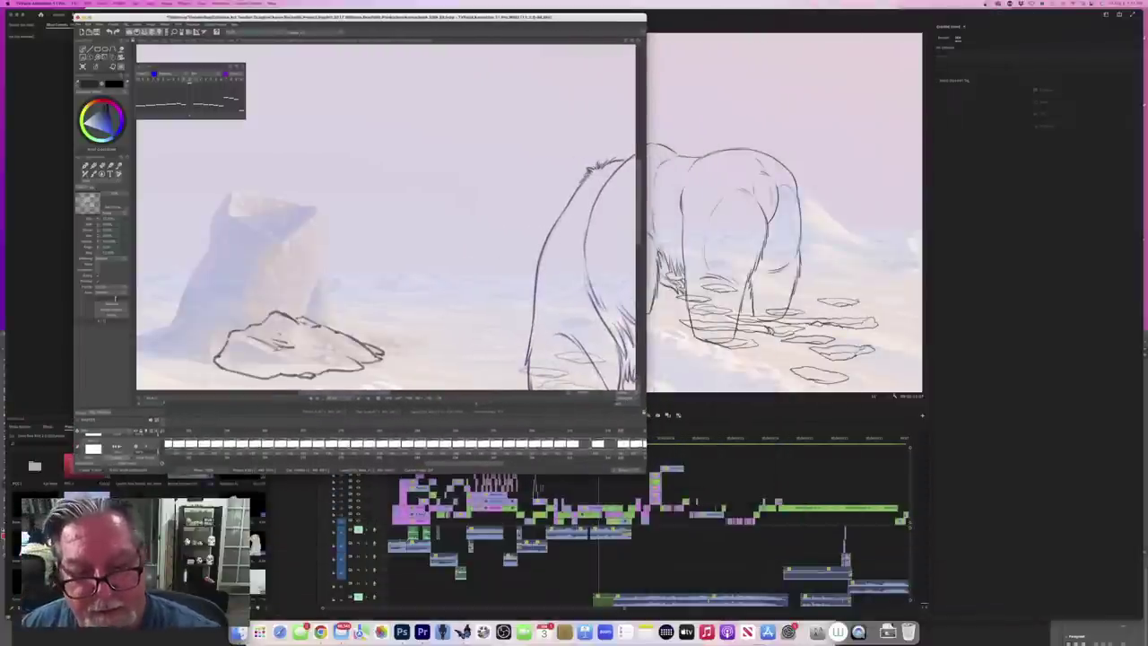
click(627, 397)
drag(273, 18, 281, 21)
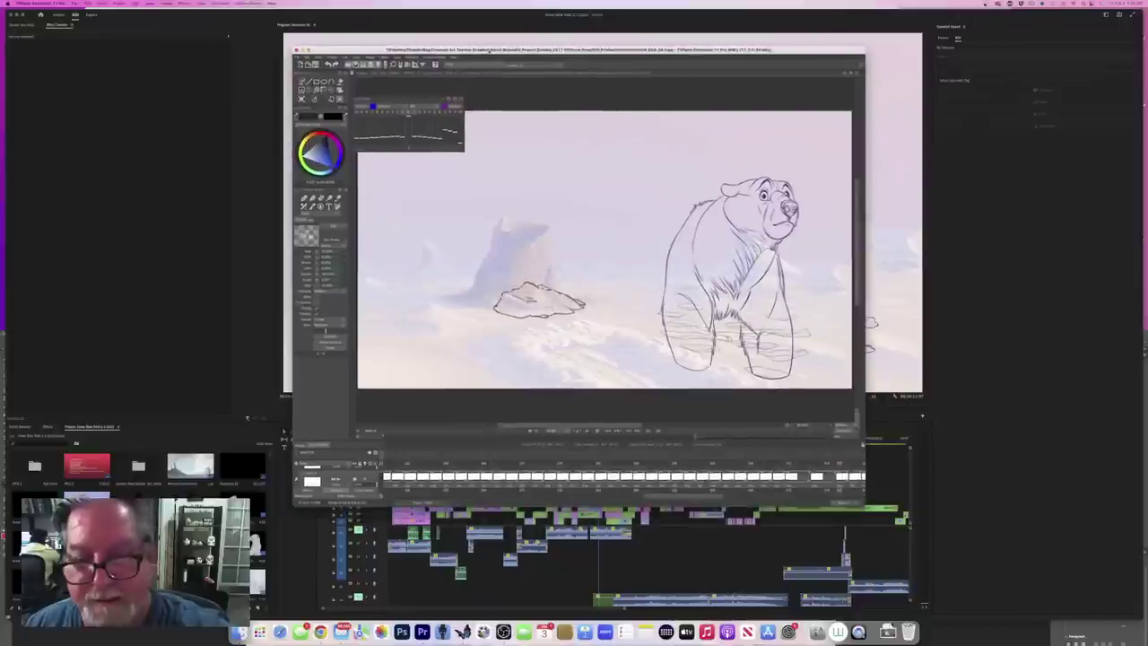
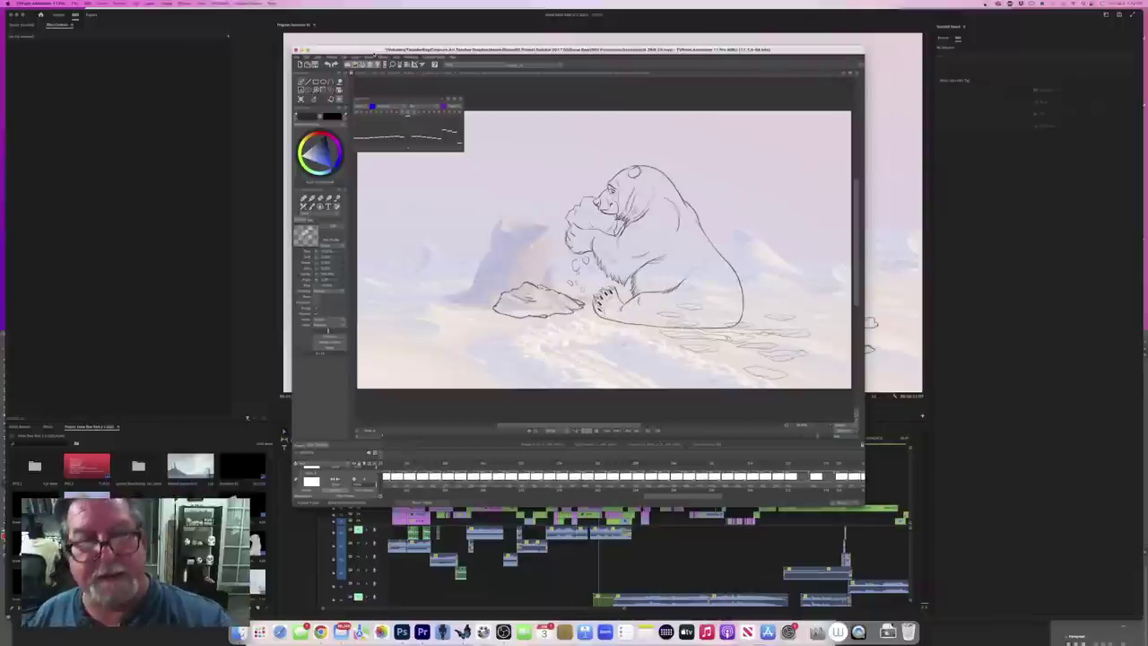
Step: Move and enlarge the animation window for drawing and close the floating light table panel
drag(375, 52, 231, 15)
key(Return)
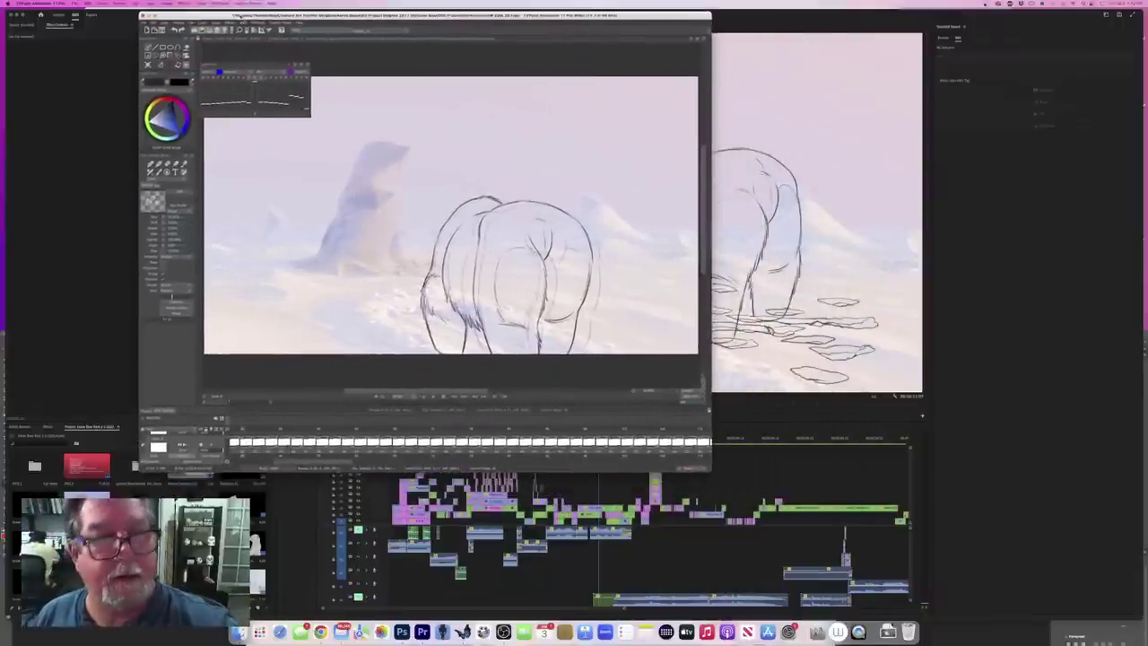
drag(712, 472, 1006, 609)
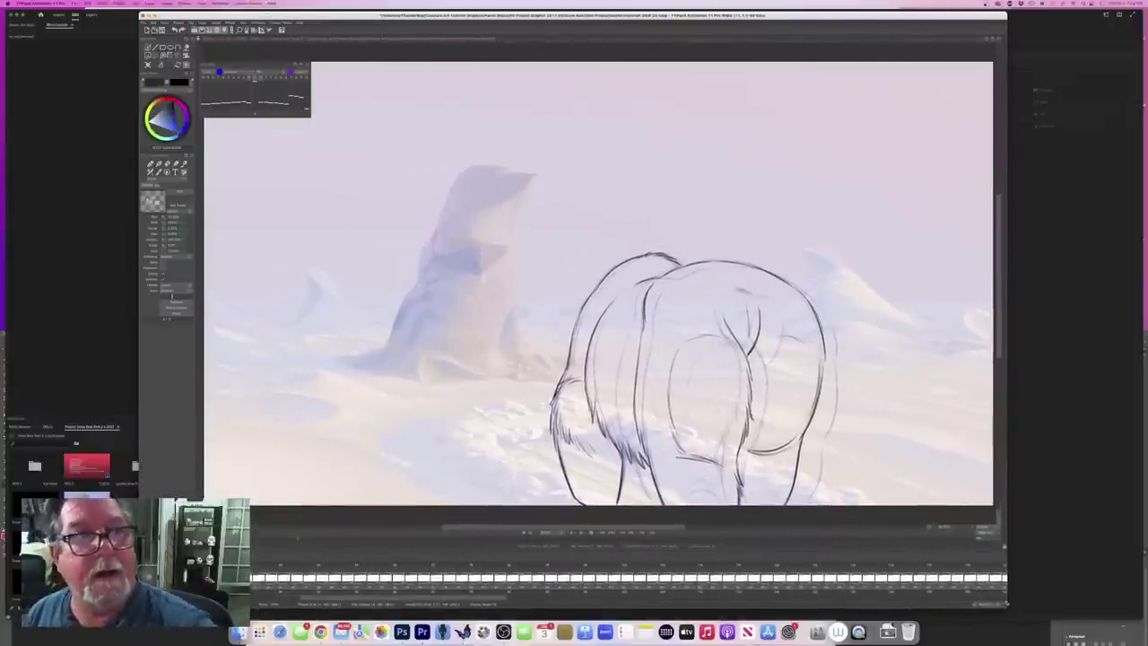
click(307, 65)
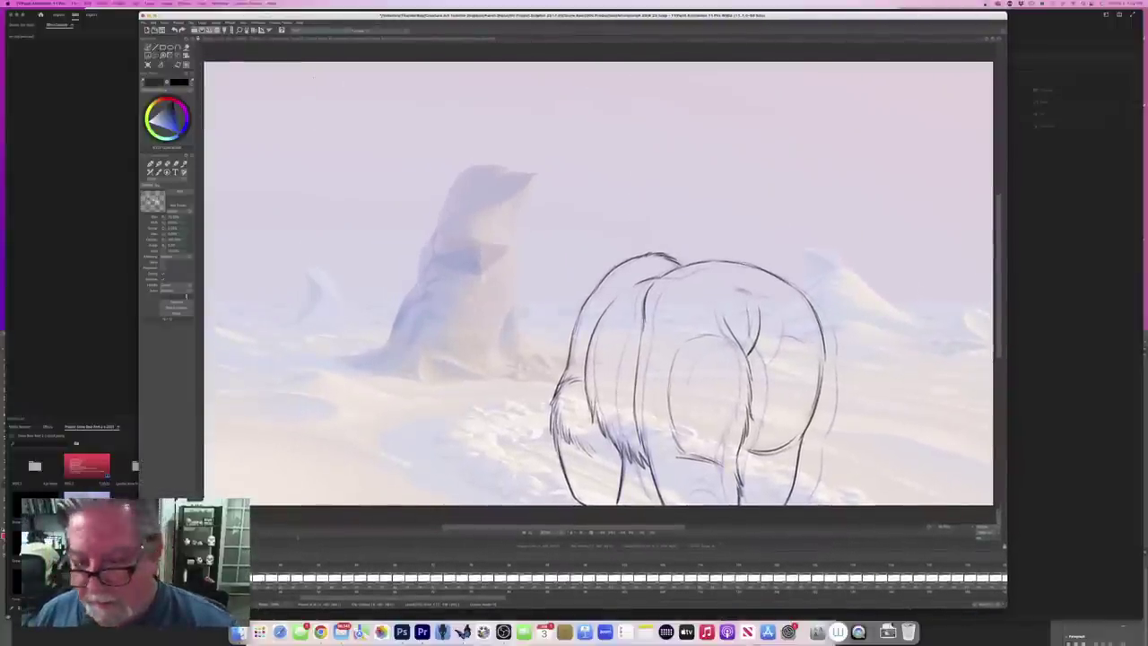
Step: Go to the front-facing bear drawing late in the timeline and enlarge the timeline area to show another layer
mouse_move(590, 529)
mouse_down()
mouse_move(633, 529)
mouse_move(607, 530)
mouse_up()
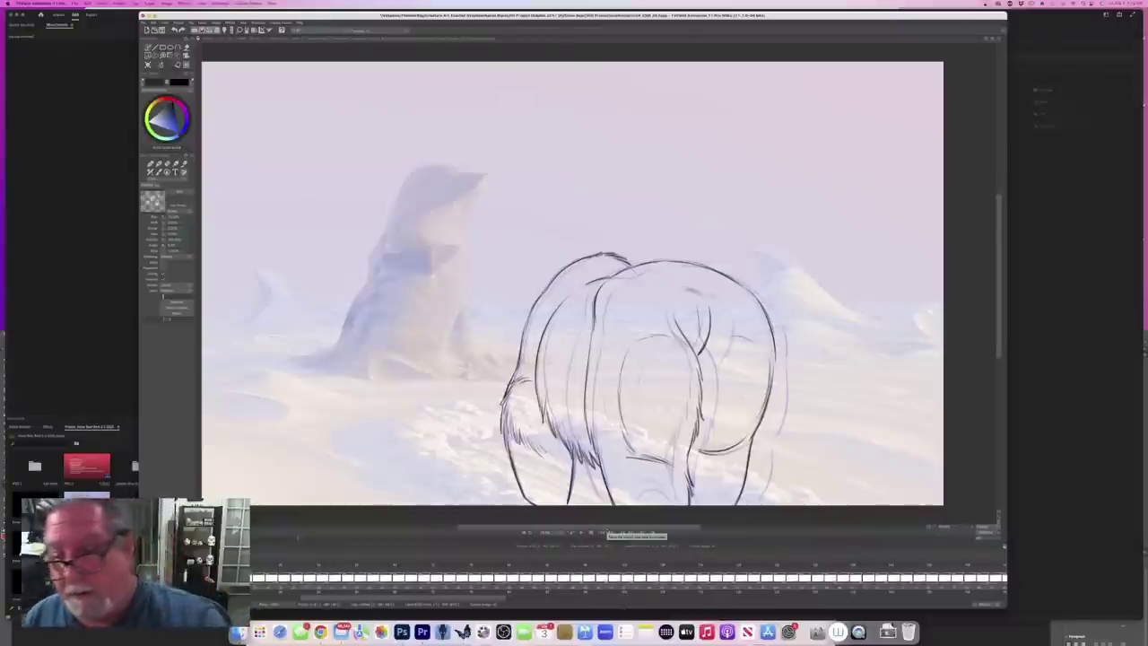
scroll(1001, 372, down, 3)
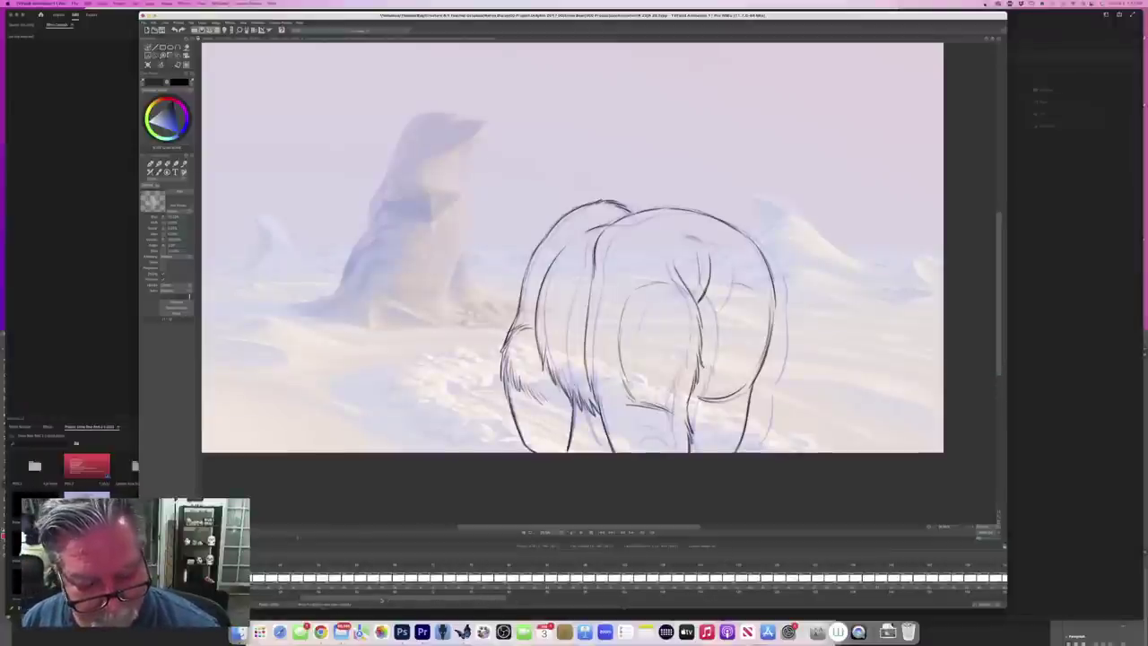
drag(408, 599, 791, 606)
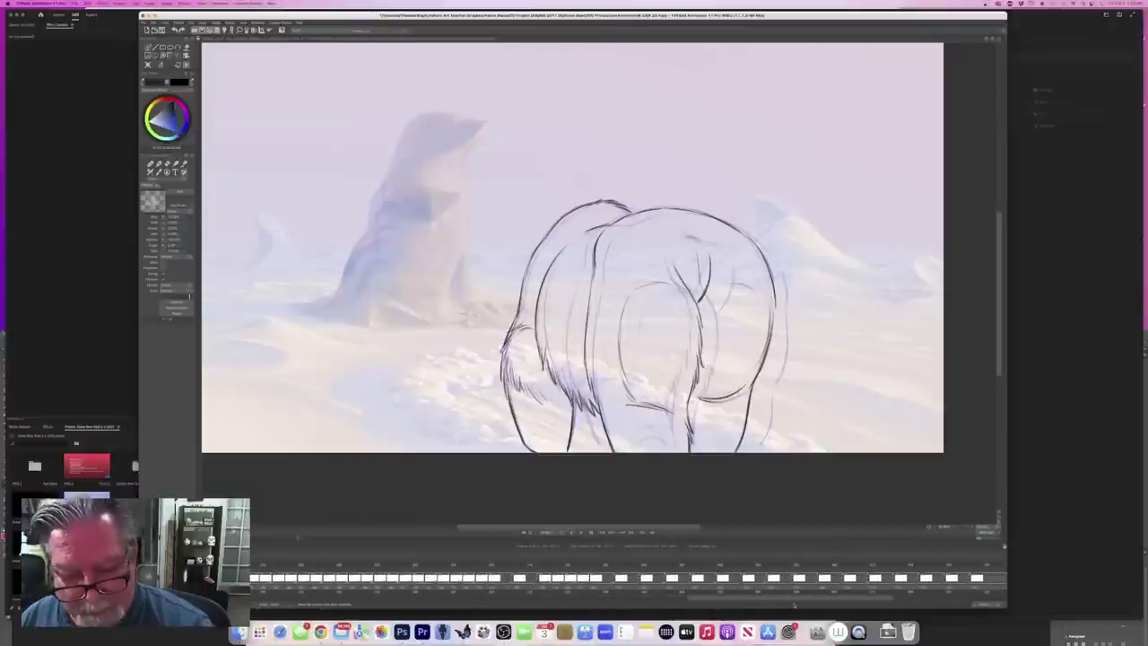
click(605, 569)
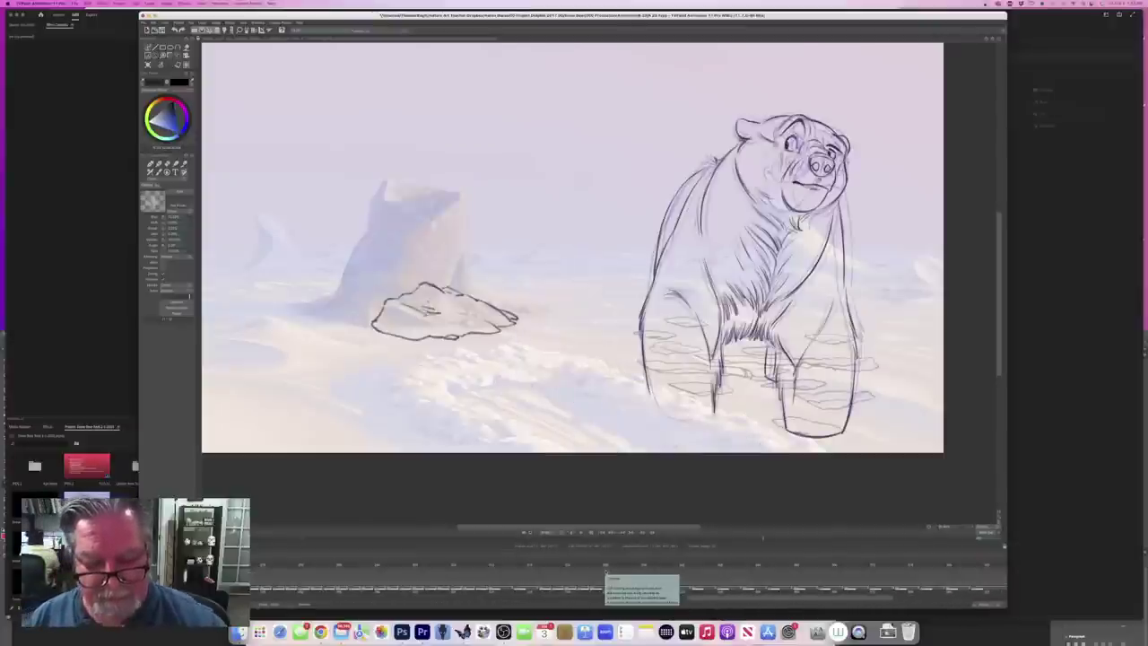
scroll(627, 581, down, 1)
scroll(627, 581, down, 1)
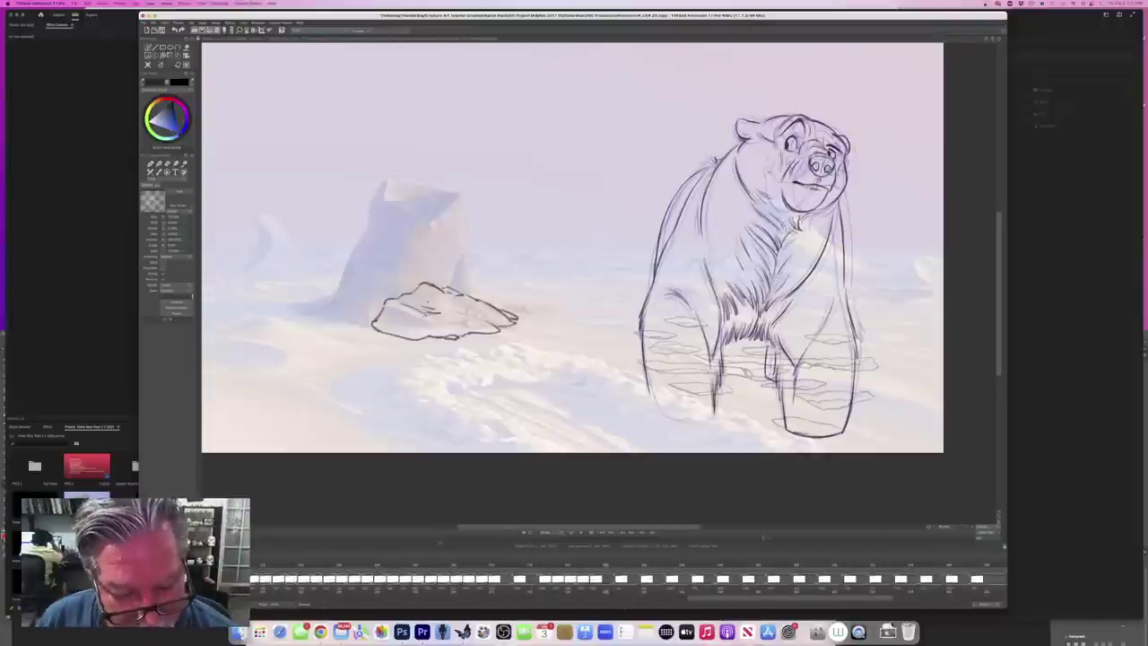
drag(482, 537, 576, 518)
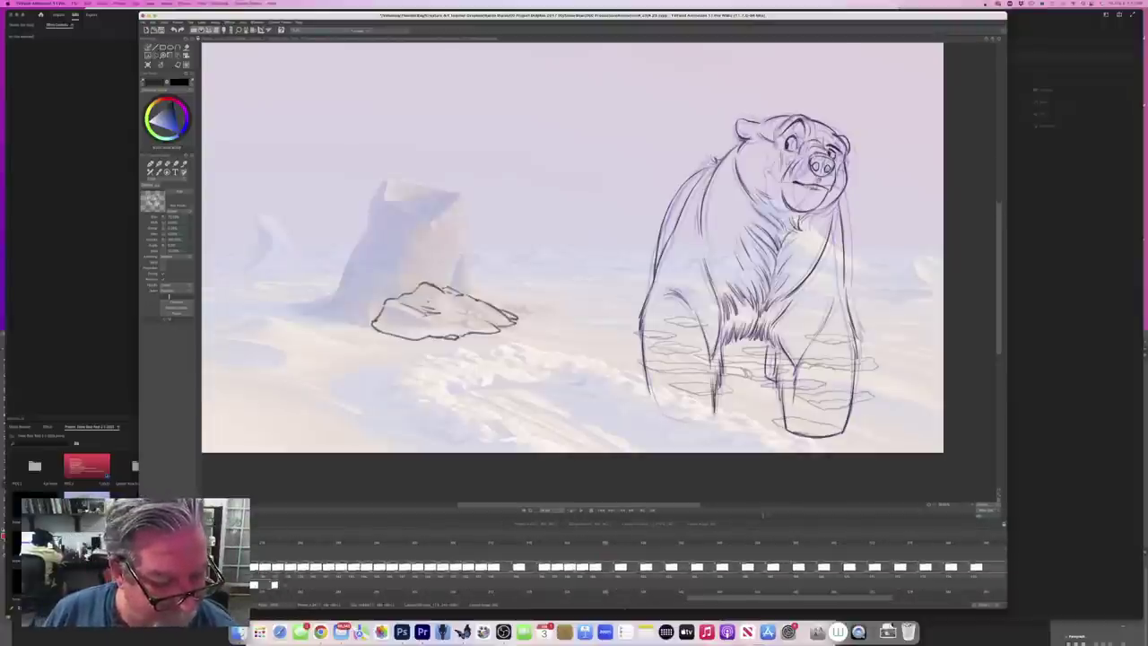
Step: Save the project and clear the current bear drawing, leaving a blank in-between over the light-table images of its neighbours
key(super+s)
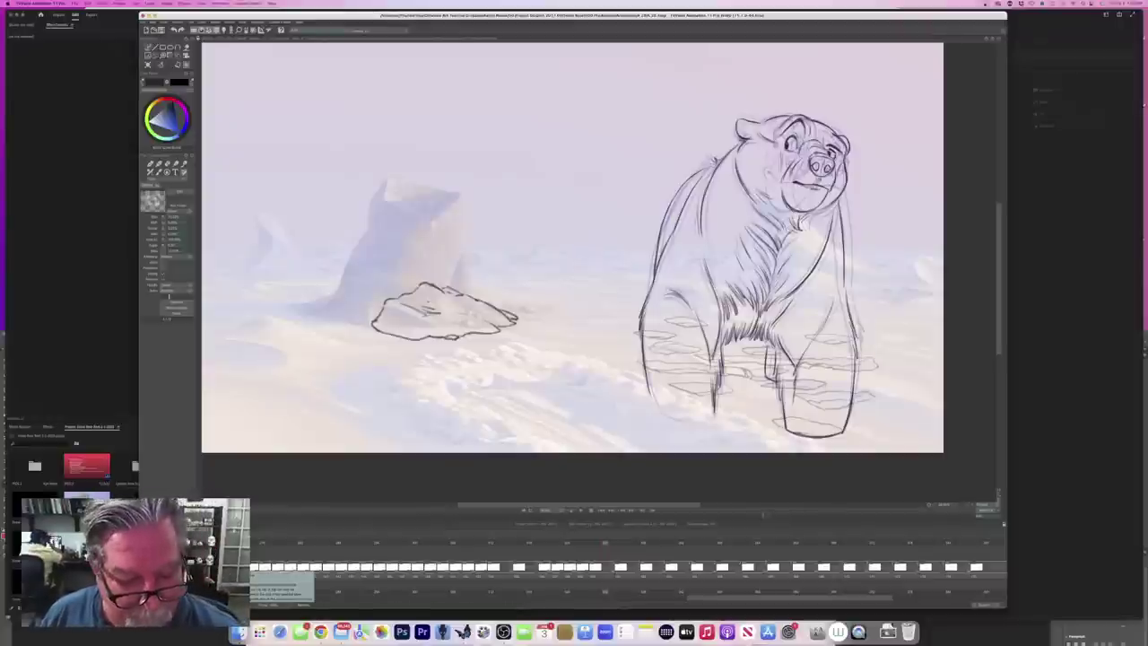
click(148, 66)
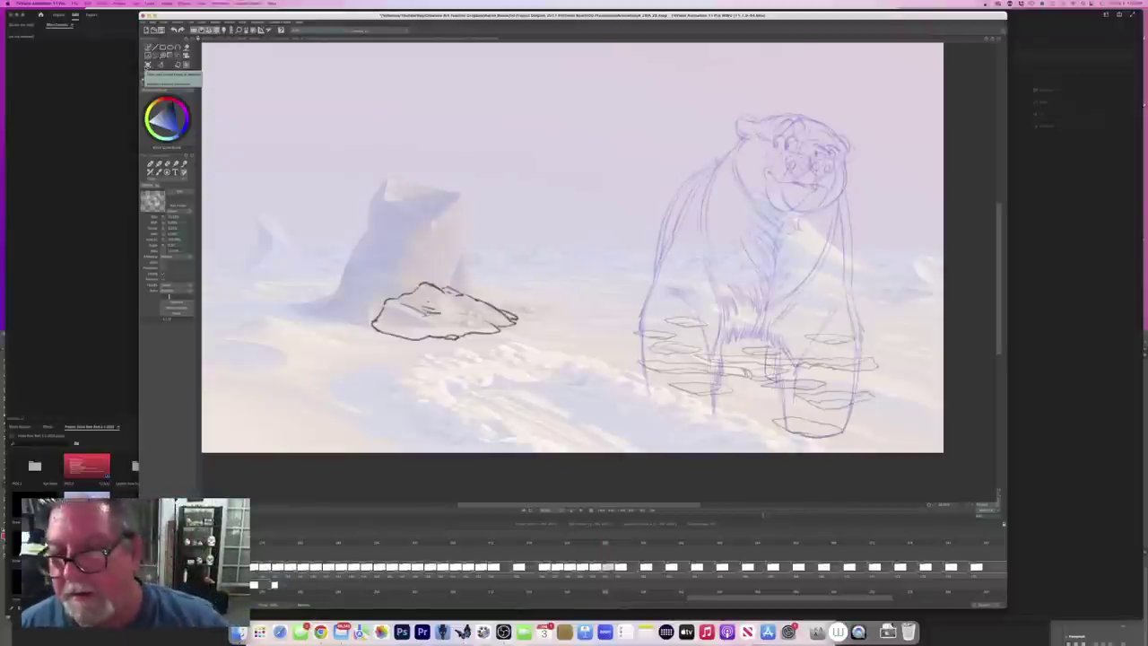
key(Left)
key(Right)
key(Left)
key(Right)
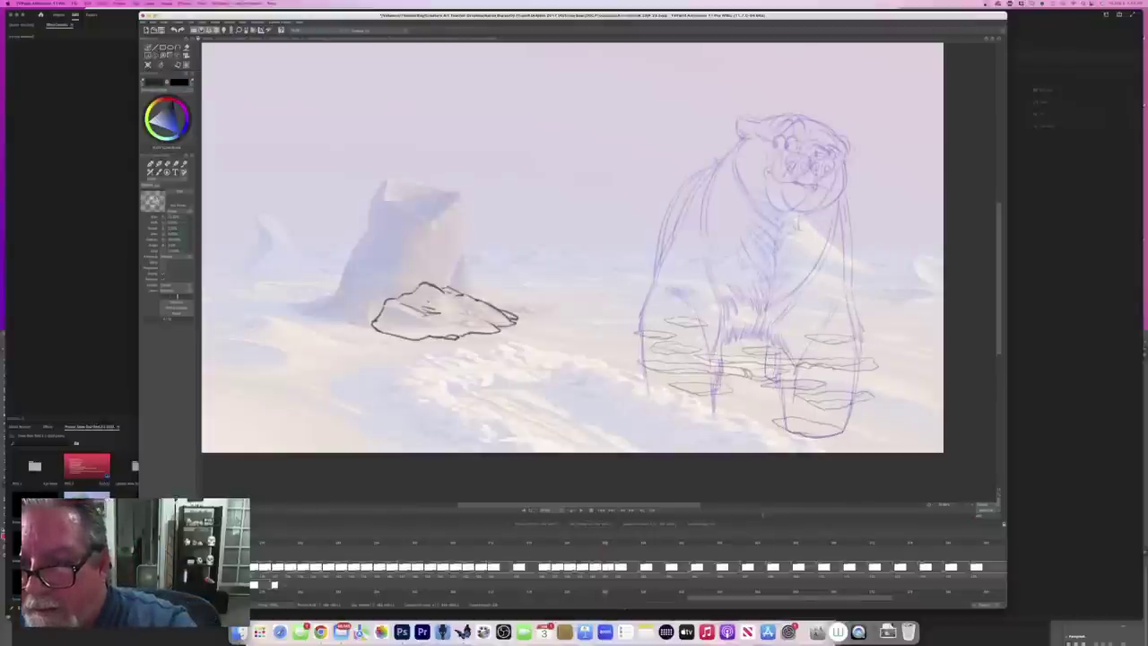
Step: Enlarge the bear on the canvas and draw the outer contour of its right-hand front leg down to the paw
drag(961, 506, 967, 506)
drag(603, 506, 638, 498)
mouse_move(998, 324)
mouse_down()
mouse_move(999, 311)
mouse_move(999, 328)
mouse_up()
drag(568, 508, 580, 499)
key(Left)
key(Right)
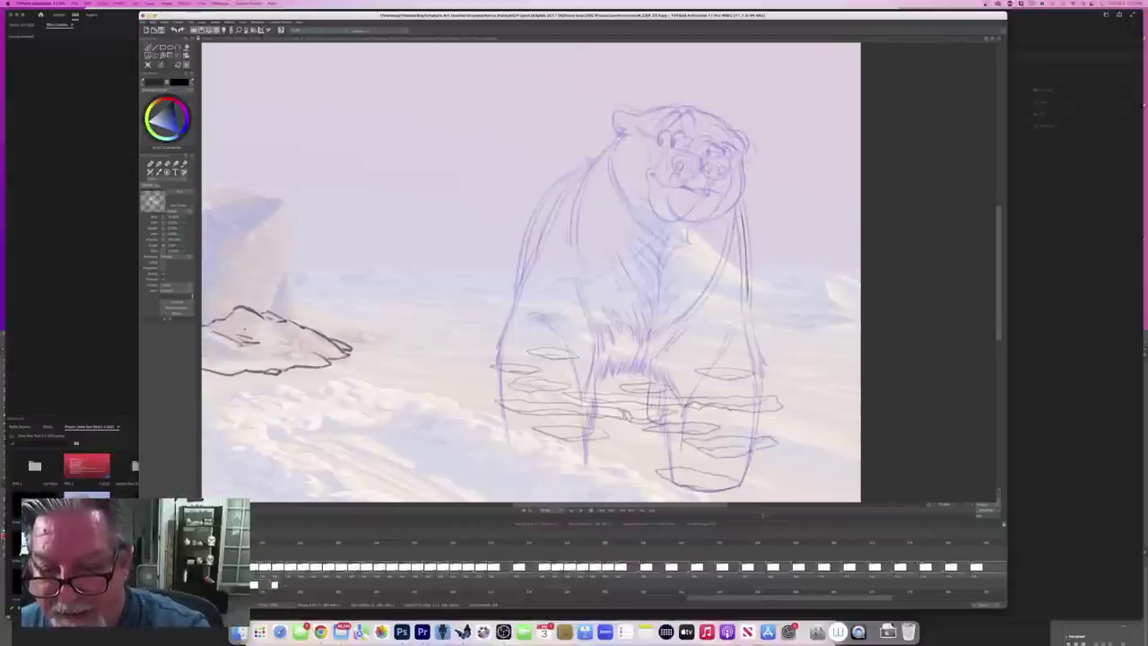
mouse_move(747, 310)
mouse_down()
mouse_move(762, 373)
mouse_move(740, 487)
mouse_up()
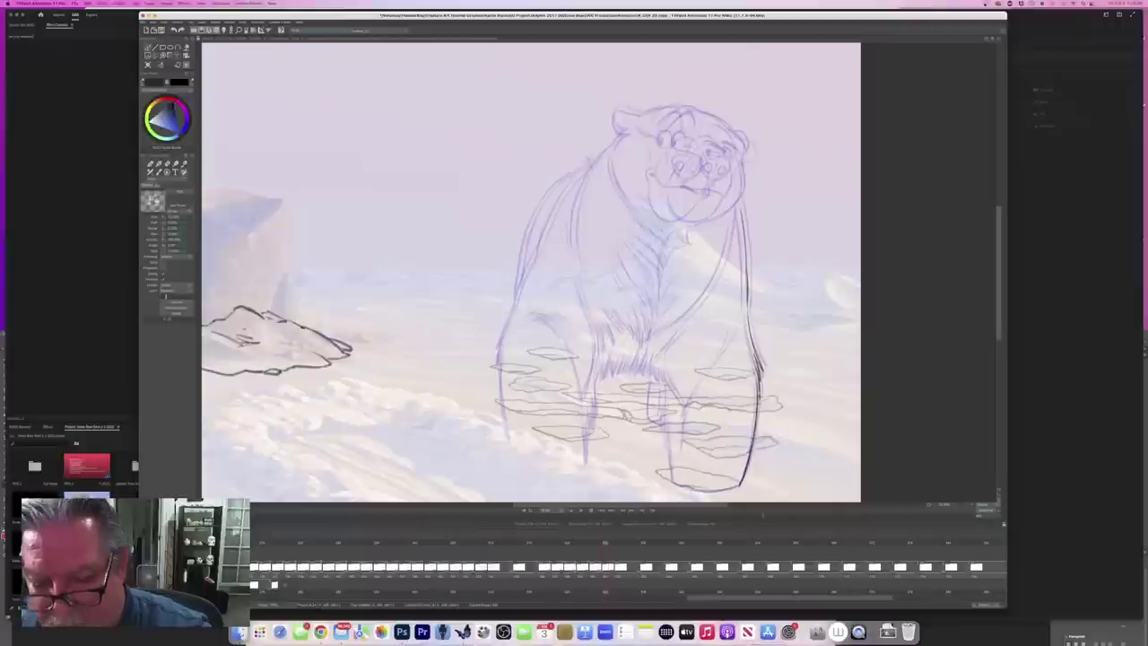
key(Left)
key(Right)
Step: Draw the elbow crease, inner edge and paw base of the right-hand front leg plus its chest line, comparing with the previous drawing
drag(728, 337, 681, 424)
key(Left)
key(Right)
mouse_move(732, 219)
mouse_down()
mouse_move(719, 273)
mouse_move(660, 359)
mouse_move(681, 404)
mouse_move(664, 419)
mouse_move(671, 474)
mouse_move(720, 488)
mouse_move(703, 491)
mouse_up()
key(n)
key(n)
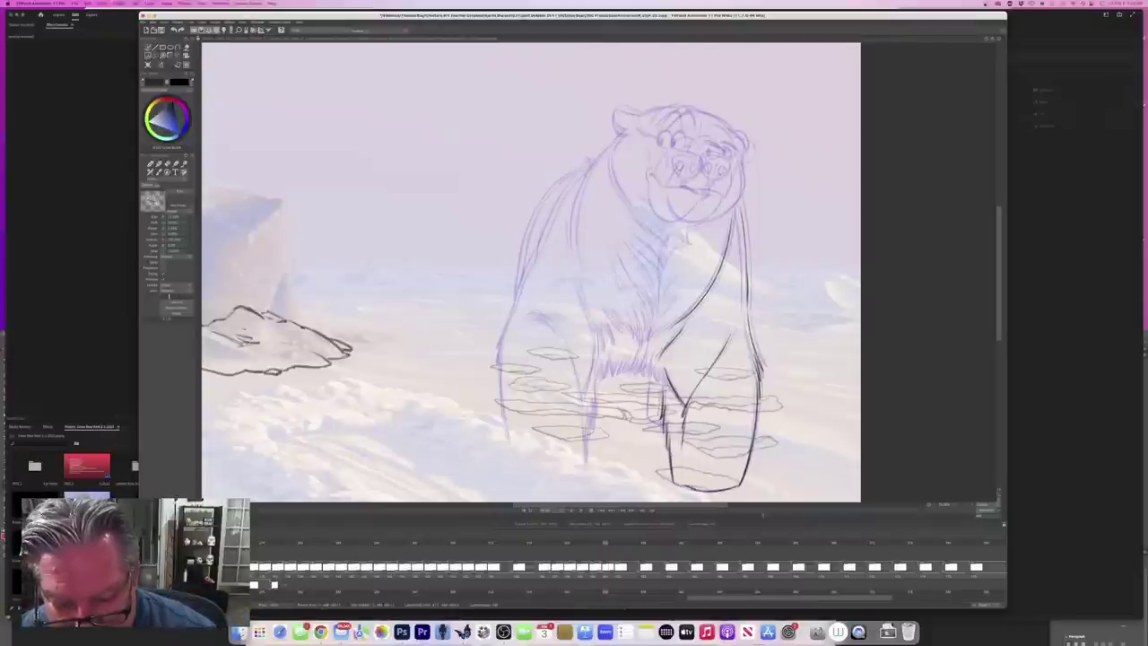
key(Left)
key(Right)
key(Left)
key(Right)
key(Left)
key(Right)
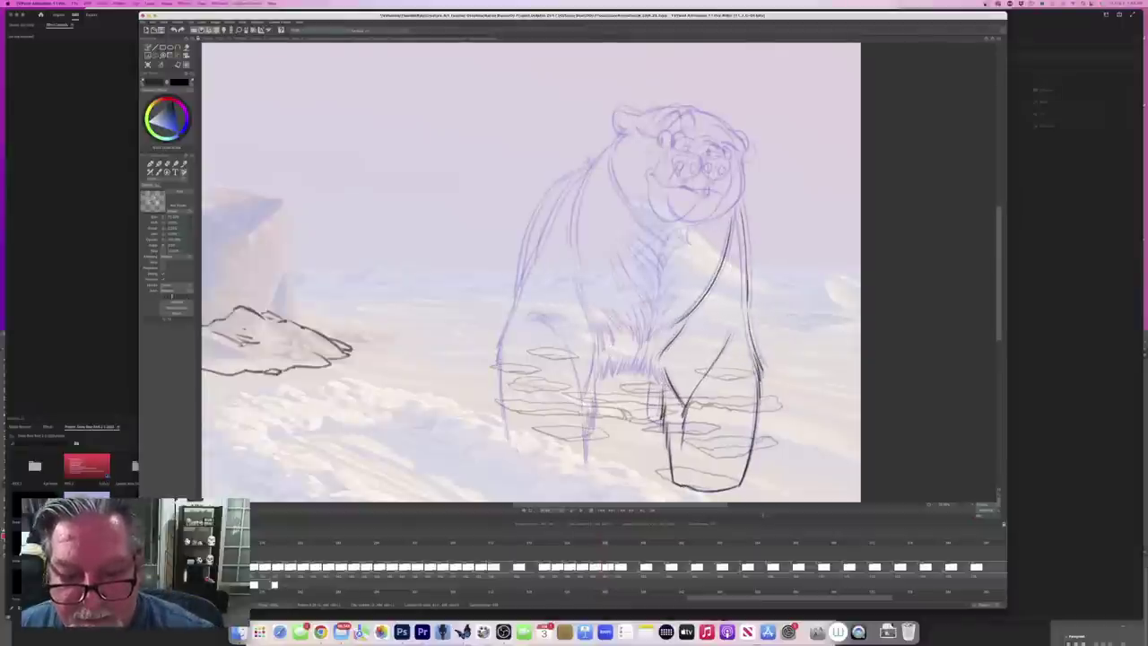
Step: Draw the row of short belly fur strokes between the front legs, flipping against the neighbouring drawings
mouse_move(664, 367)
mouse_down()
mouse_move(668, 386)
mouse_move(659, 381)
mouse_up()
drag(653, 368, 648, 375)
mouse_move(651, 356)
mouse_down()
mouse_move(635, 372)
mouse_move(643, 377)
mouse_move(614, 377)
mouse_up()
key(Left)
key(Right)
key(Right)
key(Left)
drag(620, 359, 602, 379)
mouse_move(612, 359)
mouse_down()
mouse_move(594, 384)
mouse_move(628, 372)
mouse_up()
key(Right)
key(Left)
key(Right)
key(Left)
Step: Finish the belly fur and draw the inner edge of the left-hand front leg, checking it against the neighbouring drawings
mouse_move(637, 352)
mouse_down()
mouse_move(593, 413)
mouse_move(585, 452)
mouse_up()
key(Right)
key(Left)
drag(588, 436, 586, 459)
key(Left)
key(Right)
key(Left)
key(comma)
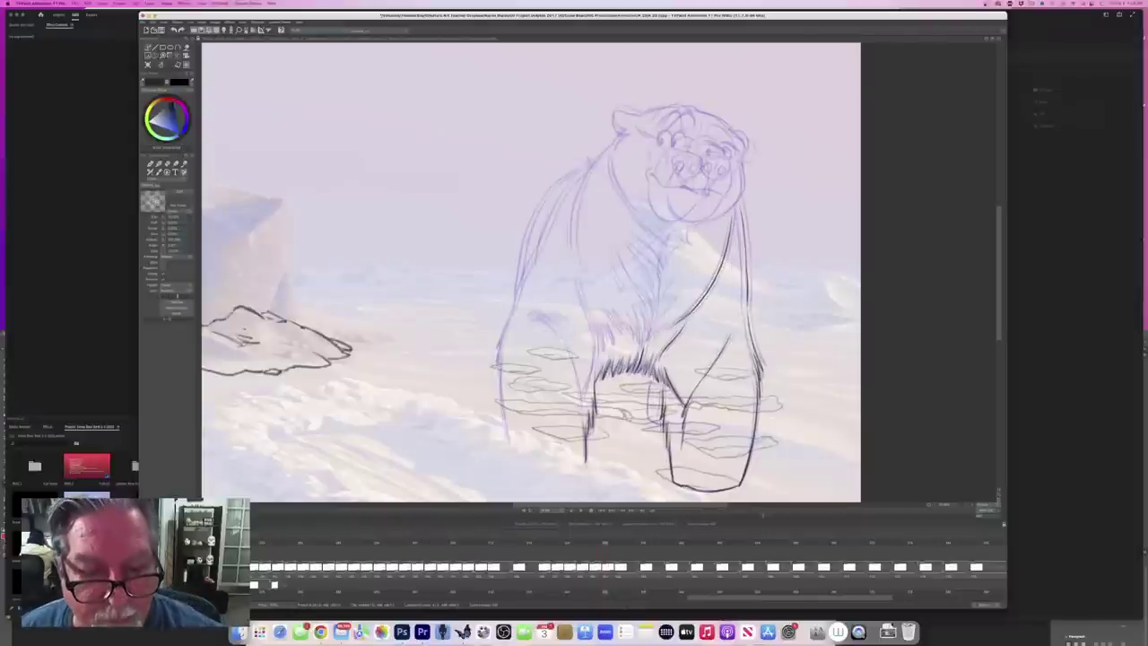
Step: Draw the curved shoulder crease and the chest-side line of the left-hand front leg, comparing with the neighbouring drawing
mouse_move(535, 313)
mouse_down()
mouse_move(571, 360)
mouse_move(581, 400)
mouse_up()
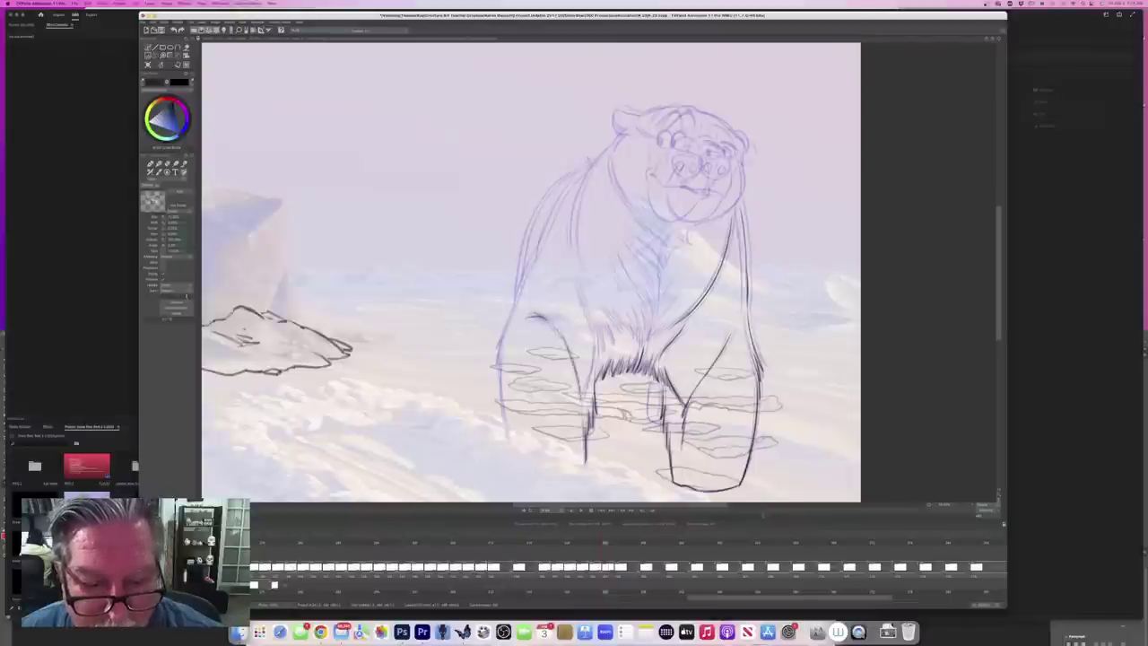
key(period)
key(comma)
mouse_move(578, 283)
mouse_down()
mouse_move(592, 335)
mouse_move(583, 397)
mouse_up()
key(period)
key(comma)
key(period)
key(comma)
key(period)
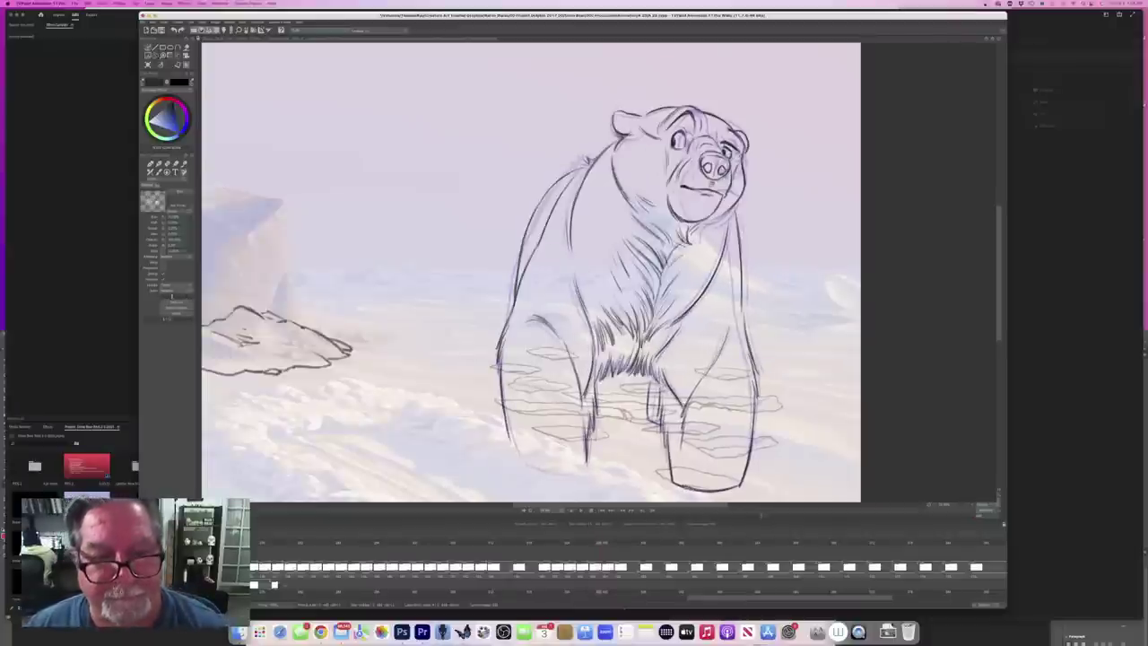
key(comma)
Step: Draw the outer contour of the left-hand front leg from the shoulder to the paw and flip to check it
drag(665, 390, 660, 441)
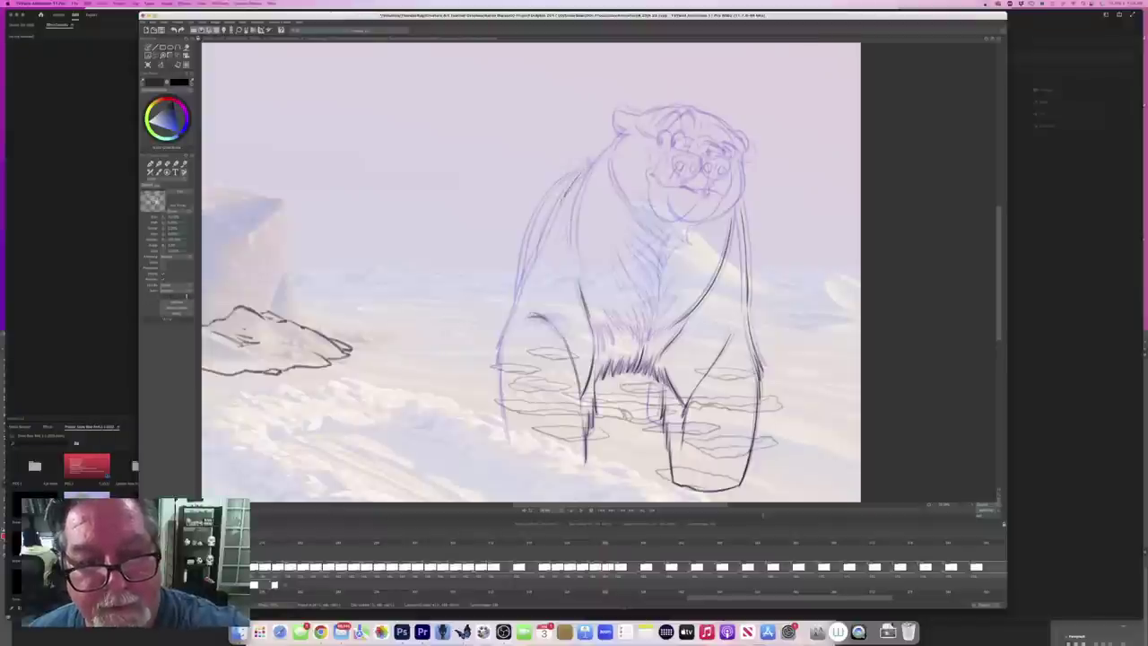
mouse_move(555, 214)
mouse_down()
mouse_move(497, 350)
mouse_move(511, 454)
mouse_up()
key(Left)
key(Right)
key(Left)
key(Right)
key(Left)
key(Right)
key(Left)
key(Right)
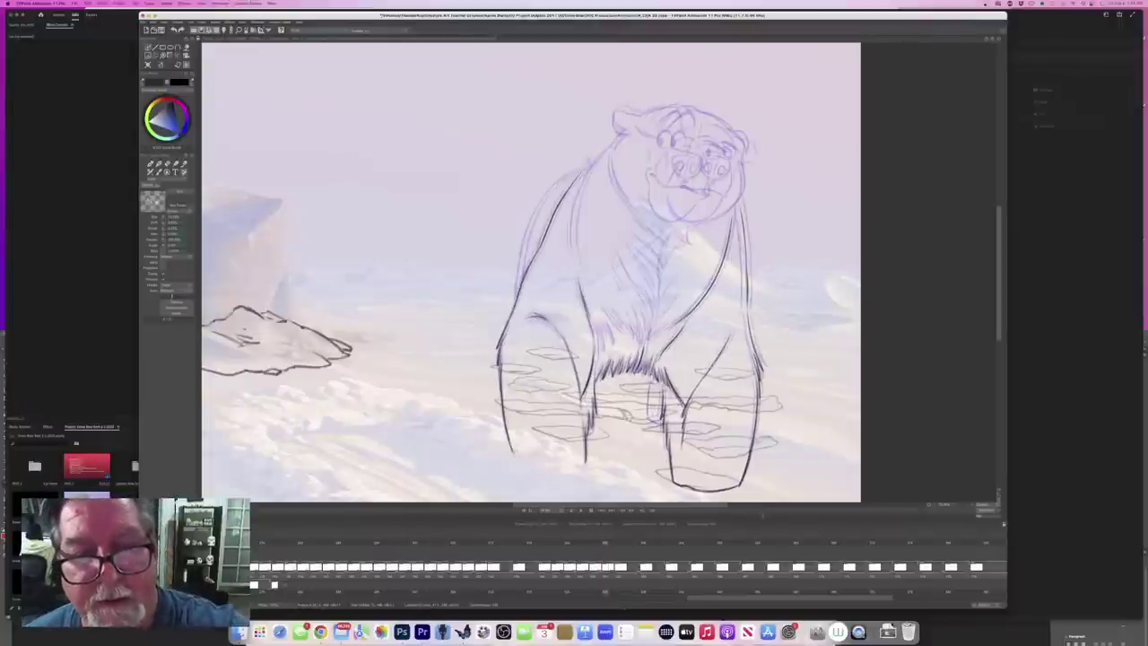
Step: Draw the neck line into the chest and the back contour with its small fur tuft behind the neck
mouse_move(617, 141)
mouse_down()
mouse_move(588, 177)
mouse_move(572, 257)
mouse_up()
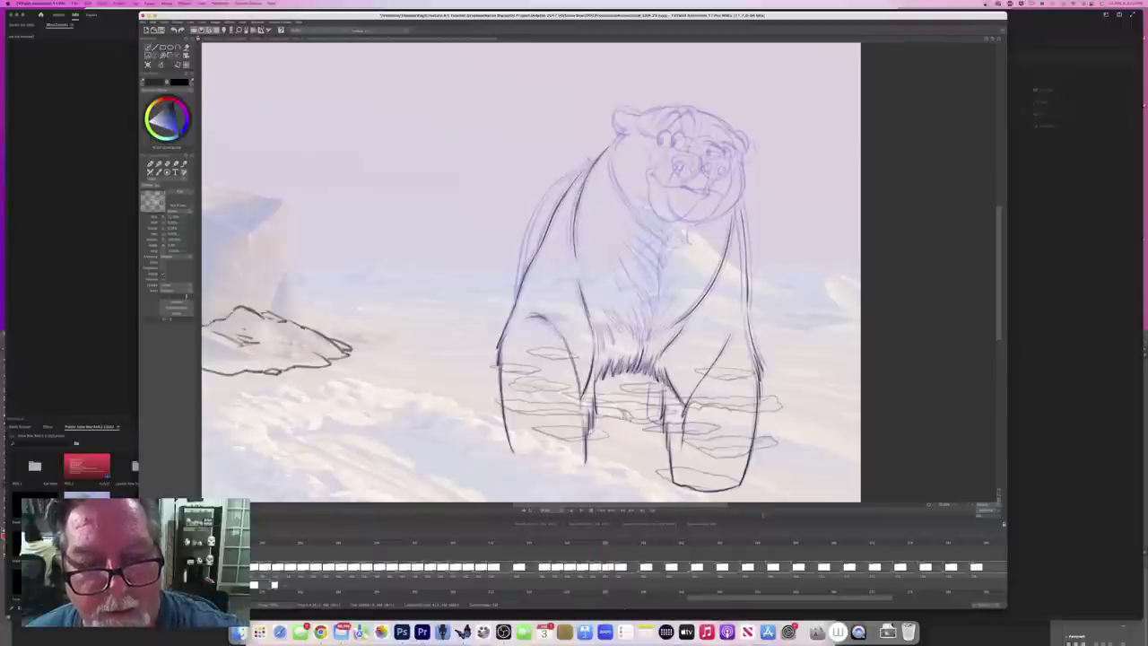
key(Left)
key(Right)
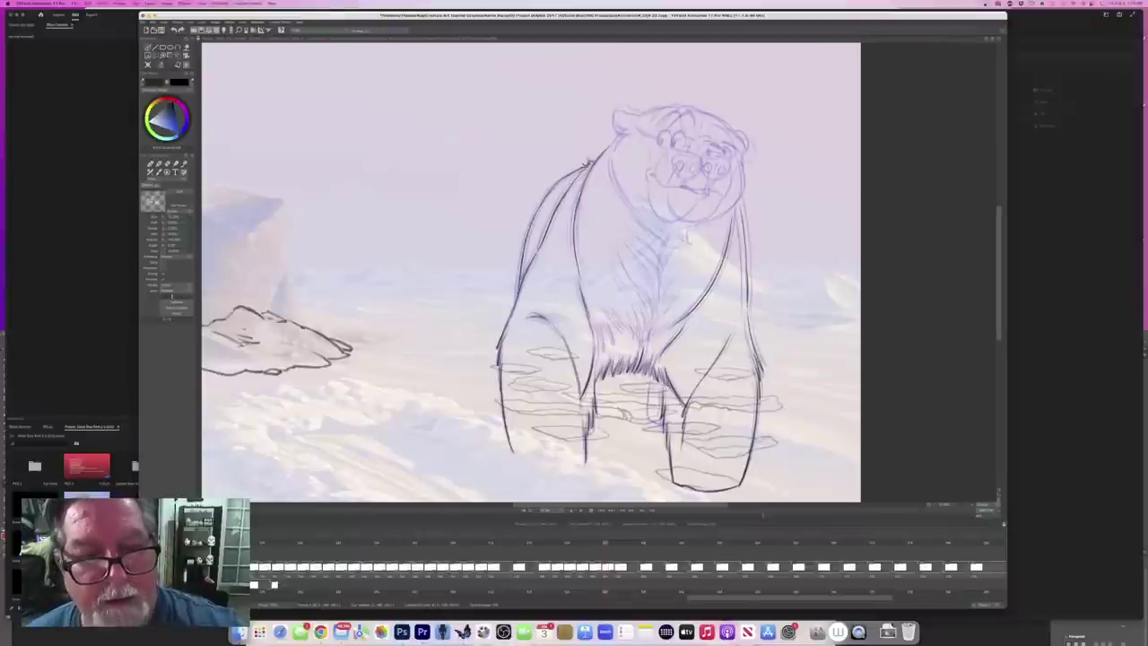
Step: Flip repeatedly between the in-between and the adjacent drawing to examine the body's movement
key(Left)
key(Right)
key(Left)
key(Right)
key(Left)
key(Right)
key(Left)
key(Right)
key(Left)
key(Right)
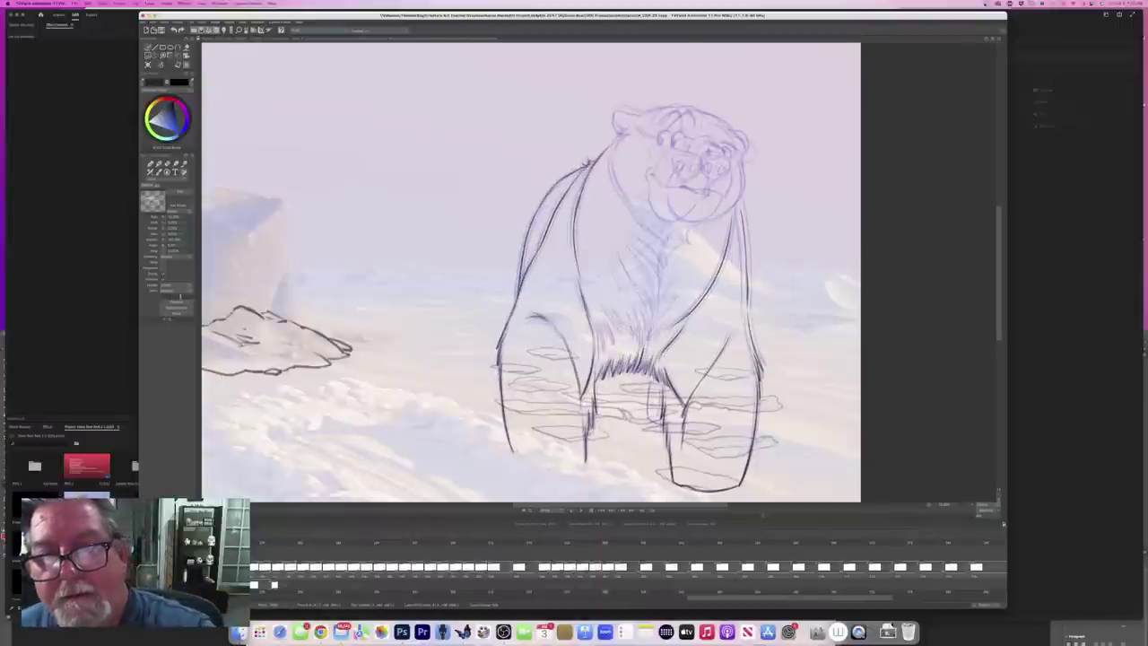
key(Left)
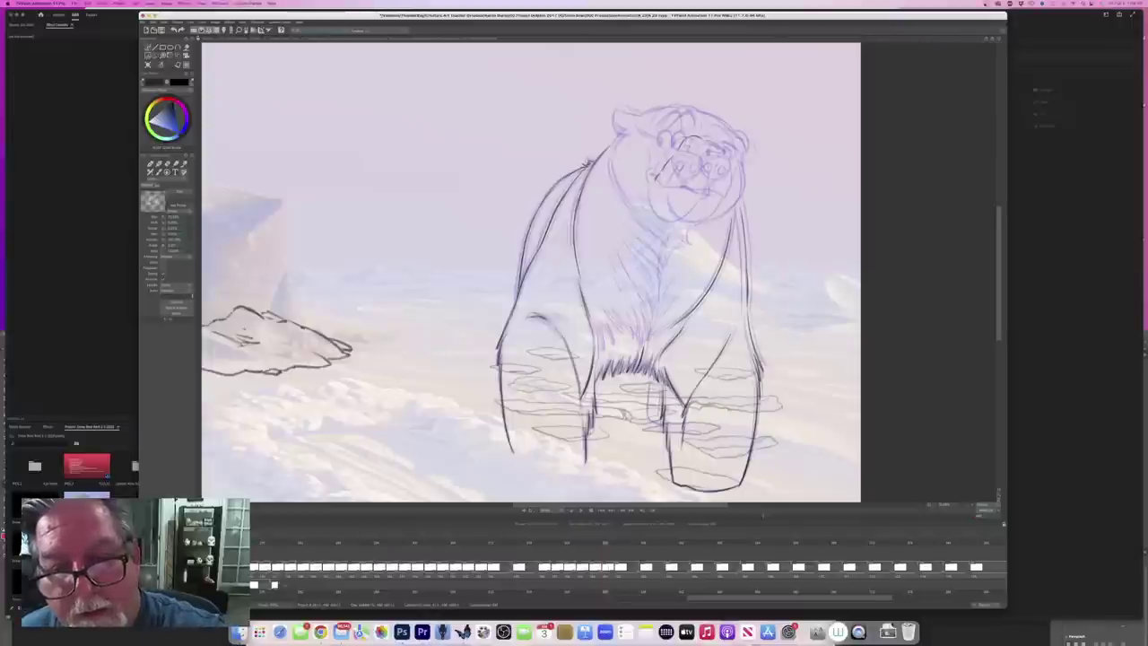
Step: Draw the side of the muzzle and the rounded chin, checking their placement against the previous drawing
drag(657, 190, 667, 218)
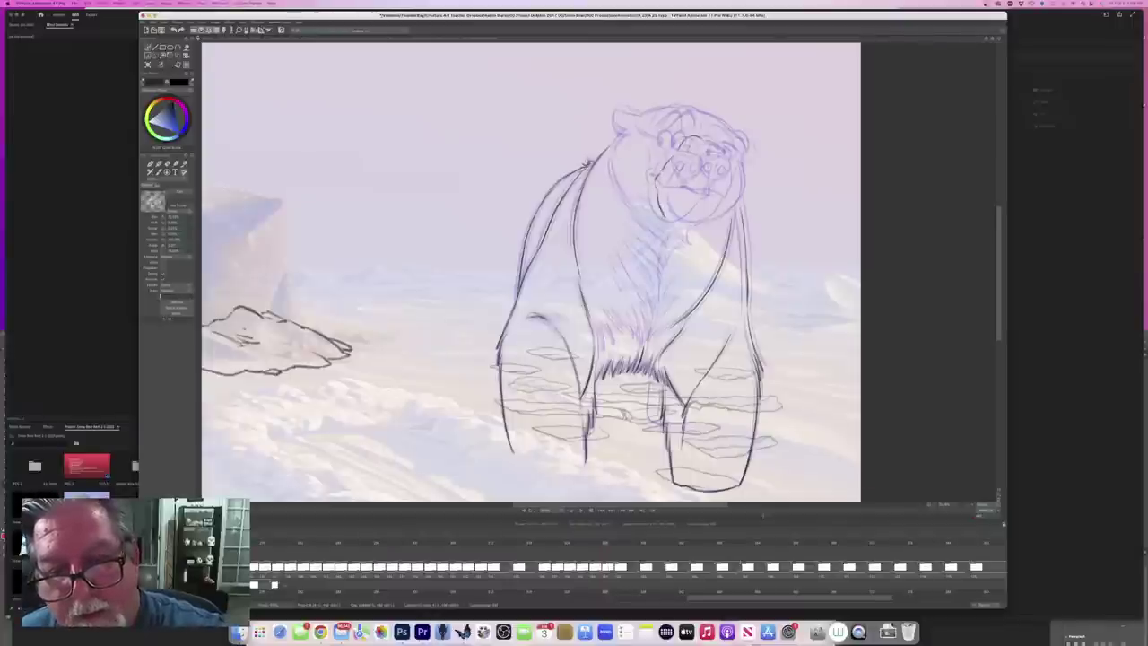
key(Left)
key(Right)
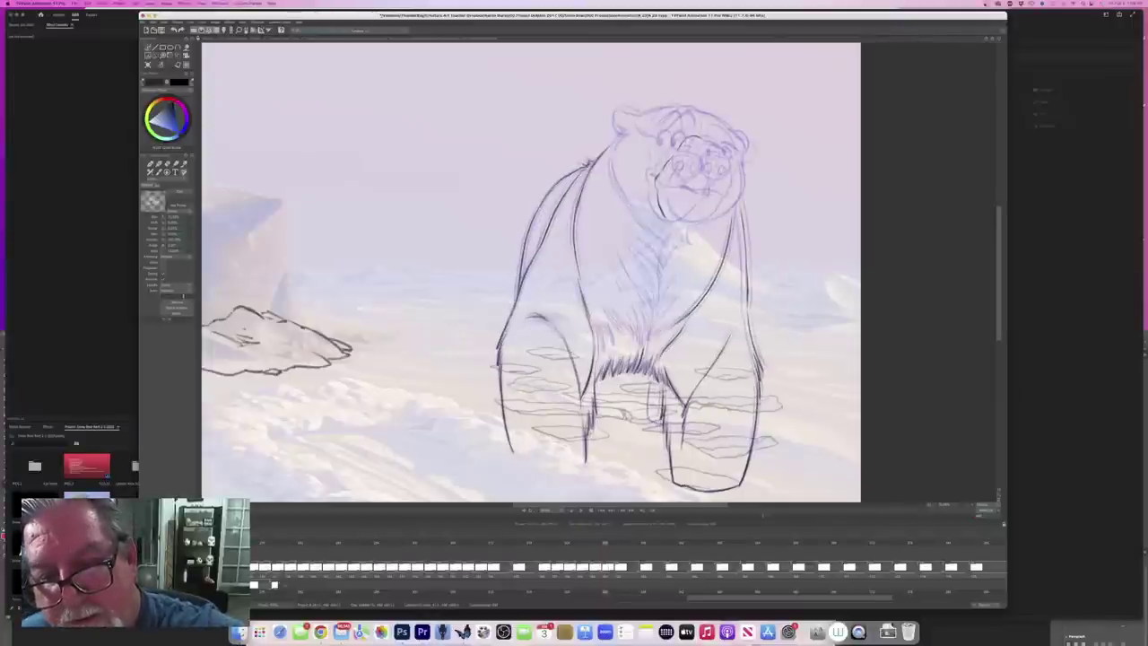
drag(669, 217, 709, 209)
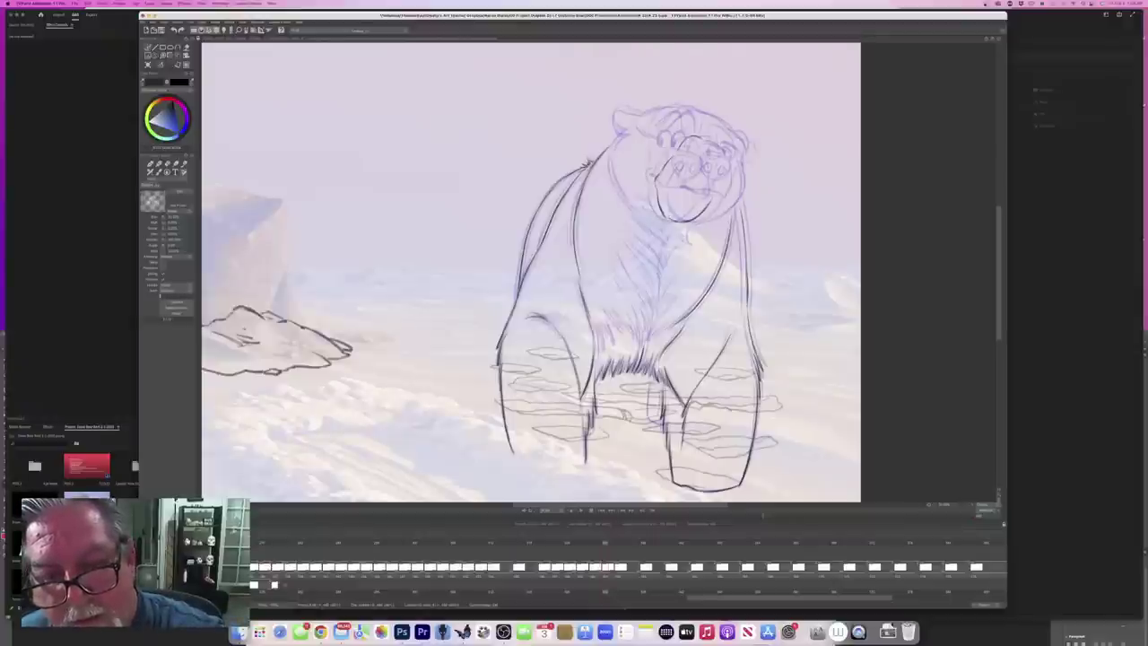
key(Left)
key(Right)
key(b)
key(Left)
key(Right)
key(p)
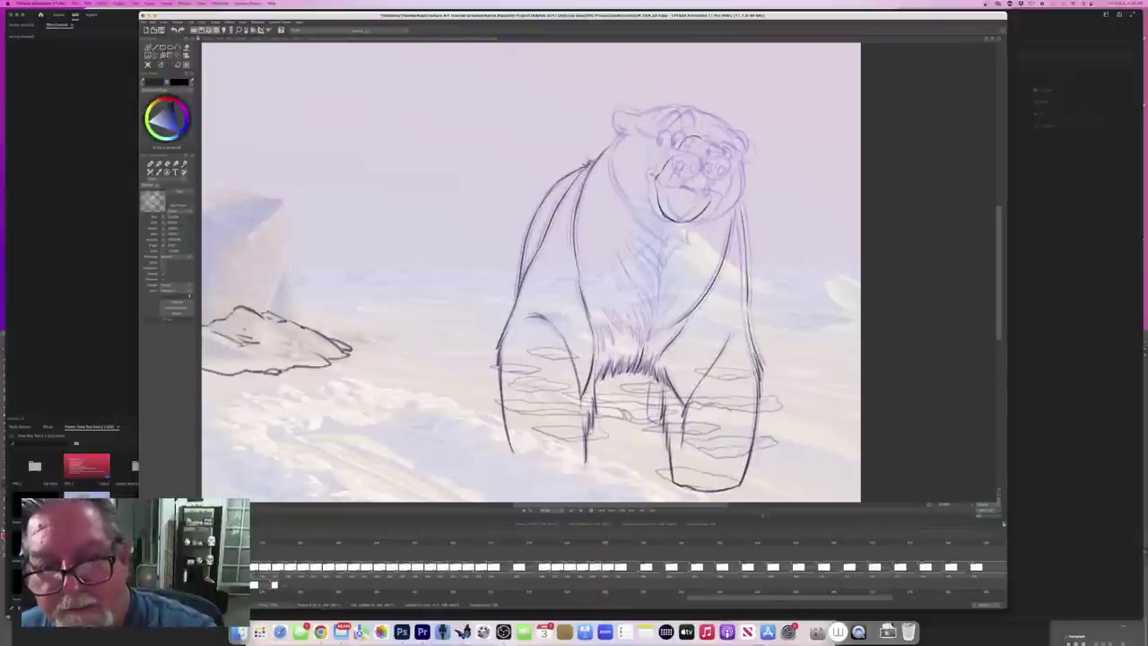
key(Left)
key(Right)
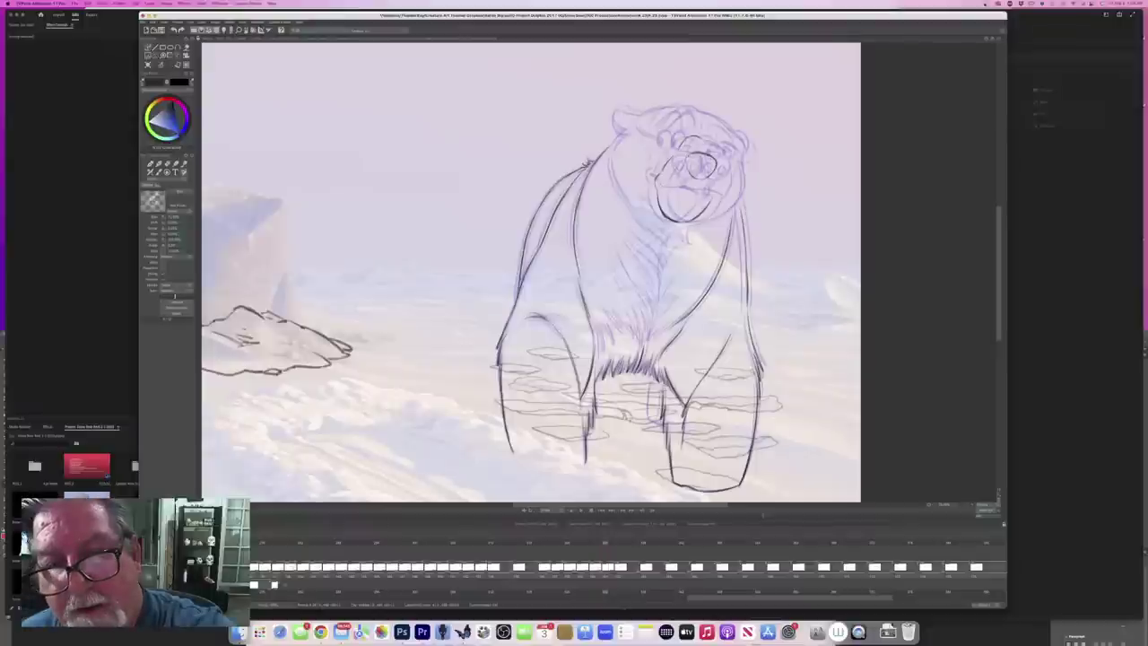
Step: Draw the nostrils inside the nose and the mouth line, comparing the muzzle with the neighbouring drawings
drag(691, 162, 697, 171)
drag(706, 162, 710, 172)
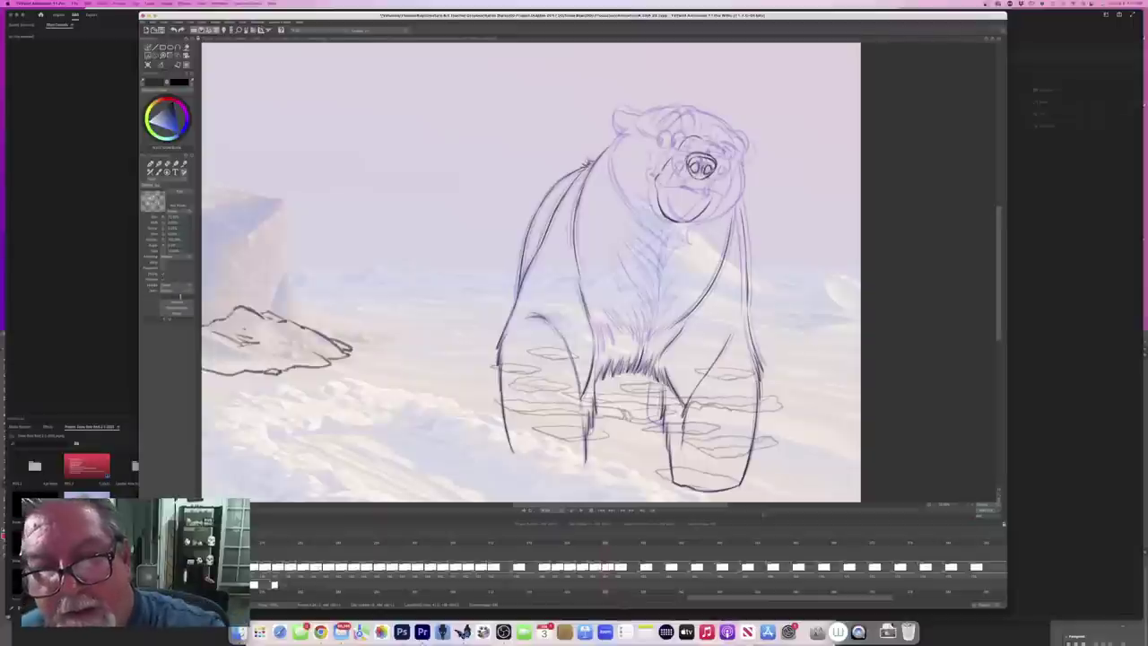
key(Left)
key(Right)
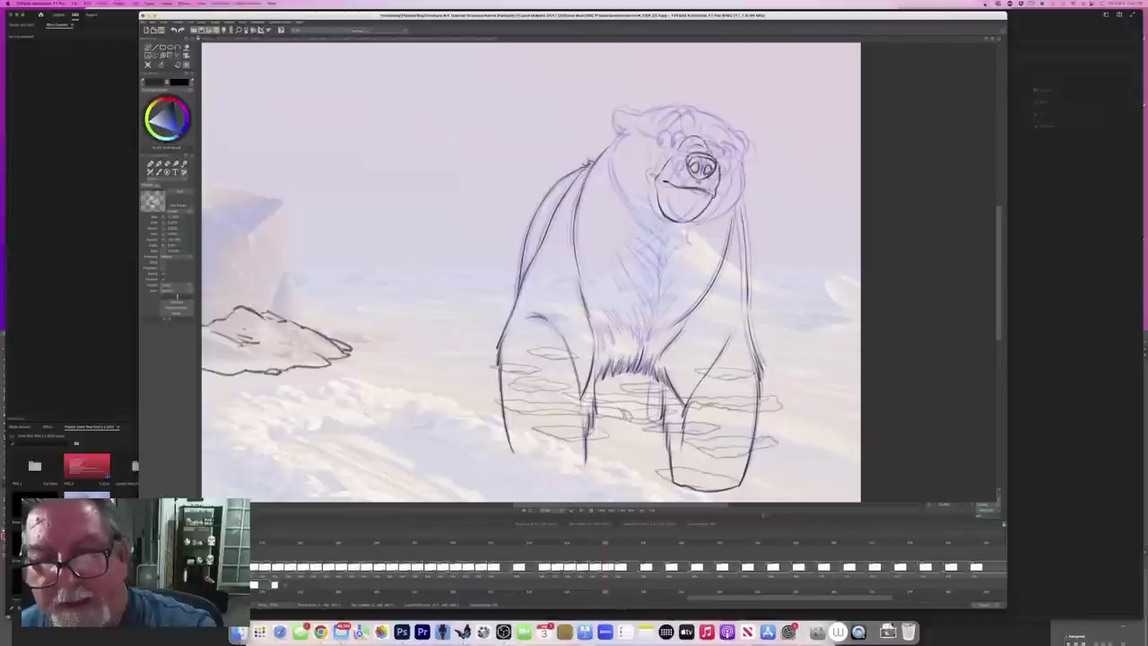
key(Right)
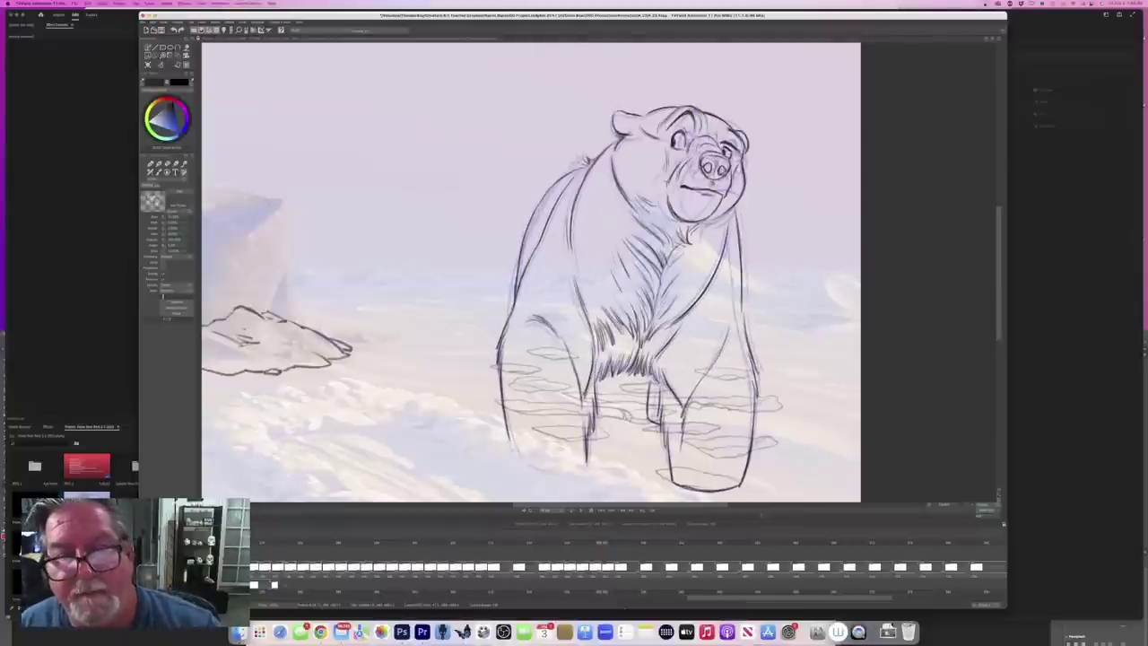
Step: Save the project and draw the chest fur, hind leg, left-hand eye and both brow lines, flipping to check them
key(super+s)
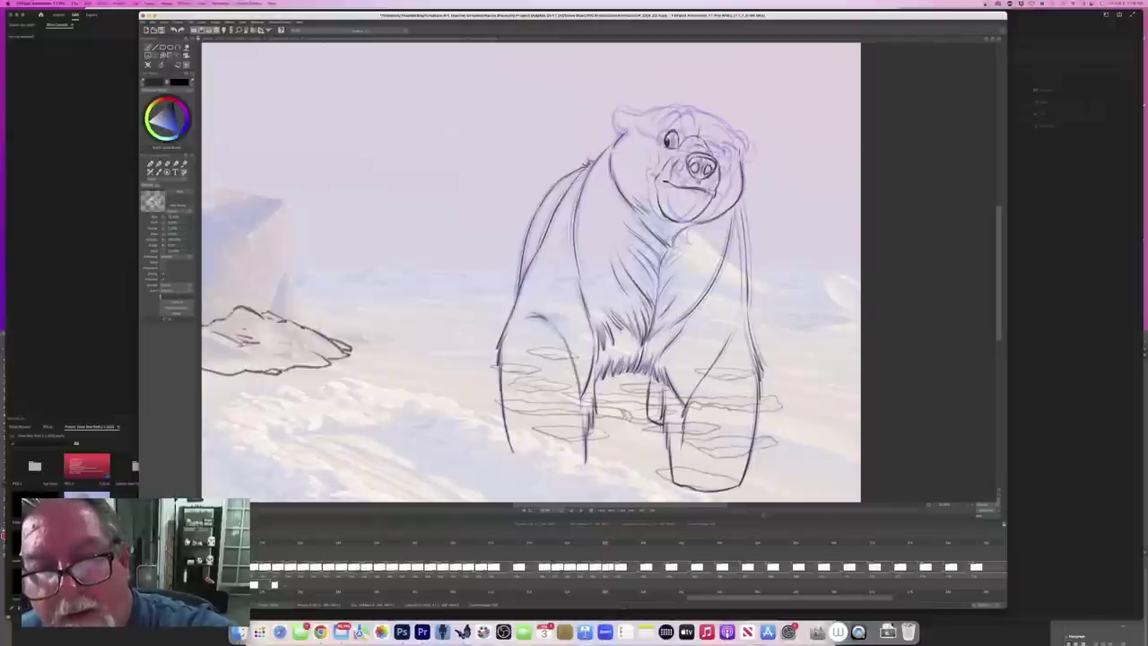
key(Left)
key(Right)
key(Left)
key(Right)
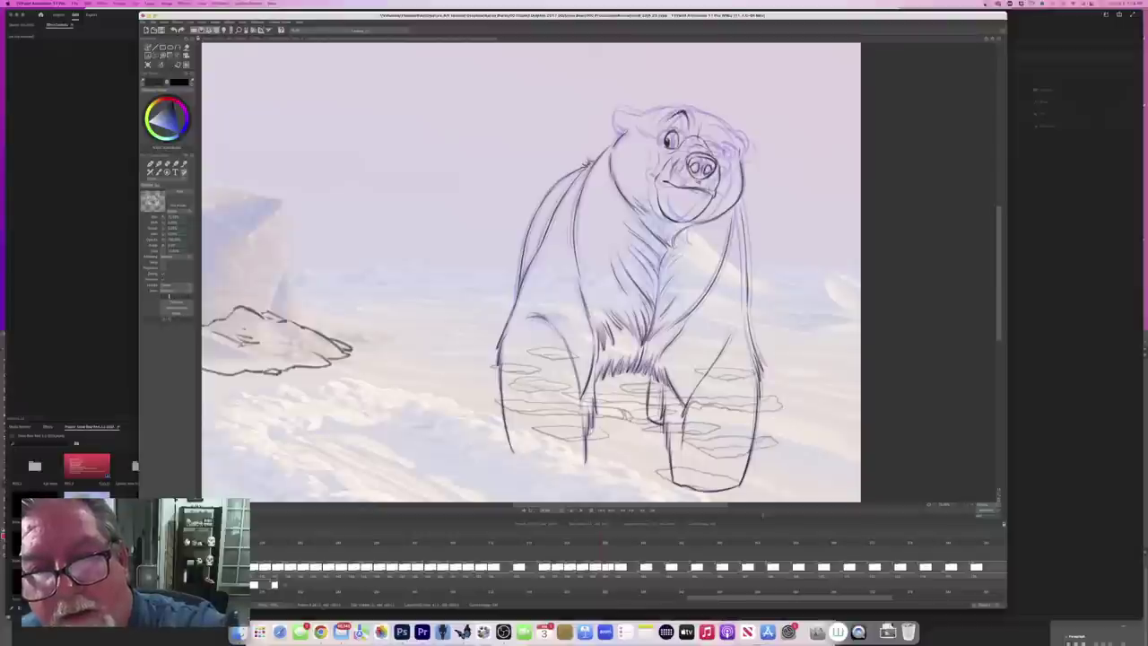
key(Left)
key(Right)
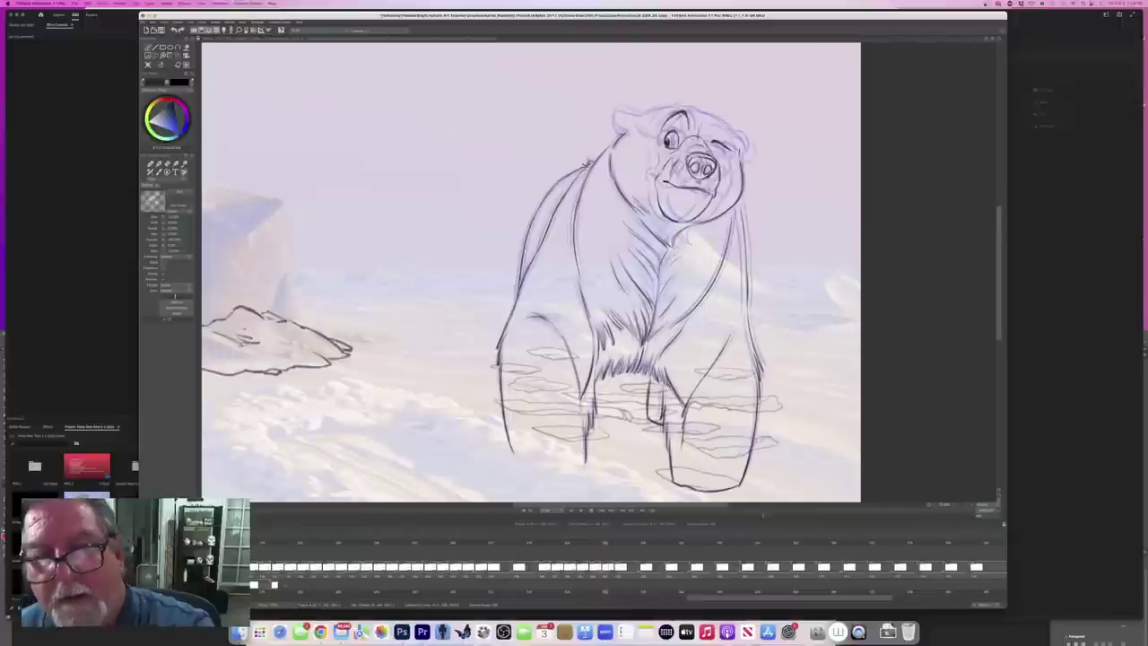
Step: Flip through the neighbouring drawings to examine the head turn around the eyes and brows
key(Right)
key(Right)
key(Left)
key(Right)
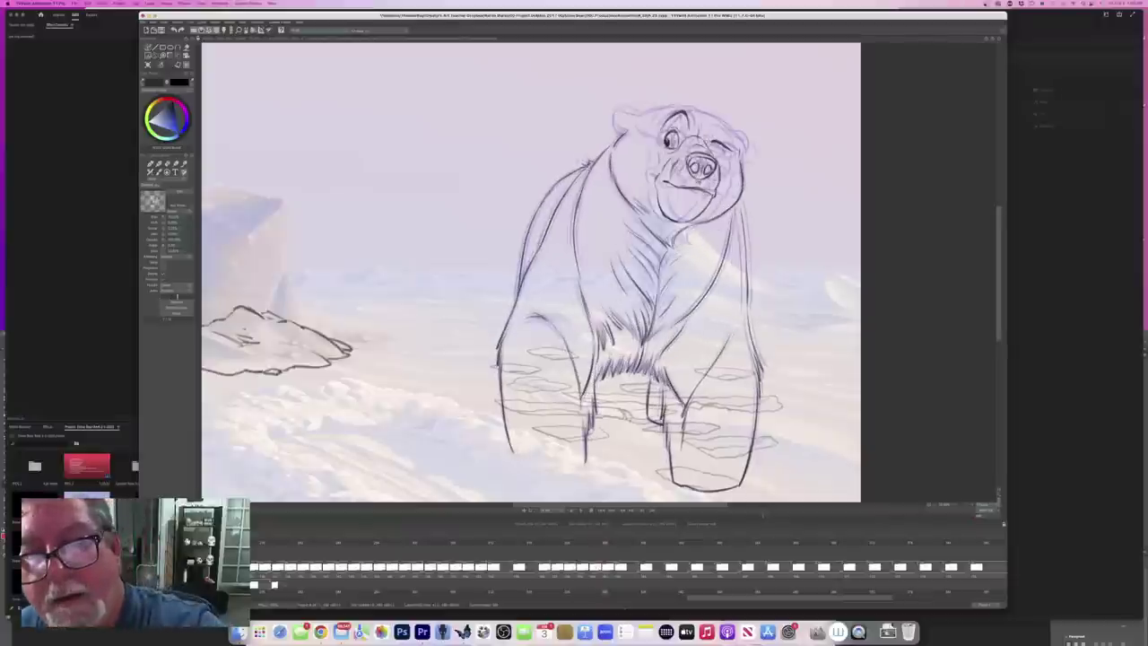
key(Right)
key(Right)
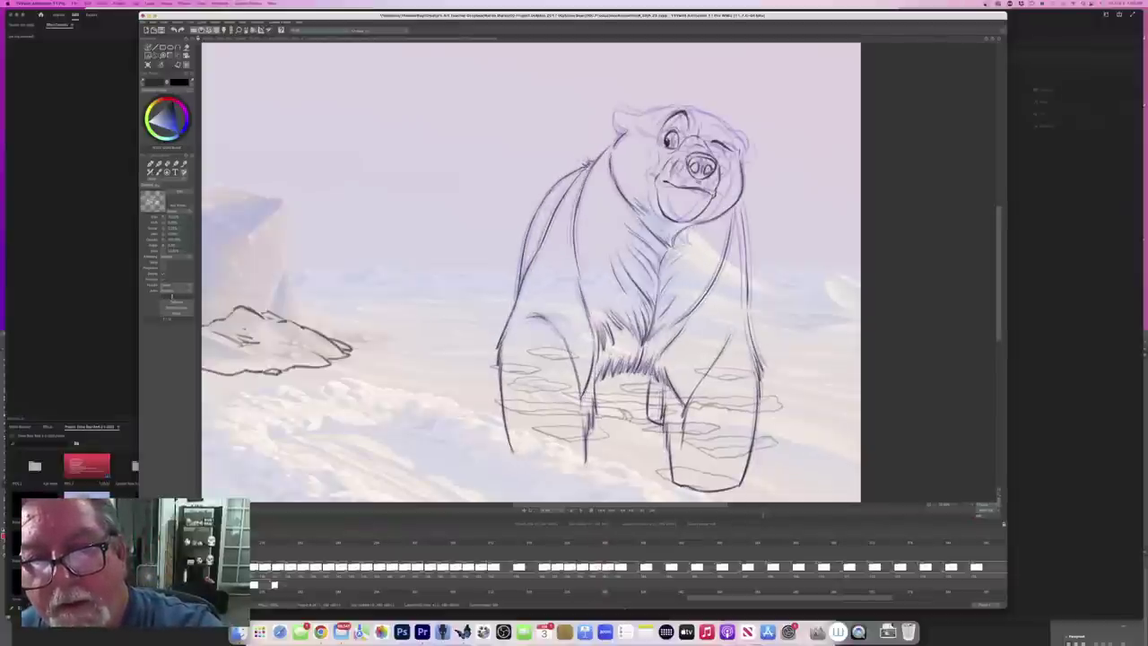
key(Right)
key(Right)
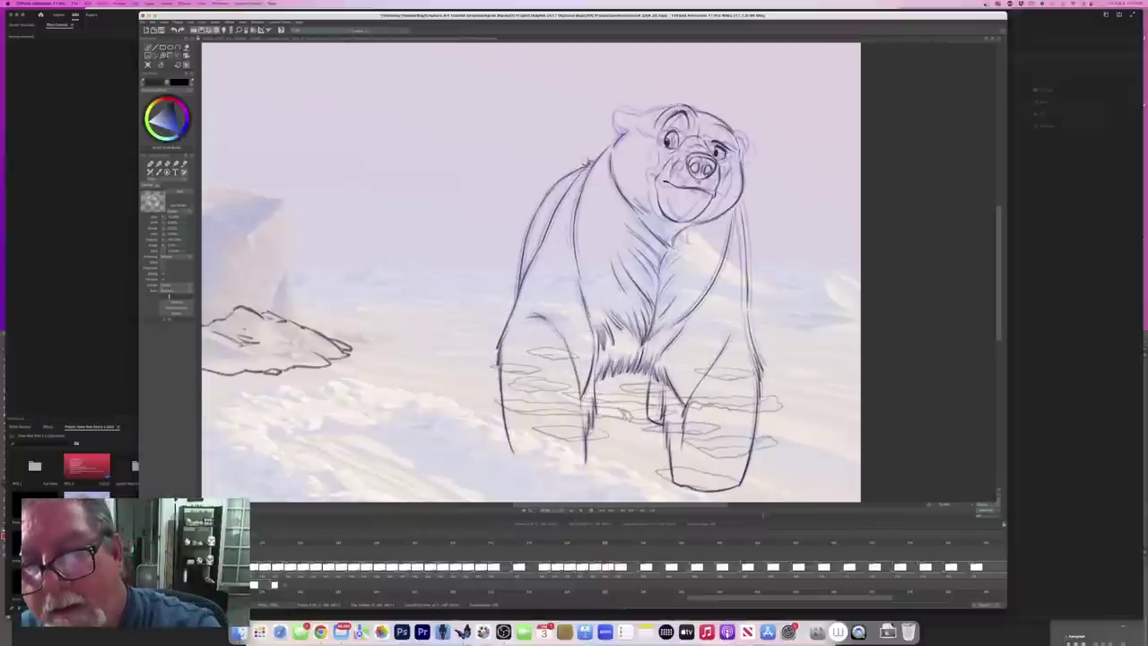
Step: Draw the bear's right-hand ear and flip against the previous drawing to check the head turn
mouse_move(742, 135)
mouse_down()
mouse_move(752, 149)
mouse_move(739, 169)
mouse_up()
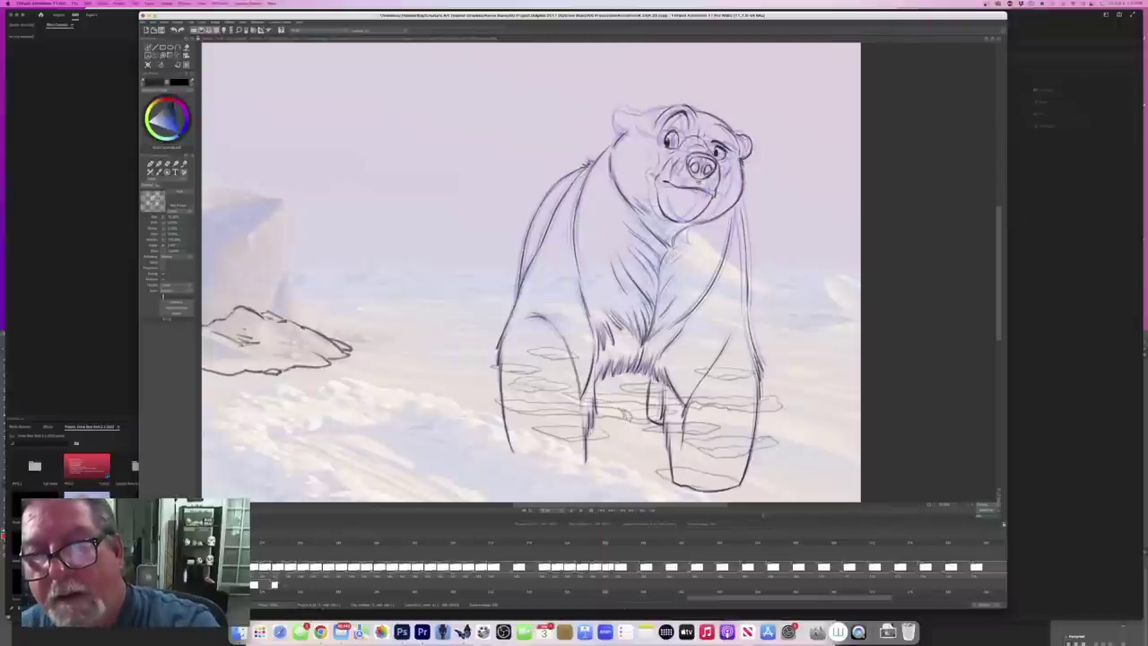
key(Left)
key(Right)
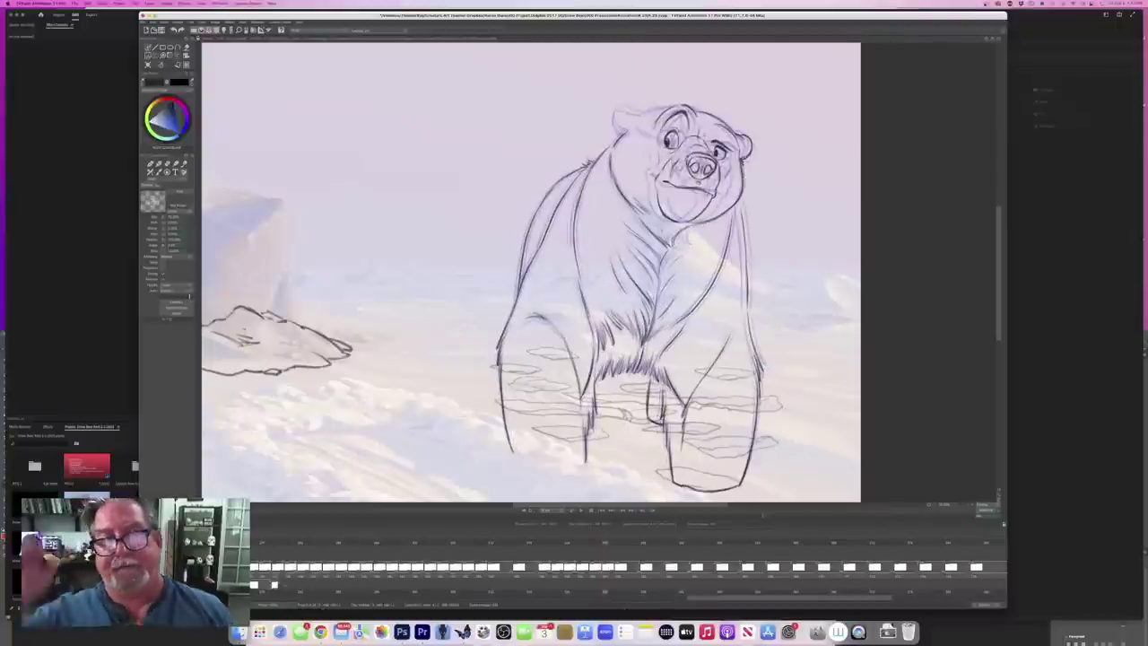
key(Left)
key(Right)
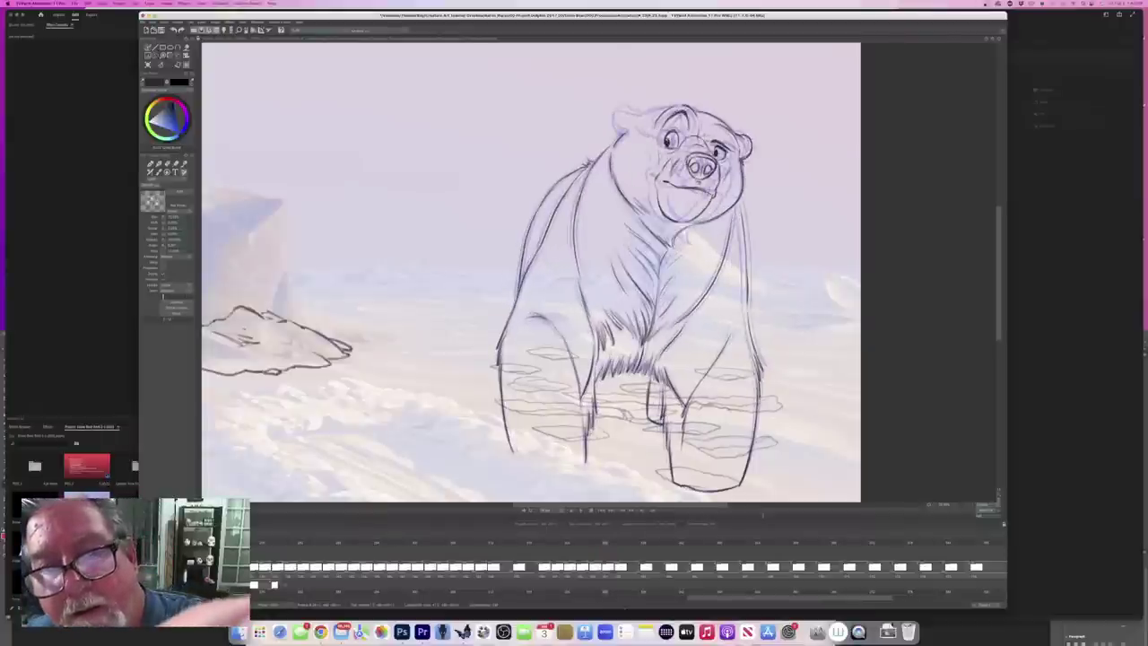
key(Left)
key(Right)
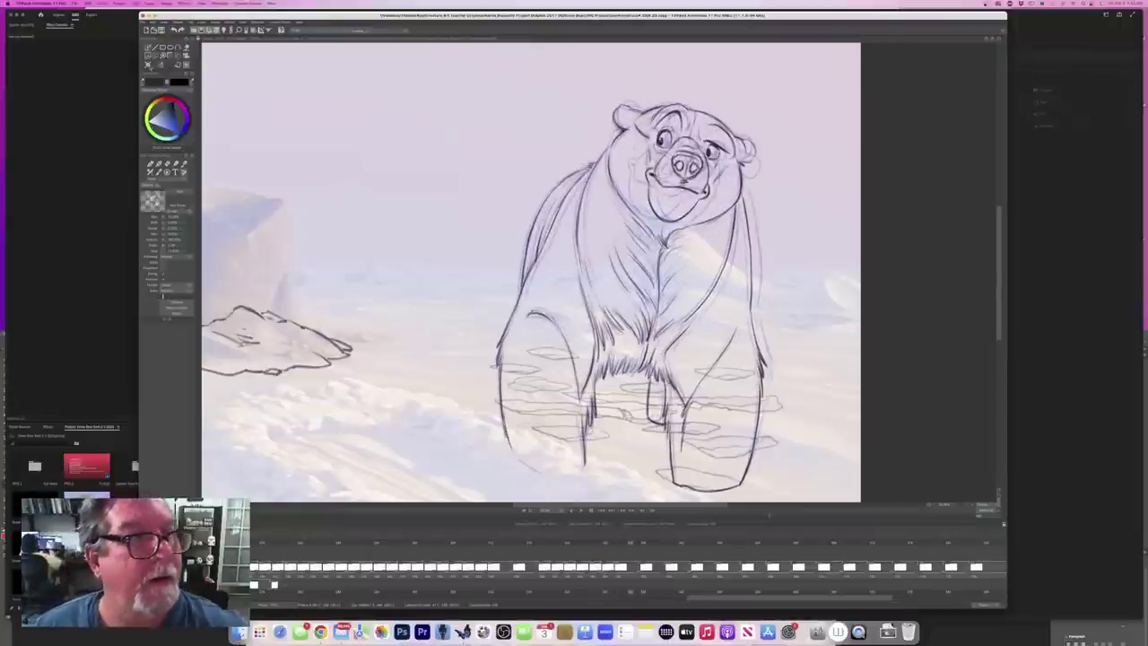
Step: Clear the bear drawing at the next in-between position, leaving only the light-table images of its neighbours
key(BackSpace)
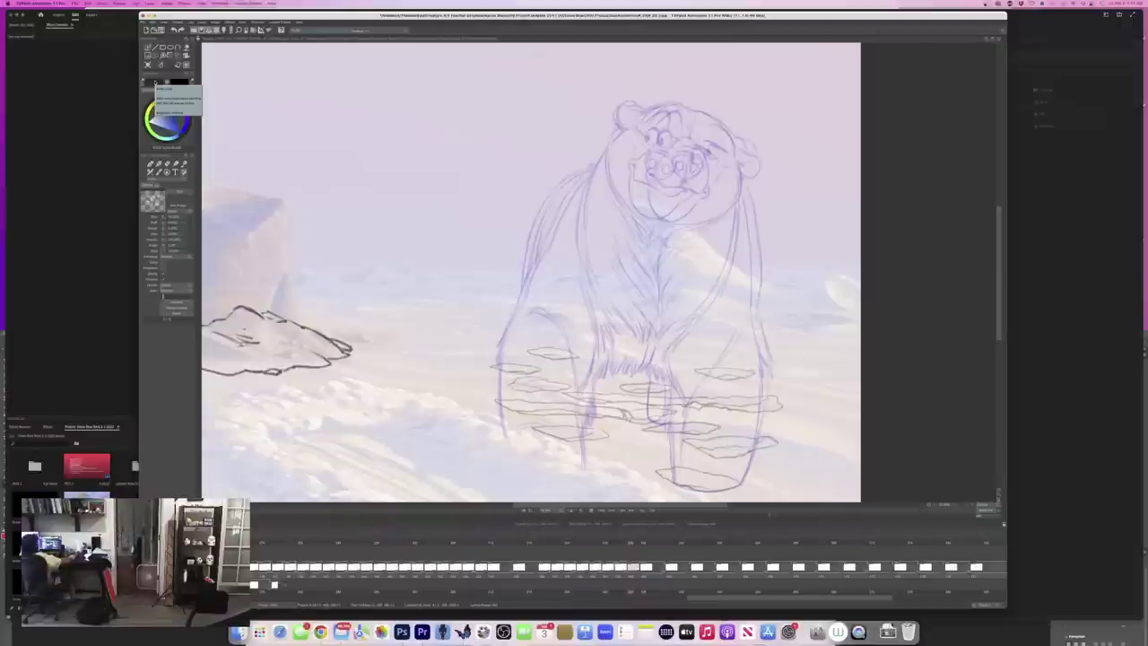
Step: Compare the neighbouring drawings and draw the bear's right-hand outer contour from the neck down to the front paw
key(Right)
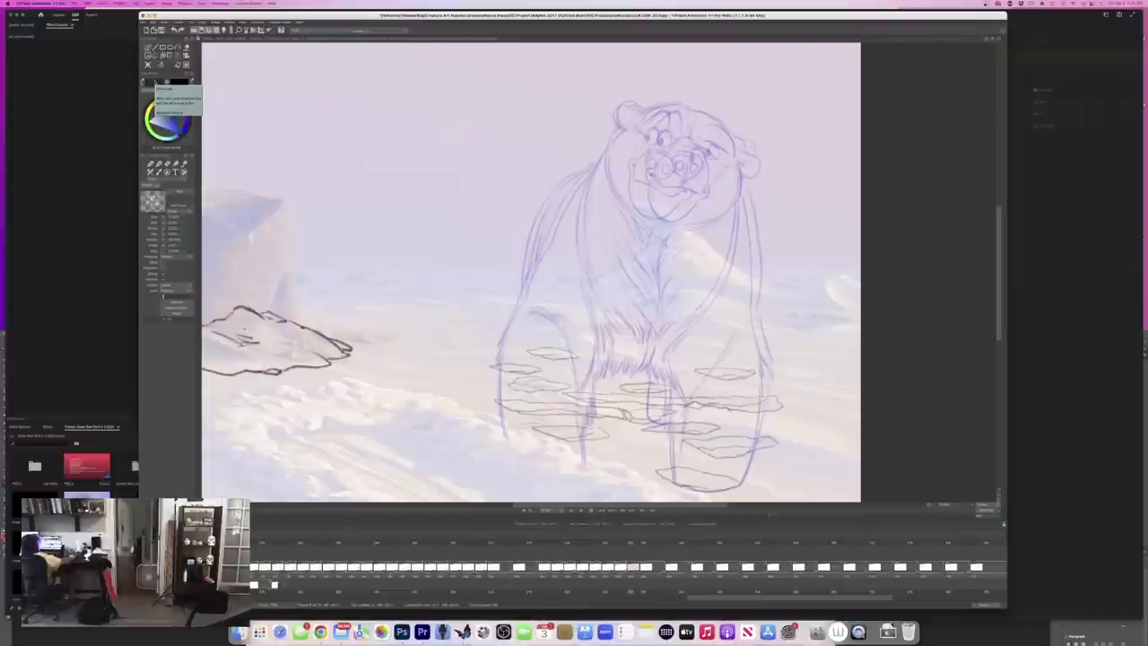
key(Right)
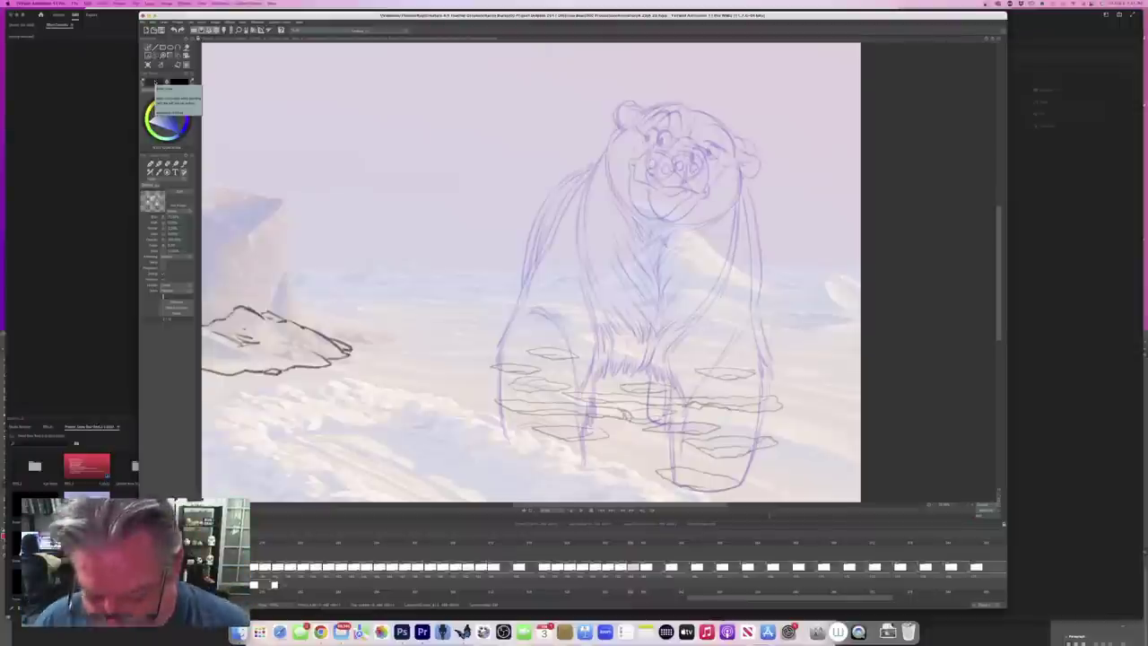
key(Left)
key(Right)
key(Left)
key(Left)
drag(747, 194, 754, 309)
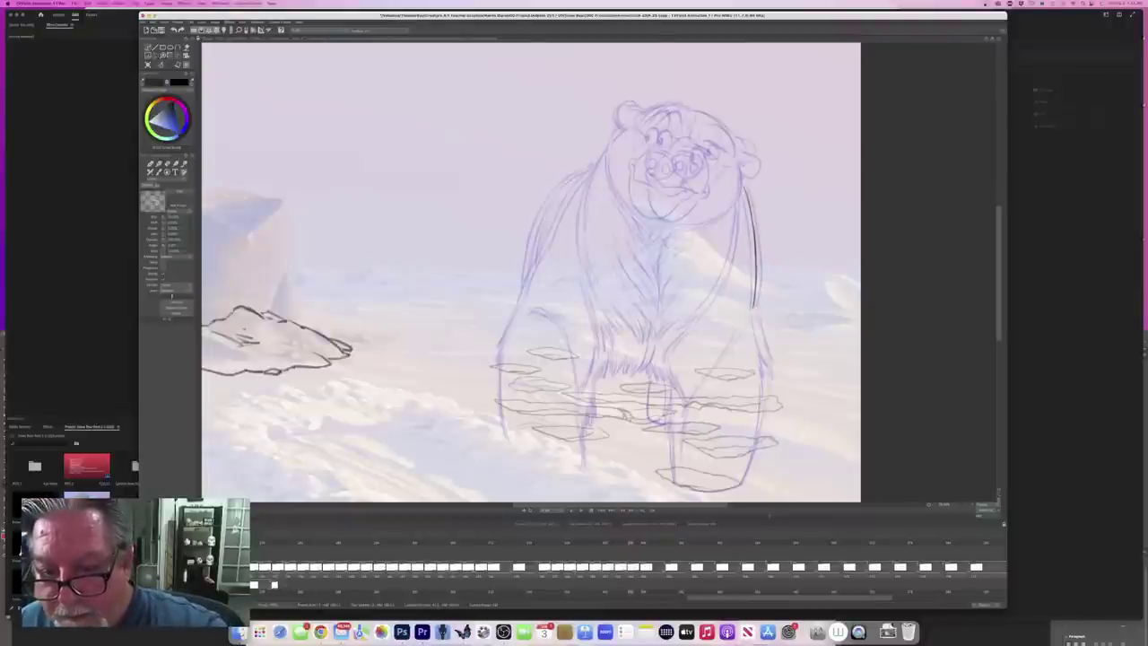
mouse_move(756, 309)
mouse_down()
mouse_move(770, 365)
mouse_move(748, 476)
mouse_up()
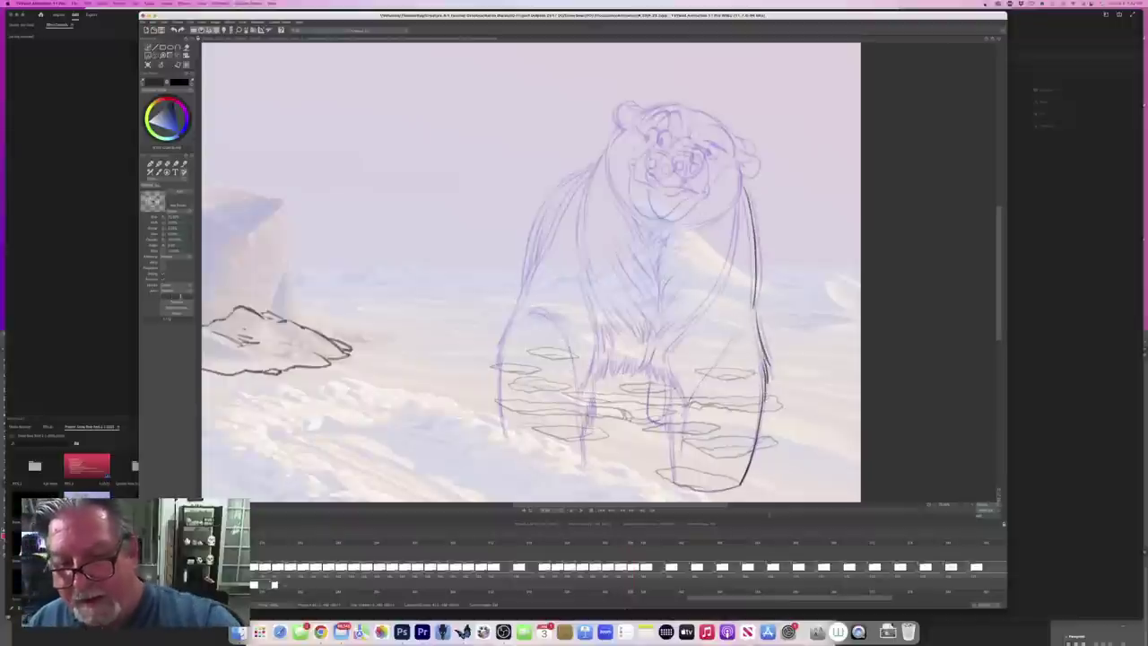
Step: Draw the right-hand front leg's inner contours and the base of its paw, flipping against the previous drawing to check
mouse_move(739, 330)
mouse_down()
mouse_move(694, 379)
mouse_move(681, 452)
mouse_up()
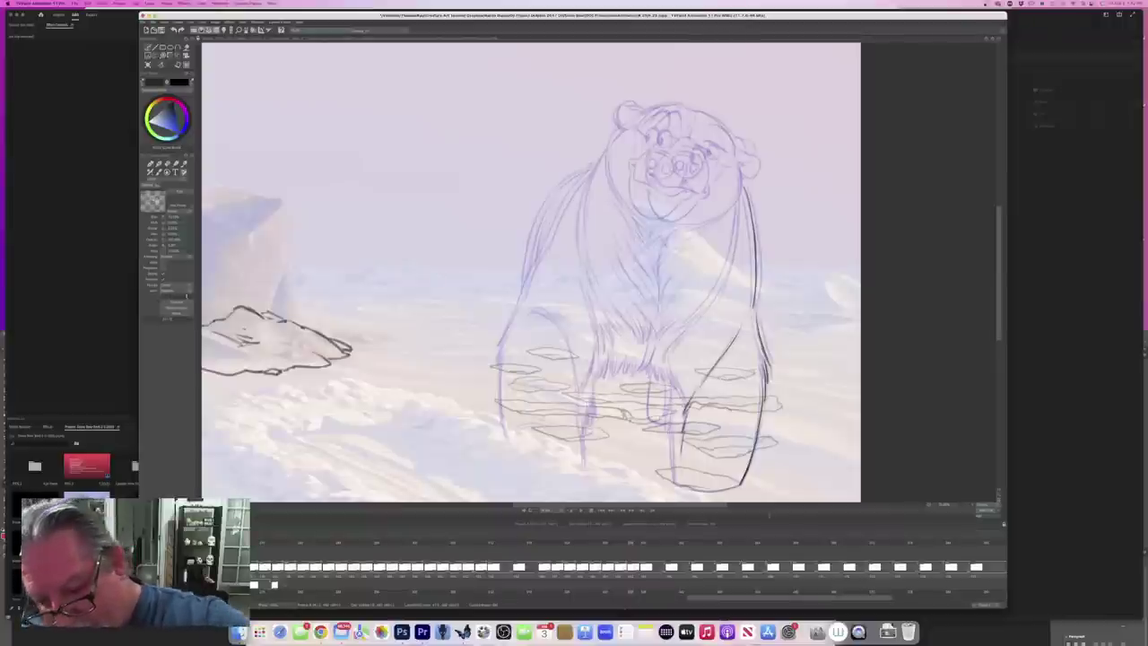
drag(730, 489, 683, 485)
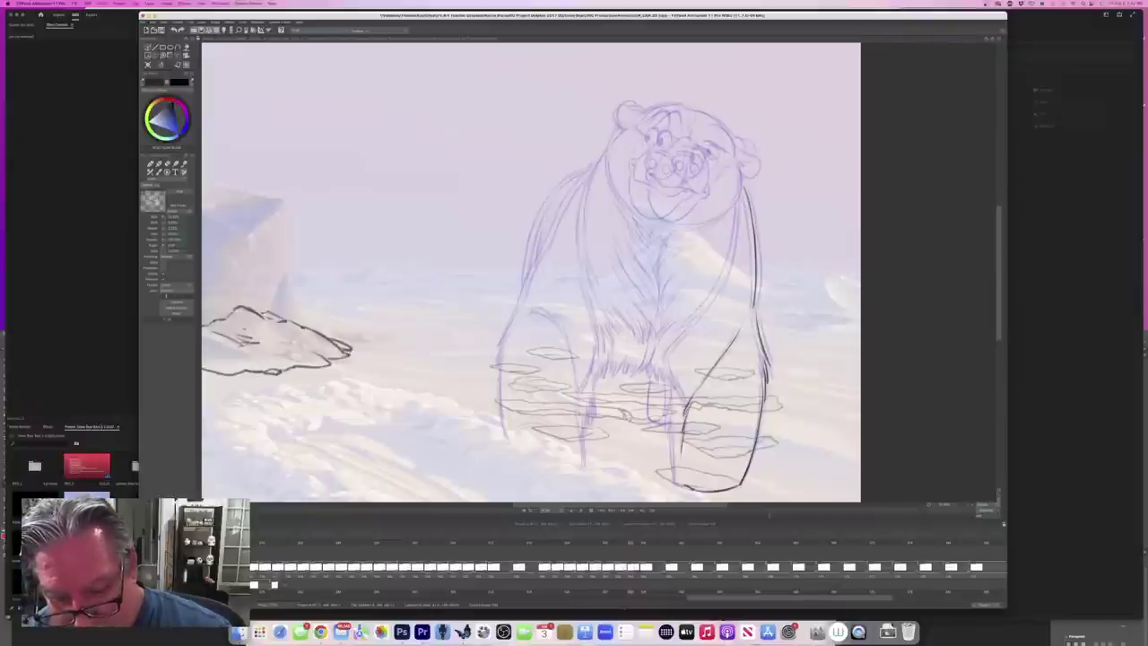
drag(665, 386, 676, 485)
key(Left)
key(Right)
drag(667, 366, 689, 408)
key(Left)
key(Right)
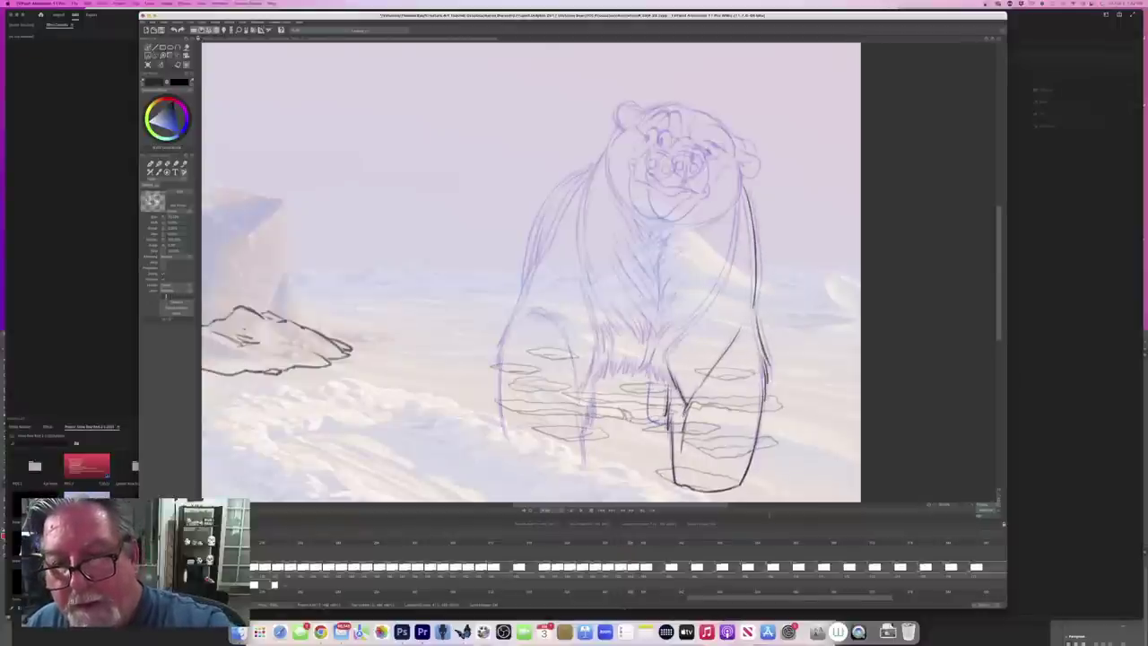
Step: Draw the shoulder line from the right-hand side of the neck down to the front leg and check its spacing by flipping
mouse_move(738, 216)
mouse_down()
mouse_move(723, 276)
mouse_move(669, 353)
mouse_up()
key(Left)
key(Right)
key(Left)
key(Right)
key(Left)
key(Right)
Step: Draw the chest's centre line, the fur tuft beside the right-hand front leg and the hind leg behind it
mouse_move(654, 244)
mouse_down()
mouse_move(659, 323)
mouse_move(640, 371)
mouse_up()
key(Left)
key(Right)
drag(652, 348, 646, 376)
mouse_move(655, 367)
mouse_down()
mouse_move(650, 378)
mouse_move(667, 384)
mouse_up()
mouse_move(666, 374)
mouse_down()
mouse_move(672, 387)
mouse_move(650, 400)
mouse_move(651, 418)
mouse_move(668, 424)
mouse_up()
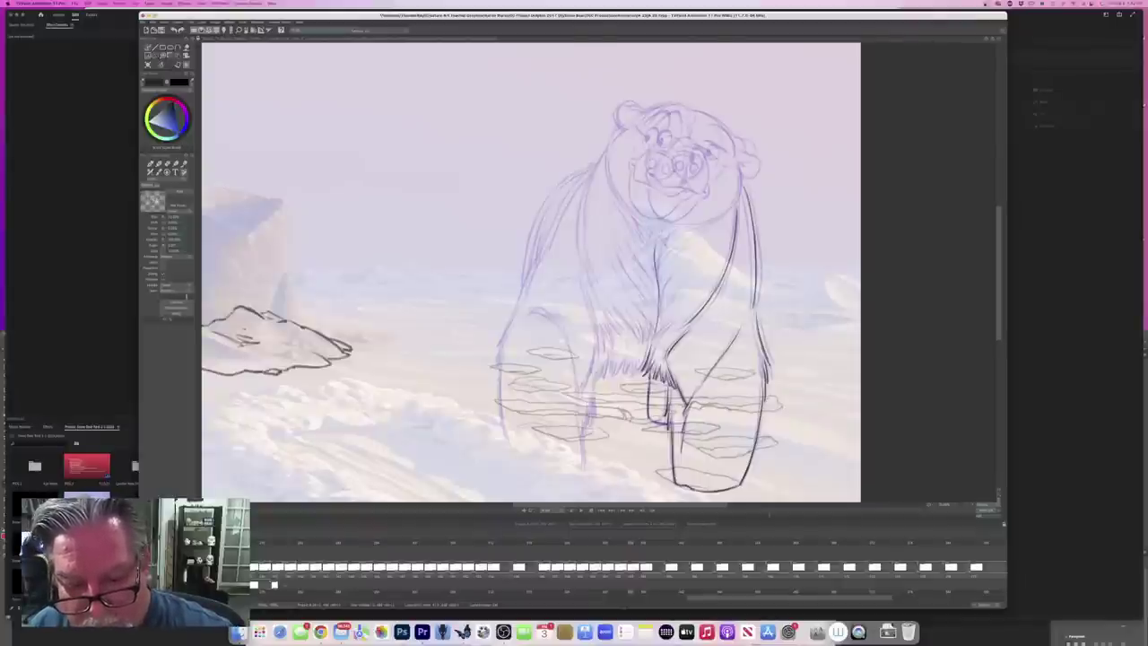
Step: Draw the left-hand chest contour from the neck down toward the belly and flip through the neighbouring drawings to check it
key(Left)
key(Right)
key(Right)
key(Left)
mouse_move(603, 152)
mouse_down()
mouse_move(582, 241)
mouse_move(594, 291)
mouse_move(583, 321)
mouse_move(587, 302)
mouse_up()
key(Right)
key(Left)
key(Right)
key(Left)
Step: Add the fur tuft at the lower end of the left-hand chest contour and the line running down to the front leg
mouse_move(588, 302)
mouse_down()
mouse_move(598, 351)
mouse_move(615, 346)
mouse_up()
drag(608, 325, 623, 337)
key(Right)
key(Left)
key(Right)
key(Left)
drag(593, 347, 590, 376)
drag(588, 341, 580, 398)
key(Right)
key(Right)
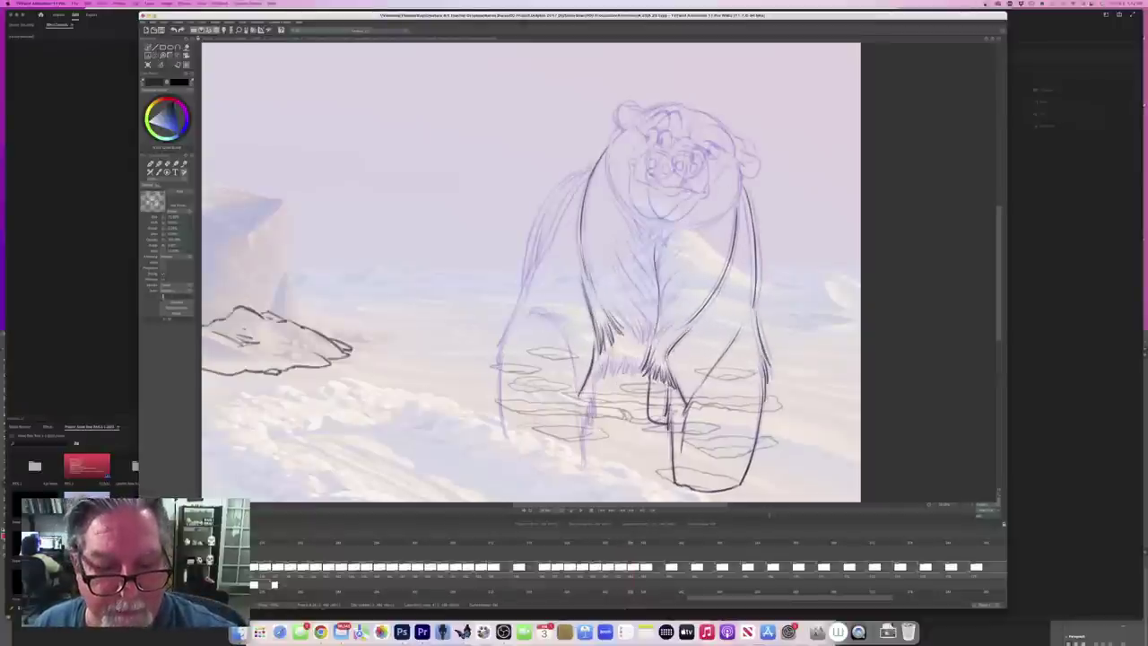
Step: Draw the left-hand front leg's curved upper line and furry inner edge, flipping repeatedly to check the spacing
key(Left)
mouse_move(526, 313)
mouse_down()
mouse_move(564, 333)
mouse_move(577, 393)
mouse_move(594, 412)
mouse_move(579, 468)
mouse_up()
key(Right)
key(Left)
key(Right)
key(Left)
key(Right)
key(Left)
key(Right)
key(Left)
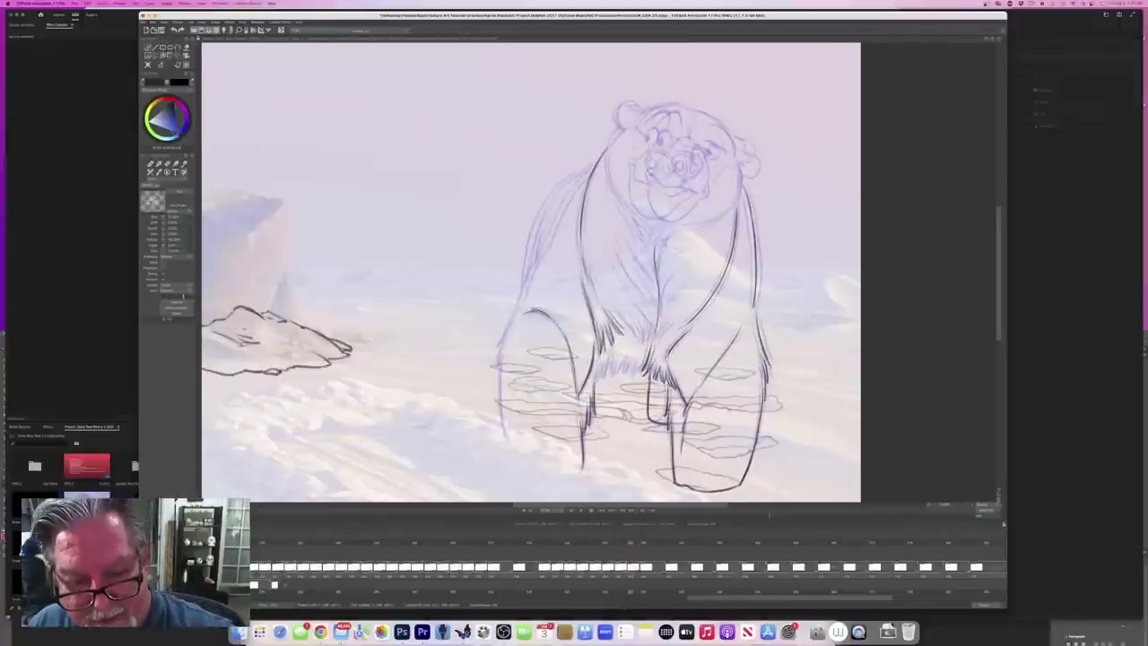
Step: Draw the fringe of belly fur between the front legs and flip both ways to compare it with the neighbouring drawings
mouse_move(606, 366)
mouse_down()
mouse_move(600, 377)
mouse_move(612, 373)
mouse_up()
drag(613, 360, 613, 379)
drag(628, 352, 626, 376)
drag(634, 362, 633, 374)
drag(641, 368, 627, 376)
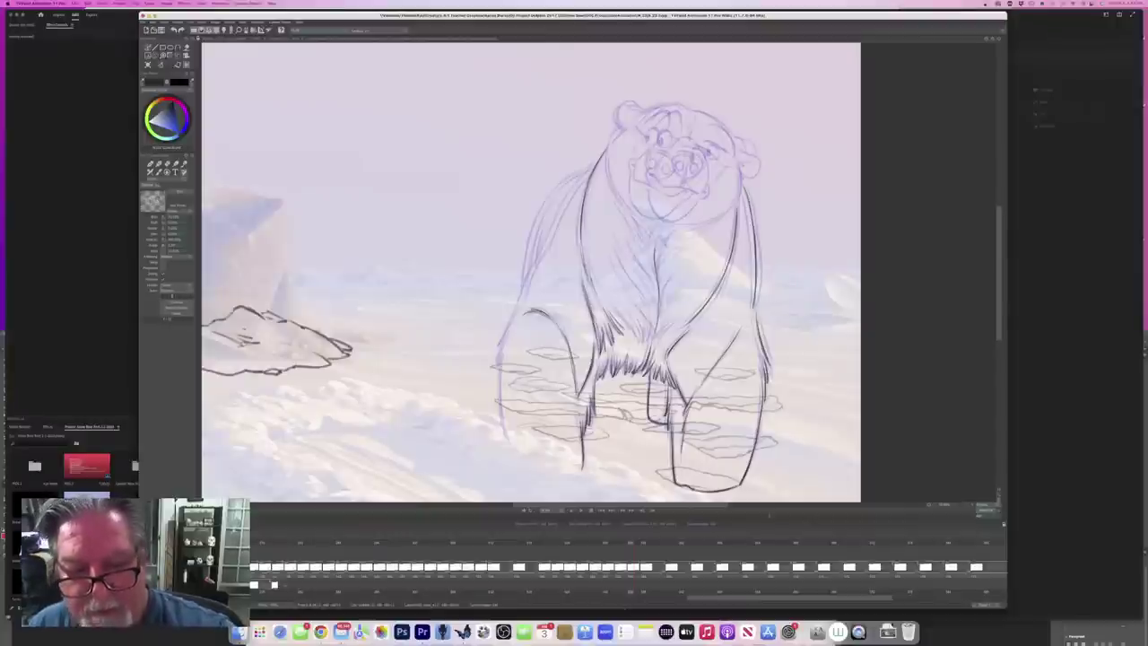
key(Left)
key(Right)
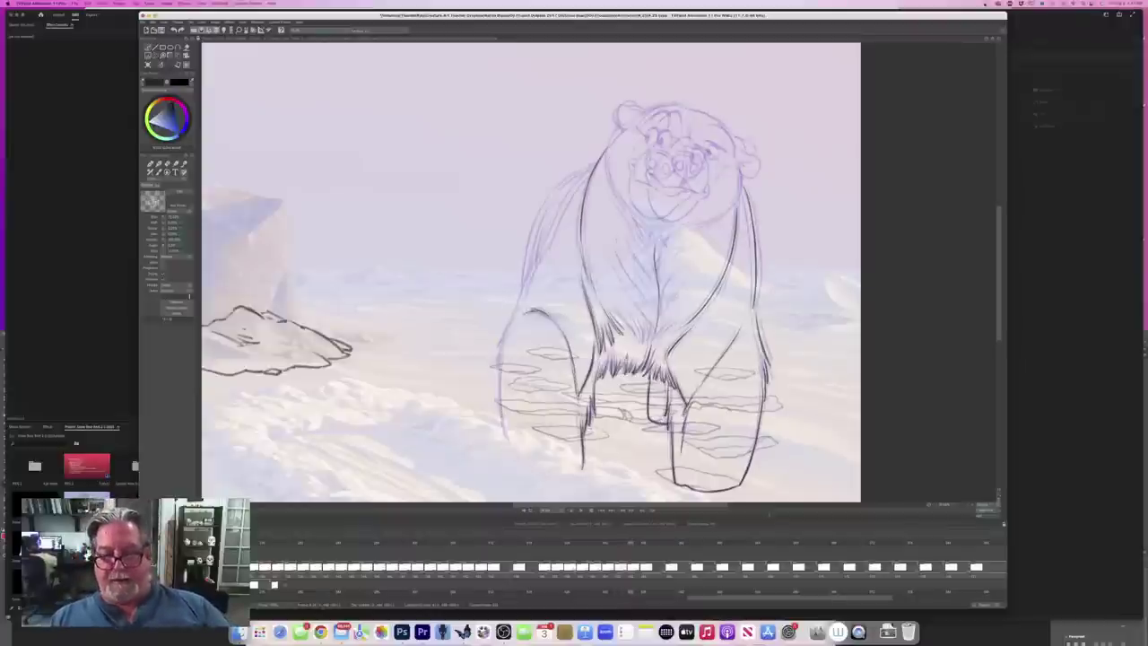
key(Right)
key(Left)
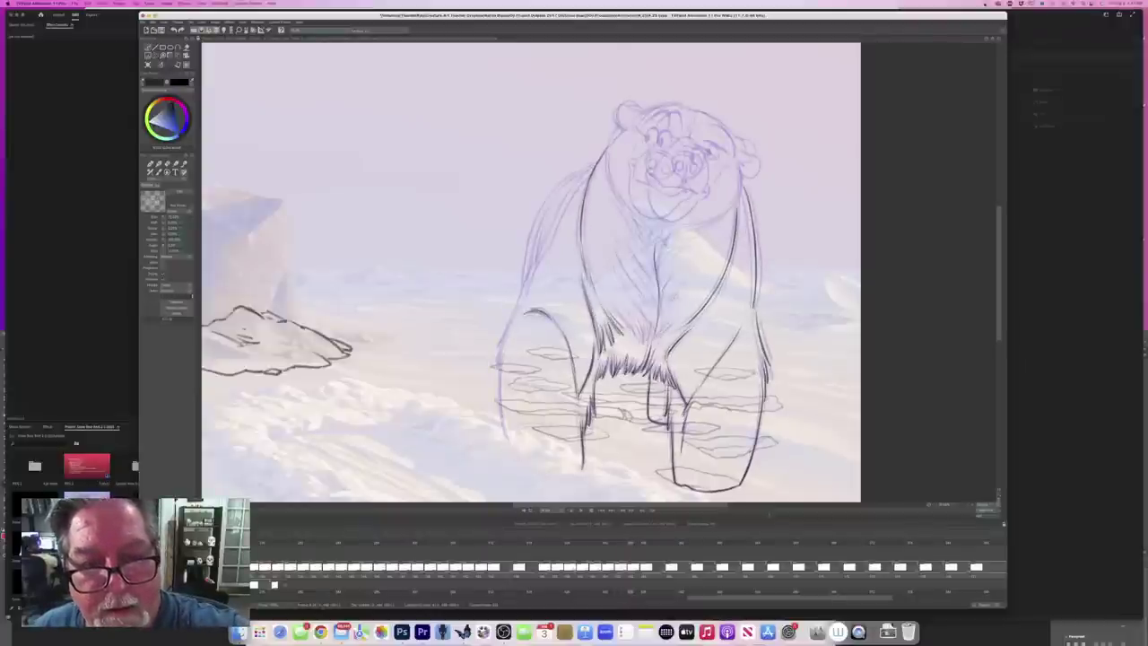
Step: Draw the left-hand outer contour from the shoulder down to the front paw and check it by flipping
mouse_move(582, 177)
mouse_down()
mouse_move(504, 330)
mouse_move(495, 369)
mouse_move(506, 444)
mouse_up()
key(Left)
key(Right)
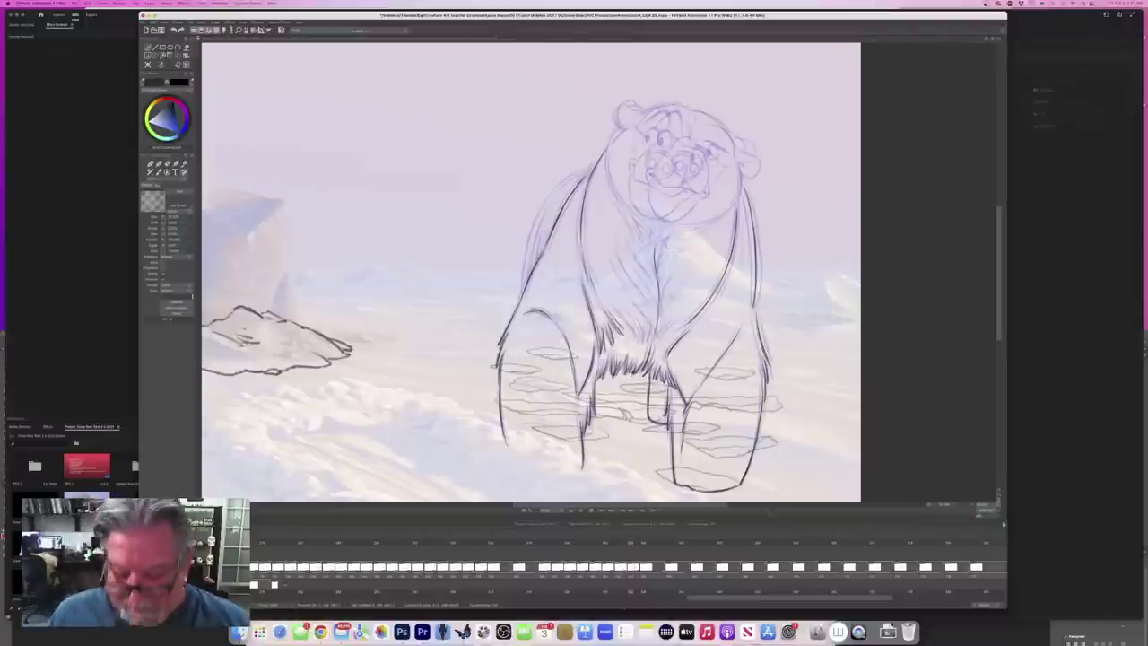
key(Left)
key(Right)
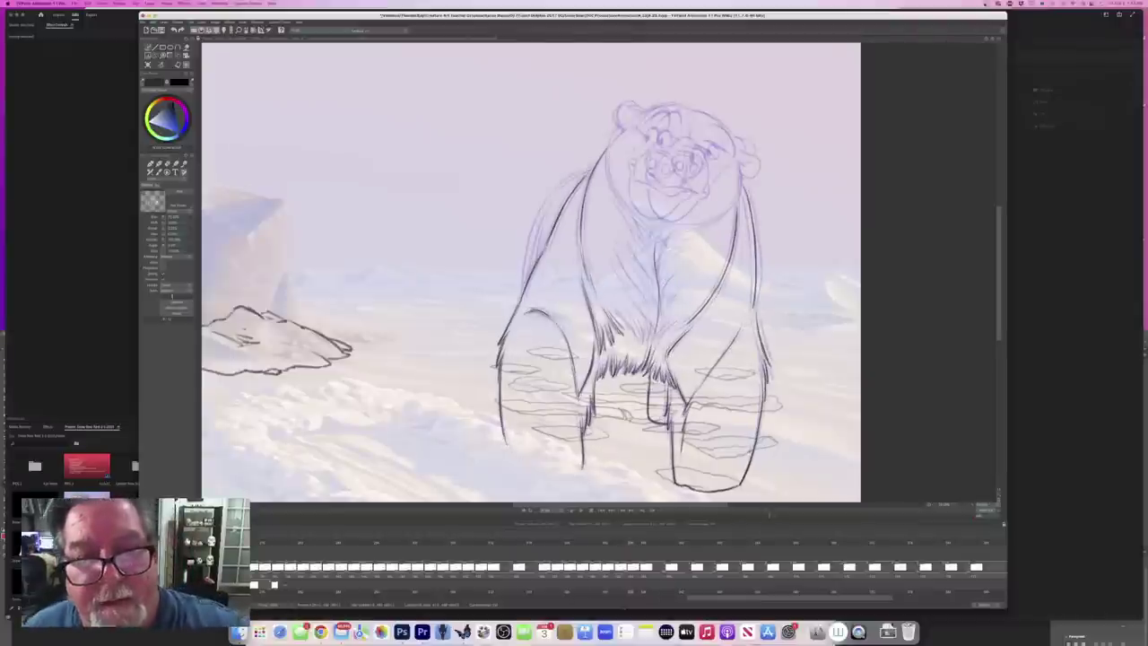
Step: Add a small fur tuft where the left-hand shoulder meets the neck, check it by flipping, and save the project
drag(590, 168, 596, 163)
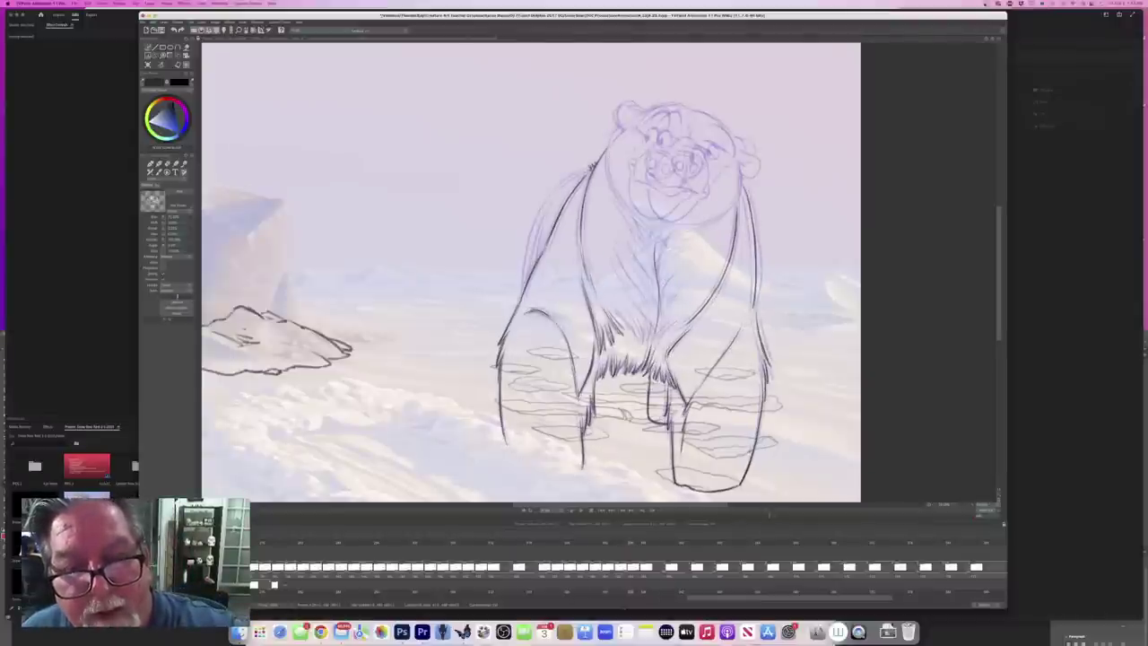
key(Left)
key(Right)
key(Left)
key(Right)
key(Left)
key(Right)
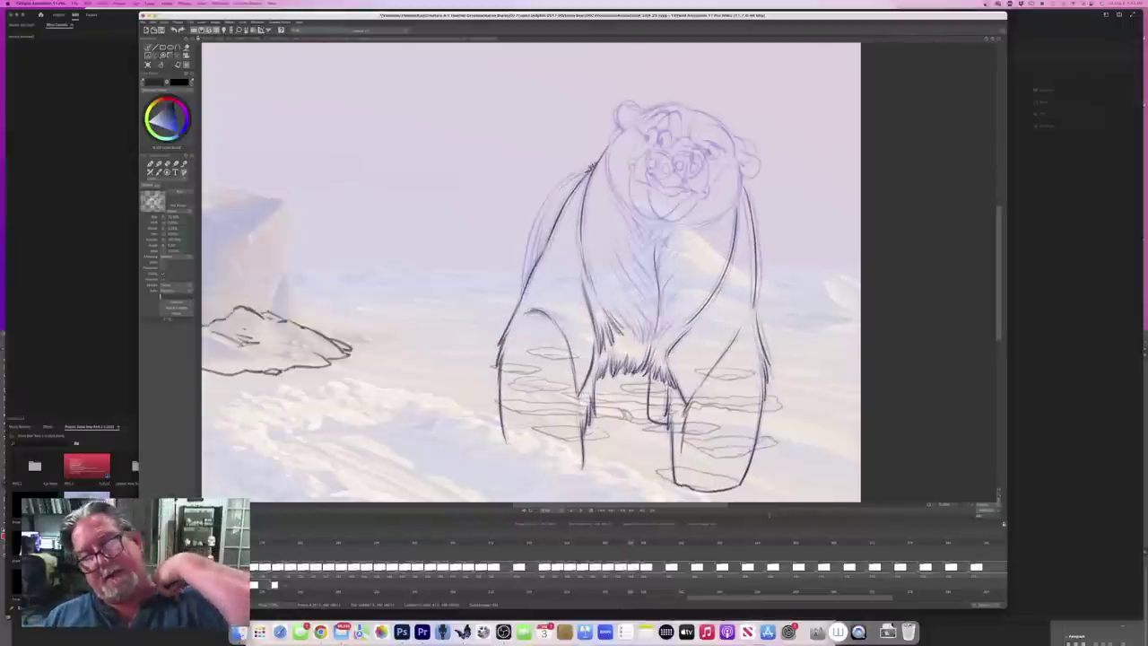
key(super+s)
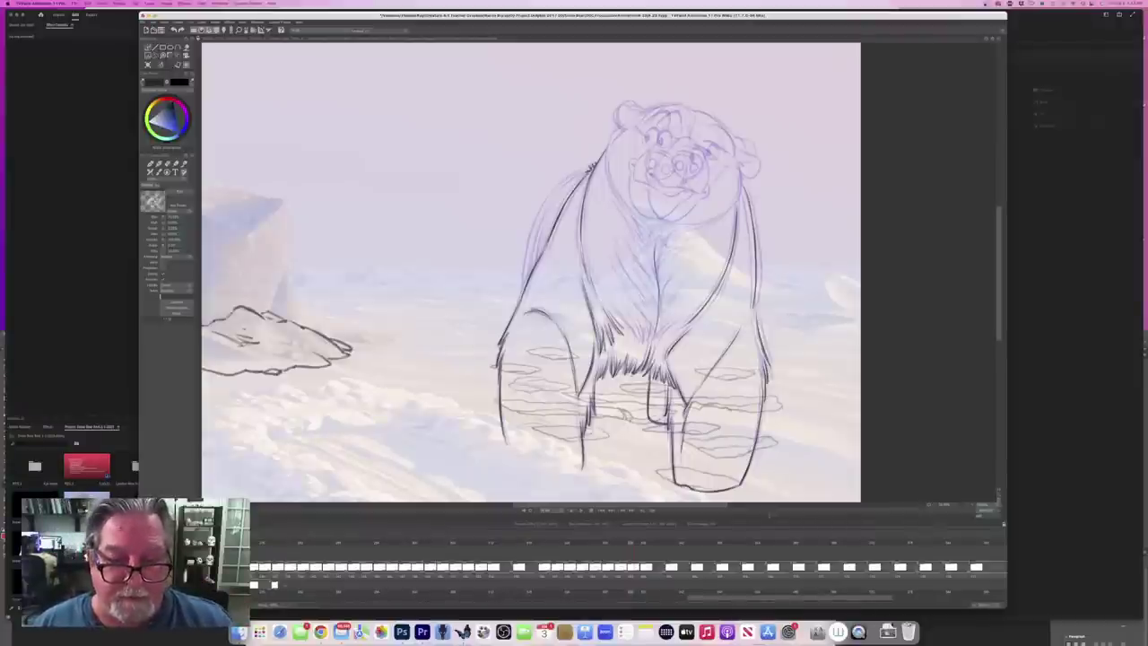
Step: Draw the bear's back contour behind the left-hand shoulder and flip to check its position
key(Right)
key(Left)
key(Right)
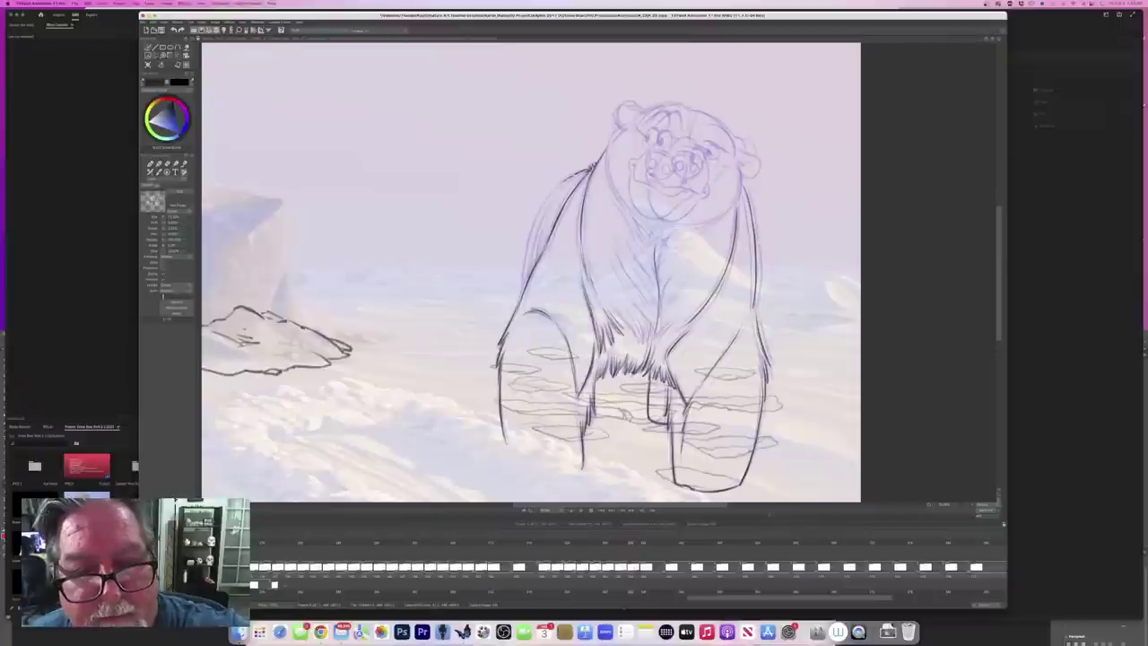
drag(545, 209, 525, 289)
key(Left)
key(Right)
key(Left)
key(Right)
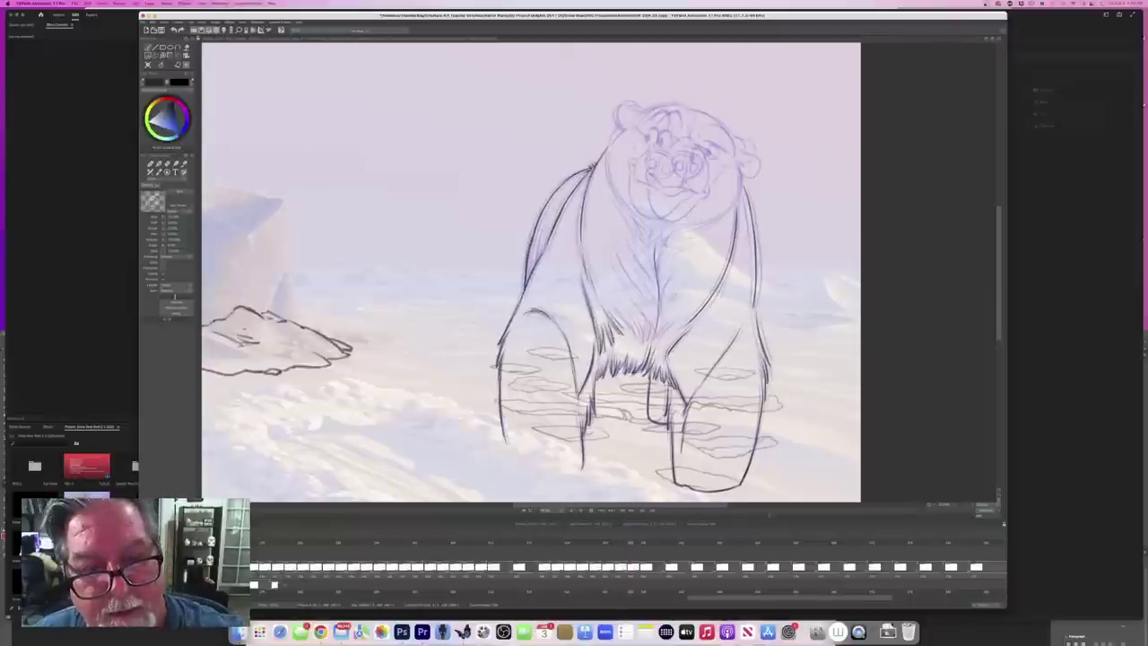
Step: Add the inner line between the back and left-hand shoulder and a short neck line under the chin, flipping to check
key(Right)
key(Left)
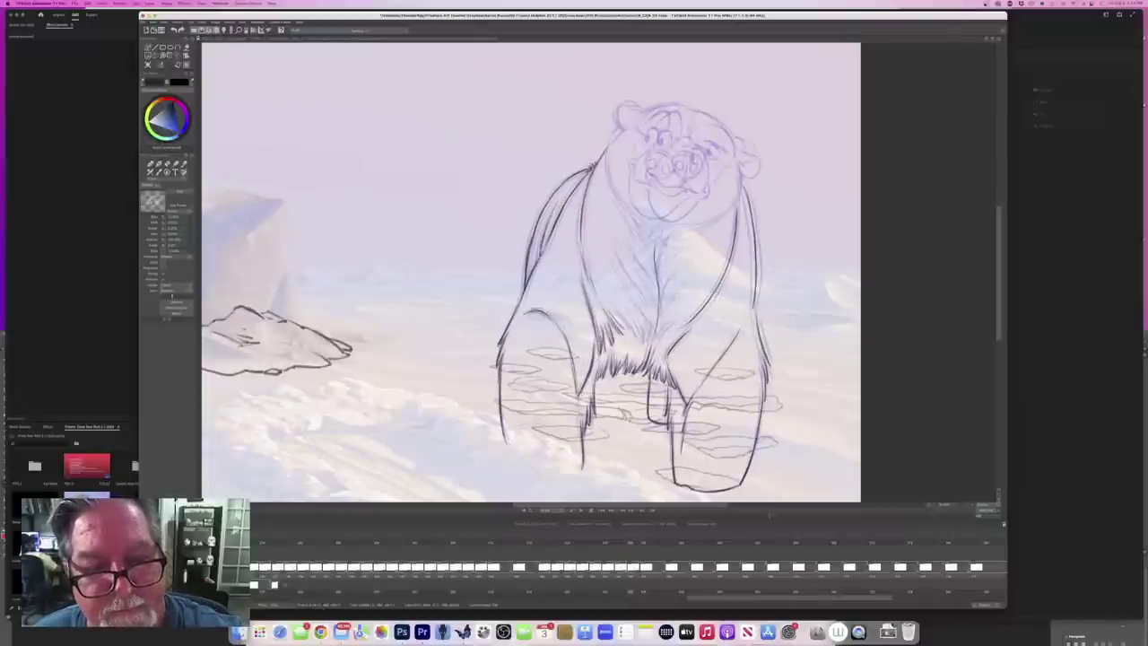
key(Right)
key(Left)
key(Right)
key(Left)
key(Right)
key(Left)
key(Right)
key(Left)
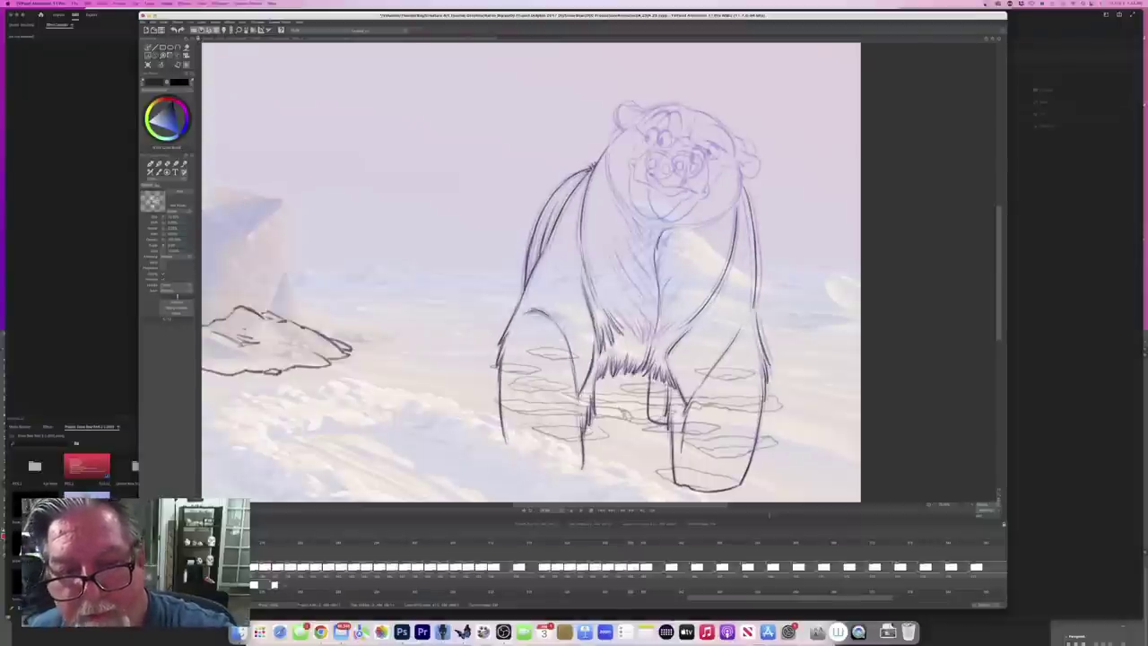
Step: Draw the head's left-hand side and the right-hand jaw line, with the fur strokes where they meet at the upper chest
key(Right)
key(Left)
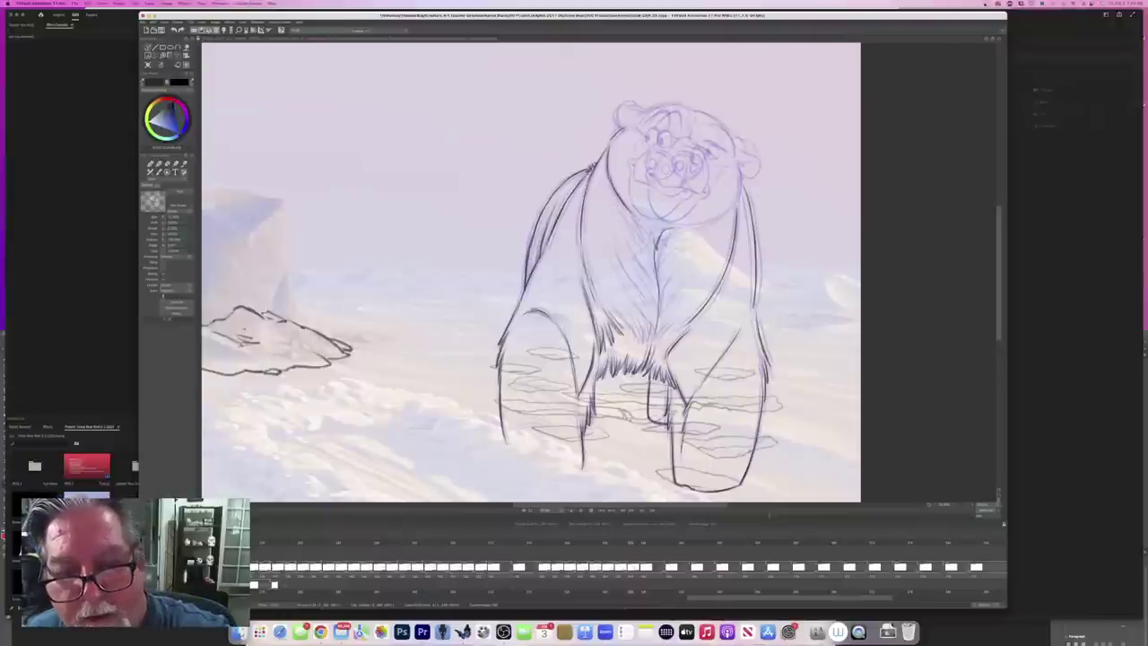
key(Left)
key(Right)
drag(632, 218, 656, 249)
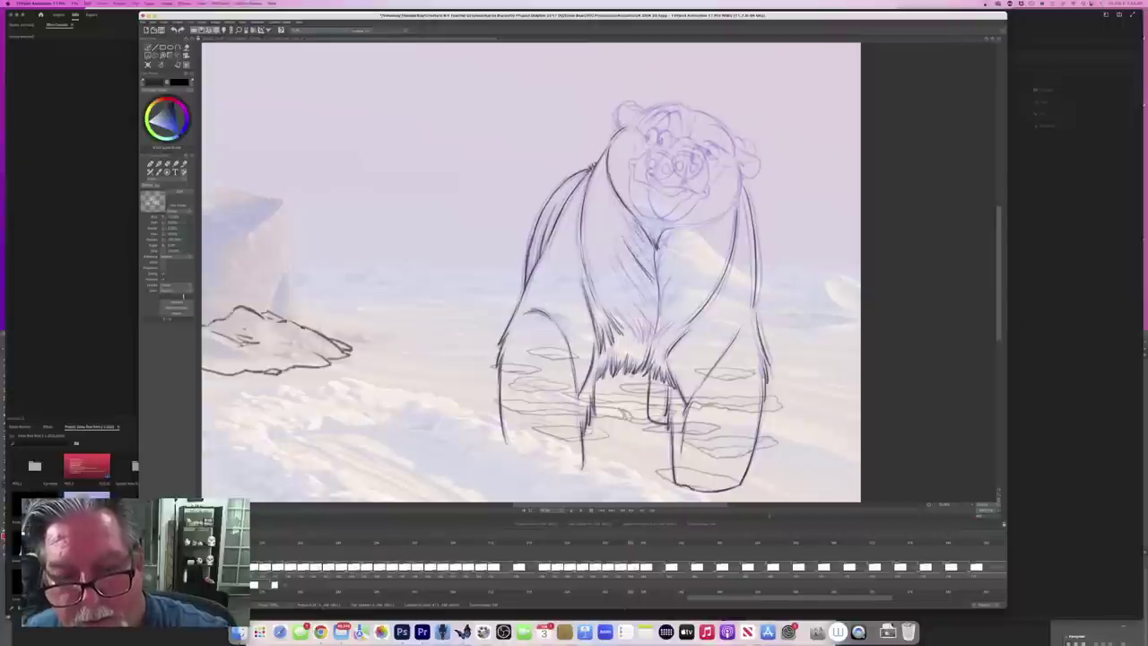
key(Right)
key(Left)
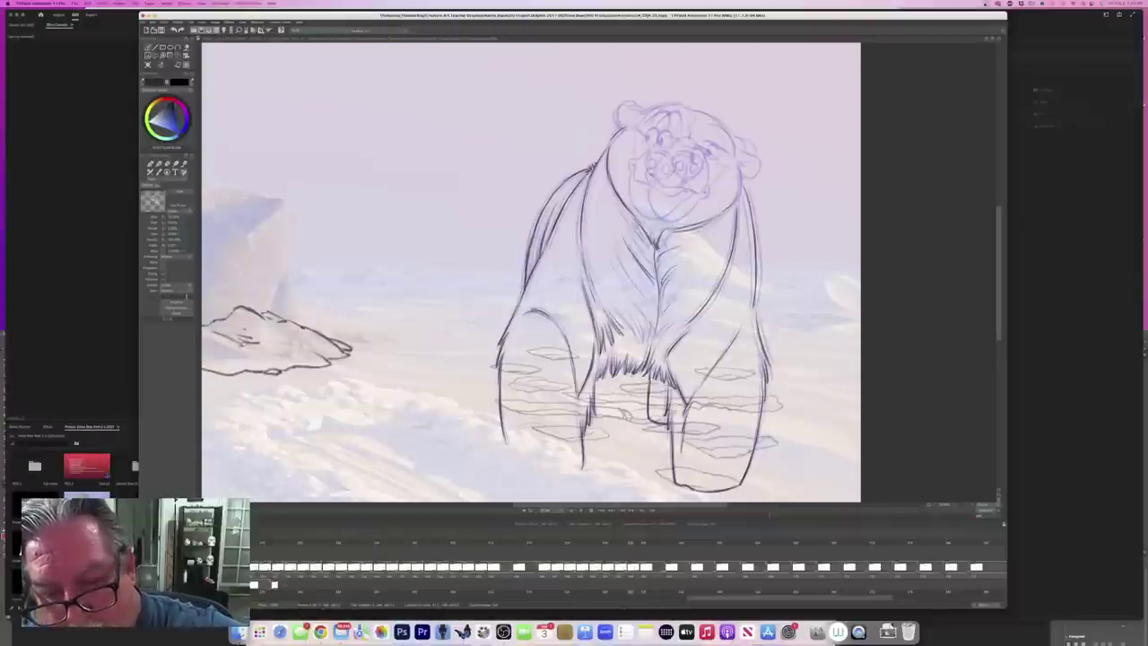
key(Left)
key(Right)
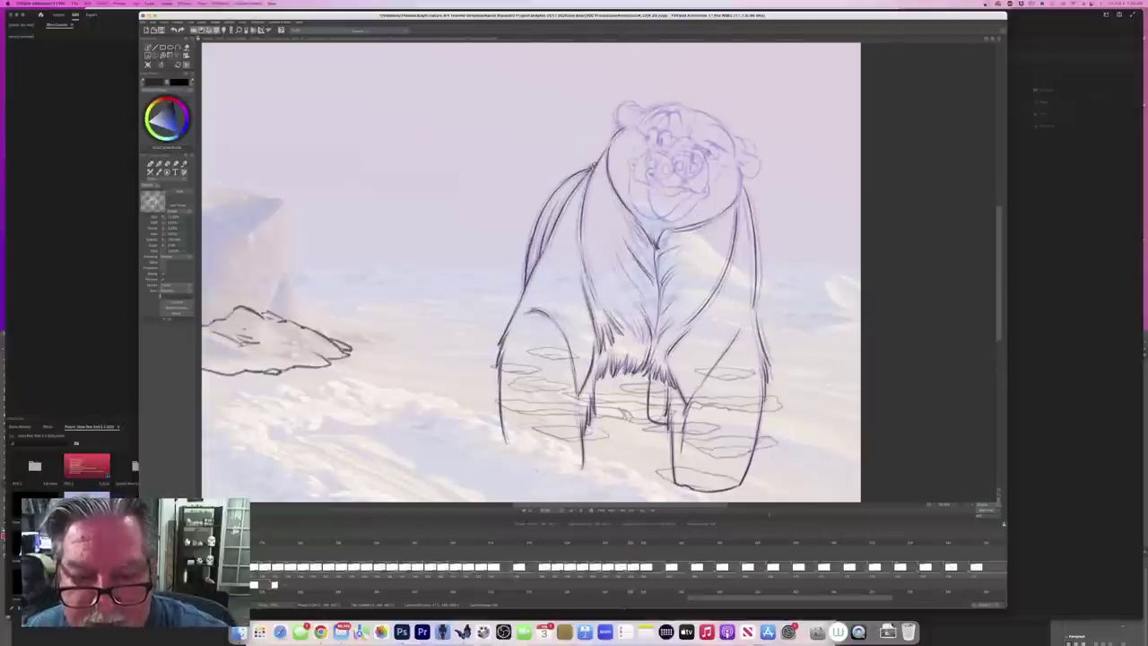
Step: Fill the left-hand half of the chest with fur strokes down to the belly and flip to compare them
mouse_move(623, 263)
mouse_down()
mouse_move(656, 312)
mouse_move(650, 294)
mouse_move(657, 302)
mouse_move(642, 343)
mouse_up()
drag(633, 318, 647, 343)
key(Left)
key(Right)
key(Right)
key(Left)
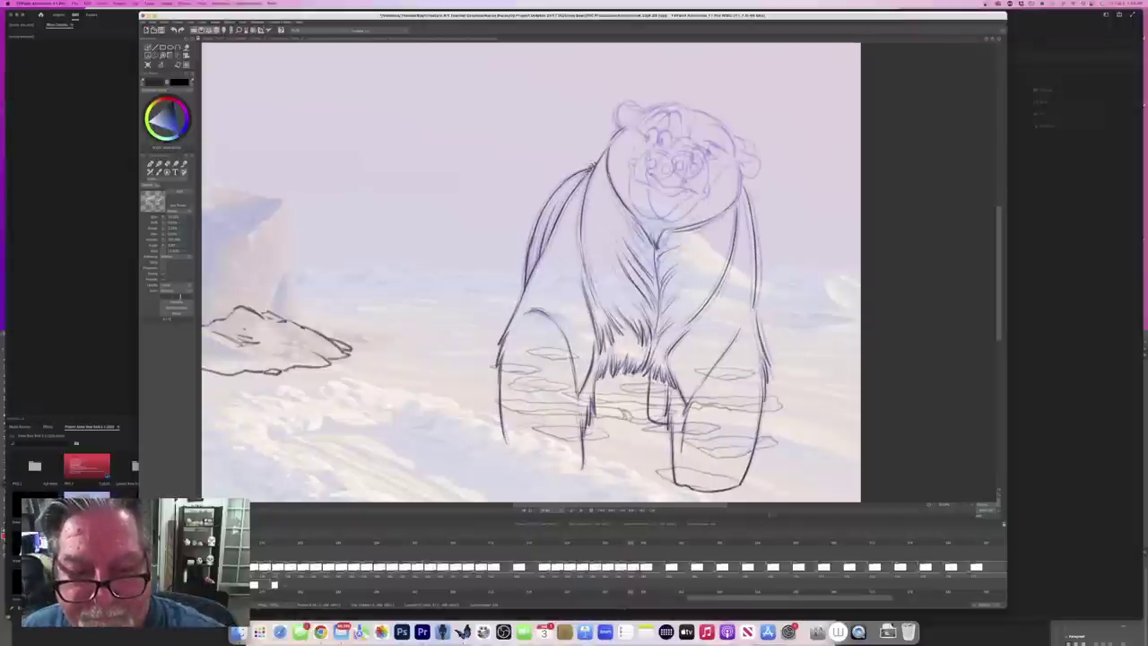
drag(640, 285, 627, 306)
key(Right)
key(Left)
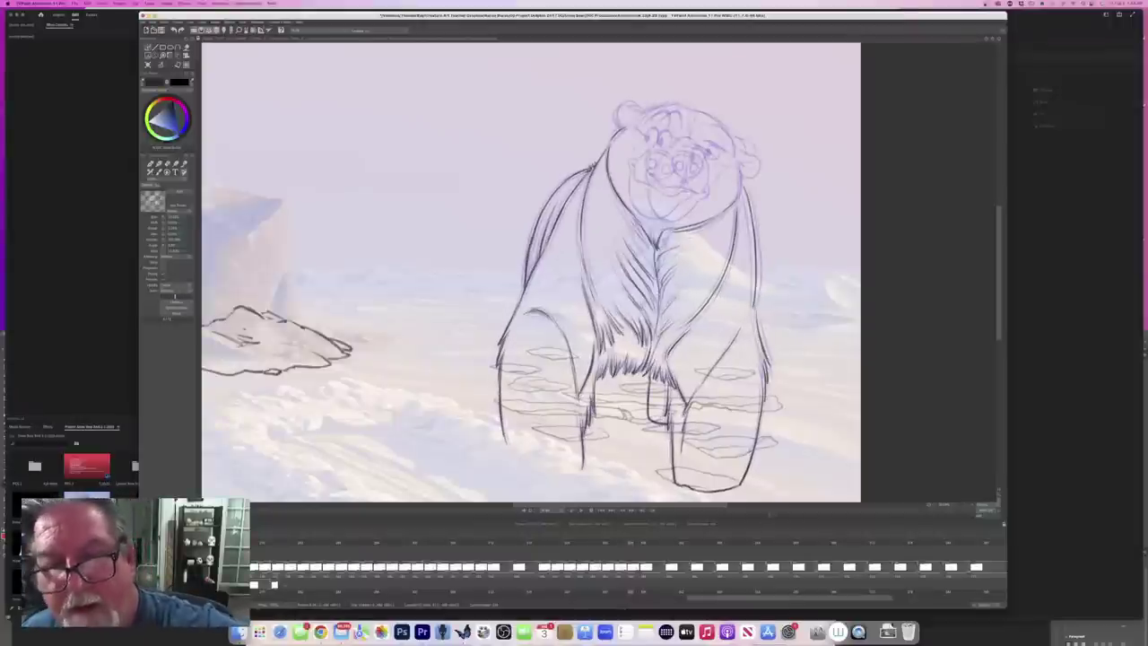
Step: Draw the top curve of the muzzle and the mouth with the lower jaw, checking against the previous drawing
key(Right)
key(Left)
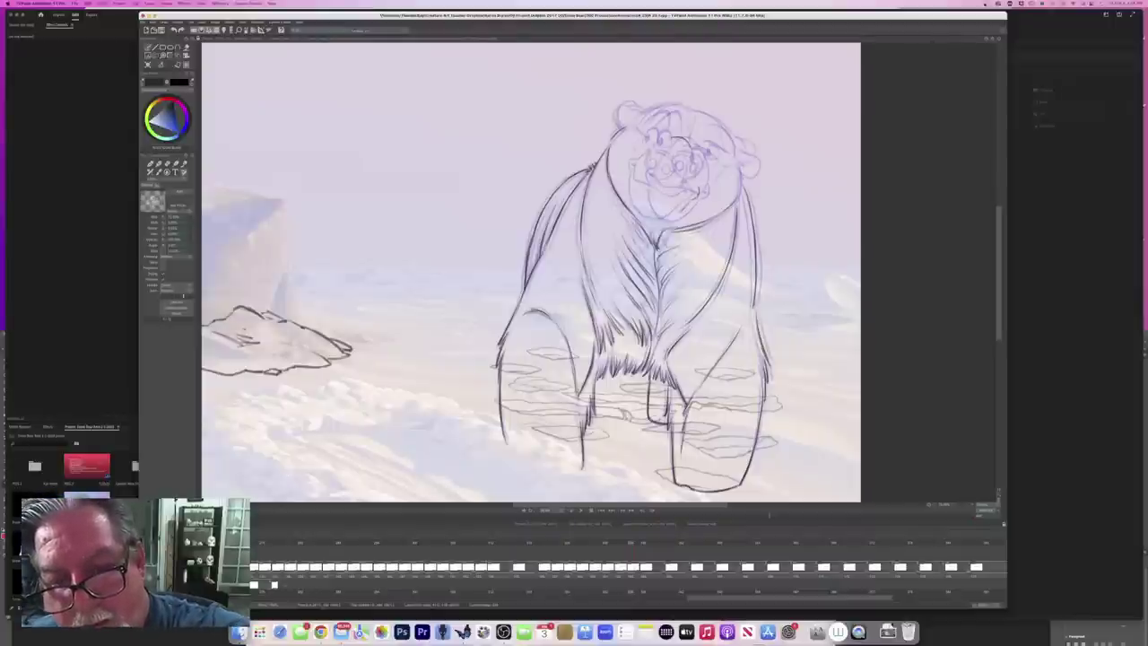
key(Left)
key(Right)
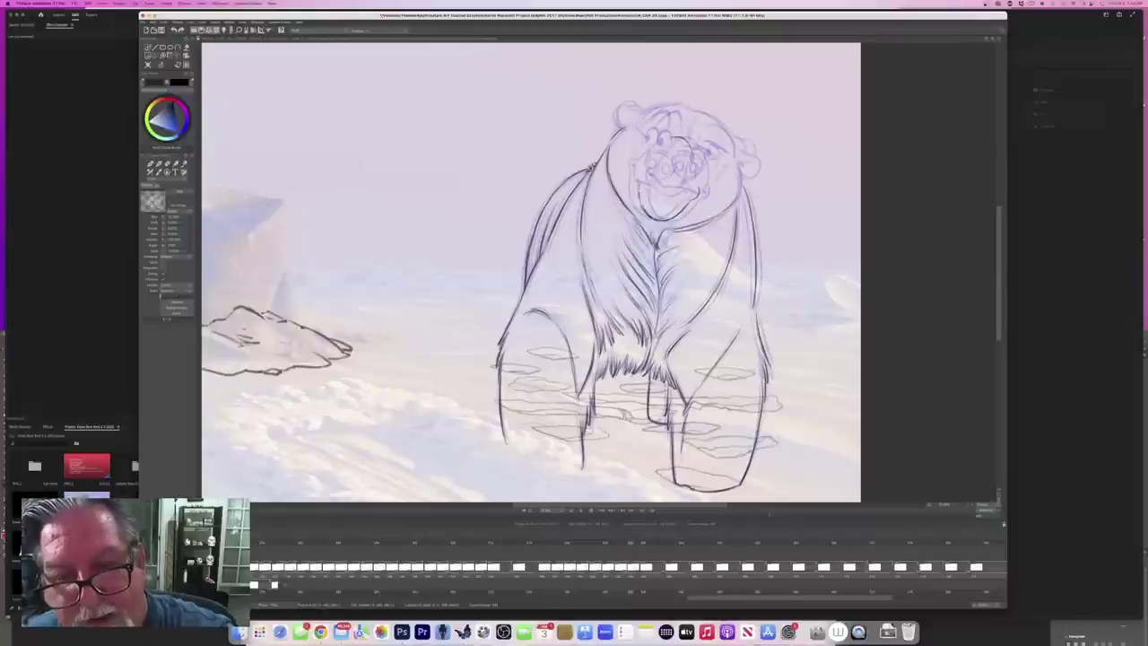
key(Left)
key(Right)
Step: Draw the bear's round nose inside the muzzle and check its position by flipping through the neighbouring drawings
key(Left)
key(Left)
key(Right)
key(Left)
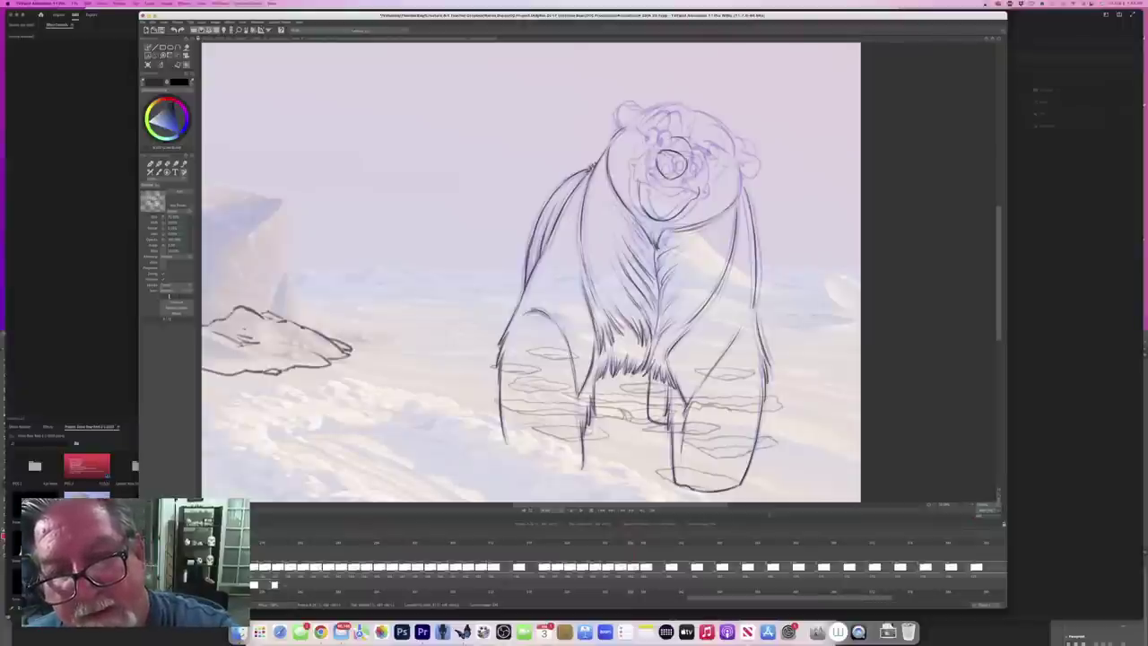
key(Left)
key(Right)
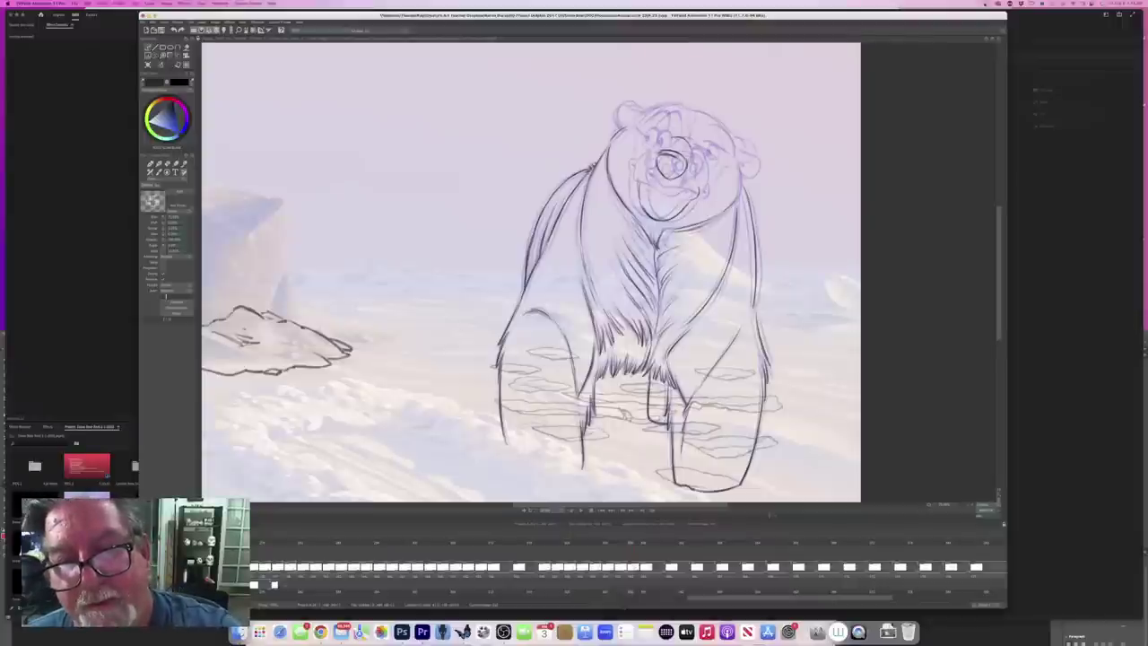
Step: Erase the lower-left edge of the nose, redraw its outline with the nostrils, and flip to check the result
key(e)
mouse_move(659, 170)
mouse_down()
mouse_move(668, 183)
mouse_move(659, 178)
mouse_up()
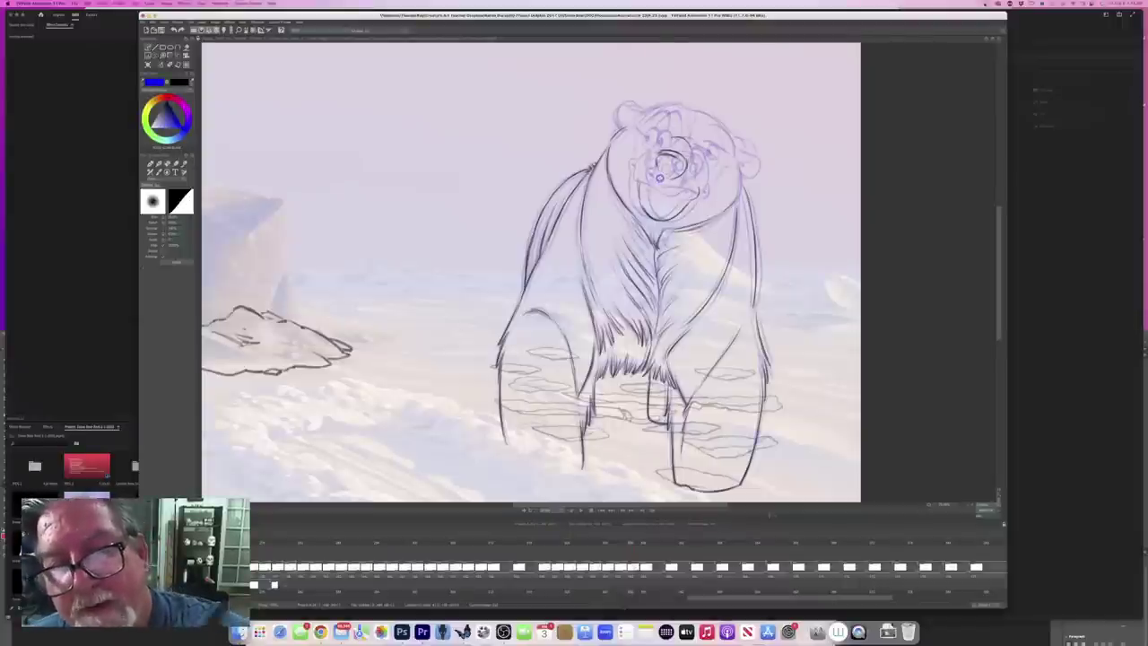
key(e)
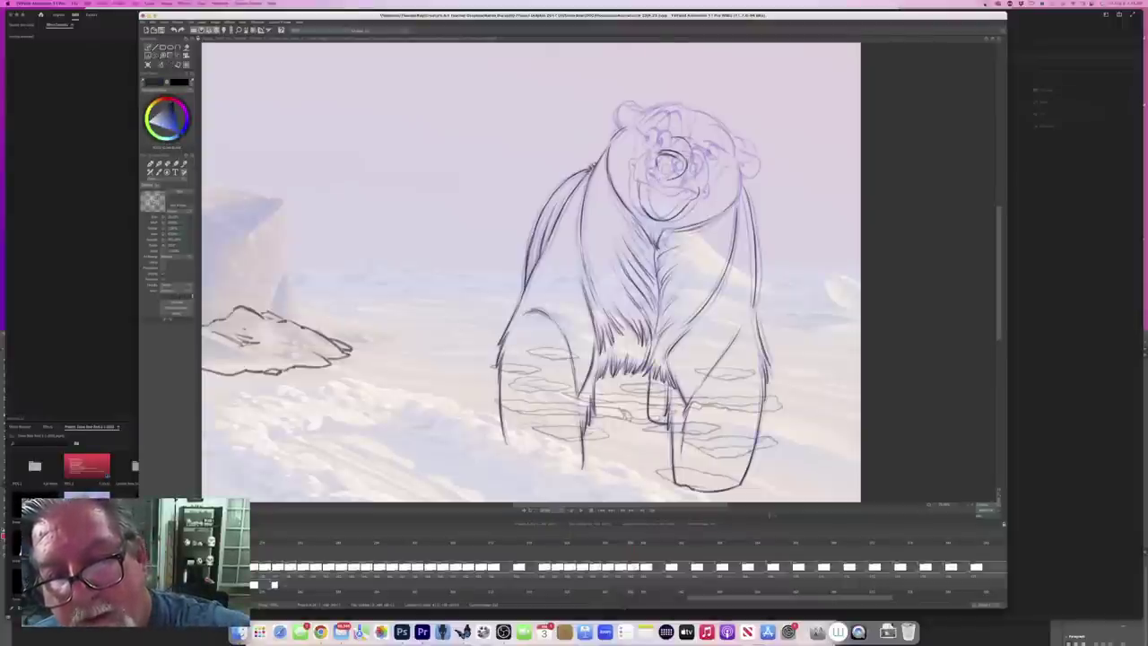
key(e)
key(Right)
key(Left)
key(Right)
key(Left)
key(Right)
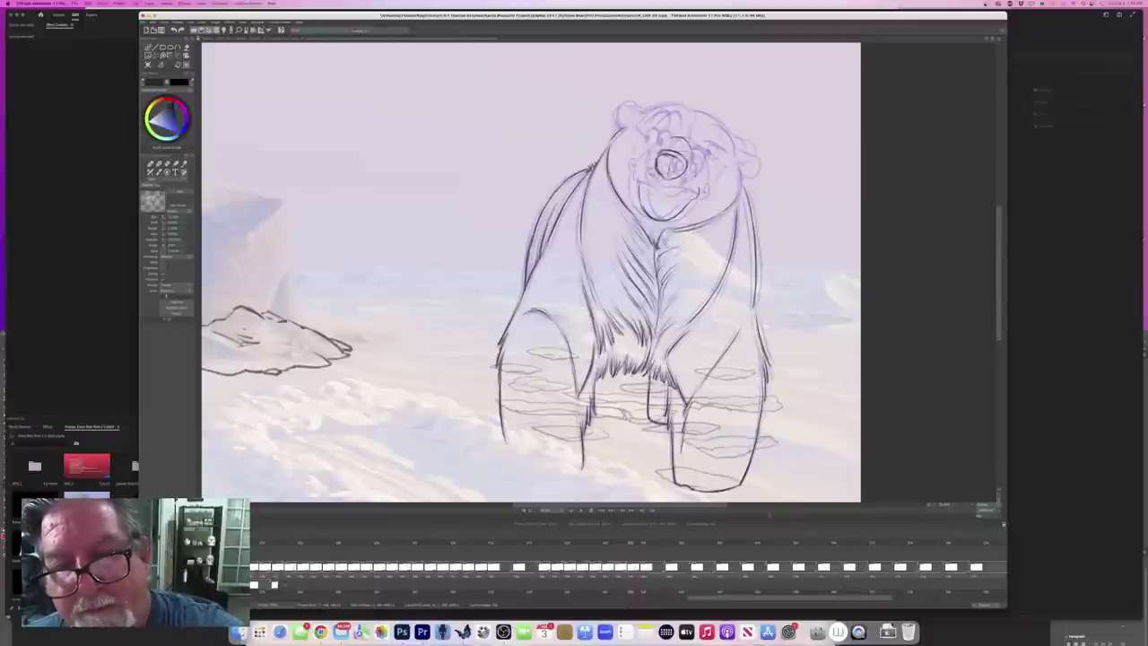
Step: Erase the rough marks inside the bear's nose and redraw the two nostrils, flipping against the neighbouring drawings
key(Left)
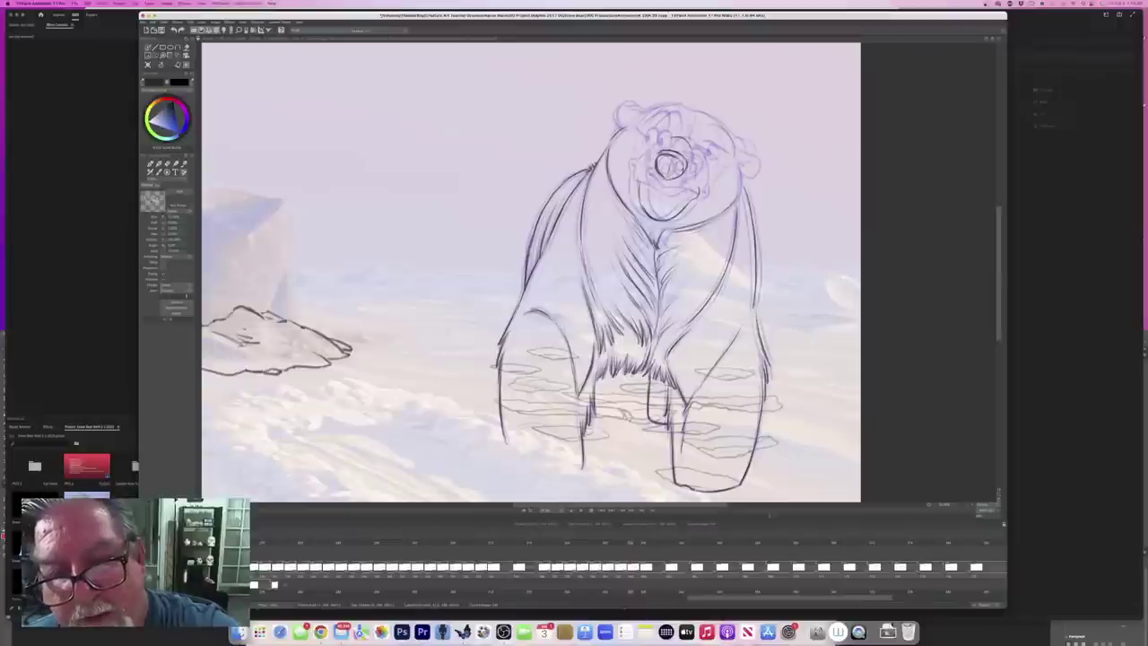
key(Right)
key(Left)
key(b)
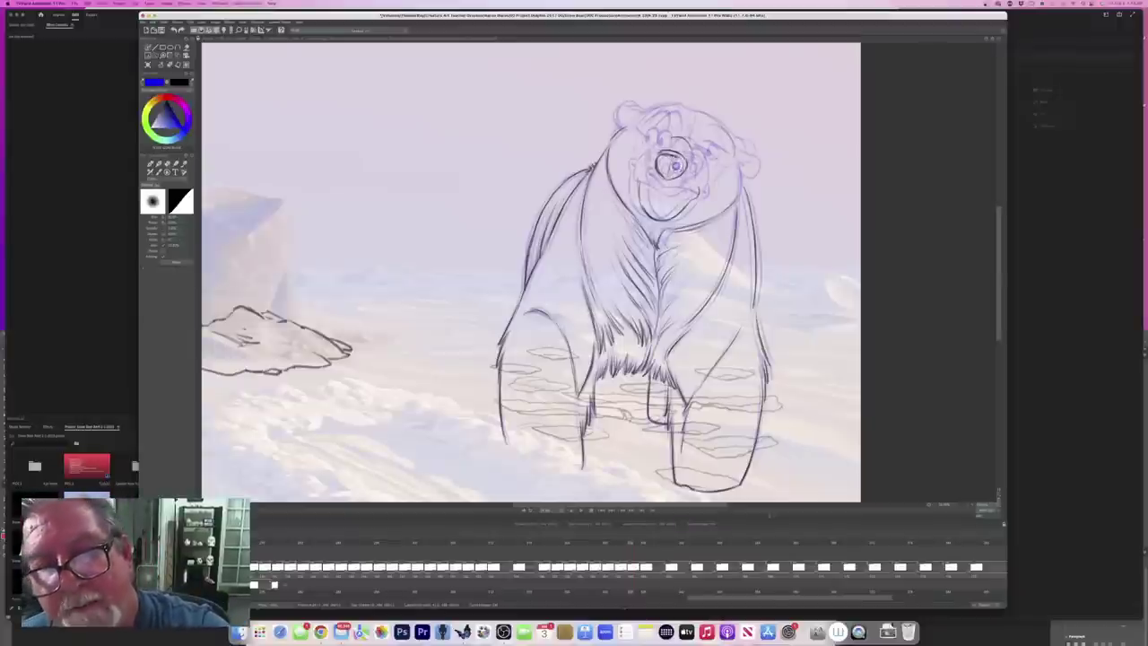
key(b)
key(Right)
key(Left)
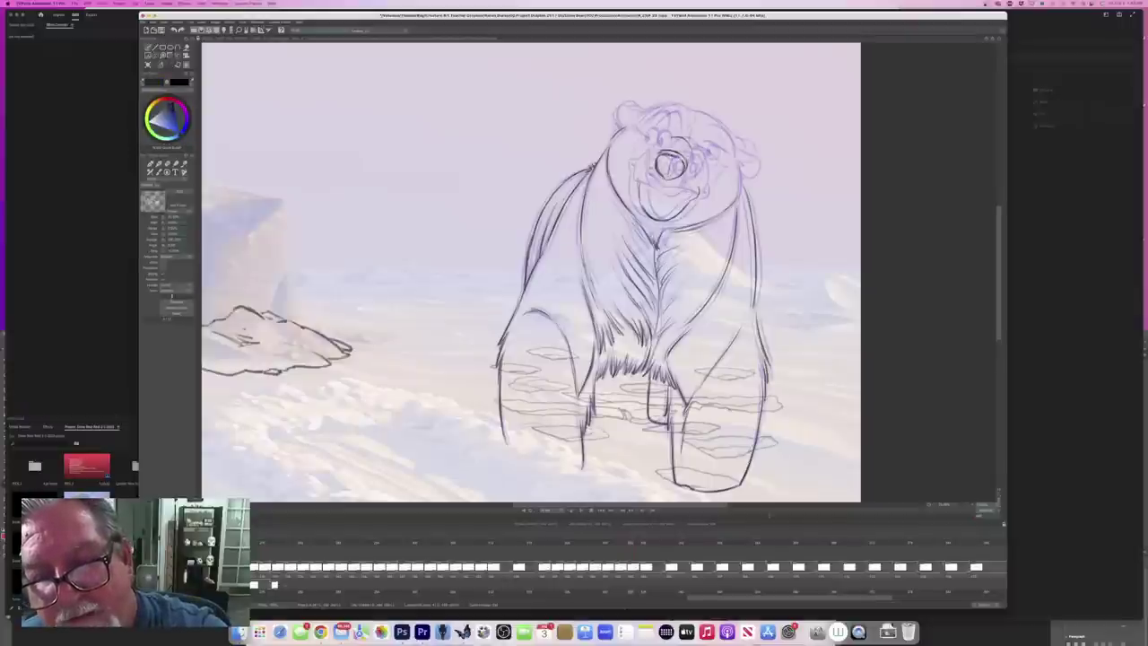
key(Right)
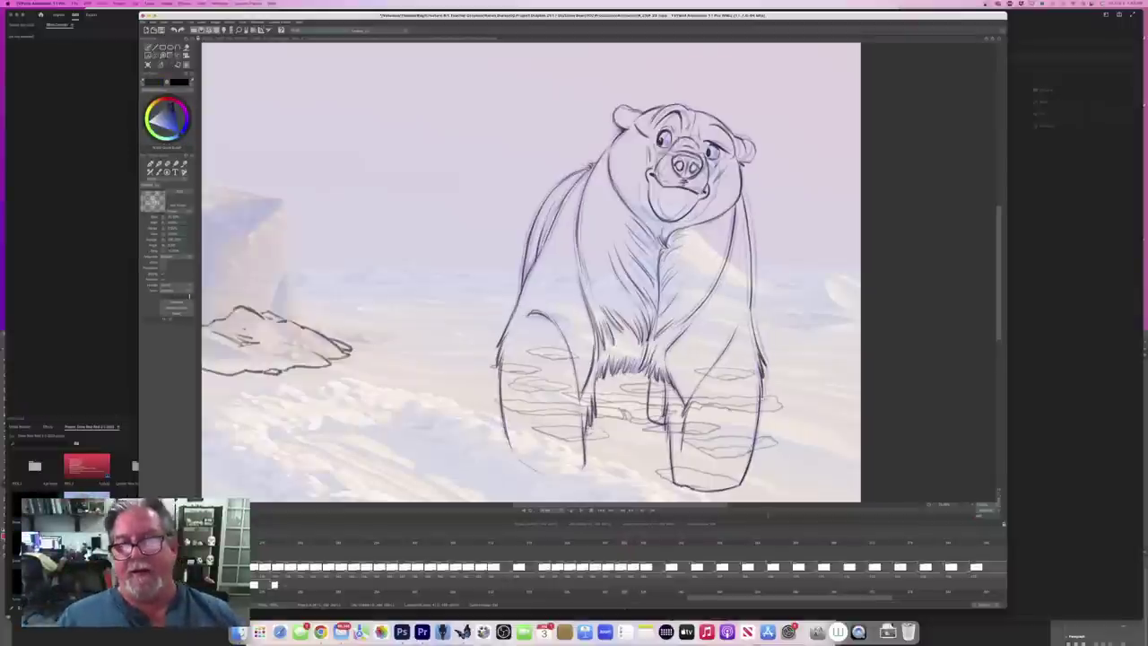
key(Left)
key(Right)
key(Left)
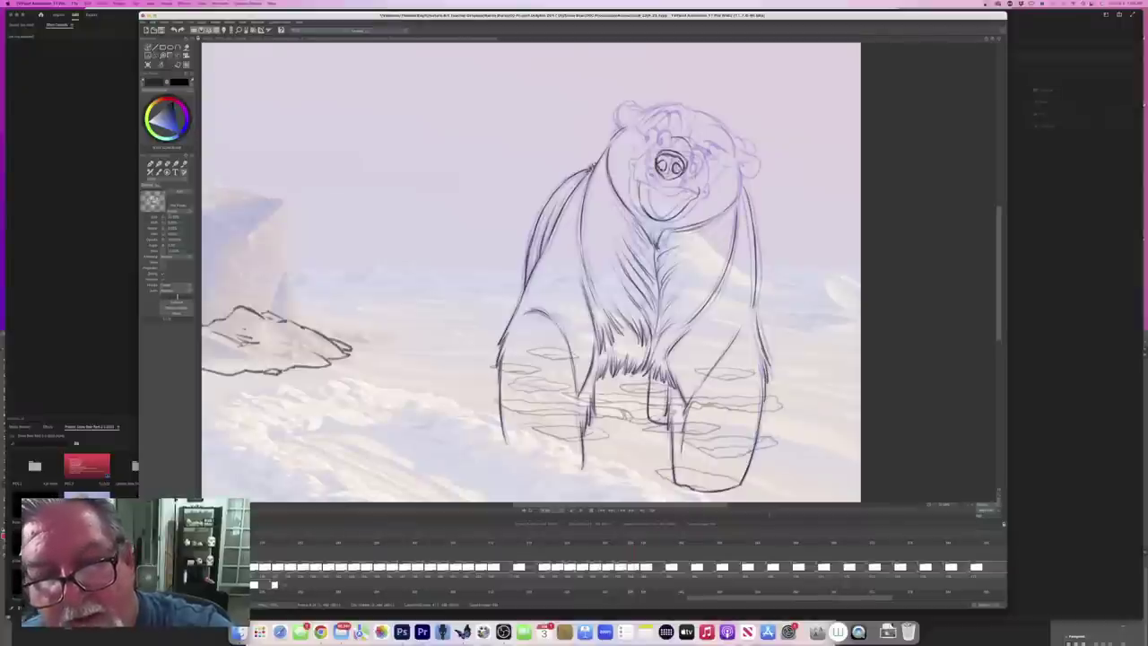
Step: Draw the short line below the nose and the mouth curve out to its right-hand corner, flipping to check the movement
key(Left)
key(Right)
key(Left)
key(Left)
key(Right)
key(Left)
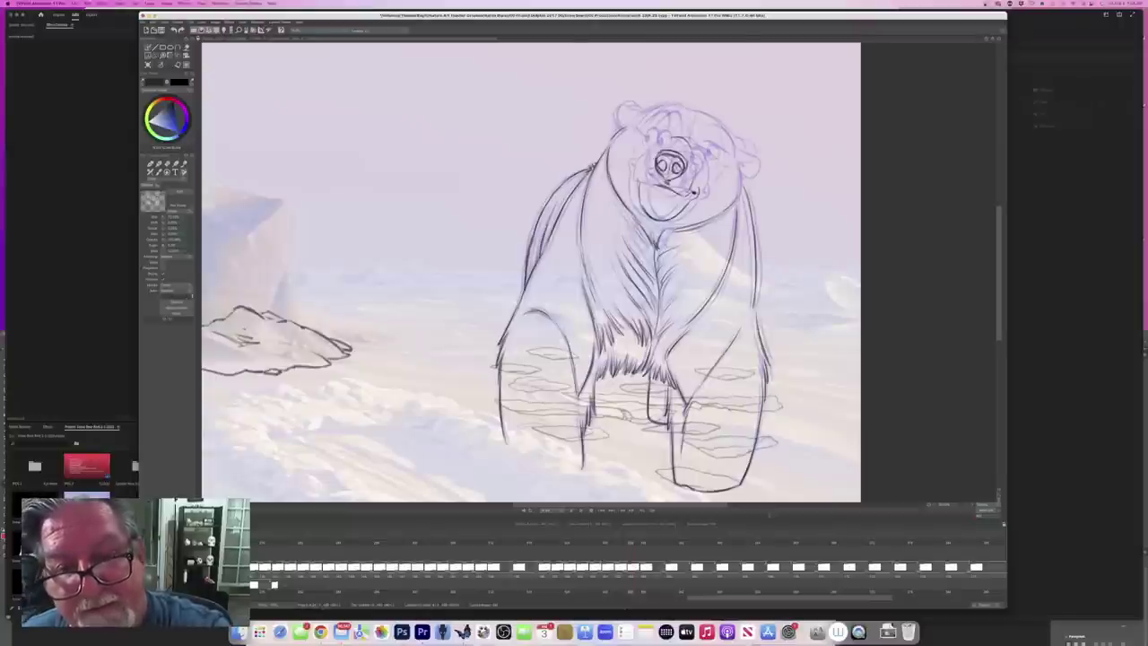
key(Left)
key(Right)
key(Left)
key(Right)
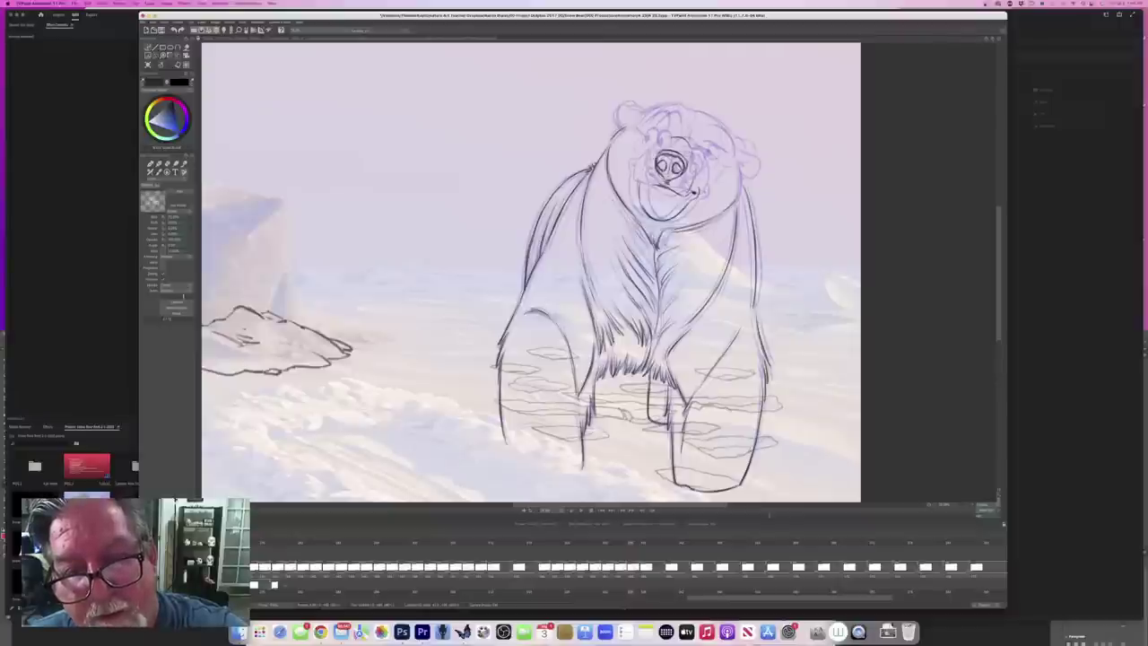
Step: Draw the left-hand corner of the mouth and cheek crease, comparing them with the previous drawing
drag(649, 159, 643, 179)
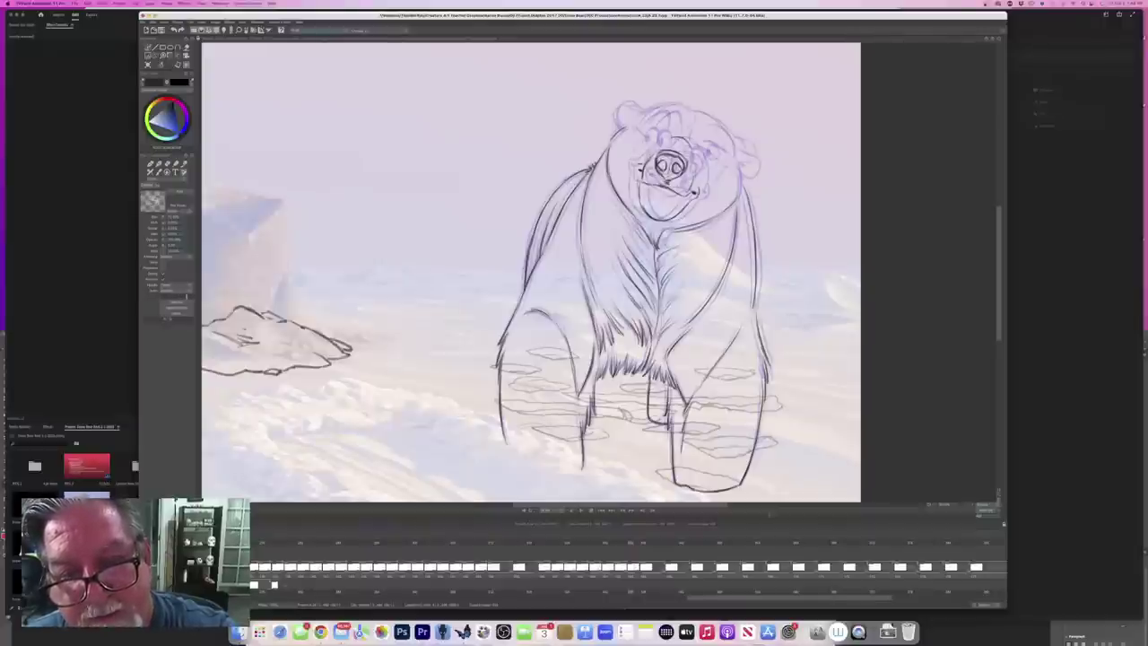
key(Left)
key(Right)
key(Left)
key(Right)
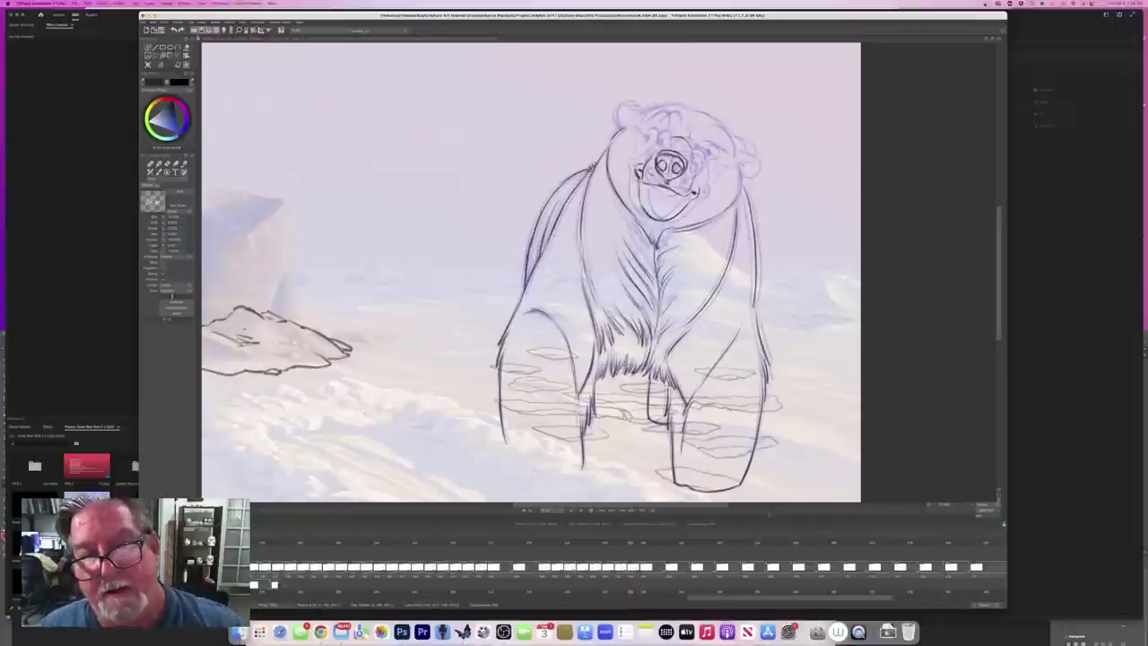
Step: Erase and redraw the left-hand mouth corner so it joins the muzzle, and flip to check it
key(F1)
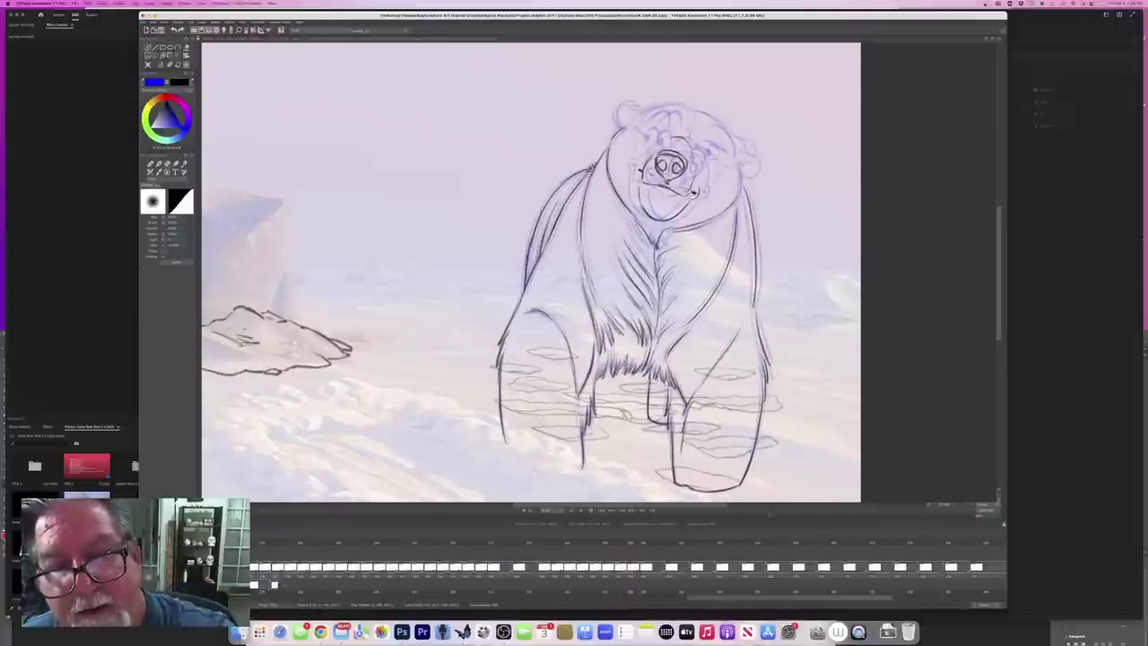
key(F2)
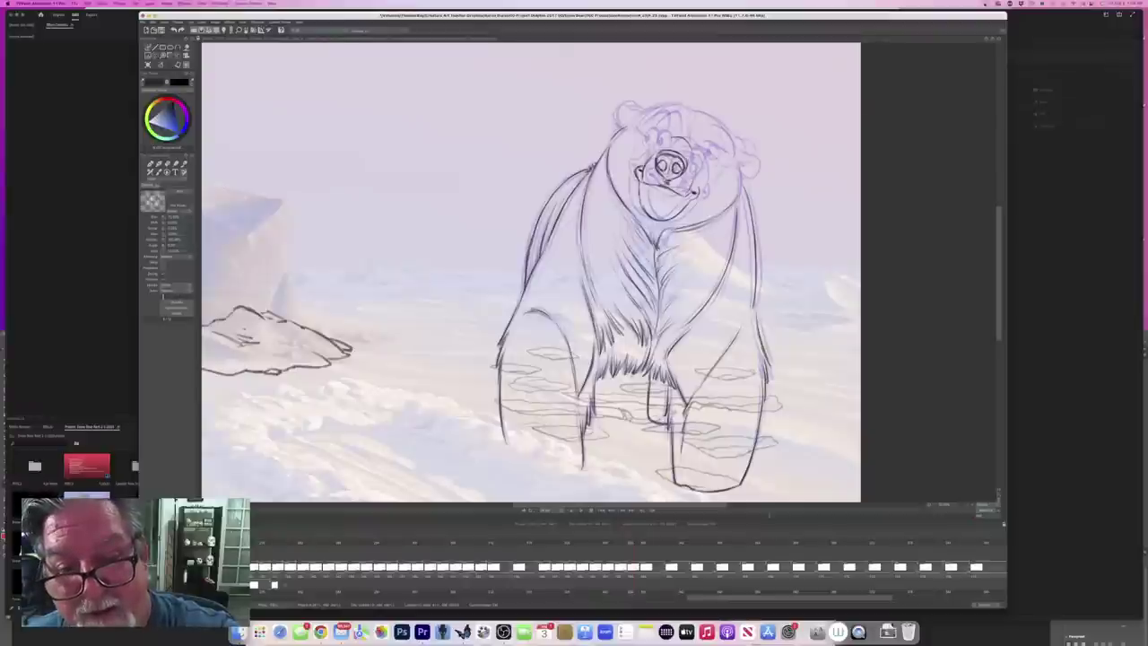
key(Left)
key(Right)
key(Left)
key(Right)
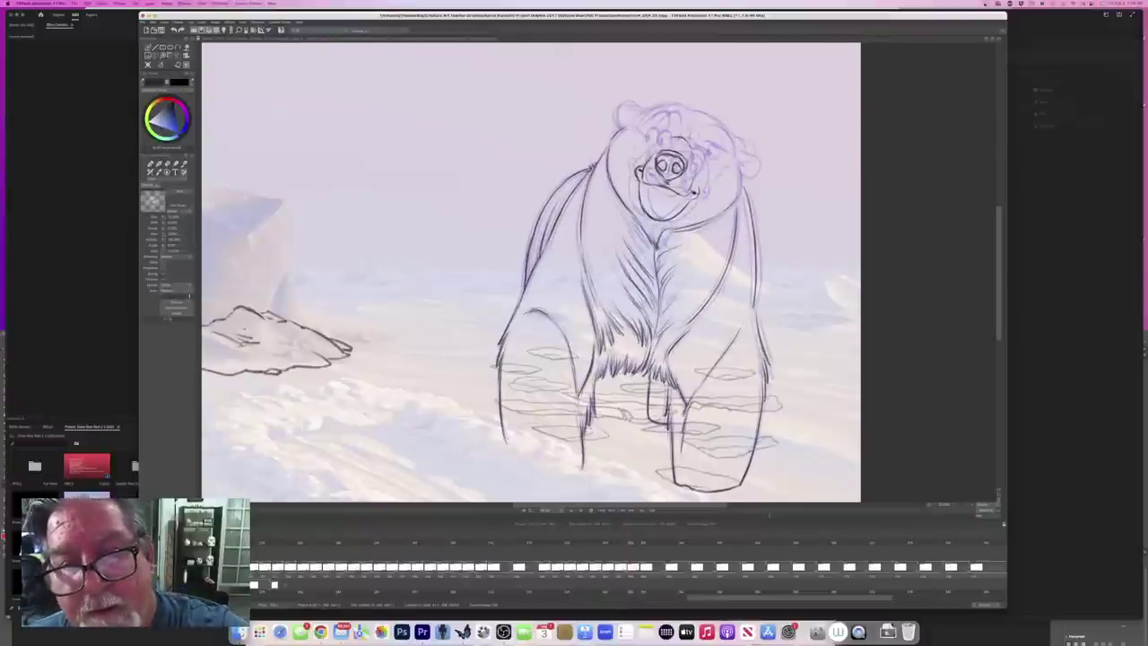
Step: Draw the upper contour of the muzzle arching over the nose and compare it with the previous drawing
key(Left)
key(Right)
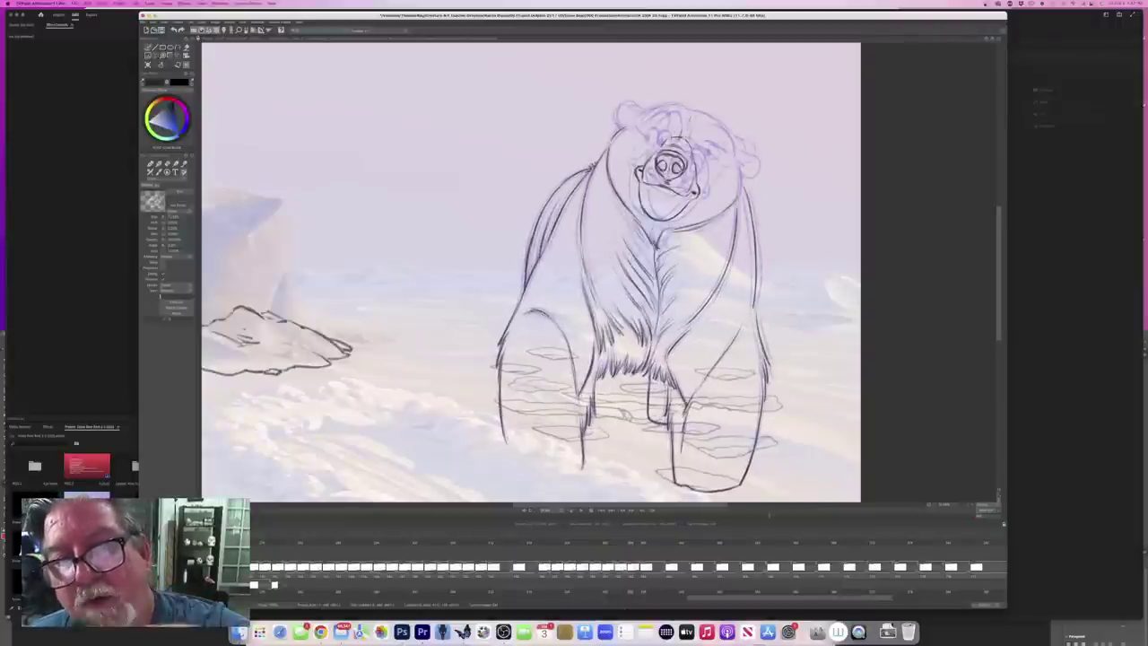
key(b)
key(Left)
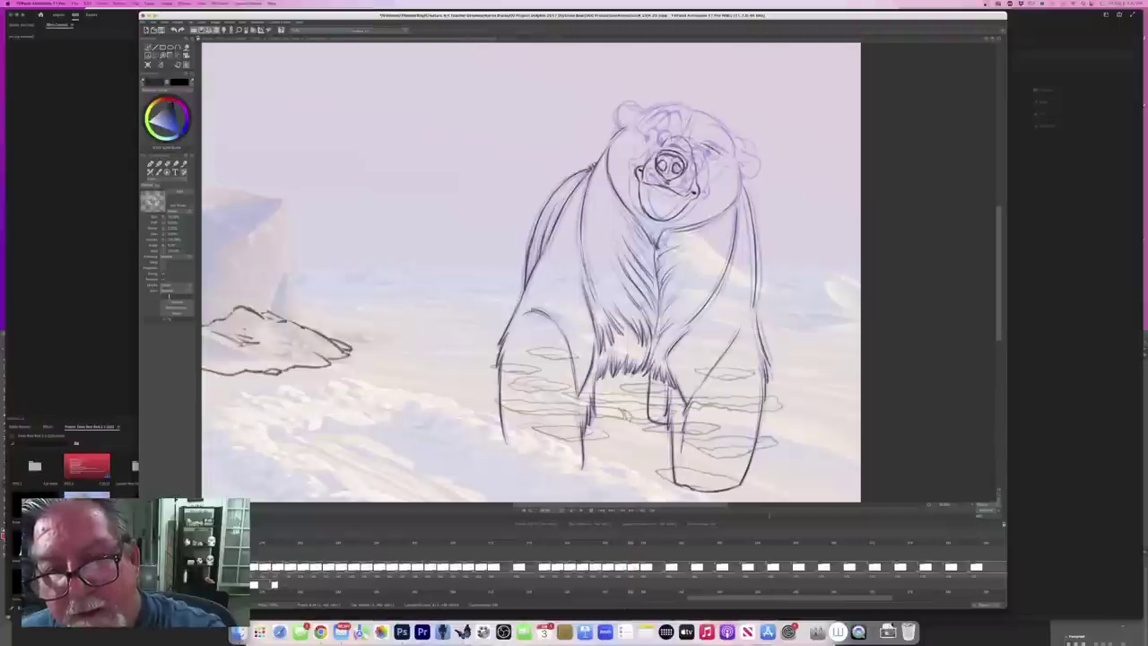
Step: Draw the brows, the right-hand curve of the head and the right-hand ear over the light table
mouse_move(697, 141)
mouse_down()
mouse_move(718, 152)
mouse_move(706, 145)
mouse_up()
key(Left)
key(Right)
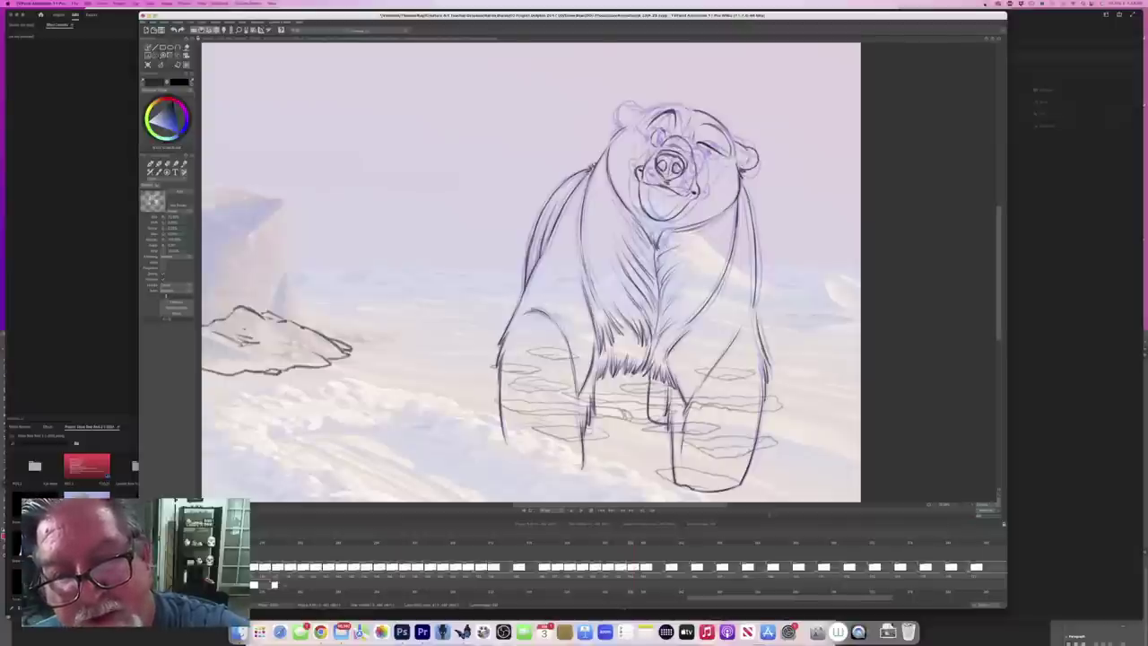
Step: Draw both eyes with their pupils beneath the brows, flipping to check their placement
drag(654, 133, 666, 130)
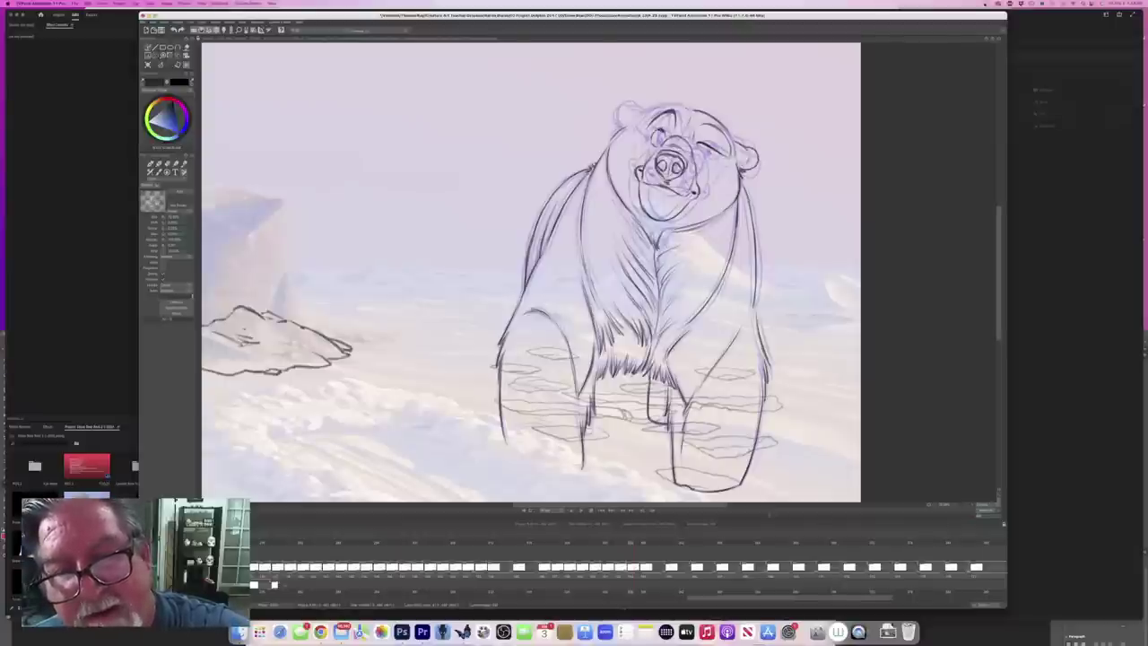
key(Left)
key(Right)
key(Left)
key(Right)
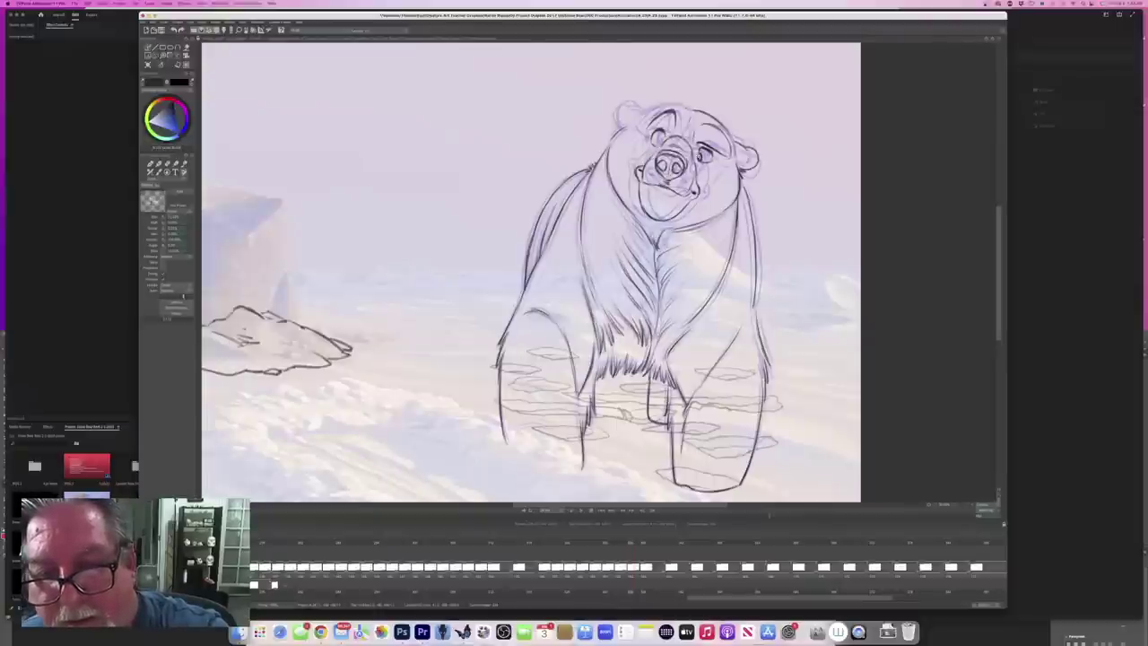
key(Left)
key(Right)
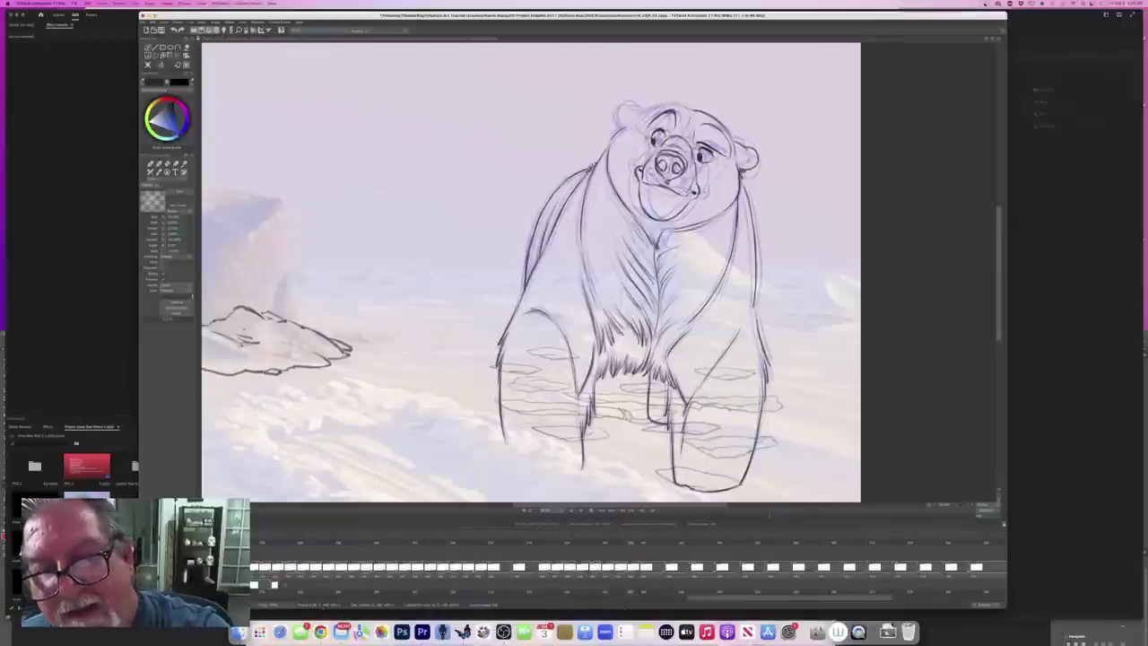
Step: Flip repeatedly between the neighbouring drawings to examine the spacing of the eyes and face
key(Left)
key(Right)
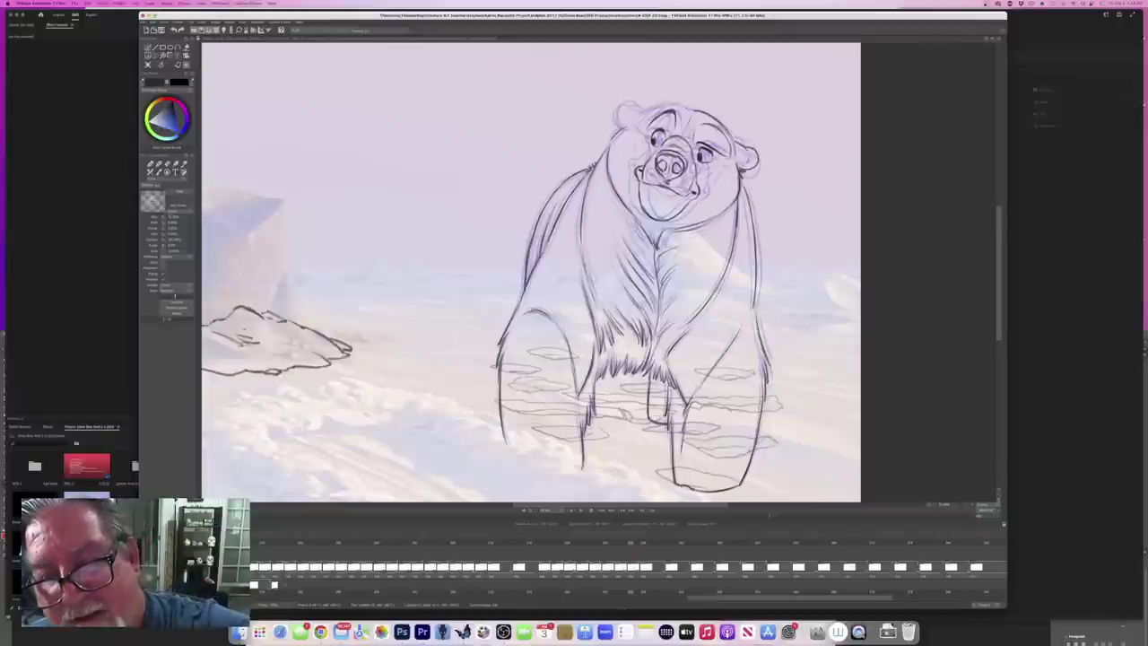
key(Left)
key(Right)
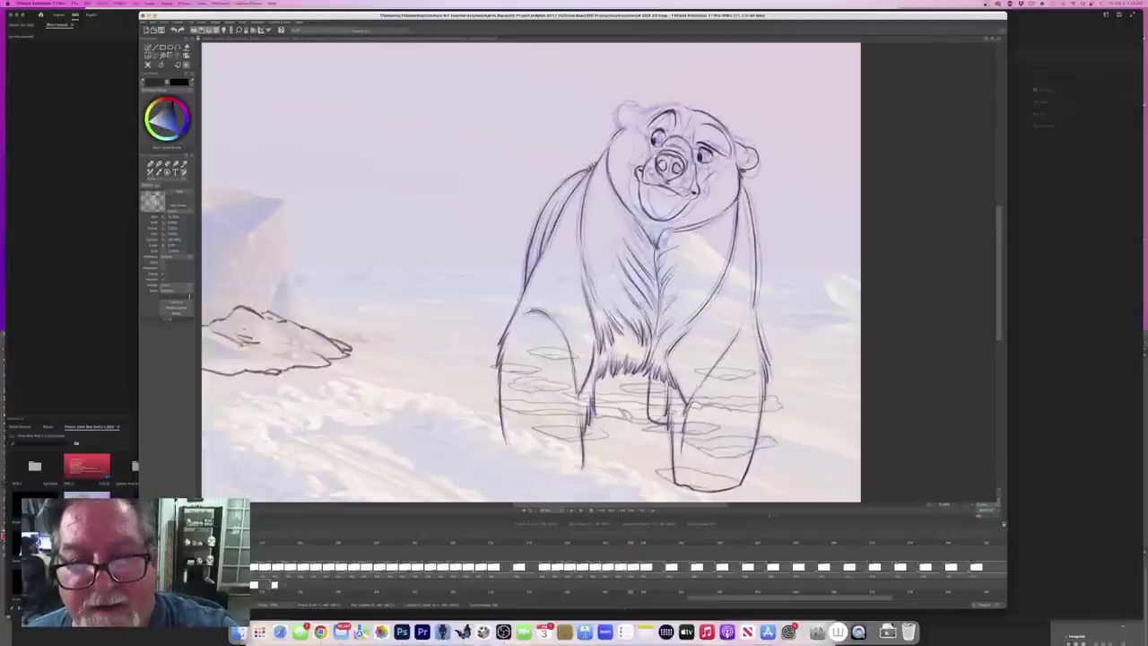
key(Left)
key(Right)
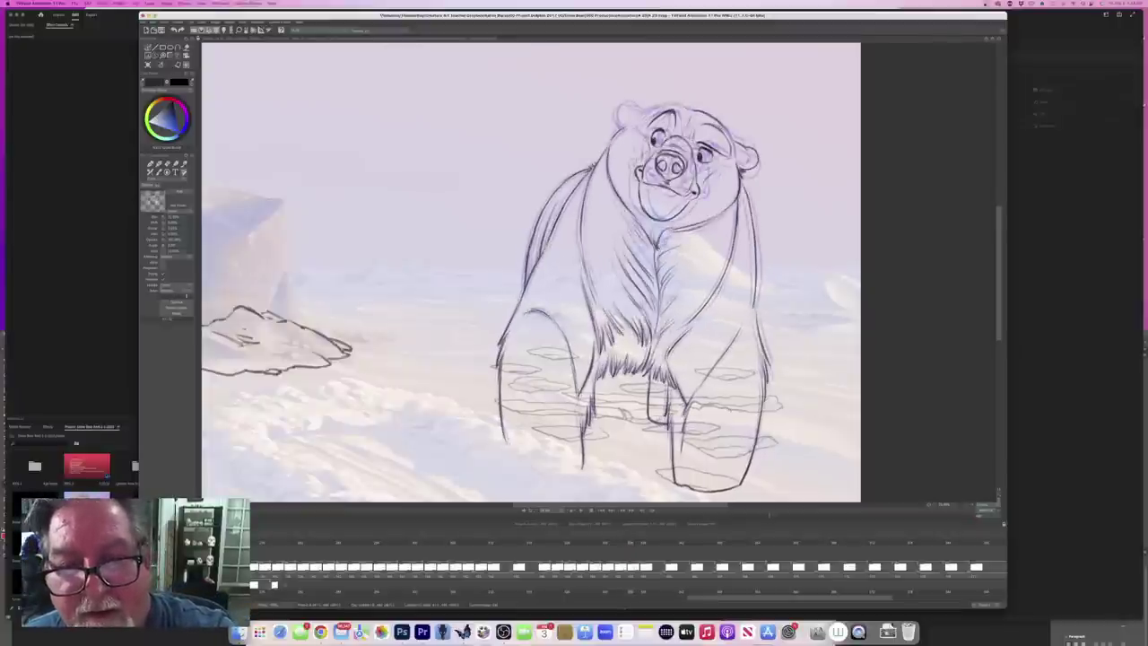
key(Right)
key(Right)
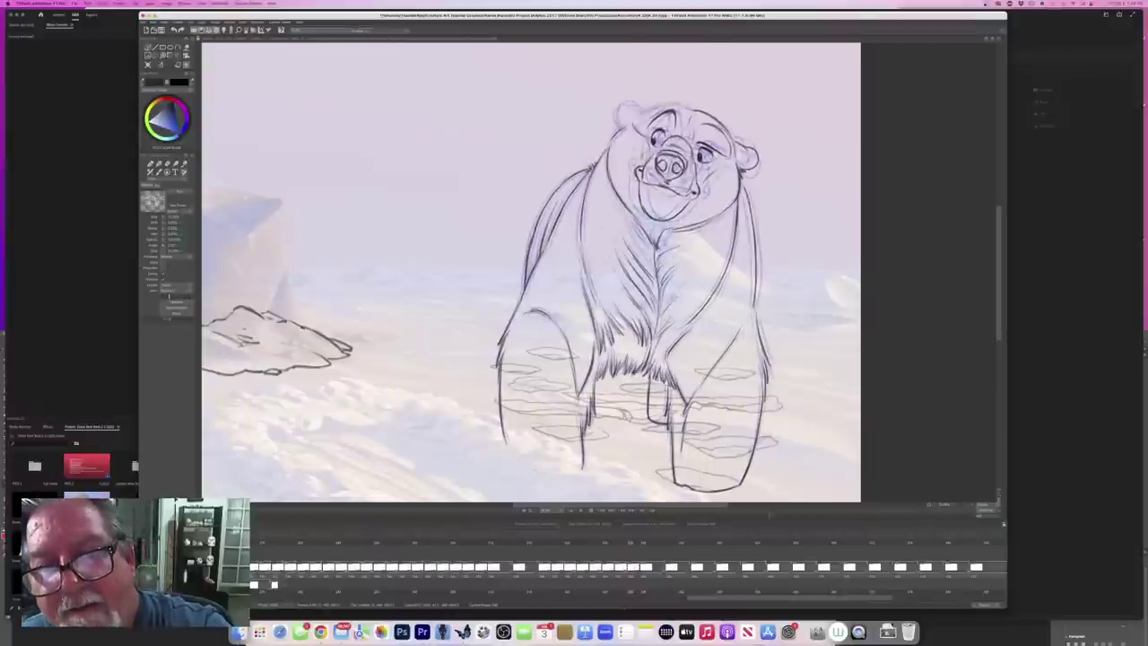
key(Left)
key(Right)
Step: Draw the top curve of the head down to the left-hand brow, flip to check it, and save the project
key(Right)
key(Right)
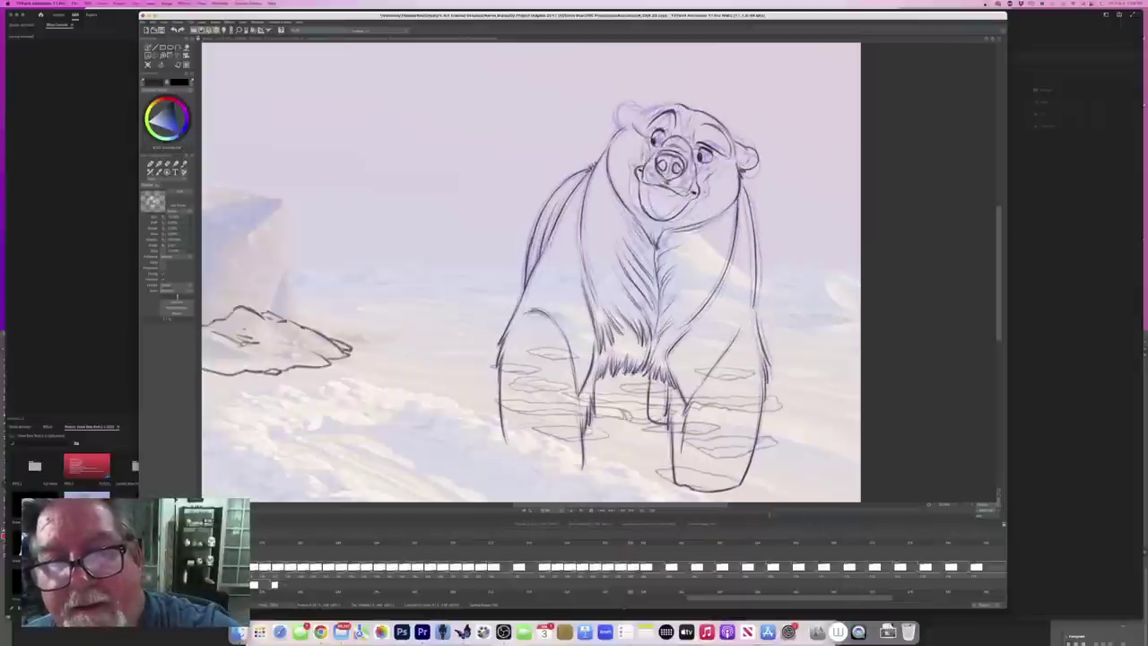
key(Right)
key(Right)
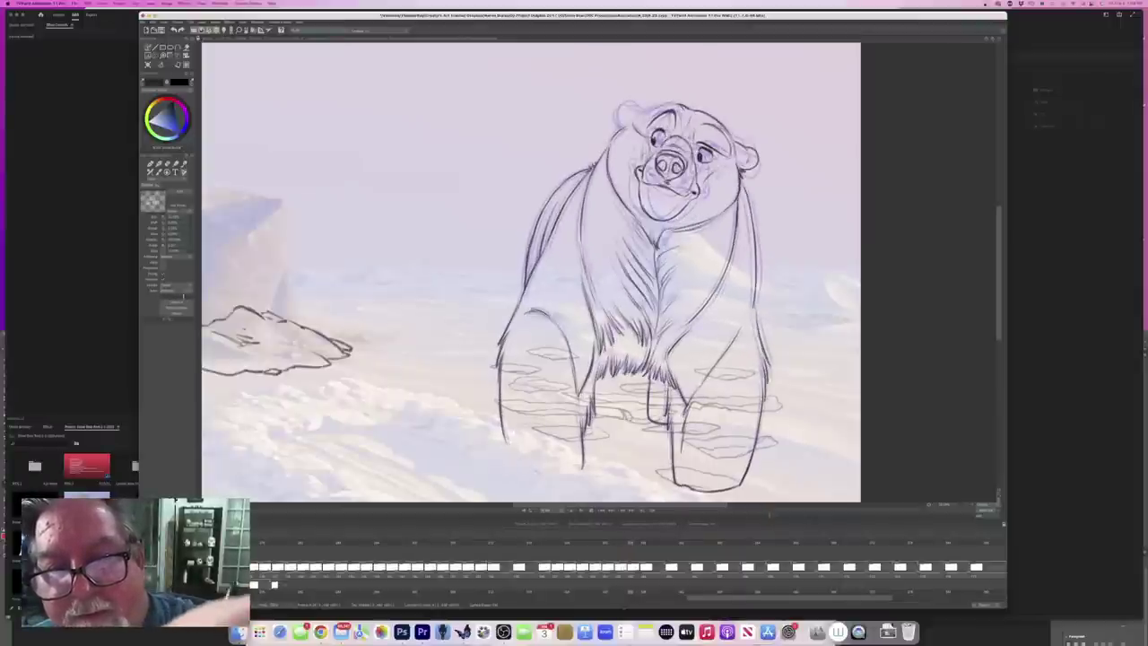
key(Right)
key(Right)
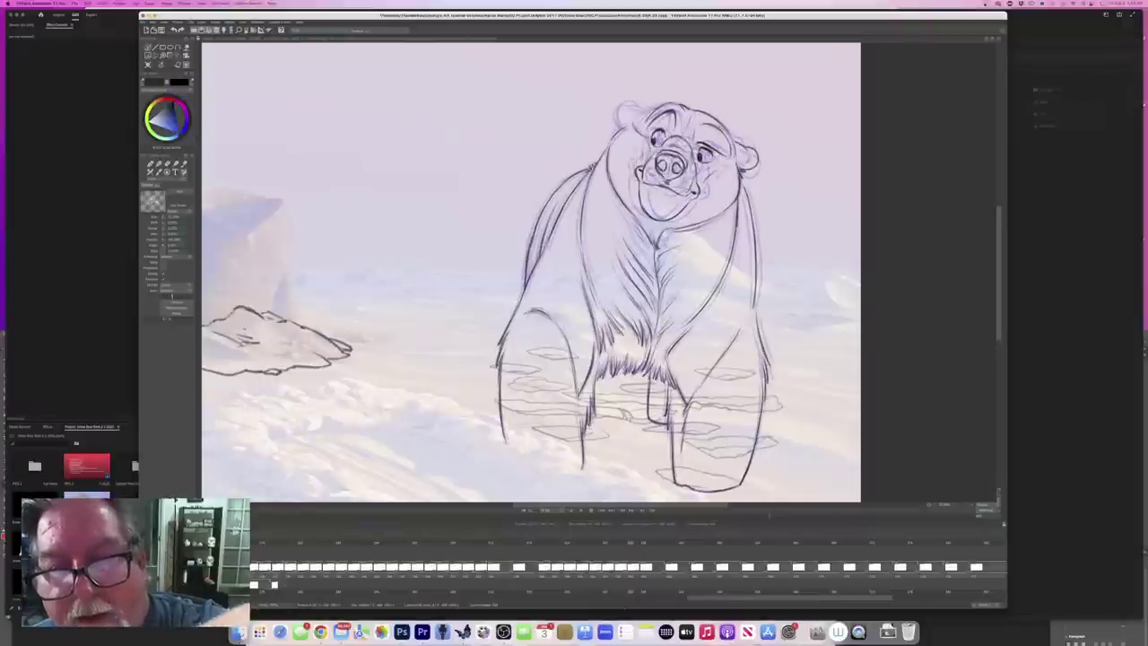
key(Left)
key(Right)
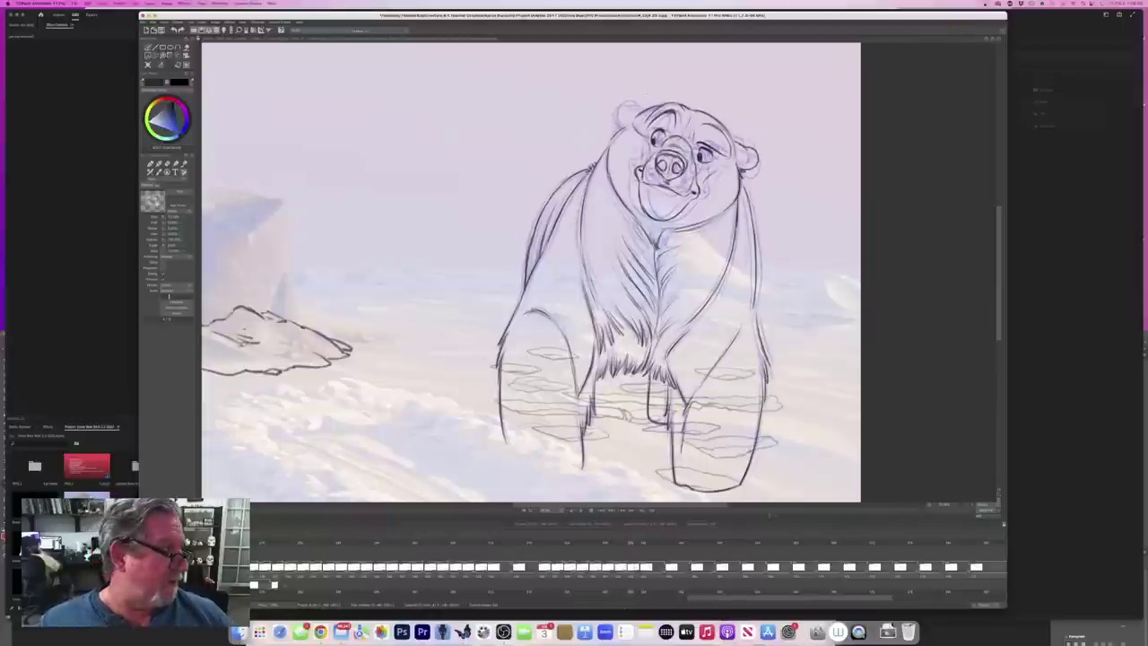
key(super+s)
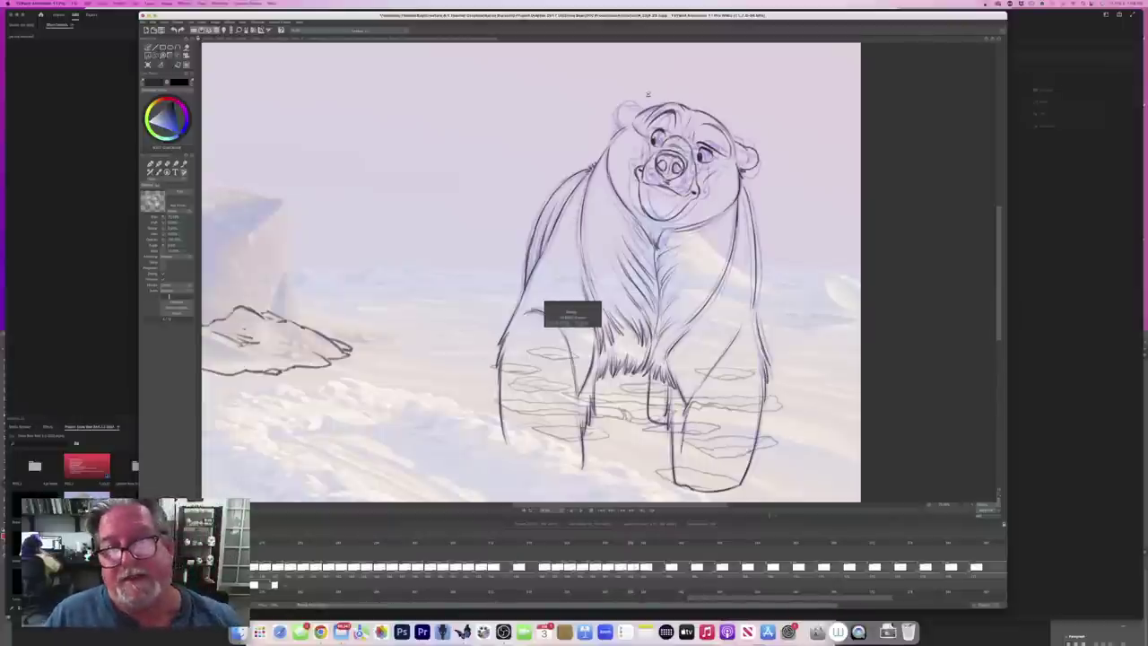
Step: Draw the bear's left-hand ear over the light table and flip back and forth to check the finished head
key(Left)
key(Right)
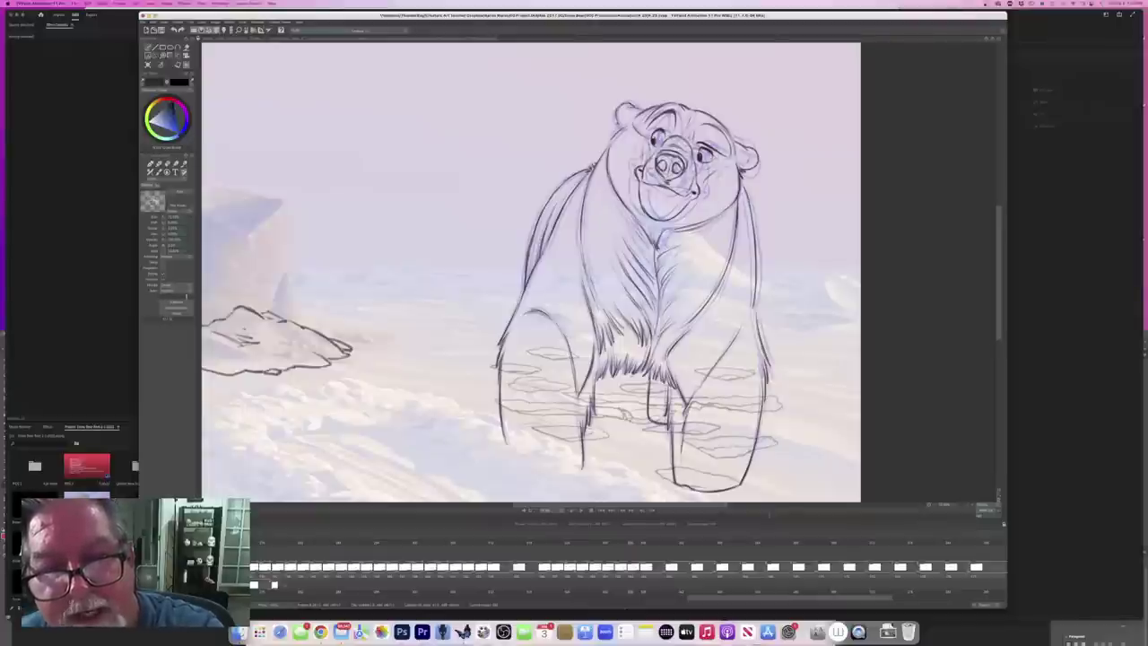
key(Left)
key(Right)
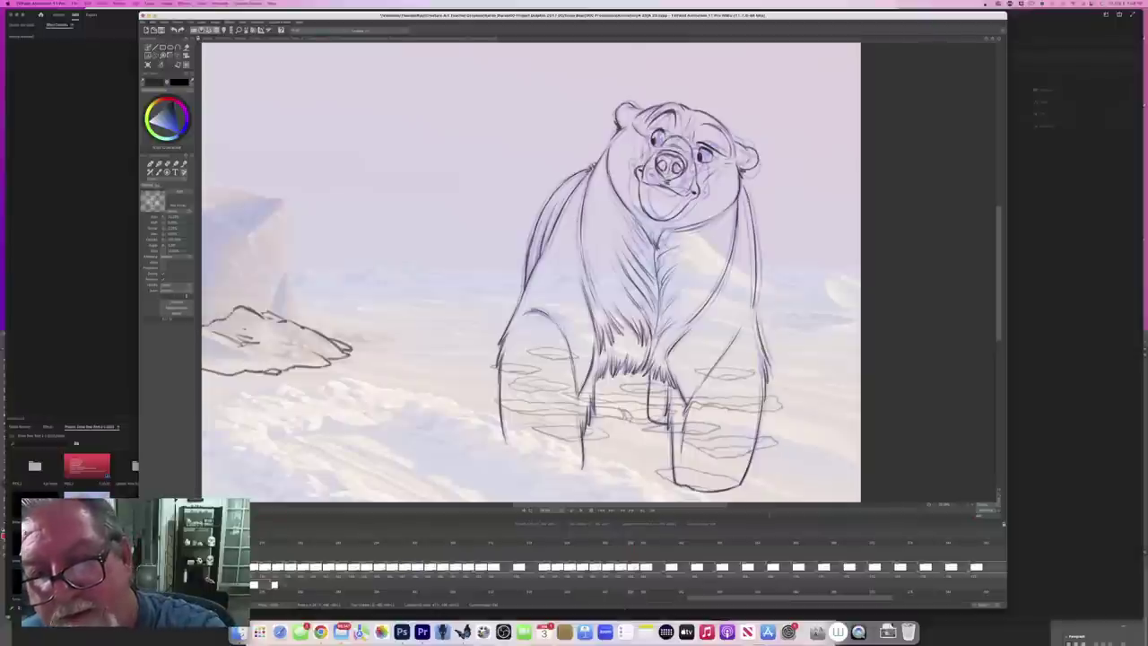
key(Left)
key(Right)
key(Left)
key(Right)
key(Left)
key(Right)
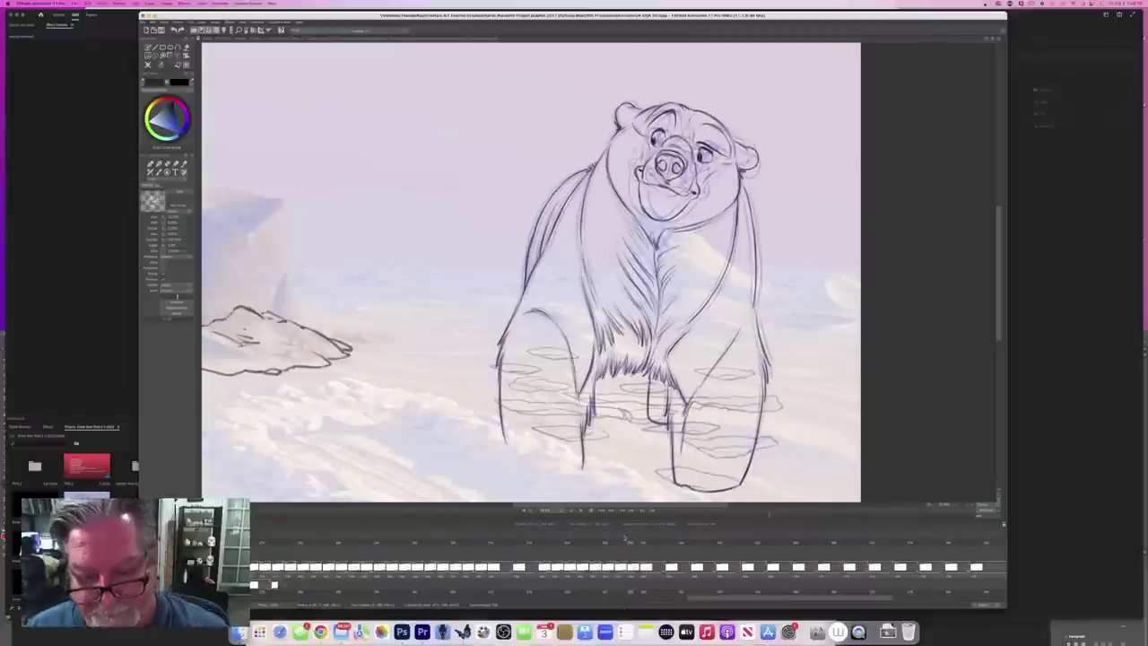
Step: Go to the next in-between's frame and clear the copied bear from it, keeping the neighbouring drawings on the light table
key(Left)
key(Left)
key(Left)
key(Left)
key(Left)
key(Right)
key(Right)
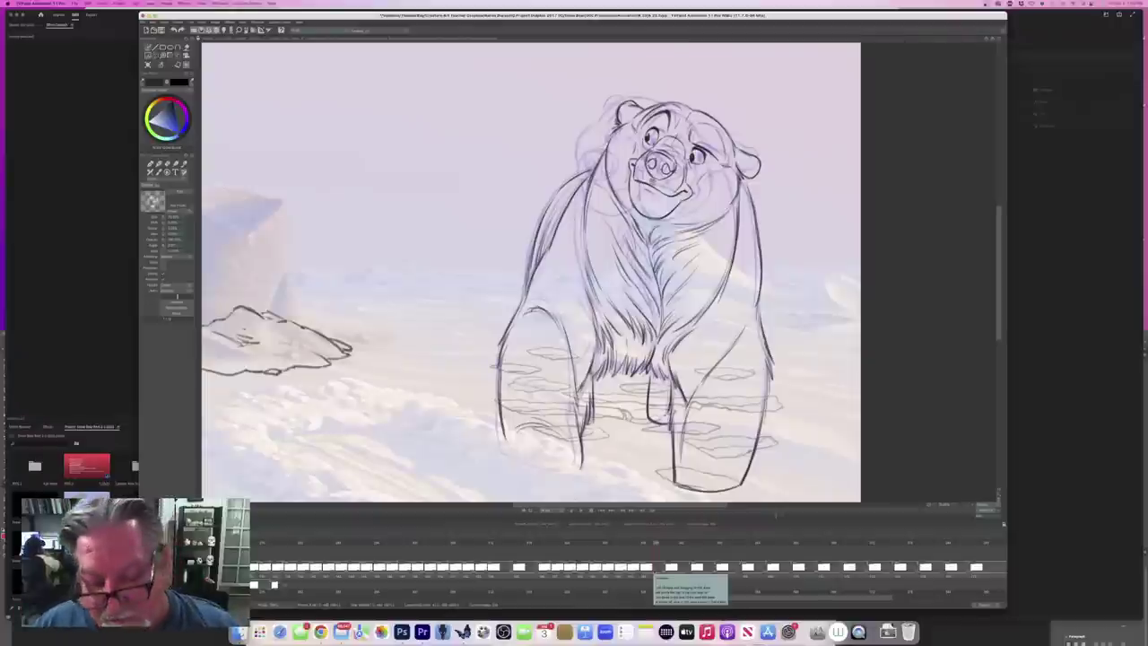
key(Delete)
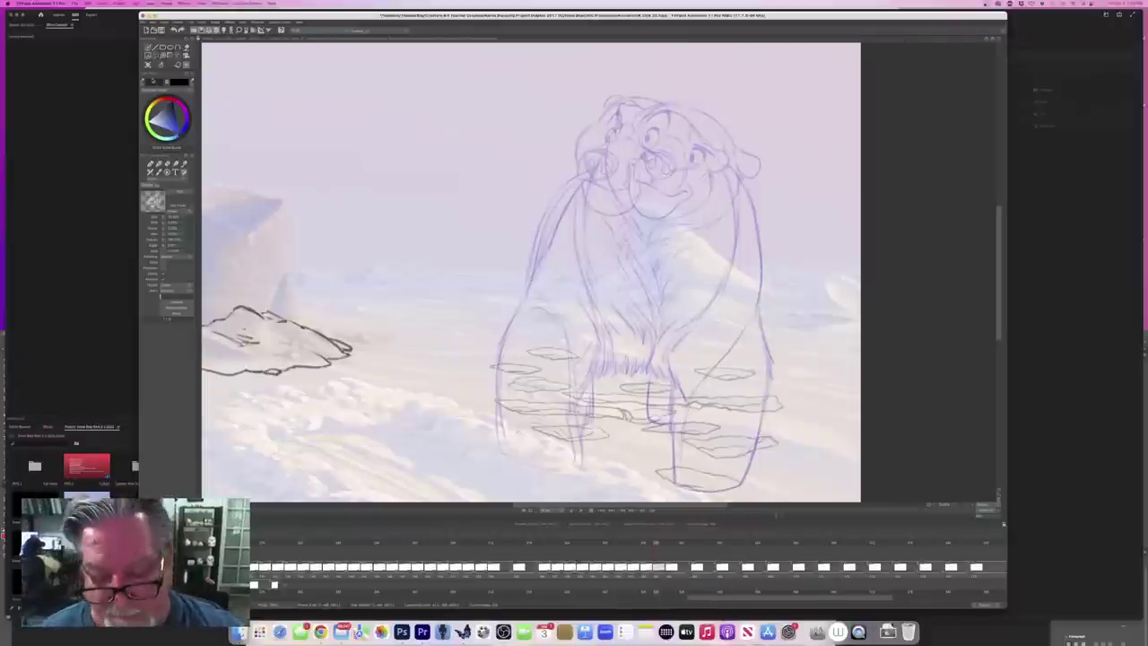
key(Left)
key(Right)
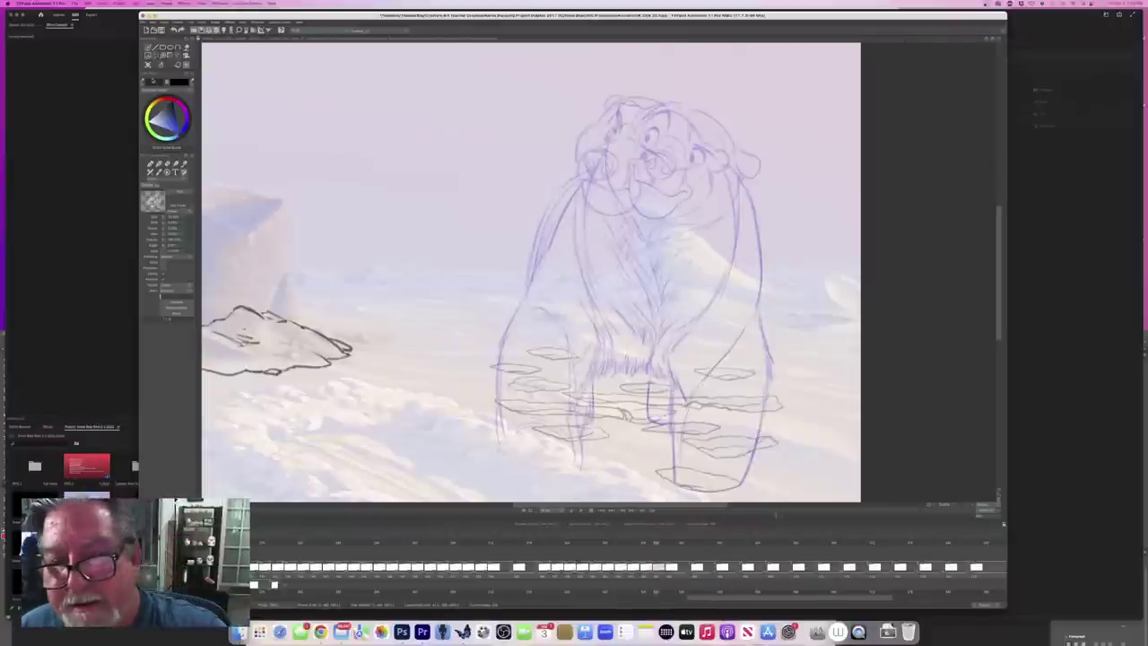
key(Right)
Step: Draw the right-hand chest line and the outer contour from the shoulder down the right-hand front leg
mouse_move(736, 182)
mouse_down()
mouse_move(728, 279)
mouse_move(694, 321)
mouse_up()
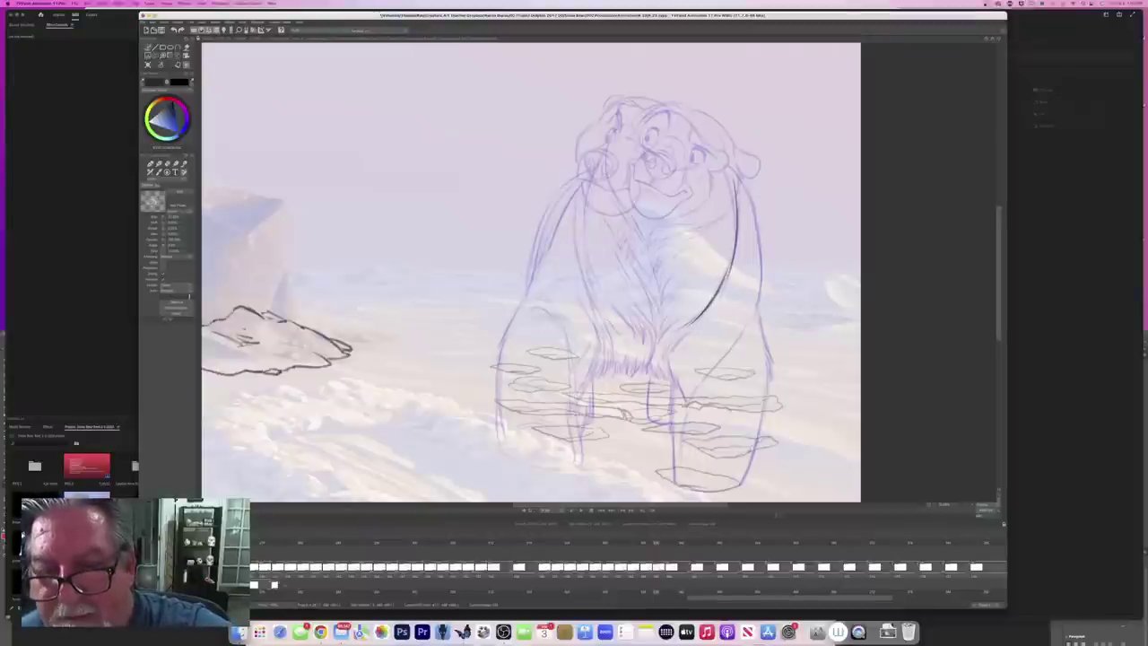
mouse_move(743, 180)
mouse_down()
mouse_move(773, 364)
mouse_move(741, 481)
mouse_up()
key(Left)
key(Right)
Step: Draw the diagonal fold across the right-hand front leg down to its inner edge, flipping to compare
mouse_move(745, 327)
mouse_down()
mouse_move(683, 413)
mouse_move(681, 456)
mouse_up()
key(comma)
key(period)
key(comma)
key(period)
Step: Draw the inner edge of the right-hand front leg from the chest line to the foot and close the foot's bottom
mouse_move(690, 330)
mouse_down()
mouse_move(664, 358)
mouse_move(688, 406)
mouse_move(670, 413)
mouse_move(675, 481)
mouse_move(714, 489)
mouse_up()
key(comma)
key(period)
drag(731, 488, 708, 490)
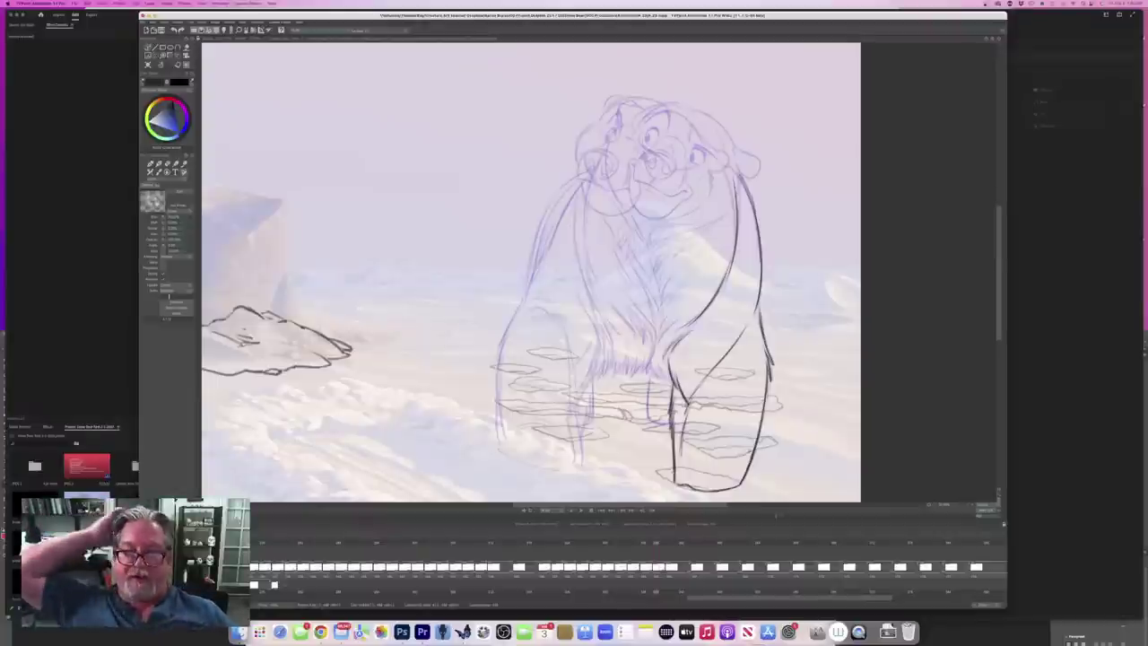
Step: Draw the jagged belly-fur fringe between the front legs, flipping to the previous drawing to compare
key(Left)
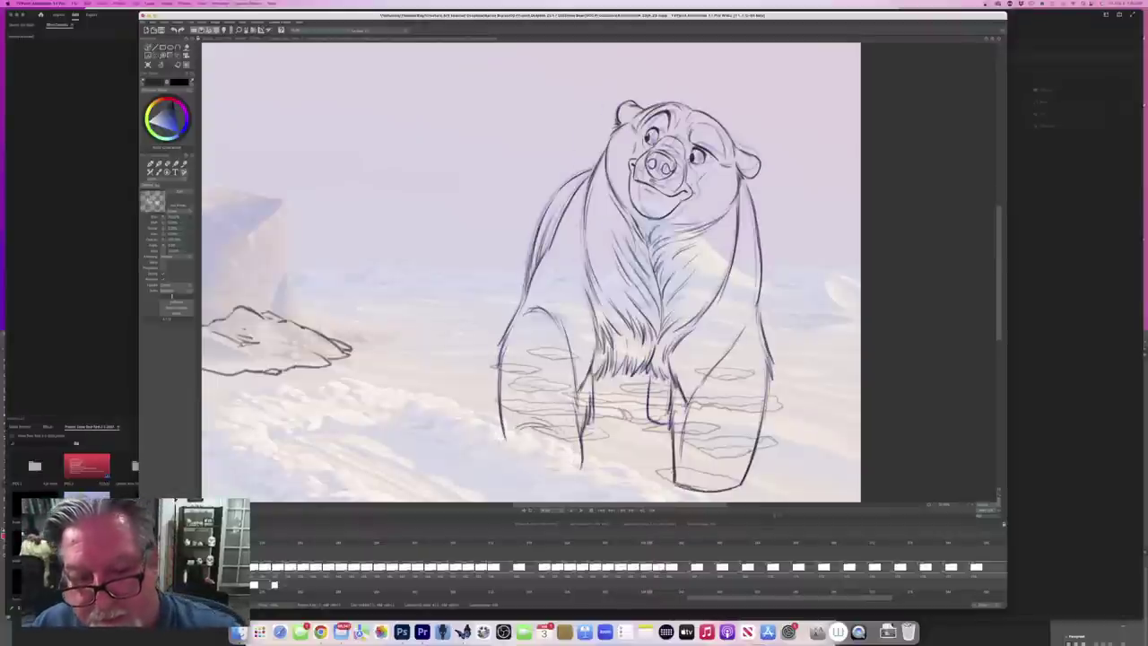
key(Right)
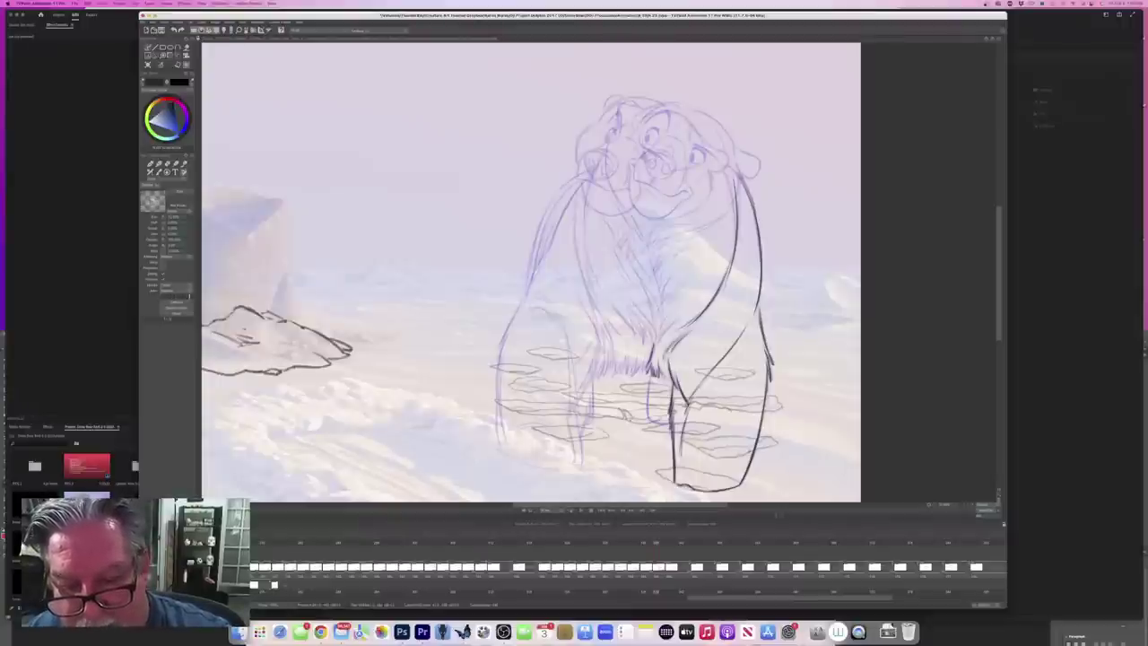
mouse_move(645, 361)
mouse_down()
mouse_move(635, 376)
mouse_move(607, 375)
mouse_up()
drag(610, 359, 601, 375)
drag(607, 360, 598, 378)
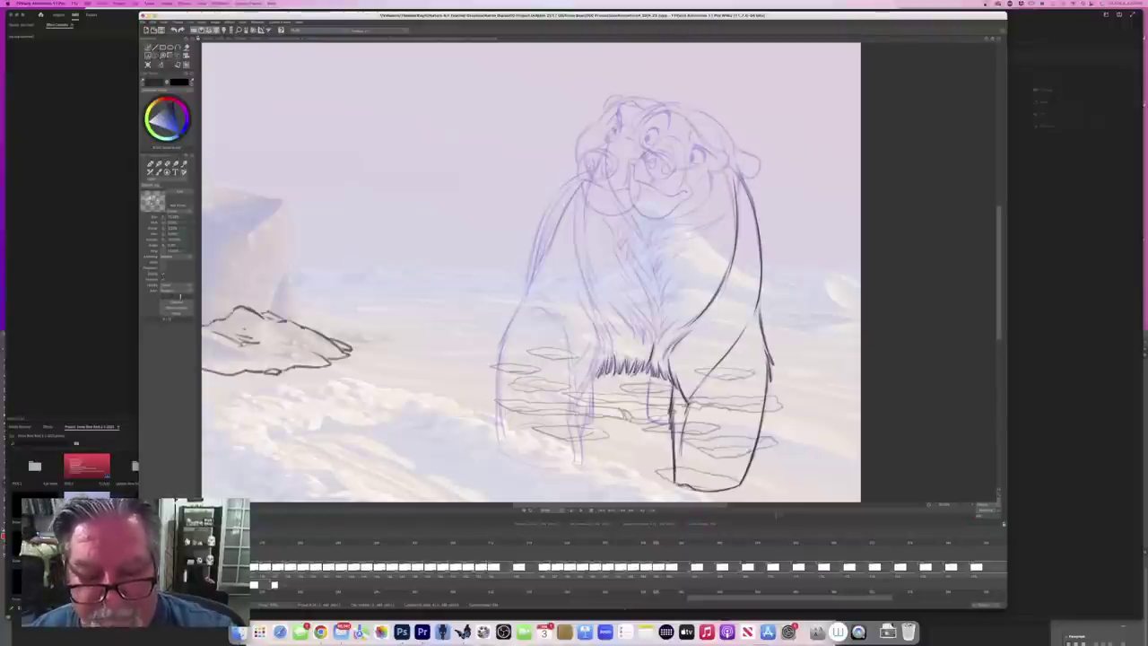
key(Left)
key(Right)
Step: Draw the visible part of the hind leg below the belly fringe, beside the right-hand front leg
mouse_move(651, 366)
mouse_down()
mouse_move(647, 424)
mouse_move(662, 426)
mouse_up()
key(Right)
key(Left)
key(Right)
key(Left)
key(Right)
key(Left)
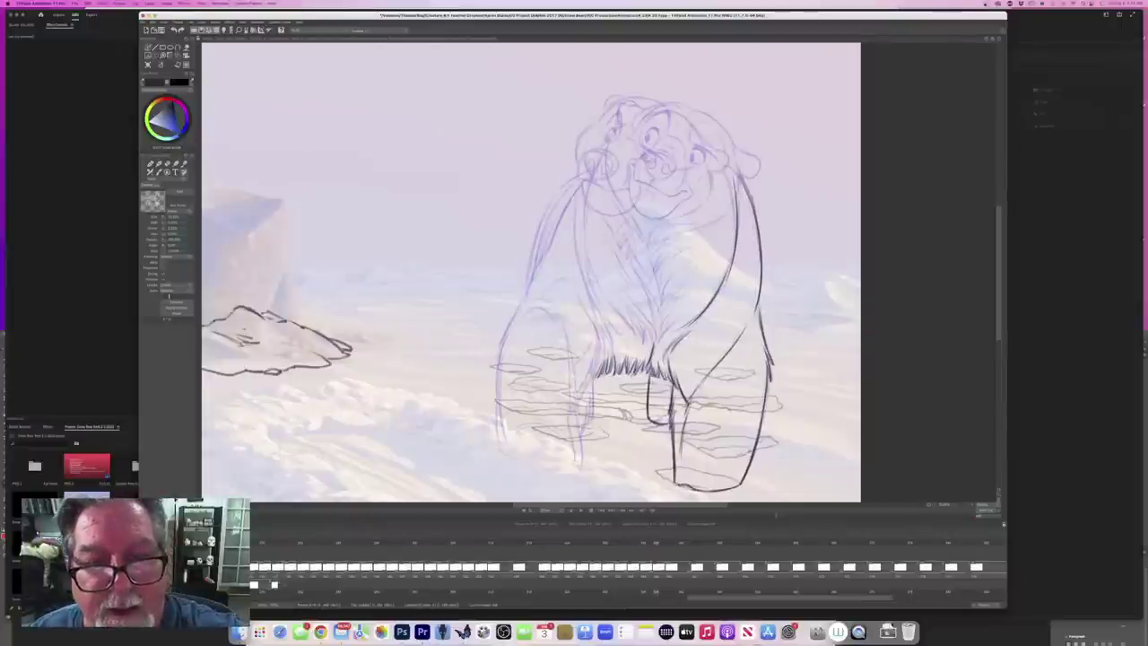
Step: Draw the left-hand chest line and the curved centre line down the chest, flipping to compare
mouse_move(584, 183)
mouse_down()
mouse_move(583, 265)
mouse_move(608, 321)
mouse_up()
key(Right)
key(Left)
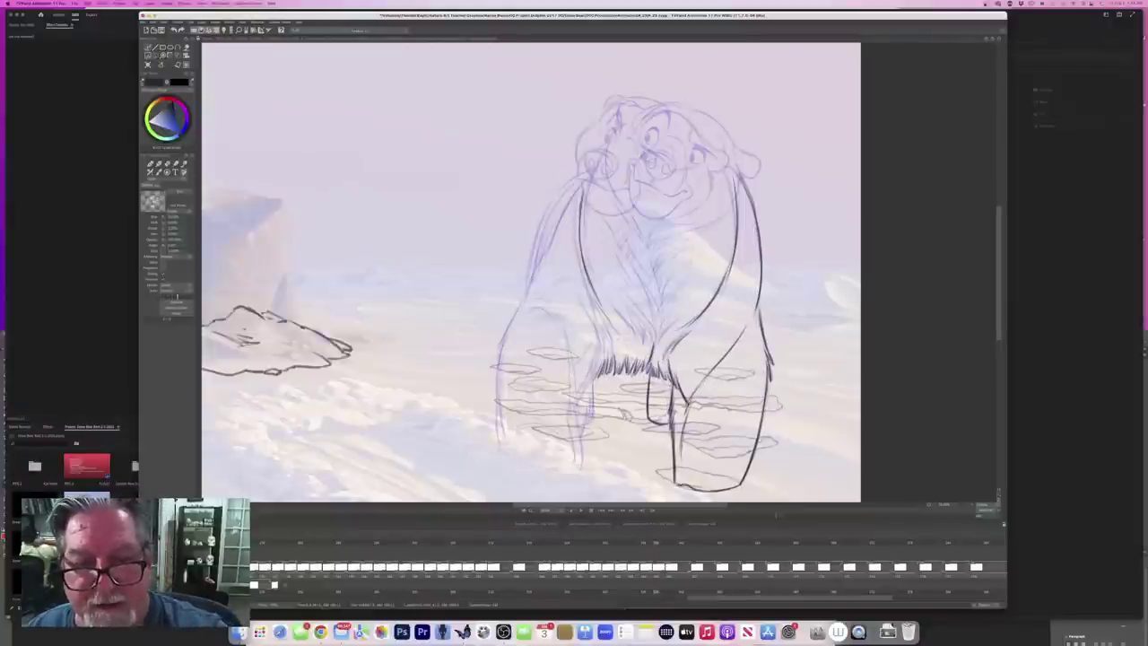
drag(633, 240, 659, 332)
key(Left)
key(Right)
key(Left)
key(Right)
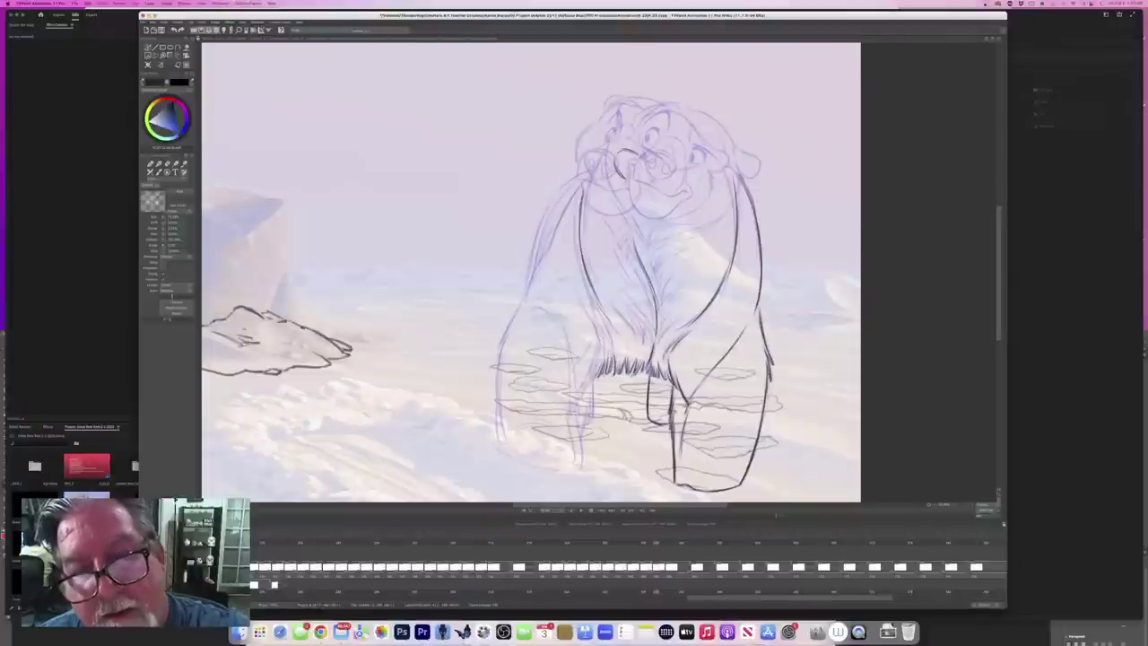
Step: Draw the nose with its nostrils and the curve of the lower jaw beneath it
drag(643, 163, 632, 178)
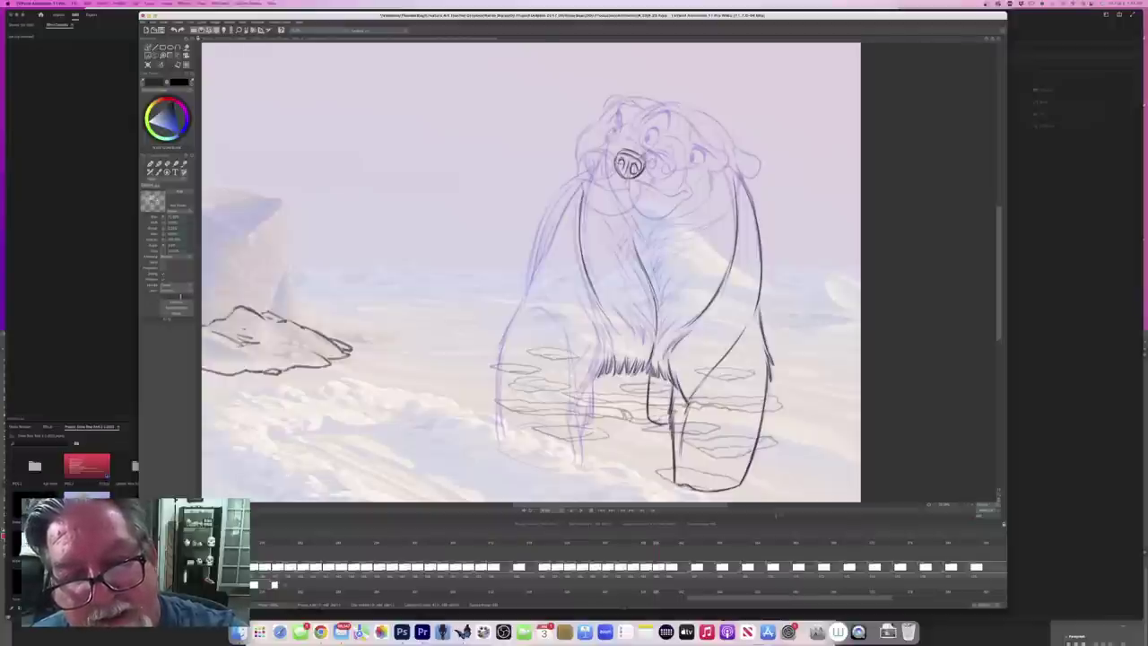
drag(616, 161, 621, 172)
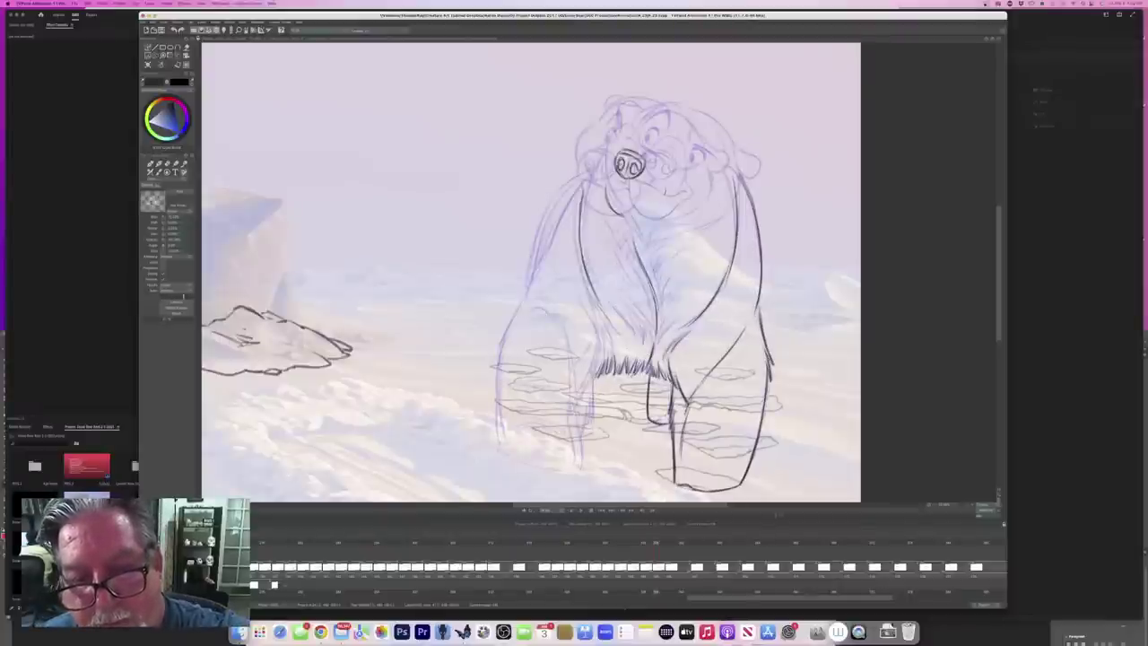
mouse_move(666, 190)
mouse_down()
mouse_move(641, 216)
mouse_move(619, 216)
mouse_up()
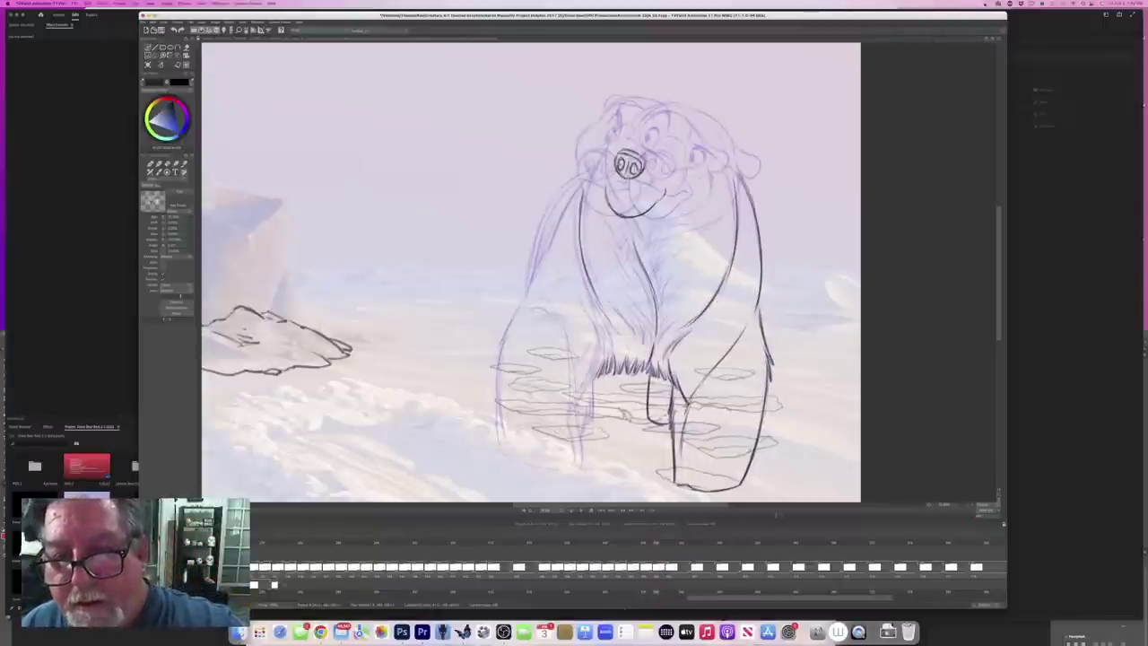
Step: Draw the right-hand cheek curving down under the jaw, flipping against the previous drawing
drag(726, 167, 720, 204)
mouse_move(728, 186)
mouse_down()
mouse_move(716, 206)
mouse_move(682, 220)
mouse_up()
drag(704, 216, 672, 222)
key(Left)
key(Right)
key(Left)
key(Right)
key(Left)
key(Right)
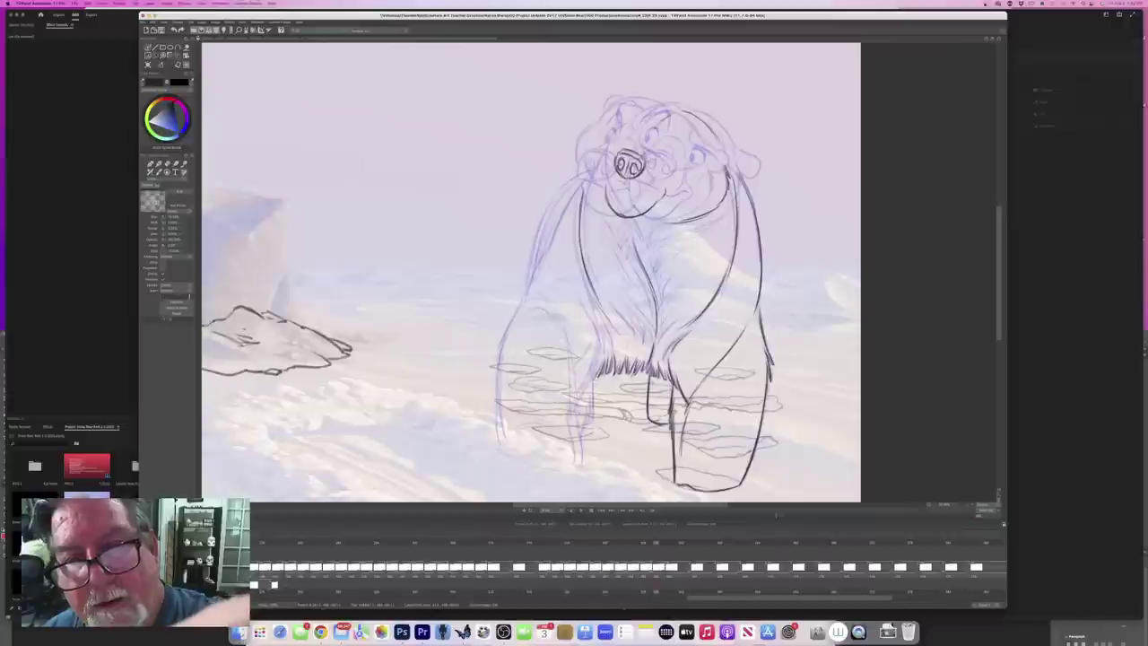
Step: Draw the top of the head and the right-hand forehead contour down towards the ear
drag(679, 108, 636, 100)
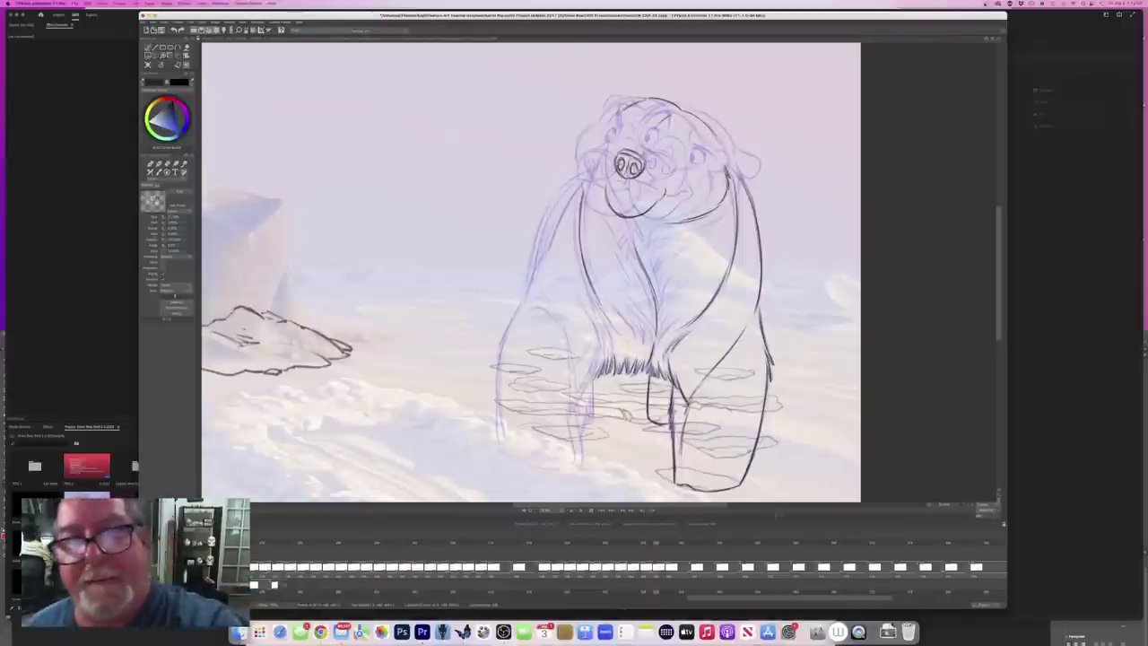
drag(684, 111, 707, 124)
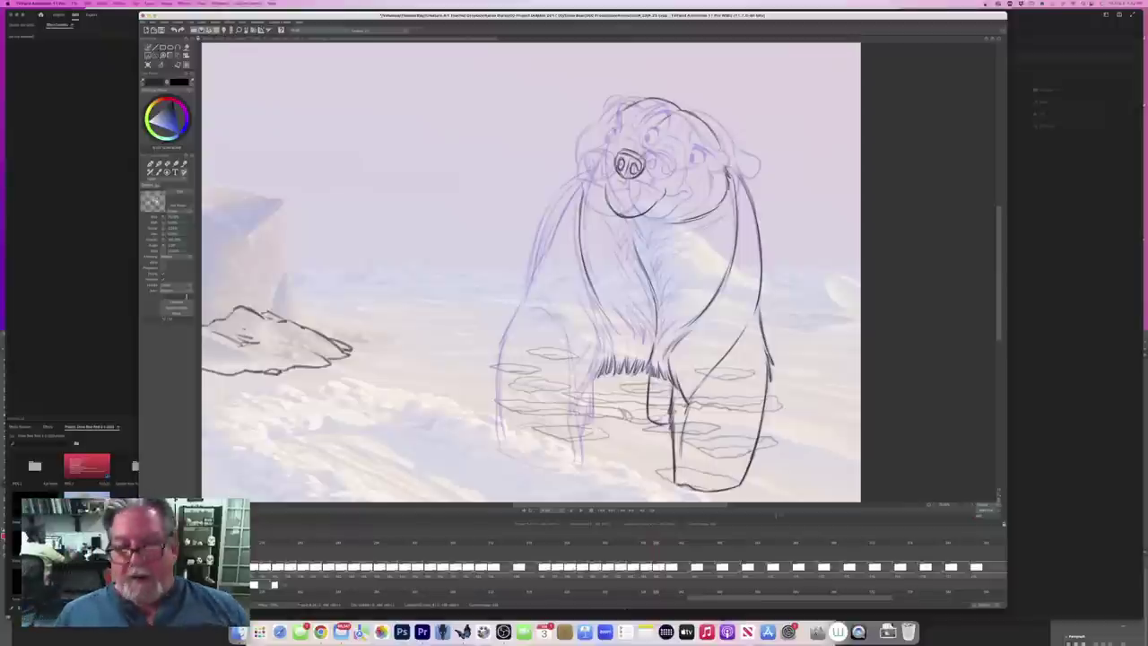
key(Left)
key(Right)
key(Left)
key(Right)
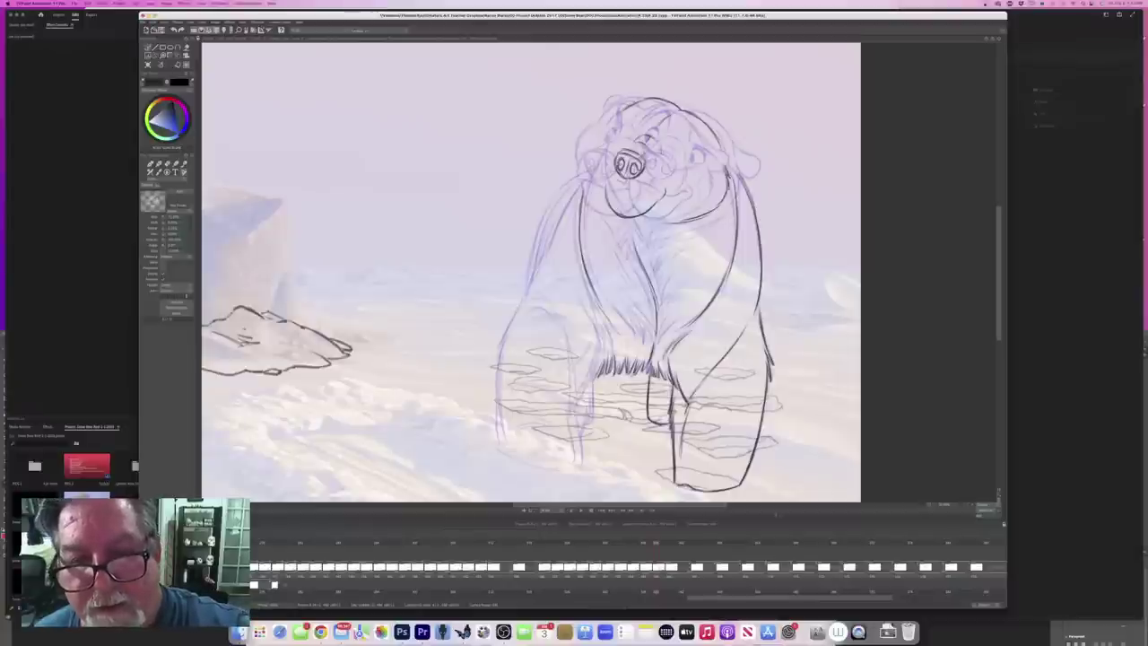
Step: Draw the muzzle, mouth line, both eyes and the brows, checking against the previous drawing
drag(661, 154, 662, 183)
key(Left)
key(Right)
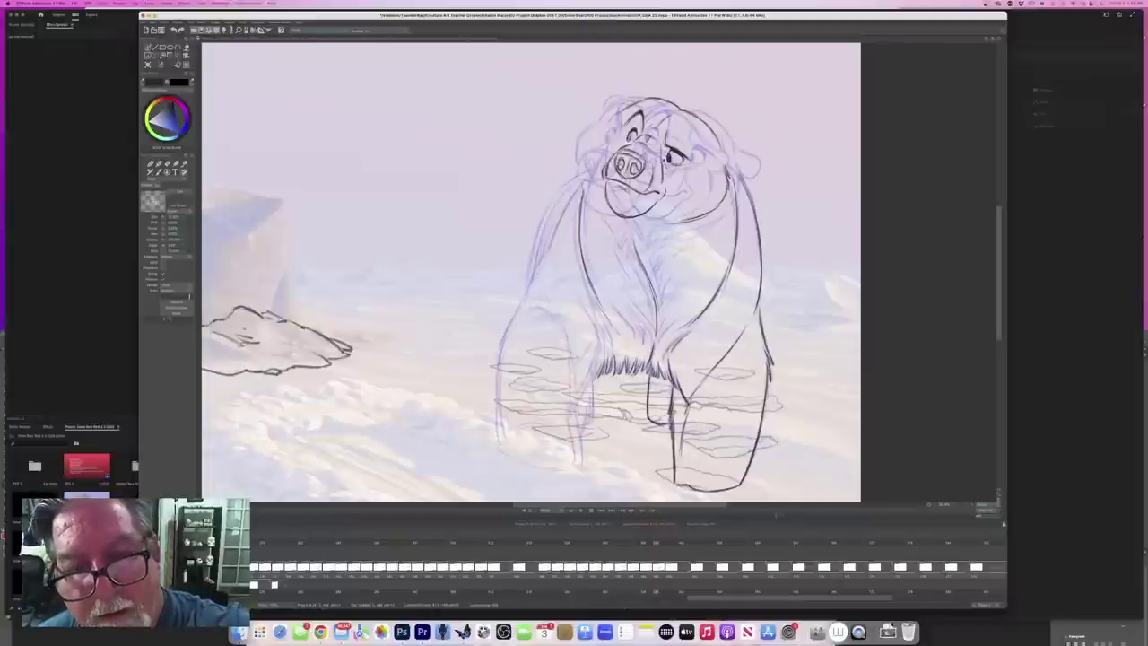
key(Left)
key(Right)
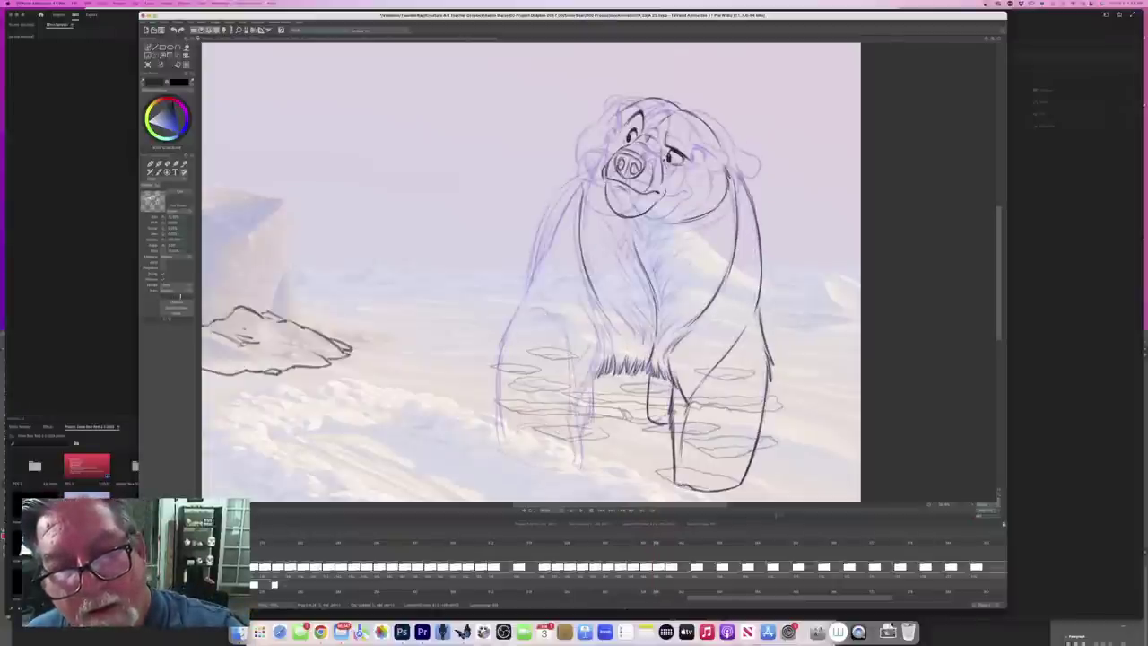
Step: Flip back and forth through the neighbouring drawings to check the face's movement in the head turn
key(Right)
key(Left)
key(Left)
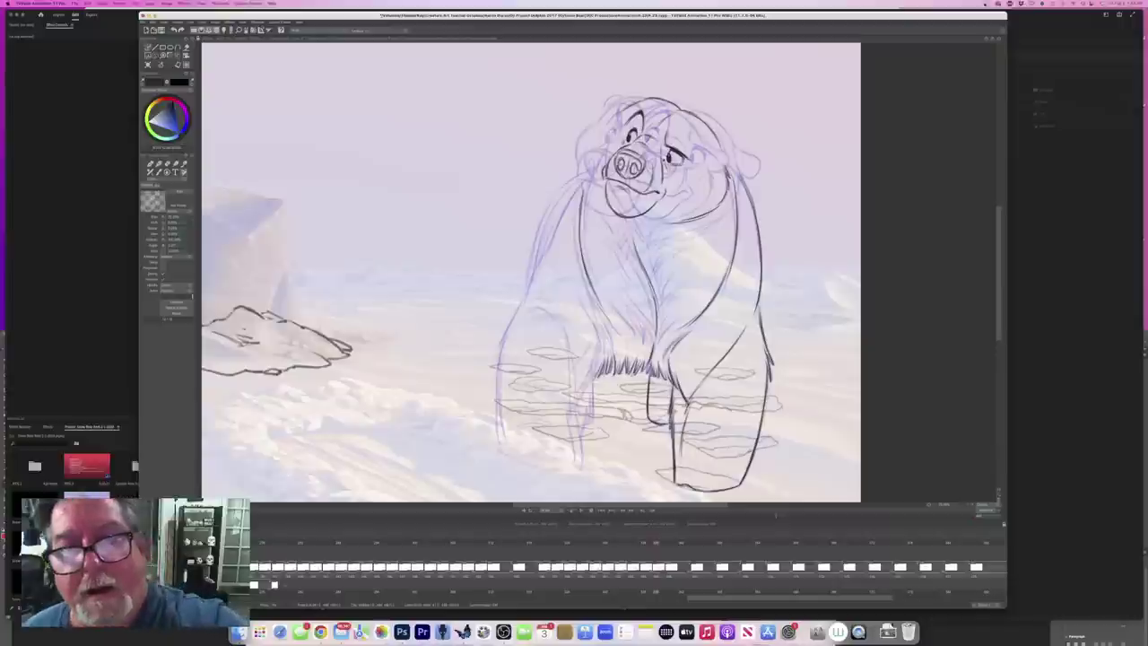
key(Right)
key(Left)
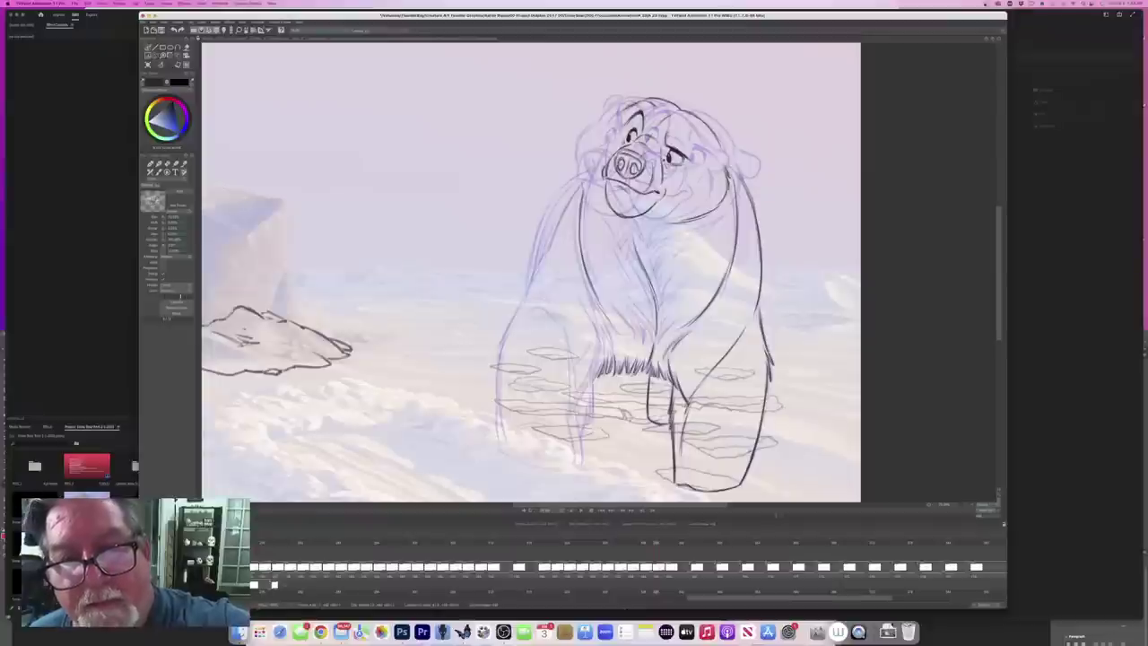
key(Right)
key(Left)
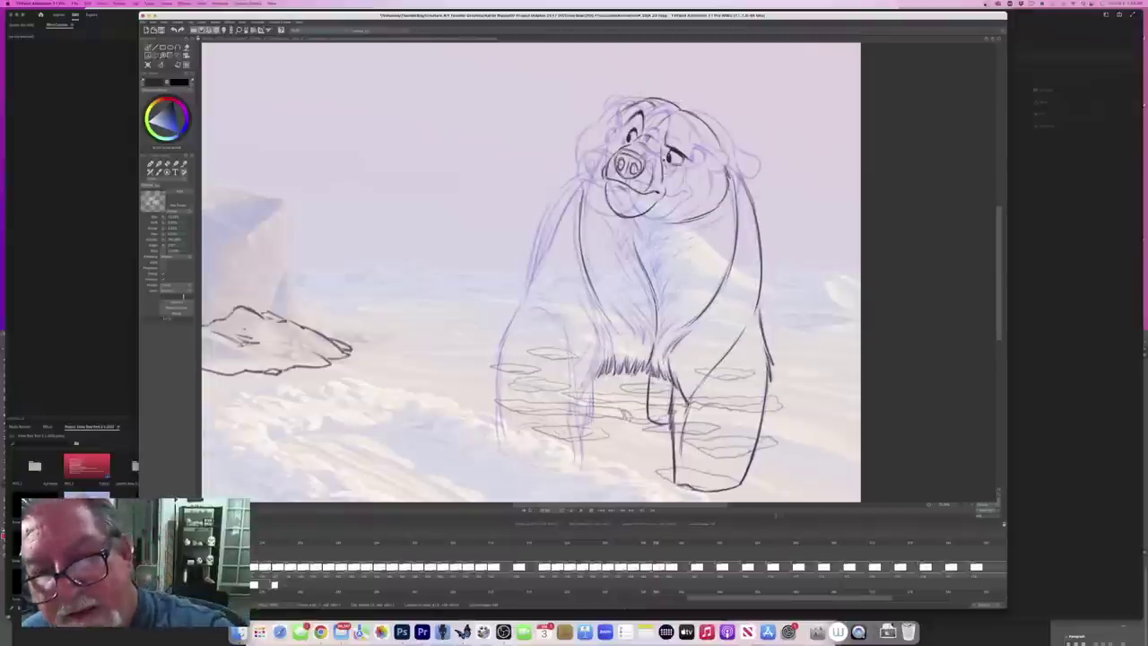
key(Left)
key(Right)
key(Left)
key(Right)
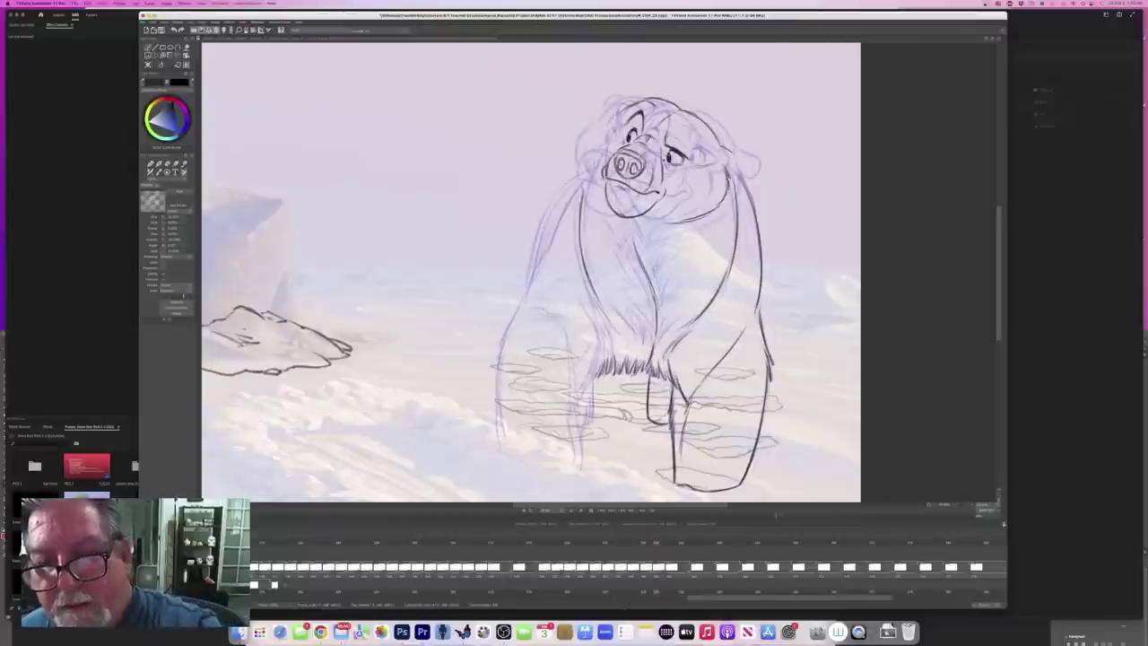
Step: Draw the right-hand ear where the head contour meets the cheek, flipping to compare its position
key(Right)
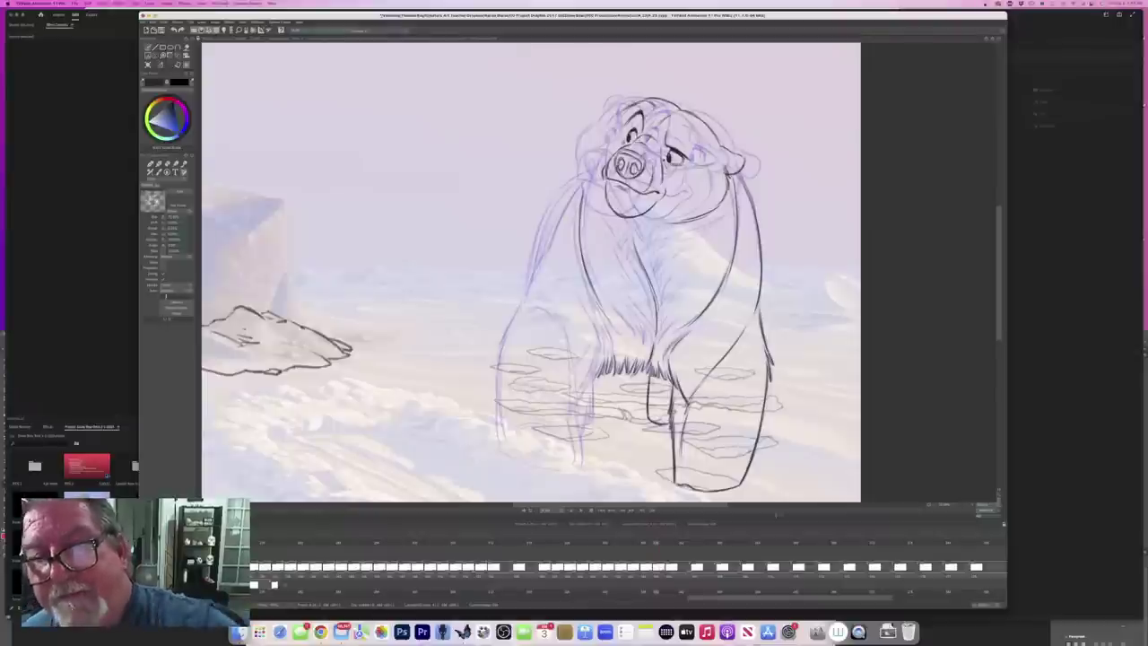
key(Left)
key(Right)
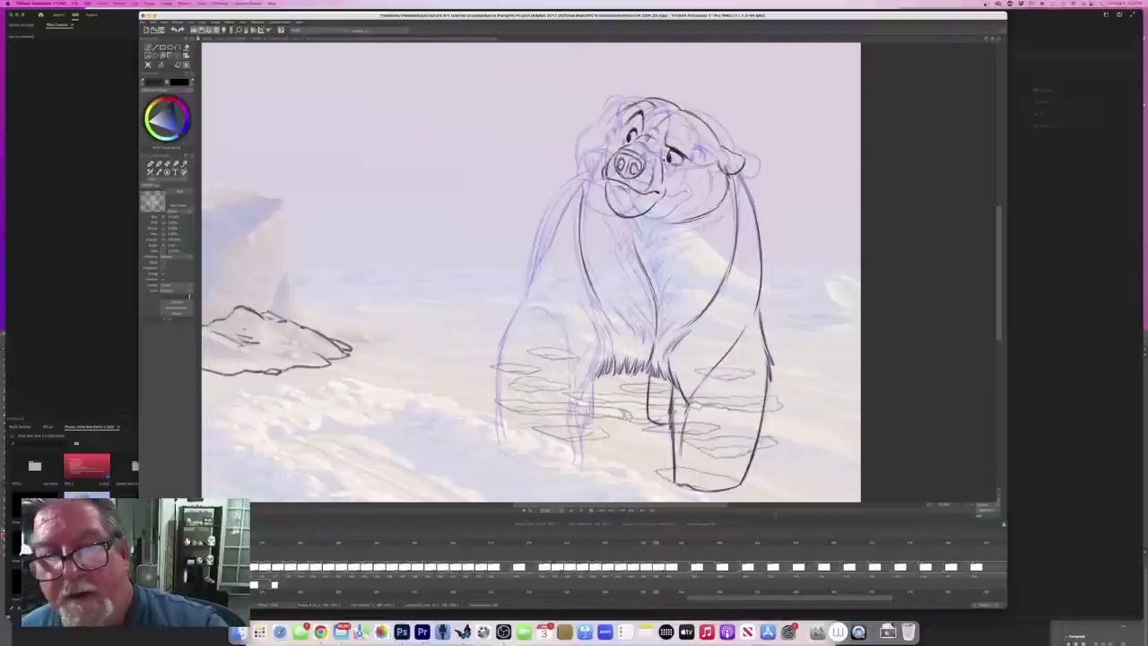
key(n)
key(Left)
key(Right)
key(Left)
key(Right)
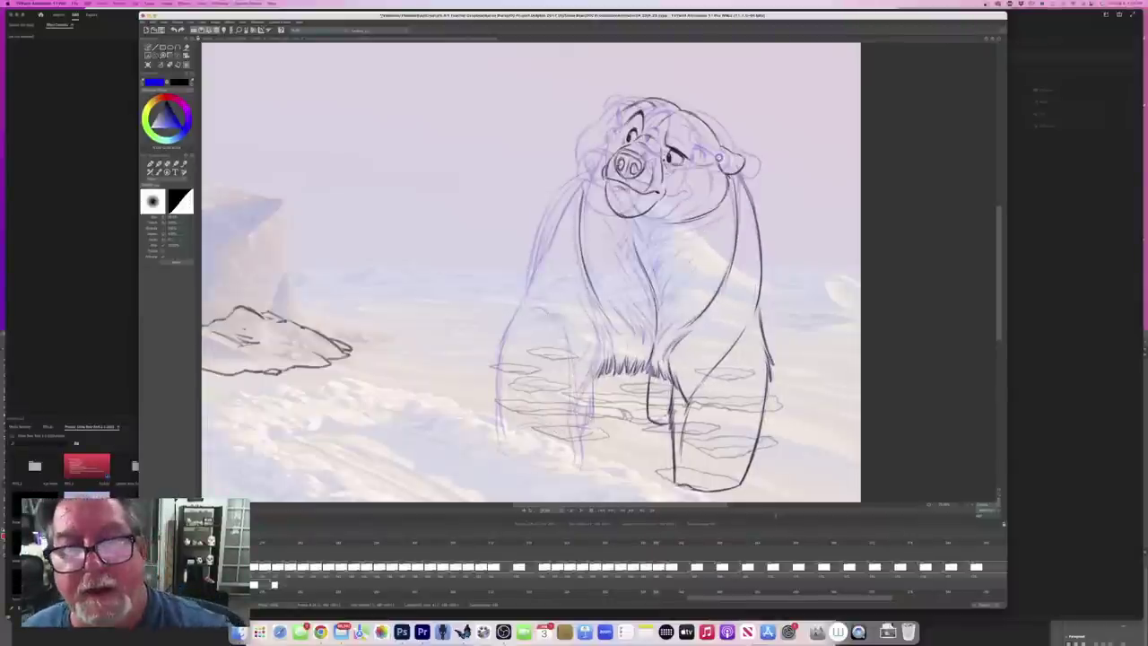
key(n)
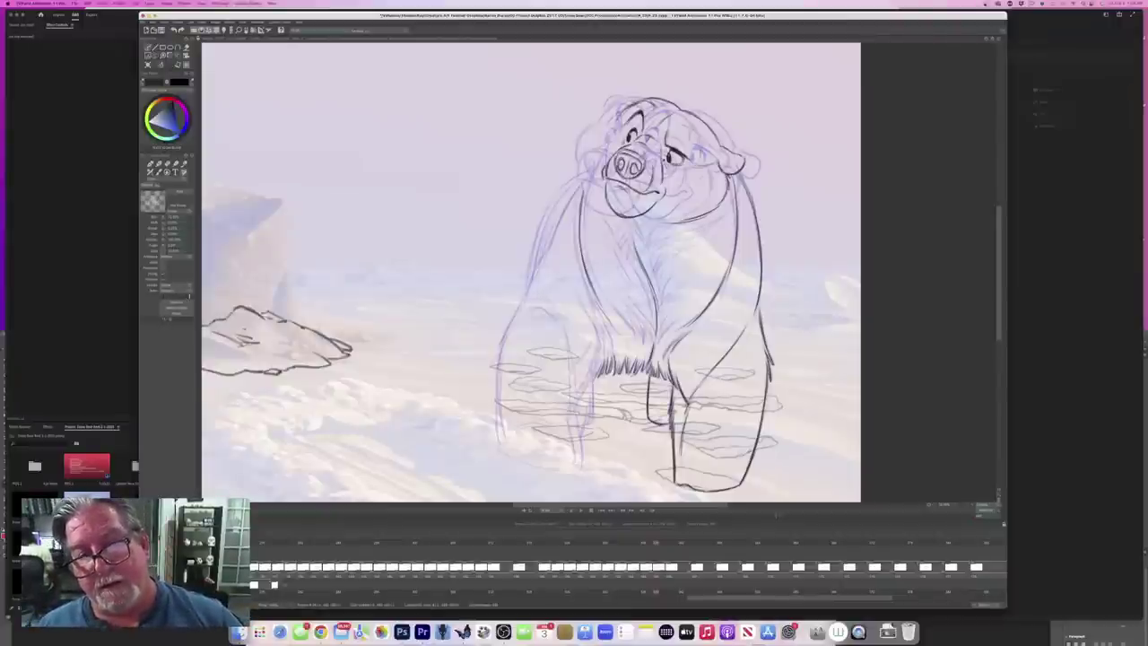
Step: Draw the left-hand side of the head from beside the eye down the cheek to the jaw
key(Left)
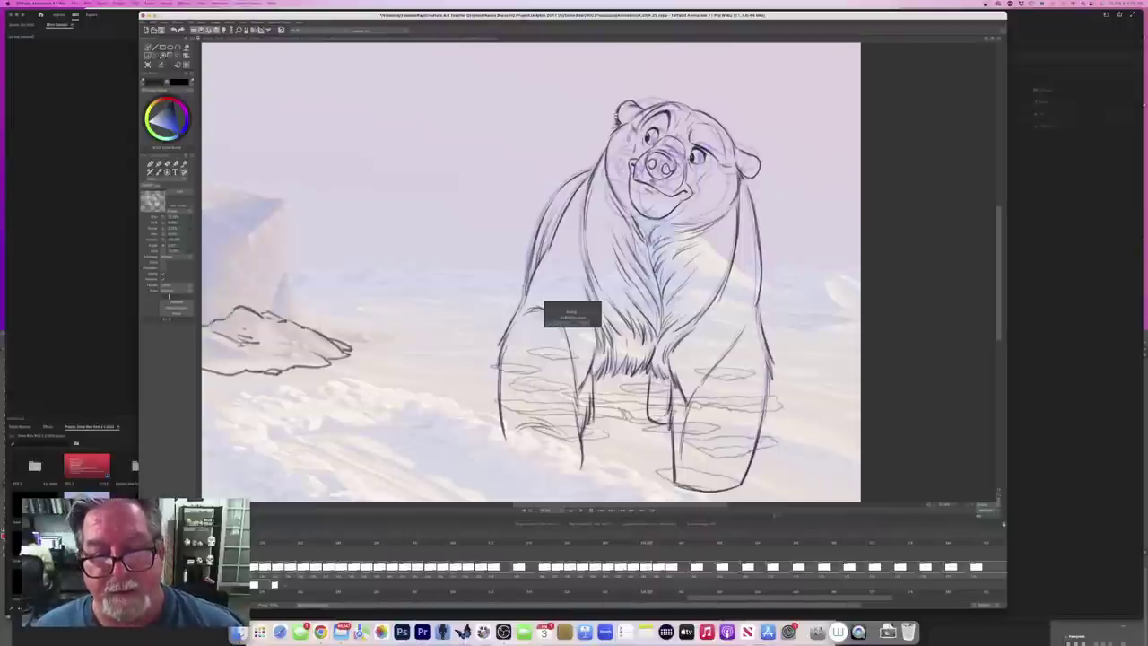
key(Right)
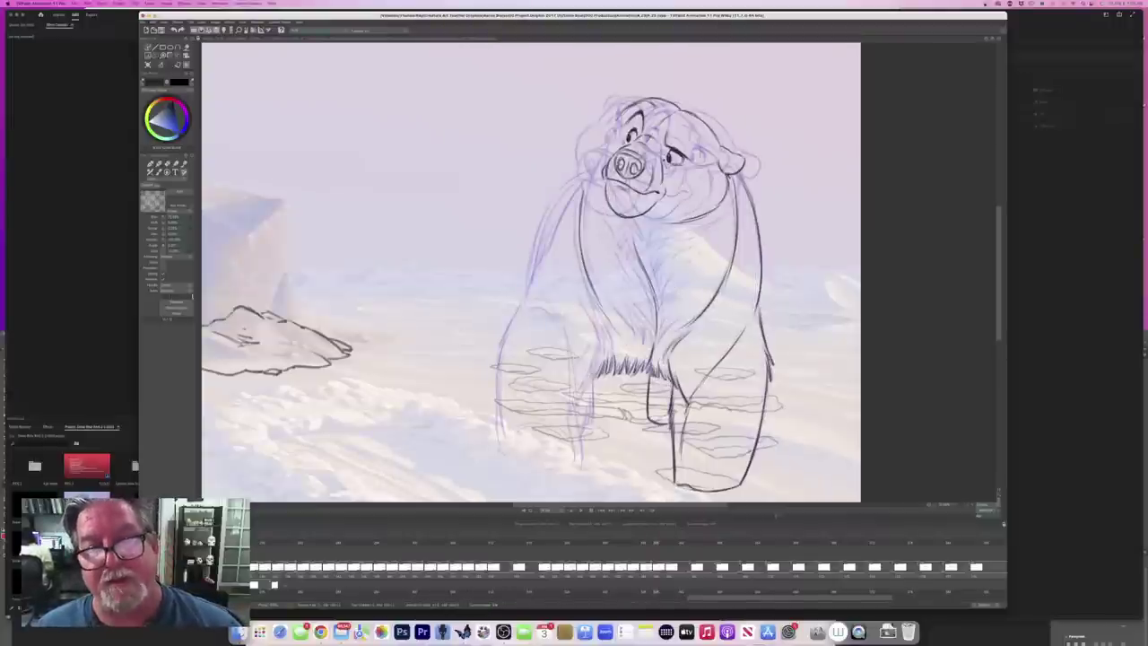
key(Left)
key(Right)
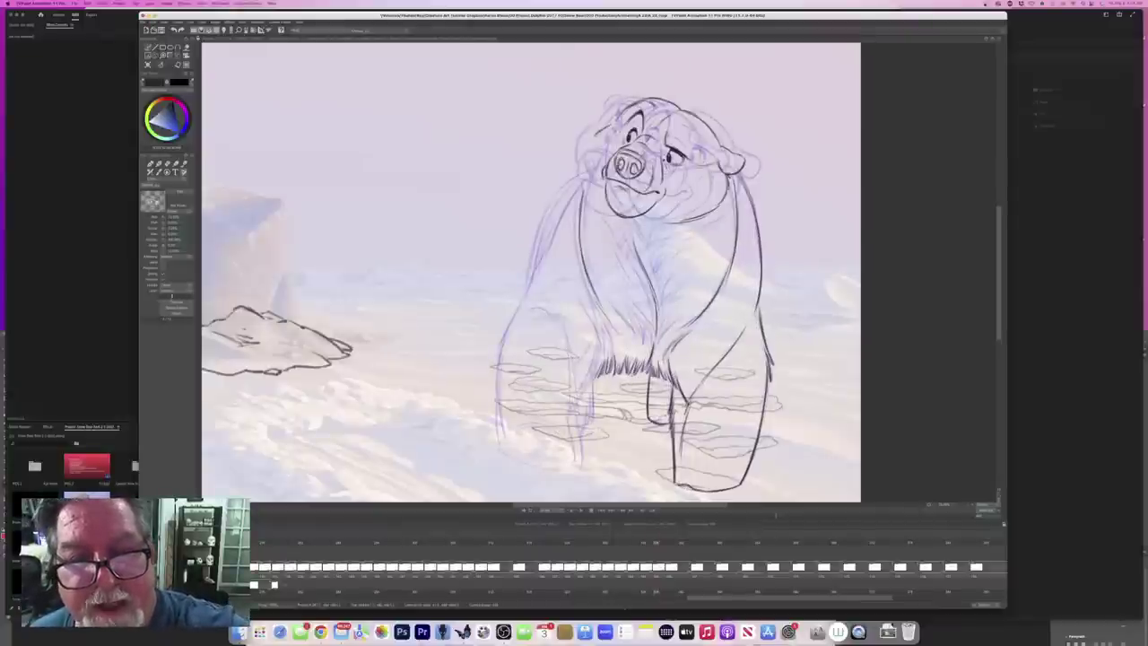
drag(598, 131, 603, 193)
drag(594, 166, 603, 196)
key(Left)
key(Right)
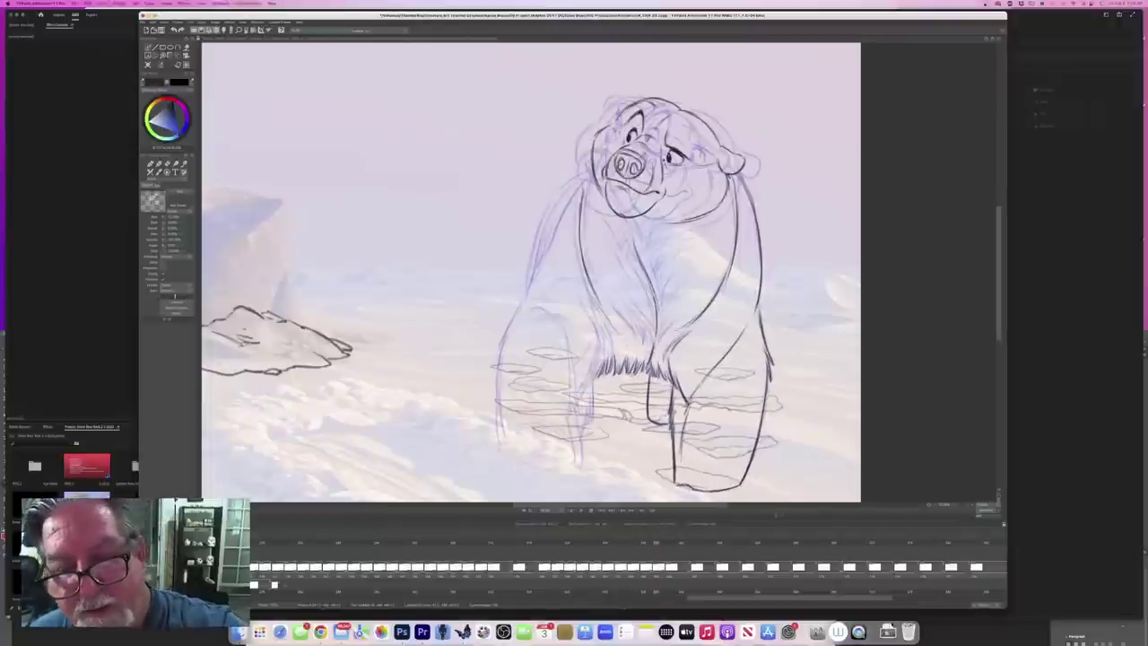
Step: Draw short fur strokes along both sides of the upper centre chest line, just below the jaw
drag(647, 228, 634, 245)
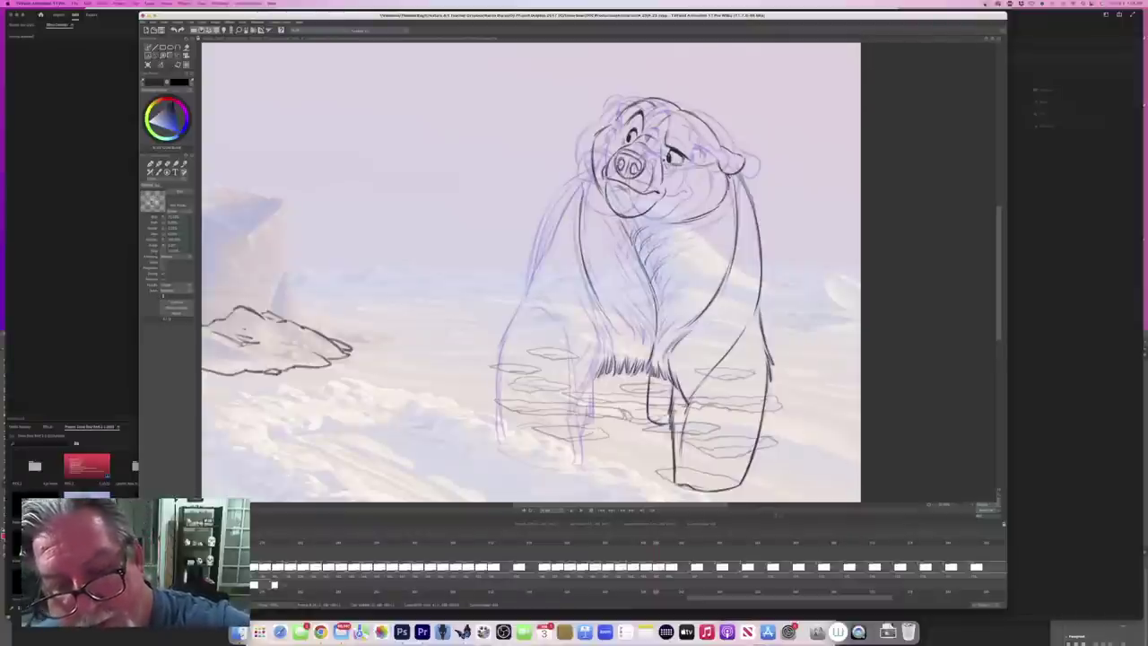
key(Left)
key(Right)
drag(622, 245, 640, 268)
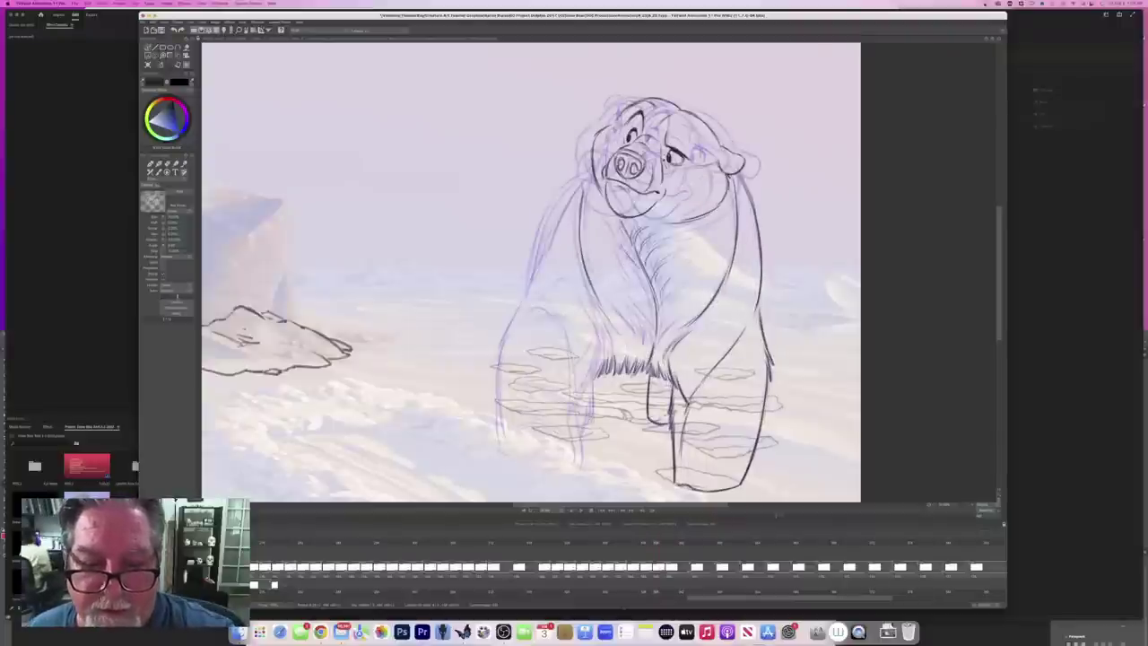
key(period)
key(comma)
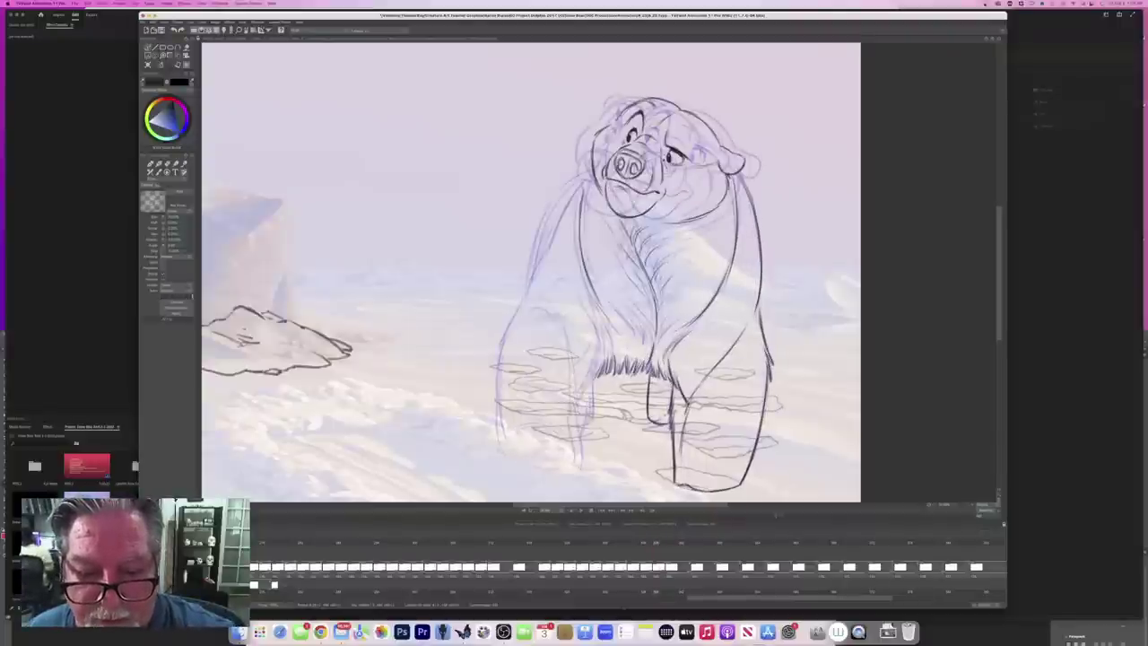
Step: Add fur strokes along both sides of the lower centre chest line above the belly fringe
mouse_move(621, 314)
mouse_down()
mouse_move(635, 339)
mouse_move(653, 338)
mouse_up()
drag(631, 291, 656, 339)
drag(678, 285, 656, 305)
key(Left)
key(Right)
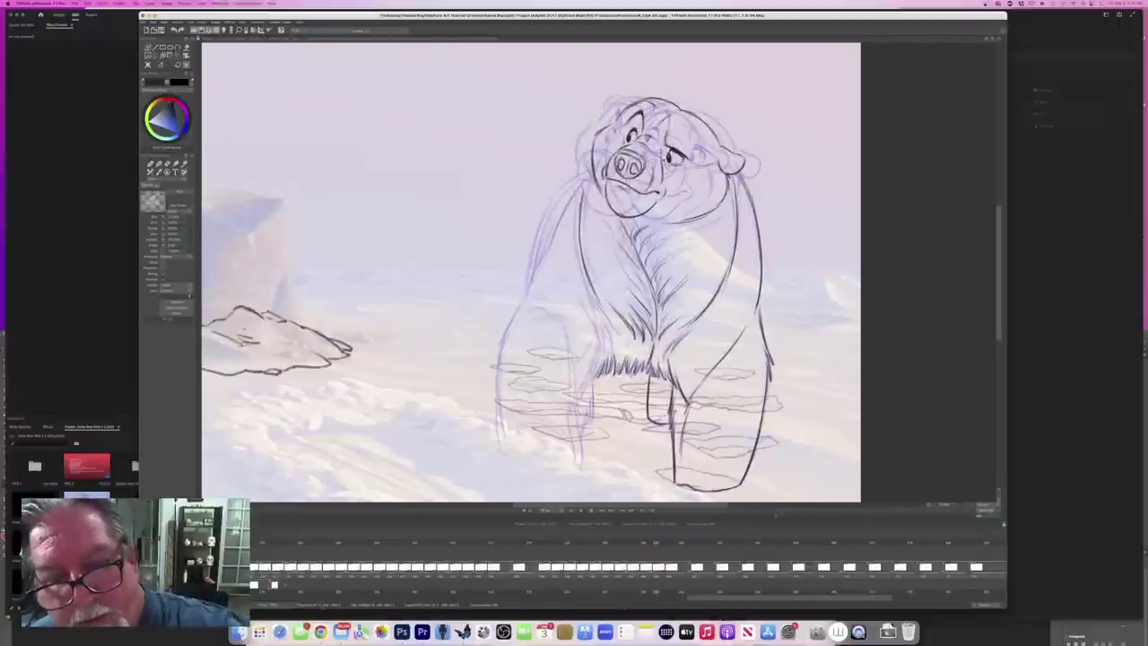
key(Left)
key(Right)
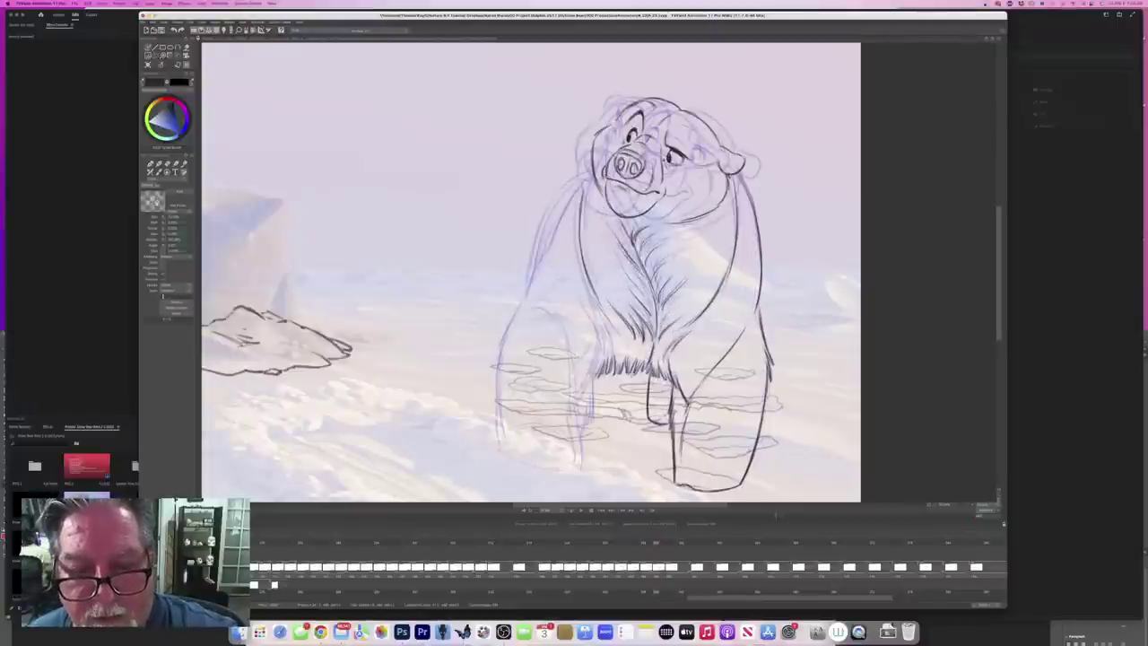
key(Left)
key(Right)
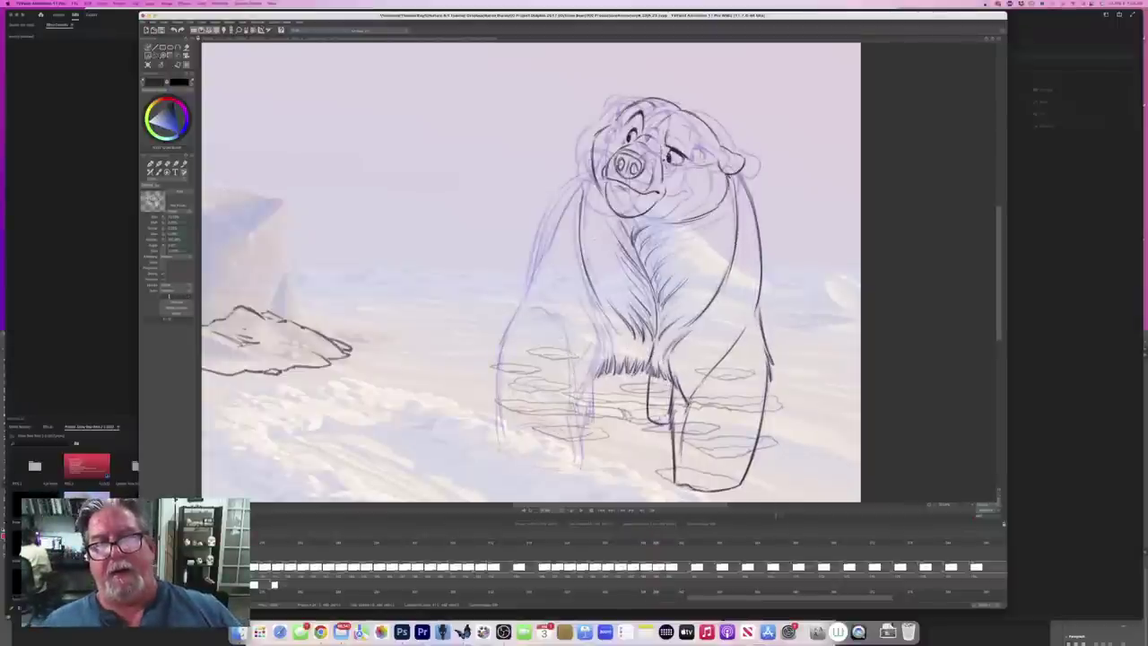
Step: Draw the neck line linking the left-hand cheek to the left-hand chest line, flipping to compare
key(Left)
key(Right)
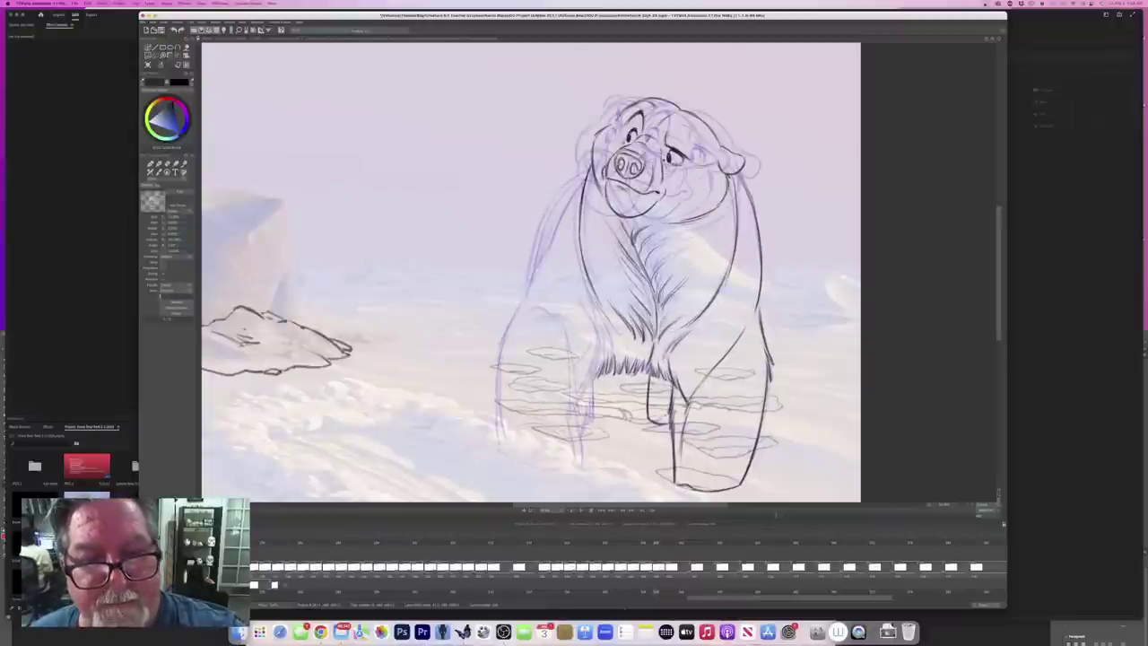
key(Left)
key(Right)
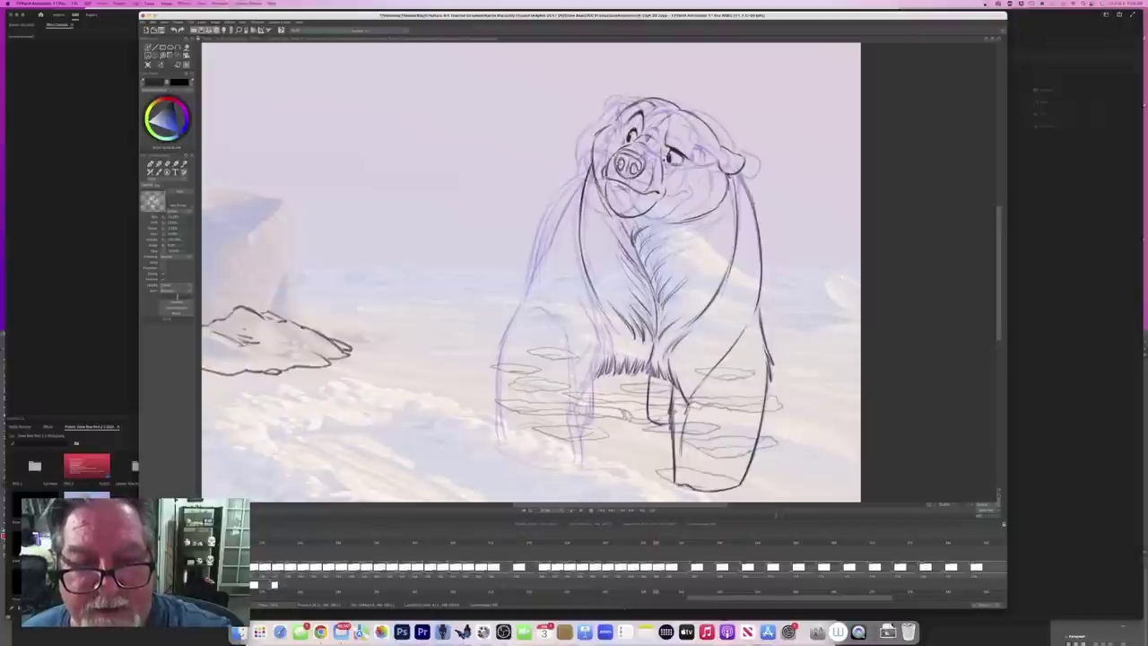
Step: Draw the outer contour of the left-hand shoulder and front leg down around the paw, flipping between drawings to compare
key(Left)
key(Right)
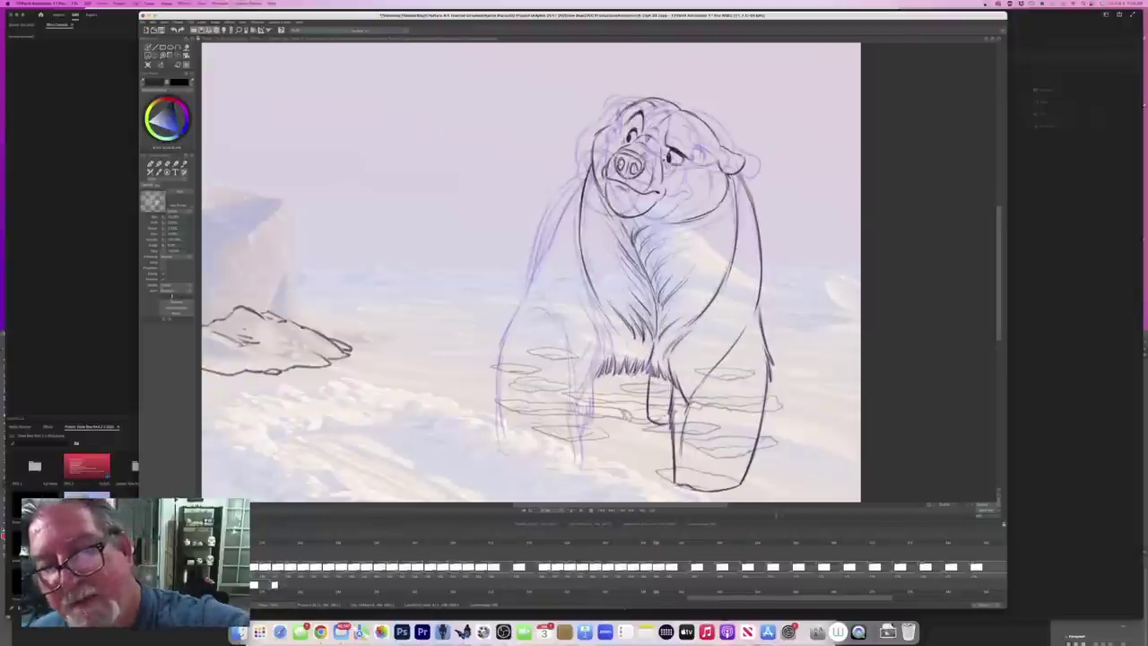
key(Left)
key(Right)
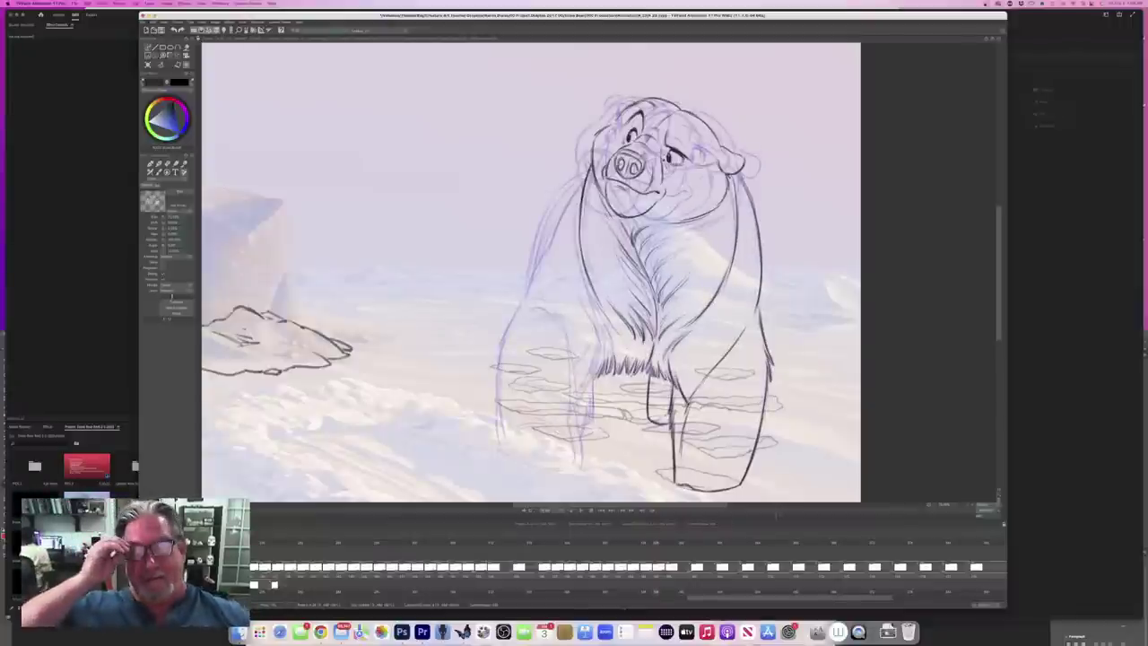
key(Left)
key(Right)
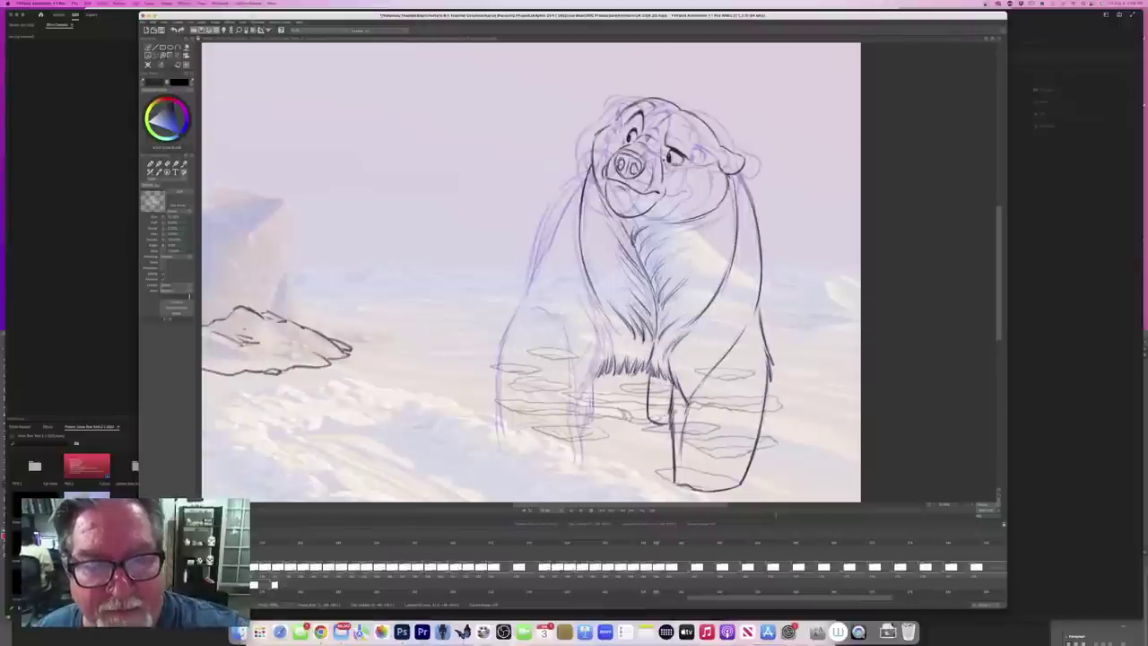
mouse_move(554, 221)
mouse_down()
mouse_move(496, 352)
mouse_move(504, 456)
mouse_up()
mouse_move(551, 425)
mouse_down()
mouse_move(518, 414)
mouse_move(509, 425)
mouse_move(546, 422)
mouse_move(579, 452)
mouse_move(574, 433)
mouse_move(579, 473)
mouse_move(502, 460)
mouse_move(574, 471)
mouse_up()
key(Left)
key(Right)
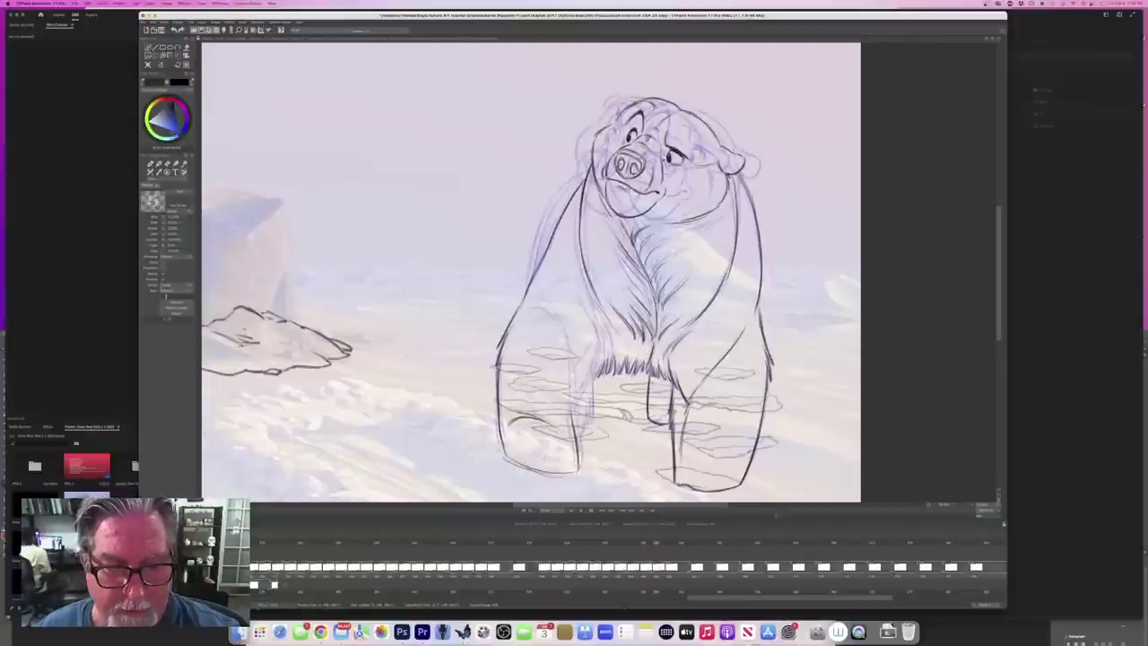
Step: Draw the short shoulder curve and the inner edge of the left-hand front leg down to the paw, flipping to check
mouse_move(535, 302)
mouse_down()
mouse_move(551, 310)
mouse_move(574, 395)
mouse_up()
drag(568, 349, 575, 409)
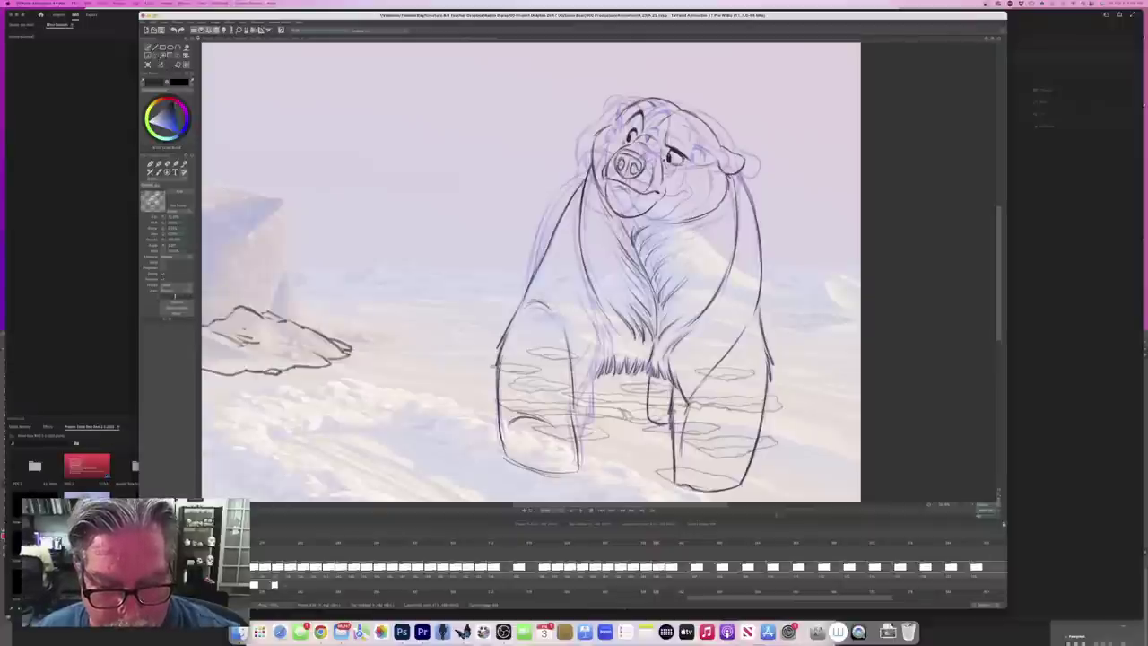
key(Left)
key(Right)
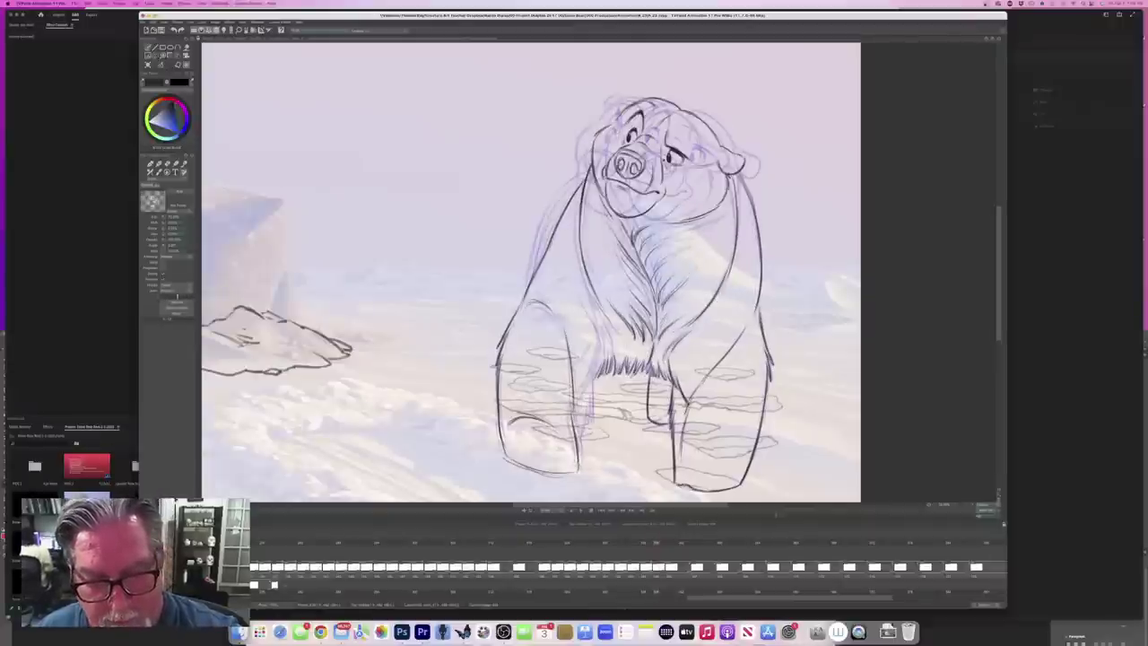
key(Left)
key(Right)
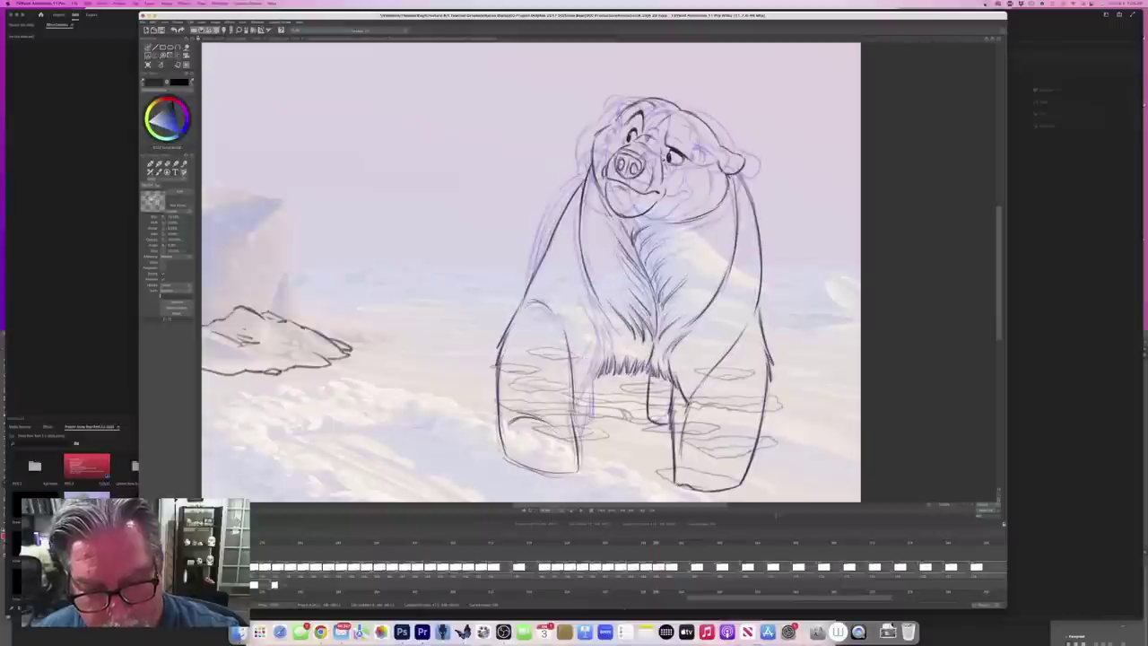
Step: Draw the hind leg showing just behind the inner edge of the left-hand front leg
drag(597, 357, 579, 425)
key(Left)
key(Right)
Step: Add short fur strokes along the lower left-hand chest line above the belly fringe, flipping through the drawings to compare
key(Left)
key(period)
drag(586, 298, 601, 344)
mouse_move(599, 322)
mouse_down()
mouse_move(600, 354)
mouse_move(627, 335)
mouse_up()
drag(618, 322, 630, 340)
key(comma)
key(period)
key(Left)
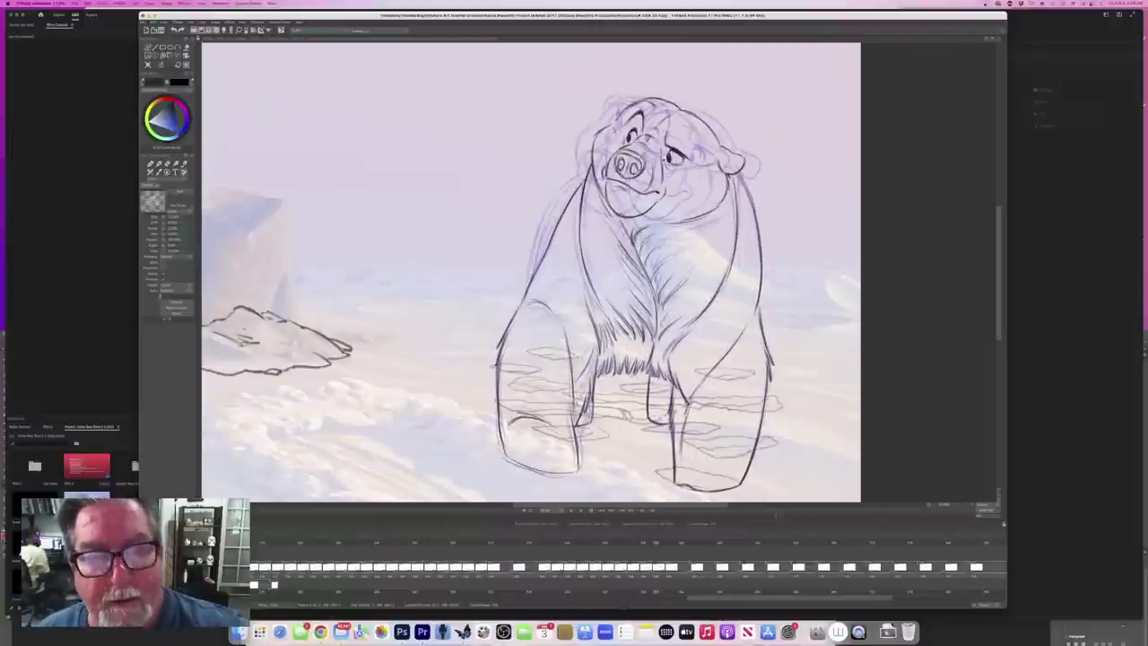
key(Right)
key(Right)
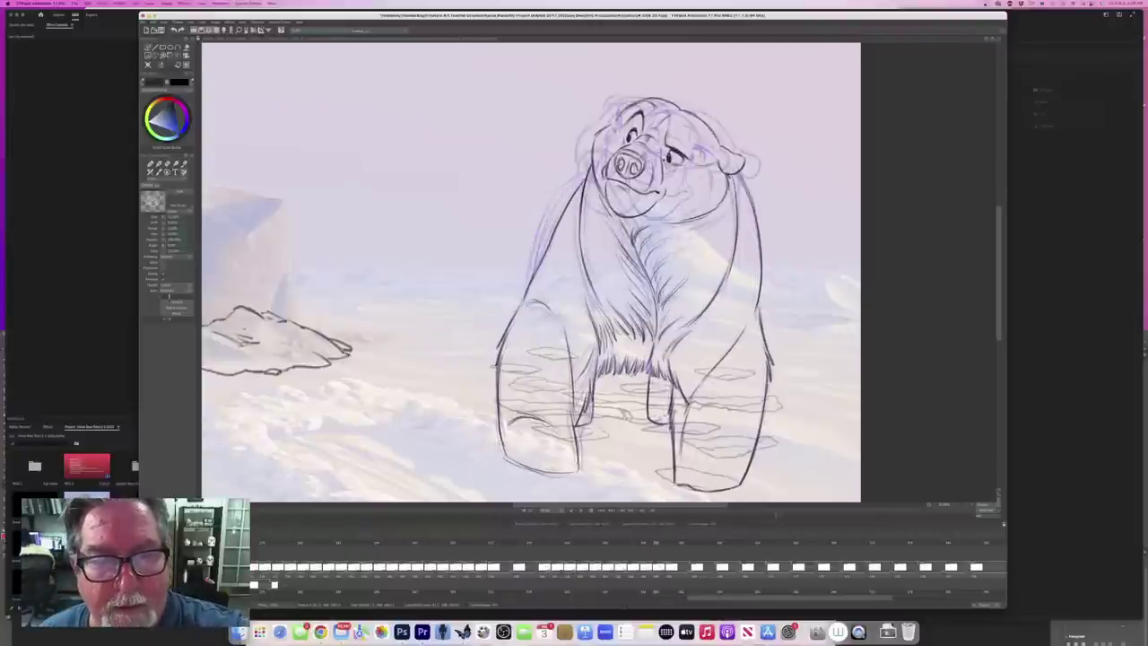
key(Left)
key(Right)
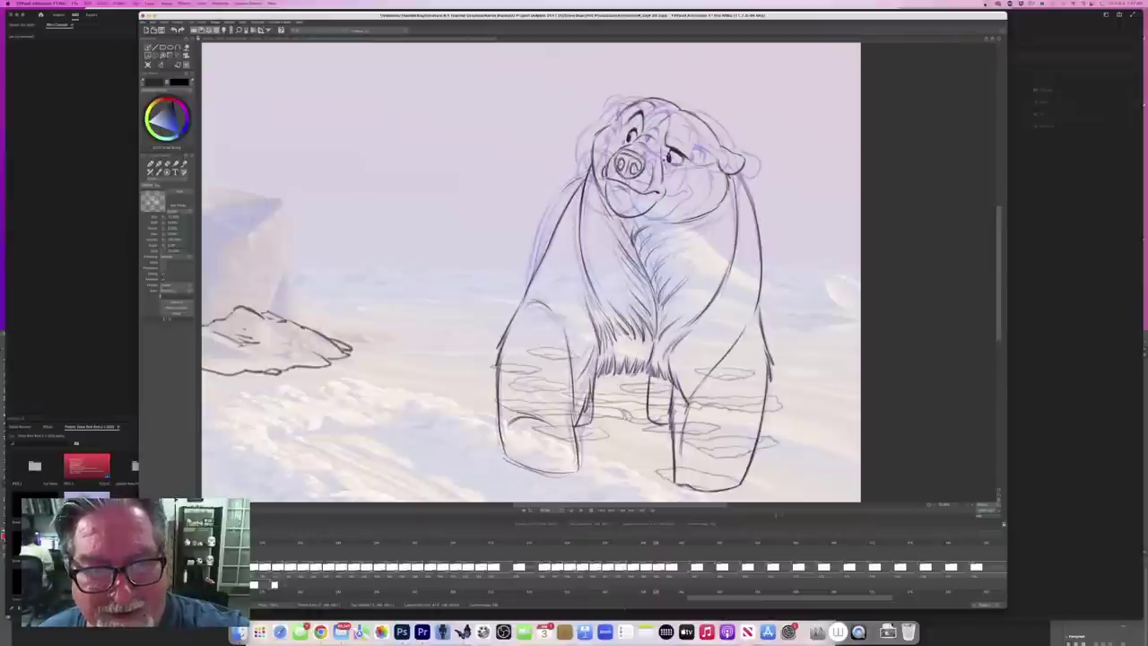
Step: Draw the bear's back contour and hatching strokes behind the left-side shoulder, comparing them with the adjacent drawings
drag(558, 198, 529, 289)
key(Left)
key(Right)
drag(555, 218, 539, 265)
key(Left)
key(Right)
key(Left)
key(Right)
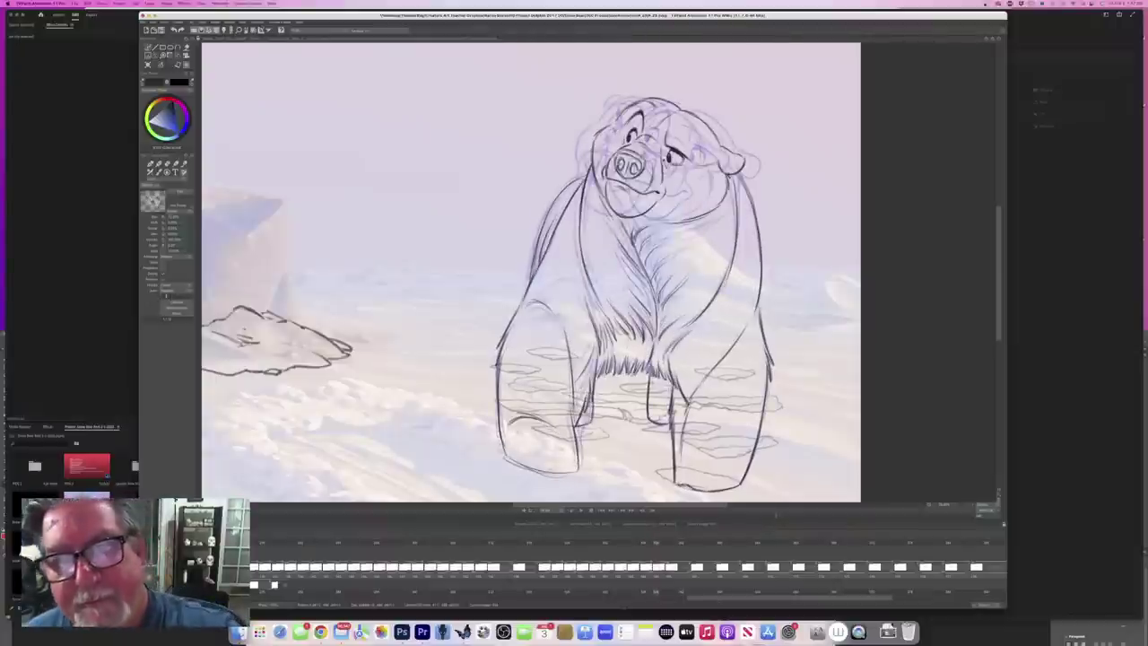
key(period)
key(comma)
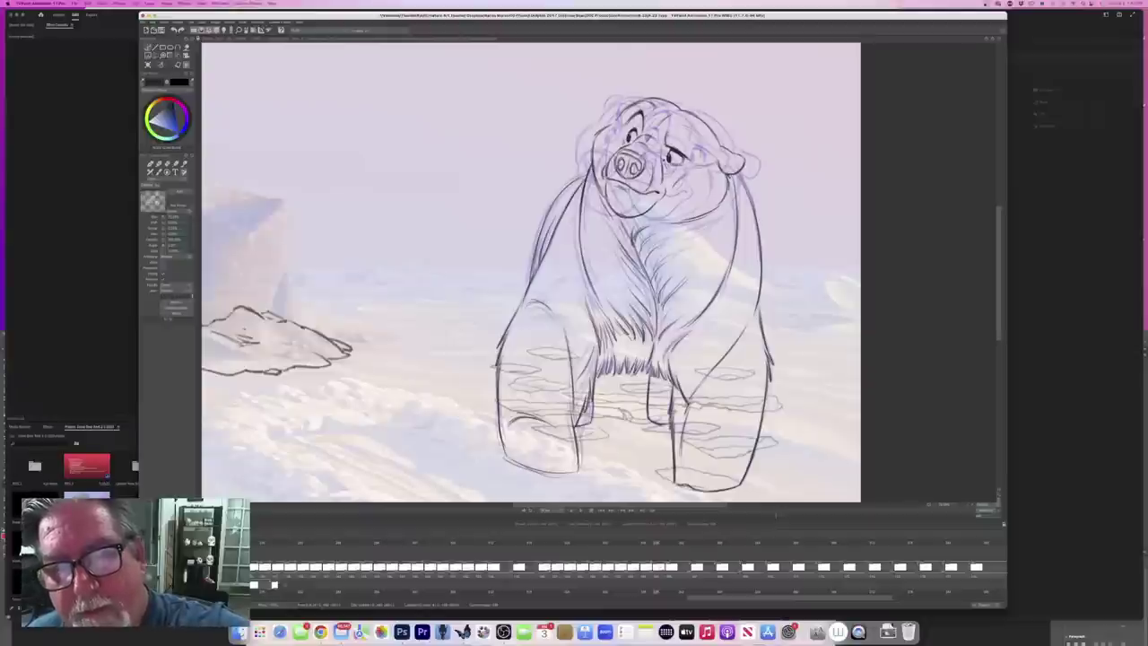
key(period)
key(comma)
key(period)
key(comma)
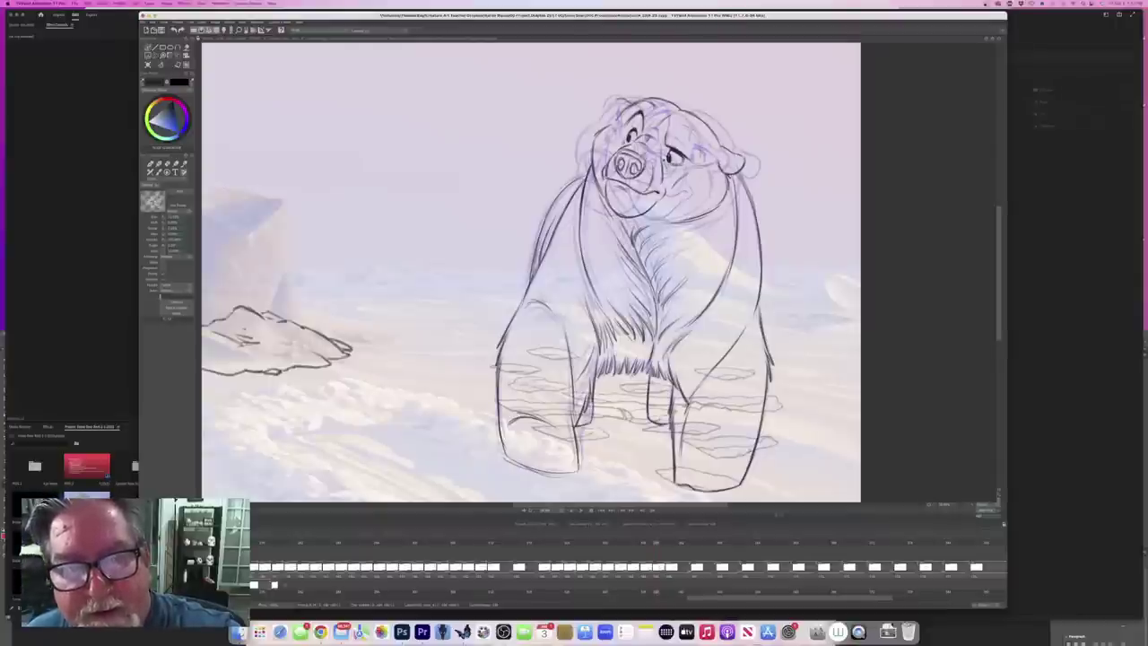
Step: Draw the bear's small ear at the upper left of the head and compare the drawing with its neighbours
drag(614, 103, 615, 123)
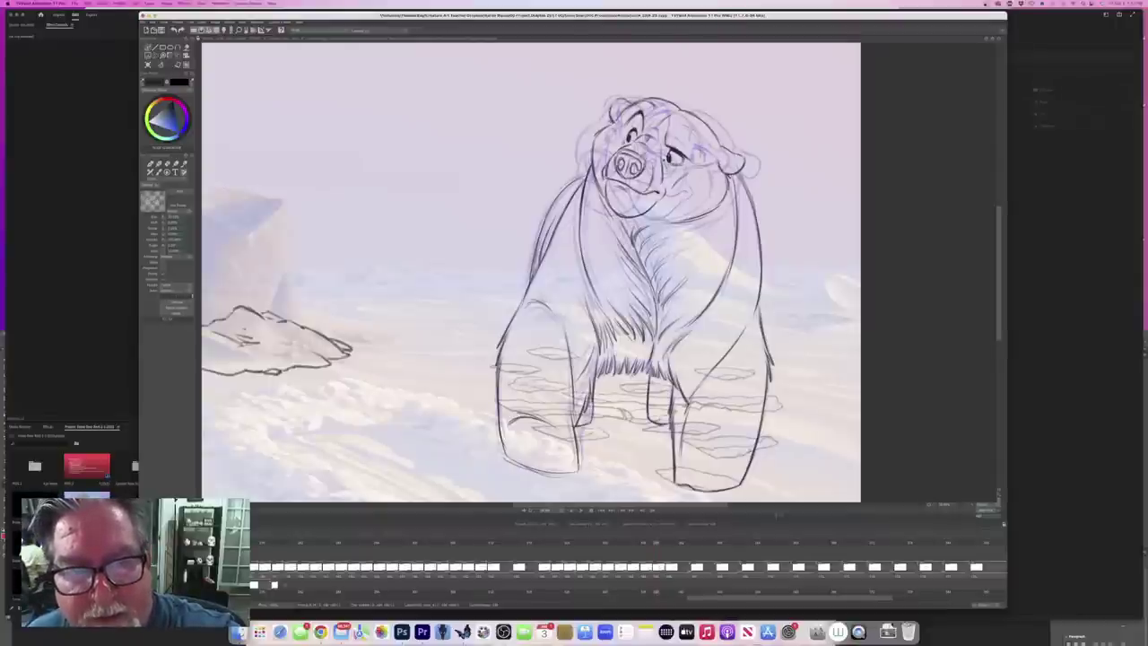
key(Left)
key(Right)
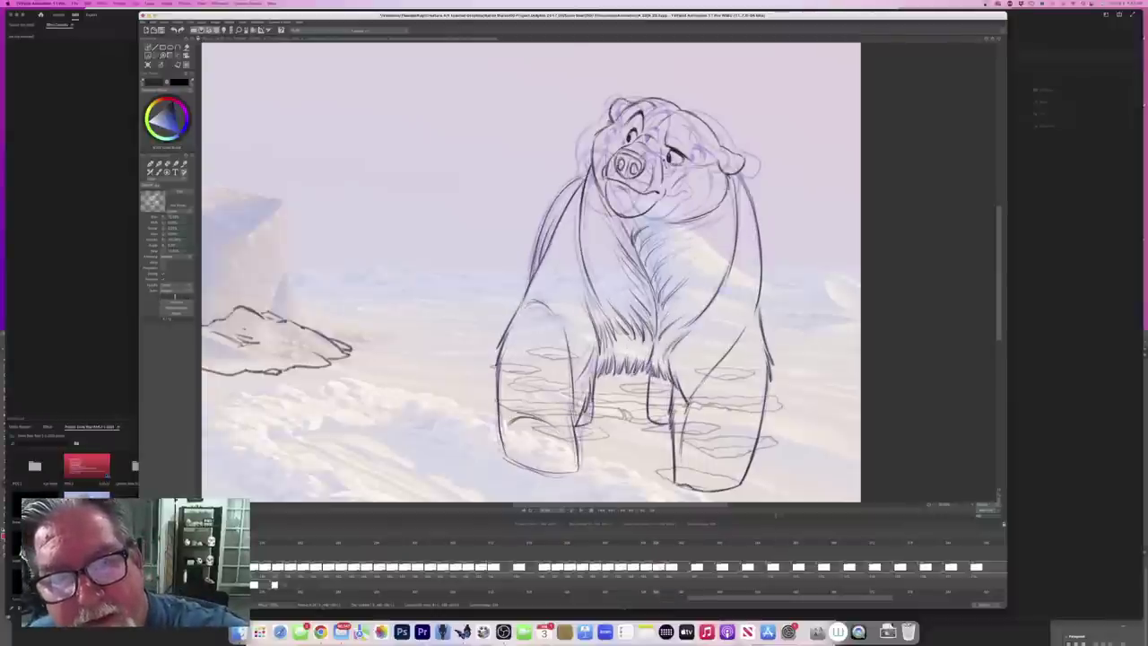
key(Left)
key(Right)
key(Left)
key(Right)
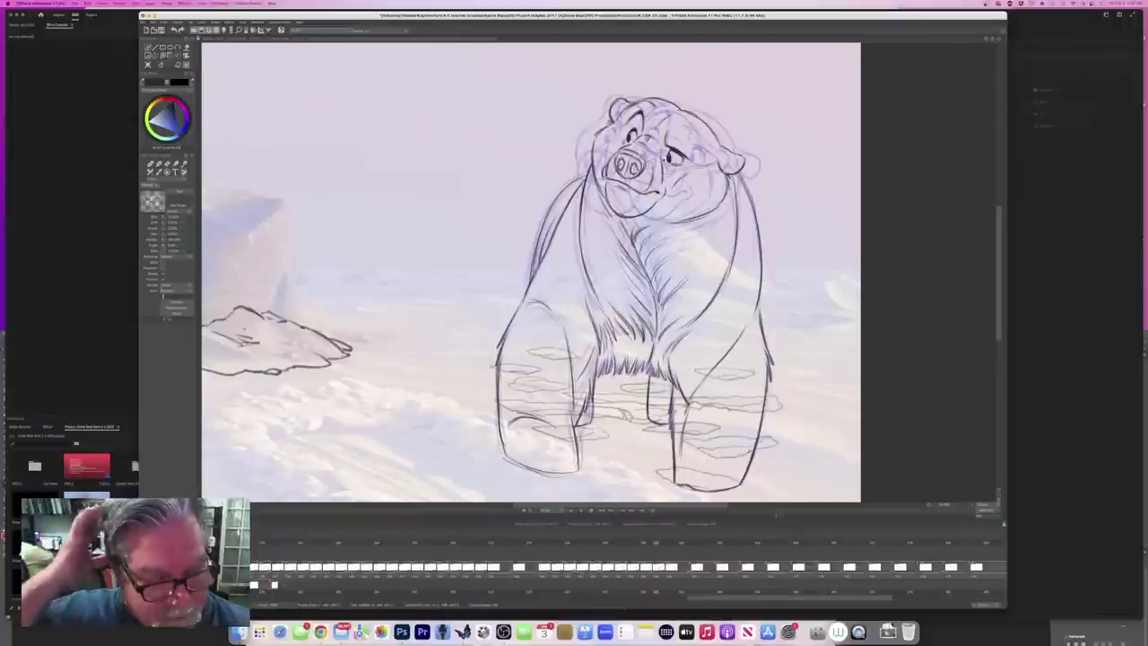
key(Right)
key(Left)
key(Right)
key(Left)
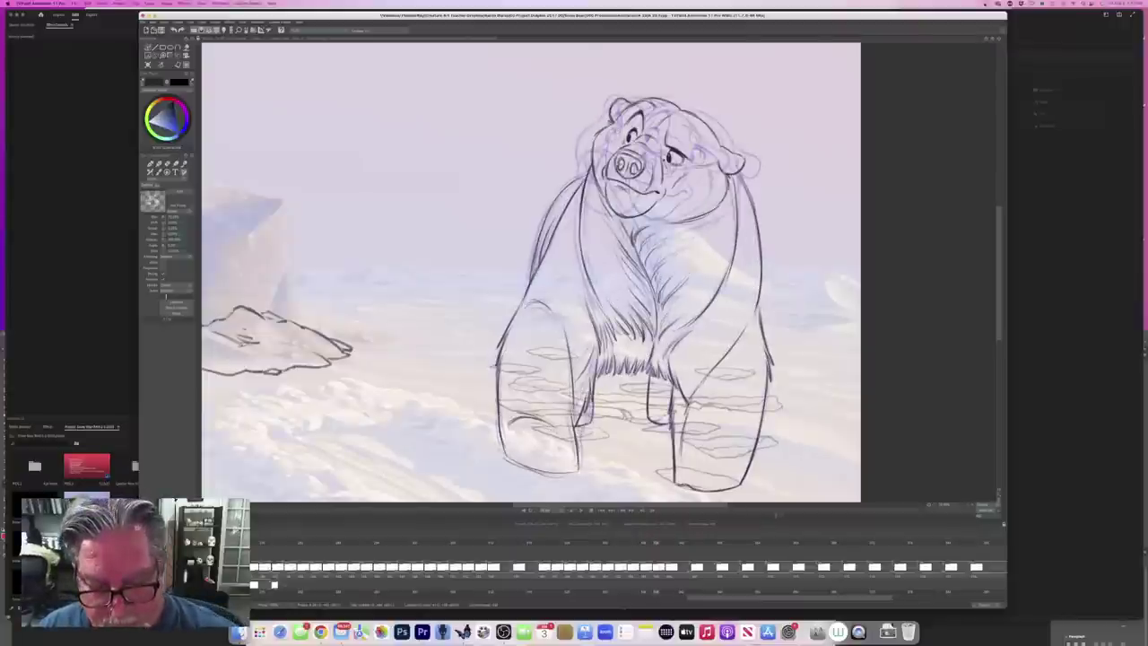
Step: Add a blank in-between drawing after the bear drawing that follows the current one, with the neighbouring poses showing through
scroll(628, 571, up, 1)
drag(656, 547, 679, 547)
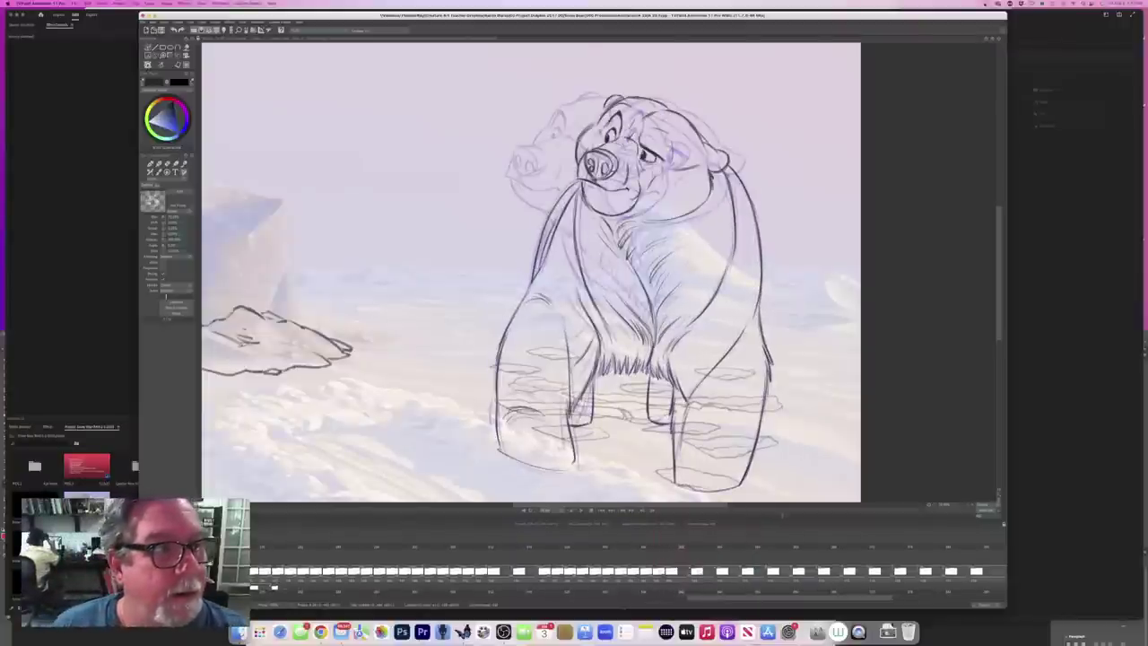
key(Insert)
key(Left)
key(Right)
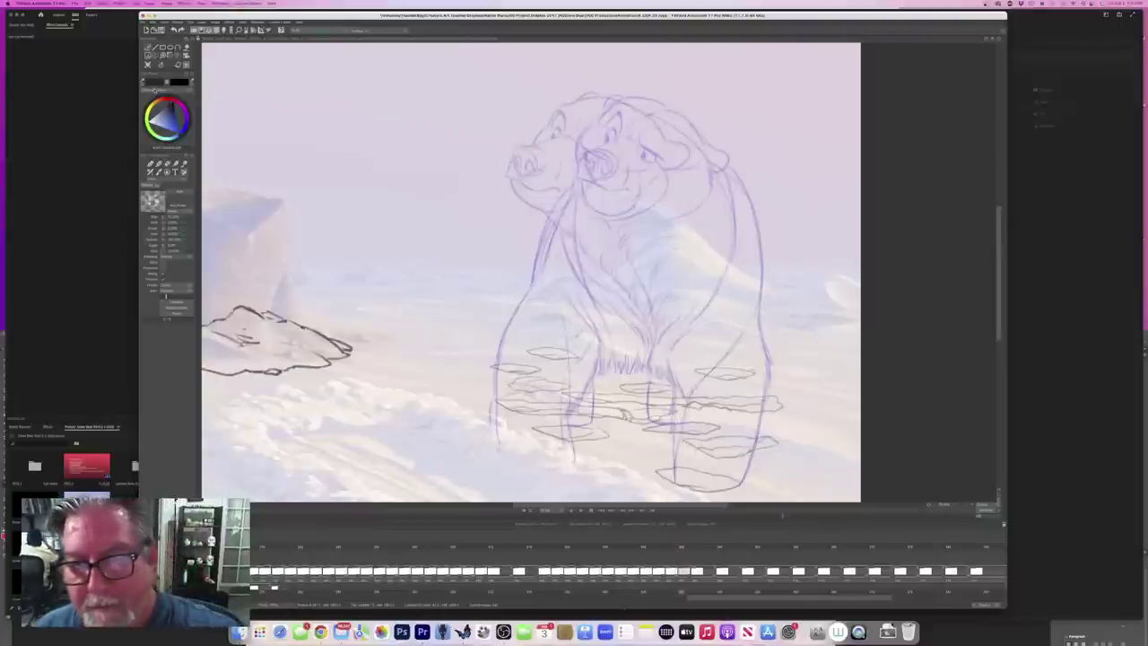
Step: Outline the bear's right-side back and foreleg down to the paw, tracing the onion-skinned poses
mouse_move(729, 171)
mouse_down()
mouse_move(774, 366)
mouse_move(760, 416)
mouse_up()
drag(767, 370, 741, 488)
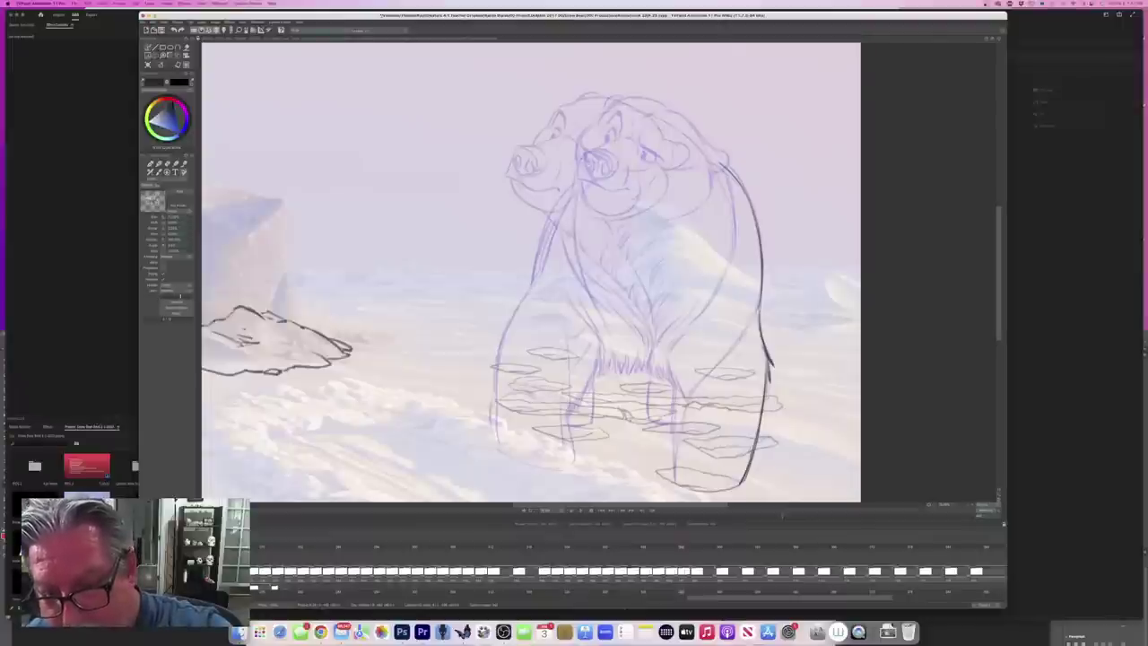
mouse_move(746, 325)
mouse_down()
mouse_move(687, 405)
mouse_move(675, 481)
mouse_move(700, 491)
mouse_move(689, 489)
mouse_up()
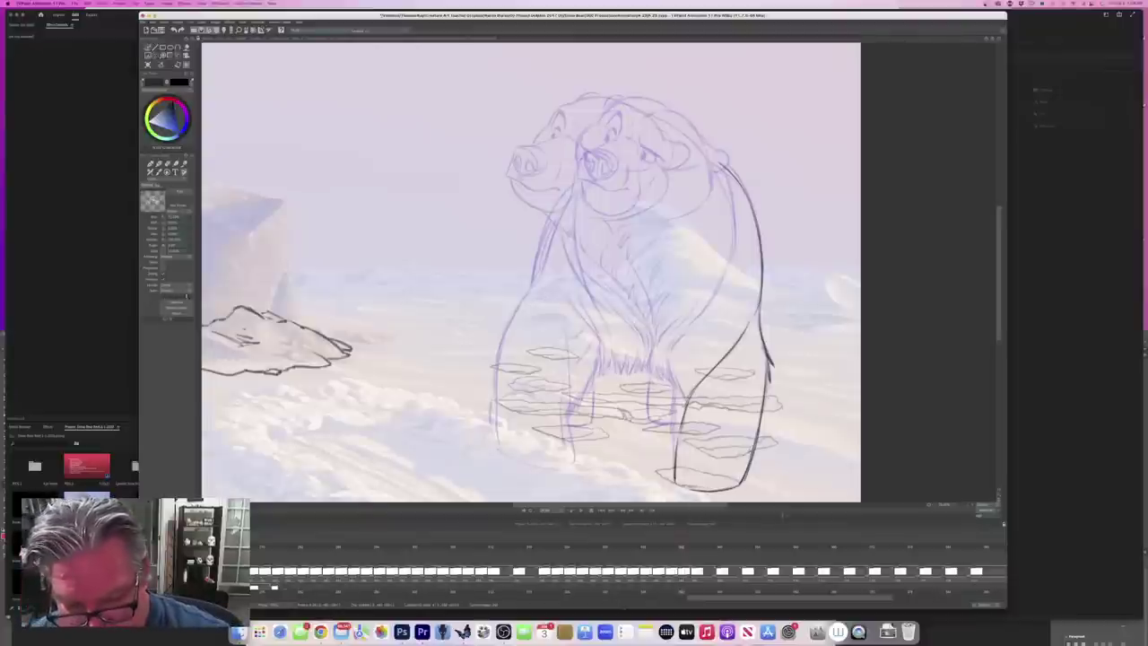
key(Left)
key(Right)
Step: Draw the inner edge of the right-side foreleg and the short line joining it to the belly
drag(674, 388, 675, 466)
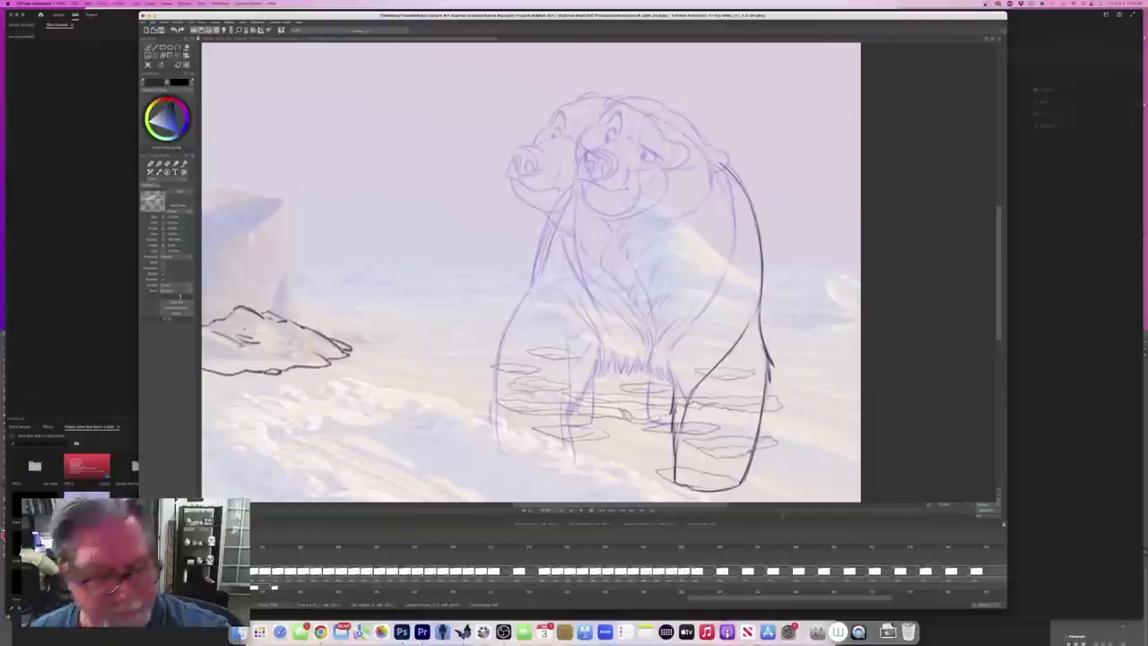
key(period)
key(comma)
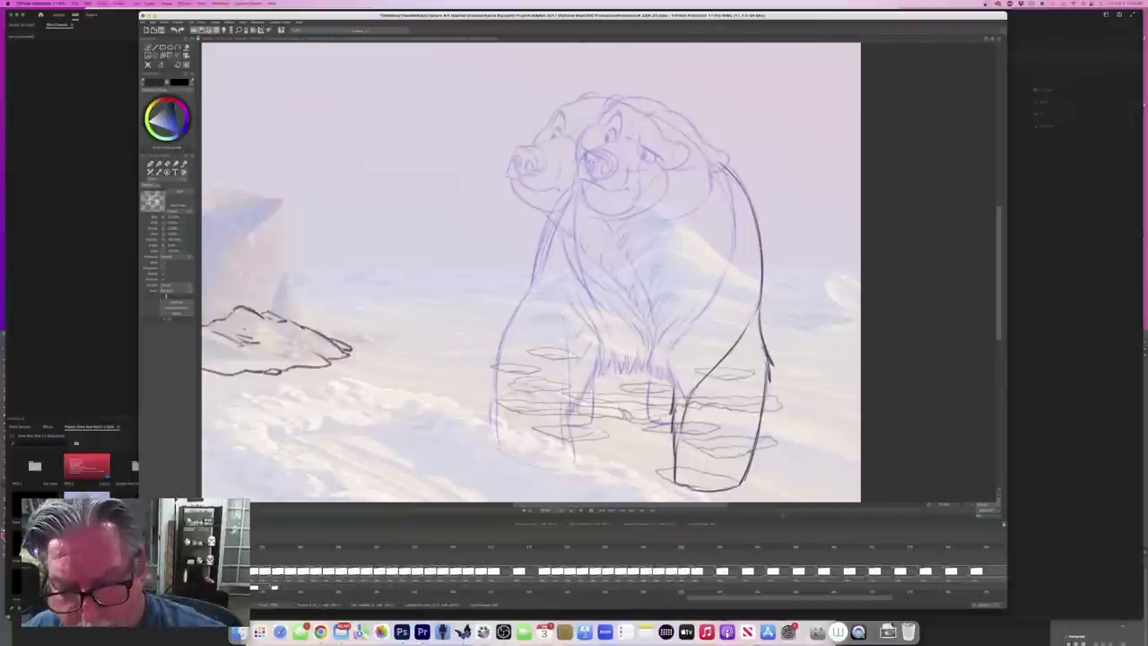
drag(671, 371, 686, 402)
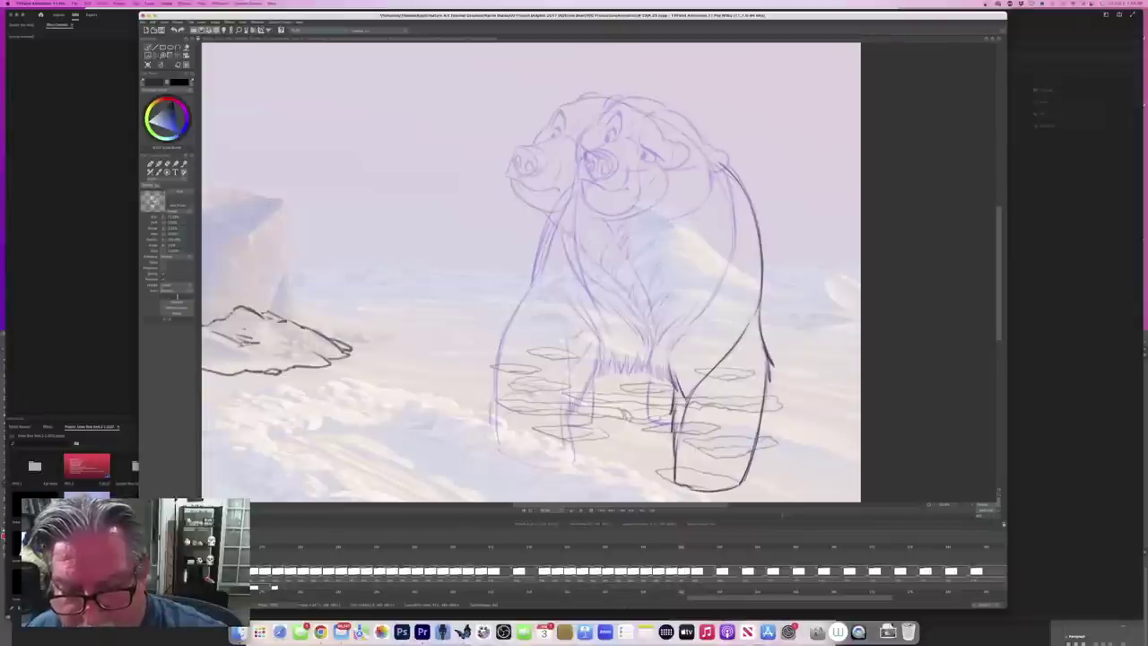
key(period)
key(comma)
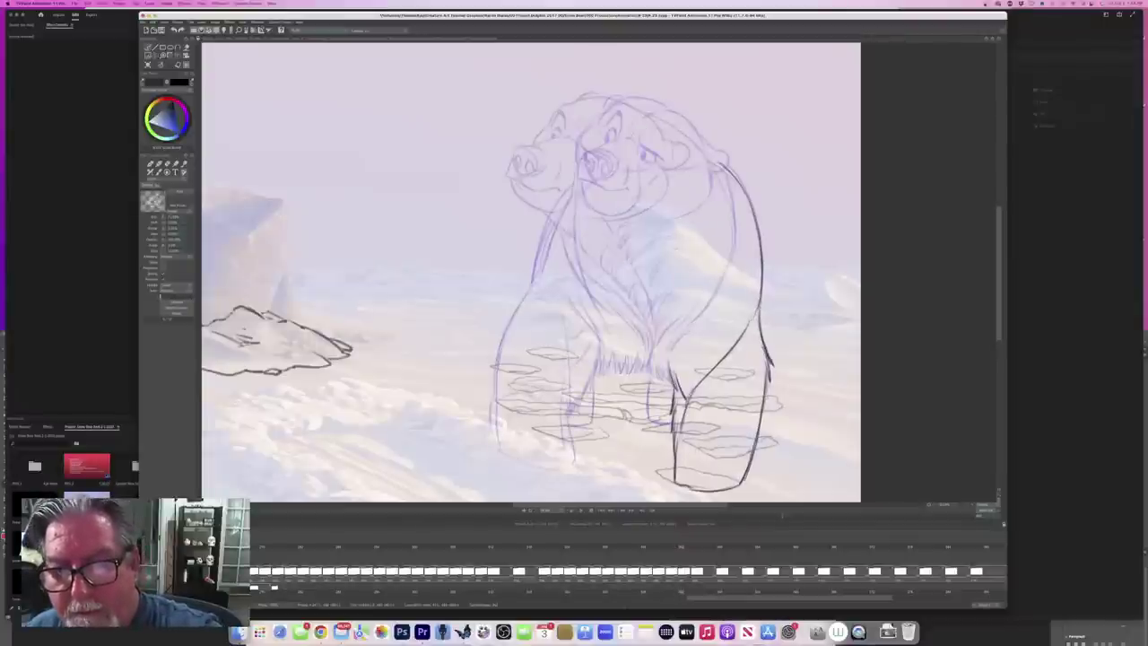
Step: Draw the right-side shoulder curve down toward the belly and extend it up along the back of the neck
mouse_move(723, 174)
mouse_down()
mouse_move(734, 258)
mouse_move(668, 352)
mouse_up()
drag(696, 136, 722, 165)
drag(679, 122, 700, 141)
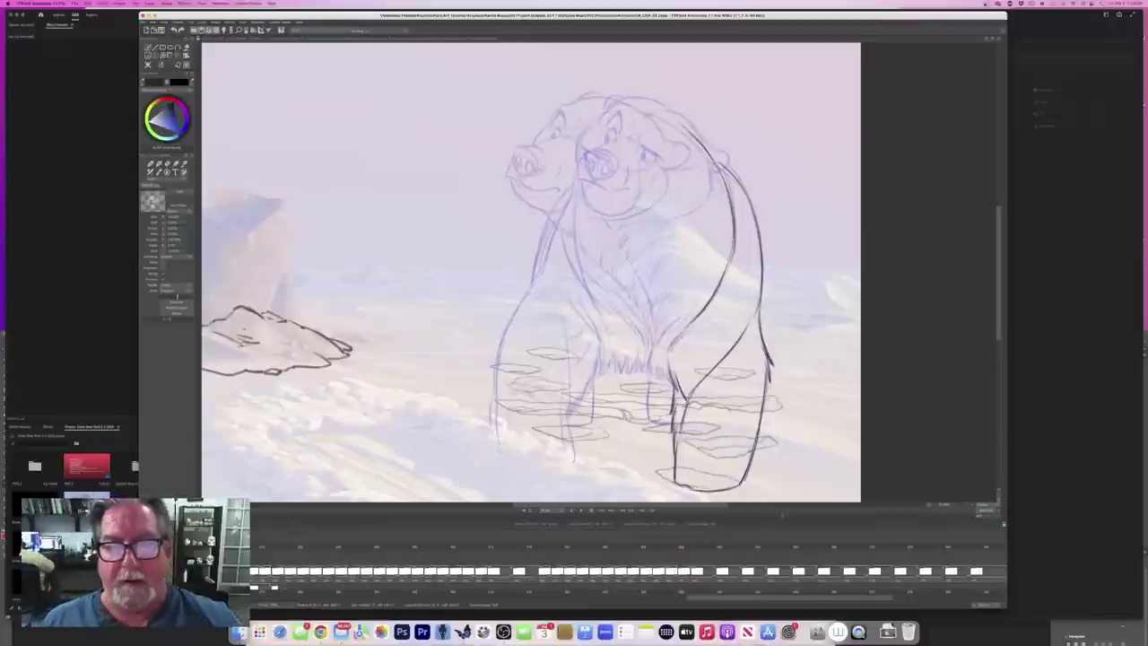
key(Left)
key(Right)
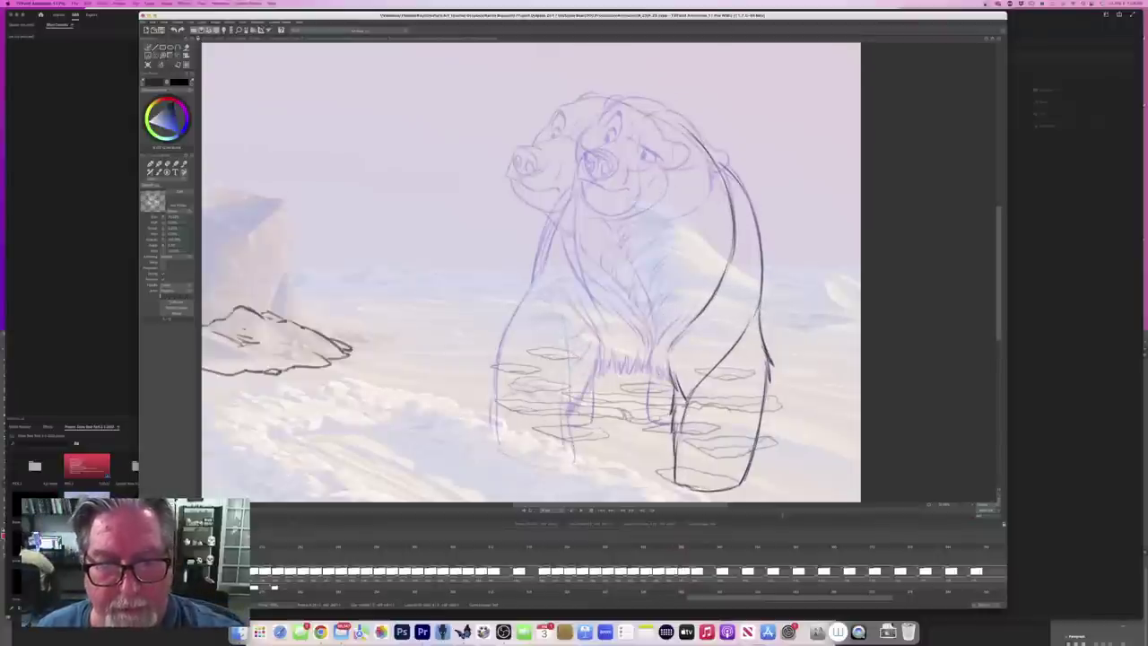
Step: Draw the chest's centre fold with the fur below it, and outline the right-side hind leg
mouse_move(586, 231)
mouse_down()
mouse_move(648, 314)
mouse_move(655, 381)
mouse_move(673, 388)
mouse_move(650, 425)
mouse_up()
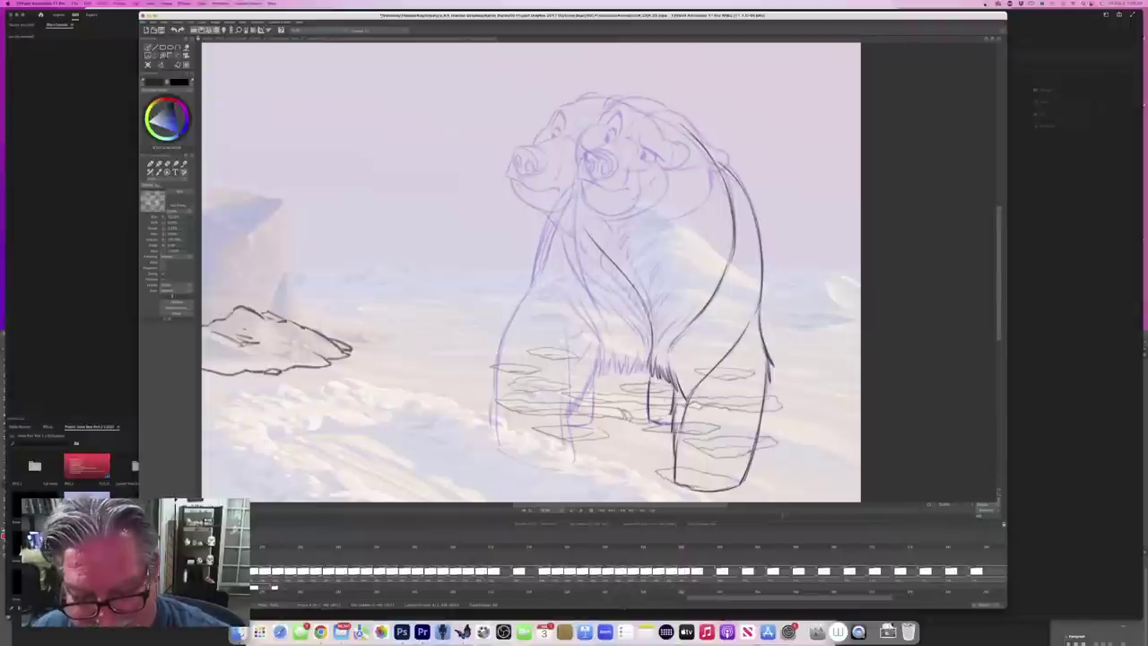
key(Left)
key(Right)
key(Left)
key(Right)
Step: Outline the left-side hind leg down to its foot and check it against the previous drawing
mouse_move(594, 380)
mouse_down()
mouse_move(592, 424)
mouse_move(568, 426)
mouse_up()
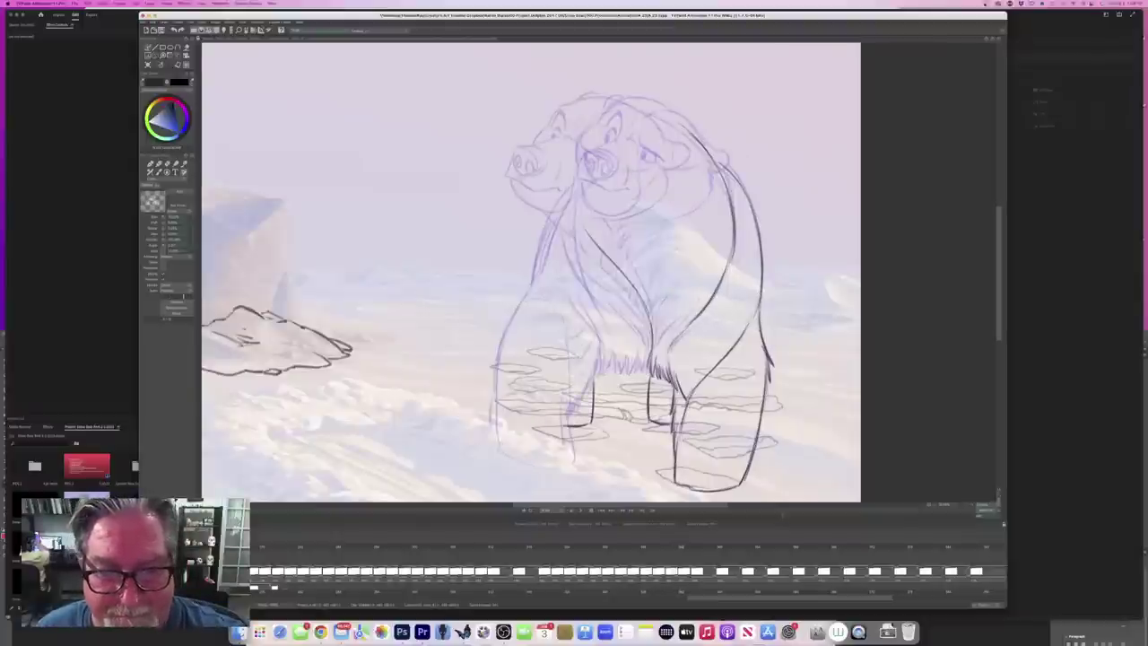
key(Left)
key(Right)
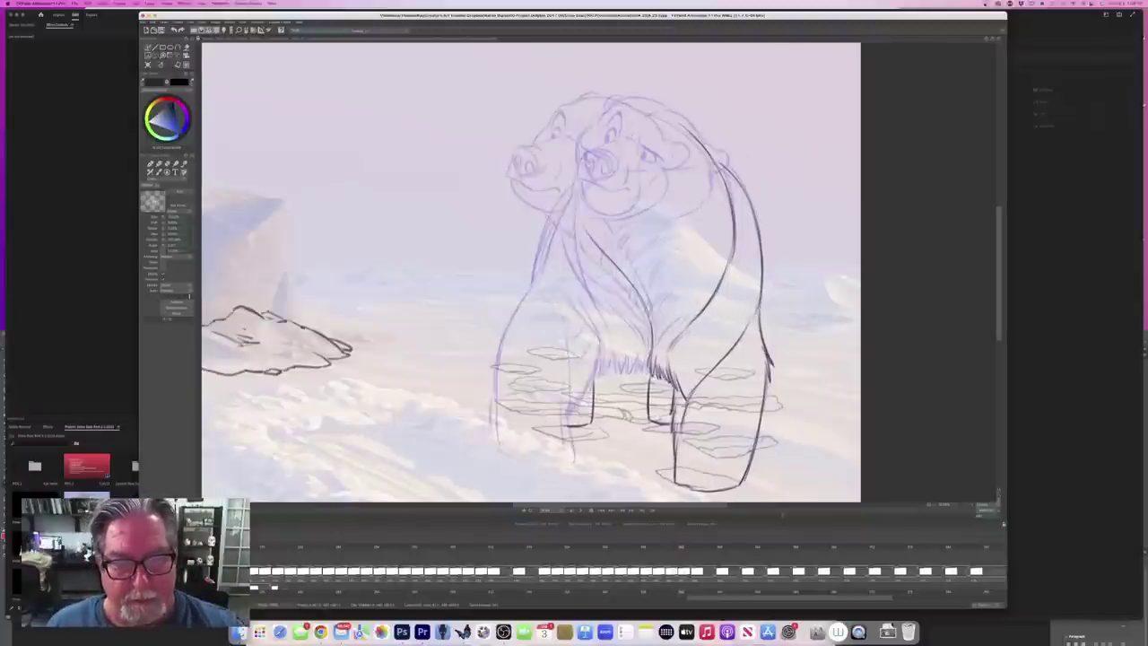
Step: Draw the outer contour of the left-side back and foreleg, adding a short curve at the shoulder
mouse_move(534, 282)
mouse_down()
mouse_move(506, 332)
mouse_move(496, 445)
mouse_up()
key(Left)
key(Left)
key(Right)
key(Right)
key(Left)
key(Right)
drag(552, 299, 531, 300)
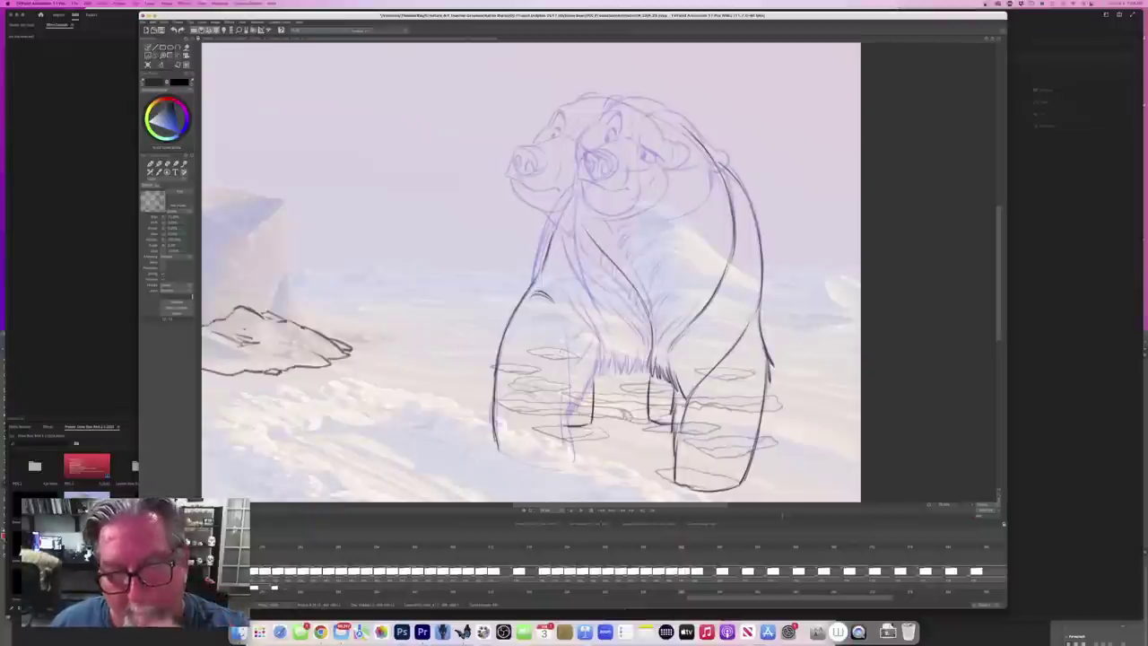
key(Left)
key(Right)
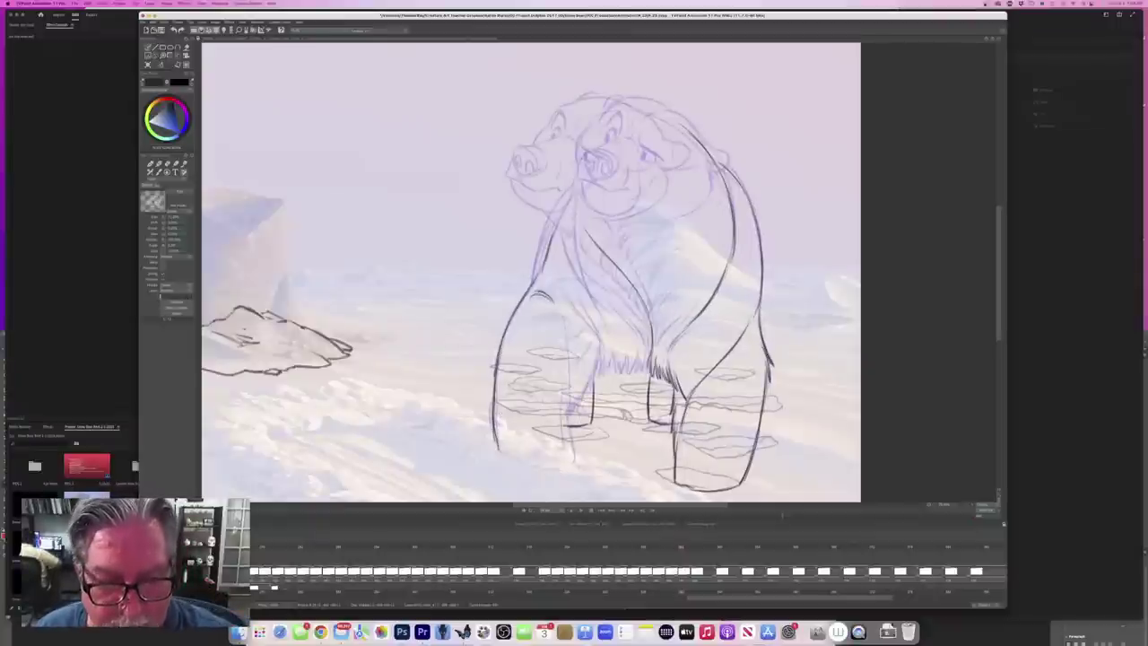
Step: Draw the inner edge of the left-side foreleg and a short curved accent across the lower leg
drag(563, 325, 570, 463)
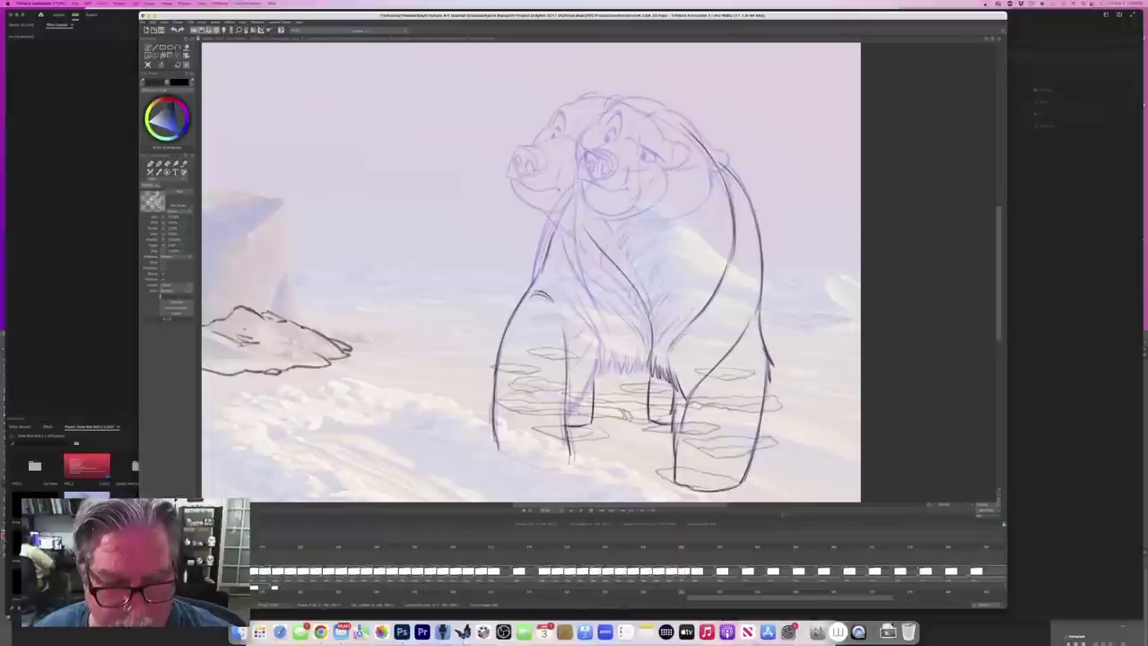
drag(513, 409, 534, 400)
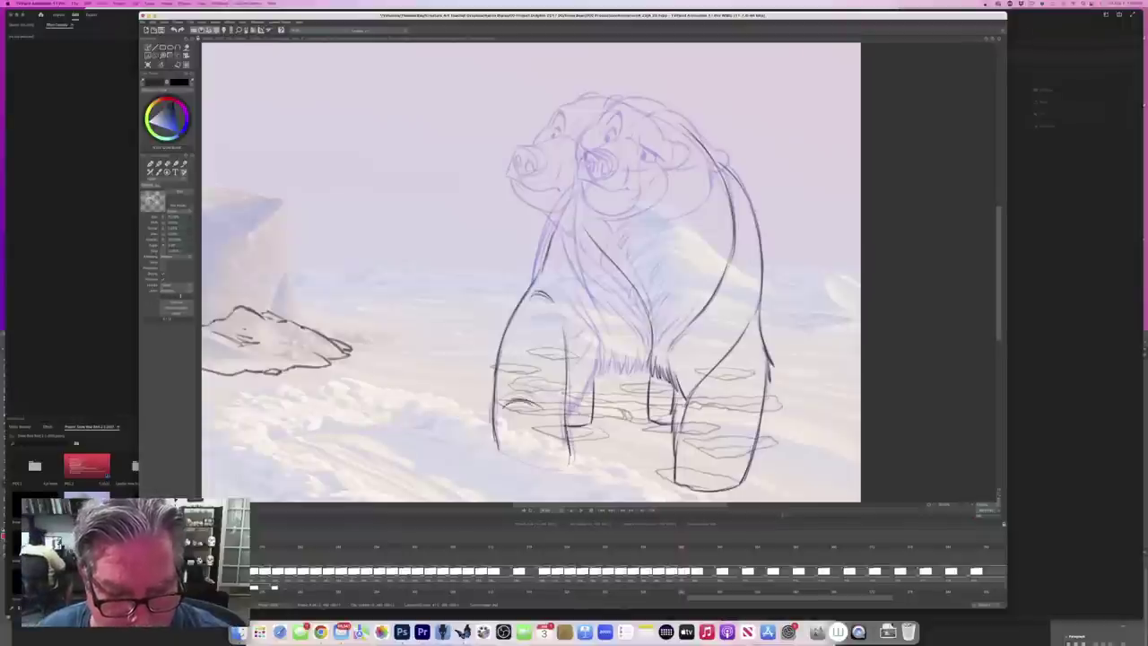
key(Left)
key(Right)
Step: Draw the contour from the left-side armpit down to the hind leg, flipping between drawings to check the spacing
mouse_move(584, 338)
mouse_down()
mouse_move(571, 353)
mouse_move(598, 363)
mouse_move(595, 380)
mouse_move(567, 419)
mouse_up()
key(Left)
key(Right)
key(Left)
key(Right)
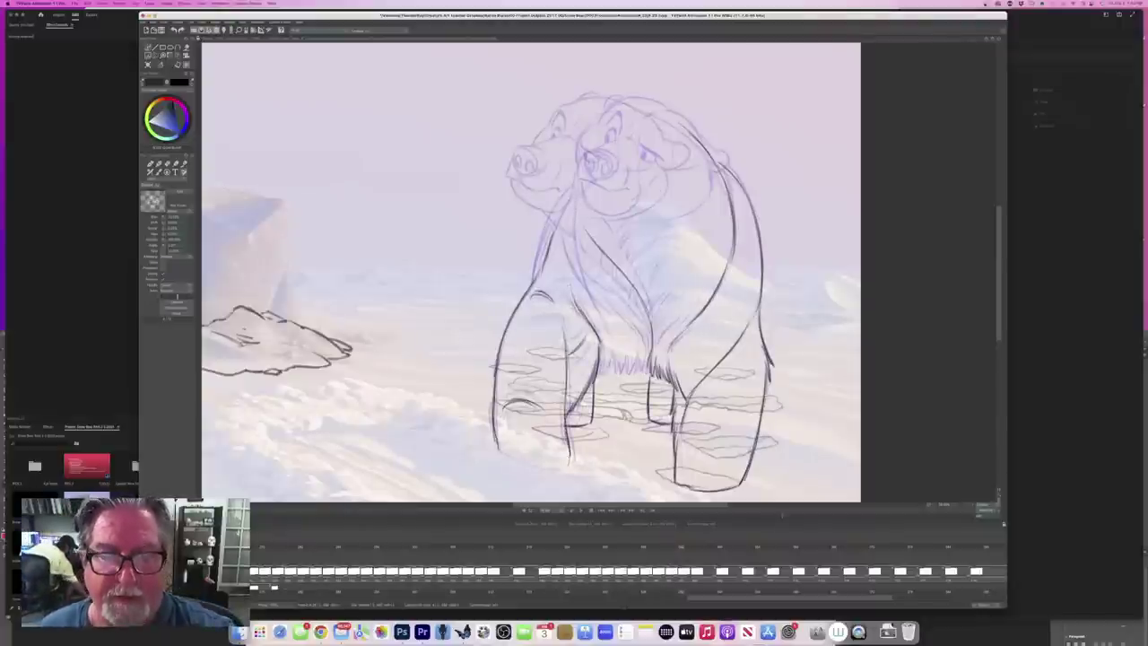
key(Left)
key(Right)
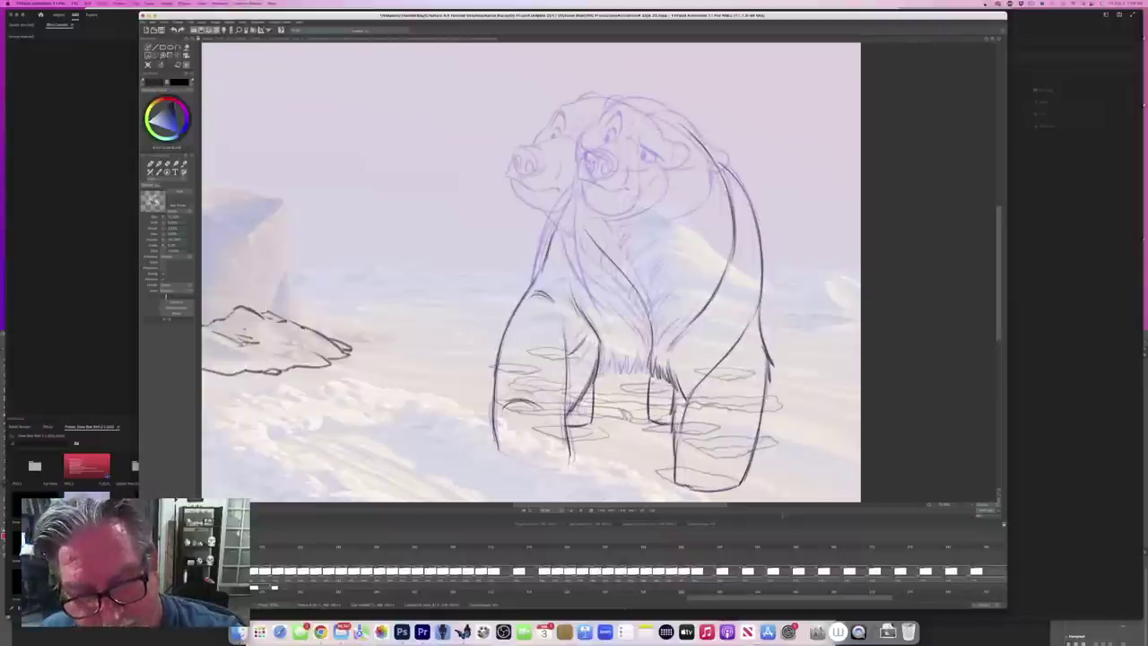
key(Left)
key(Right)
key(Left)
key(Right)
key(Left)
key(Right)
Step: Draw the jagged fur fringe along the belly between the hind legs
mouse_move(601, 358)
mouse_down()
mouse_move(598, 380)
mouse_move(622, 373)
mouse_up()
mouse_move(629, 361)
mouse_down()
mouse_move(625, 375)
mouse_move(640, 372)
mouse_up()
drag(648, 356, 641, 372)
key(Left)
key(Right)
Step: Draw the left-side chest contour and add short fur strokes along the chest's centre fold
mouse_move(571, 231)
mouse_down()
mouse_move(585, 288)
mouse_move(626, 341)
mouse_up()
key(Left)
key(Right)
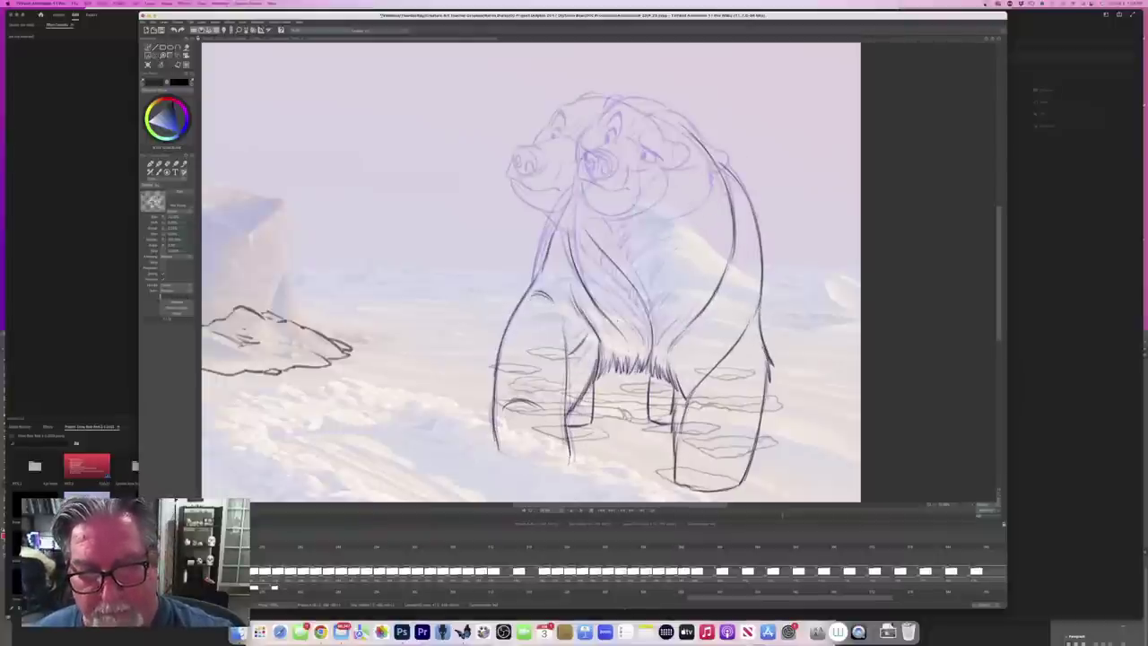
drag(605, 232, 594, 242)
mouse_move(608, 234)
mouse_down()
mouse_move(597, 251)
mouse_move(623, 255)
mouse_move(668, 318)
mouse_move(655, 332)
mouse_up()
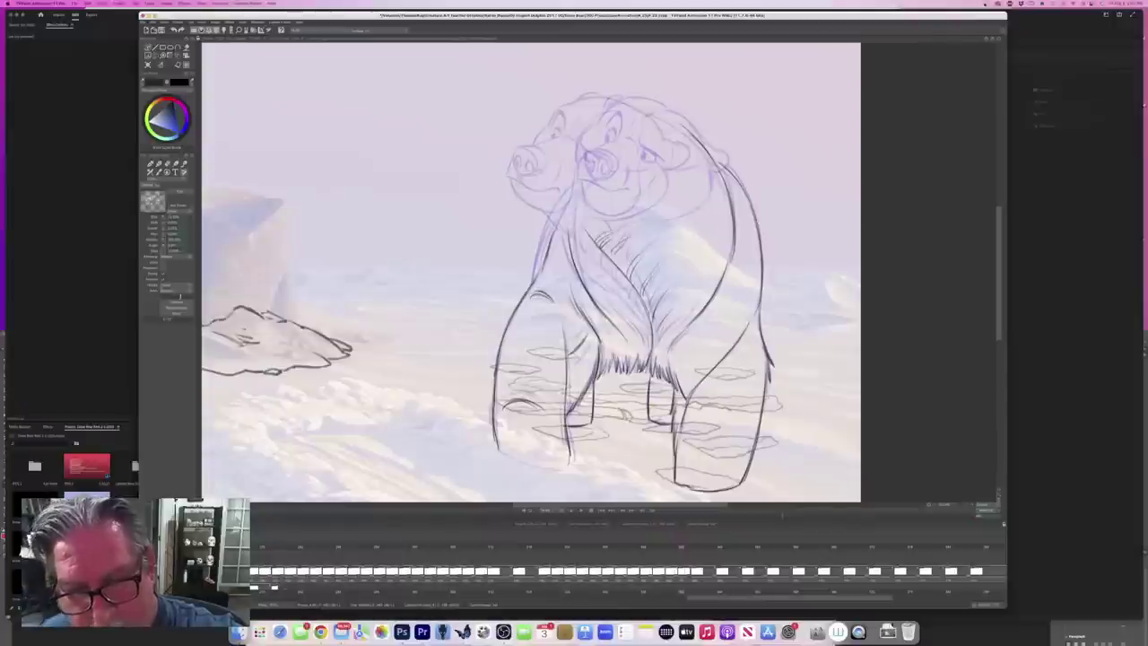
key(Left)
key(Right)
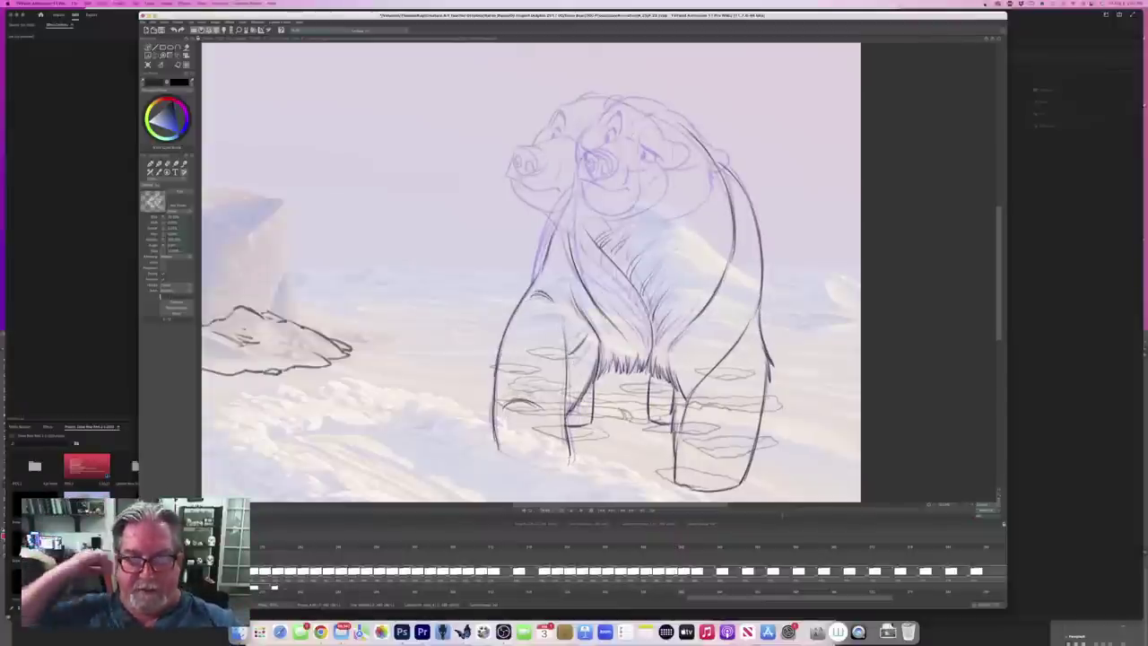
key(Right)
key(Left)
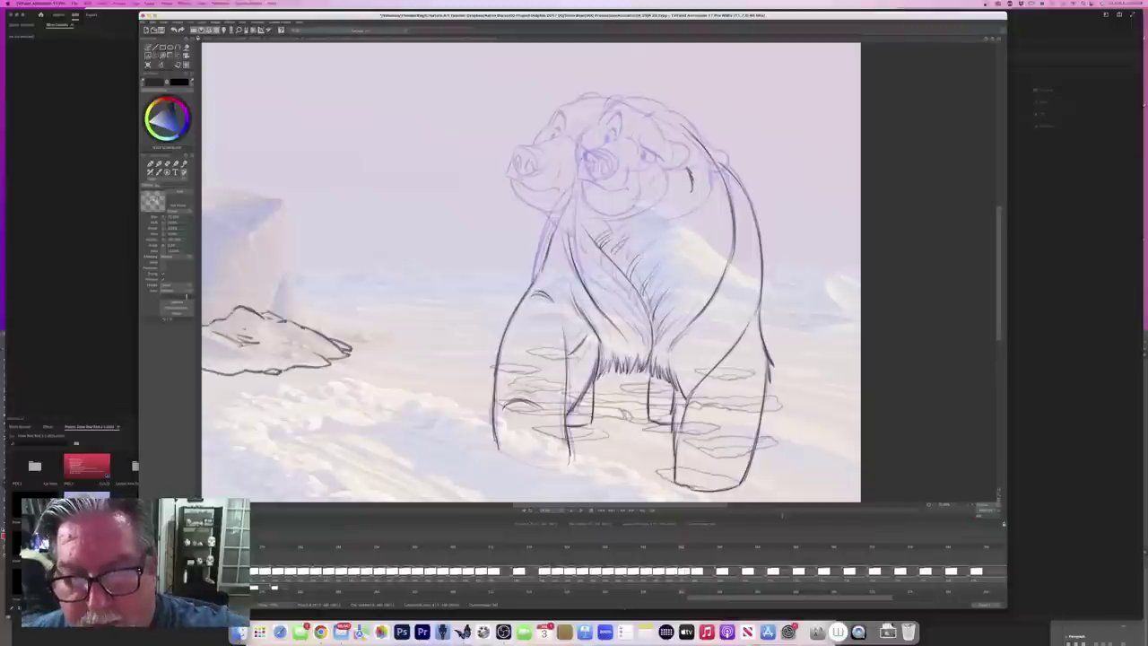
Step: Draw the curve from the cheek around beneath the jaw and save the project
drag(689, 196, 624, 219)
key(Right)
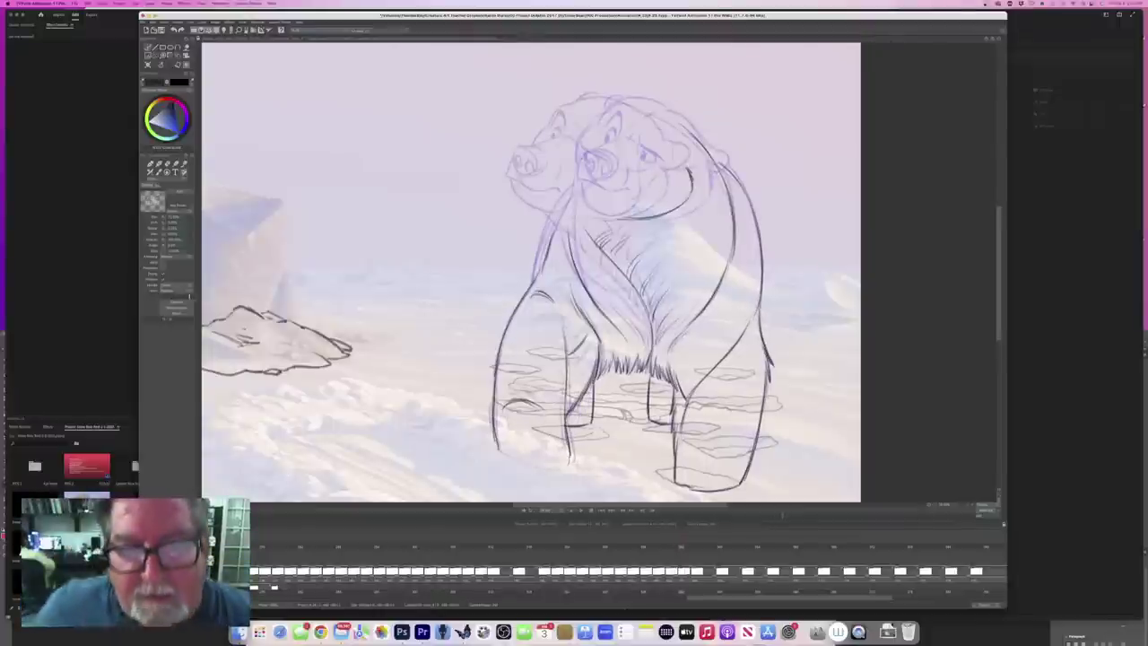
key(super+s)
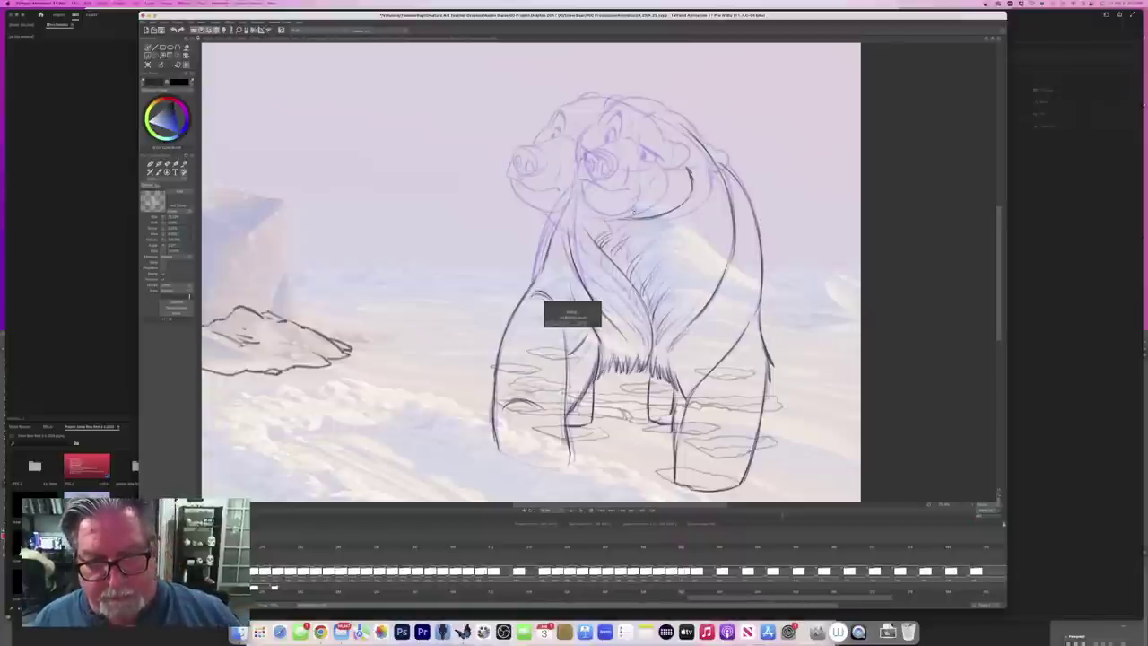
Step: Draw the nose outline between the two onion-skinned noses, erasing the first attempt and redrawing it as a closed rounded shape
key(Left)
key(Right)
key(Left)
key(Right)
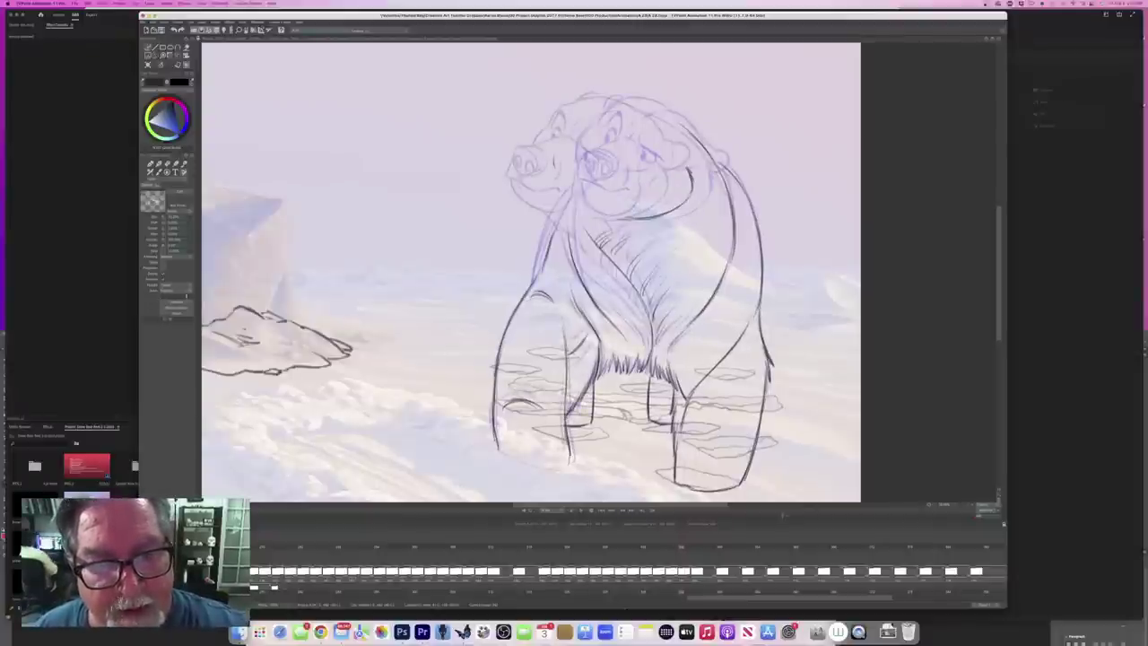
drag(557, 151, 581, 148)
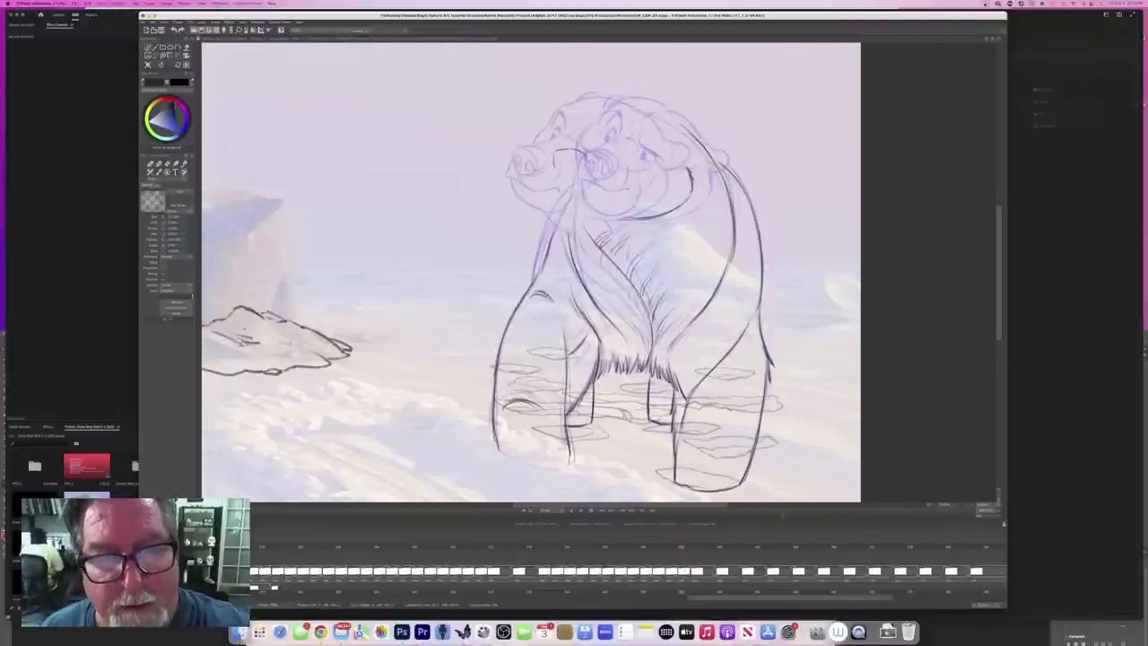
key(e)
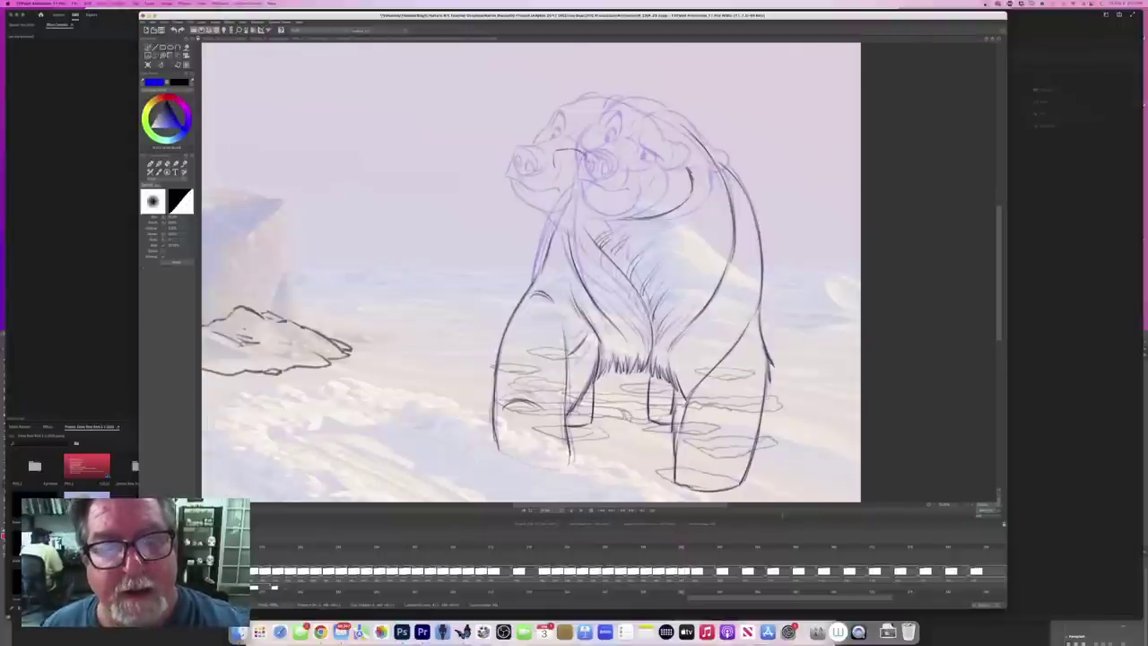
drag(583, 151, 566, 150)
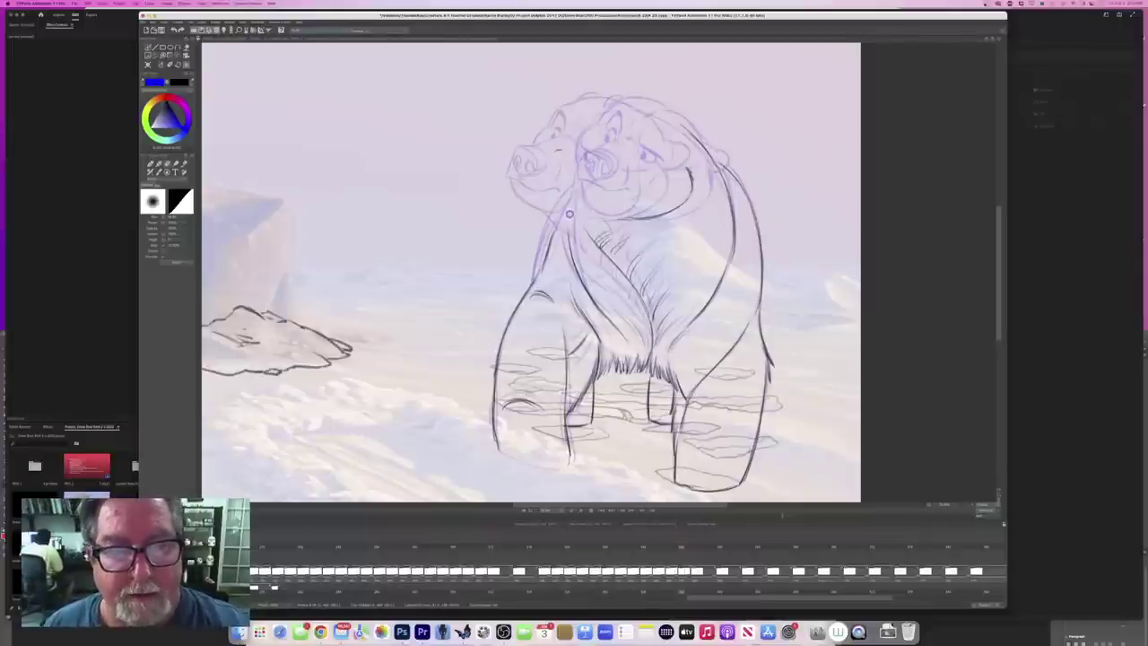
key(alt+e)
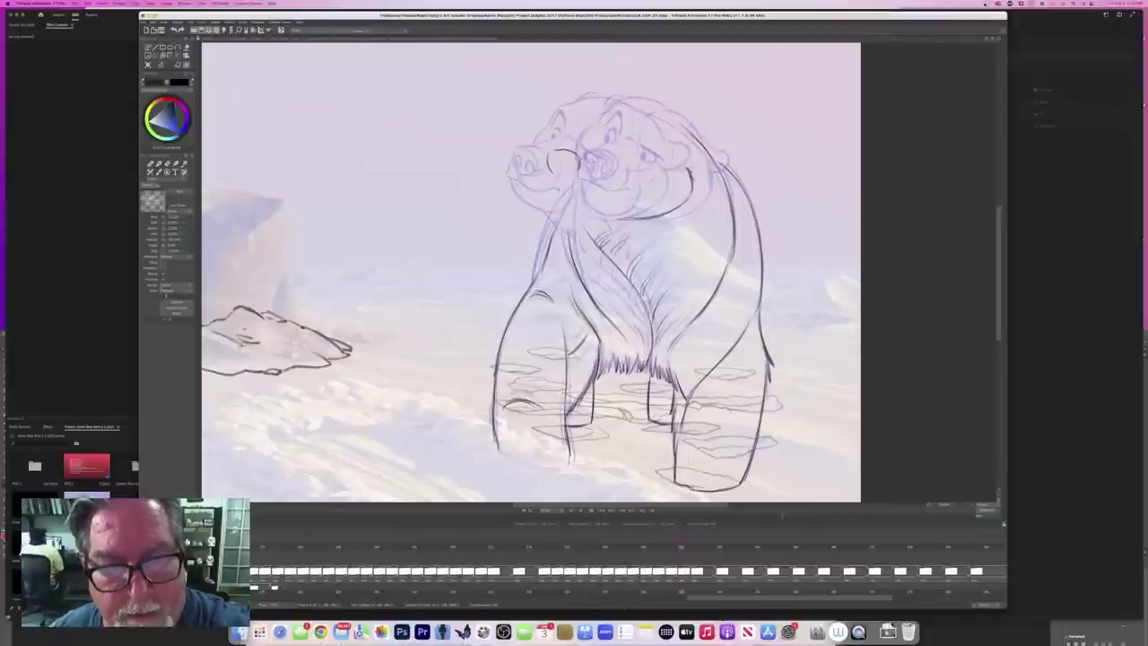
drag(577, 162, 557, 176)
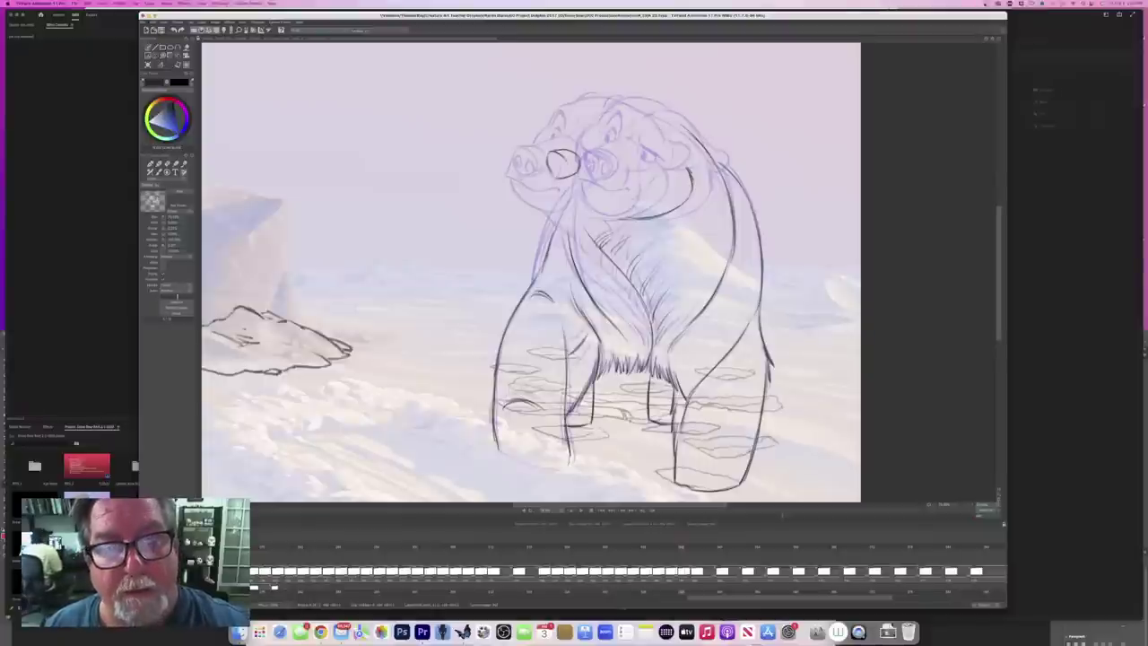
Step: Add the nostrils inside the nose and draw the mouth line beneath it, comparing with the neighbouring drawing
key(b)
key(b)
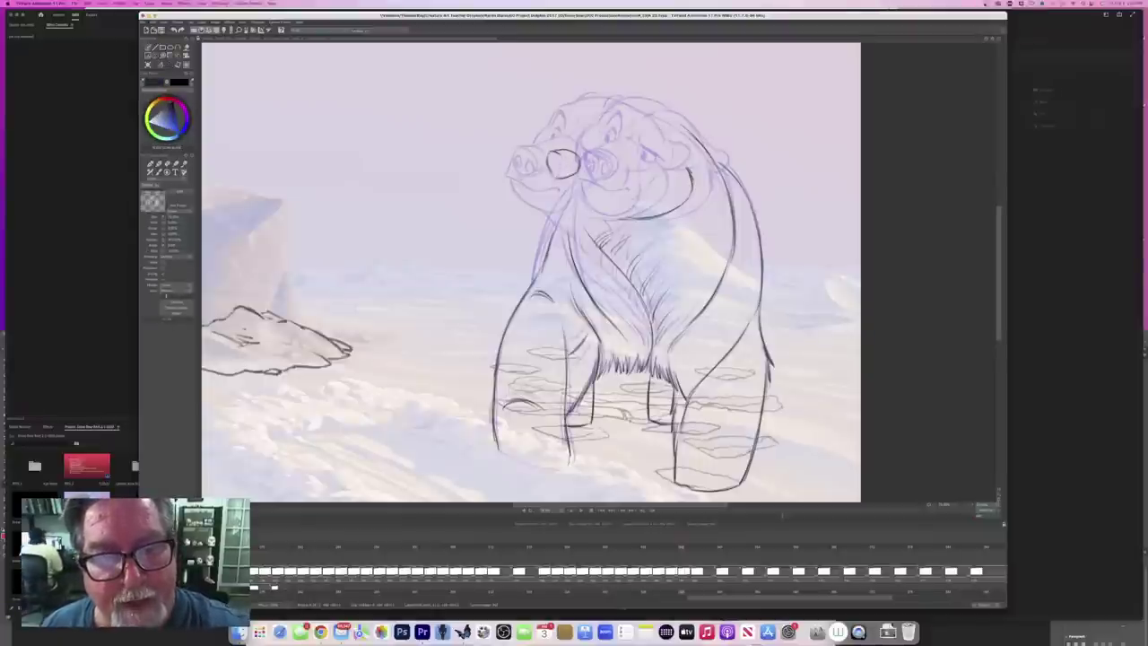
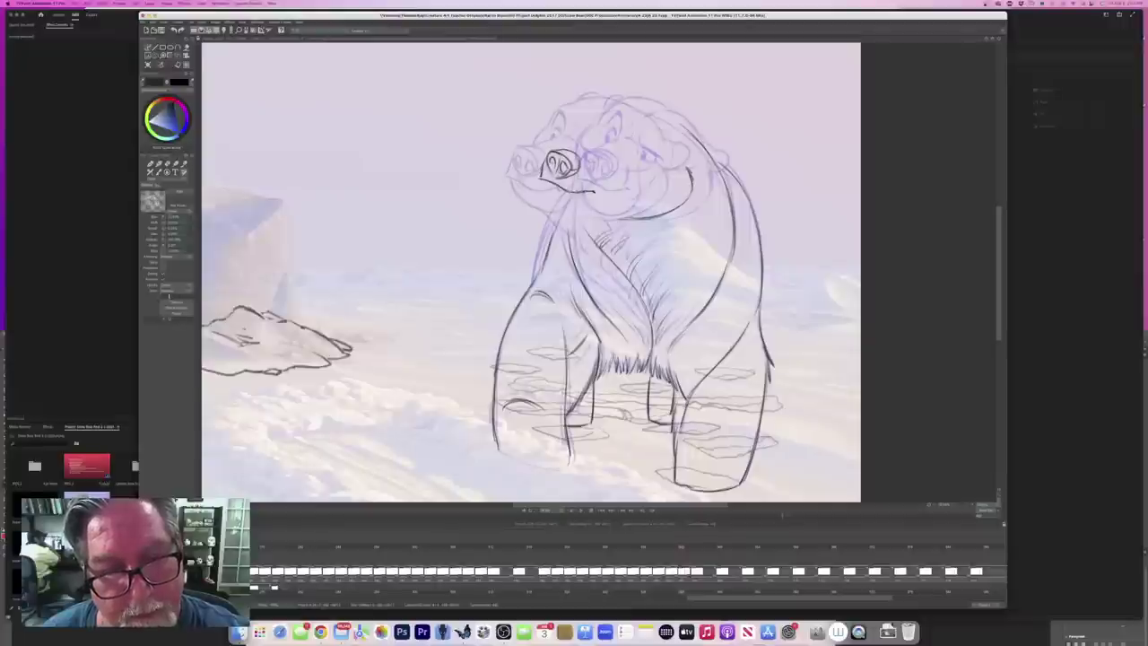
key(Left)
key(Right)
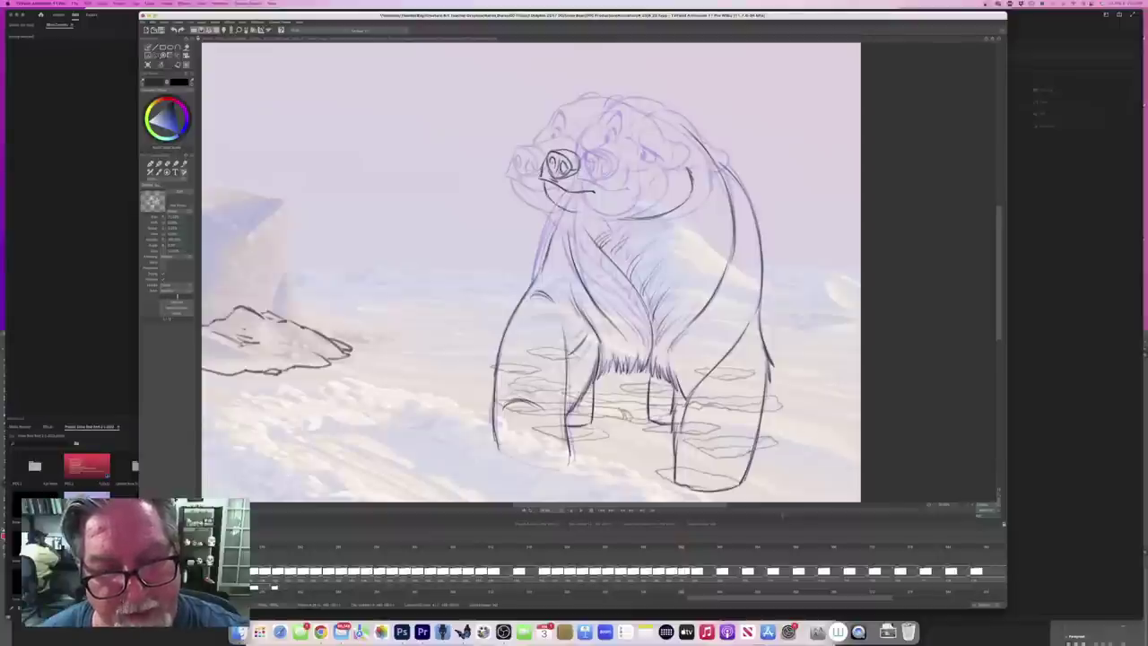
Step: Draw the rounded chin and the muzzle contour up to the bridge of the nose, flipping between drawings to check the spacing
key(Left)
key(Right)
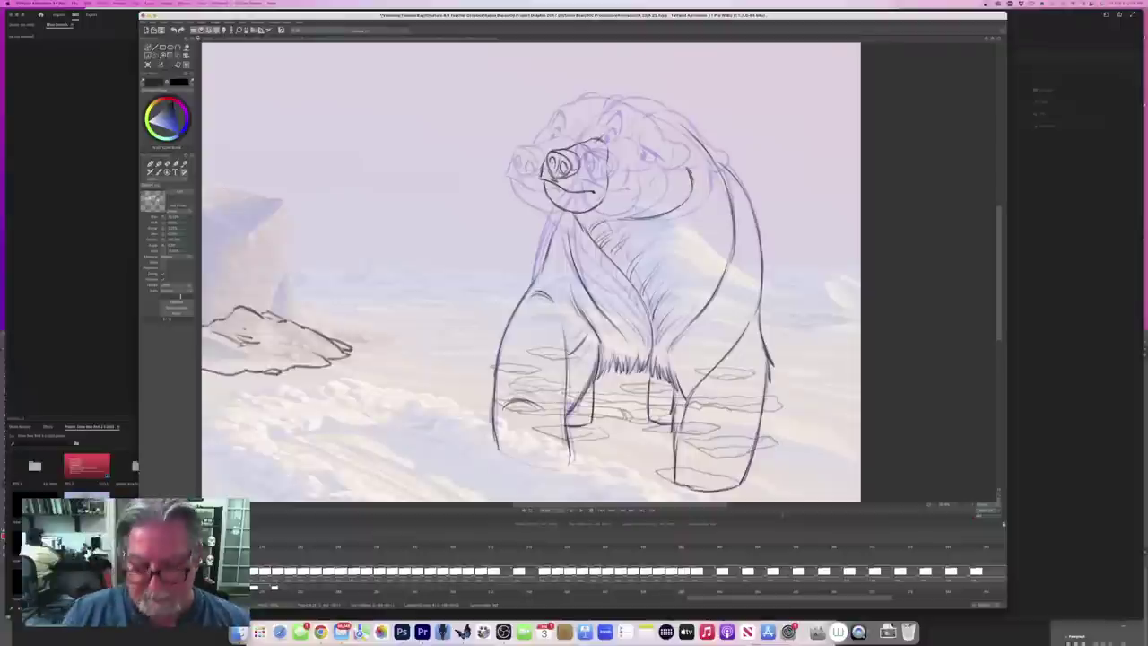
key(Left)
key(Right)
key(Left)
key(Right)
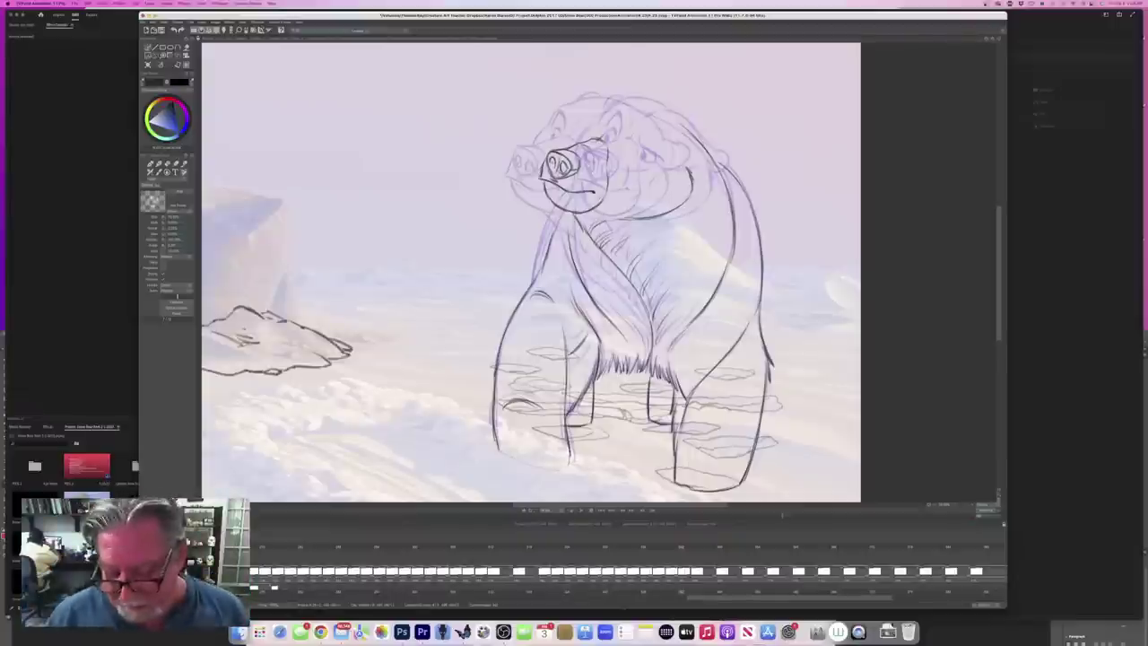
key(Left)
key(Right)
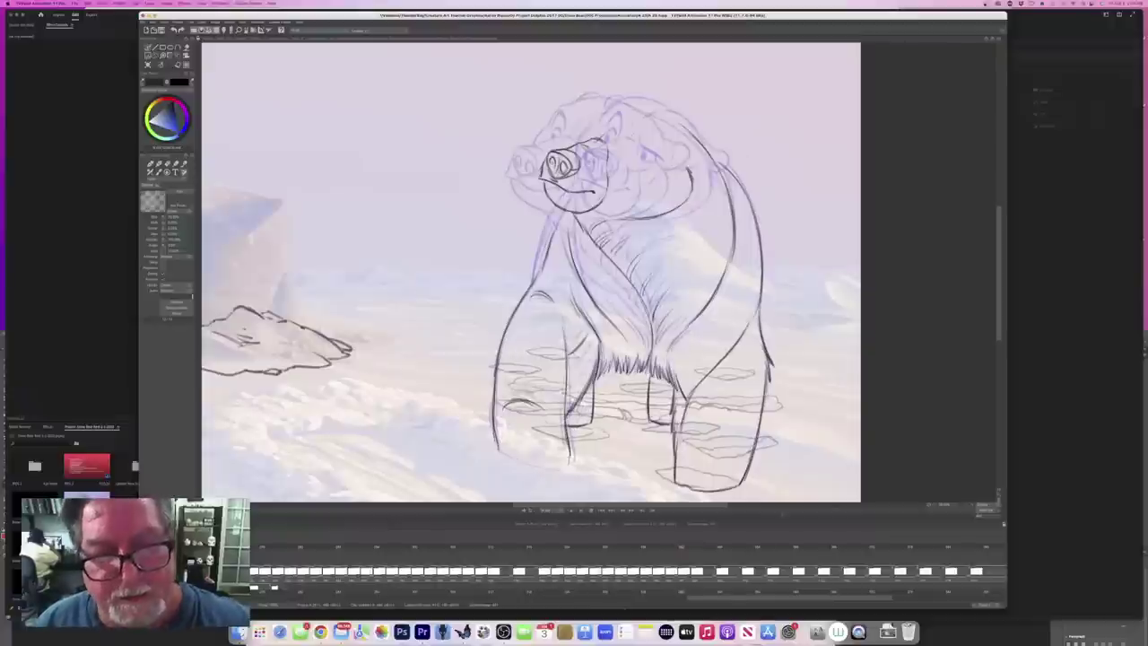
Step: Draw the left-side neck contour from the chin to the shoulder and the curve over the crown, flipping between drawings to check them
drag(556, 210, 533, 281)
key(Right)
key(Left)
key(Right)
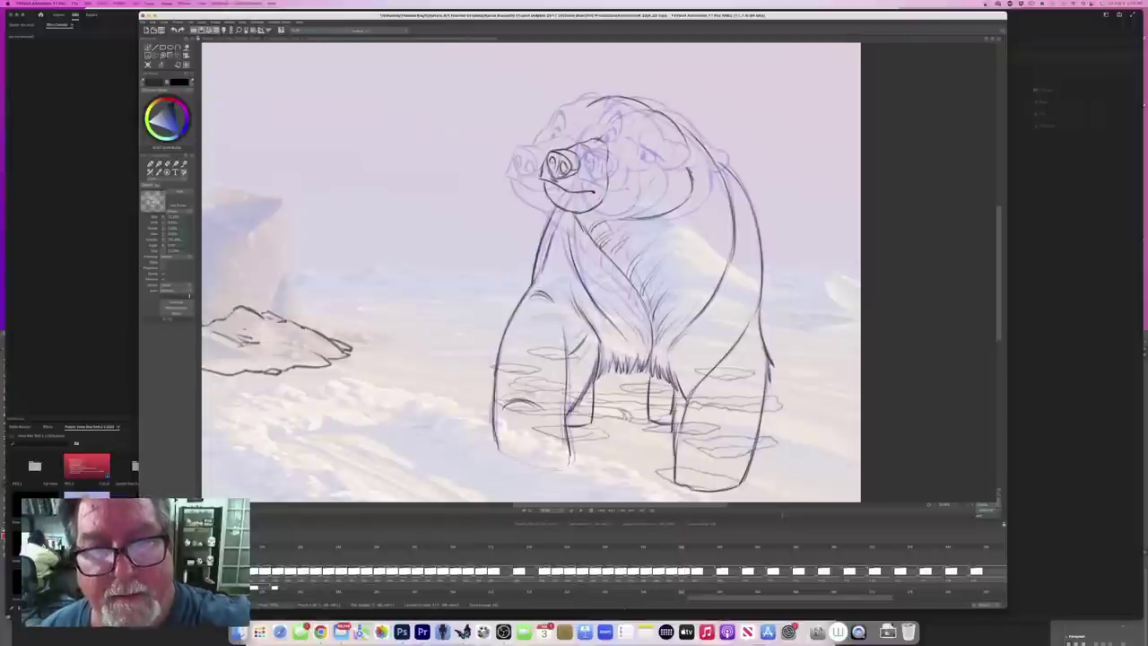
key(Left)
key(Right)
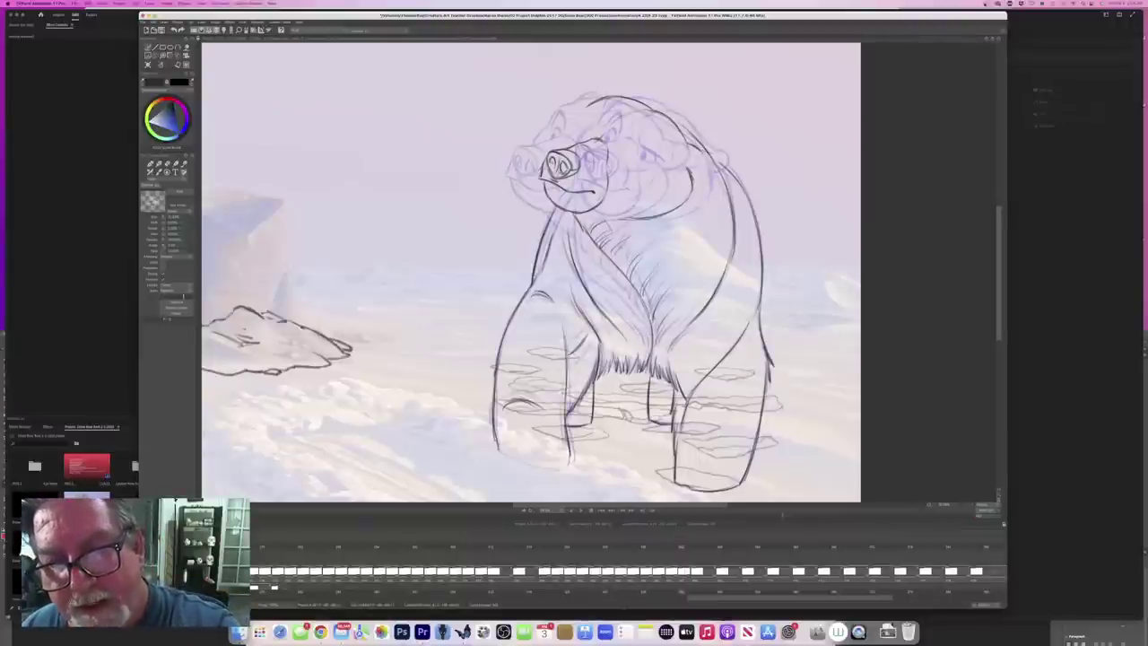
Step: Clean up the line ends behind the cheek and draw the near ear between the crown and the cheek
key(b)
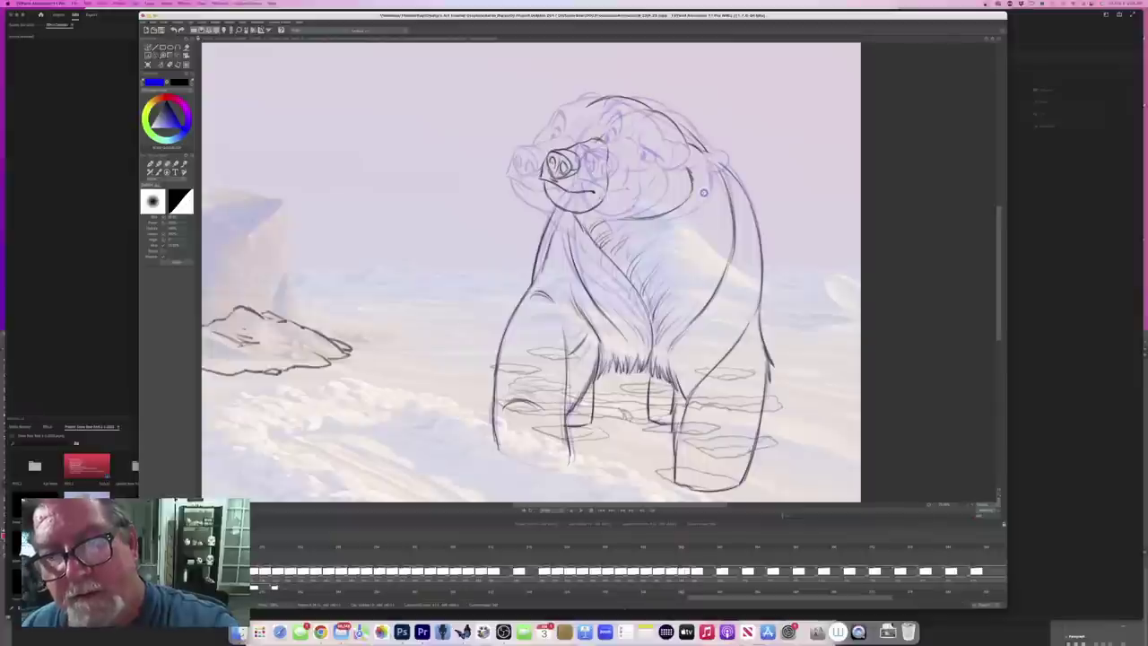
click(171, 65)
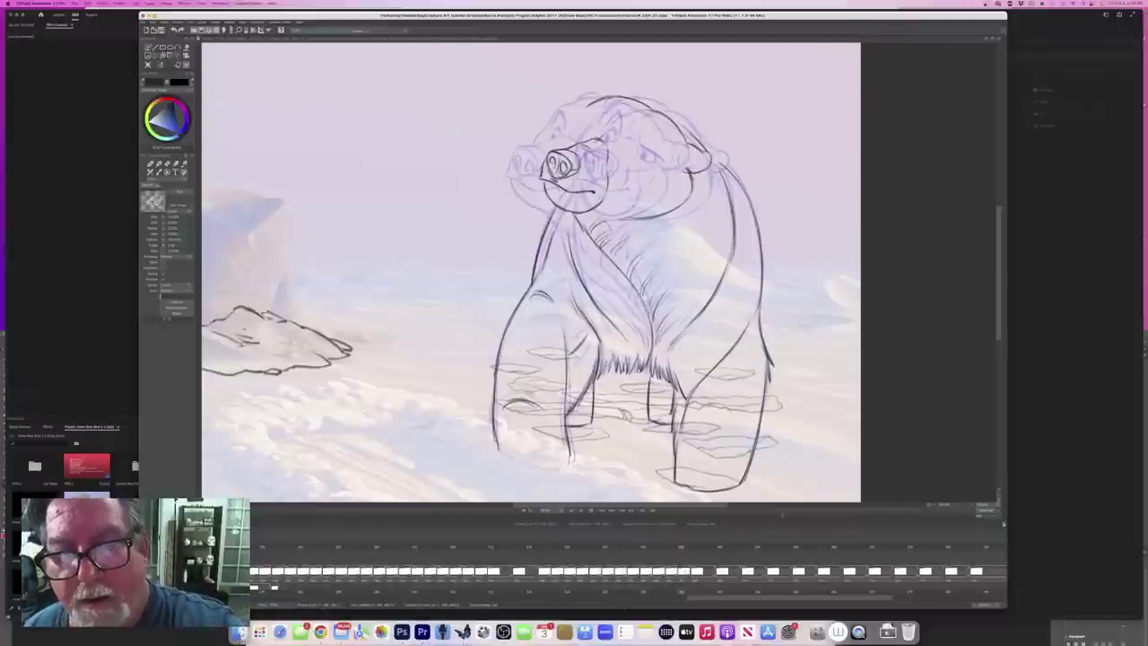
key(b)
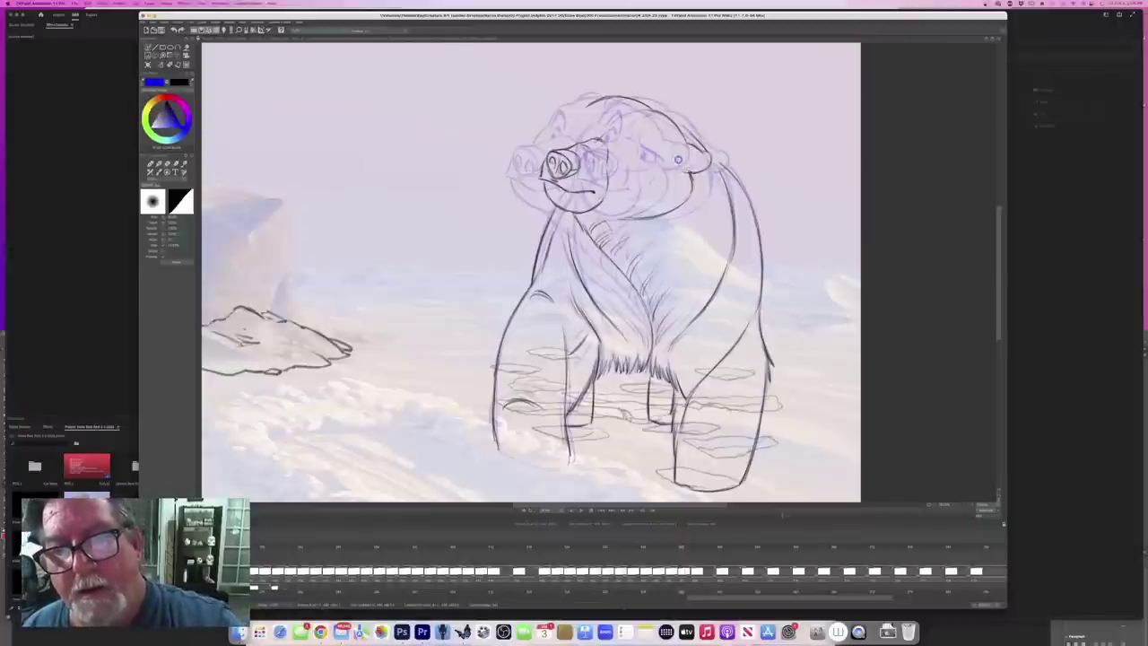
key(b)
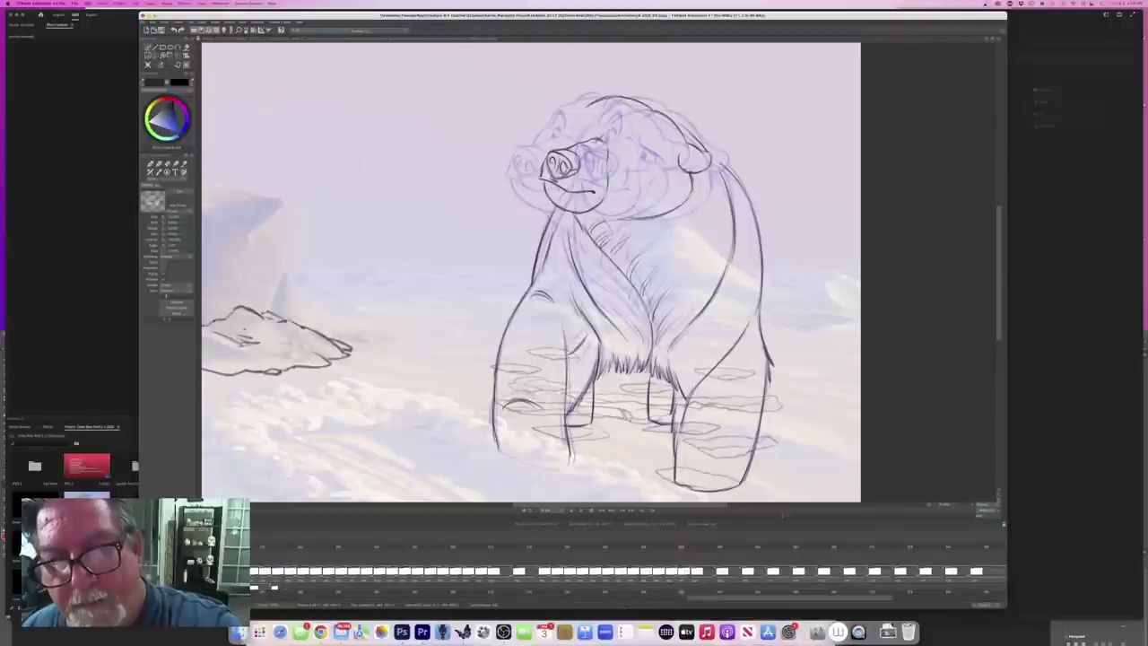
Step: Draw the near eye and its brow, add the cheek crease, and save the project
key(Left)
key(Right)
key(Left)
key(Right)
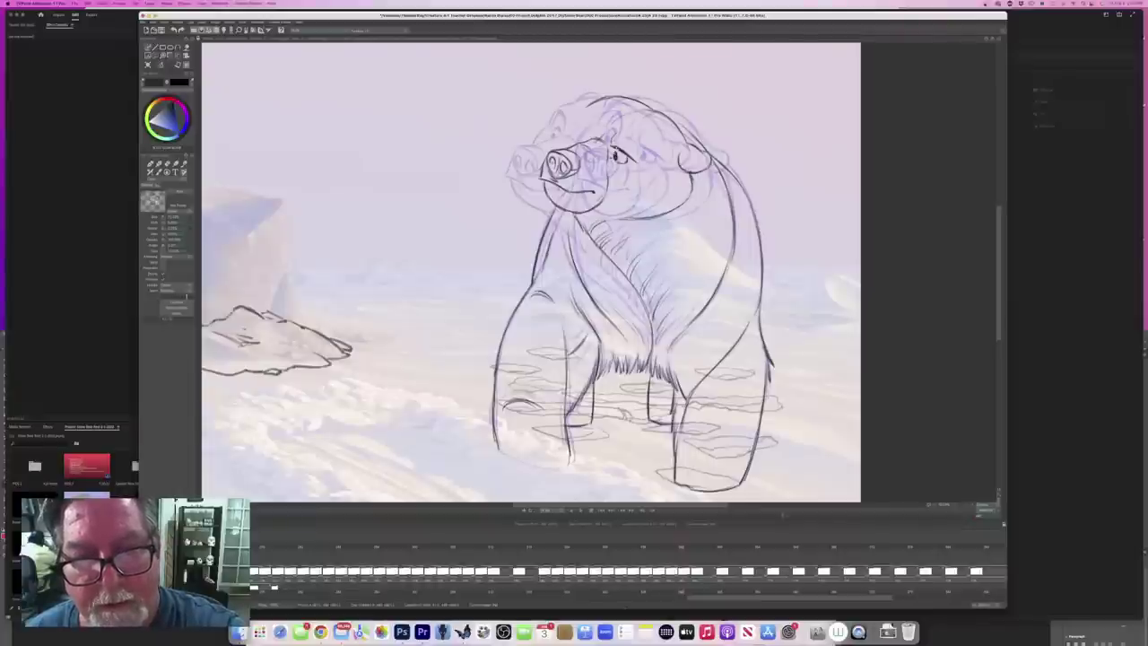
key(Left)
key(Right)
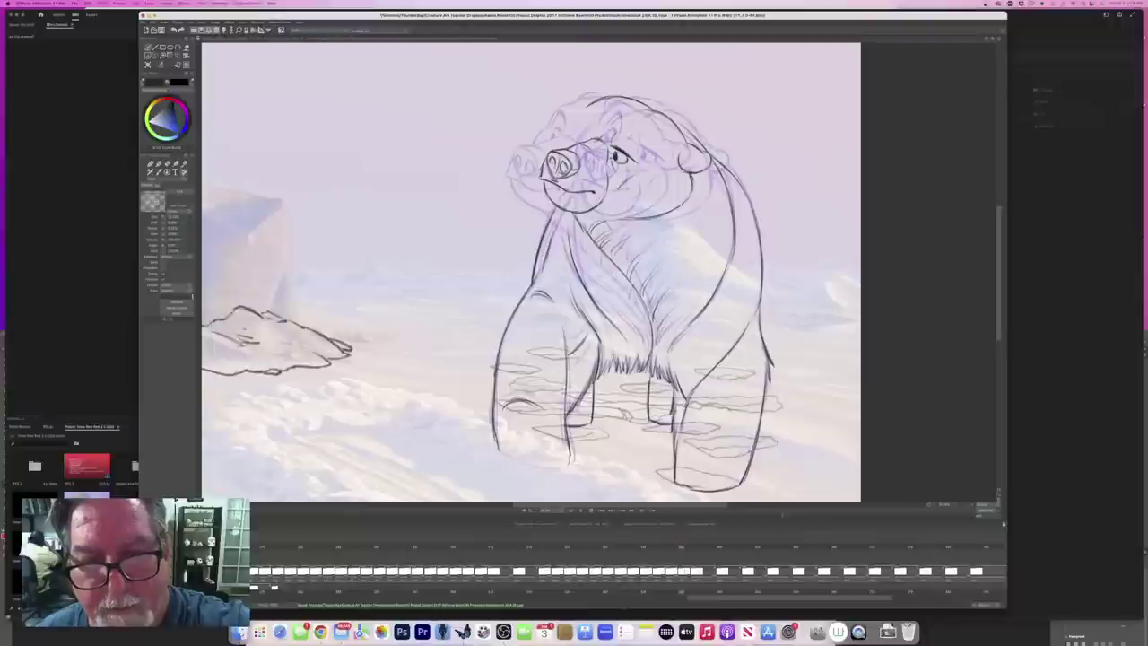
Step: Draw the far eye and its brow above the nose, flipping between drawings to check the placement
key(Left)
key(Right)
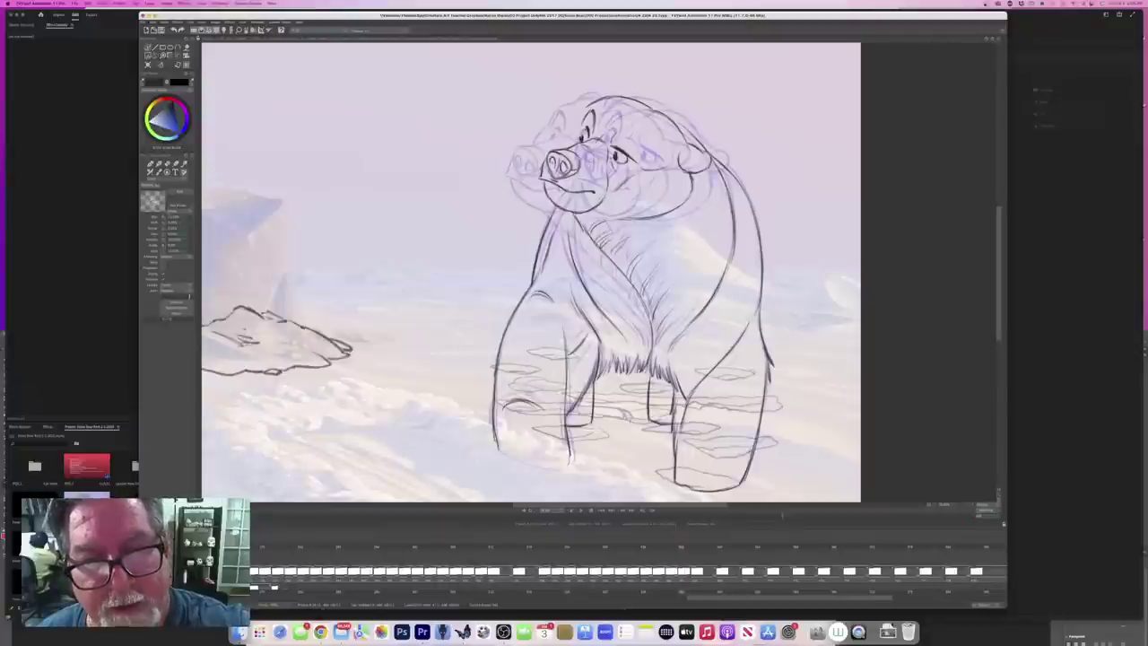
key(Left)
key(Right)
key(Left)
key(Left)
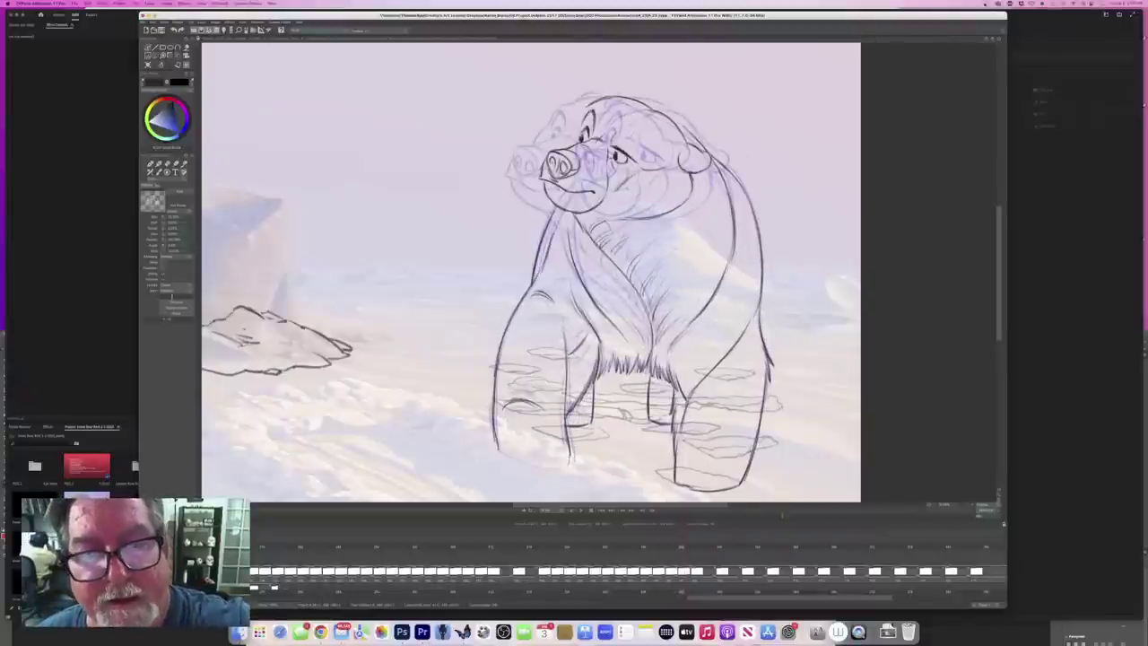
key(Right)
key(Left)
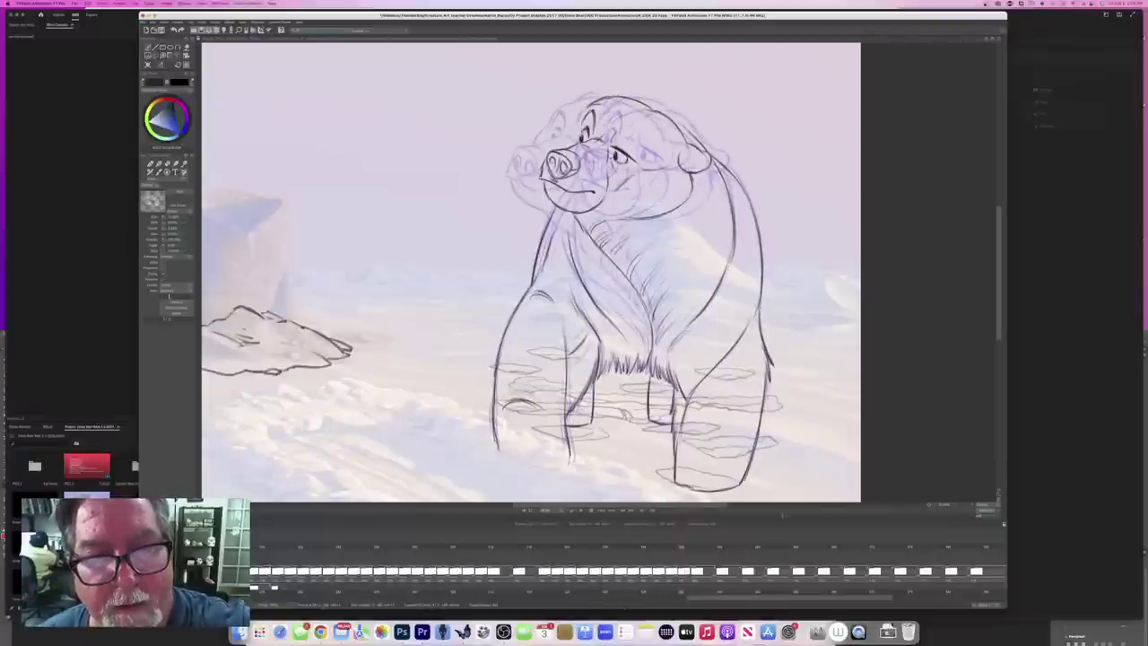
Step: Draw the forehead contour beside the far eye, erase part of the crown line, and draw the far ear there
key(Right)
key(Left)
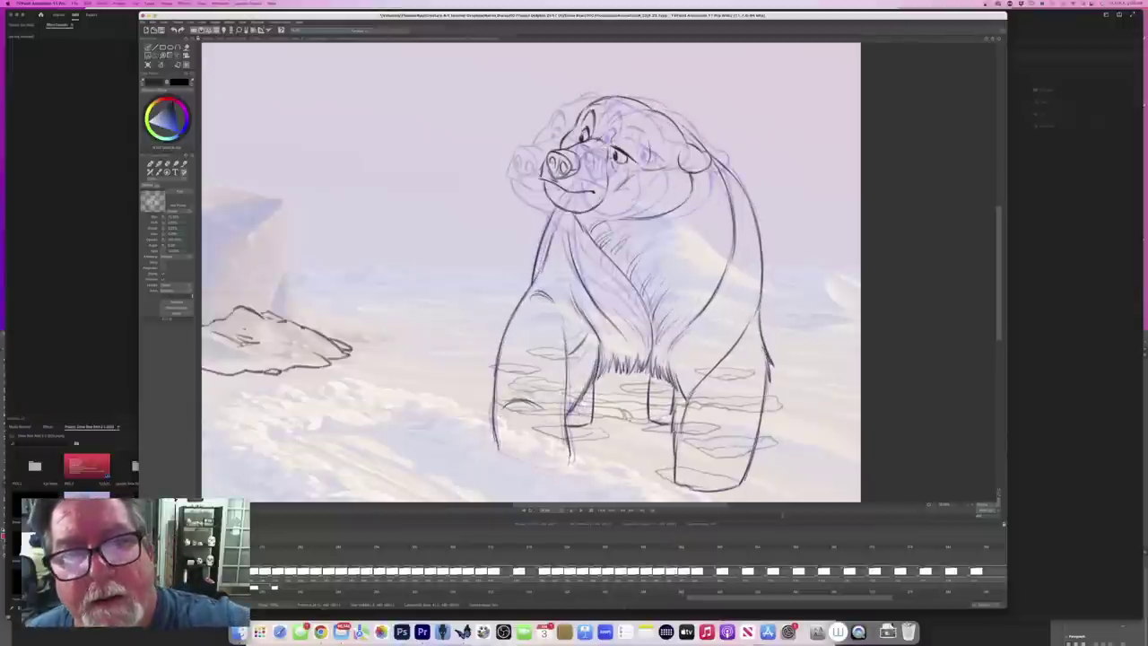
key(e)
mouse_move(621, 96)
mouse_down()
mouse_move(591, 105)
mouse_move(613, 95)
mouse_up()
key(Left)
key(Right)
key(e)
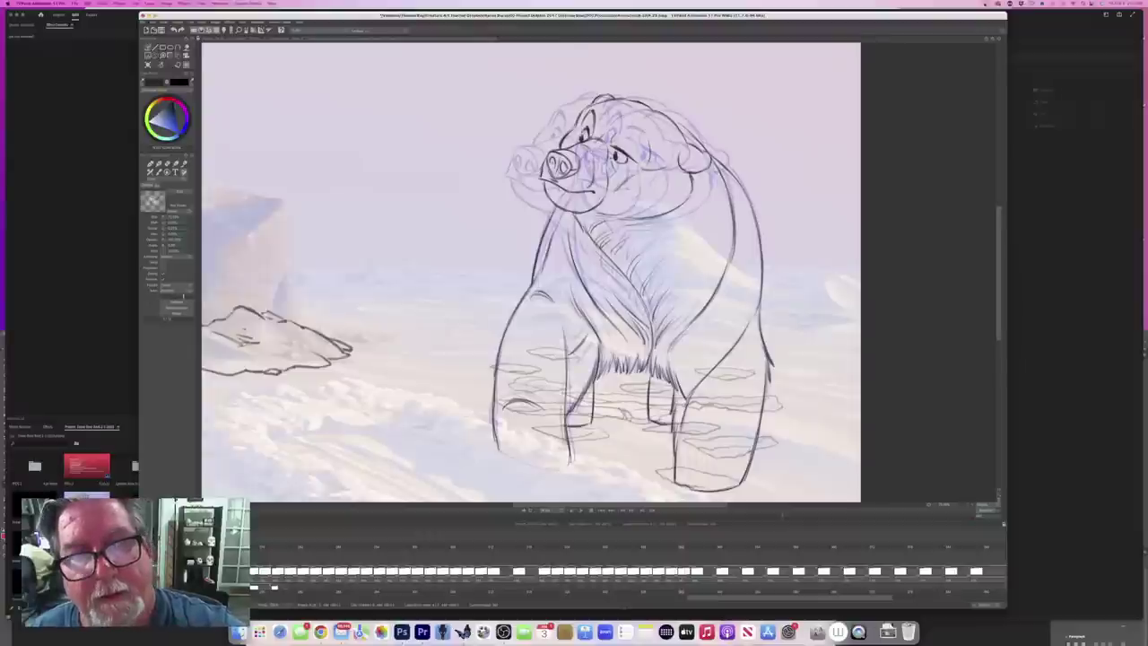
key(b)
key(b)
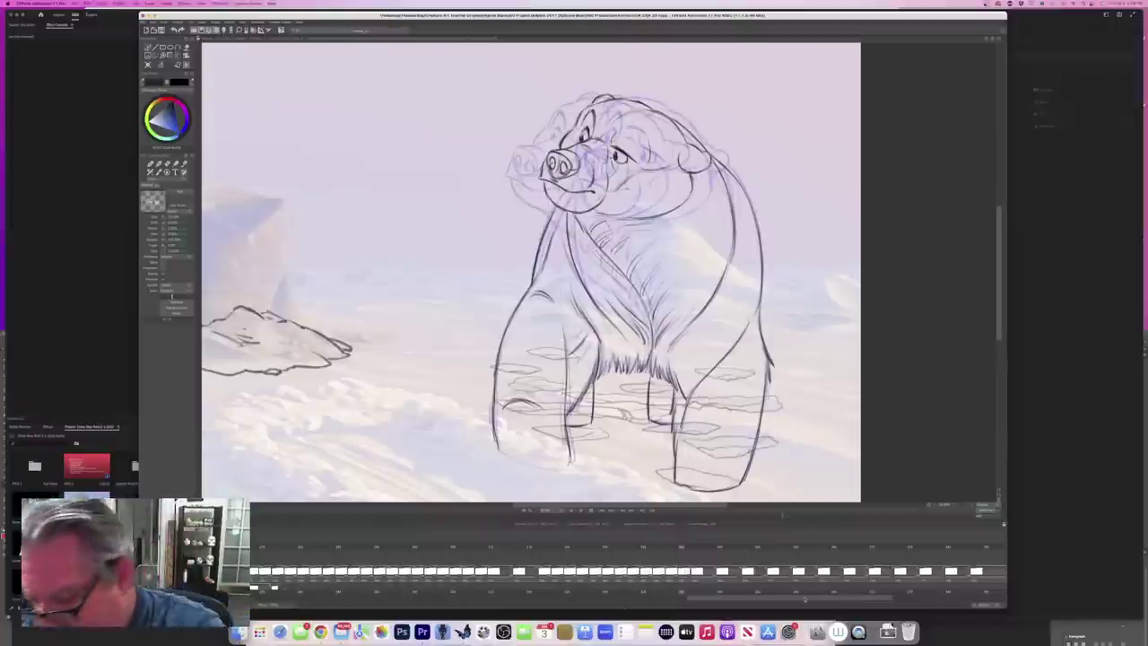
Step: Shrink the animation window and play back the bear scene to review the motion
drag(1006, 606, 685, 468)
click(421, 371)
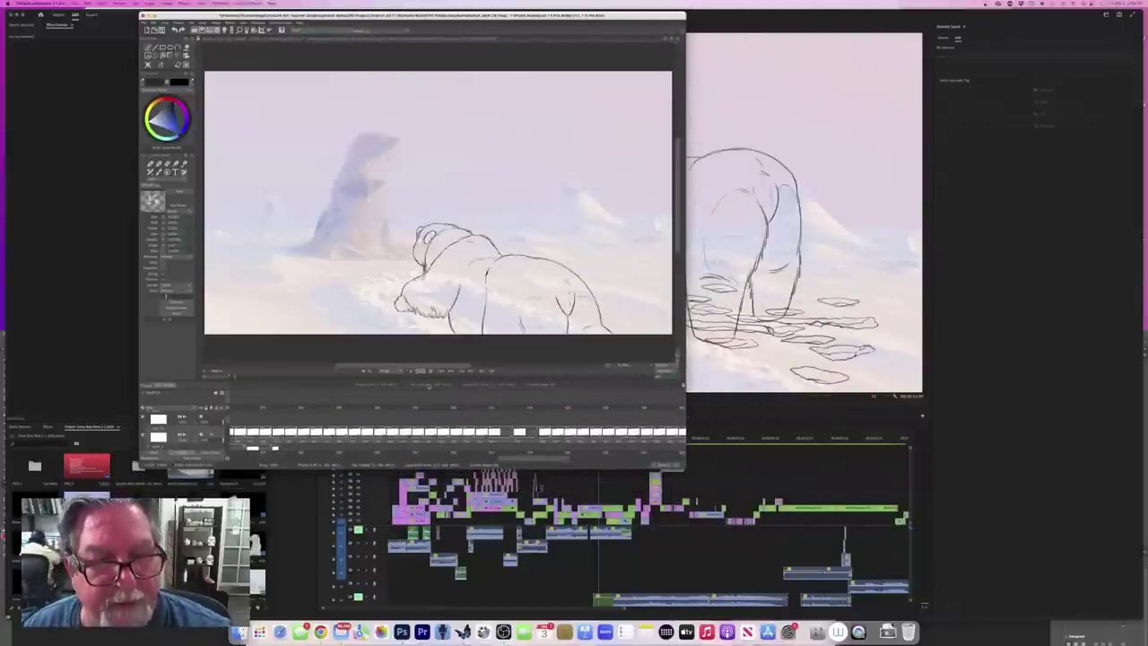
mouse_move(235, 13)
mouse_down()
mouse_move(264, 28)
mouse_move(434, 31)
mouse_up()
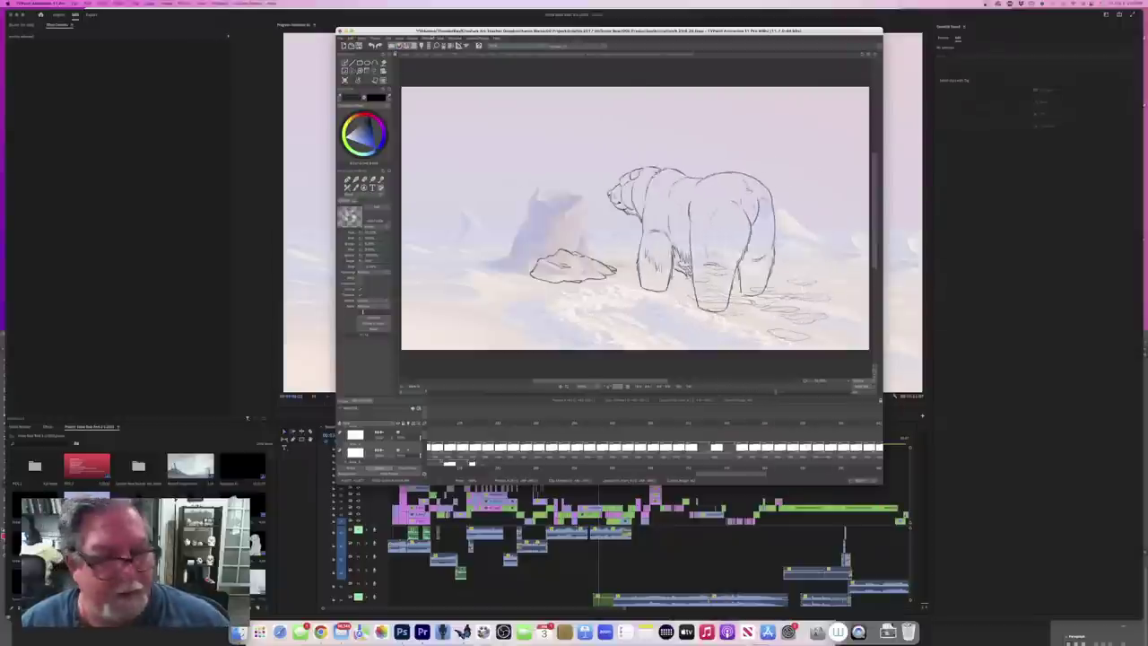
Step: Reposition the animation window and enlarge it again for drawing
drag(610, 30, 532, 14)
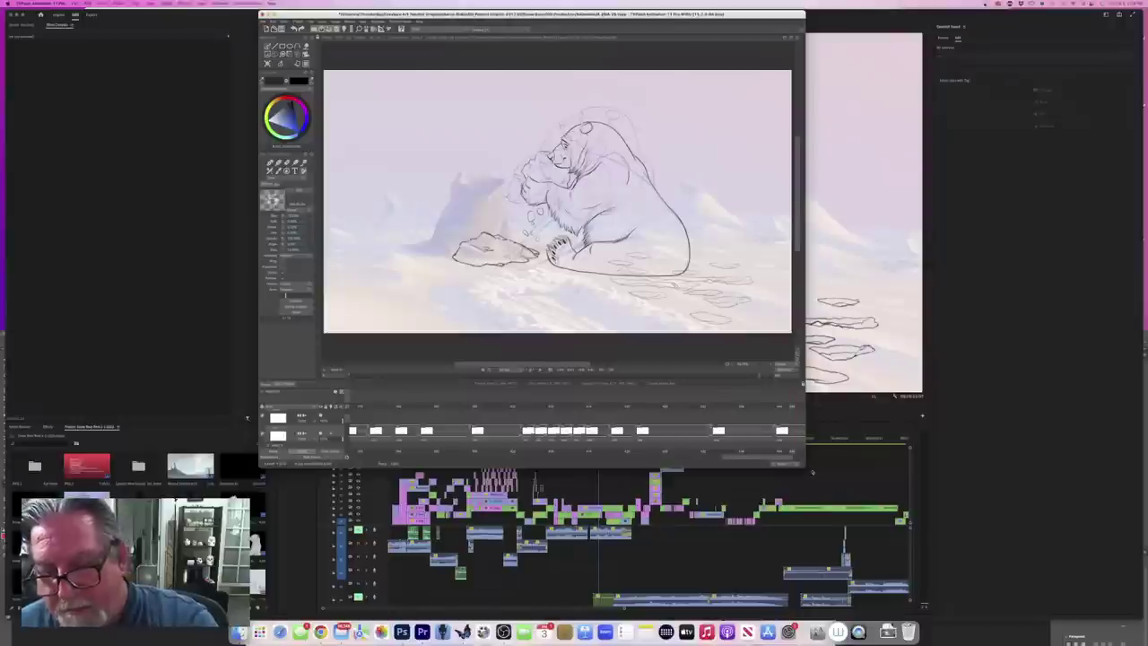
drag(804, 466, 982, 590)
drag(321, 15, 226, 22)
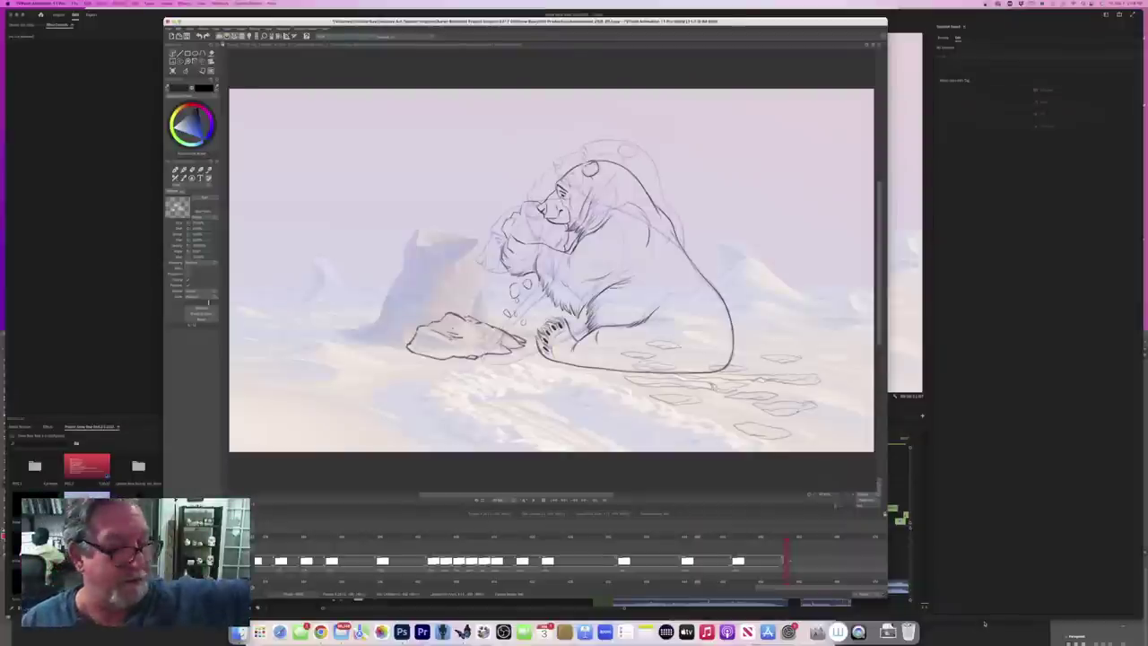
drag(885, 595, 969, 618)
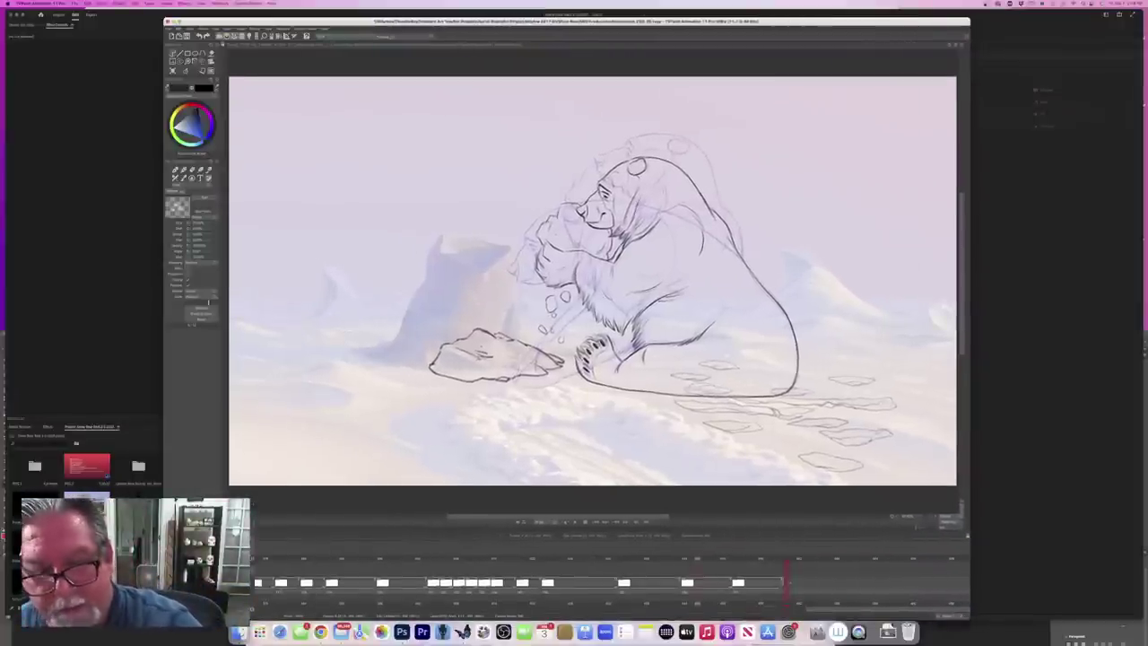
drag(960, 350, 957, 348)
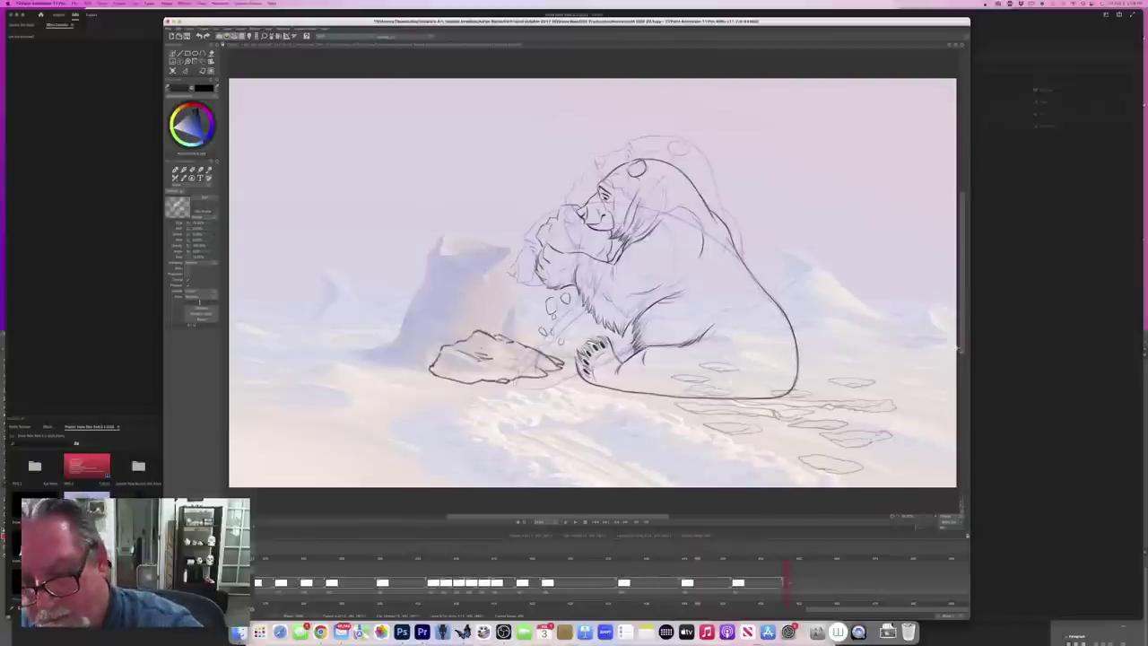
Step: Go to the blank frame directly after the finished front-facing head-turn drawing
drag(936, 517, 939, 519)
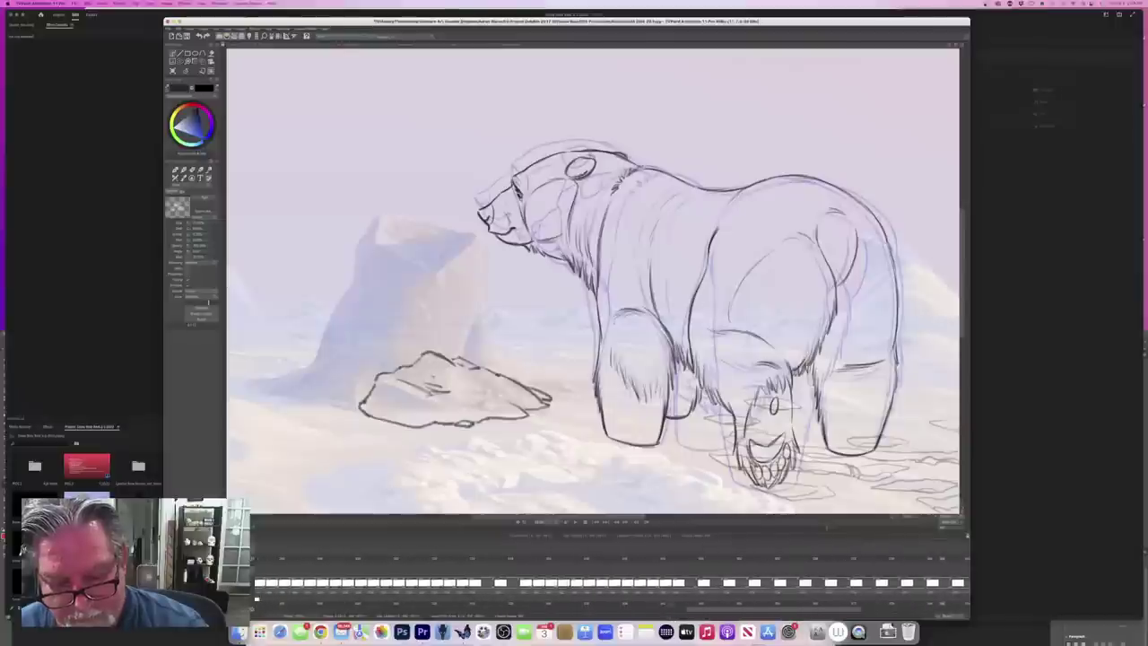
click(688, 560)
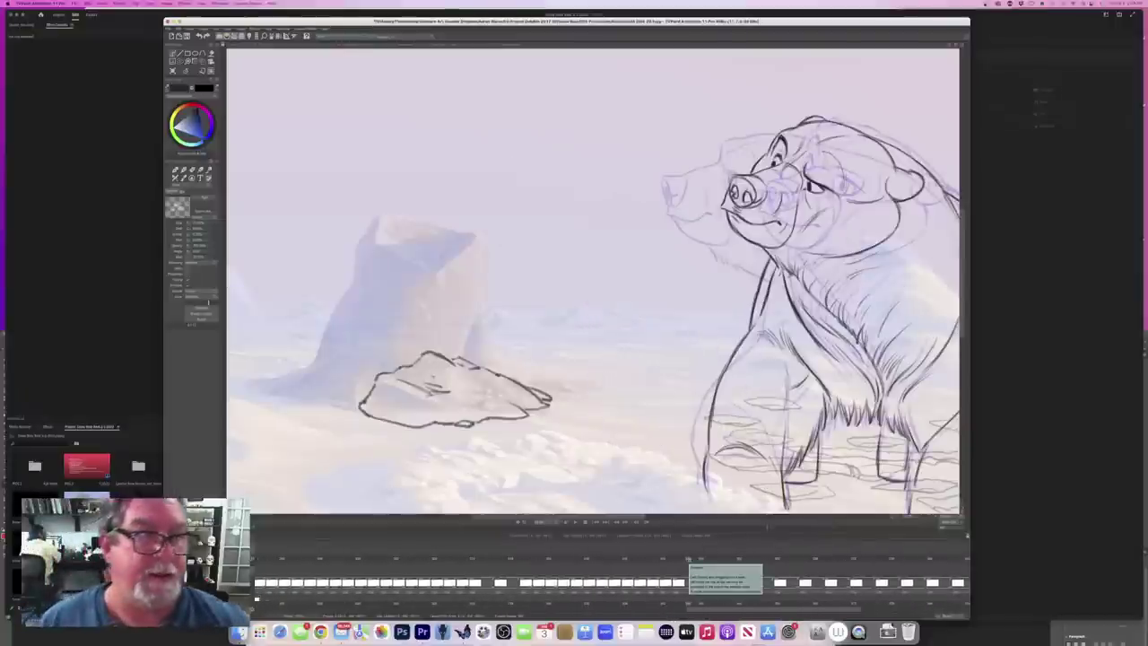
key(Right)
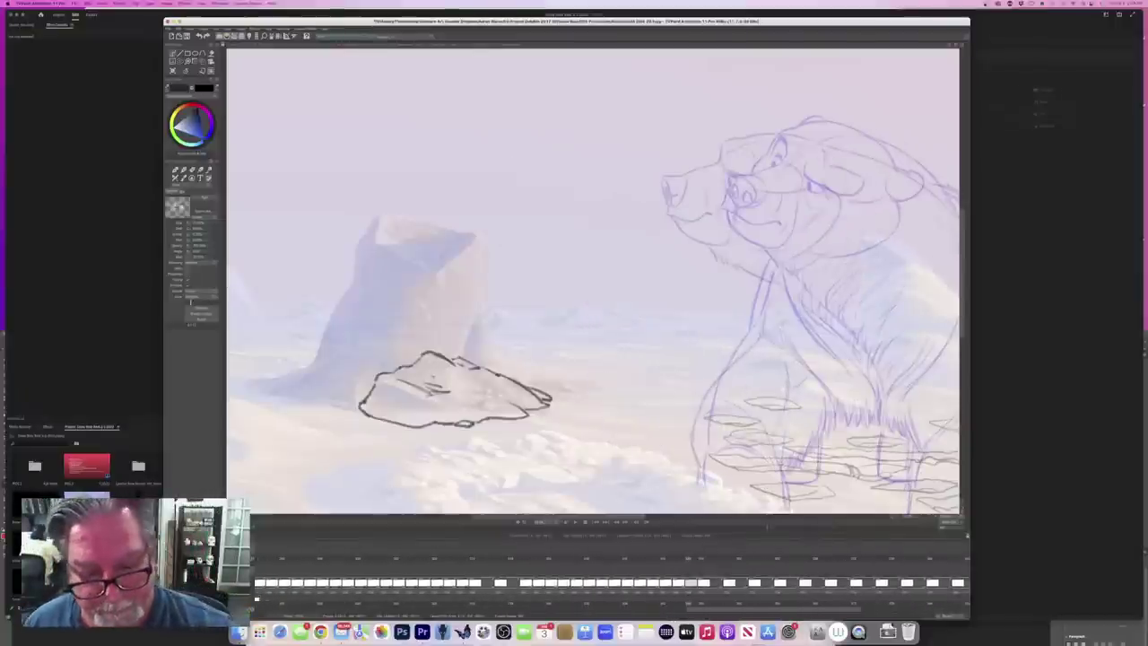
Step: Bring the whole bear into view and compare the neighbouring head-turn drawings with the blank onion-skinned frame
scroll(592, 281, right, 5)
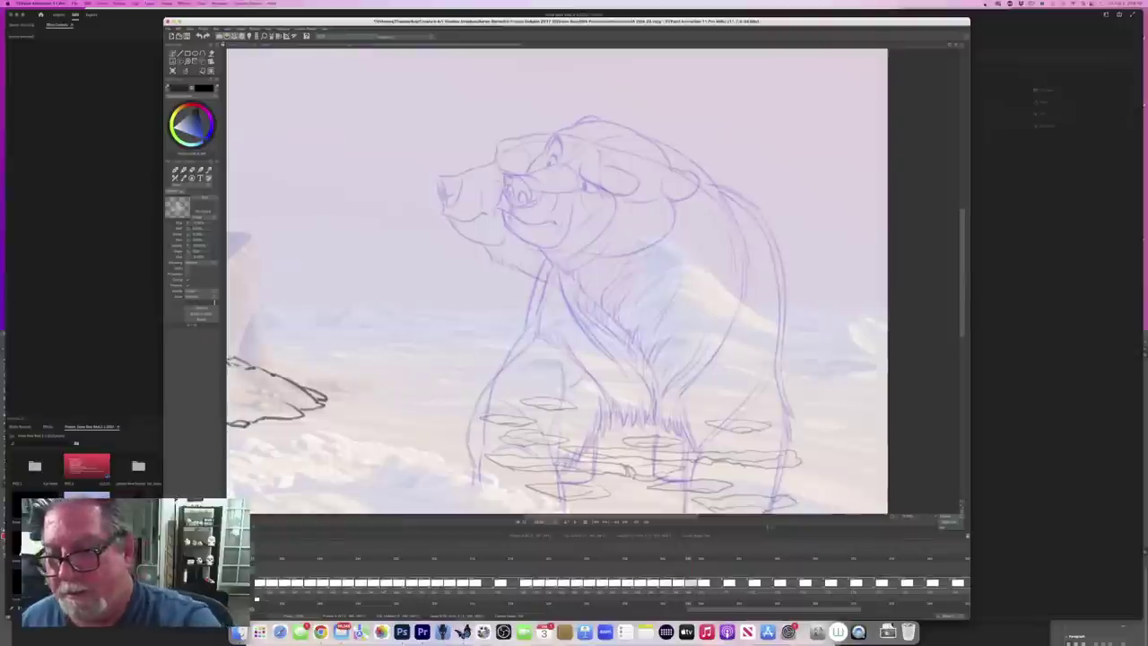
key(Right)
key(Right)
key(Right)
key(Right)
key(Right)
key(Right)
key(Right)
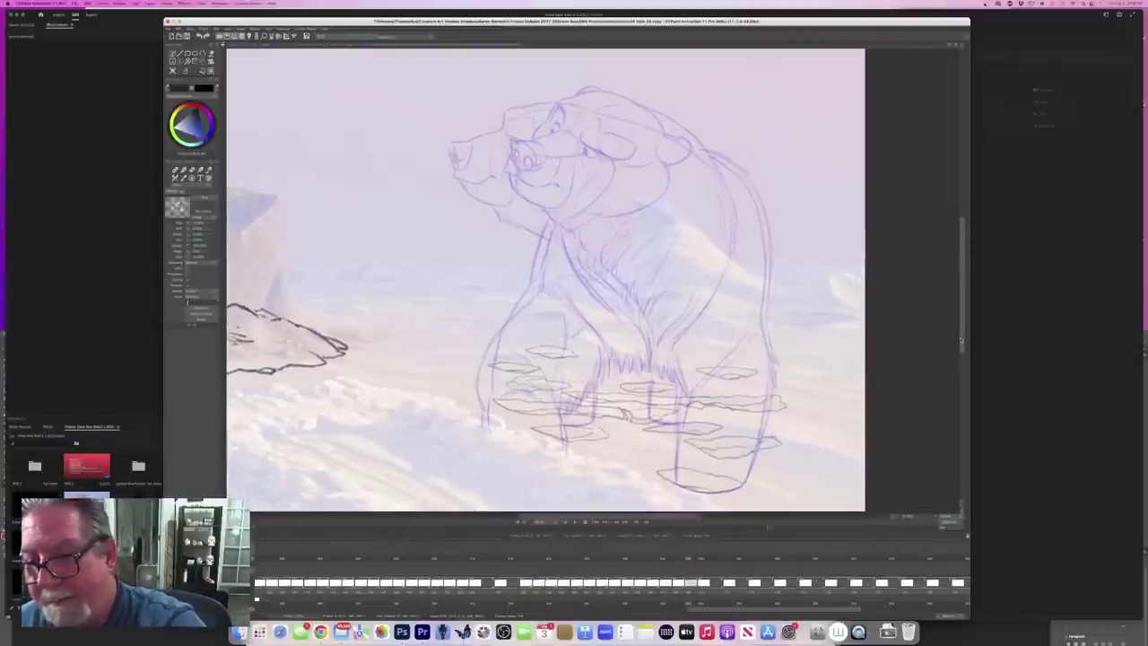
key(Right)
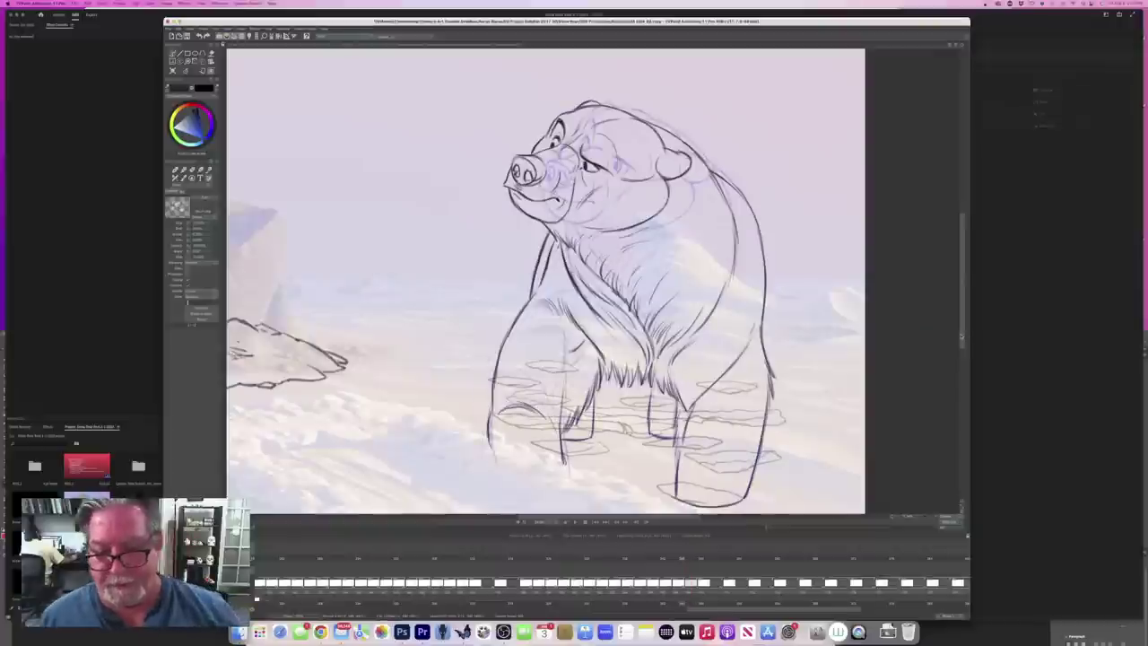
key(Right)
key(Right)
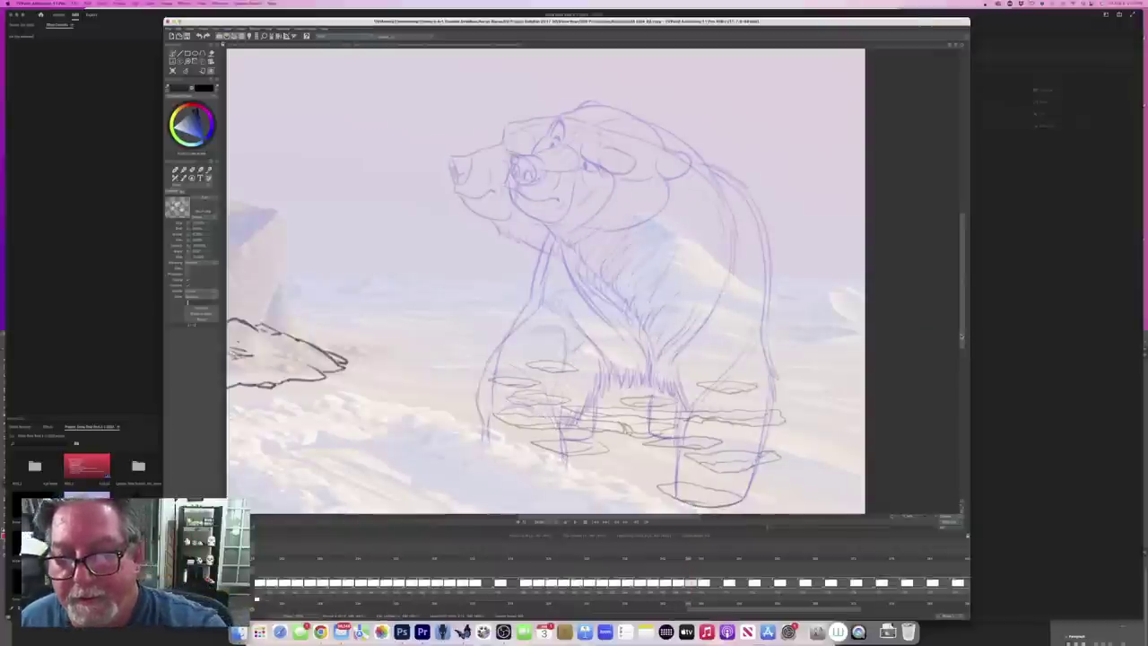
Step: Draw the bear's back contour down the outer edge of the right-hand foreleg, plus that leg's upper shoulder line
mouse_move(764, 229)
mouse_down()
mouse_move(775, 402)
mouse_move(744, 499)
mouse_up()
key(Left)
key(Right)
mouse_move(753, 342)
mouse_down()
mouse_move(698, 400)
mouse_move(683, 440)
mouse_up()
key(Right)
key(Left)
key(Right)
key(Left)
Step: Draw the inner edge of the right-hand foreleg and close it with the curved base line
mouse_move(676, 373)
mouse_down()
mouse_move(687, 413)
mouse_move(676, 491)
mouse_move(704, 506)
mouse_up()
key(Right)
key(Left)
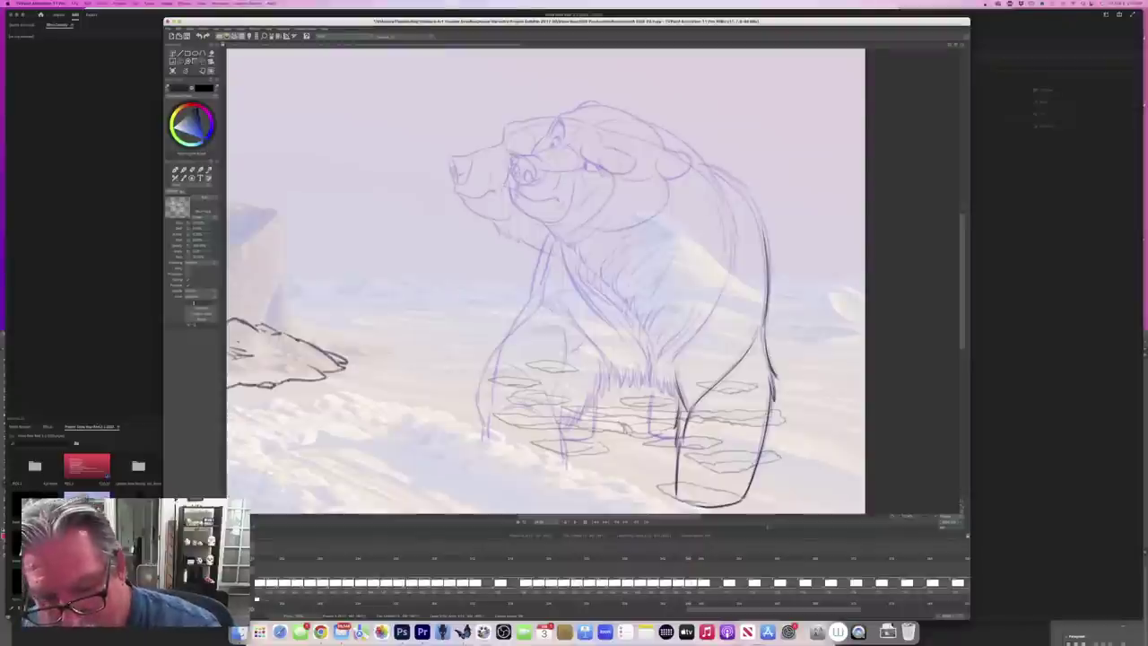
drag(675, 496, 688, 501)
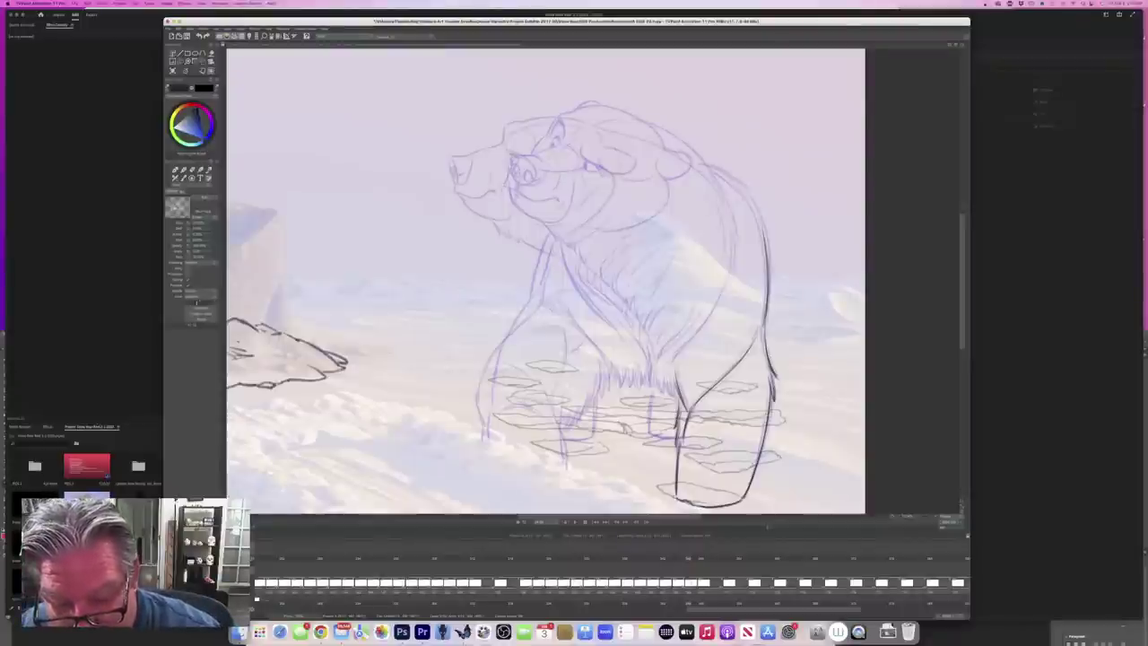
key(Left)
key(Right)
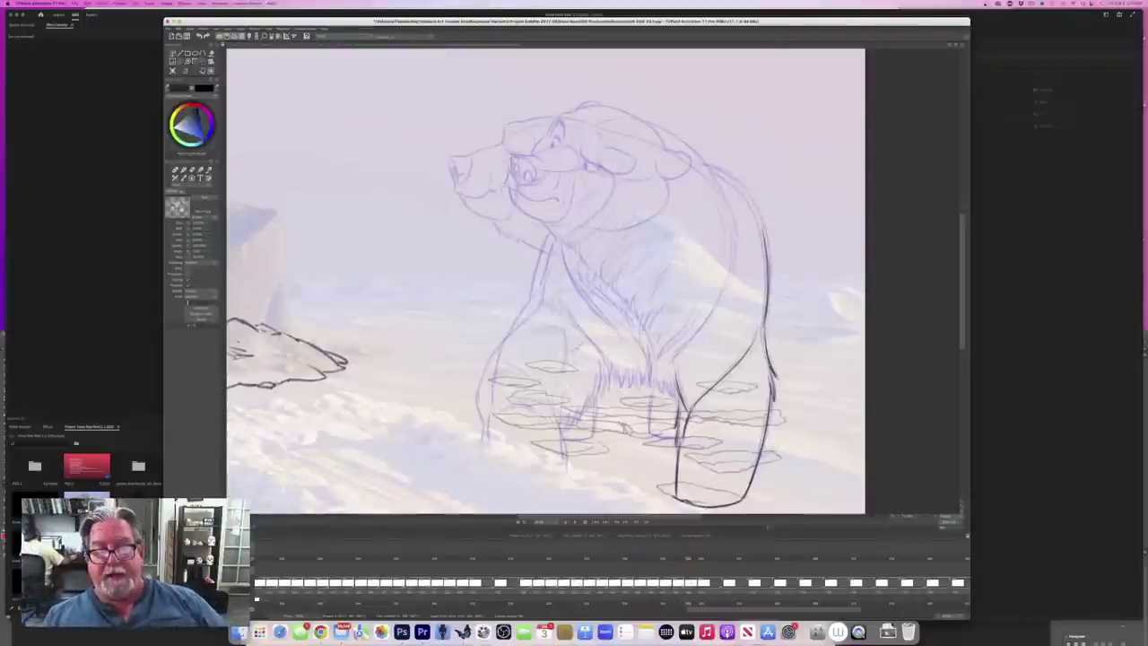
Step: Compare the new foreleg and back lines with the previous drawing
key(Left)
key(Right)
key(Left)
key(Right)
key(Left)
key(Right)
key(Left)
key(Right)
key(Left)
key(Right)
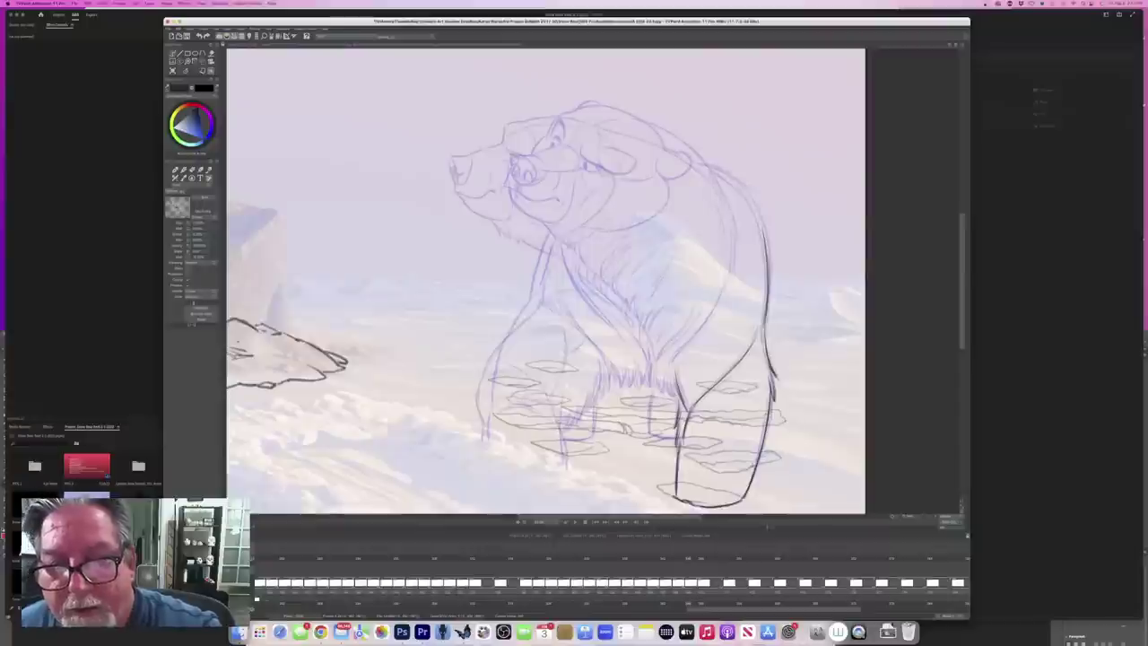
Step: Draw the curved shoulder line from the neck to the chest and the lower cheek contour between the onion-skinned poses
mouse_move(728, 229)
mouse_down()
mouse_move(714, 315)
mouse_move(662, 352)
mouse_up()
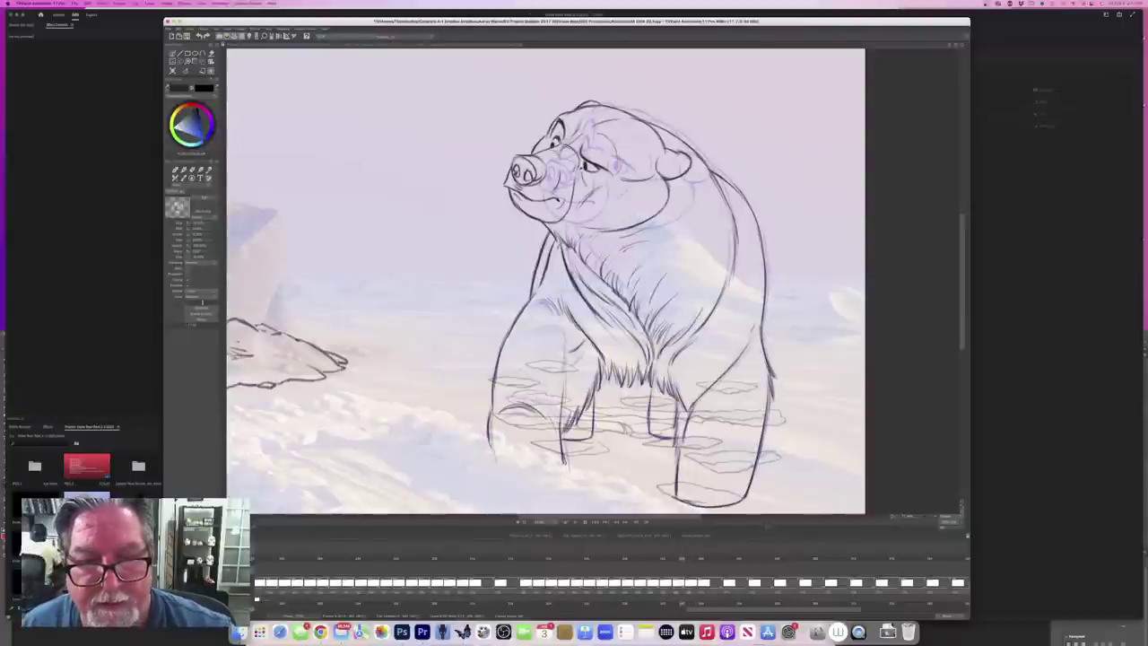
key(Right)
key(Left)
key(Right)
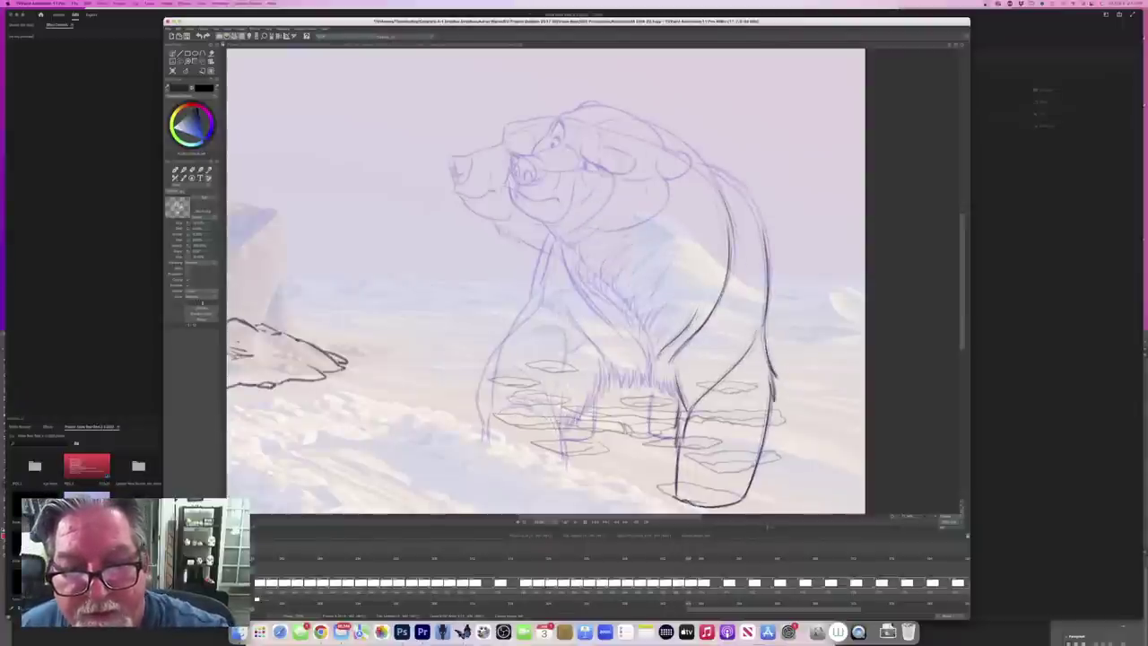
mouse_move(644, 183)
mouse_down()
mouse_move(642, 202)
mouse_move(578, 228)
mouse_up()
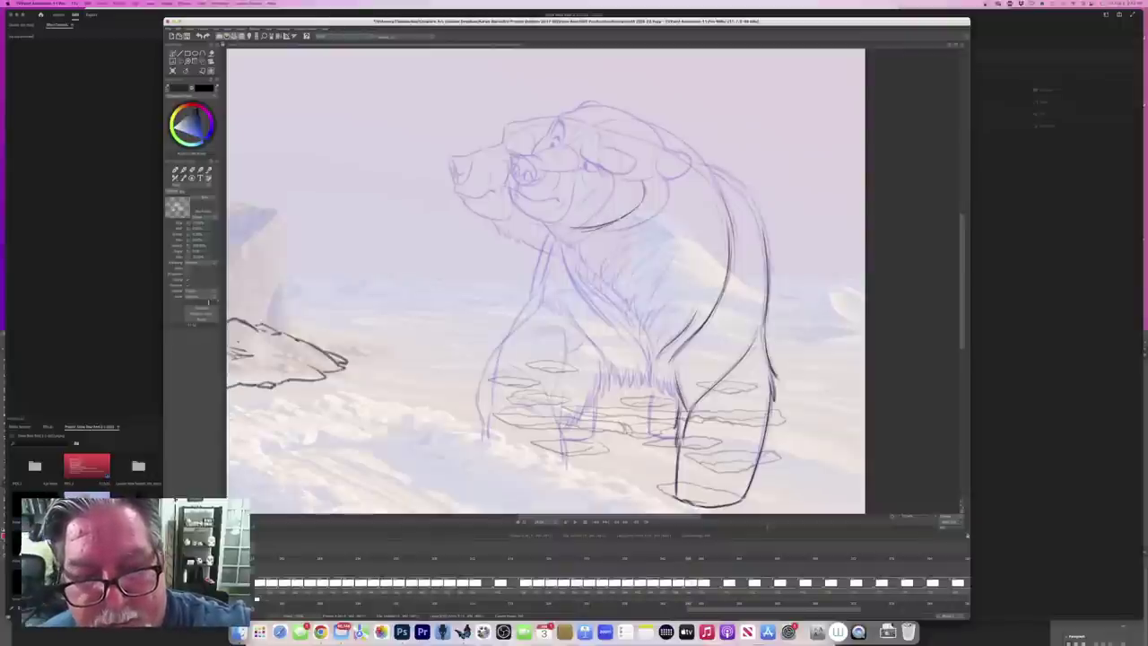
key(Left)
key(Right)
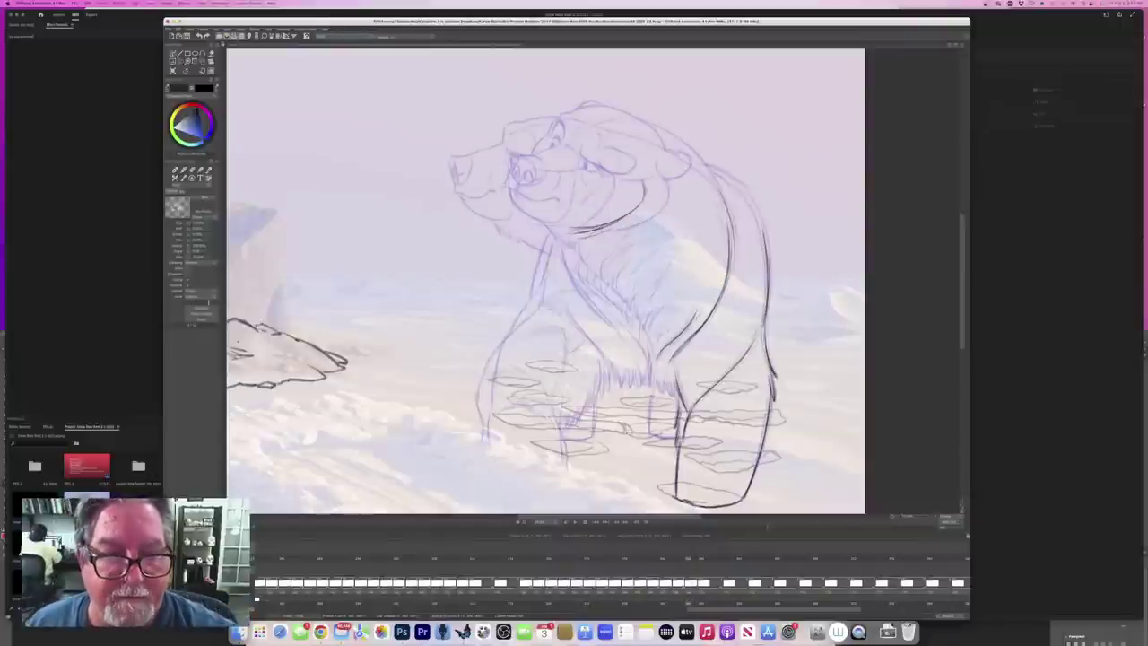
Step: Draw the throat line and the two converging fold lines running down to the middle of the chest
mouse_move(526, 226)
mouse_down()
mouse_move(599, 283)
mouse_move(646, 352)
mouse_up()
key(Left)
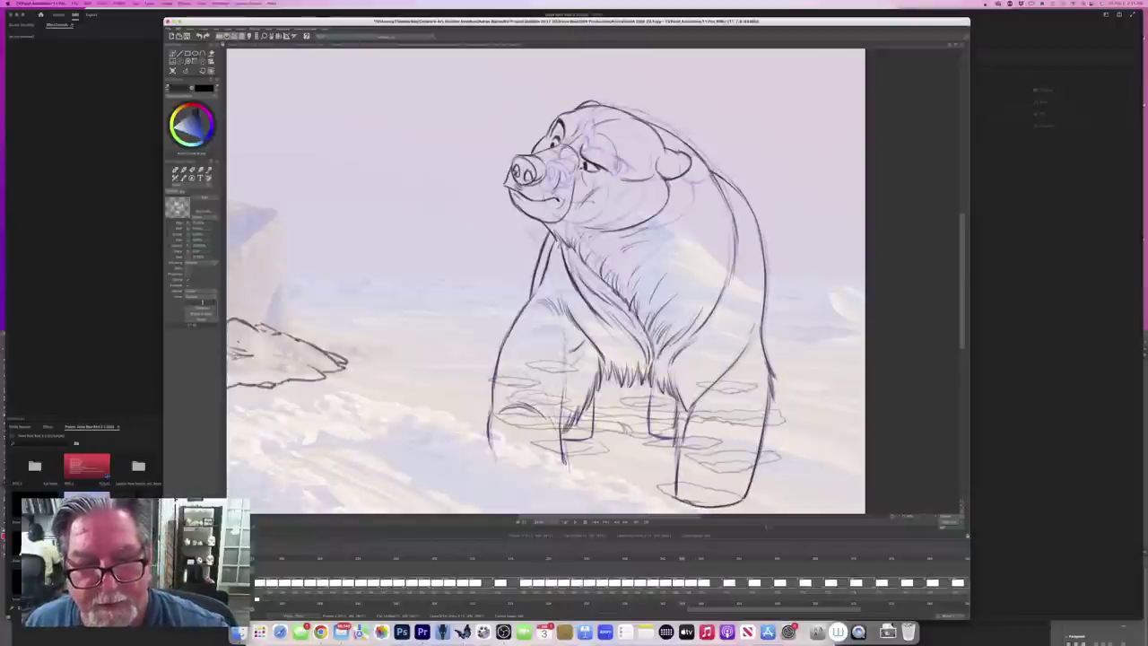
key(Right)
drag(569, 265, 619, 336)
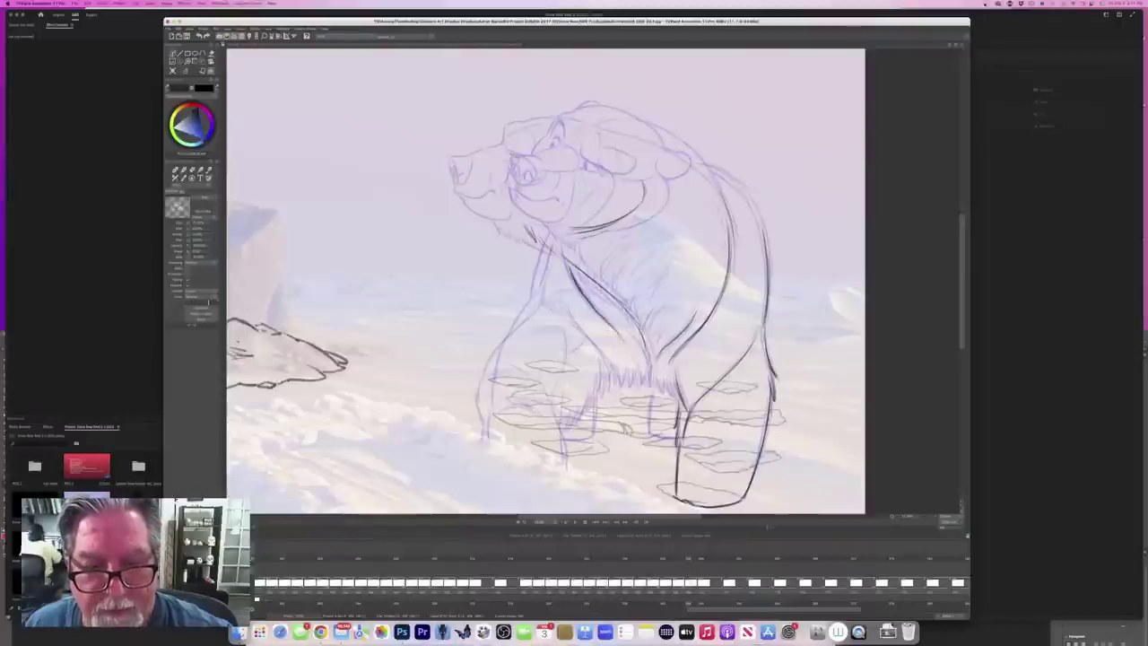
key(Left)
key(Right)
key(Left)
key(Right)
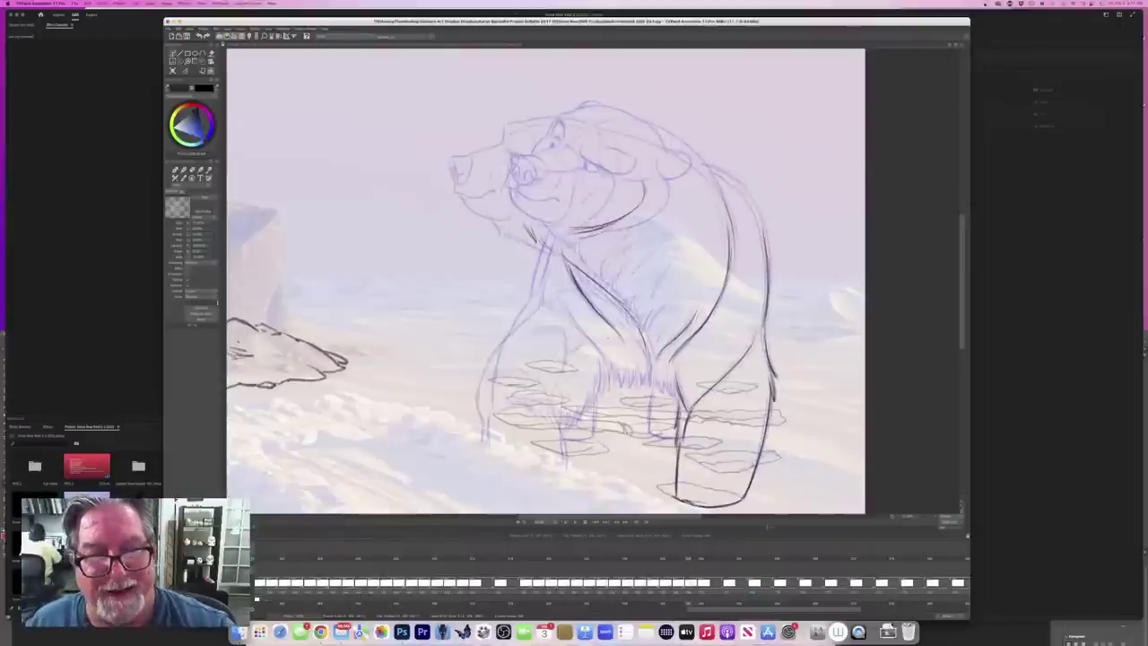
key(Left)
key(Right)
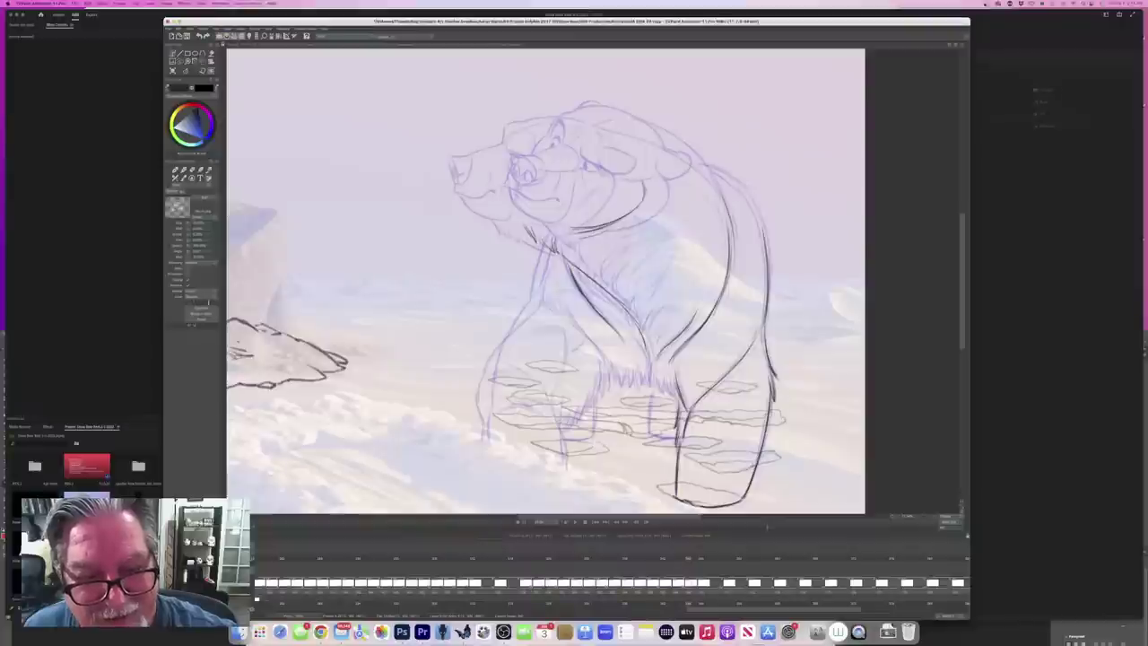
Step: Add short fur tufts under the throat and along the upper edge of the chest fold
key(Left)
key(Right)
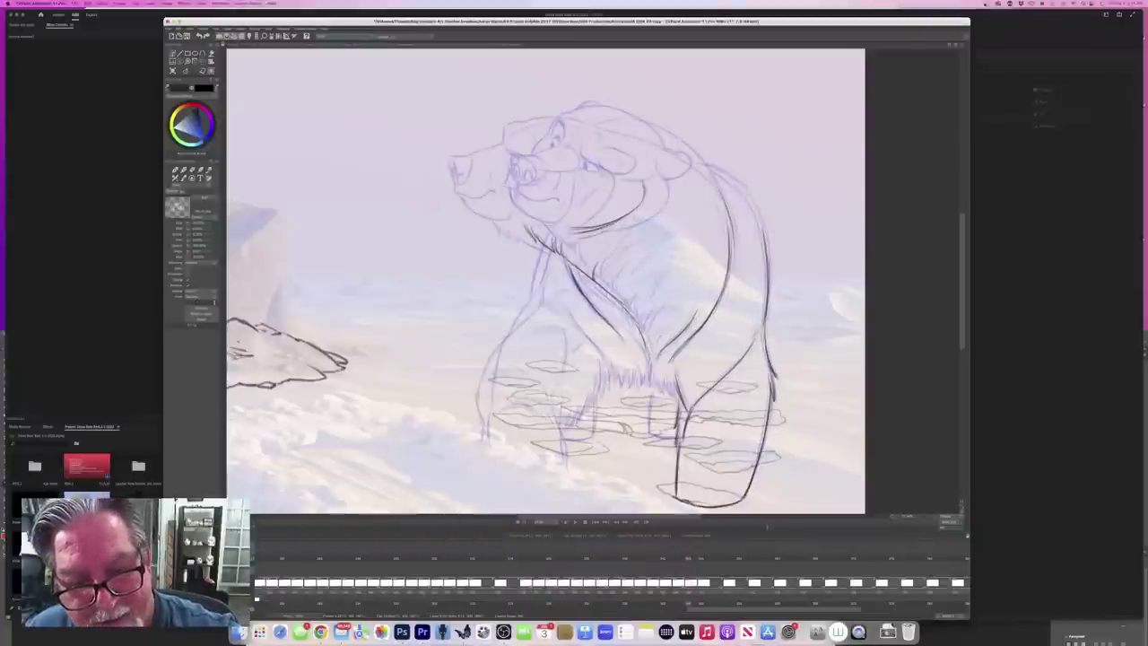
key(Left)
key(Right)
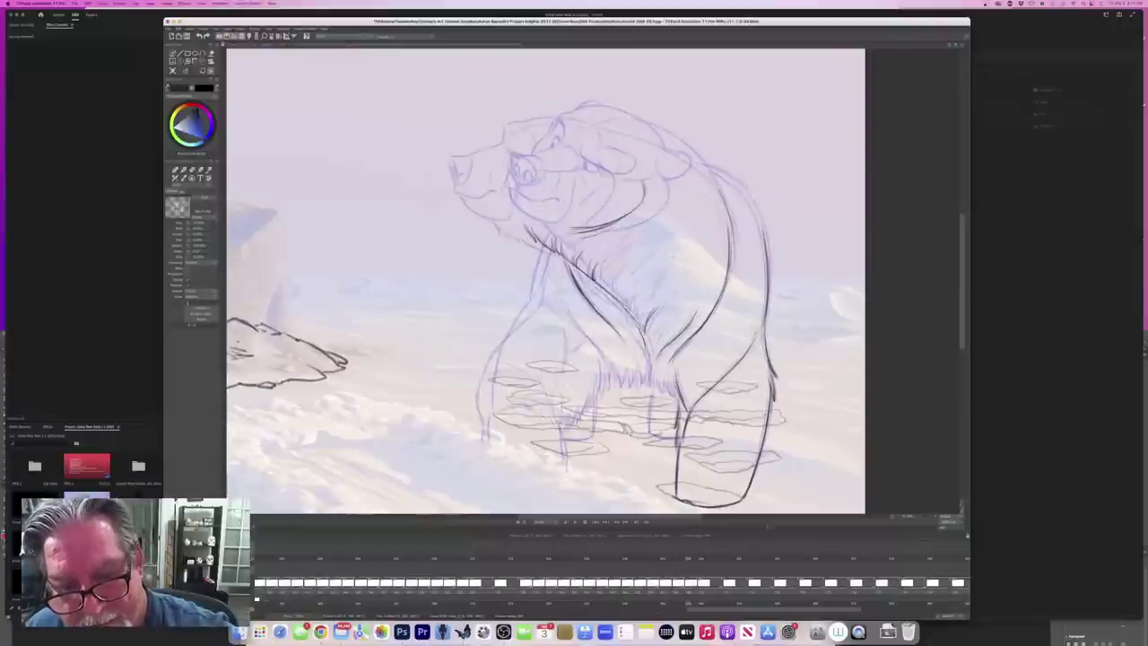
key(Left)
key(Right)
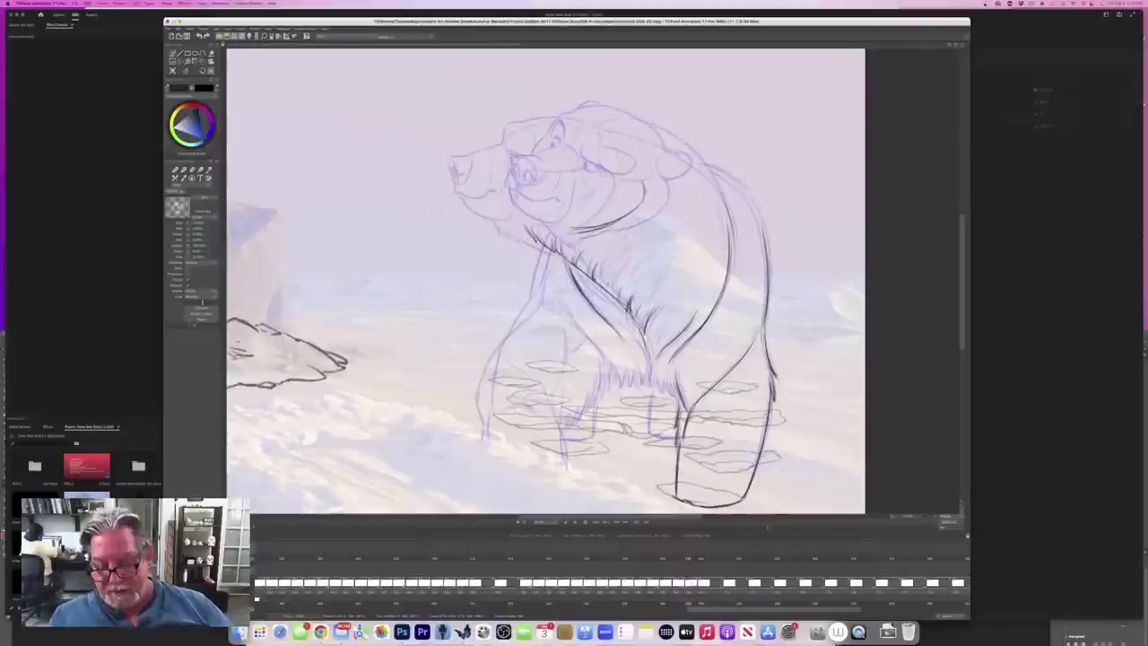
Step: Add fur strokes inside the chest fold, checking them against the previous drawing
key(Left)
key(Right)
key(Left)
key(Right)
drag(589, 289, 616, 320)
key(Left)
key(Right)
key(Left)
key(Right)
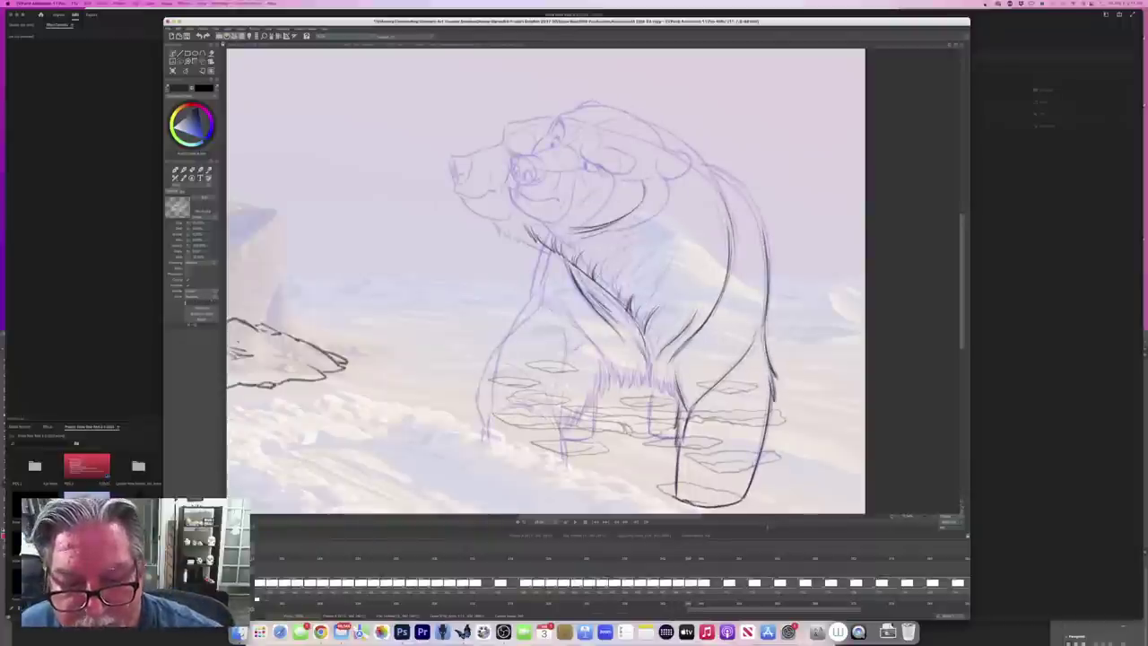
key(Right)
key(Left)
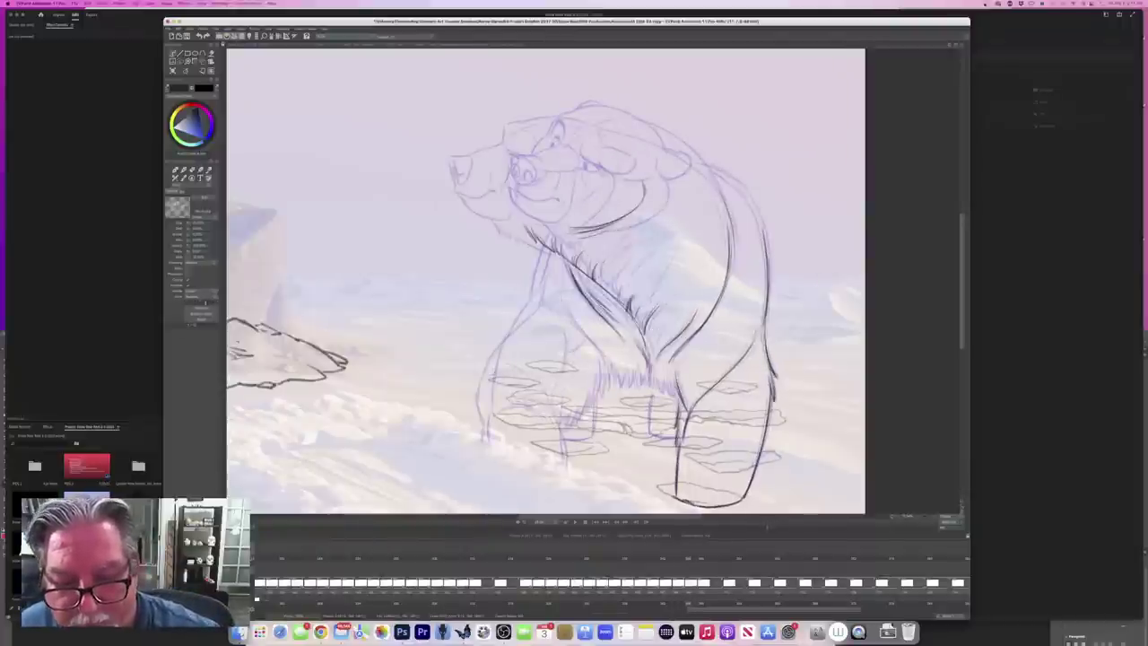
Step: Draw the fur tufts from the bottom of the chest fold to the top of the right-hand foreleg
mouse_move(651, 367)
mouse_down()
mouse_move(654, 388)
mouse_move(678, 396)
mouse_up()
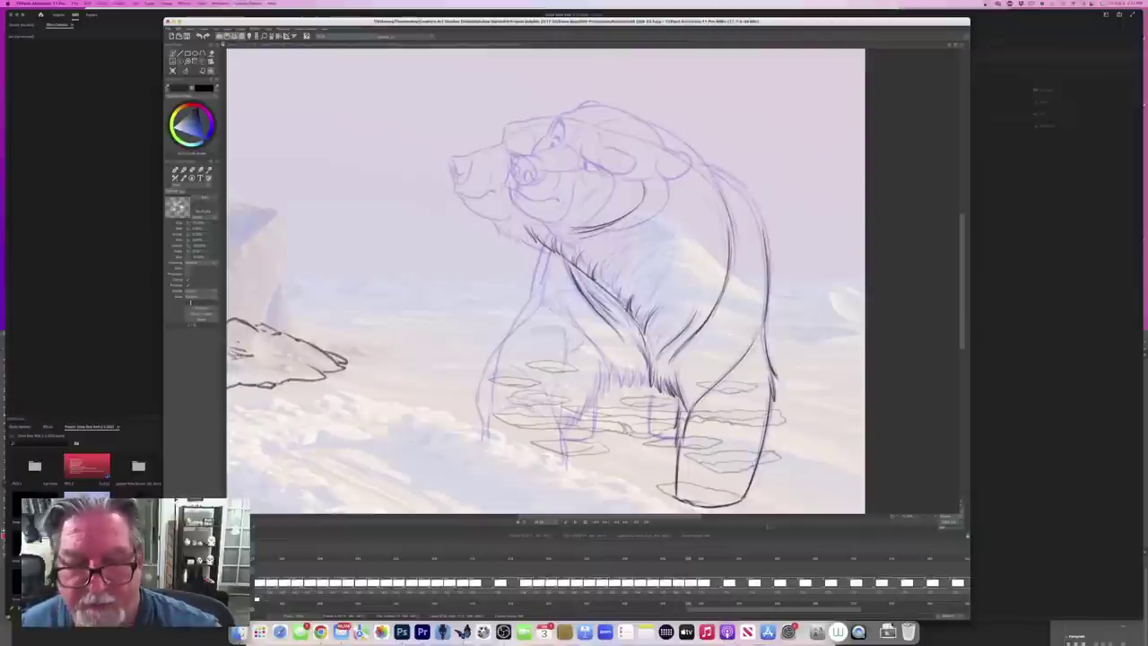
key(Left)
key(Right)
key(Left)
key(Right)
key(Left)
key(Left)
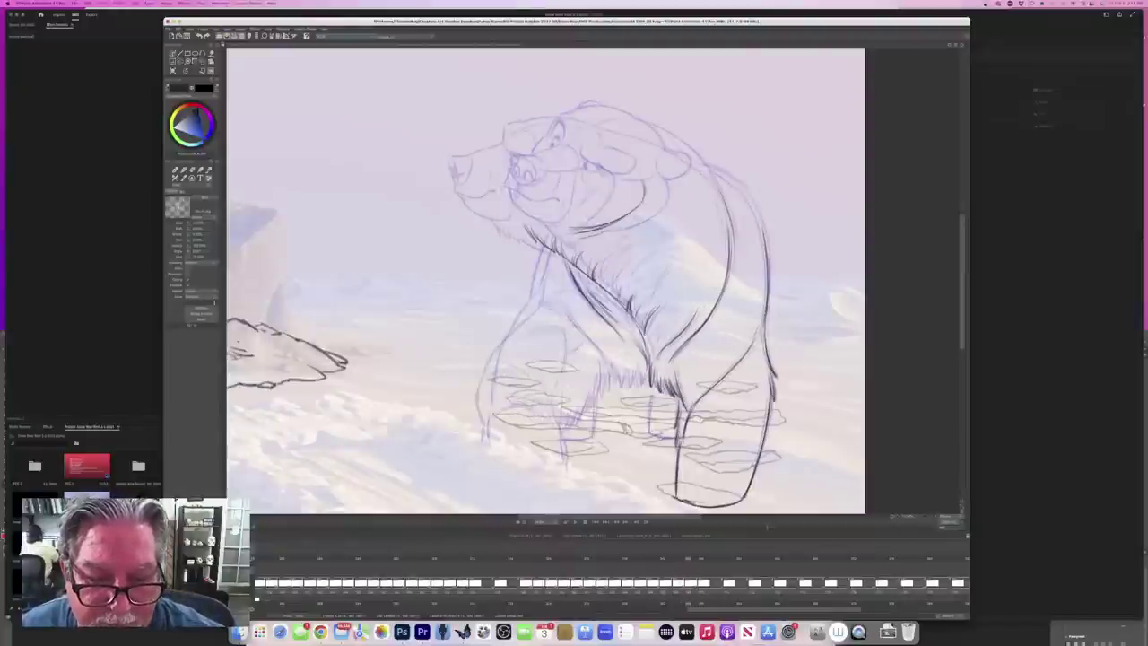
Step: Draw the left-hand chest contour and complete the fur fringe along the bottom of the chest
mouse_move(569, 316)
mouse_down()
mouse_move(615, 384)
mouse_move(631, 383)
mouse_up()
key(Right)
key(Left)
mouse_move(630, 366)
mouse_down()
mouse_move(634, 387)
mouse_move(647, 387)
mouse_up()
drag(643, 375, 647, 389)
key(Right)
key(Left)
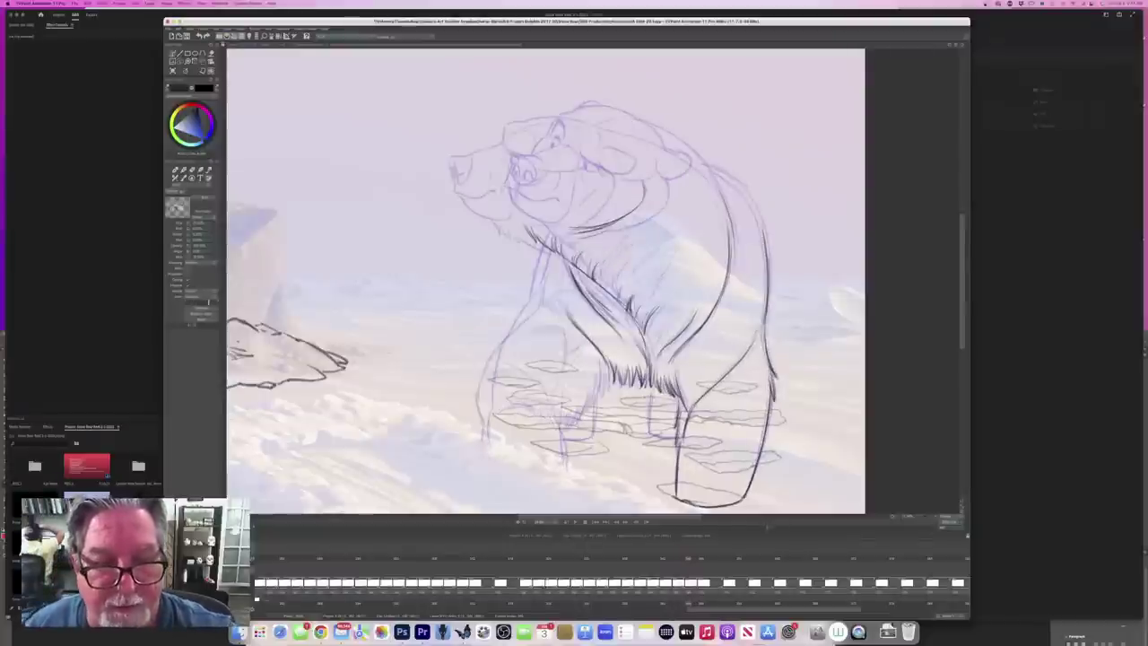
Step: Draw the left-hand shoulder and outer foreleg contour, and begin that leg's inner line
mouse_move(553, 254)
mouse_down()
mouse_move(526, 314)
mouse_move(547, 306)
mouse_move(501, 342)
mouse_move(487, 379)
mouse_move(486, 455)
mouse_up()
key(Right)
key(Left)
key(Right)
key(Left)
key(Left)
key(Right)
drag(568, 334, 565, 359)
key(Left)
key(Right)
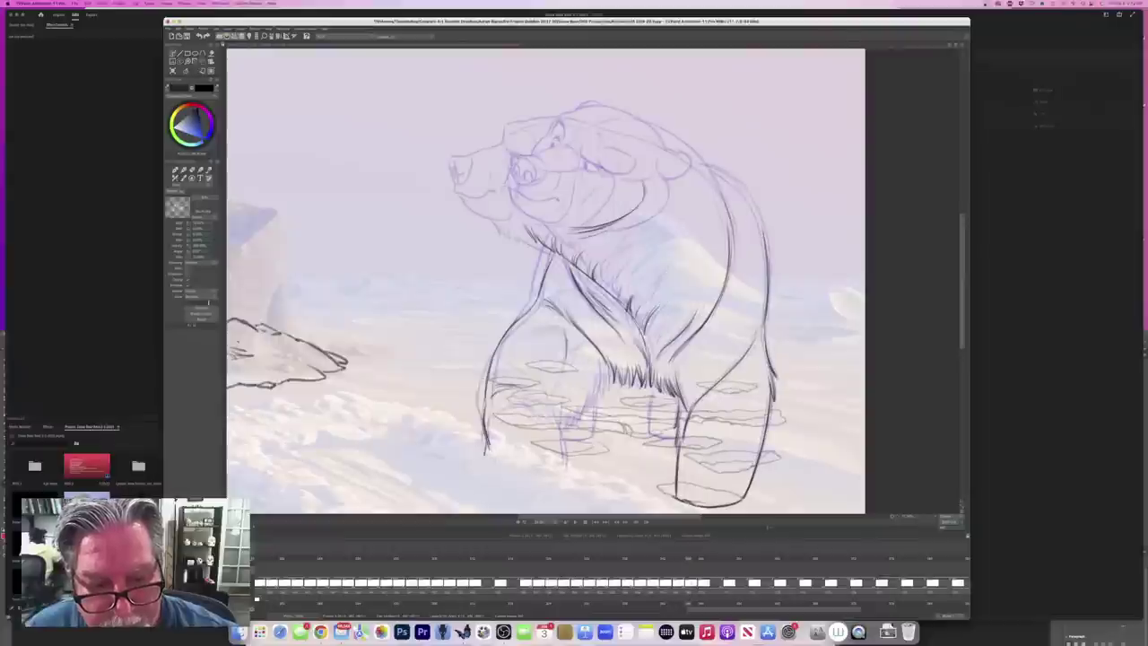
Step: Draw the lower inner edge of the left-hand foreleg and check it against the previous drawing
drag(557, 391, 565, 475)
key(Left)
key(Right)
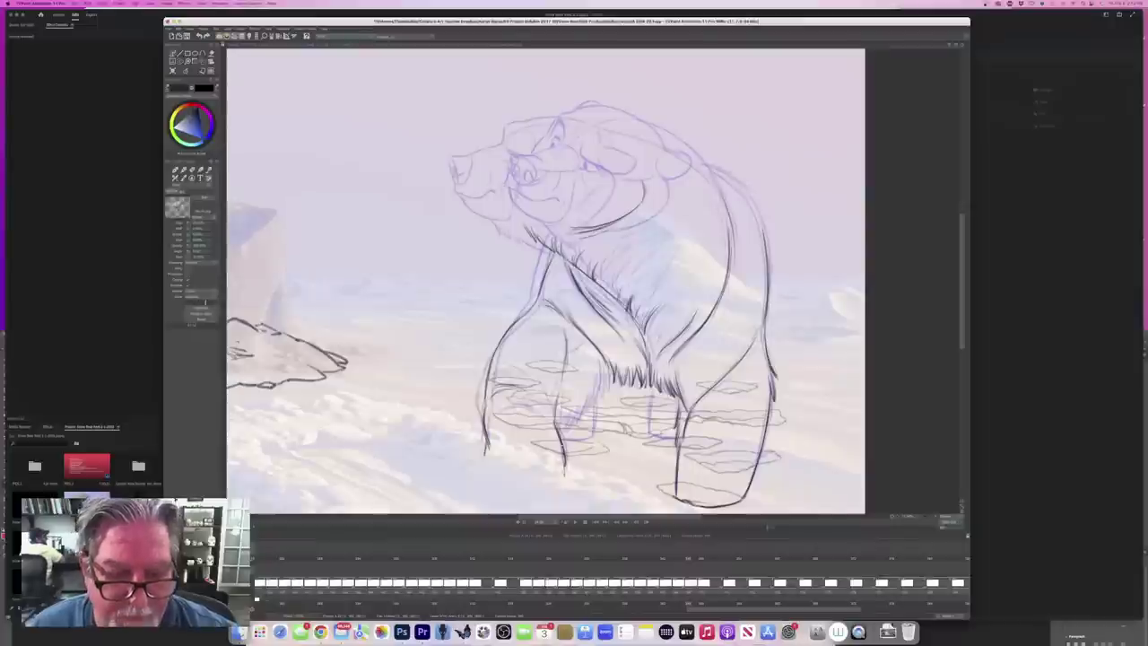
key(Left)
key(Right)
key(Left)
key(Right)
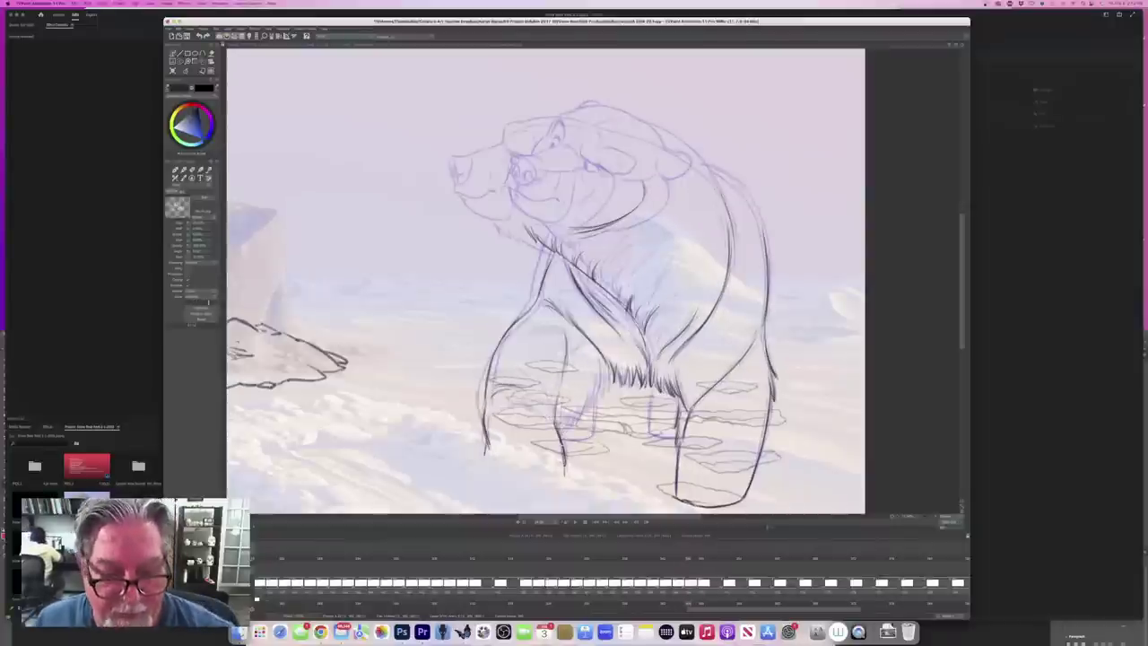
key(Left)
key(Right)
Step: Draw the furry edge from the chest fringe down to the left-hand foreleg and save the project
drag(607, 366, 575, 424)
drag(578, 410, 568, 429)
drag(577, 410, 560, 437)
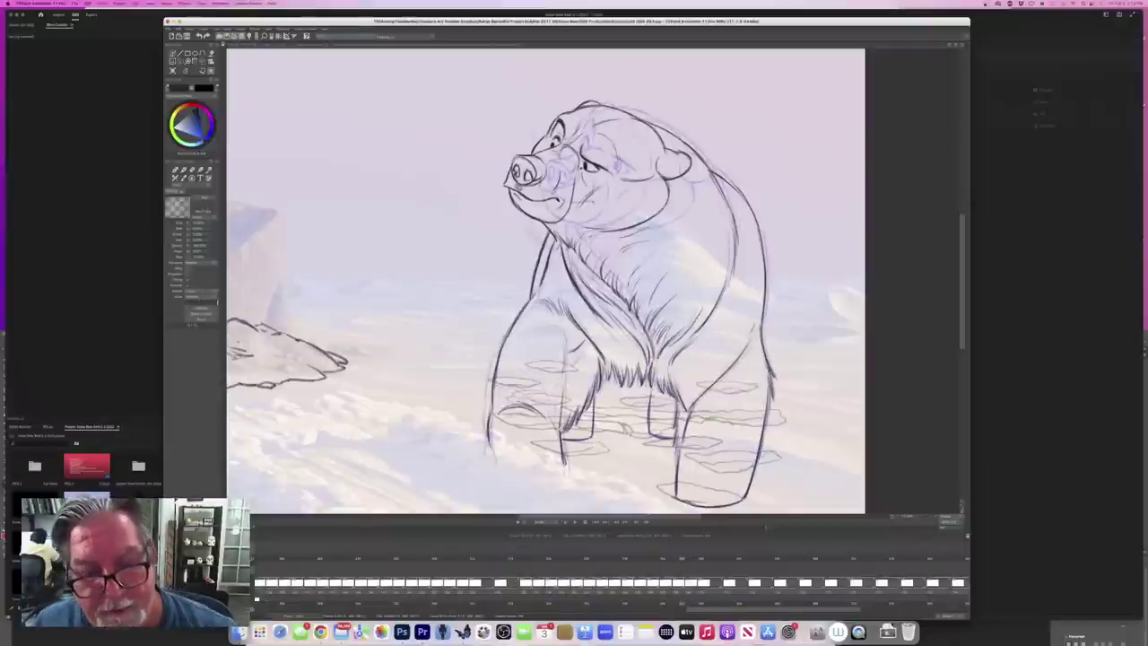
key(Right)
key(super+s)
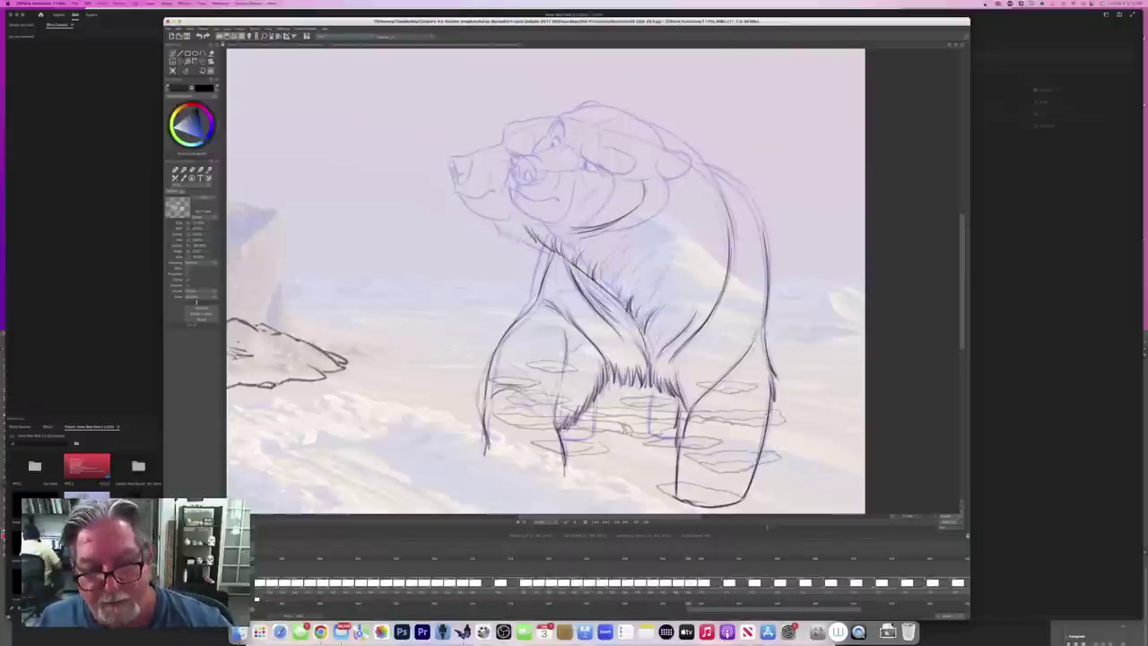
Step: Add short fur strokes at the inner top of the left-hand foreleg, checking them against the neighbouring drawing
key(Left)
key(period)
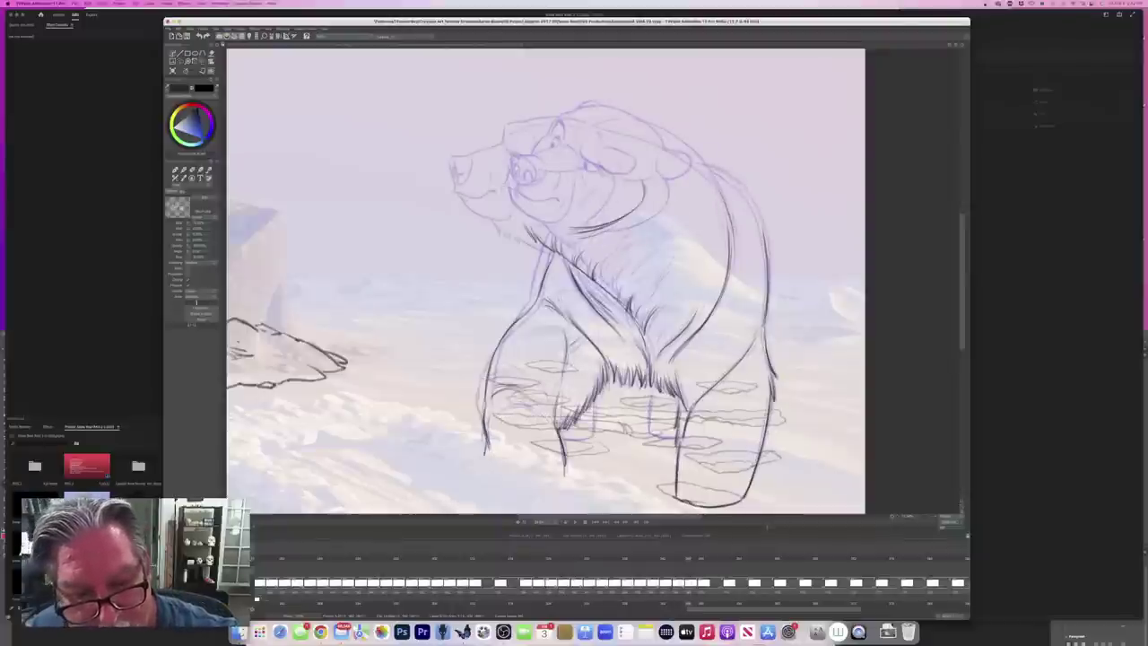
key(Left)
key(Right)
key(Left)
key(Right)
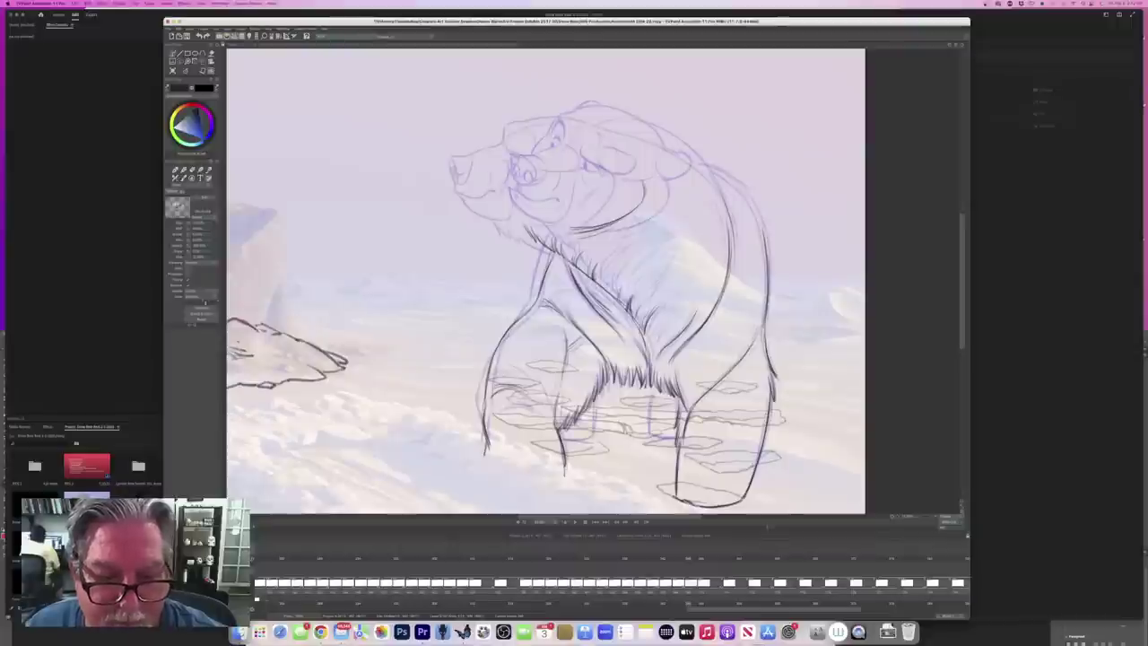
key(Left)
key(Right)
key(Left)
key(Right)
Step: Draw the two hind legs visible behind the forelegs beneath the chest fringe
drag(597, 401, 593, 434)
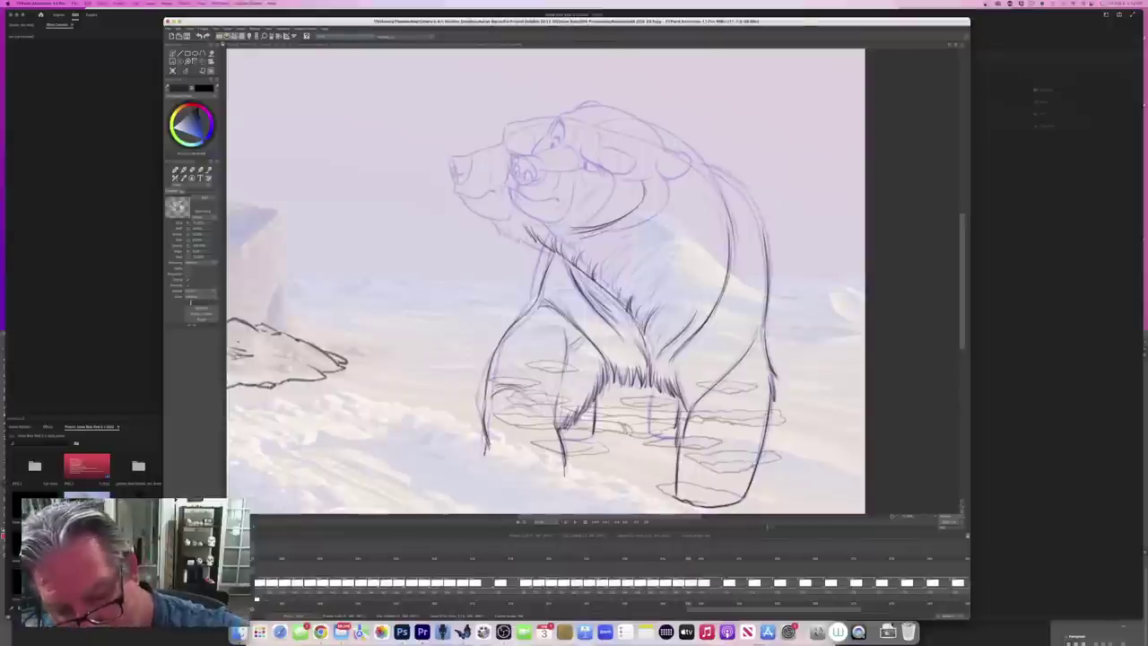
key(comma)
key(period)
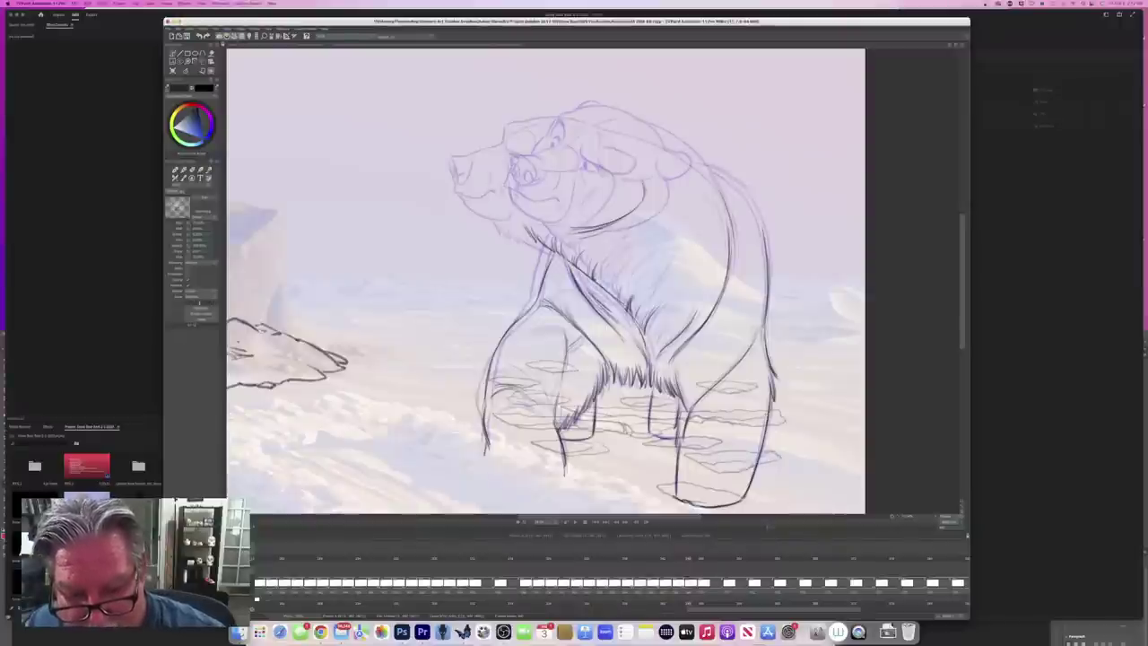
Step: Rough in the bear's head with the nose circle and the curved skull guideline between the neighbouring poses
key(Left)
key(Right)
key(Left)
key(Right)
key(period)
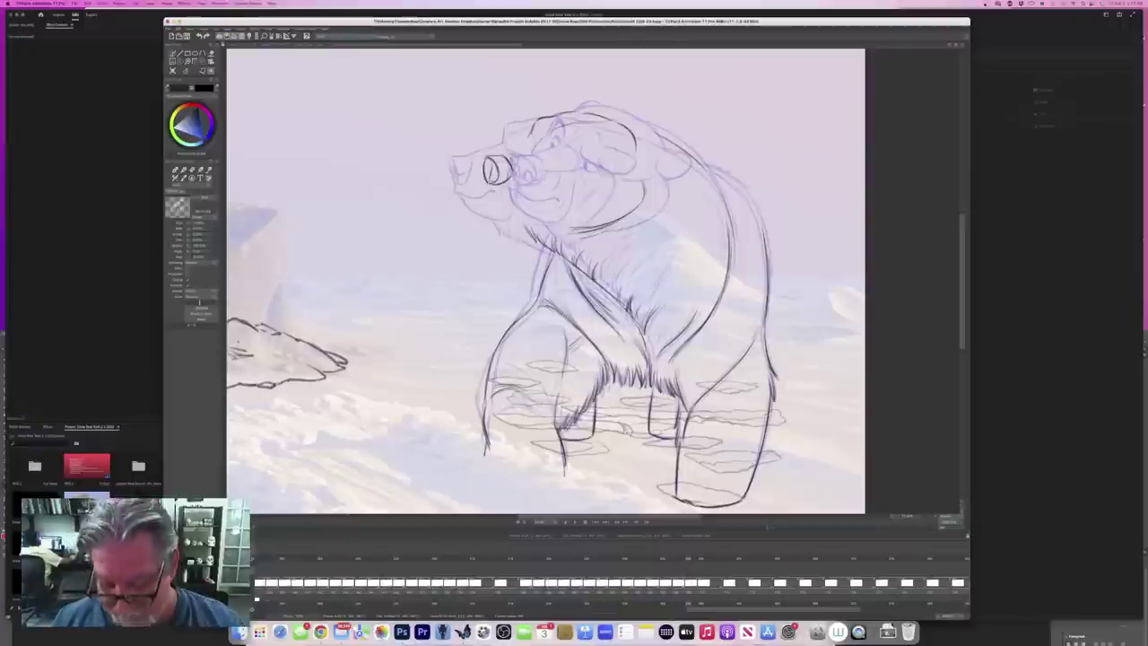
key(Left)
key(Right)
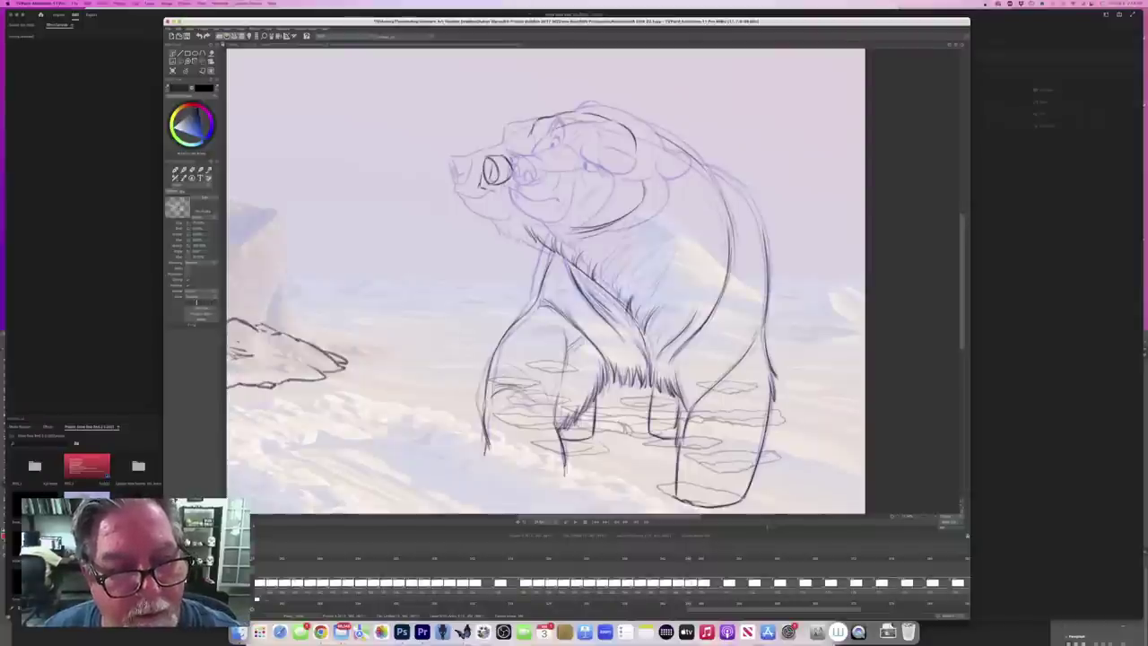
Step: Draw the mouth line curving back from beneath the nose, checking it against the previous drawing
key(Left)
key(Right)
key(Return)
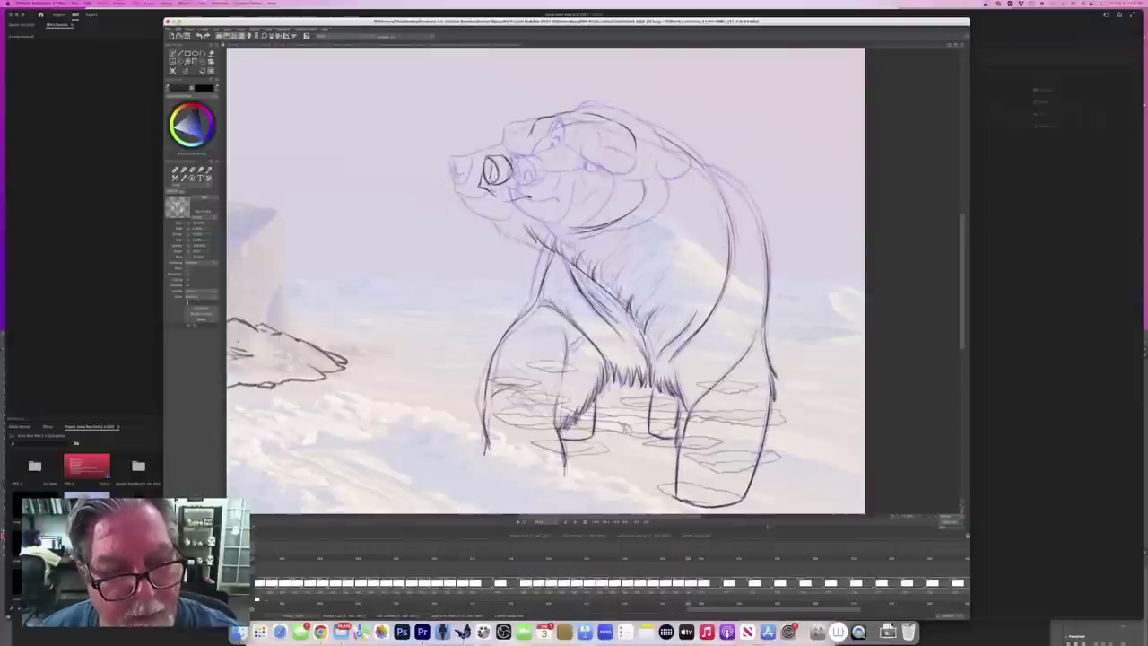
drag(490, 193, 518, 200)
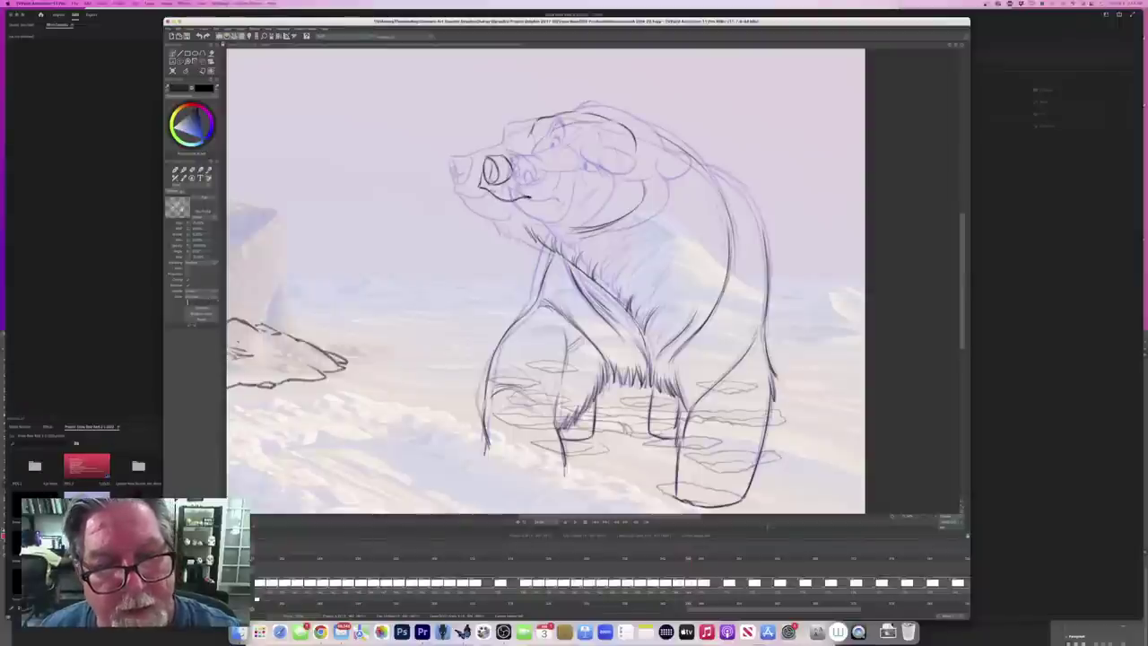
Step: Add the nostrils, lower jaw and muzzle bridge, flipping to the neighbouring drawing to check their placement
key(Left)
key(Right)
key(Left)
key(Right)
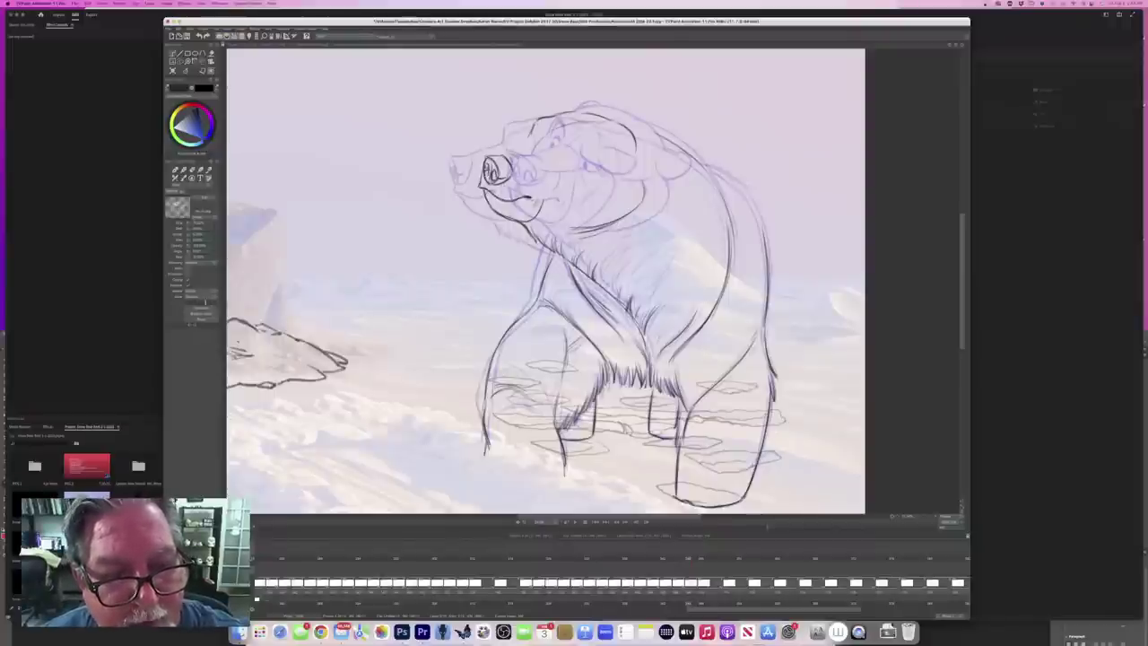
key(Left)
key(Right)
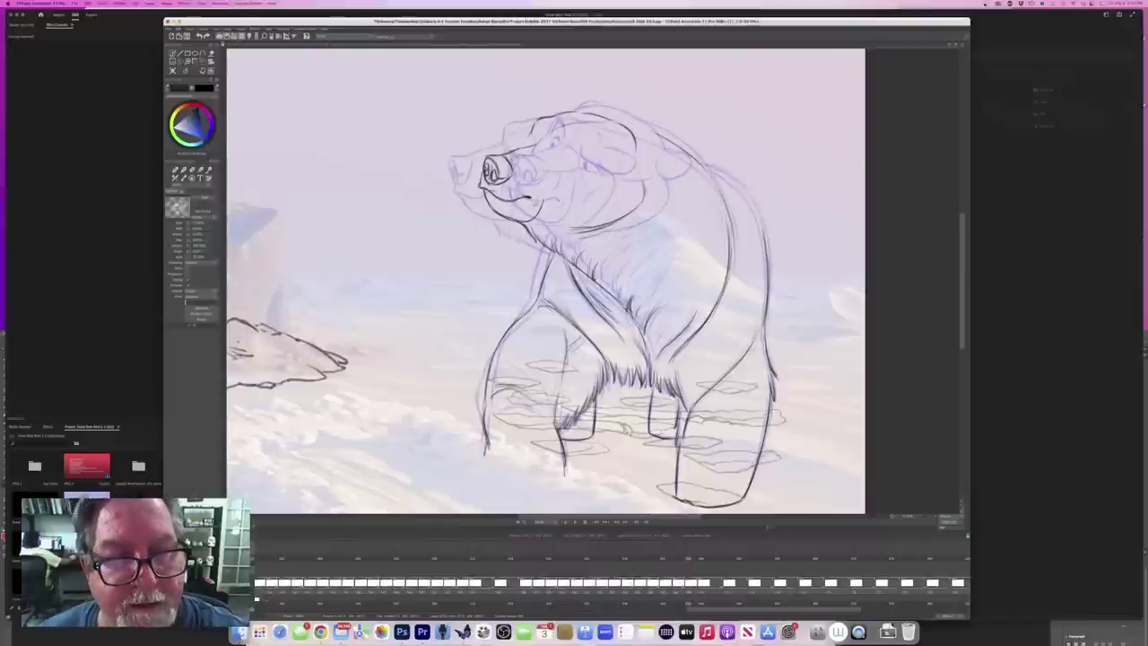
Step: Draw and darken the brow above the far eye, checking it against the neighbouring pose
key(Right)
key(Left)
key(Right)
key(Left)
drag(539, 120, 539, 137)
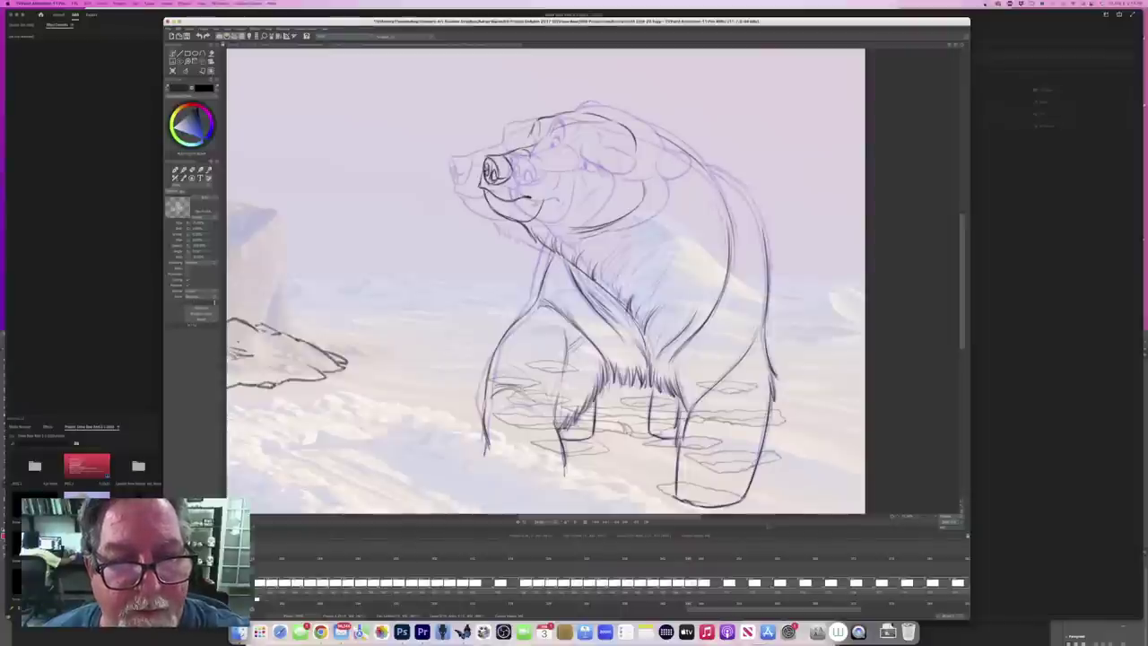
key(Right)
key(Left)
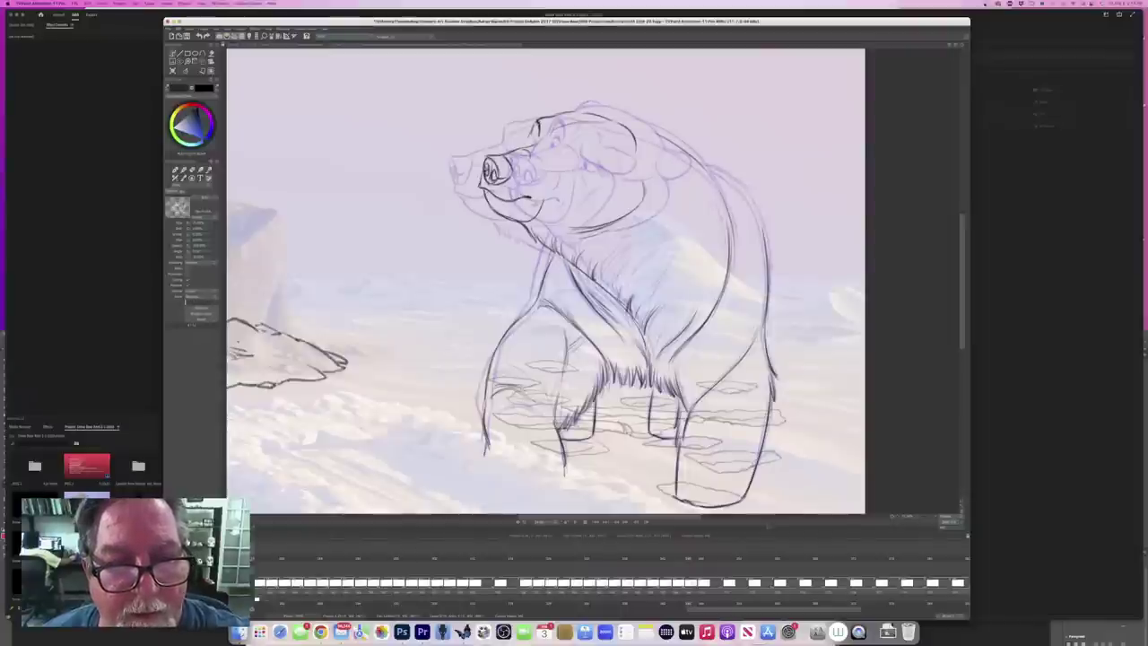
drag(537, 120, 530, 136)
key(Right)
key(Left)
key(Right)
key(Left)
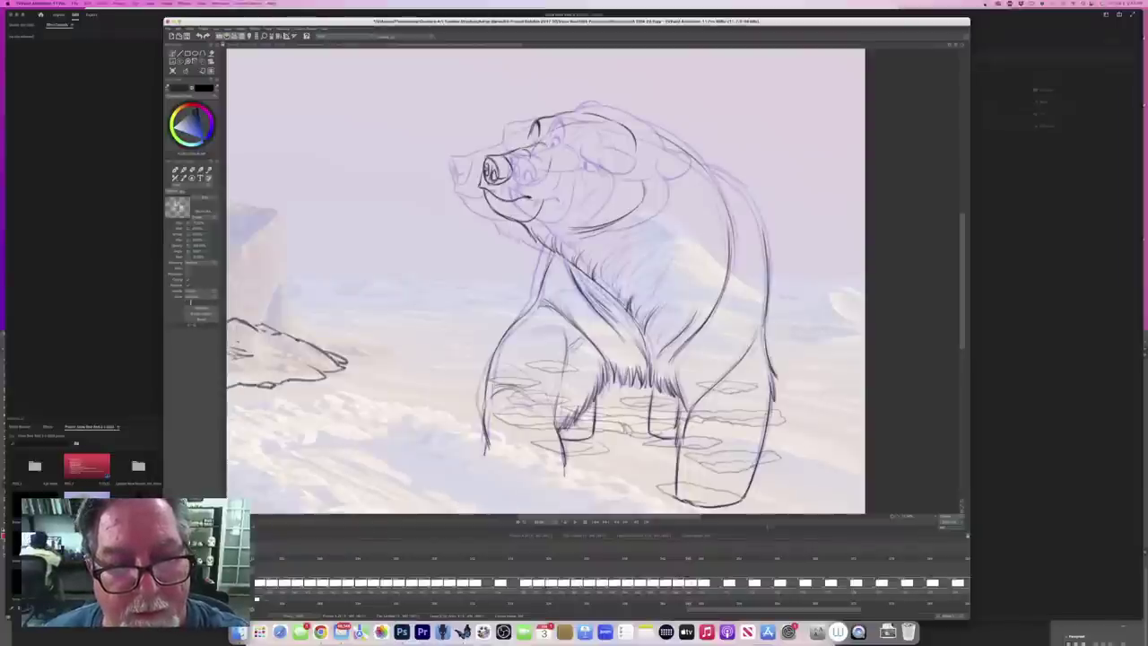
Step: Draw the slanted brow line above the near eye and compare it with the previous drawing
key(Left)
key(Right)
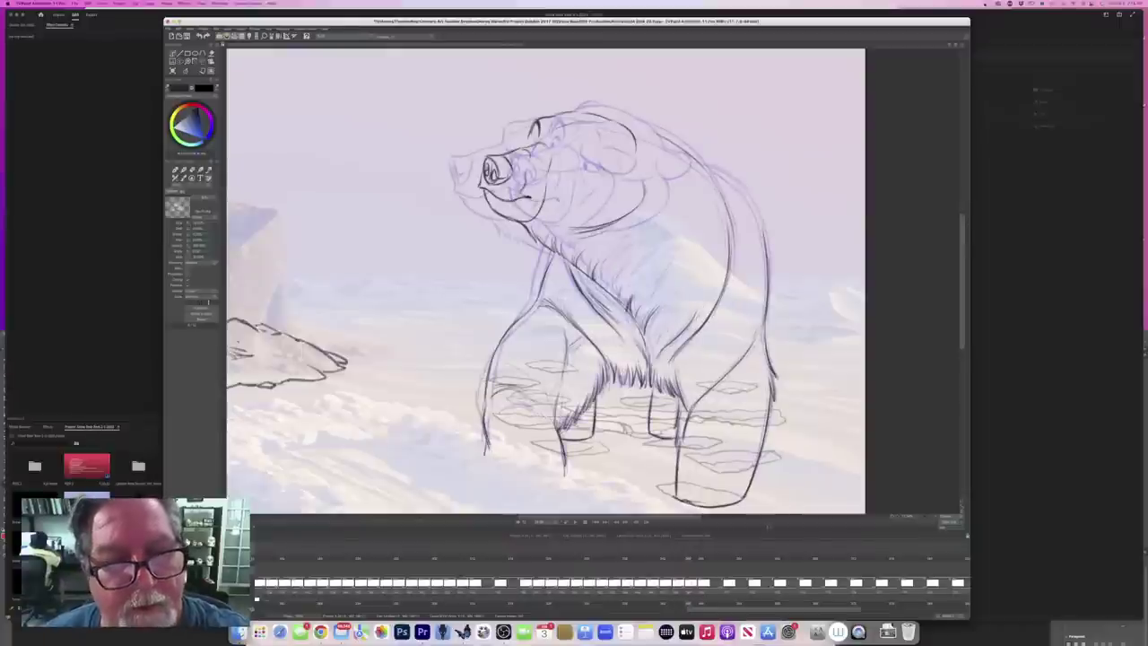
key(Left)
key(Right)
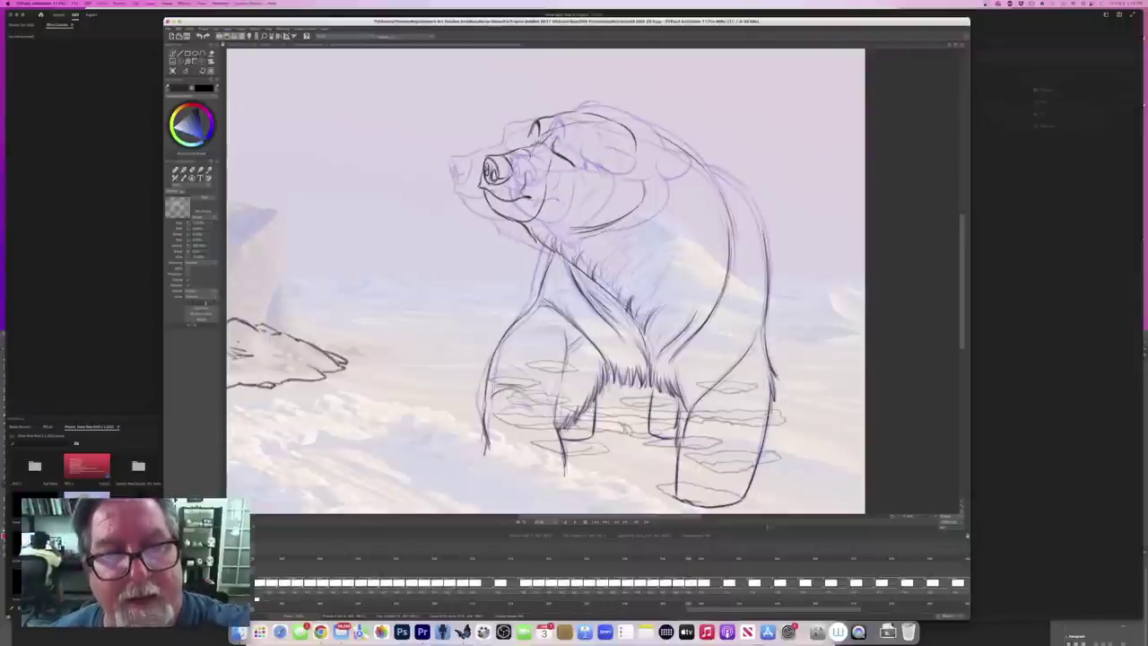
key(Left)
key(Right)
key(Left)
key(Left)
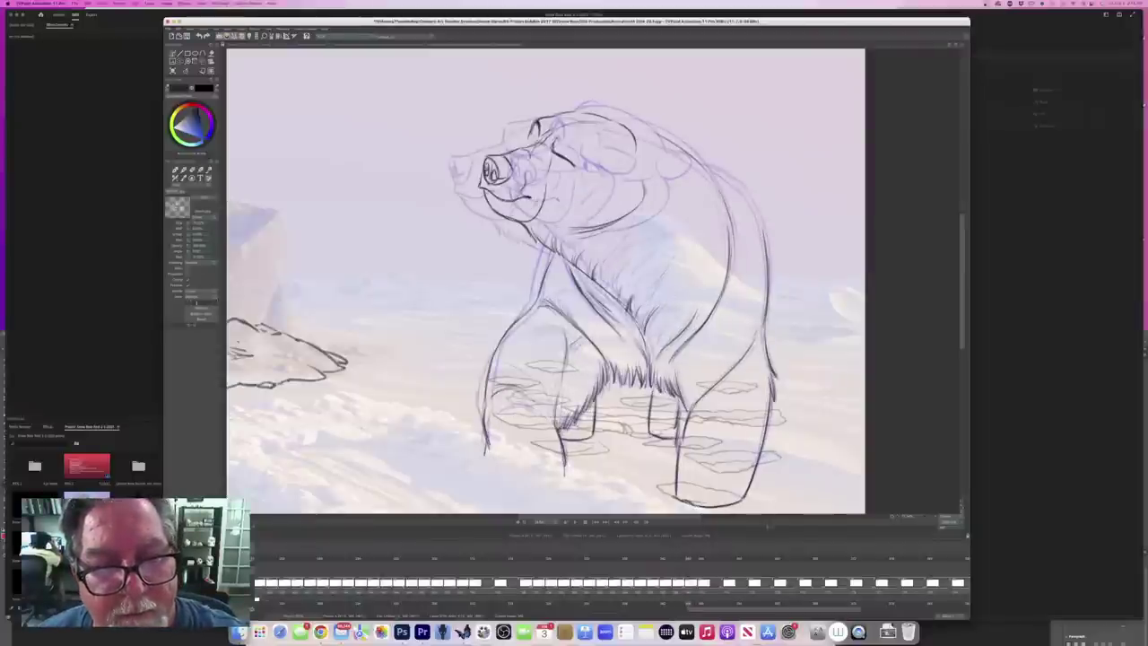
Step: Draw the near eye beneath its brow line and darken the pupil, checking against the previous drawing
key(Left)
key(Right)
key(Left)
key(Right)
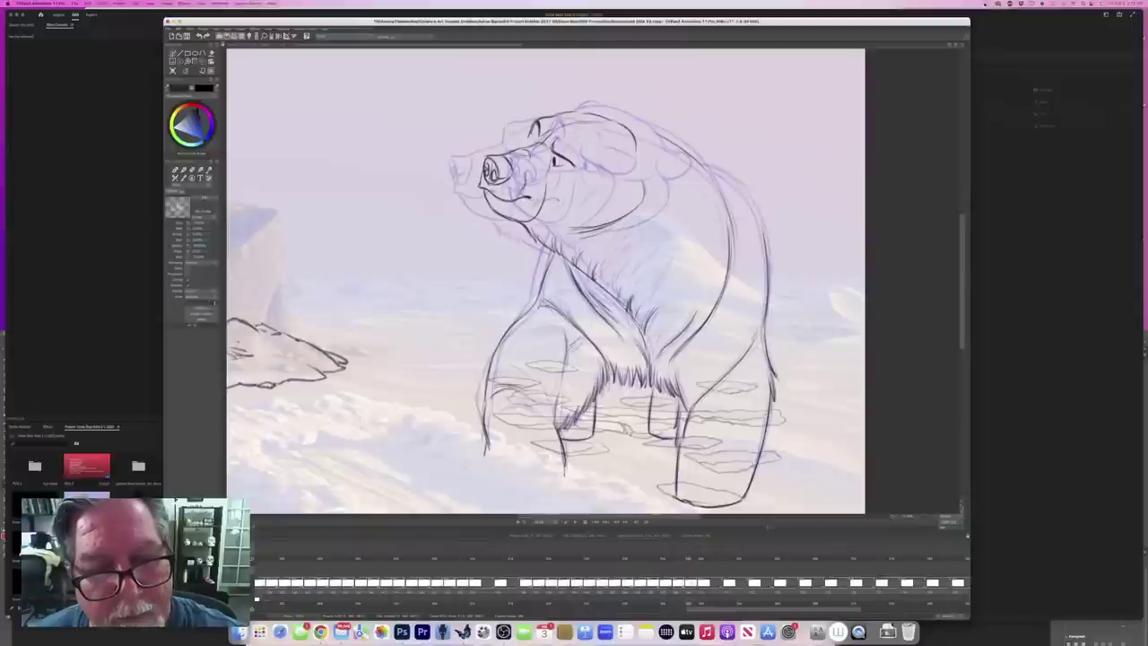
key(Left)
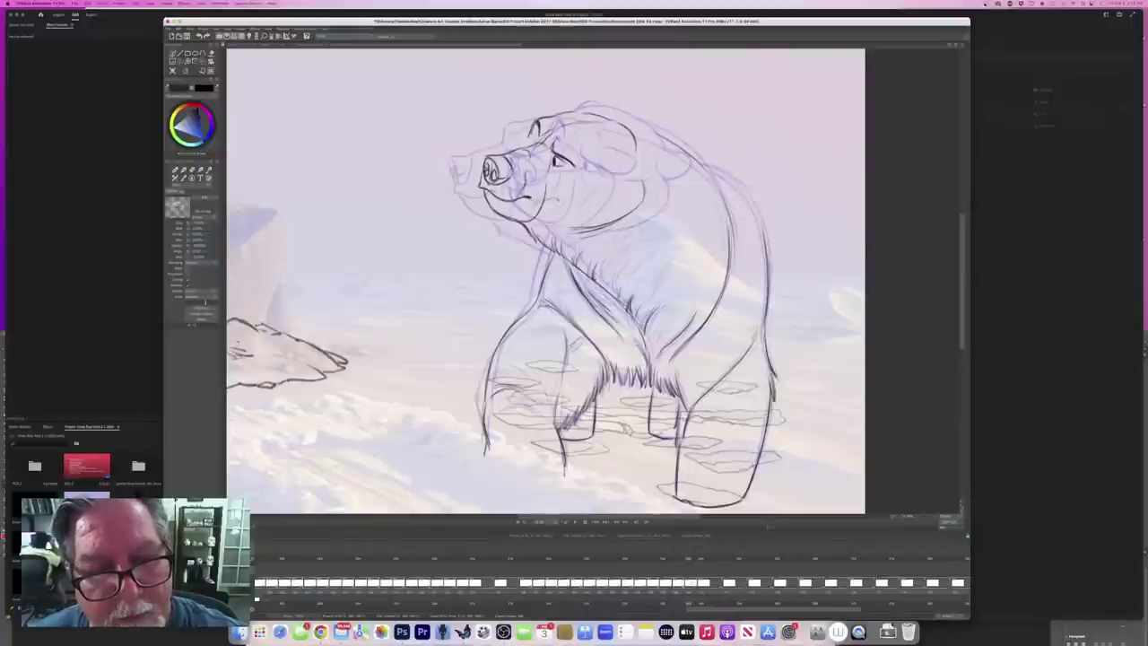
key(Right)
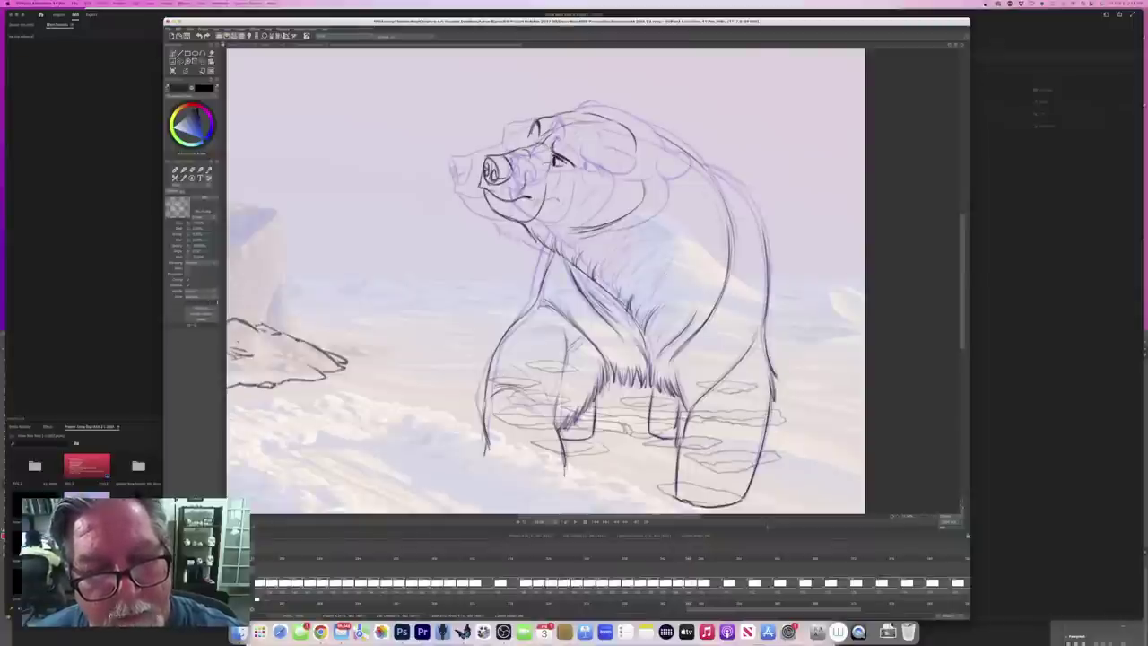
key(Left)
key(Right)
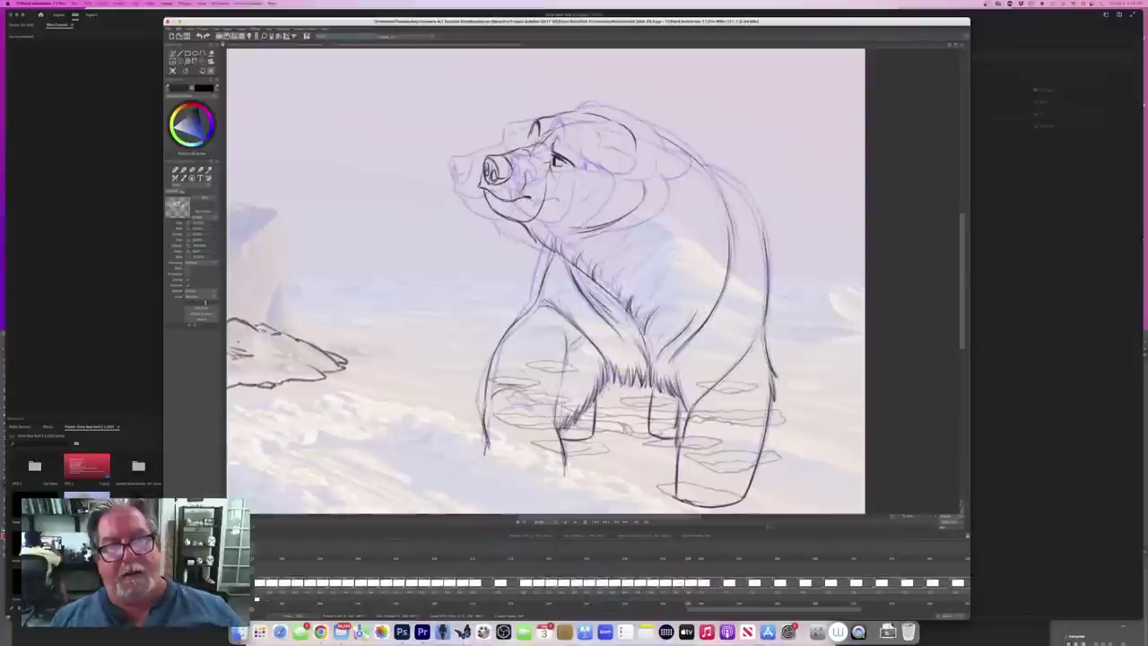
Step: Draw the far eye beneath its brow and refine the far-side contour of the face
key(Left)
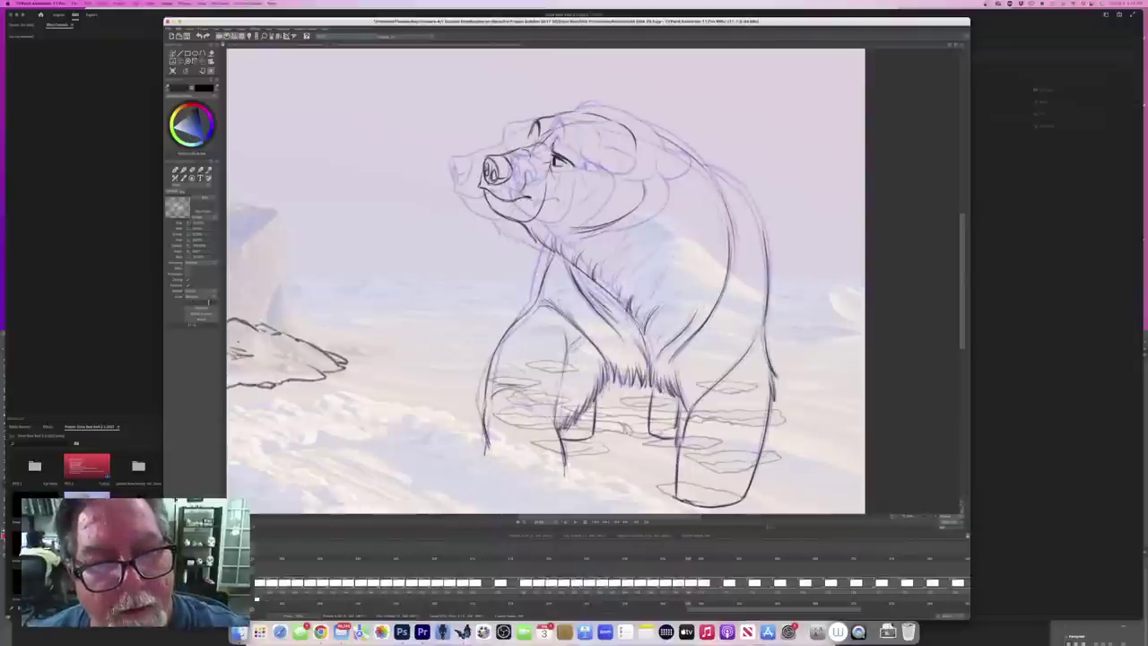
key(Right)
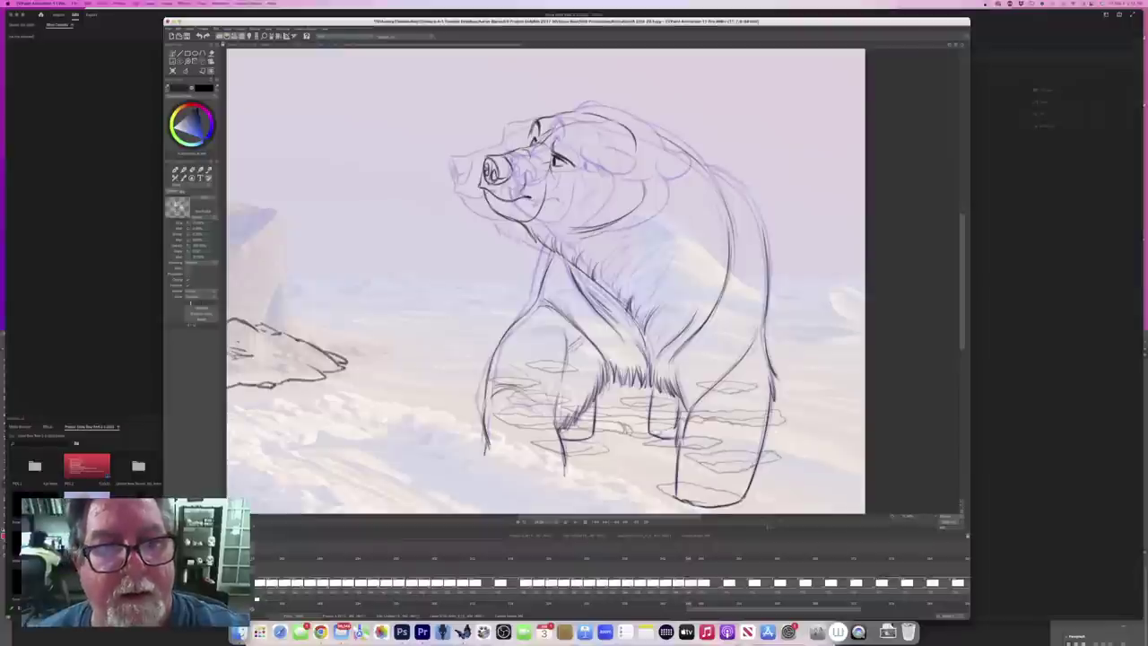
key(Left)
key(Right)
key(Left)
key(Right)
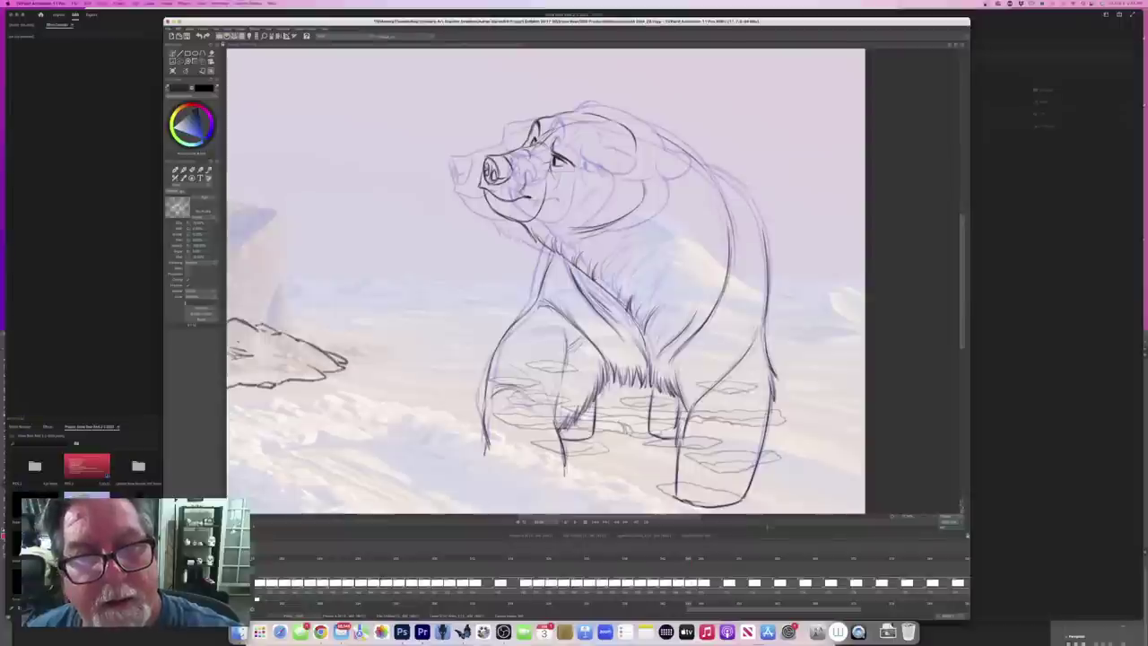
key(Left)
key(Right)
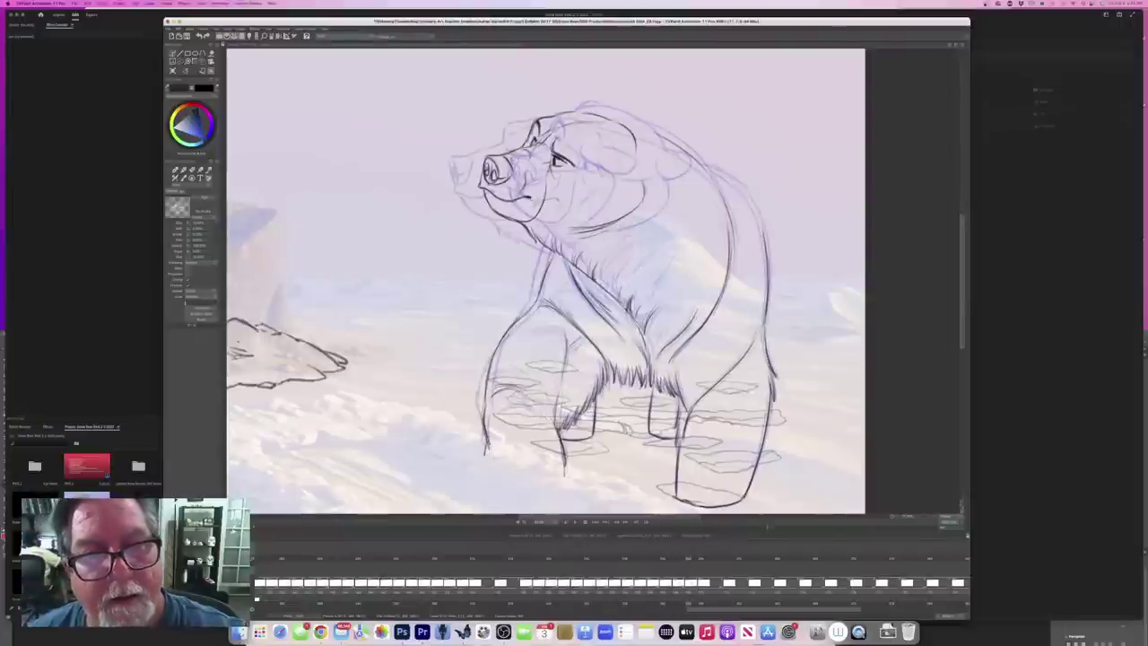
Step: Draw the line running from the near eye back toward the ear and start the ear's upper edge
key(Left)
key(Right)
key(Left)
key(Right)
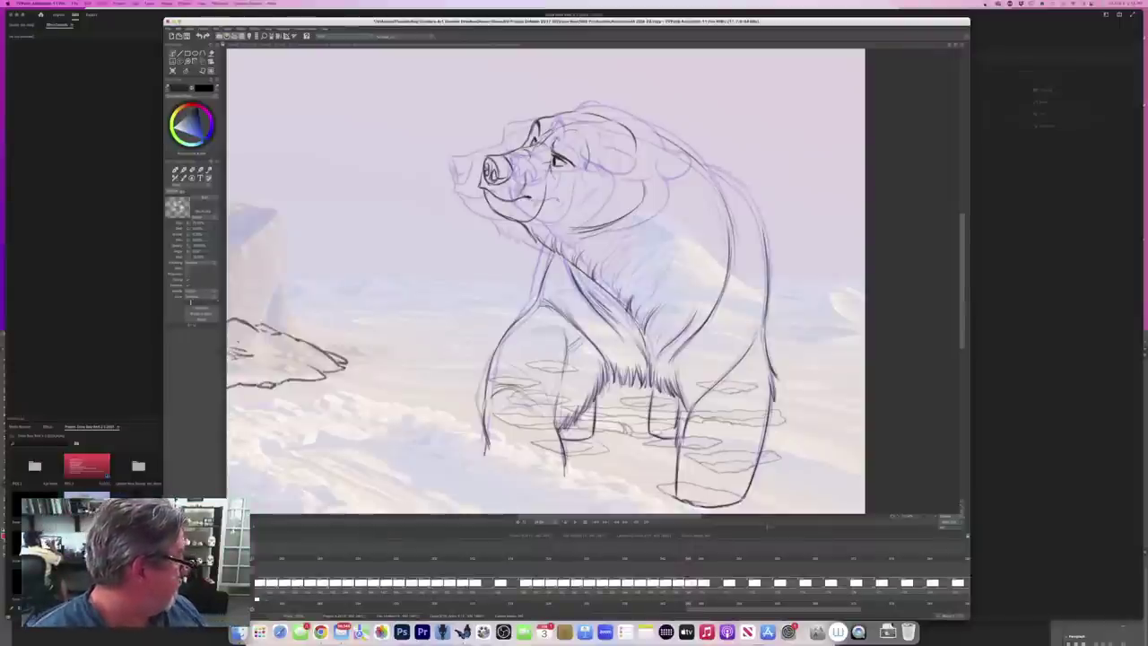
key(Left)
key(Right)
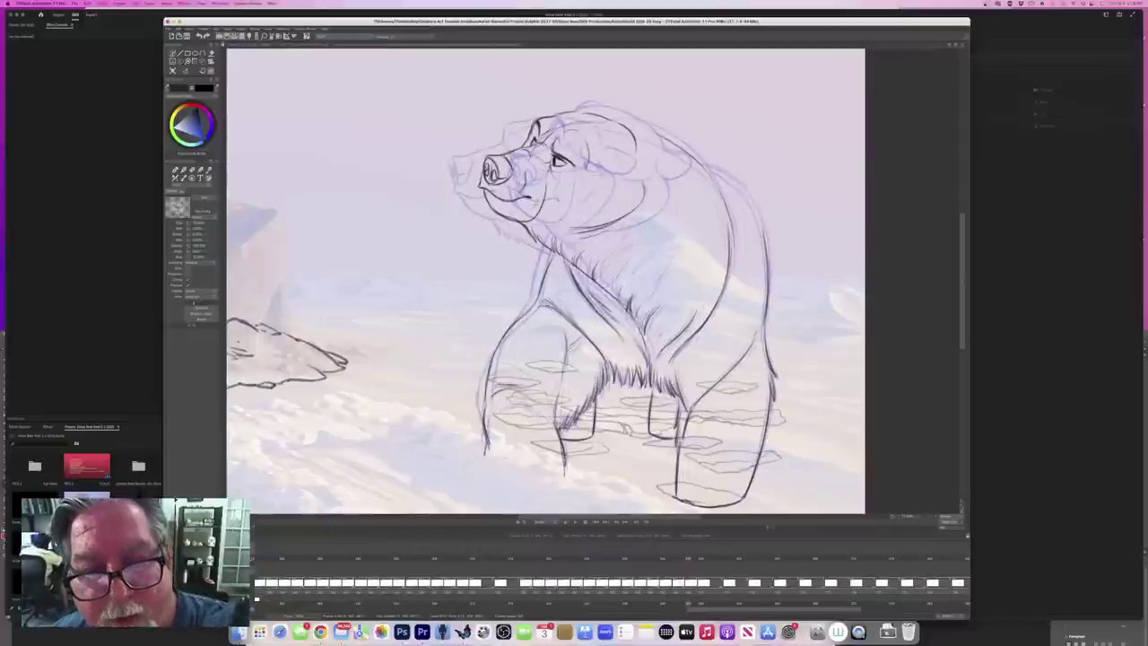
key(Left)
key(Right)
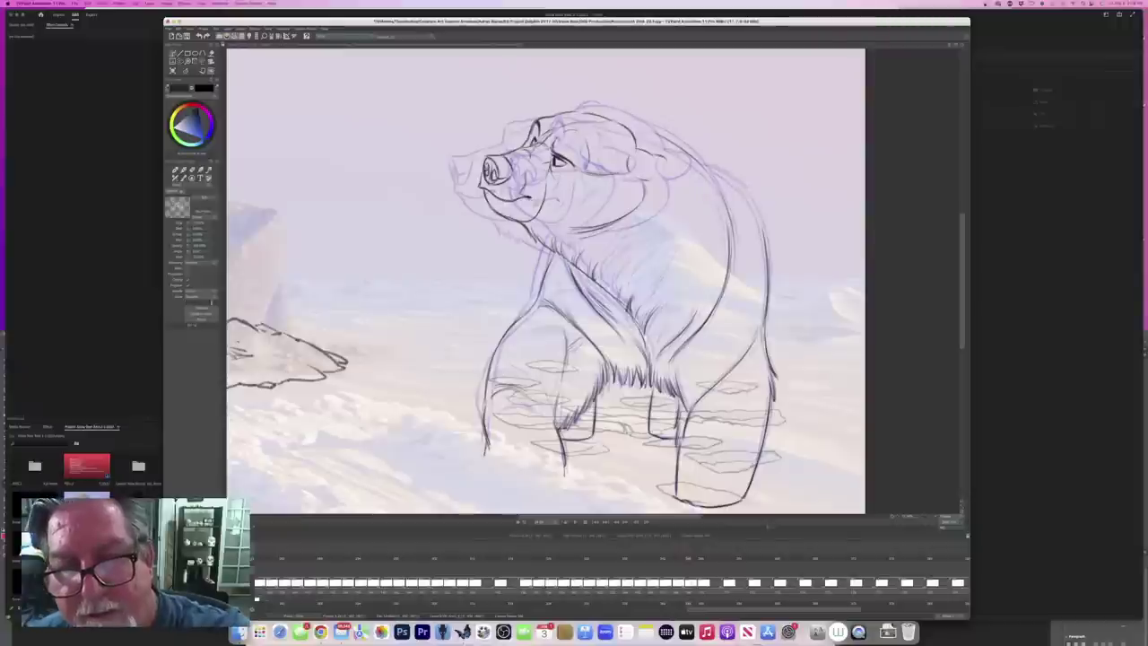
Step: Draw the near ear's rounded outer edge and its inner edge, checking them against the previous drawing
drag(654, 156, 661, 177)
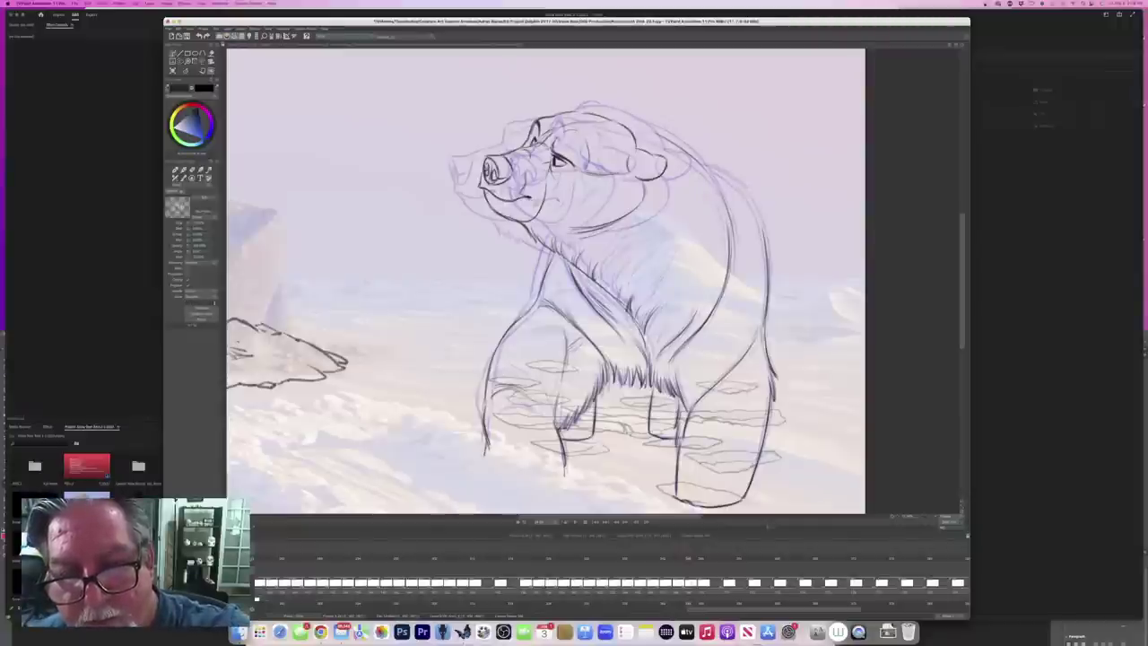
drag(631, 153, 631, 177)
key(Left)
key(Right)
key(Left)
key(Right)
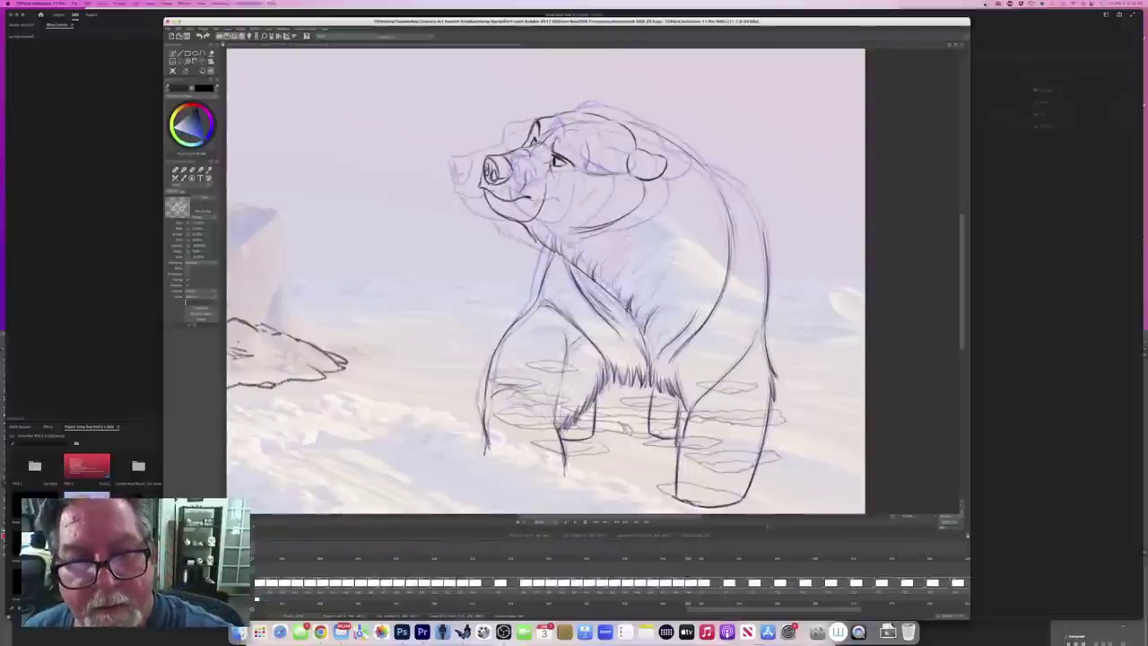
Step: Draw the top of the head from the far brow back toward the neck, comparing it with the neighbouring poses
key(Right)
key(Left)
key(Right)
key(Left)
key(Right)
key(Left)
key(Right)
key(Right)
key(Left)
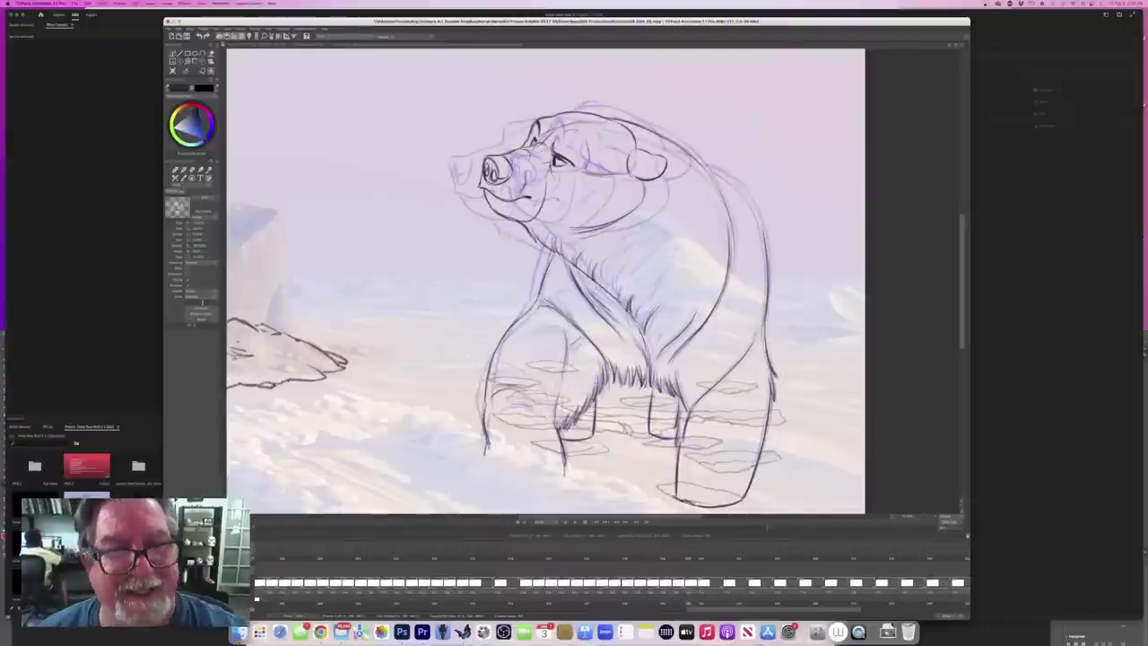
Step: Refine the line from the crown into the neck, flip between drawings to check the head, and save the project
key(Left)
key(Right)
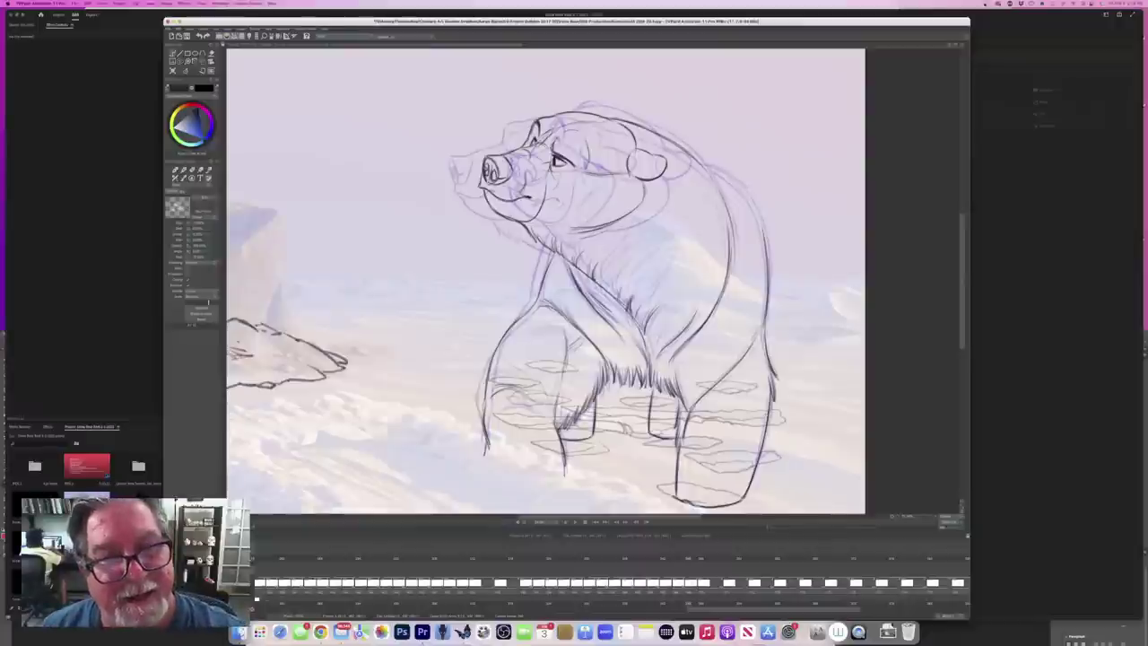
key(Left)
key(Right)
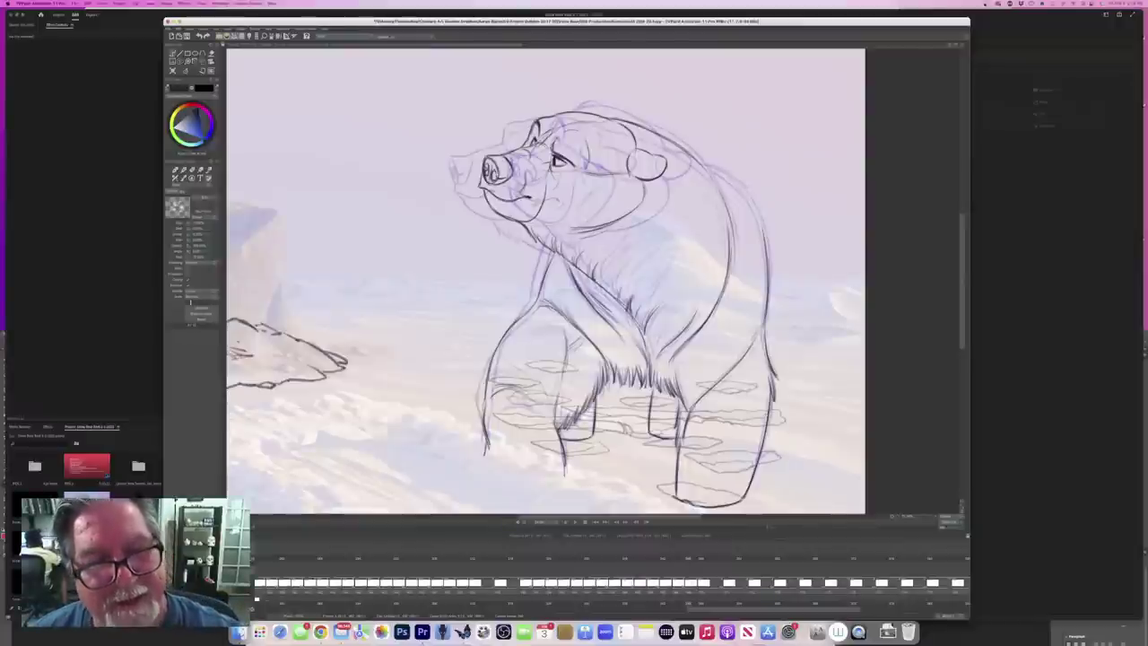
key(Left)
key(Right)
key(Left)
key(Right)
key(Left)
key(Right)
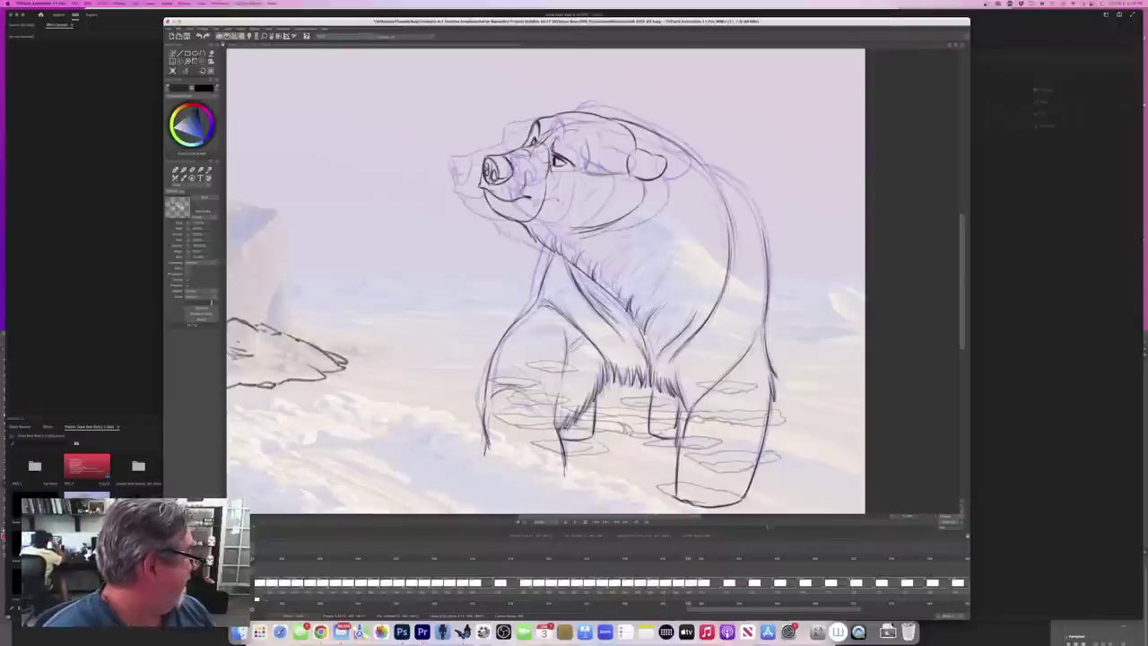
key(super+s)
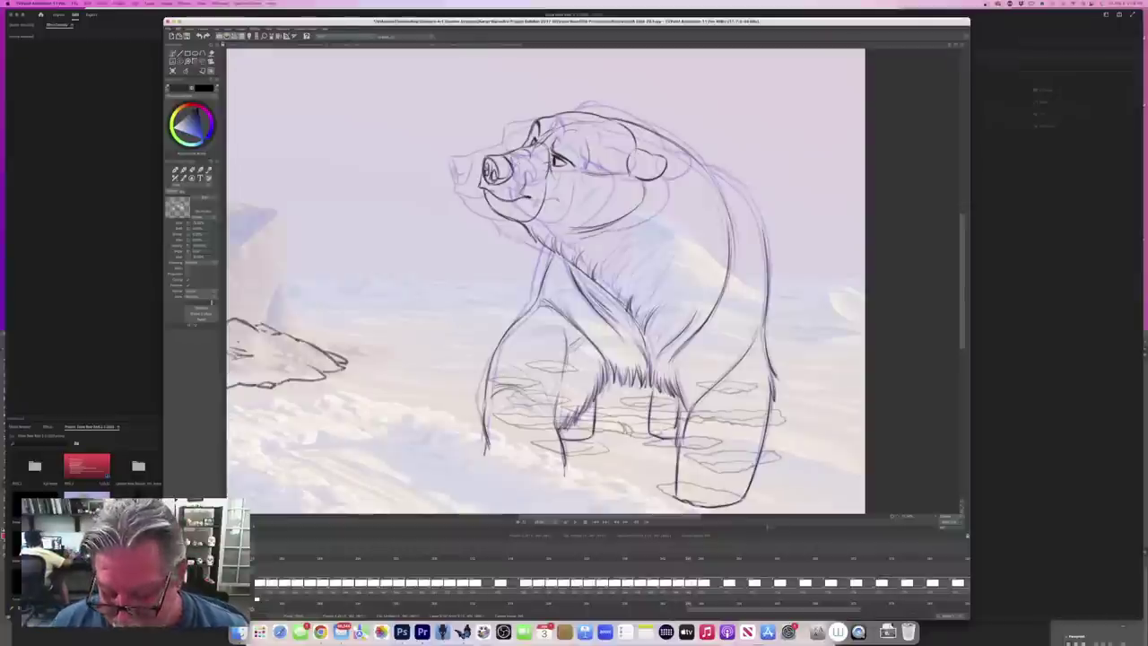
Step: Add the chest fur strokes and darken the upper back and left-hand shoulder outlines
key(Left)
key(Right)
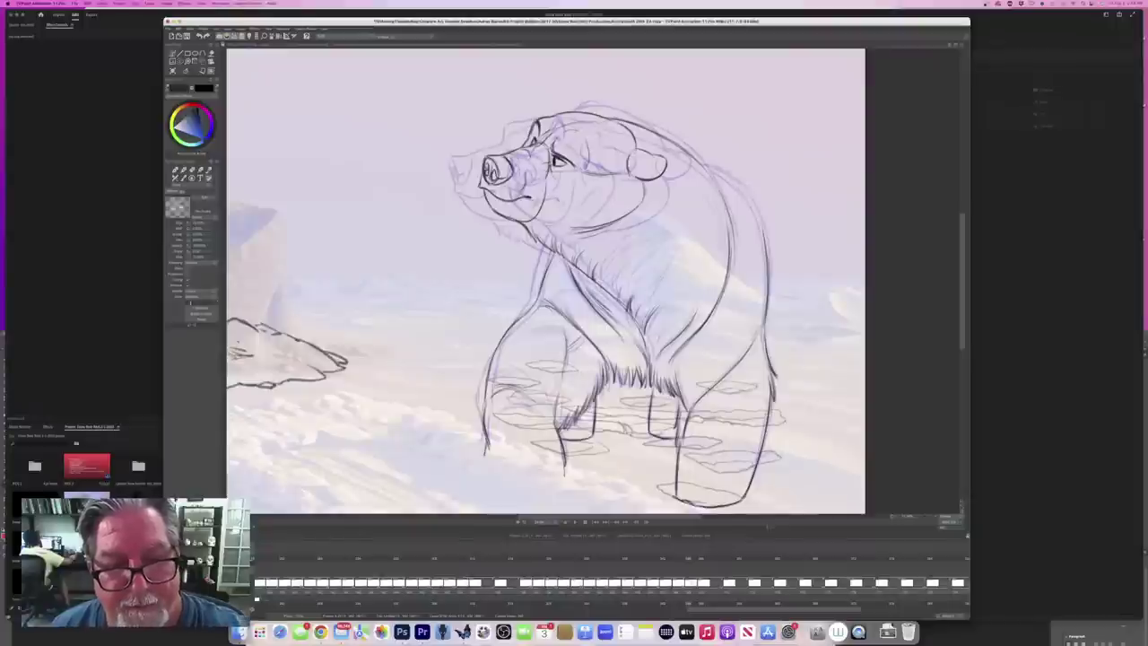
mouse_move(552, 254)
mouse_down()
mouse_move(536, 305)
mouse_move(499, 345)
mouse_move(484, 428)
mouse_up()
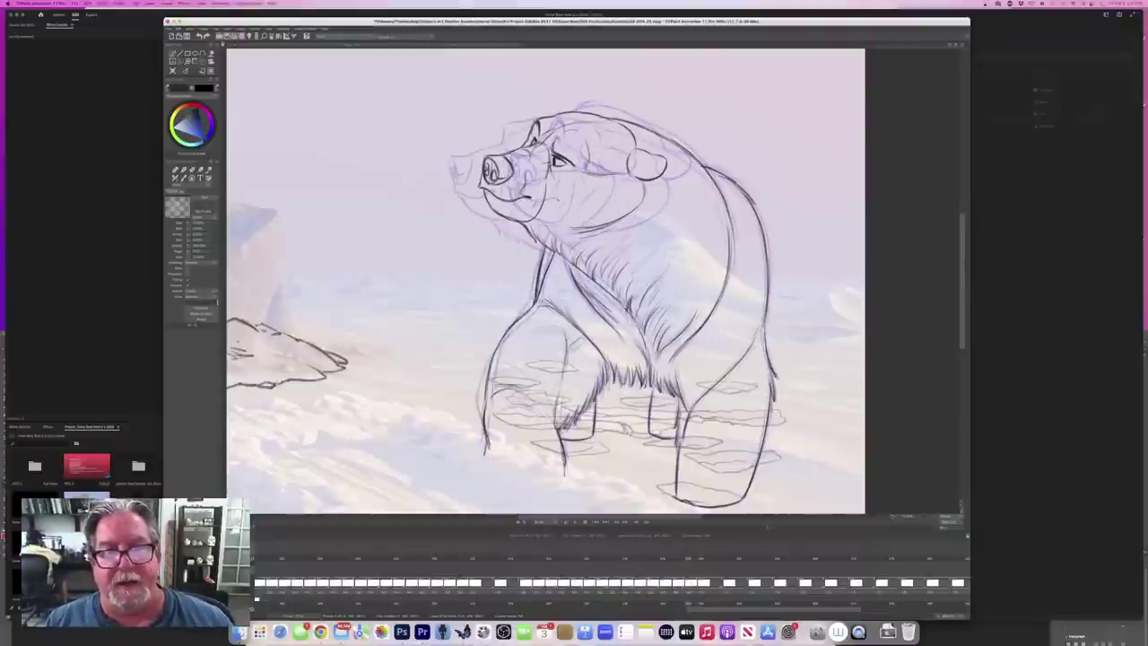
Step: Save the project and advance past the following pose to the next blank in-between frame
key(super+s)
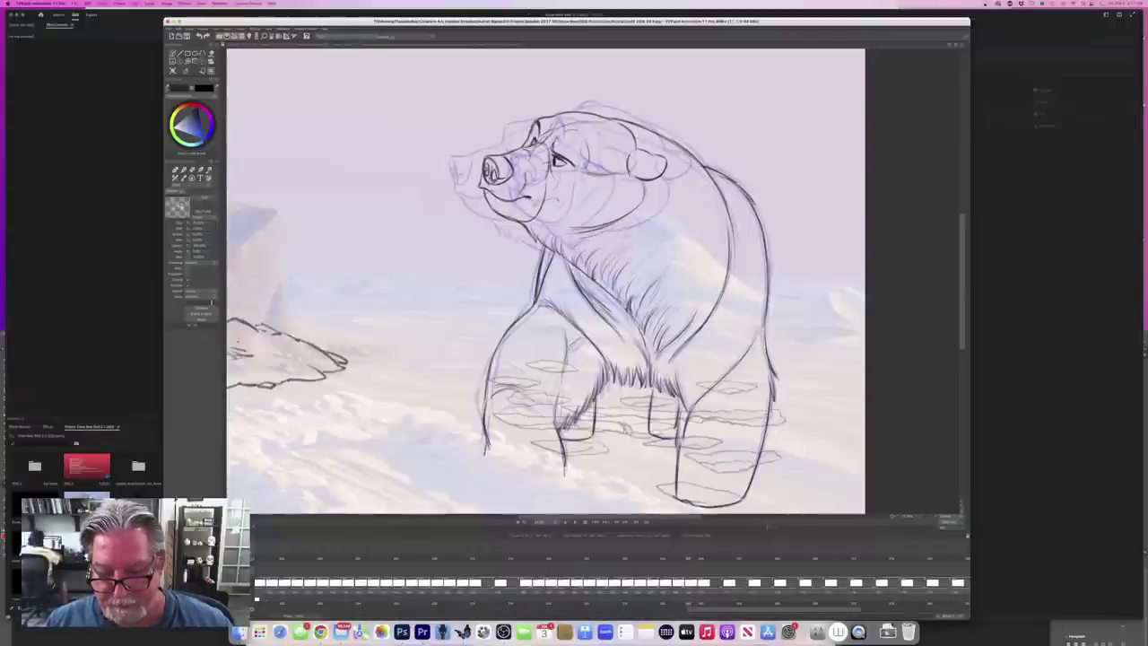
key(Right)
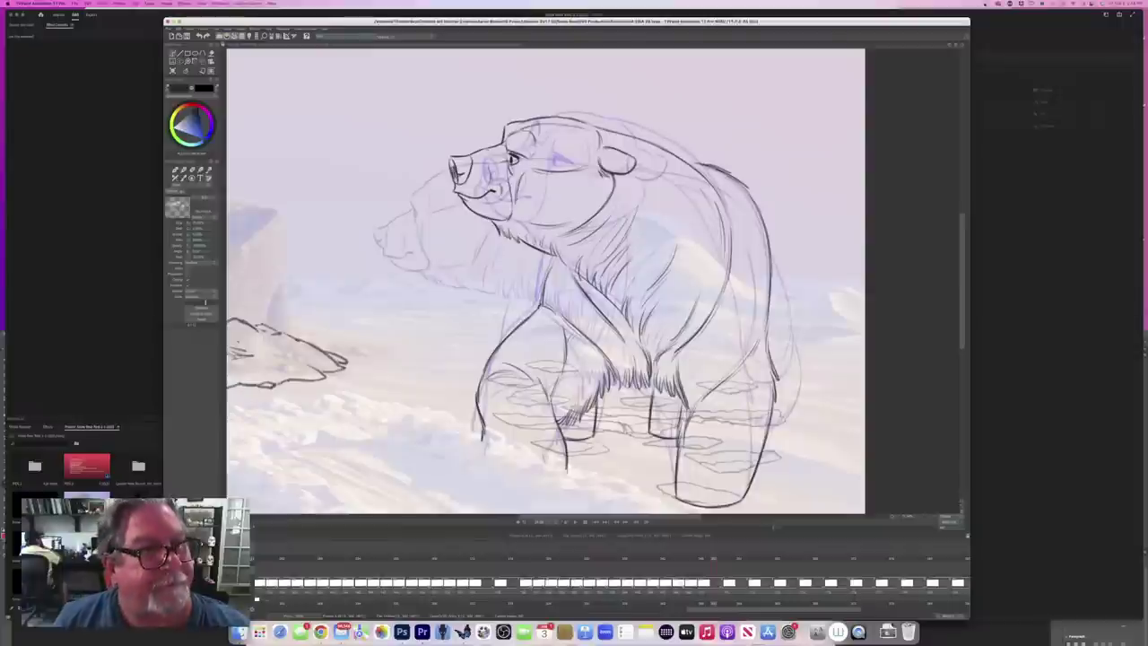
key(Right)
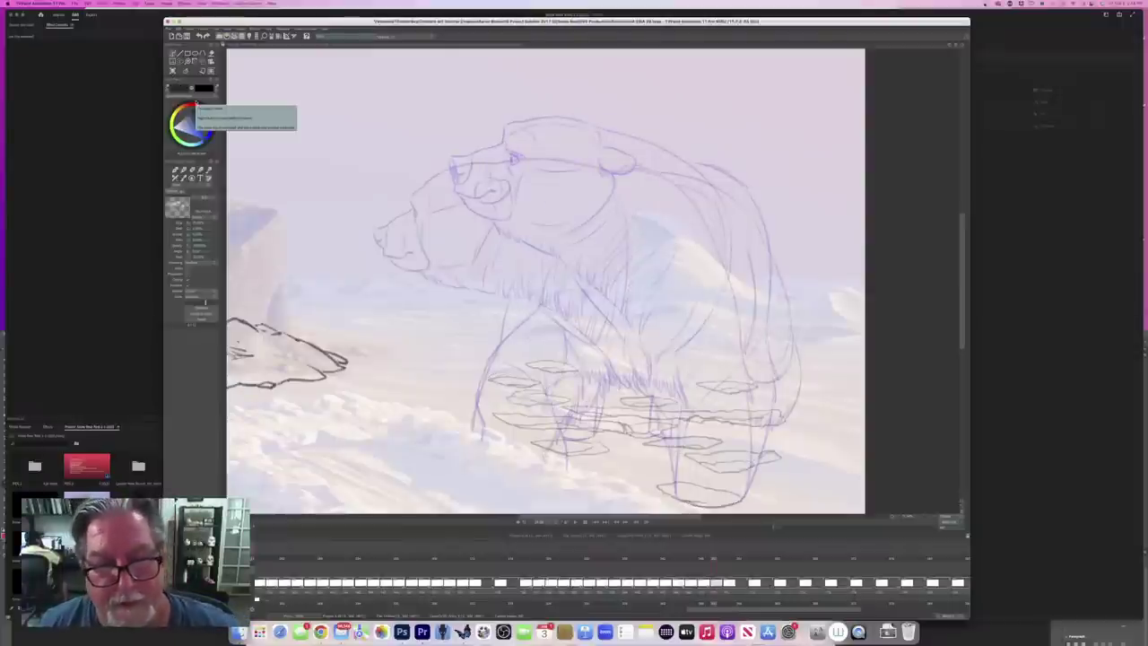
Step: Draw the outer contour from the top of the shoulder down the near foreleg to the foot, spacing it between the neighbouring poses
key(Left)
key(Right)
key(Left)
key(Right)
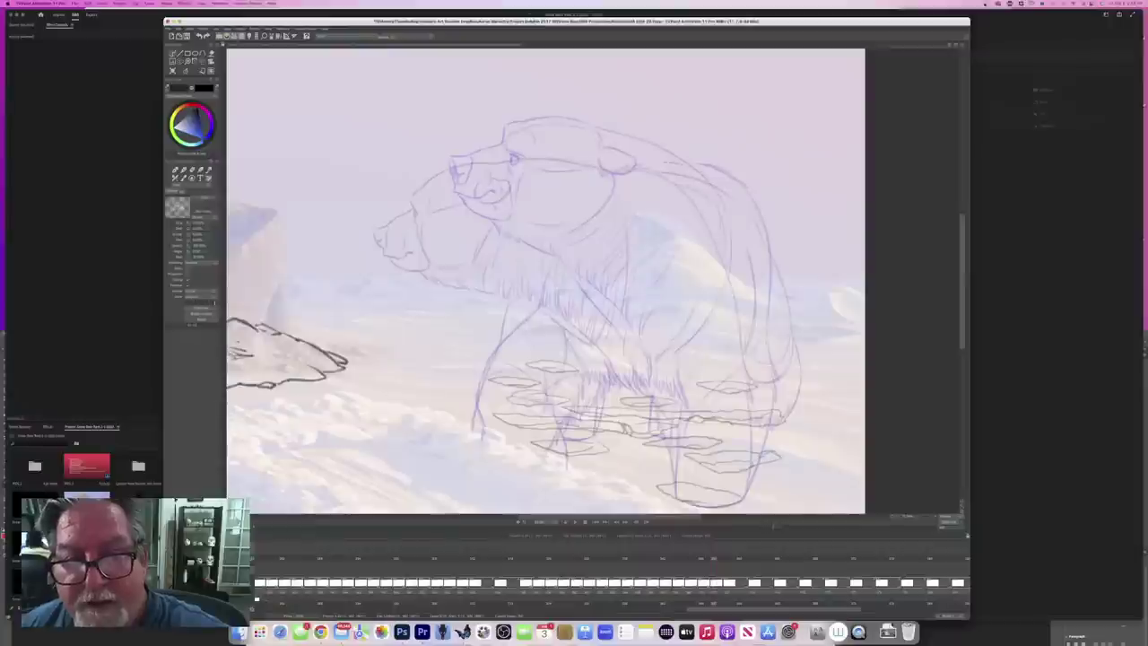
mouse_move(668, 161)
mouse_down()
mouse_move(704, 175)
mouse_move(736, 226)
mouse_up()
mouse_move(716, 188)
mouse_down()
mouse_move(743, 240)
mouse_move(767, 381)
mouse_move(748, 498)
mouse_up()
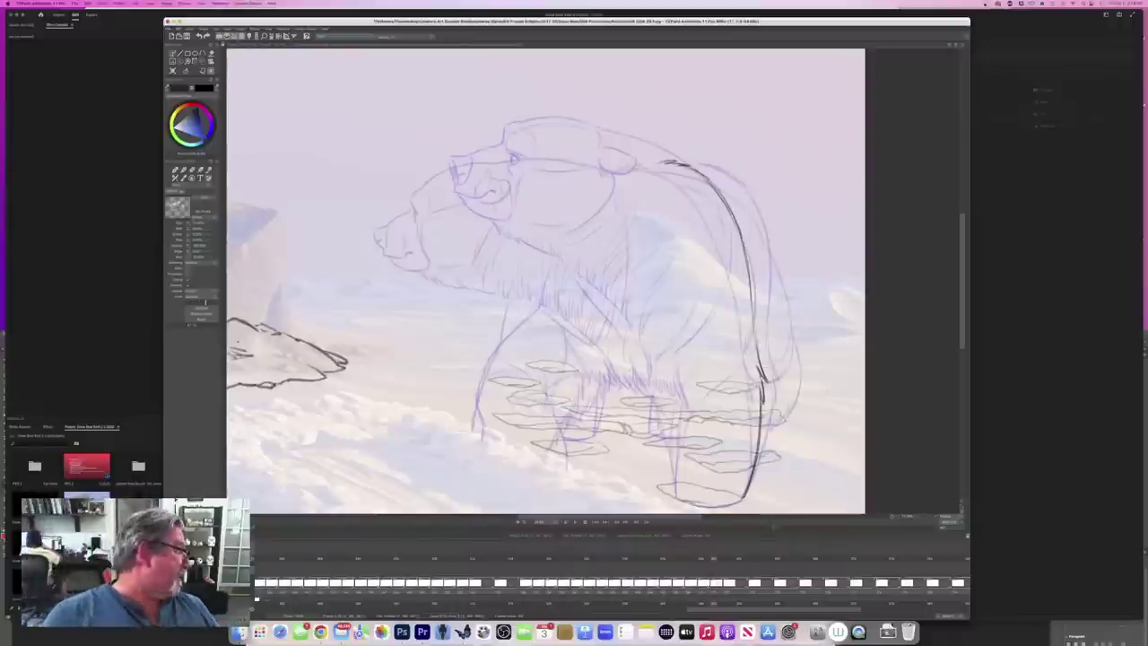
Step: Flip between this in-between and the previous drawing to check the shoulder and outer foreleg line
key(Left)
key(Right)
key(Left)
key(Right)
key(Left)
key(Right)
key(Left)
key(Right)
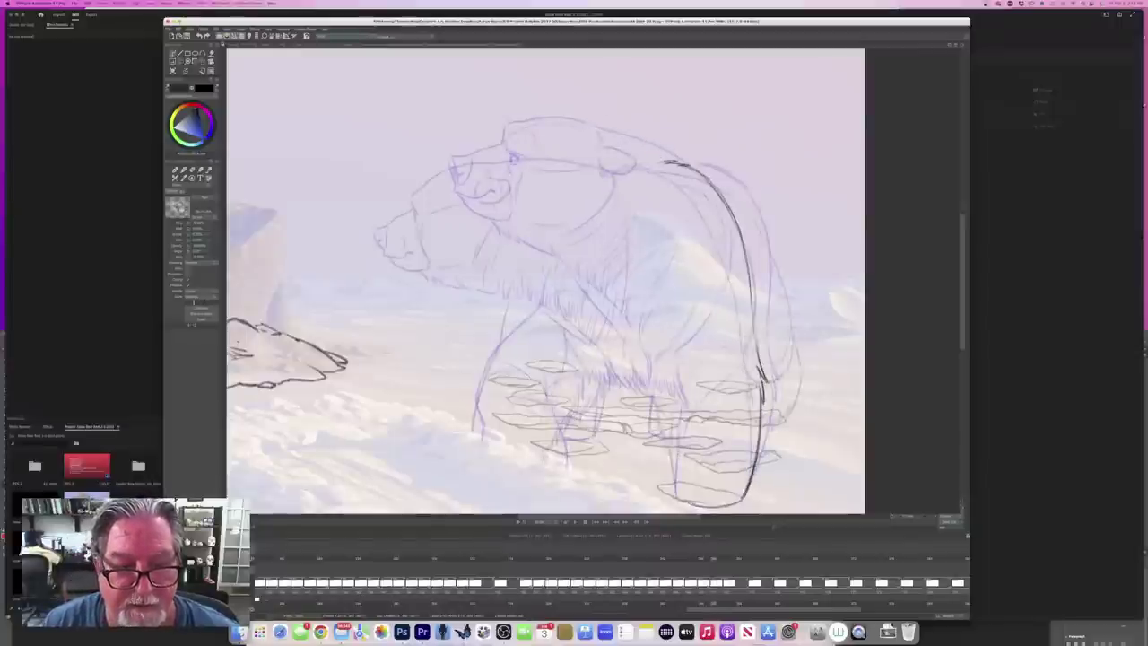
key(Left)
key(Right)
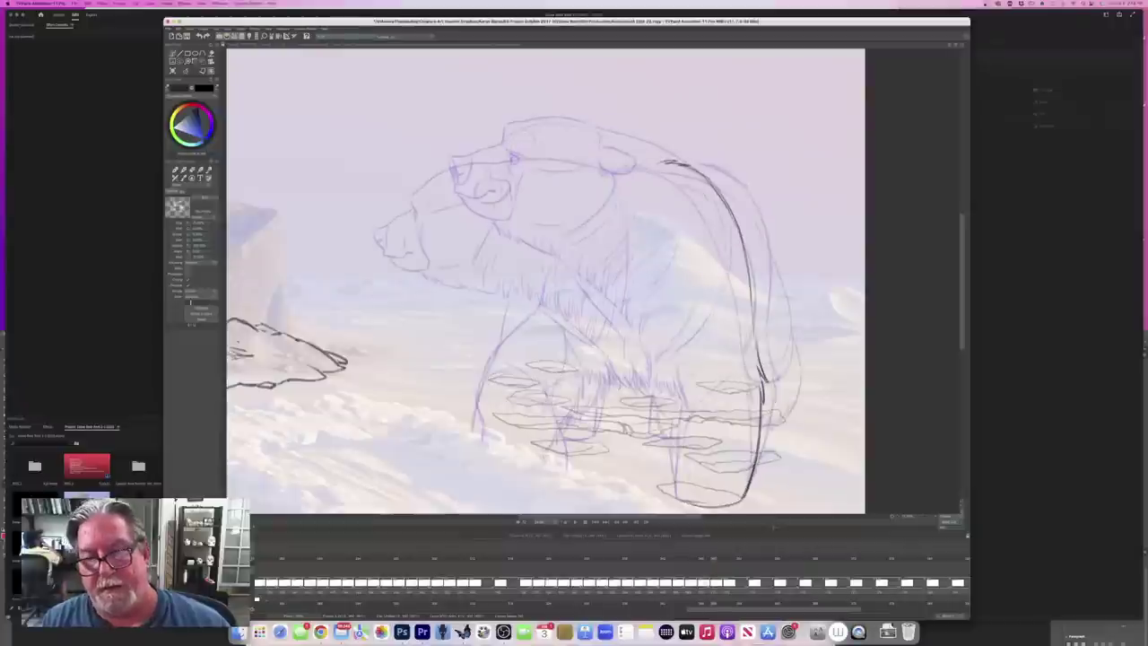
key(Left)
key(Right)
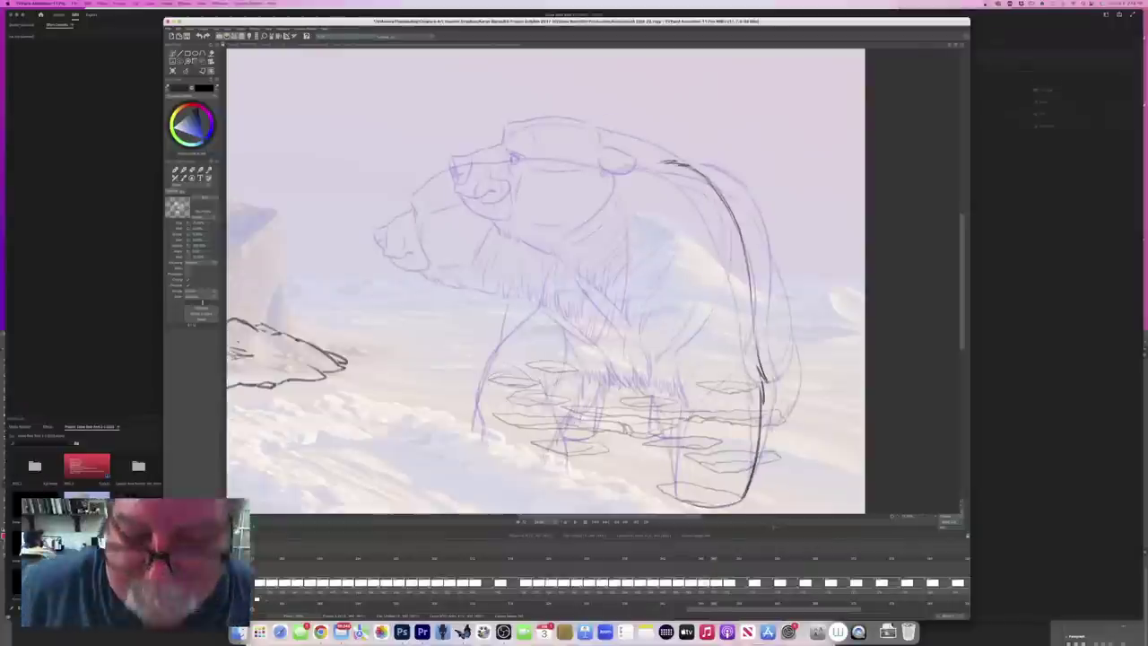
Step: Draw the inner edge of the near foreleg and the curved crease across its upper part, checking against the previous drawing
key(Left)
key(Right)
drag(659, 360, 667, 430)
drag(671, 412, 676, 472)
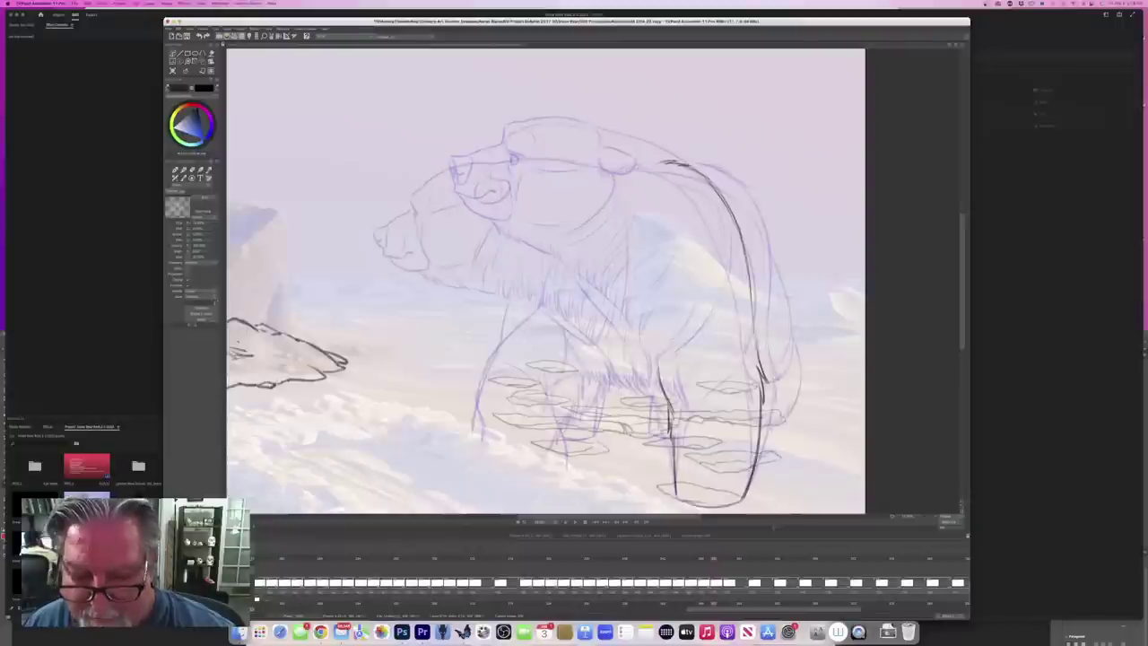
key(Left)
key(Right)
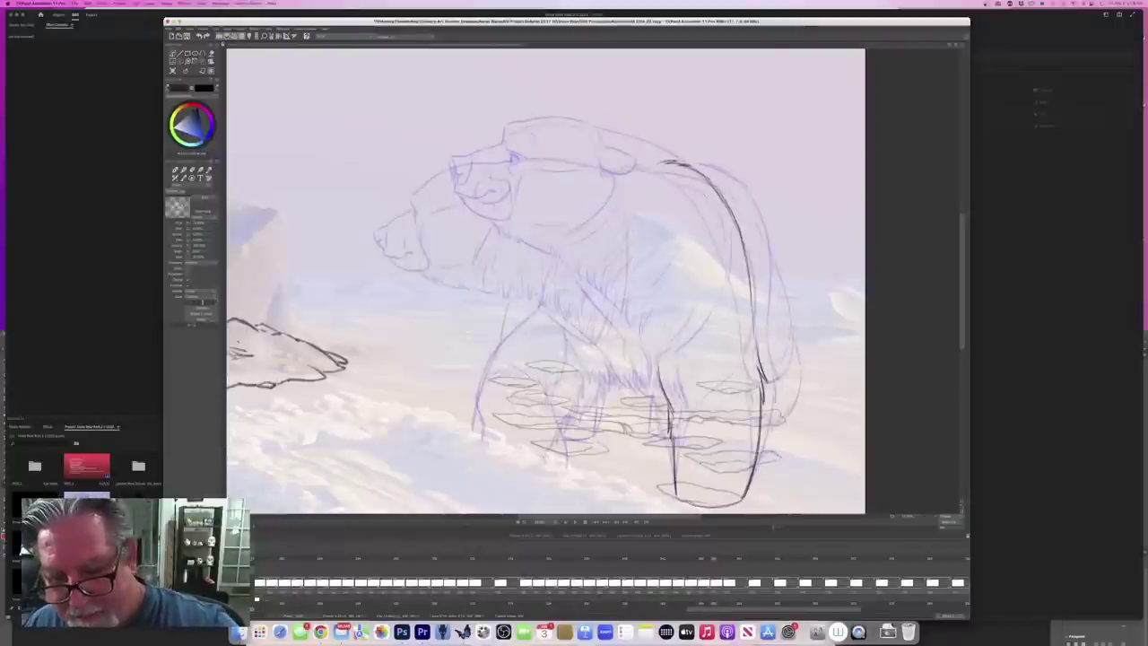
drag(718, 368, 675, 436)
key(Left)
key(Right)
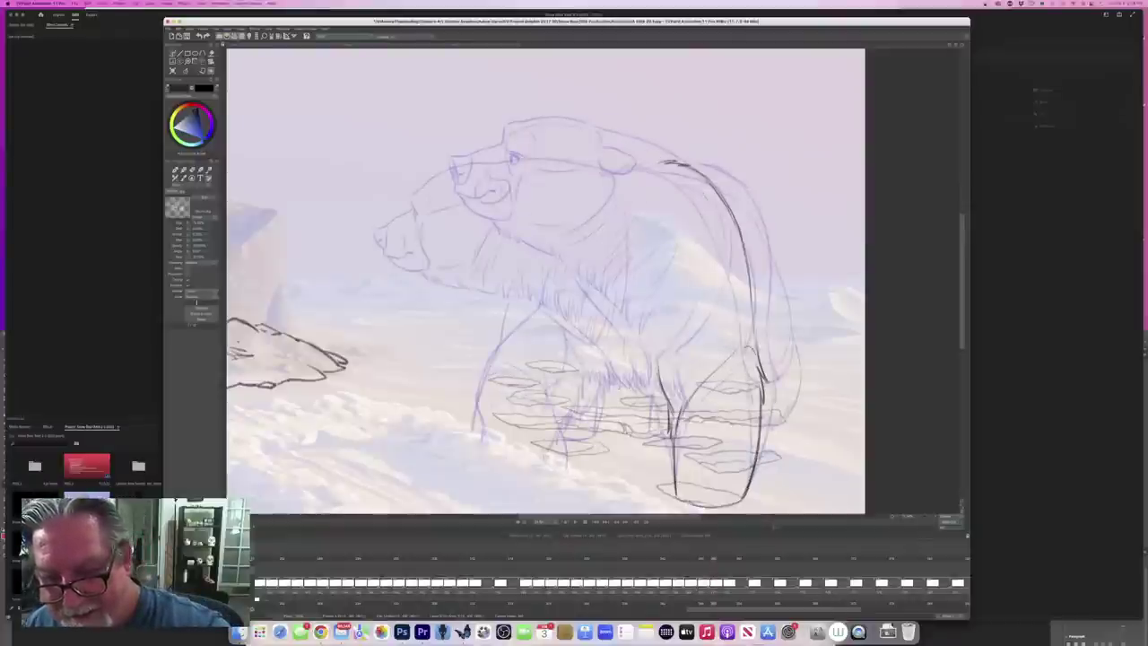
key(Left)
key(Right)
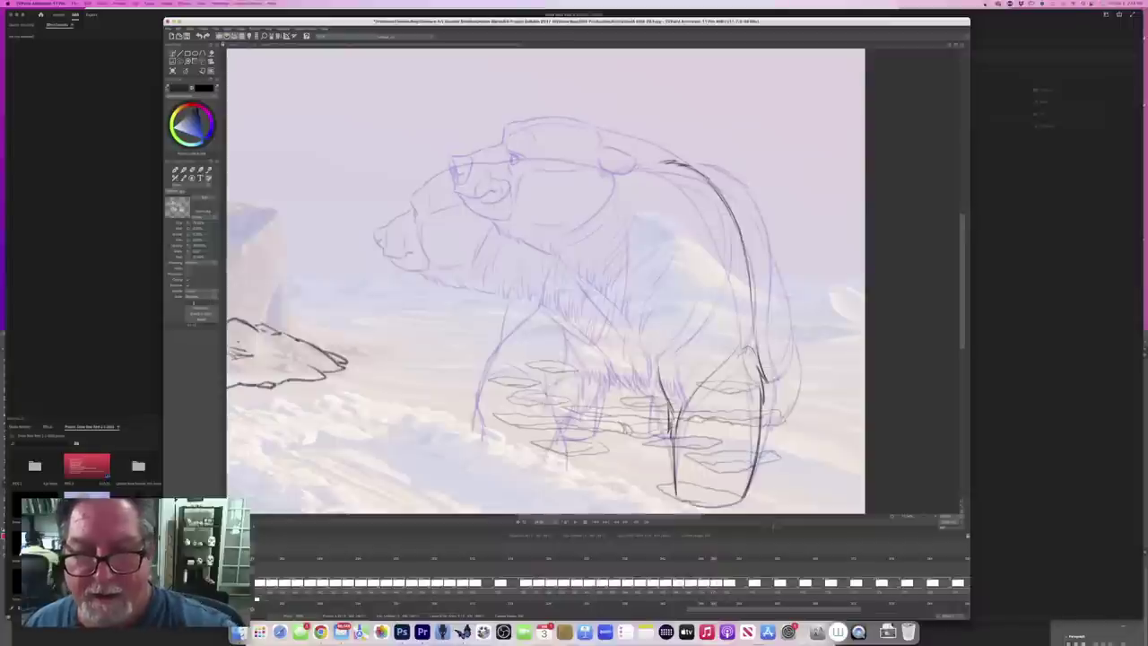
Step: Draw the line from the back of the neck curving down across the shoulder toward the chest
drag(682, 215, 672, 299)
drag(686, 260, 661, 322)
key(Left)
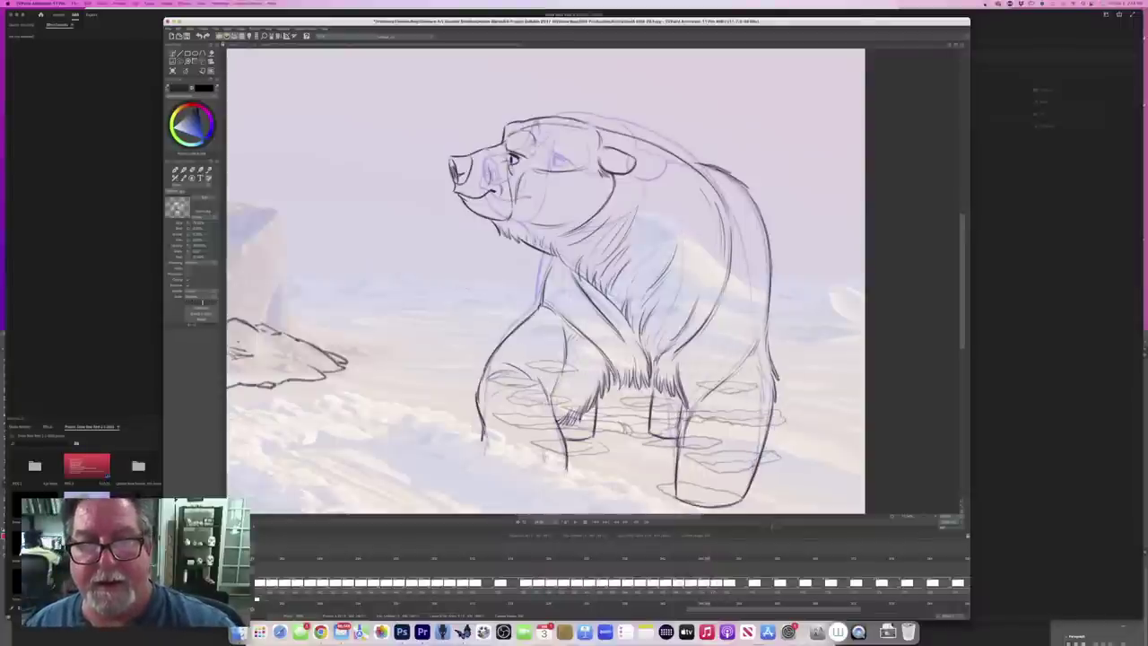
key(Right)
mouse_move(596, 144)
mouse_down()
mouse_move(628, 157)
mouse_move(684, 224)
mouse_up()
drag(610, 147, 652, 168)
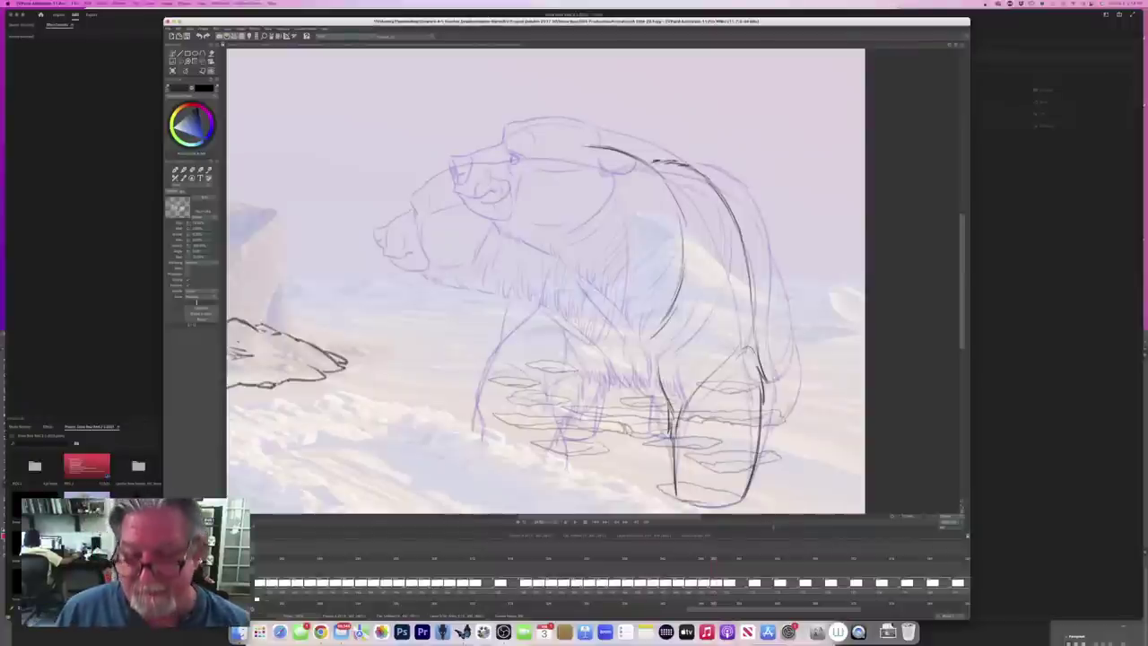
Step: Flip repeatedly between this in-between and the previous drawing to compare the neck and shoulder curve
key(Left)
key(Right)
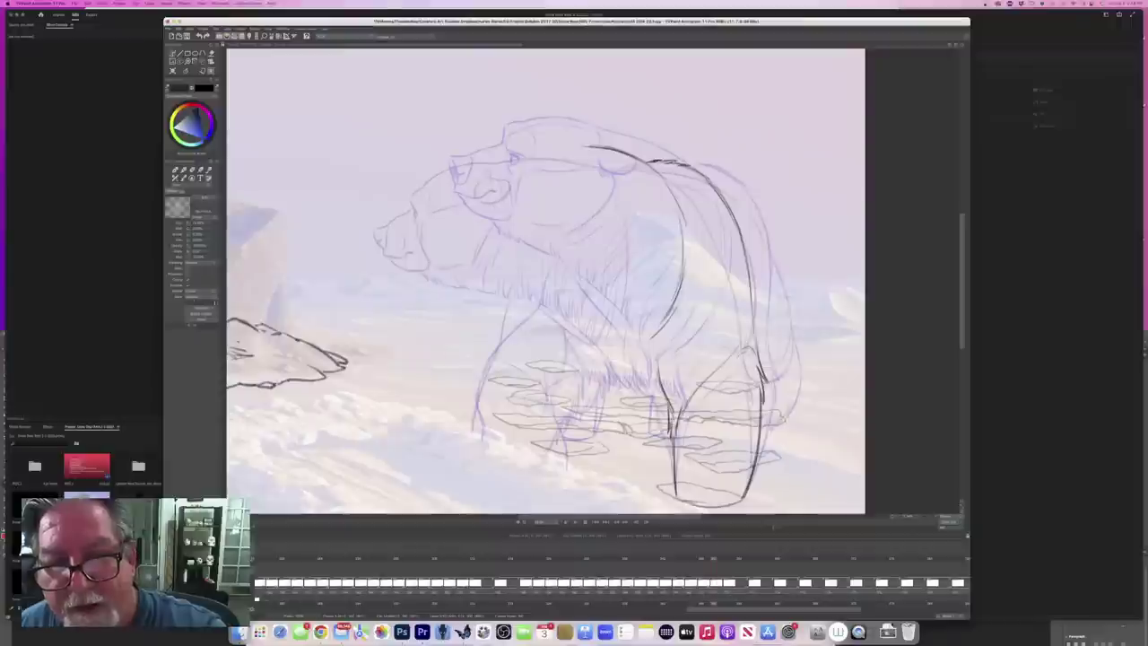
key(Left)
key(Right)
key(Left)
key(Right)
key(Left)
key(Right)
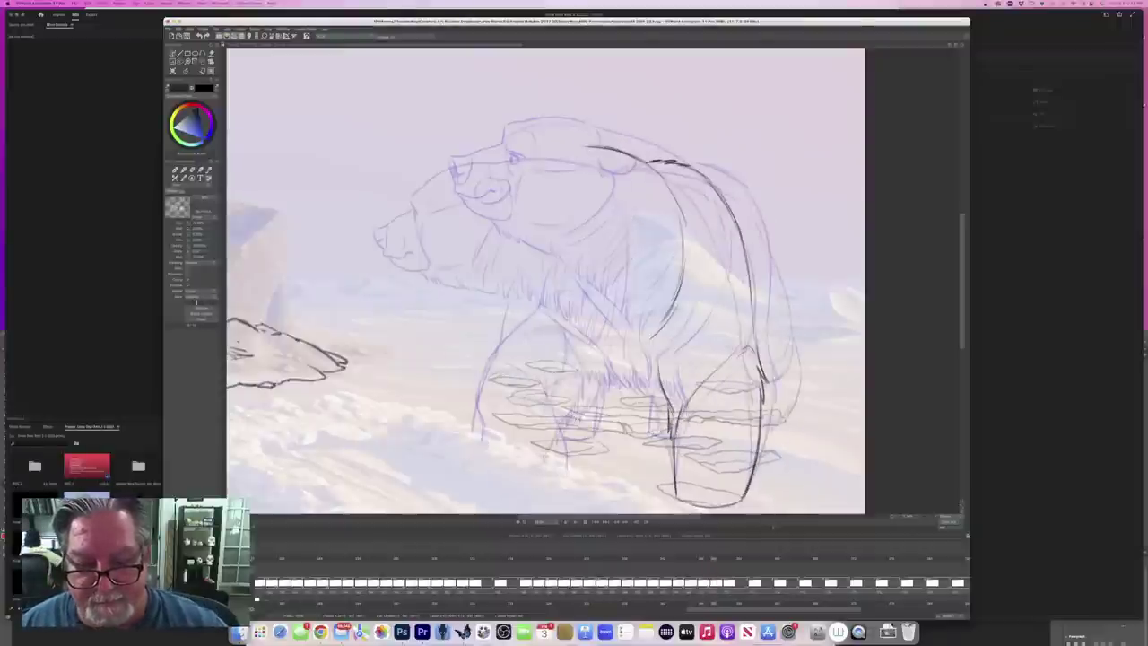
key(Left)
key(Right)
key(Left)
key(Right)
key(Left)
key(Right)
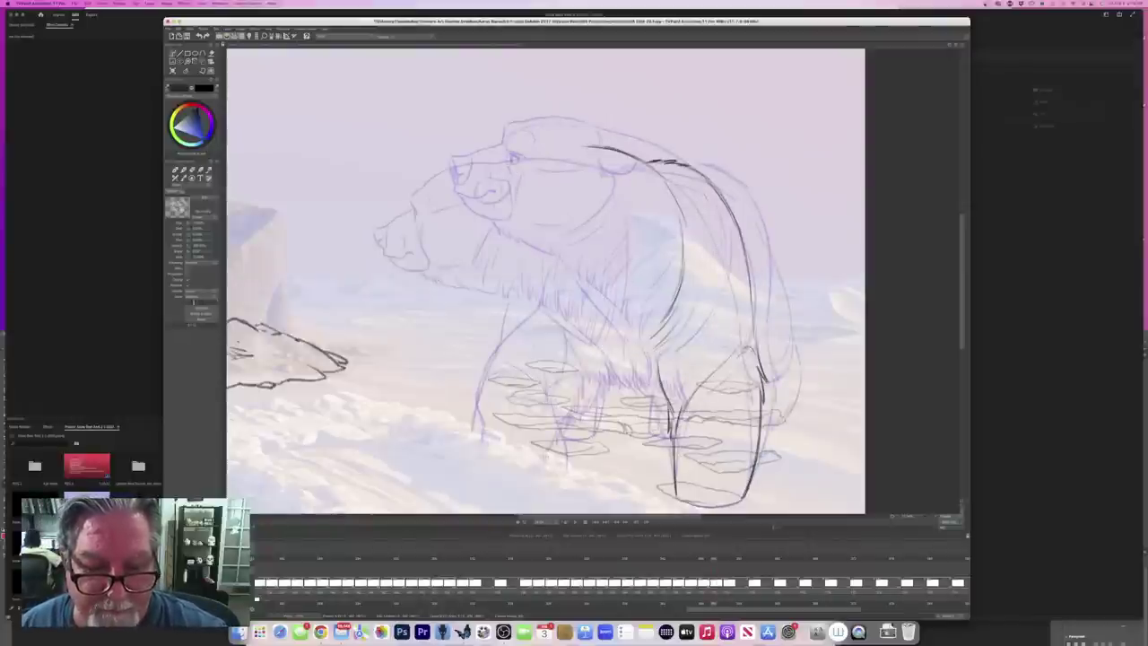
key(Left)
key(Right)
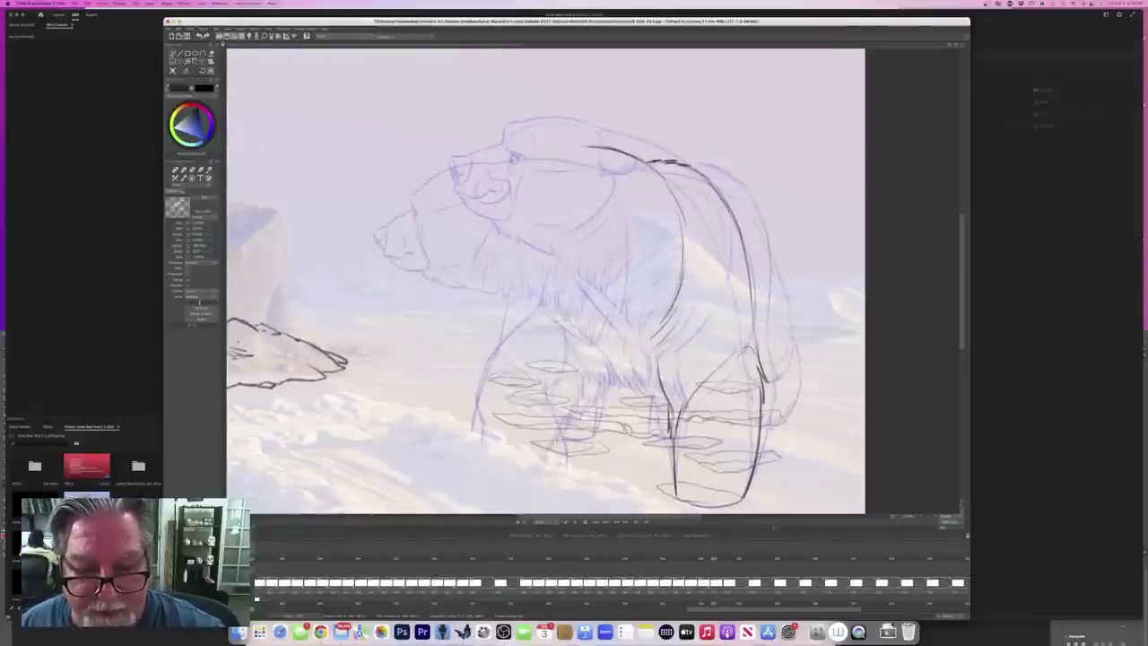
Step: Draw the tufts of chest fur beside the near foreleg and compare them with the previous drawing
drag(626, 355, 636, 384)
drag(631, 360, 646, 394)
drag(650, 377, 659, 398)
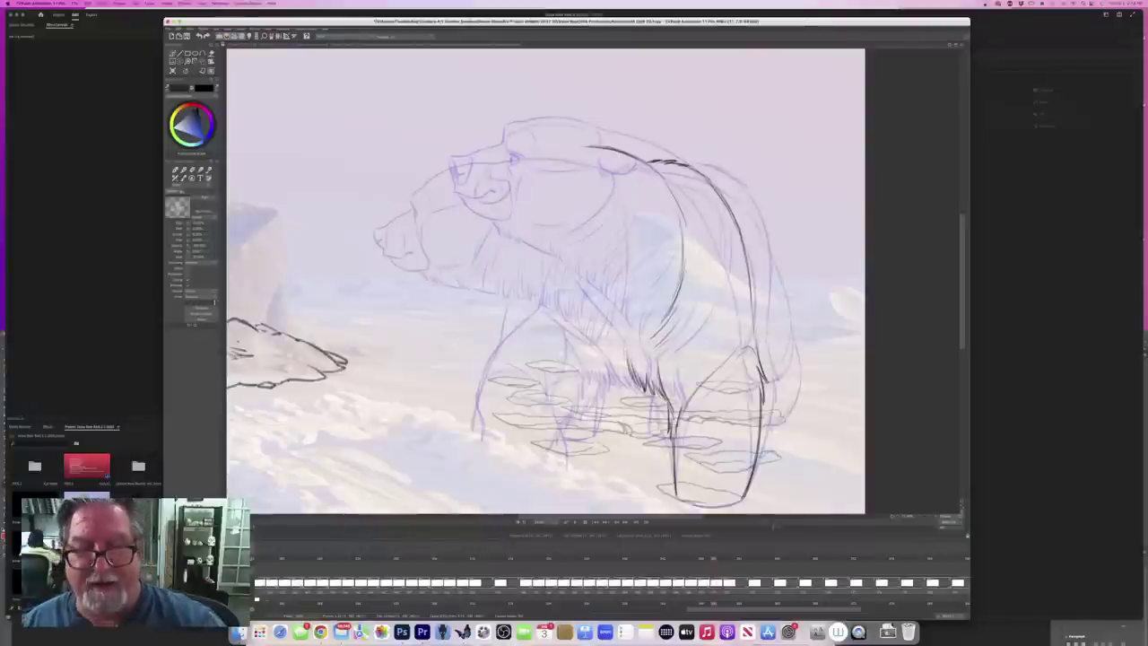
key(Left)
key(Right)
key(Left)
key(Right)
key(Left)
key(Right)
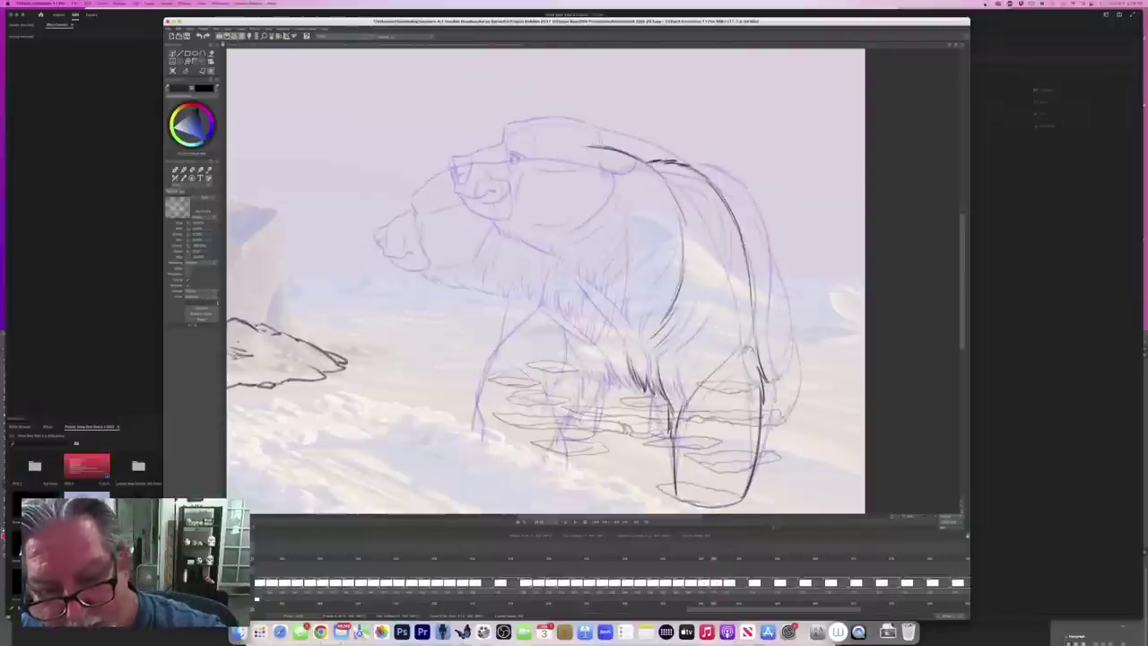
key(Left)
key(Right)
key(Left)
key(Right)
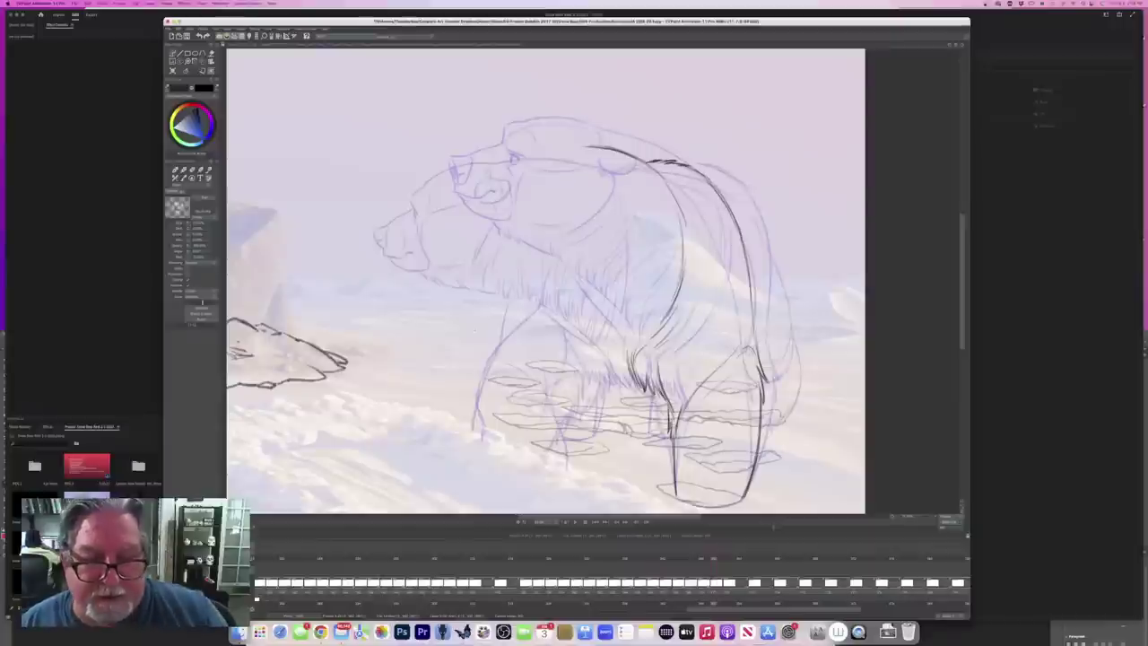
Step: Extend the hanging chest fur fringe toward the far foreleg, checking it against the previous drawing
key(Left)
key(Right)
drag(589, 354, 603, 373)
drag(595, 360, 623, 386)
drag(621, 374, 641, 391)
key(Left)
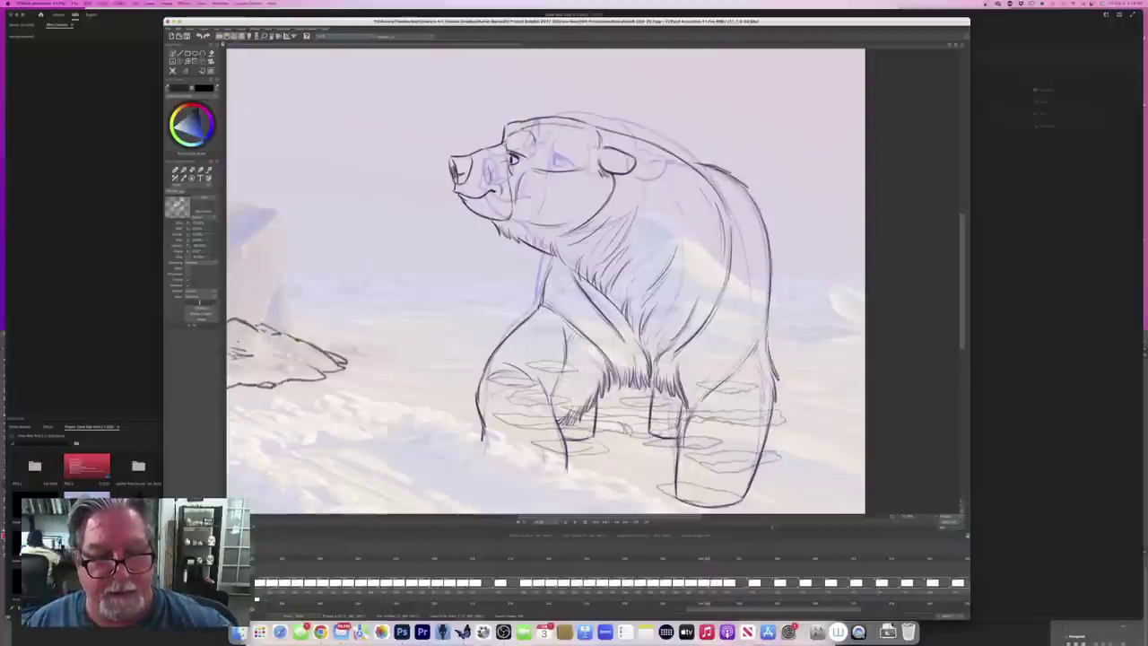
key(Right)
Step: Draw the short chest line above the far shoulder and check its placement against the previous drawing
drag(525, 285, 520, 314)
key(Left)
key(Right)
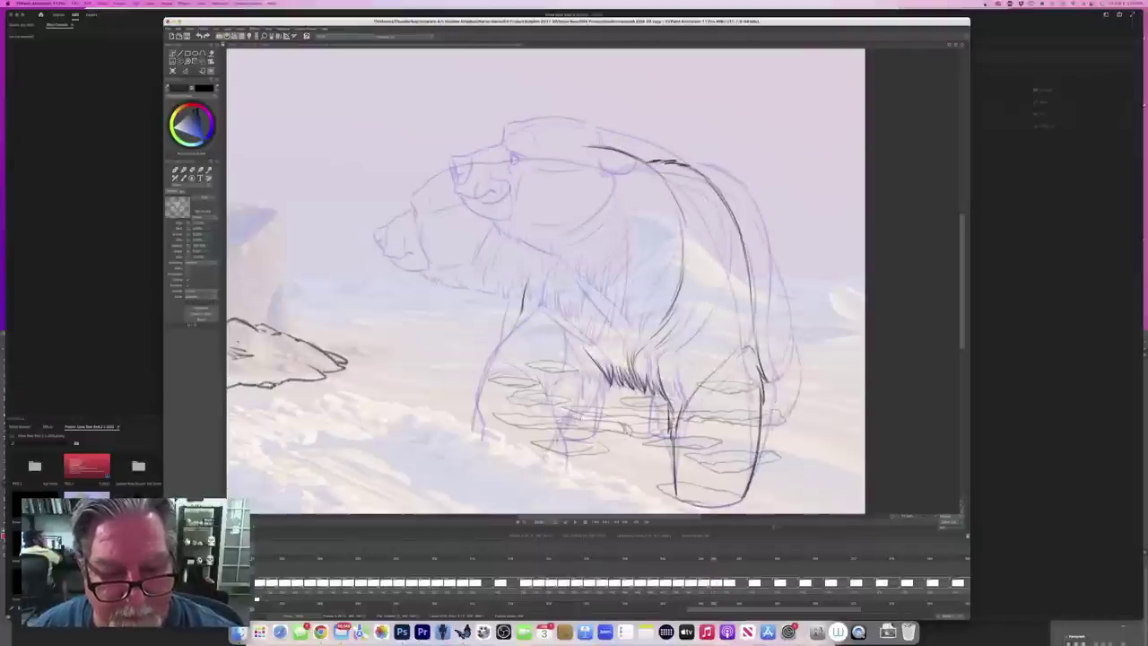
key(Left)
key(Right)
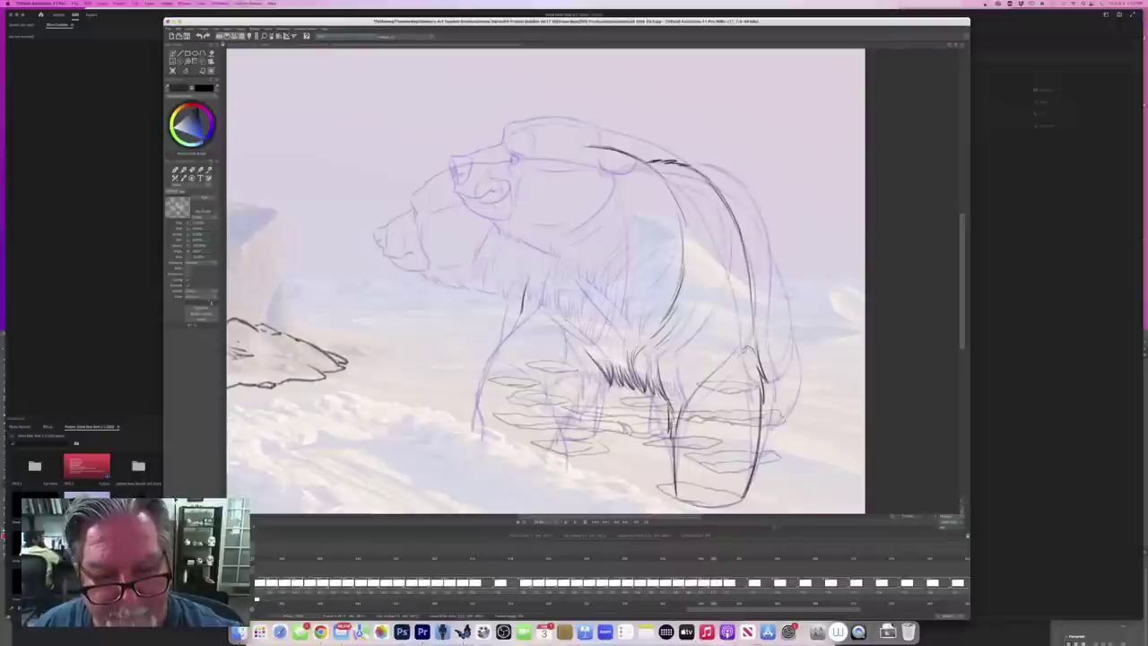
Step: Outline both sides of the far foreleg from the shoulder down to the snow, flipping to check the spacing
drag(215, 302, 206, 303)
mouse_move(541, 322)
mouse_down()
mouse_move(553, 381)
mouse_move(542, 444)
mouse_up()
key(Left)
key(Right)
mouse_move(521, 316)
mouse_down()
mouse_move(477, 392)
mouse_move(473, 449)
mouse_up()
key(Left)
key(Right)
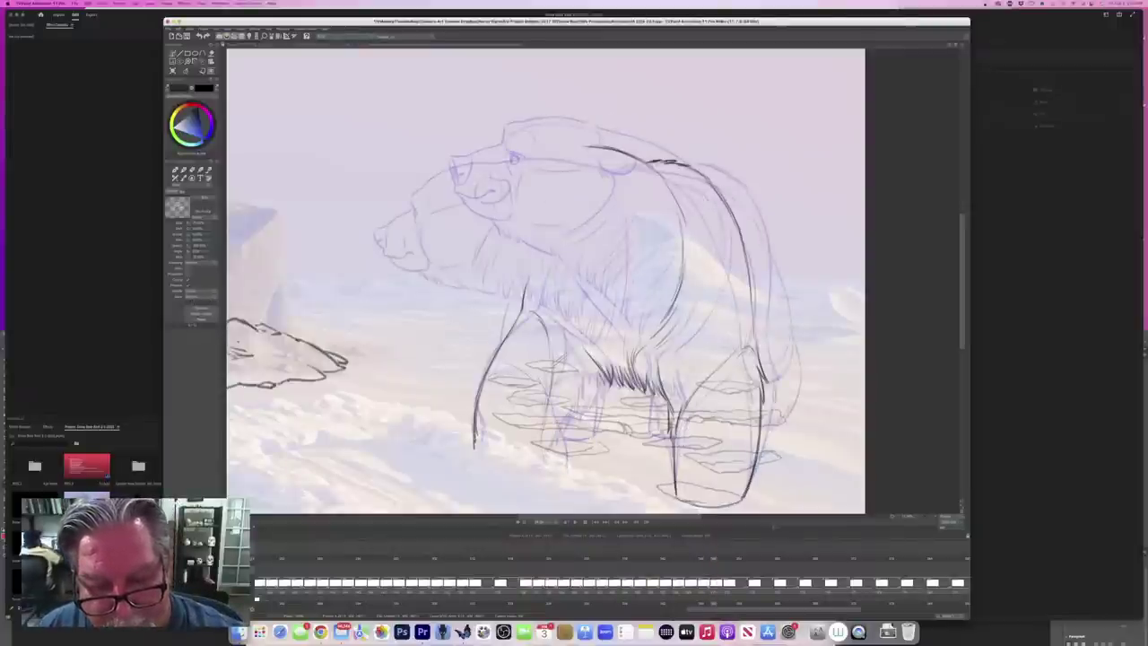
key(Left)
key(Right)
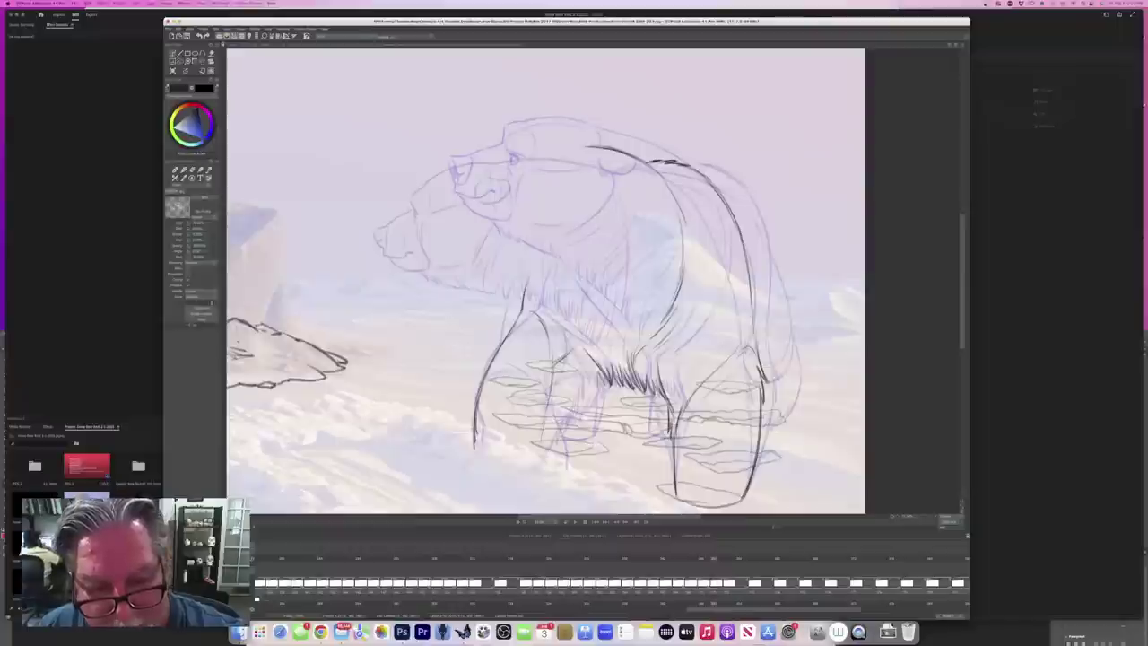
Step: Draw the ragged fur edge descending from the chest fringe behind the far foreleg and compare it with the adjacent drawing
drag(596, 374, 595, 393)
drag(596, 380, 549, 455)
key(Left)
key(Right)
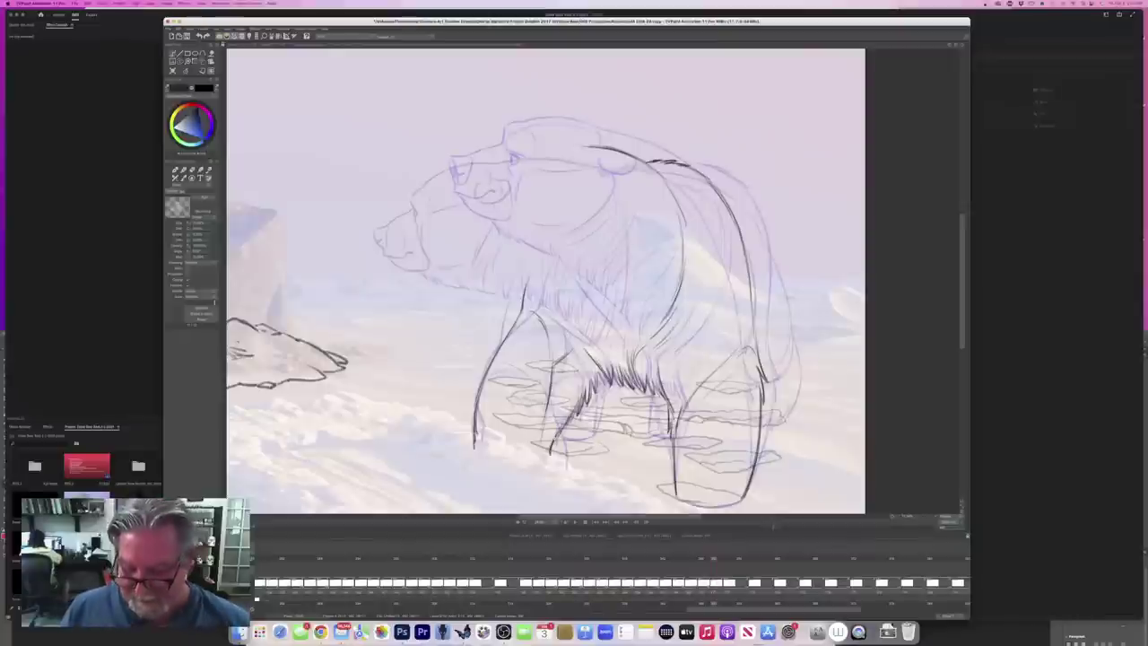
key(Right)
key(Left)
key(Right)
key(Left)
key(Right)
key(Left)
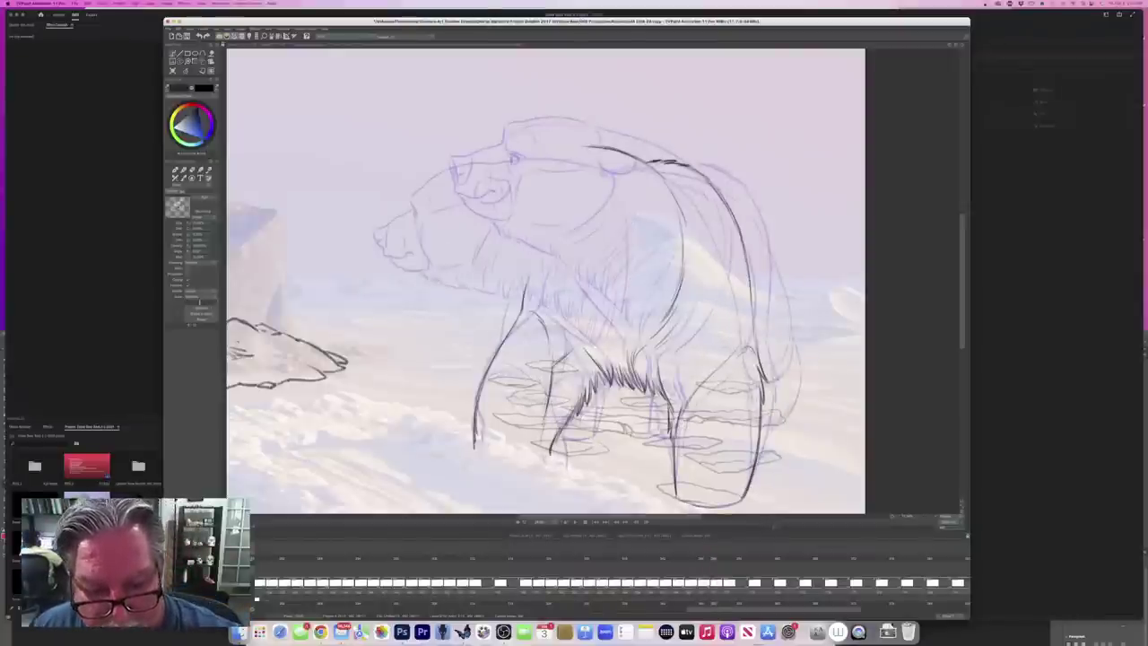
Step: Draw the visible hind leg below the belly fur and flip between drawings to check it
drag(599, 391, 594, 436)
key(Right)
key(Left)
key(Right)
key(Left)
key(Right)
key(Left)
key(Right)
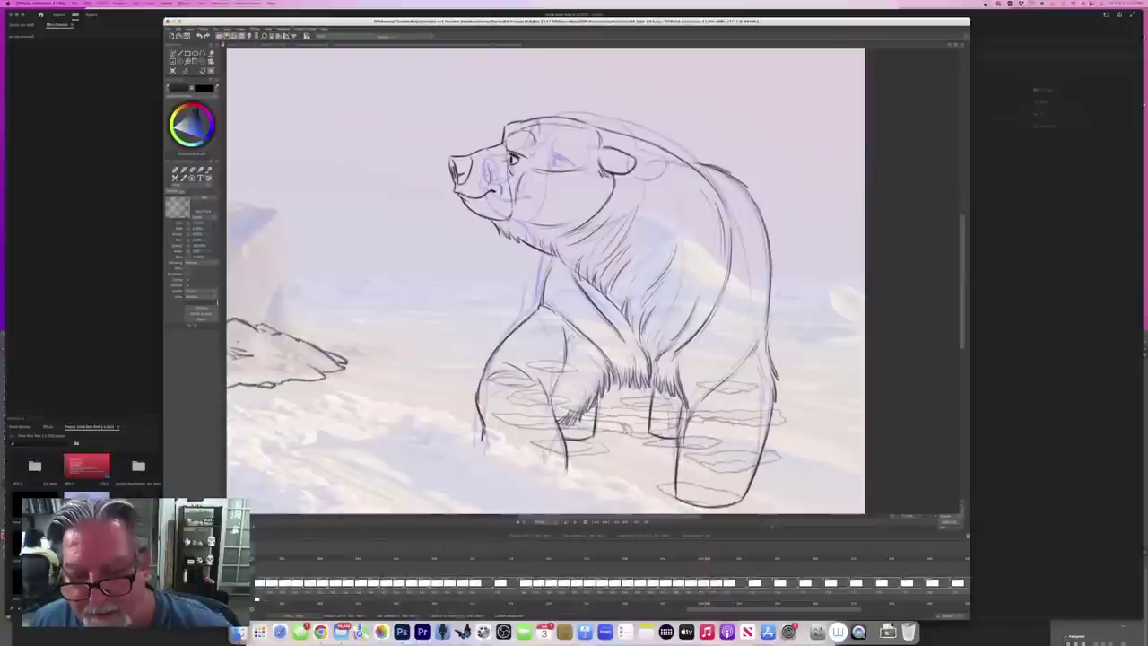
Step: Flip between this in-between and the adjacent drawing to examine the overall body and leg movement
key(Left)
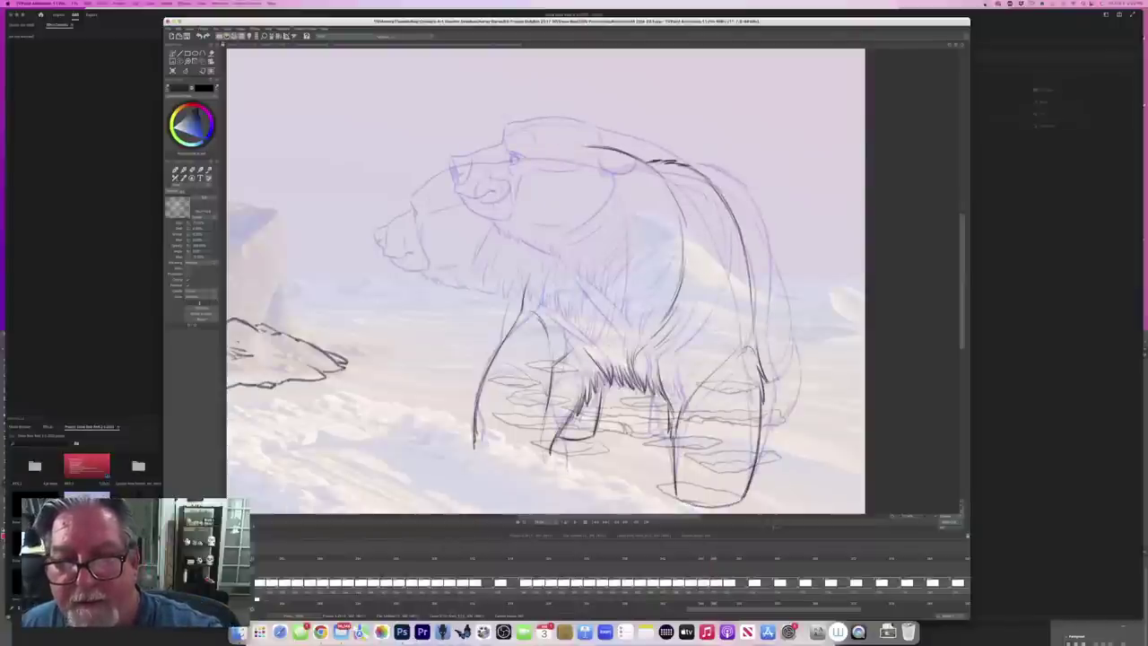
key(Right)
key(Left)
key(Right)
key(Left)
key(Right)
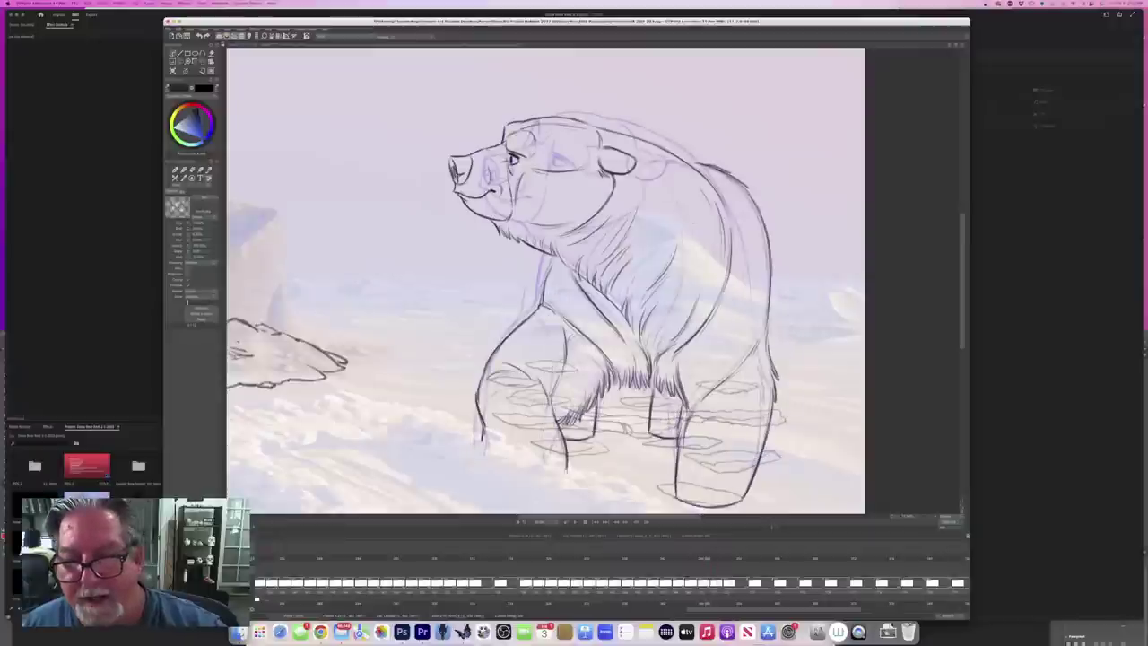
key(Left)
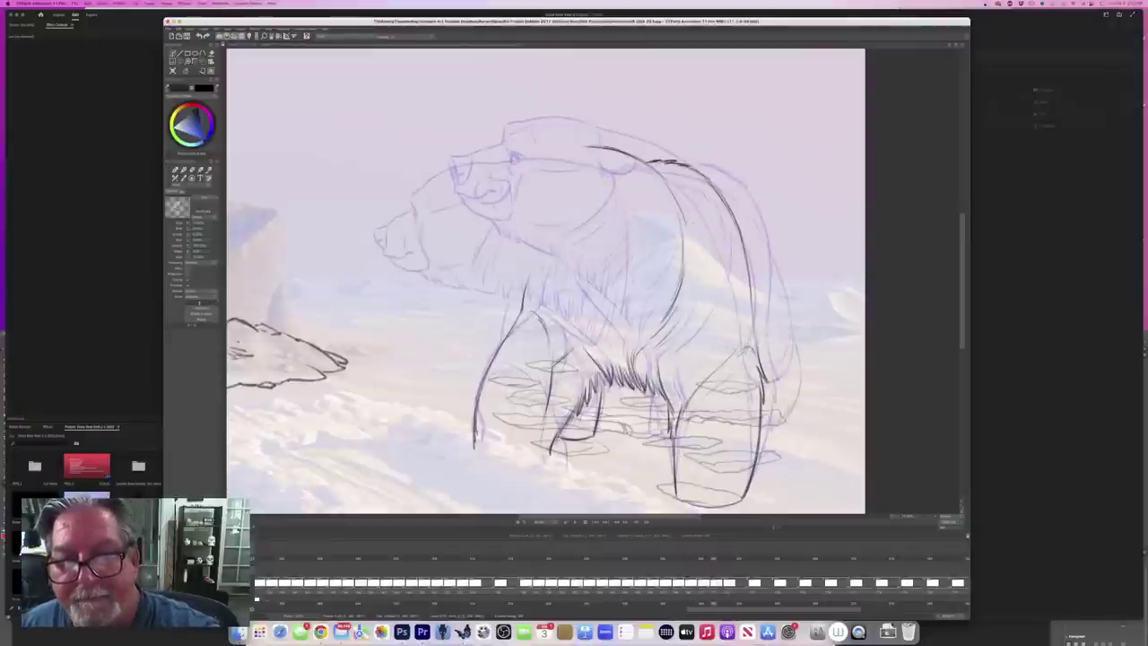
key(Right)
key(Left)
Step: Draw the back and rump contour behind the near shoulder with an inner fold line, comparing it with the adjacent drawing
mouse_move(707, 178)
mouse_down()
mouse_move(745, 207)
mouse_move(770, 265)
mouse_move(780, 321)
mouse_move(765, 372)
mouse_up()
drag(781, 315, 768, 263)
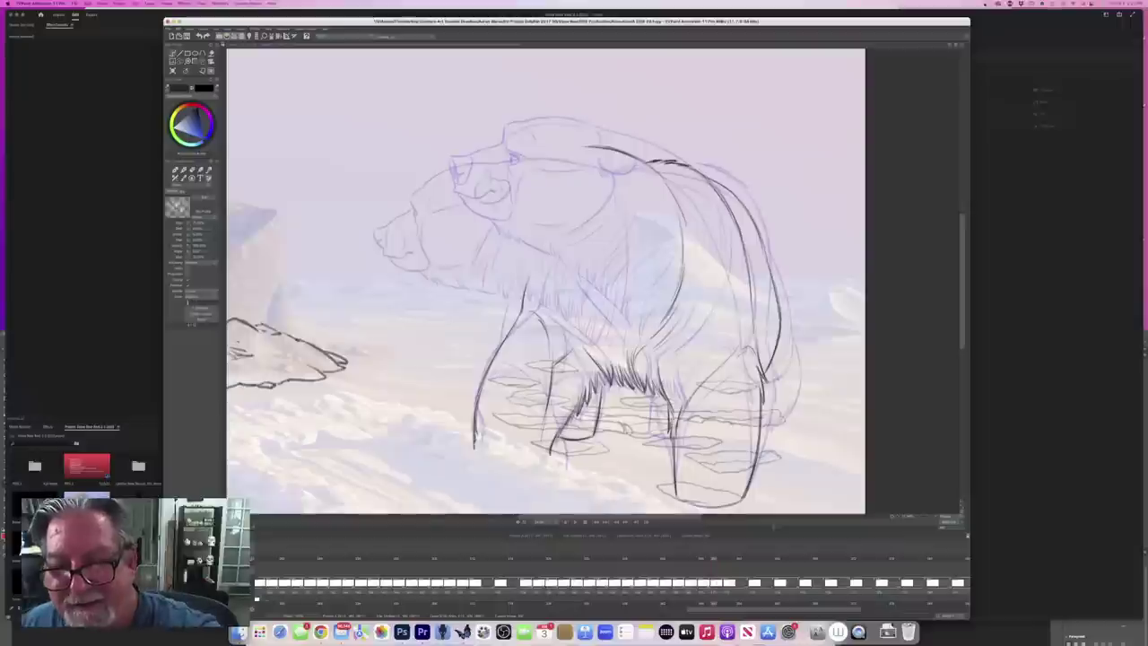
drag(754, 239, 753, 351)
drag(757, 297, 754, 327)
key(Left)
key(Right)
key(Left)
key(Right)
key(Left)
key(Right)
key(Left)
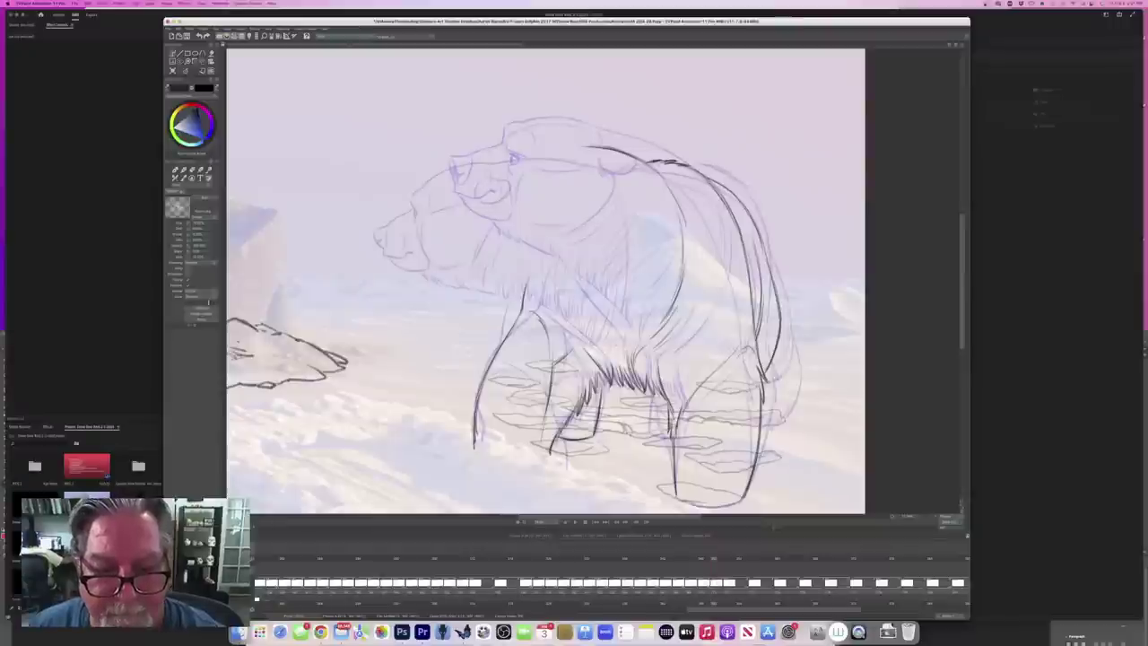
key(Right)
Step: Draw the bear's neck underside, ear, crown and forehead, and the cheek line descending below the ear
mouse_move(486, 262)
mouse_down()
mouse_move(585, 306)
mouse_move(619, 343)
mouse_up()
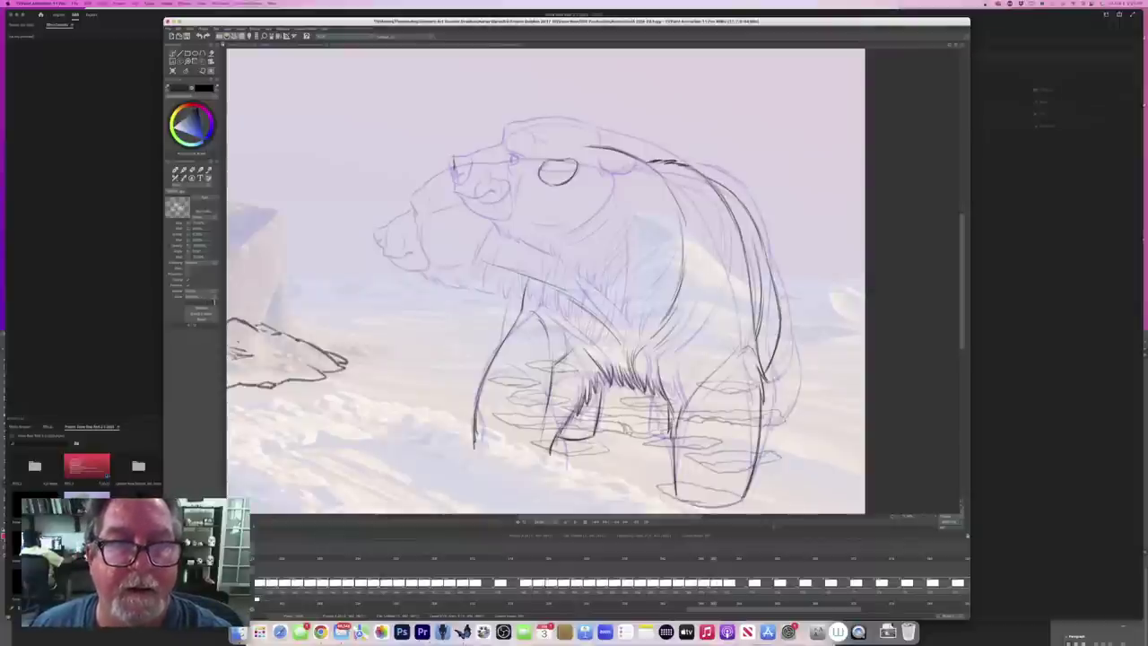
drag(592, 146, 555, 143)
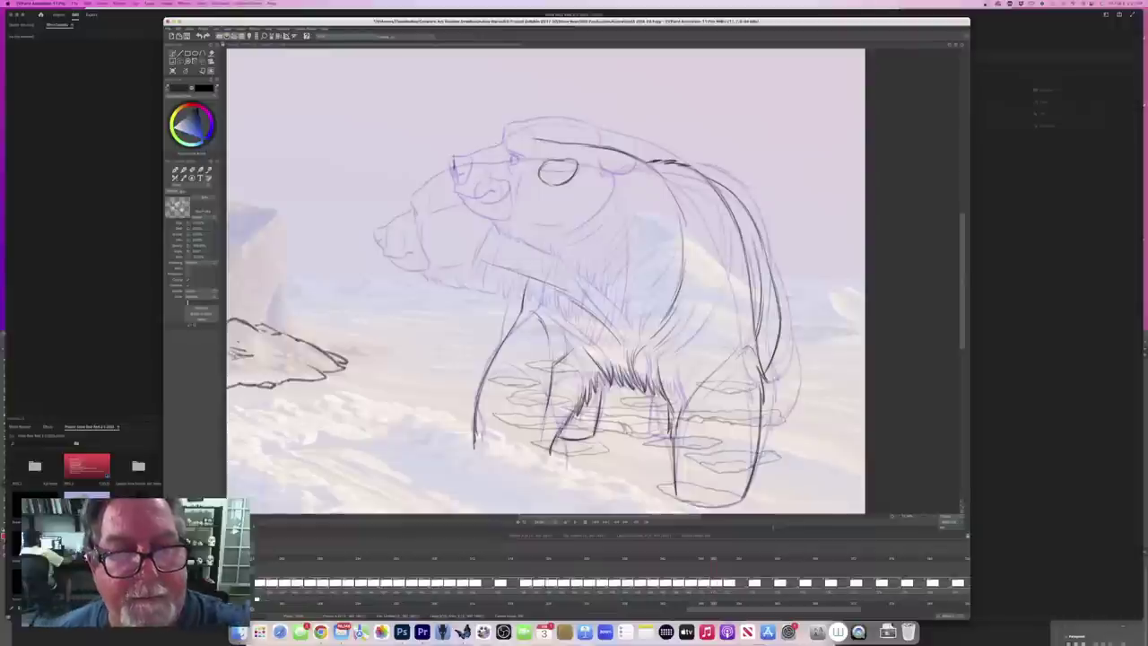
drag(504, 139, 483, 144)
drag(509, 138, 475, 149)
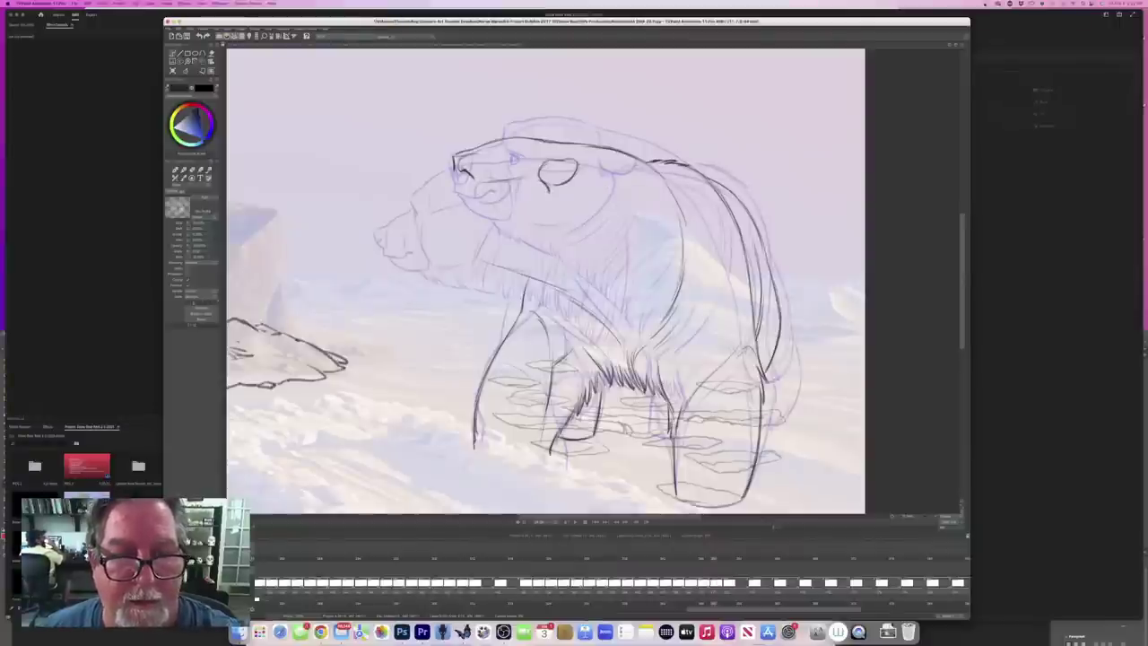
drag(545, 208, 517, 243)
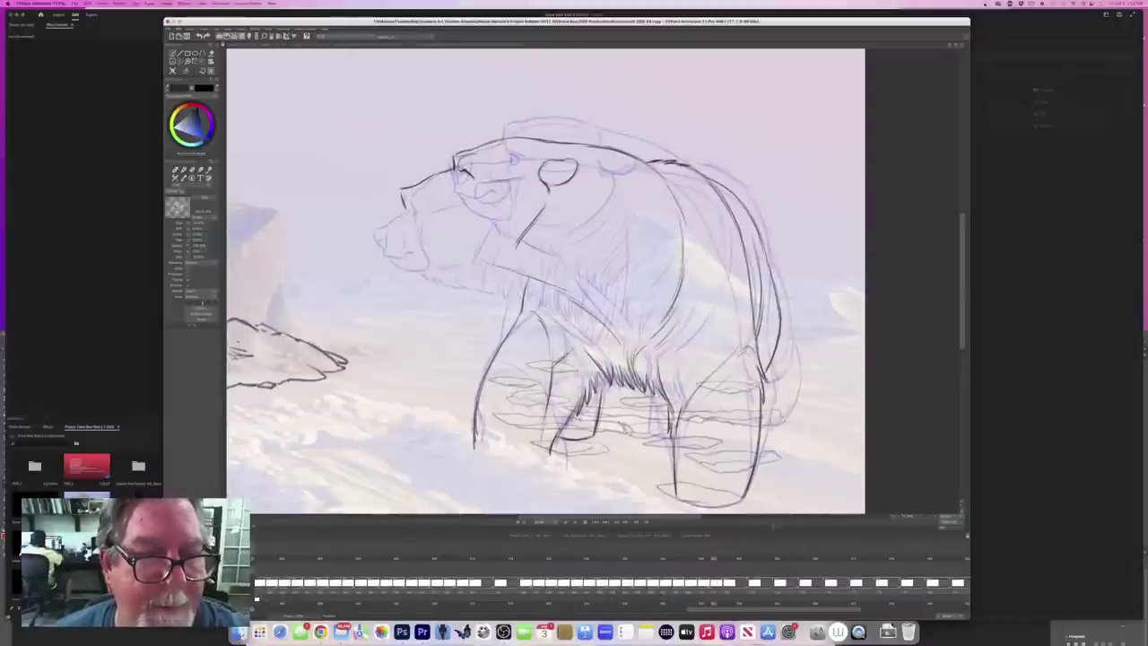
Step: Draw the nose and mouth on the bear's muzzle, flipping between the neighbouring drawings to check their placement
drag(401, 190, 406, 210)
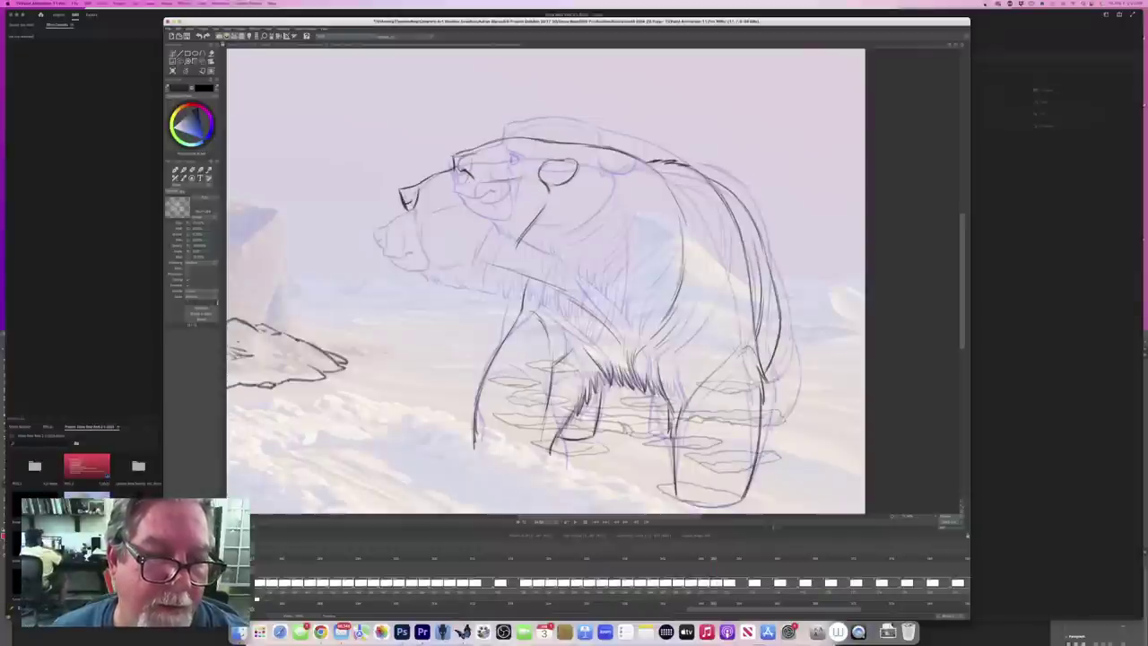
key(Left)
key(Right)
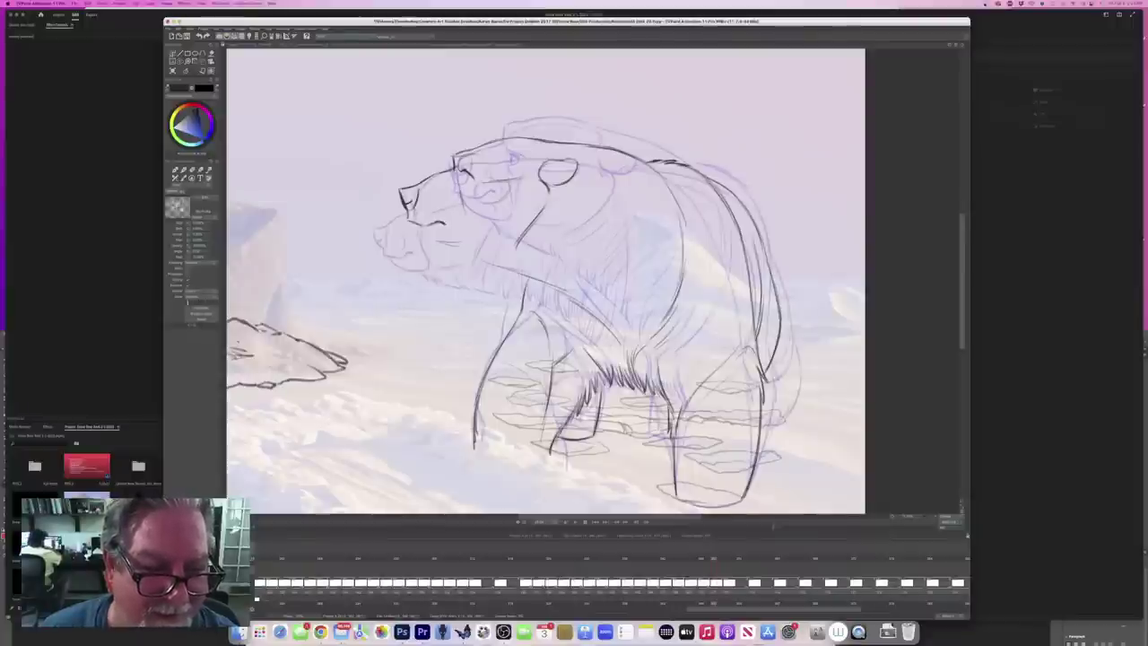
drag(412, 223, 446, 242)
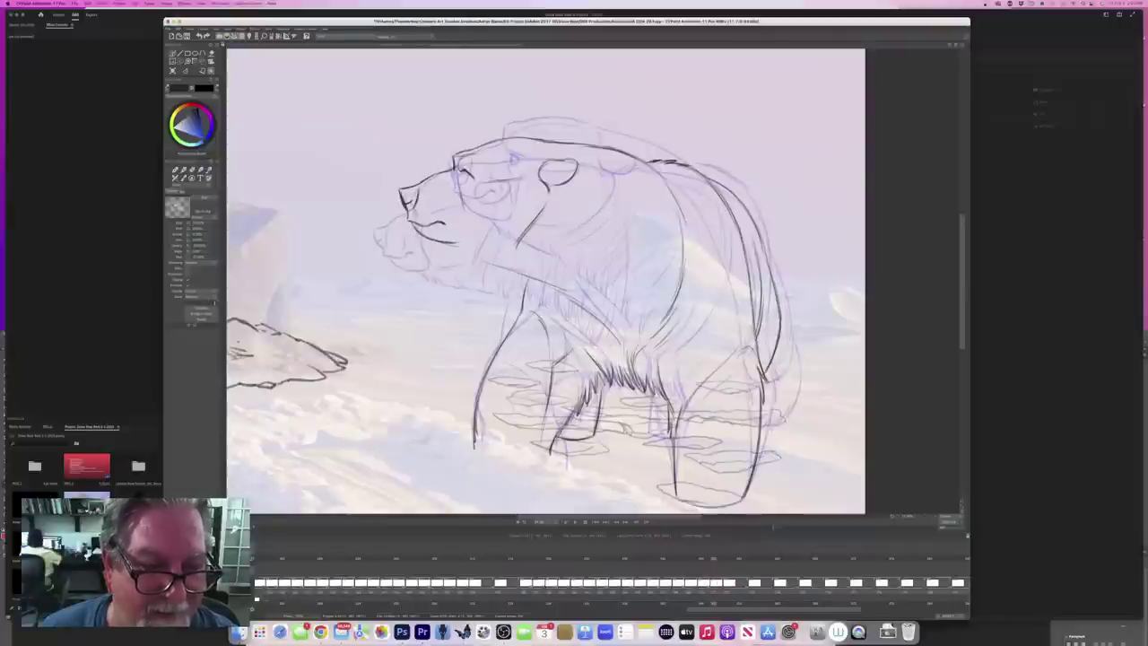
key(Left)
key(Right)
key(Right)
key(Left)
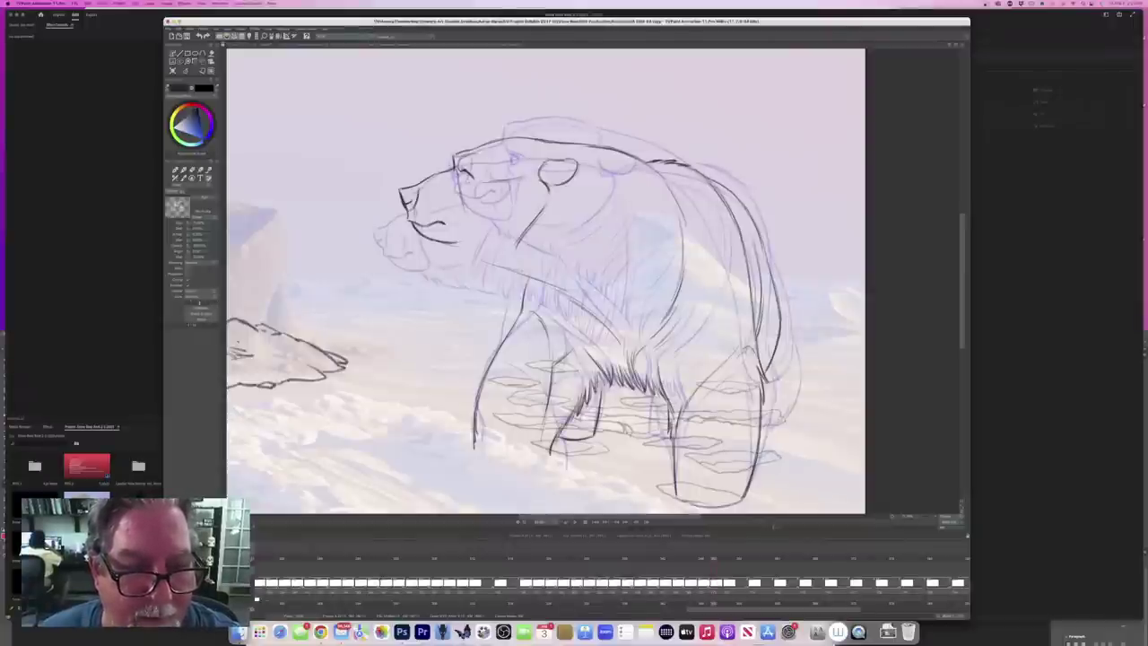
Step: Draw the bear's eye below the brow, compare it with the adjacent drawing and save the project
drag(460, 171, 472, 179)
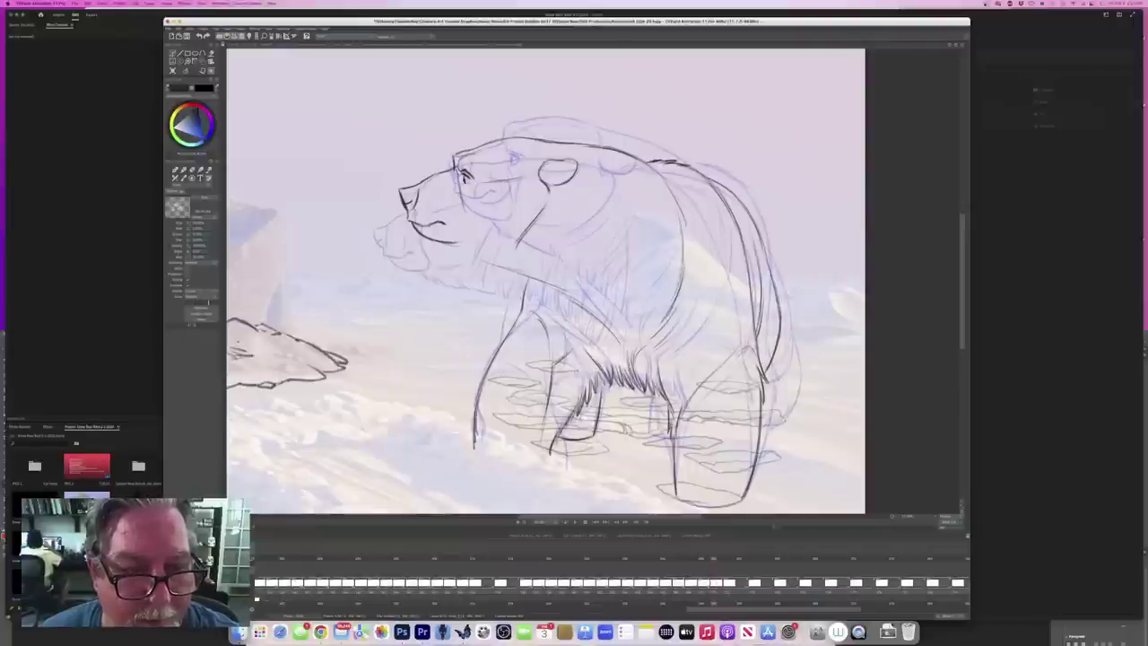
key(Left)
key(Right)
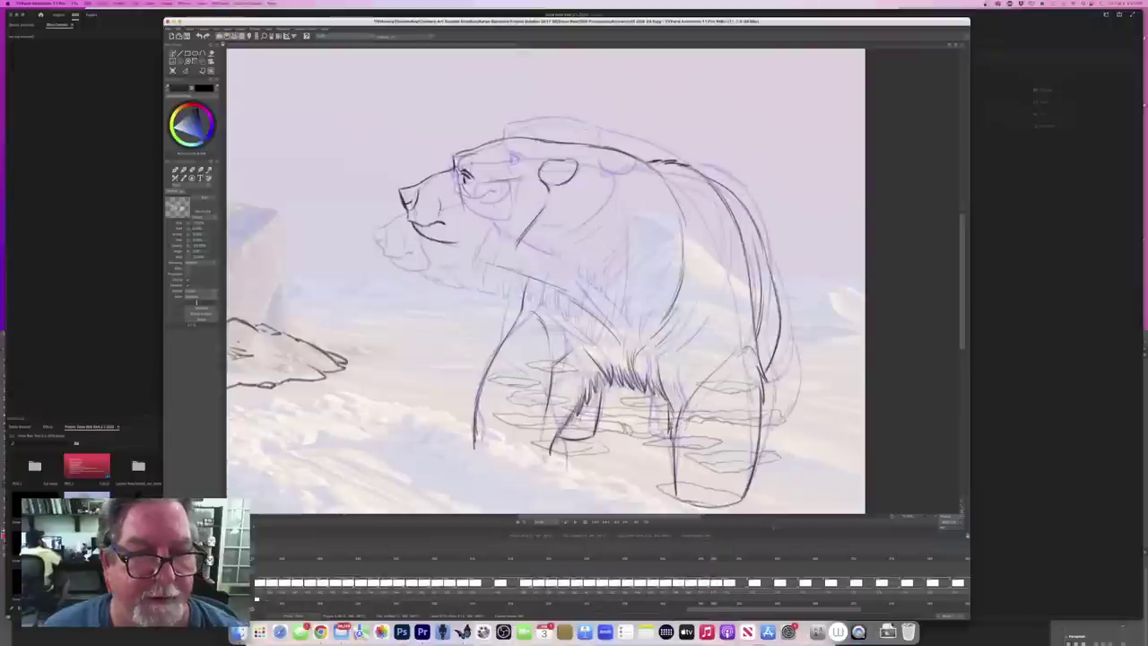
key(super+s)
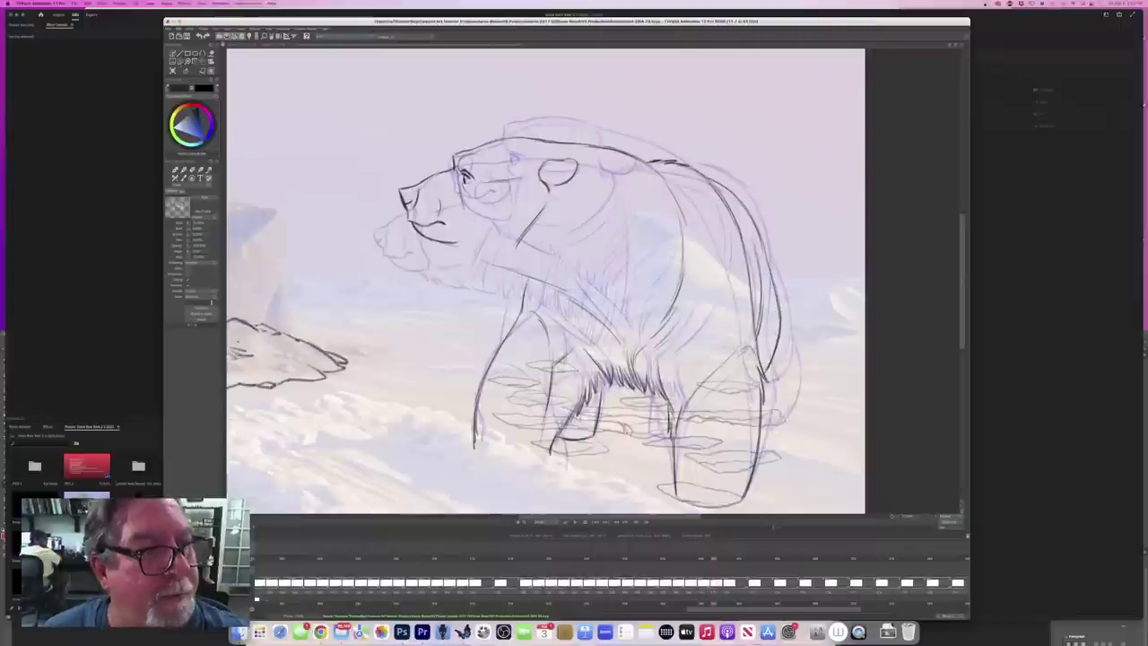
Step: Select the muzzle with a freehand outline, shift it slightly back toward the eye, and return to the drawing brush
click(180, 62)
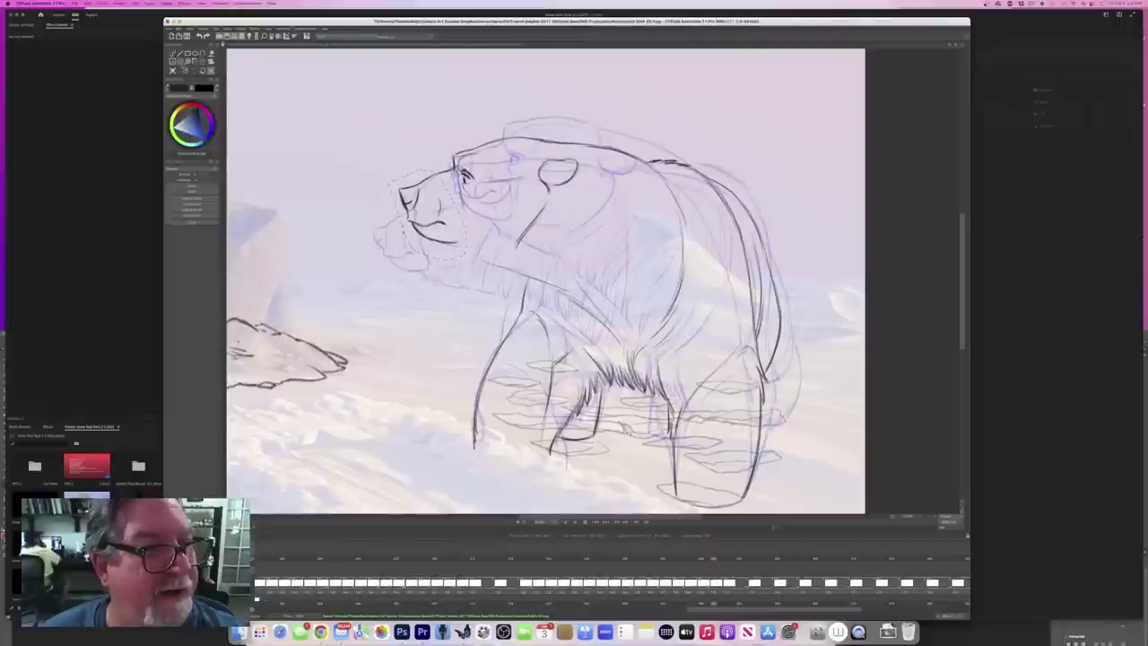
click(203, 62)
drag(432, 214, 438, 213)
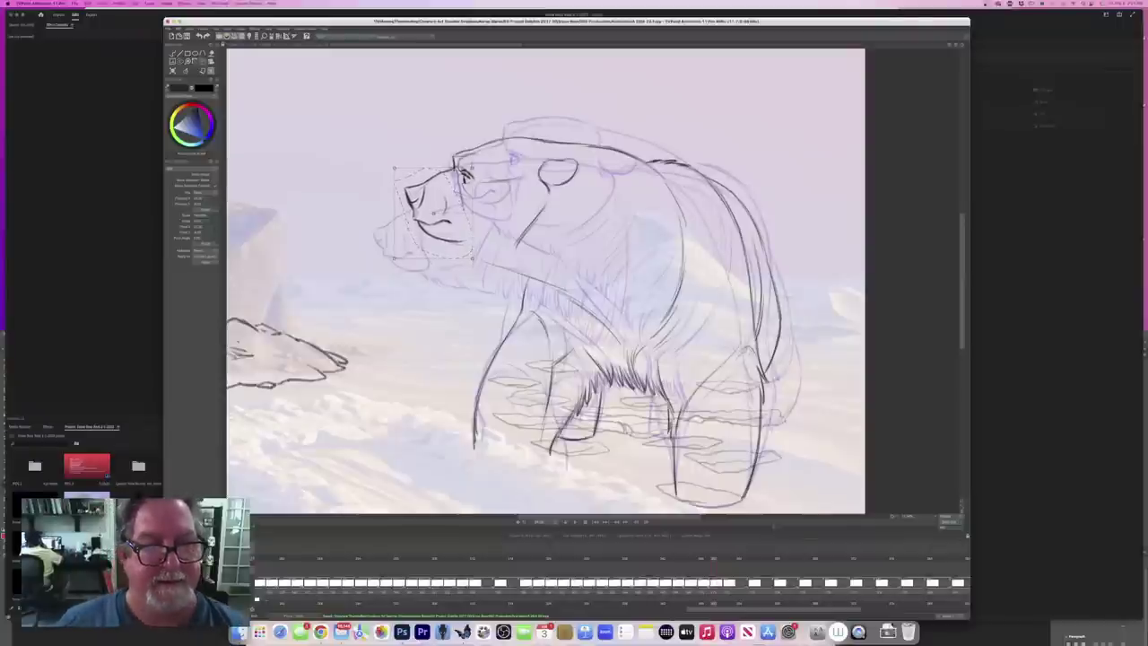
key(Return)
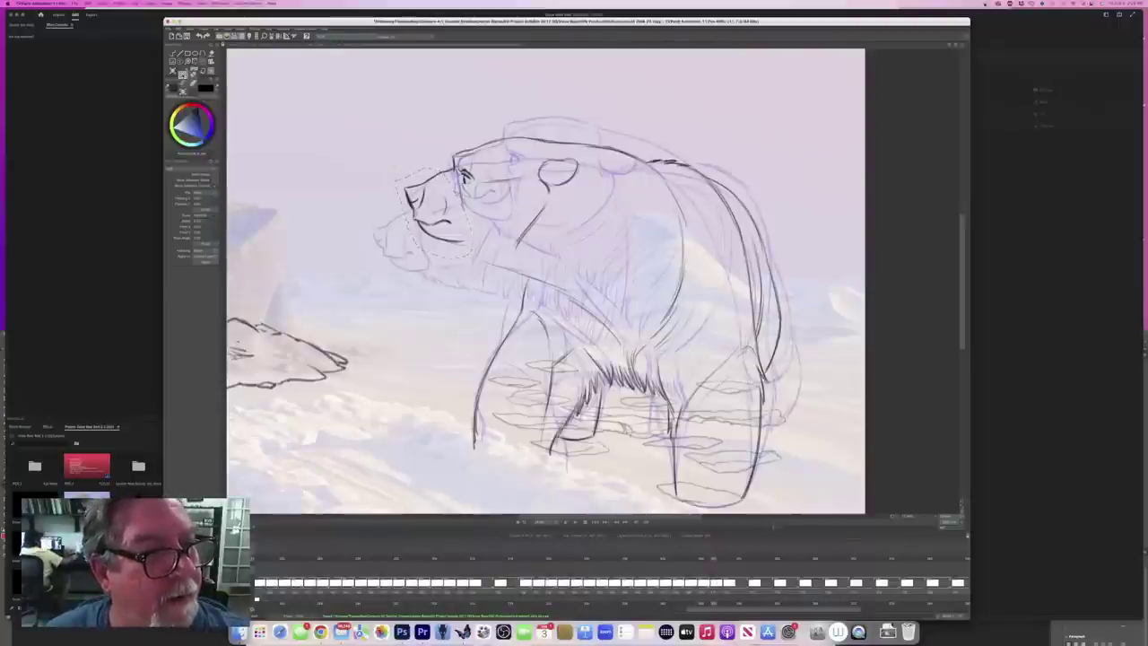
click(195, 63)
click(210, 129)
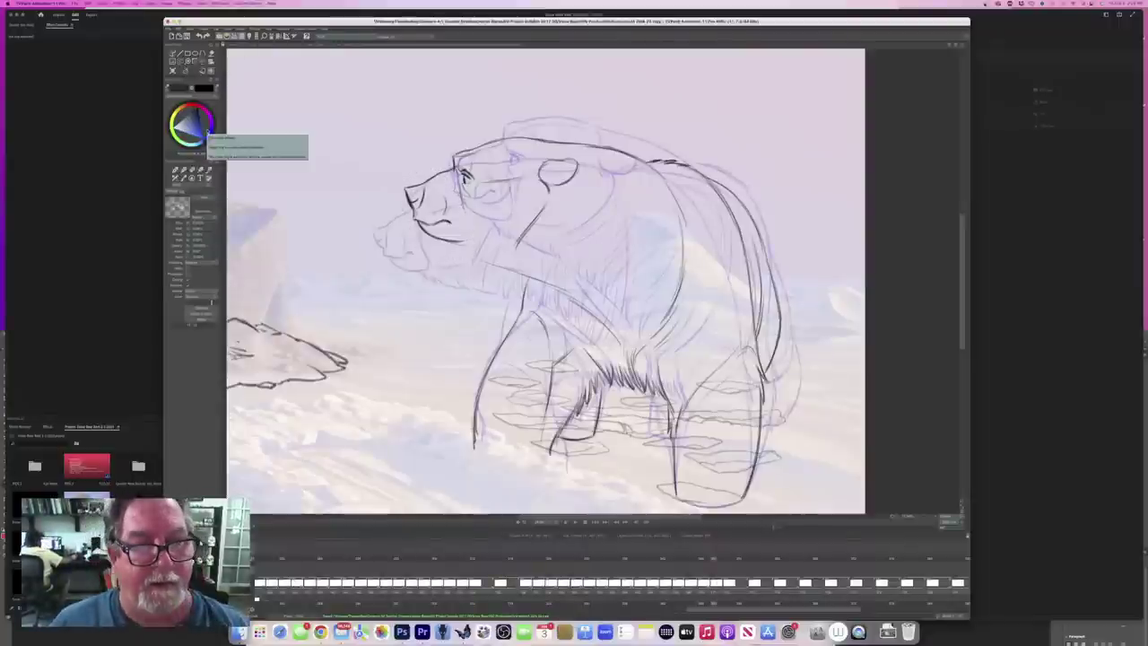
Step: Check the shifted muzzle against the adjacent drawings and draw the jaw, chin fur and neck-to-chest fur
key(Left)
key(Right)
key(Left)
key(comma)
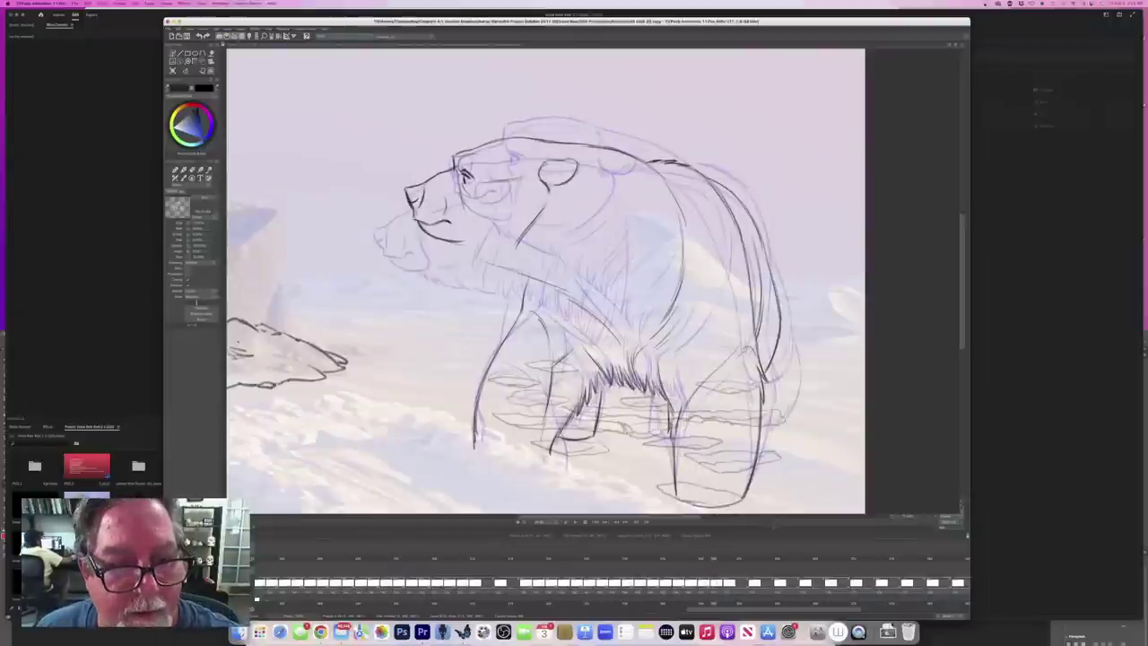
key(period)
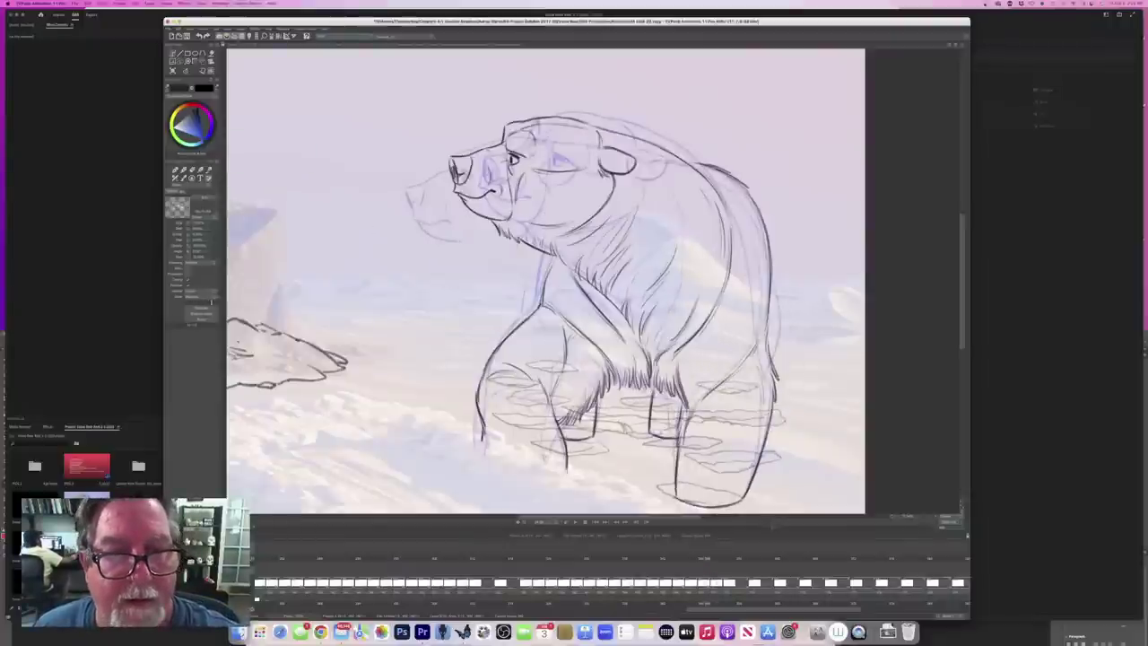
key(comma)
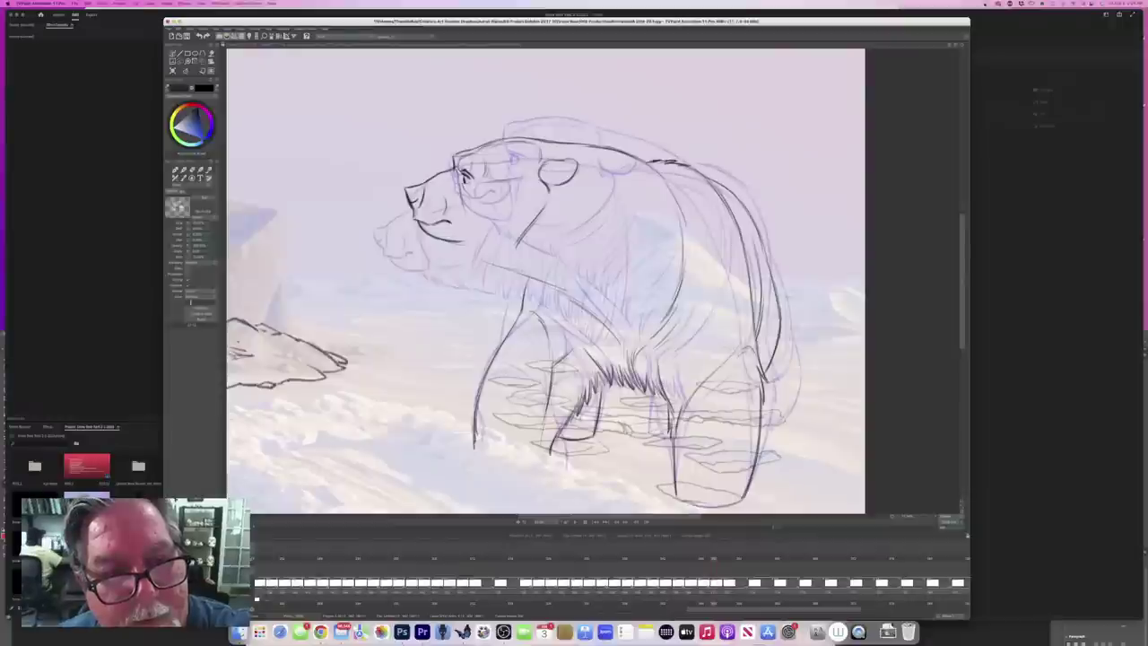
key(Left)
key(Right)
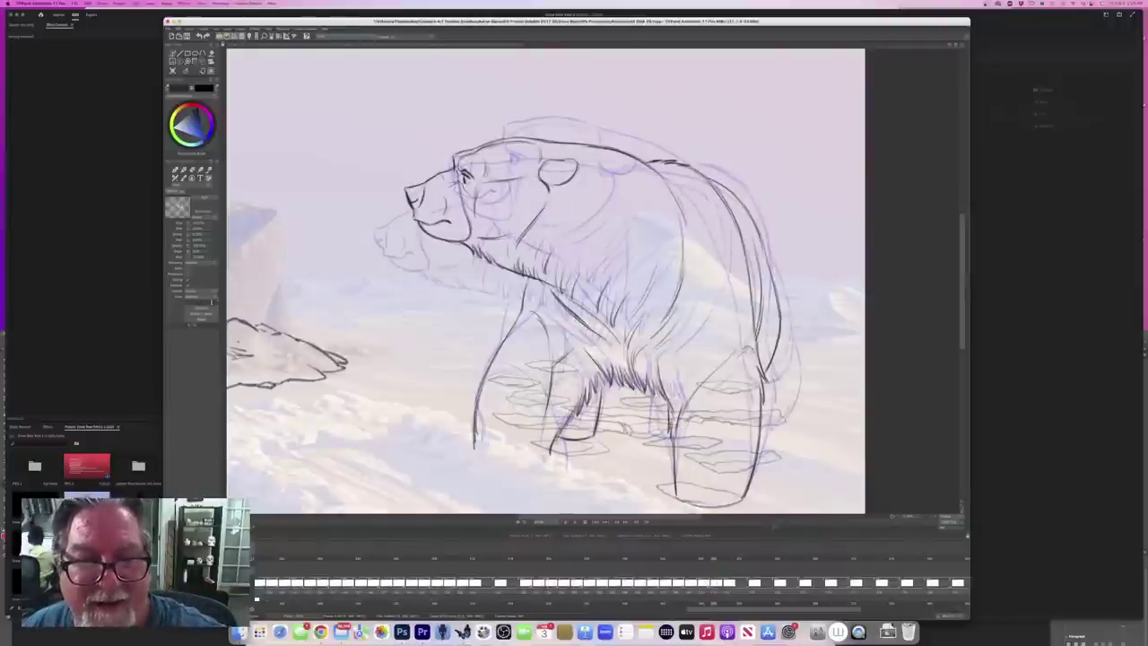
Step: Flip repeatedly between this in-between and its neighbouring drawings to examine the movement of the head and fur
key(Left)
key(Right)
key(Left)
key(Right)
key(Left)
key(Right)
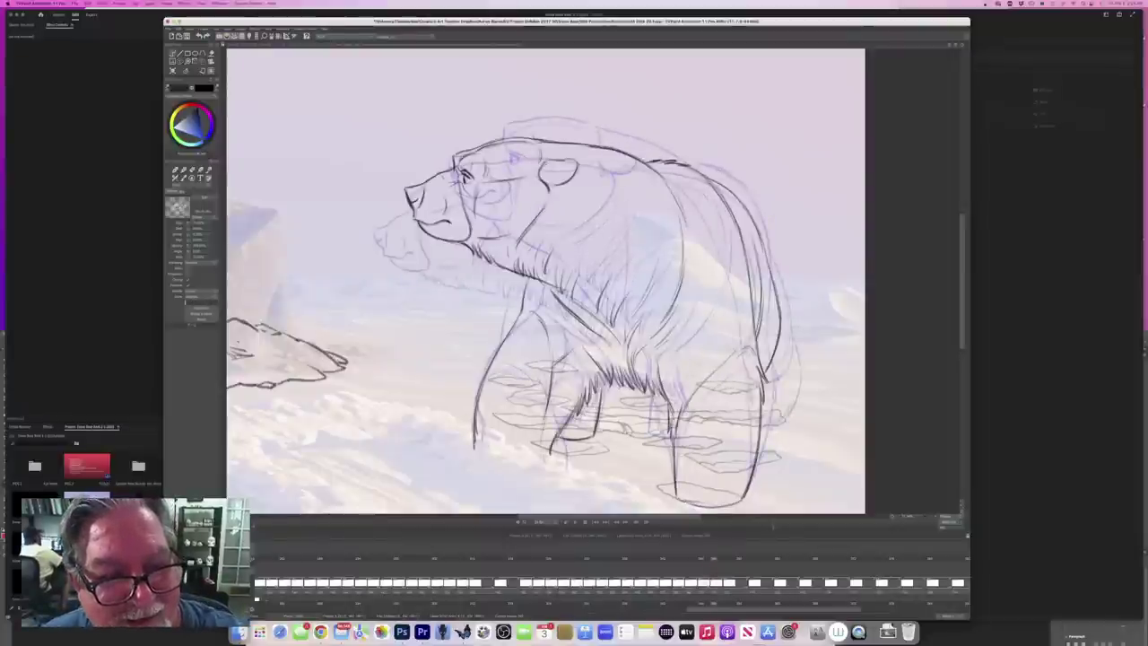
key(Right)
key(Left)
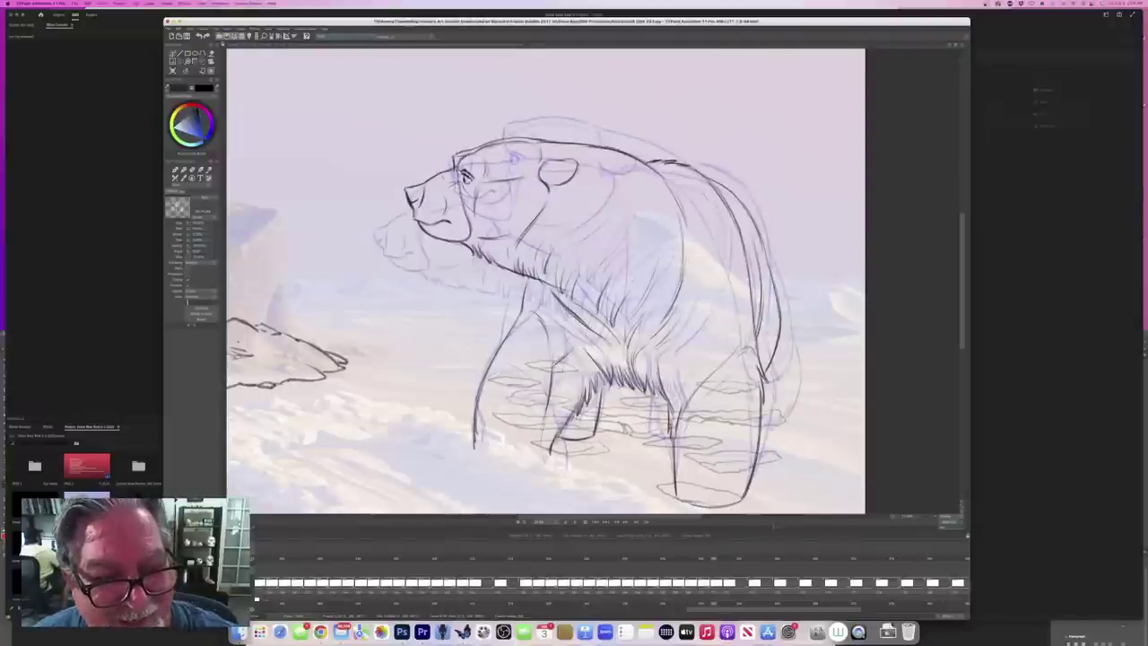
key(Right)
key(Left)
key(Right)
key(Left)
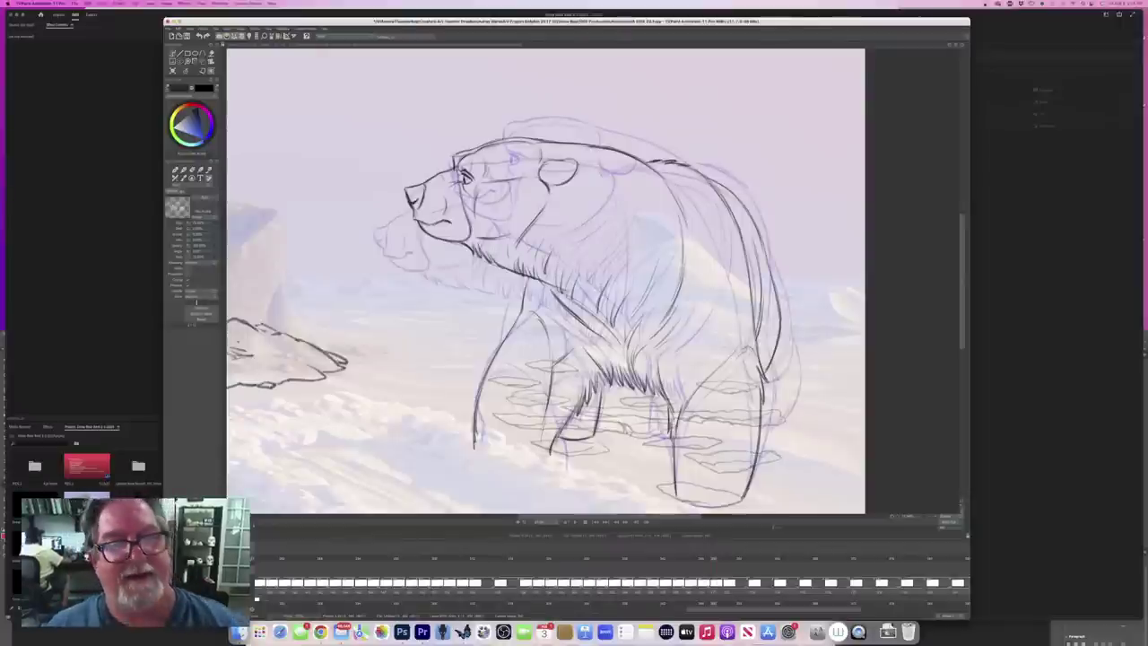
key(Left)
key(Right)
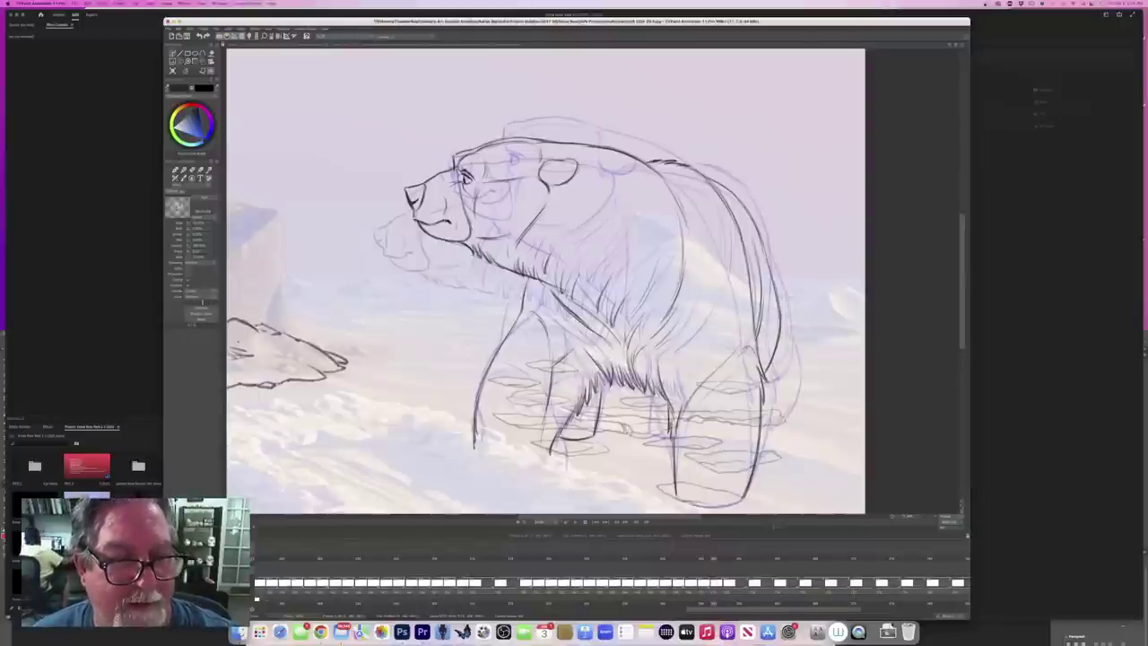
key(Left)
key(Right)
key(Left)
key(Right)
key(Left)
key(Left)
key(Right)
key(Left)
key(Right)
key(Left)
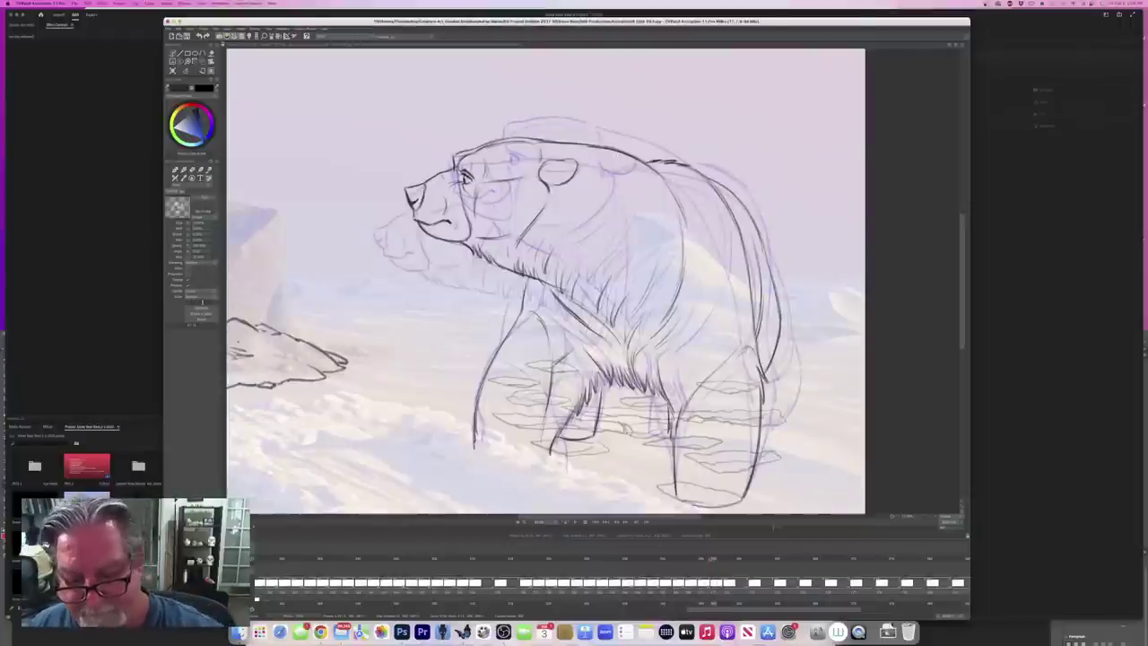
Step: Step backward and forward through the series of drawings to review the bear's full turn
key(Left)
key(Left)
key(Left)
key(Left)
key(Left)
key(Left)
key(Left)
key(Left)
key(Left)
key(Left)
key(Right)
key(Right)
key(Right)
key(Right)
key(Right)
key(Right)
key(Right)
key(Right)
key(Right)
key(Right)
key(Right)
key(Right)
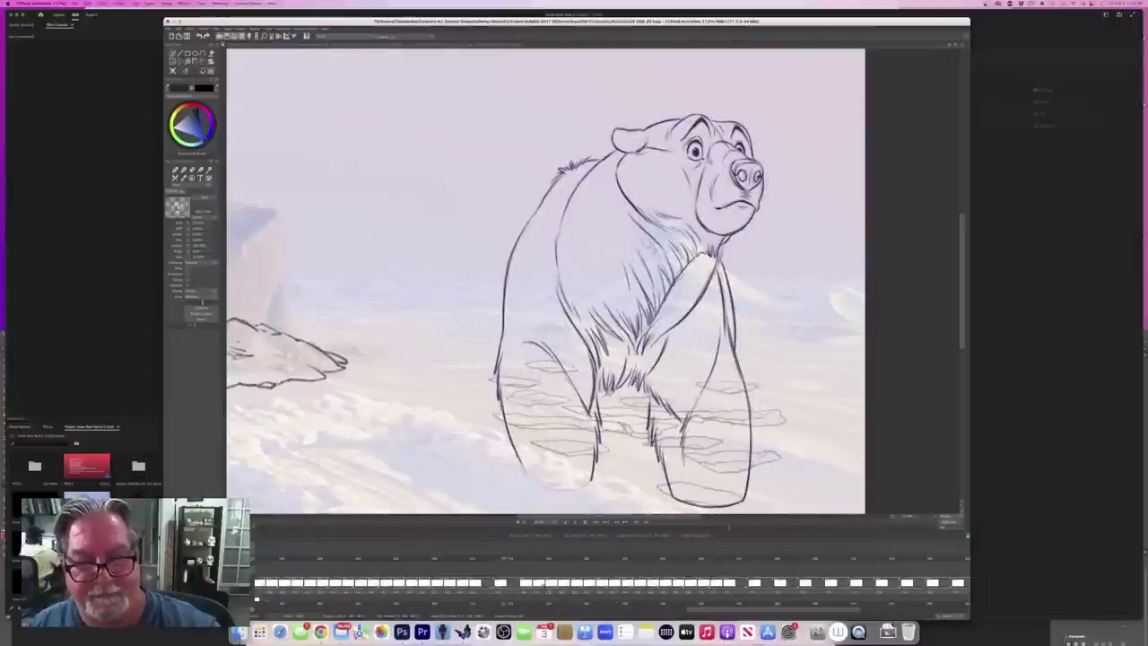
key(Right)
Step: Shrink and reposition the animation window to play back the whole bear scene, and enlarge it again for drawing
drag(969, 617, 663, 454)
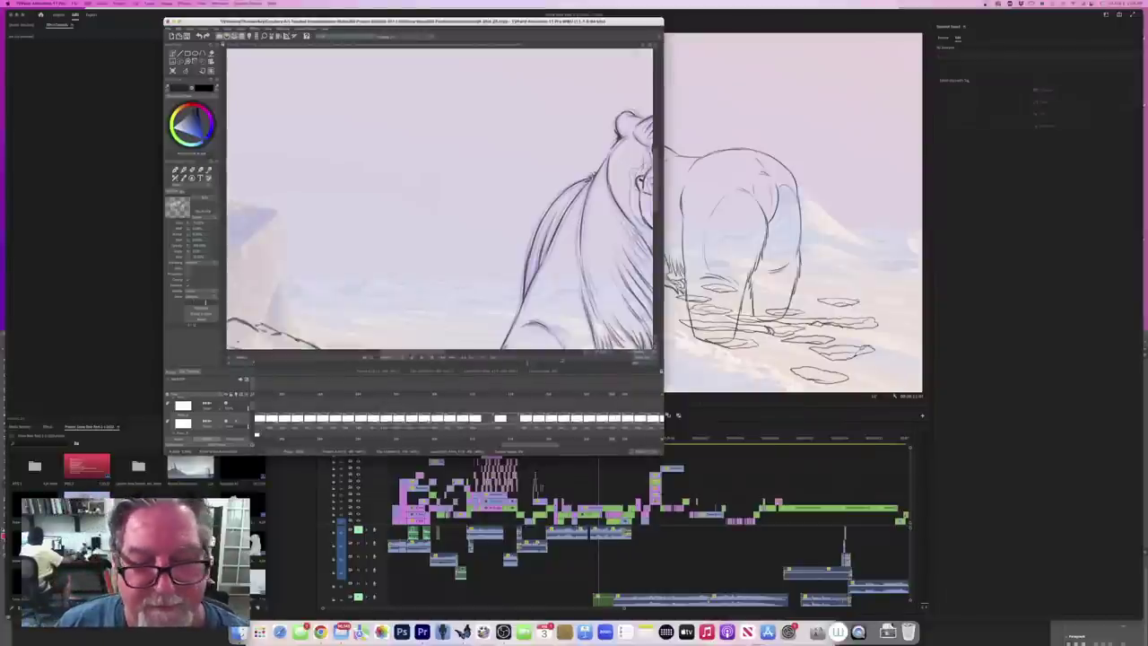
click(649, 357)
drag(317, 21, 467, 33)
click(570, 368)
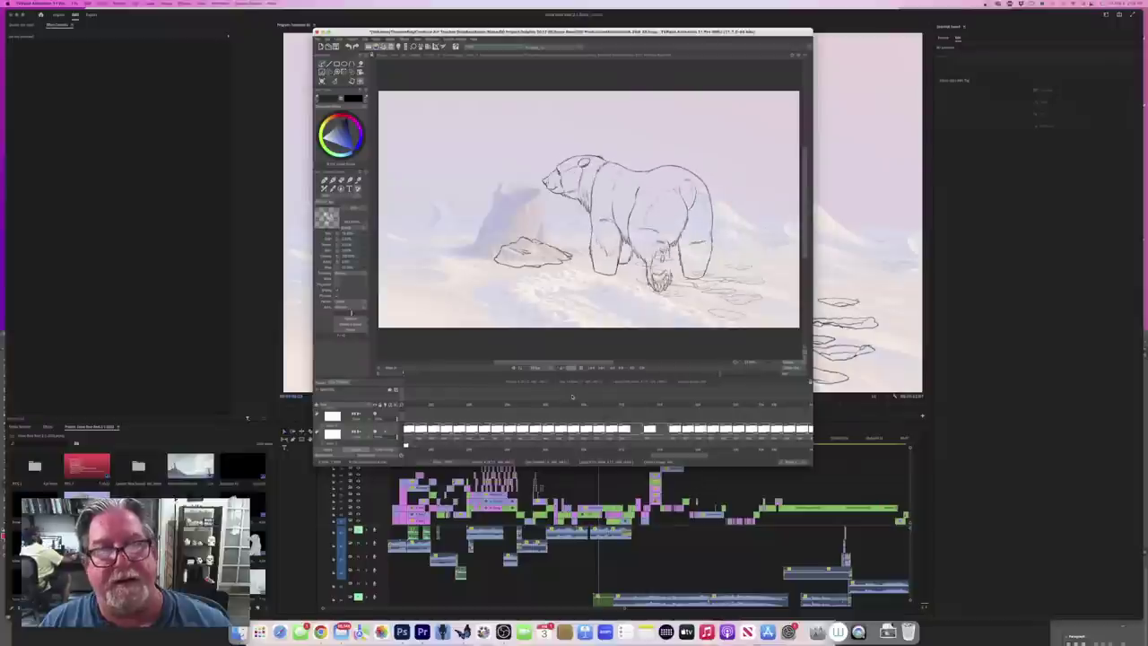
drag(349, 35, 309, 17)
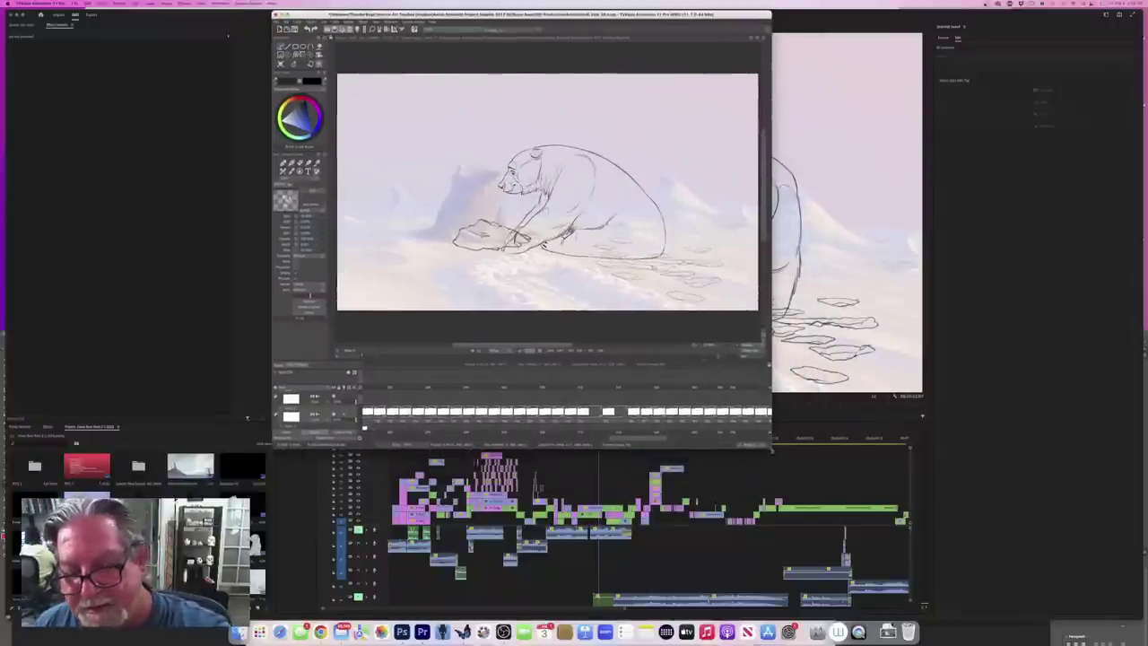
drag(772, 448, 809, 479)
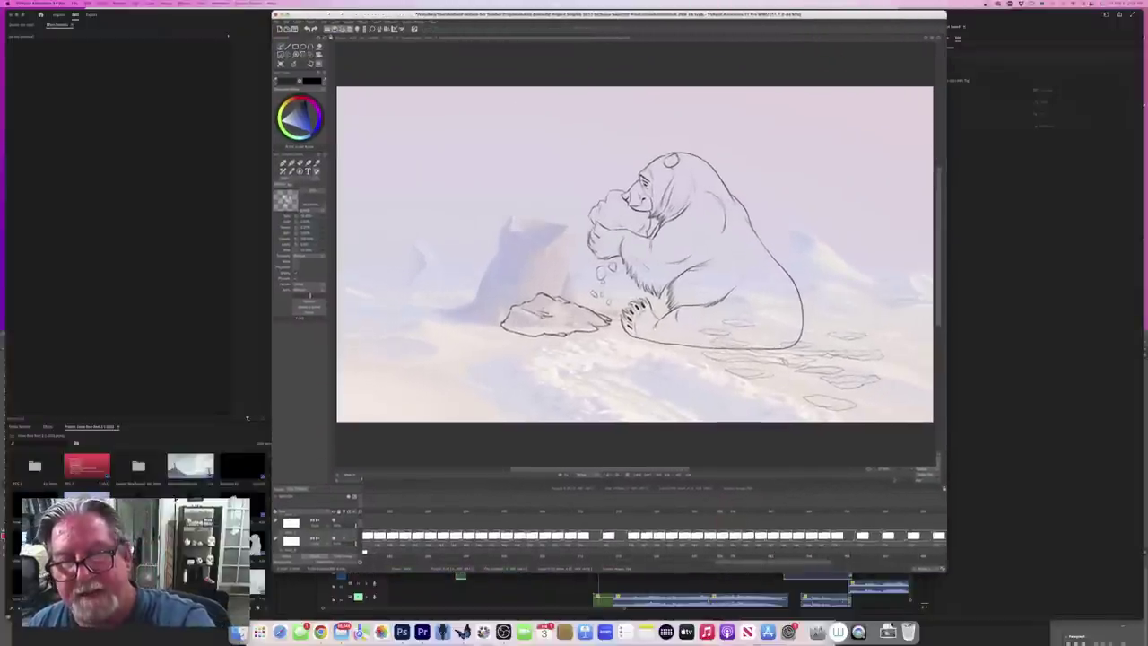
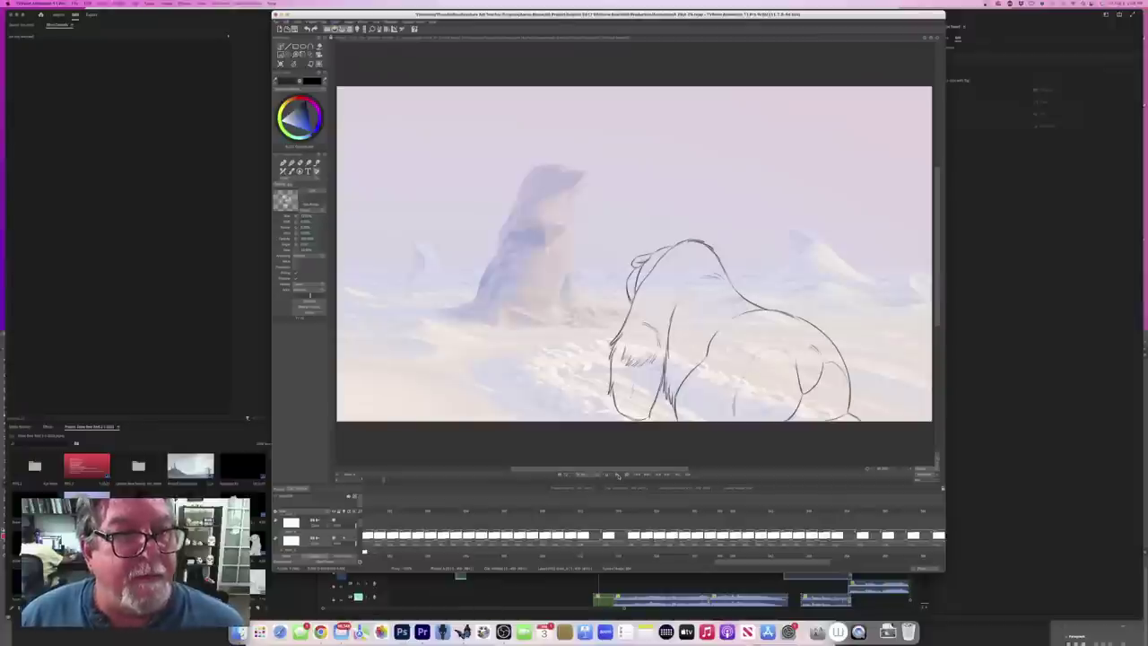
drag(329, 16, 179, 14)
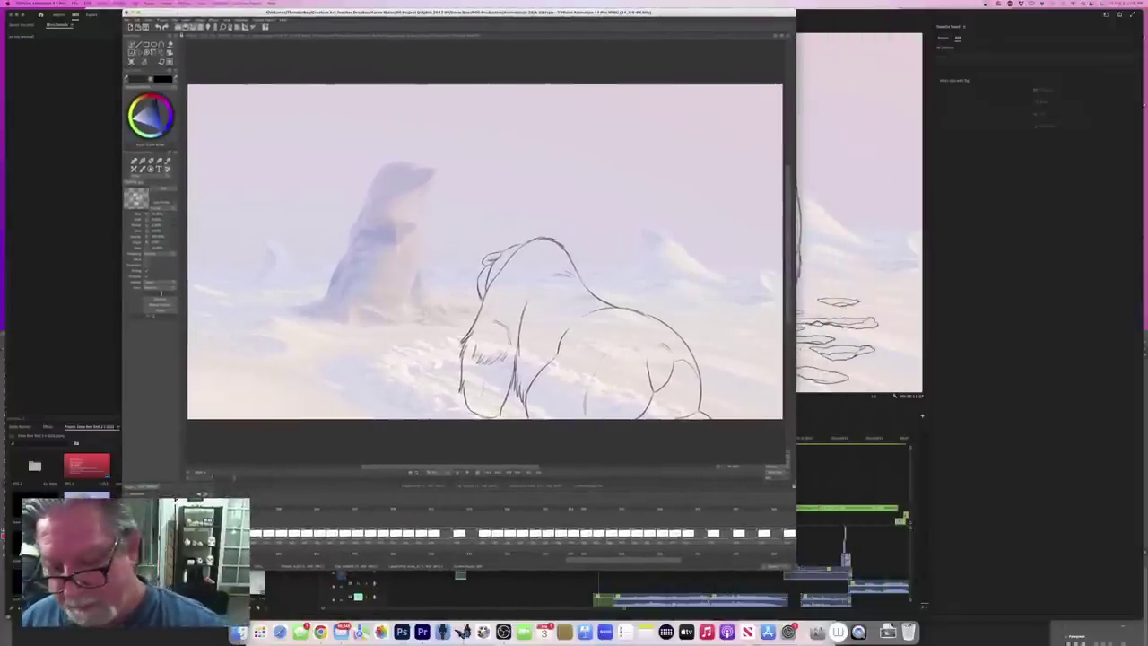
drag(794, 569, 1036, 604)
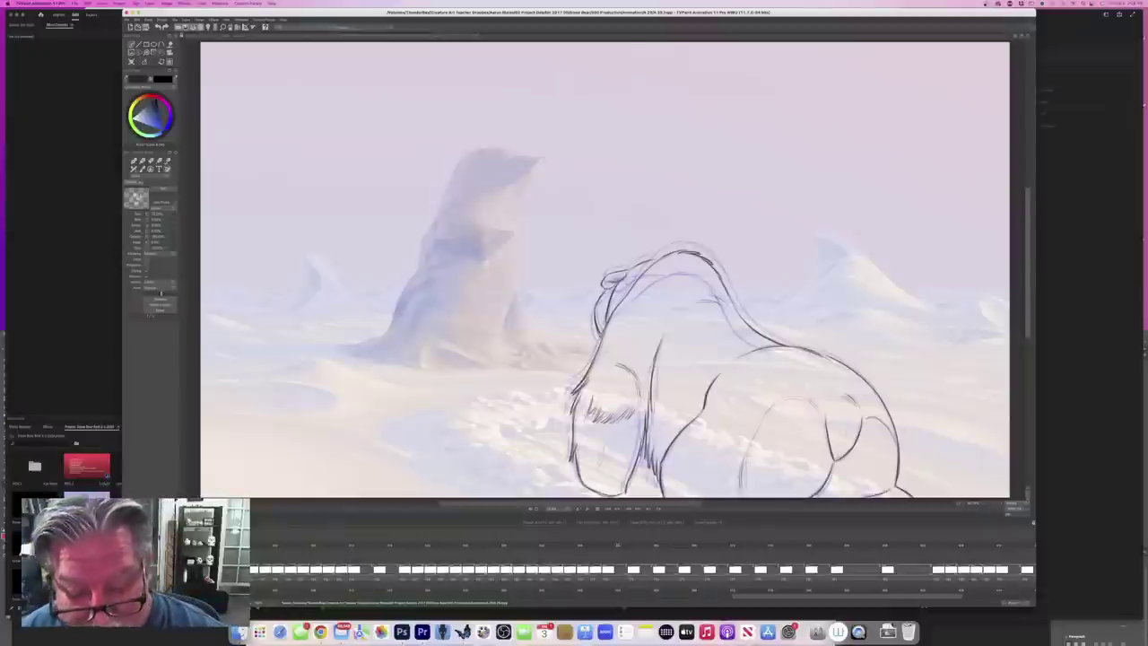
Step: Clear the next in-between frame to a blank drawing over the onion-skinned poses and flip between the adjacent drawings
click(618, 546)
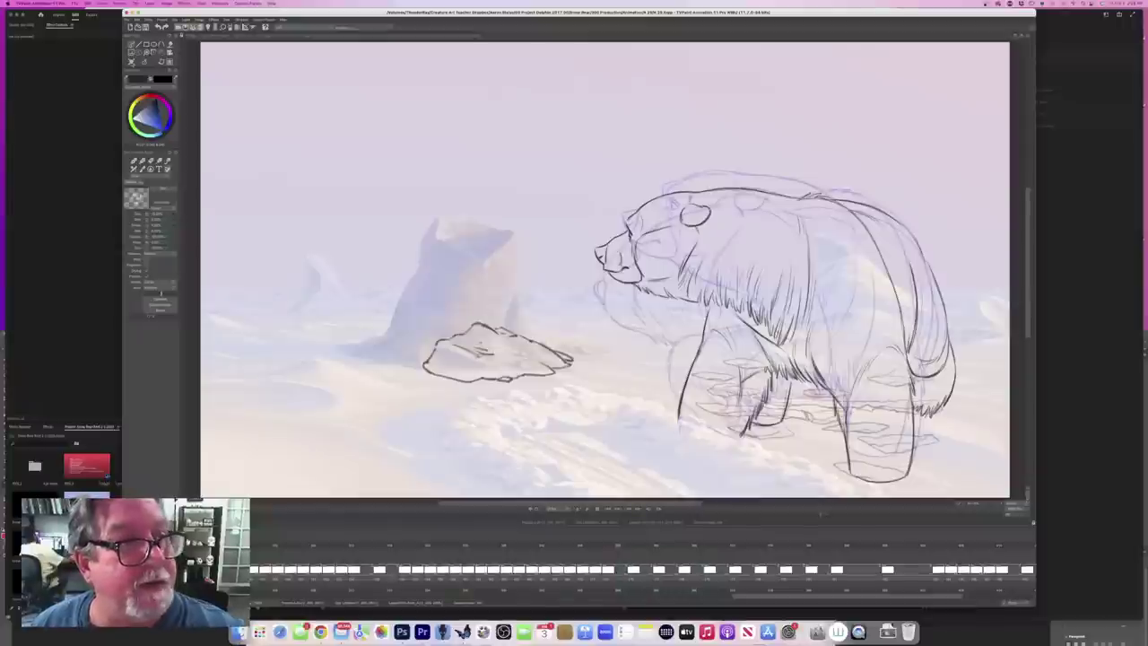
click(132, 63)
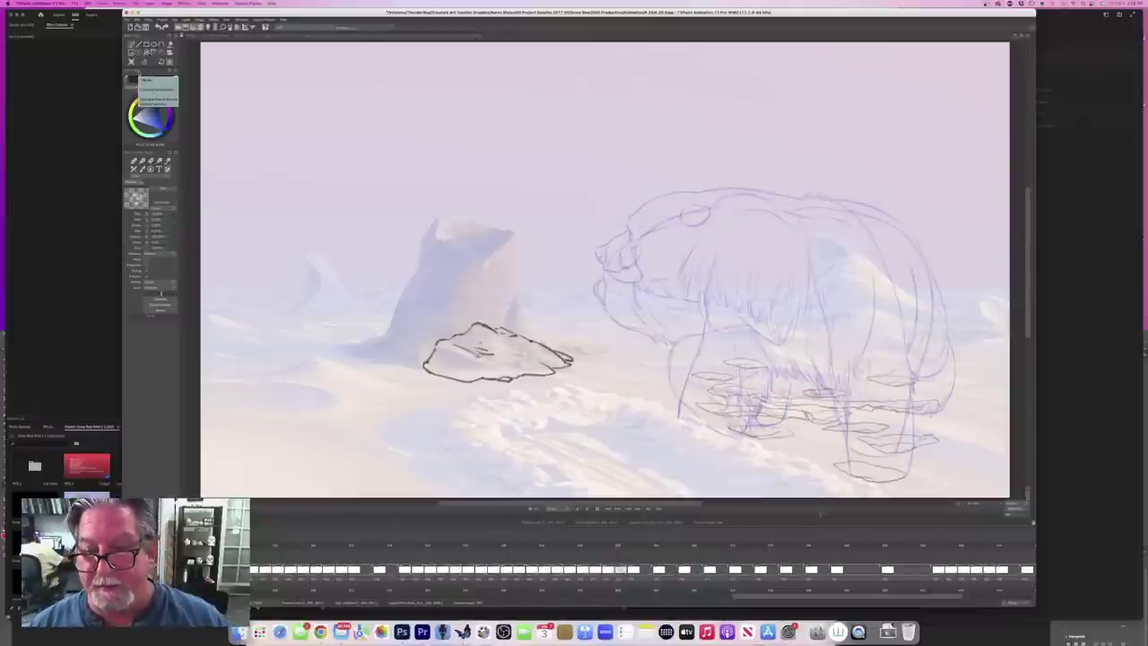
key(Left)
key(Right)
key(Left)
key(Right)
drag(991, 504, 994, 504)
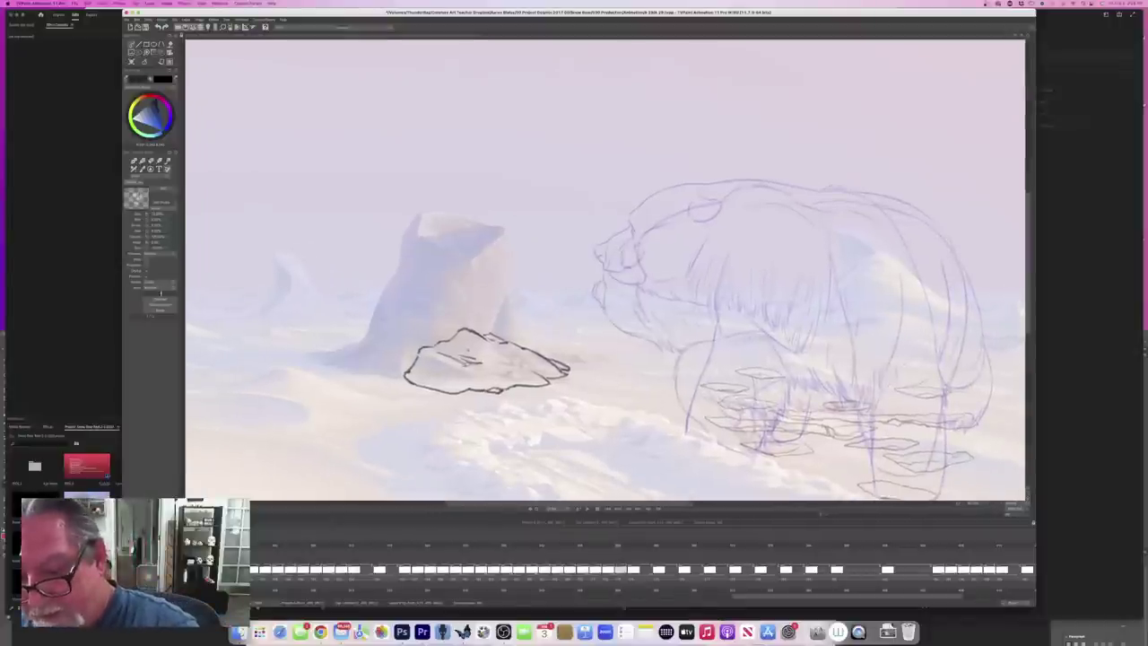
Step: Reframe the bear drawing and flip between this blank in-between and the previous drawing to examine the movement of the body
drag(612, 504, 662, 505)
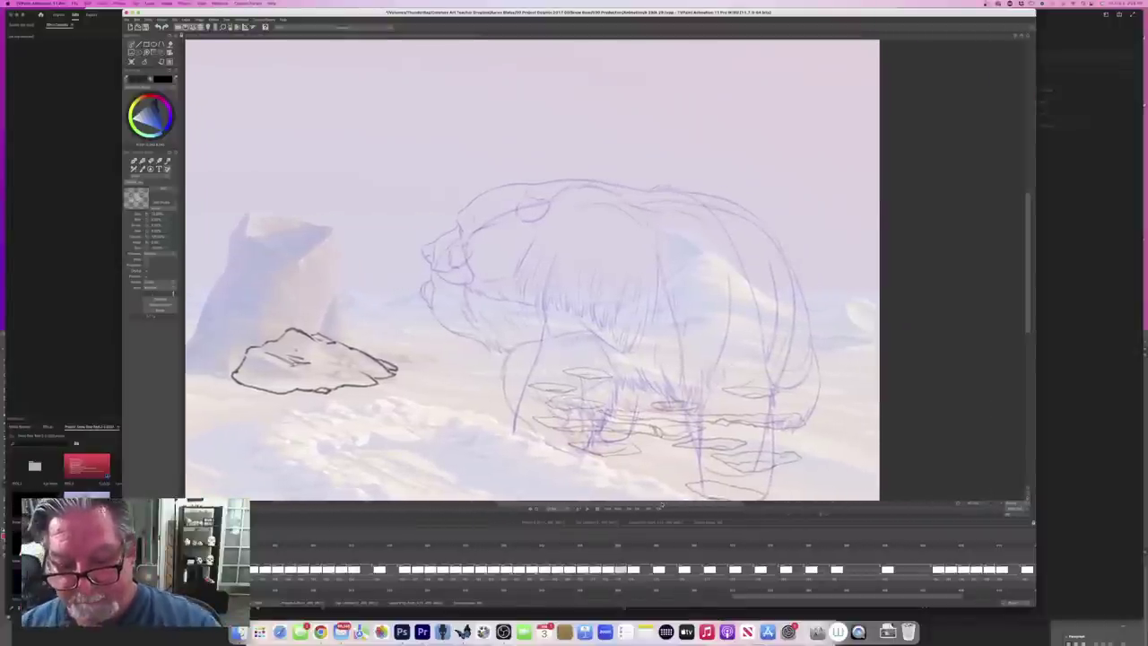
scroll(529, 323, down, 2)
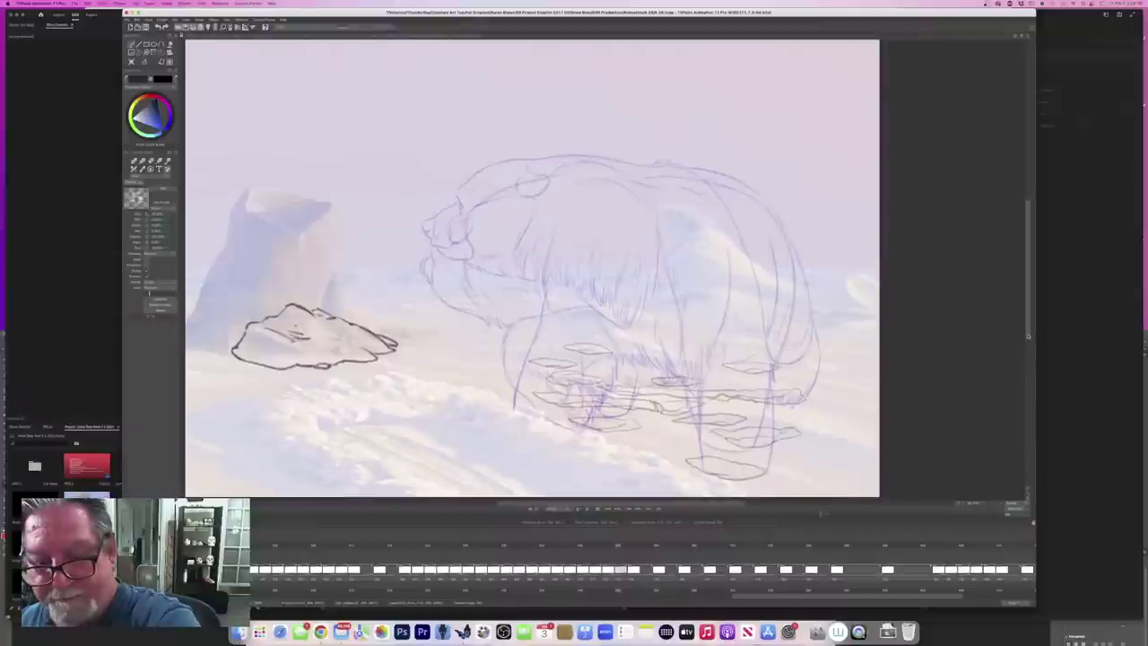
key(Left)
key(Right)
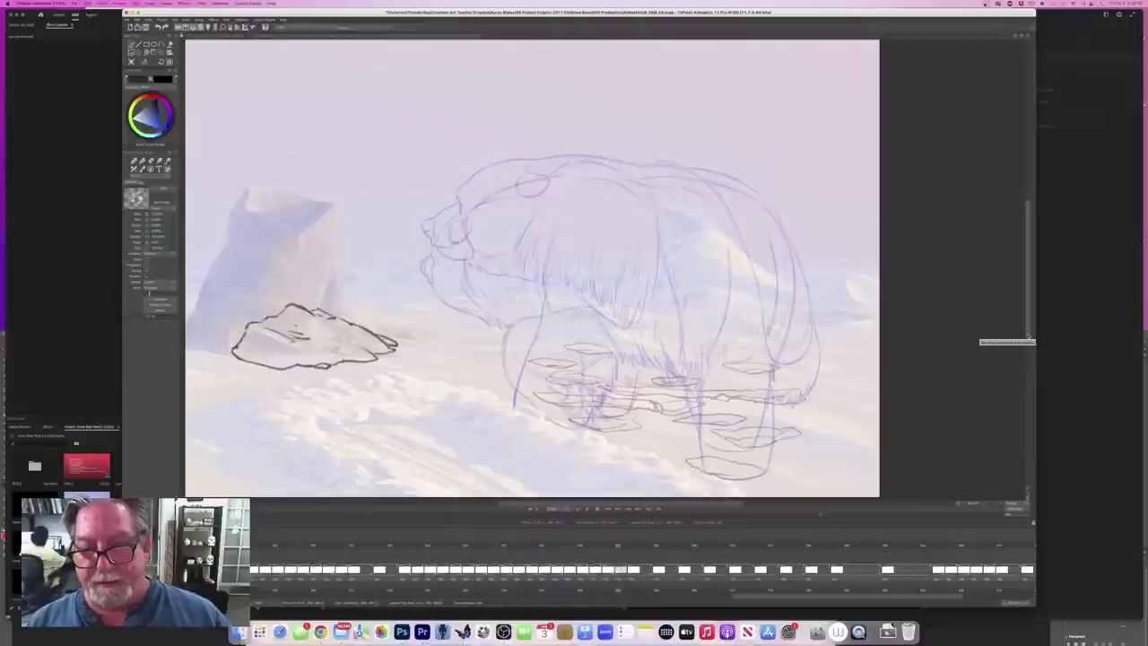
key(Left)
key(Right)
key(Left)
key(Right)
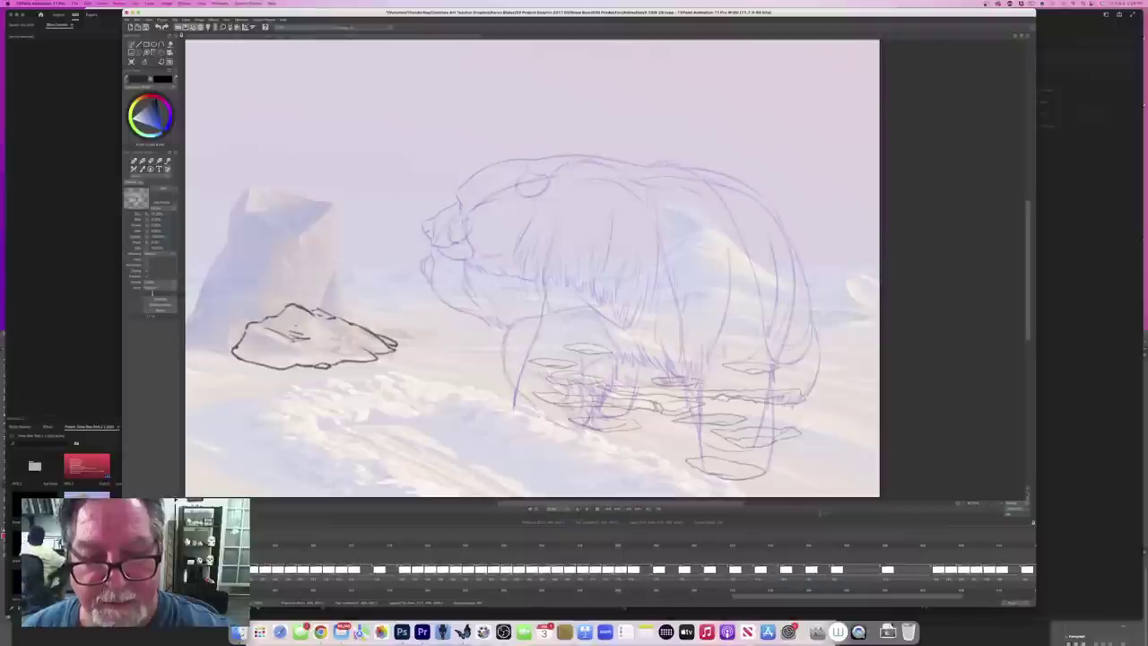
Step: Draw the fur tuft on the shoulder hump and the long curved line down behind the shoulder, ending in short fur strokes
key(Left)
key(Right)
key(Left)
key(Right)
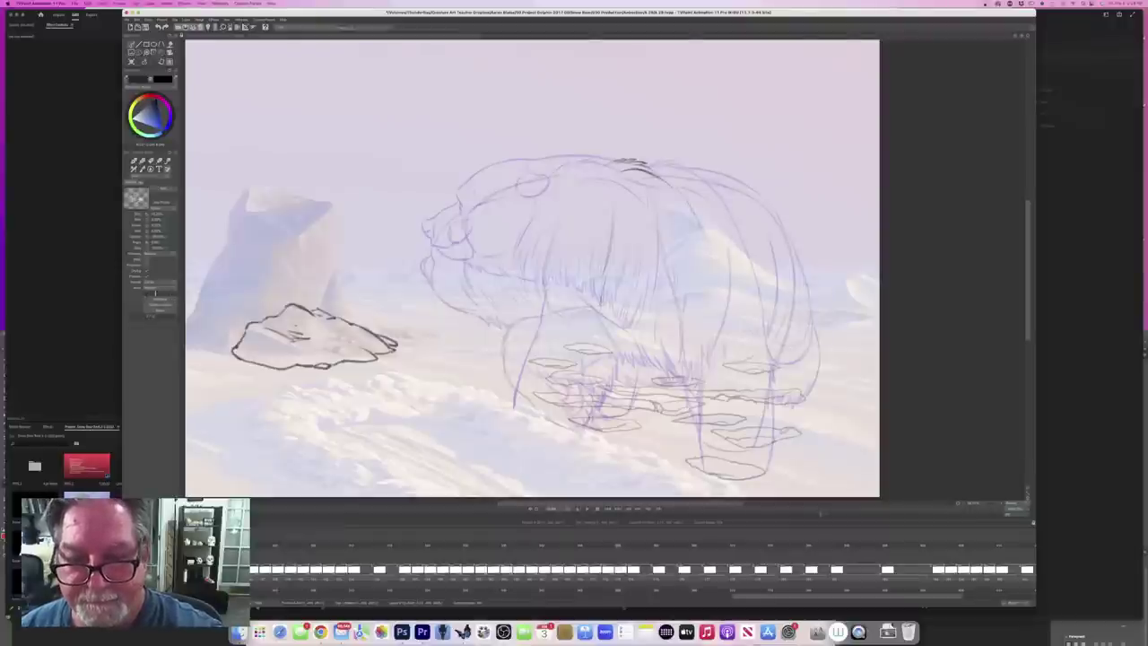
key(Left)
key(Right)
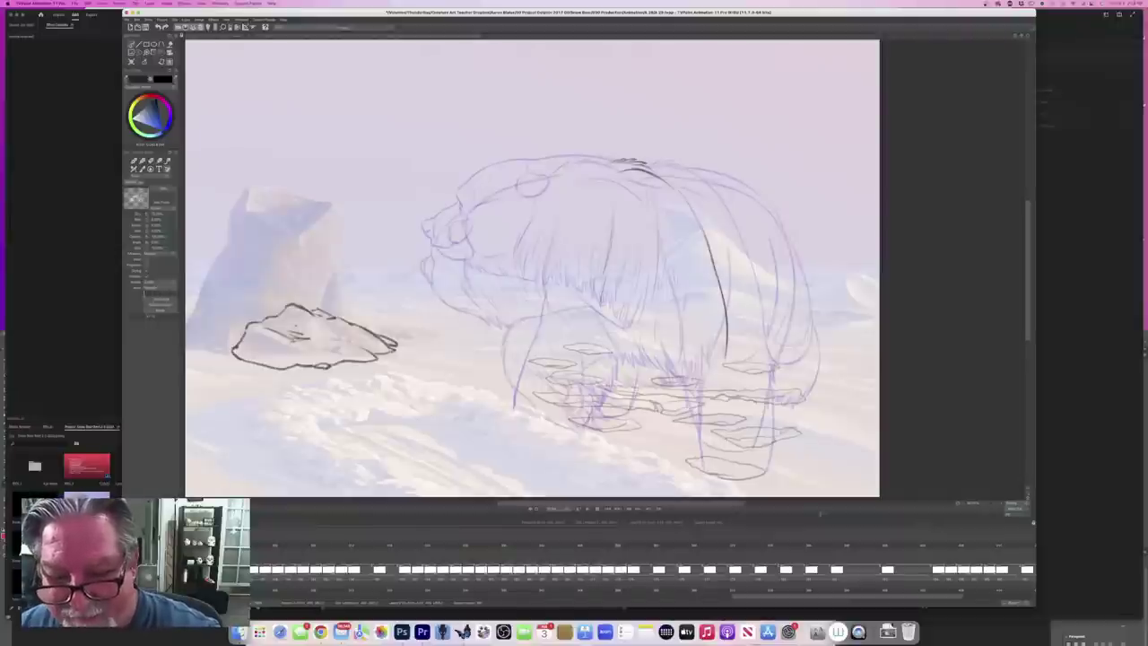
drag(722, 361, 725, 375)
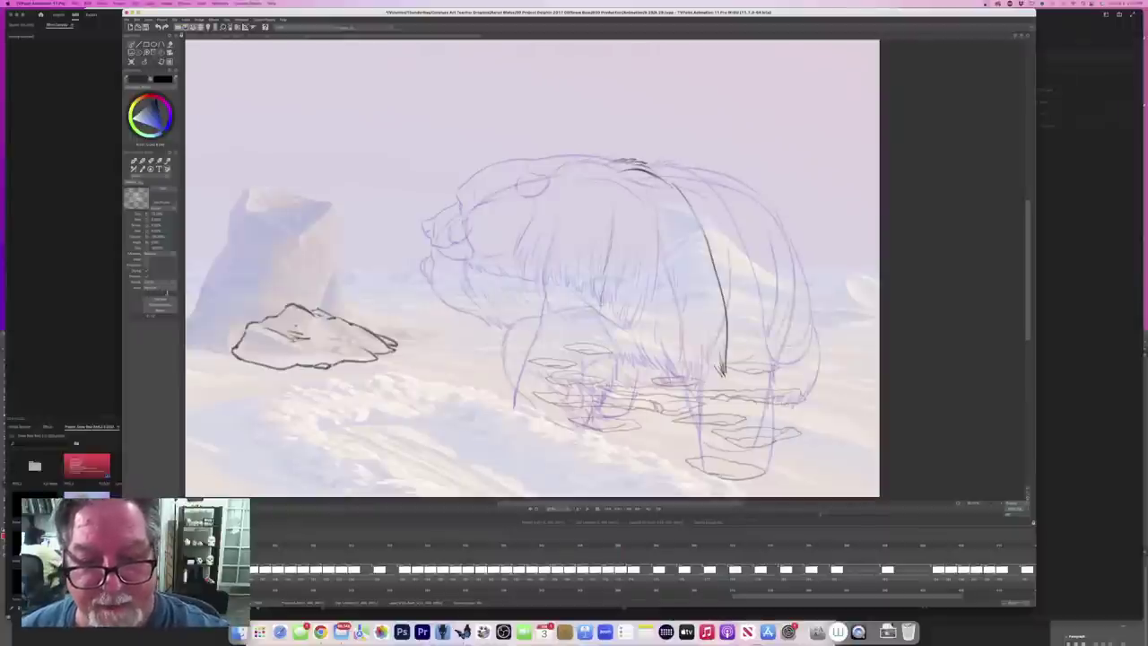
key(Right)
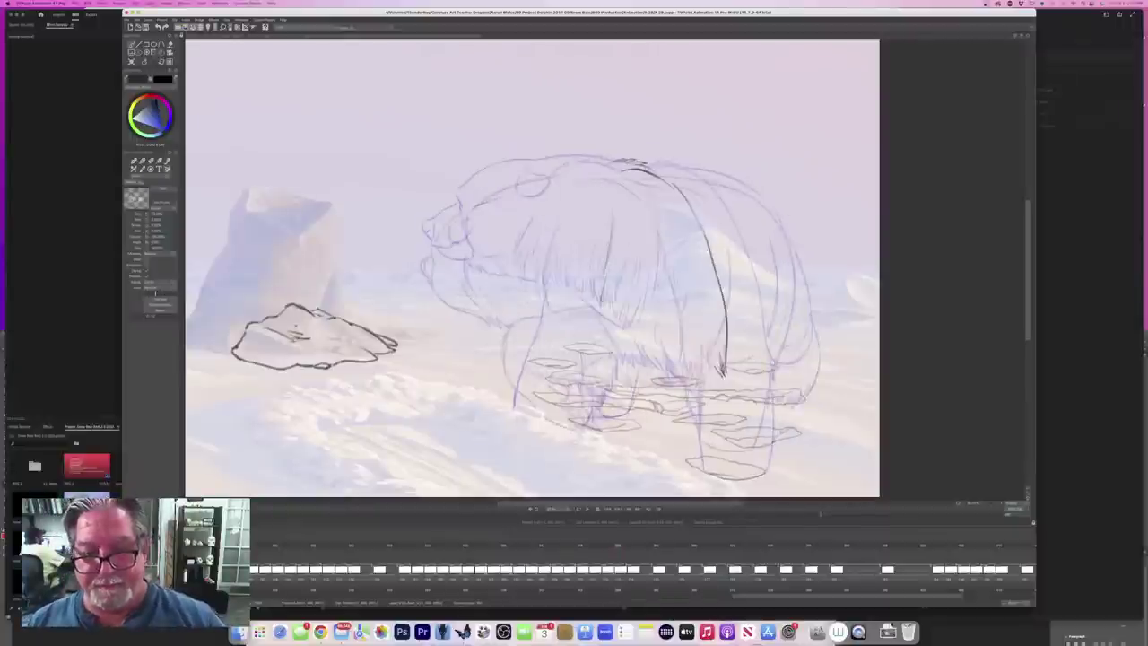
key(Left)
key(Right)
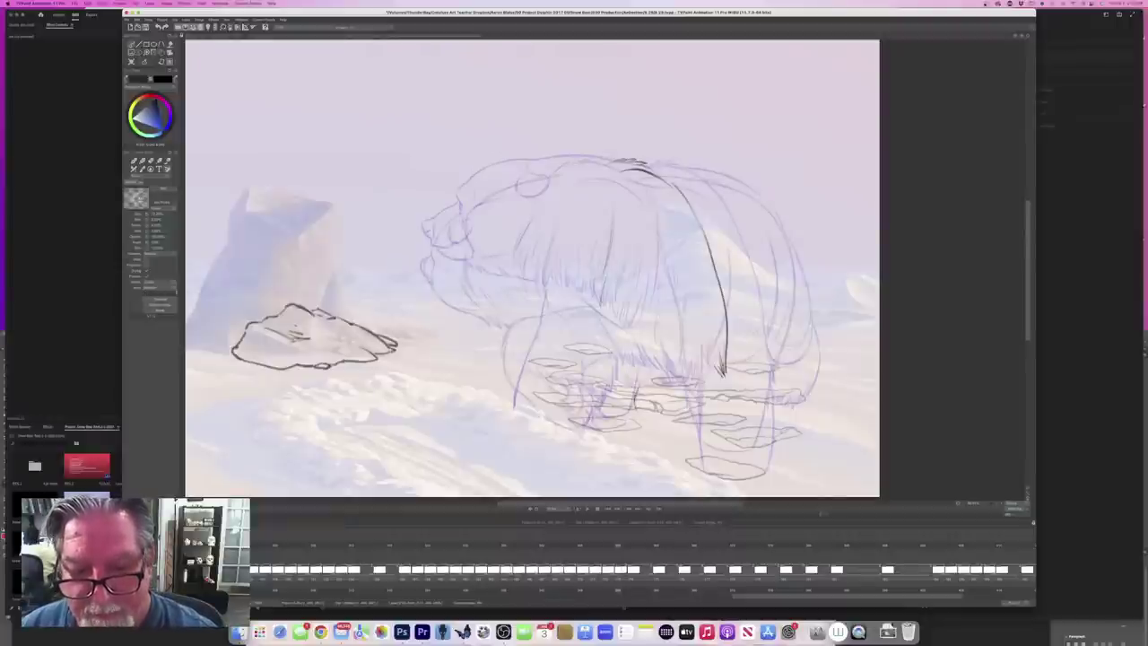
Step: Draw the front edge of the near leg, the crease beneath the belly and the chest line that joins them
key(b)
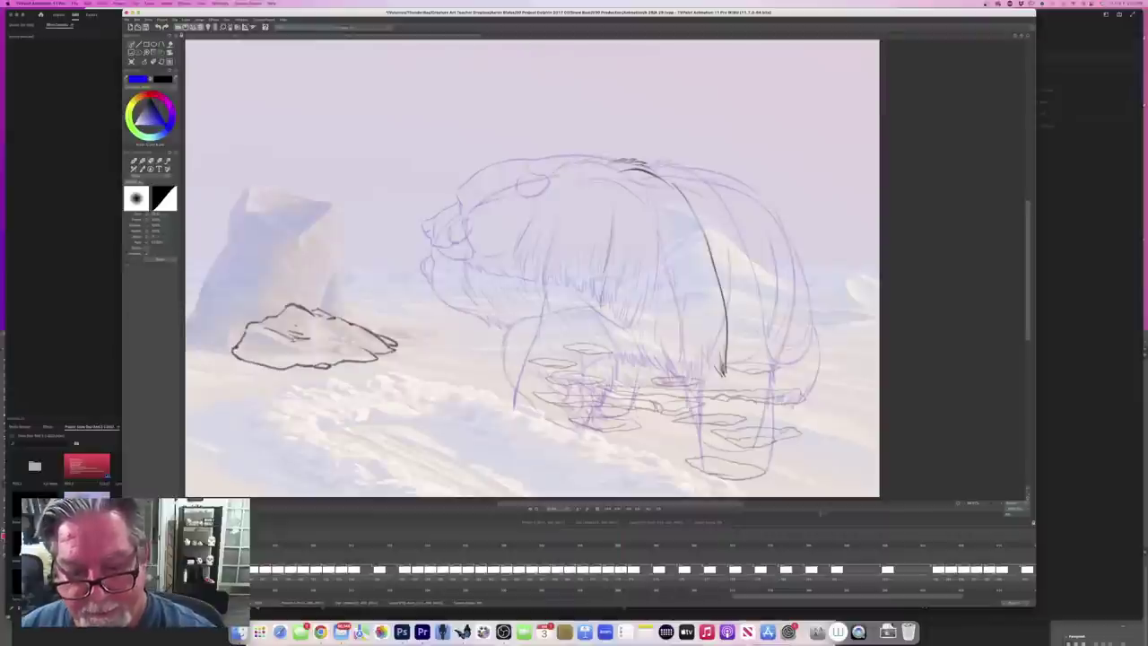
key(b)
drag(607, 384, 606, 419)
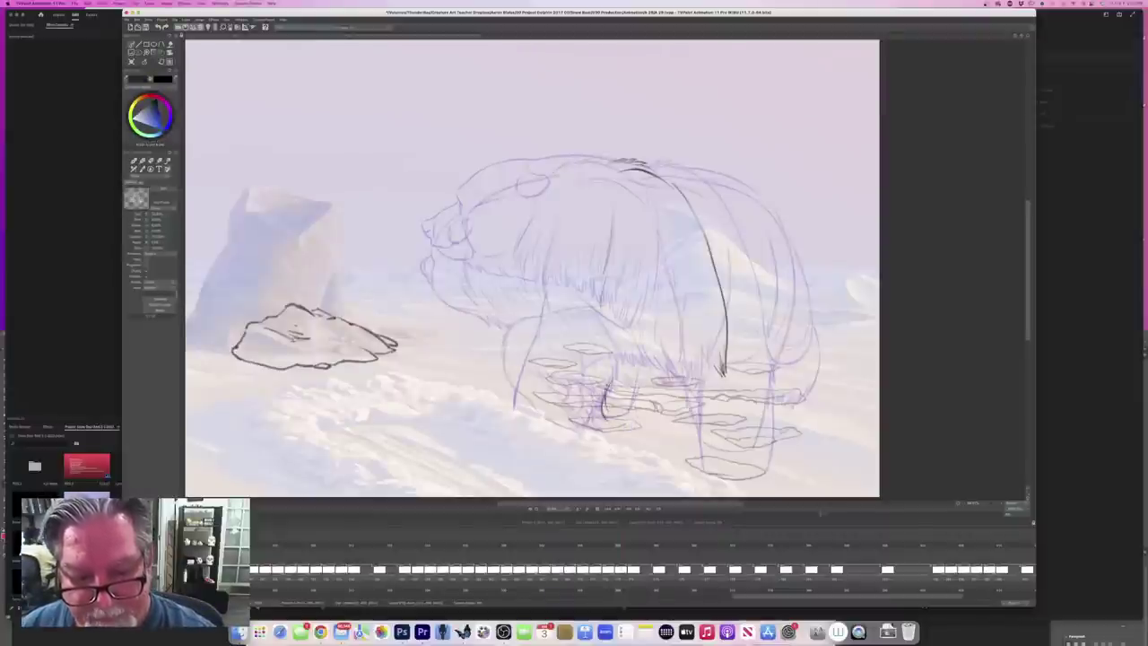
key(e)
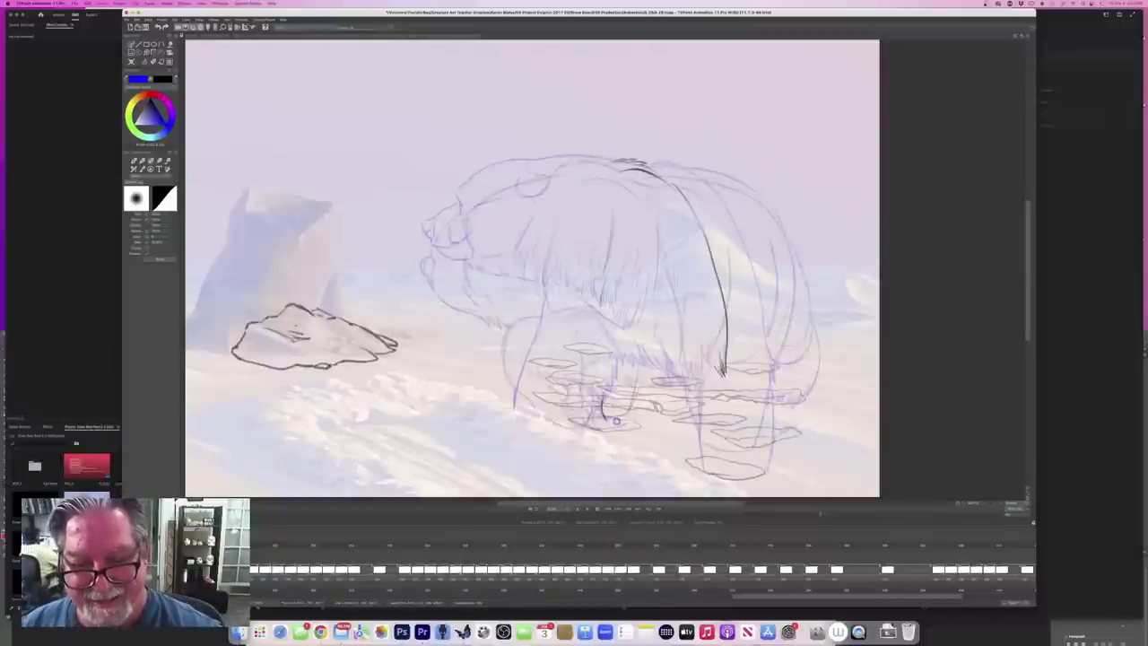
key(e)
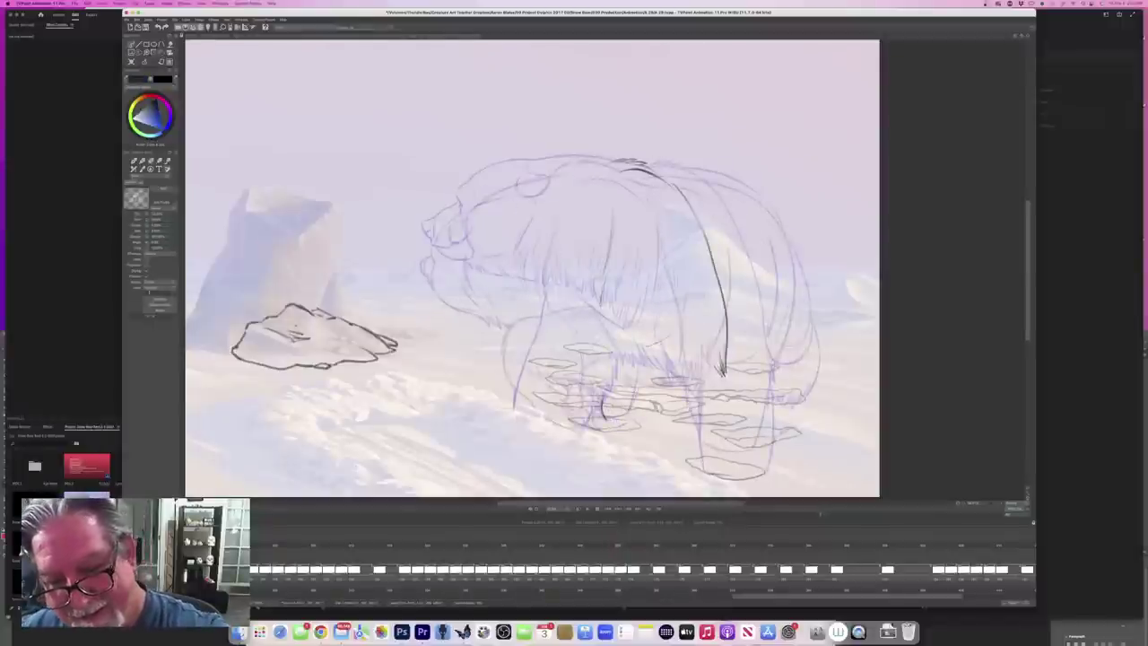
drag(695, 324, 645, 344)
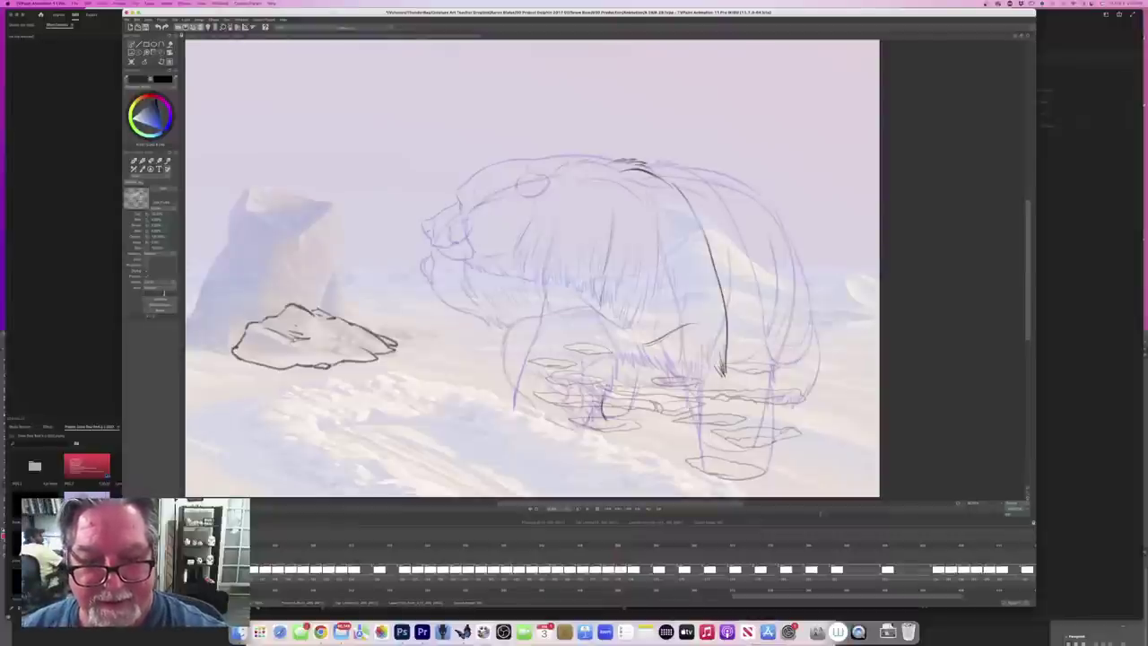
mouse_move(618, 309)
mouse_down()
mouse_move(638, 341)
mouse_move(599, 411)
mouse_up()
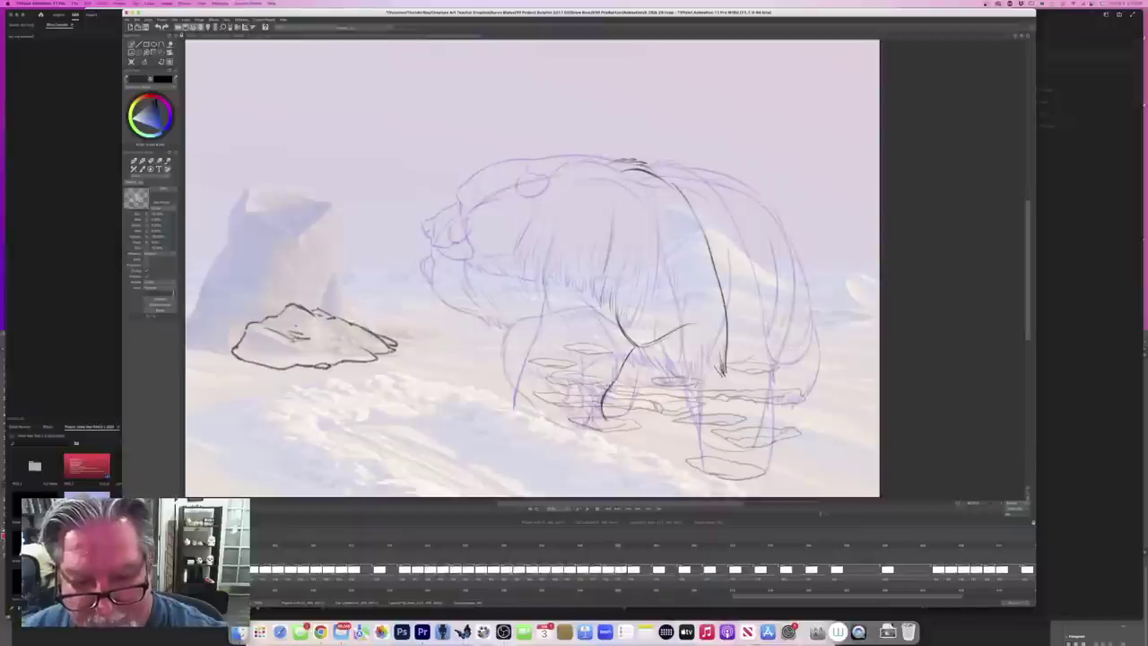
key(Left)
key(Right)
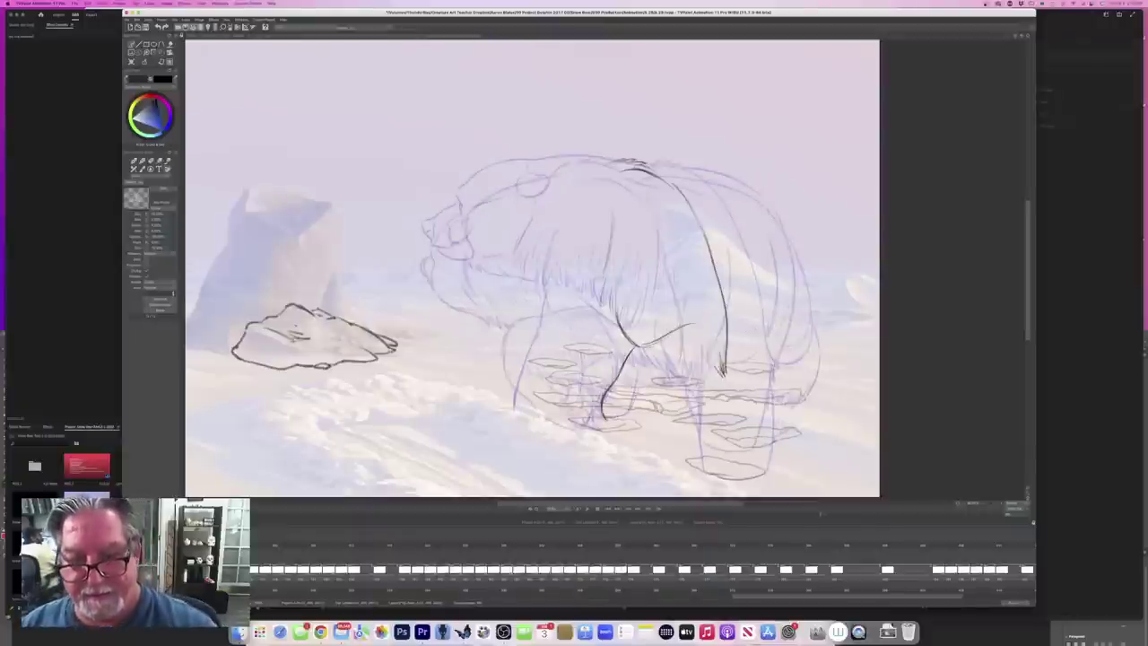
Step: Add jagged fur strokes down the back of the near leg, checking them against the previous drawing
drag(724, 368, 693, 404)
drag(706, 401, 692, 411)
key(Left)
key(Right)
Step: Draw the near leg's lower outline and paw with fur along its upper edge, and add the far foreleg's line
mouse_move(603, 418)
mouse_down()
mouse_move(667, 456)
mouse_move(610, 423)
mouse_move(698, 409)
mouse_move(705, 461)
mouse_move(625, 436)
mouse_move(702, 448)
mouse_up()
key(Left)
key(Right)
mouse_move(674, 426)
mouse_down()
mouse_move(691, 437)
mouse_move(669, 423)
mouse_up()
key(Left)
key(Right)
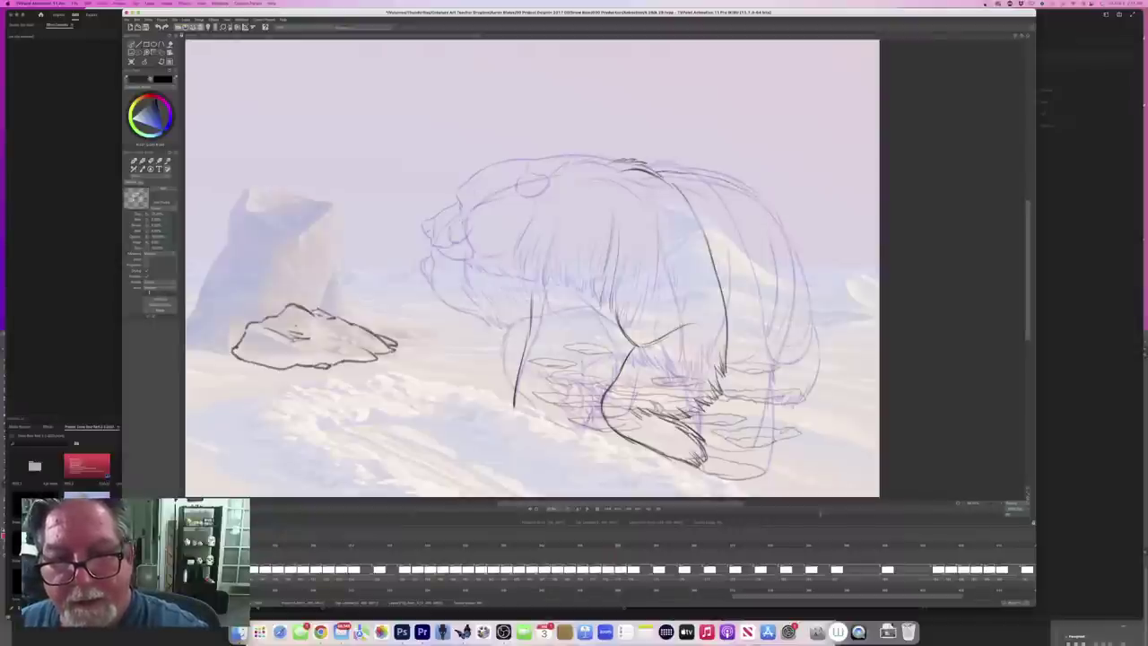
Step: Draw the back and rump contour, and add the inner flank line ending in fur strokes beside the near leg
mouse_move(660, 171)
mouse_down()
mouse_move(714, 177)
mouse_move(777, 215)
mouse_move(802, 331)
mouse_move(788, 367)
mouse_move(801, 287)
mouse_move(791, 255)
mouse_up()
key(Left)
key(Right)
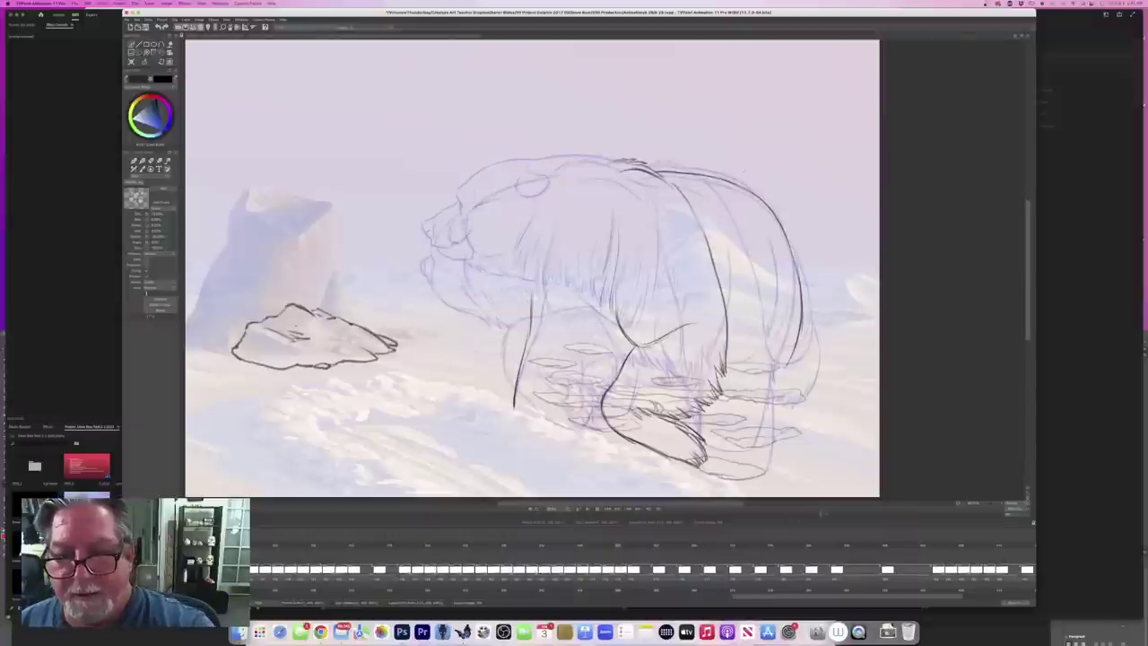
mouse_move(757, 253)
mouse_down()
mouse_move(756, 325)
mouse_move(730, 369)
mouse_up()
drag(736, 347, 726, 370)
drag(732, 351, 725, 368)
Step: Flip repeatedly between this in-between and the previous drawing to examine the movement of the legs and rump
key(Left)
key(Left)
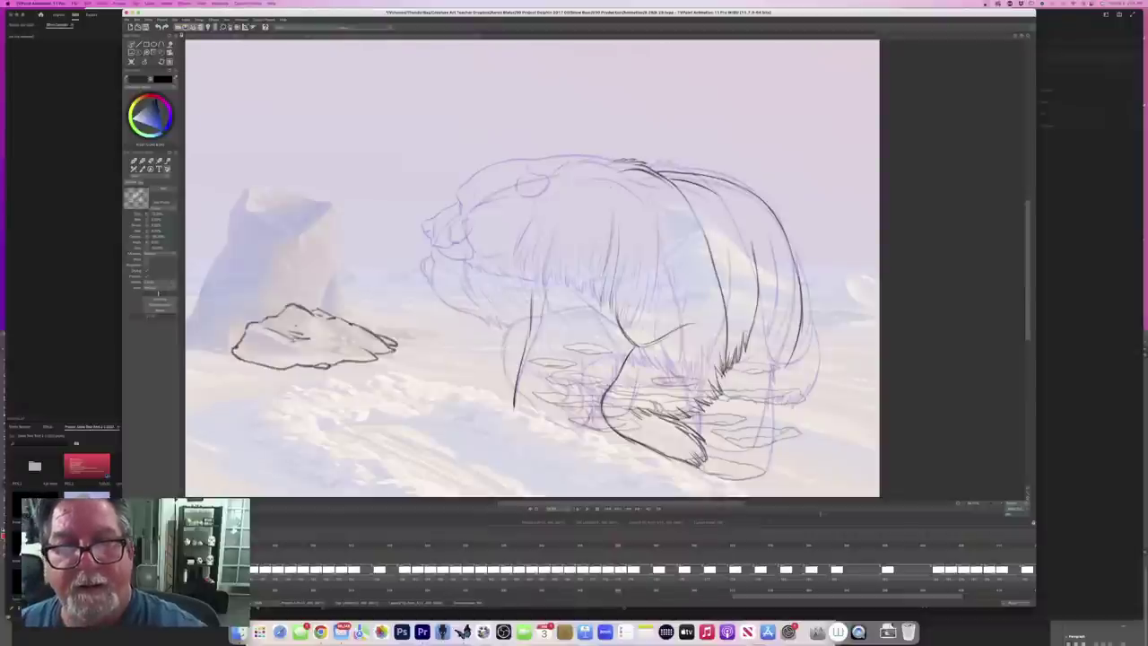
key(Left)
key(Right)
key(Left)
key(Right)
key(Left)
key(Right)
key(Left)
key(Right)
key(Left)
key(Right)
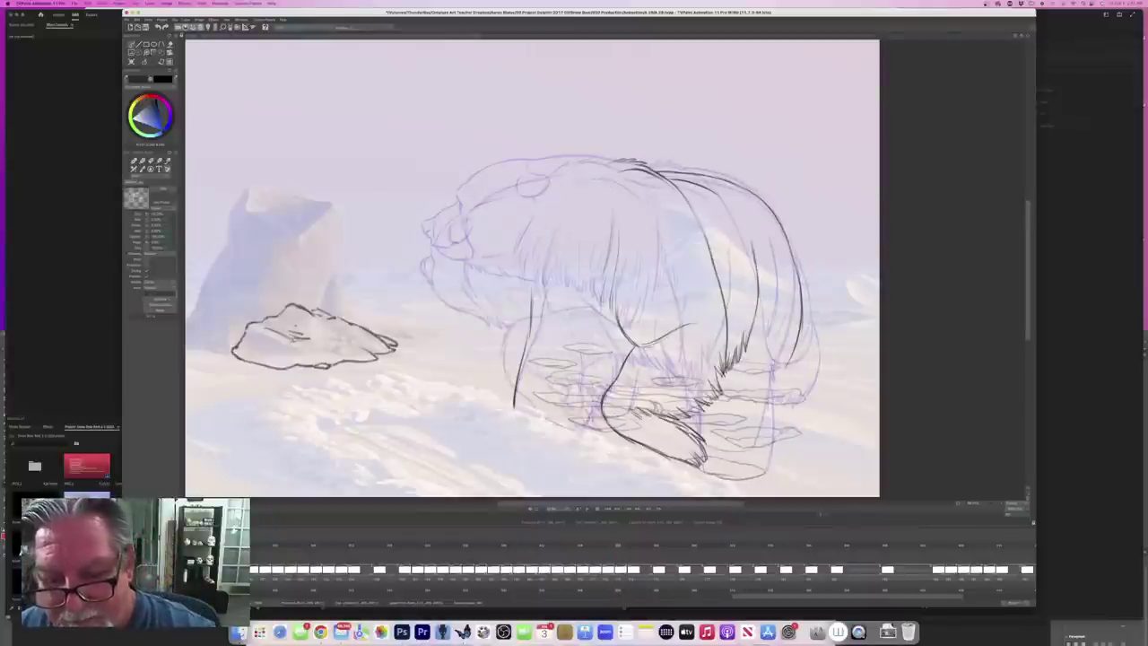
key(Left)
key(Right)
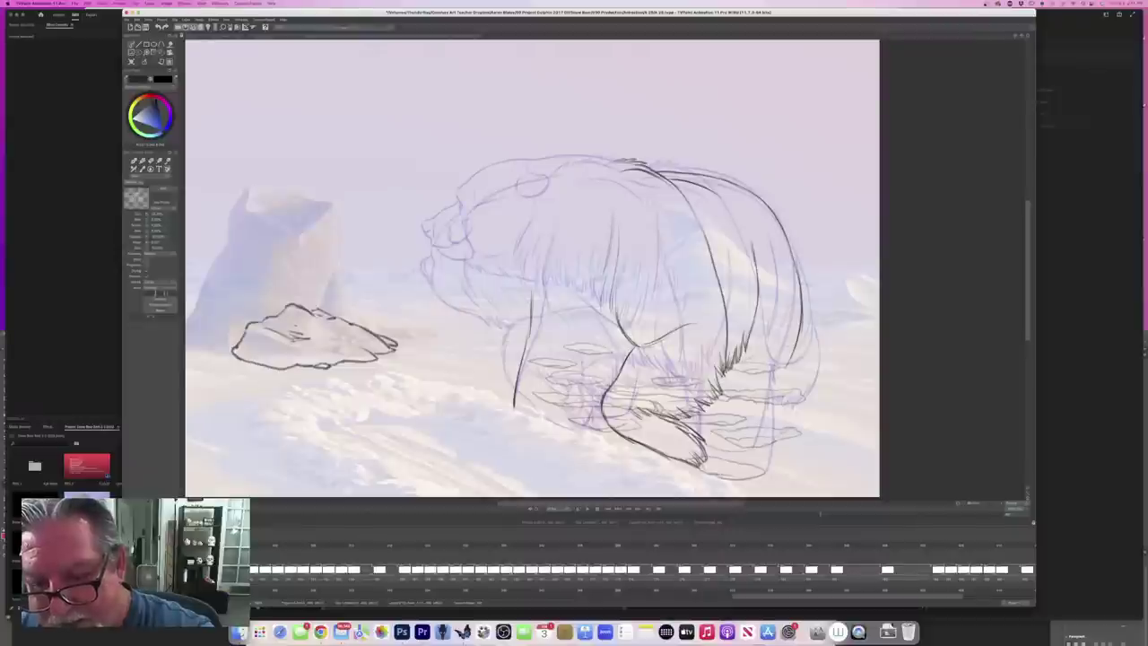
Step: Draw the hind leg behind the near leg, with its lower contour, foot and fur strokes along the inner edge
mouse_move(750, 357)
mouse_down()
mouse_move(786, 363)
mouse_move(776, 404)
mouse_move(784, 387)
mouse_up()
mouse_move(785, 389)
mouse_down()
mouse_move(771, 419)
mouse_move(735, 421)
mouse_up()
mouse_move(720, 407)
mouse_down()
mouse_move(766, 441)
mouse_move(751, 451)
mouse_up()
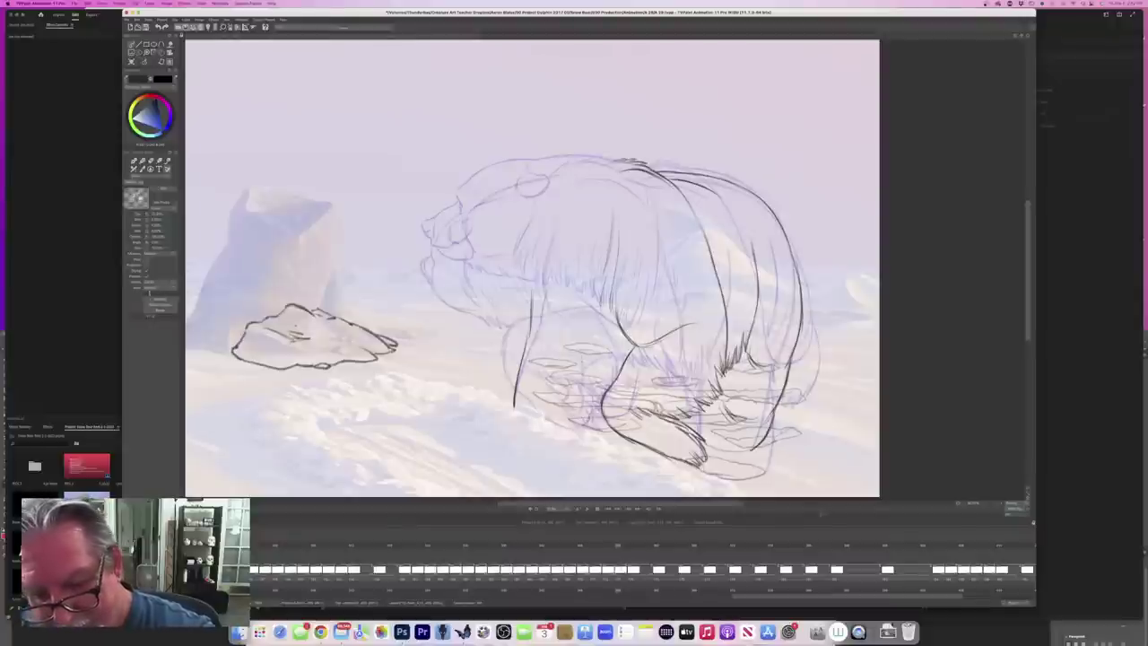
drag(719, 376, 708, 416)
drag(715, 403, 705, 434)
drag(709, 424, 701, 441)
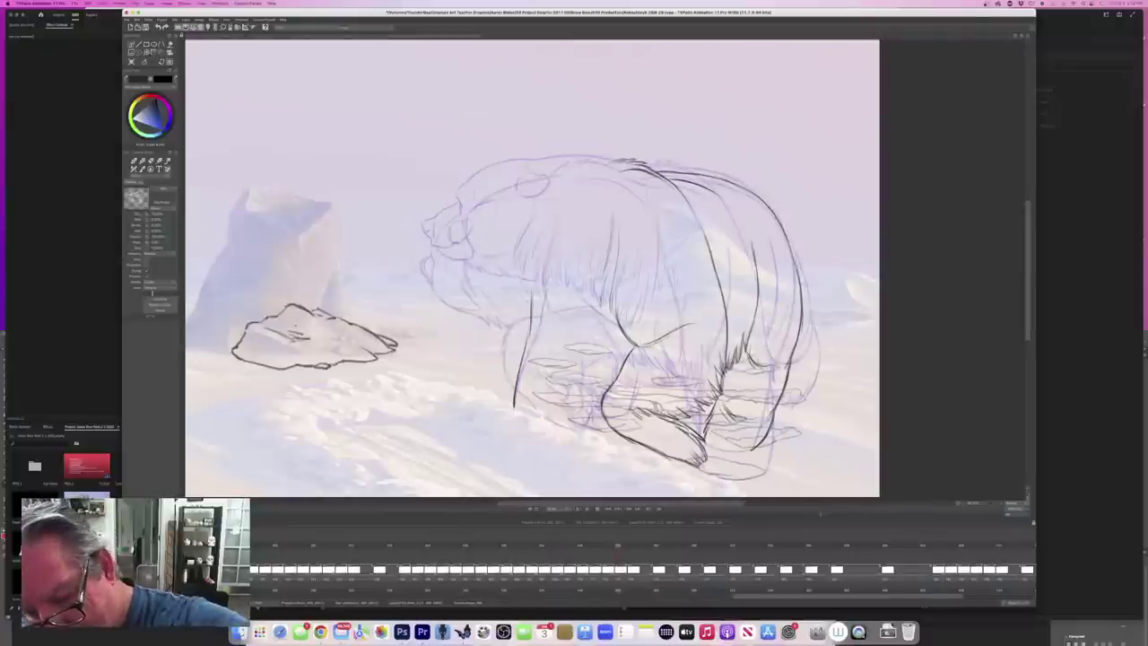
key(Left)
key(Right)
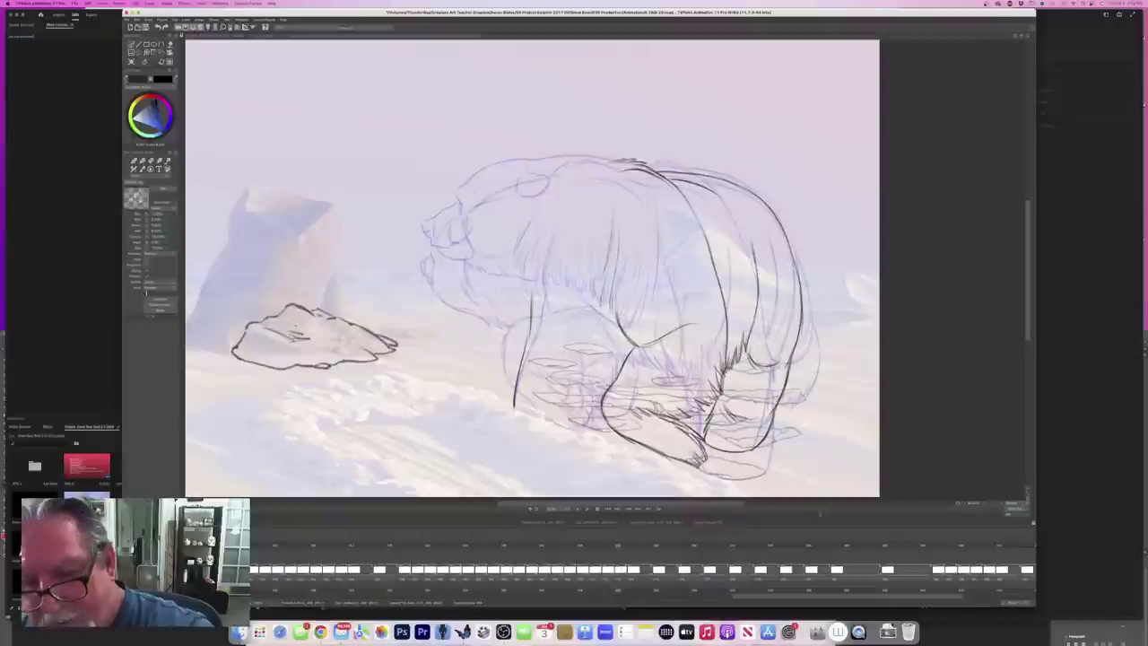
Step: Draw the oval ear on the lowered head and add fur lines on the shoulder, comparing with the previous drawing
key(Left)
key(Right)
key(Left)
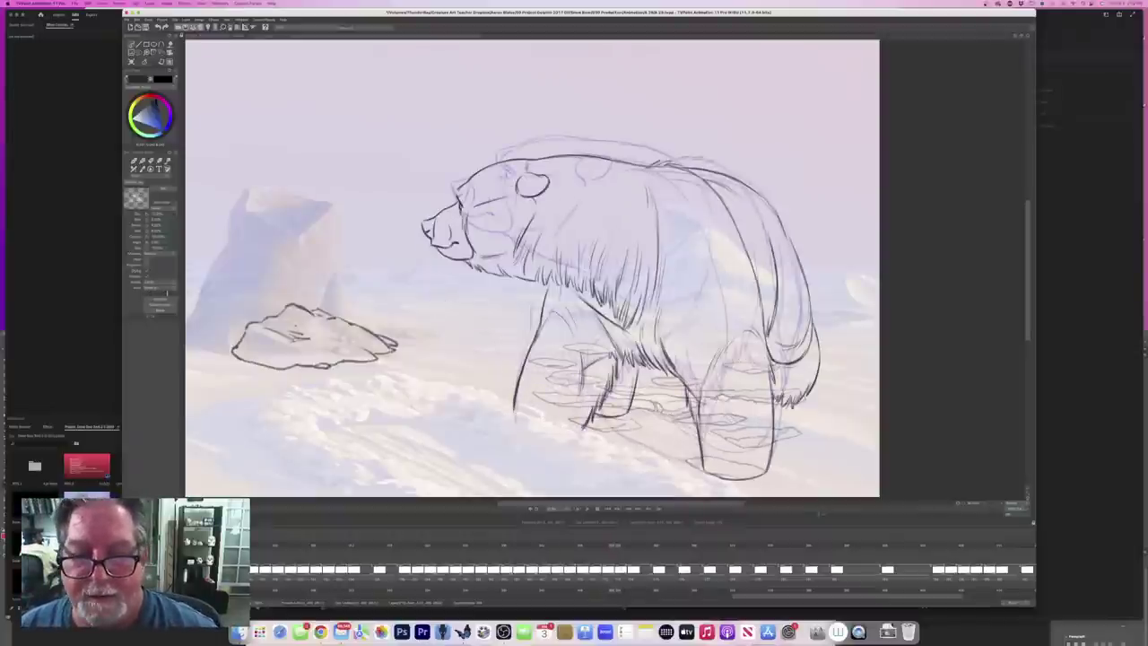
key(Right)
key(Left)
key(Right)
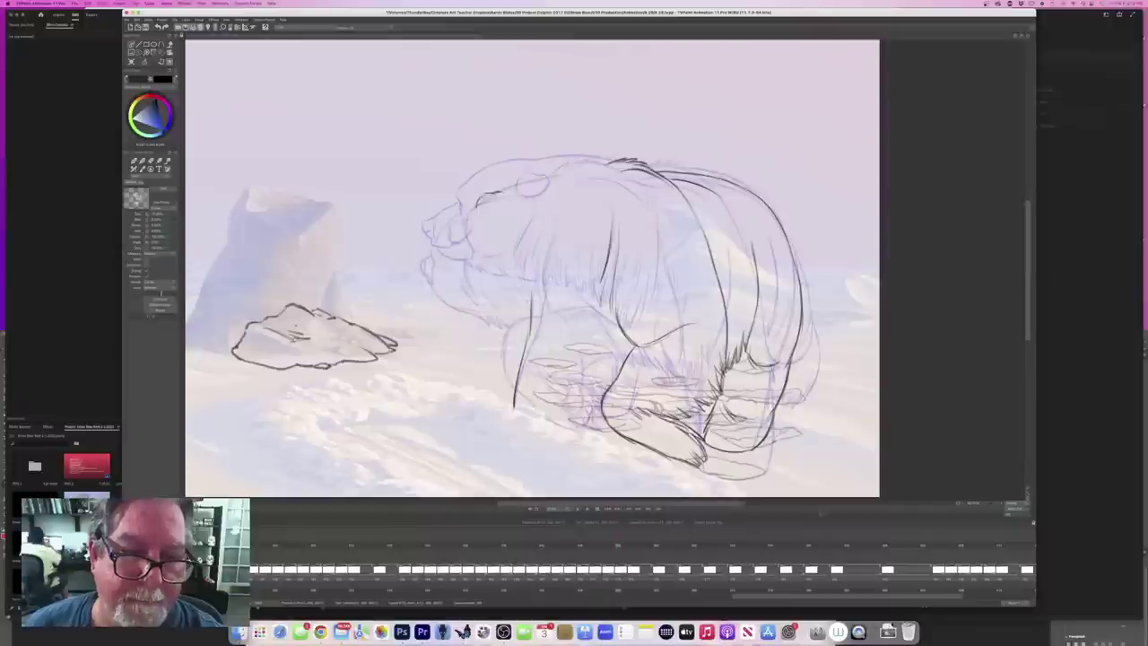
mouse_move(504, 193)
mouse_down()
mouse_move(497, 211)
mouse_move(477, 210)
mouse_move(496, 210)
mouse_up()
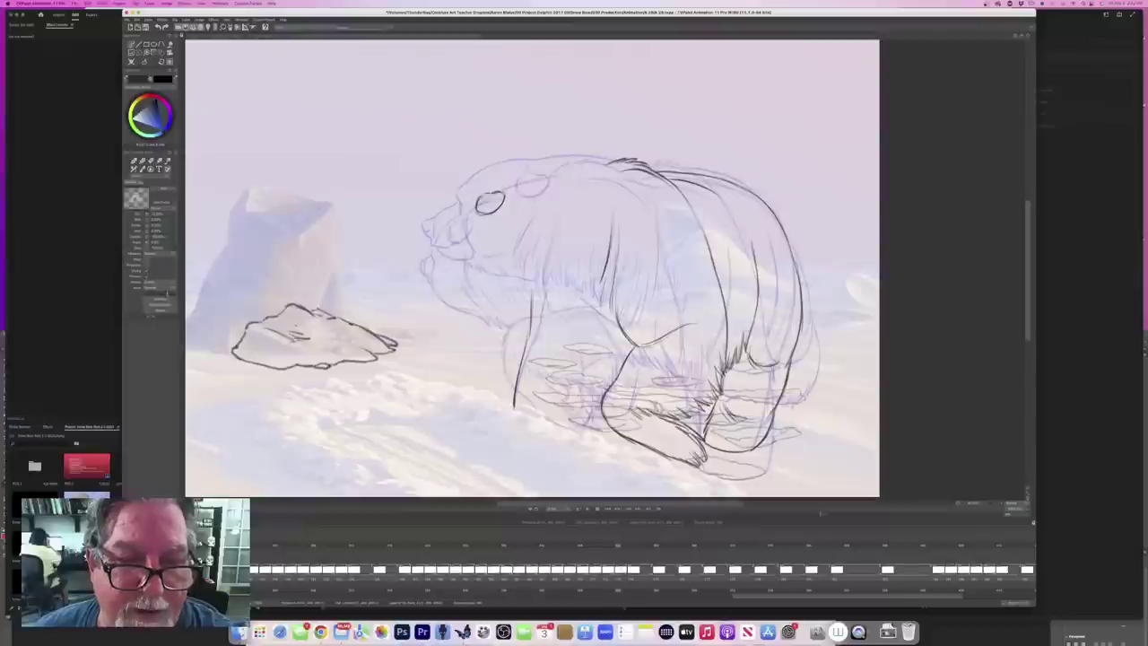
key(Left)
key(Right)
Step: Draw the top of the neck and head from the shoulder hump to the brow, and start the front of the face
key(Left)
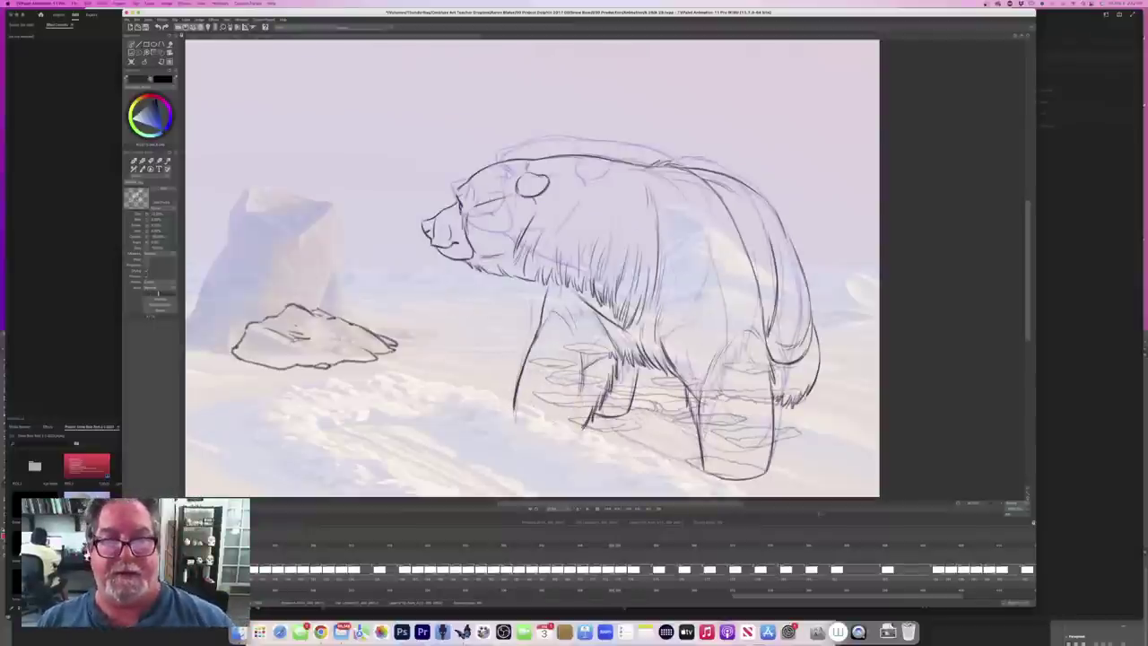
key(Right)
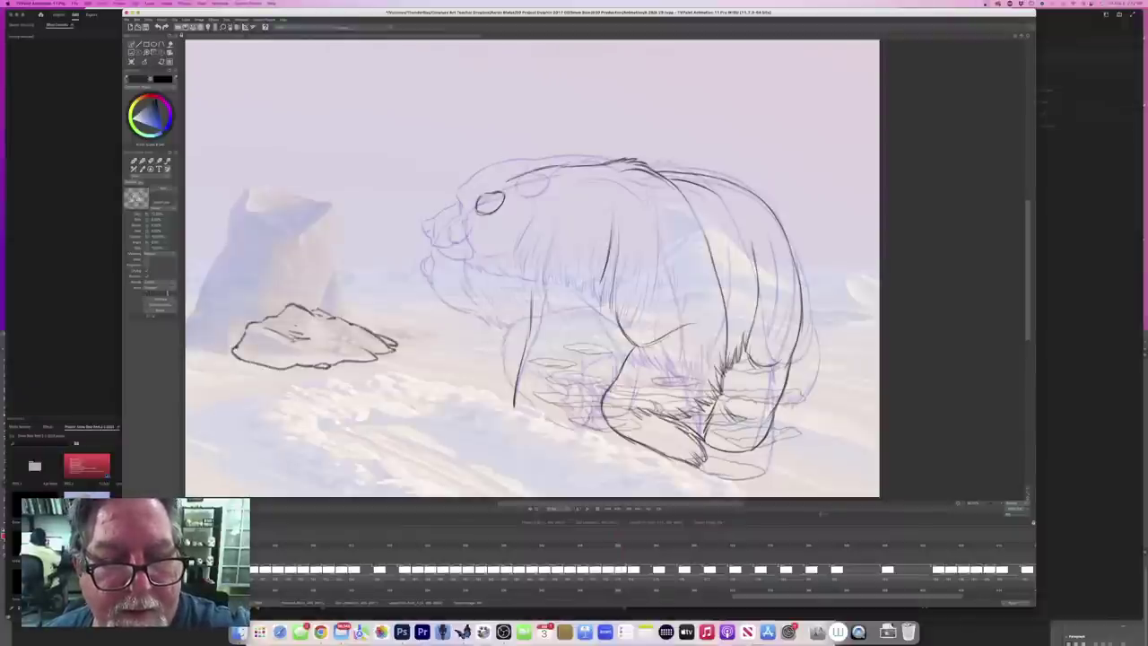
key(Left)
key(Right)
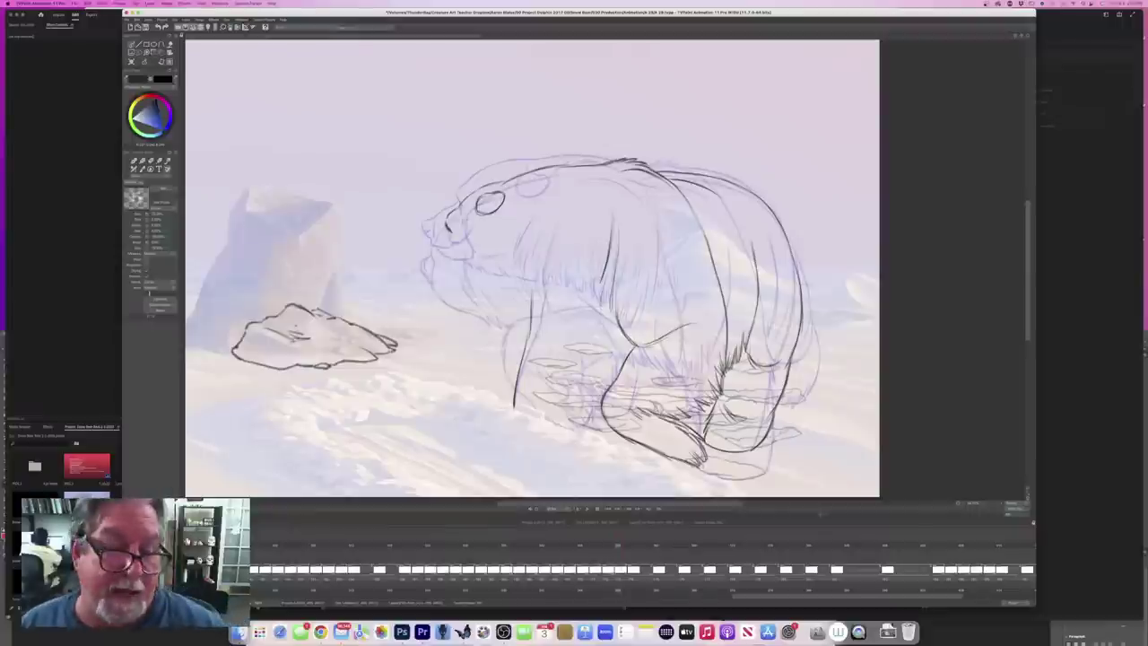
Step: Refine the muzzle area and draw the lower face, jaw and cheek line beneath the ear
key(e)
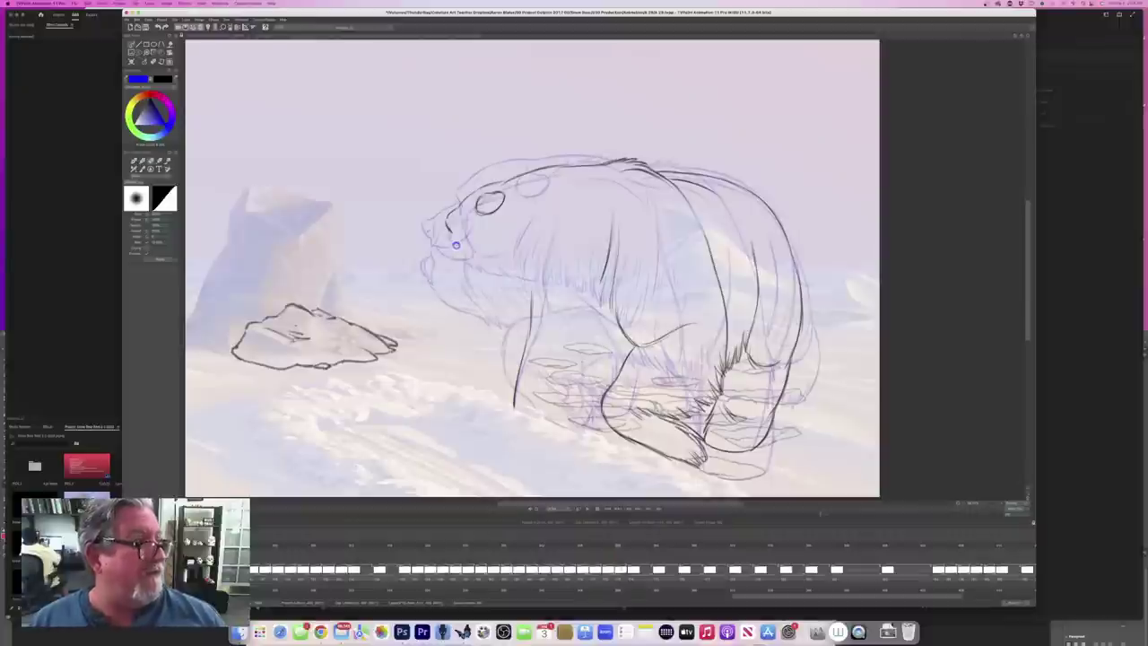
key(Left)
key(Right)
key(b)
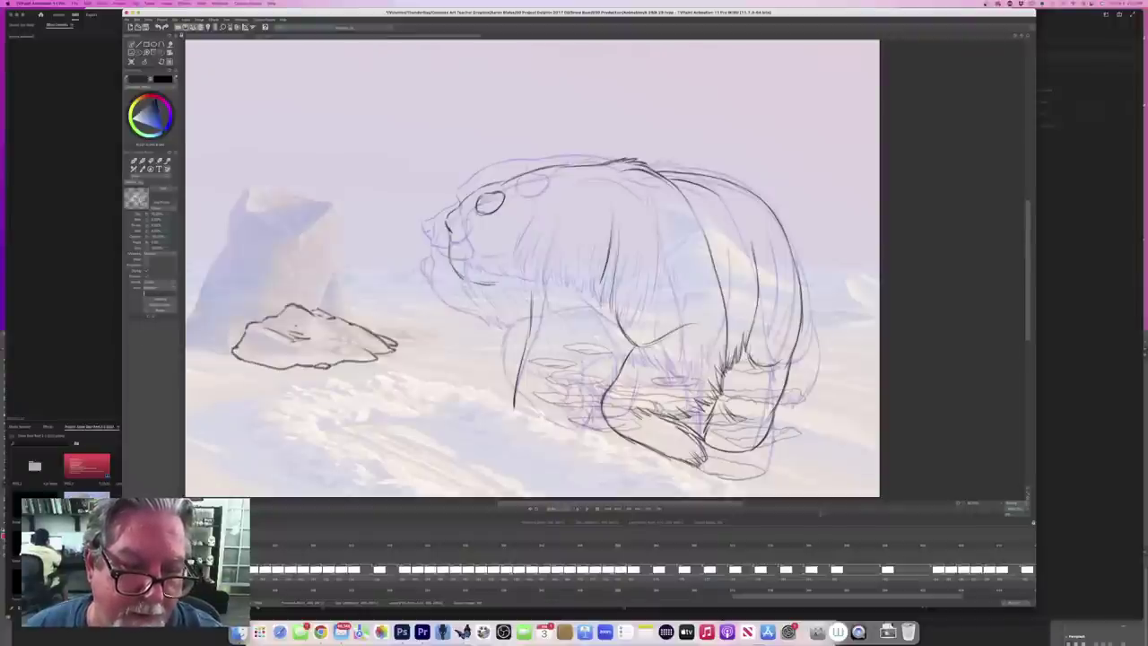
key(Left)
key(Right)
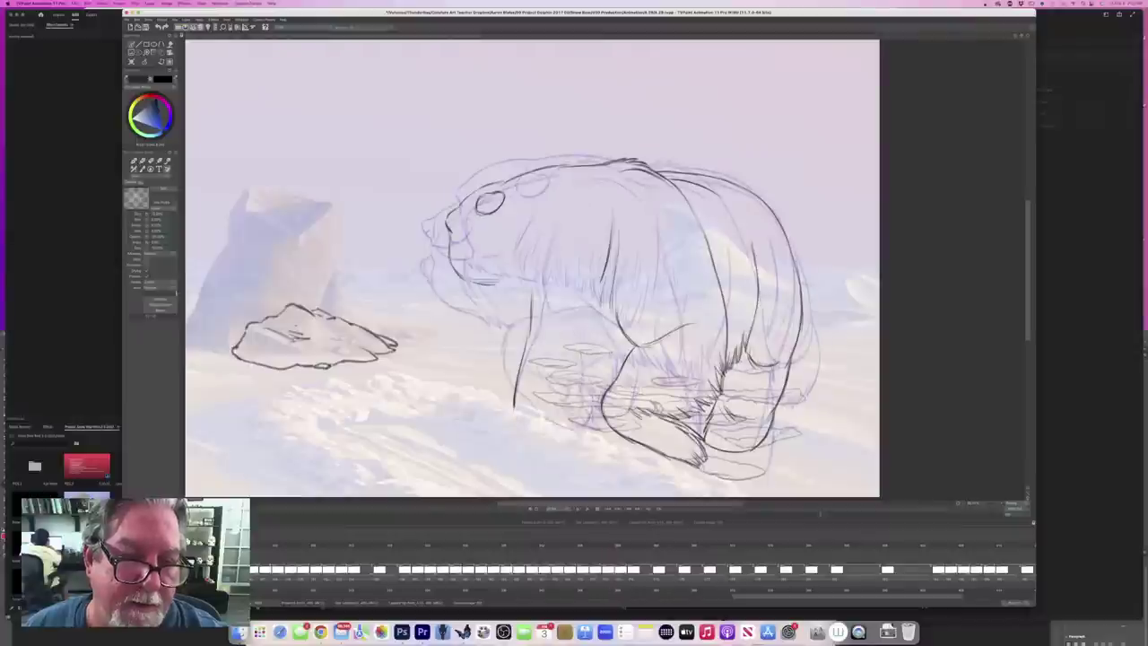
key(period)
key(period)
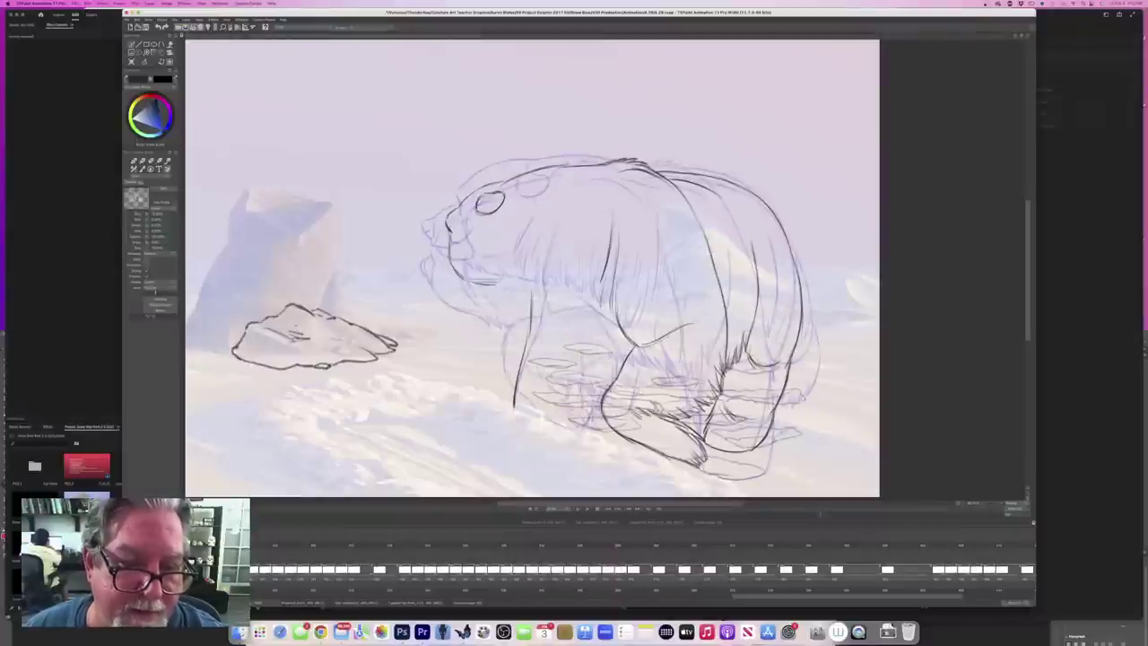
drag(489, 239, 493, 276)
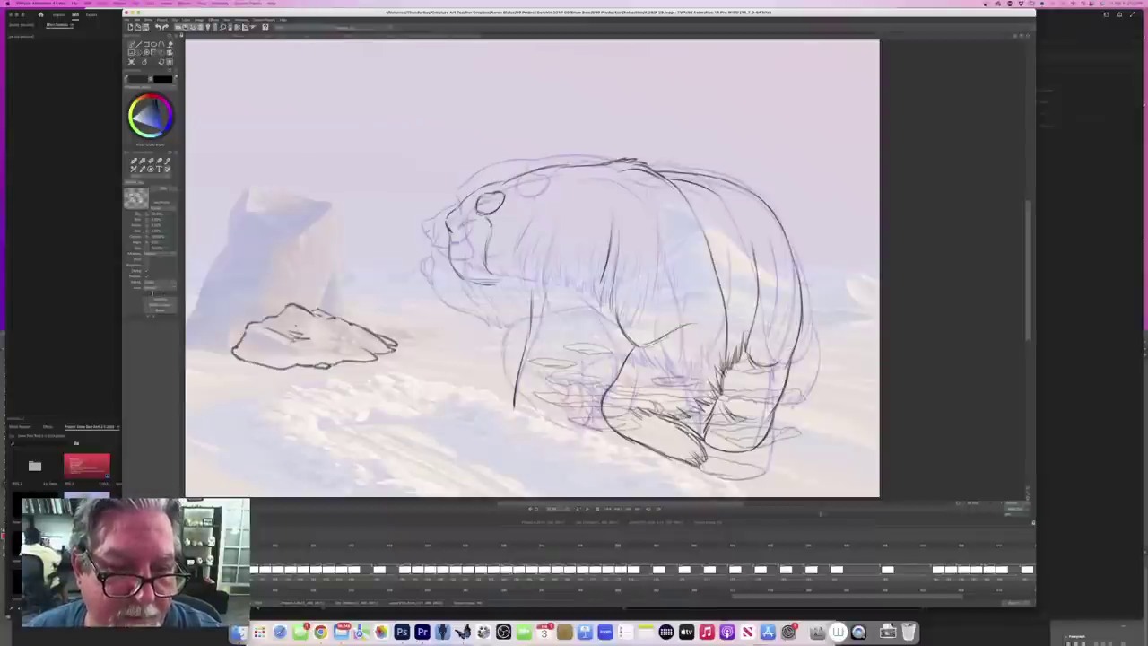
Step: Draw the lowered head's nose, muzzle and mouth line down to the chin, checking the shapes against the previous drawing
key(period)
key(period)
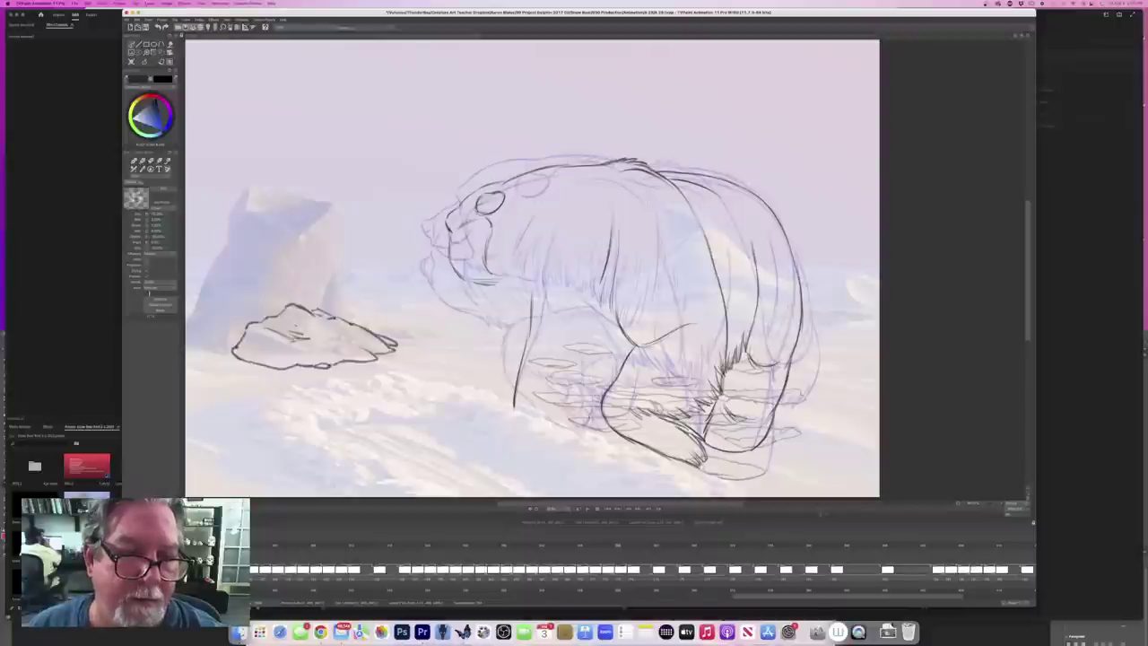
key(period)
key(period)
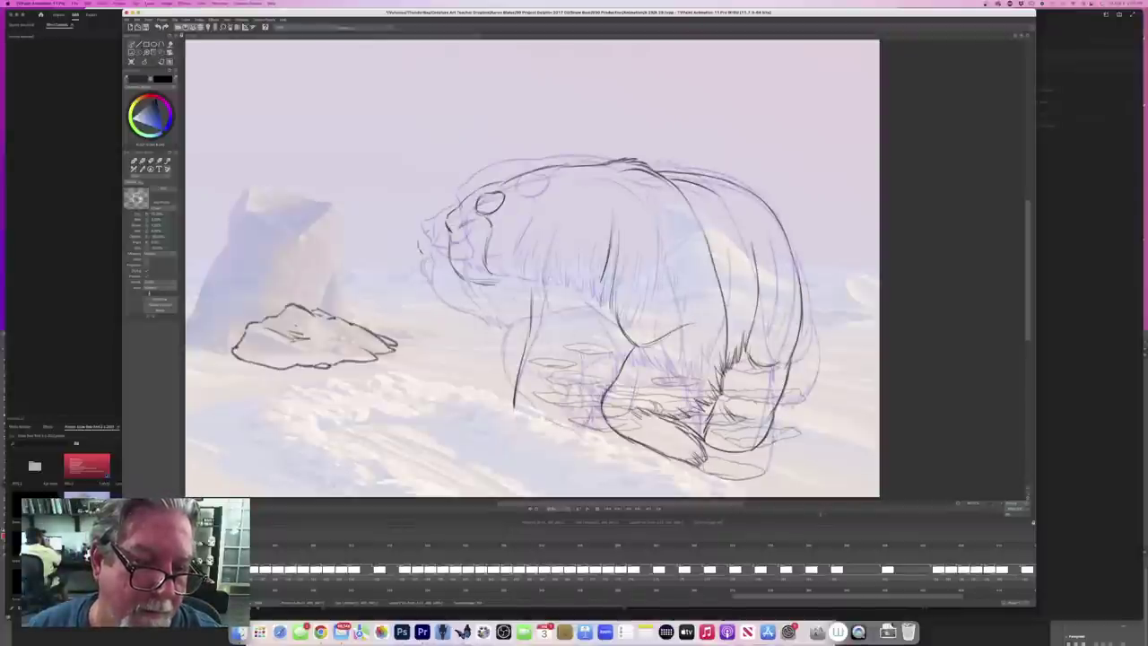
key(Left)
key(Right)
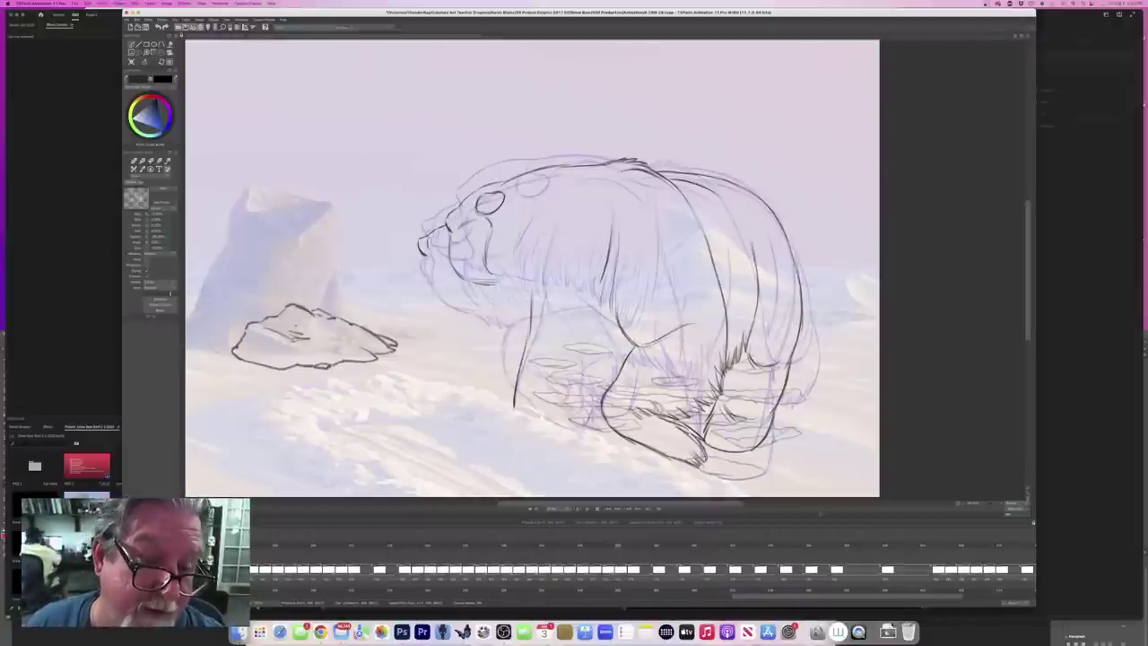
key(Left)
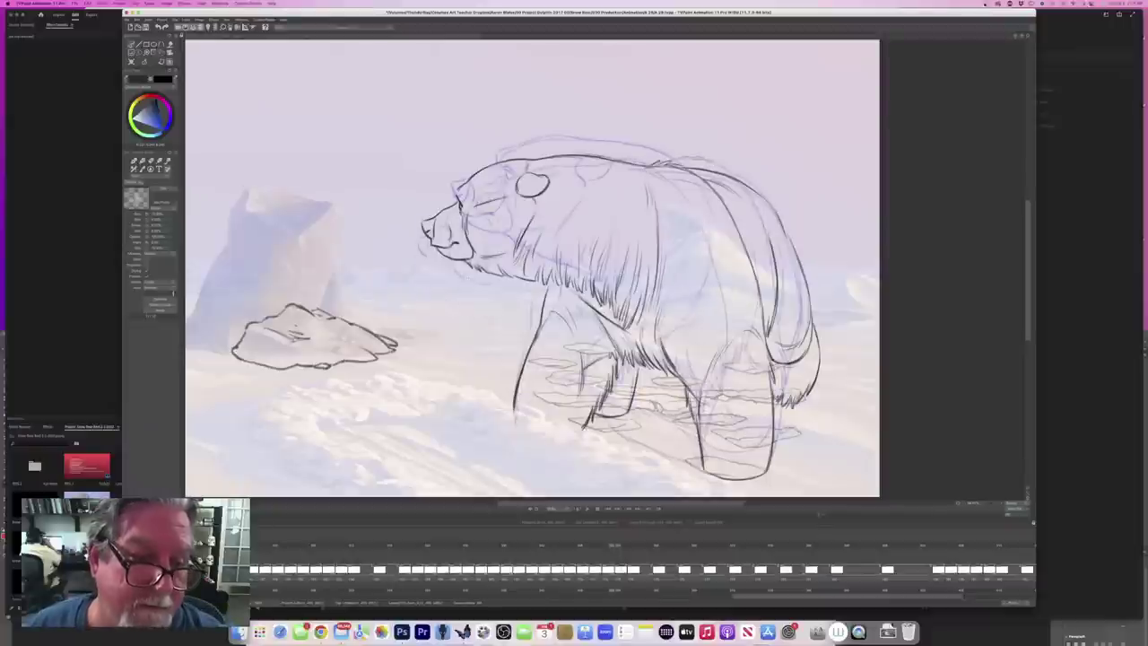
key(Right)
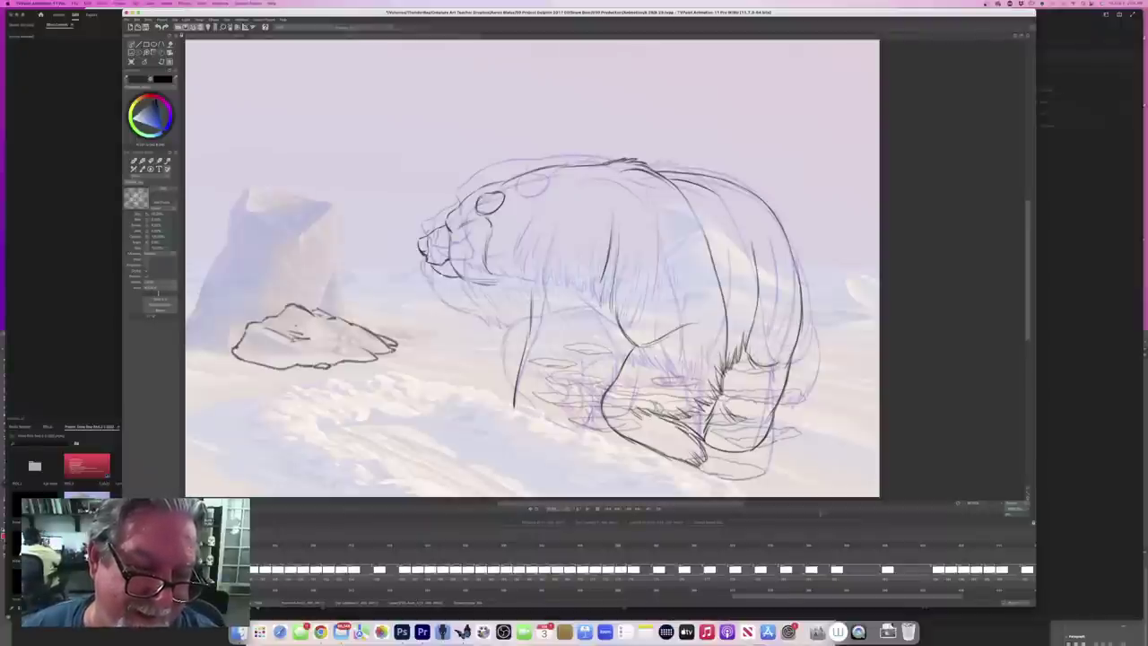
key(Left)
key(Right)
key(Left)
key(Right)
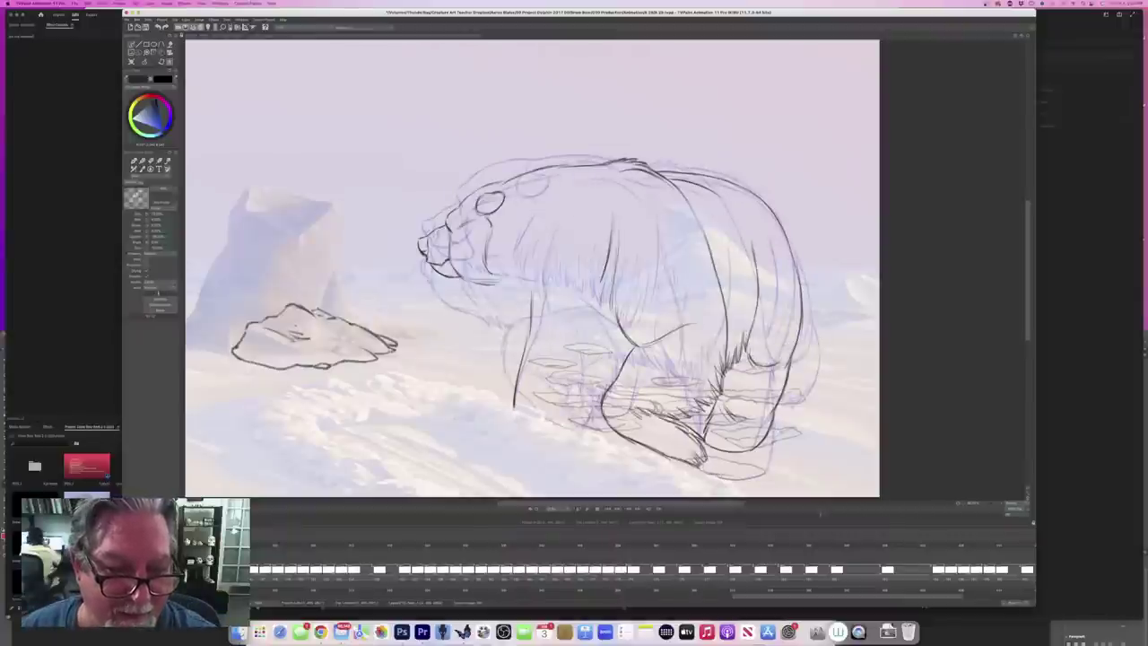
Step: Draw the fur under the jaw and the throat line back to the foreleg, and clean up the overlapping strokes there
drag(452, 276, 467, 285)
drag(459, 278, 471, 291)
drag(467, 282, 490, 300)
drag(478, 288, 532, 298)
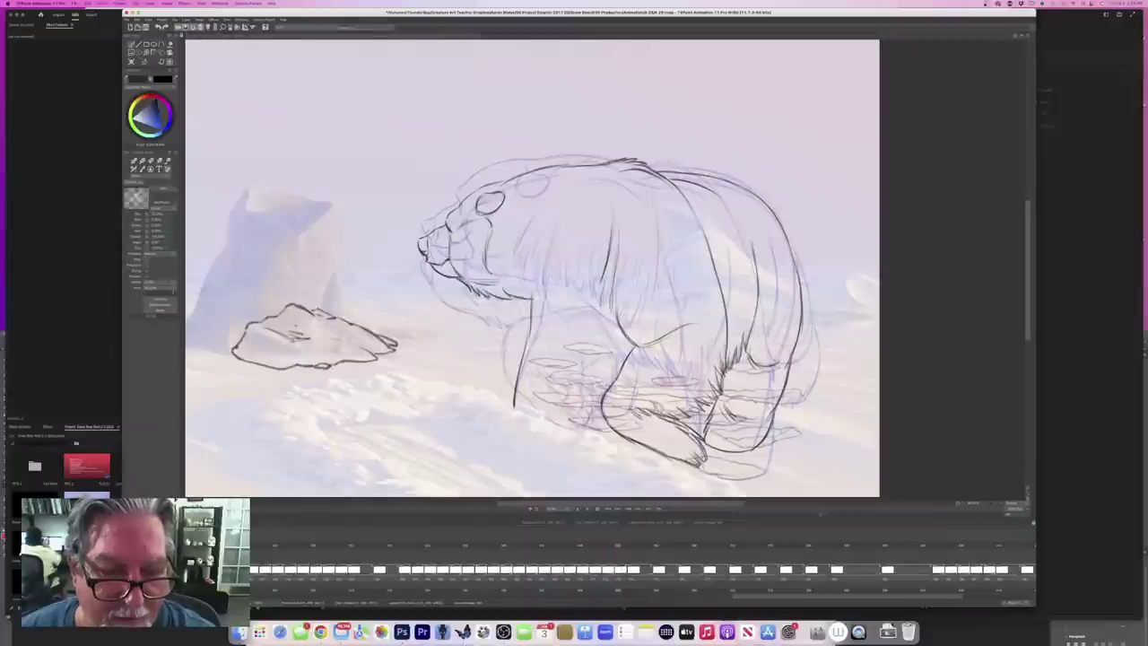
key(Left)
key(Right)
key(Left)
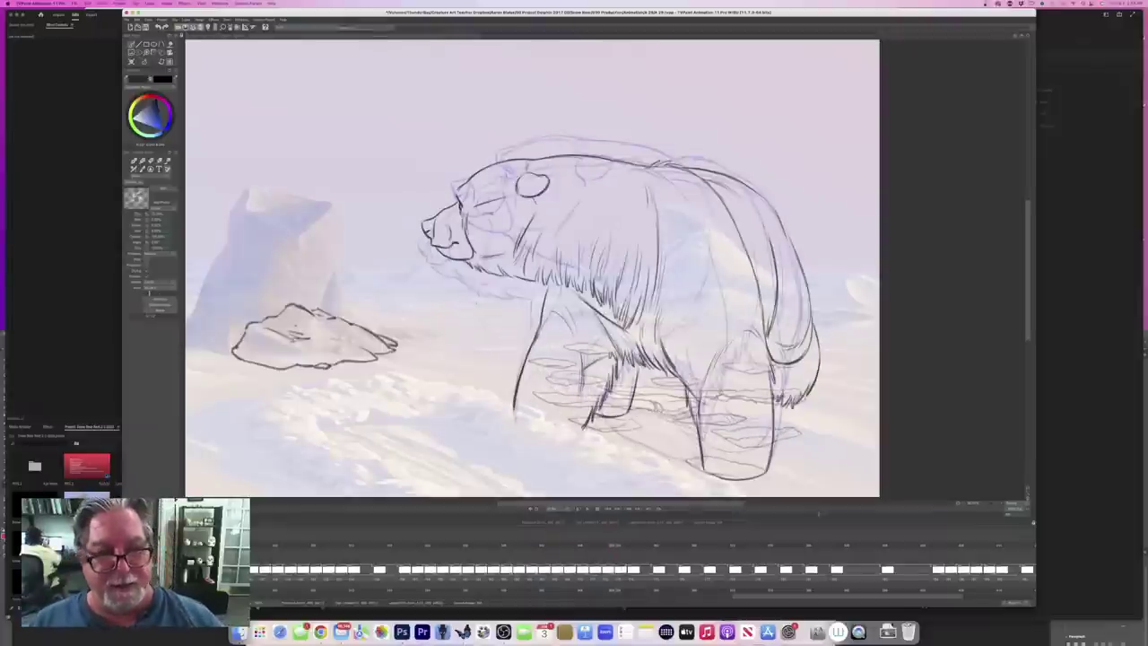
key(Right)
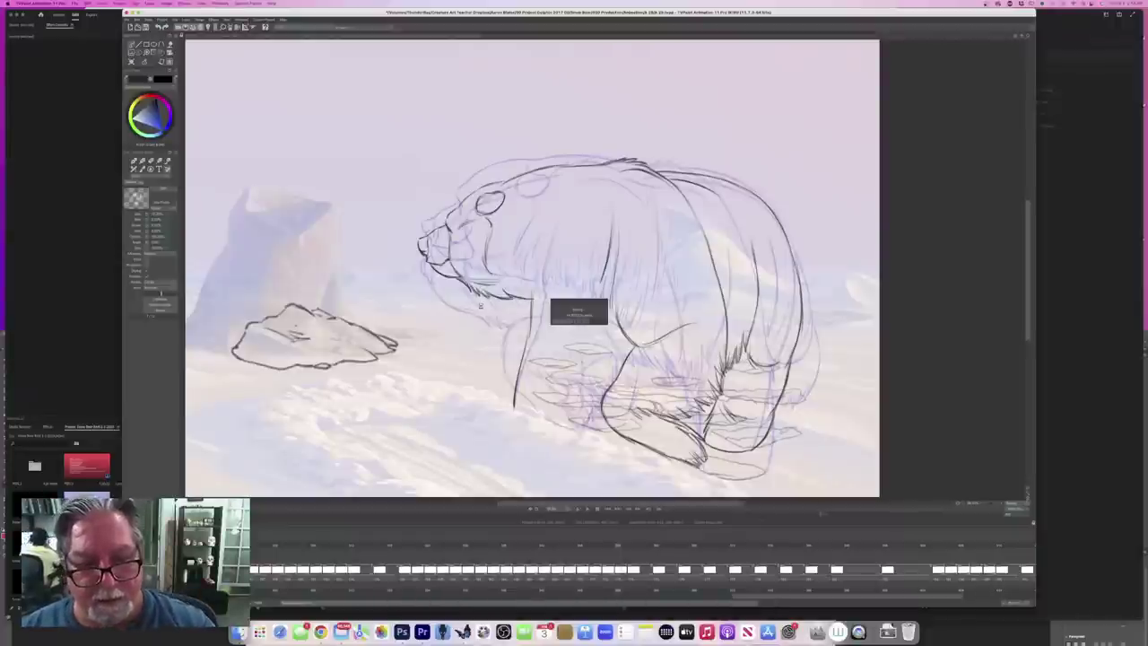
key(e)
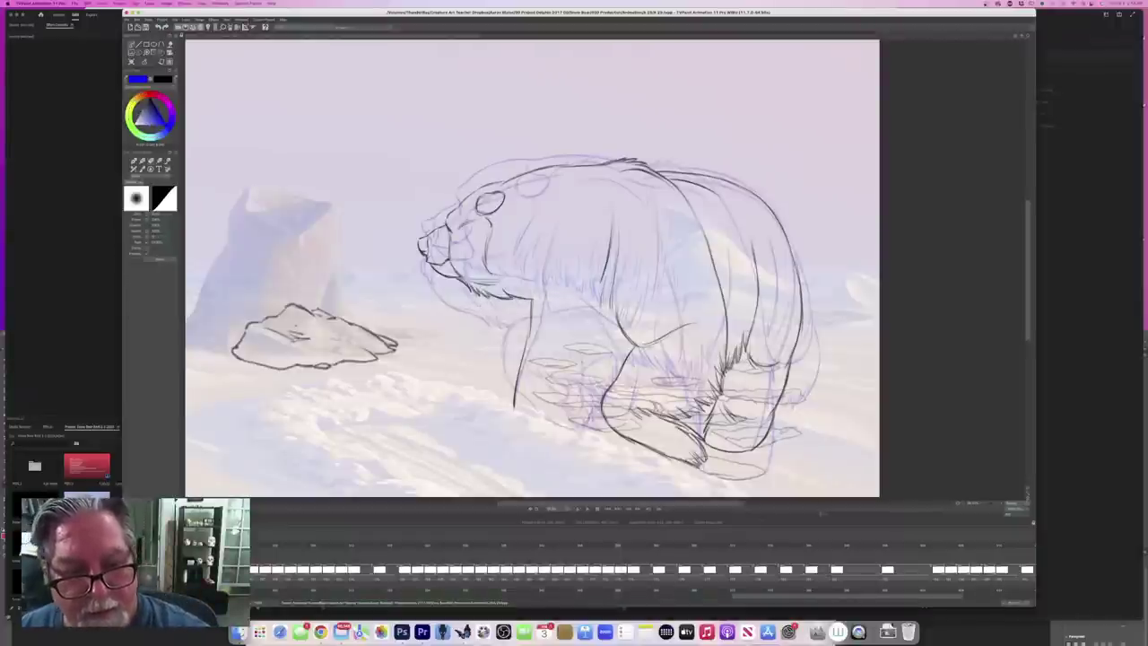
key(Left)
key(Right)
key(b)
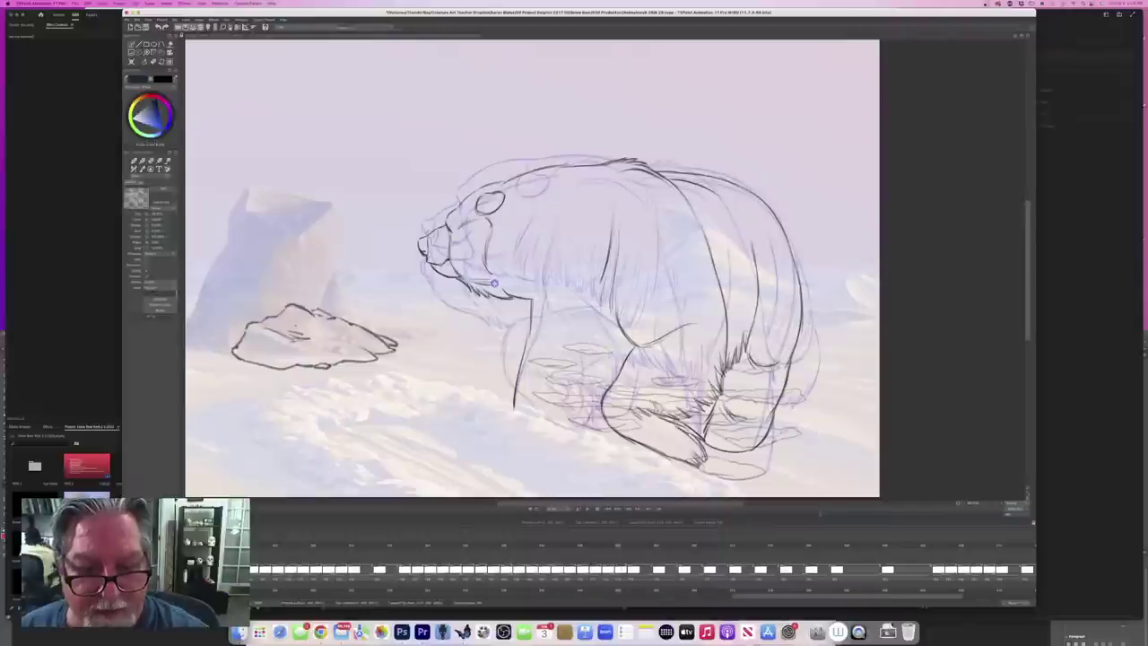
Step: Draw the slanting belly line with fur strokes from behind the foreleg to the knee of the hind leg, comparing with the previous pose
key(Left)
key(Right)
drag(567, 306, 594, 329)
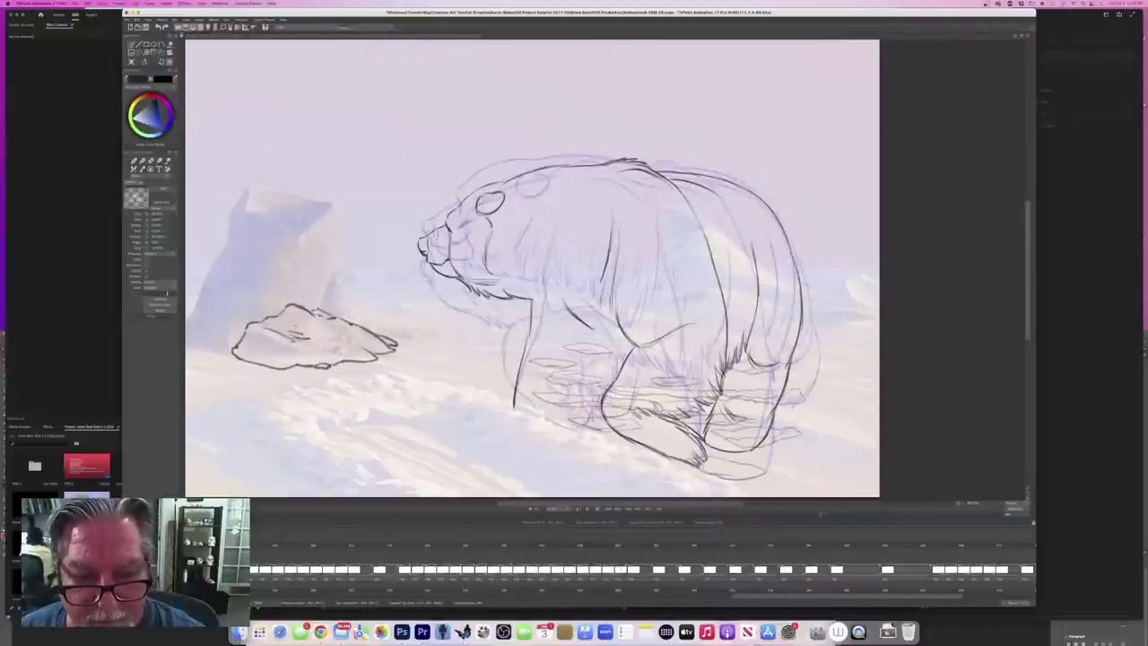
key(Left)
key(Right)
mouse_move(599, 331)
mouse_down()
mouse_move(627, 357)
mouse_move(602, 349)
mouse_up()
drag(602, 349, 616, 354)
key(Left)
key(Right)
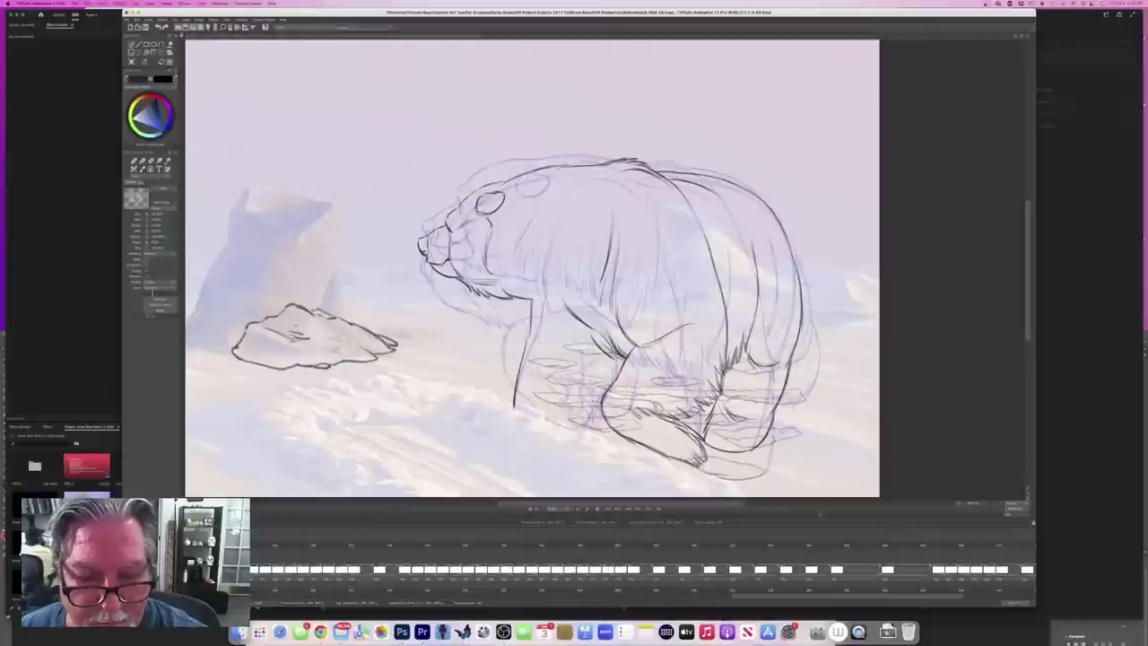
Step: Draw the furry rear edge of the foreleg down to the snow, and add short inner leg strokes beneath the chest
drag(607, 356, 589, 416)
drag(593, 406, 582, 429)
key(Left)
key(Right)
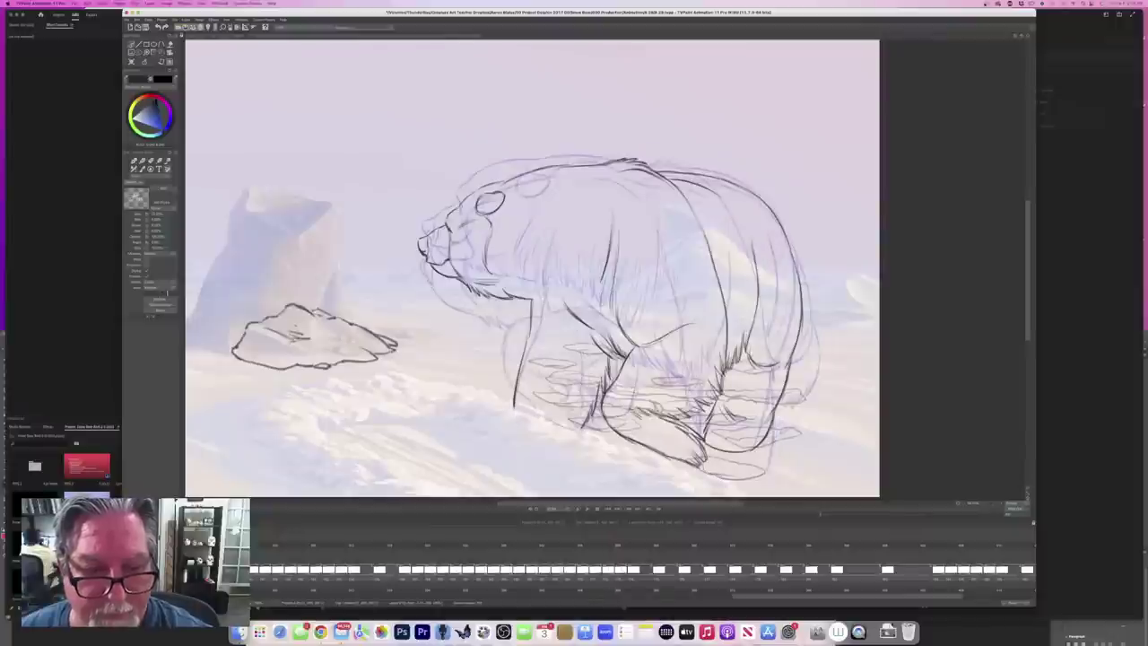
mouse_move(557, 313)
mouse_down()
mouse_move(532, 327)
mouse_move(575, 382)
mouse_up()
drag(581, 361, 575, 399)
drag(595, 356, 582, 368)
key(Left)
key(Right)
Step: Add a row of fur strokes along the lower edge of the neck and chest, from the throat to the belly line
drag(606, 288, 599, 322)
mouse_move(601, 304)
mouse_down()
mouse_move(590, 320)
mouse_move(573, 313)
mouse_up()
drag(565, 289, 560, 310)
drag(549, 285, 546, 305)
mouse_move(510, 260)
mouse_down()
mouse_move(514, 279)
mouse_move(546, 275)
mouse_move(529, 291)
mouse_move(594, 287)
mouse_move(611, 325)
mouse_up()
drag(614, 316, 617, 330)
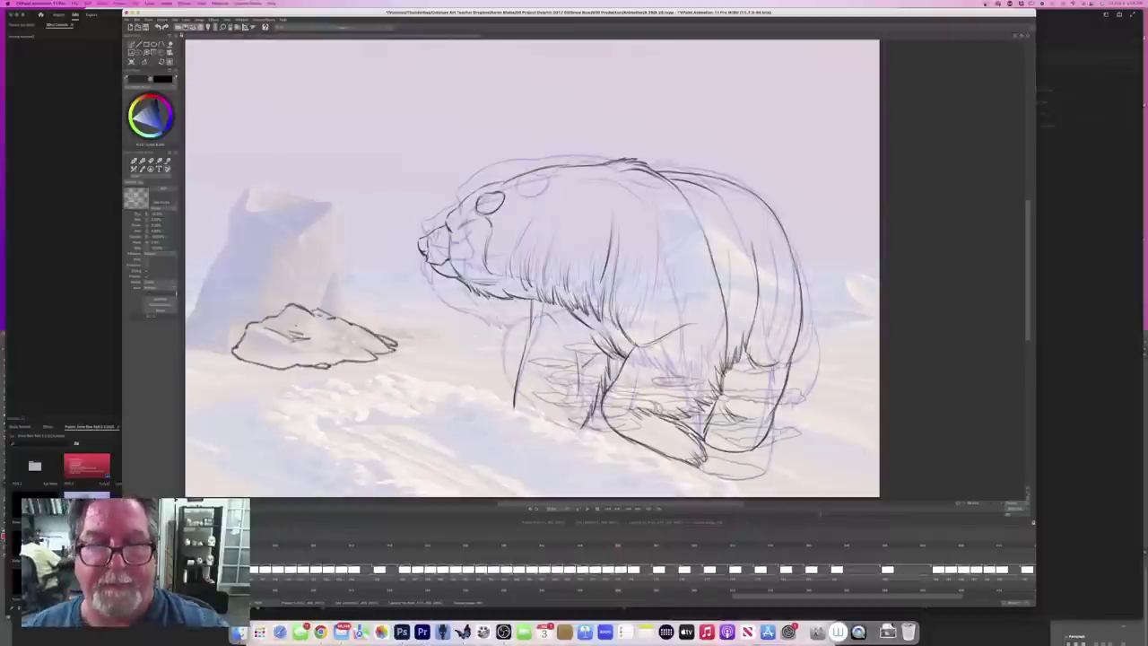
Step: Flip between the new in-between and its neighbouring drawings to check the movement
key(Left)
key(Right)
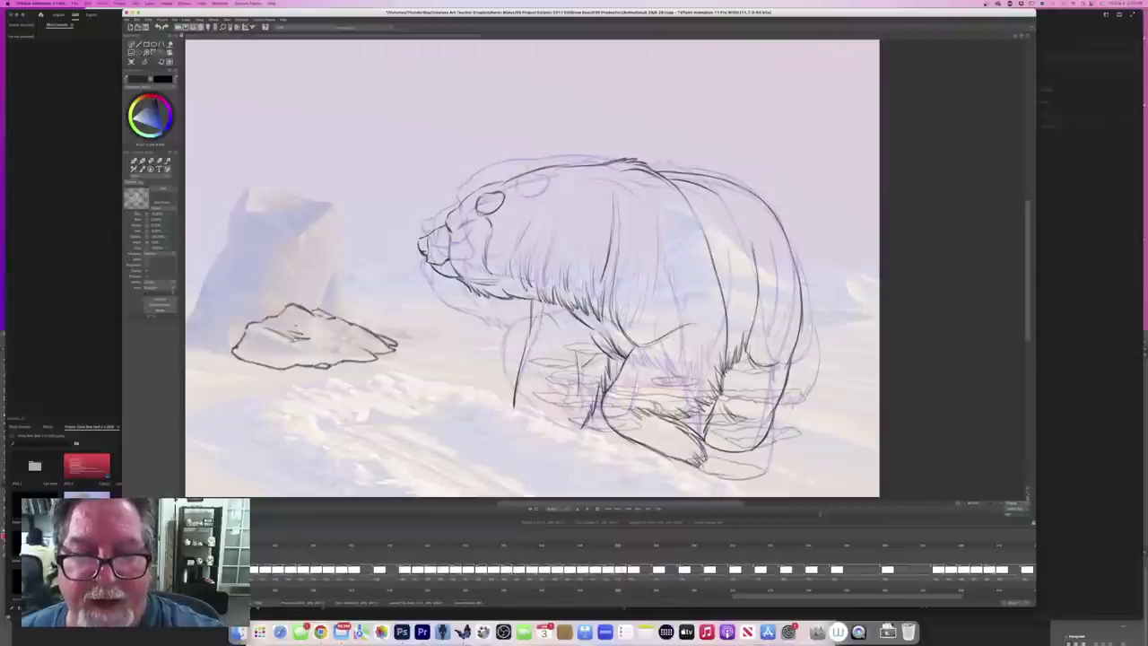
key(Right)
key(Right)
key(Left)
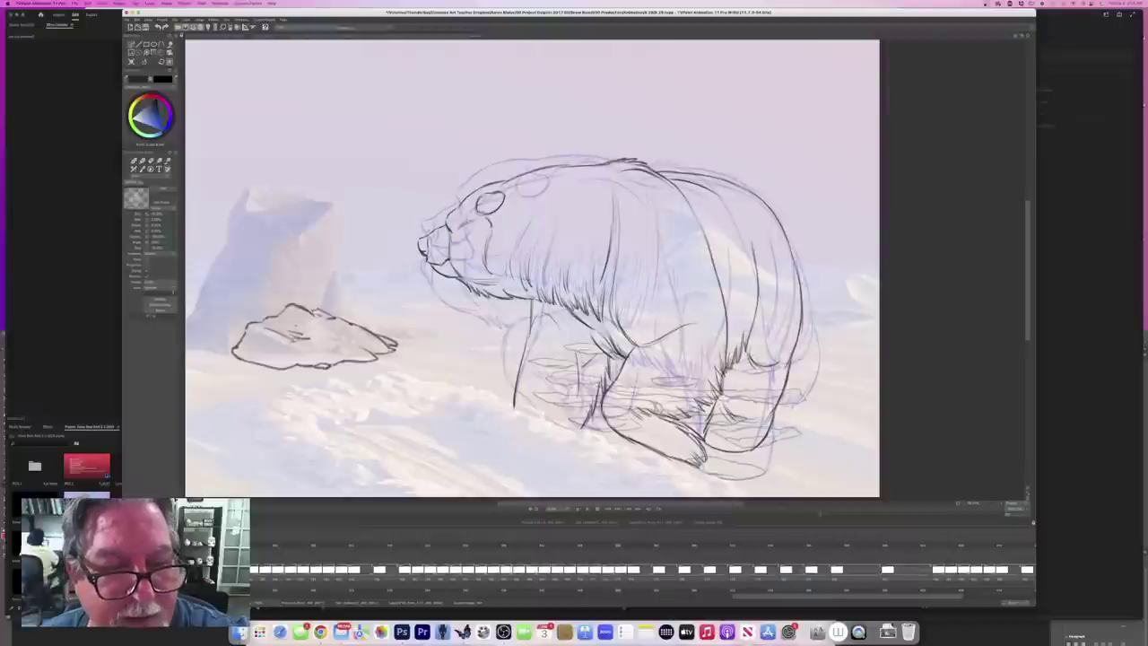
key(Left)
key(Right)
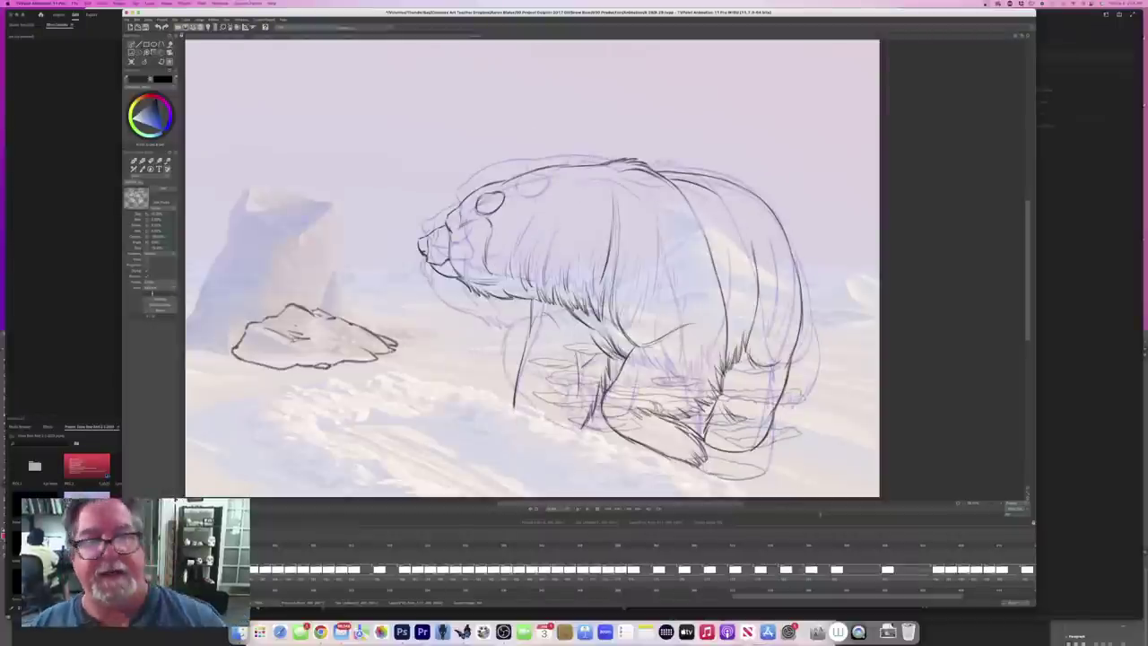
key(Left)
key(Right)
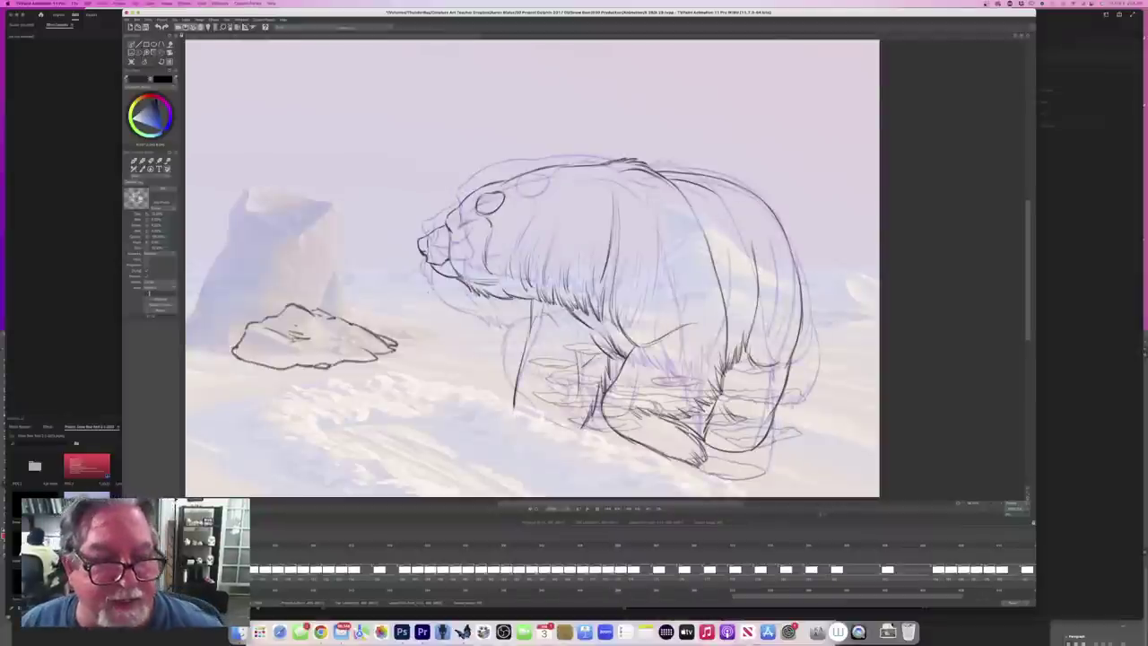
Step: Clean up and darken the foreleg's front contour and the fur along its rear edge, comparing with the previous drawing
key(a)
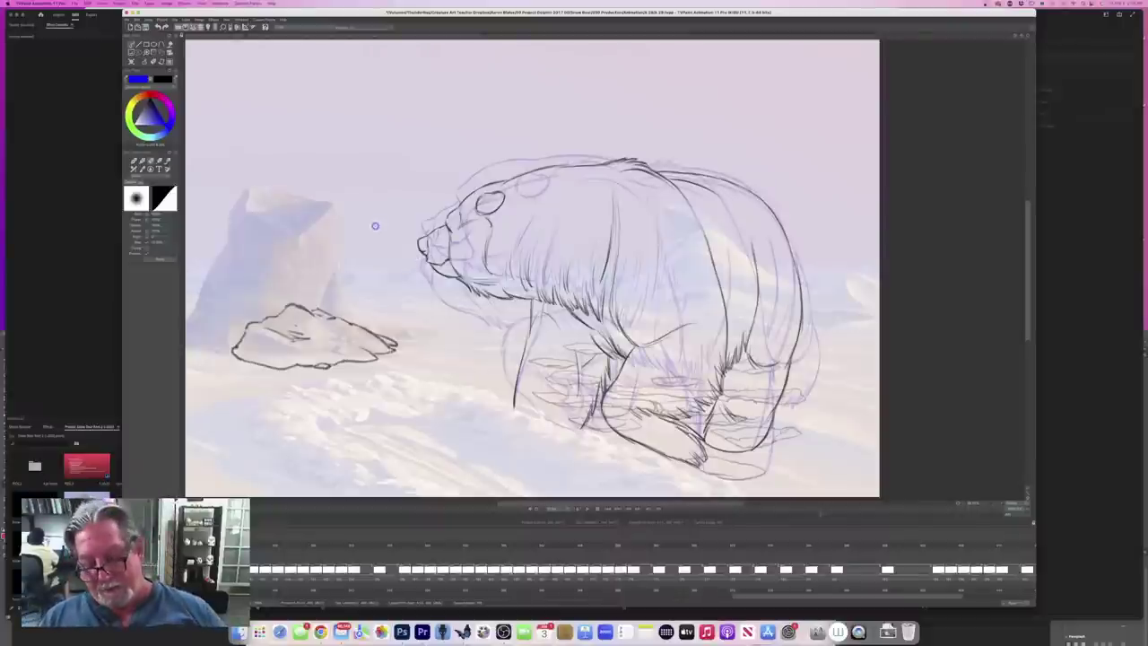
key(Left)
key(Right)
key(b)
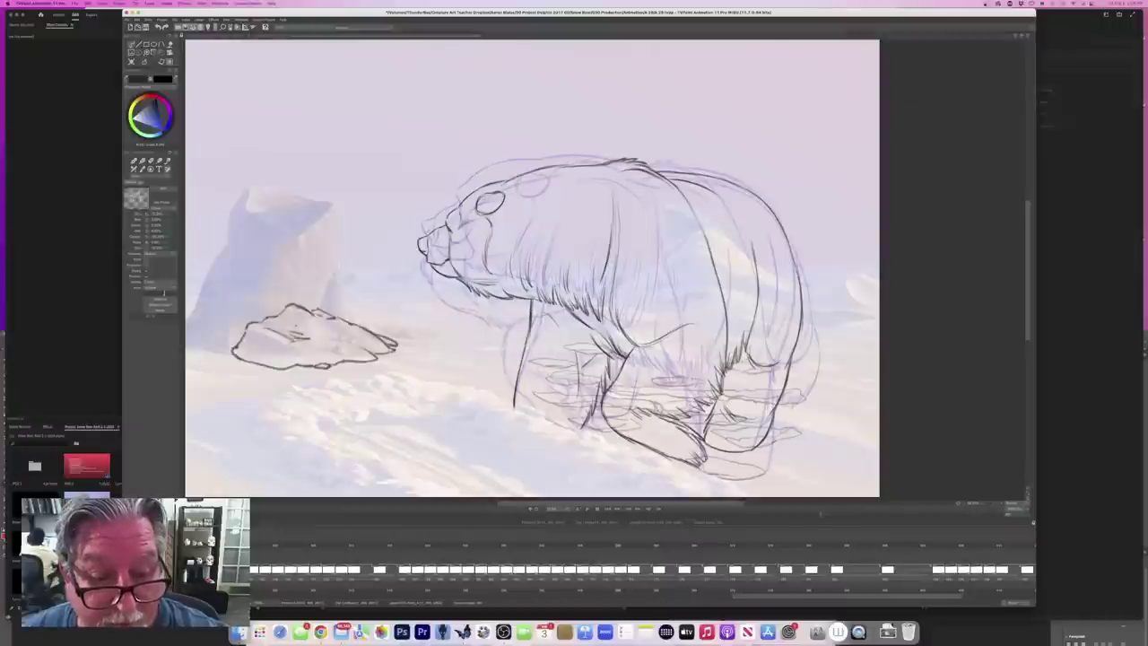
key(Left)
key(.)
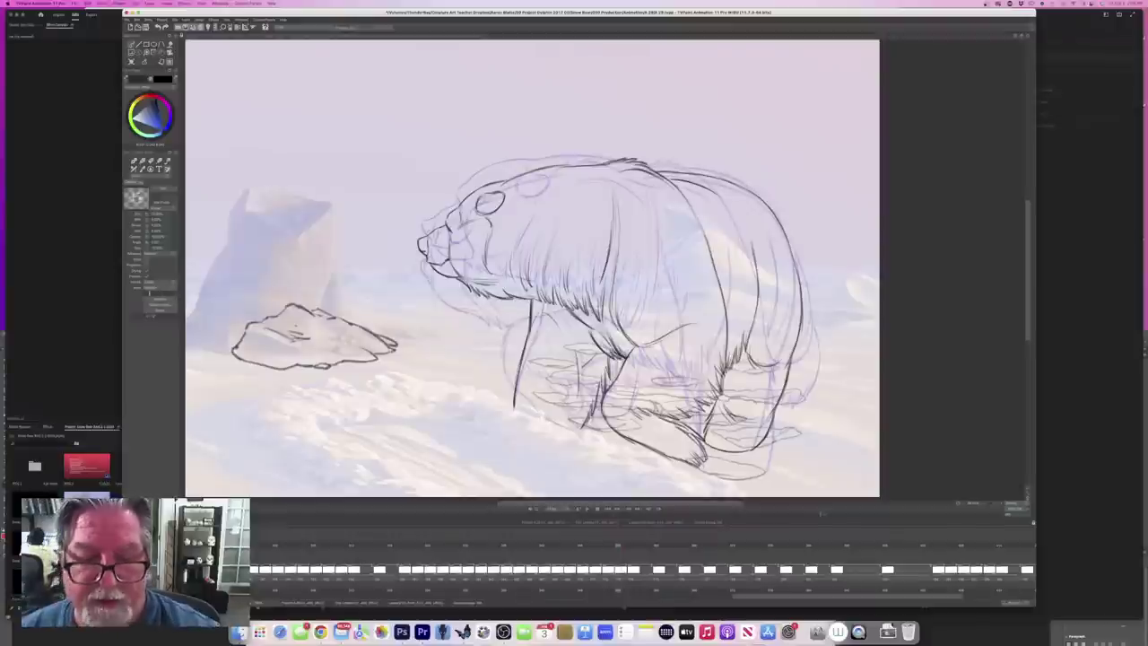
key(.)
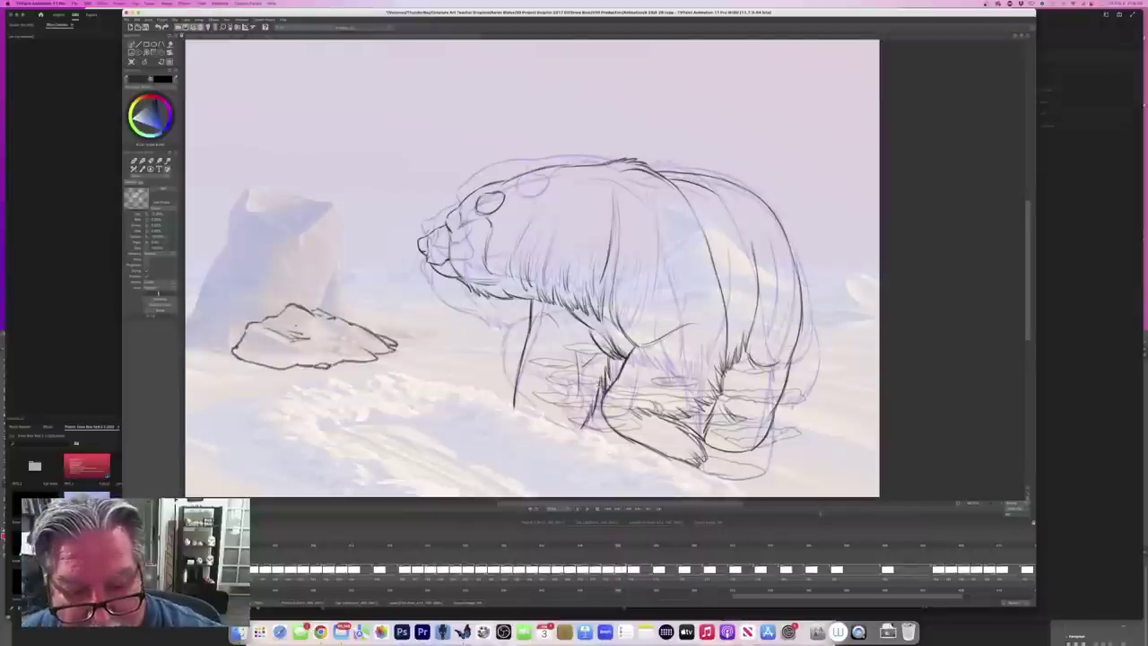
key(.)
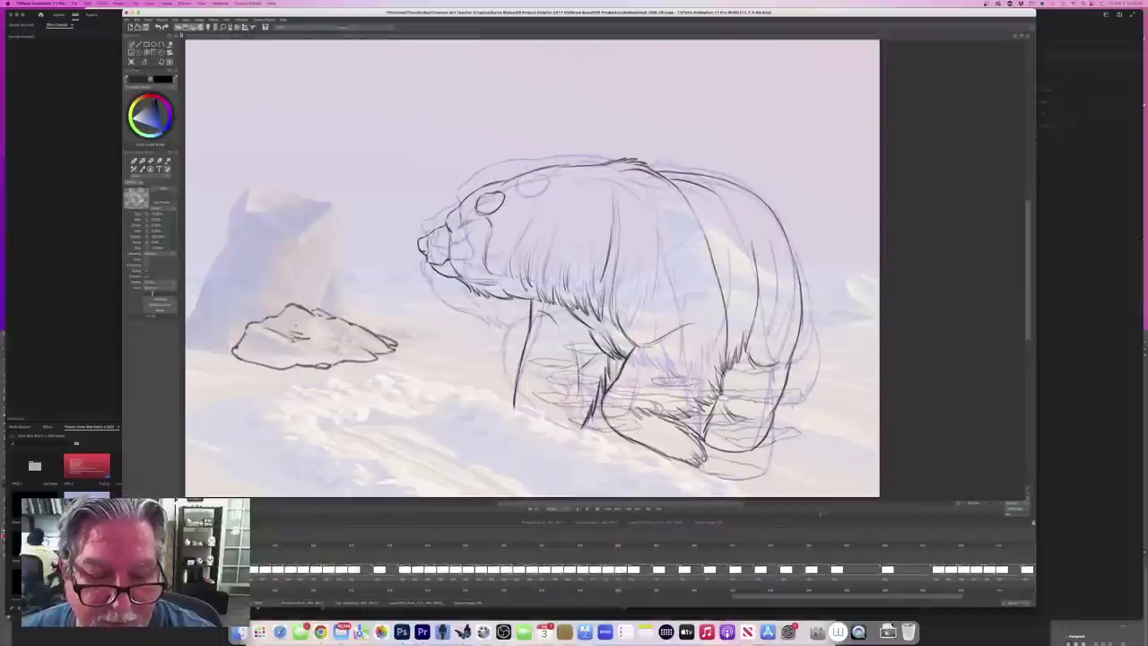
key(.)
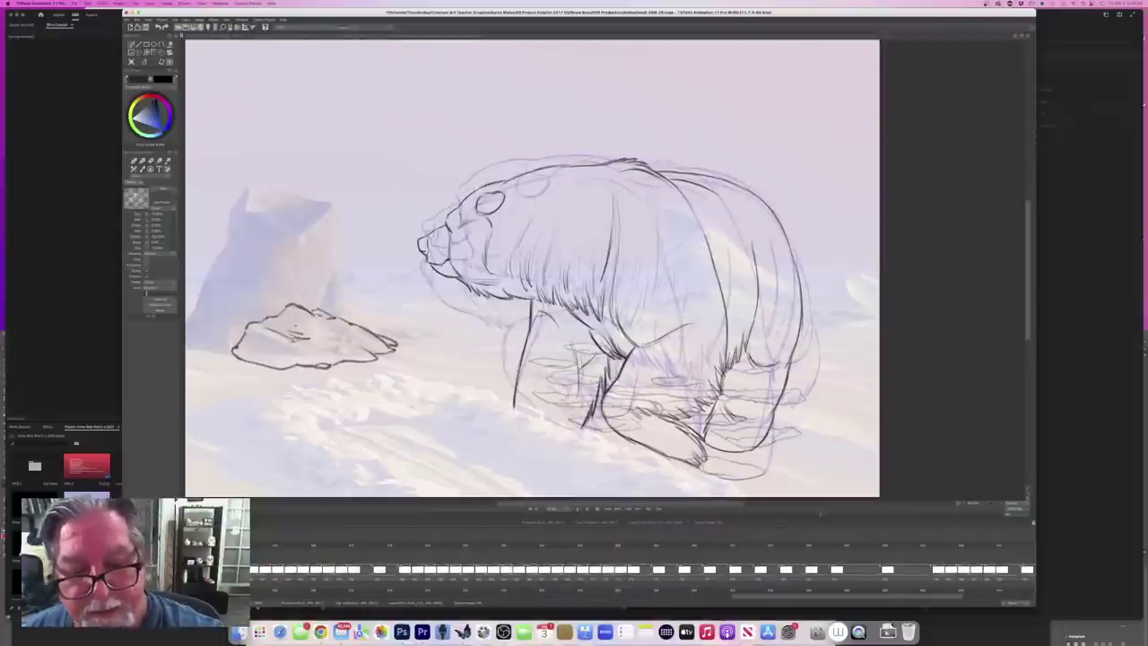
key(.)
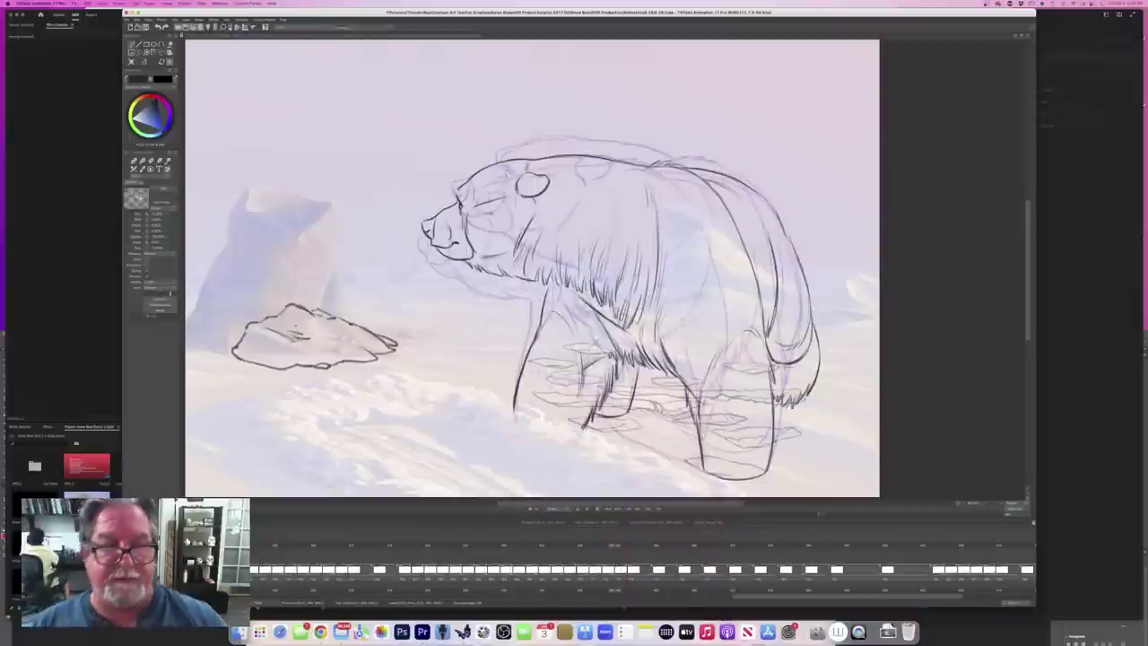
key(.)
key(.)
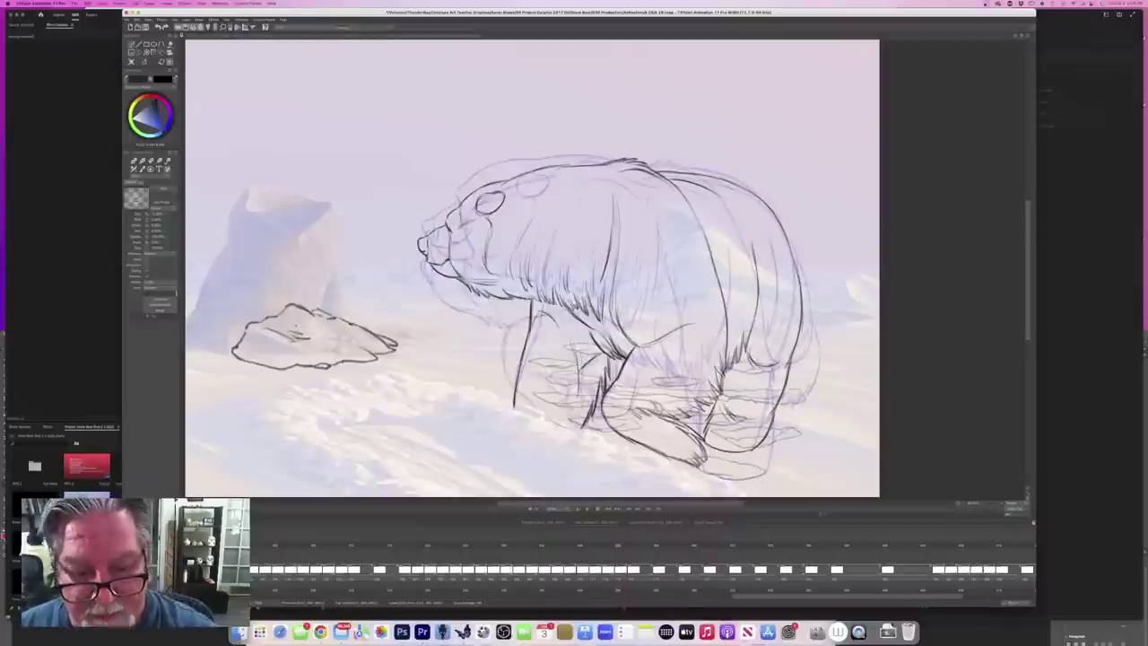
Step: Add the finishing strokes at the base of the foreleg near the hind foot, flipping against the previous pose
key(period)
key(comma)
key(period)
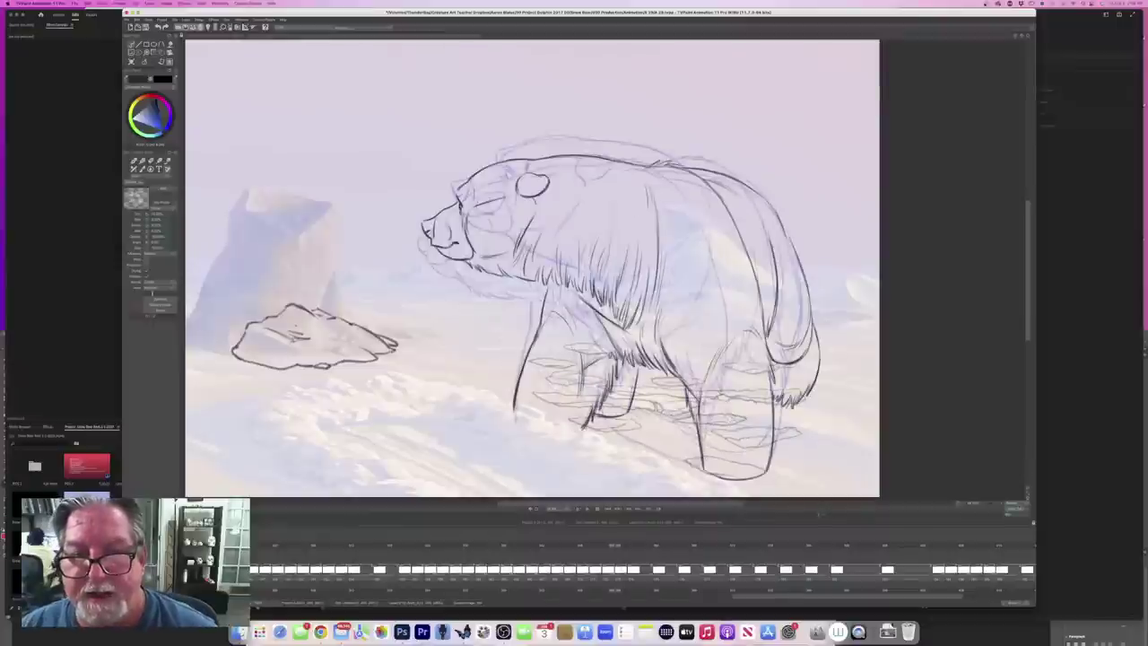
key(period)
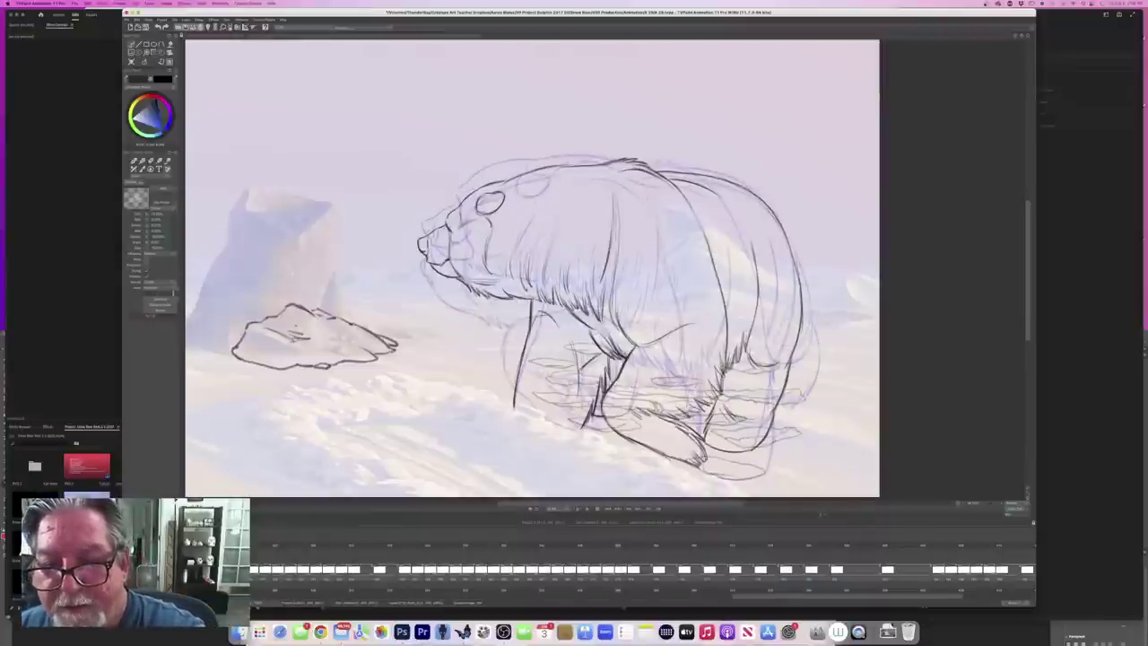
key(Right)
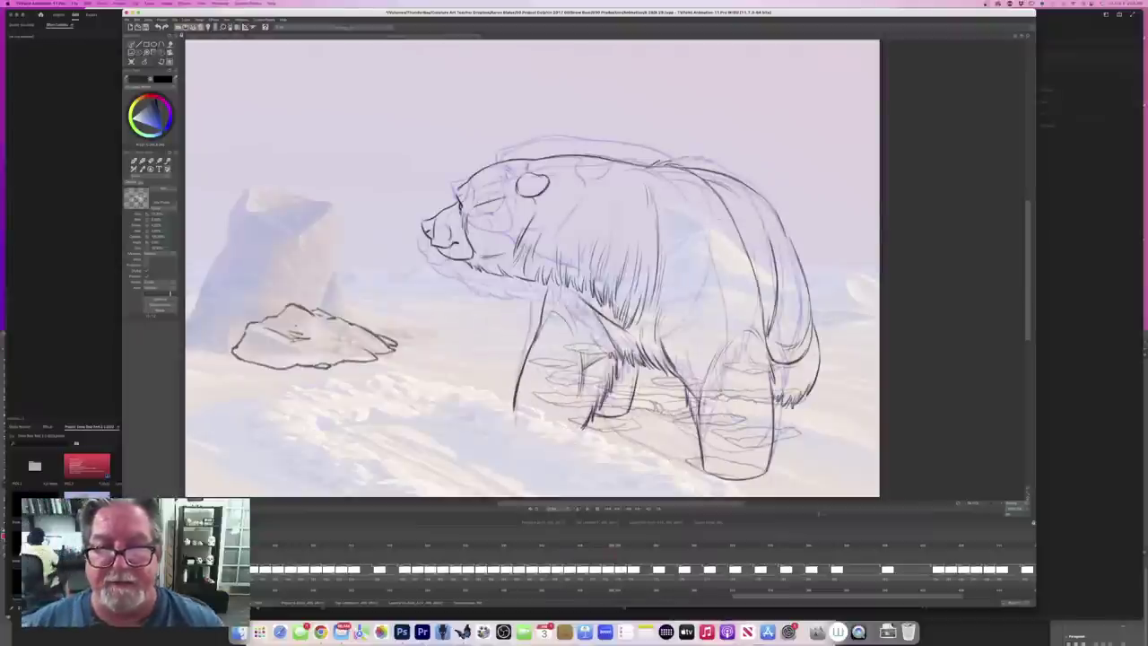
key(Left)
key(Right)
key(period)
key(comma)
key(period)
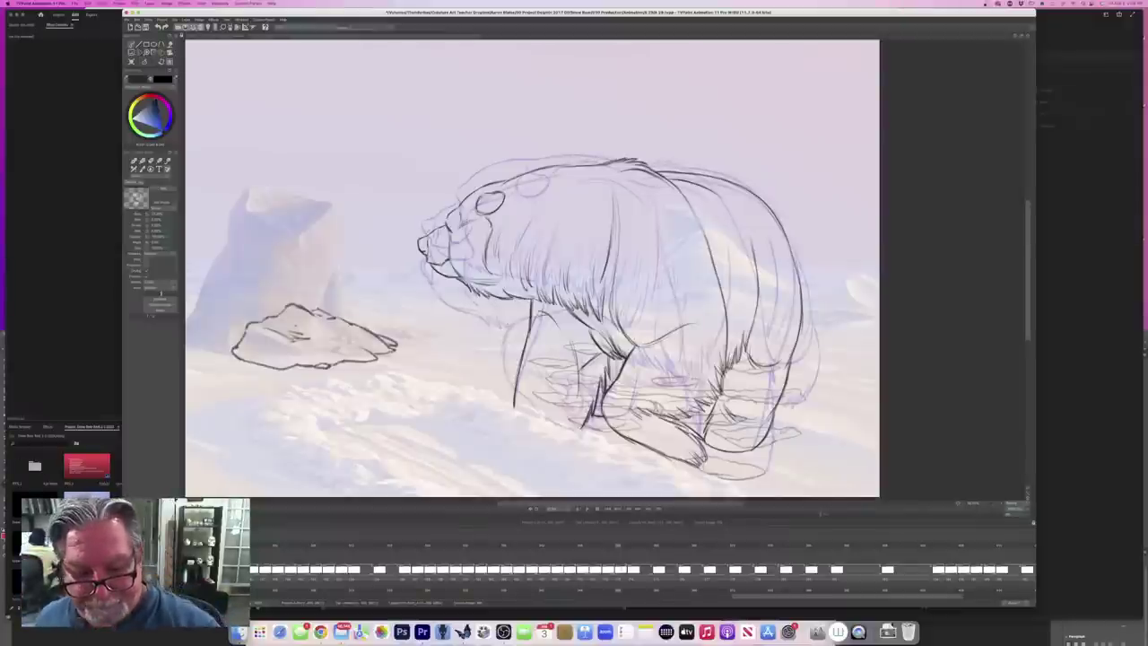
Step: Compare the blank in-between with the neighbouring bear poses by flipping between the drawings
drag(619, 544, 638, 542)
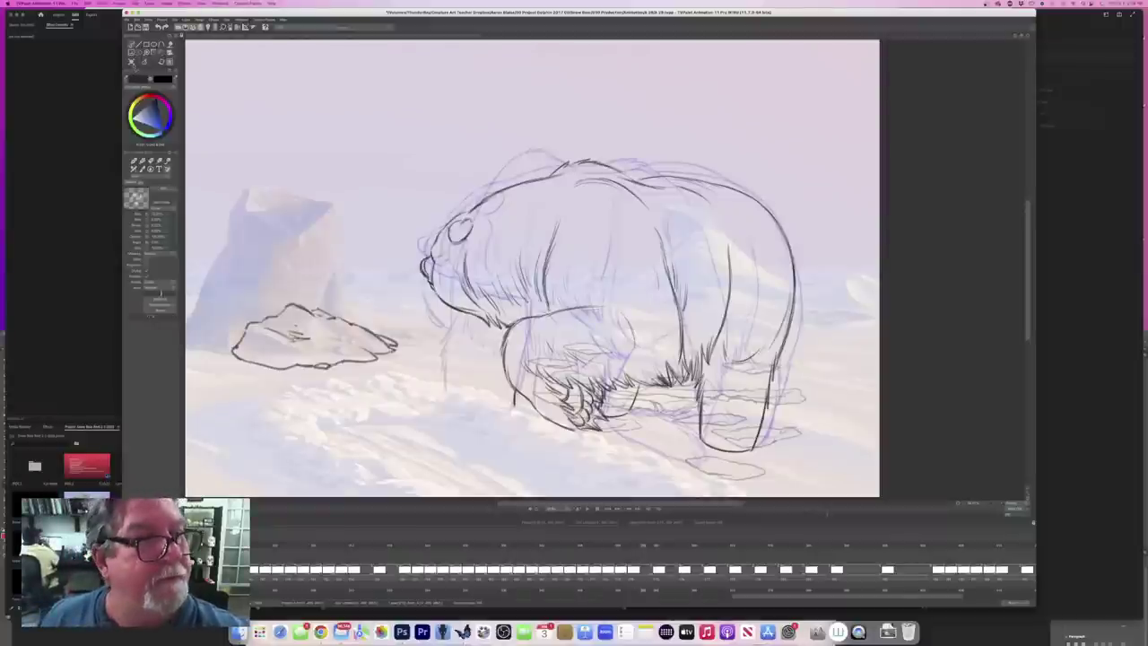
click(641, 544)
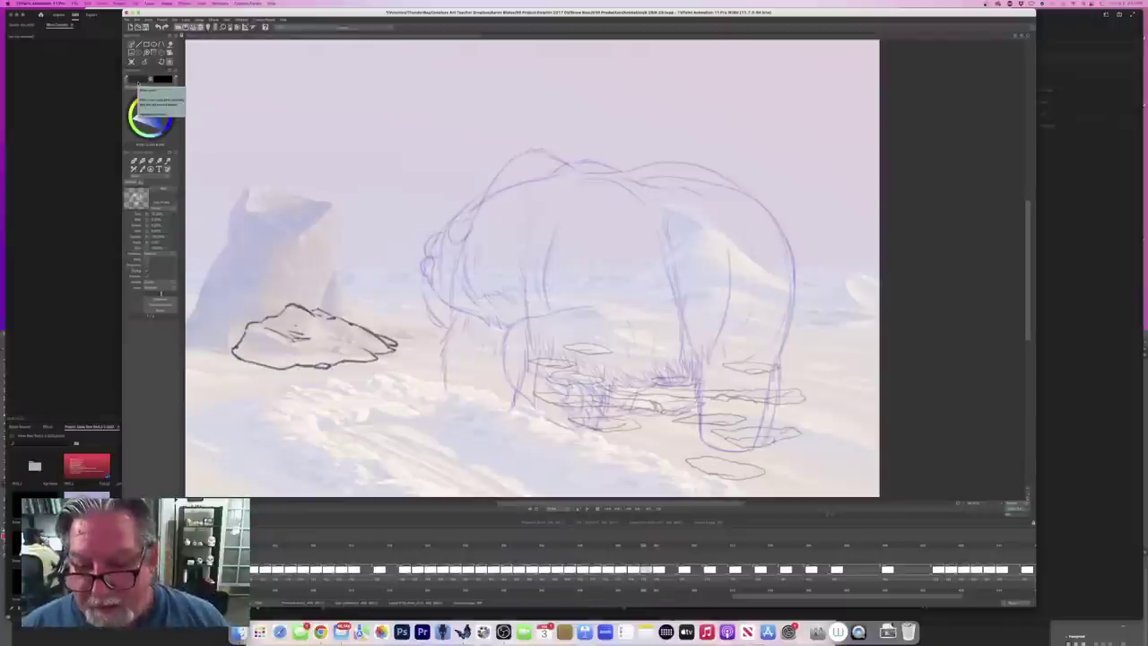
key(Left)
key(Right)
key(Left)
key(Right)
key(comma)
key(period)
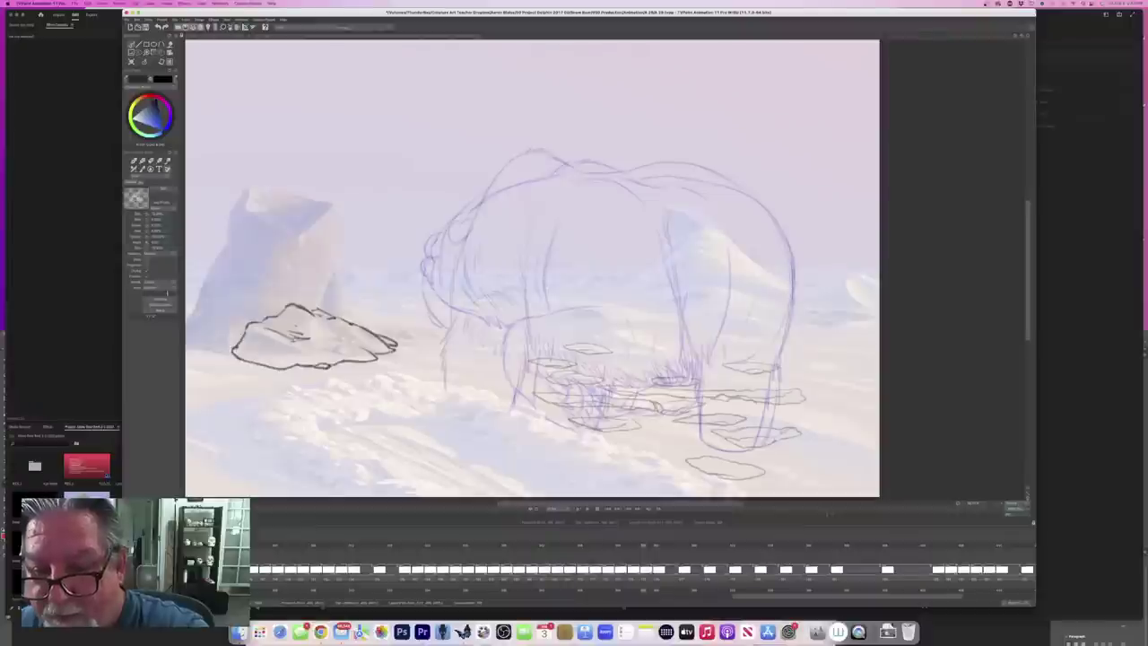
Step: Draw the rear contour of the hind leg down to the rounded base of the foot, checking it against the previous pose
drag(791, 300, 764, 430)
mouse_move(775, 386)
mouse_down()
mouse_move(758, 445)
mouse_move(729, 452)
mouse_up()
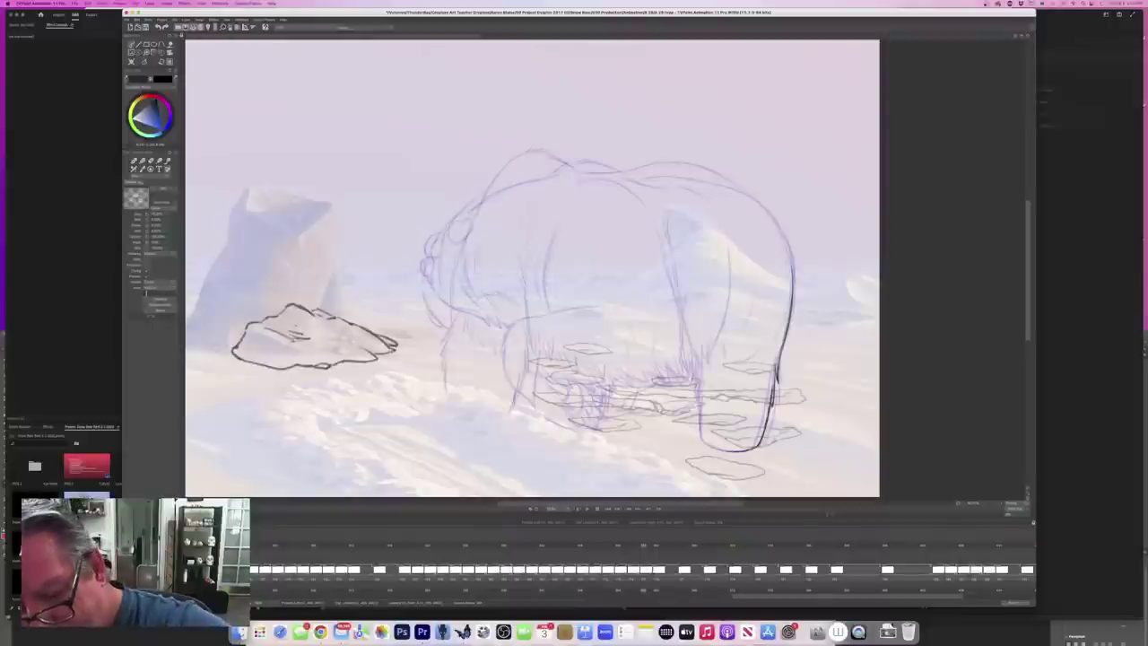
key(Left)
key(Right)
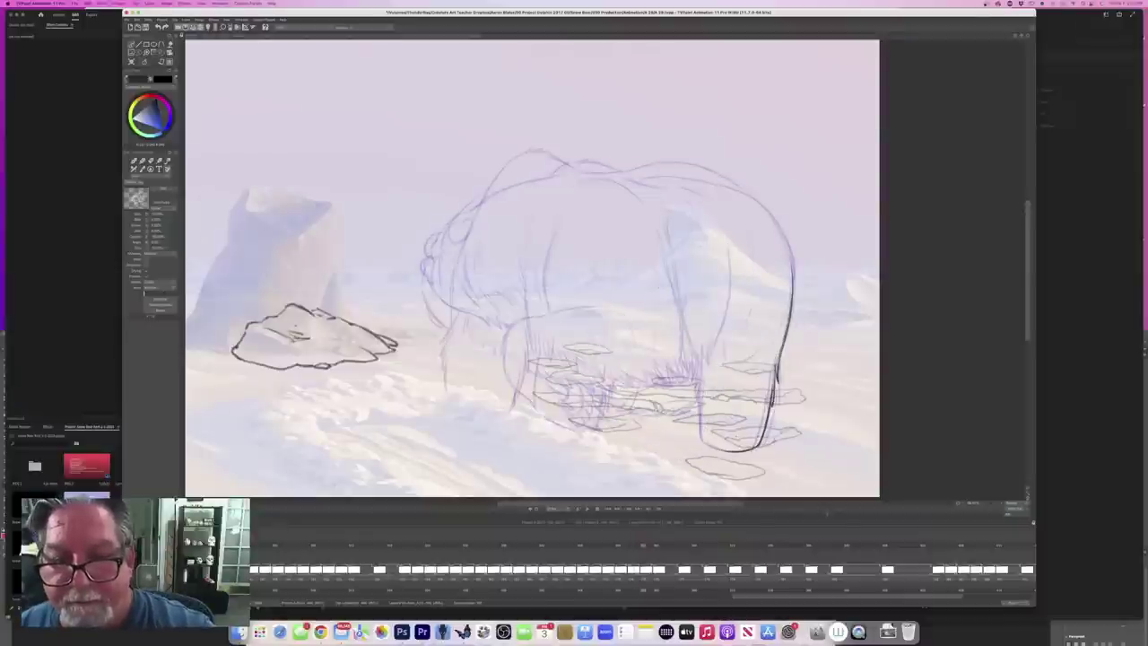
key(Left)
key(Right)
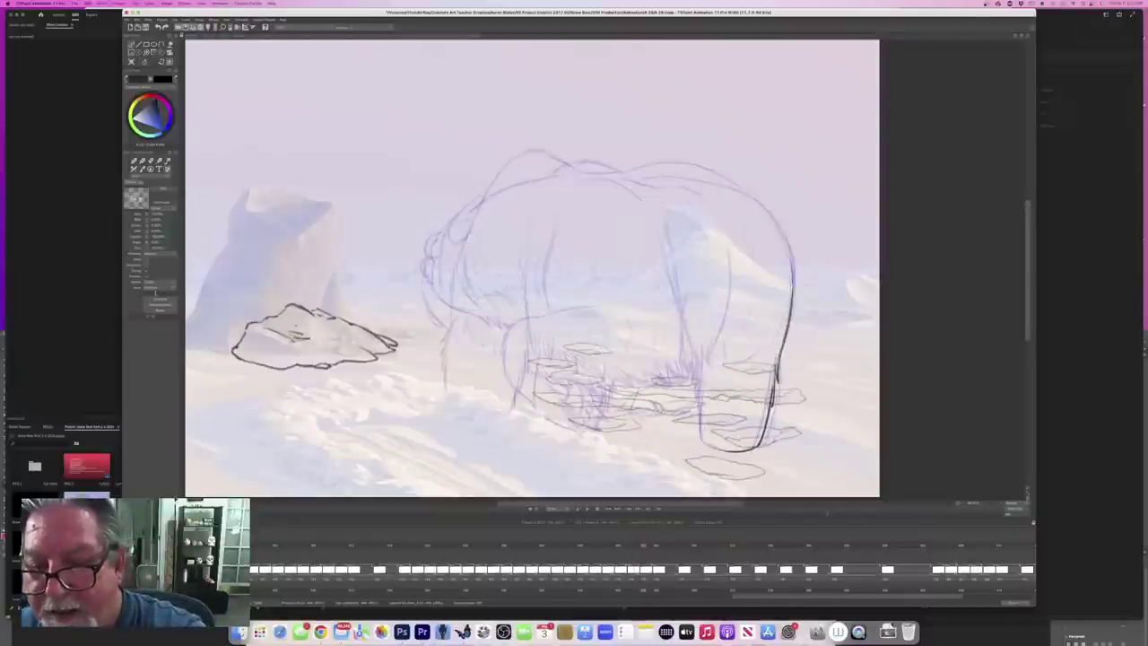
Step: Draw the rump contour from the top of the hind leg up and over the rear back, comparing with the previous drawing
mouse_move(788, 246)
mouse_down()
mouse_move(749, 192)
mouse_move(650, 171)
mouse_move(754, 198)
mouse_up()
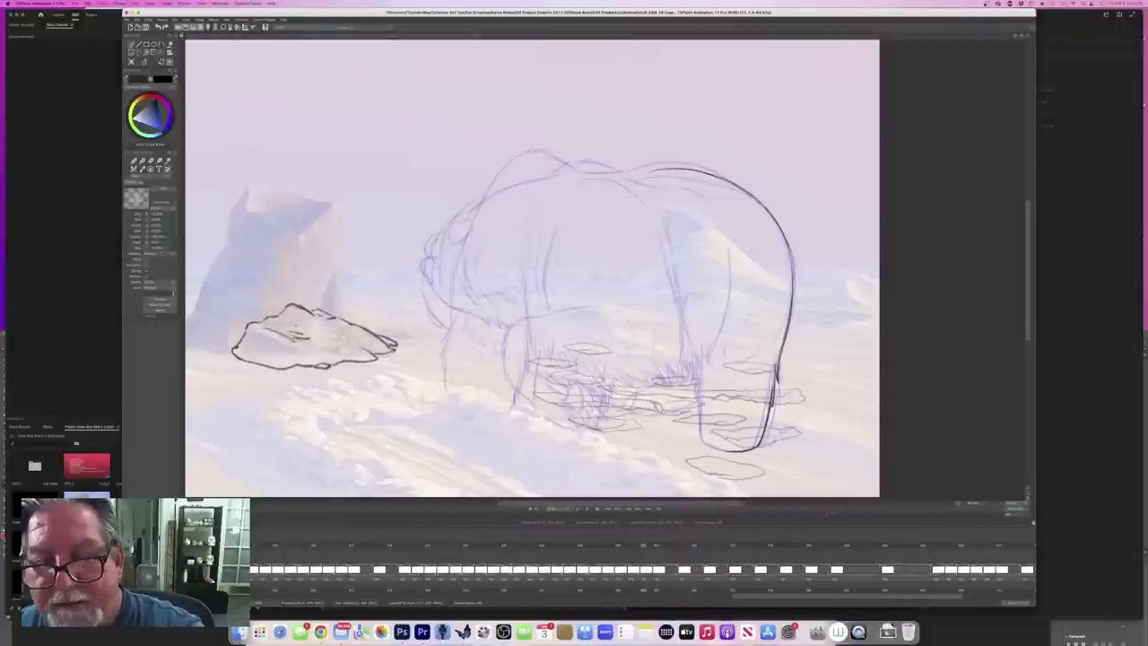
key(Left)
key(Right)
key(Left)
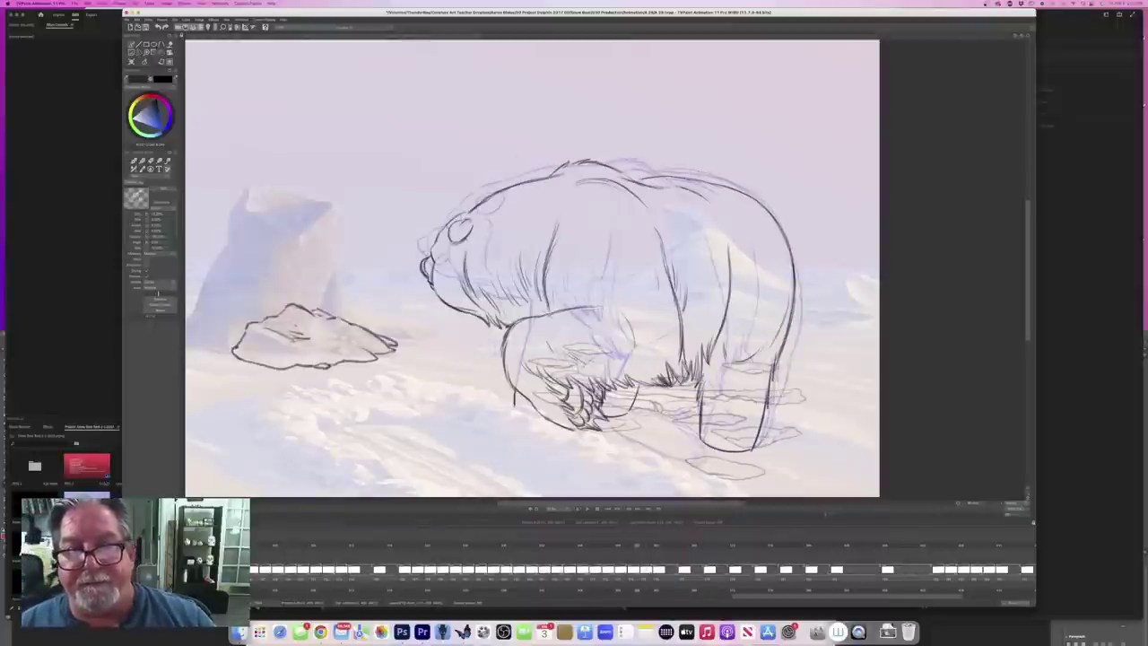
key(Right)
key(Left)
key(Right)
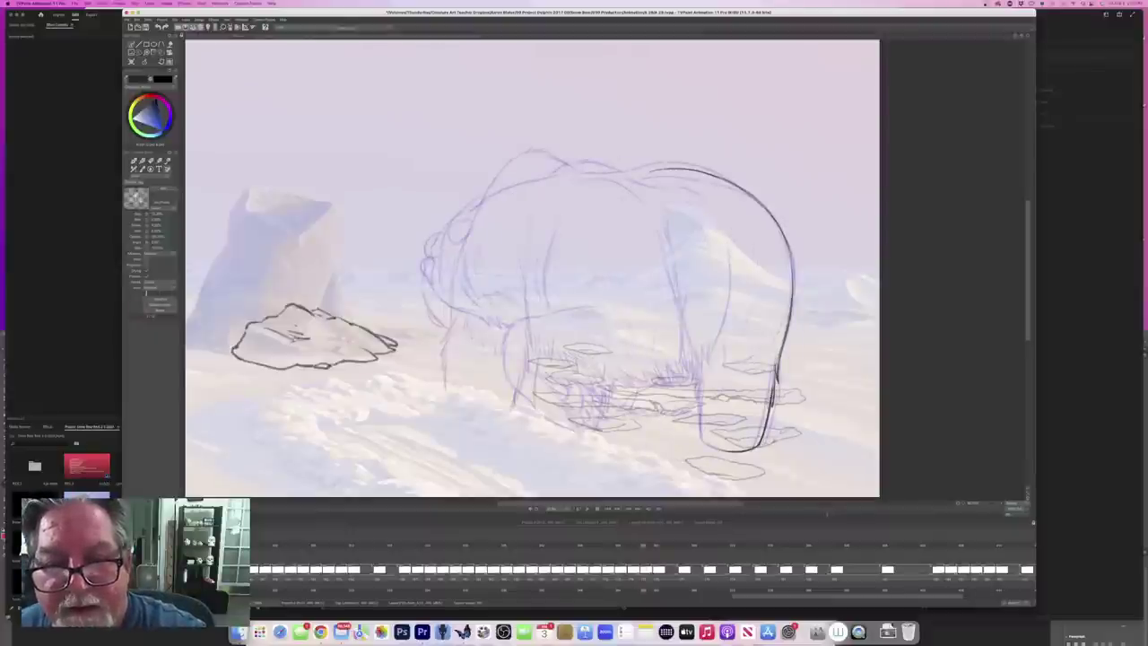
Step: Draw the shoulder hump outline between the neighbouring poses, including its rear slope and front curve
key(Left)
key(Right)
key(Left)
key(Right)
key(Left)
key(Right)
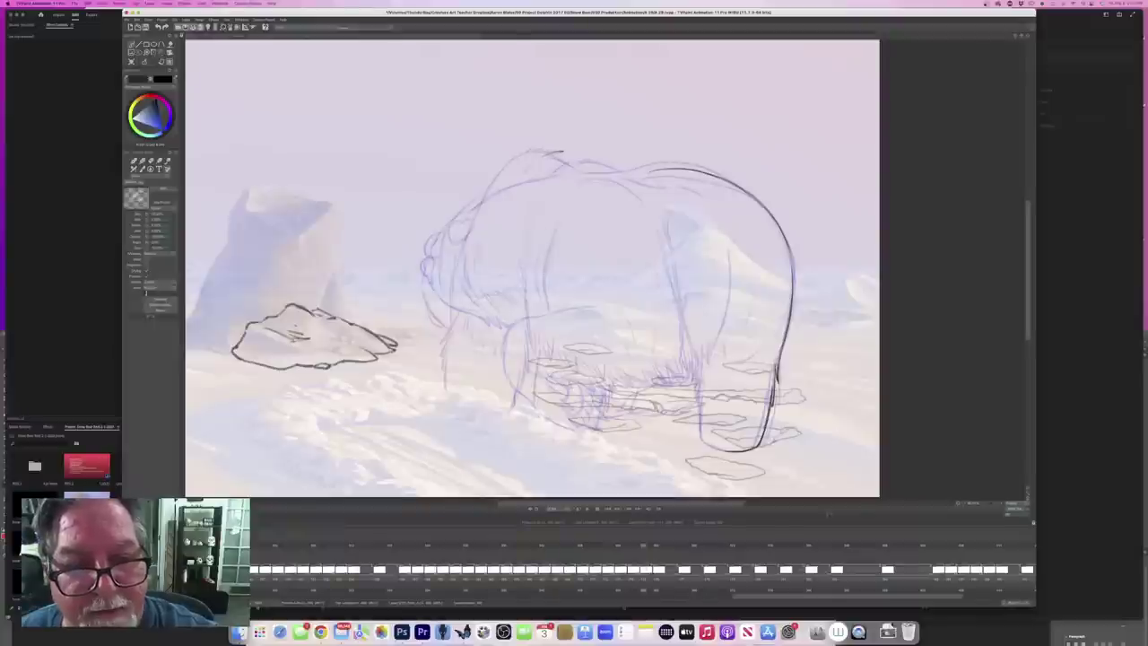
drag(553, 153, 581, 159)
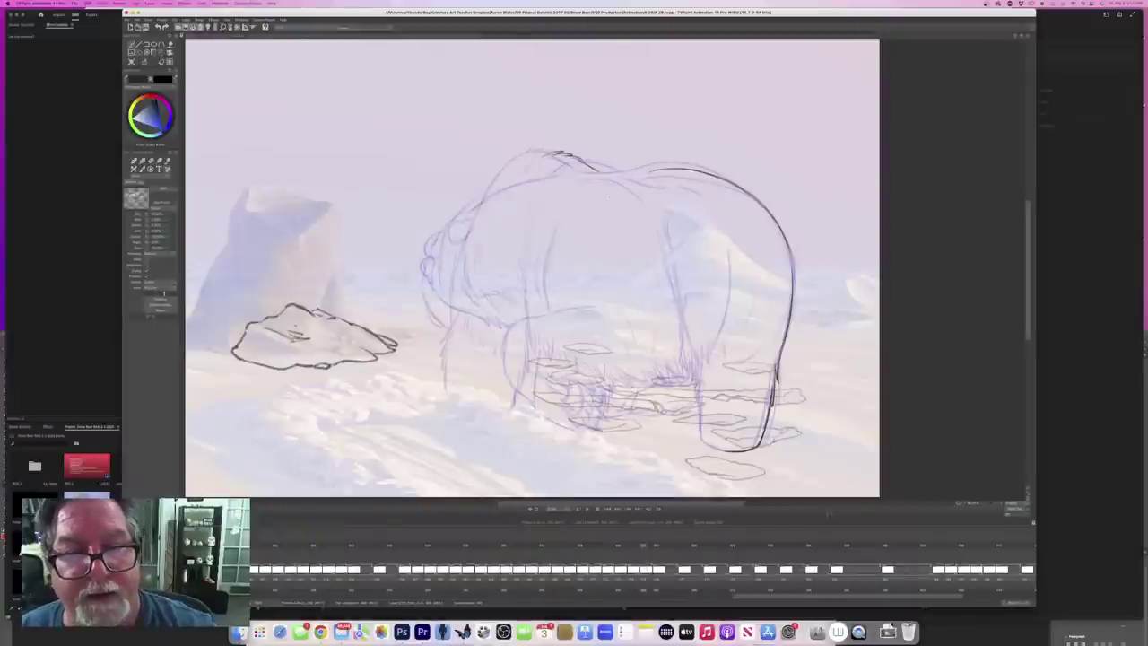
key(Left)
key(Right)
drag(526, 171, 547, 155)
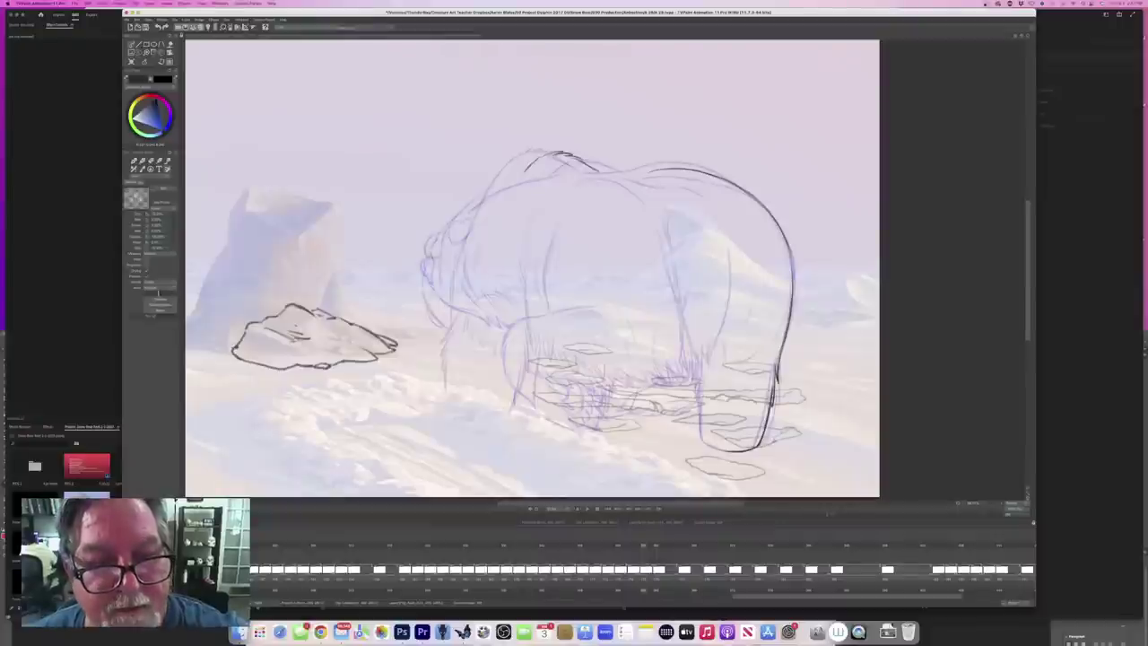
Step: Sketch light guide strokes for the near shoulder and the middle of the flank, flipping against the previous pose
key(Left)
key(Left)
key(Right)
key(Left)
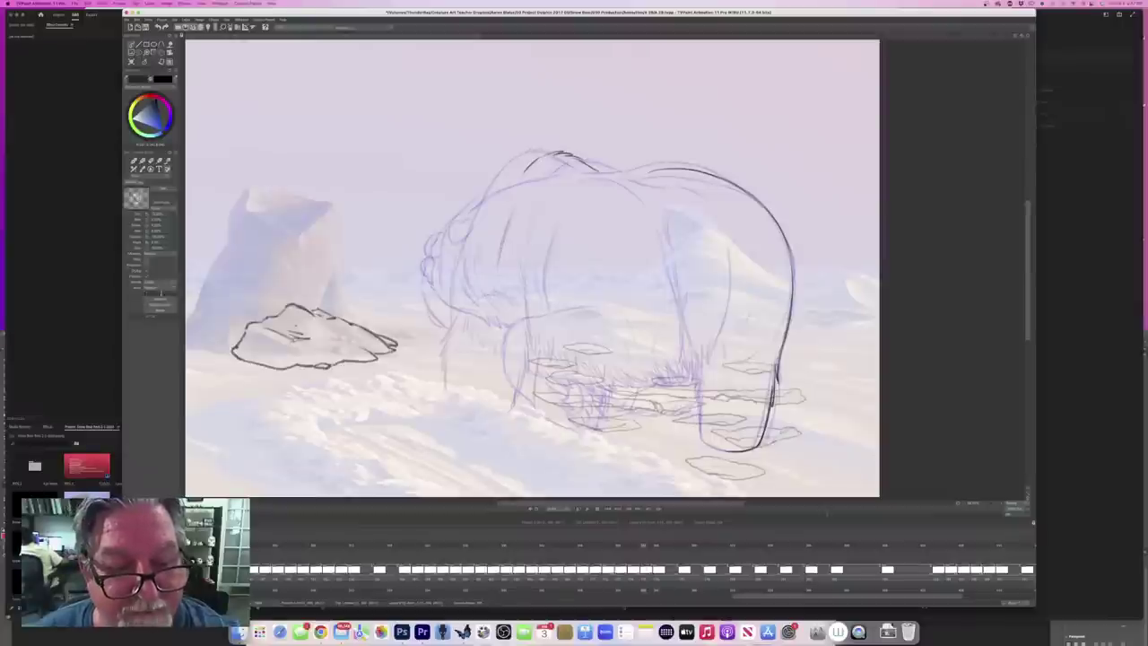
key(Left)
key(Right)
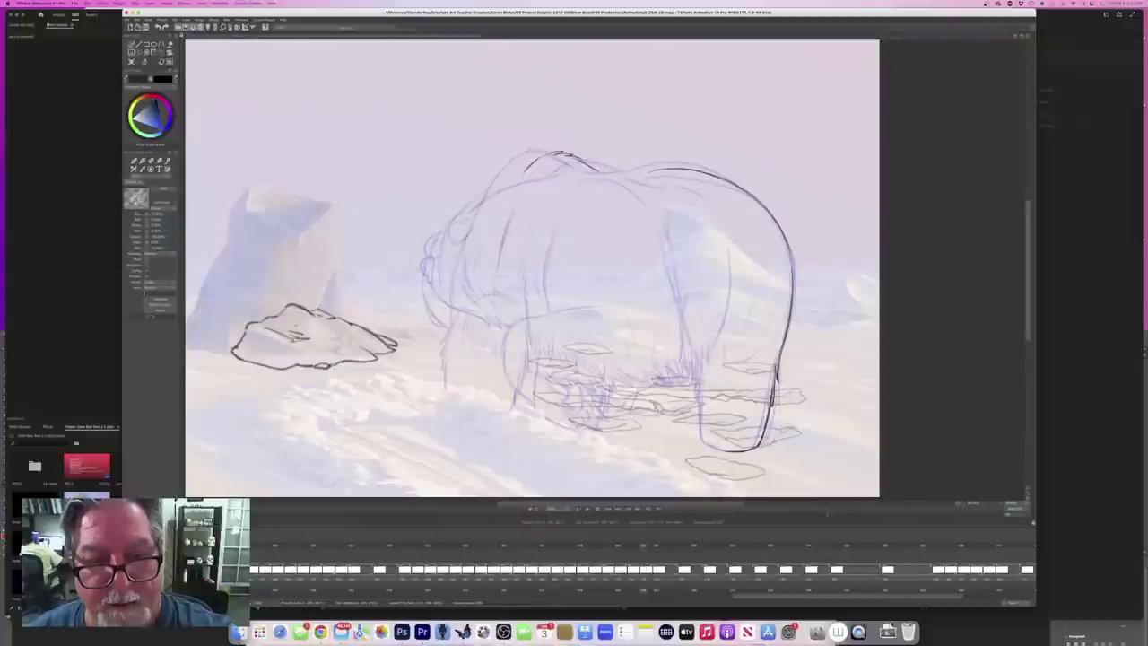
key(Left)
key(Right)
key(Left)
key(Right)
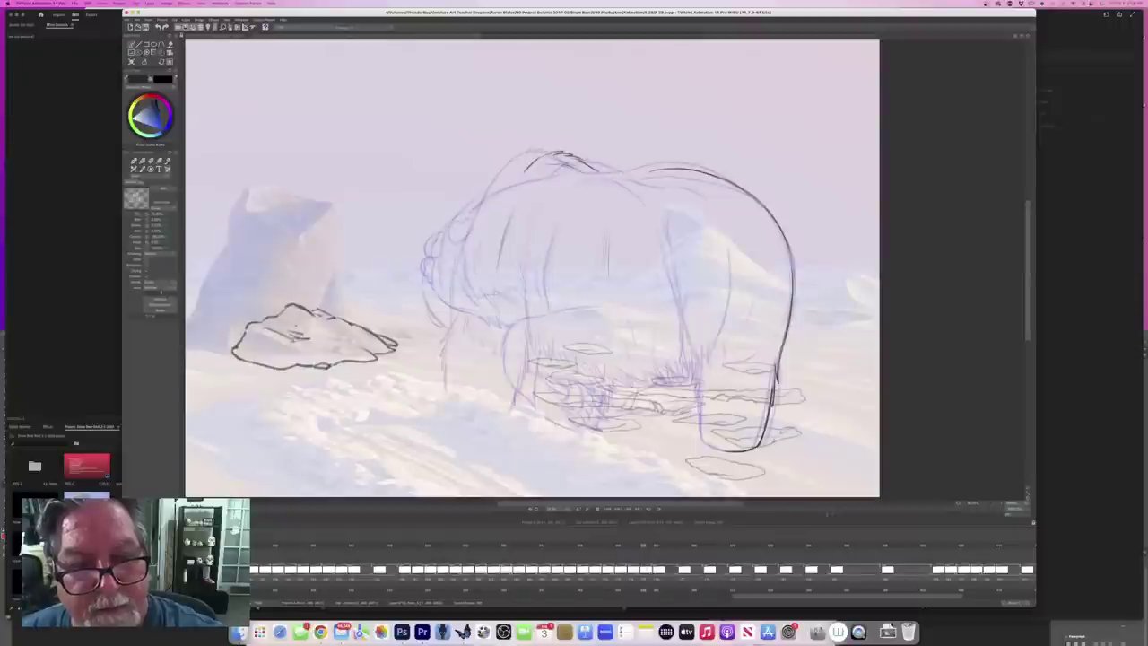
Step: Erase stray marks inside the shoulder hump and sketch a light shoulder arc beneath it
key(e)
mouse_move(547, 167)
mouse_down()
mouse_move(578, 169)
mouse_move(529, 168)
mouse_move(548, 152)
mouse_up()
key(Left)
key(Right)
key(b)
key(Left)
key(Right)
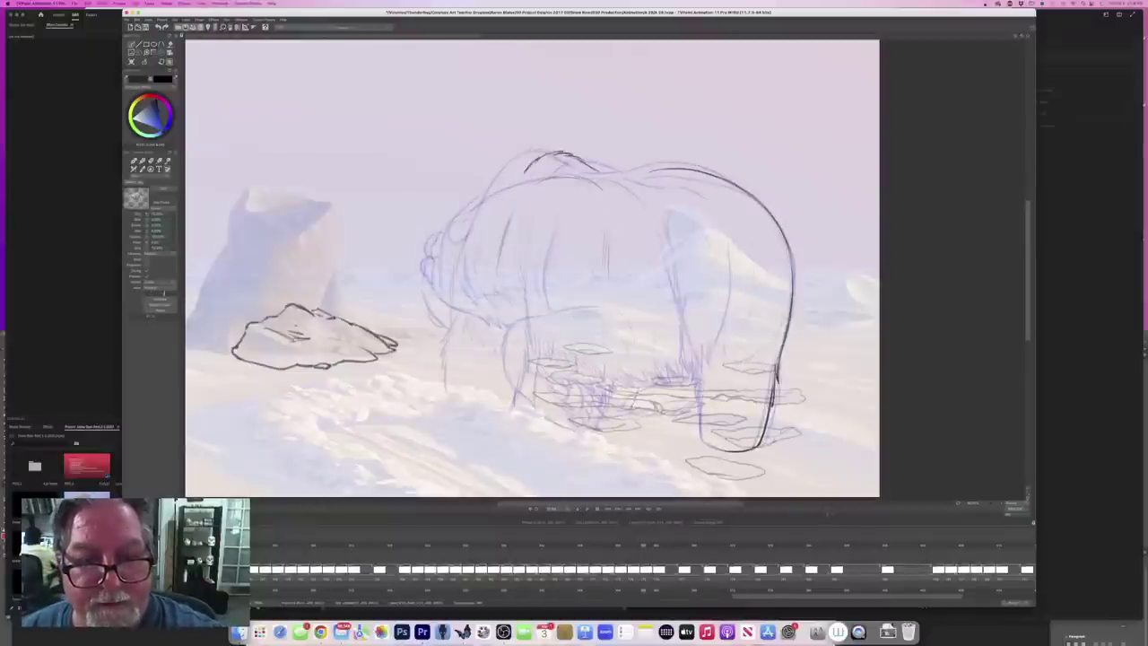
Step: Darken the shoulder arc and join the hump's rear slope to the back contour
key(Left)
key(Right)
key(Left)
key(Right)
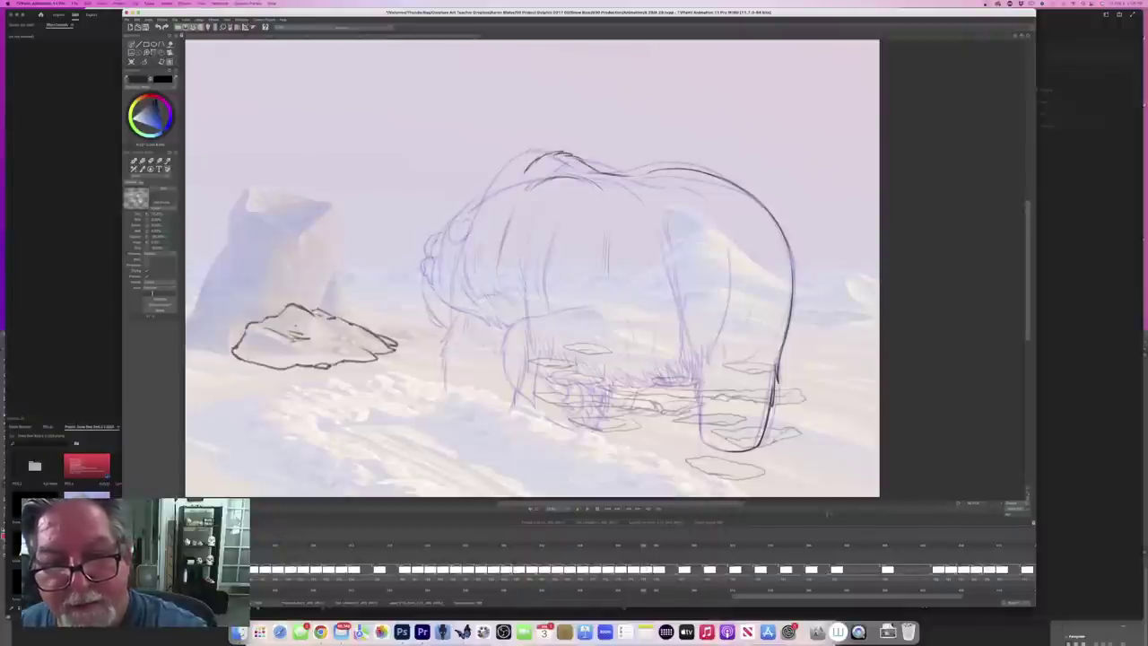
Step: Draw the front contour of the hind leg from the thigh down to the foot, closing the leg shape
key(Left)
key(Right)
key(Left)
key(Right)
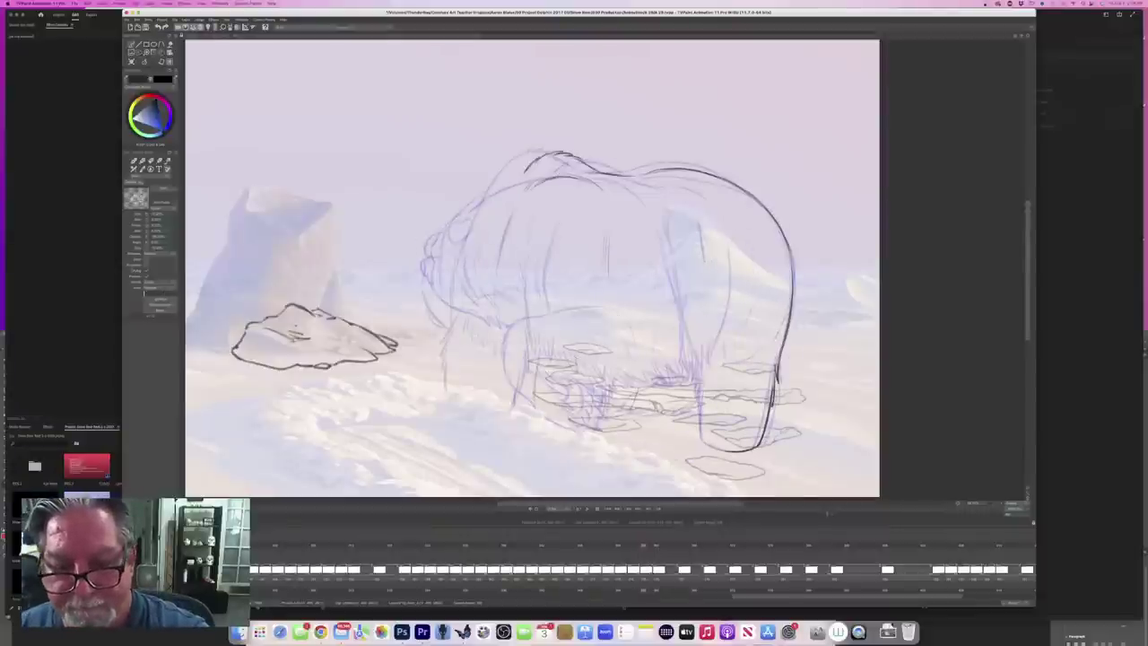
mouse_move(704, 266)
mouse_down()
mouse_move(701, 438)
mouse_move(732, 451)
mouse_up()
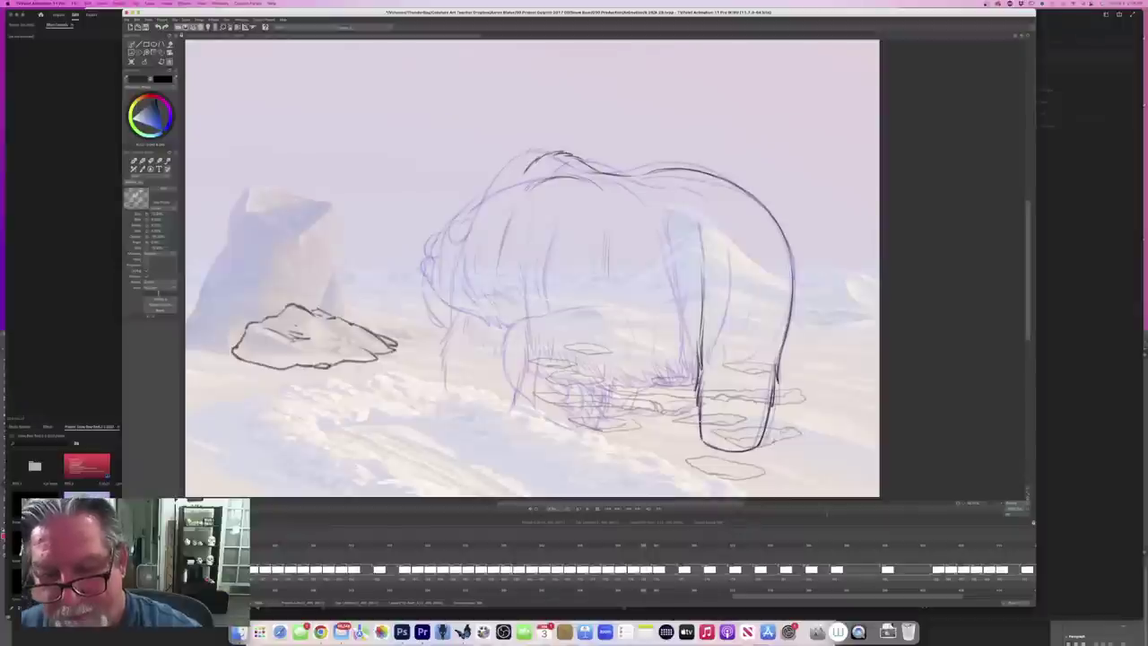
key(Left)
key(Right)
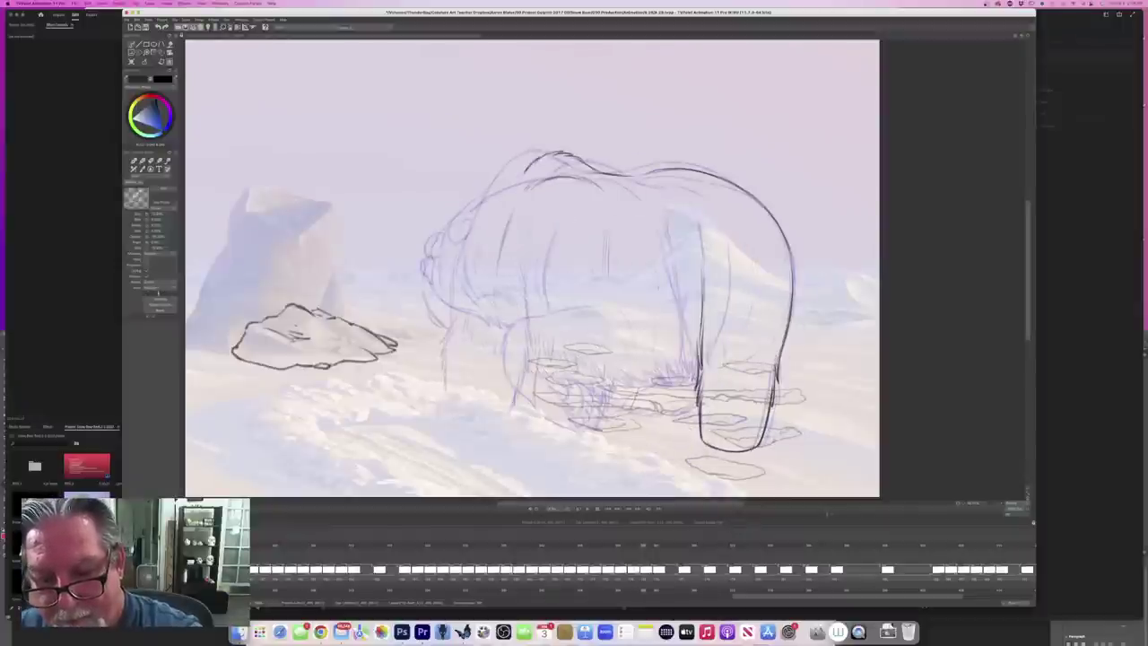
key(Left)
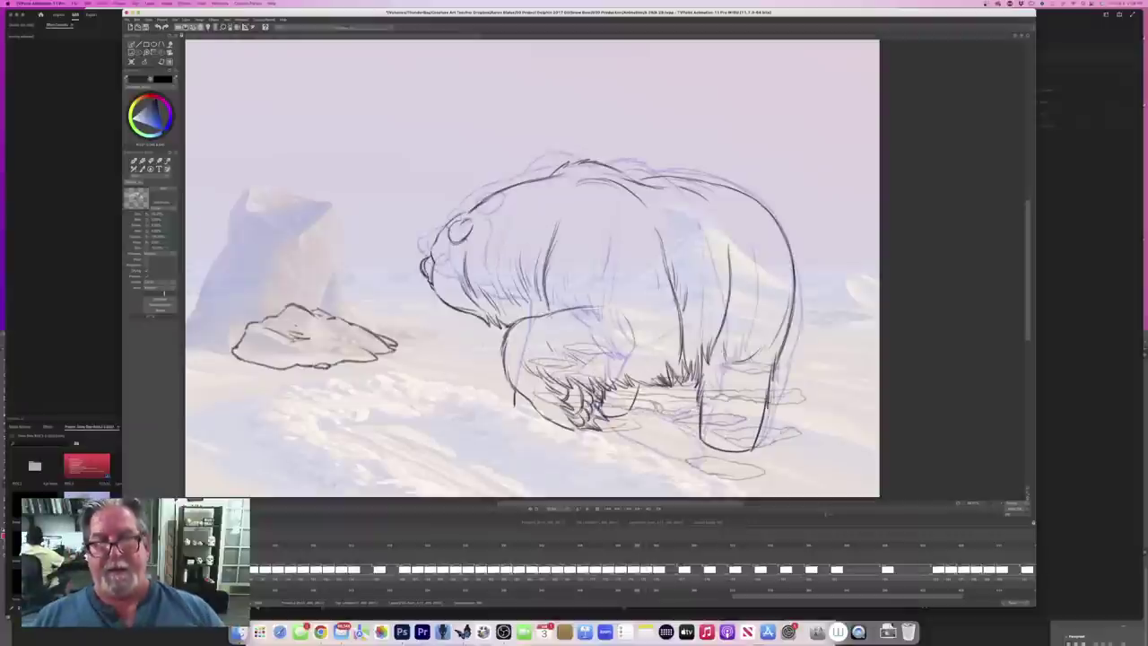
key(Right)
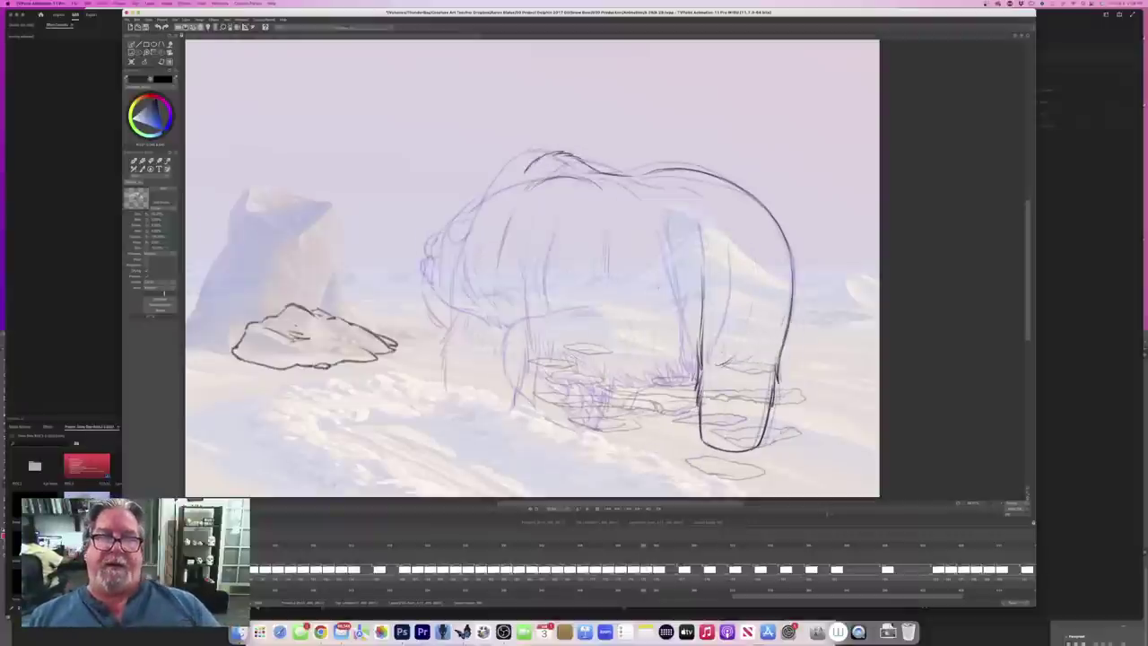
Step: Examine the hind leg and back movement by flipping through the in-between and its neighbouring drawings
key(comma)
key(period)
mouse_move(635, 548)
mouse_down()
mouse_move(519, 548)
mouse_move(714, 546)
mouse_move(557, 546)
mouse_move(656, 546)
mouse_up()
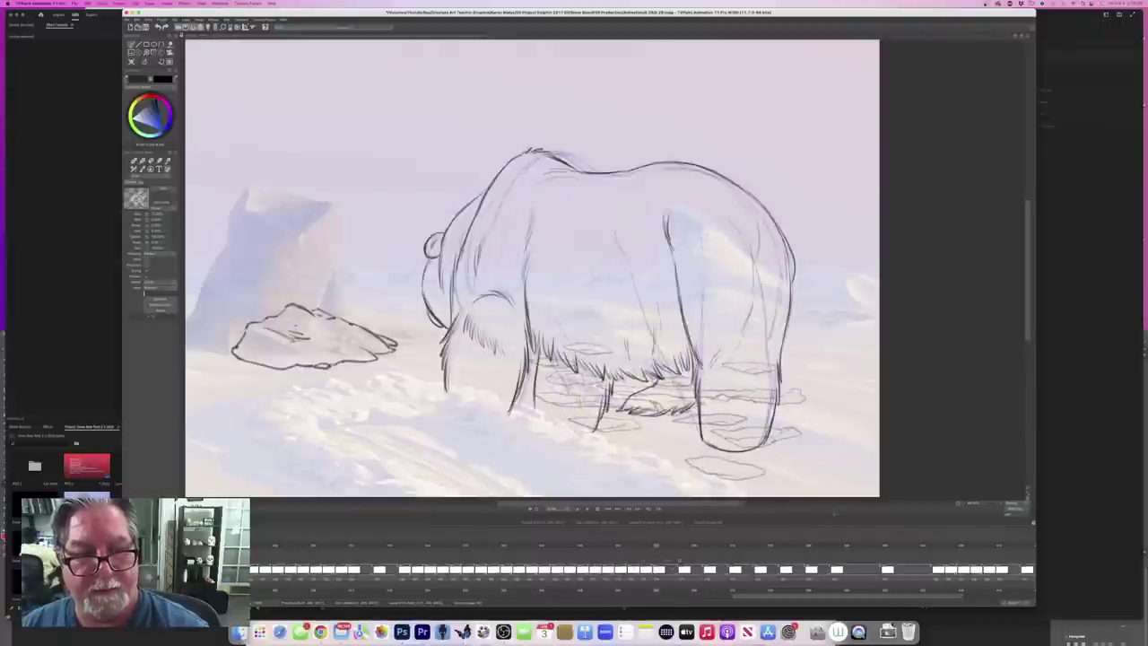
key(comma)
key(comma)
key(comma)
key(Left)
key(Right)
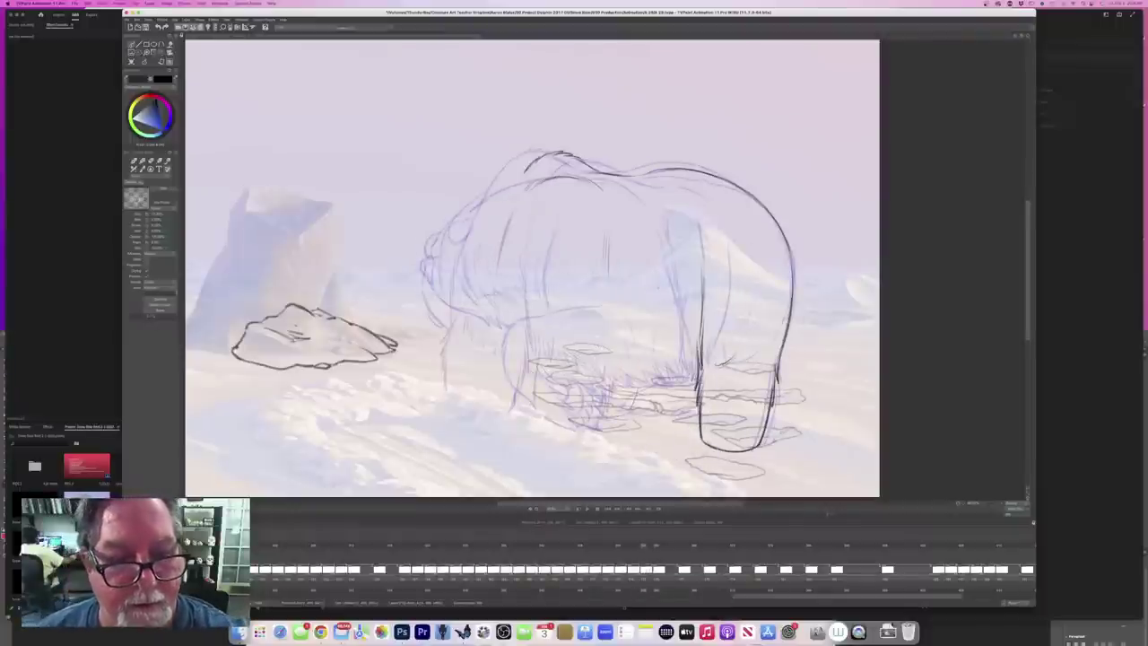
key(Left)
key(Right)
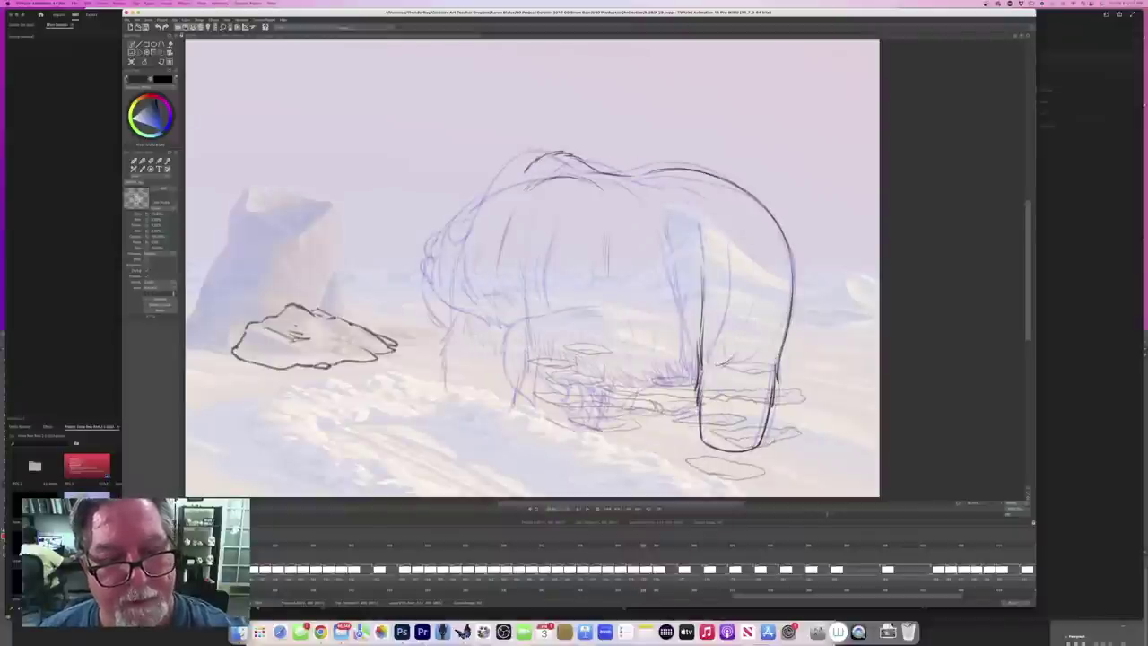
Step: Draw the foreleg's front contour from the shoulder to the ground, erasing and redrawing its lower part at a forward slant
key(alt+b)
key(b)
drag(512, 214, 488, 308)
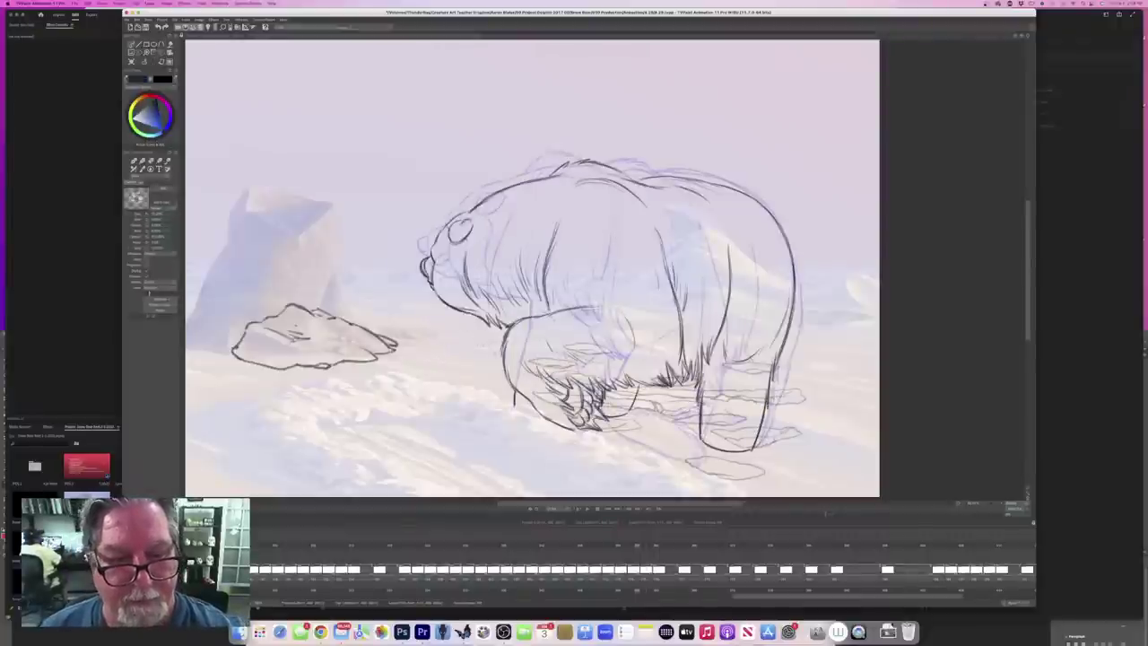
key(Right)
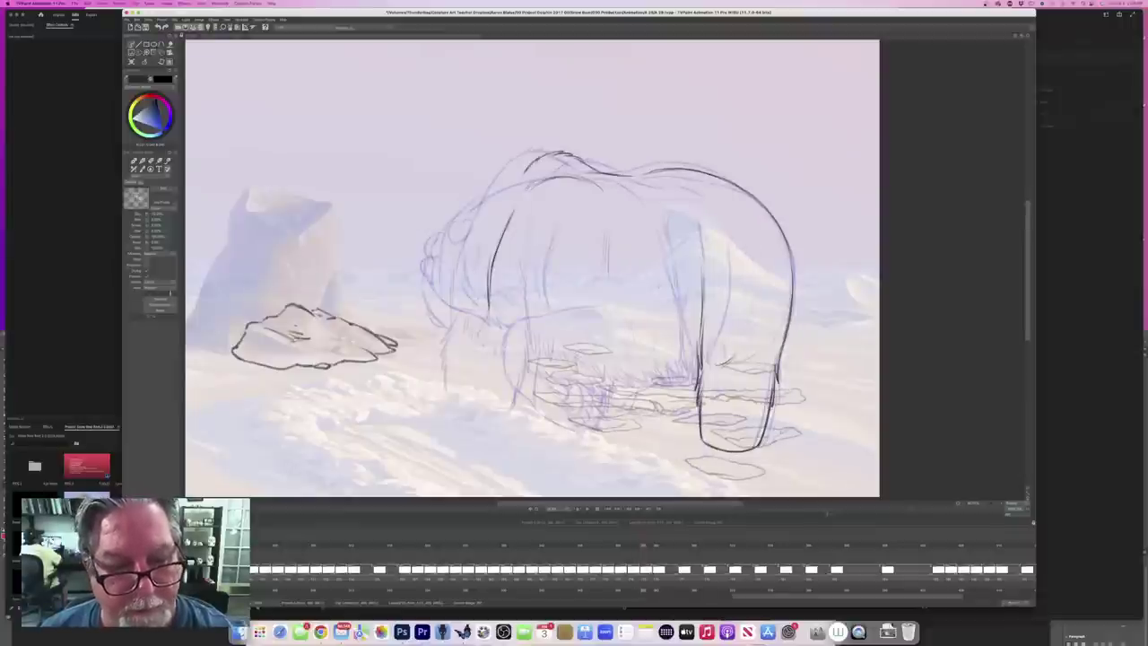
key(e)
drag(491, 272, 488, 311)
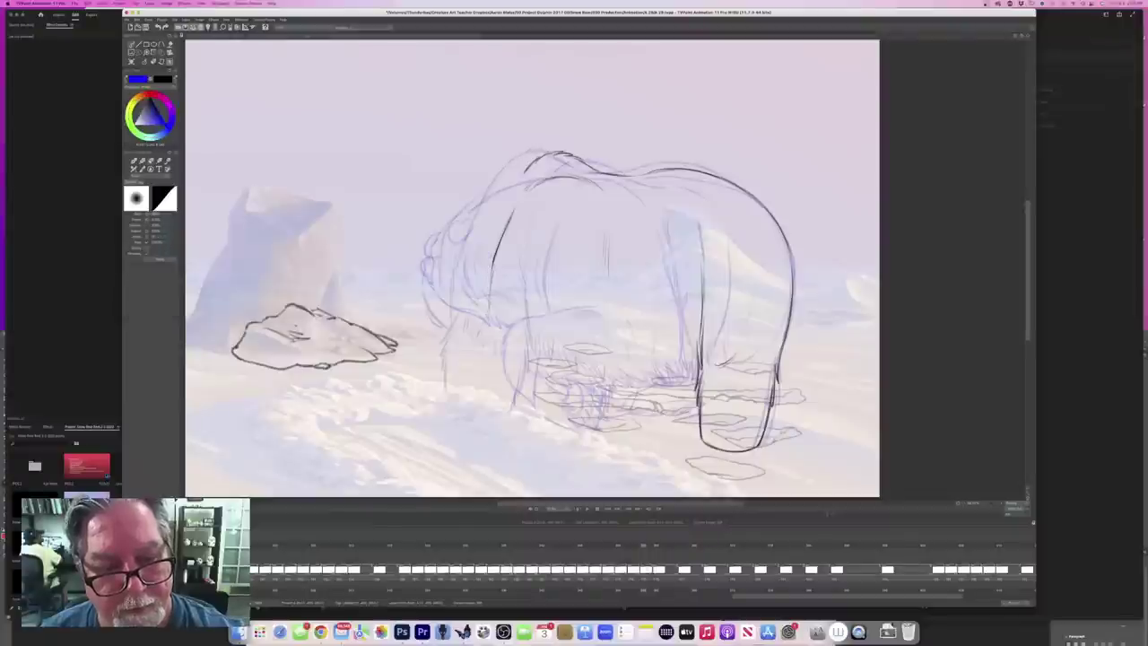
key(b)
key(e)
drag(493, 270, 491, 311)
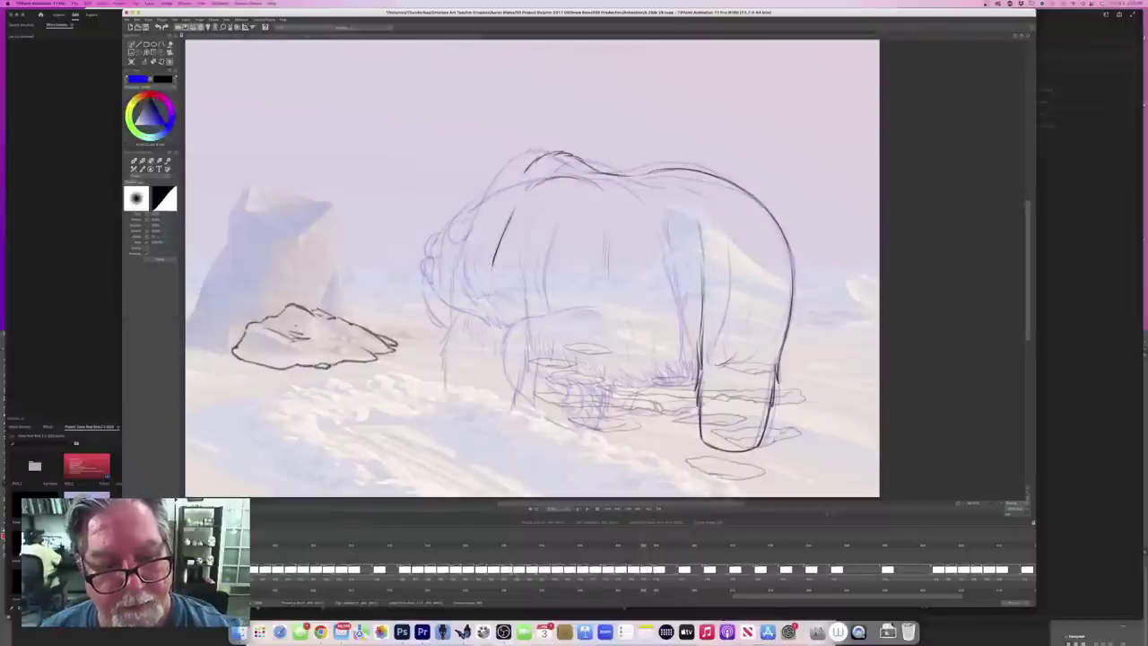
key(b)
drag(494, 262, 459, 379)
drag(465, 348, 457, 387)
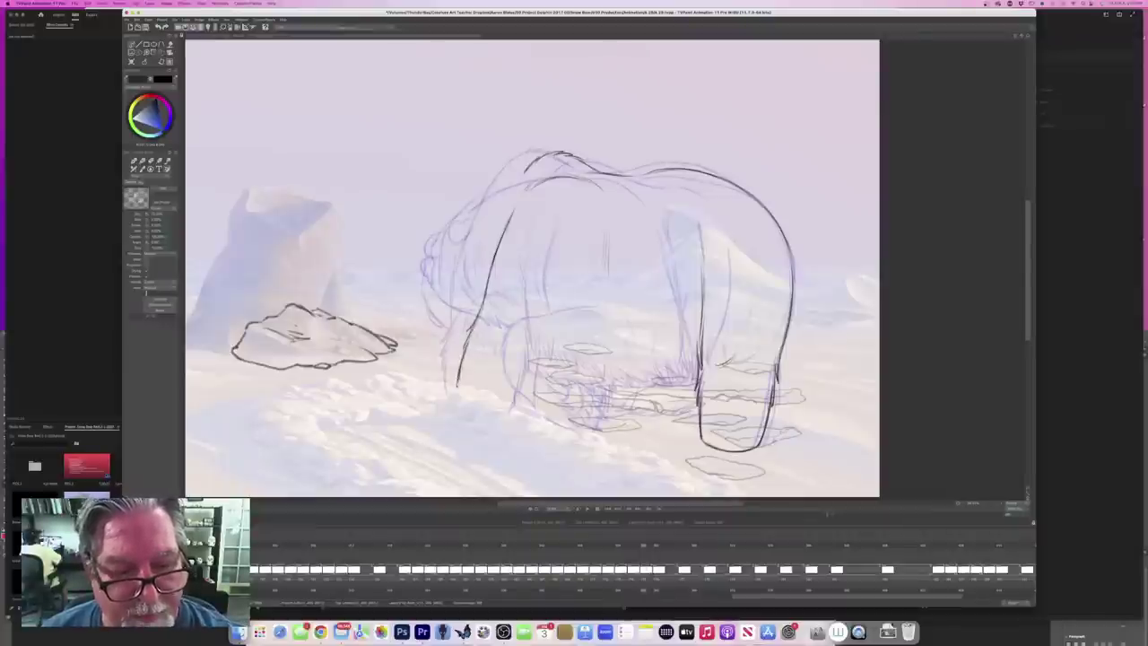
Step: Add short vertical strokes on the flank behind the foreleg, after comparing the foreleg with the previous pose
key(Left)
key(Right)
key(Left)
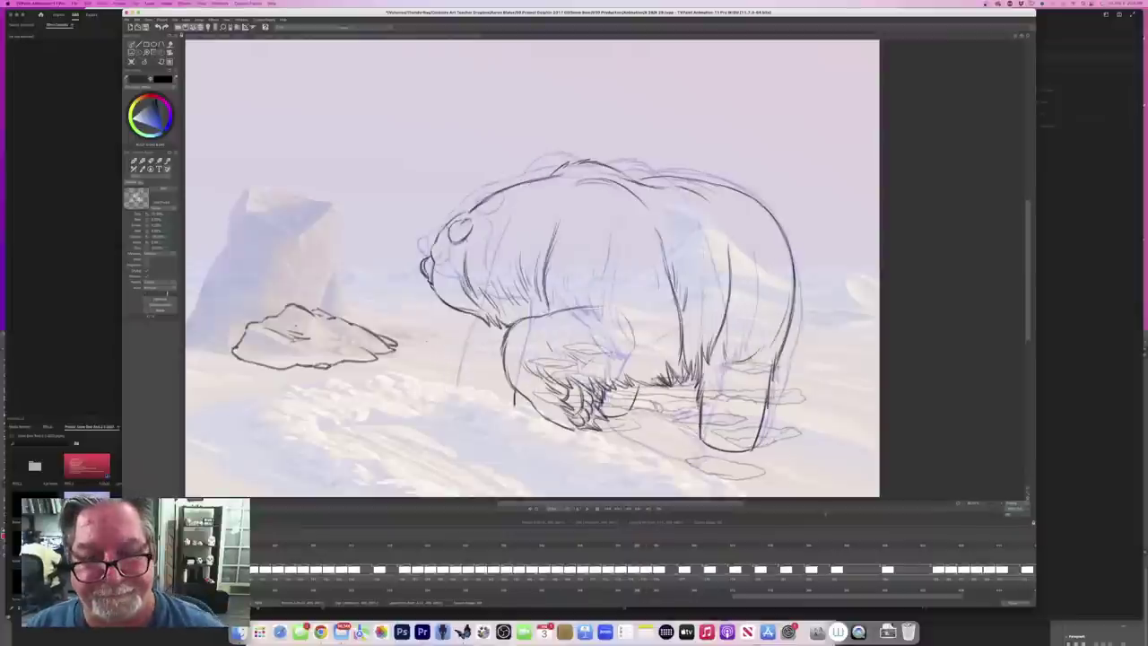
key(Right)
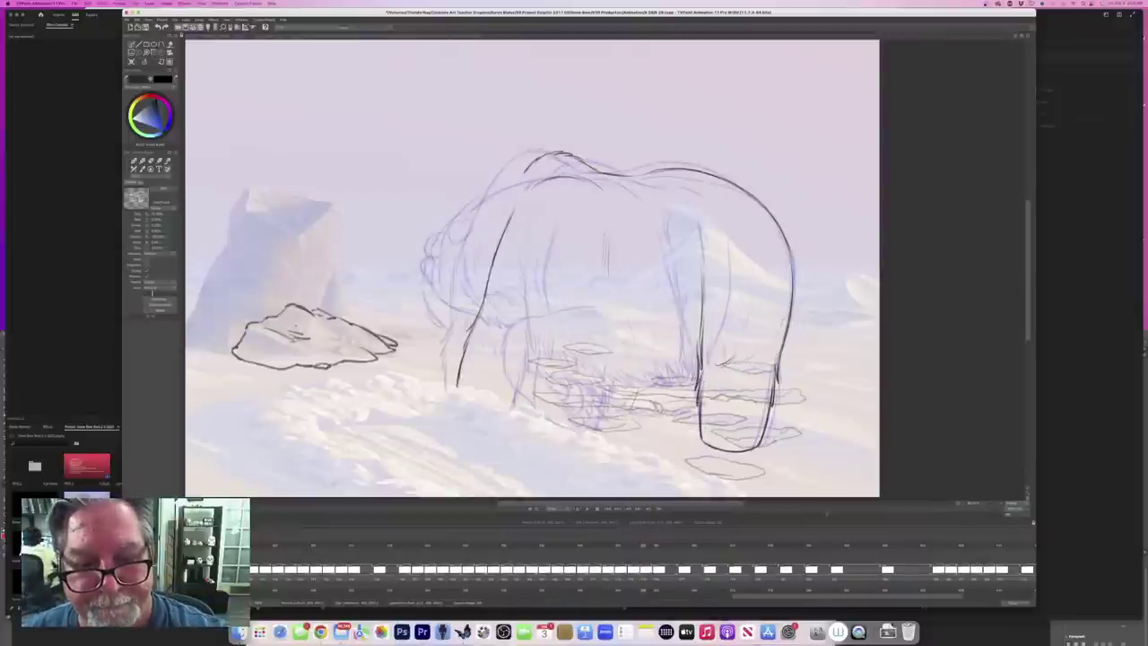
key(Left)
key(Right)
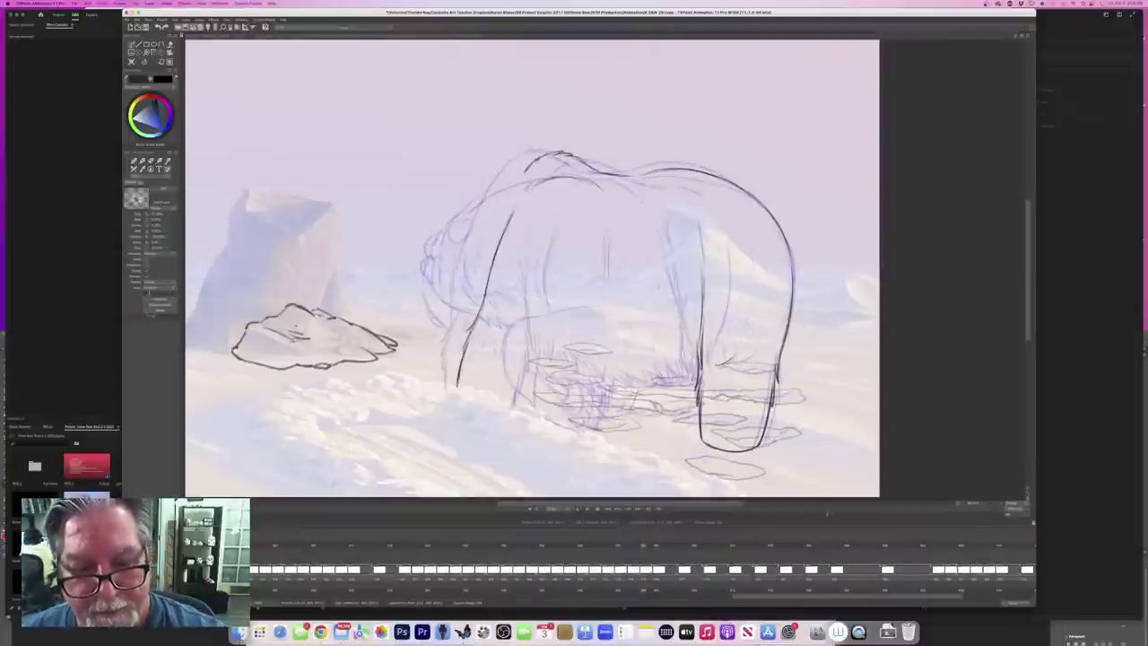
drag(597, 287, 596, 330)
drag(592, 299, 595, 346)
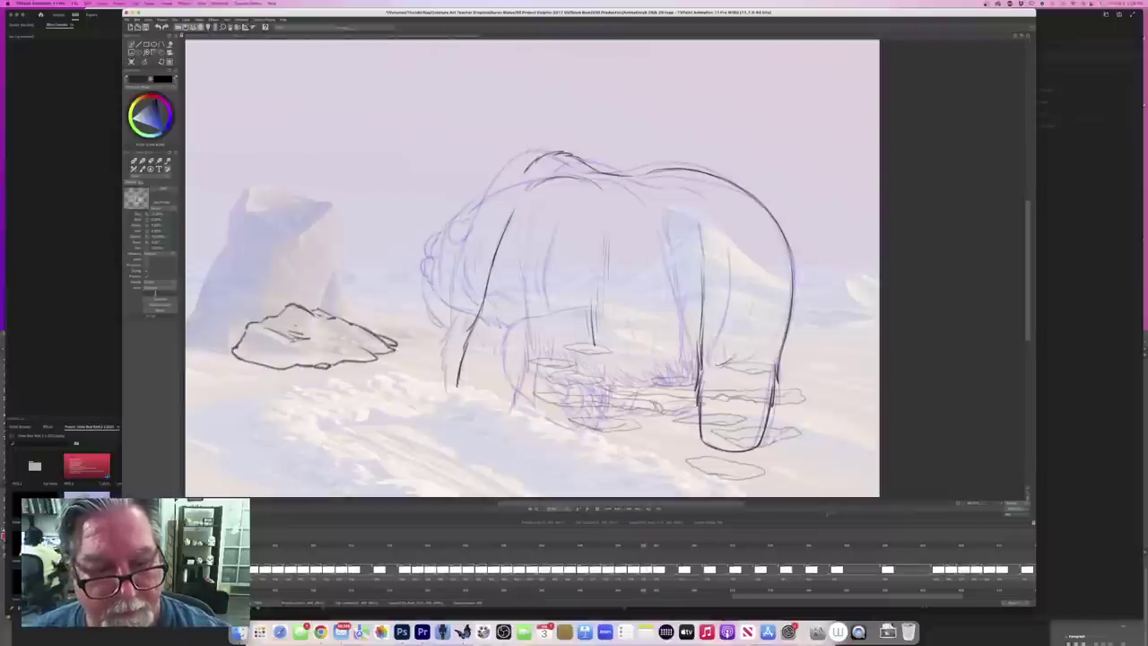
Step: Draw the foreleg's furry rear contour from the elbow down to the ground, erasing and redrawing its lower part
mouse_move(560, 325)
mouse_down()
mouse_move(570, 348)
mouse_move(558, 363)
mouse_up()
mouse_move(548, 354)
mouse_down()
mouse_move(559, 364)
mouse_move(523, 416)
mouse_up()
key(Left)
key(Right)
key(e)
drag(539, 365, 524, 418)
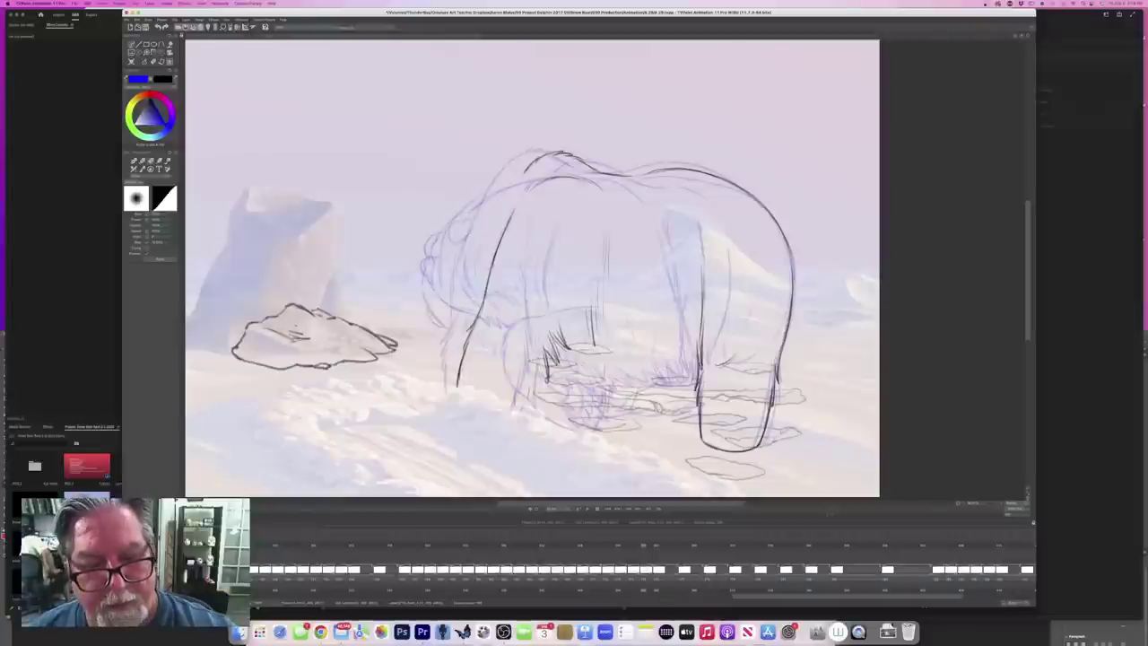
key(x)
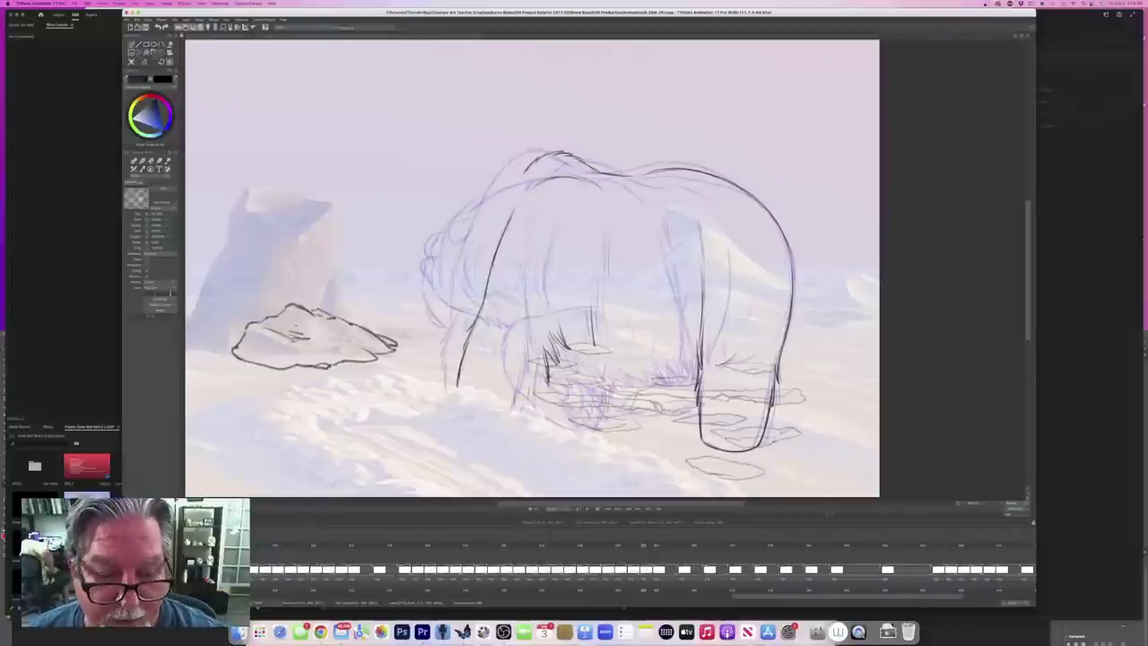
drag(548, 368, 524, 416)
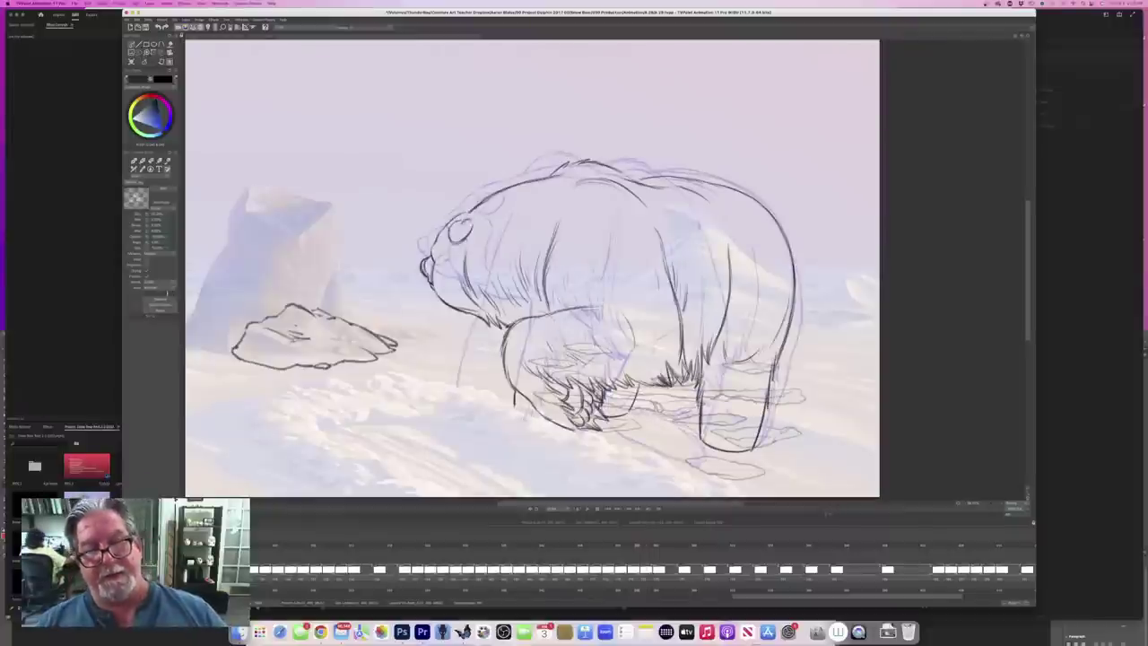
Step: Add a short fur stroke between the elbow and the flank, compare the foreleg with the previous pose, and save the project
key(Right)
key(Left)
key(Right)
drag(574, 329, 581, 347)
key(Left)
key(Right)
key(Left)
key(Right)
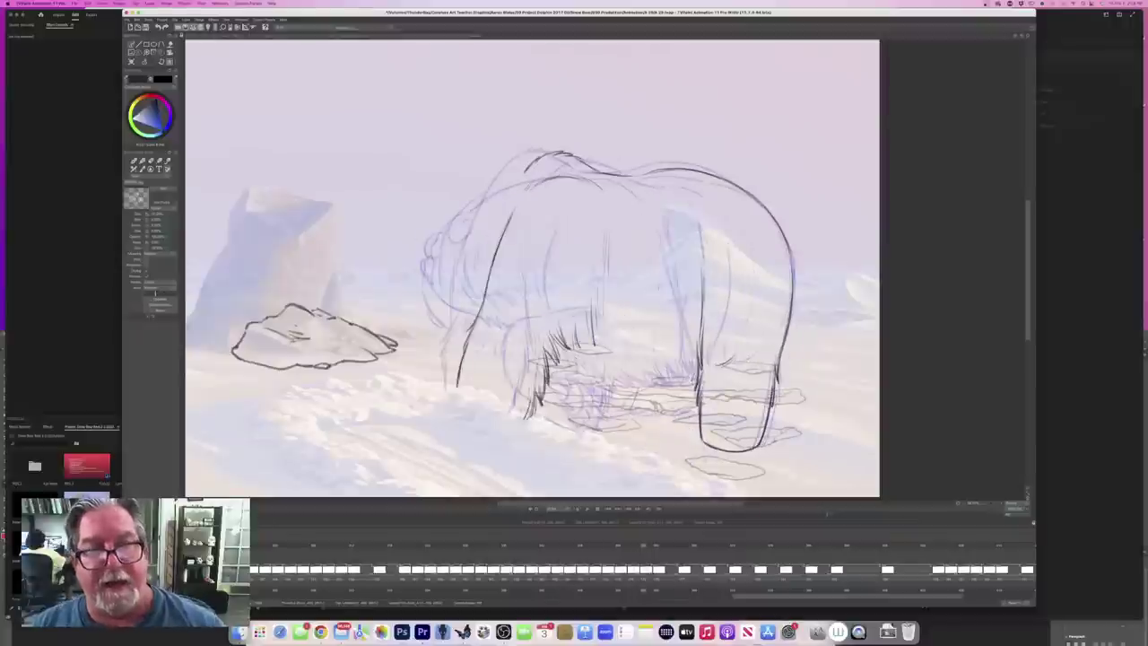
key(super+s)
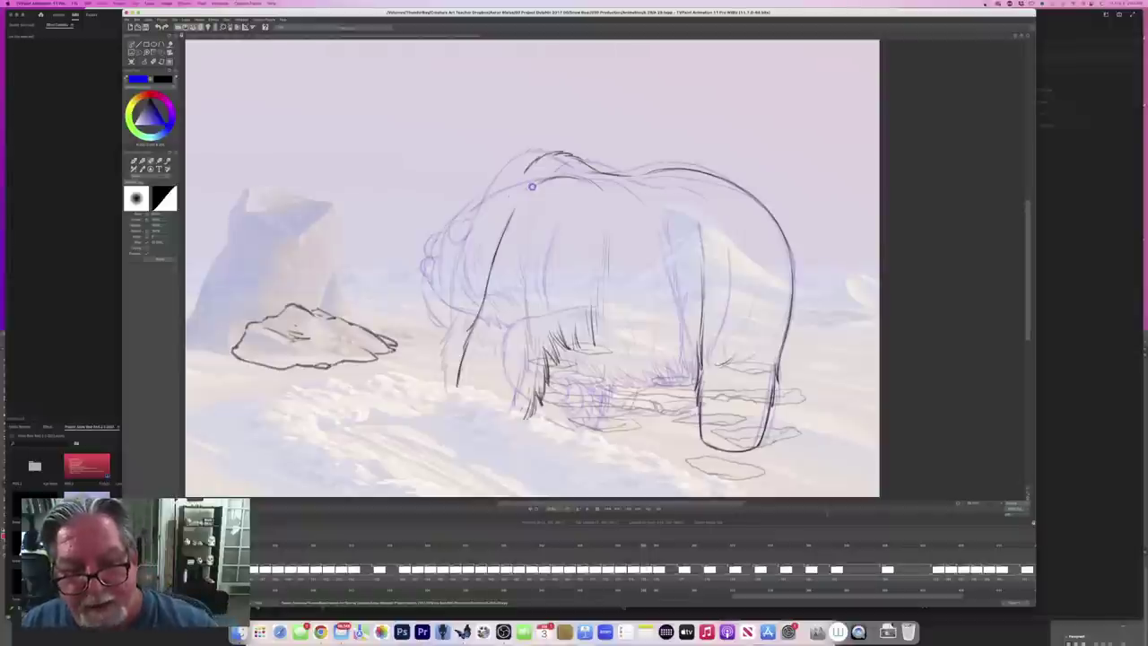
Step: Draw the shaggy belly line with short fur strokes running from behind the foreleg toward the hind leg
key(Left)
key(Right)
key(n)
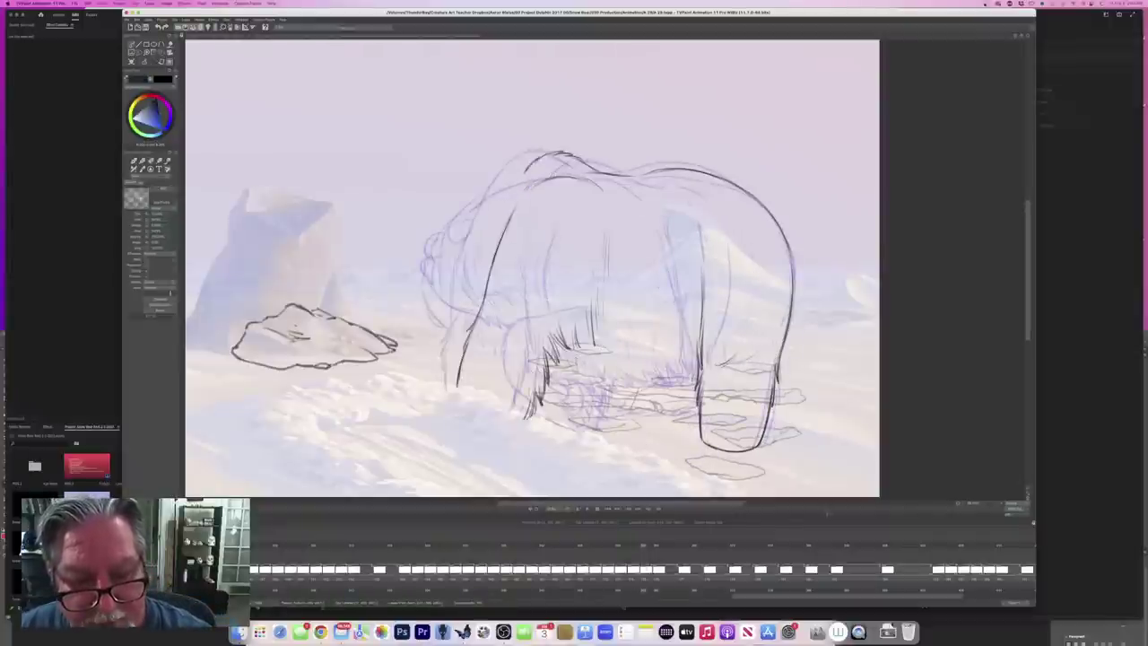
drag(568, 355, 598, 379)
drag(589, 357, 609, 379)
mouse_move(604, 363)
mouse_down()
mouse_move(611, 379)
mouse_move(665, 383)
mouse_up()
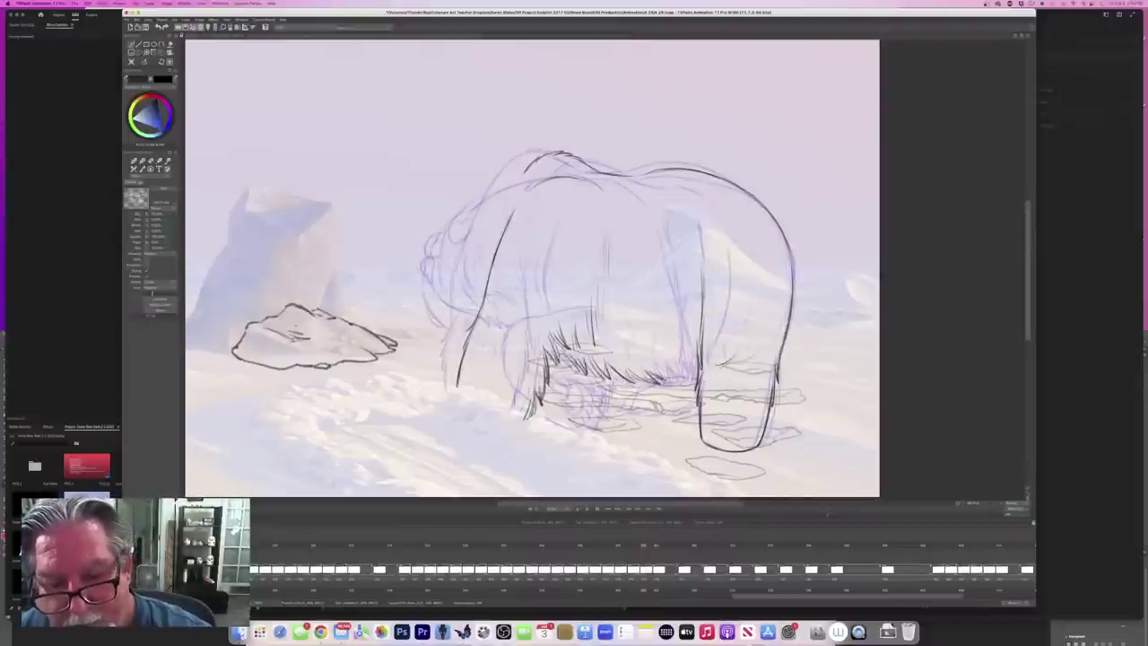
Step: Fill in the belly fur tufts in front of the hind leg and check them against the previous drawing
key(Left)
key(Right)
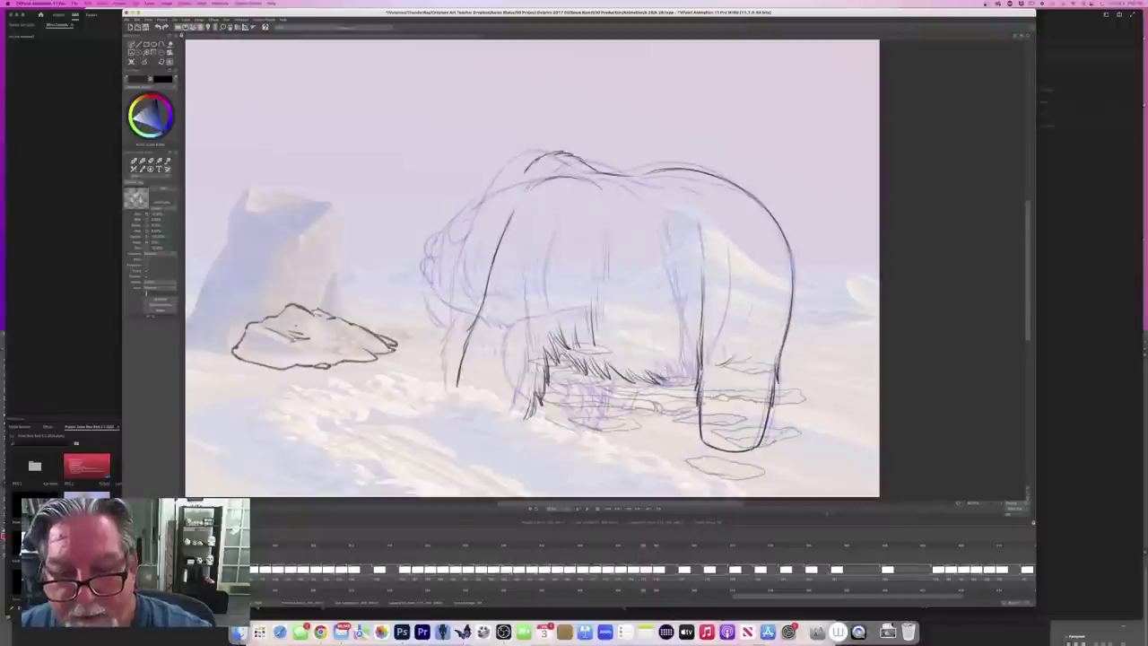
drag(690, 360, 680, 382)
drag(684, 369, 662, 383)
drag(669, 366, 653, 381)
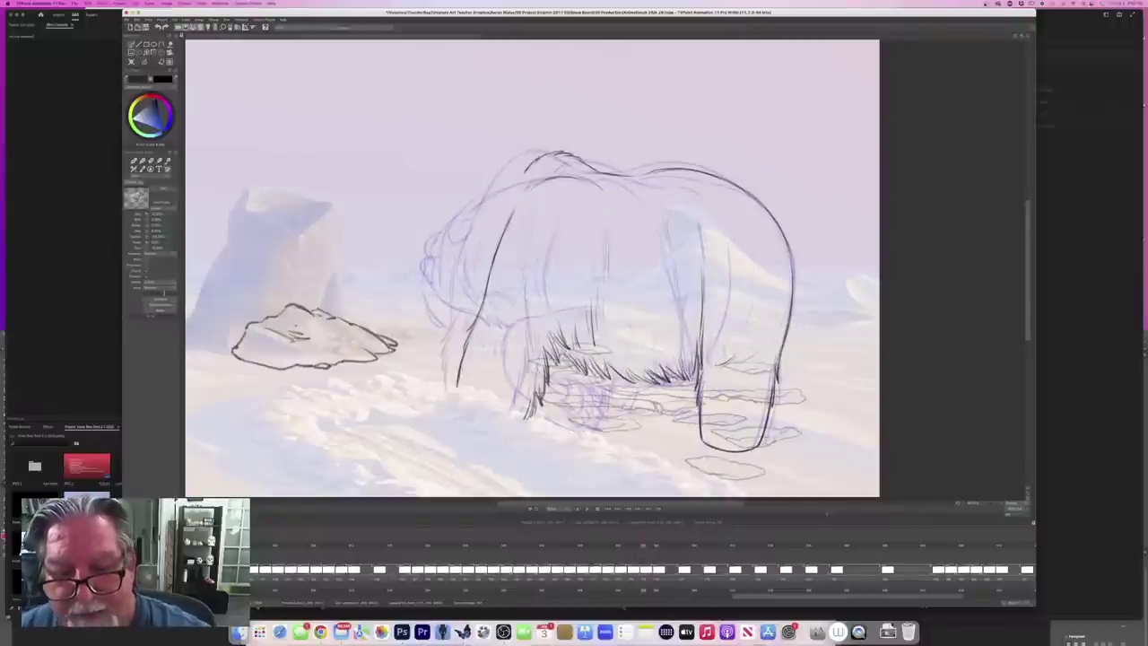
key(Left)
key(Right)
key(Left)
key(Right)
key(Left)
key(Right)
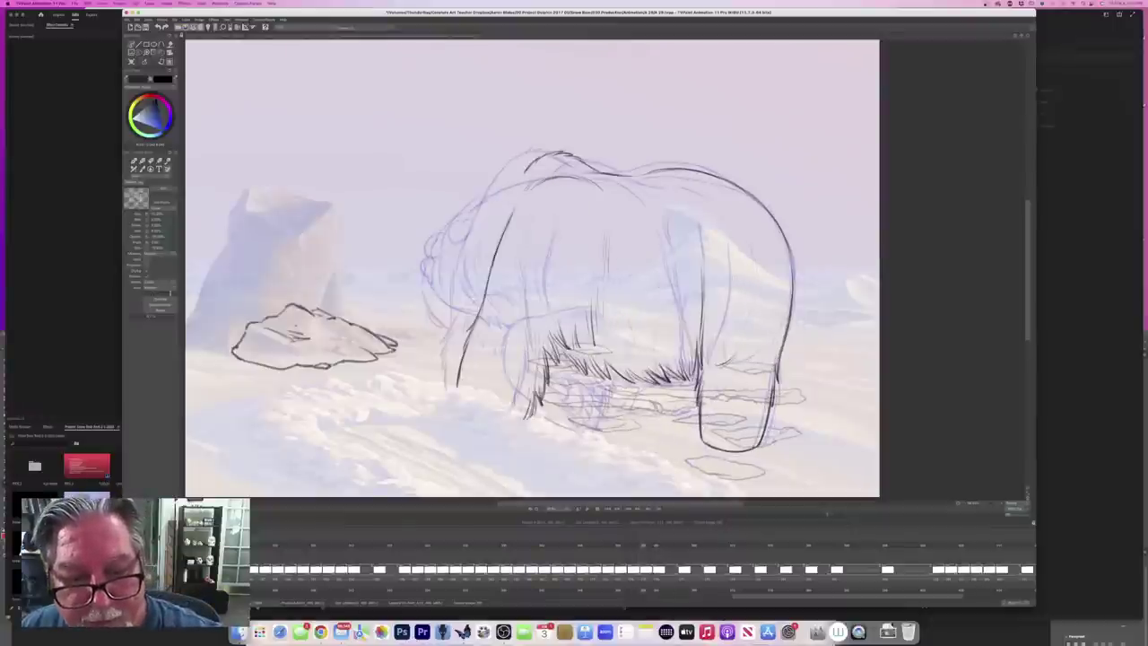
Step: Add more short fur strokes to the flank just behind the elbow, comparing them with the previous pose
drag(576, 325, 584, 347)
drag(581, 332, 591, 350)
key(Left)
key(Right)
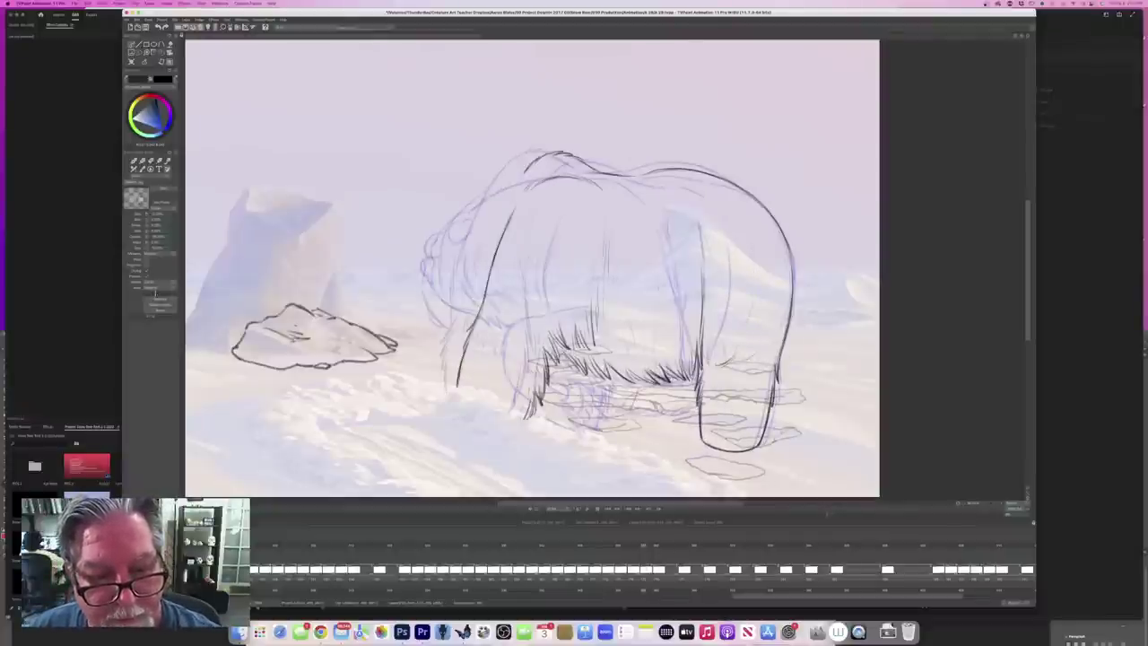
Step: Erase part of the fur behind the elbow, rework the foreleg's rear edge, and draw a short curve across the upper foreleg
key(e)
drag(563, 326, 545, 363)
key(Left)
key(Right)
key(b)
mouse_move(528, 310)
mouse_down()
mouse_move(545, 300)
mouse_move(567, 348)
mouse_move(543, 388)
mouse_up()
drag(545, 390, 539, 404)
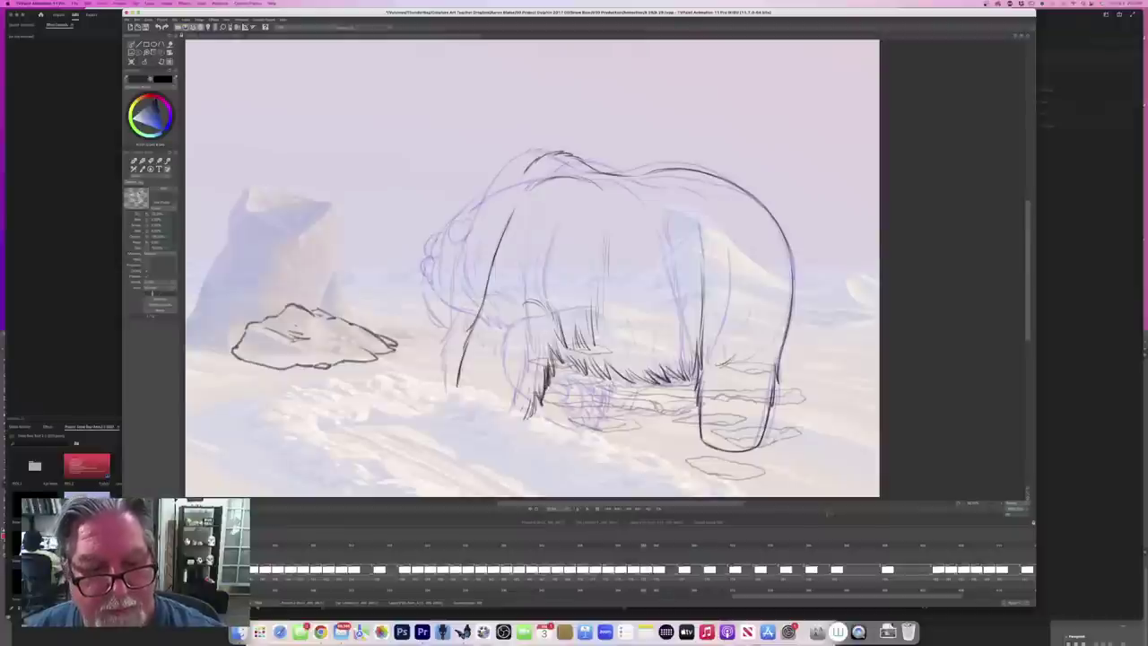
drag(526, 296, 544, 307)
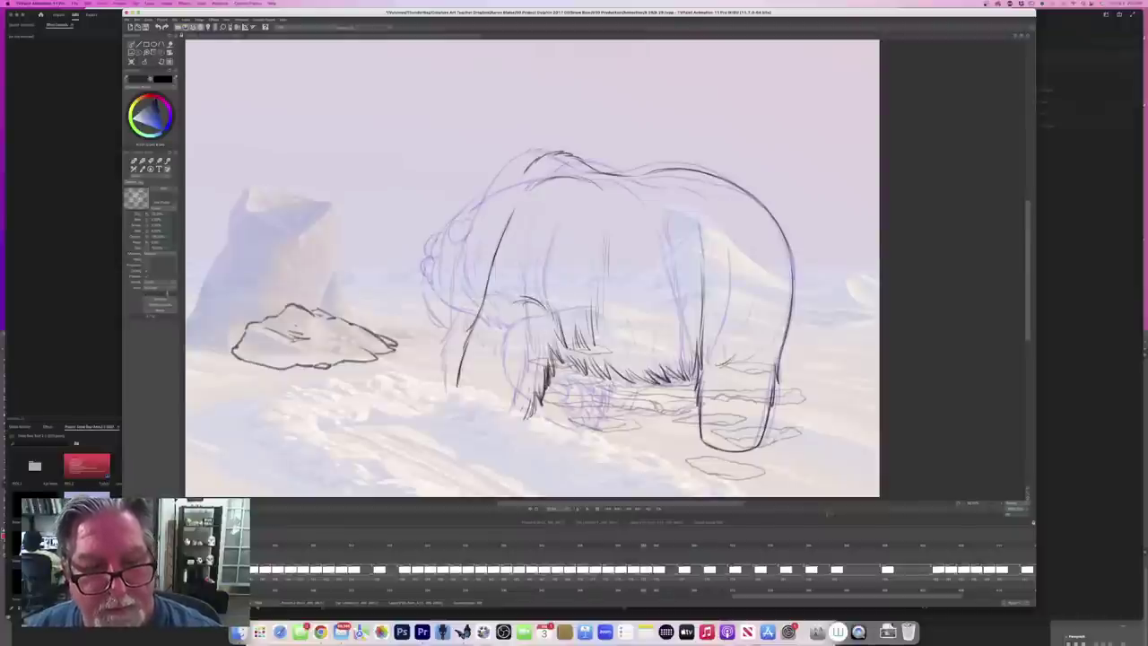
Step: Draw a slightly curved line from behind the shoulder down to the elbow, checking it against the previous drawing
key(Left)
key(period)
drag(570, 235, 559, 320)
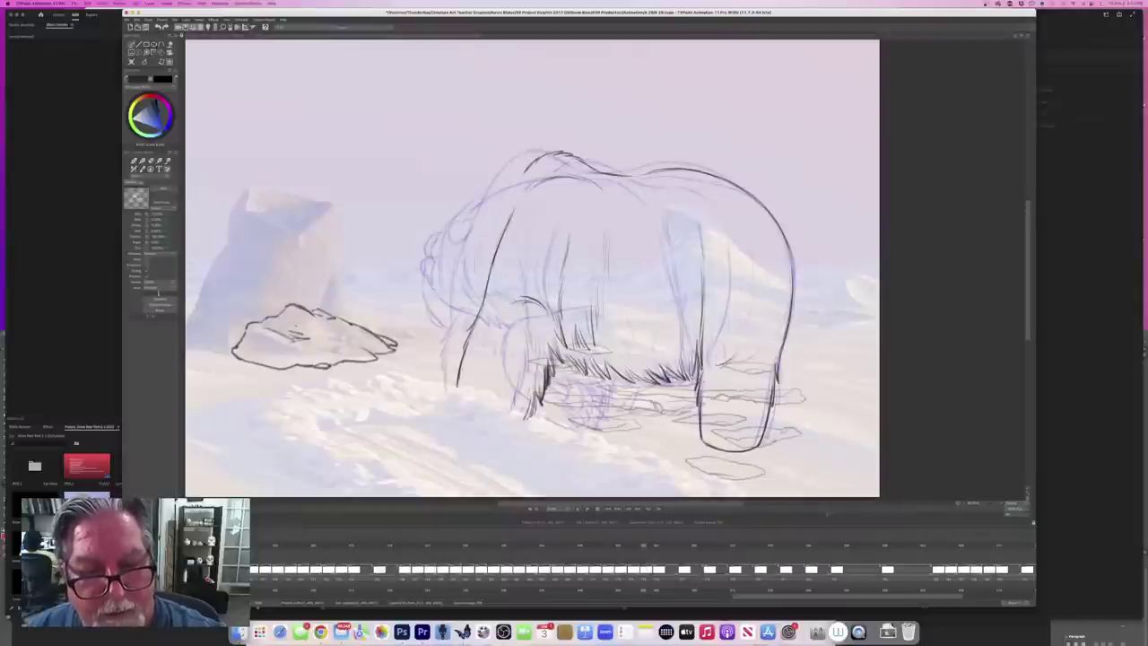
key(Left)
key(Right)
key(Left)
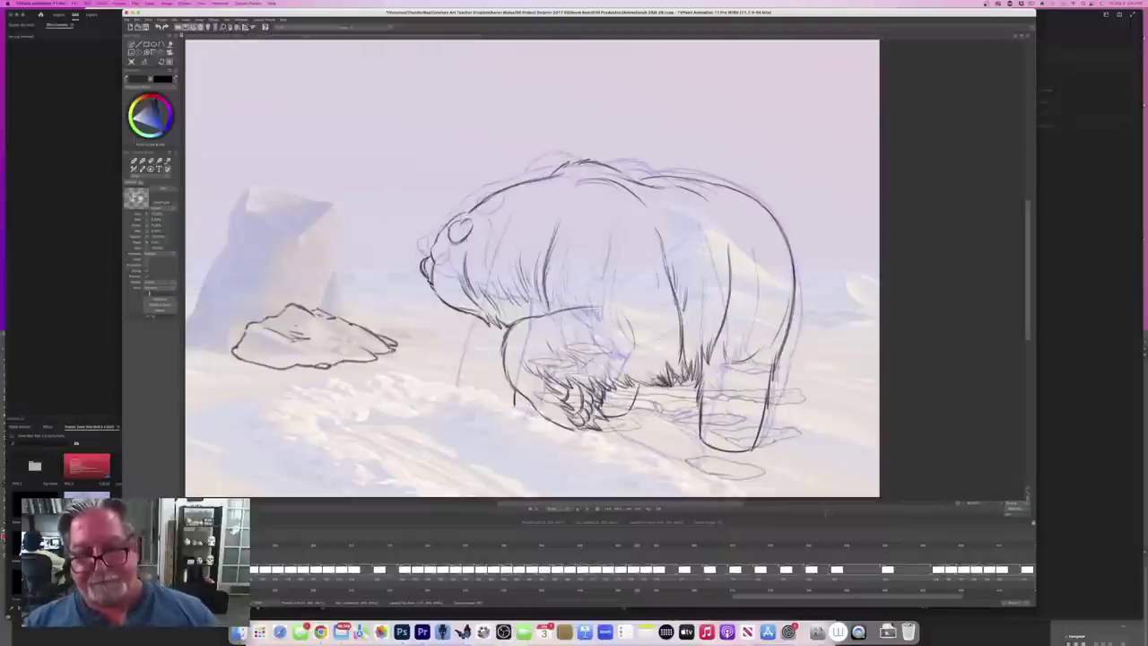
key(period)
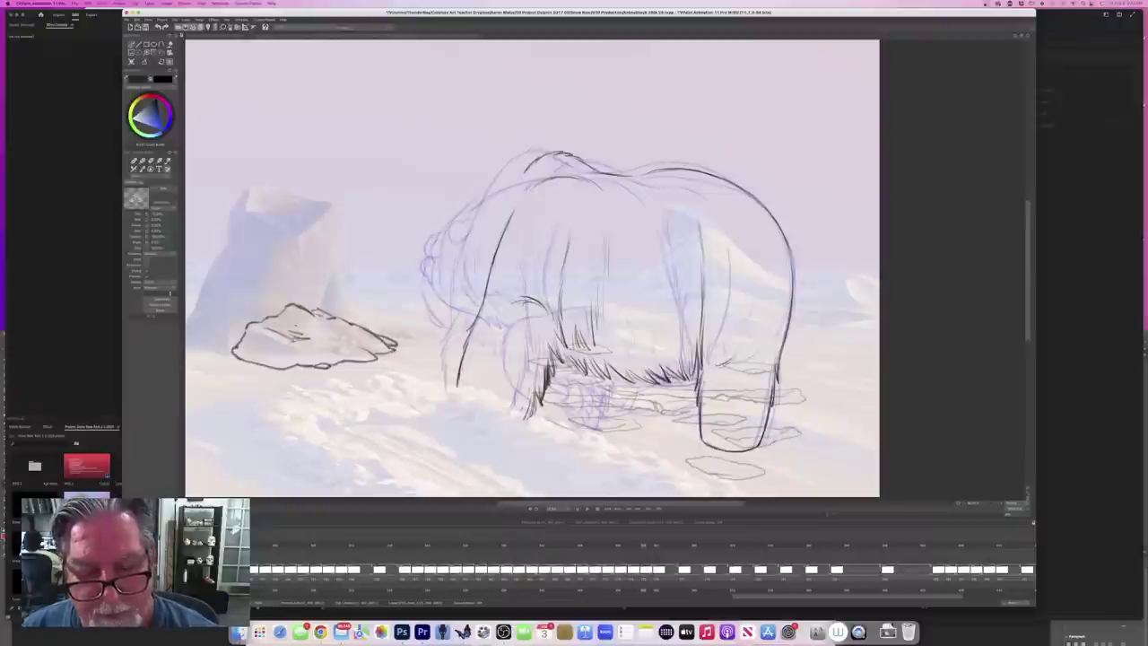
Step: Draw short contour lines for the bear's far legs beneath the belly fur on the current frame
drag(621, 382, 623, 408)
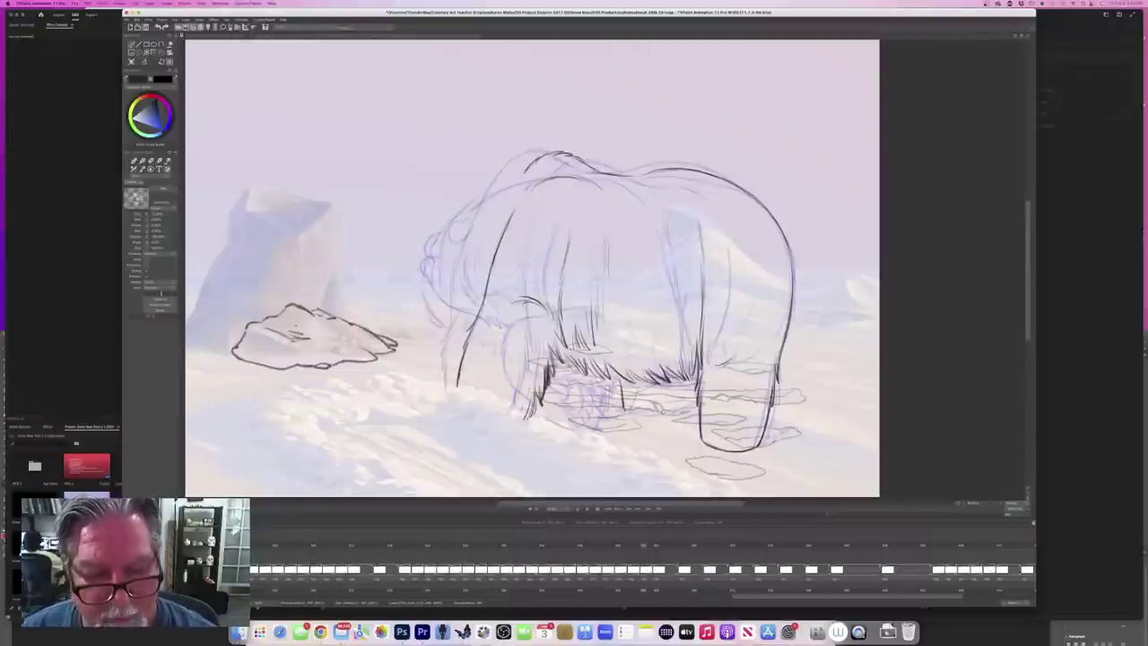
key(Left)
key(Right)
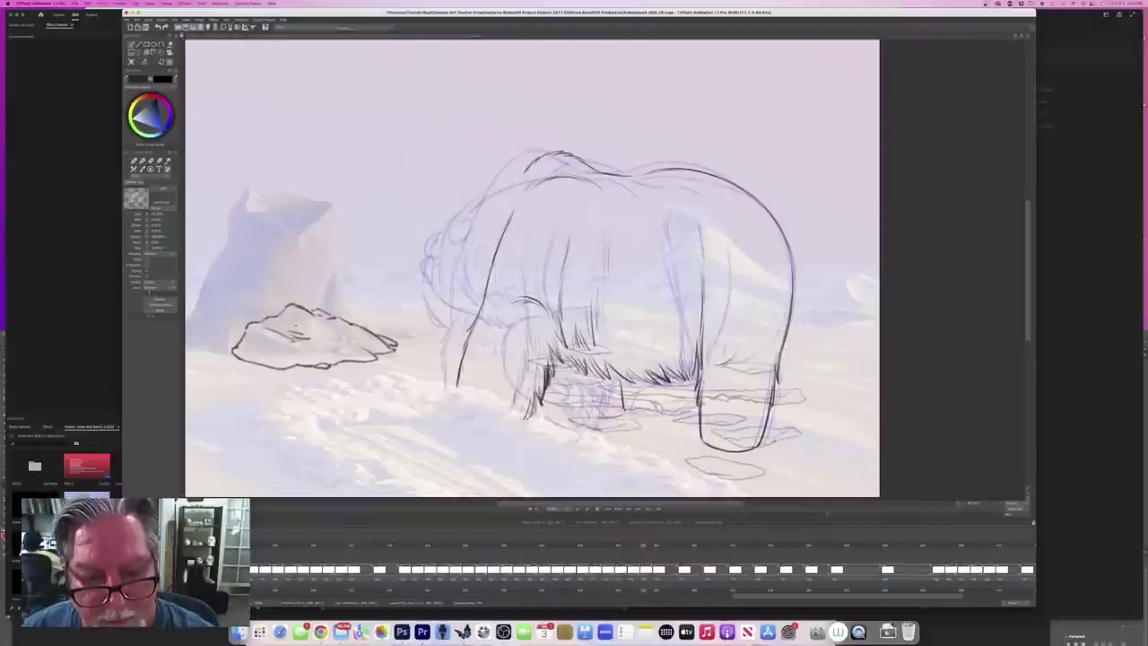
drag(562, 381, 553, 408)
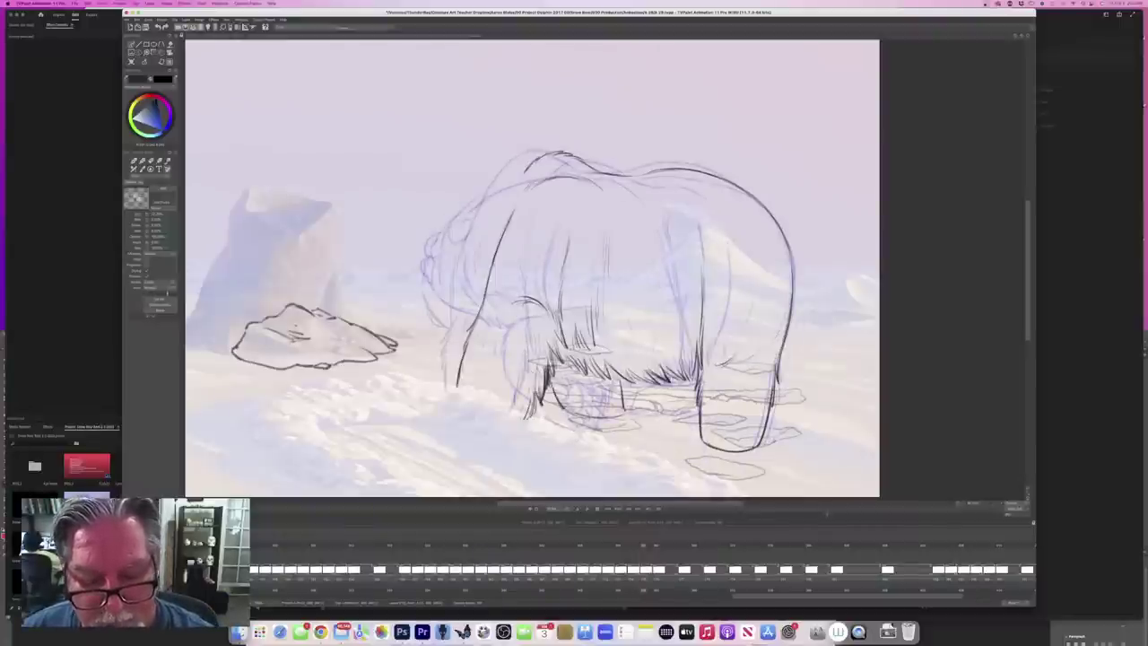
drag(687, 381, 672, 410)
drag(685, 384, 673, 413)
Step: Flip back and forth through the neighbouring frames to check the bear's movement and the flow of the drawings
key(Left)
key(Right)
key(Left)
key(Right)
key(Left)
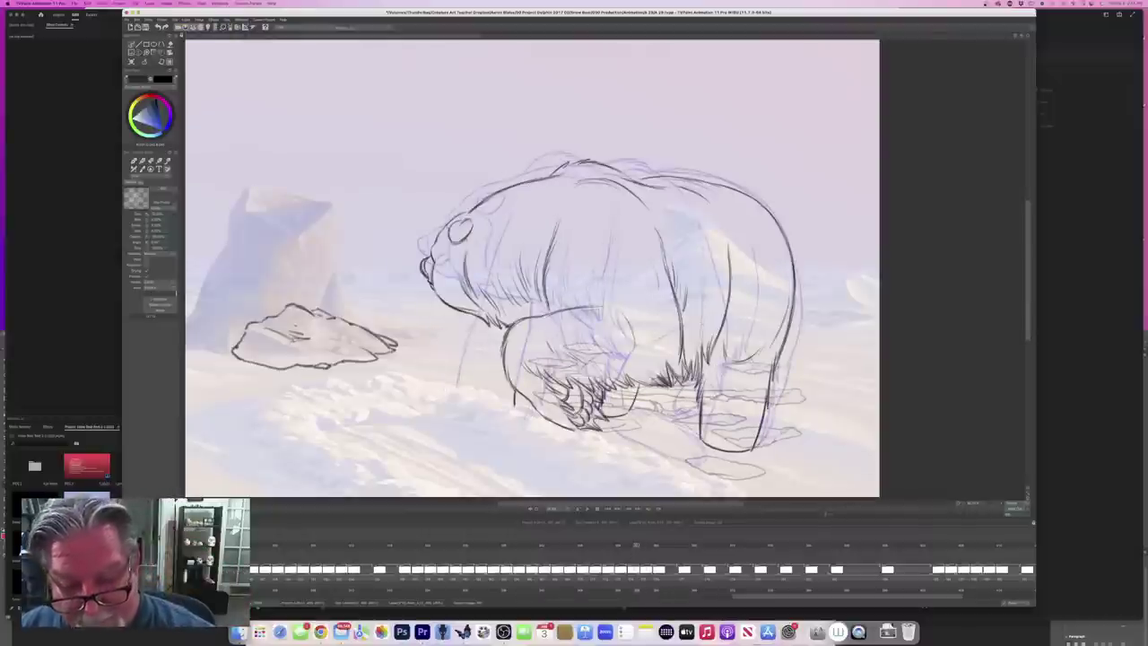
key(Left)
key(Left)
key(Left)
key(Left)
key(Left)
key(Left)
key(Left)
key(Left)
key(Left)
key(Left)
key(Left)
key(Left)
key(Right)
key(Right)
key(Right)
key(Right)
key(Right)
key(Right)
key(Right)
key(Right)
key(Right)
key(Right)
key(Right)
key(Right)
key(Right)
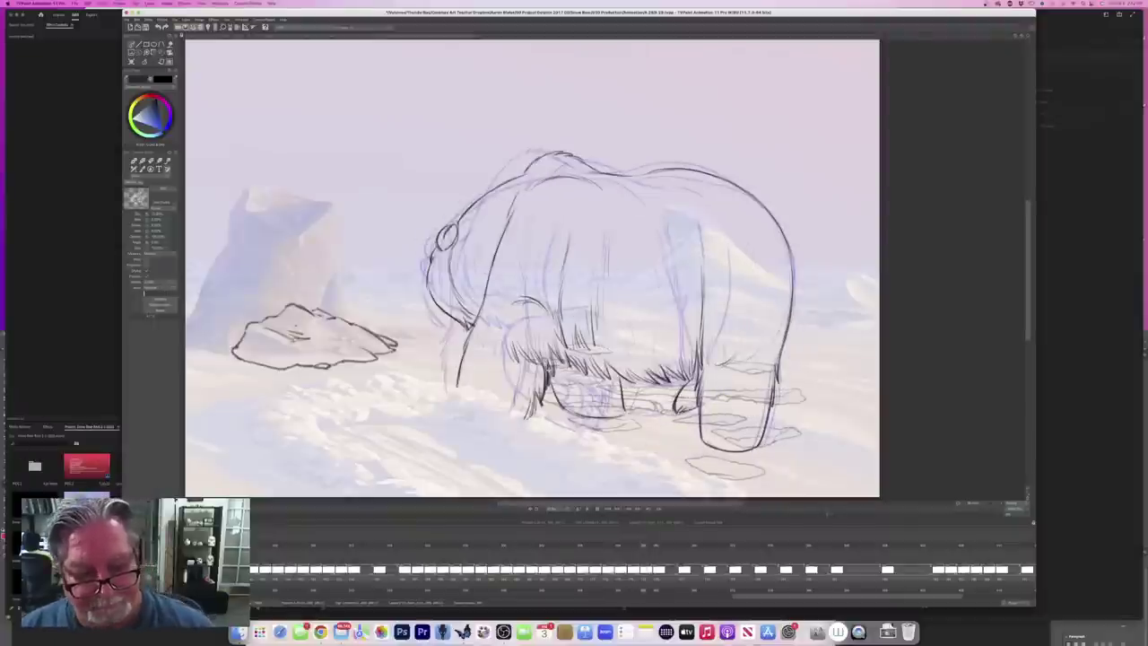
Step: Shrink the animation window and reposition it over the video editing project behind it
drag(1035, 606, 716, 456)
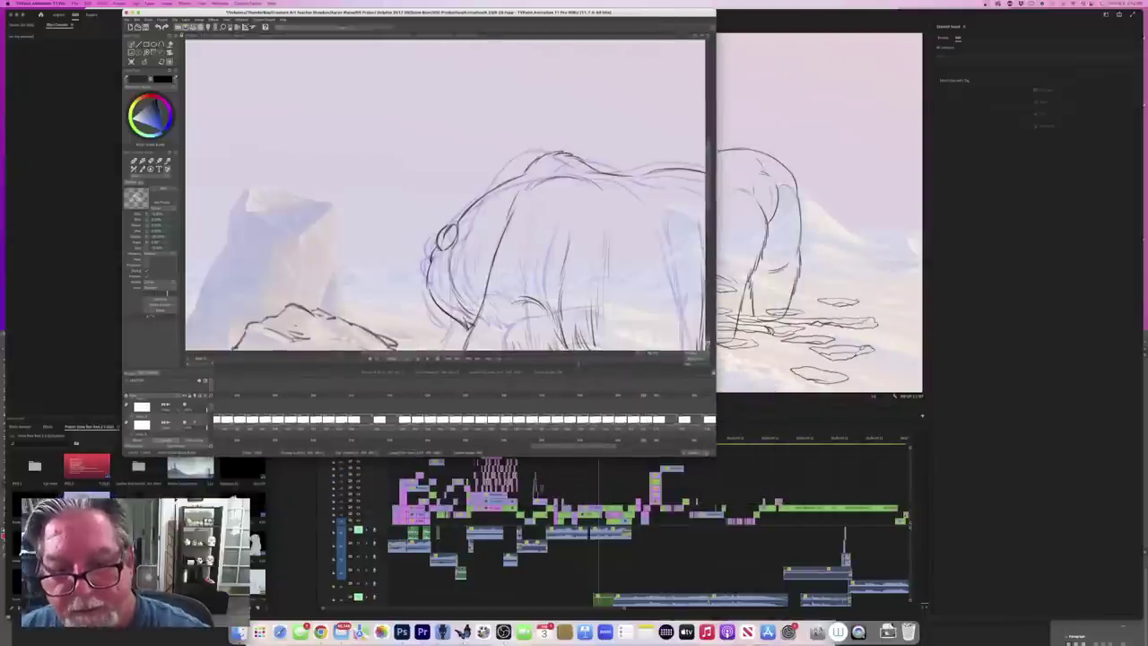
click(428, 359)
drag(325, 13, 493, 63)
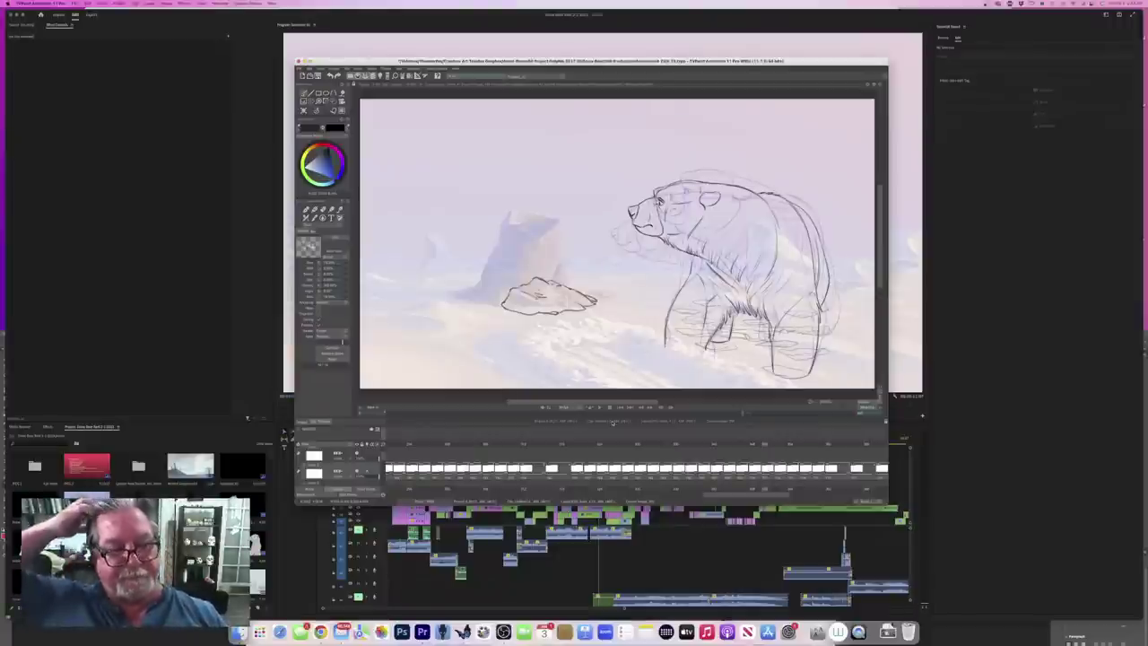
Step: Switch to Photoshop, reposition the "Animating Arcs" image window and close the document without saving it
click(401, 633)
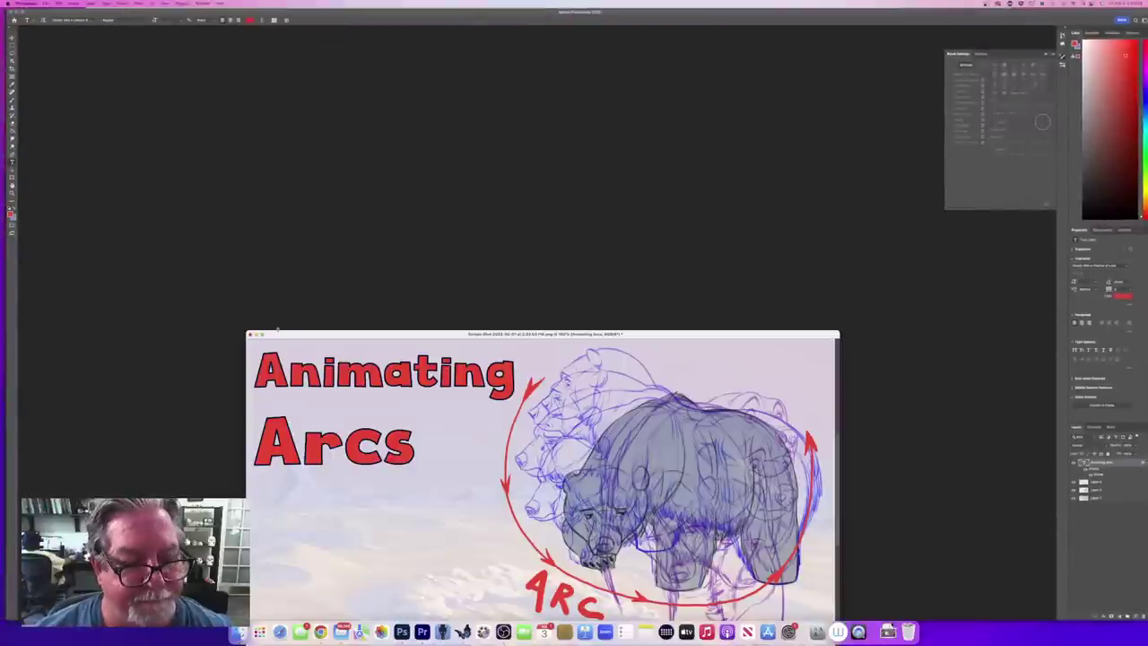
drag(336, 334, 196, 178)
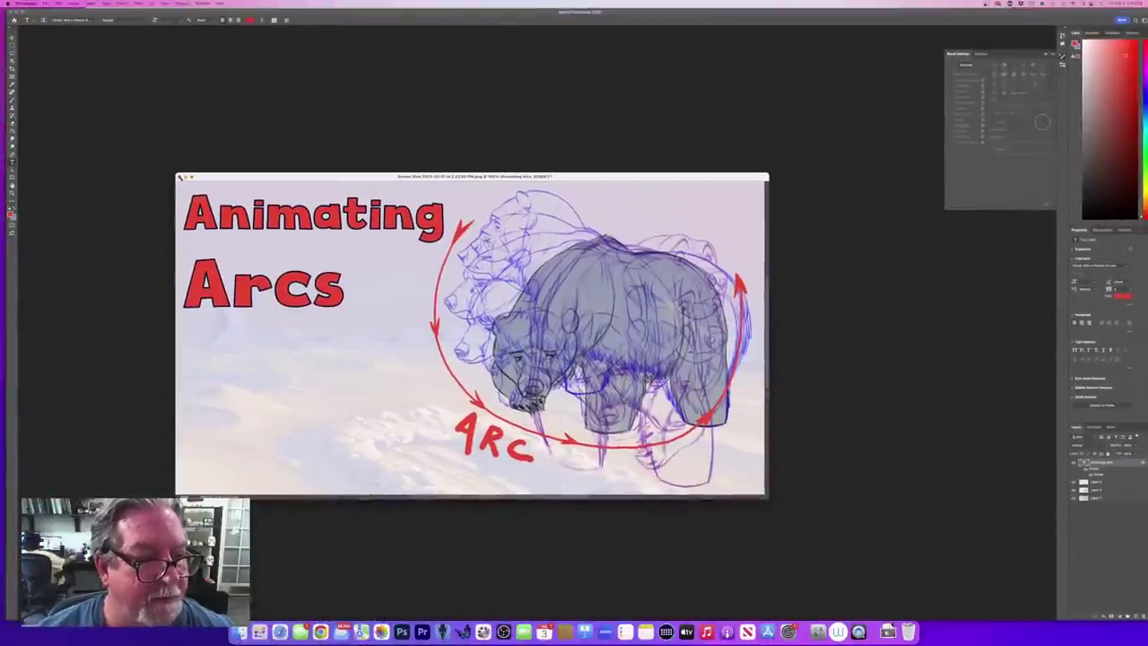
click(179, 176)
click(558, 208)
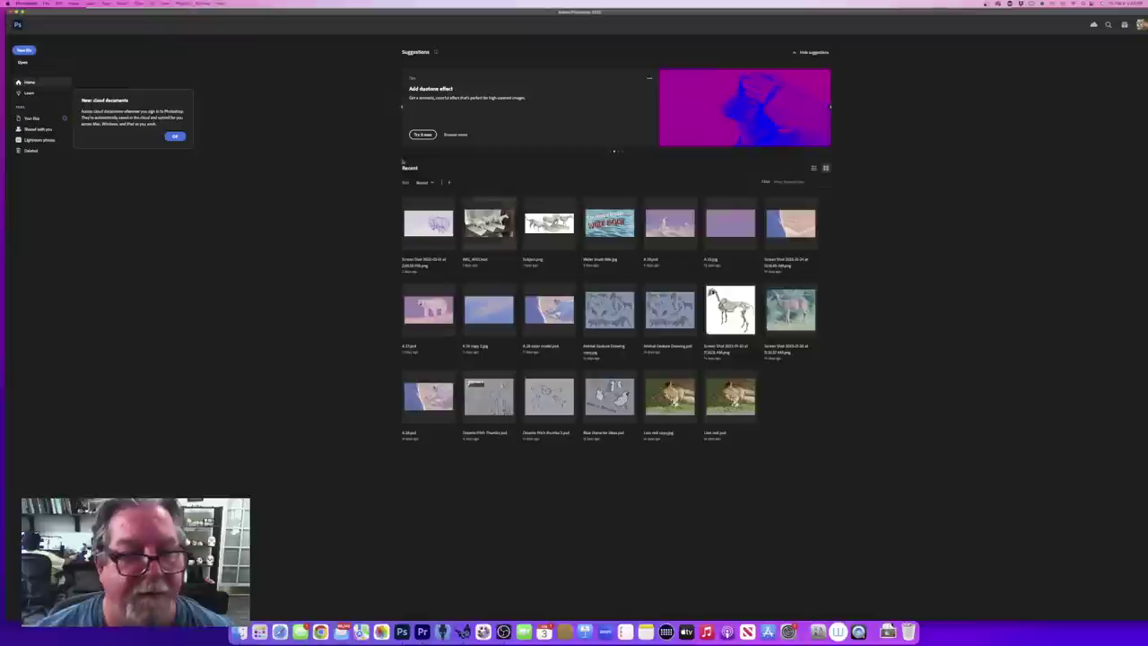
Step: Create a new document with a white background from one of the recent custom presets
click(45, 3)
click(56, 12)
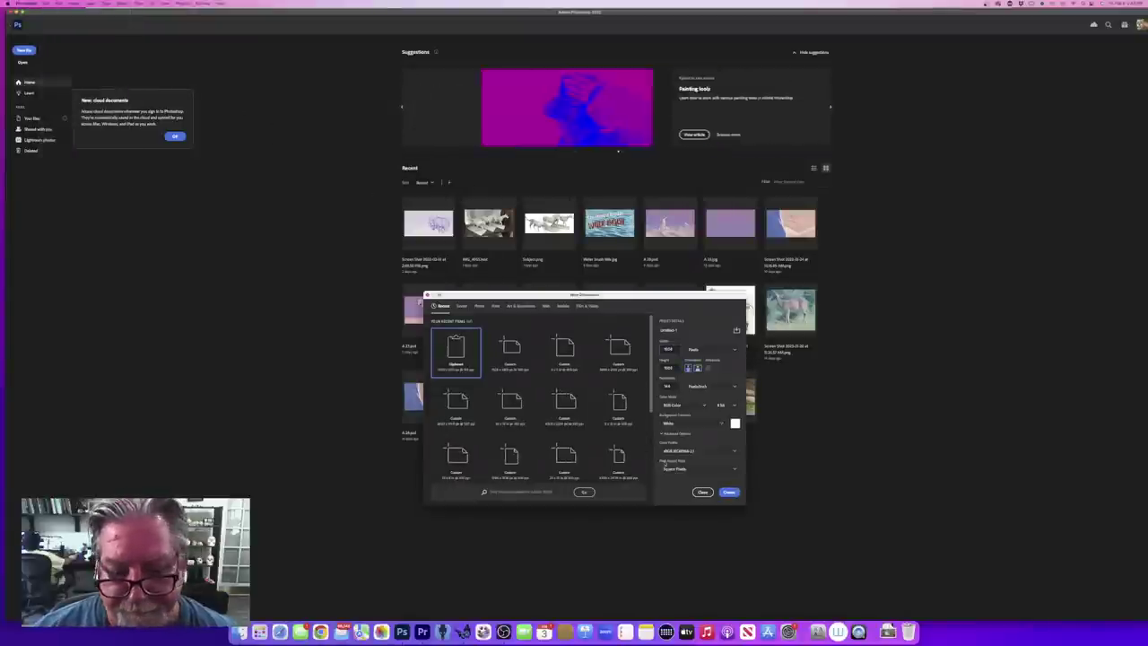
click(512, 408)
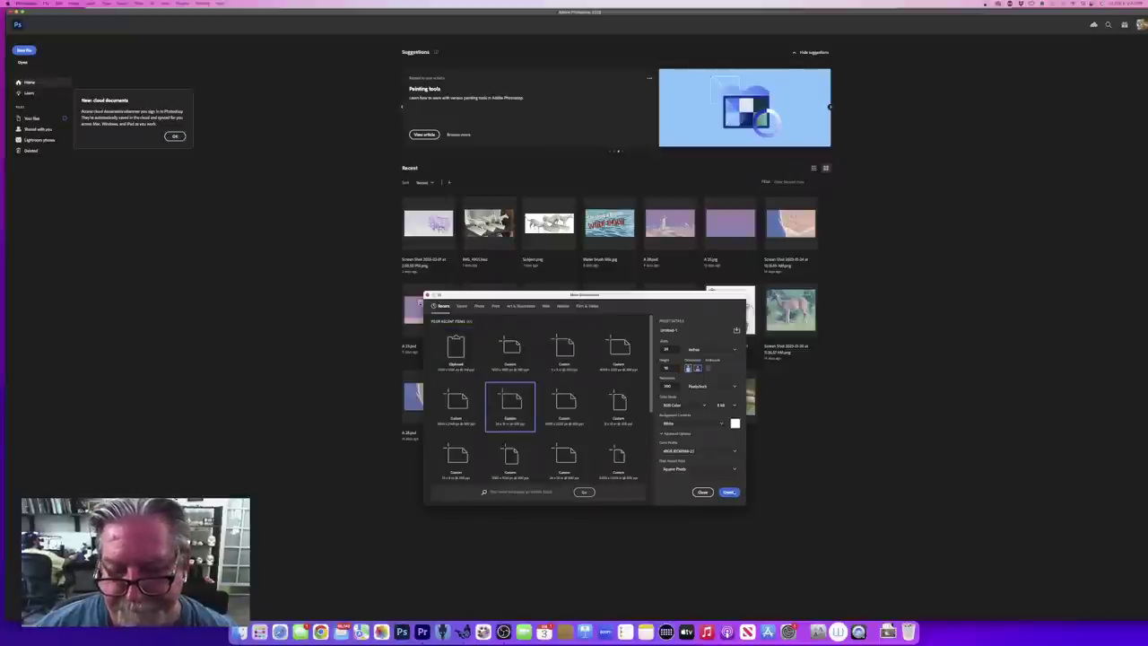
click(729, 492)
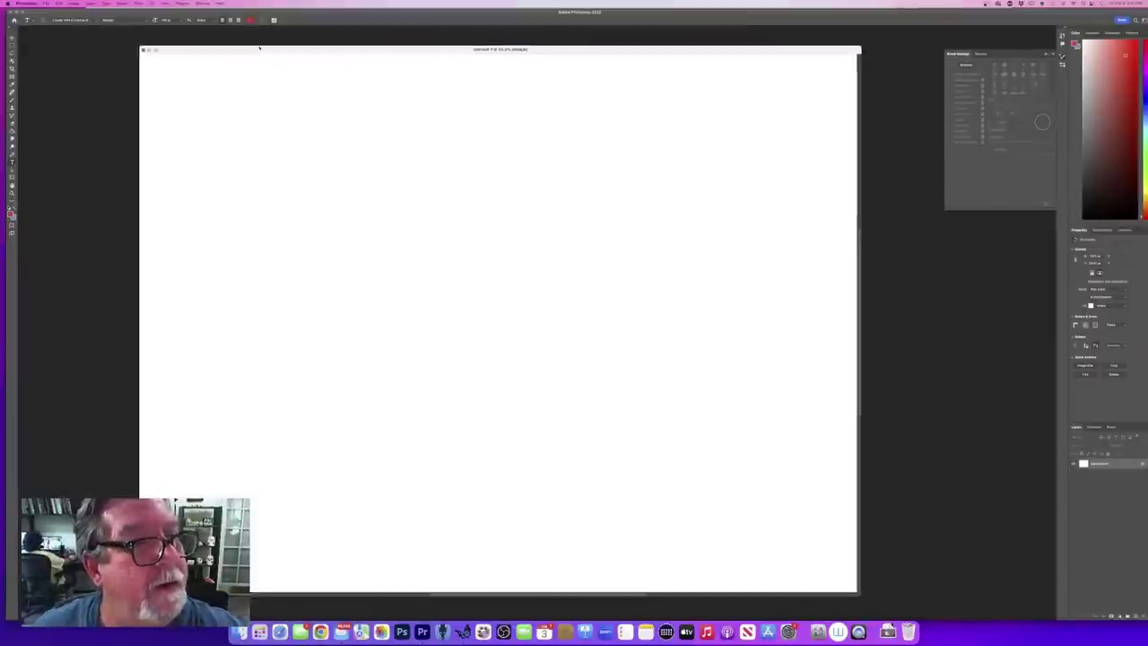
Step: Set the foreground colour to near black and add a new layer above the background
click(12, 214)
click(311, 385)
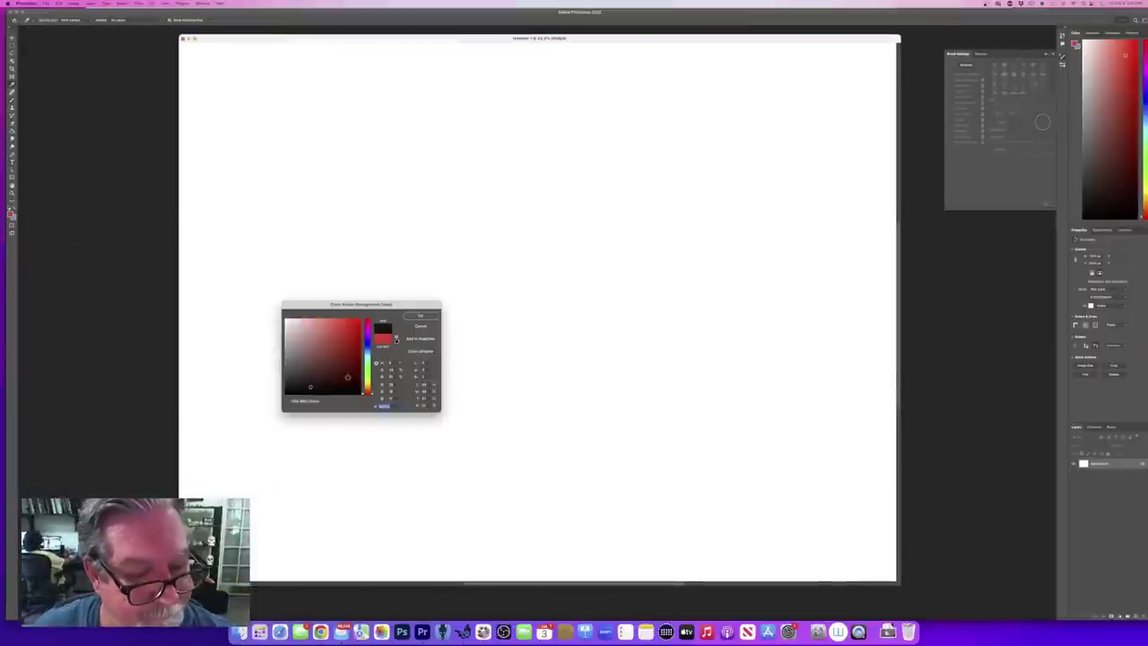
click(427, 317)
click(1136, 616)
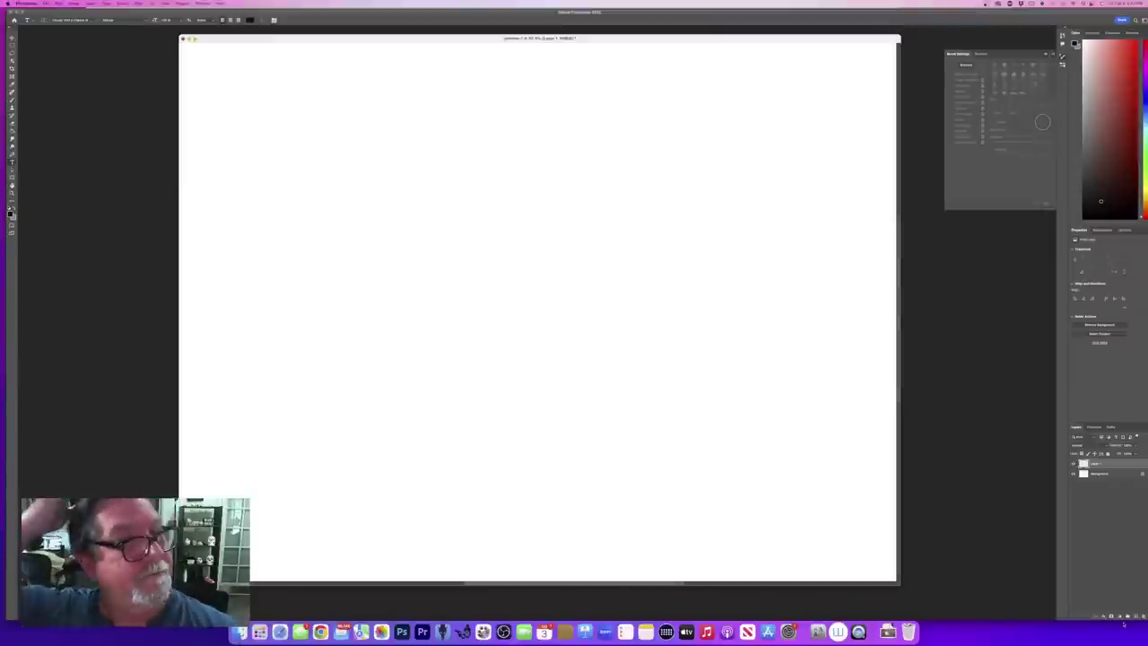
Step: Activate the Brush tool and choose the pencil-like brush at the start of the expanded brush group
key(b)
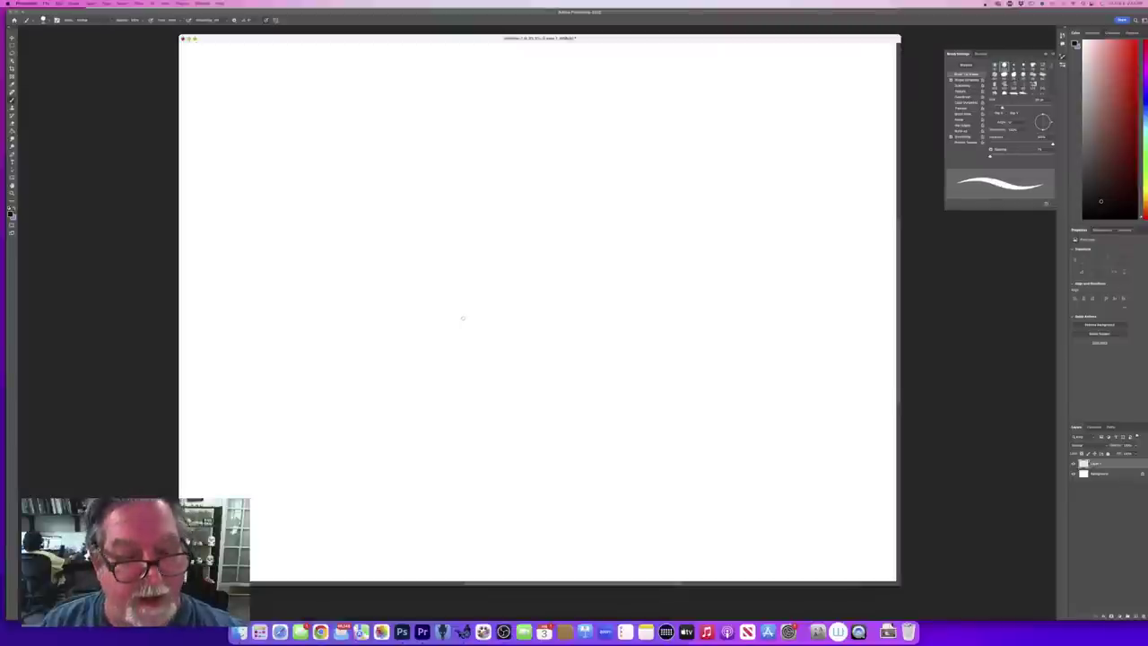
click(45, 20)
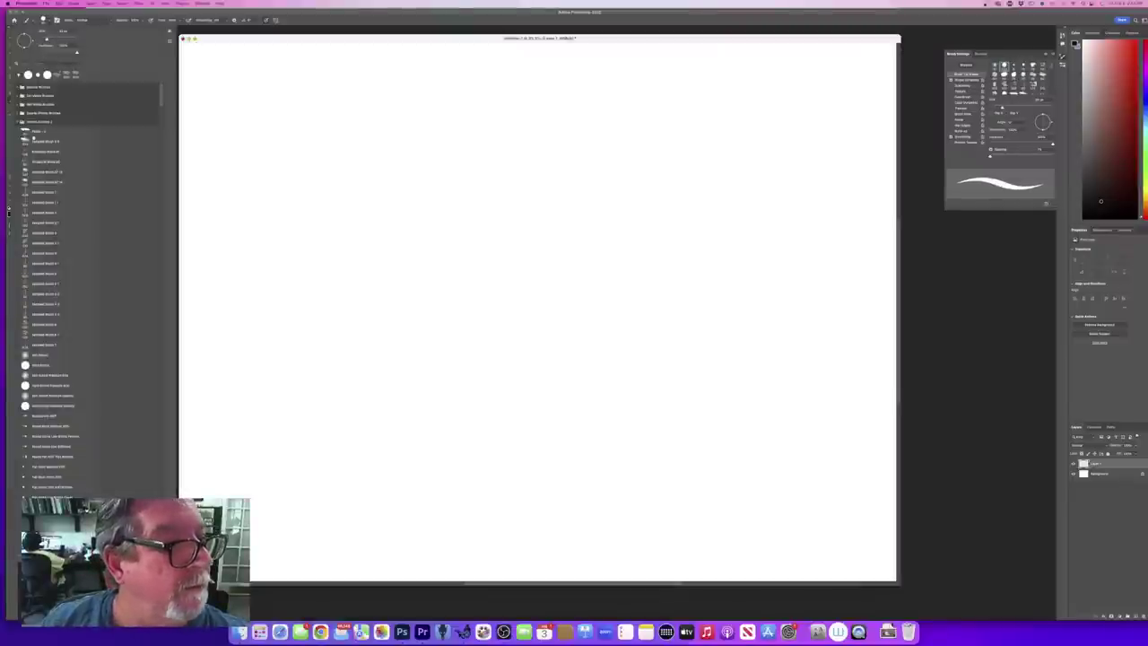
click(37, 133)
click(267, 174)
Step: Sketch an animal skull in profile with eye socket, jaw and upright pointed horn shape, plus the first neck vertebrae and a faint spine line
mouse_move(440, 212)
mouse_down()
mouse_move(434, 263)
mouse_move(436, 197)
mouse_move(398, 235)
mouse_move(415, 241)
mouse_move(402, 226)
mouse_move(376, 274)
mouse_up()
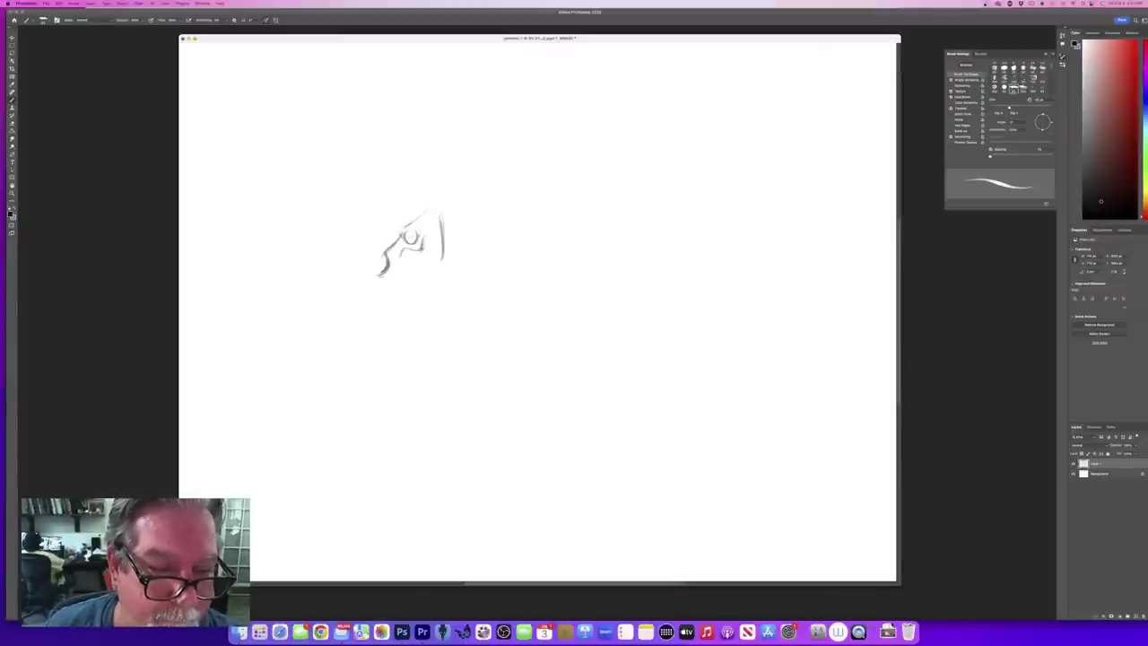
mouse_move(438, 244)
mouse_down()
mouse_move(433, 271)
mouse_move(386, 278)
mouse_up()
mouse_move(431, 212)
mouse_down()
mouse_move(423, 226)
mouse_move(439, 215)
mouse_move(423, 219)
mouse_move(437, 221)
mouse_move(448, 260)
mouse_move(484, 235)
mouse_up()
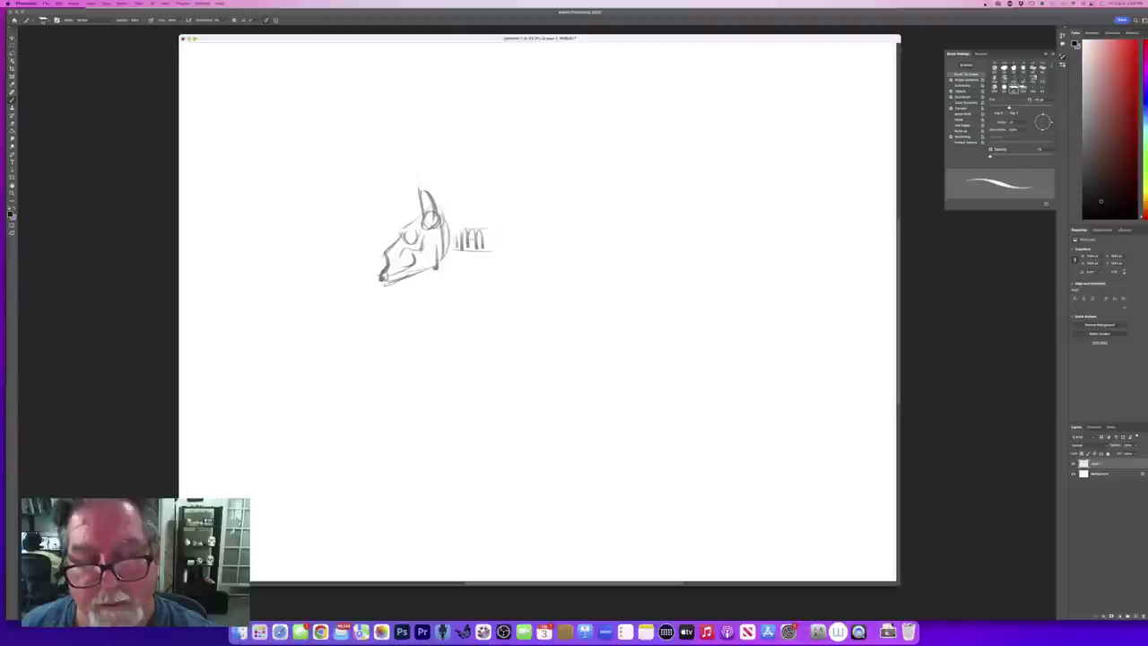
drag(629, 246, 700, 249)
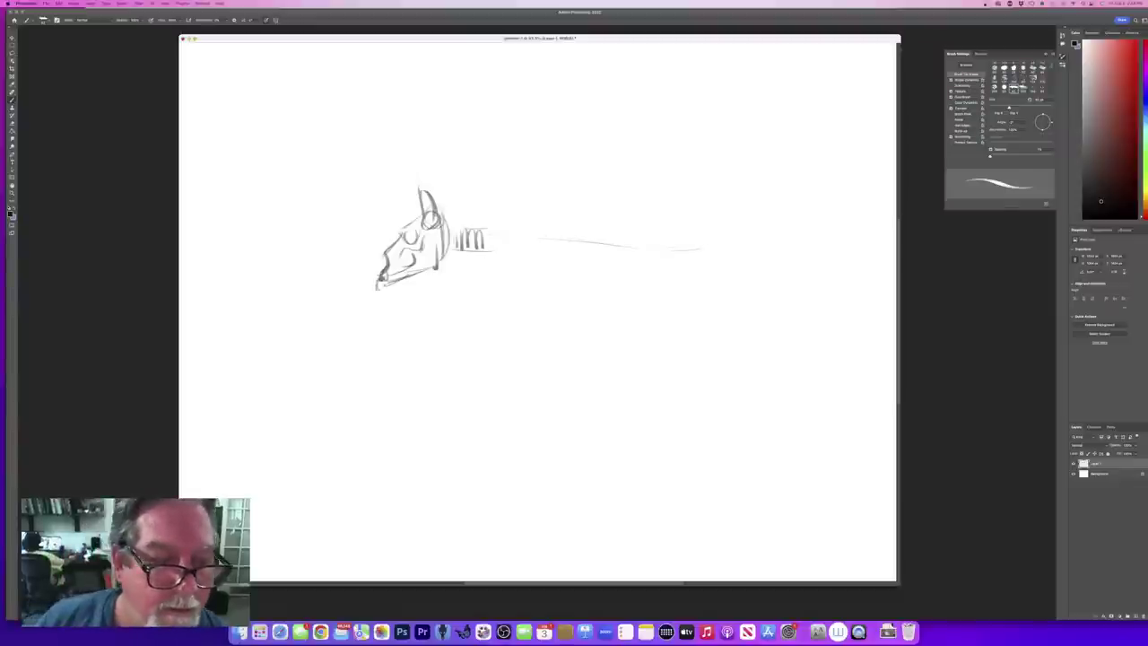
drag(376, 287, 425, 271)
drag(440, 217, 439, 264)
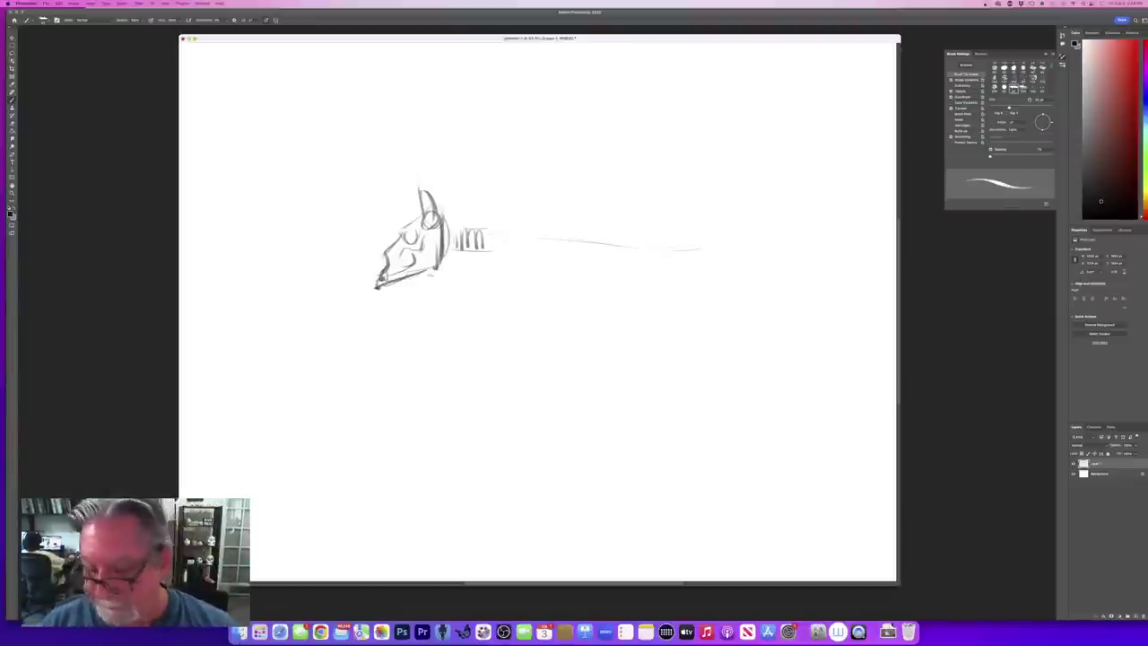
Step: Draw the front leg skeleton from the shoulder blade down through the elbow and wrist joints to the foot
key(super+plus)
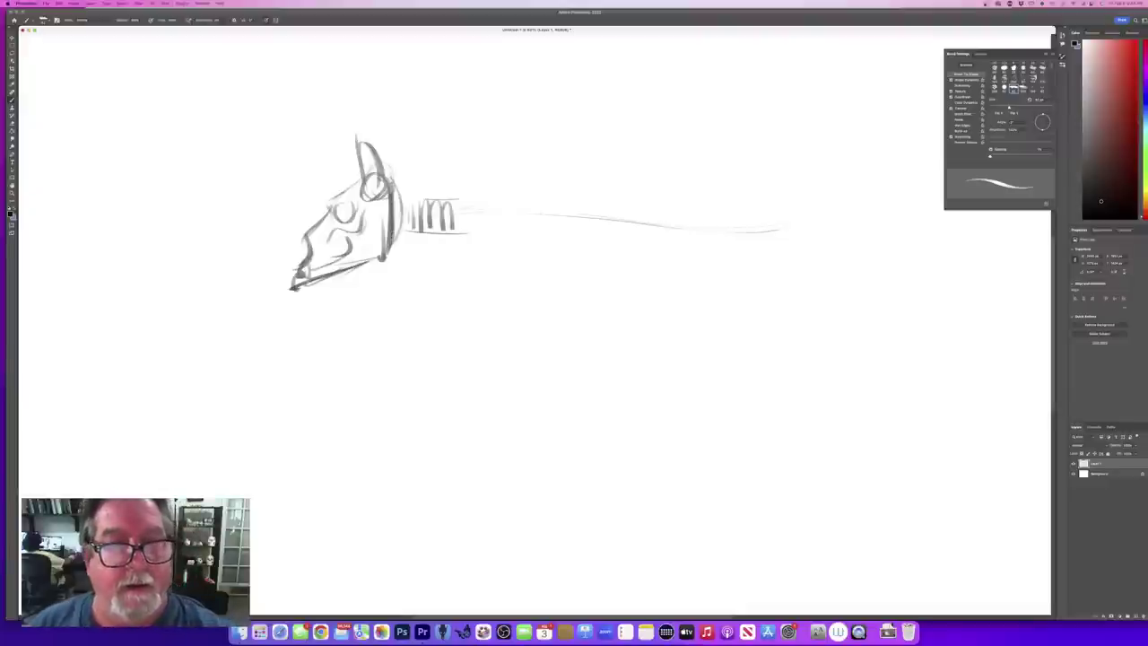
mouse_move(518, 204)
mouse_down()
mouse_move(565, 223)
mouse_move(511, 254)
mouse_up()
drag(513, 208, 471, 297)
drag(508, 222, 475, 286)
mouse_move(515, 252)
mouse_down()
mouse_move(479, 307)
mouse_move(455, 311)
mouse_move(477, 334)
mouse_move(522, 347)
mouse_up()
mouse_move(463, 325)
mouse_down()
mouse_move(542, 375)
mouse_move(546, 364)
mouse_move(526, 447)
mouse_up()
mouse_move(529, 368)
mouse_down()
mouse_move(506, 454)
mouse_move(508, 472)
mouse_move(522, 452)
mouse_move(501, 542)
mouse_up()
drag(511, 490, 498, 545)
mouse_move(524, 414)
mouse_down()
mouse_move(501, 473)
mouse_move(511, 533)
mouse_up()
mouse_move(521, 479)
mouse_down()
mouse_move(509, 538)
mouse_move(499, 539)
mouse_move(508, 556)
mouse_move(479, 569)
mouse_up()
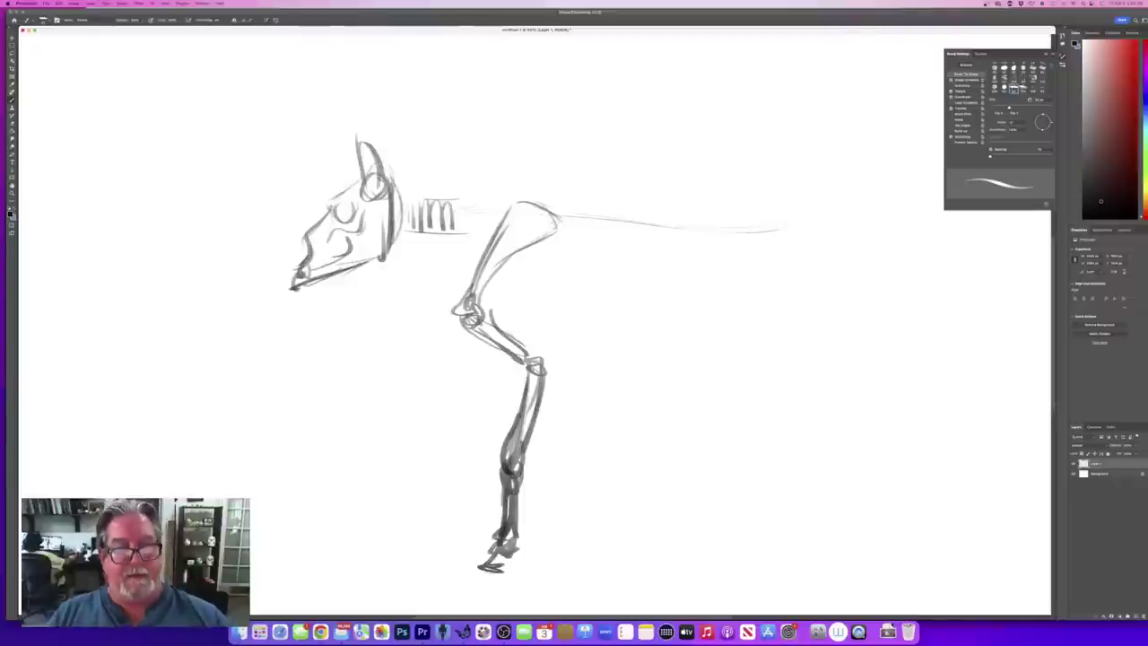
Step: Close the shoulder blade shape, draw zigzag vertebrae along the neck and front of the back, and add the pelvis at the rear
mouse_move(502, 213)
mouse_down()
mouse_move(413, 208)
mouse_move(544, 205)
mouse_move(560, 227)
mouse_up()
drag(529, 248, 472, 293)
drag(416, 242, 466, 252)
drag(440, 235, 494, 226)
mouse_move(397, 216)
mouse_down()
mouse_move(500, 226)
mouse_move(476, 247)
mouse_up()
mouse_move(400, 235)
mouse_down()
mouse_move(471, 249)
mouse_move(432, 239)
mouse_move(608, 230)
mouse_move(658, 244)
mouse_up()
mouse_move(556, 238)
mouse_down()
mouse_move(692, 244)
mouse_move(803, 226)
mouse_move(789, 255)
mouse_move(859, 279)
mouse_up()
Step: Draw the hind leg skeleton from the hip joint through the knee and hock to the foot, including the heel tendon line
mouse_move(807, 247)
mouse_down()
mouse_move(888, 291)
mouse_move(838, 286)
mouse_move(790, 382)
mouse_up()
drag(831, 280, 794, 376)
mouse_move(817, 312)
mouse_down()
mouse_move(789, 386)
mouse_move(842, 443)
mouse_up()
mouse_move(793, 386)
mouse_down()
mouse_move(863, 470)
mouse_move(829, 538)
mouse_up()
mouse_move(859, 473)
mouse_down()
mouse_move(819, 545)
mouse_move(784, 563)
mouse_up()
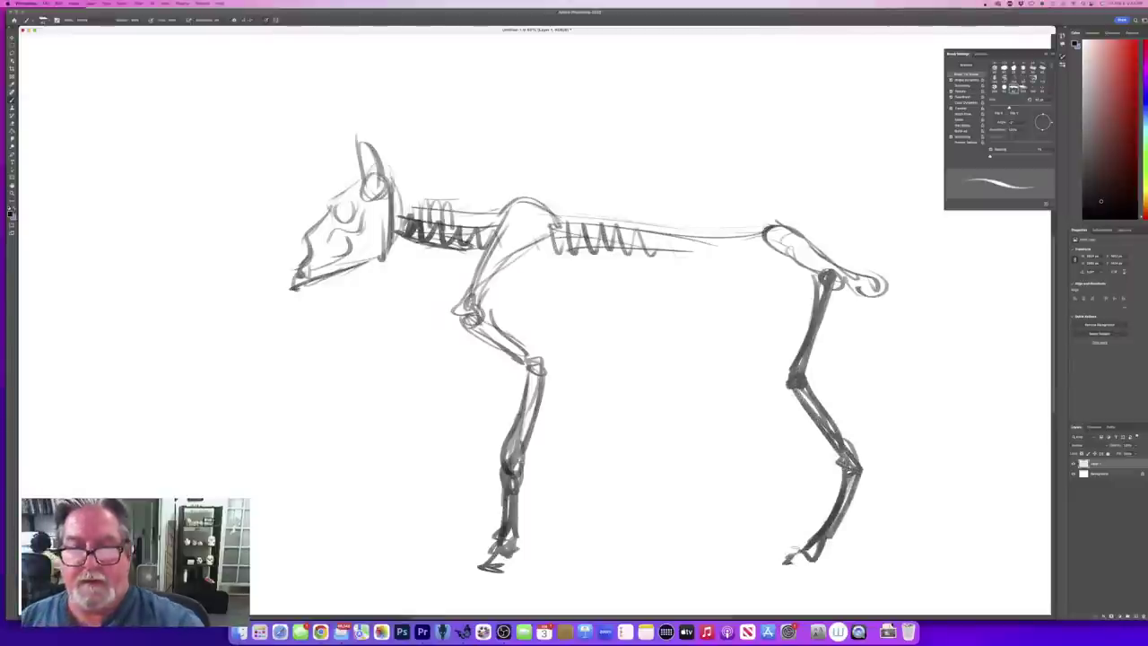
drag(858, 468, 798, 556)
drag(831, 504, 782, 563)
mouse_move(827, 289)
mouse_down()
mouse_move(791, 383)
mouse_move(843, 461)
mouse_move(778, 558)
mouse_up()
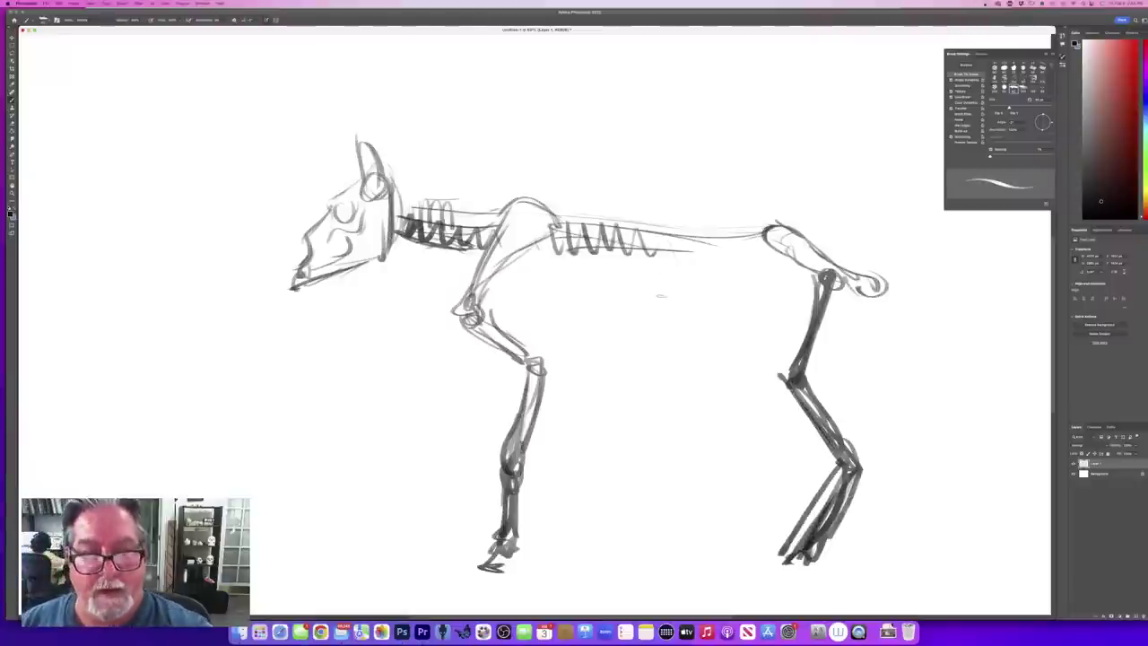
Step: Sketch the ribcage with a curved underside and a row of slanted ribs from the chest to the last rib
mouse_move(699, 268)
mouse_down()
mouse_move(704, 294)
mouse_move(731, 285)
mouse_move(655, 389)
mouse_move(606, 397)
mouse_move(560, 379)
mouse_up()
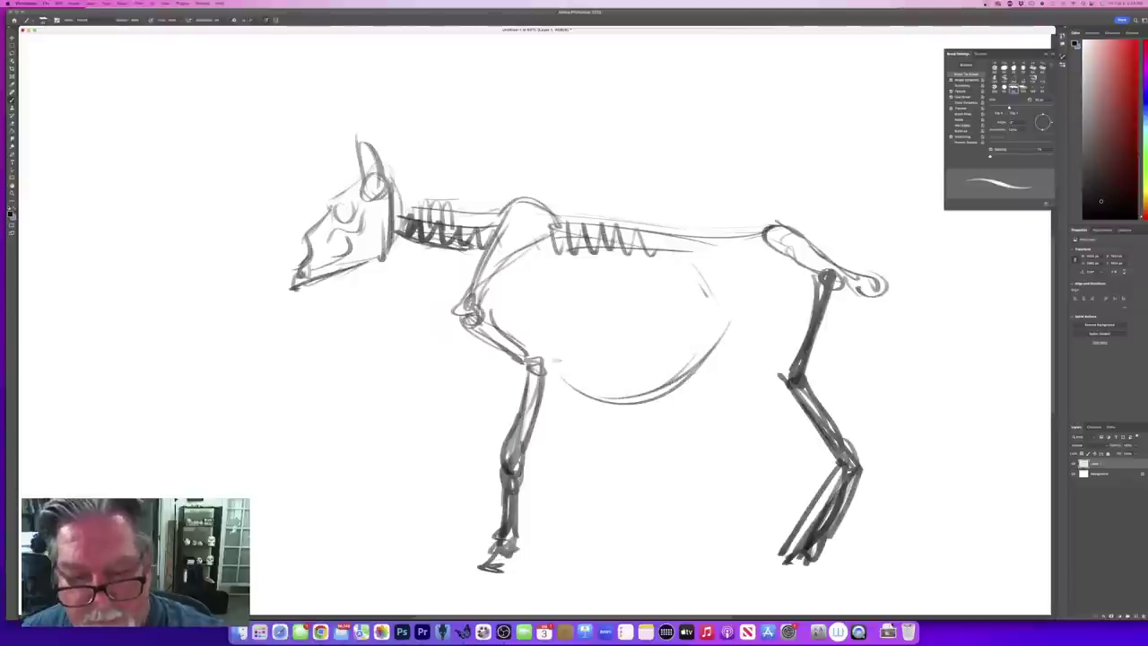
drag(701, 375, 543, 406)
drag(714, 352, 545, 394)
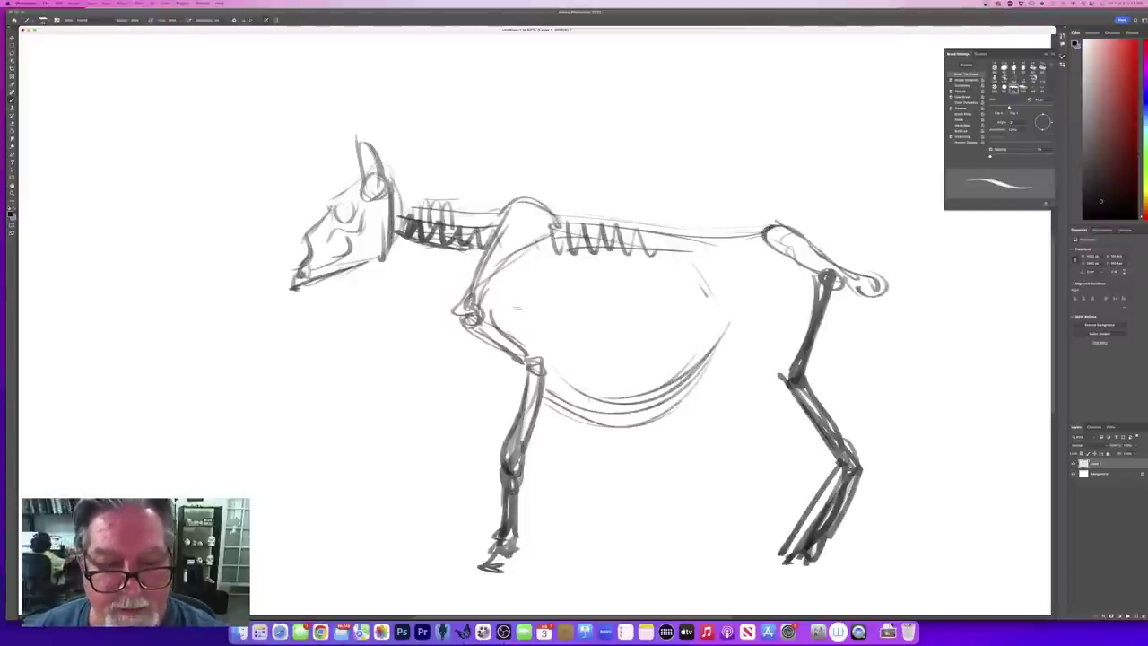
drag(492, 312, 510, 380)
drag(499, 331, 528, 373)
mouse_move(515, 283)
mouse_down()
mouse_move(520, 377)
mouse_move(558, 400)
mouse_up()
mouse_move(561, 287)
mouse_down()
mouse_move(584, 397)
mouse_move(596, 400)
mouse_up()
mouse_move(592, 269)
mouse_down()
mouse_move(624, 393)
mouse_move(644, 386)
mouse_up()
mouse_move(624, 263)
mouse_down()
mouse_move(675, 363)
mouse_move(692, 334)
mouse_up()
drag(662, 253, 717, 339)
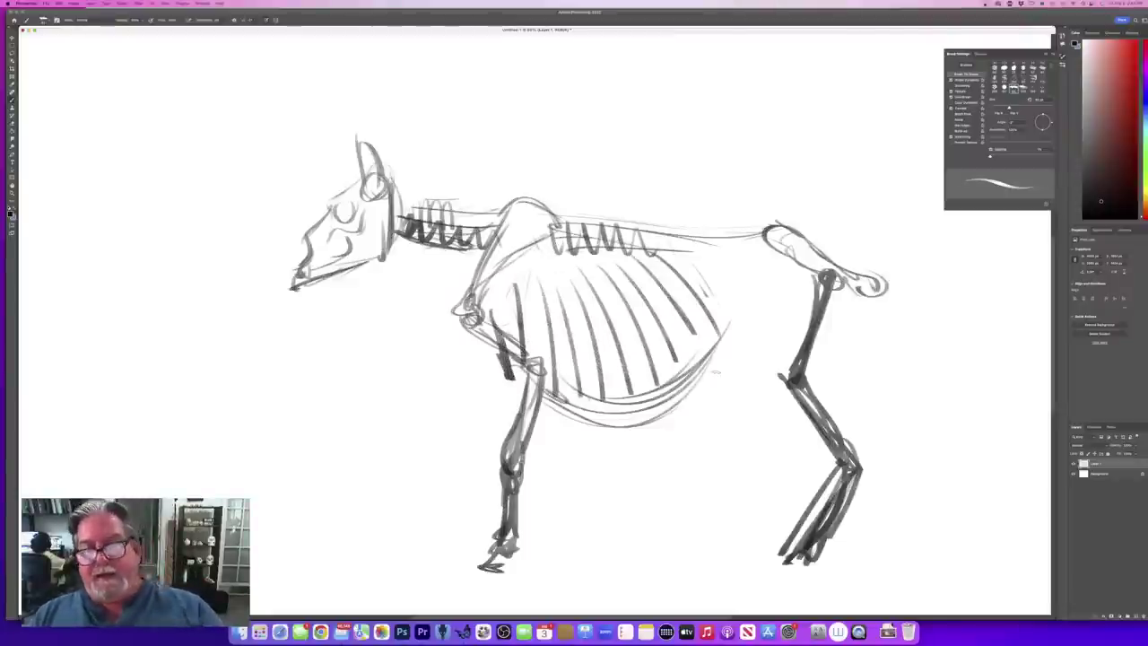
Step: Draw the tail curving down behind the pelvis with short vertebra marks along its upper part
mouse_move(800, 224)
mouse_down()
mouse_move(914, 265)
mouse_move(941, 329)
mouse_up()
drag(826, 223, 847, 242)
drag(859, 226, 863, 244)
drag(875, 235, 910, 278)
drag(937, 305, 940, 357)
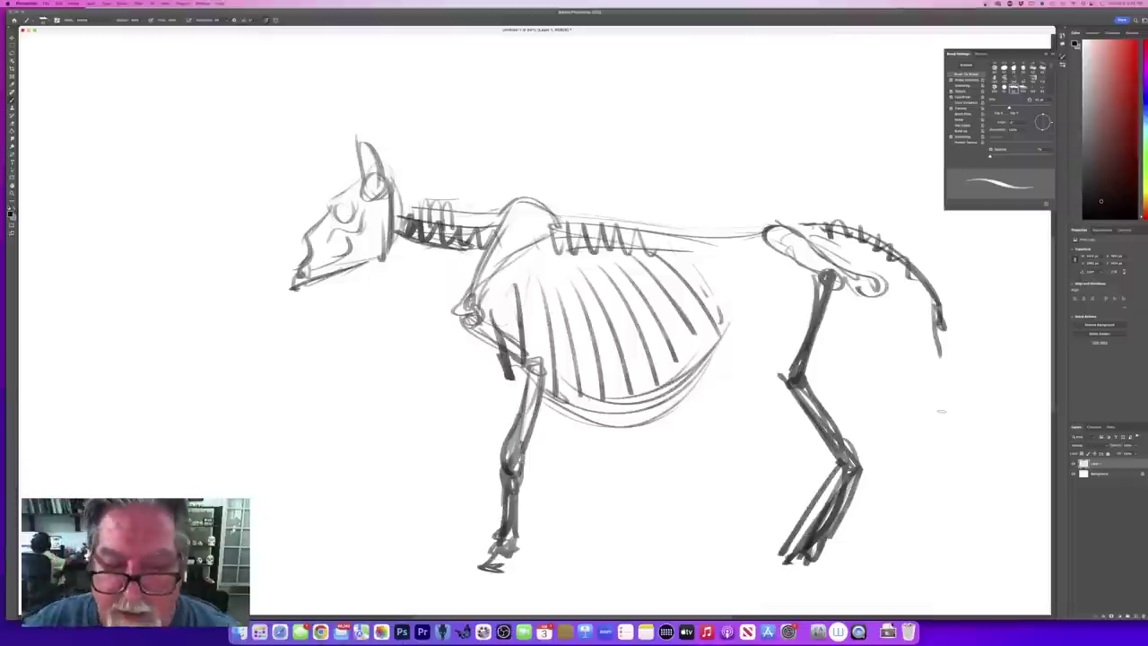
Step: Darken the shoulder blade's edges and reinforce the outline of the ribcage along its bottom, front and back
drag(531, 214, 476, 302)
mouse_move(509, 259)
mouse_down()
mouse_move(562, 225)
mouse_move(507, 211)
mouse_move(470, 305)
mouse_up()
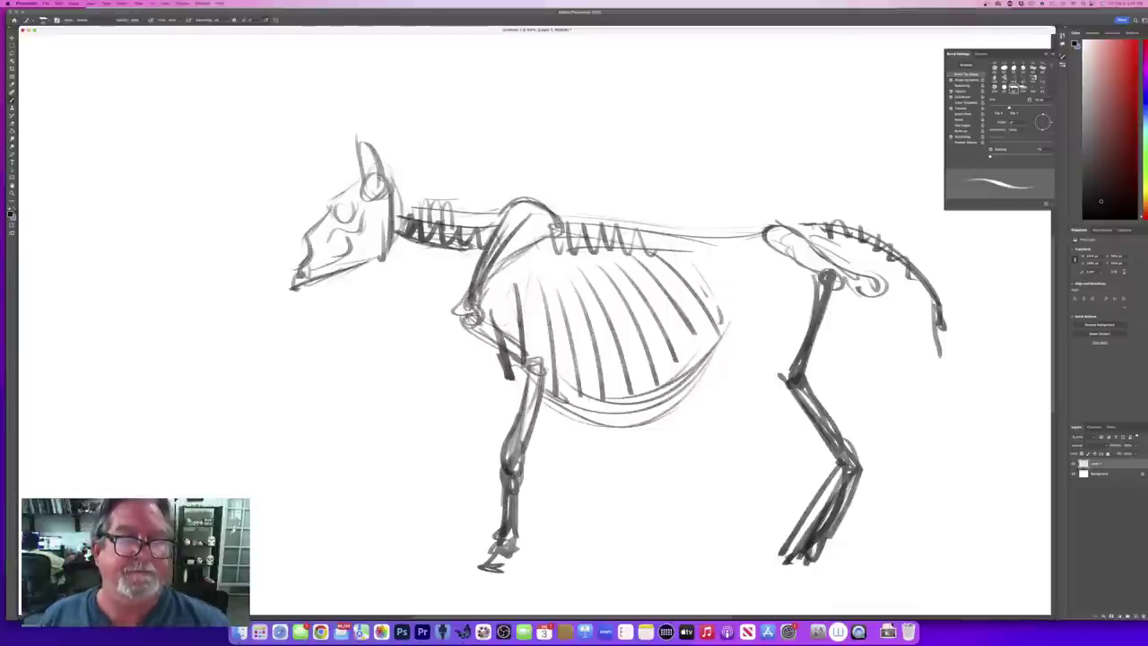
drag(549, 391, 633, 412)
drag(612, 400, 705, 353)
mouse_move(705, 353)
mouse_down()
mouse_move(693, 282)
mouse_move(723, 337)
mouse_move(543, 386)
mouse_up()
mouse_move(540, 272)
mouse_down()
mouse_move(492, 311)
mouse_move(536, 366)
mouse_up()
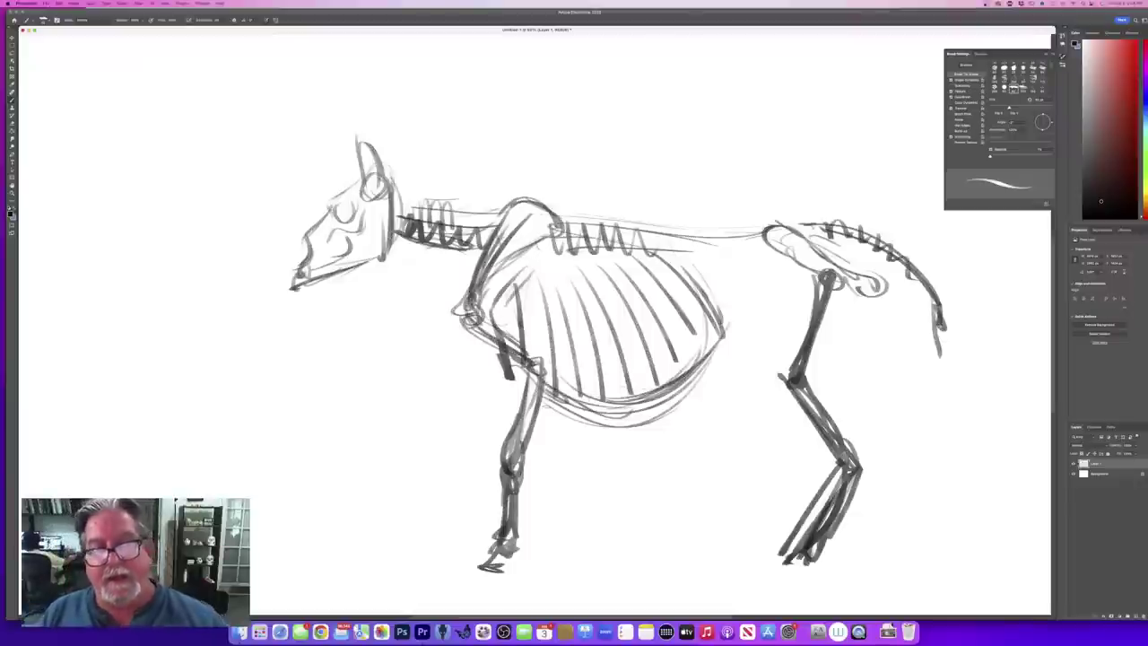
Step: Restate the spine line between shoulder and pelvis and sketch loose belly contours beneath the ribcage
drag(565, 226, 760, 234)
drag(691, 412, 519, 361)
drag(743, 378, 595, 421)
drag(727, 396, 533, 389)
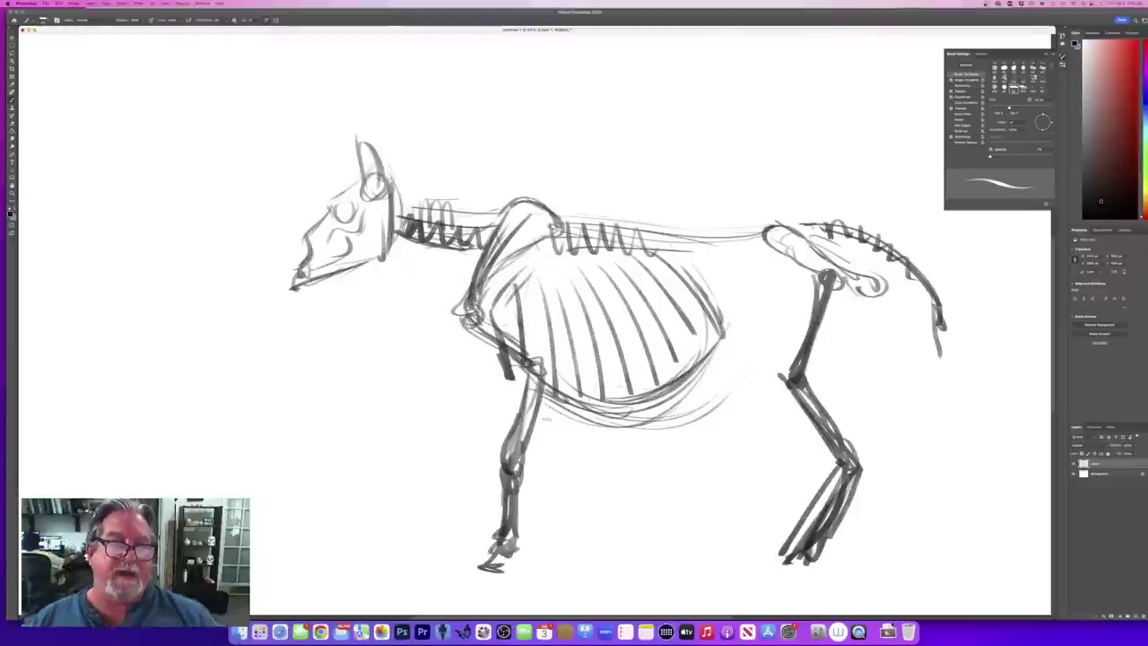
Step: Draw tall vertebral spines along the neck and back, and outline the shoulder hump arching above them
mouse_move(397, 217)
mouse_down()
mouse_move(418, 192)
mouse_move(429, 215)
mouse_move(440, 192)
mouse_move(462, 185)
mouse_move(464, 217)
mouse_move(484, 167)
mouse_move(475, 221)
mouse_move(517, 145)
mouse_move(505, 214)
mouse_move(548, 140)
mouse_move(587, 136)
mouse_move(563, 211)
mouse_move(596, 221)
mouse_move(650, 163)
mouse_move(667, 198)
mouse_move(717, 230)
mouse_move(868, 221)
mouse_up()
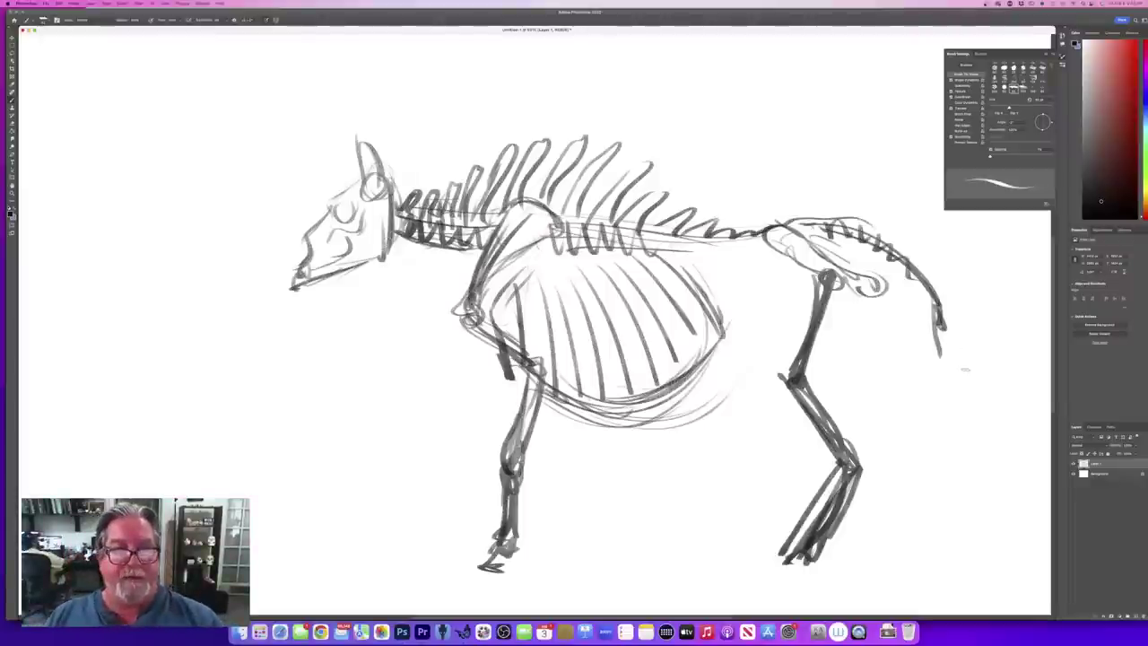
mouse_move(380, 172)
mouse_down()
mouse_move(422, 167)
mouse_move(475, 136)
mouse_move(673, 183)
mouse_up()
drag(627, 152, 671, 177)
mouse_move(426, 175)
mouse_down()
mouse_move(524, 120)
mouse_move(708, 194)
mouse_up()
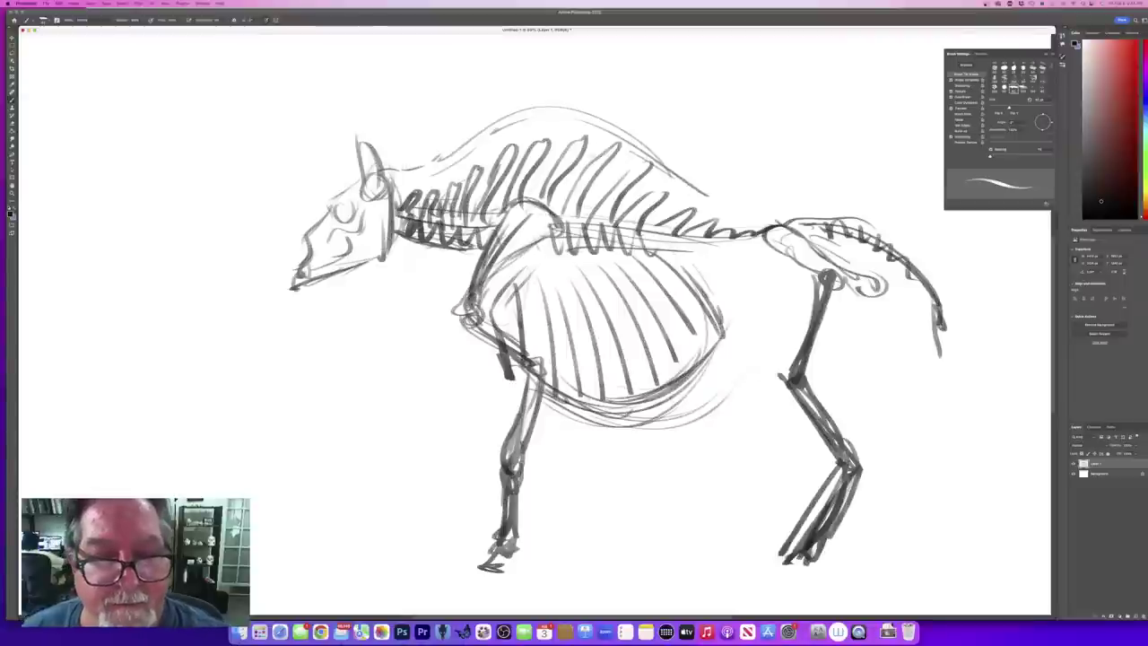
Step: Draw muscle lines fanning from the neck and hump vertebrae down to the shoulder blade and shoulder joint
mouse_move(522, 164)
mouse_down()
mouse_move(508, 232)
mouse_move(490, 237)
mouse_up()
mouse_move(494, 161)
mouse_down()
mouse_move(474, 249)
mouse_move(484, 260)
mouse_up()
drag(448, 183, 472, 266)
drag(395, 201, 483, 294)
mouse_move(530, 158)
mouse_down()
mouse_move(507, 260)
mouse_move(464, 314)
mouse_up()
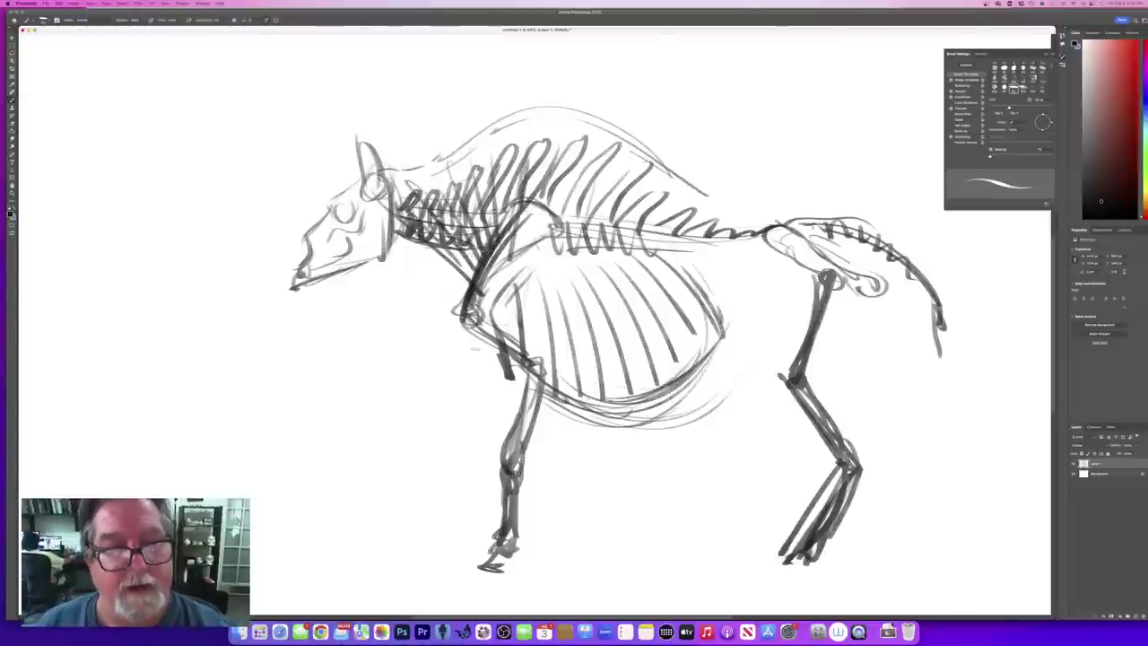
Step: Switch the skeleton drawing to full-screen view and set the brush colour to red
click(240, 631)
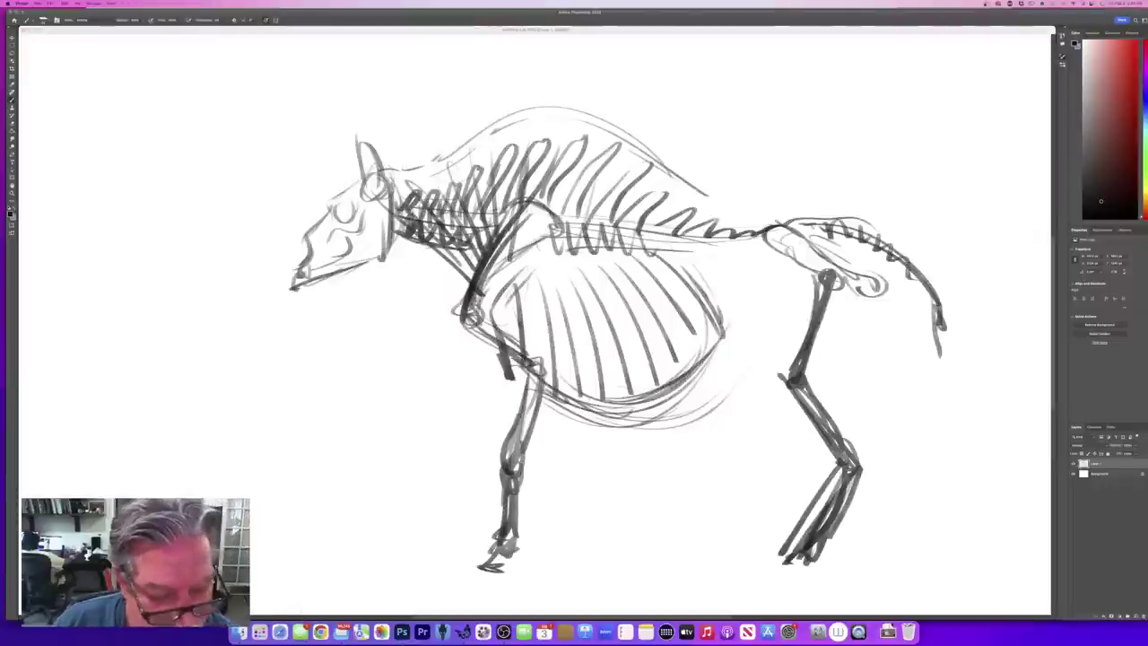
key(F5)
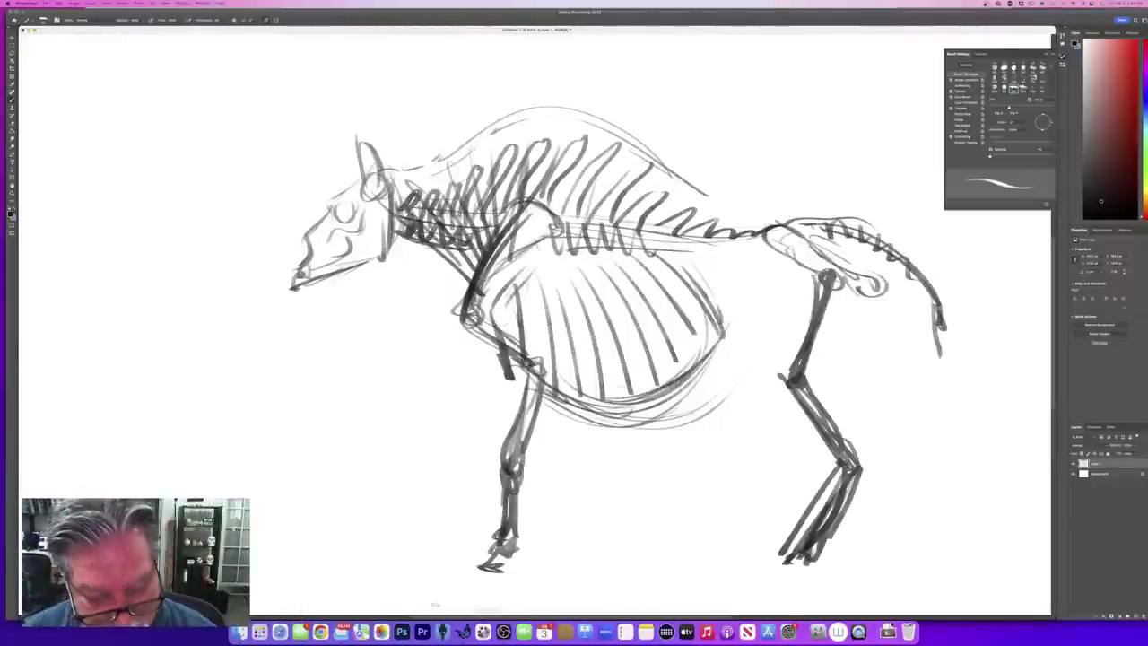
key(f)
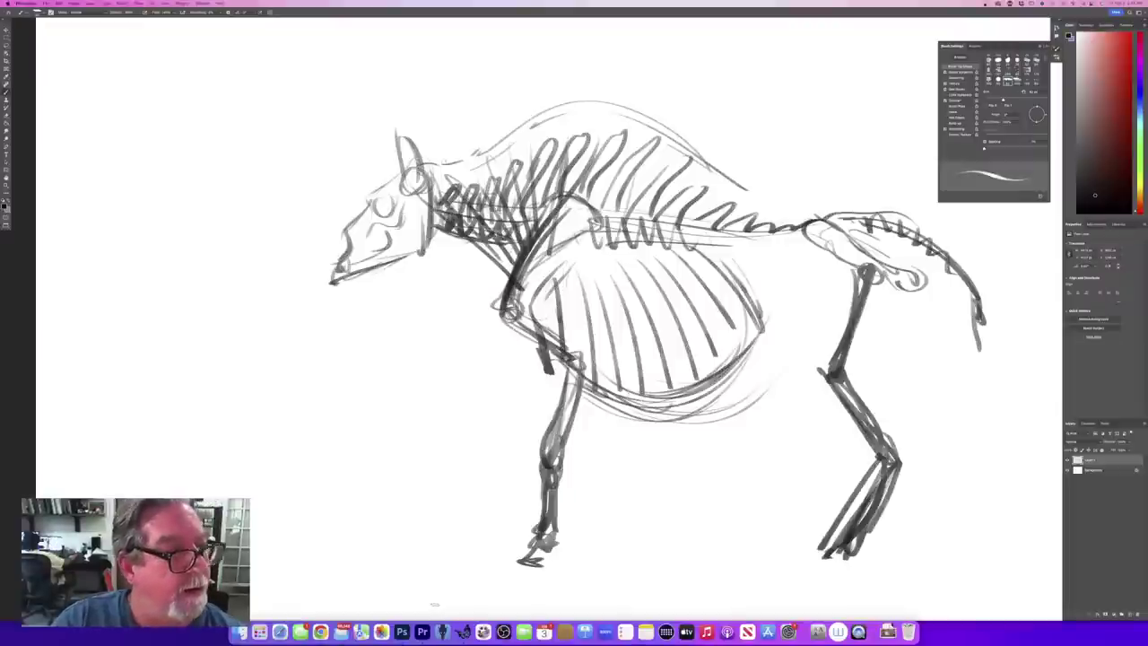
click(5, 206)
click(354, 321)
click(420, 316)
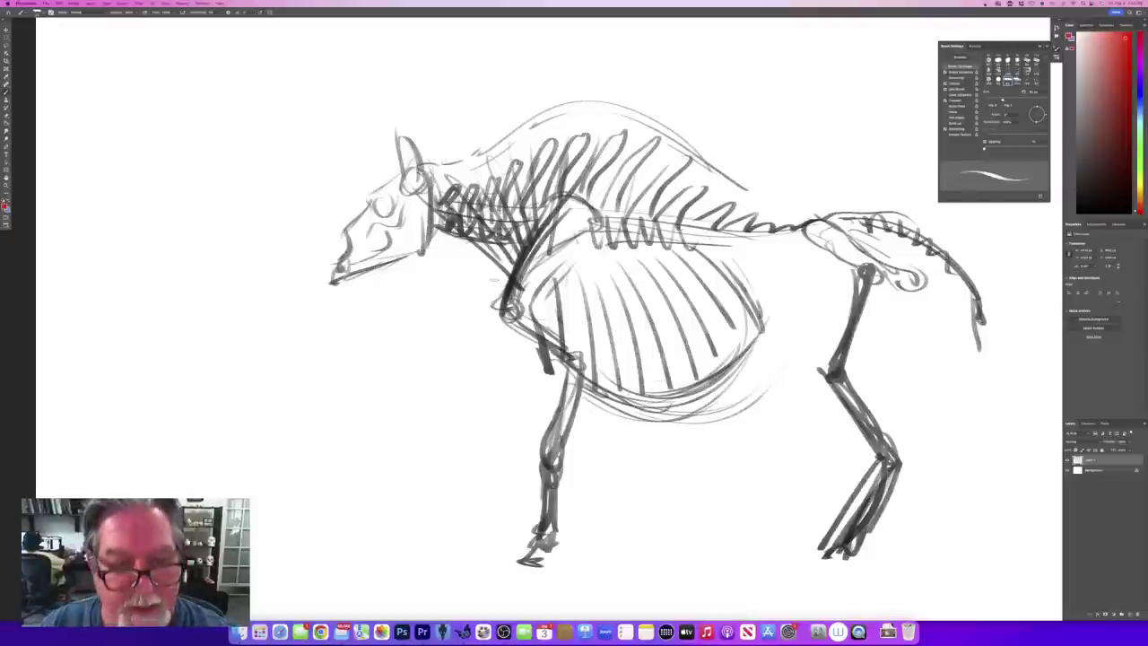
Step: Draw red muscle strokes fanning from the neck and hump vertebrae down to the shoulder blade and shoulder joint
mouse_move(616, 122)
mouse_down()
mouse_move(524, 276)
mouse_move(490, 158)
mouse_move(433, 184)
mouse_move(509, 276)
mouse_up()
drag(457, 187, 514, 278)
mouse_move(470, 176)
mouse_down()
mouse_move(513, 269)
mouse_move(524, 260)
mouse_up()
drag(499, 155, 528, 242)
drag(511, 135, 545, 228)
drag(539, 131, 544, 230)
drag(604, 144, 536, 267)
drag(613, 177, 547, 260)
drag(615, 206, 555, 299)
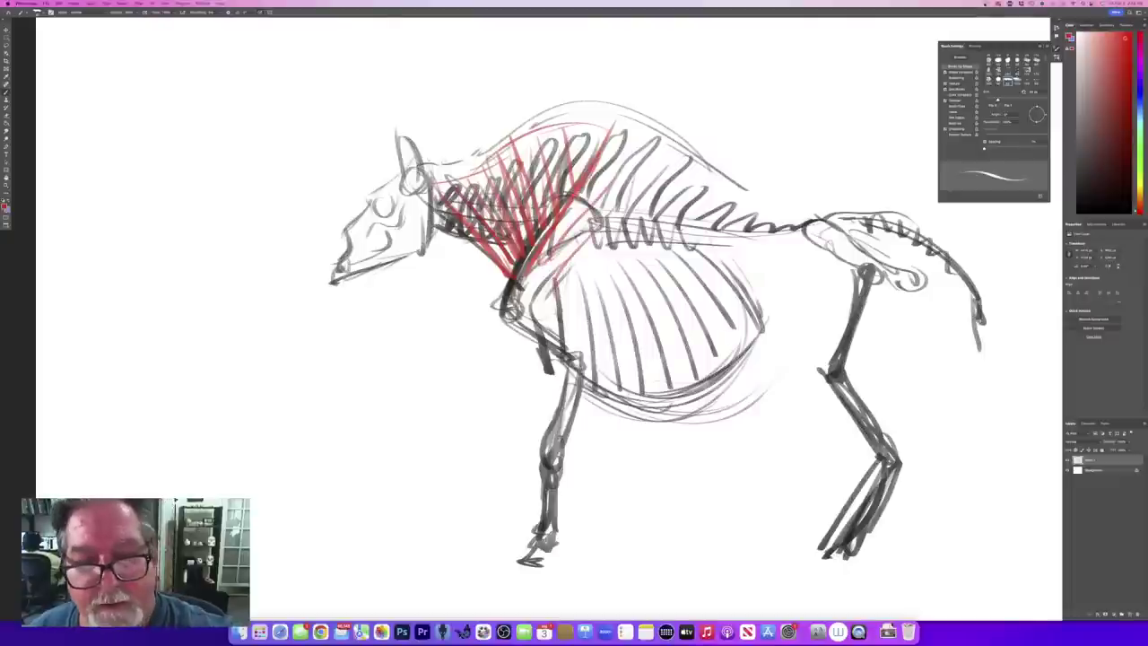
Step: Add red muscle strokes sweeping from the back vertebrae and upper ribs forward to the shoulder and upper foreleg
mouse_move(594, 226)
mouse_down()
mouse_move(605, 277)
mouse_move(644, 260)
mouse_move(562, 276)
mouse_up()
drag(627, 167, 605, 217)
drag(591, 211, 535, 285)
drag(680, 244, 562, 270)
mouse_move(621, 168)
mouse_down()
mouse_move(579, 267)
mouse_move(608, 257)
mouse_up()
mouse_move(633, 181)
mouse_down()
mouse_move(646, 243)
mouse_move(562, 289)
mouse_up()
drag(725, 245, 603, 285)
drag(568, 335, 703, 258)
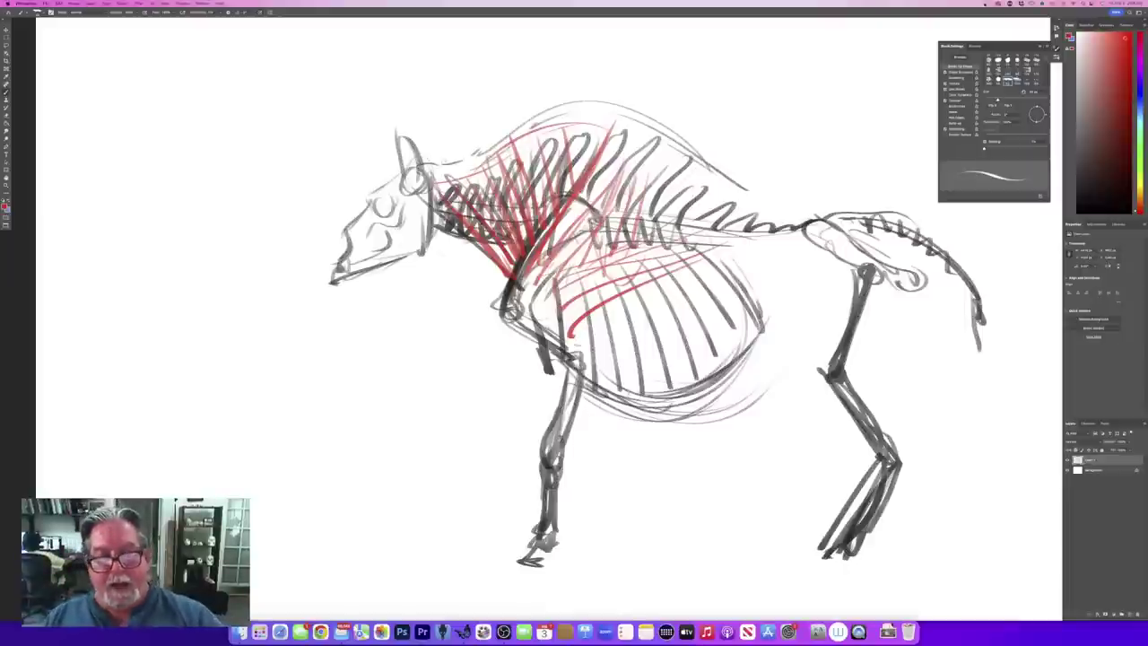
Step: Draw red contour lines along the back behind the hump and beneath the ribcage for the belly
drag(656, 158, 771, 217)
mouse_move(567, 369)
mouse_down()
mouse_move(746, 415)
mouse_move(788, 357)
mouse_up()
mouse_move(769, 371)
mouse_down()
mouse_move(610, 393)
mouse_move(599, 373)
mouse_up()
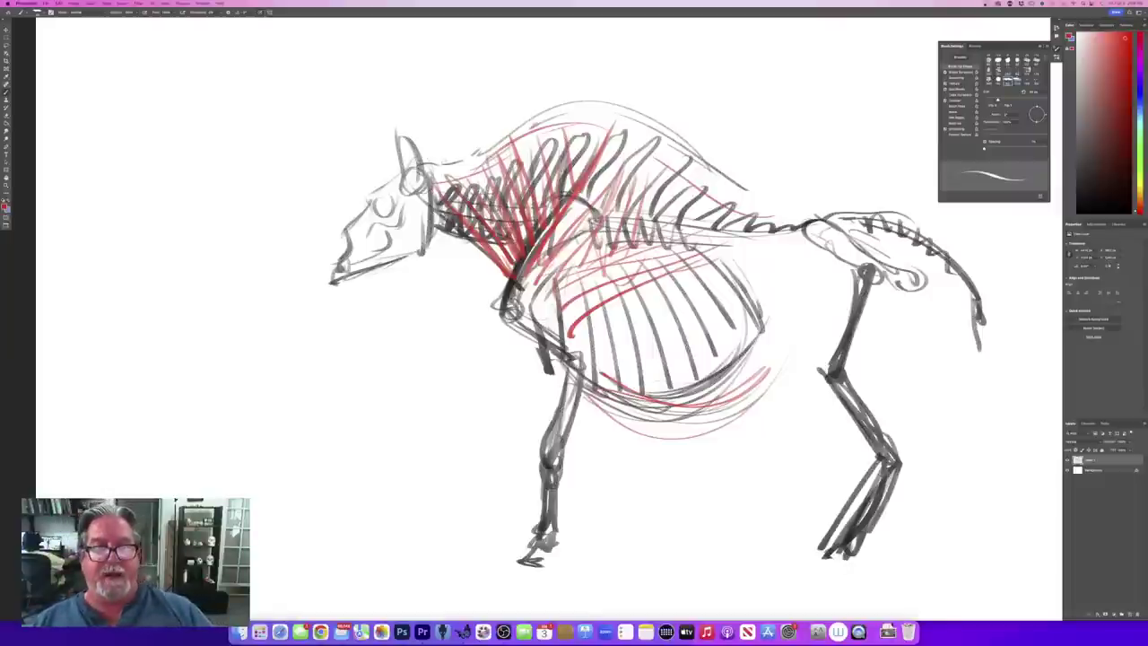
Step: Outline the head's outer form in red, with the nose, the mass over the crown, the hanging beard and the throat line
drag(407, 266, 544, 368)
mouse_move(375, 188)
mouse_down()
mouse_move(357, 197)
mouse_move(391, 213)
mouse_up()
drag(334, 246, 321, 298)
mouse_move(472, 160)
mouse_down()
mouse_move(412, 124)
mouse_move(372, 195)
mouse_move(399, 130)
mouse_up()
mouse_move(435, 129)
mouse_down()
mouse_move(468, 146)
mouse_move(470, 163)
mouse_move(398, 182)
mouse_up()
mouse_move(366, 307)
mouse_down()
mouse_move(440, 305)
mouse_move(517, 362)
mouse_up()
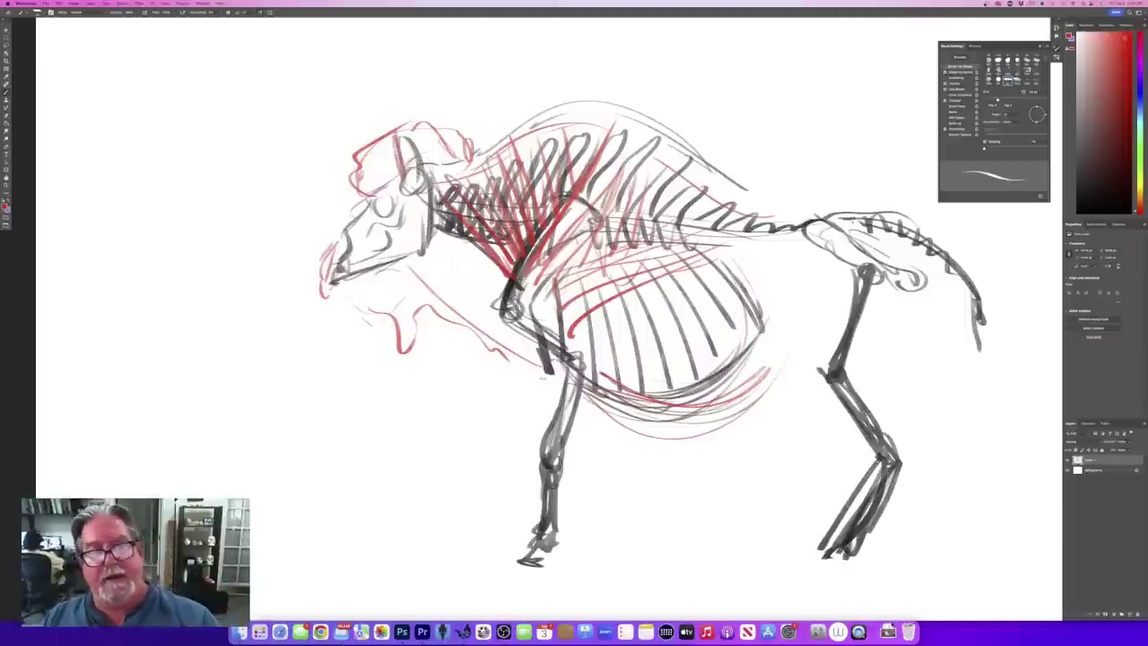
Step: Reinforce the red muscle strokes over the tall vertebral spines of the hump
mouse_move(569, 175)
mouse_down()
mouse_move(586, 137)
mouse_move(539, 200)
mouse_up()
mouse_move(552, 145)
mouse_down()
mouse_move(528, 201)
mouse_move(511, 183)
mouse_up()
drag(513, 167, 500, 217)
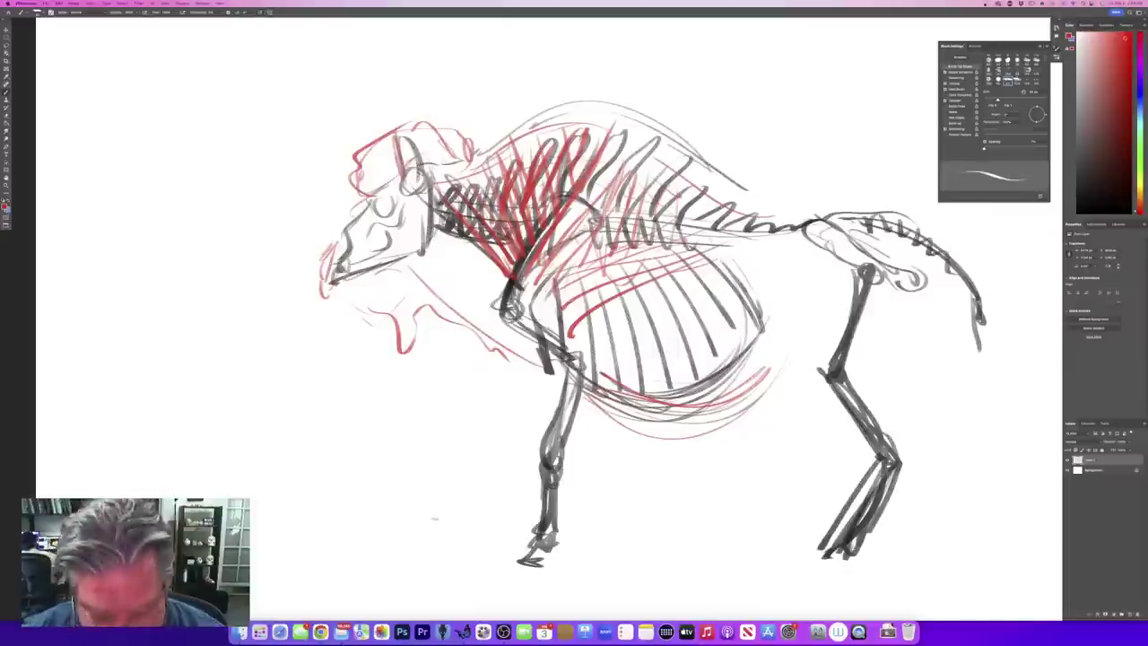
Step: Hide the layer with the finished skeleton drawing and add a new empty layer above it
drag(438, 538, 592, 497)
drag(482, 456, 305, 451)
click(1067, 460)
click(1121, 615)
key(super+minus)
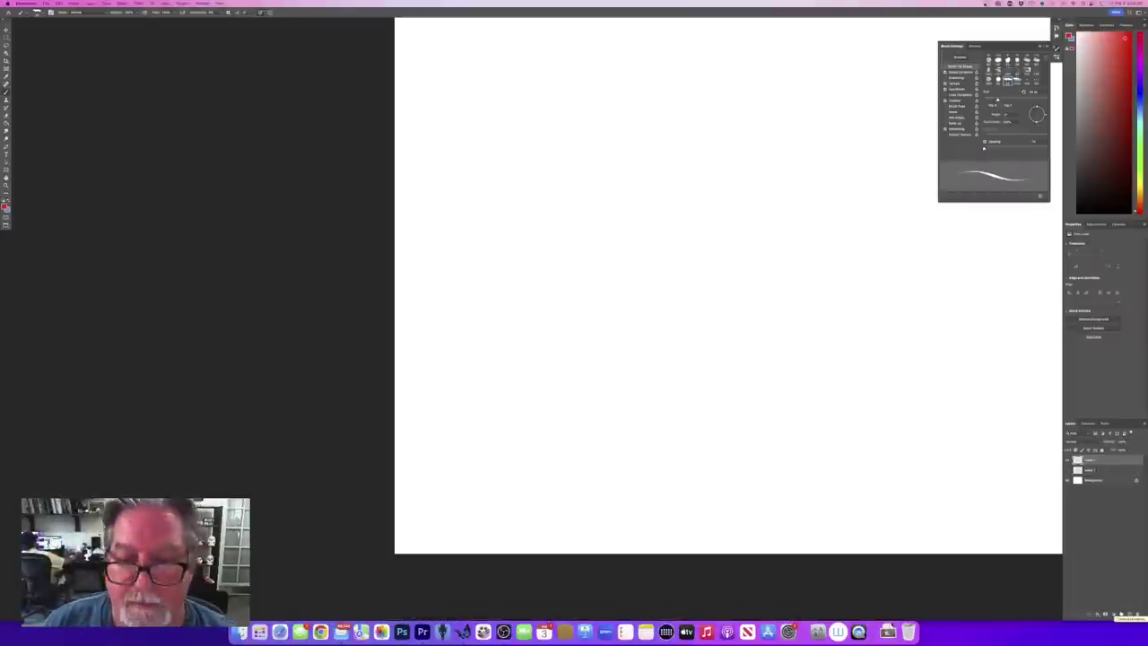
drag(515, 341, 410, 321)
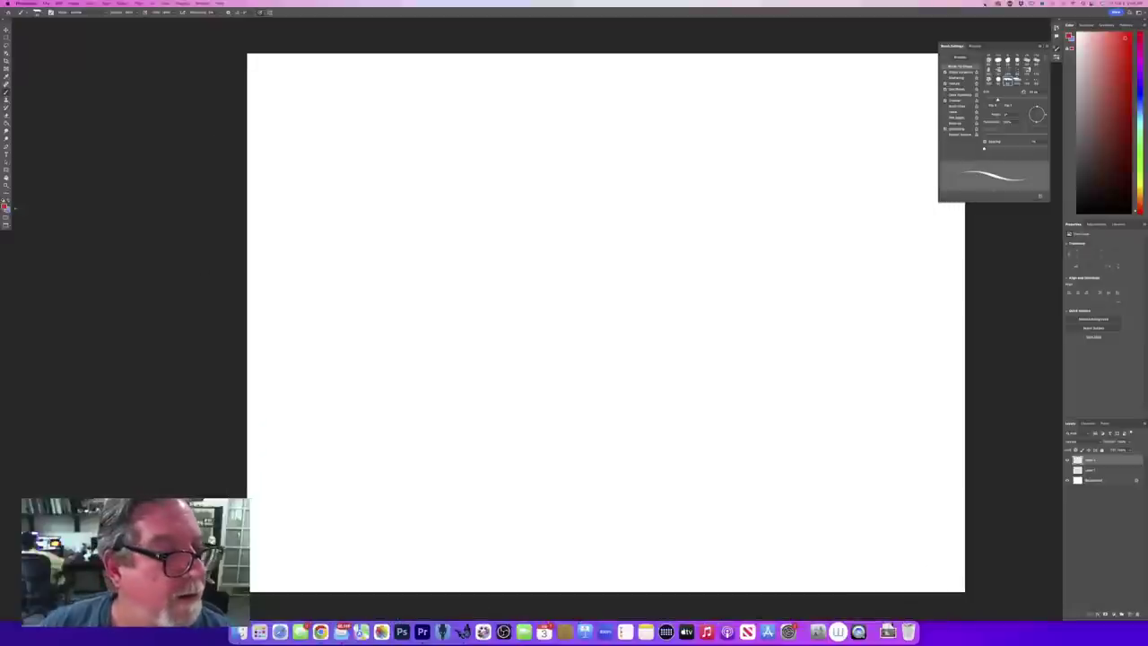
Step: Sketch a bear's skull in side view in near-black, with the back of the head, brow, eye socket, muzzle and jaw
click(5, 206)
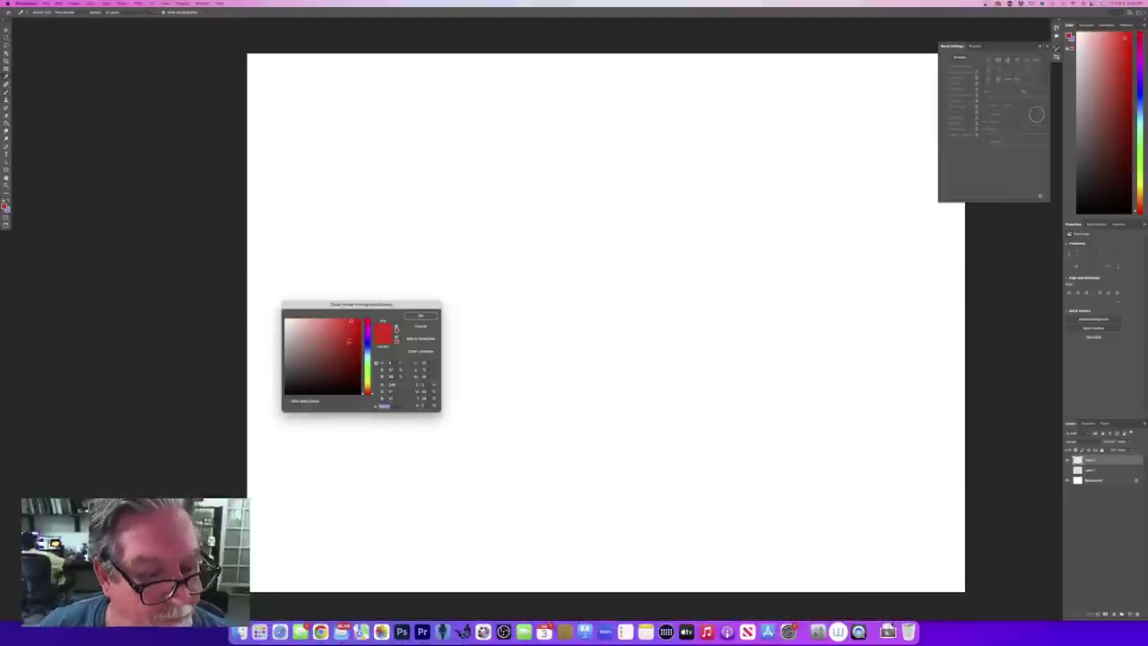
click(420, 316)
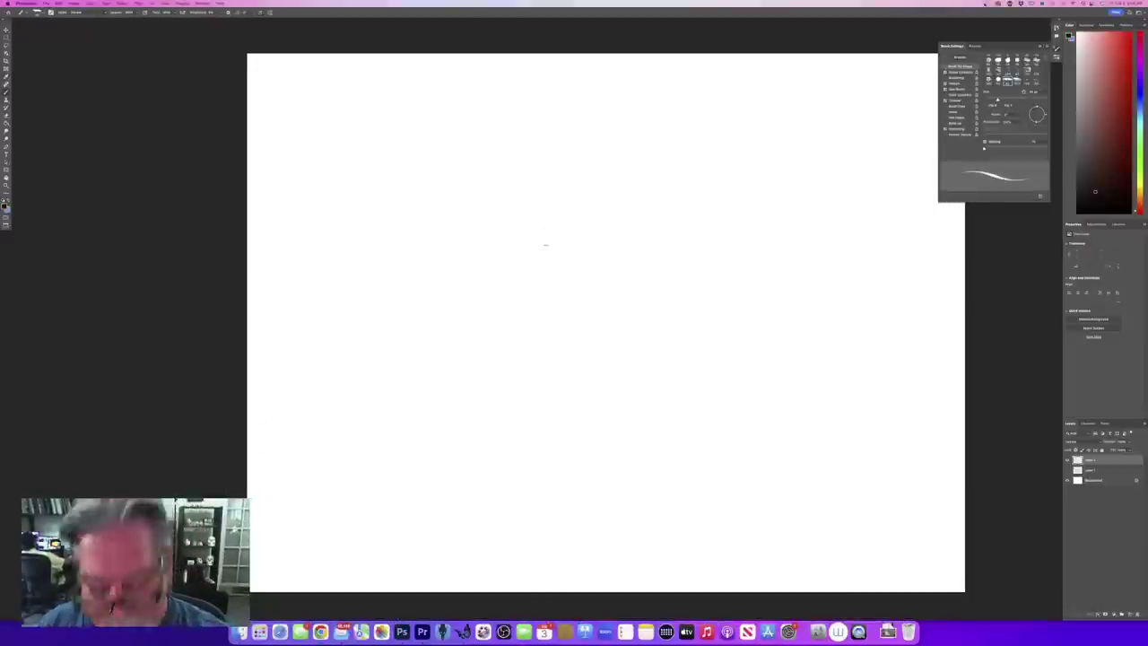
drag(500, 213, 524, 273)
drag(497, 213, 509, 278)
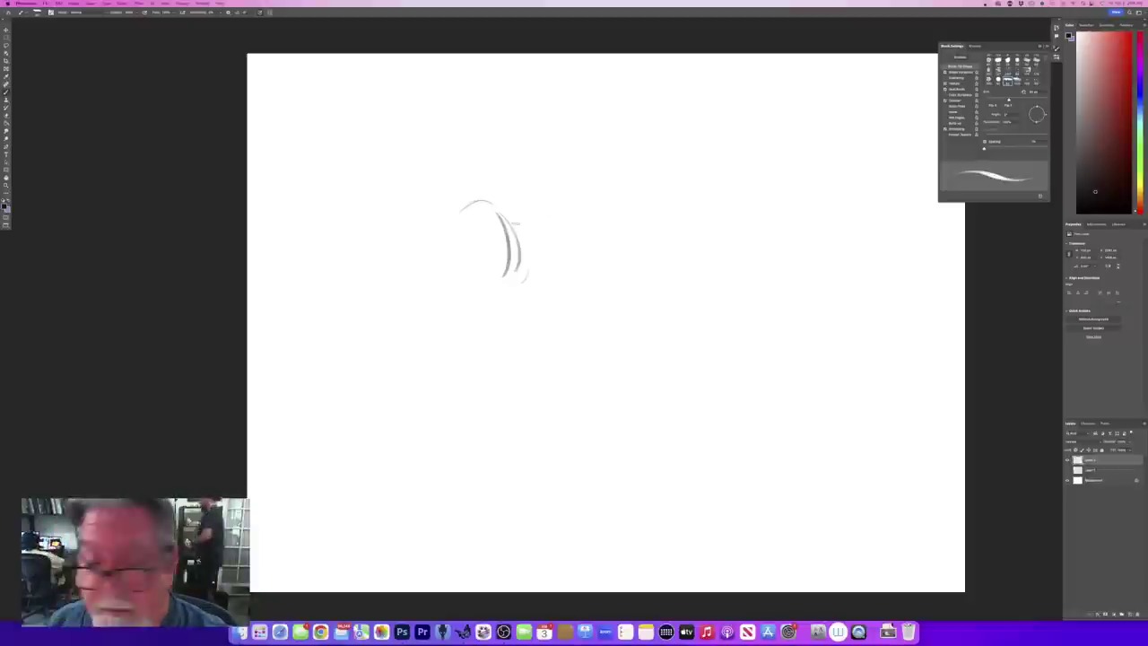
mouse_move(493, 201)
mouse_down()
mouse_move(437, 226)
mouse_move(441, 256)
mouse_move(452, 244)
mouse_move(436, 269)
mouse_up()
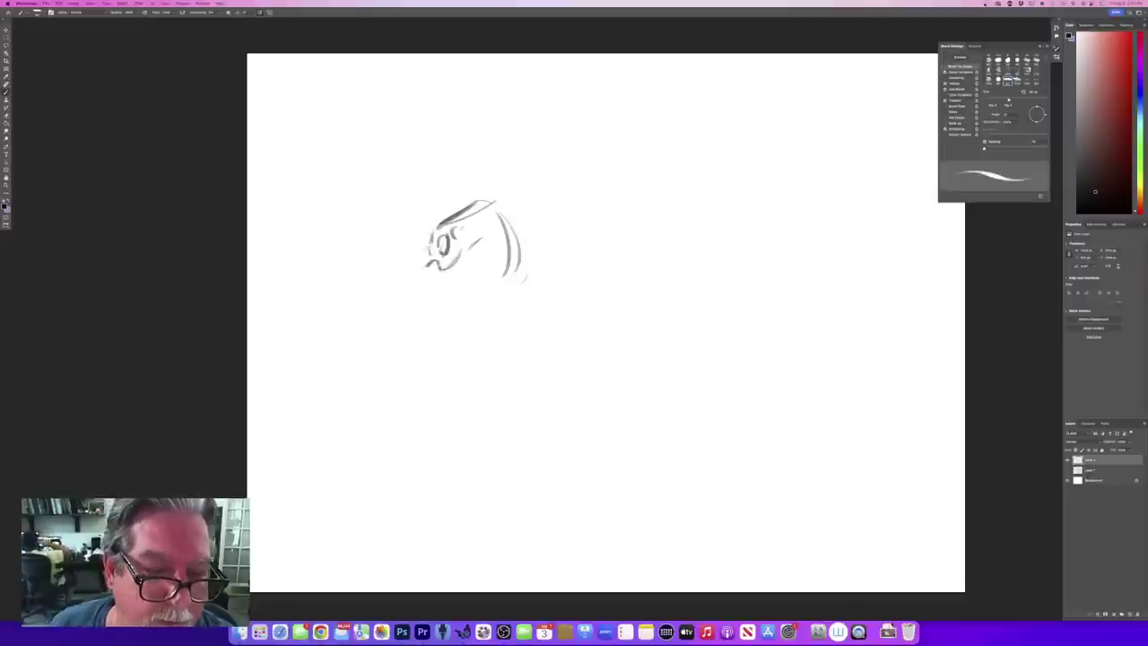
mouse_move(431, 245)
mouse_down()
mouse_move(398, 270)
mouse_move(401, 301)
mouse_move(478, 295)
mouse_up()
mouse_move(493, 243)
mouse_down()
mouse_move(497, 280)
mouse_move(447, 299)
mouse_up()
mouse_move(472, 250)
mouse_down()
mouse_move(487, 251)
mouse_move(437, 281)
mouse_up()
drag(442, 286, 423, 279)
Step: Draw the neck lines, the shoulder blade, and the foreleg bones with their joints down to the paw
drag(502, 214, 590, 189)
drag(511, 246, 599, 190)
mouse_move(662, 208)
mouse_down()
mouse_move(601, 183)
mouse_move(592, 278)
mouse_up()
drag(597, 185, 572, 282)
mouse_move(628, 228)
mouse_down()
mouse_move(581, 296)
mouse_move(576, 338)
mouse_up()
mouse_move(586, 224)
mouse_down()
mouse_move(569, 330)
mouse_move(607, 375)
mouse_up()
mouse_move(574, 307)
mouse_down()
mouse_move(615, 390)
mouse_move(583, 474)
mouse_move(593, 490)
mouse_move(529, 504)
mouse_up()
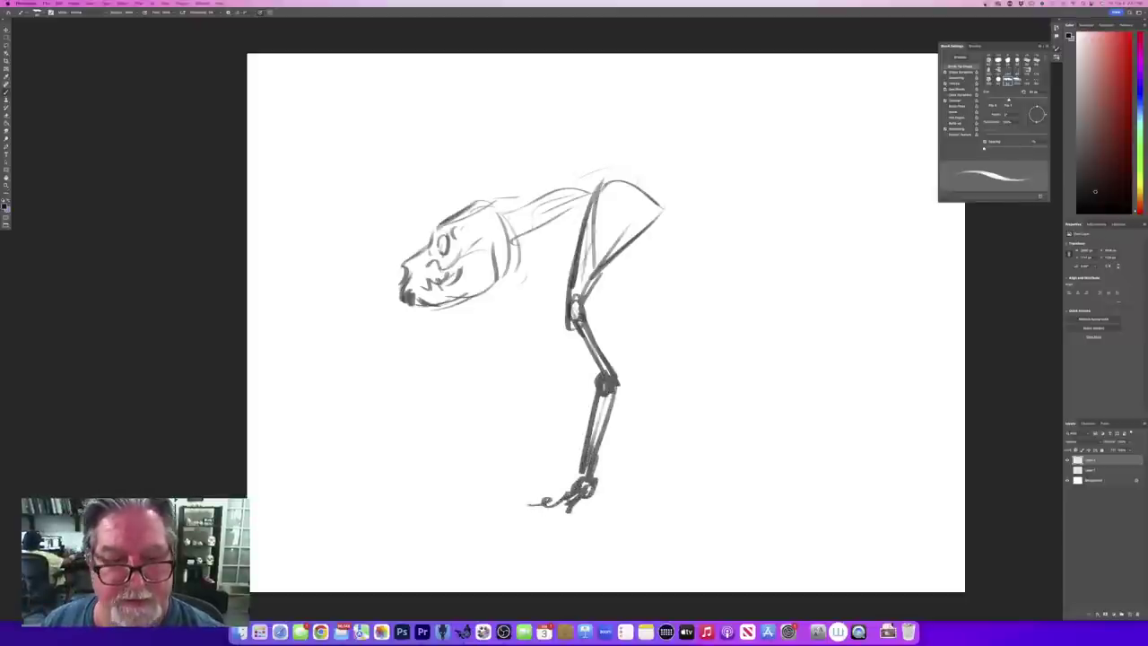
Step: Draw short vertebrae along the neck and spine strokes over the shoulder blade, with a rising line above them
mouse_move(525, 214)
mouse_down()
mouse_move(633, 155)
mouse_move(668, 180)
mouse_move(664, 218)
mouse_up()
mouse_move(588, 170)
mouse_down()
mouse_move(617, 162)
mouse_move(686, 191)
mouse_move(632, 200)
mouse_up()
drag(623, 158, 619, 234)
mouse_move(615, 181)
mouse_down()
mouse_move(608, 246)
mouse_move(594, 257)
mouse_up()
mouse_move(598, 189)
mouse_down()
mouse_move(583, 267)
mouse_move(562, 217)
mouse_up()
drag(554, 188, 542, 224)
drag(535, 194, 520, 224)
mouse_move(509, 206)
mouse_down()
mouse_move(502, 222)
mouse_move(568, 238)
mouse_up()
drag(560, 214, 558, 244)
mouse_move(552, 217)
mouse_down()
mouse_move(550, 246)
mouse_move(535, 247)
mouse_up()
drag(525, 224, 515, 251)
drag(588, 201, 581, 229)
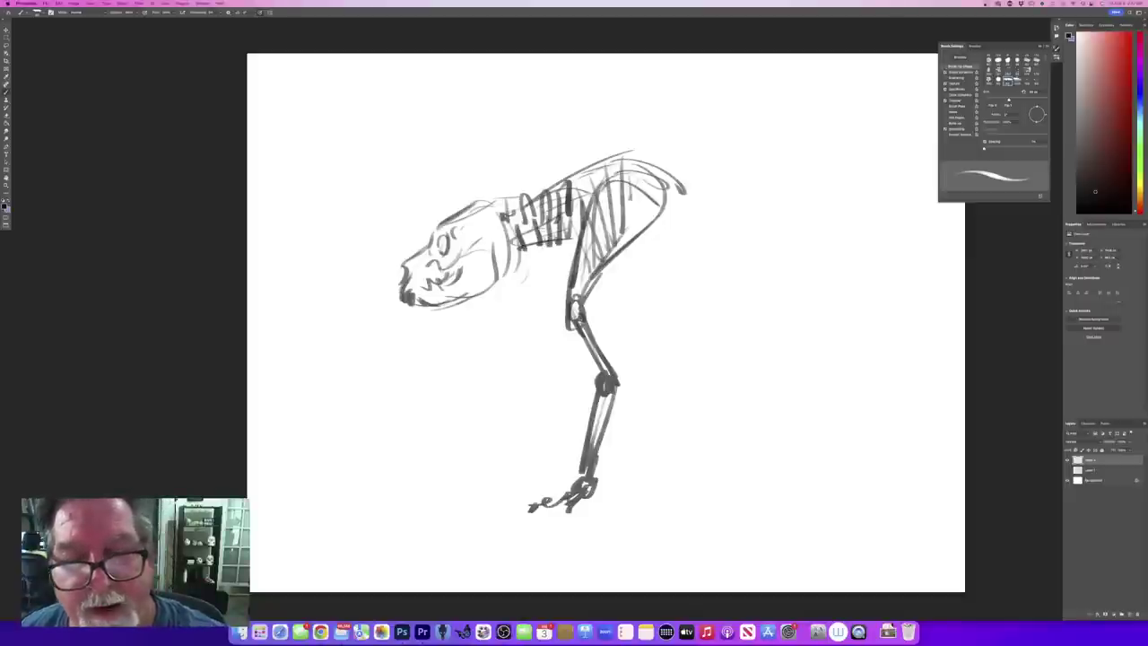
Step: Extend the vertebral strokes behind the shoulder and darken the edges of the shoulder blade
drag(668, 182, 659, 237)
drag(687, 188, 675, 231)
drag(697, 185, 687, 233)
drag(714, 185, 706, 246)
mouse_move(638, 250)
mouse_down()
mouse_move(658, 201)
mouse_move(572, 287)
mouse_up()
drag(660, 221, 584, 296)
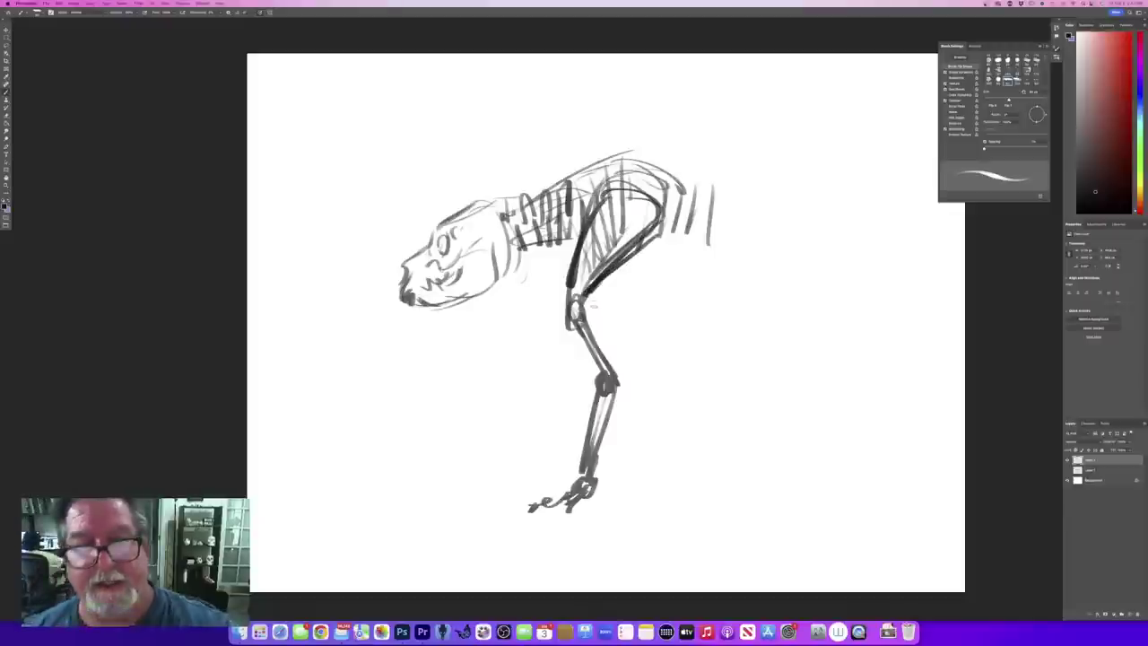
Step: Fill in the vertebral spines above the shoulder blade and draw the hump contour arching over them
drag(632, 165, 631, 230)
mouse_move(651, 167)
mouse_down()
mouse_move(644, 208)
mouse_move(657, 224)
mouse_up()
drag(714, 194, 575, 292)
drag(576, 195, 566, 227)
drag(581, 173, 711, 194)
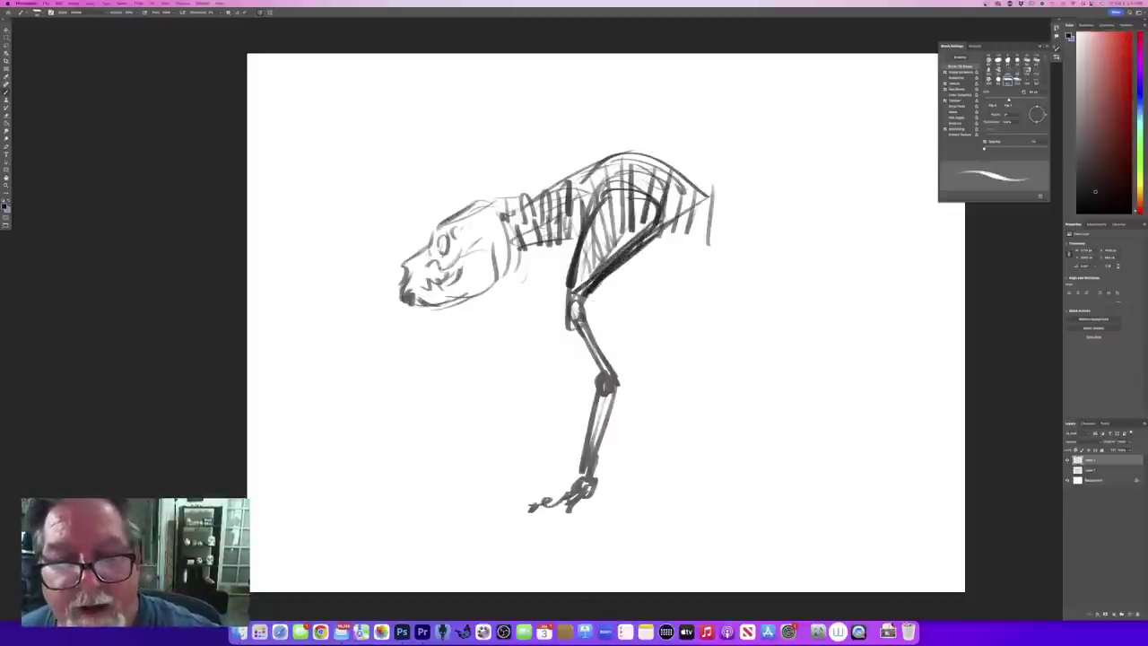
Step: Outline the nape with a round ear, and draw the outer contour of the muzzle, jaw and throat
mouse_move(603, 165)
mouse_down()
mouse_move(447, 228)
mouse_move(479, 199)
mouse_move(501, 212)
mouse_up()
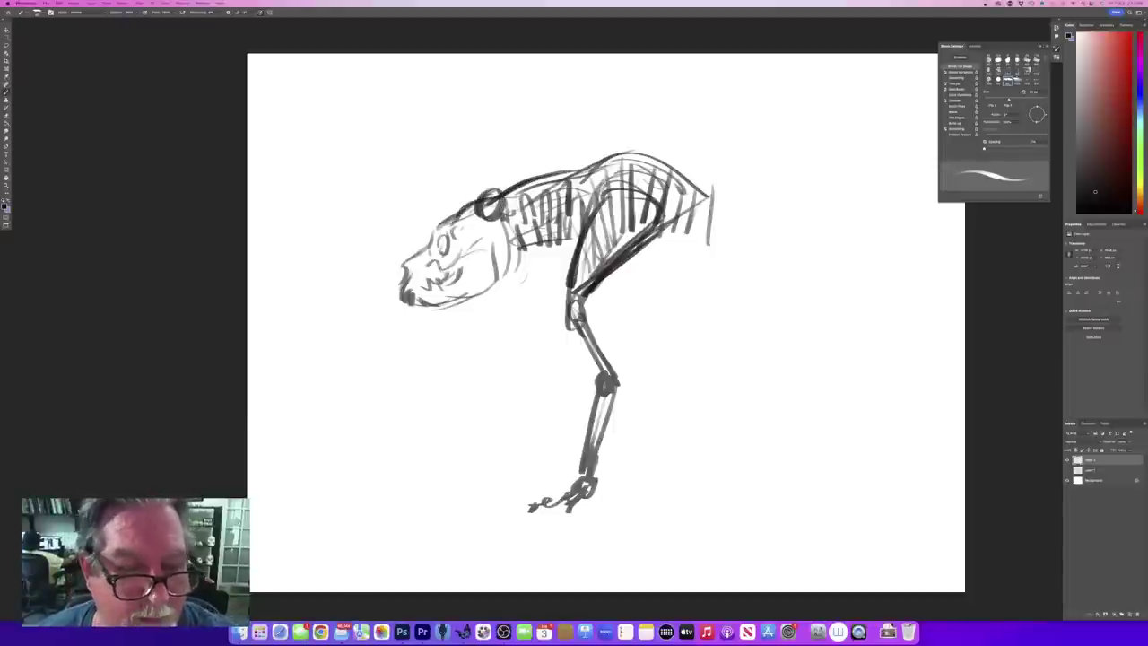
mouse_move(425, 238)
mouse_down()
mouse_move(395, 283)
mouse_move(410, 299)
mouse_move(437, 287)
mouse_up()
drag(409, 298, 551, 319)
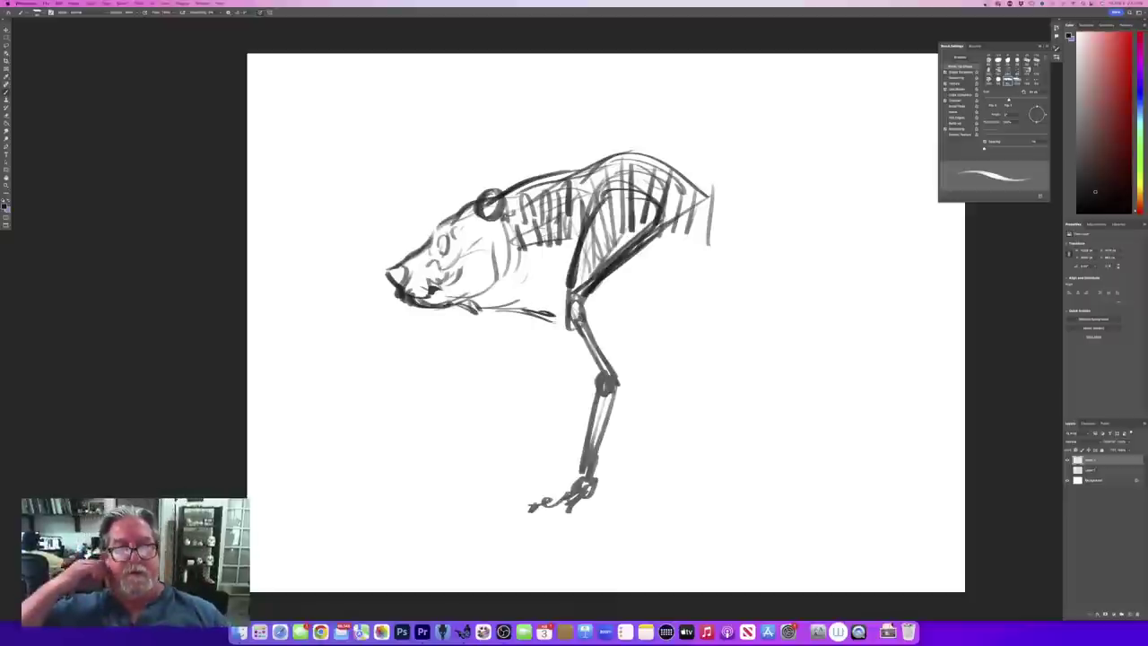
Step: Draw the outer body contour from the hump along the back to the rump, and the belly curve below
mouse_move(494, 194)
mouse_down()
mouse_move(614, 155)
mouse_move(686, 192)
mouse_up()
drag(634, 153, 706, 196)
mouse_move(581, 173)
mouse_down()
mouse_move(632, 152)
mouse_move(733, 200)
mouse_move(786, 192)
mouse_move(904, 223)
mouse_up()
drag(847, 187, 924, 240)
drag(523, 310, 732, 391)
mouse_move(606, 330)
mouse_down()
mouse_move(787, 395)
mouse_move(856, 336)
mouse_move(635, 363)
mouse_move(798, 386)
mouse_move(732, 405)
mouse_up()
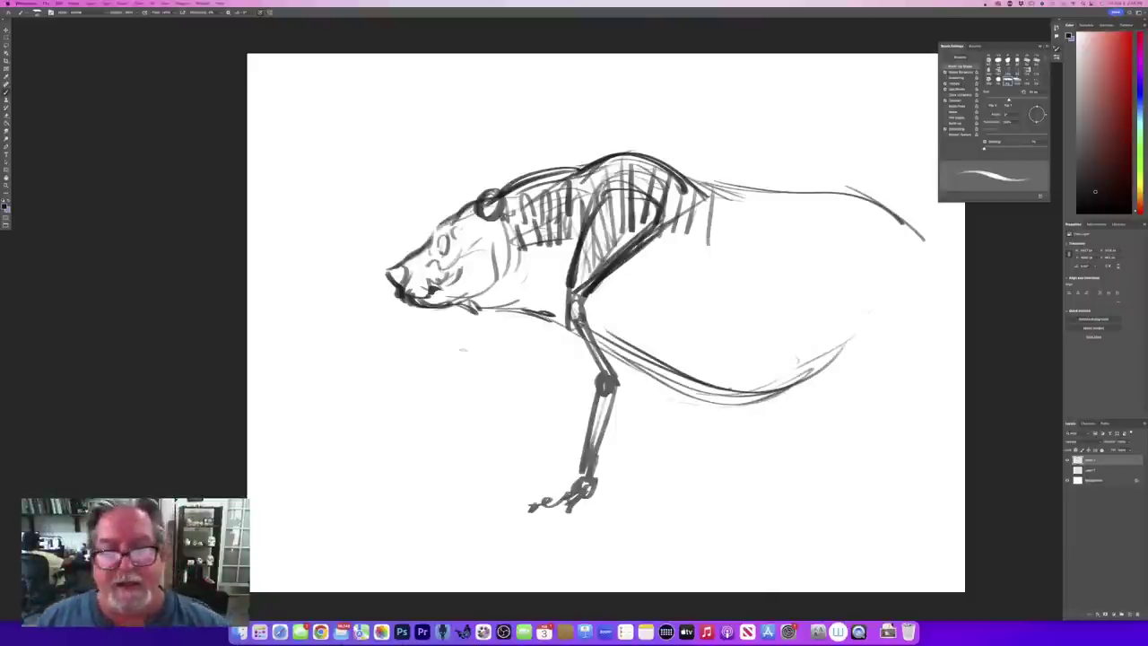
Step: Darken the shoulder blade, the shoulder joint and the foreleg bones down to the wrist
mouse_move(586, 198)
mouse_down()
mouse_move(567, 285)
mouse_move(567, 314)
mouse_move(580, 317)
mouse_up()
drag(649, 231, 631, 253)
drag(655, 188, 633, 212)
mouse_move(630, 182)
mouse_down()
mouse_move(587, 203)
mouse_move(574, 258)
mouse_up()
mouse_move(572, 310)
mouse_down()
mouse_move(614, 386)
mouse_move(594, 454)
mouse_up()
drag(605, 393, 575, 504)
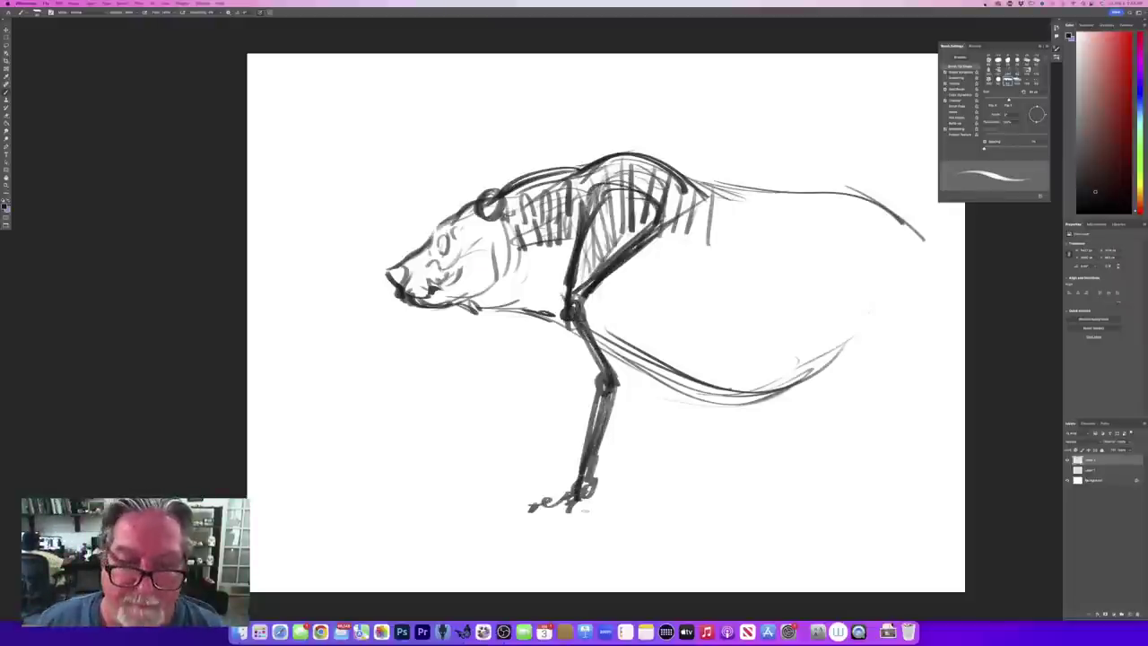
Step: Outline the fleshy form of the foreleg around its bones, from the chest and elbow down to a flat paw
drag(551, 279, 581, 357)
drag(636, 322, 648, 347)
drag(655, 322, 656, 367)
drag(653, 300, 655, 388)
mouse_move(657, 314)
mouse_down()
mouse_move(659, 418)
mouse_move(624, 474)
mouse_up()
drag(651, 415, 615, 492)
drag(574, 370, 567, 493)
drag(574, 446, 563, 484)
drag(569, 475, 533, 509)
drag(616, 481, 597, 519)
mouse_move(536, 513)
mouse_down()
mouse_move(599, 528)
mouse_move(515, 518)
mouse_up()
drag(519, 517, 603, 518)
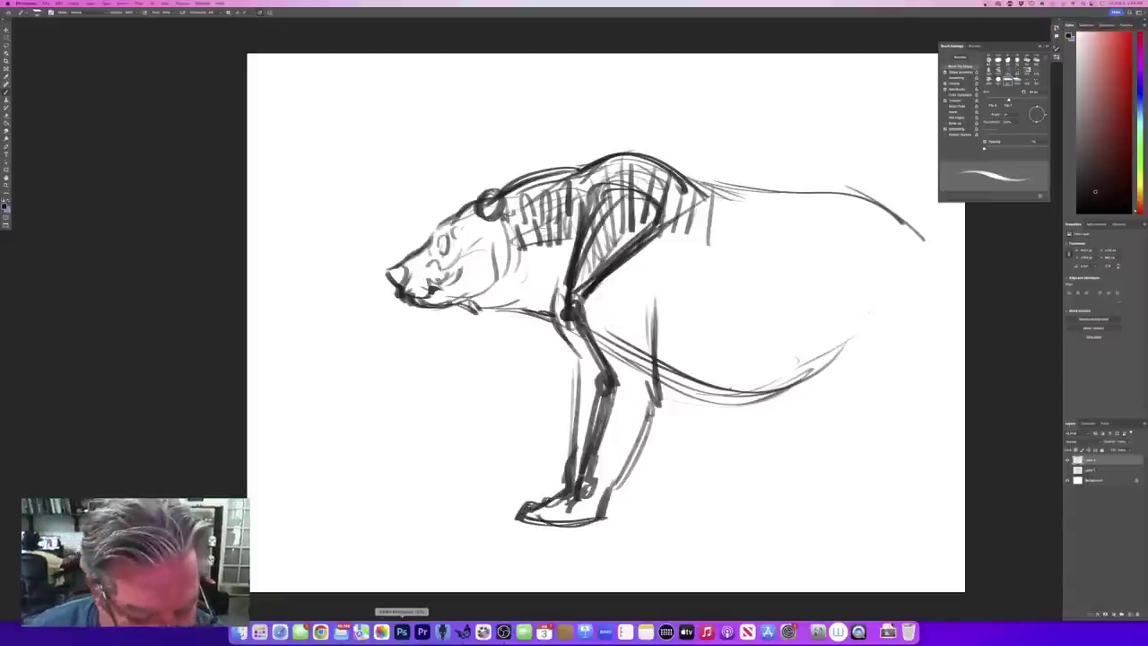
Step: Leave the full-screen view and close the anatomy sketch document without saving it
key(f)
key(f)
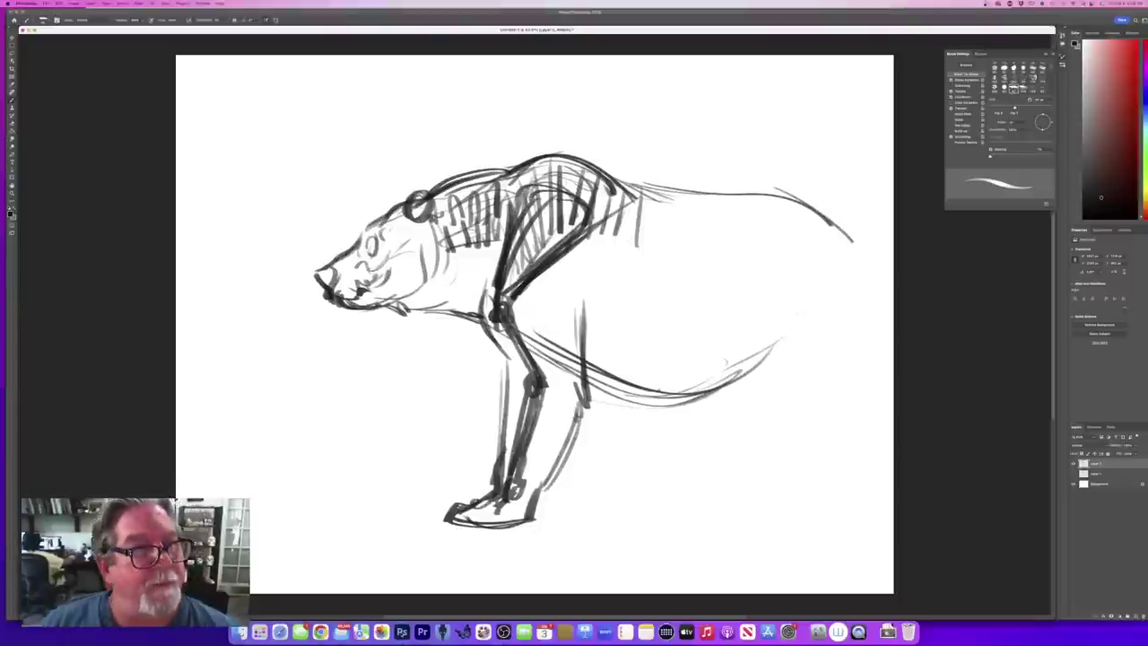
key(super+w)
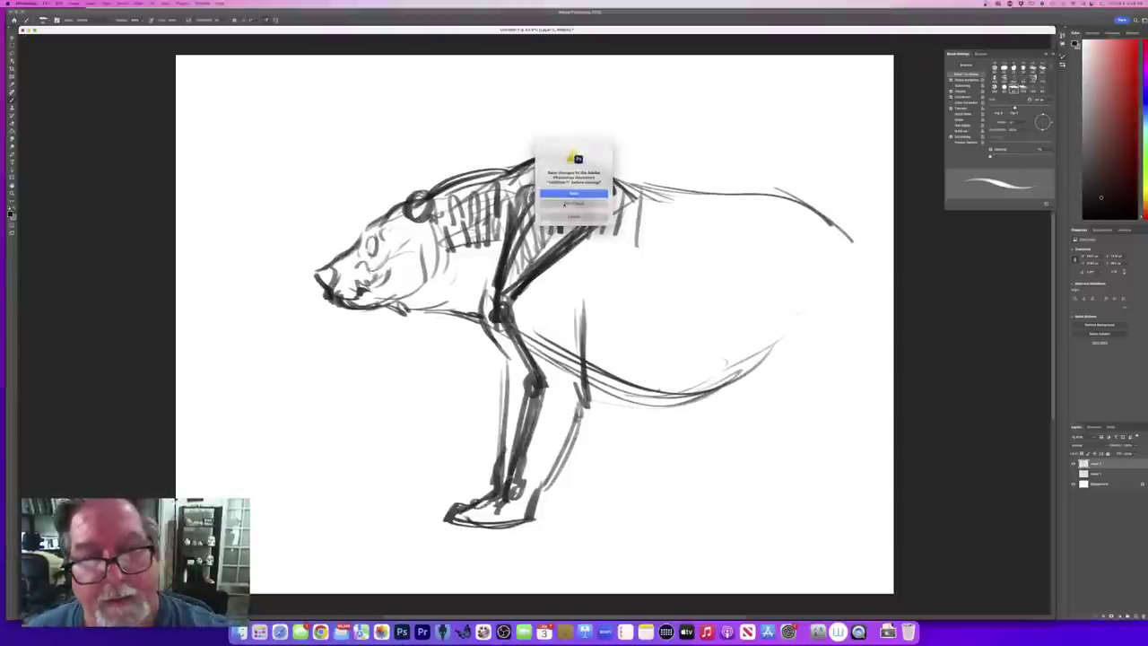
click(566, 205)
Step: Switch to the TVPaint bear animation, move its window to the upper part of the screen and enlarge it
click(463, 631)
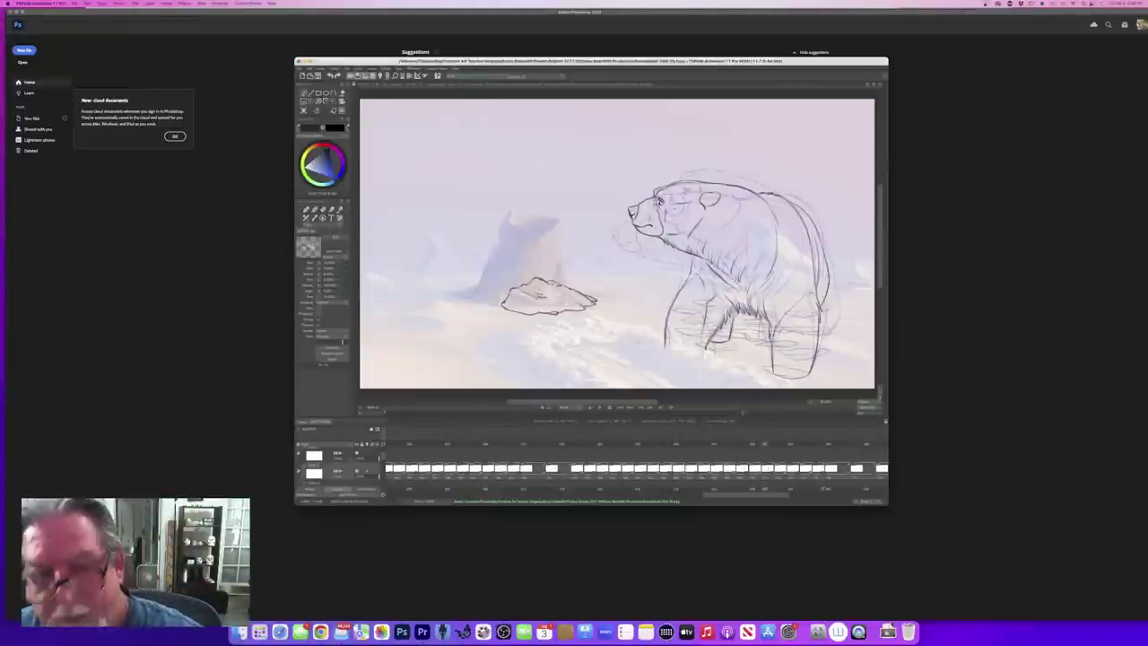
drag(520, 61, 329, 21)
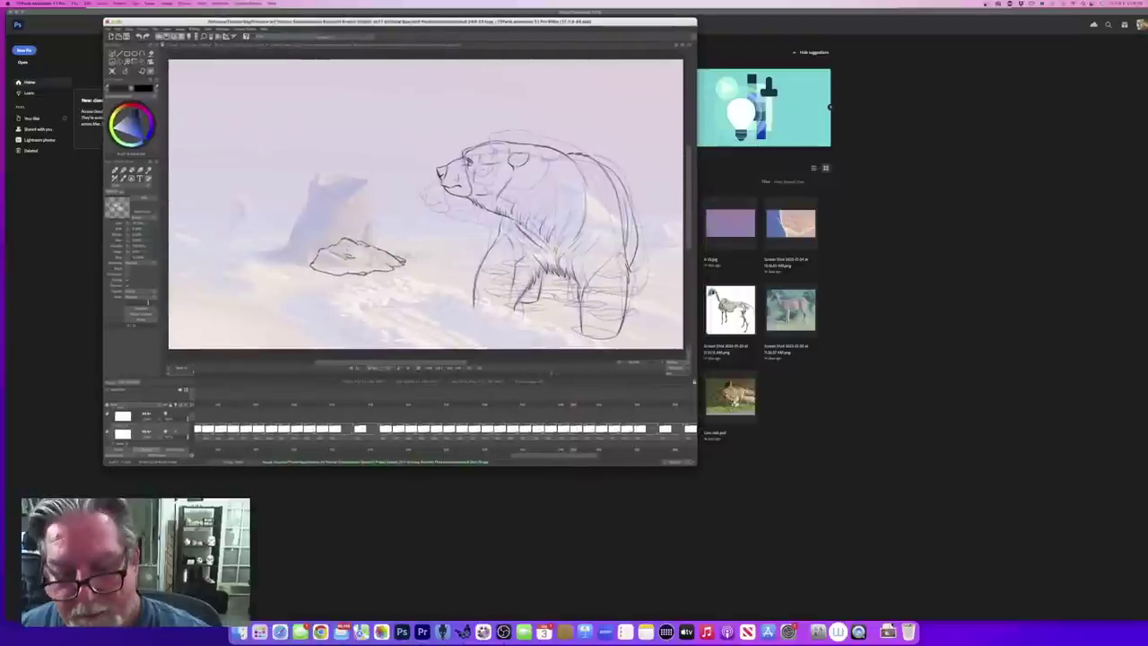
drag(696, 463, 1001, 571)
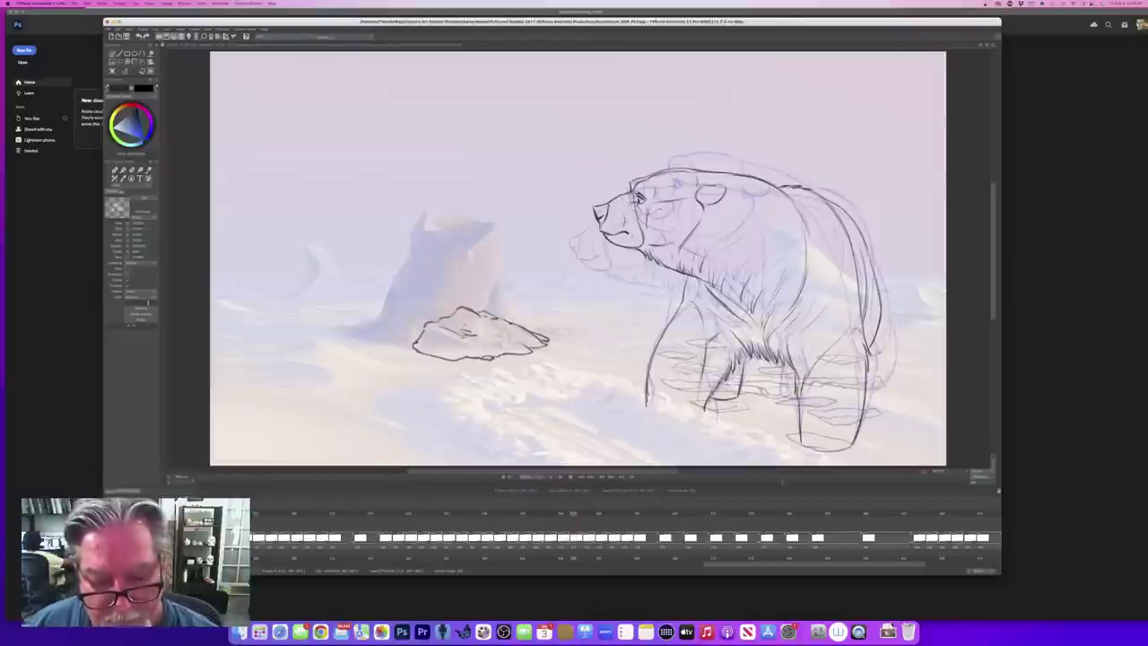
Step: Step and scrub through the bear's frames to review its change of pose
key(Right)
key(Right)
key(Right)
key(Right)
key(Right)
key(Right)
key(Right)
key(Right)
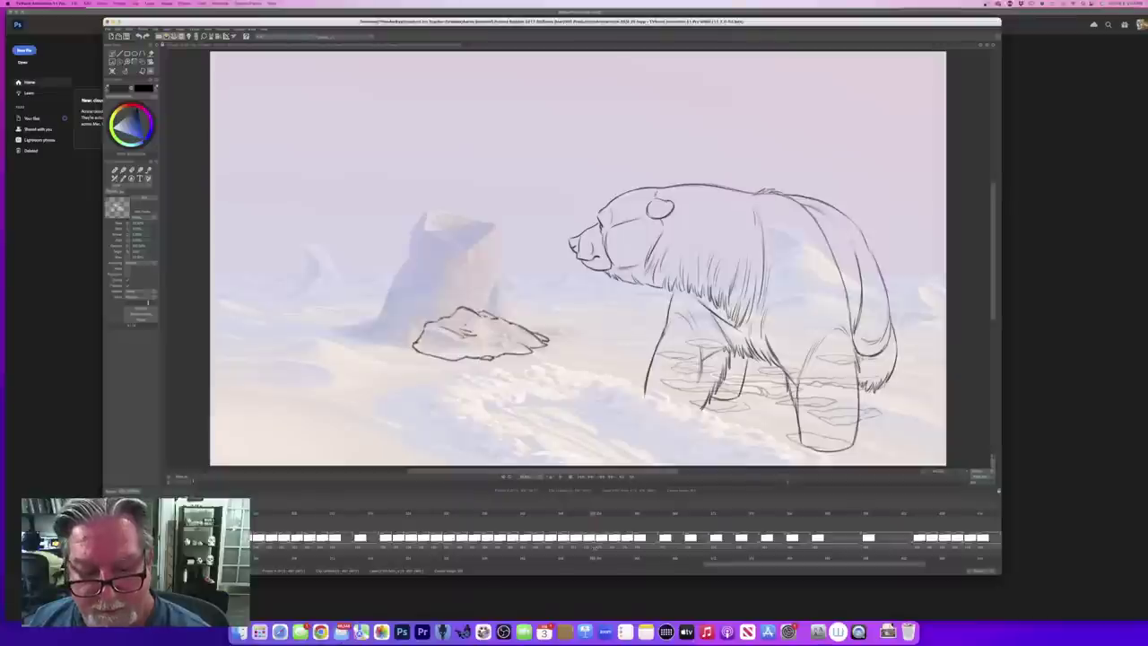
mouse_move(593, 543)
mouse_down()
mouse_move(631, 541)
mouse_move(615, 517)
mouse_move(649, 521)
mouse_up()
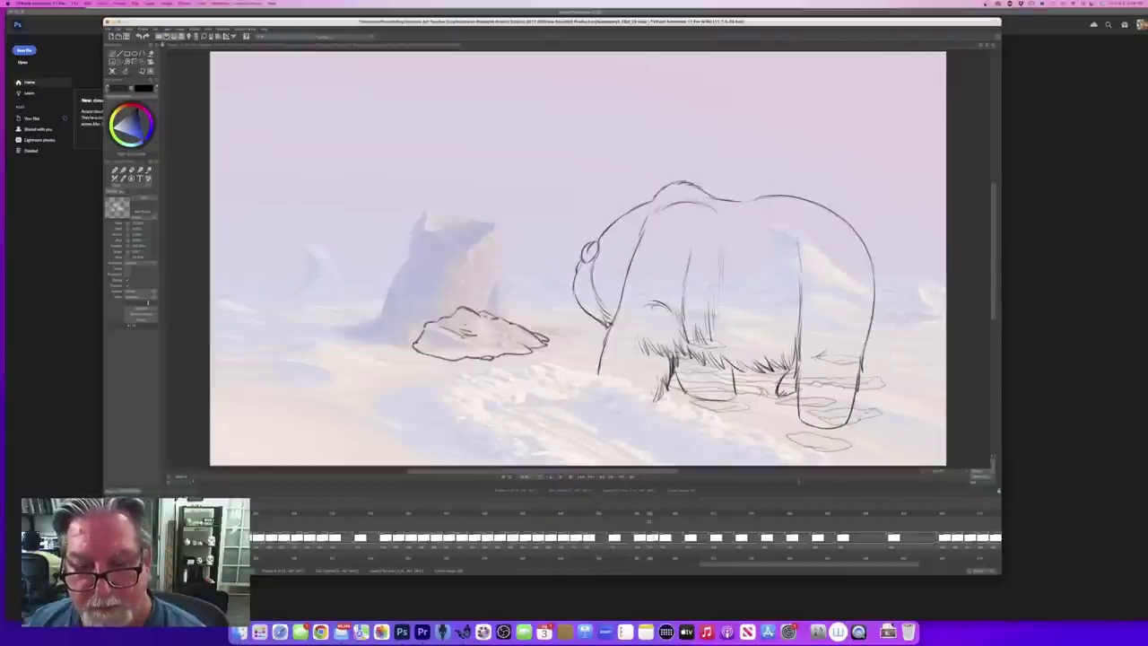
mouse_move(646, 541)
mouse_down()
mouse_move(683, 538)
mouse_move(520, 519)
mouse_move(804, 513)
mouse_move(590, 517)
mouse_move(599, 515)
mouse_up()
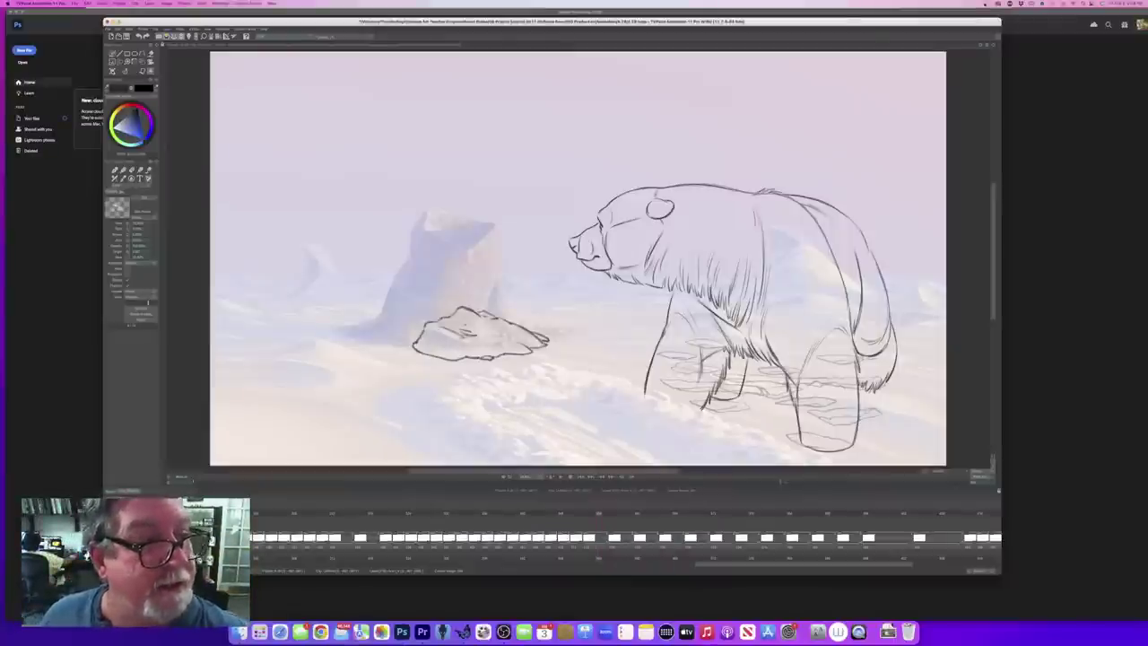
Step: Insert a blank drawing at the current bear pose and turn on the light table to show the adjacent drawings
key(shift+7)
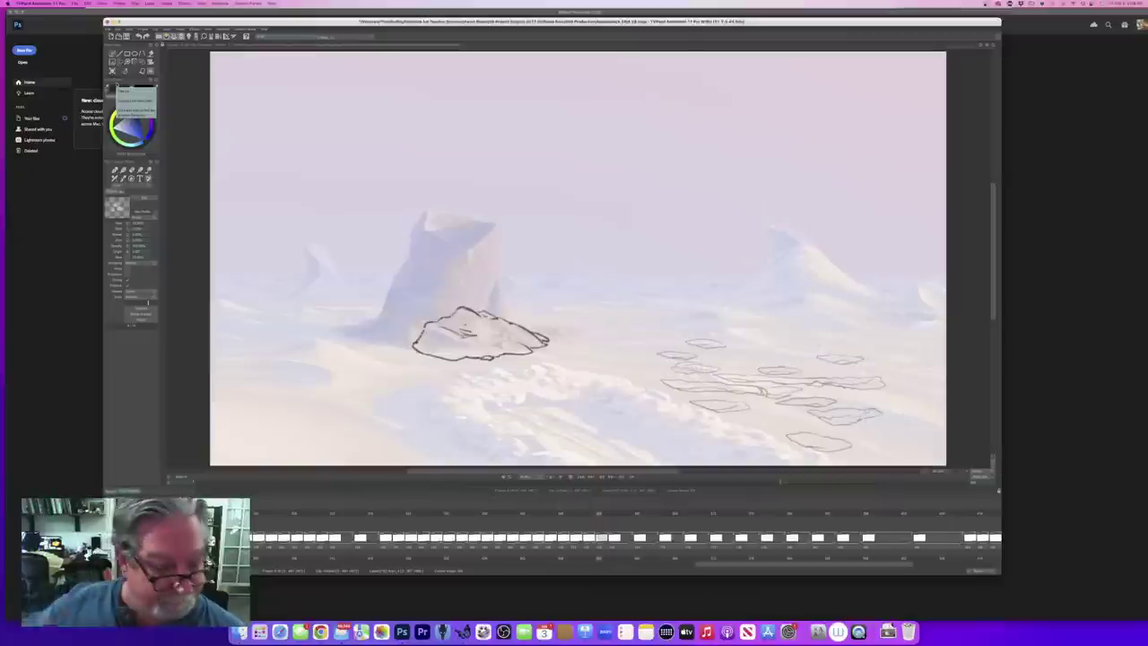
key(l)
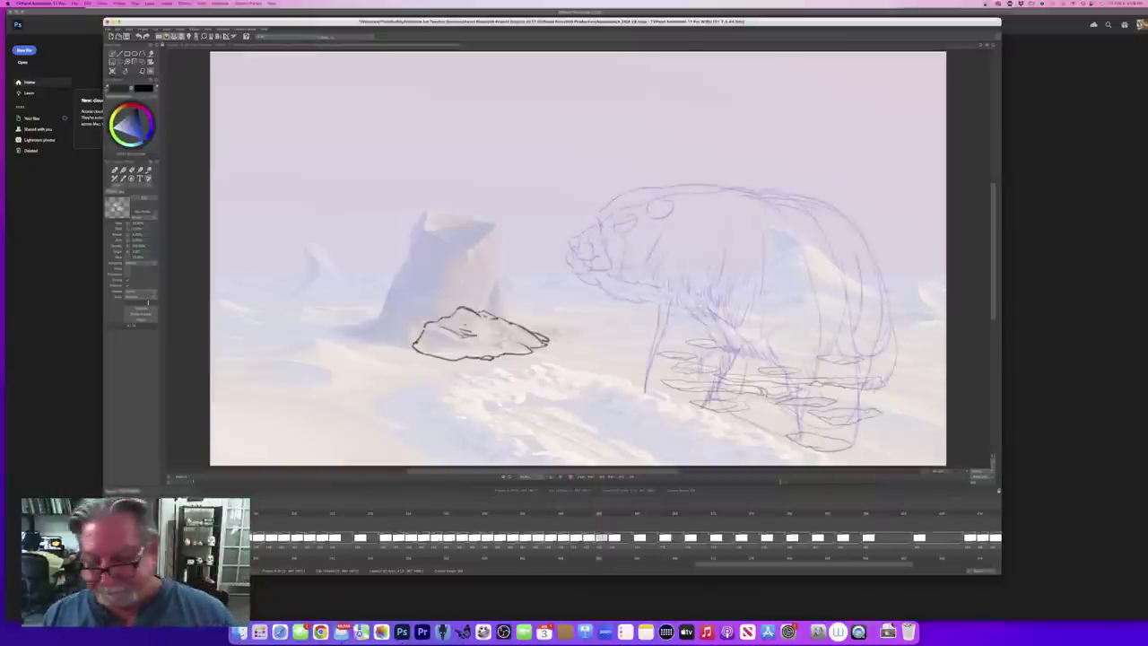
drag(1009, 581, 1048, 612)
drag(605, 499, 635, 500)
drag(1032, 335, 1031, 342)
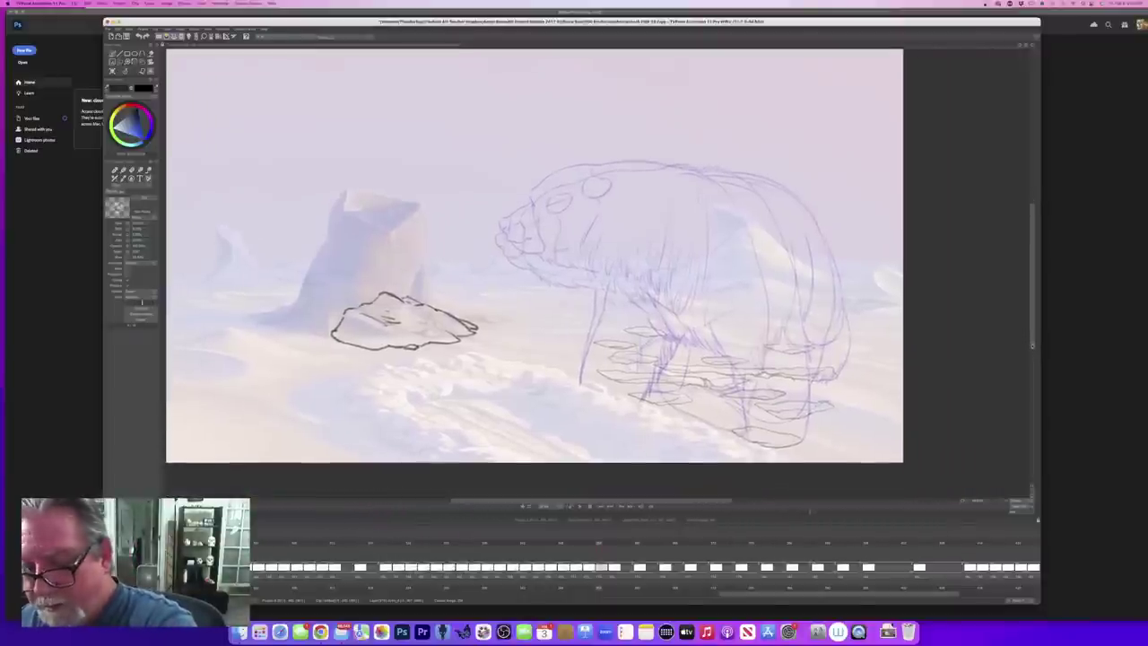
Step: Enlarge the bear in view and draw the near haunch contour from the back down the thigh, comparing with the neighbouring drawing
drag(988, 501, 999, 500)
drag(1032, 338, 1031, 341)
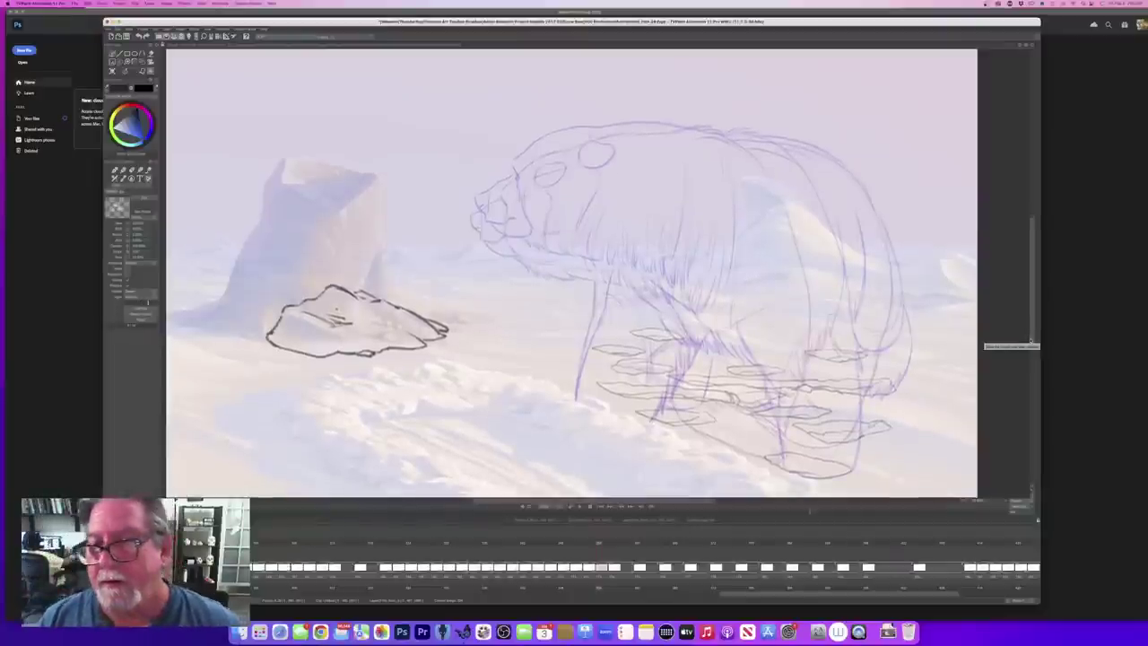
key(Left)
key(Right)
key(Right)
key(Left)
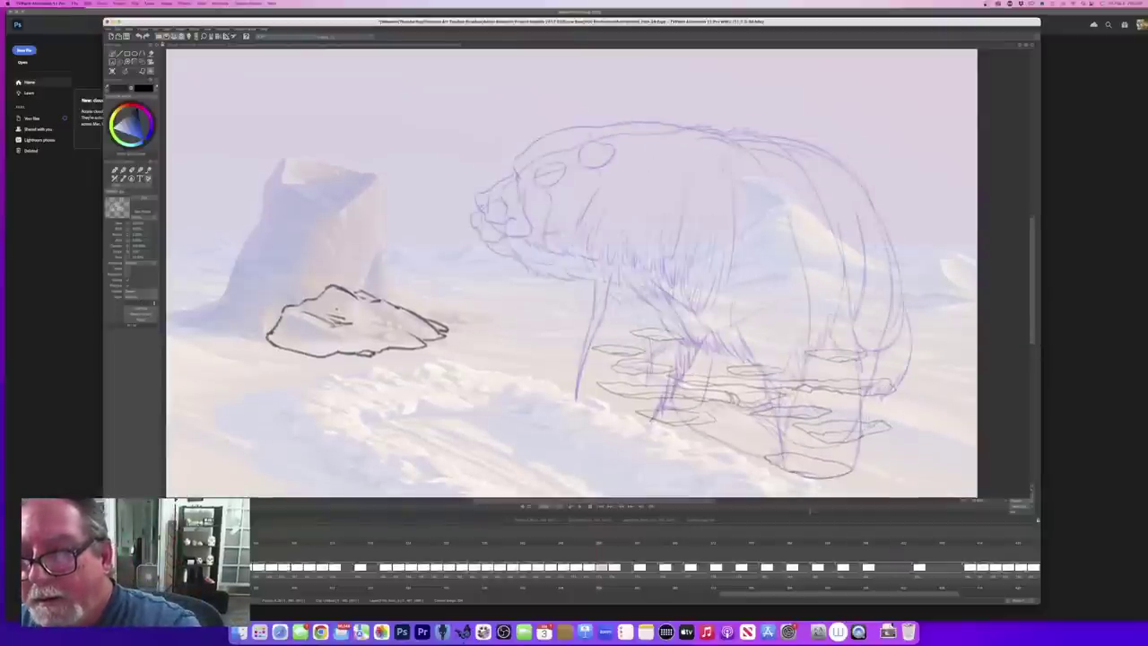
drag(820, 151, 850, 173)
mouse_move(821, 152)
mouse_down()
mouse_move(696, 130)
mouse_move(752, 133)
mouse_move(790, 174)
mouse_move(820, 251)
mouse_up()
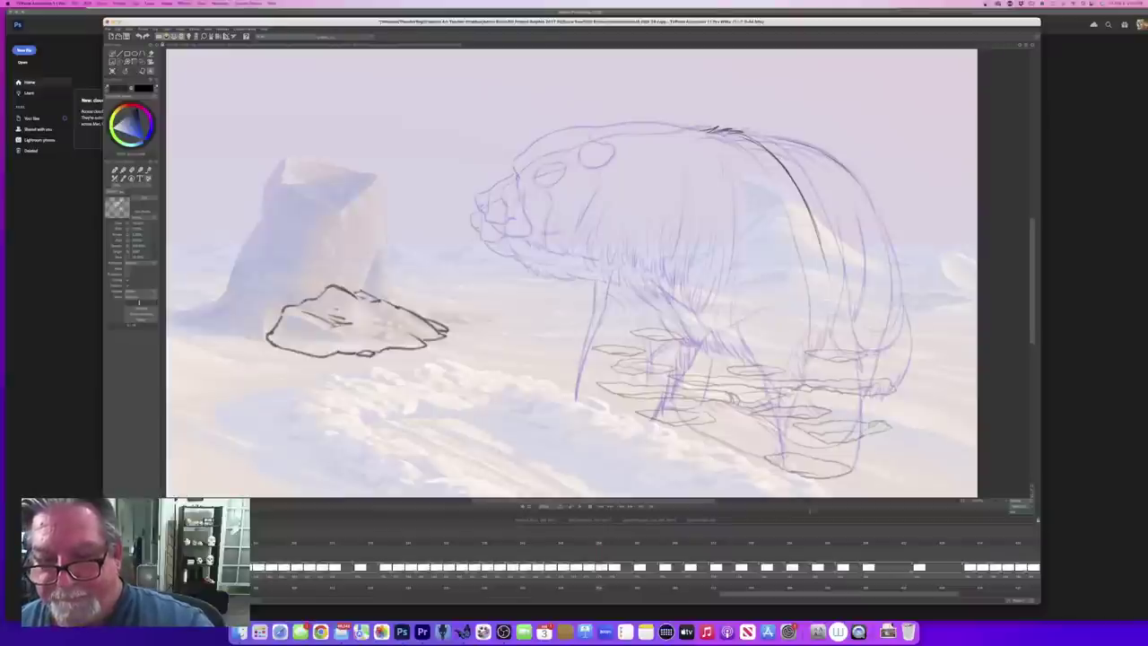
drag(822, 255, 836, 352)
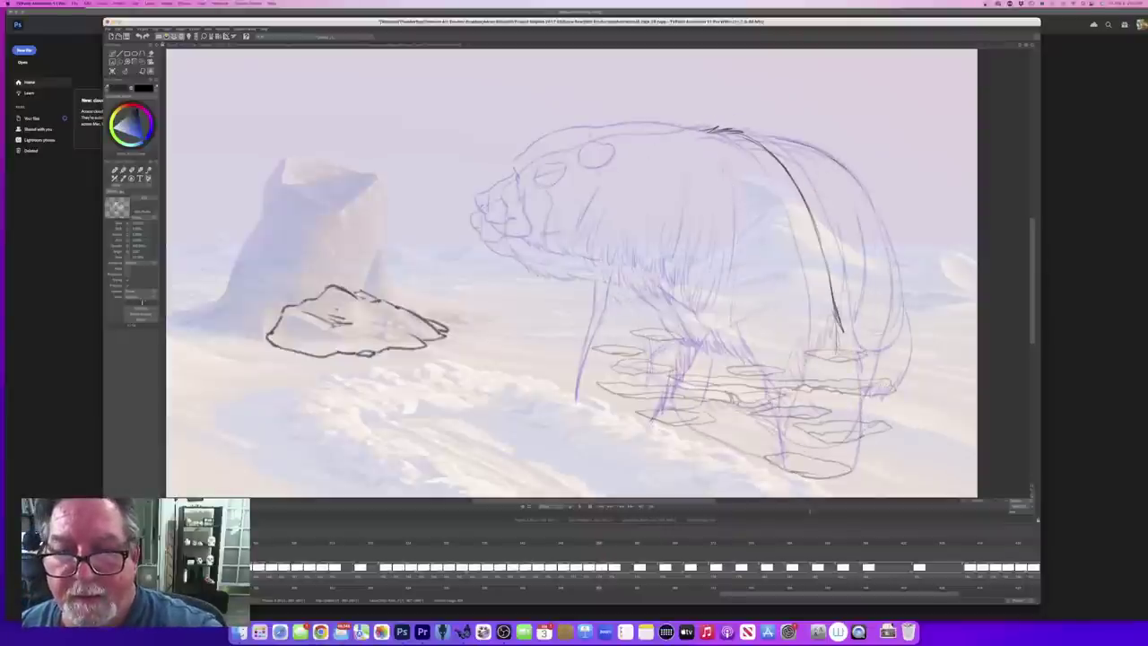
Step: Draw the flank line down to the belly and the front contour of the near hind leg down to its foot
drag(708, 171, 708, 269)
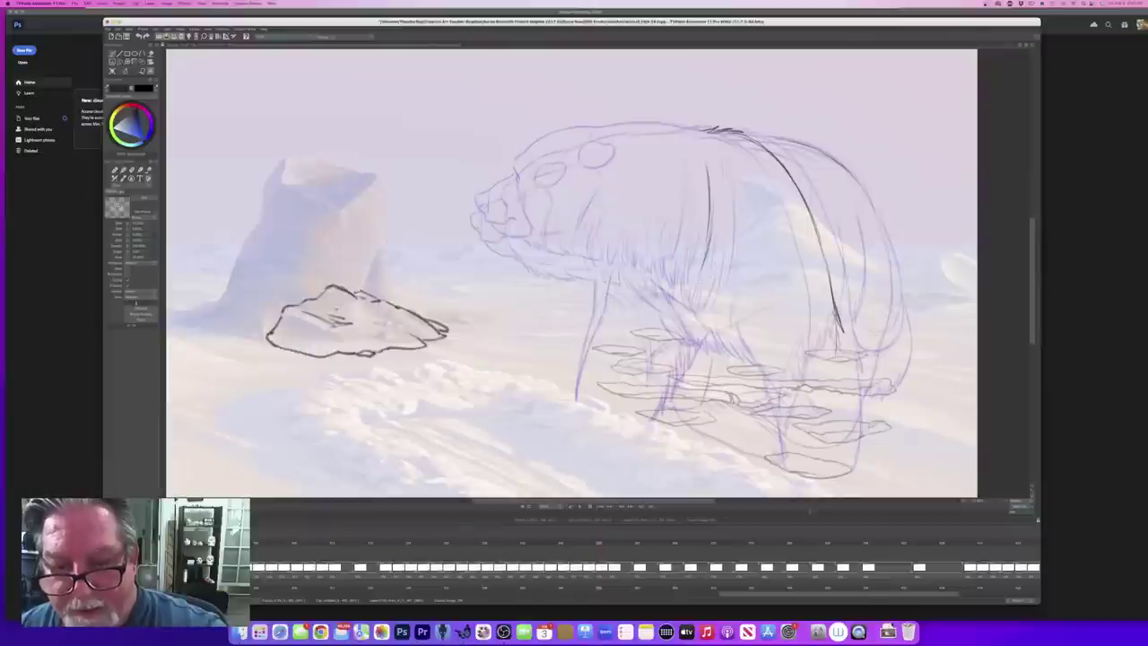
mouse_move(709, 280)
mouse_down()
mouse_move(708, 305)
mouse_move(737, 343)
mouse_up()
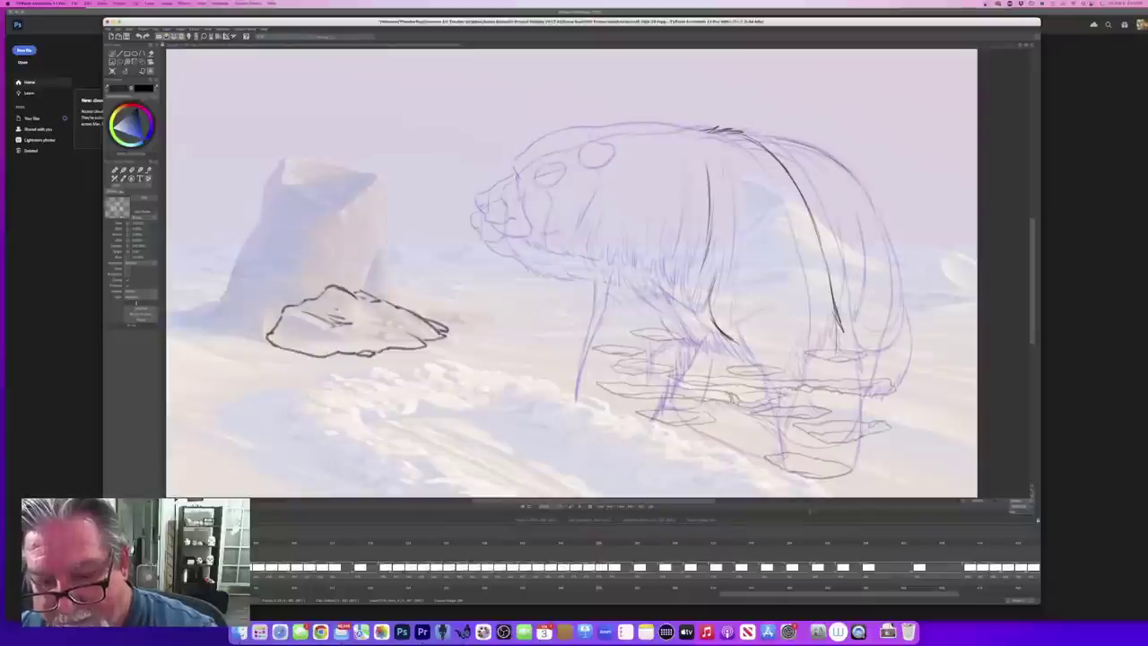
mouse_move(737, 395)
mouse_down()
mouse_move(734, 429)
mouse_move(747, 445)
mouse_up()
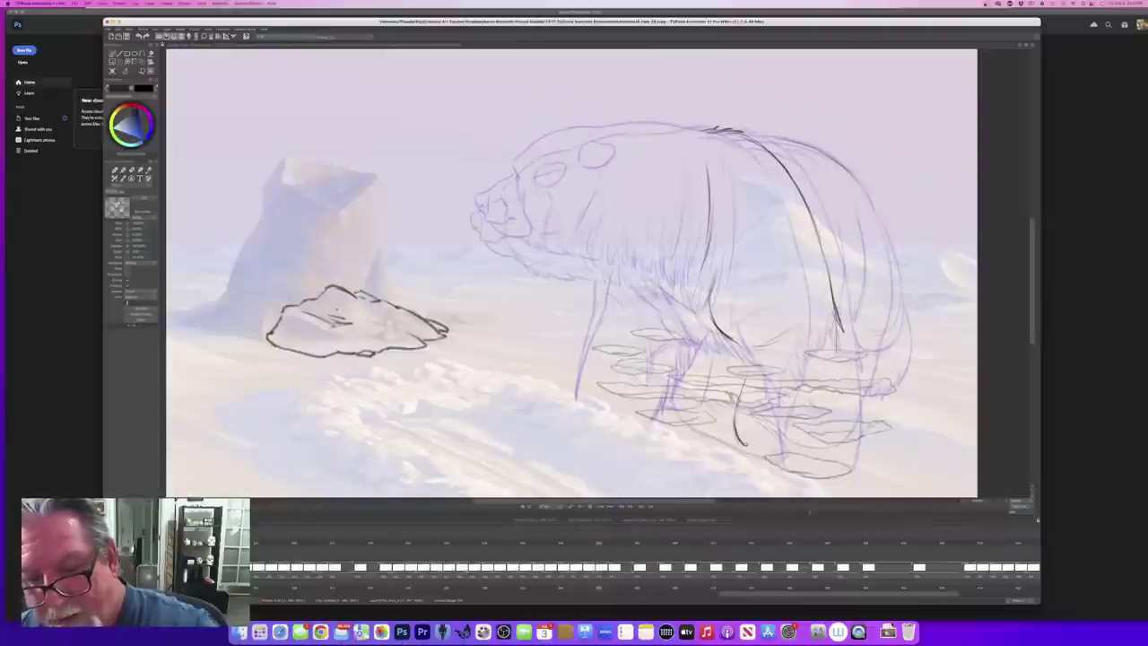
drag(745, 357, 736, 416)
key(Left)
key(Right)
drag(735, 431, 802, 477)
key(Left)
key(Right)
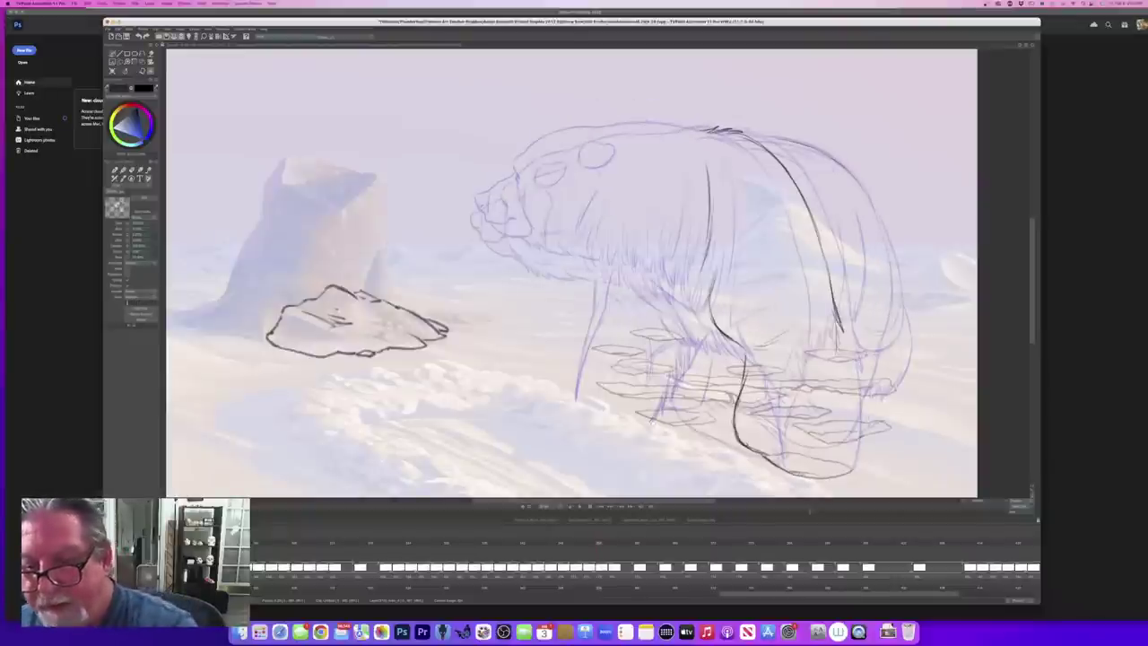
Step: Add short fur strokes at the rear of the near thigh and a curved fold line where the belly meets the leg
drag(843, 330, 835, 375)
key(Left)
key(Right)
drag(784, 334, 752, 344)
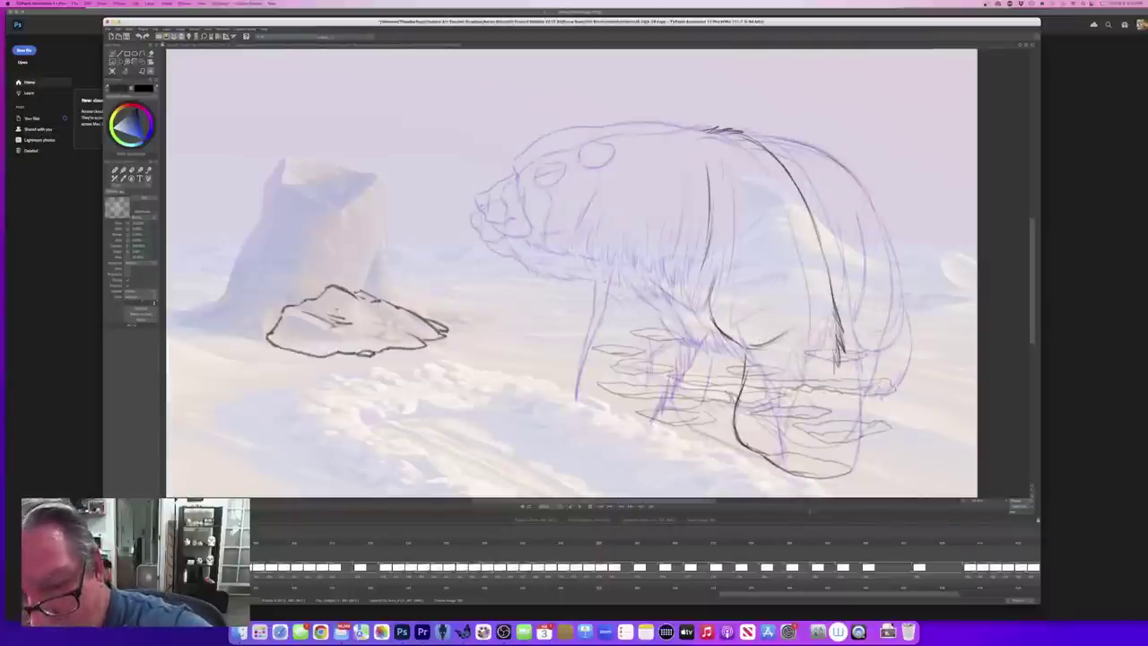
key(Left)
key(Right)
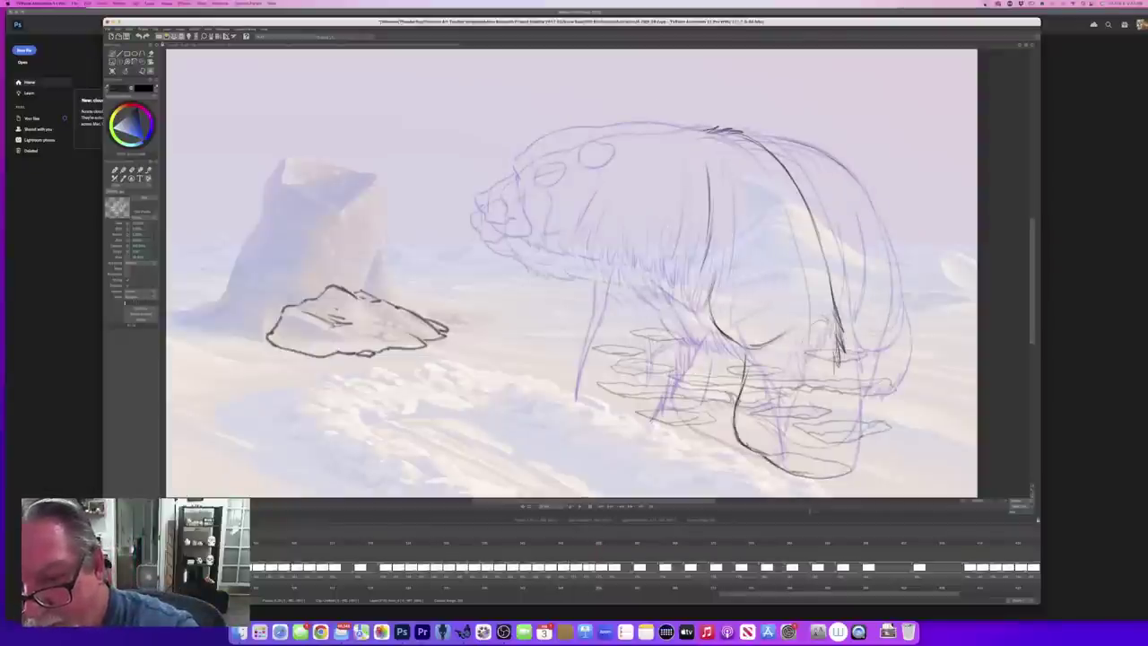
key(Left)
key(Right)
Step: Draw the near hind leg's furry rear edge down to the heel and close the outline of its foot
drag(834, 367, 828, 391)
drag(824, 381, 831, 394)
key(Left)
key(Right)
mouse_move(823, 384)
mouse_down()
mouse_move(803, 444)
mouse_move(780, 455)
mouse_up()
mouse_move(792, 446)
mouse_down()
mouse_move(771, 454)
mouse_move(831, 453)
mouse_move(843, 473)
mouse_move(792, 474)
mouse_up()
key(Left)
key(Right)
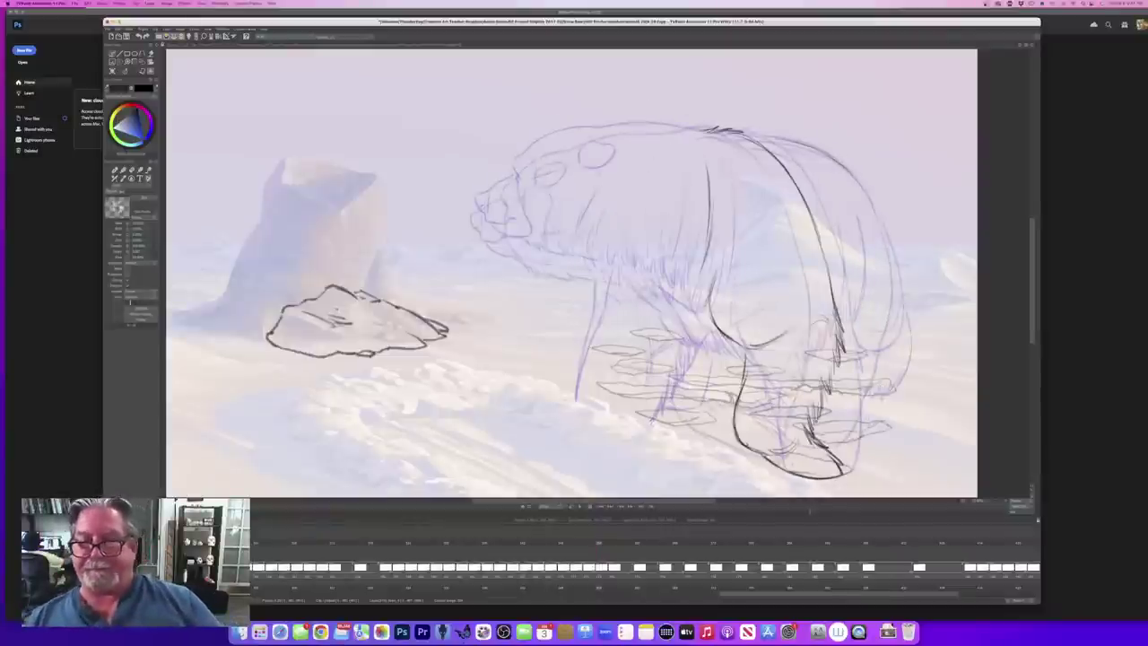
Step: Refine the fold above the near hind leg and draw the upper rump contour behind the haunch, flipping between adjacent drawings to check it
key(Left)
key(Right)
drag(773, 346, 756, 364)
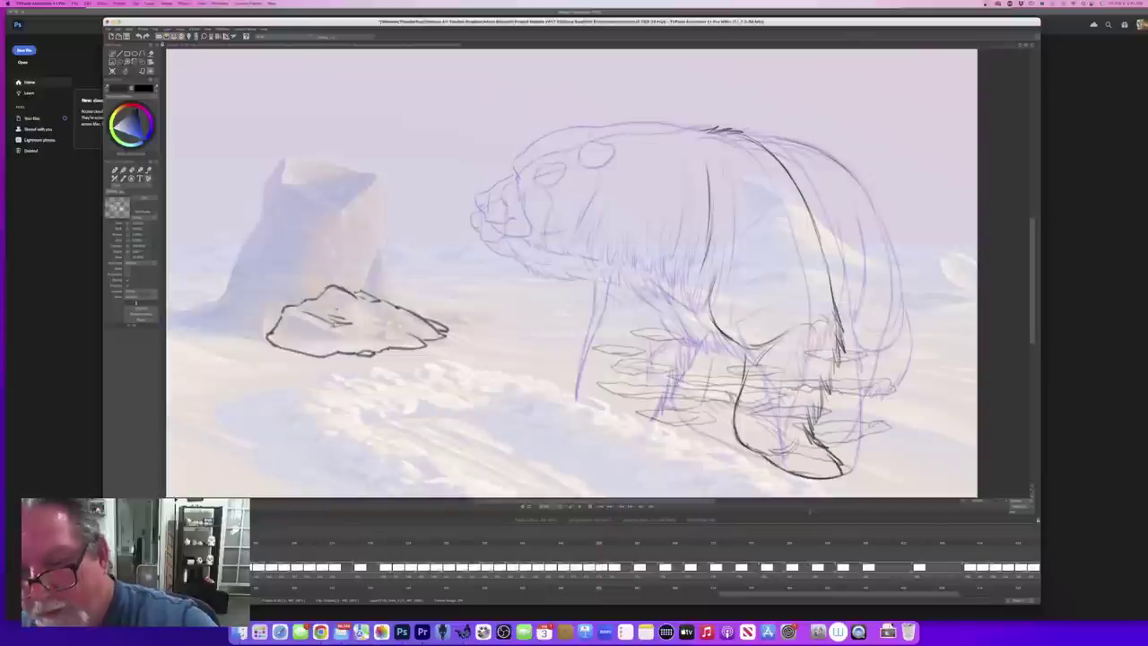
key(Left)
key(Right)
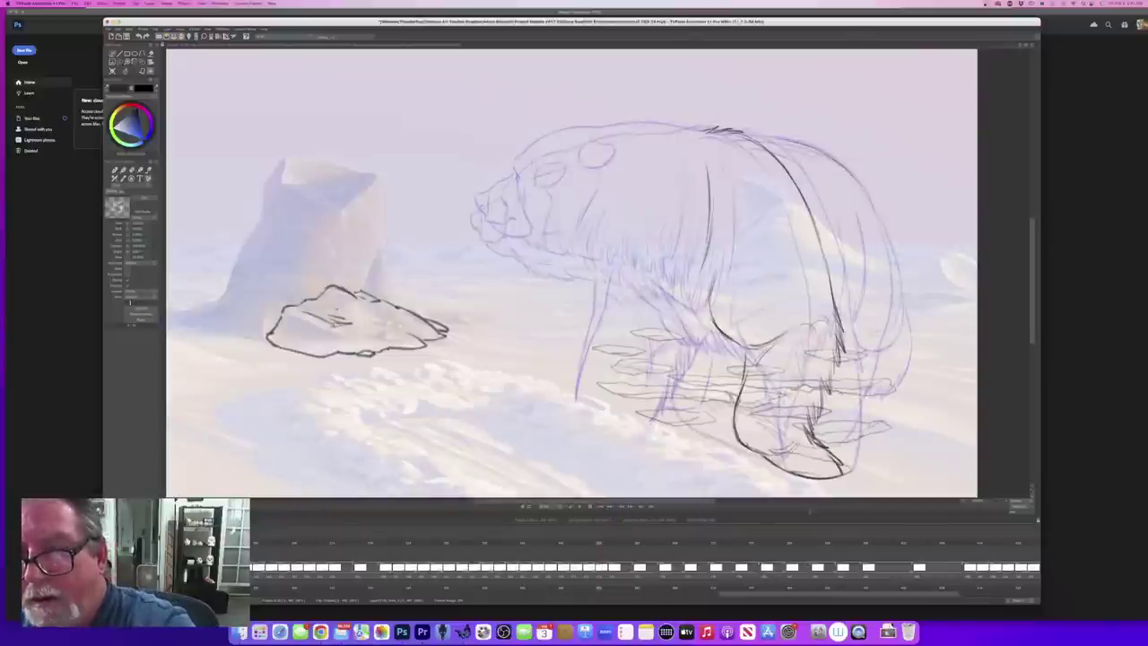
key(Left)
key(Right)
key(Left)
key(Right)
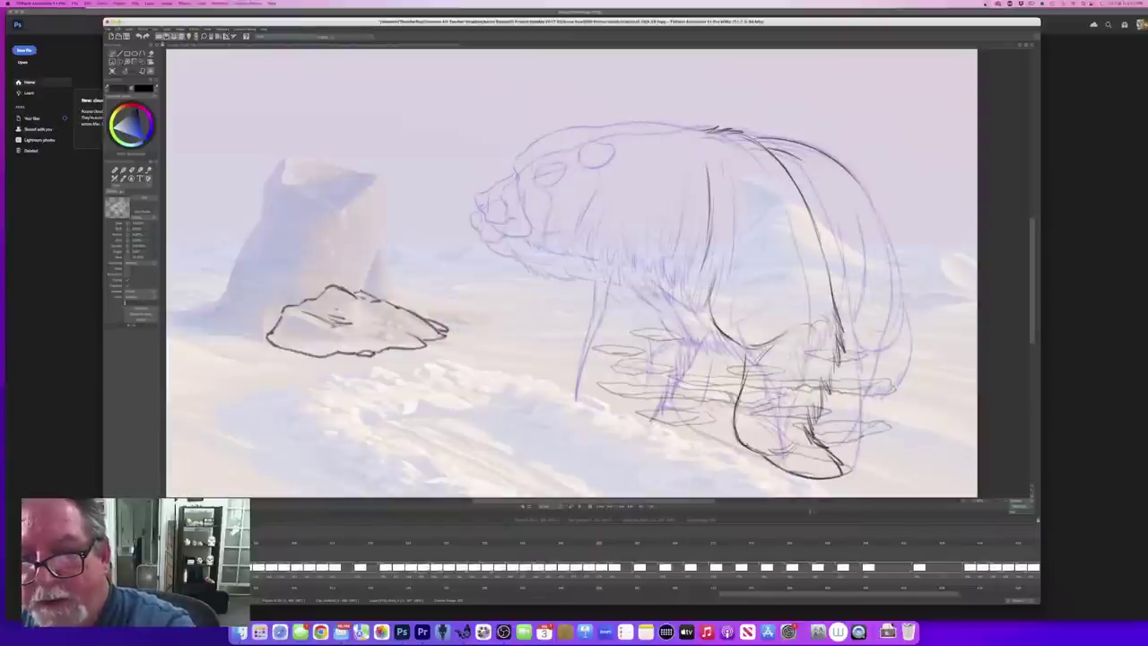
key(Left)
key(Right)
key(Left)
key(Right)
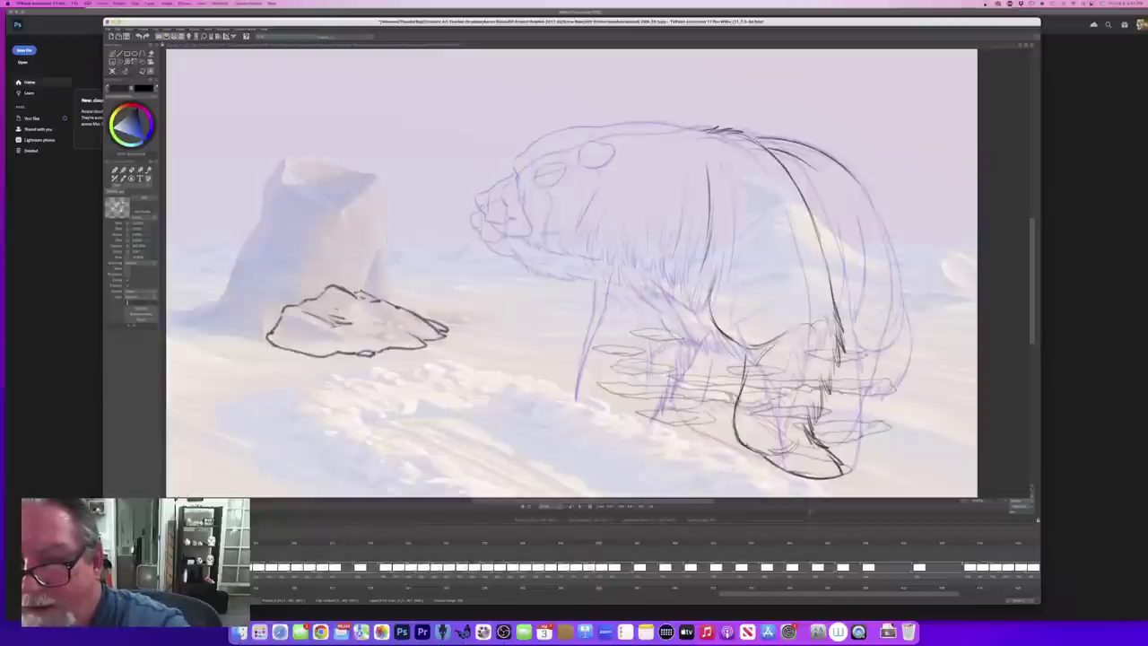
Step: Draw the inner crease behind the near thigh and continue the outer rump contour down toward the hind leg
drag(849, 220, 848, 327)
key(Left)
key(Right)
mouse_move(862, 186)
mouse_down()
mouse_move(885, 232)
mouse_move(894, 329)
mouse_up()
key(Left)
key(Right)
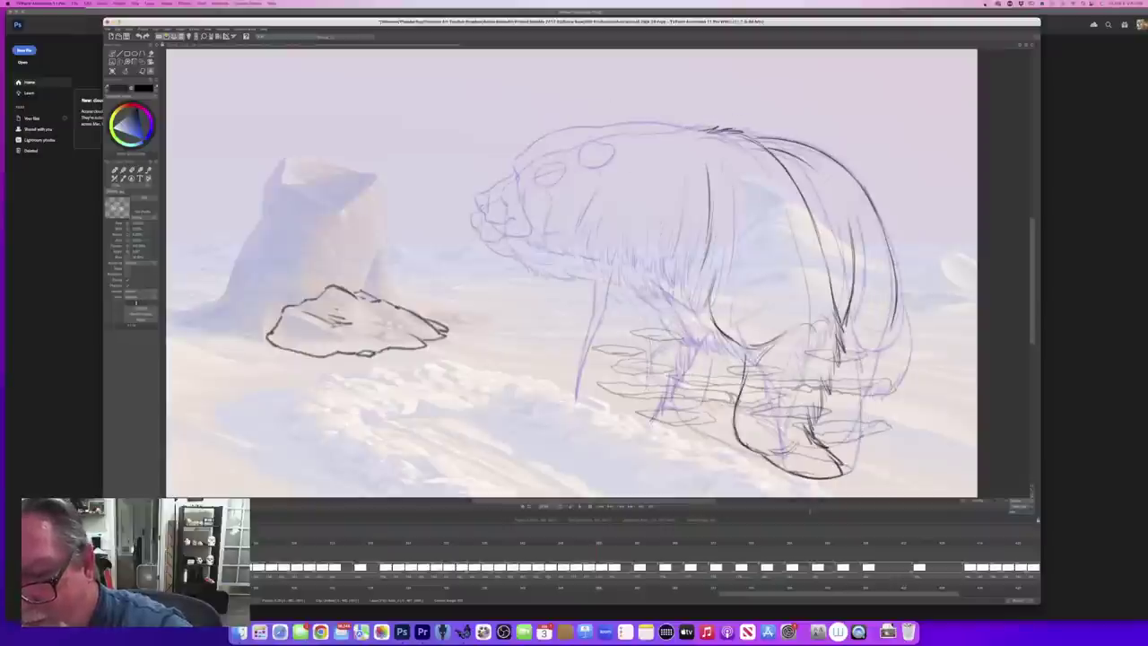
mouse_move(852, 338)
mouse_down()
mouse_move(876, 342)
mouse_move(888, 364)
mouse_move(873, 382)
mouse_move(834, 385)
mouse_up()
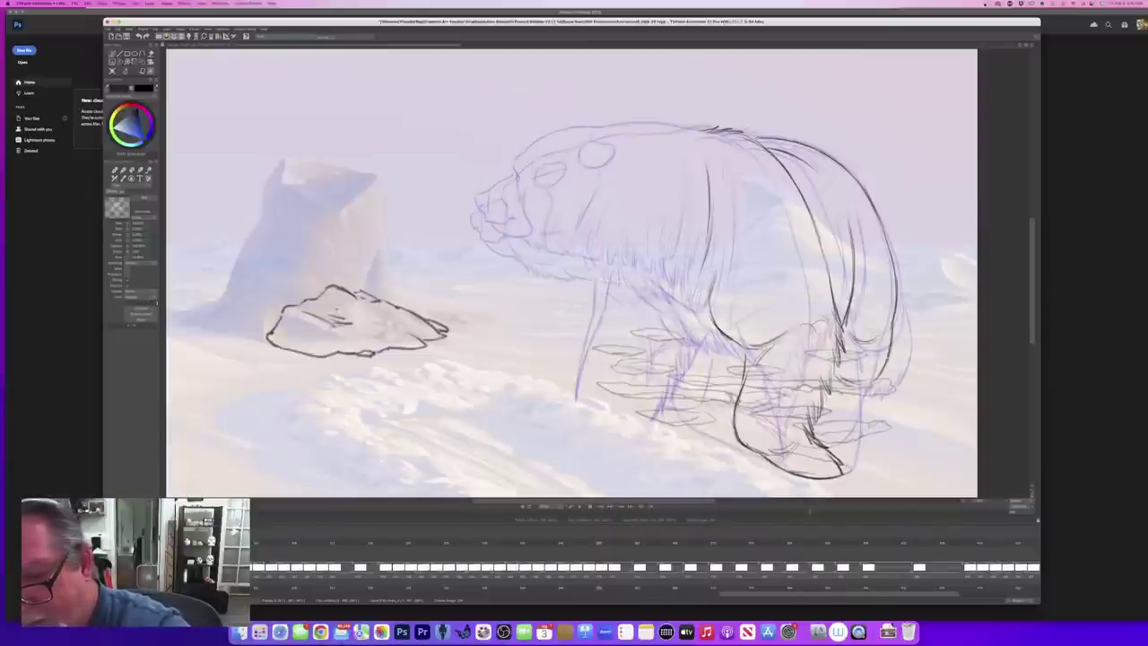
Step: Finish the lower rump curve with a fringe of fur strokes behind the near hind leg, comparing against the adjacent drawing
drag(892, 345, 884, 395)
drag(889, 376, 863, 420)
drag(885, 394, 841, 431)
drag(845, 416, 836, 430)
drag(838, 413, 828, 431)
drag(827, 405, 822, 419)
key(Left)
key(Right)
key(Left)
key(Right)
key(Left)
key(Right)
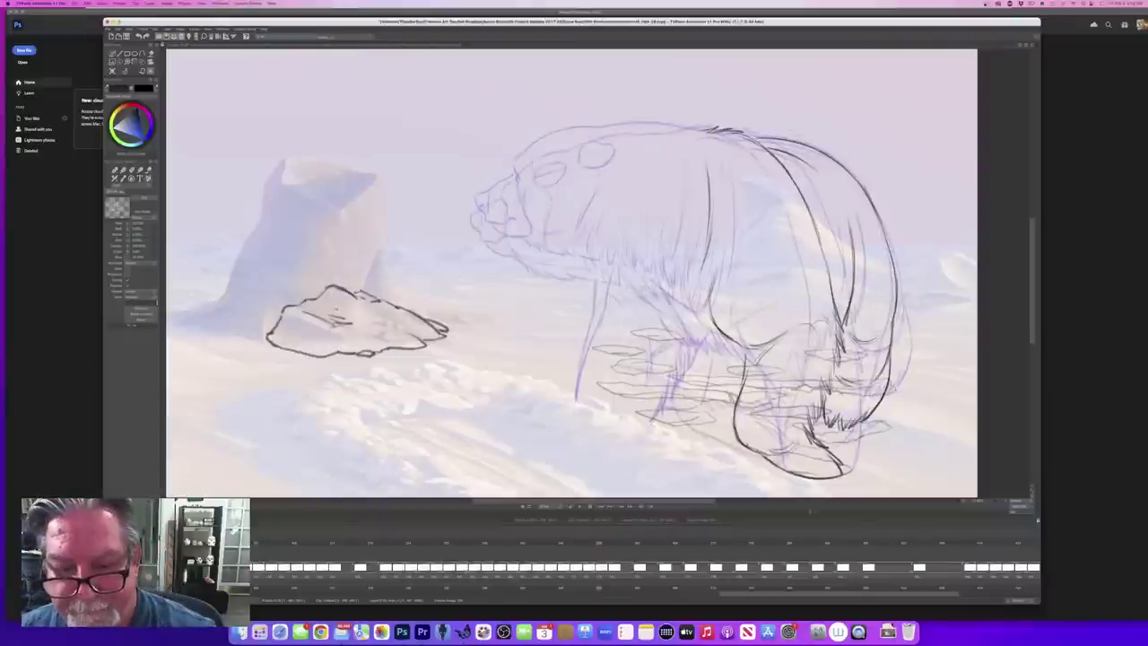
Step: Draw the rear contour and base of the foreleg beneath the belly, following the light table drawing
key(Left)
key(Right)
mouse_move(716, 359)
mouse_down()
mouse_move(704, 402)
mouse_move(668, 409)
mouse_up()
key(Left)
key(Right)
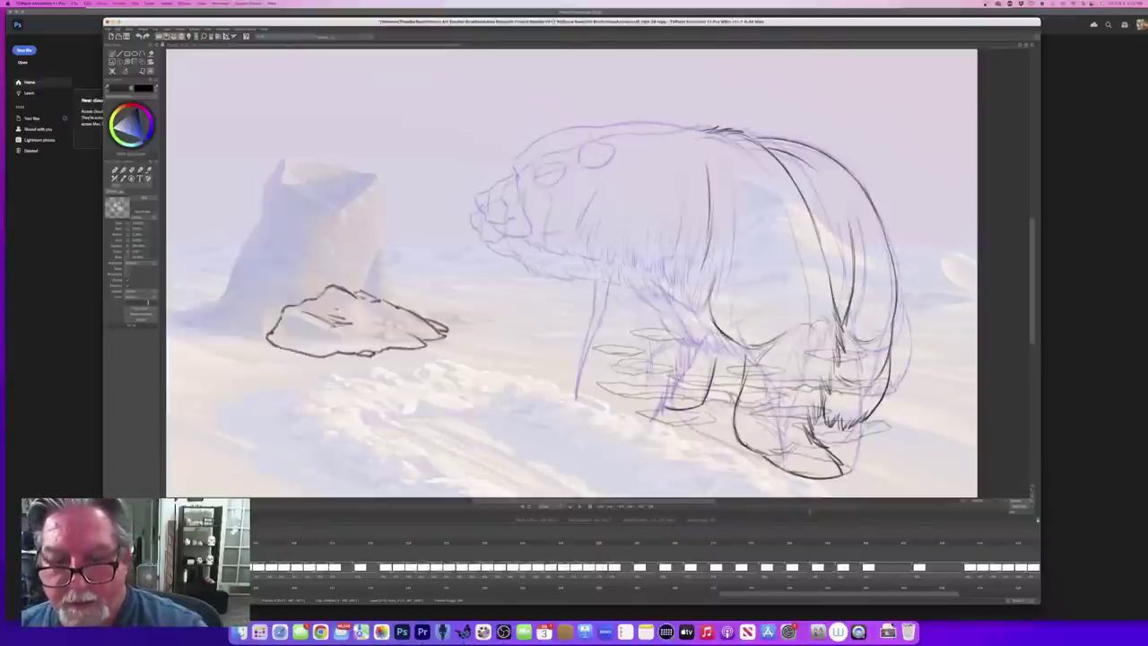
Step: Draw the belly line with shaggy fur strokes from the chest back to the near hind leg, flipping to the previous drawing for comparison
mouse_move(698, 326)
mouse_down()
mouse_move(710, 347)
mouse_move(746, 356)
mouse_up()
drag(733, 352, 745, 357)
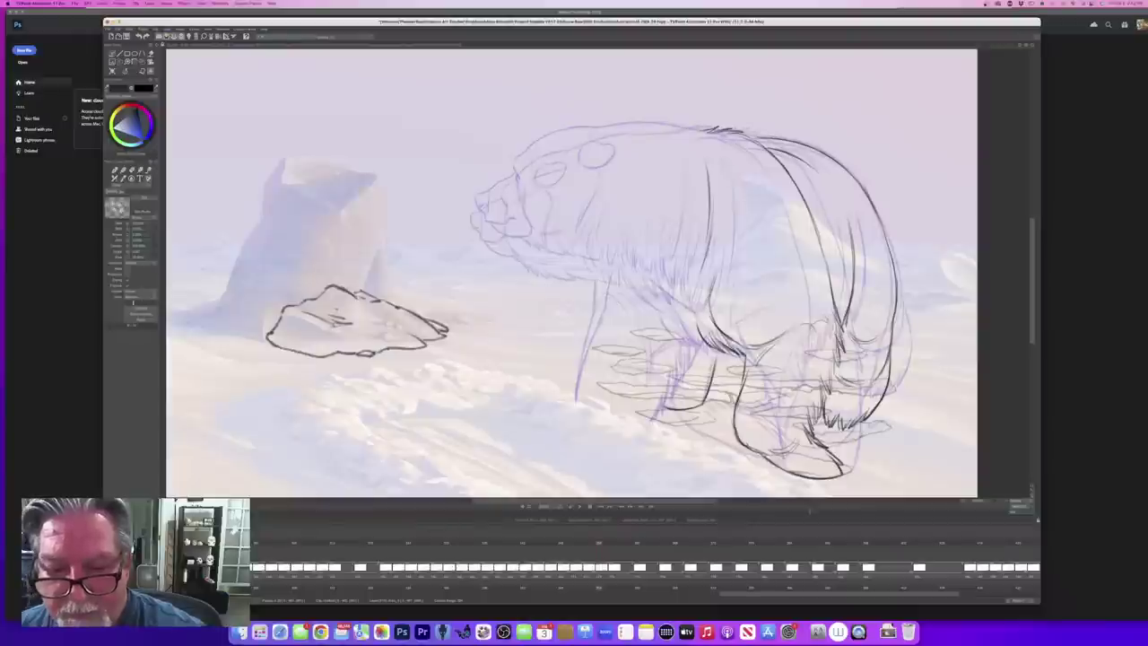
key(Left)
key(Right)
drag(671, 318, 687, 340)
drag(670, 319, 712, 349)
key(Left)
key(Left)
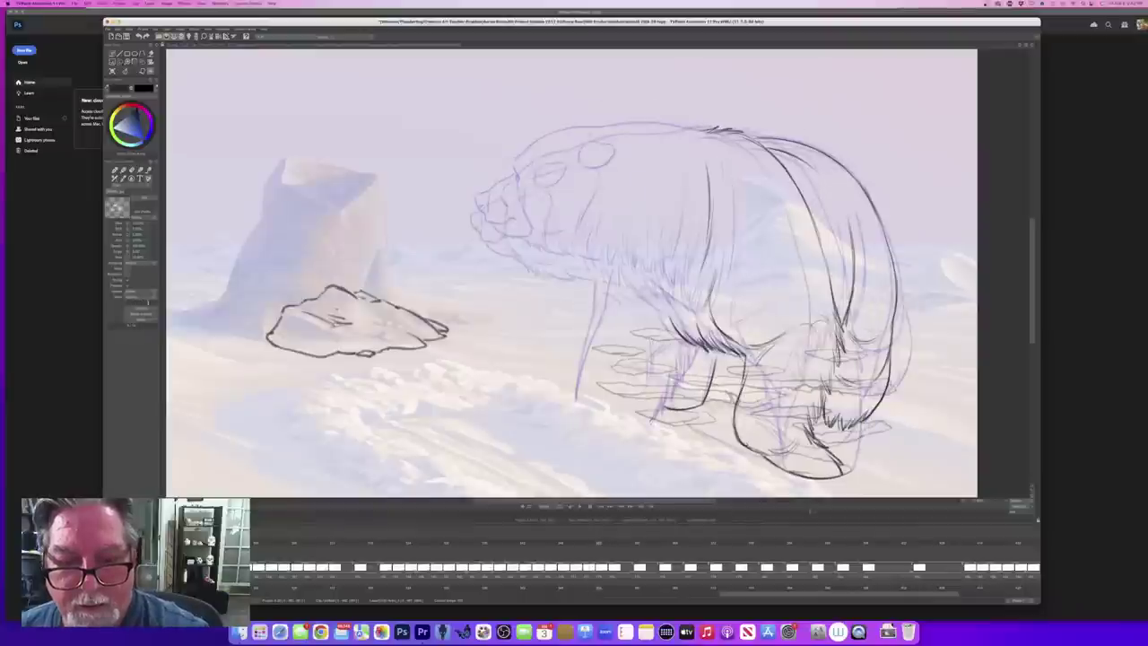
drag(642, 285, 692, 320)
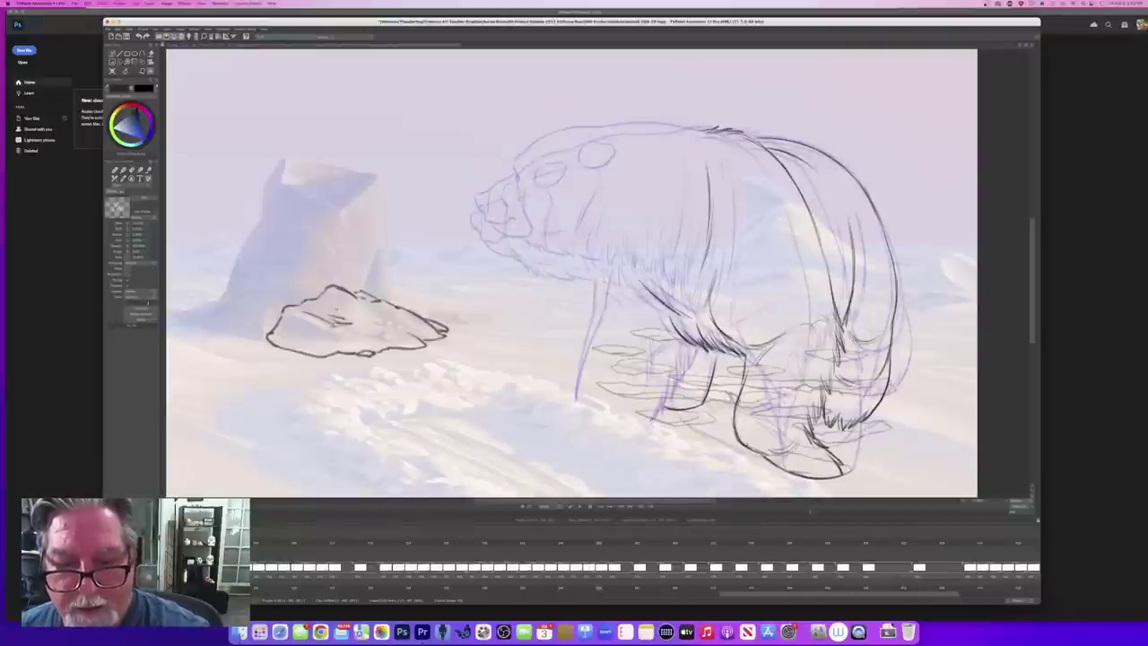
key(Left)
key(Right)
key(Left)
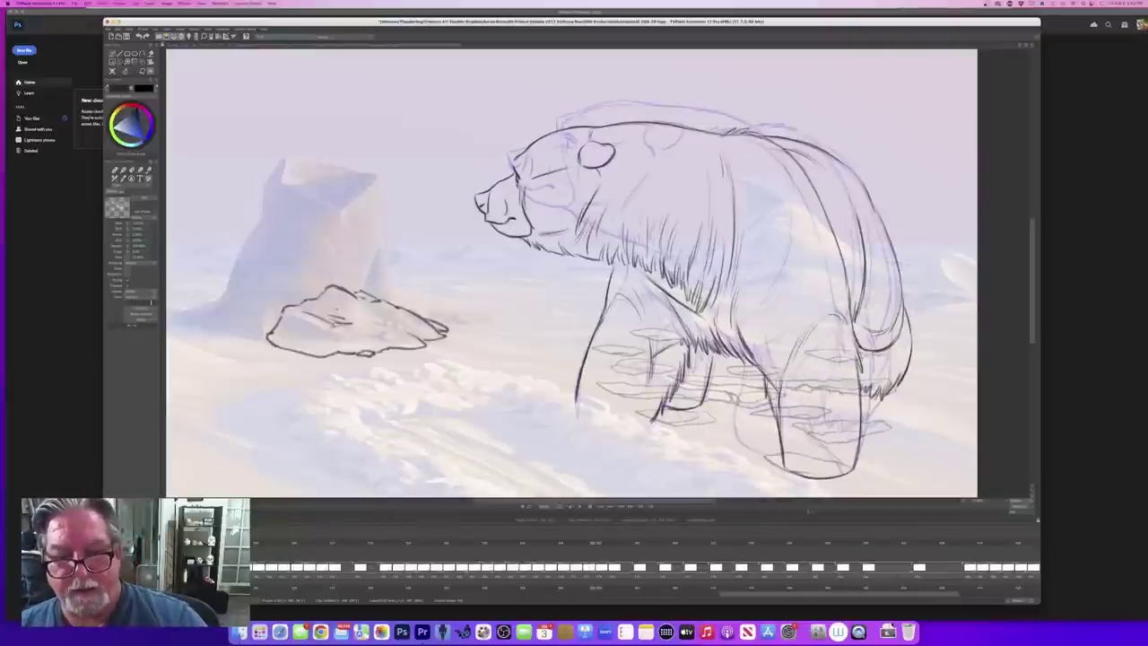
key(Right)
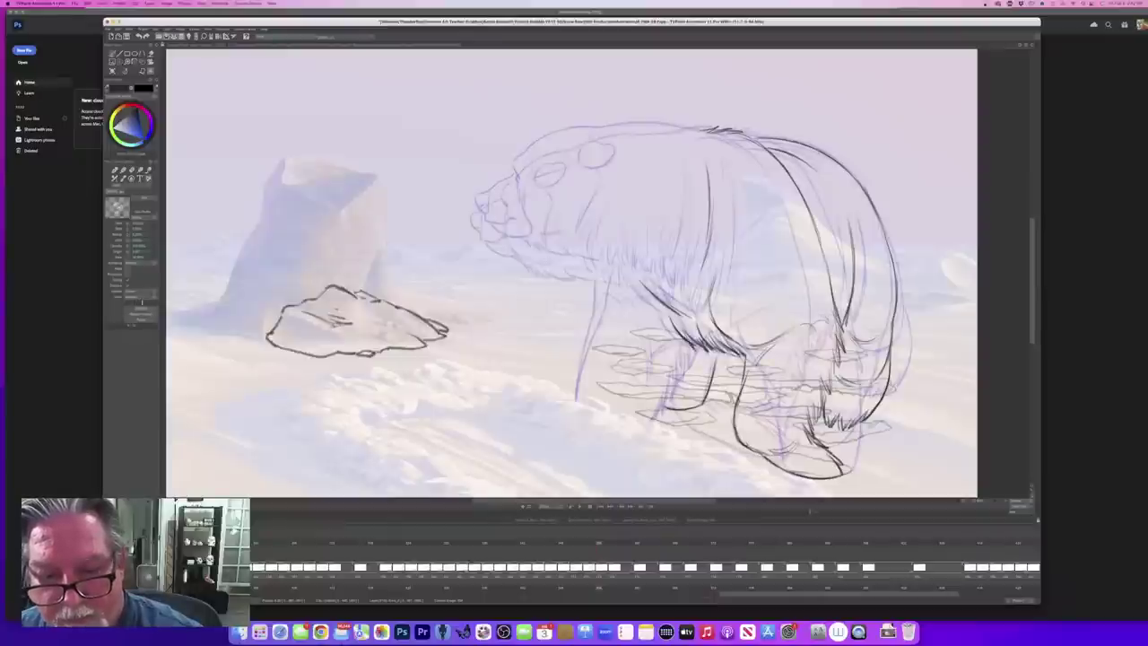
key(Left)
key(Right)
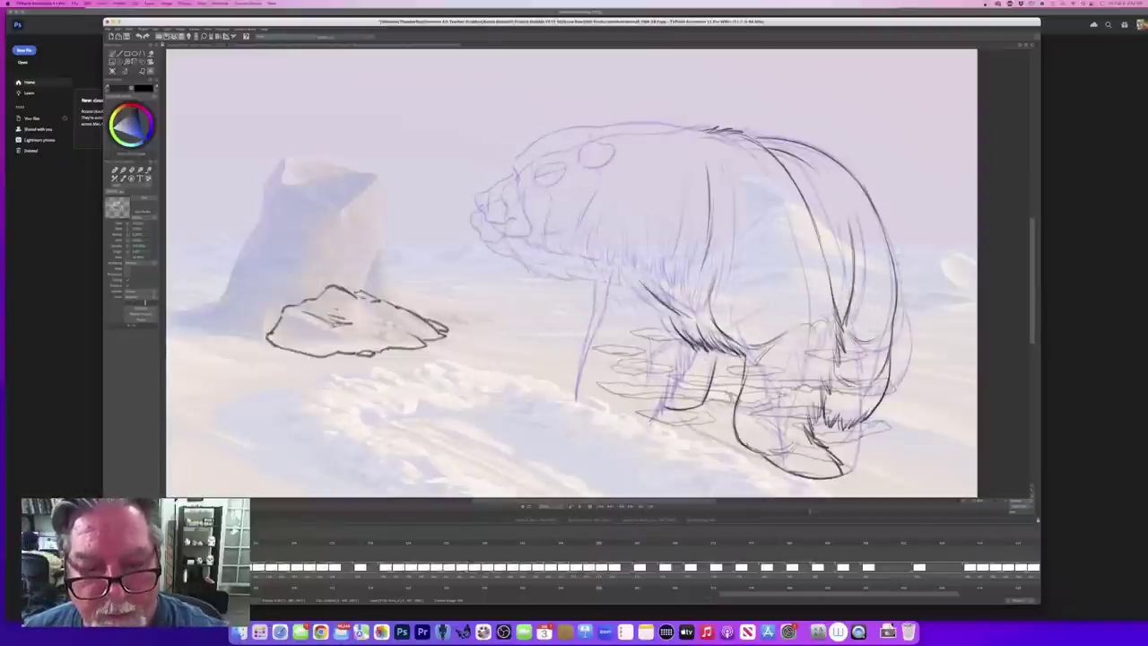
Step: Draw the front contour of the foremost leg and the inner line between the two forelegs
drag(599, 305, 575, 405)
key(Left)
key(Right)
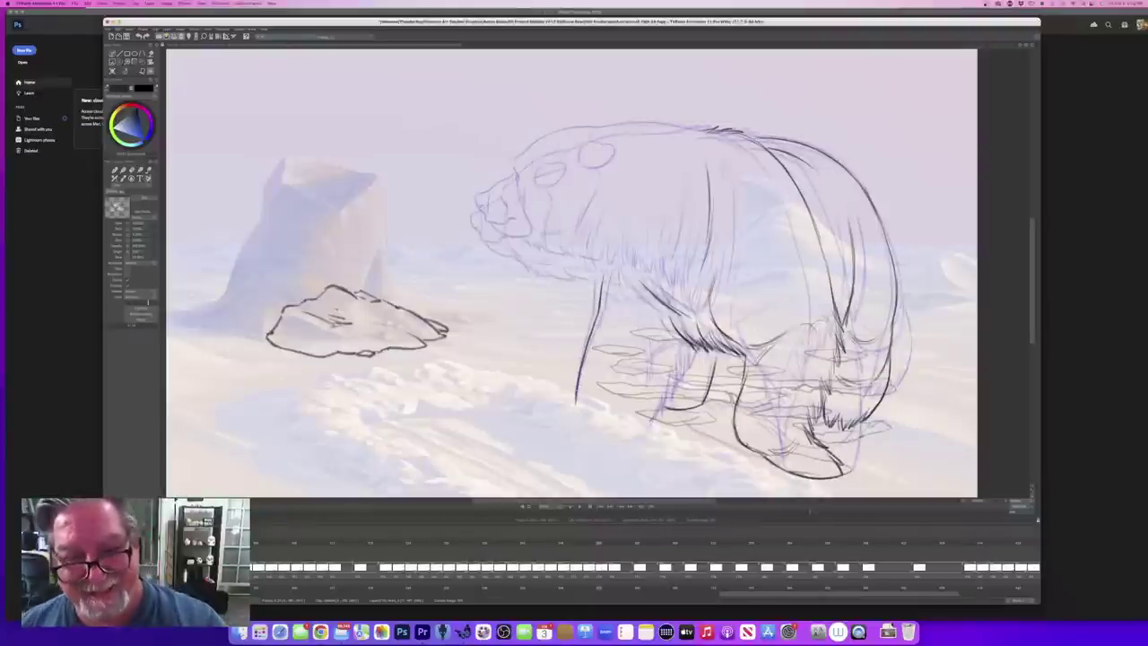
drag(643, 324, 650, 382)
key(Left)
key(Right)
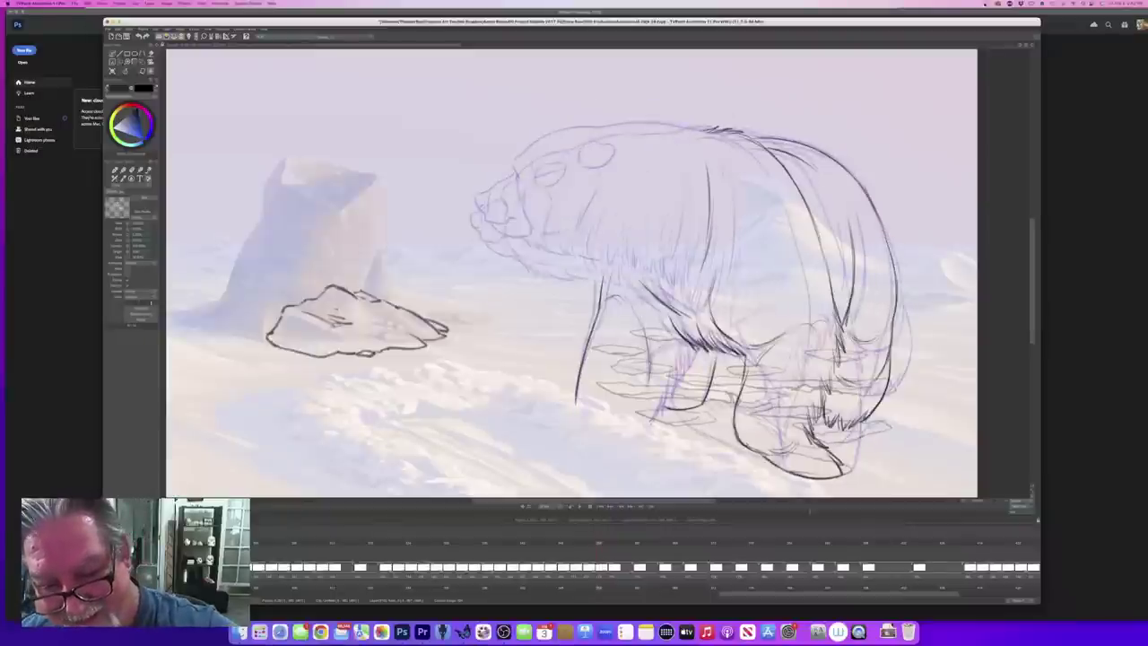
key(Left)
key(Right)
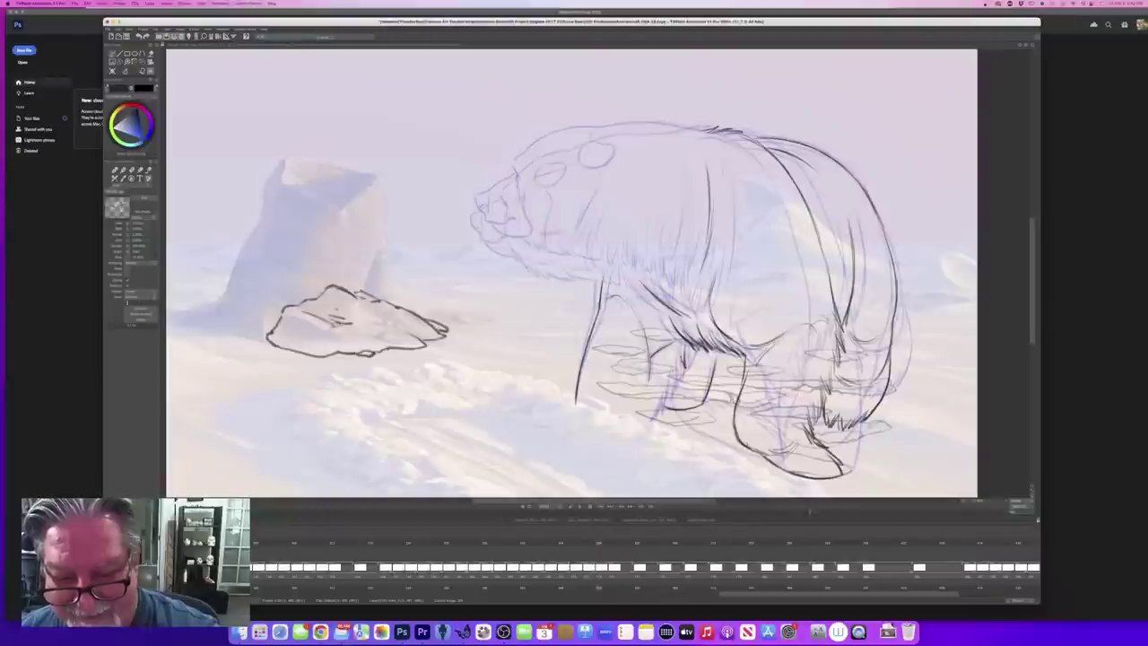
Step: Add furry strokes down the inner edge of the foreleg beneath the belly and check them against the adjacent drawing
drag(681, 363, 671, 392)
drag(674, 377, 663, 409)
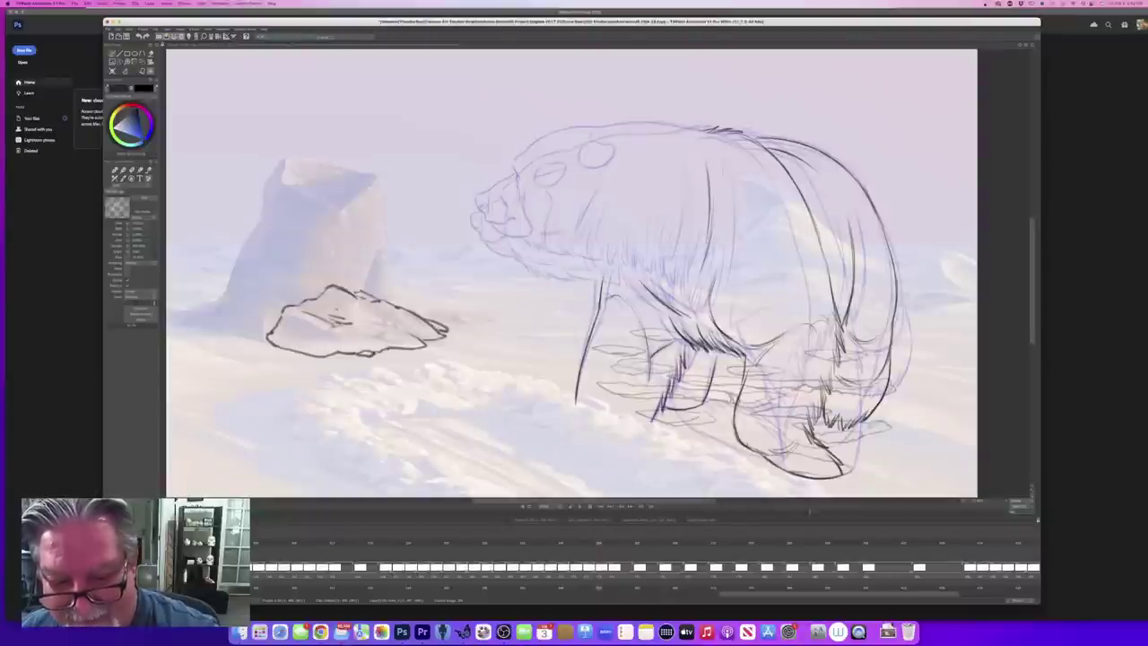
key(Left)
key(Right)
key(Left)
key(Right)
Step: Draw the bear's neck line, round ear, cheek line, forehead and brow, flipping to the previous drawing to compare the head pose
key(Left)
key(Right)
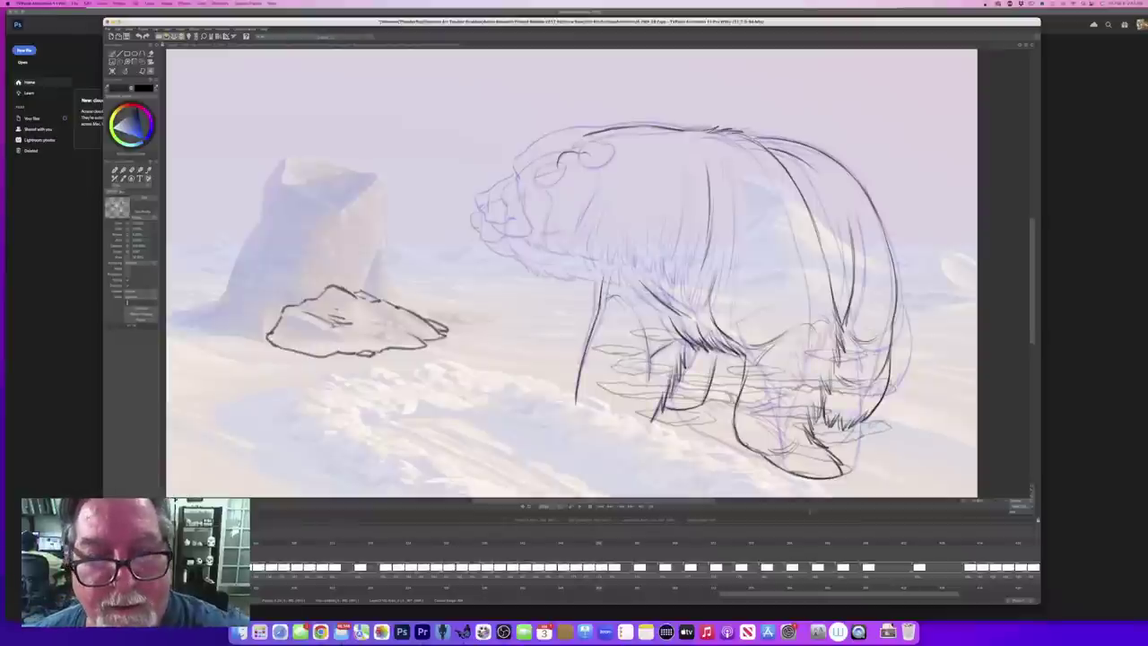
mouse_move(589, 158)
mouse_down()
mouse_move(578, 173)
mouse_move(558, 162)
mouse_up()
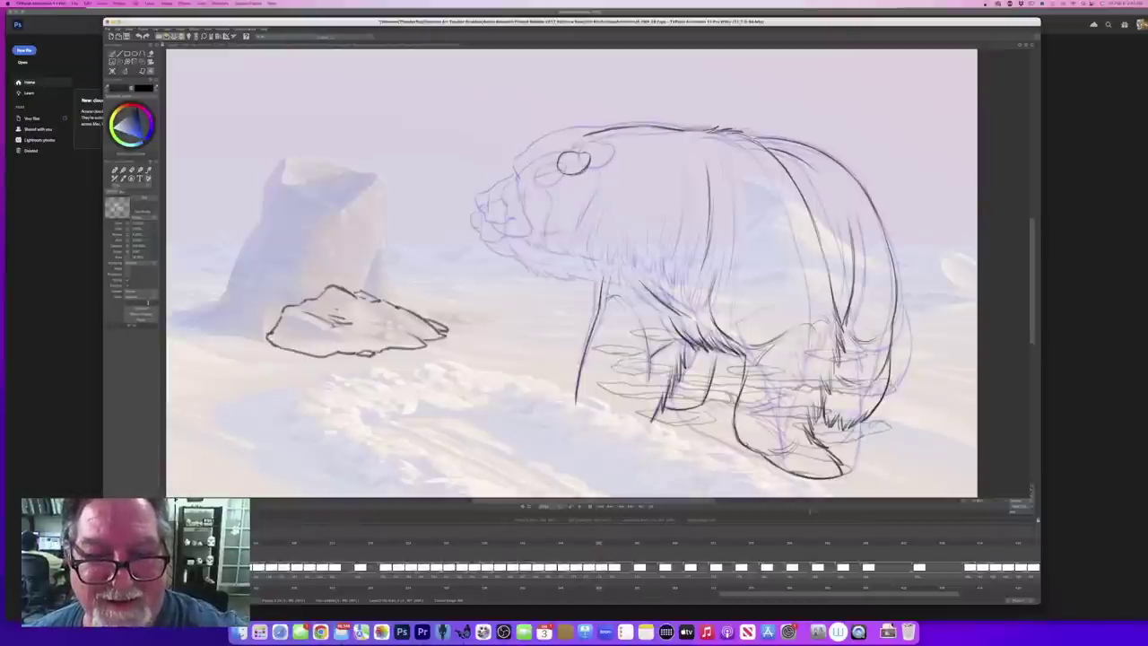
drag(575, 187, 562, 232)
key(Left)
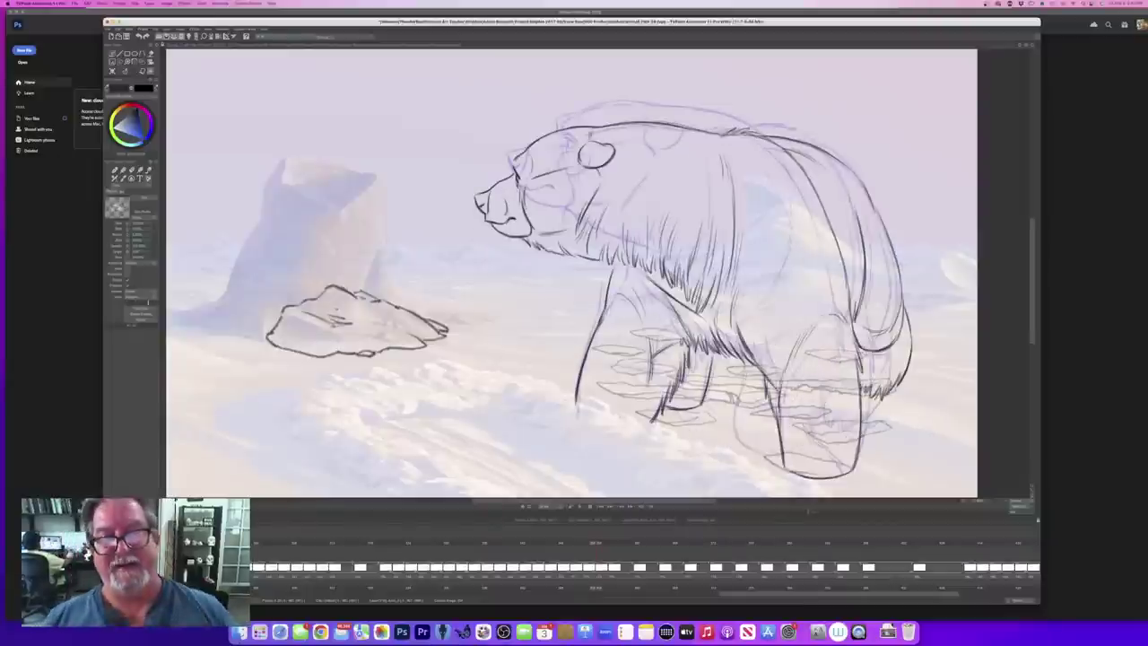
key(Right)
key(Left)
key(Right)
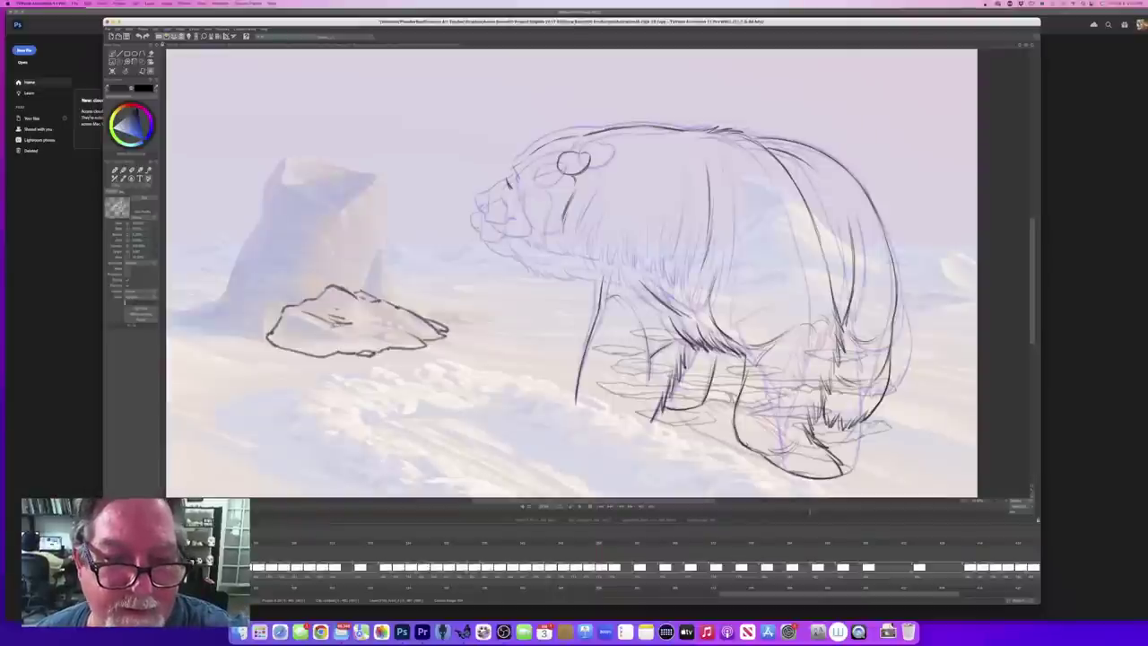
key(Left)
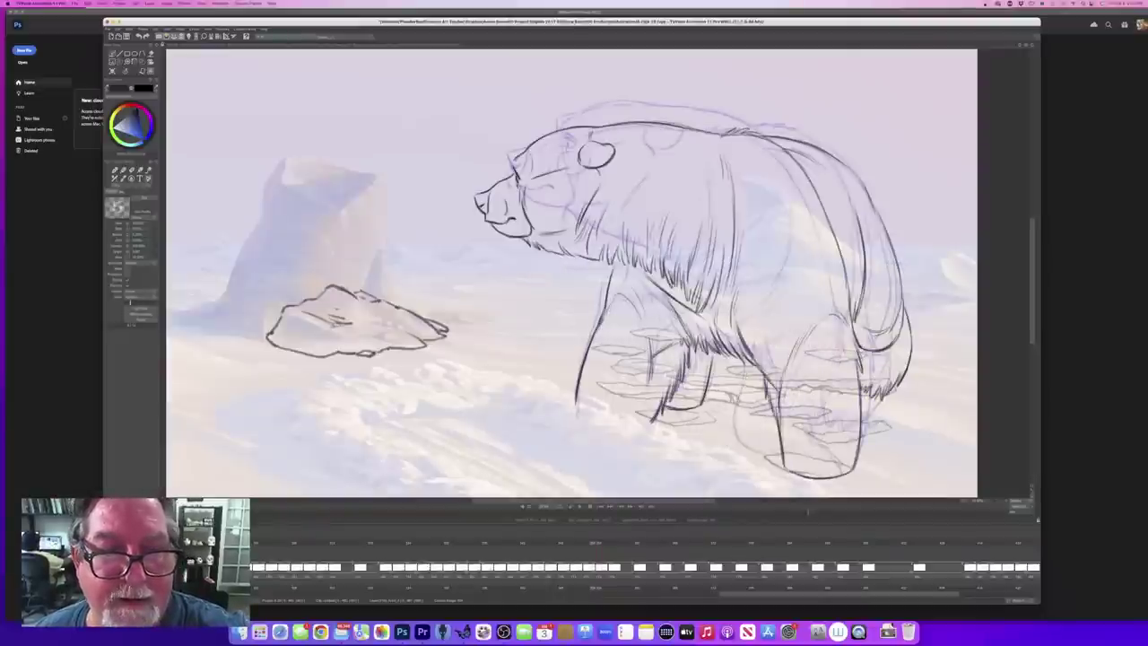
key(Right)
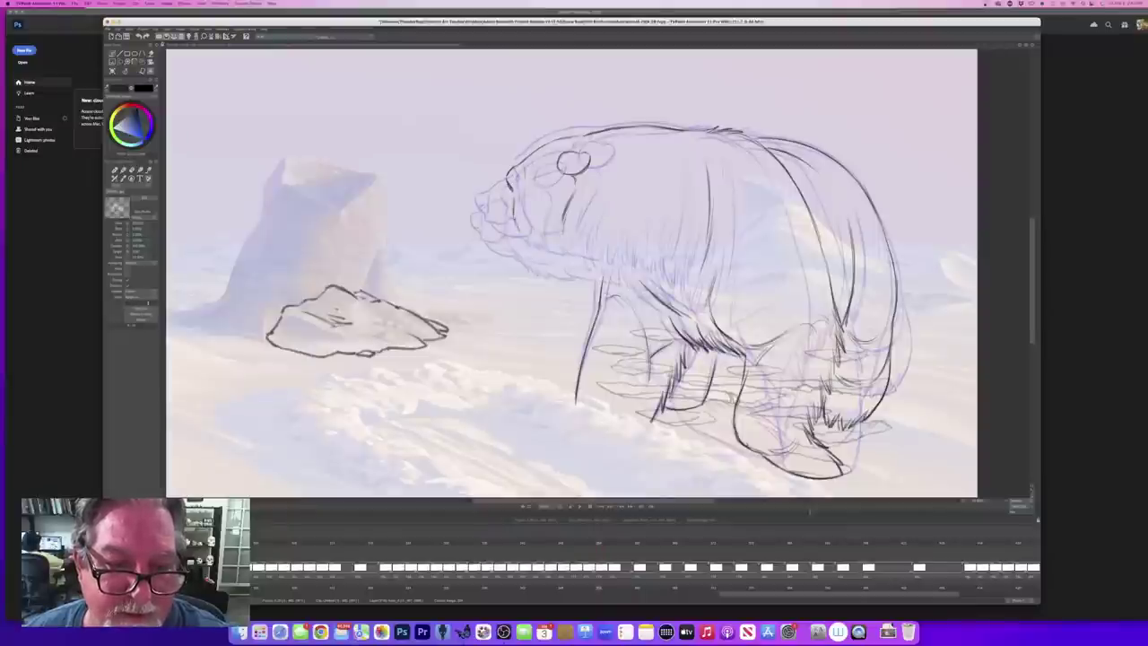
Step: Draw the bear's lower jaw and throat line back to the chest with short fur strokes, flipping to the adjacent drawing to compare
key(Left)
key(Right)
key(Left)
key(Right)
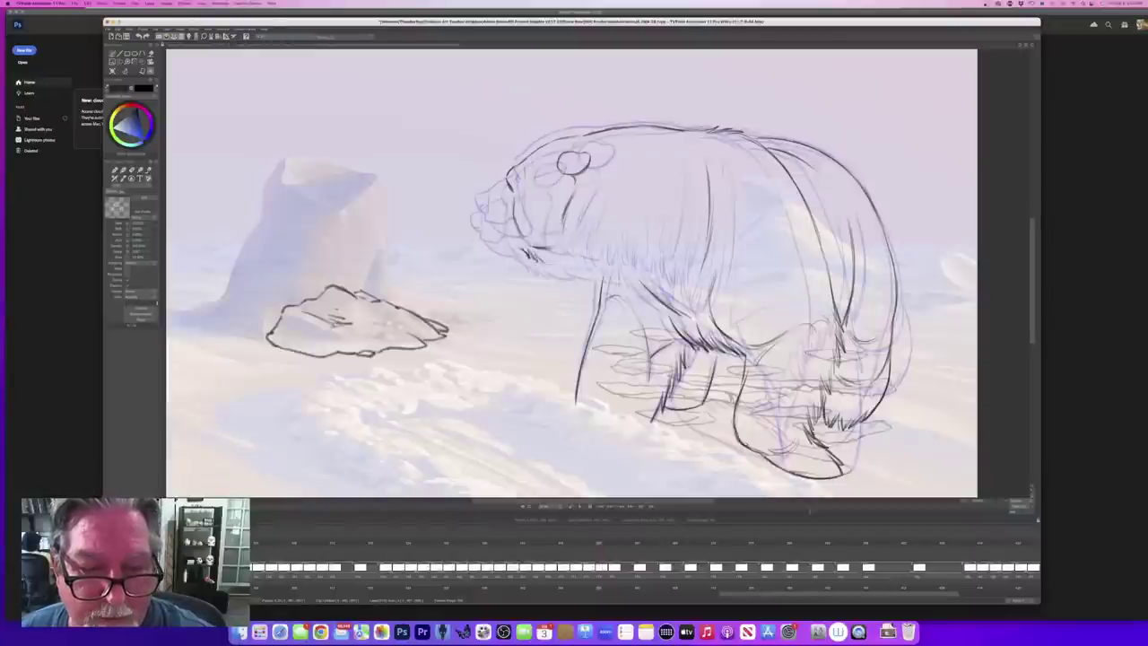
drag(543, 260, 568, 265)
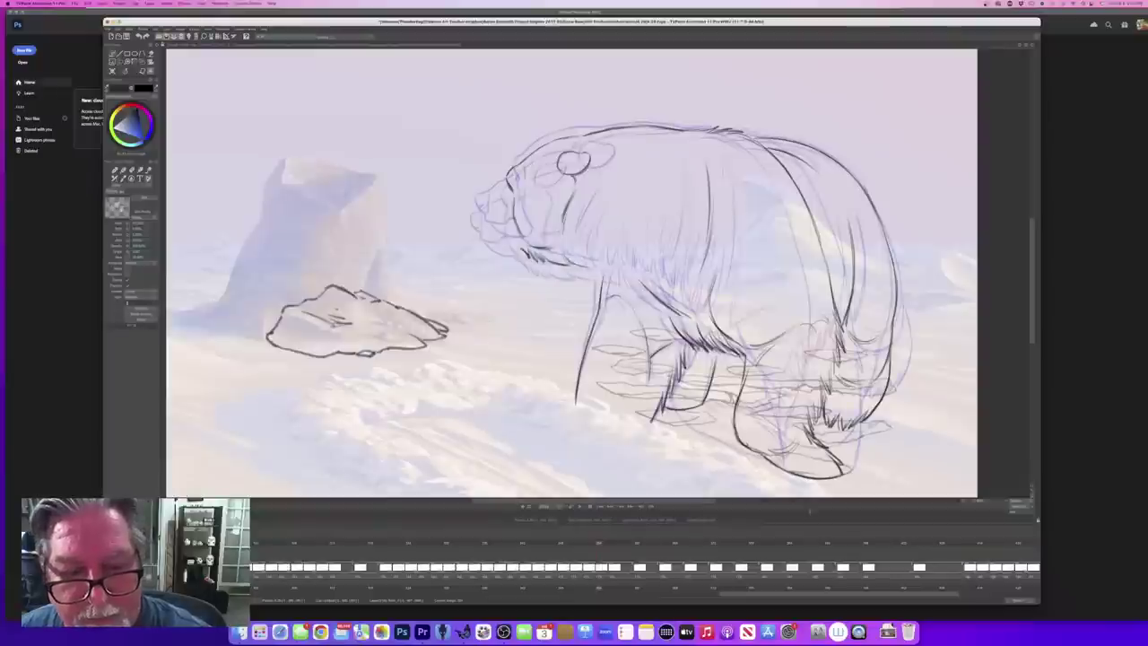
drag(605, 259, 625, 276)
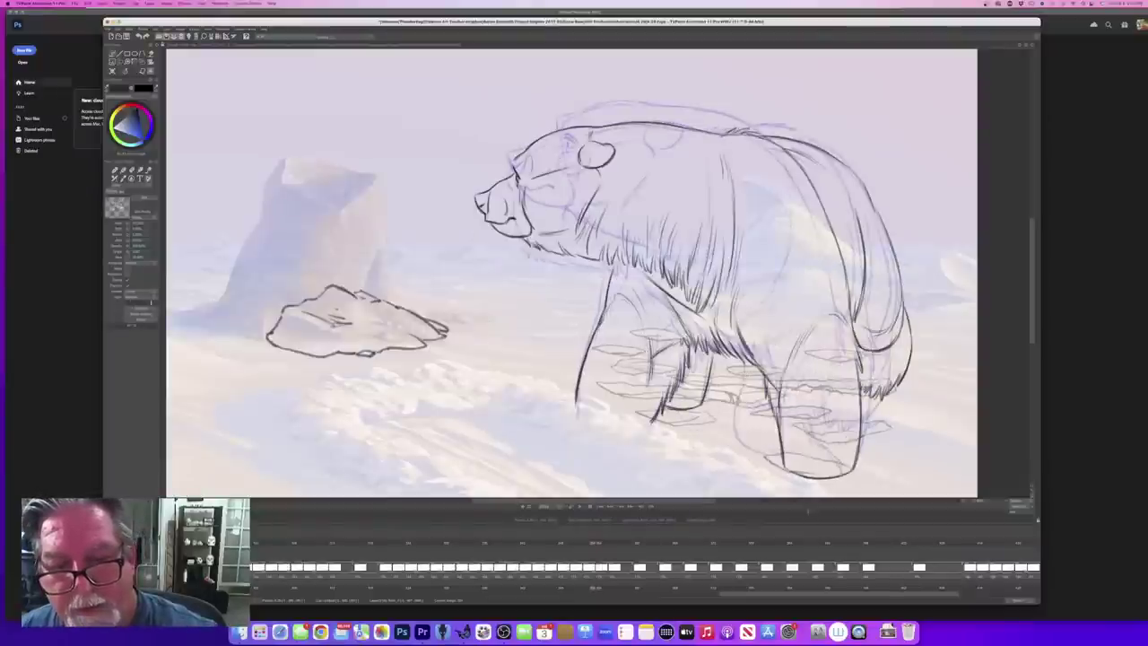
Step: Add a row of shaggy fur strokes along the chest's underside, from behind the foremost leg forward to the throat
key(Right)
drag(697, 281, 690, 304)
mouse_move(697, 281)
mouse_down()
mouse_move(691, 307)
mouse_move(701, 311)
mouse_move(686, 310)
mouse_up()
drag(687, 284, 676, 302)
mouse_move(679, 275)
mouse_down()
mouse_move(674, 303)
mouse_move(659, 298)
mouse_up()
drag(658, 273, 649, 292)
drag(649, 260, 636, 287)
drag(641, 272, 634, 286)
drag(632, 273, 620, 283)
drag(625, 269, 615, 279)
Step: Draw long hanging fur strokes on the shoulder above the chest line after comparing with the adjacent drawing
key(Left)
key(Right)
key(Left)
key(Right)
key(Left)
key(Right)
mouse_move(693, 210)
mouse_down()
mouse_move(683, 264)
mouse_move(665, 272)
mouse_up()
drag(654, 233, 650, 254)
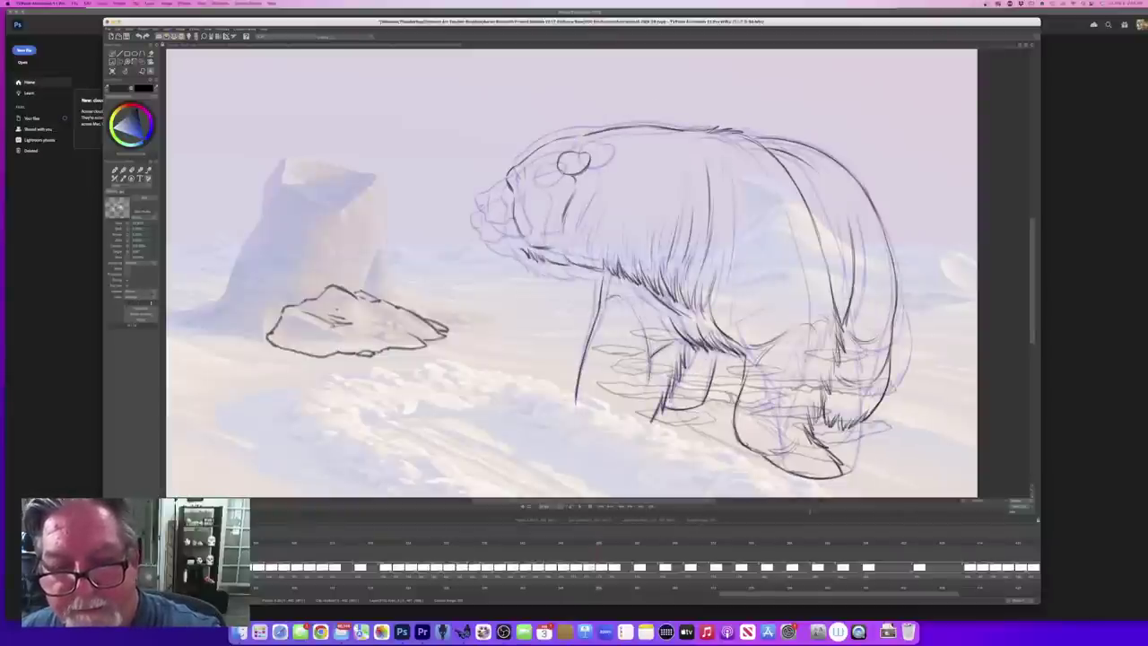
Step: Add short fur strokes on the neck behind the cheek, flipping to the adjacent drawing as reference
key(Left)
key(Right)
key(Left)
key(Right)
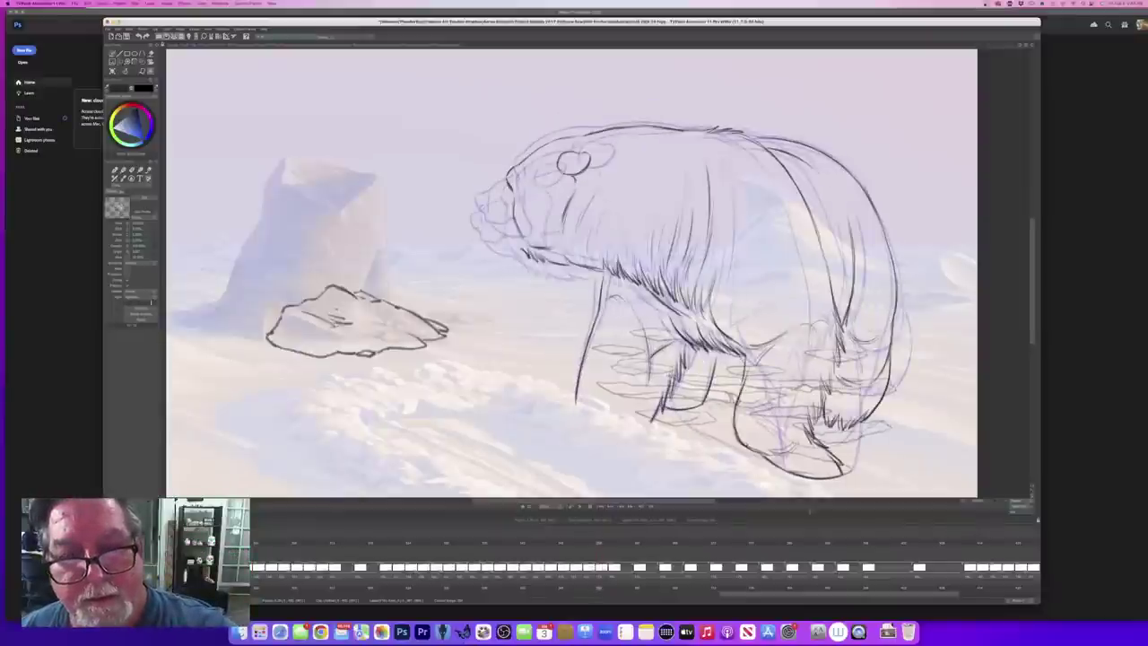
mouse_move(591, 247)
mouse_down()
mouse_move(588, 261)
mouse_move(578, 254)
mouse_up()
drag(582, 232, 577, 254)
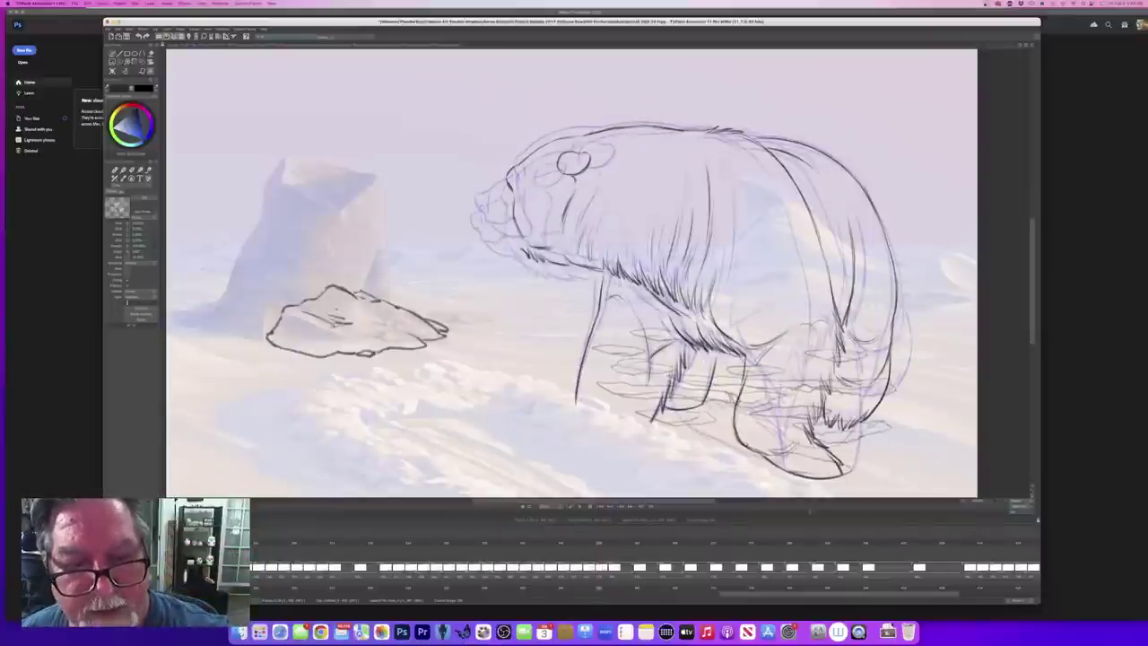
Step: Flip between the neighbouring drawings to examine how the bear's pose moves from frame to frame
key(Left)
key(Right)
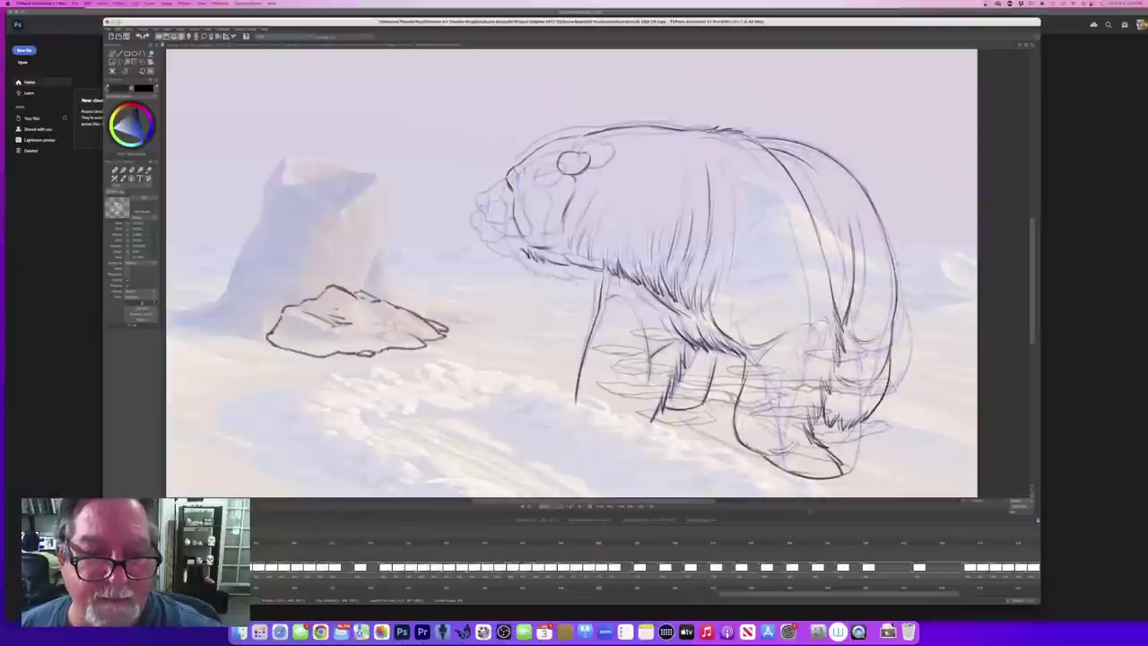
key(Right)
key(Left)
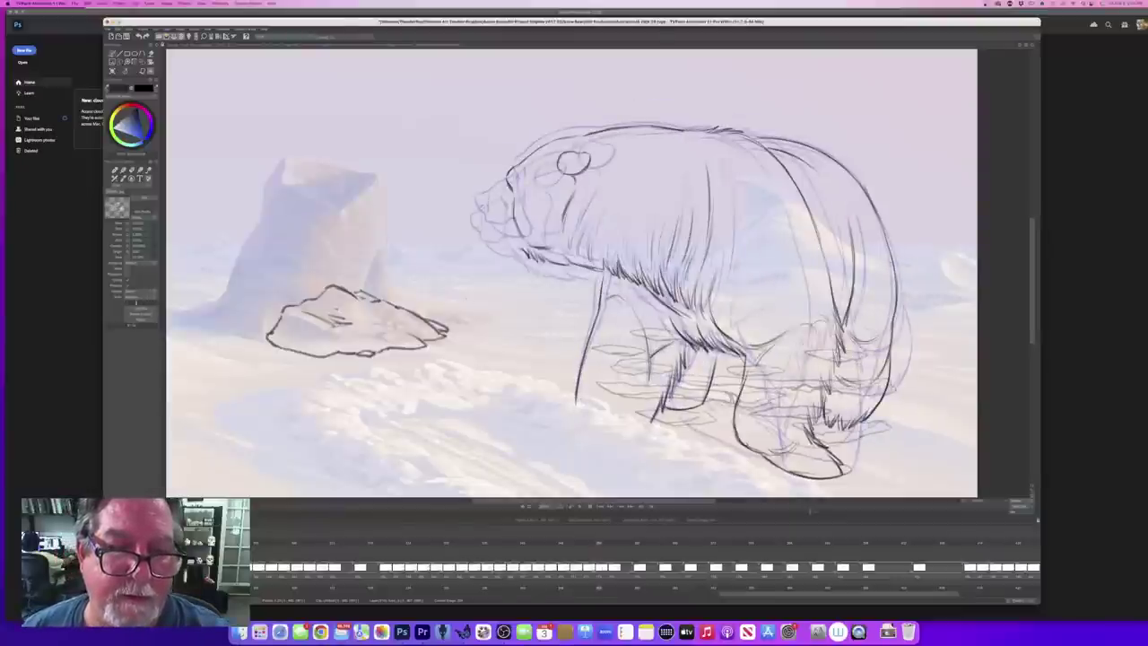
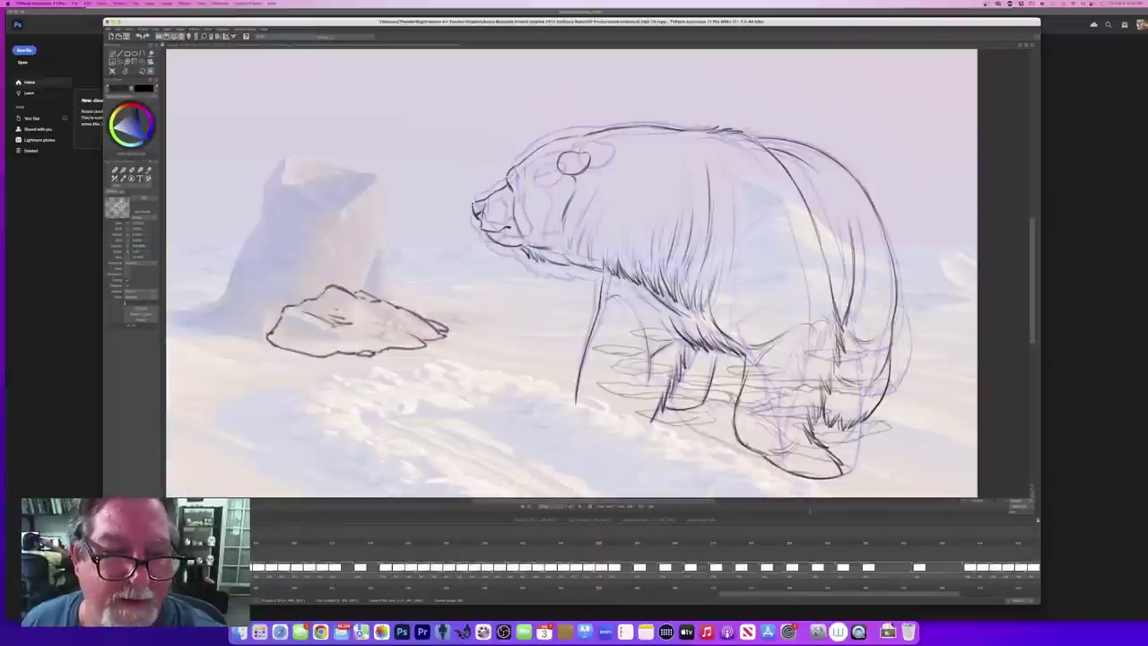
key(Left)
key(Right)
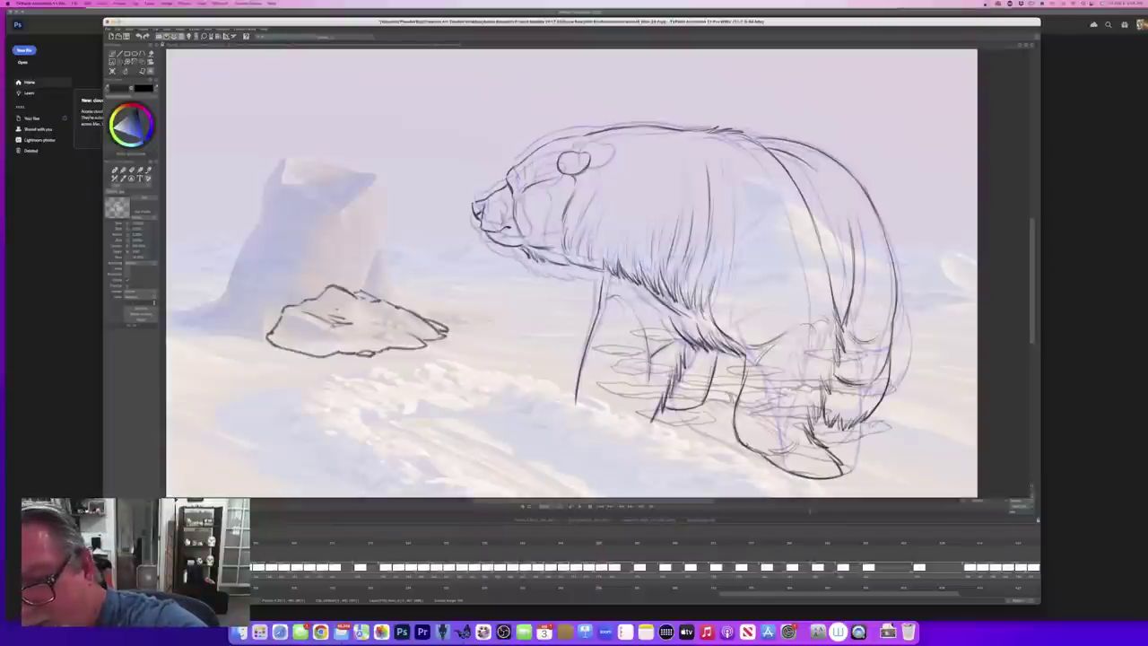
key(Left)
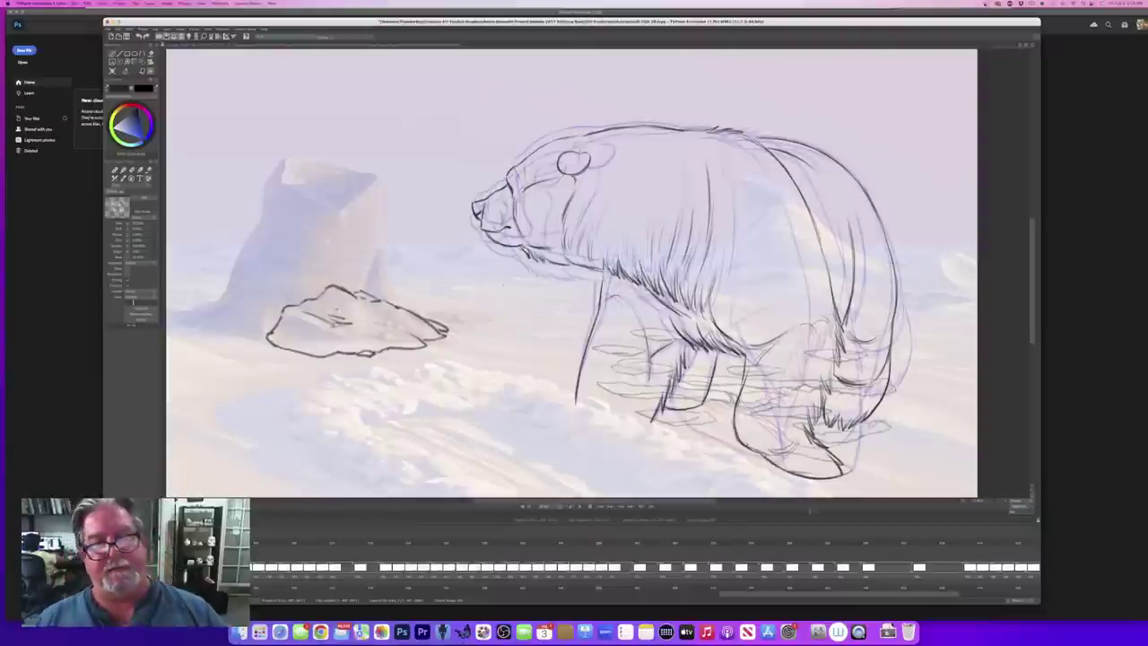
key(Left)
key(Right)
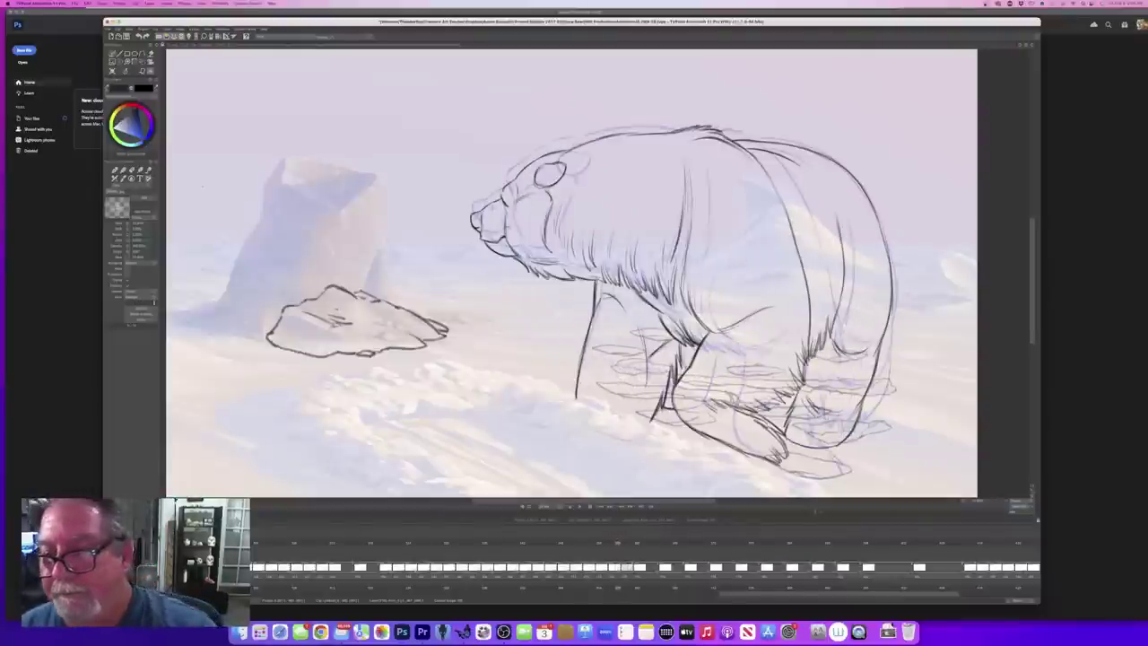
Step: On the next unfinished drawing, draw the rump contour down the back of the hind leg and a curved line inside the hindquarters
key(Right)
mouse_move(858, 180)
mouse_down()
mouse_move(887, 287)
mouse_move(848, 440)
mouse_up()
drag(852, 400, 843, 443)
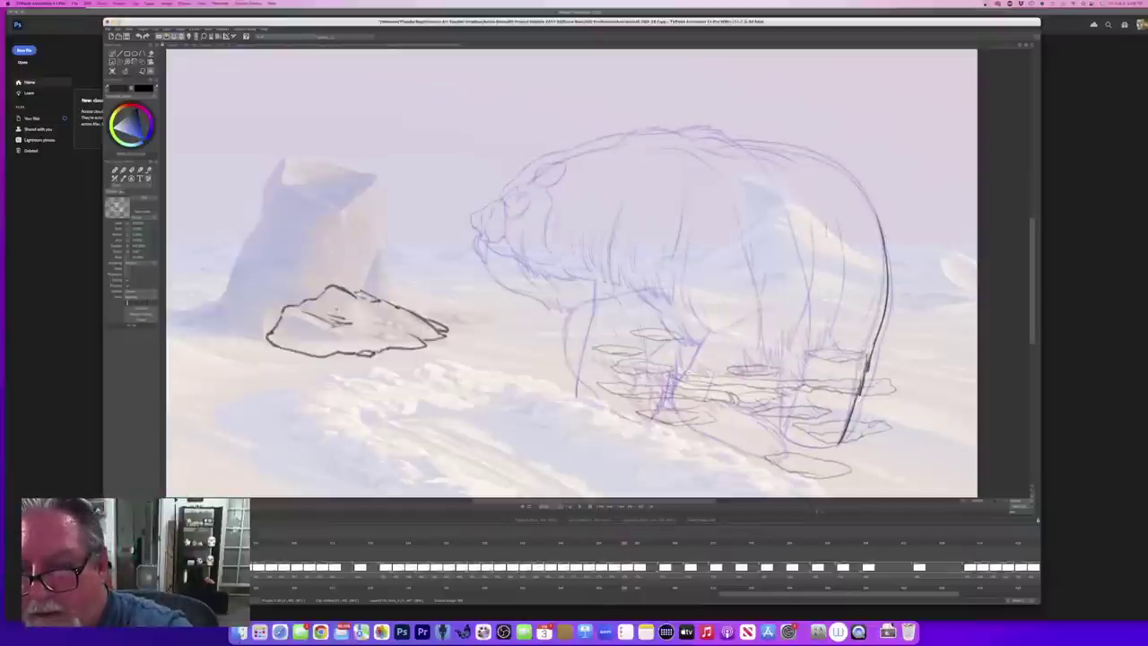
mouse_move(827, 226)
mouse_down()
mouse_move(826, 307)
mouse_move(802, 355)
mouse_up()
key(Left)
key(Right)
drag(849, 174, 880, 226)
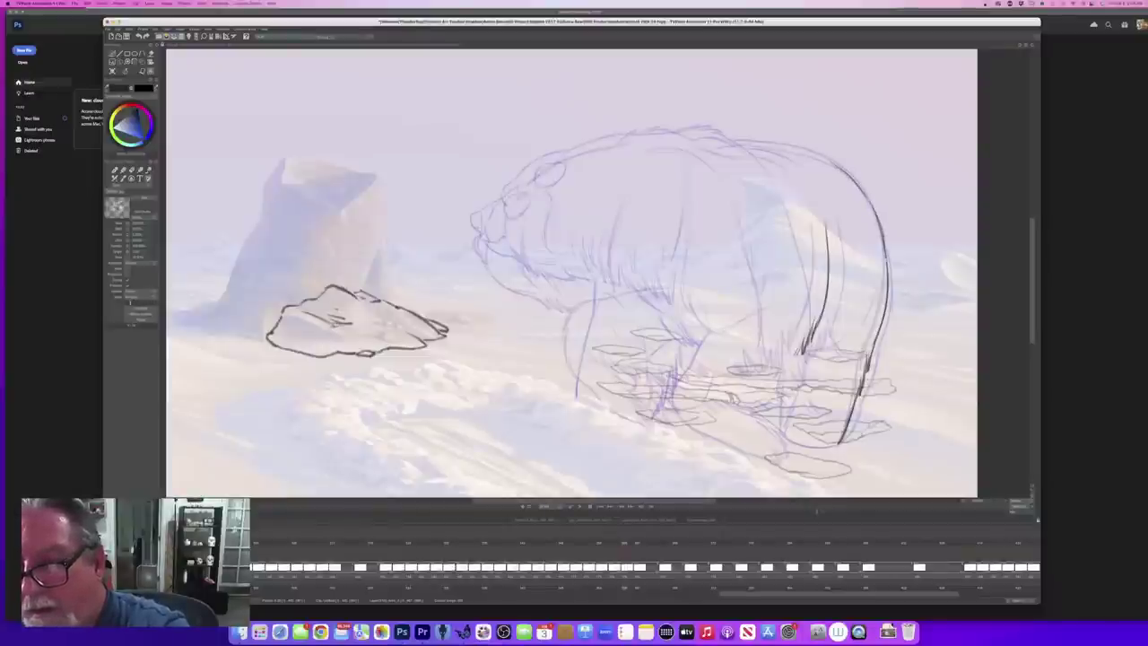
Step: Draw the back line from the rump to the shoulders and the furry shoulder hump, then compare with the adjacent drawing
drag(829, 161, 734, 142)
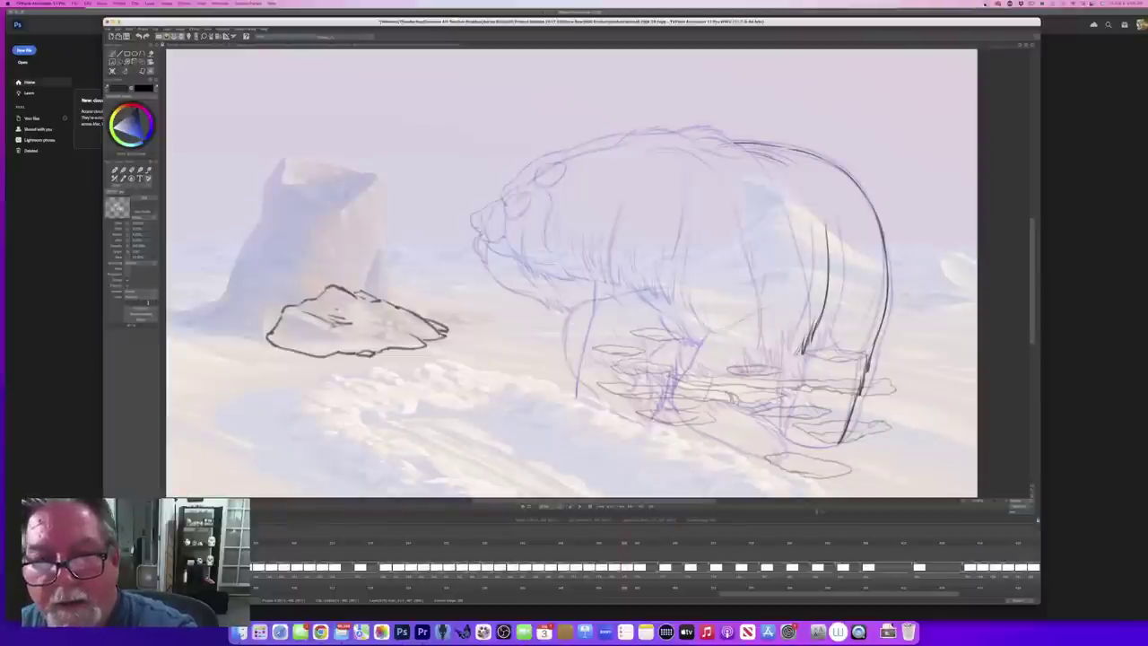
mouse_move(667, 126)
mouse_down()
mouse_move(644, 137)
mouse_move(678, 125)
mouse_move(733, 151)
mouse_move(700, 132)
mouse_up()
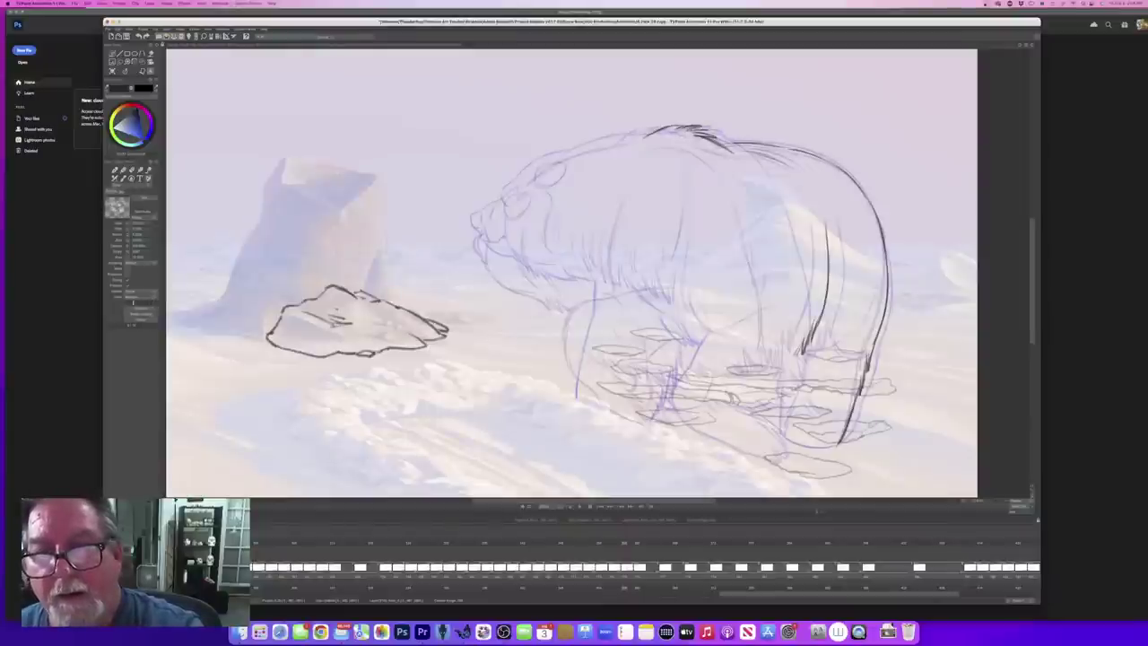
key(b)
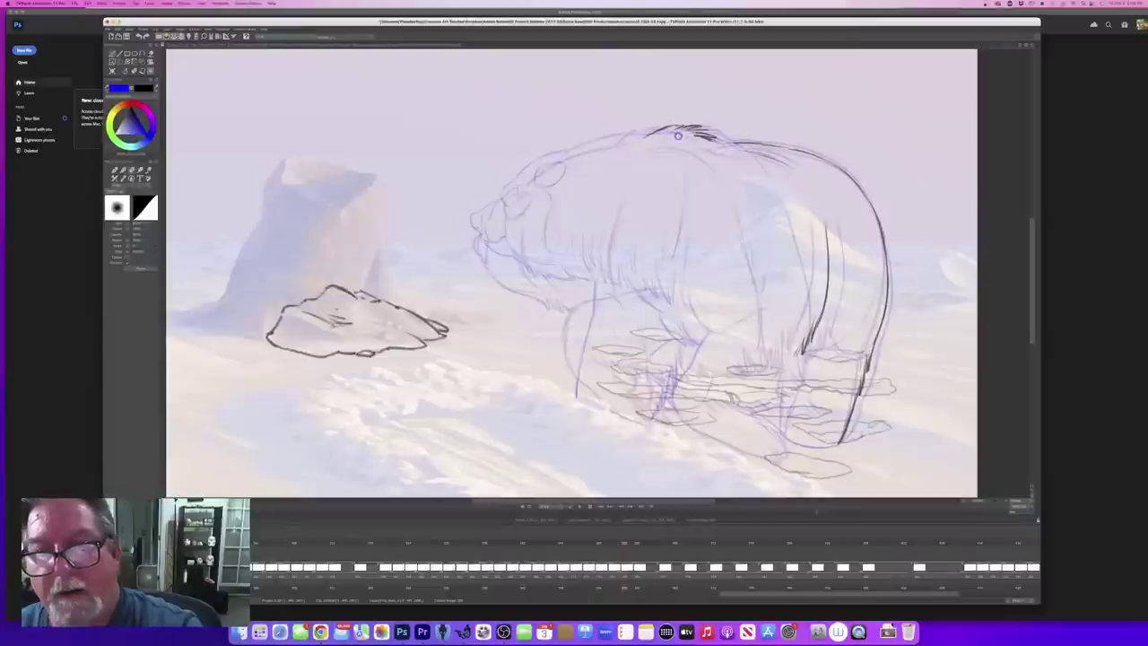
key(b)
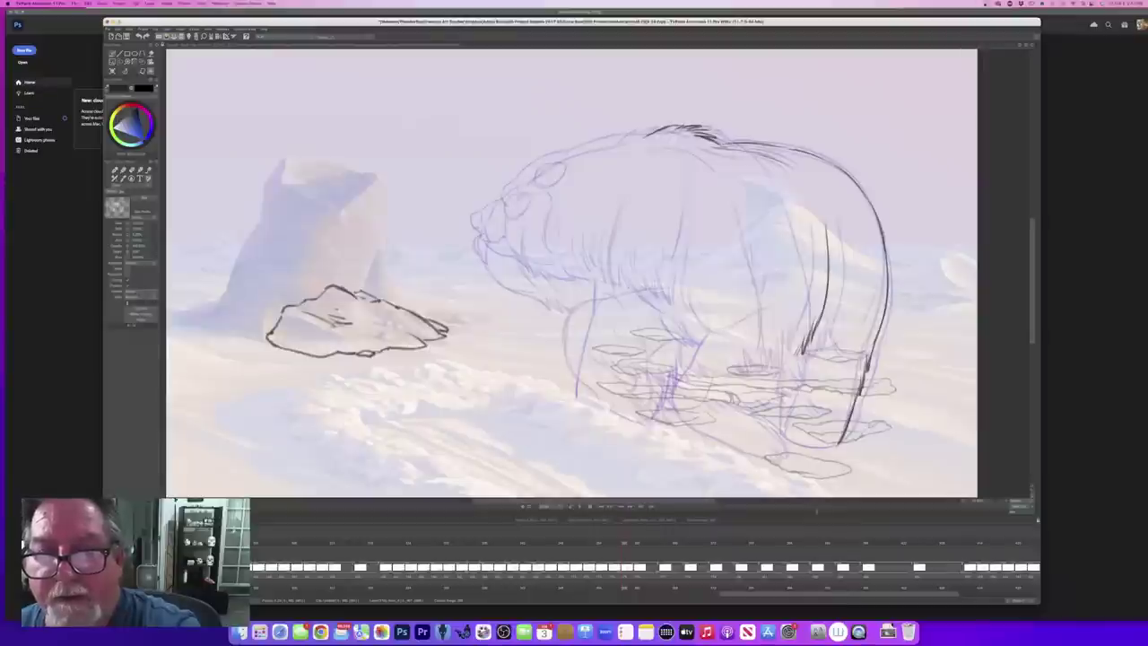
key(Left)
key(Right)
key(Left)
key(Right)
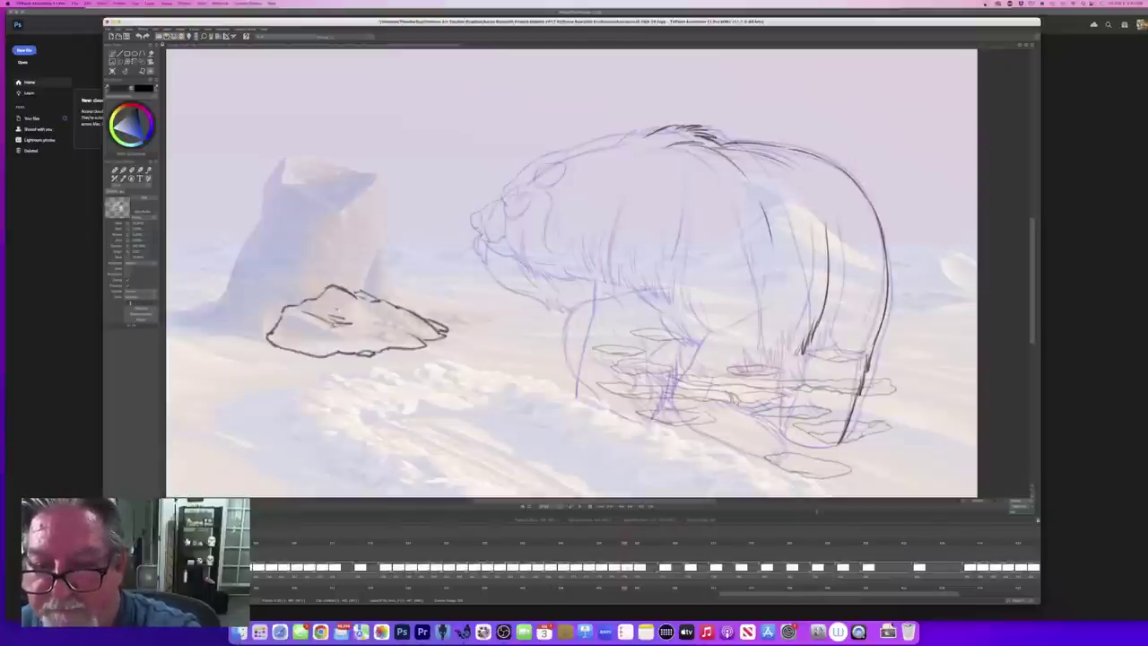
Step: Draw the flank line down from the back and finish it with fur strokes, flipping to the adjacent drawing to compare
drag(772, 245, 790, 311)
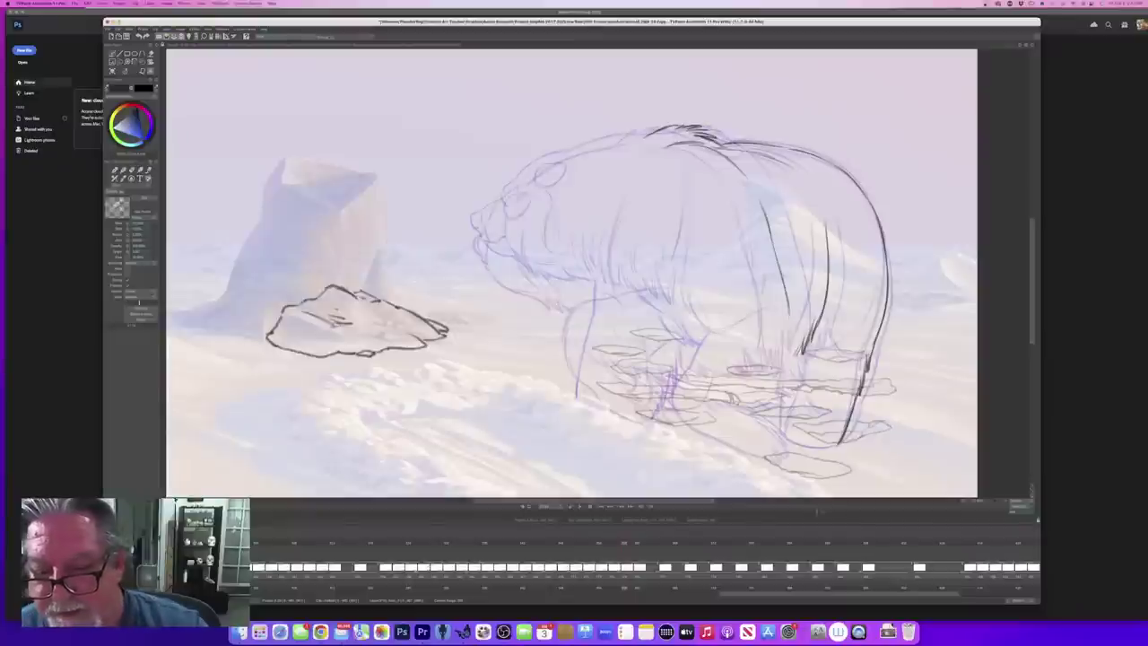
key(Left)
key(Right)
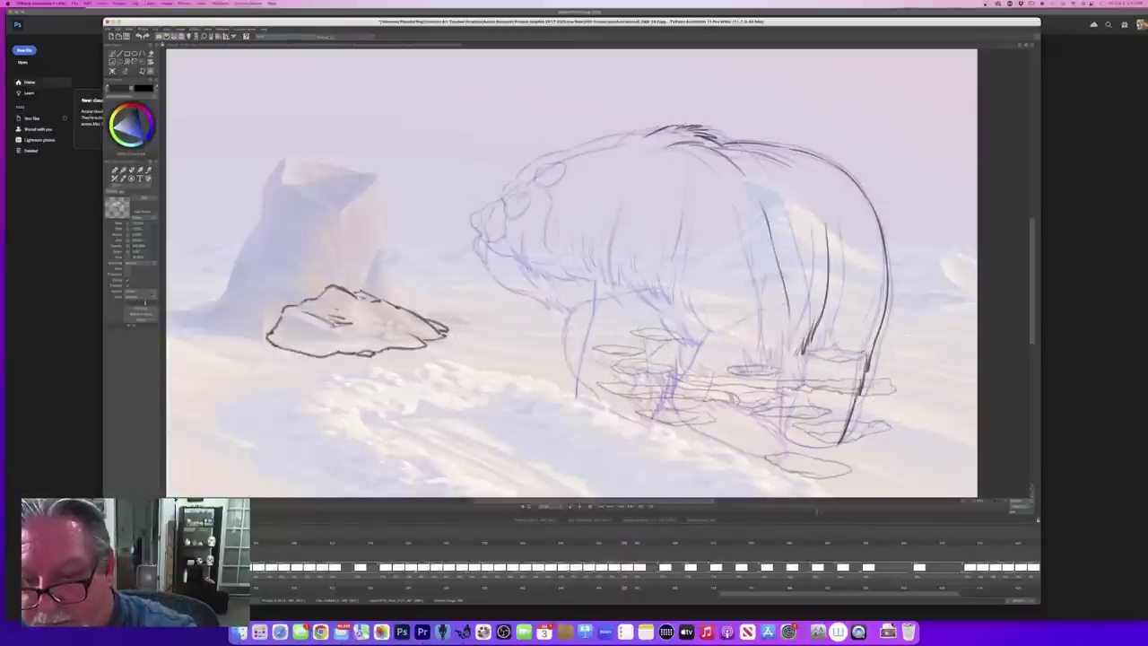
drag(790, 330, 782, 367)
key(Left)
key(Right)
key(Left)
key(Right)
Step: Draw the long curve down the shoulder and the short crease above the near leg, checking them against the adjacent drawing
mouse_move(658, 194)
mouse_down()
mouse_move(647, 301)
mouse_move(675, 321)
mouse_move(728, 308)
mouse_up()
key(Left)
key(Right)
key(Left)
key(Right)
key(Left)
key(Right)
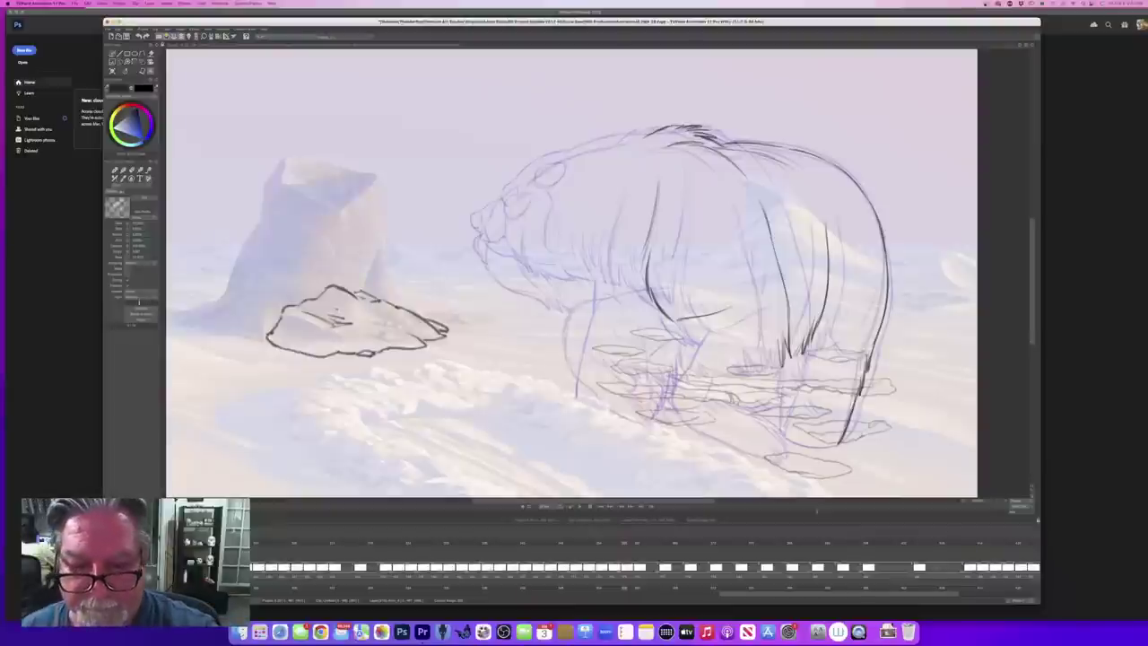
Step: Draw the front contour of the near leg bending forward around the knee and down to the paw, comparing with the adjacent drawing
key(n)
key(n)
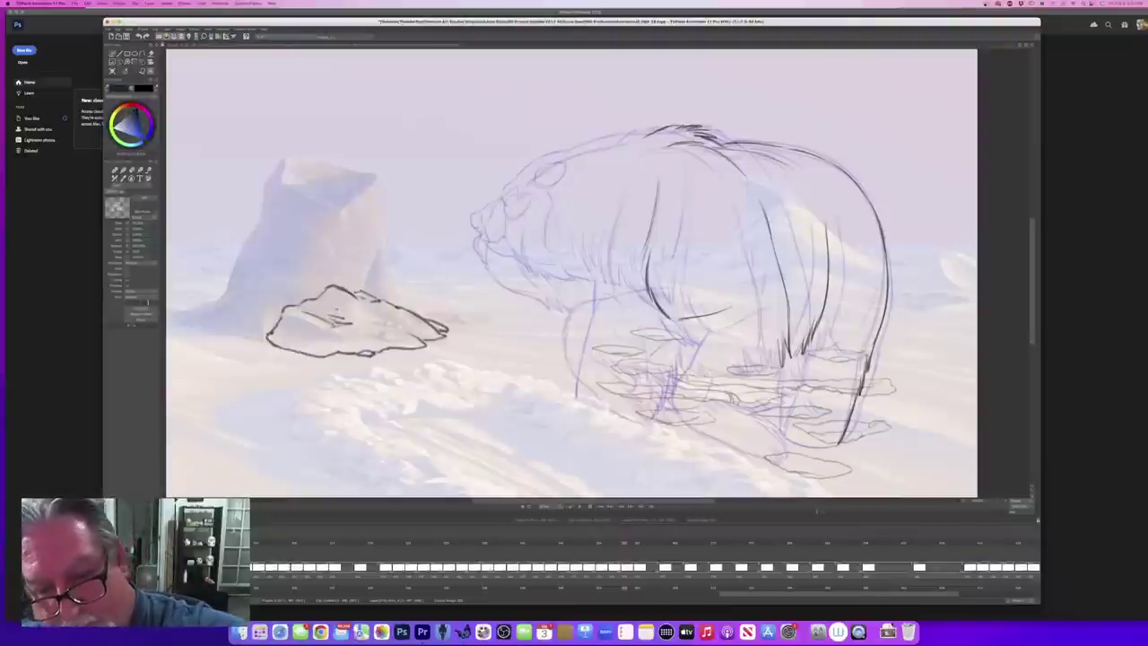
drag(667, 321, 636, 339)
key(Left)
key(Right)
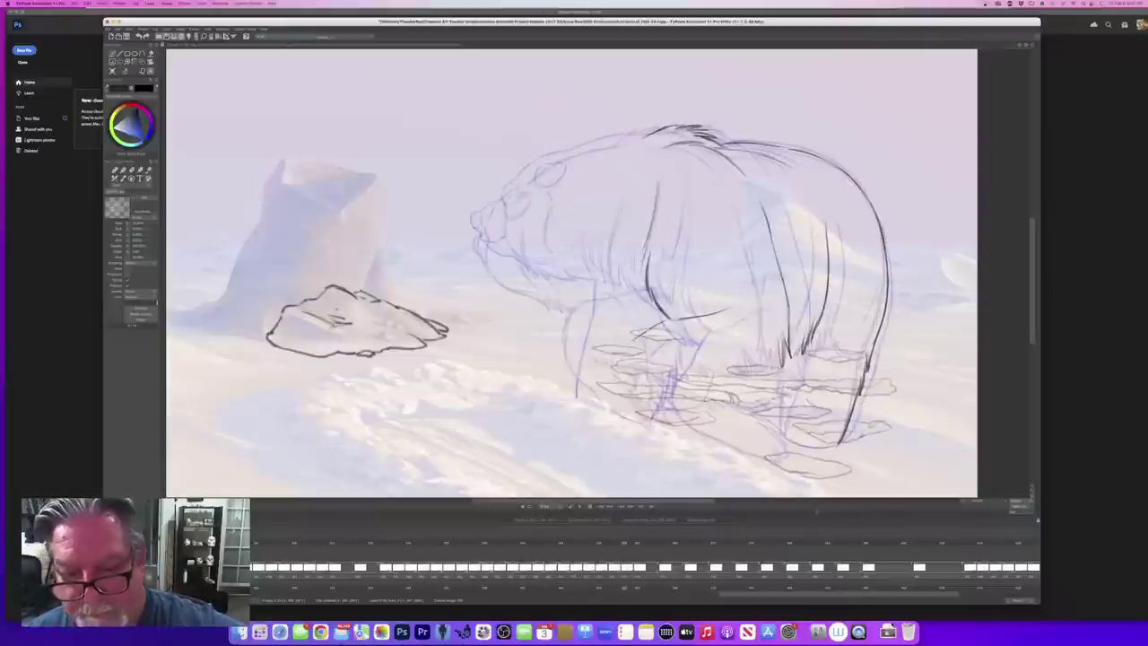
mouse_move(604, 356)
mouse_down()
mouse_move(632, 342)
mouse_move(601, 379)
mouse_move(646, 428)
mouse_up()
key(Left)
key(Right)
drag(667, 321, 654, 327)
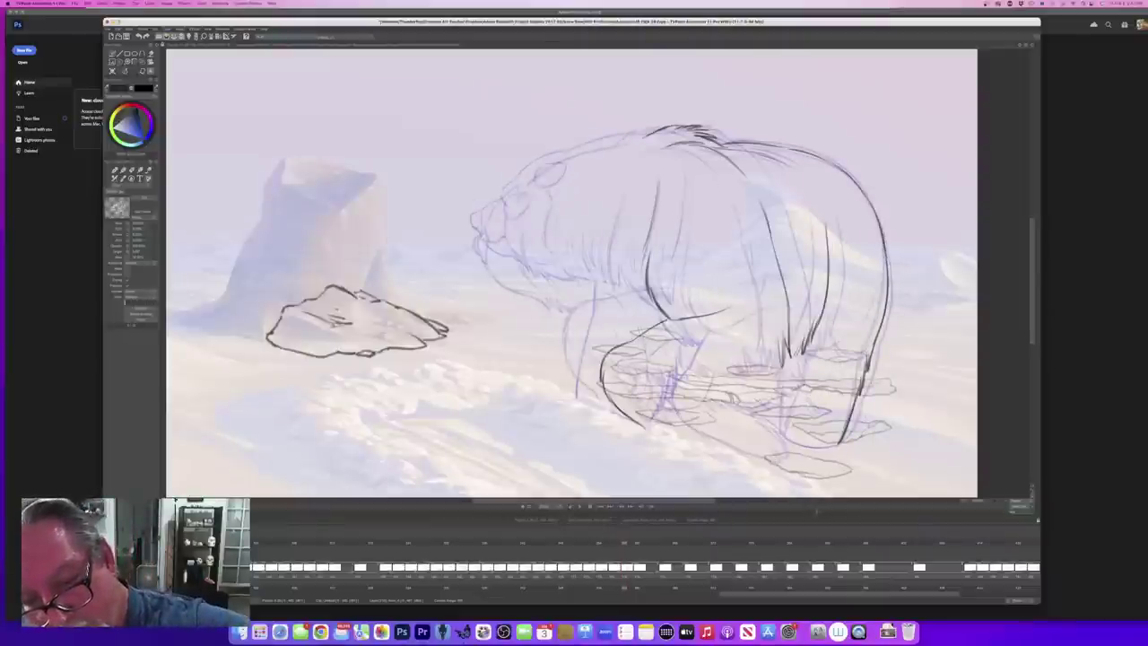
key(Left)
key(Right)
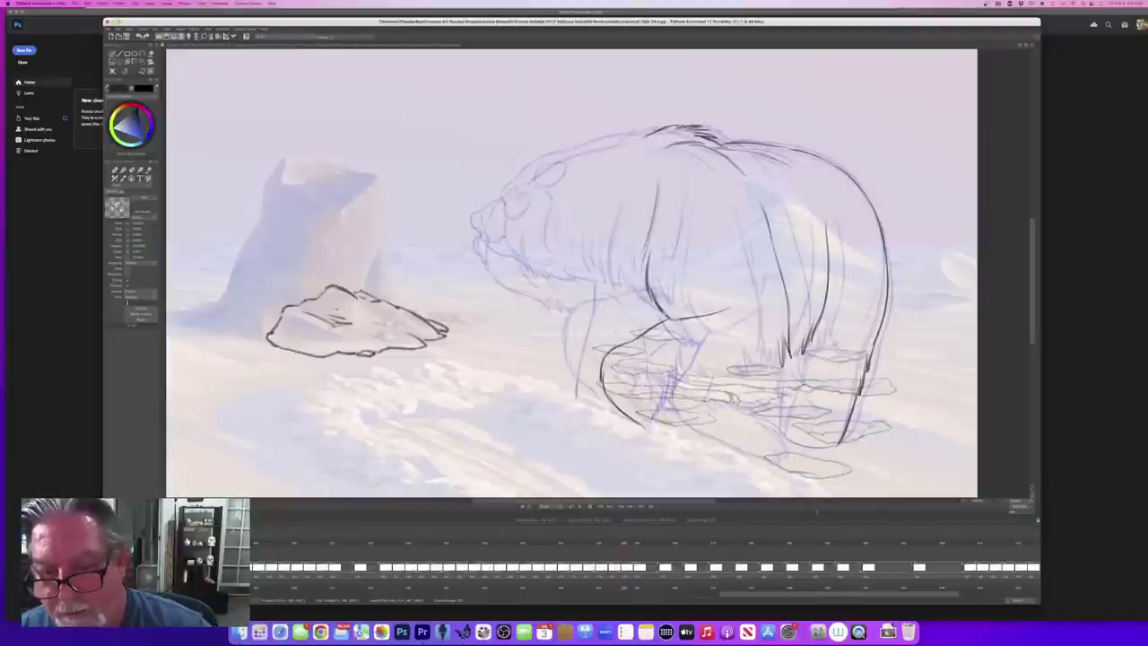
key(Left)
key(Right)
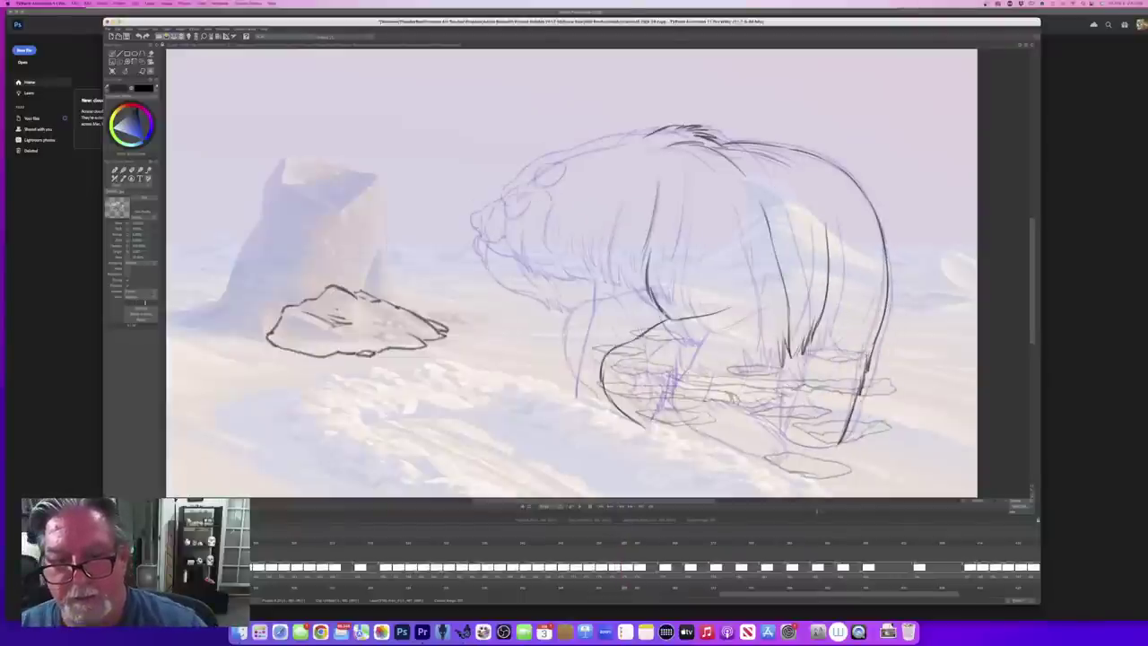
Step: Add shaggy fur strokes from the base of the flank forward along the upper edge of the bent near leg
drag(781, 359, 768, 390)
drag(750, 378, 759, 393)
drag(738, 389, 756, 395)
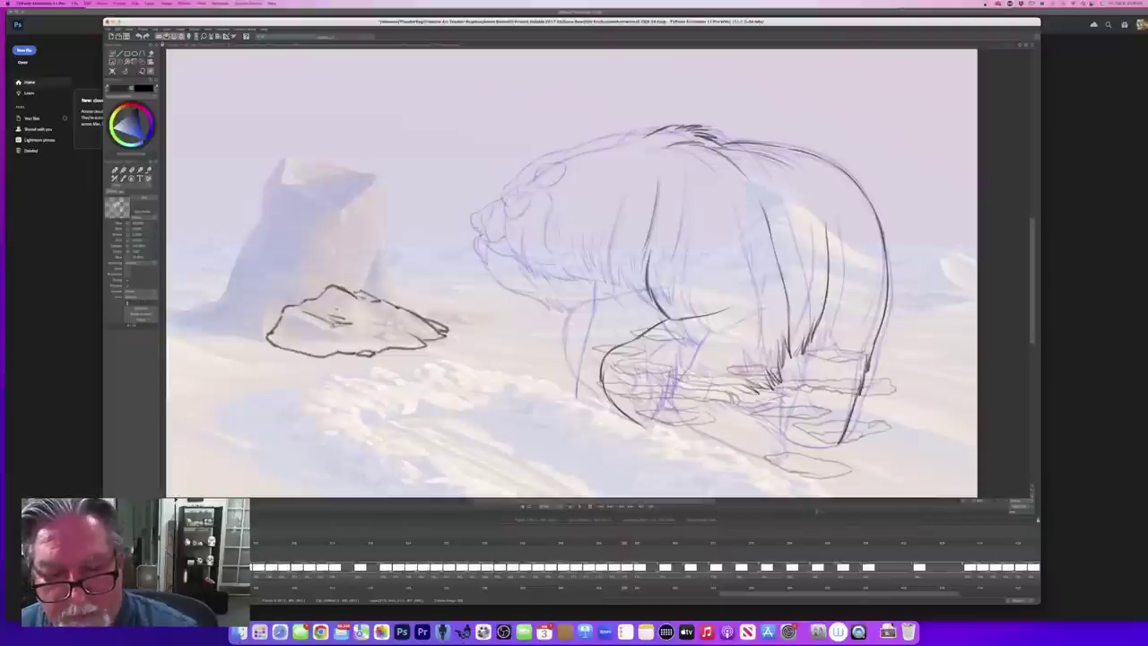
mouse_move(640, 391)
mouse_down()
mouse_move(675, 409)
mouse_move(755, 404)
mouse_up()
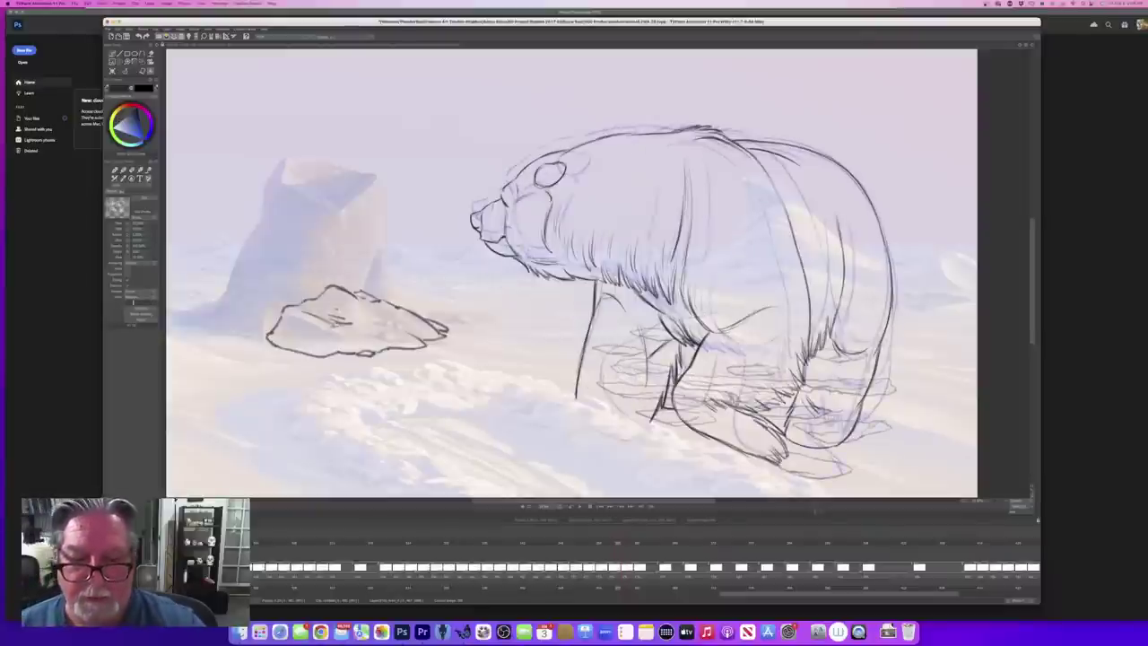
key(Right)
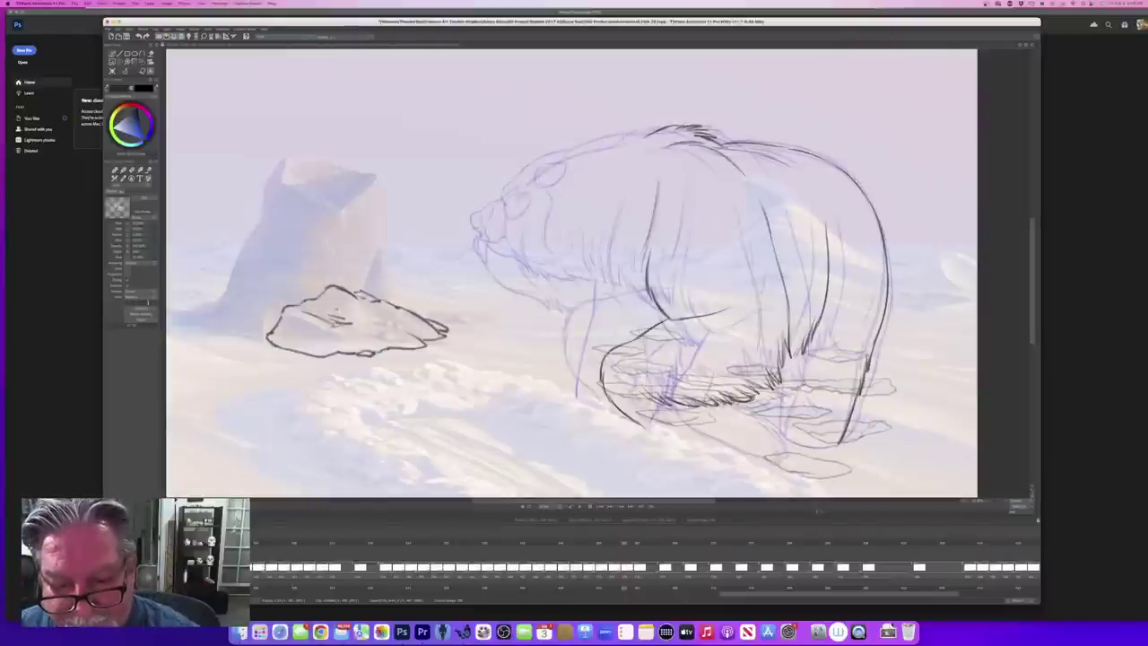
Step: Draw the near leg's paw tip and sole up to the front contour, flipping repeatedly to the adjacent drawing to check the movement
drag(692, 407, 709, 440)
drag(686, 436, 706, 443)
drag(637, 421, 685, 440)
key(Left)
key(Right)
key(Left)
key(Right)
key(Left)
key(Right)
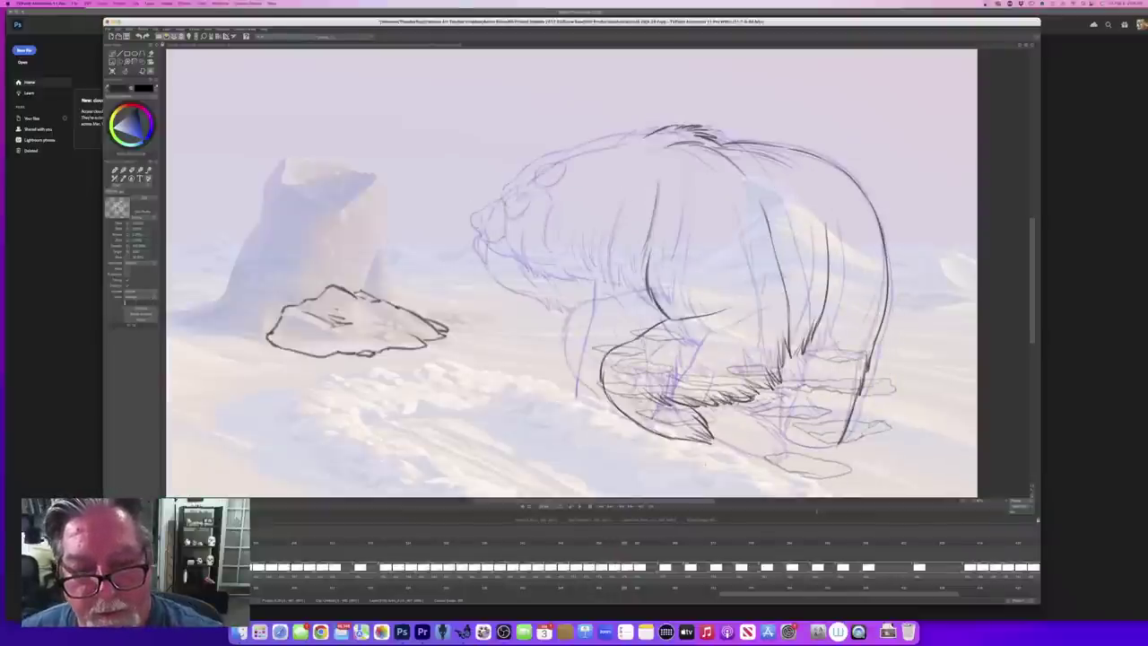
key(Left)
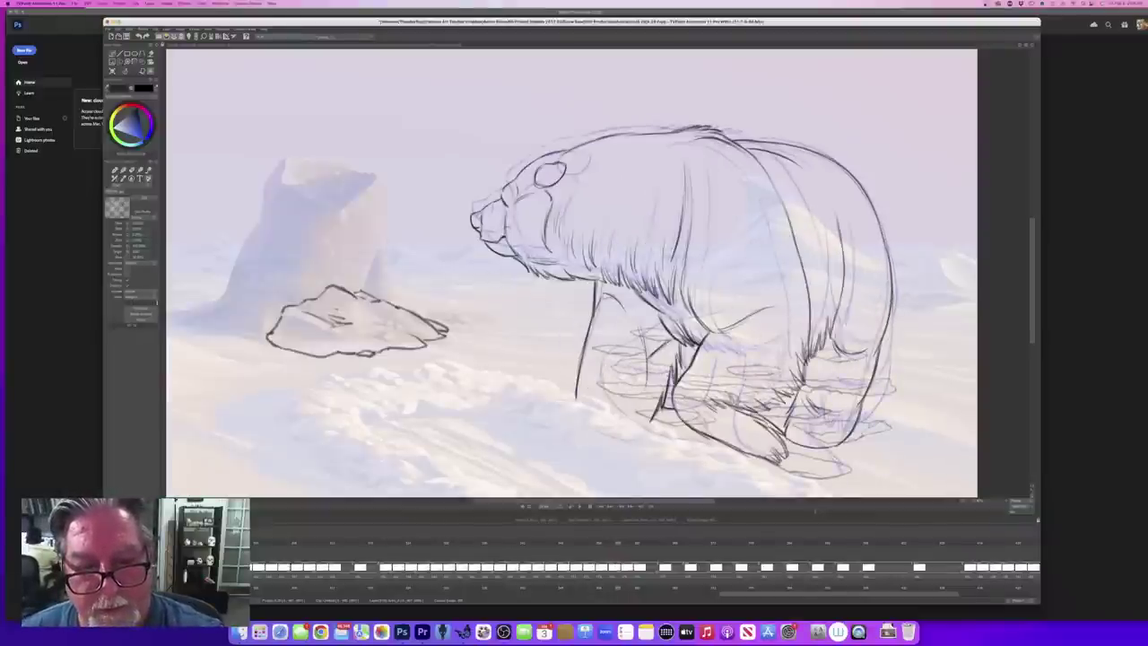
key(Right)
Step: Draw the front contour of the far foreleg from the chest to the ground and compare it with the adjacent drawing
drag(598, 283, 575, 406)
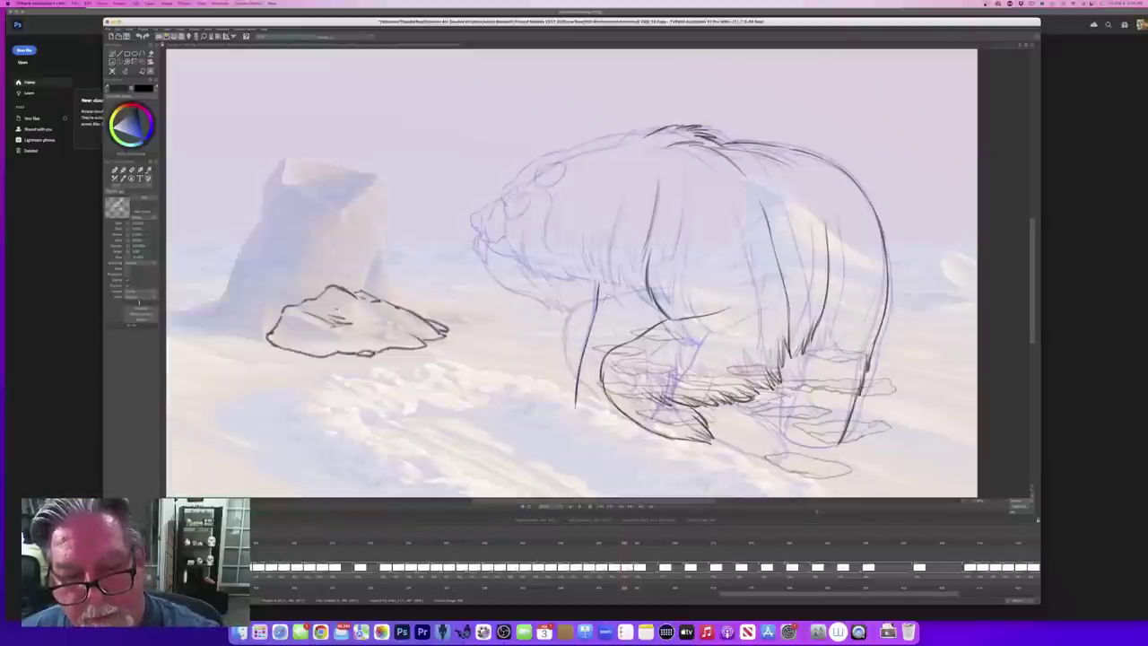
key(Left)
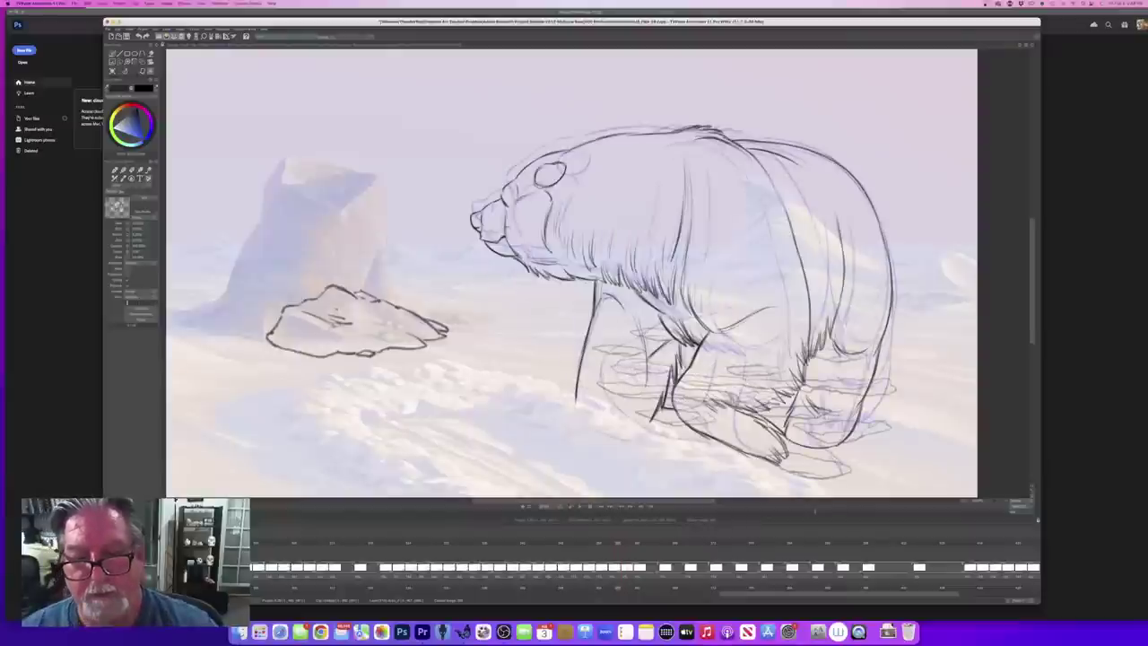
key(Right)
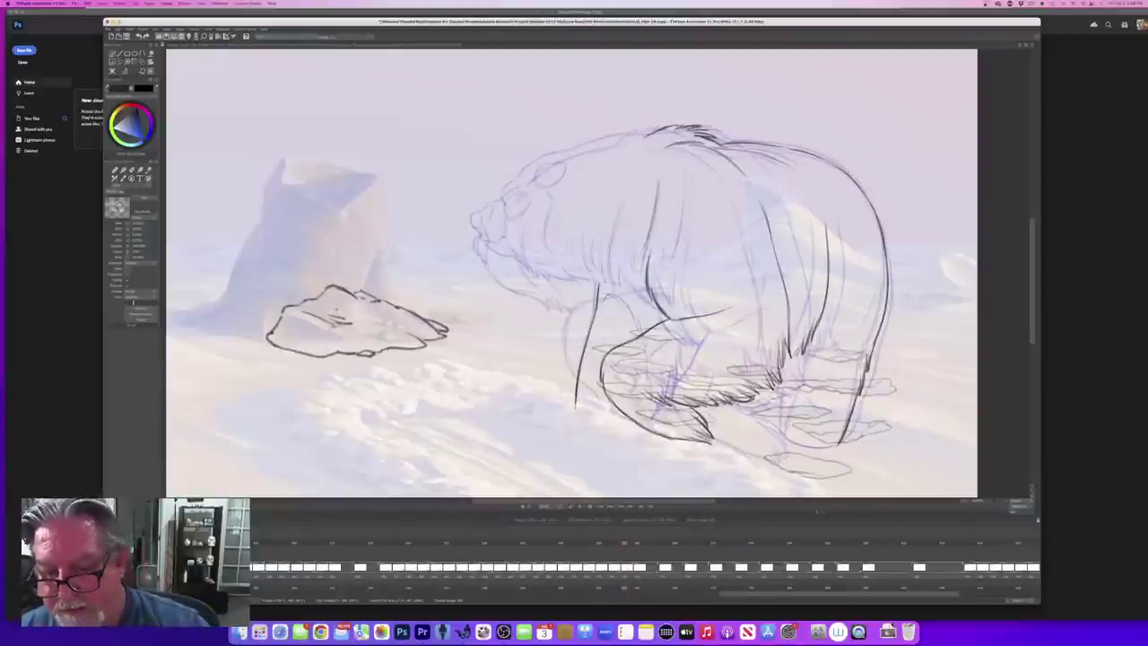
Step: Draw the lower front contour and rounded sole of the rear hind leg and compare it with the adjacent drawing
key(Left)
key(Right)
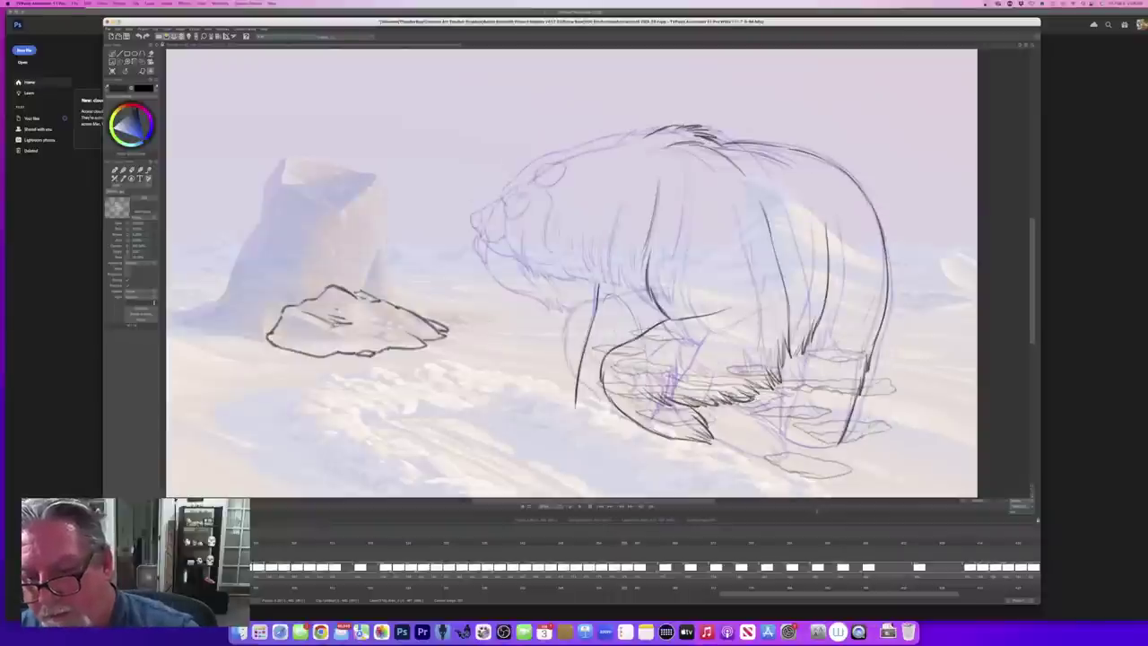
drag(790, 352, 782, 419)
mouse_move(788, 388)
mouse_down()
mouse_move(781, 432)
mouse_move(840, 444)
mouse_move(797, 444)
mouse_up()
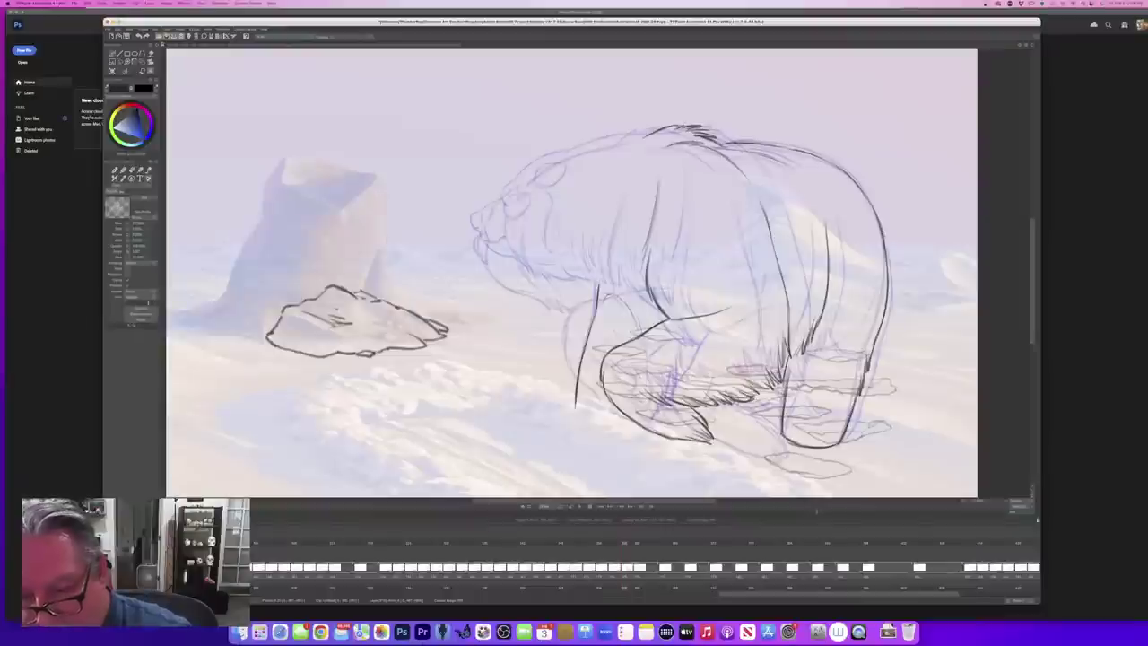
key(e)
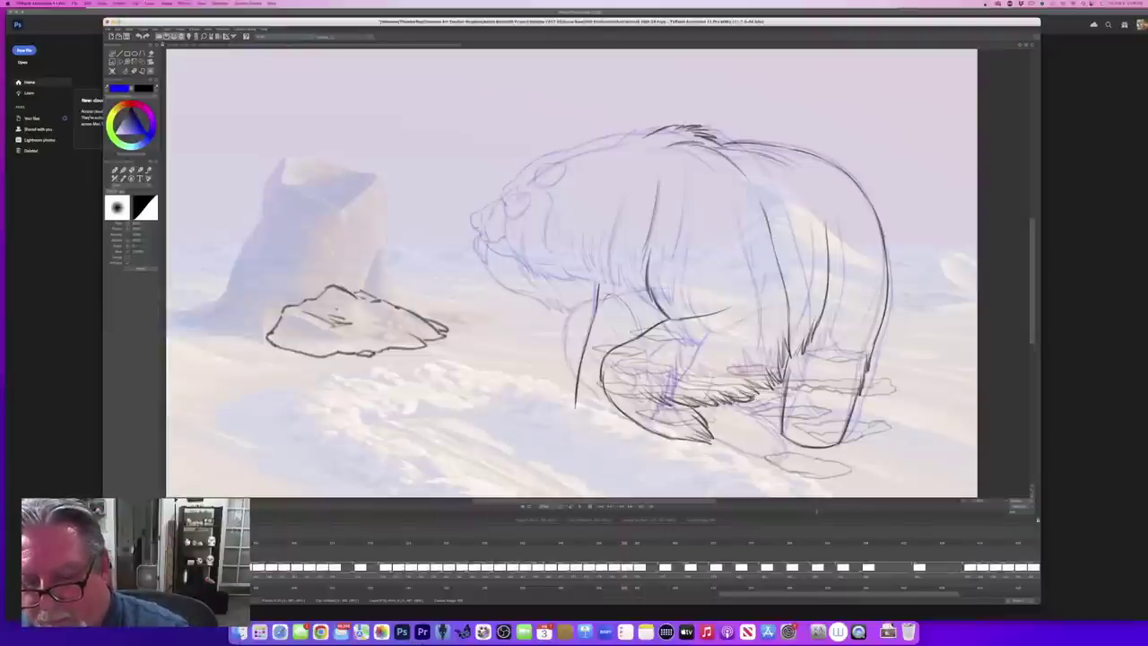
key(b)
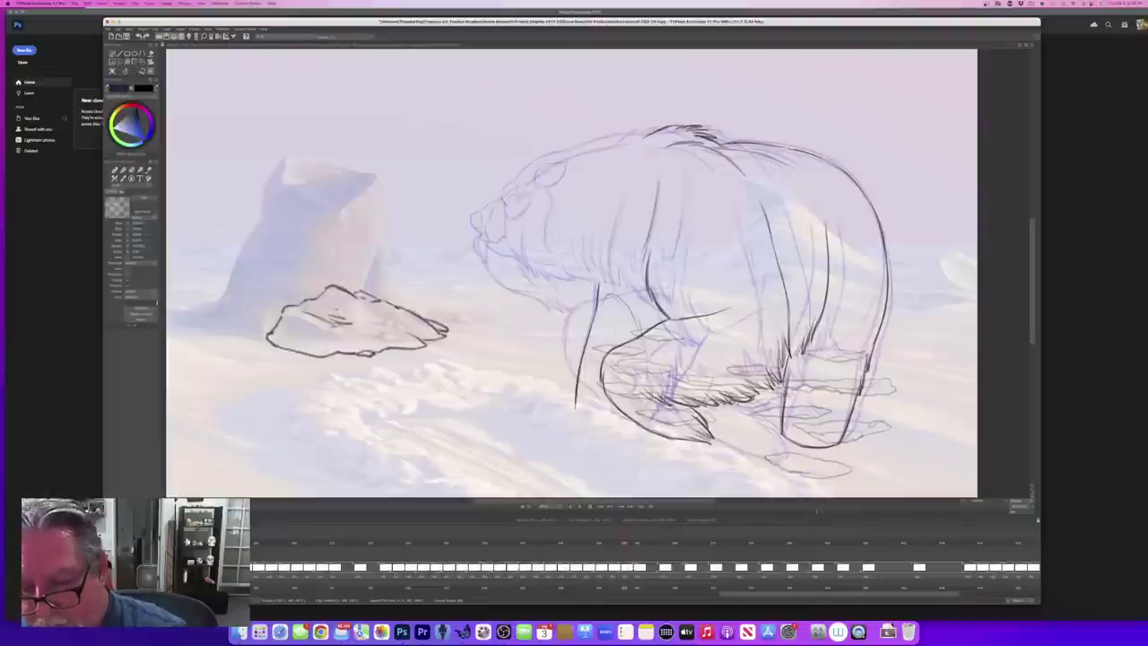
key(Left)
key(Right)
key(Left)
key(Right)
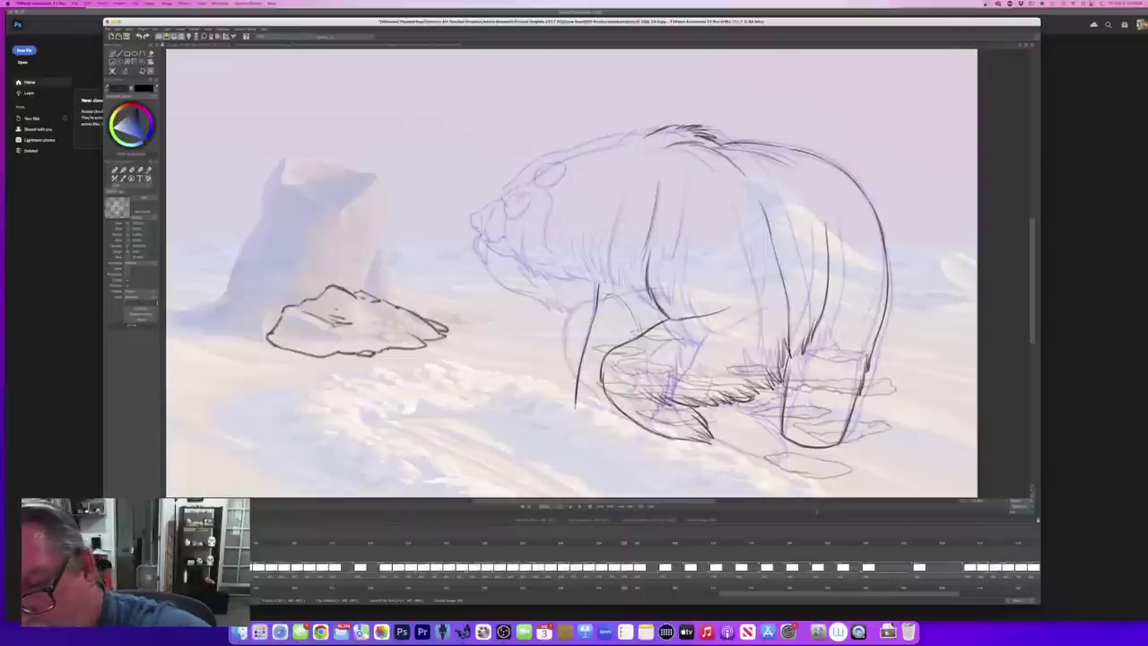
Step: Add a short curved stroke across the rear hind leg above the heel, flipping to the adjacent drawing to check the movement
drag(828, 348, 859, 344)
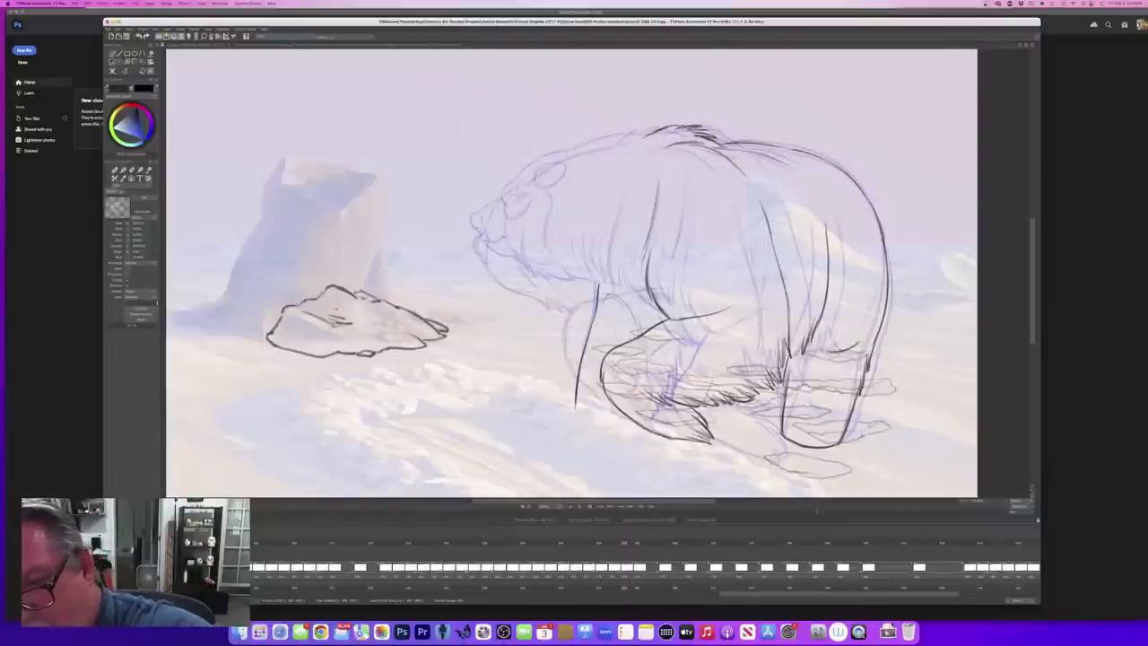
key(Left)
key(Right)
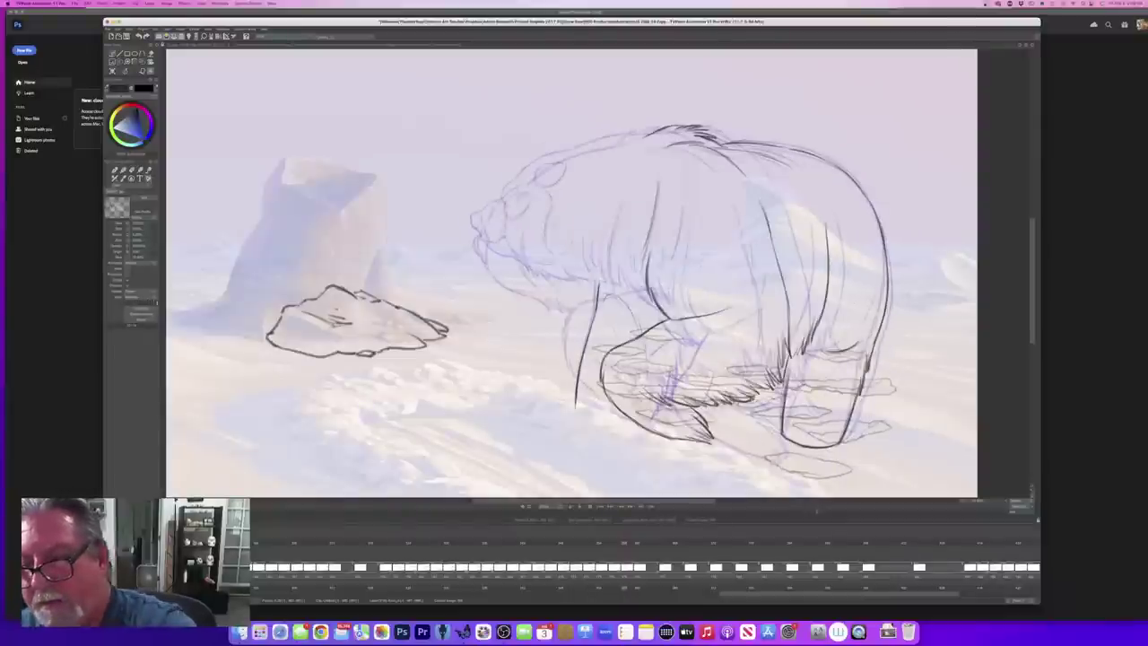
key(Left)
key(Right)
key(Left)
key(Right)
key(Left)
key(Right)
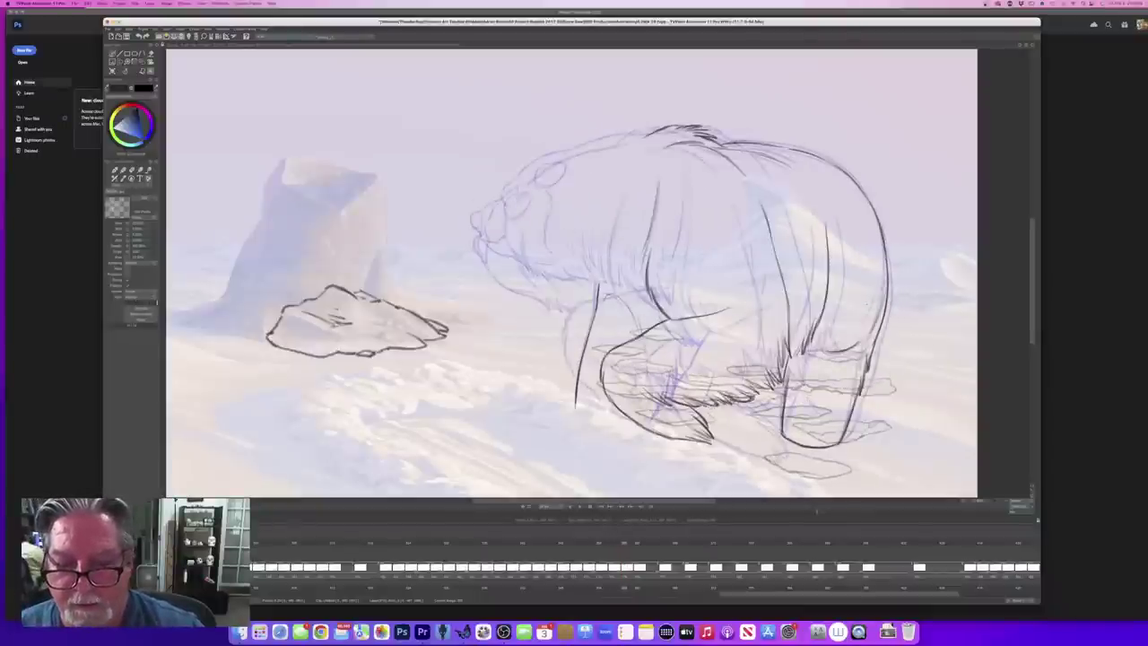
key(Left)
key(Right)
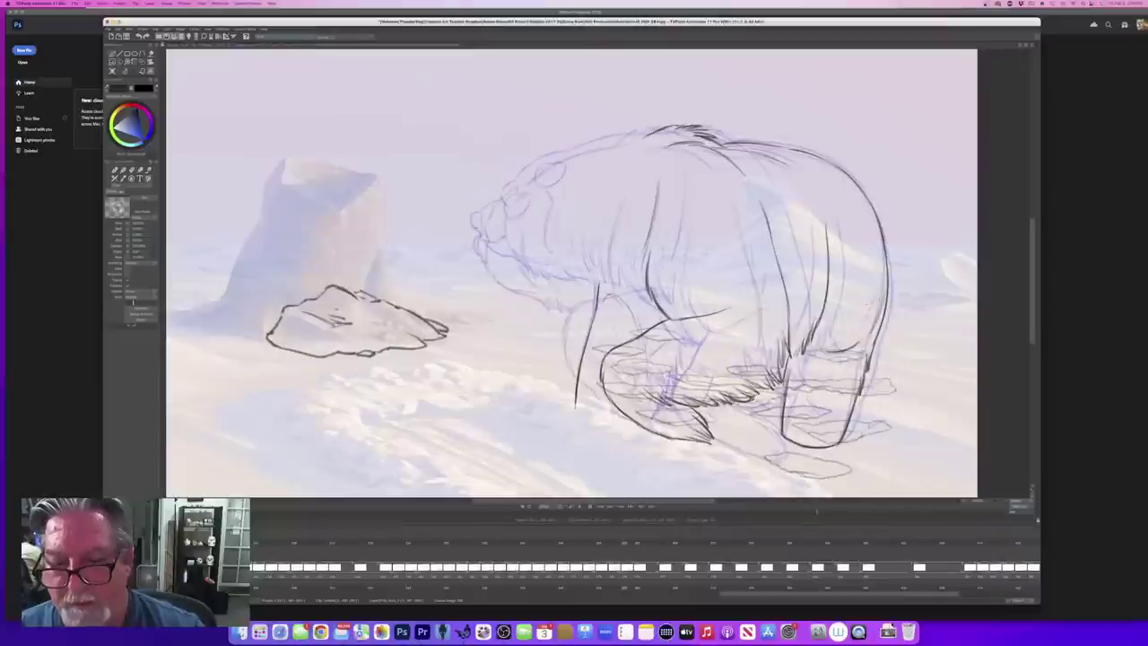
Step: Draw the neck line forward from the shoulder hump, the round ear and the cheek contour below it
key(Left)
key(Right)
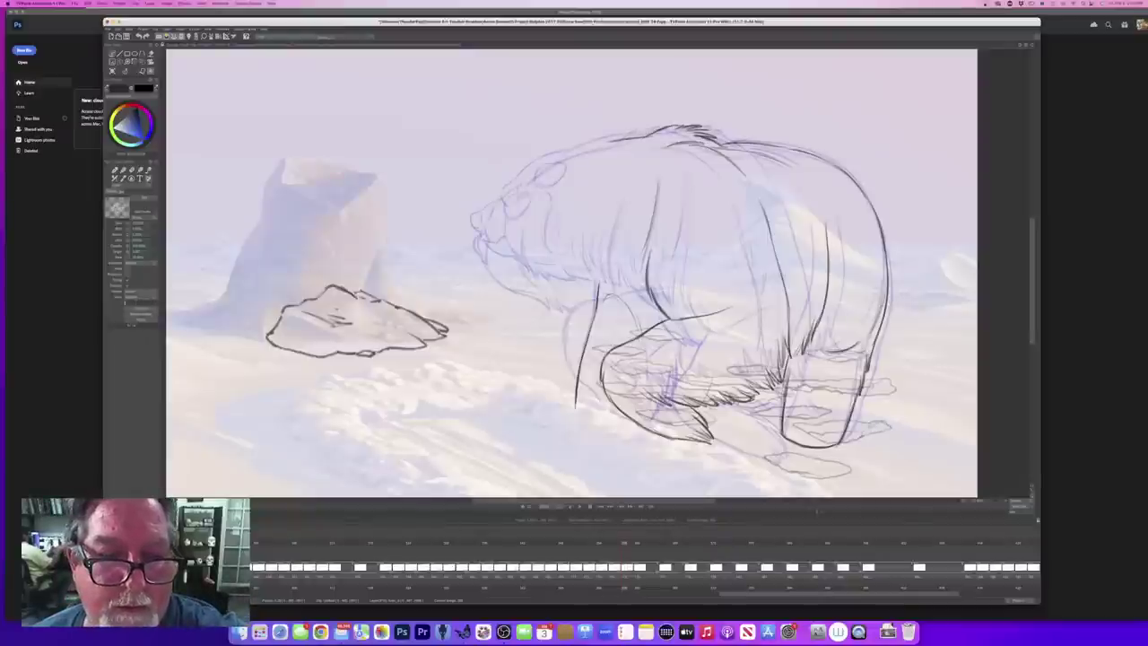
drag(552, 185, 531, 199)
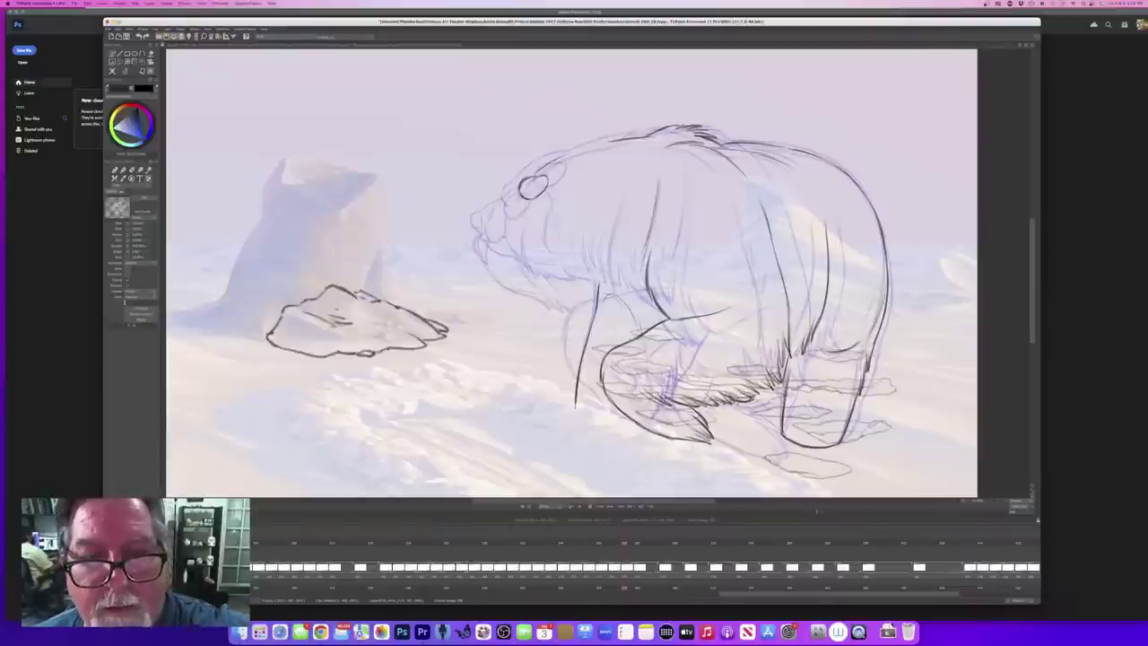
key(Left)
key(Right)
drag(535, 214, 534, 246)
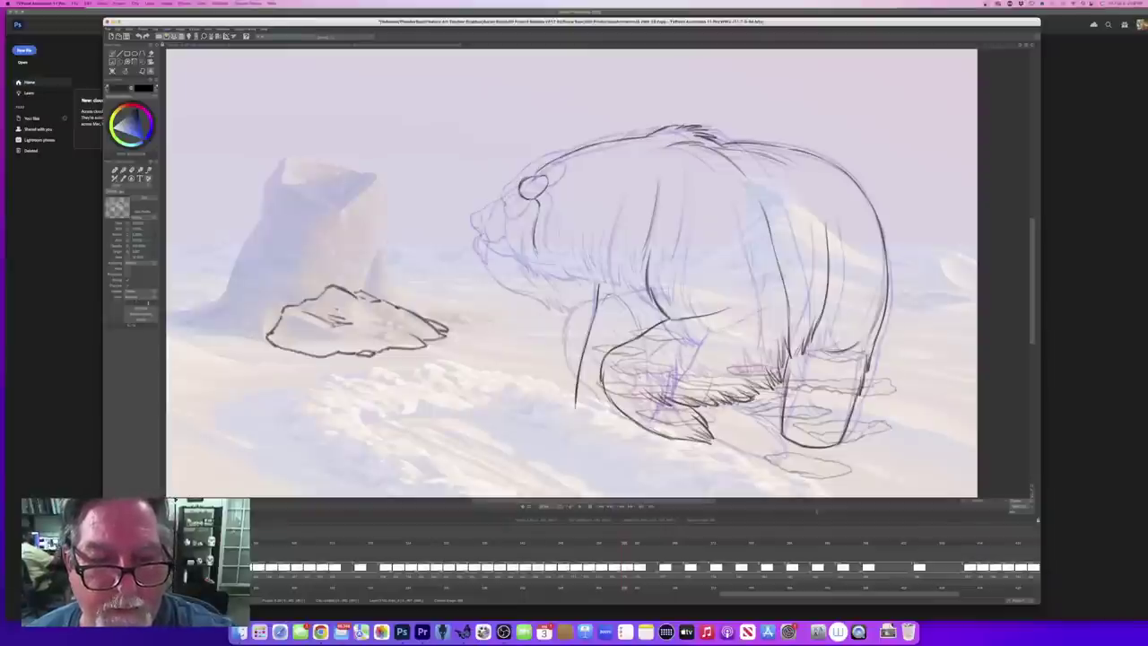
key(Left)
key(Right)
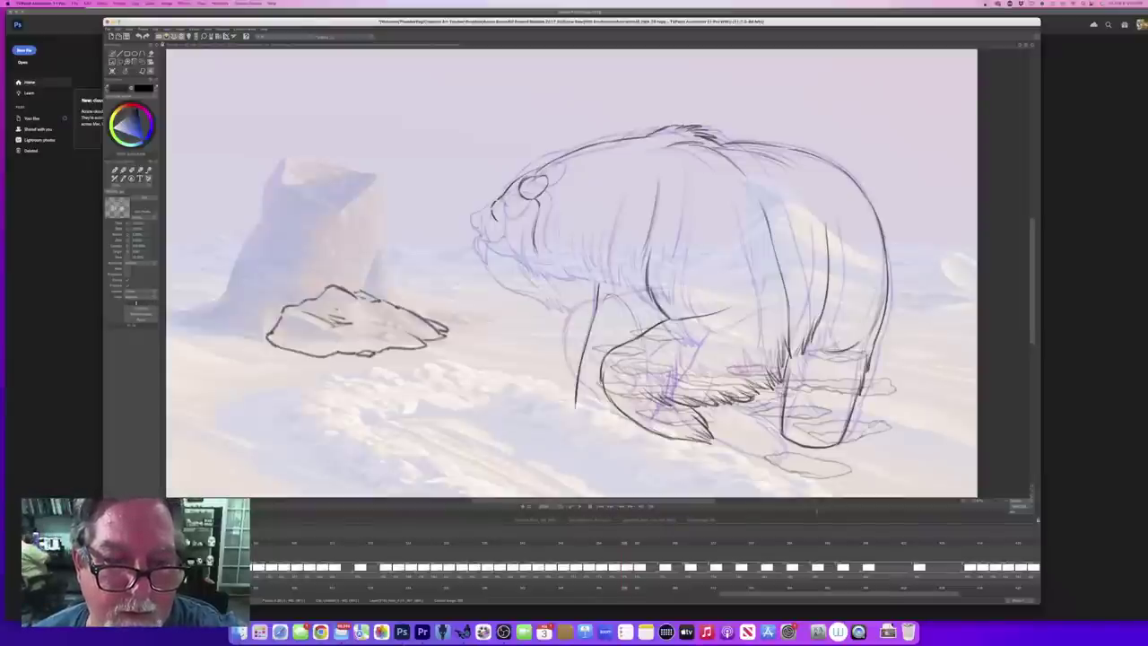
Step: Draw the jaw line back from the muzzle with fur strokes at its rear, comparing with the adjacent drawing
key(Left)
key(Right)
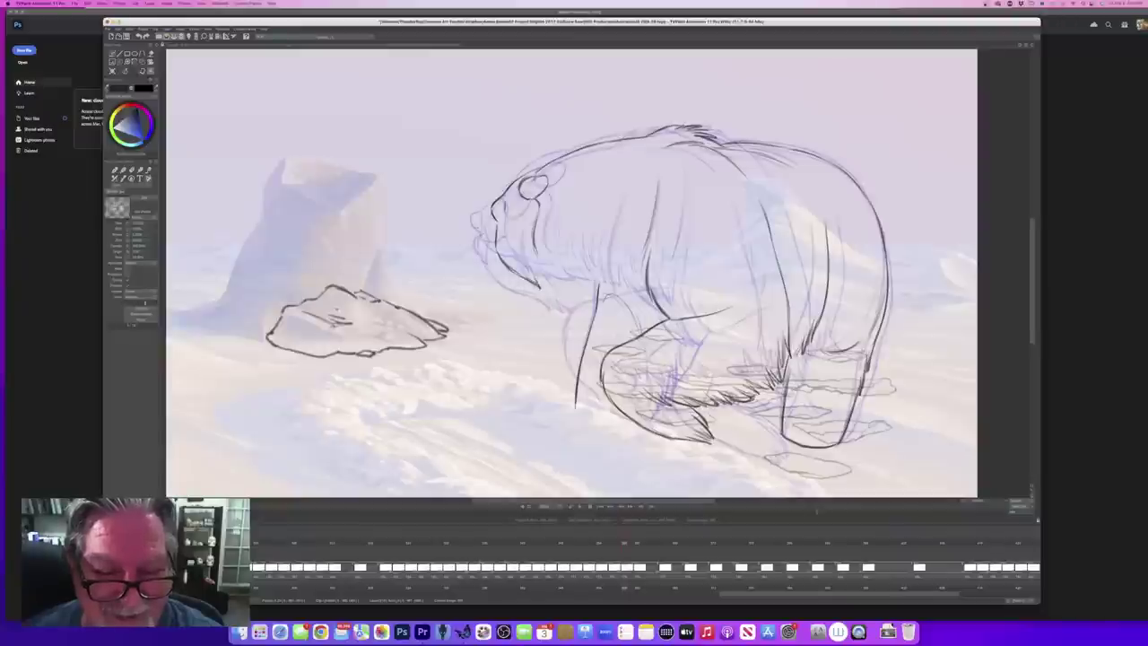
drag(539, 277, 549, 290)
drag(545, 283, 572, 293)
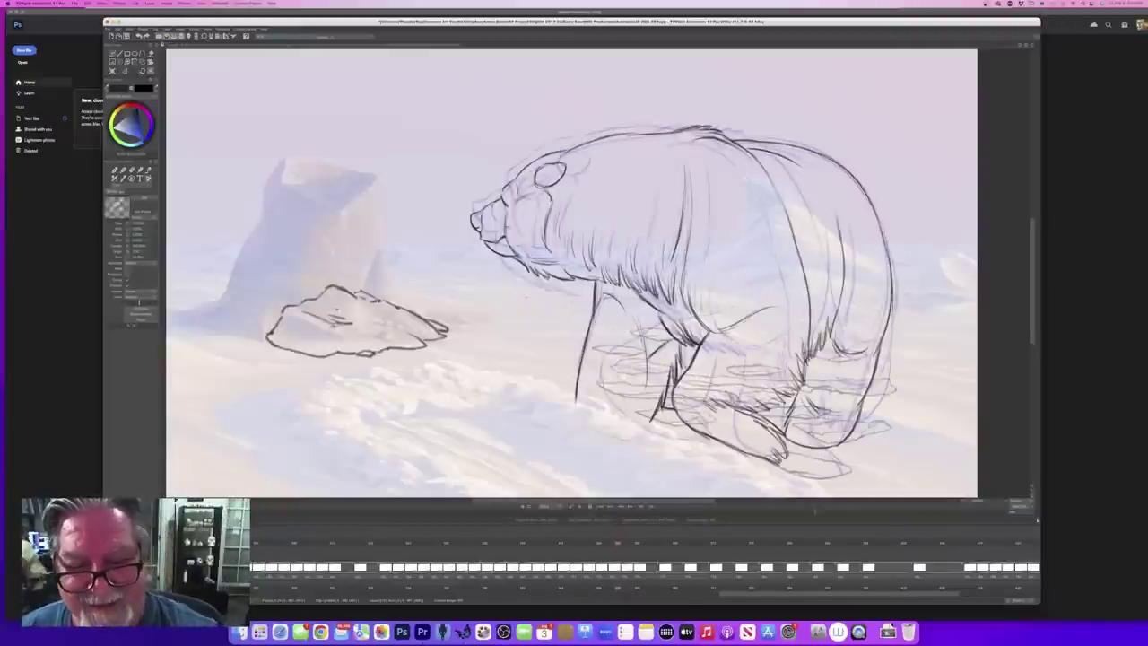
key(e)
key(Left)
key(Right)
key(e)
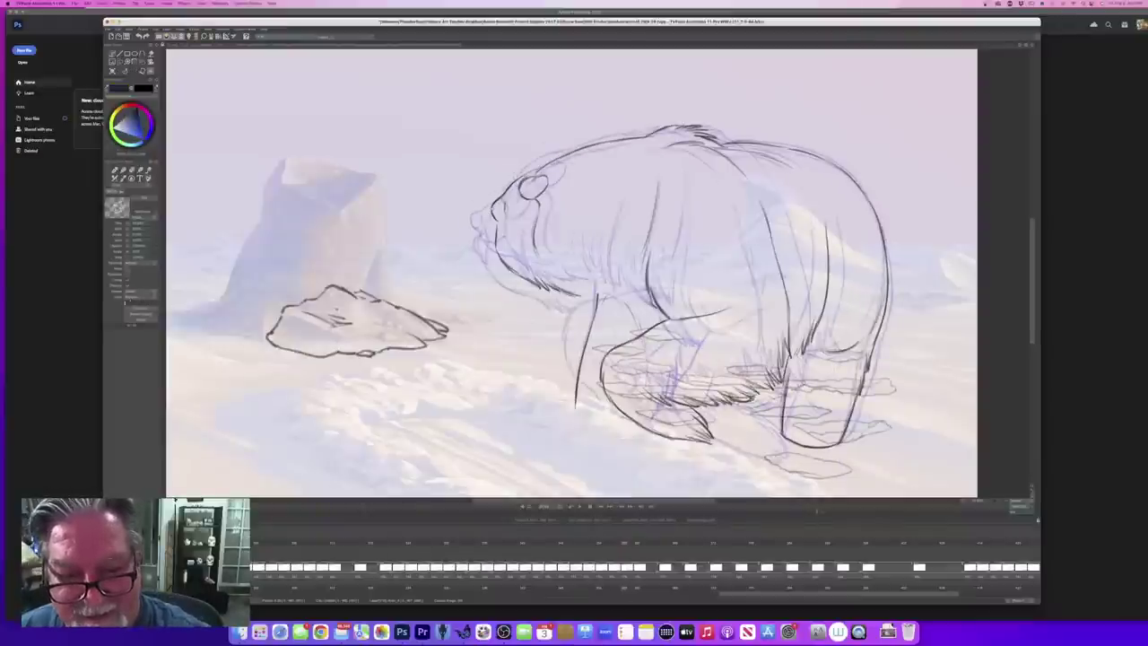
Step: Continue the shaggy fur along the throat and chest back to the top of the near foreleg
drag(615, 283, 594, 301)
drag(573, 292, 588, 301)
drag(550, 281, 566, 292)
key(Left)
key(Right)
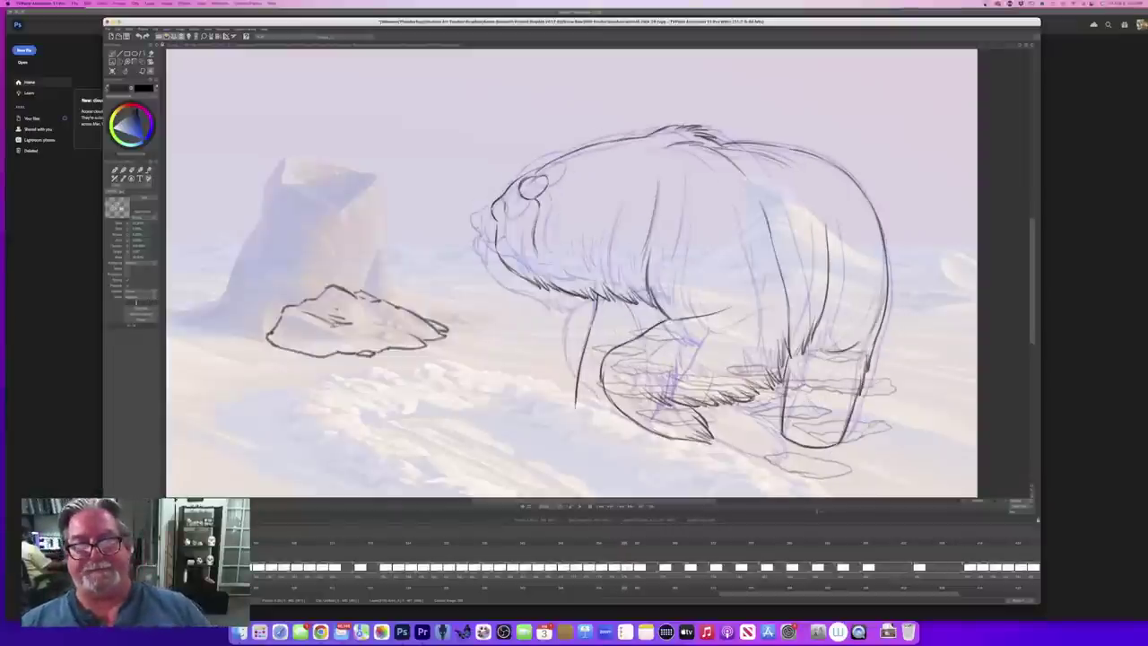
Step: Draw the bear's nose, upper muzzle and mouth, checking them against the adjacent drawing
key(Left)
key(Right)
key(Left)
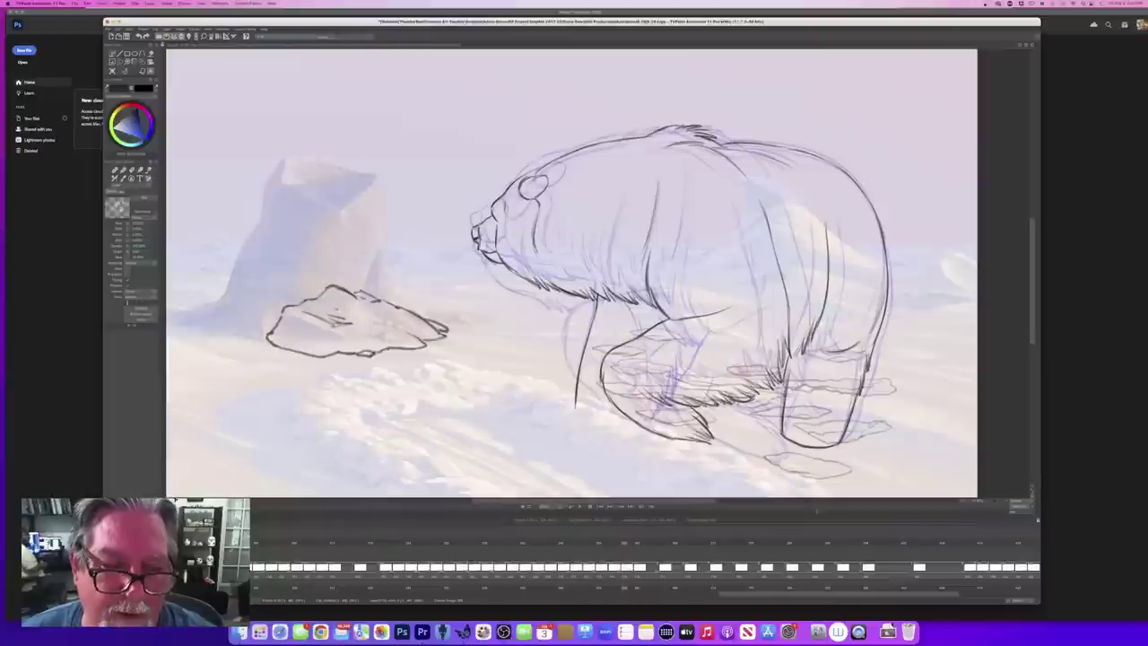
Step: Flip through the neighbouring drawings to check how the finished head and legs move between poses
key(Left)
key(Right)
key(Left)
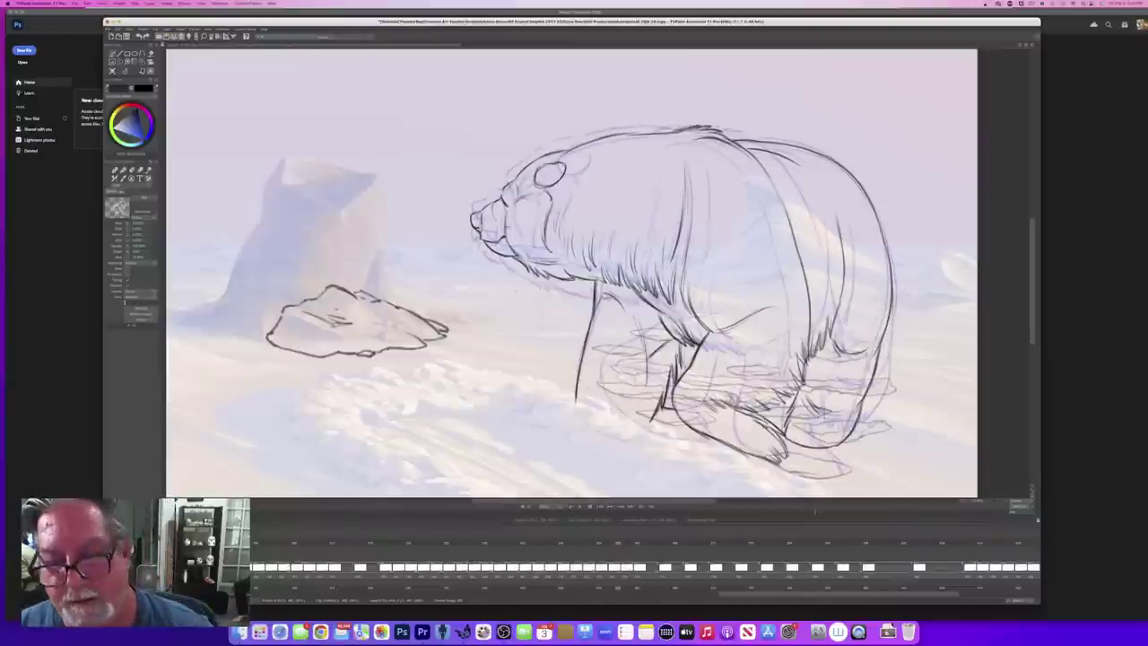
key(Right)
key(Right)
key(Right)
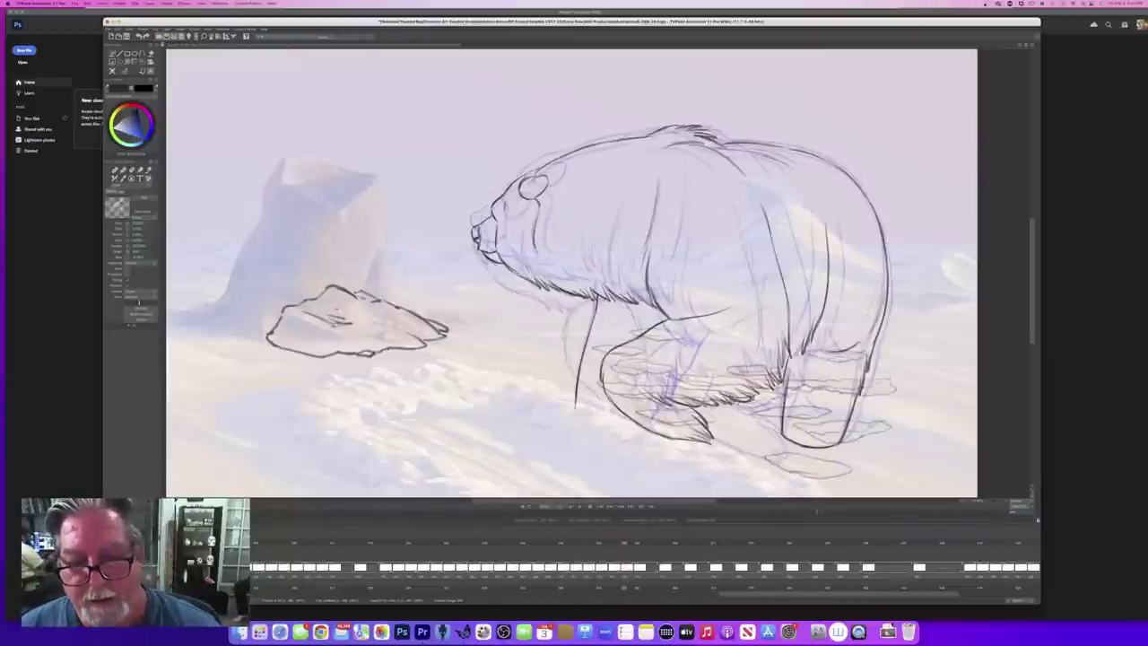
key(Right)
key(Right)
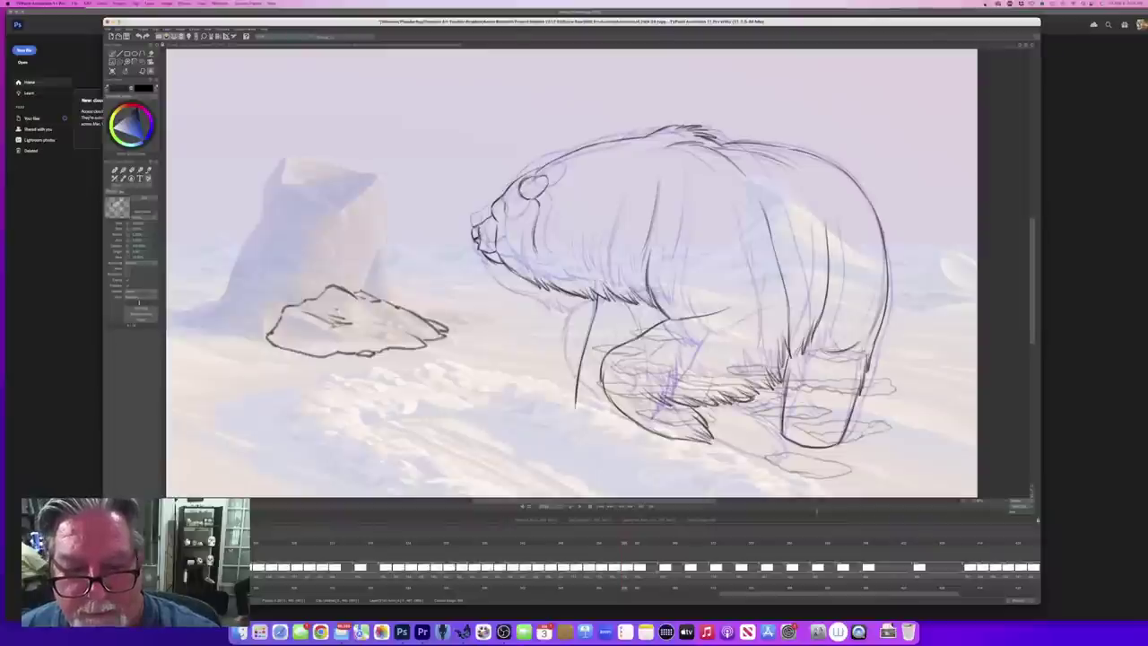
key(Left)
key(Right)
key(Left)
key(Right)
key(Right)
key(Left)
key(Right)
key(Right)
key(Right)
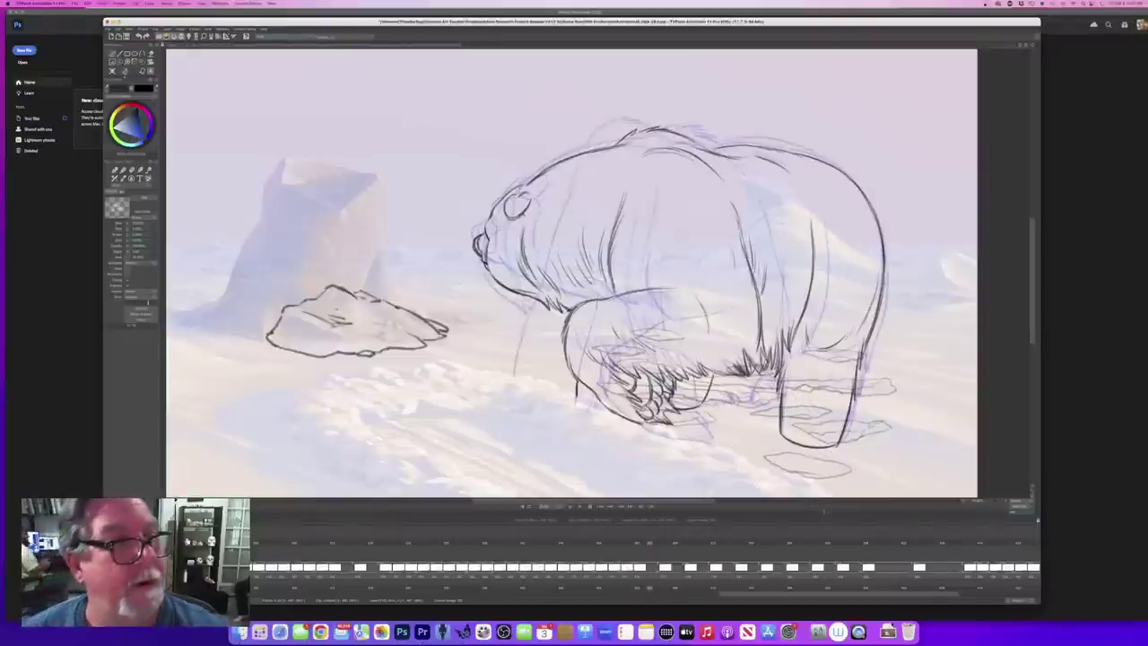
Step: Clear the next frame for a new in-between and draw the rear contour of the hind leg down to the heel
key(Delete)
key(Left)
key(Right)
mouse_move(884, 248)
mouse_down()
mouse_move(882, 308)
mouse_move(840, 443)
mouse_up()
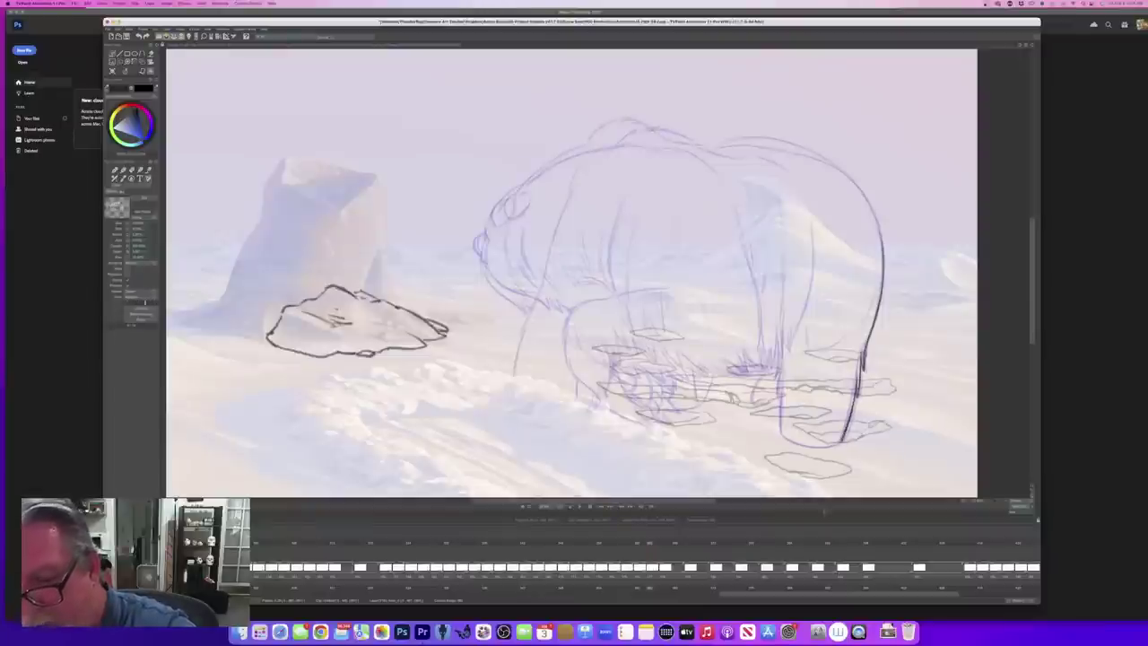
key(Left)
key(Right)
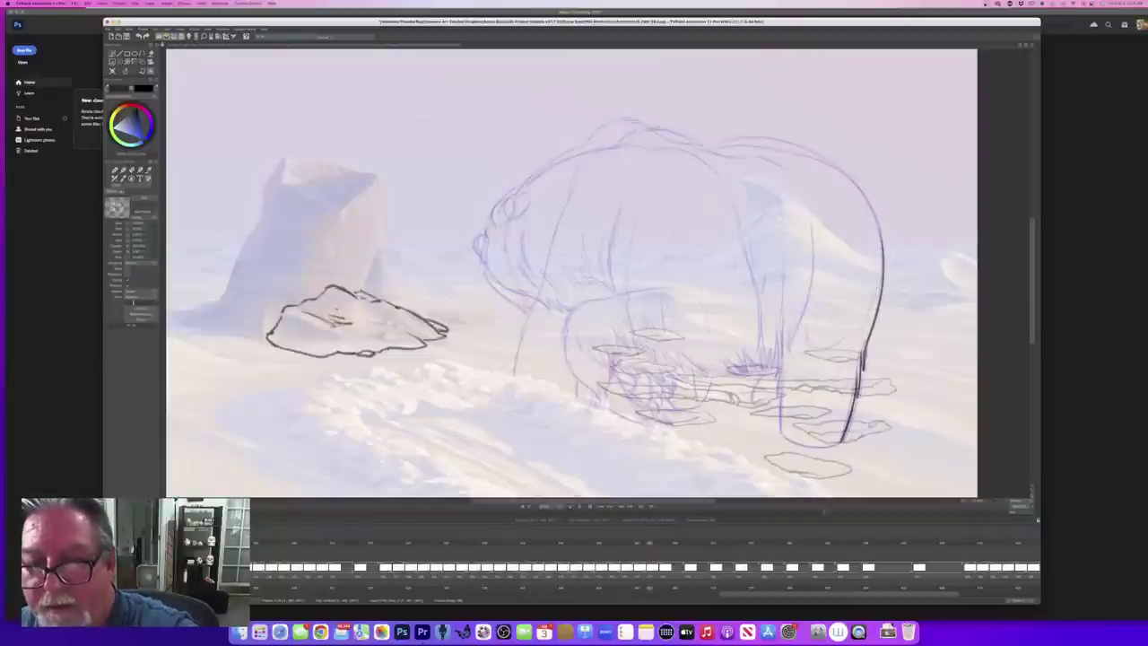
Step: Draw the hind leg's front contour from the thigh down and around the sole, comparing with the adjacent drawing
drag(797, 224, 793, 319)
mouse_move(795, 262)
mouse_down()
mouse_move(780, 438)
mouse_move(816, 447)
mouse_move(796, 447)
mouse_up()
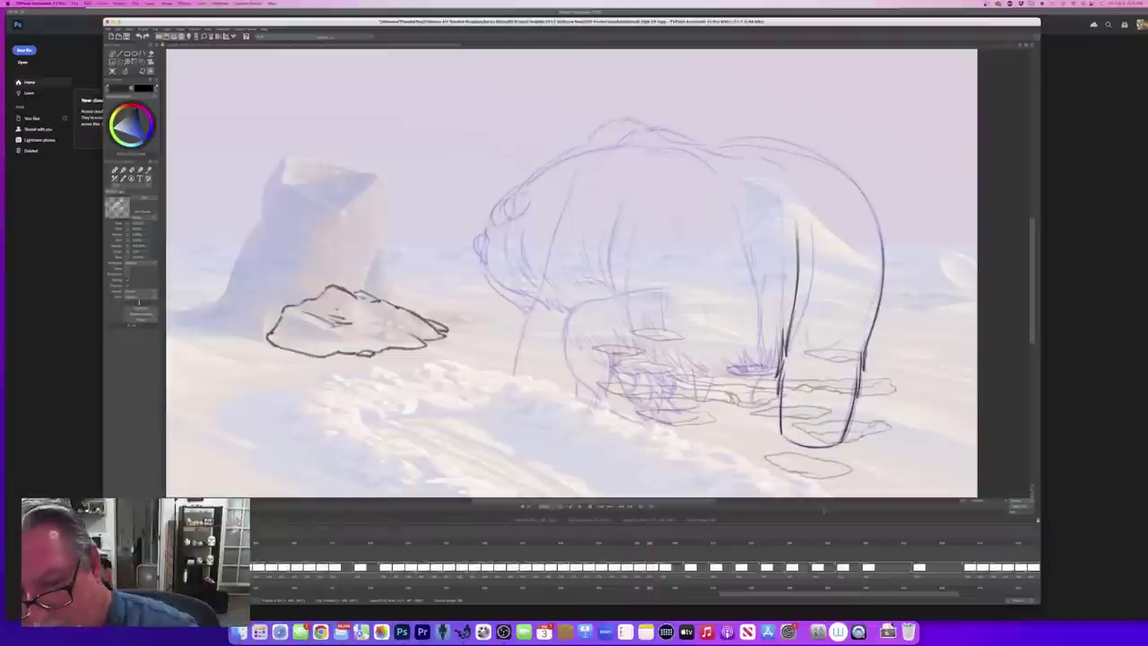
key(Left)
key(Right)
key(Left)
key(Right)
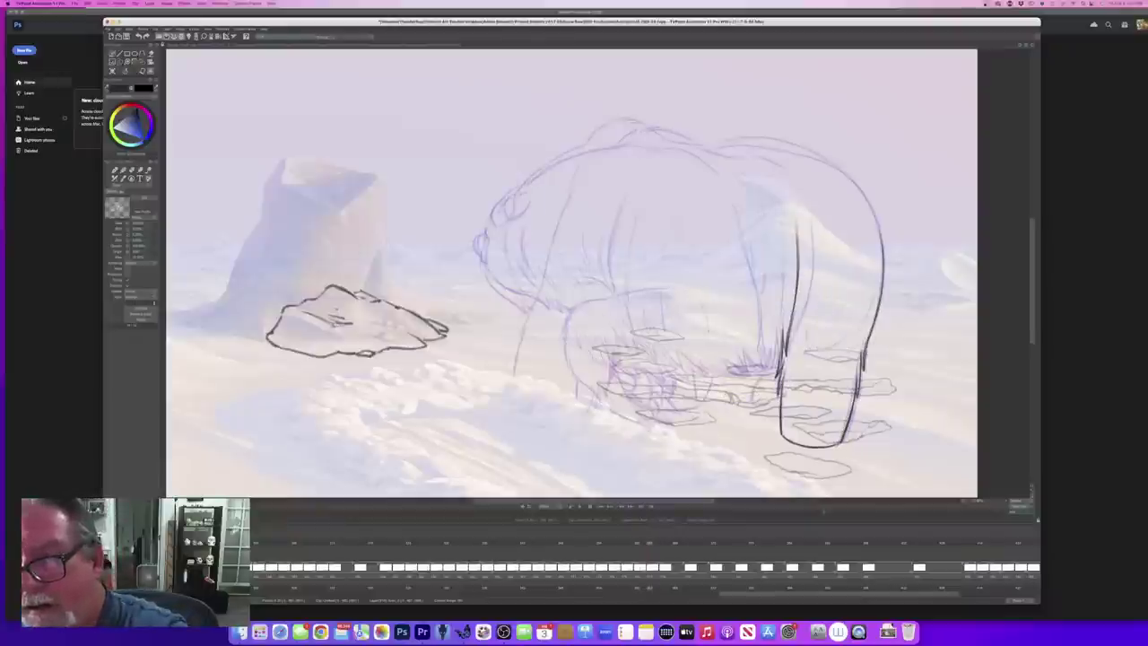
Step: Draw the rump and back line, the shoulder hump and the neck line down towards the head
mouse_move(878, 223)
mouse_down()
mouse_move(847, 177)
mouse_move(809, 153)
mouse_up()
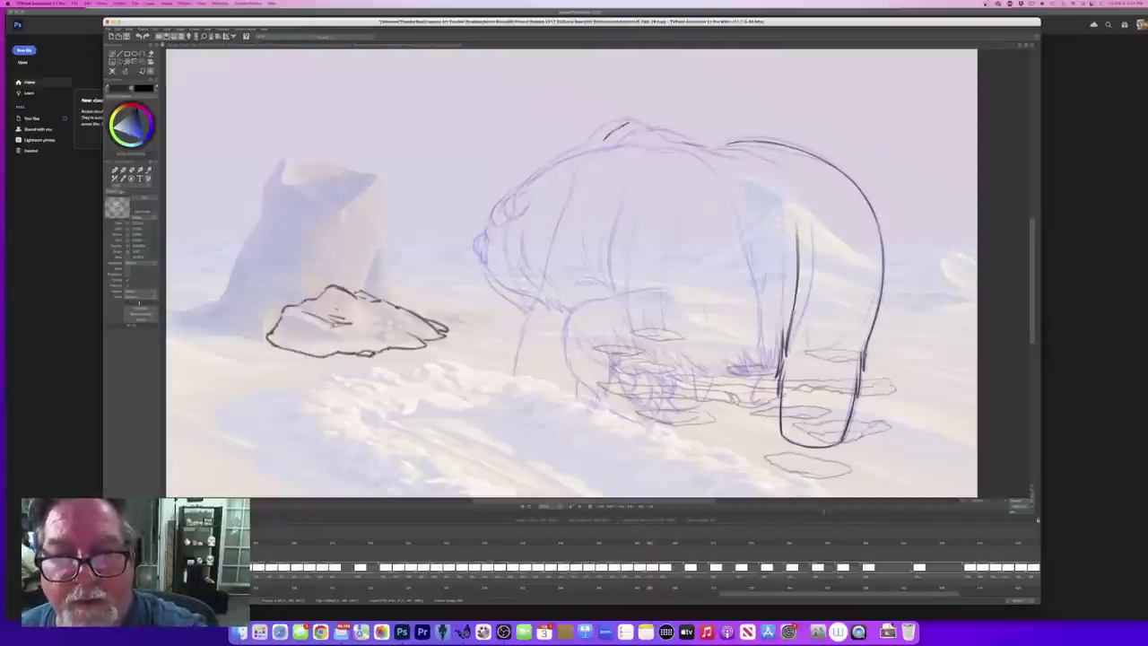
mouse_move(628, 125)
mouse_down()
mouse_move(647, 120)
mouse_move(688, 143)
mouse_move(673, 135)
mouse_up()
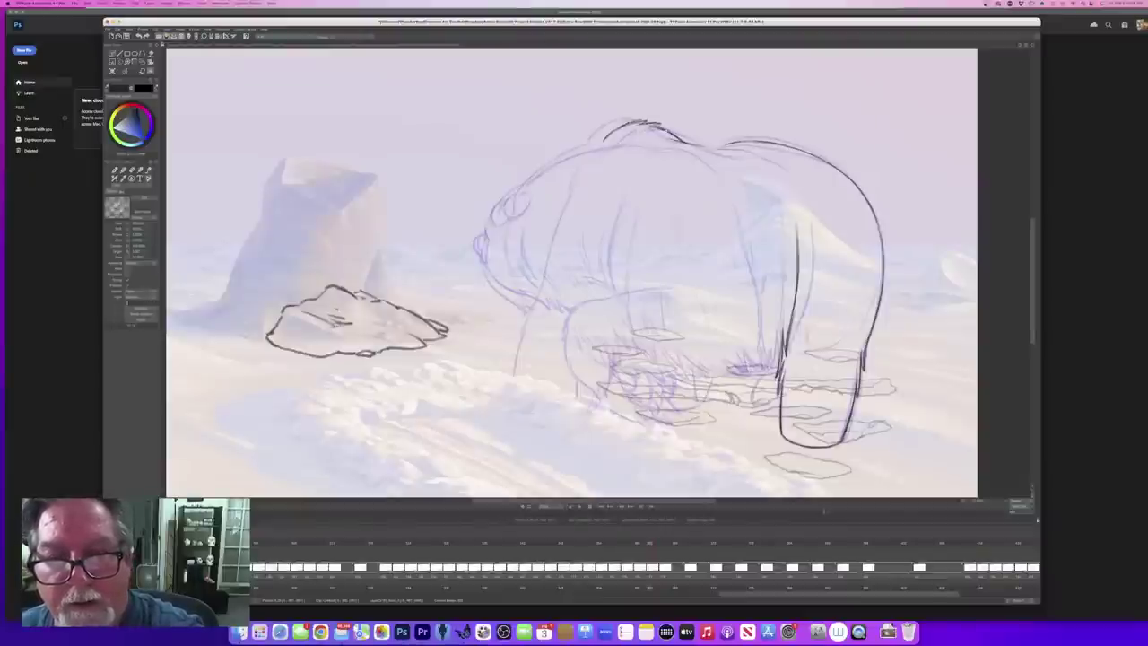
key(Left)
key(Right)
key(Left)
key(Right)
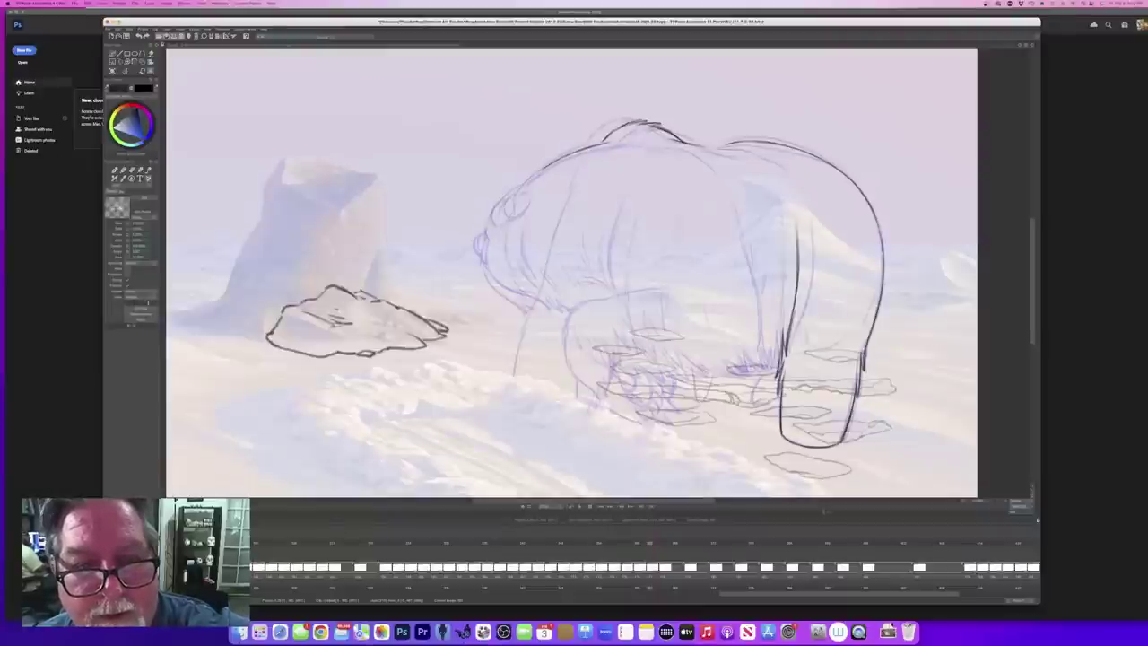
Step: Draw the curved shoulder contour beneath the hump, flipping repeatedly to the adjacent drawing to check its placement
key(Left)
key(Right)
key(Right)
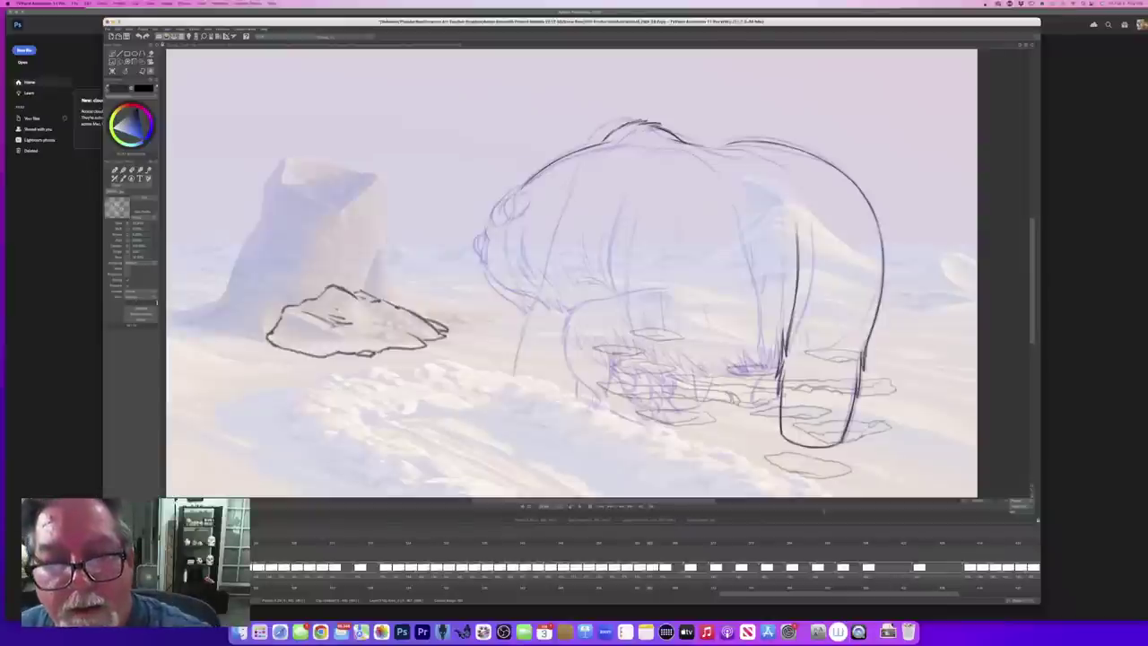
key(Left)
key(Right)
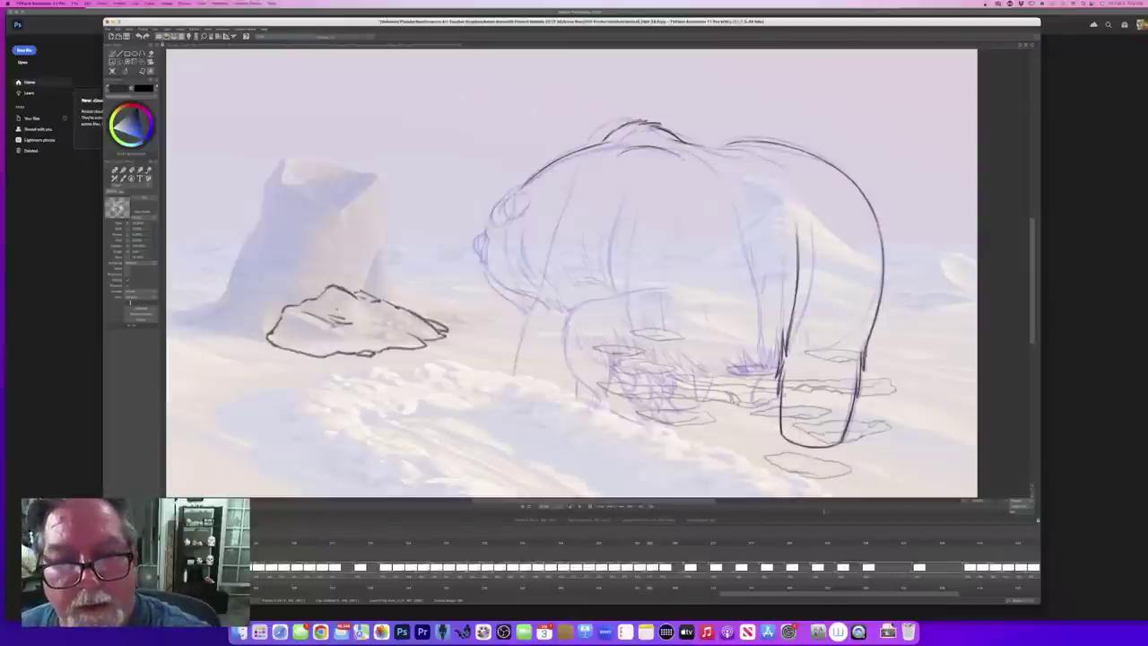
key(Left)
key(Right)
key(Left)
key(Right)
key(Right)
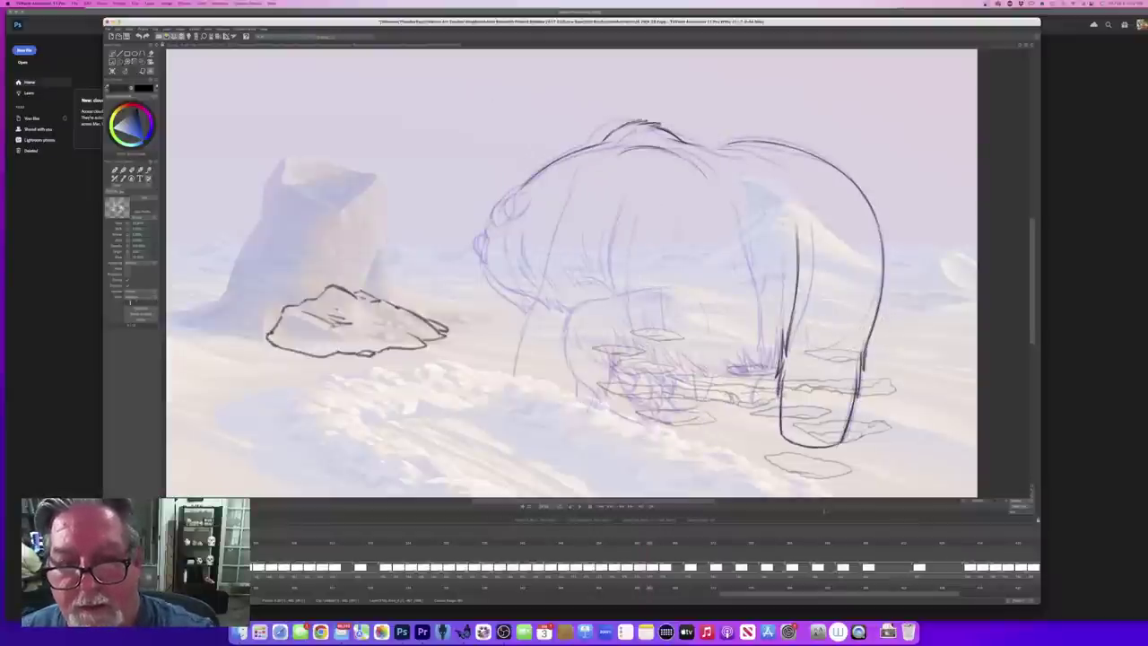
Step: Draw the near foreleg's rear contour with fur tufts at its lower end and its upper front contour
mouse_move(690, 216)
mouse_down()
mouse_move(695, 351)
mouse_move(684, 358)
mouse_up()
drag(676, 351, 688, 359)
drag(683, 316, 688, 332)
drag(687, 273, 685, 288)
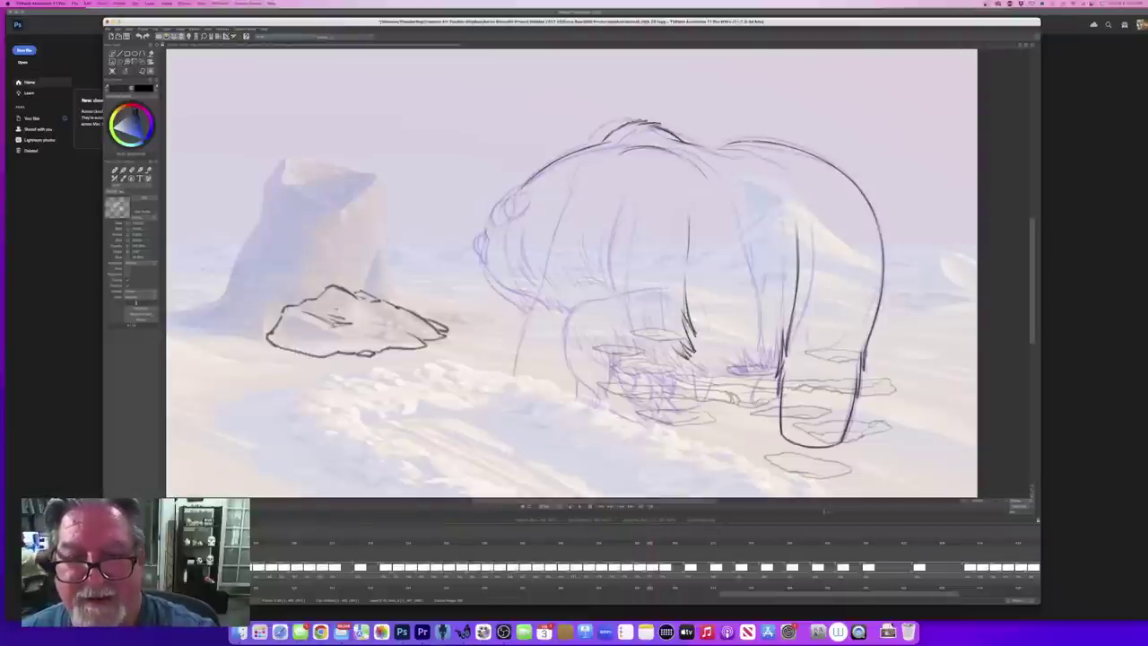
key(Left)
key(Right)
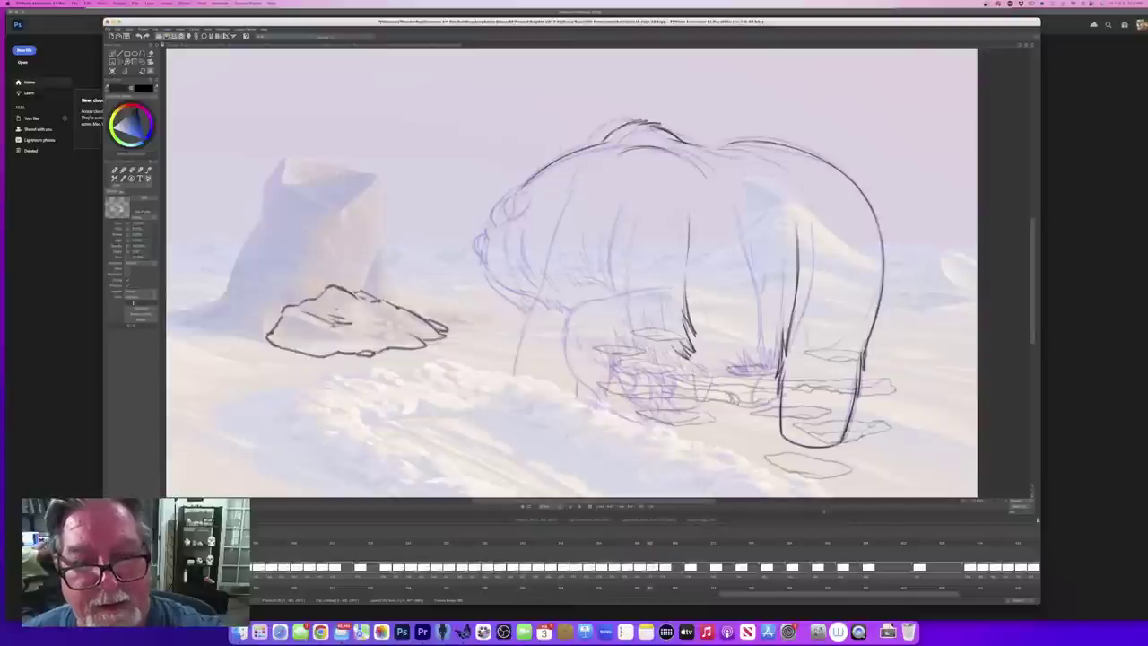
drag(592, 201, 574, 297)
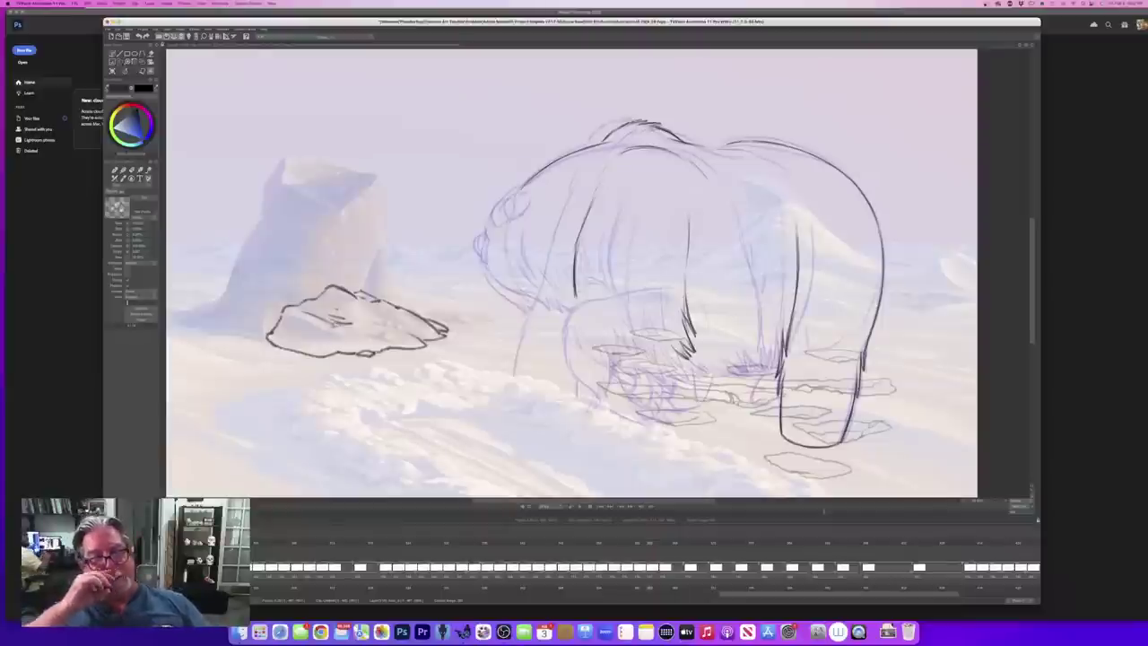
Step: Draw the far foreleg's front contour curving forward and down from the chest, comparing with the adjacent drawing
key(Left)
key(Right)
mouse_move(566, 313)
mouse_down()
mouse_move(520, 360)
mouse_move(514, 382)
mouse_up()
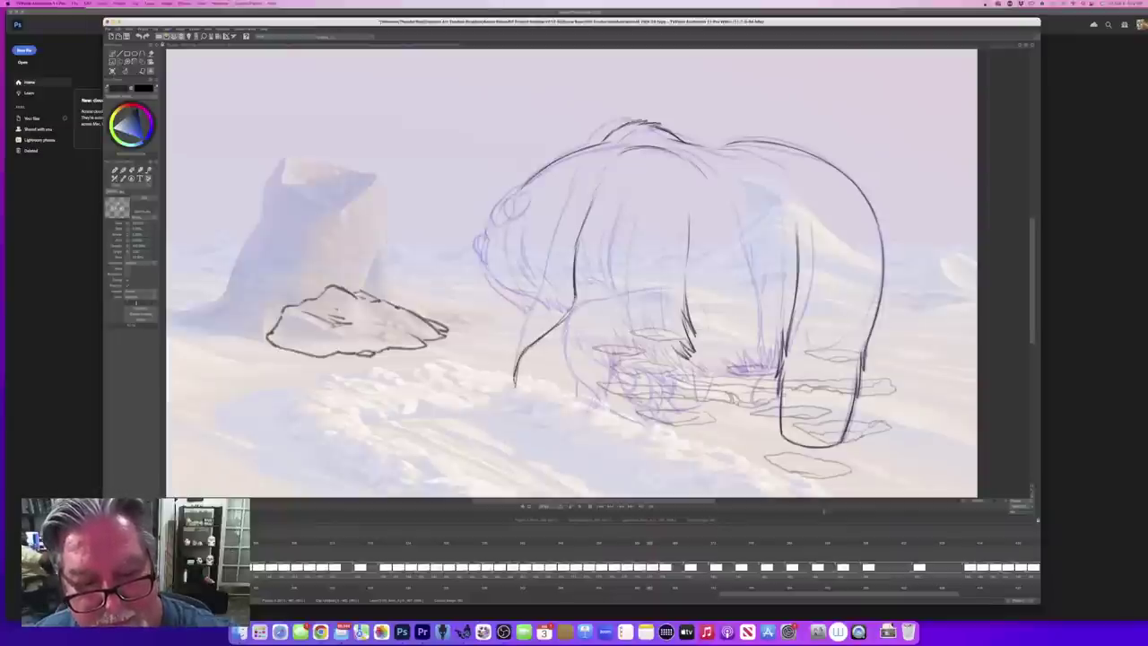
key(Left)
key(Right)
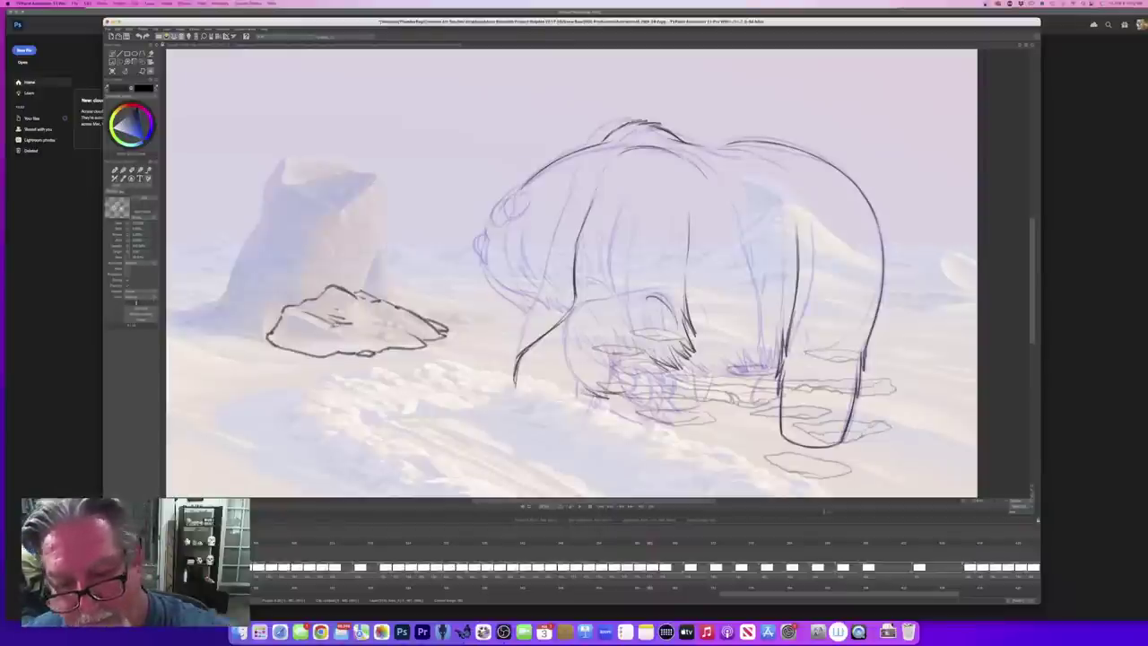
Step: Draw fur tufts along the underside of the near foreleg towards its paw, flipping to the adjacent drawing to check them
drag(668, 371, 650, 377)
drag(663, 374, 618, 388)
drag(633, 384, 612, 391)
drag(635, 386, 600, 394)
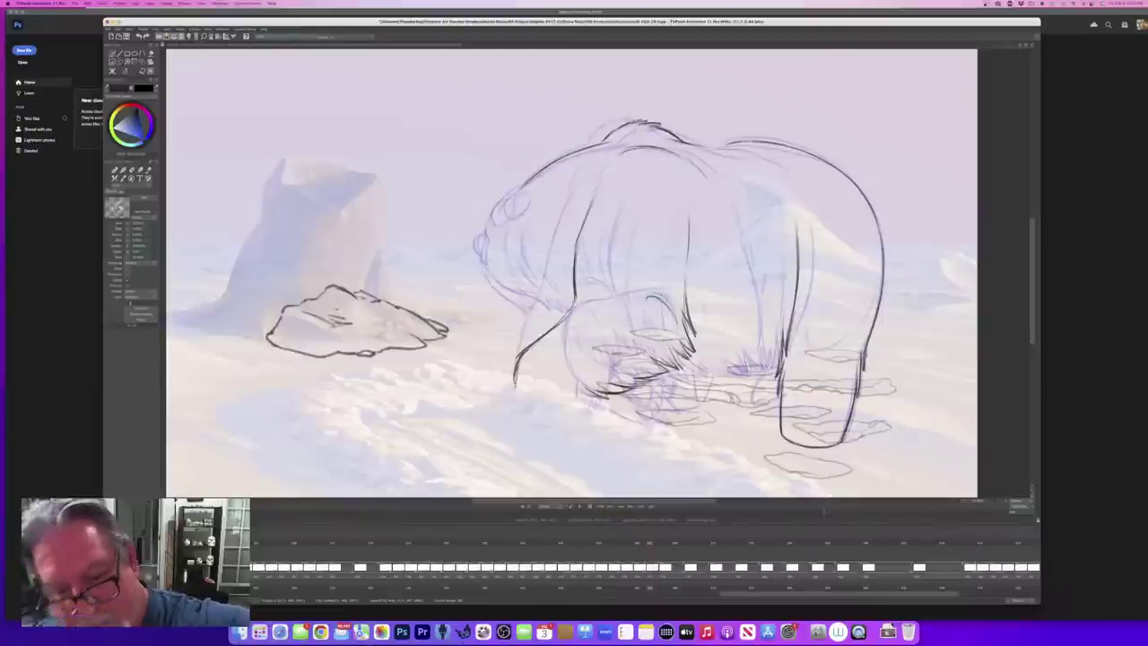
key(Left)
key(Right)
key(Left)
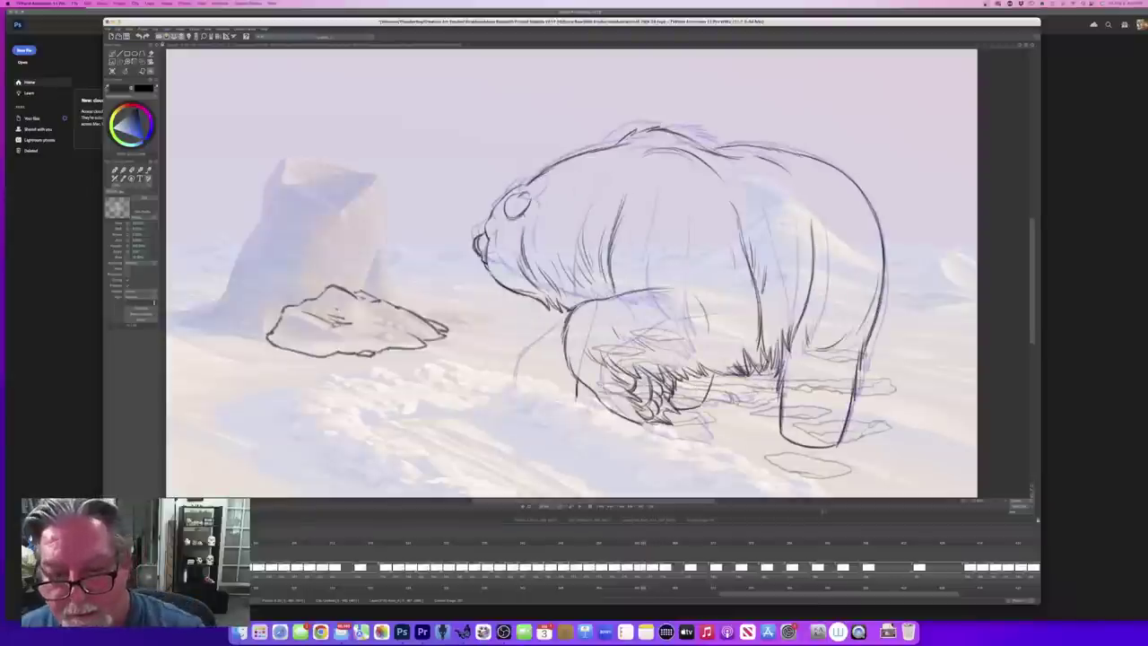
Step: Draw the fringe of belly fur between the near foreleg and the hind leg
mouse_move(701, 368)
mouse_down()
mouse_move(683, 377)
mouse_move(726, 376)
mouse_up()
drag(742, 360, 731, 375)
drag(751, 363, 741, 372)
mouse_move(759, 353)
mouse_down()
mouse_move(742, 369)
mouse_move(775, 378)
mouse_up()
key(Left)
key(Right)
Step: Draw the rounded foot beneath the belly behind the near foreleg, checking it against the neighbouring drawings
mouse_move(705, 377)
mouse_down()
mouse_move(702, 408)
mouse_move(657, 410)
mouse_up()
key(period)
key(comma)
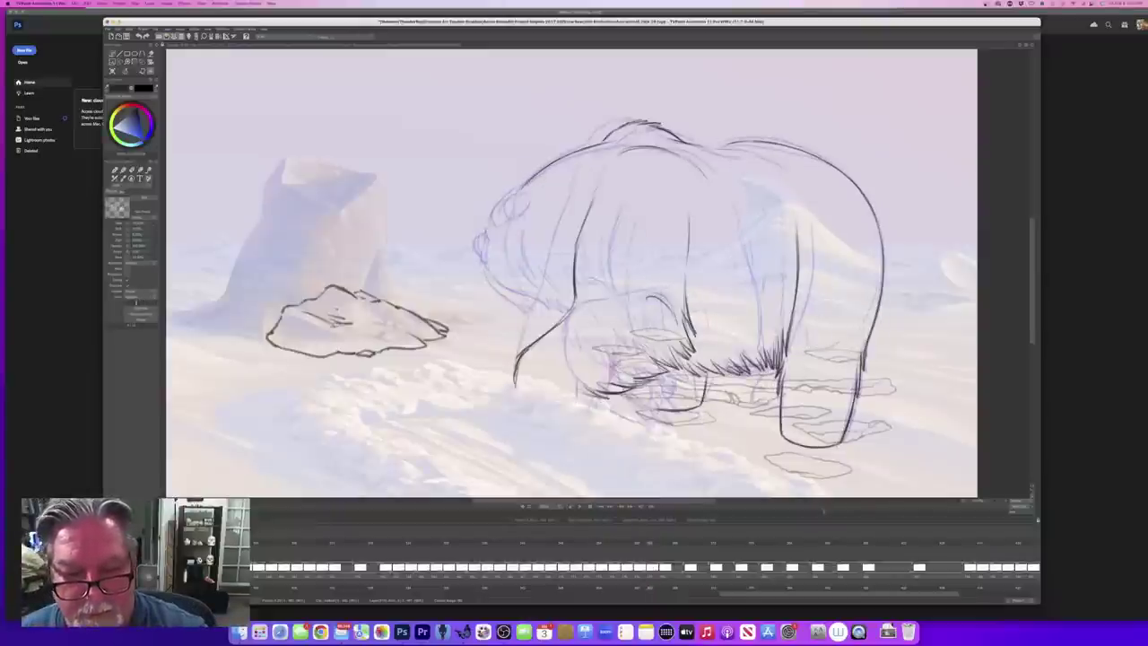
mouse_move(662, 410)
mouse_down()
mouse_move(636, 401)
mouse_move(652, 408)
mouse_up()
key(period)
key(period)
key(comma)
key(comma)
Step: Draw the round ear on the head and the curved cheek line below it, flipping to the adjacent drawing
key(Right)
key(Left)
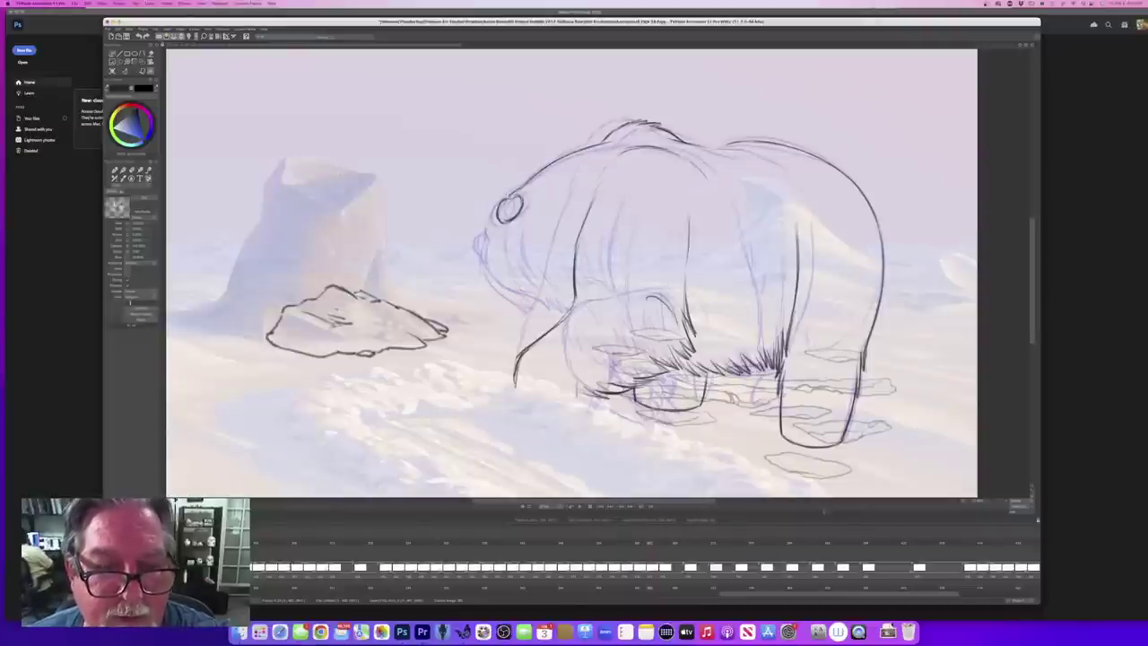
key(Left)
key(Right)
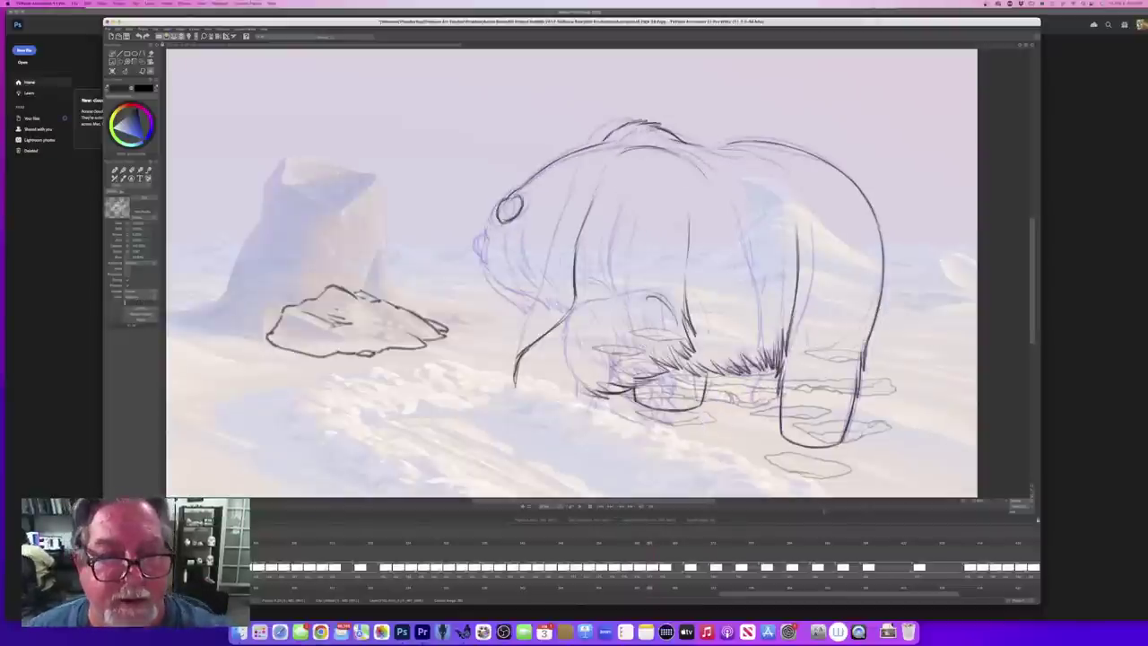
click(1040, 226)
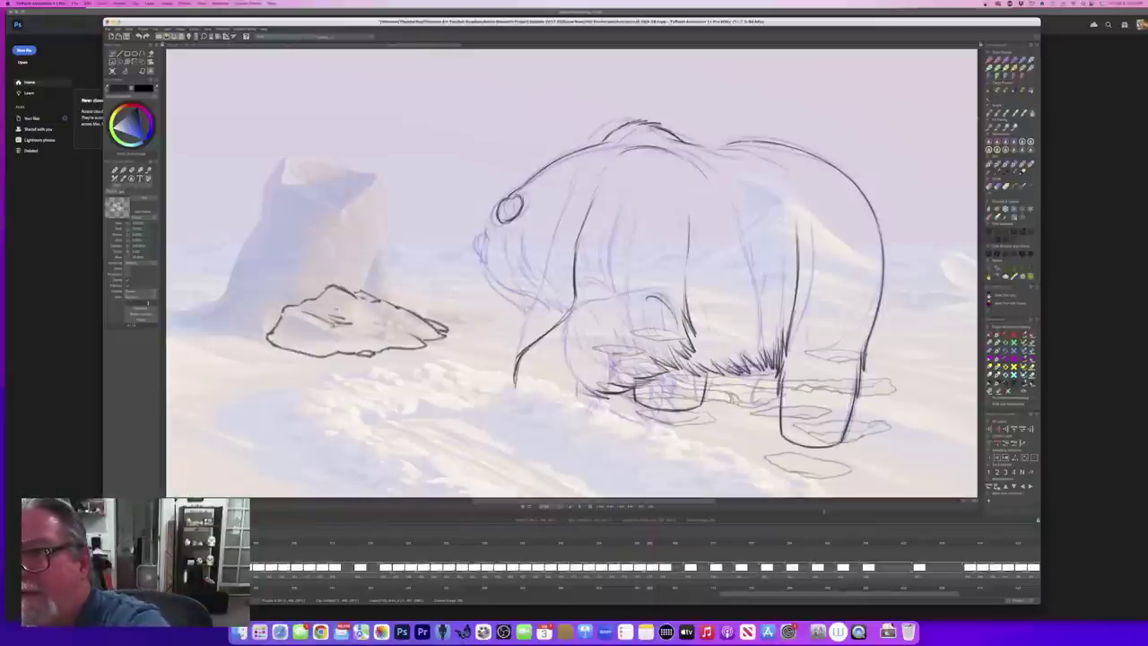
key(Left)
key(Right)
drag(514, 232, 521, 264)
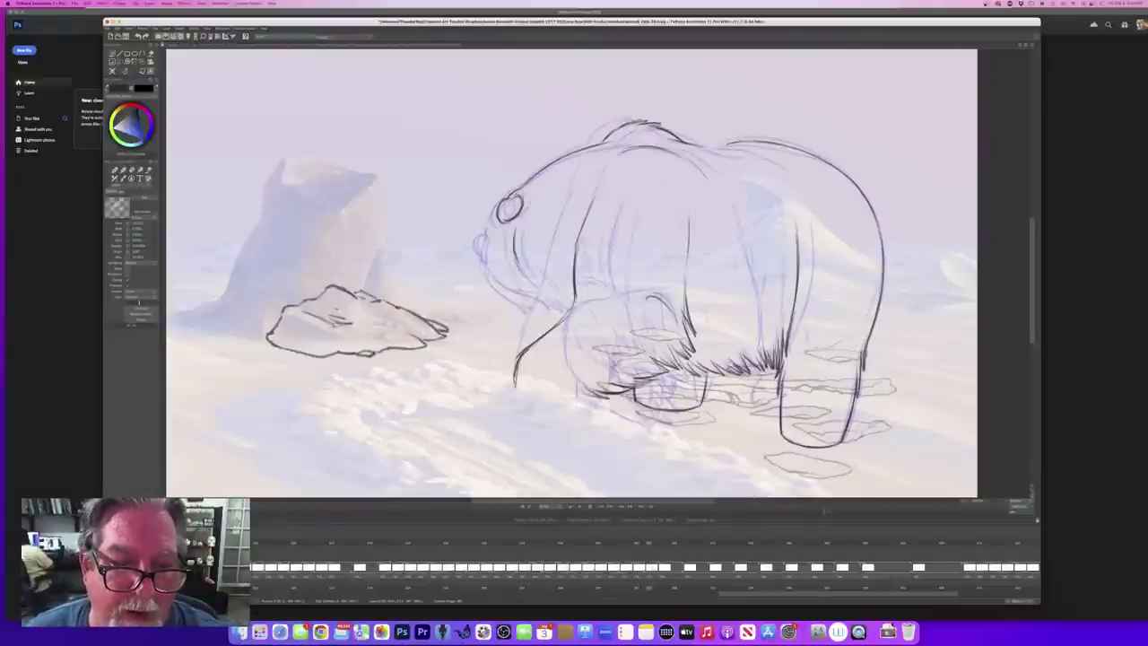
key(Left)
key(Right)
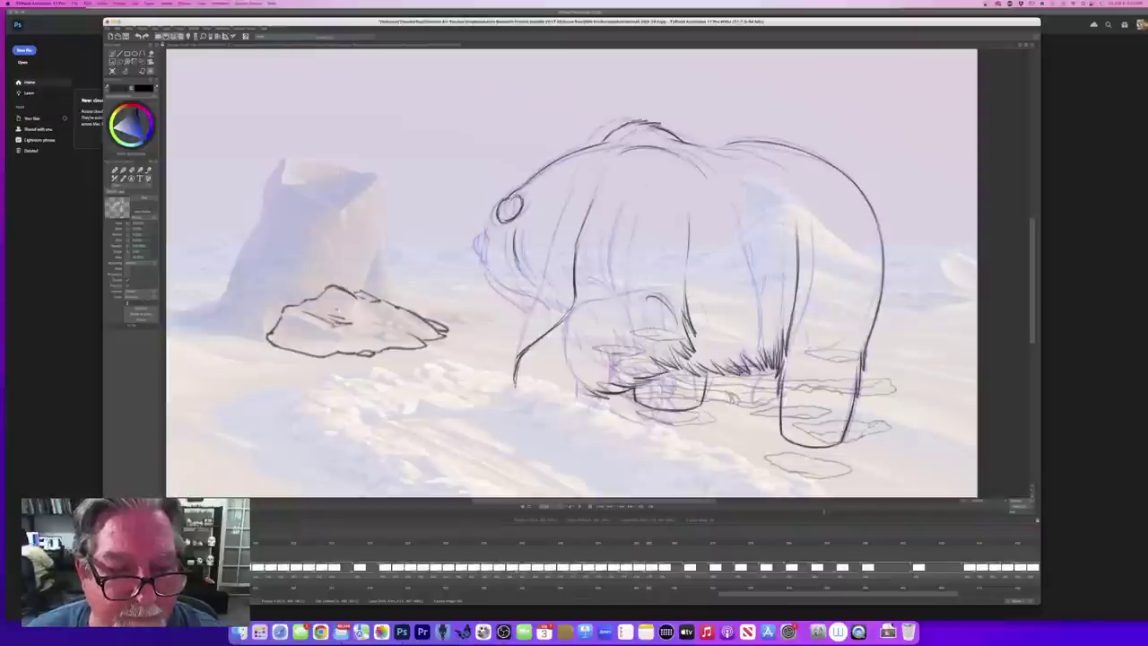
Step: Draw the muzzle and jaw contour back to the throat, ending in fur tufts under the chin
drag(482, 238, 486, 266)
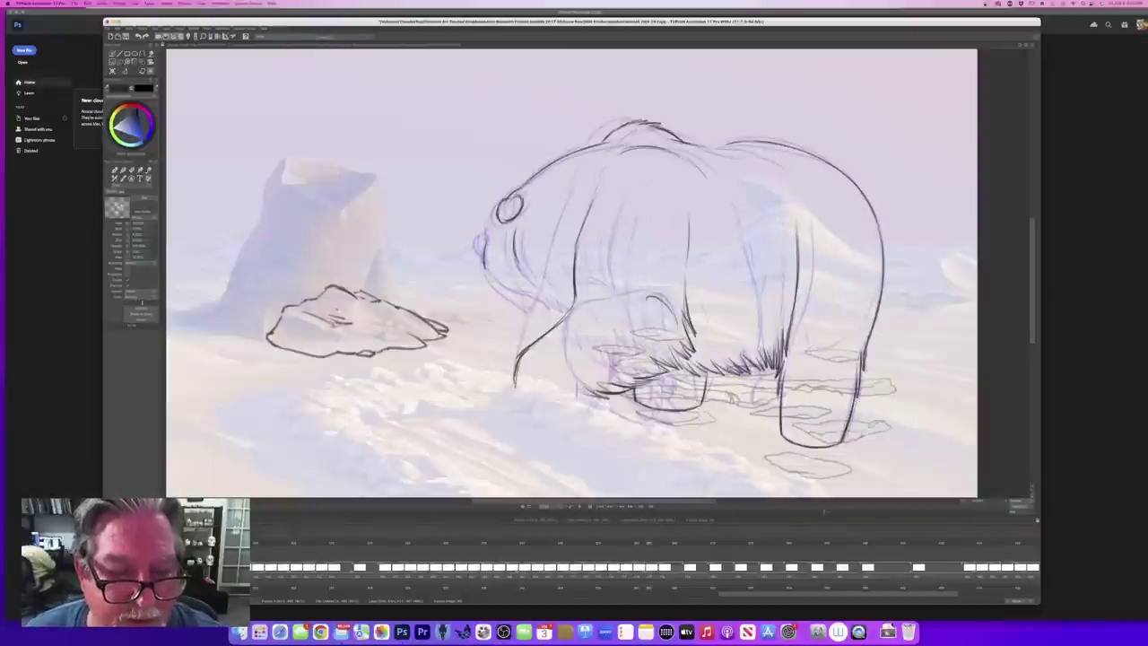
key(Right)
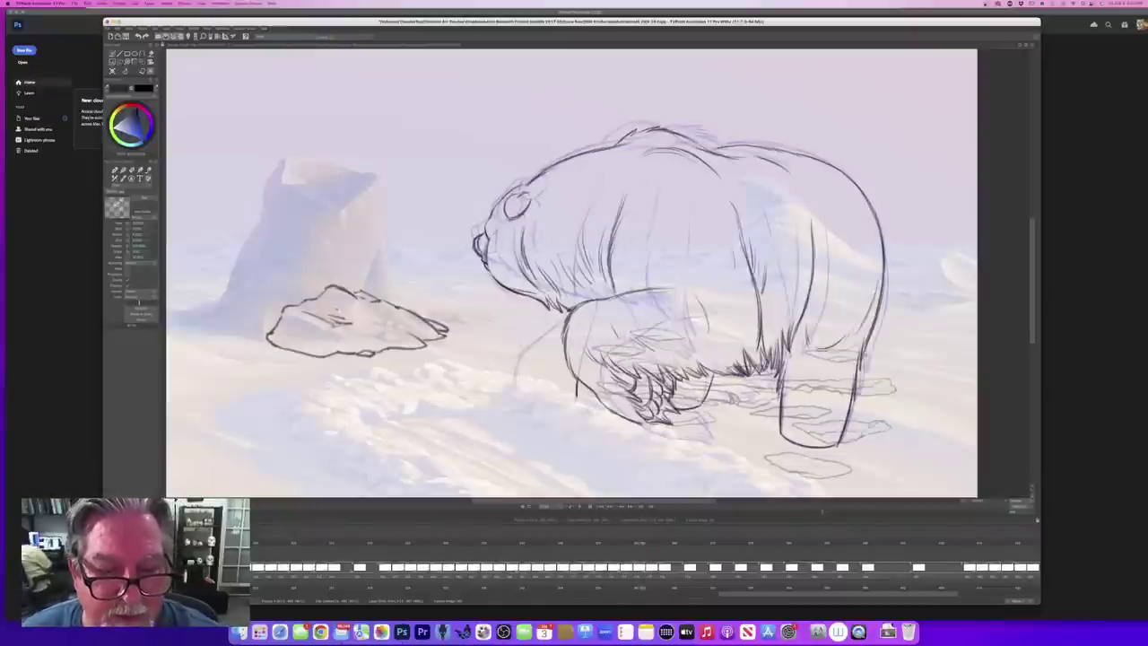
key(Right)
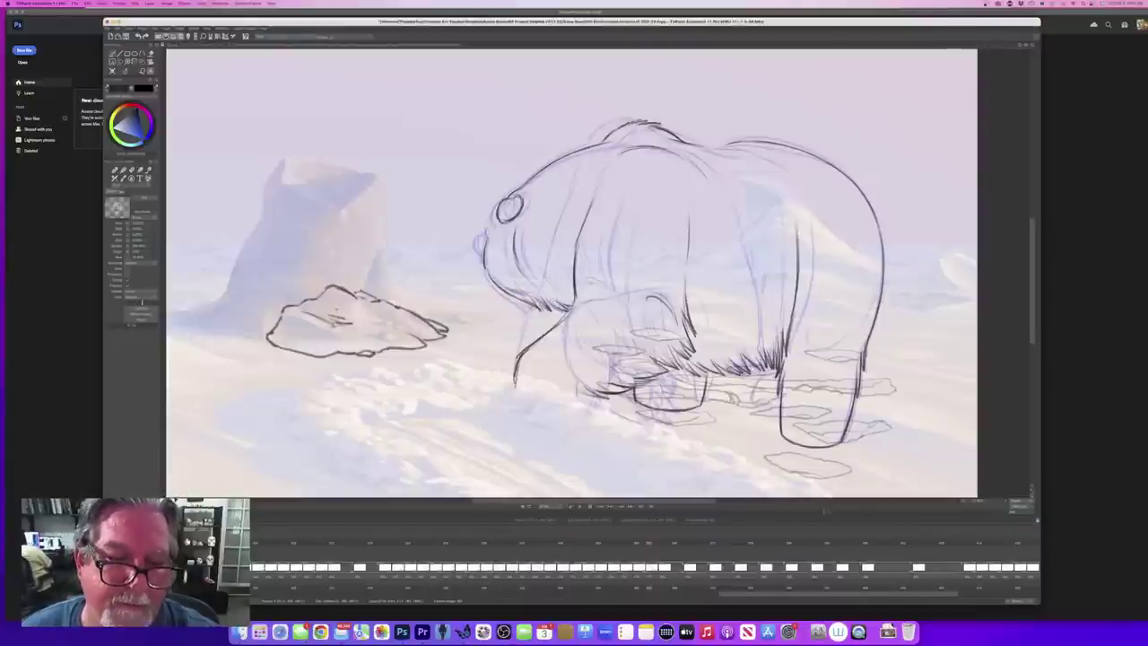
key(Left)
key(Right)
key(Left)
key(Right)
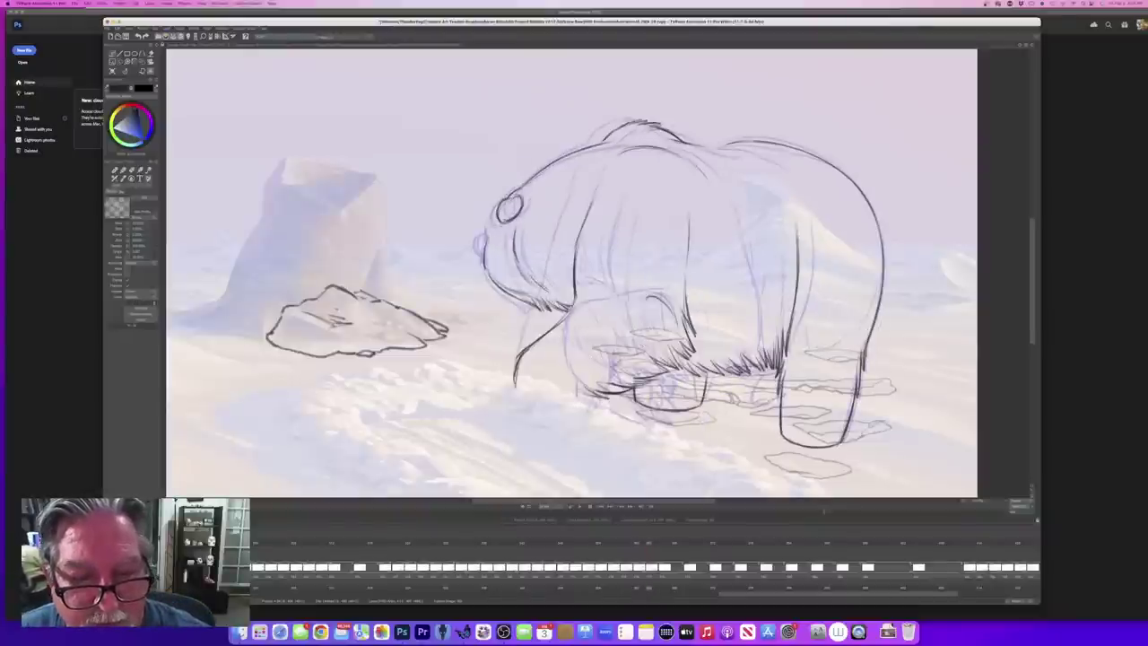
Step: Draw the nose and the face line up to the ear, flipping between adjacent drawings to check the head's movement
key(Left)
key(Right)
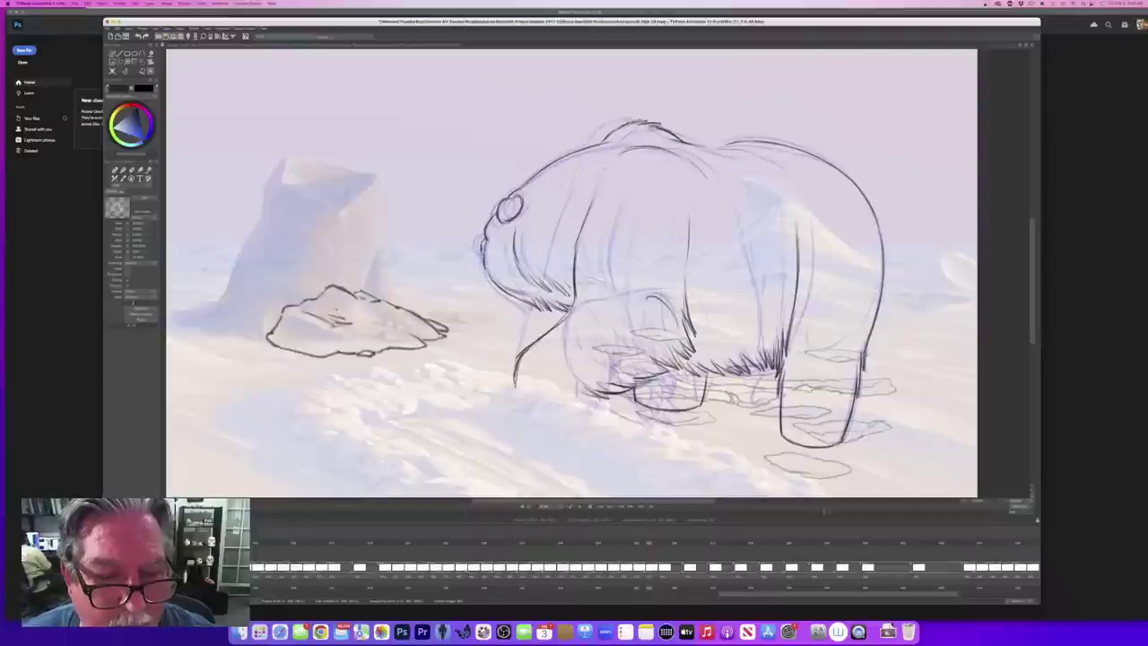
key(Left)
key(Right)
key(Left)
key(Right)
key(Left)
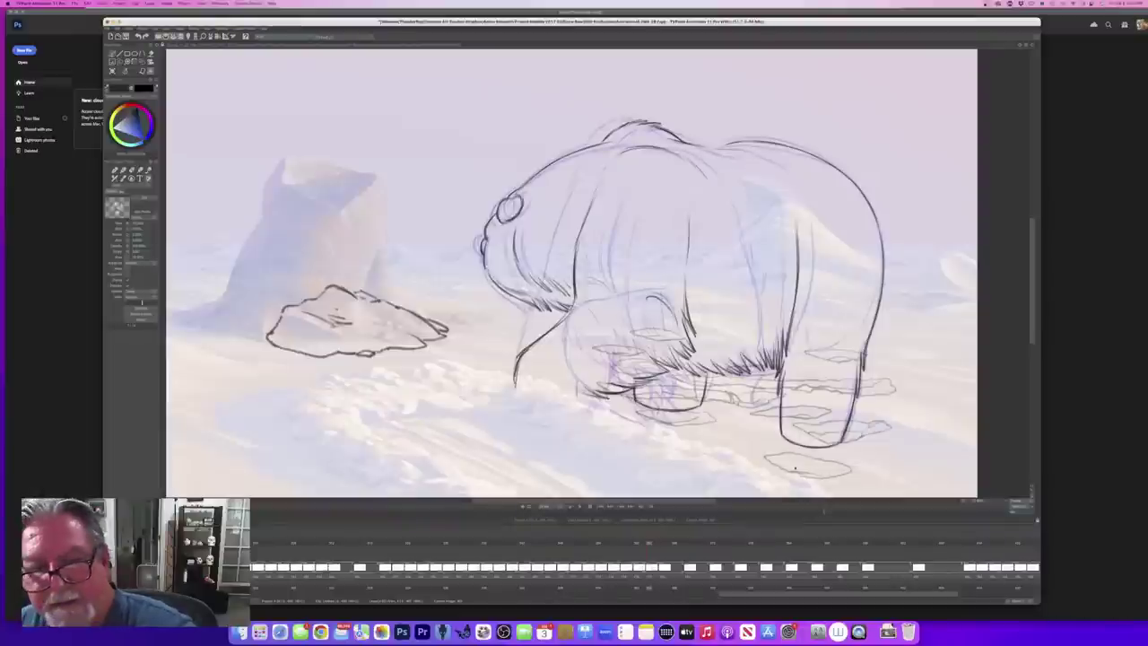
Step: Shrink and reposition the program window, then play the bear animation to review the motion and stop playback
drag(1039, 603, 749, 466)
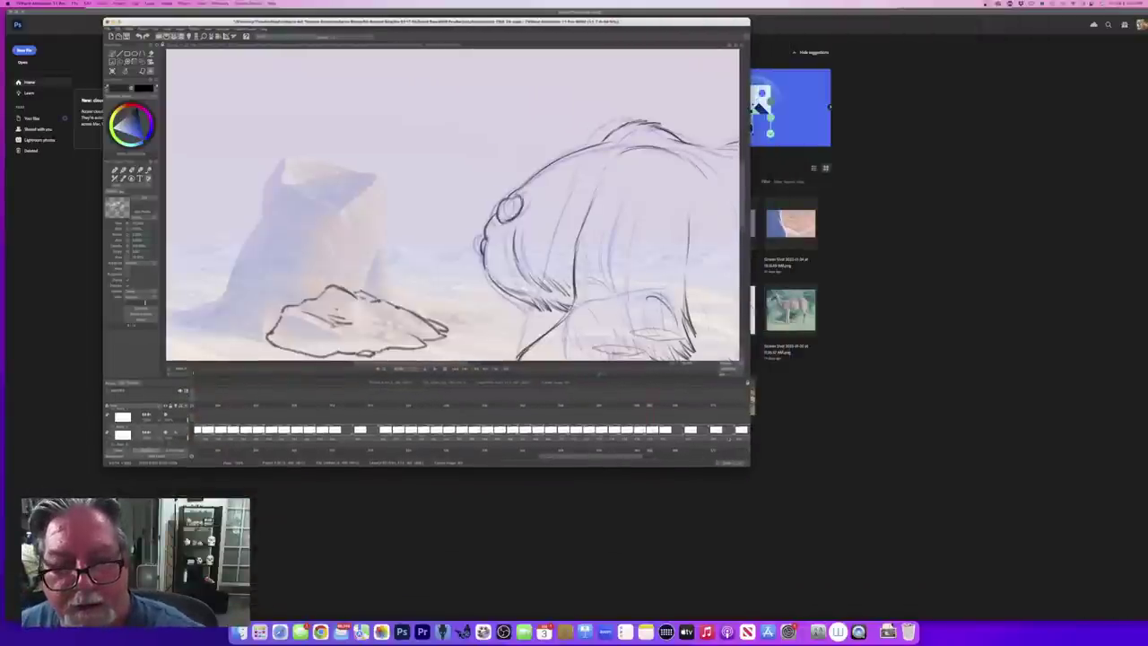
click(725, 364)
drag(320, 22, 505, 52)
click(620, 398)
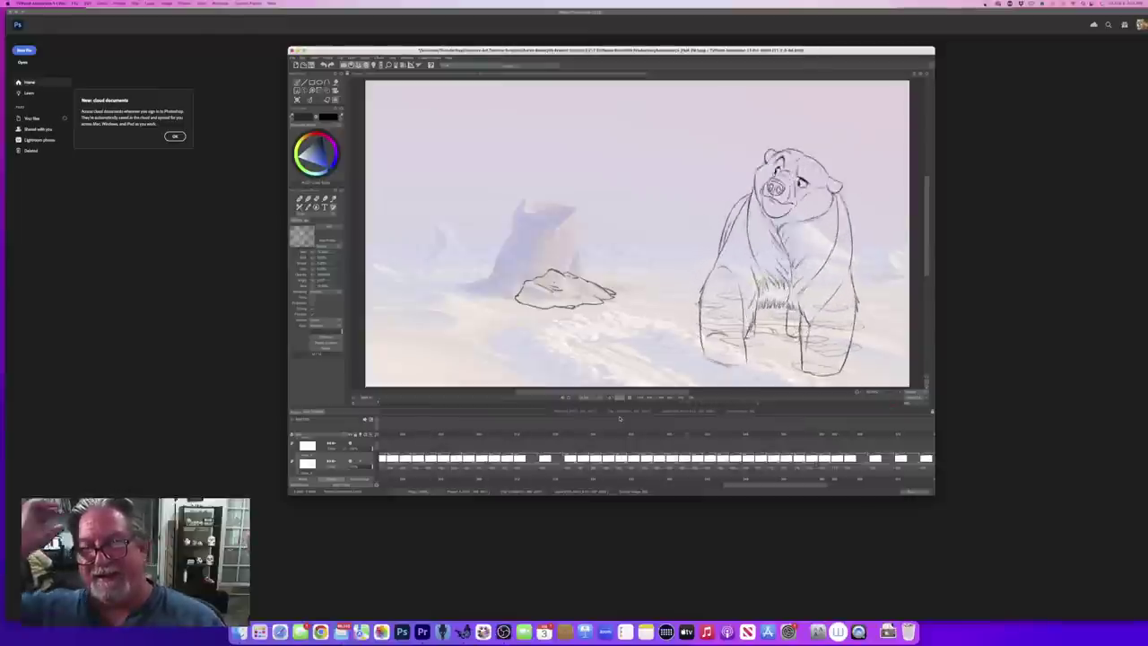
drag(366, 52, 280, 48)
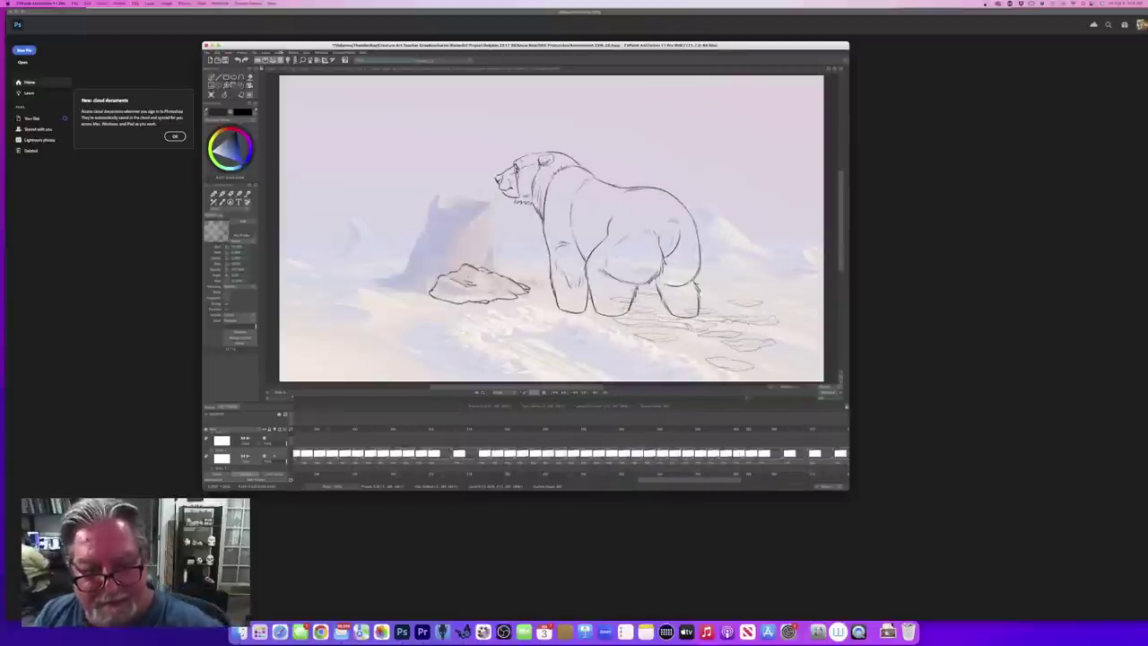
click(543, 394)
Step: Enlarge and reposition the program window and save the animation project
drag(848, 489, 1027, 583)
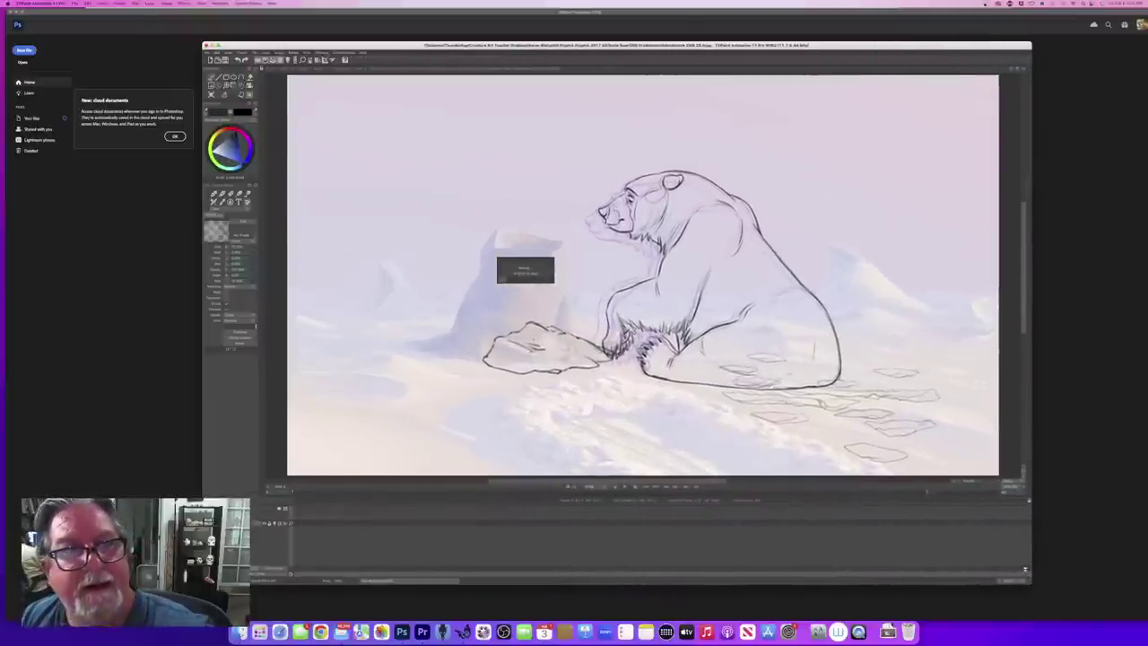
drag(375, 46, 302, 32)
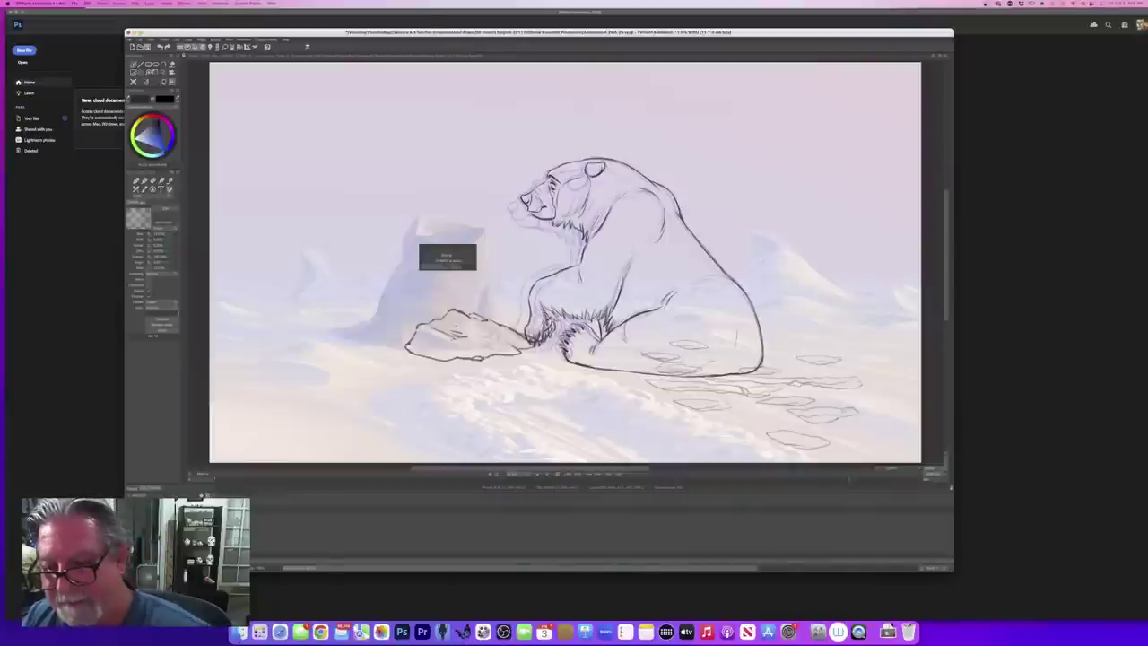
drag(945, 321, 945, 323)
key(super+s)
mouse_move(820, 562)
mouse_down()
mouse_move(850, 558)
mouse_move(739, 569)
mouse_move(856, 563)
mouse_up()
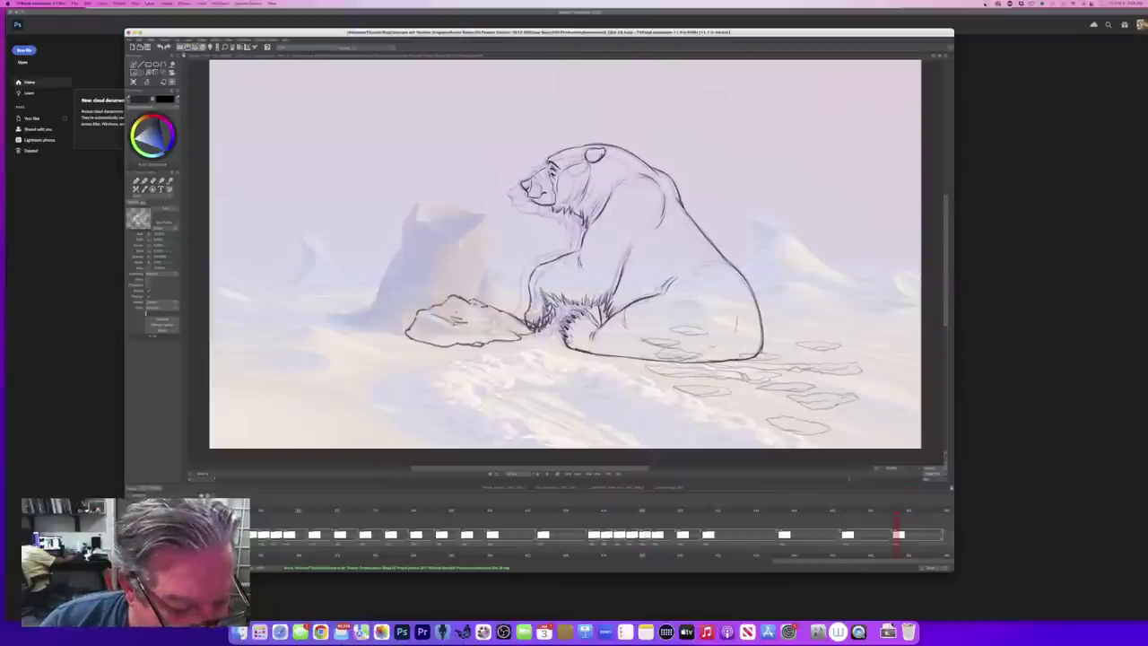
Step: Go to the last drawn pose of the walking bear, frame it larger, and add a blank drawing after it
click(296, 507)
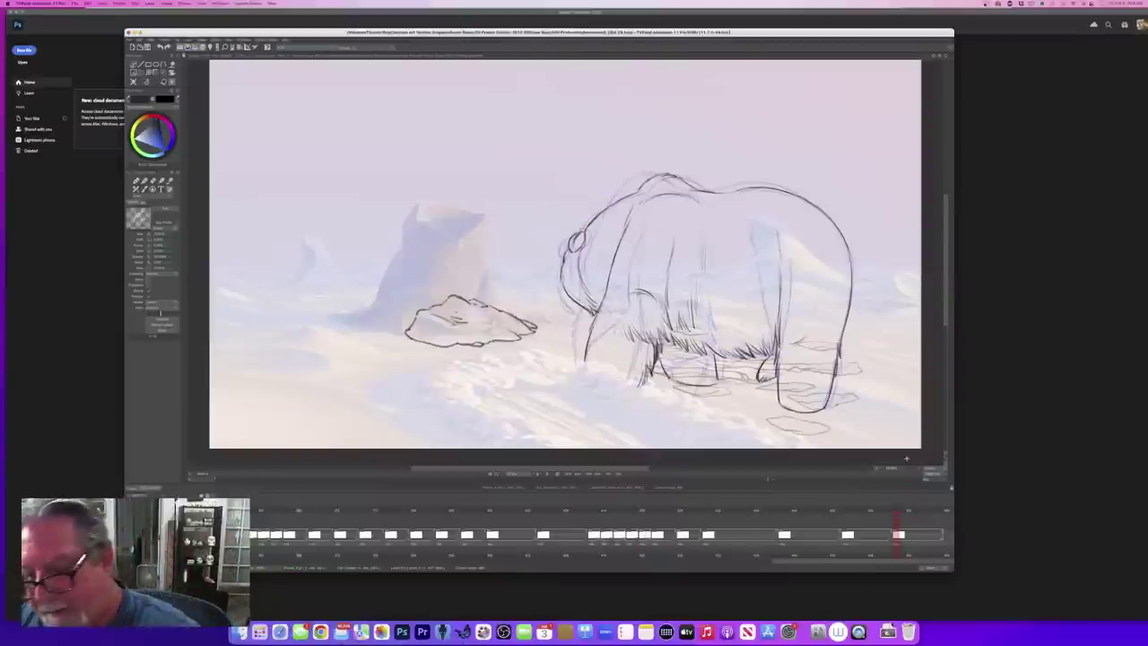
drag(907, 470, 924, 470)
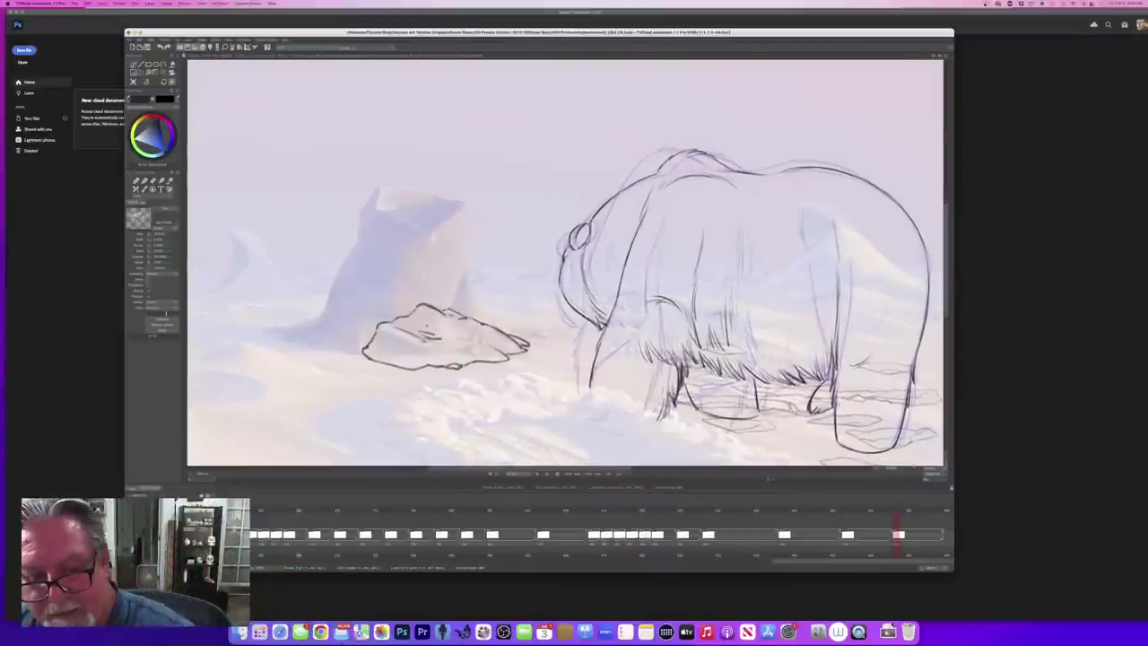
drag(538, 468, 568, 470)
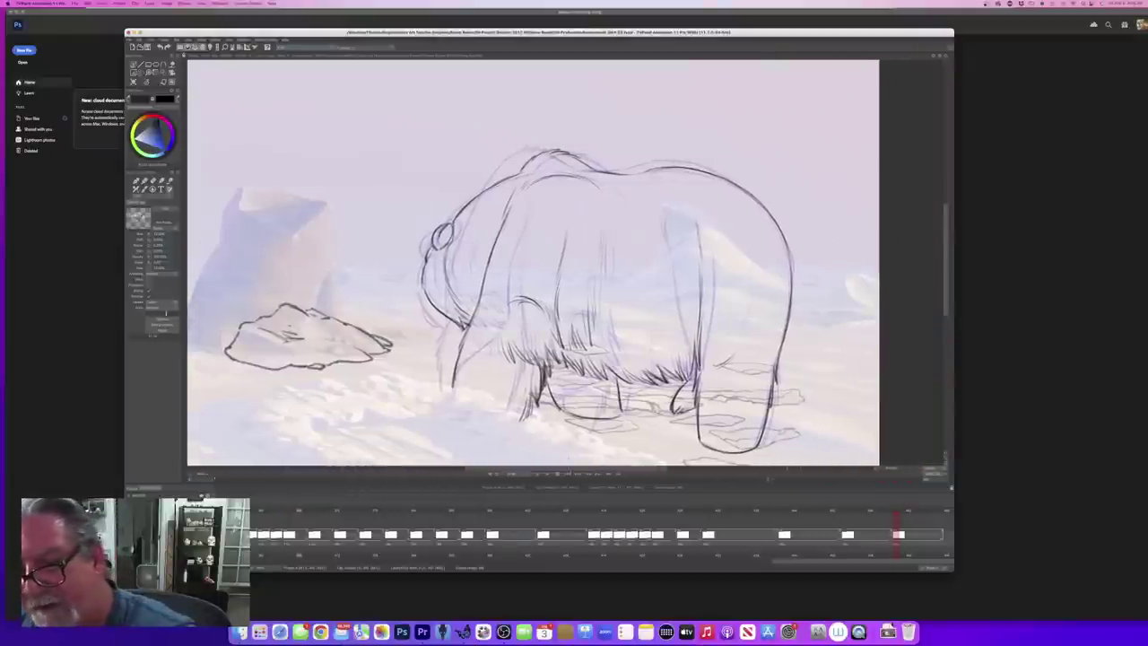
drag(945, 312, 944, 315)
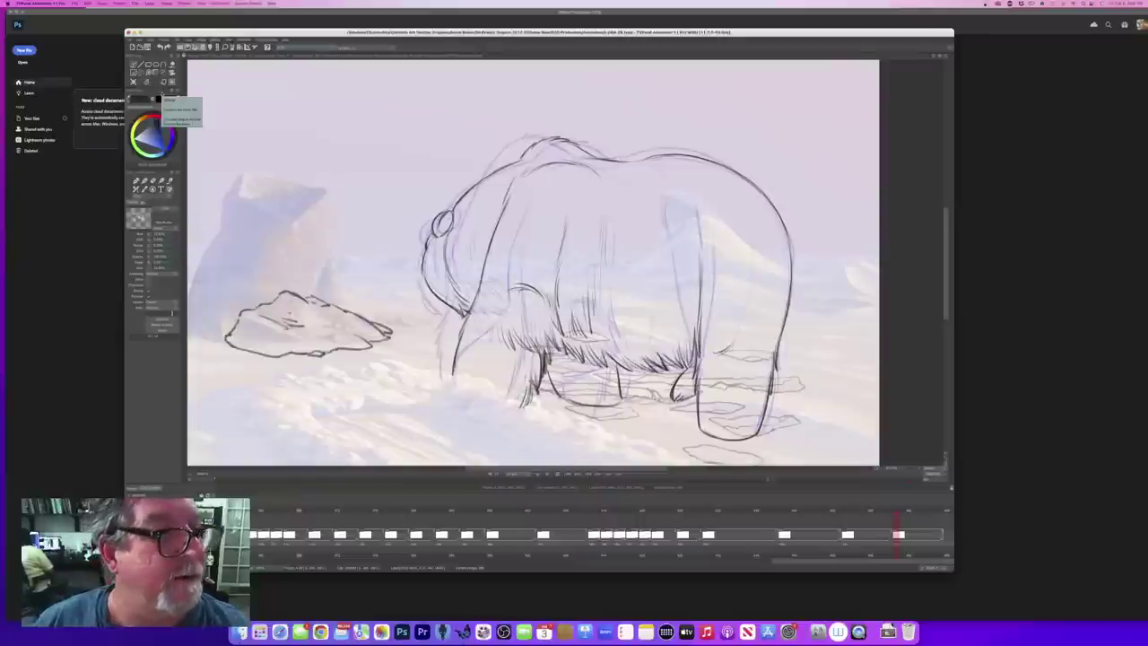
click(135, 82)
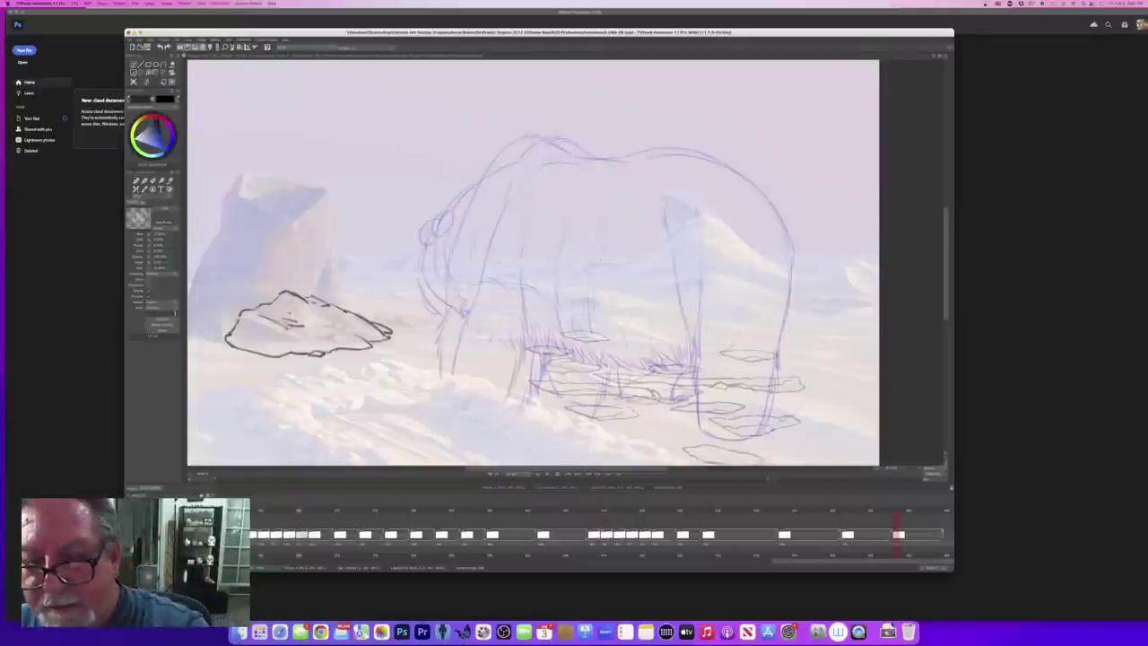
Step: Draw the rump curve and the back line up to the dip behind the shoulder hump on the new drawing
drag(782, 223, 792, 279)
mouse_move(786, 235)
mouse_down()
mouse_move(744, 180)
mouse_move(689, 153)
mouse_up()
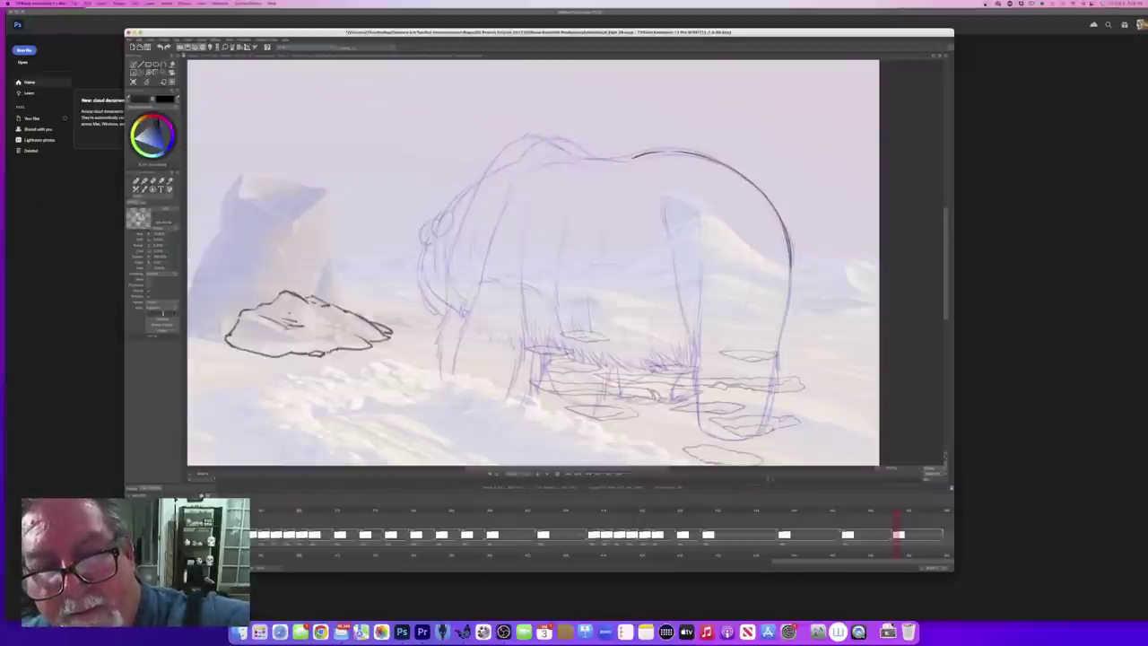
drag(628, 158, 603, 160)
key(Left)
key(Right)
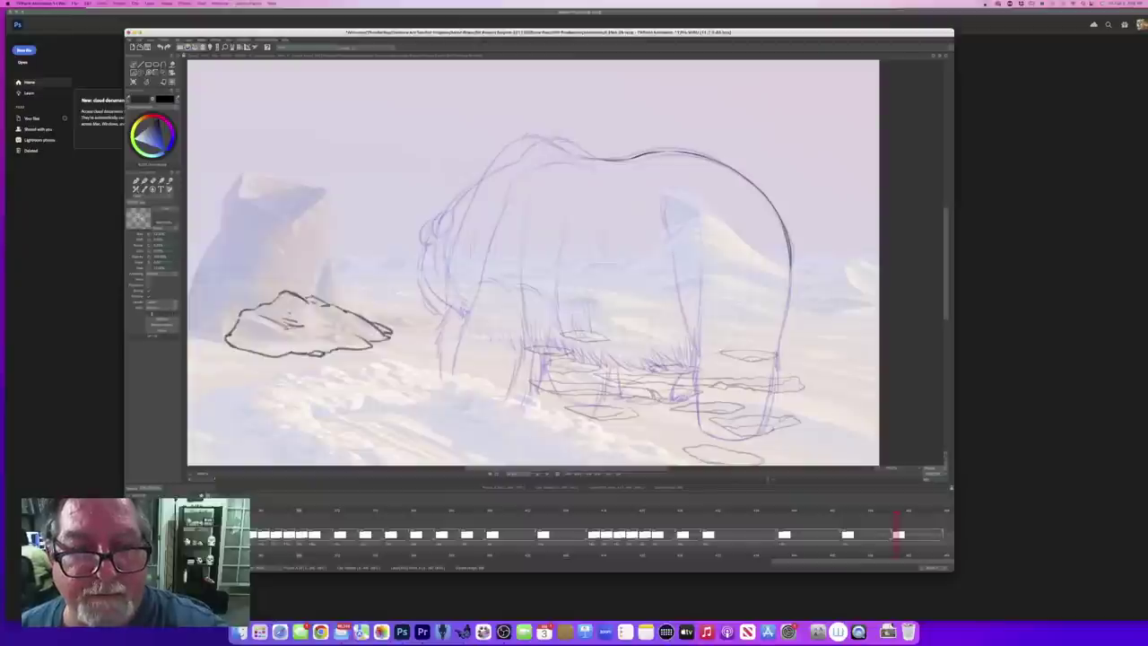
Step: Draw the shoulder hump's rear slope and crest, flipping repeatedly to the adjacent drawing to check its placement
drag(586, 157, 560, 140)
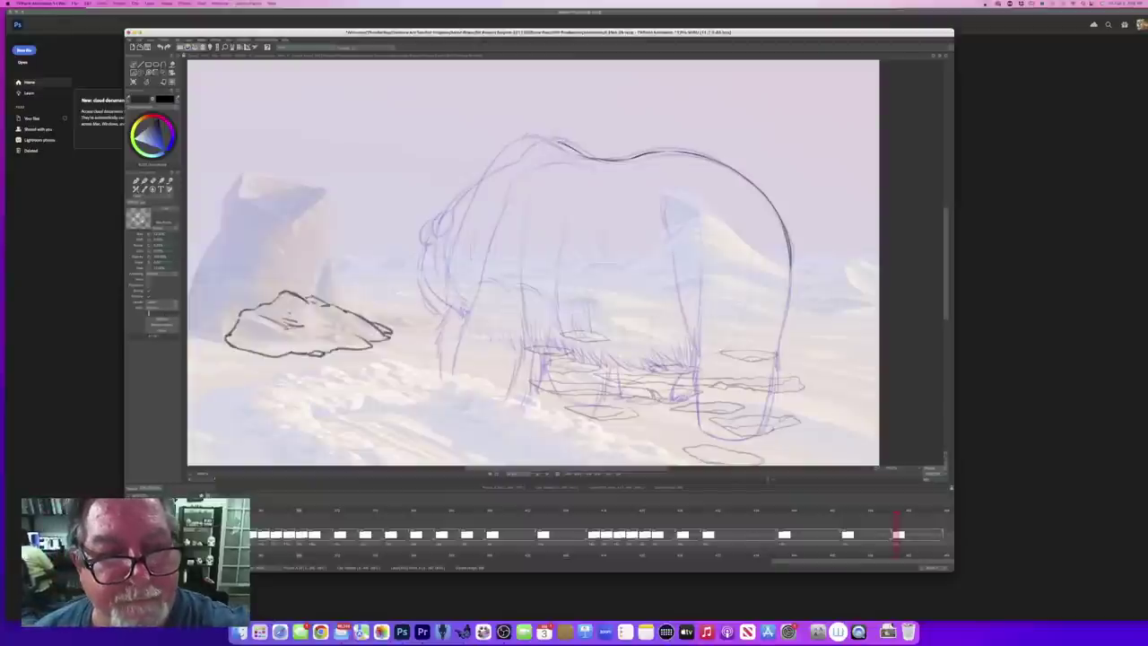
key(Left)
key(Right)
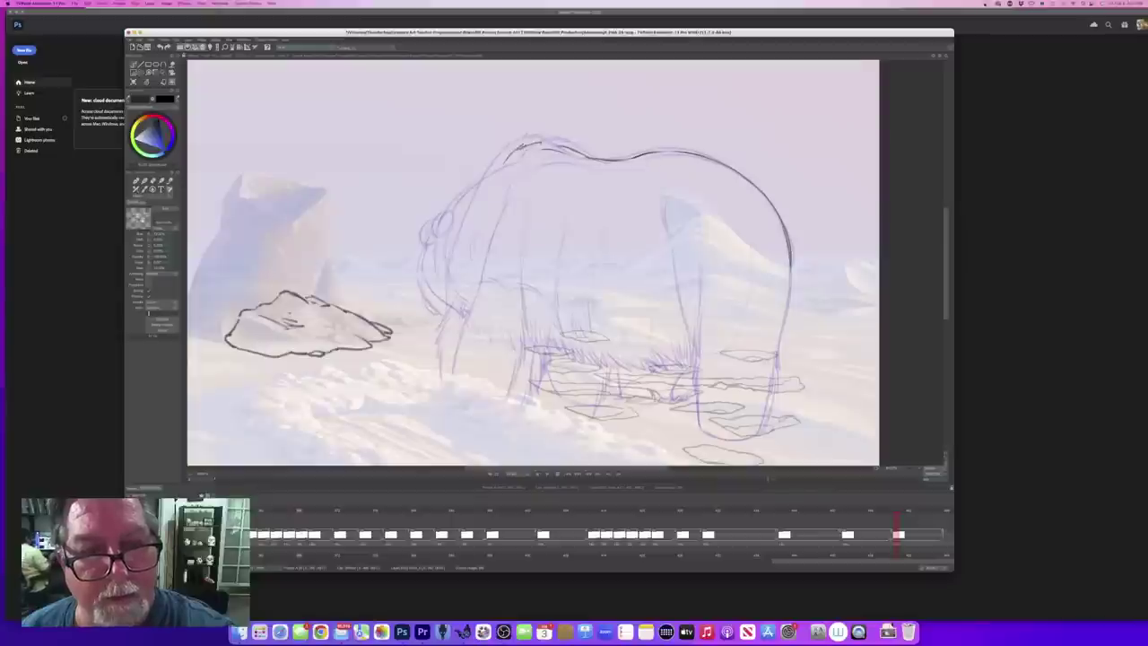
drag(543, 146, 555, 150)
mouse_move(542, 148)
mouse_down()
mouse_move(582, 162)
mouse_move(574, 155)
mouse_up()
key(Left)
key(Right)
key(Left)
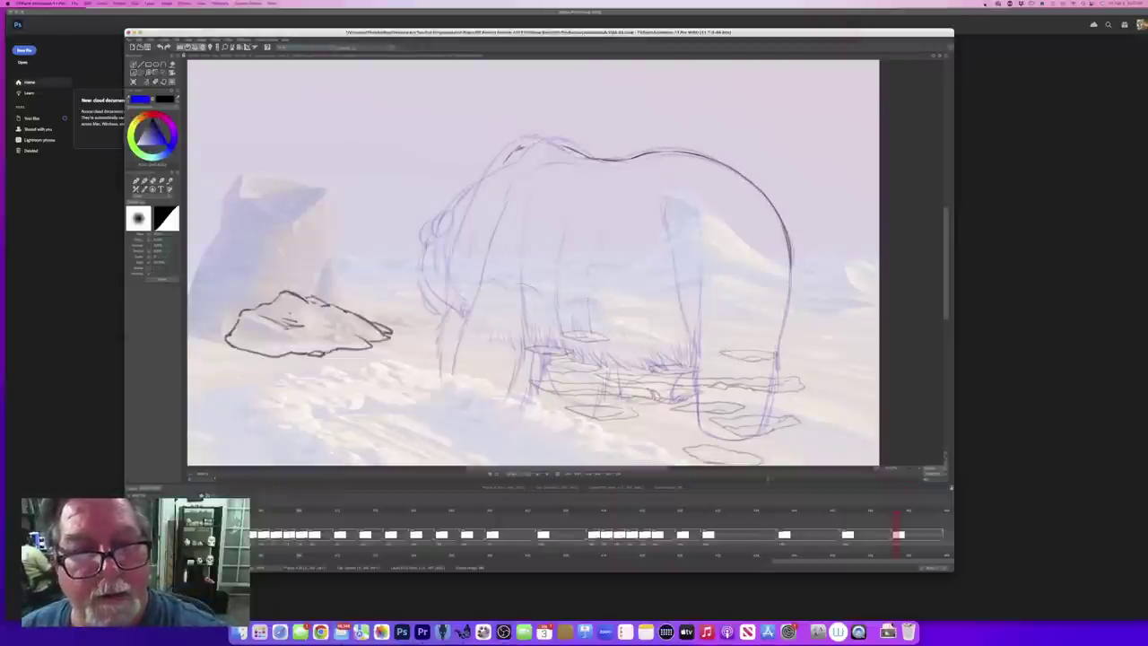
Step: Erase the curved shoulder contour beneath the hump in the previous drawing
key(Left)
key(Right)
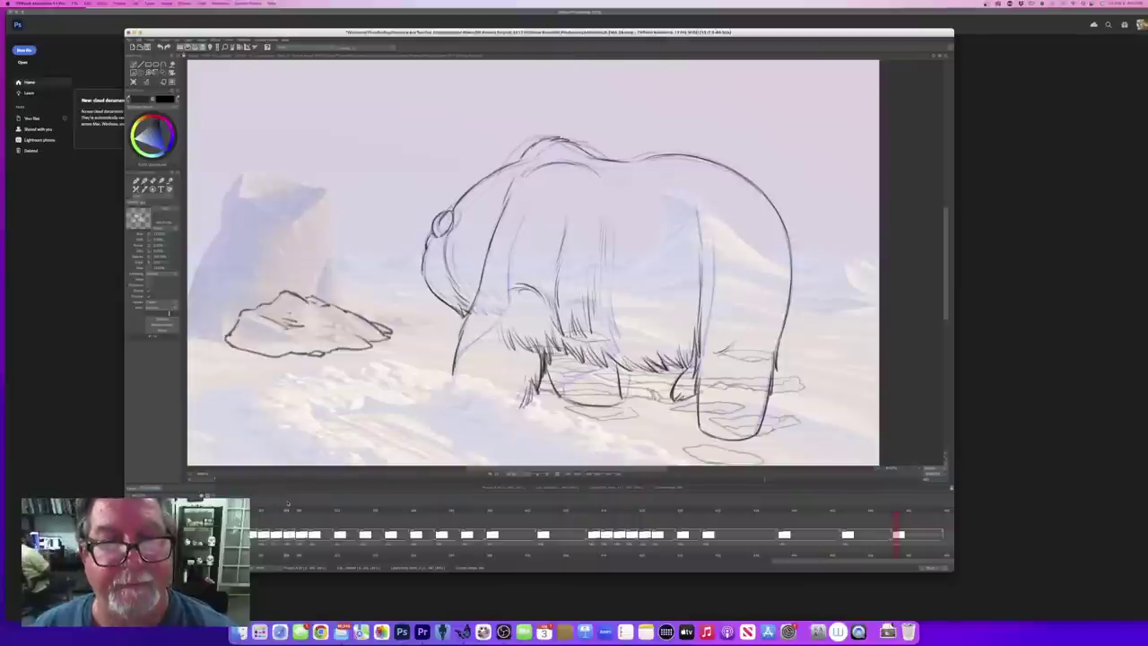
key(e)
drag(599, 174, 540, 166)
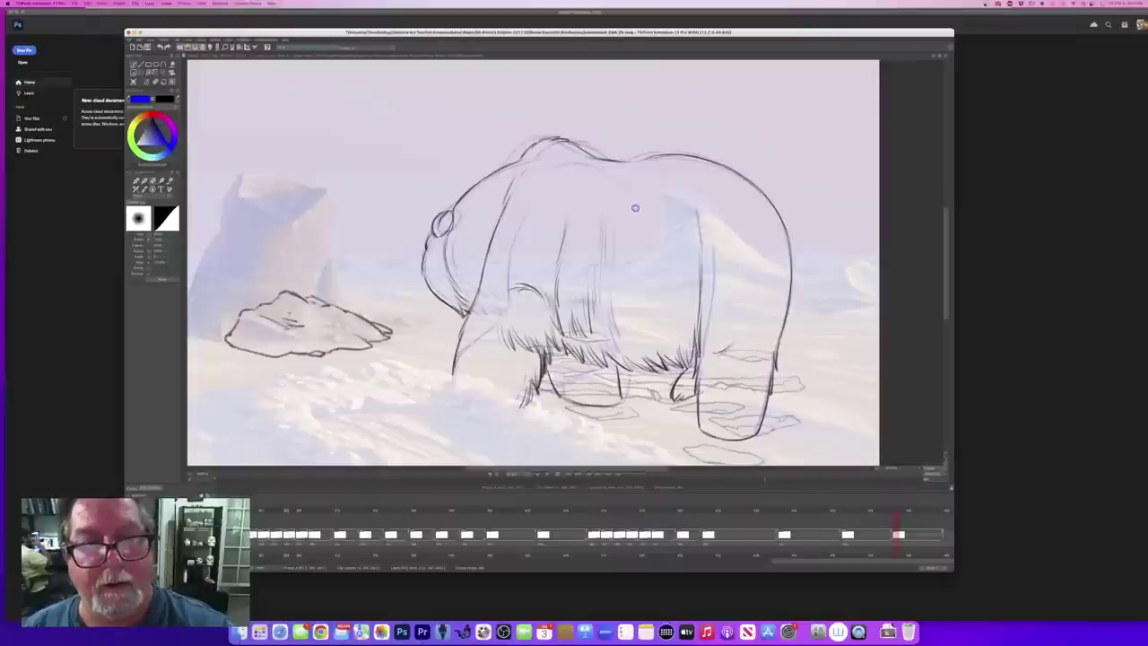
key(e)
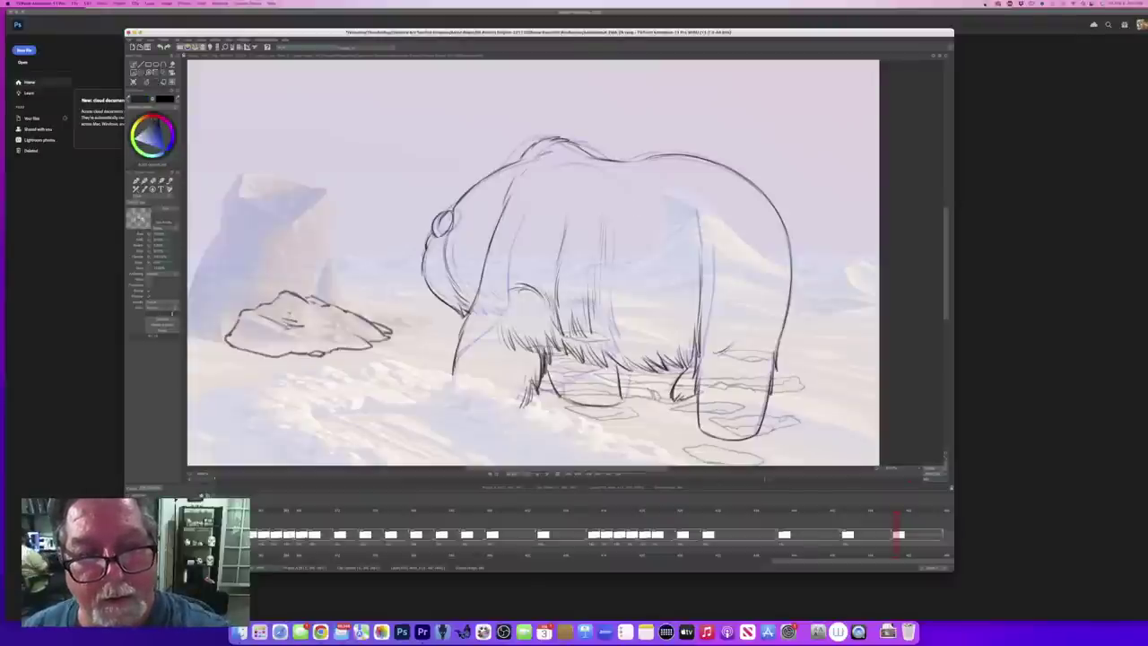
Step: Redraw the shoulder hump's crest with a lower rounded contour in the previous drawing and erase the old crest line above it
drag(521, 167, 532, 155)
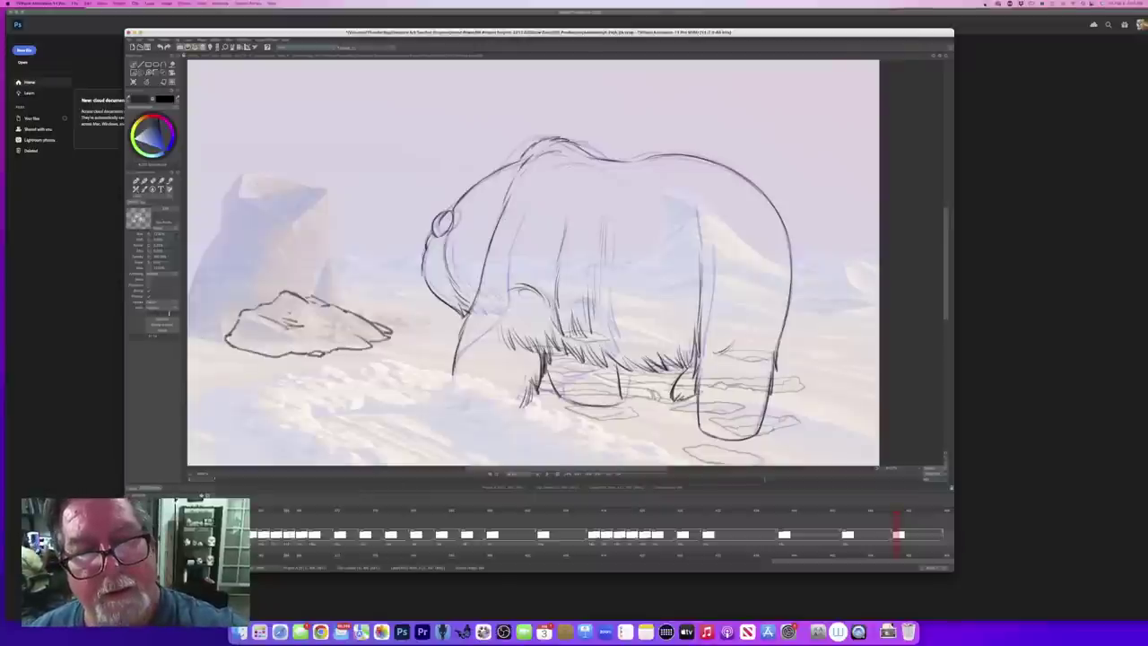
key(b)
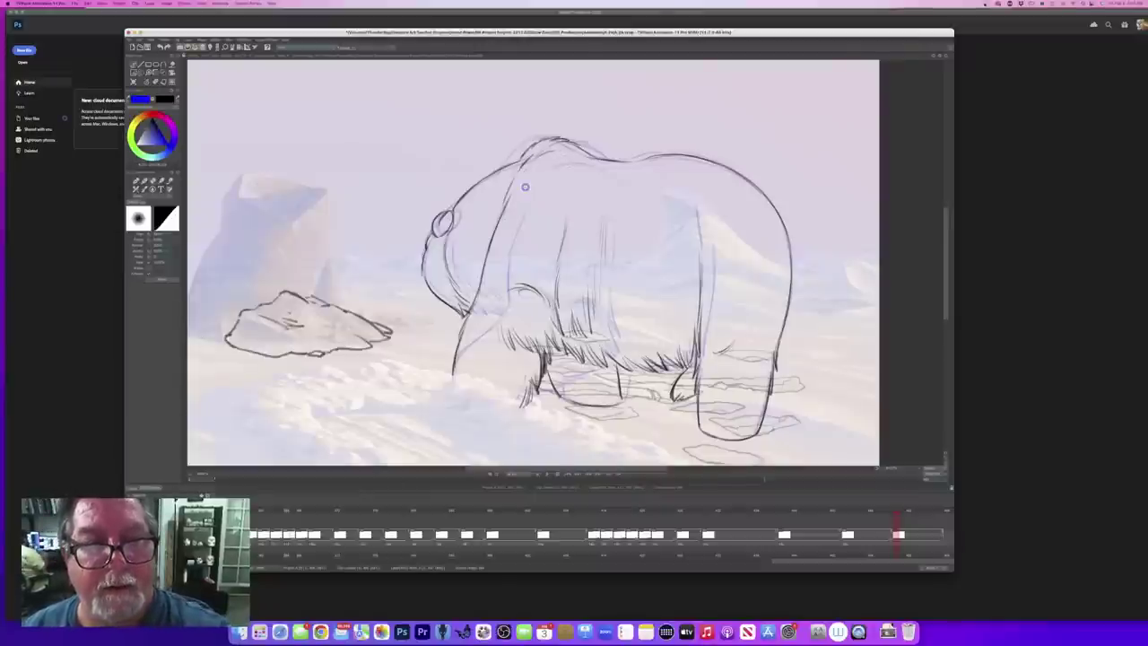
key(n)
drag(540, 153, 569, 156)
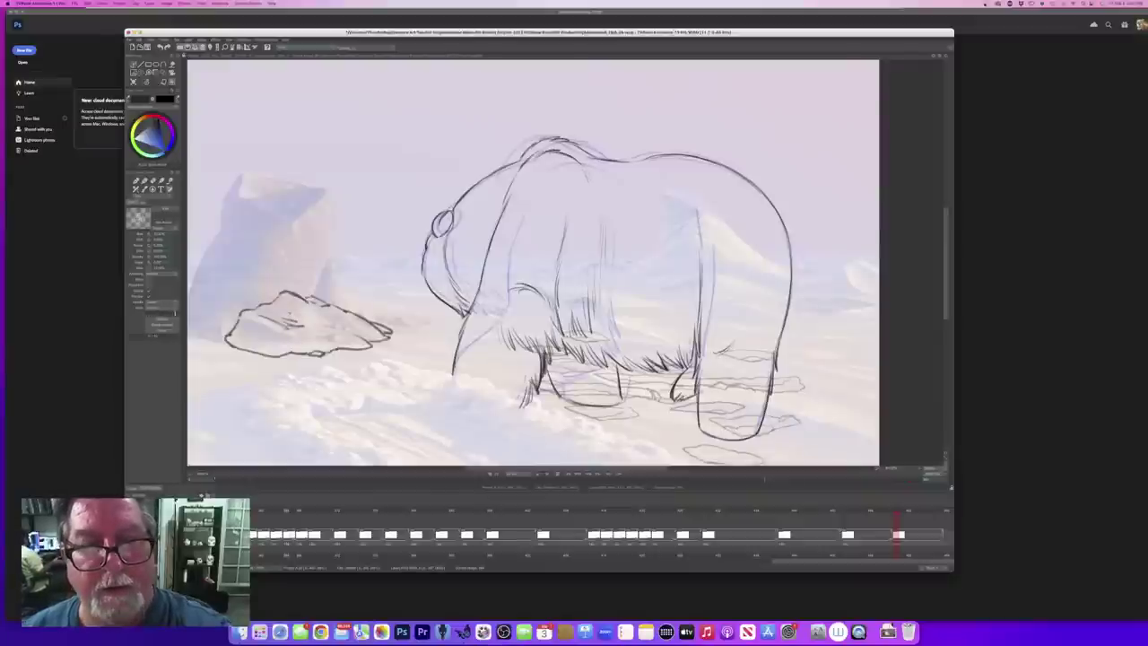
key(Left)
key(Right)
key(e)
drag(549, 138, 579, 149)
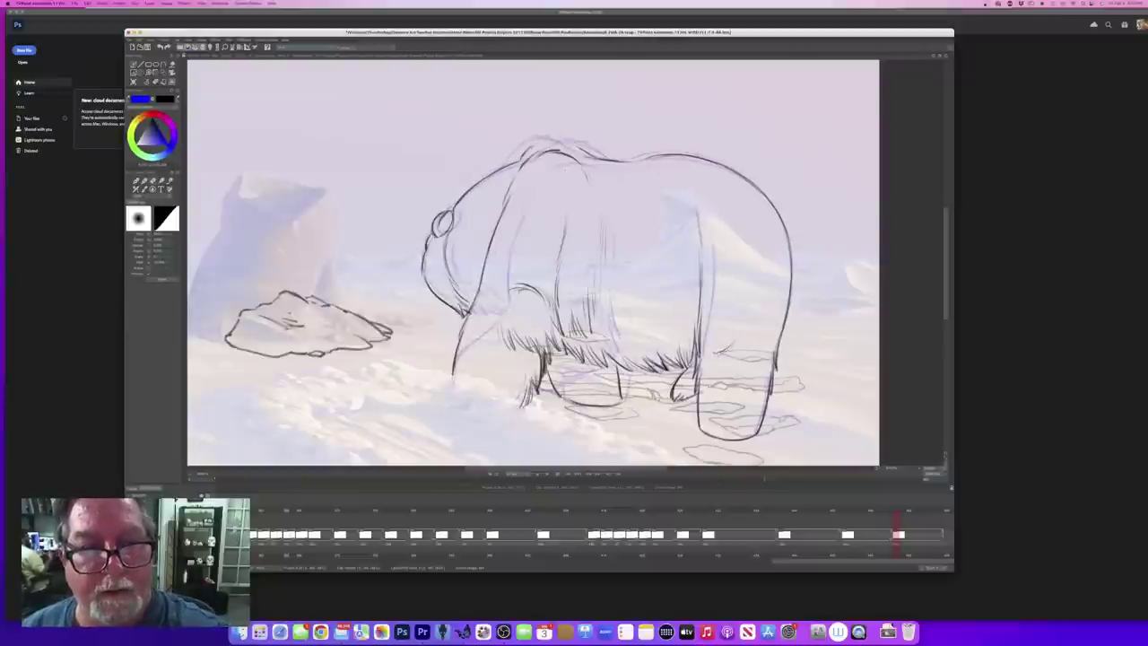
key(e)
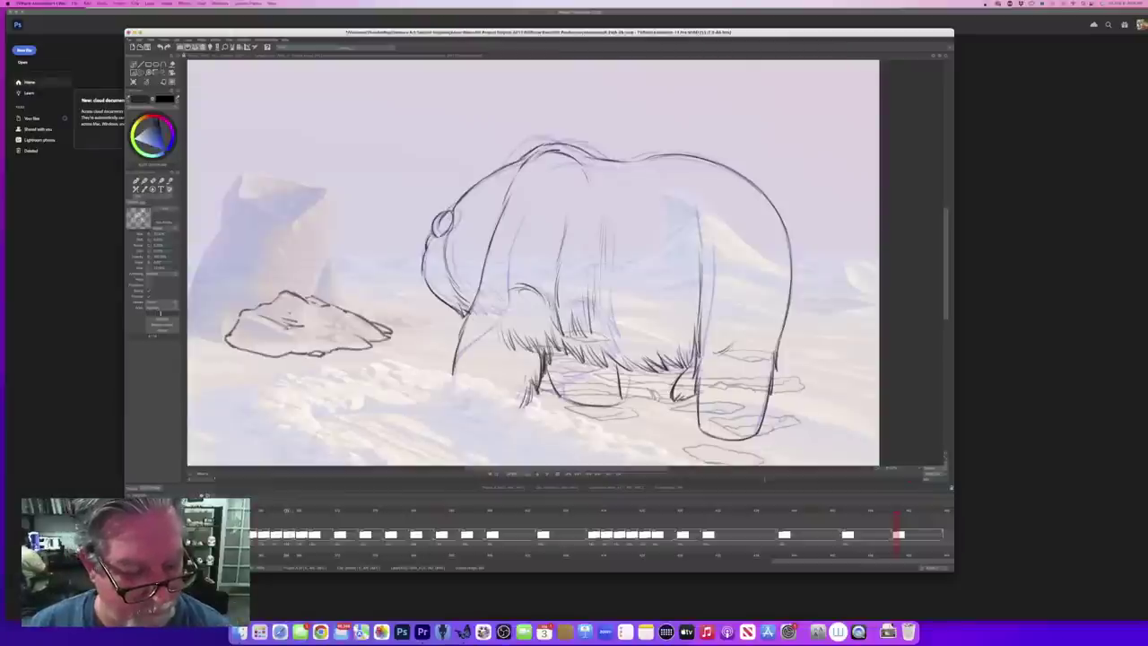
Step: Return to the new drawing and draw the front contour from the shoulder hump down to the foreleg, flipping to the adjacent drawing for comparison
click(297, 511)
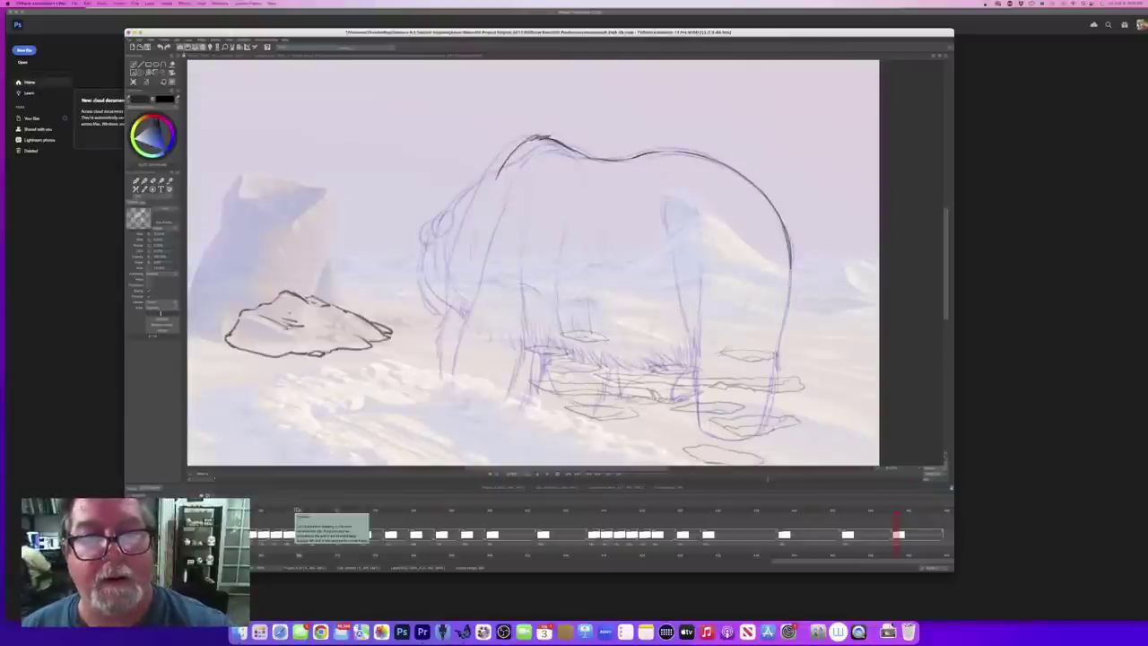
key(Left)
key(Right)
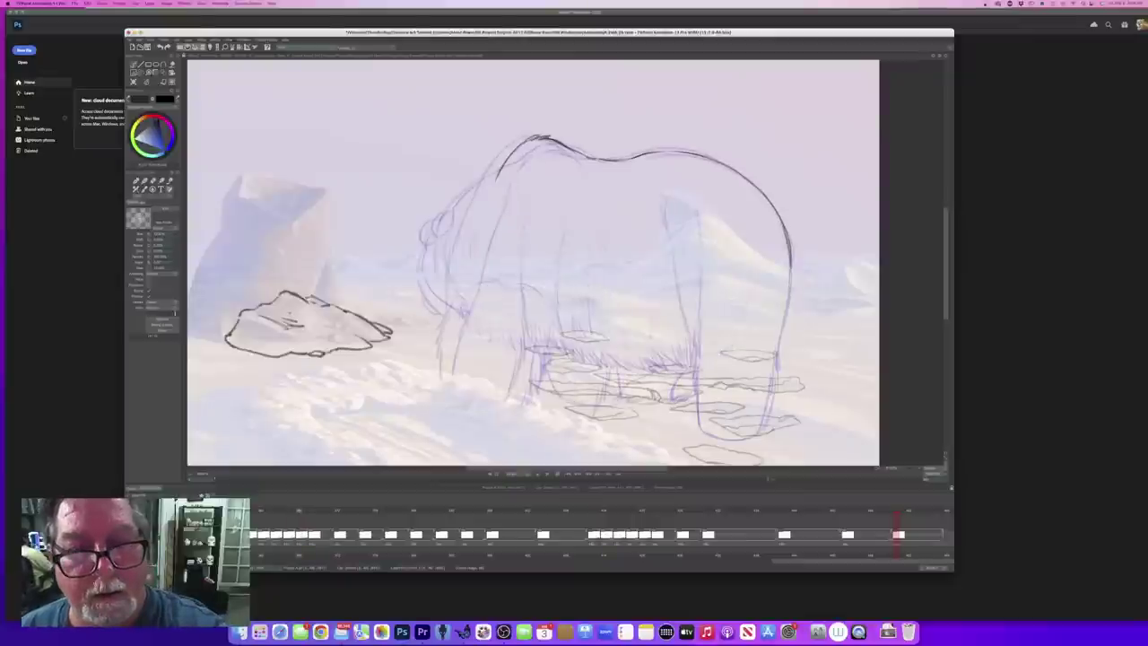
key(Left)
key(Right)
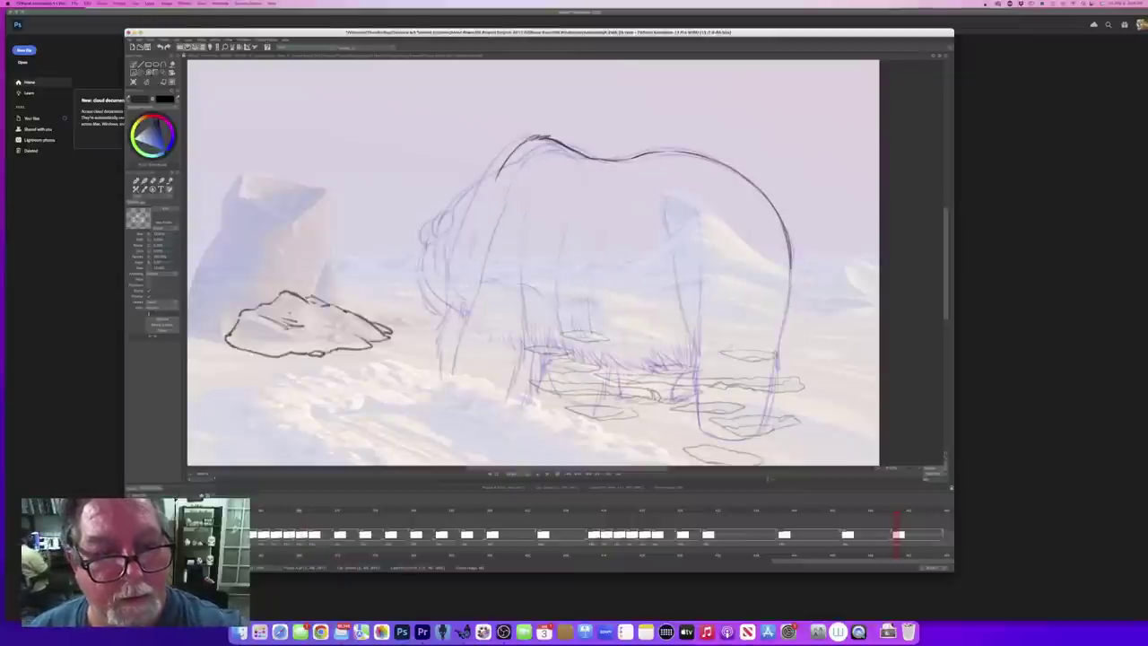
mouse_move(486, 210)
mouse_down()
mouse_move(451, 325)
mouse_move(448, 386)
mouse_up()
key(Left)
key(Right)
key(Left)
key(Right)
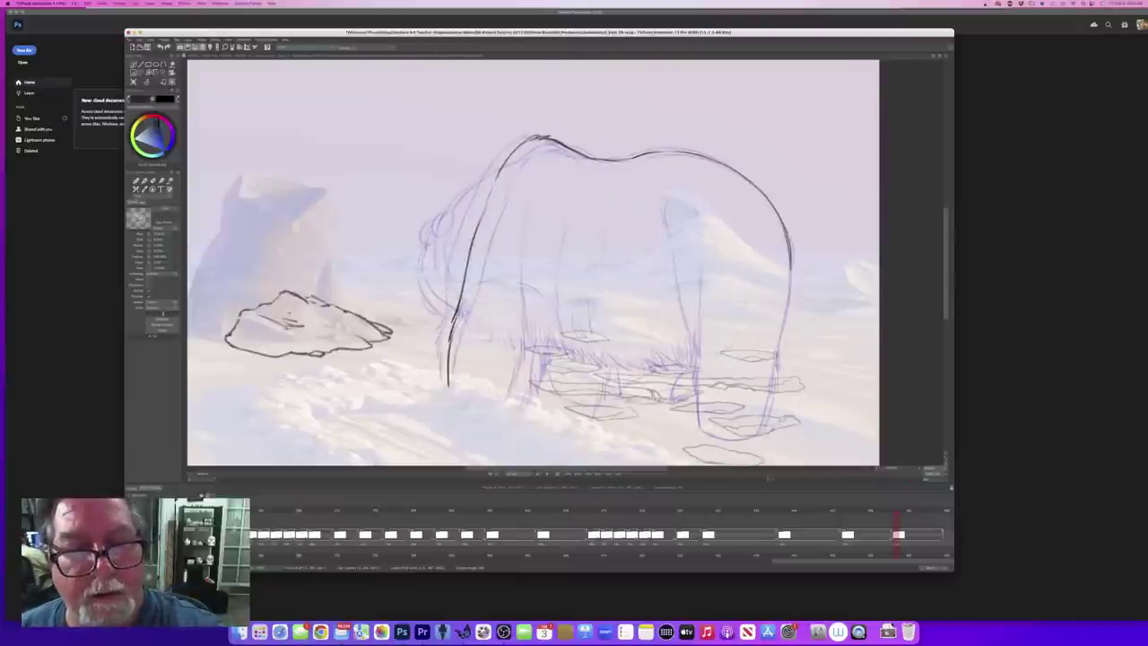
Step: Draw the foreleg's rear edge from the upper body down to the snow, checking its placement against the previous drawings
key(Left)
key(Right)
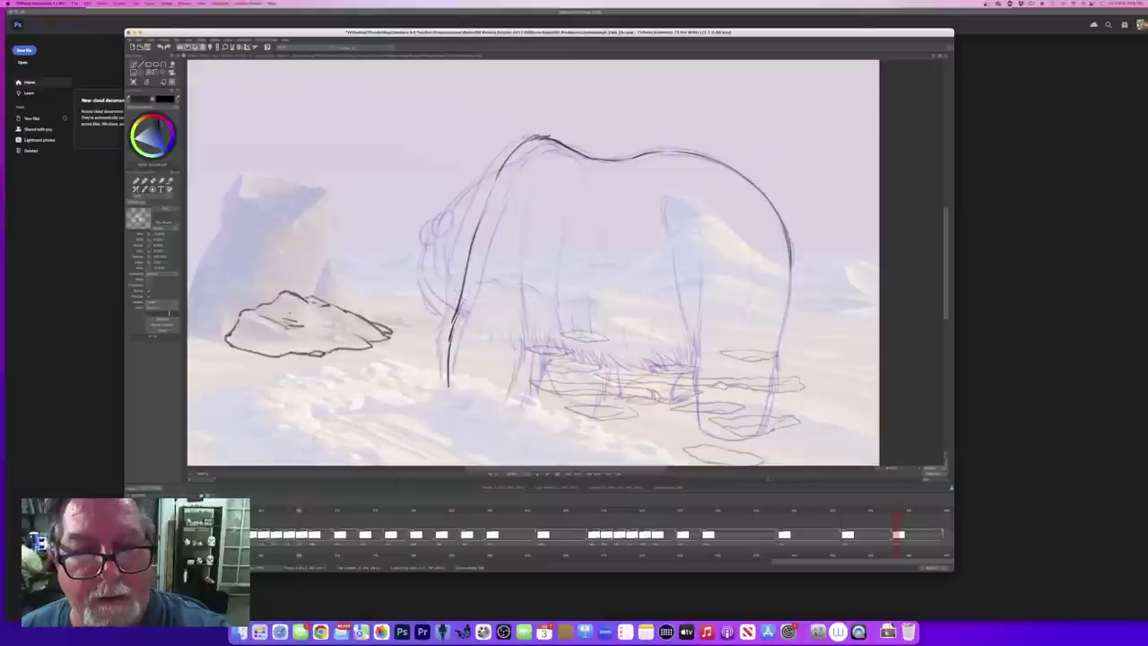
key(Left)
key(Right)
key(Left)
key(Left)
key(Right)
key(Right)
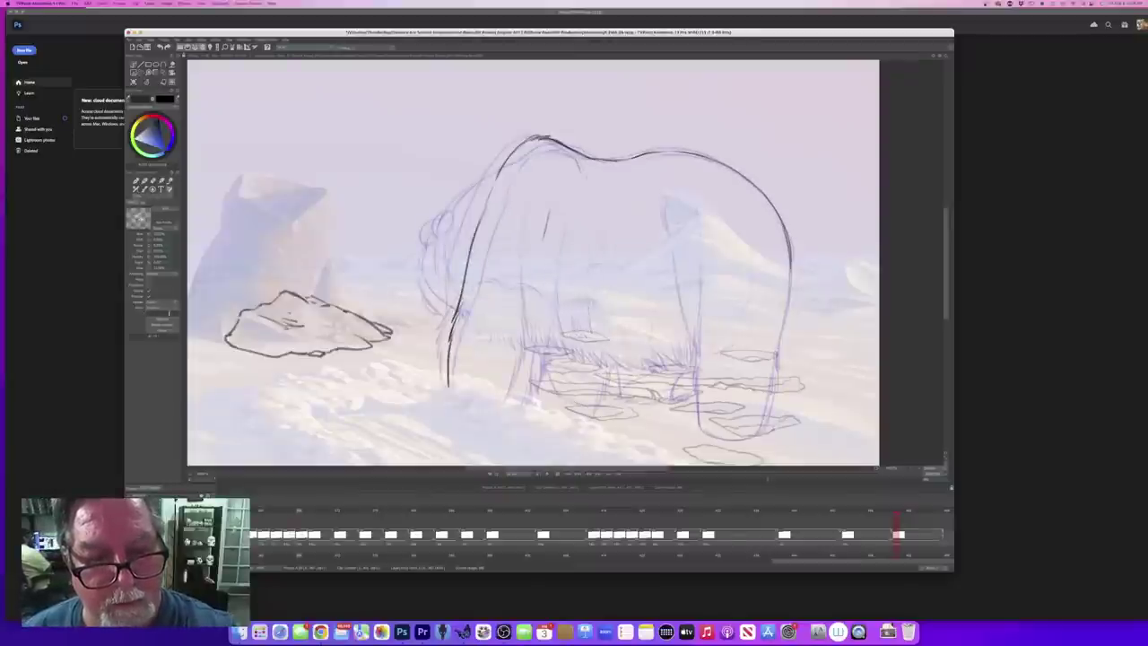
mouse_move(543, 239)
mouse_down()
mouse_move(539, 344)
mouse_move(511, 409)
mouse_up()
key(Left)
key(Right)
key(Left)
key(Right)
Step: Draw the curved line above the foreleg fur and the jagged fur fringe beneath it, flipping between drawings to match
drag(485, 290, 514, 289)
key(Left)
key(Right)
mouse_move(481, 314)
mouse_down()
mouse_move(484, 337)
mouse_move(512, 357)
mouse_up()
key(Left)
key(Right)
key(Left)
key(Right)
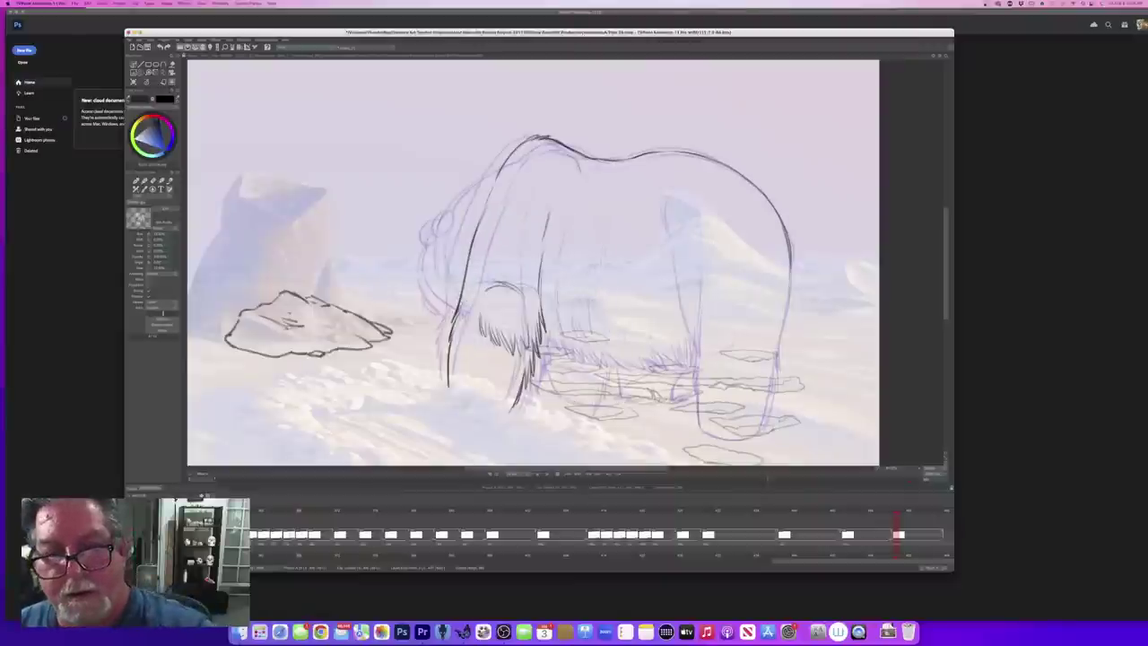
Step: Draw the near hind leg's inner edge, rear contour and rounded base, and add the far hind foot beside it
drag(681, 207, 698, 423)
key(Left)
key(Right)
key(Left)
key(Right)
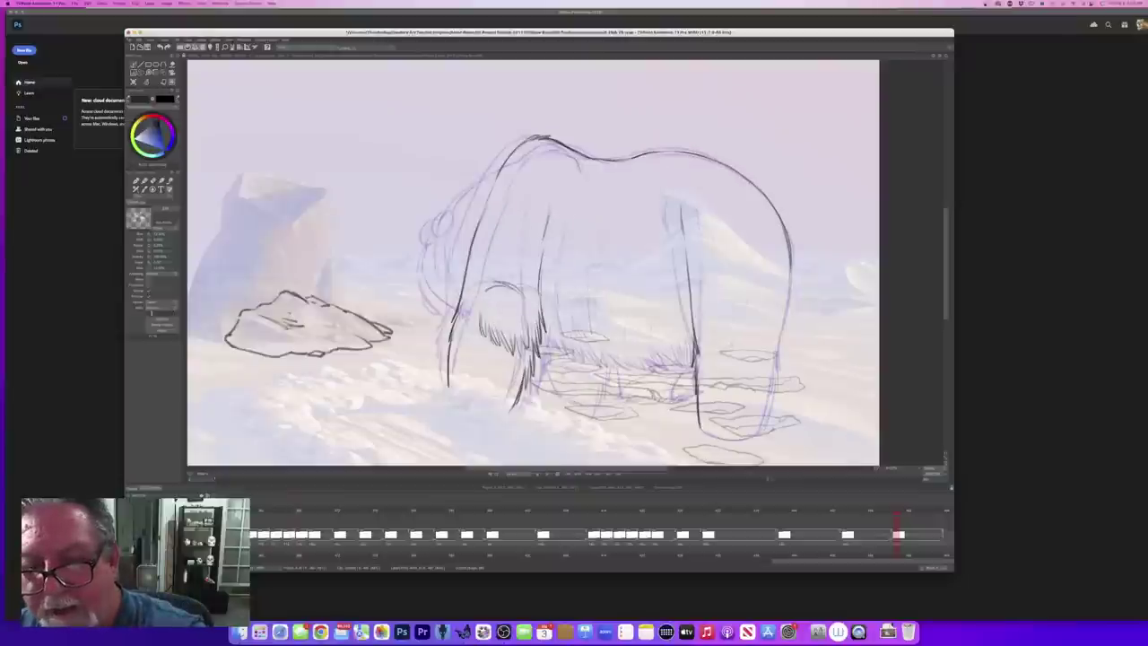
mouse_move(790, 273)
mouse_down()
mouse_move(762, 429)
mouse_move(716, 438)
mouse_up()
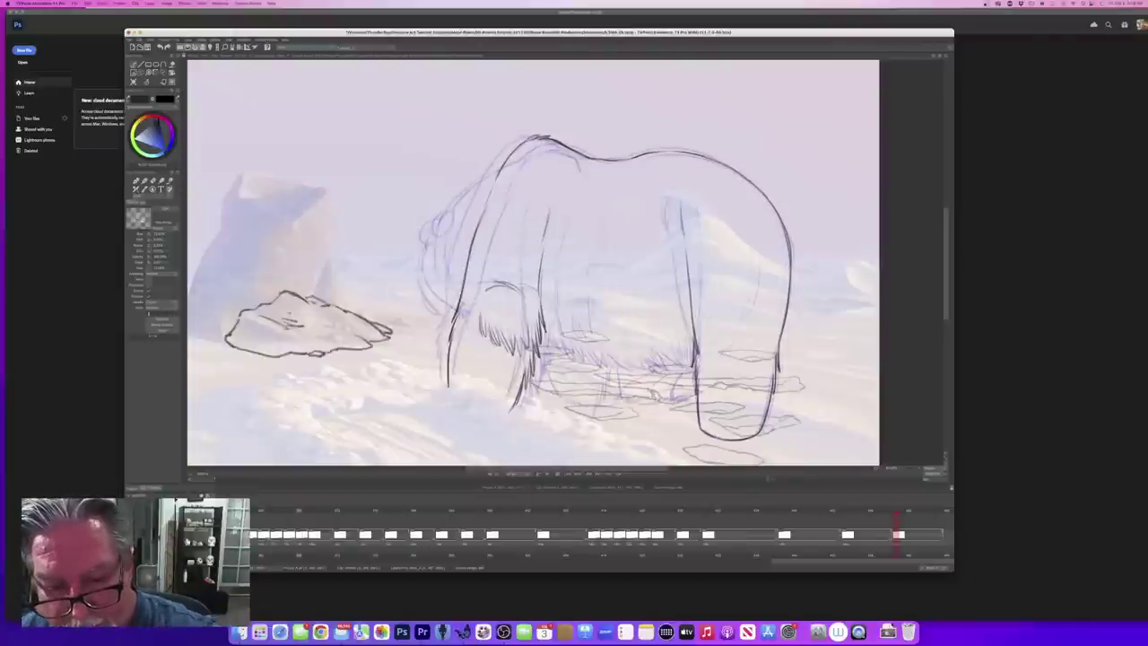
mouse_move(668, 372)
mouse_down()
mouse_move(649, 394)
mouse_move(660, 405)
mouse_up()
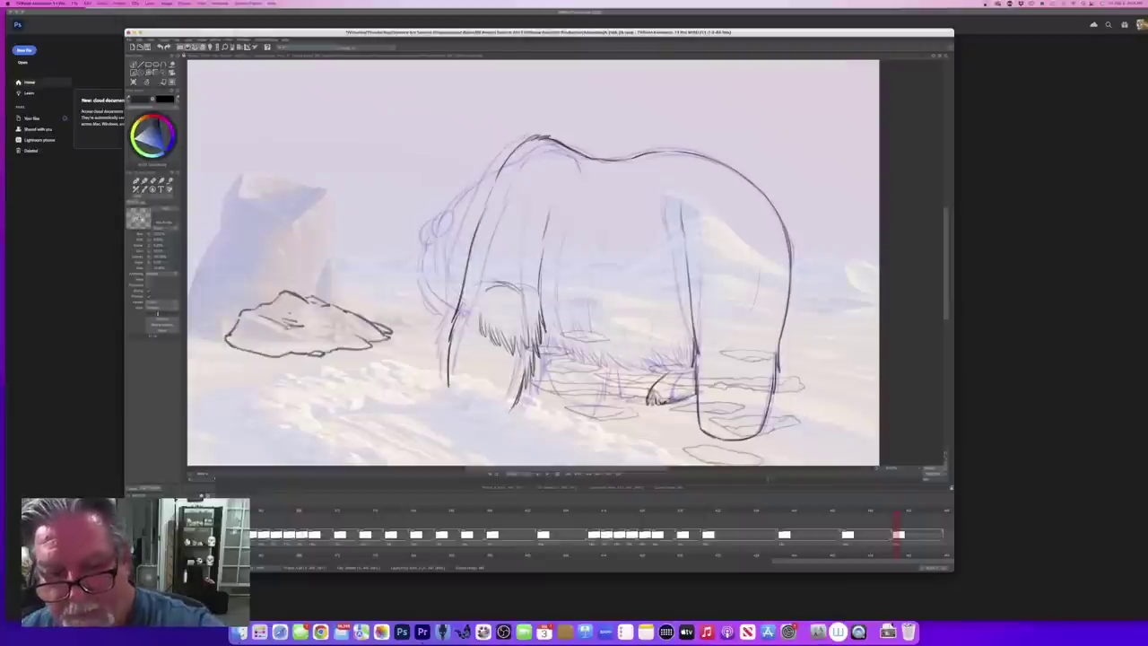
key(Left)
key(Right)
Step: Add hair strokes on the flank and a jagged fur fringe along the belly from the foreleg to the hind leg
mouse_move(553, 312)
mouse_down()
mouse_move(554, 335)
mouse_move(582, 337)
mouse_up()
mouse_move(594, 286)
mouse_down()
mouse_move(596, 325)
mouse_move(620, 323)
mouse_up()
key(Left)
key(Right)
drag(544, 329, 553, 352)
drag(550, 338, 562, 358)
drag(560, 340, 574, 358)
drag(567, 346, 588, 361)
drag(584, 350, 599, 364)
drag(594, 351, 612, 367)
drag(609, 355, 628, 372)
mouse_move(632, 354)
mouse_down()
mouse_move(634, 372)
mouse_move(676, 369)
mouse_up()
mouse_move(680, 352)
mouse_down()
mouse_move(681, 368)
mouse_move(696, 365)
mouse_move(670, 372)
mouse_up()
drag(674, 364, 663, 378)
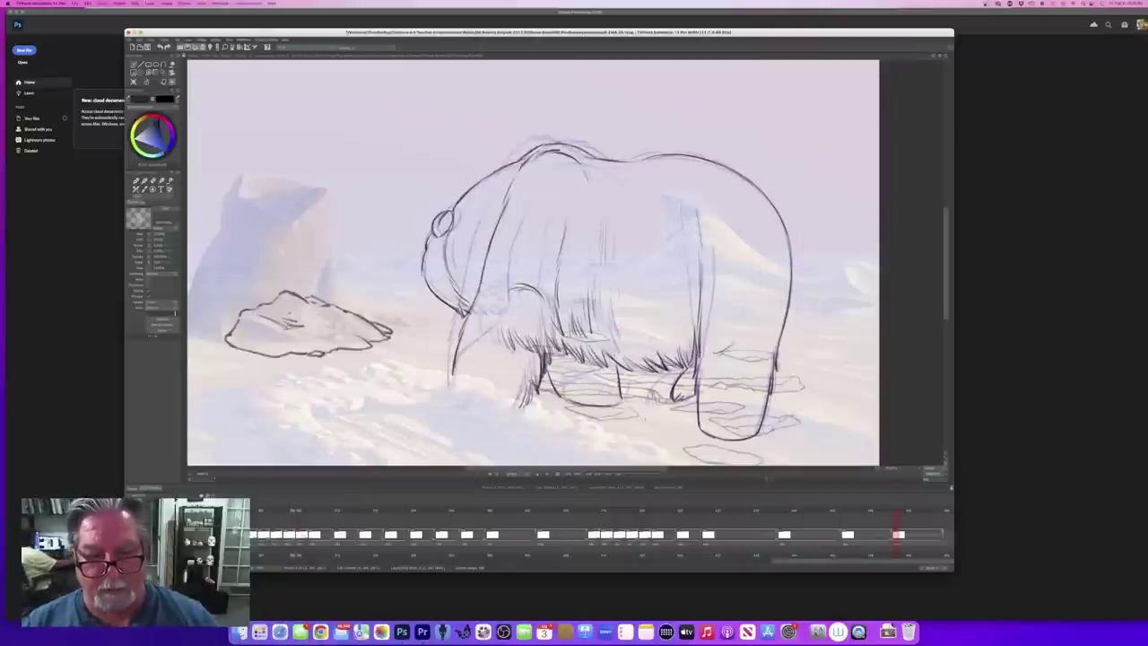
Step: Flip through the new drawing and the surrounding walk poses to review how the bear's movement flows
key(Right)
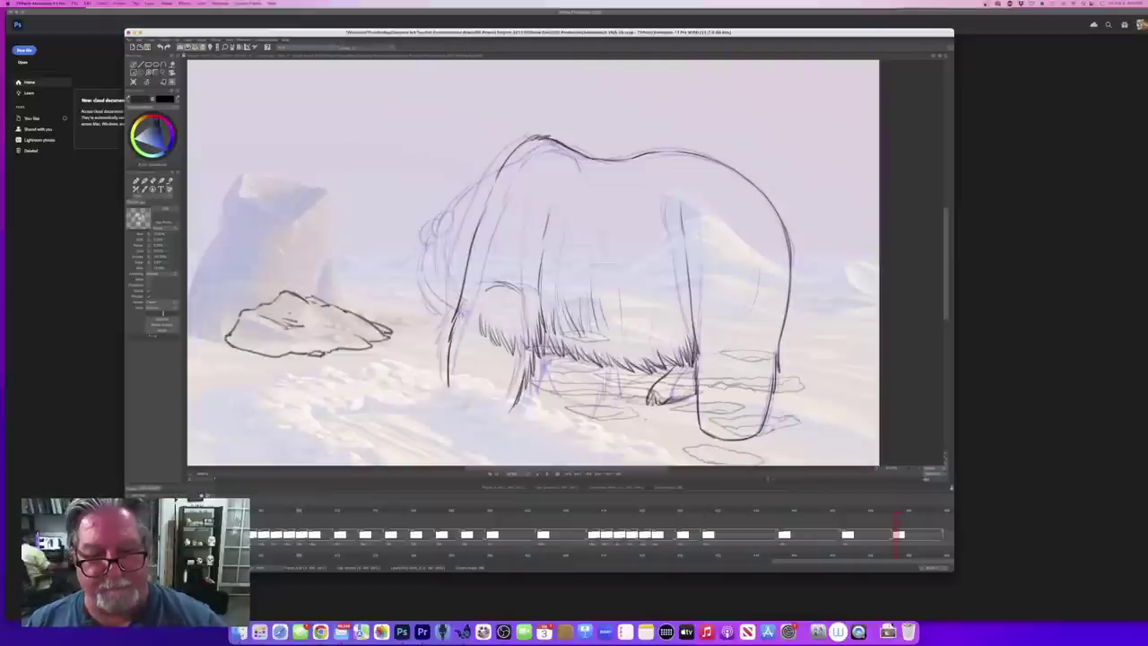
key(Left)
key(Right)
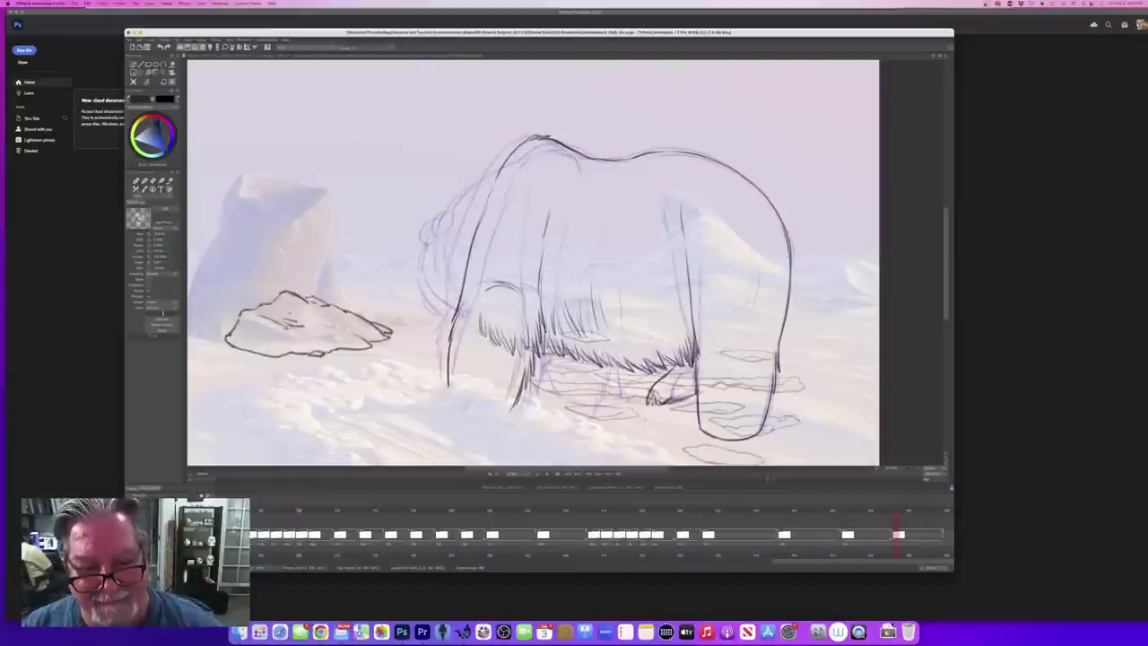
key(Left)
key(Right)
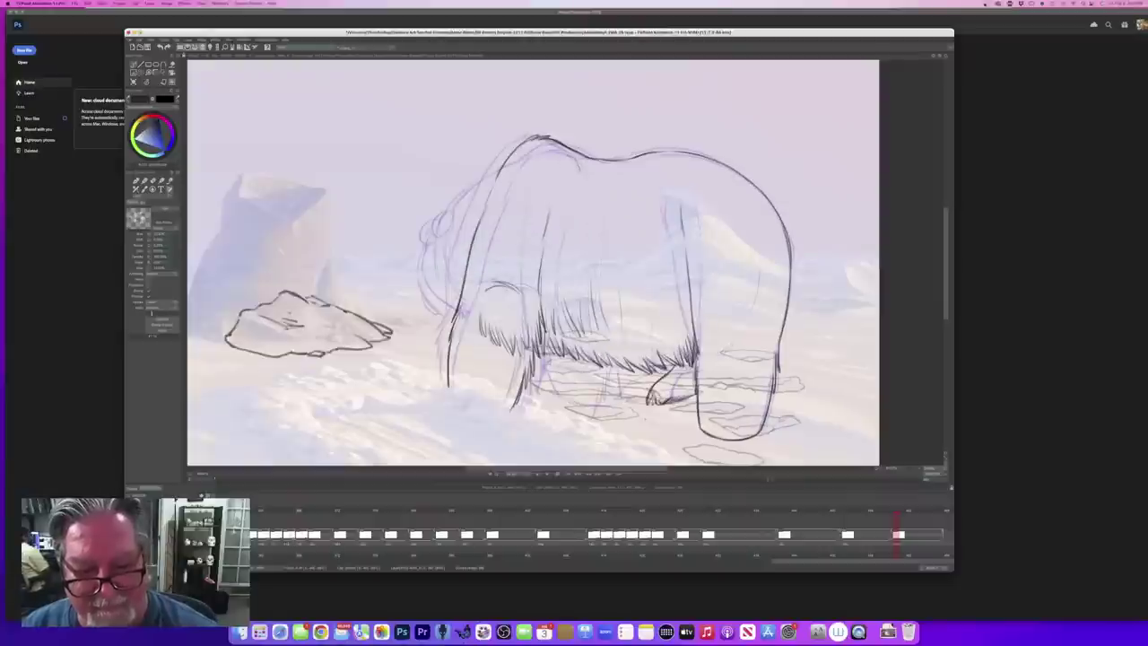
key(Right)
key(Right)
key(Right)
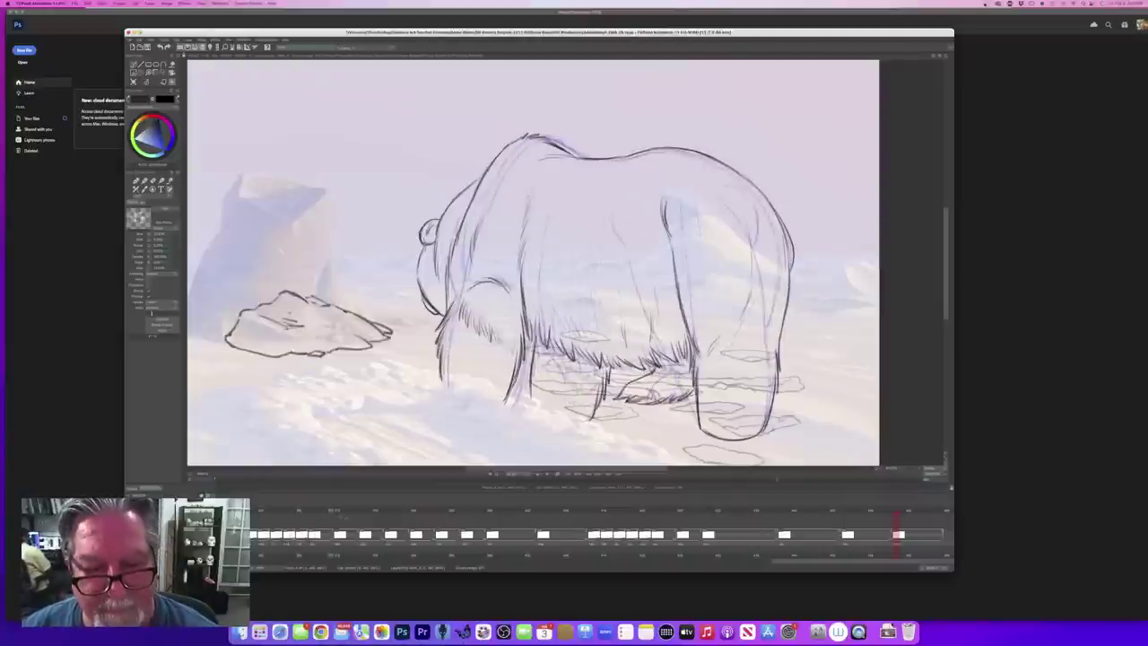
key(Left)
key(Return)
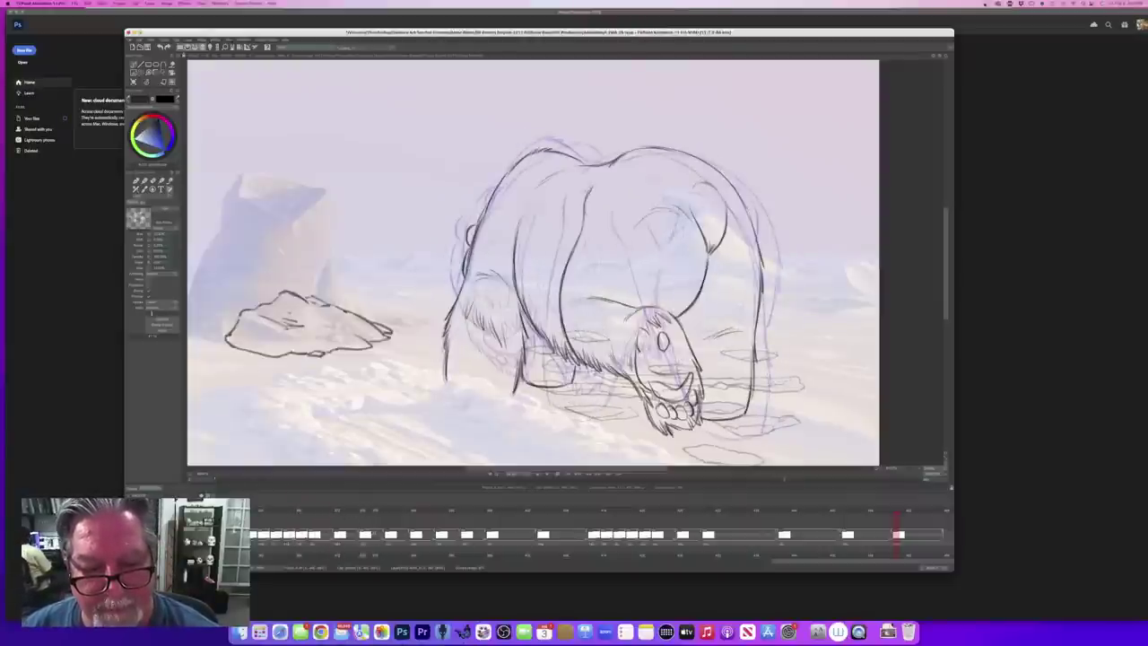
key(Right)
key(Right)
key(Right)
key(Right)
key(Right)
key(Right)
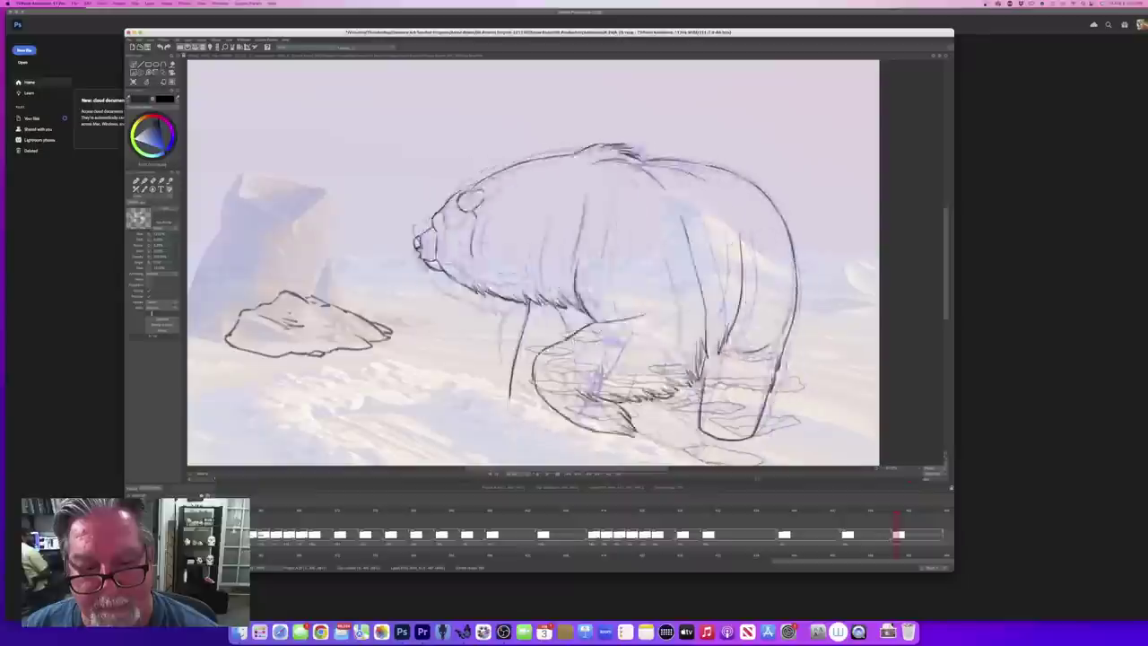
key(Right)
key(Right)
key(Right)
key(Right)
key(Right)
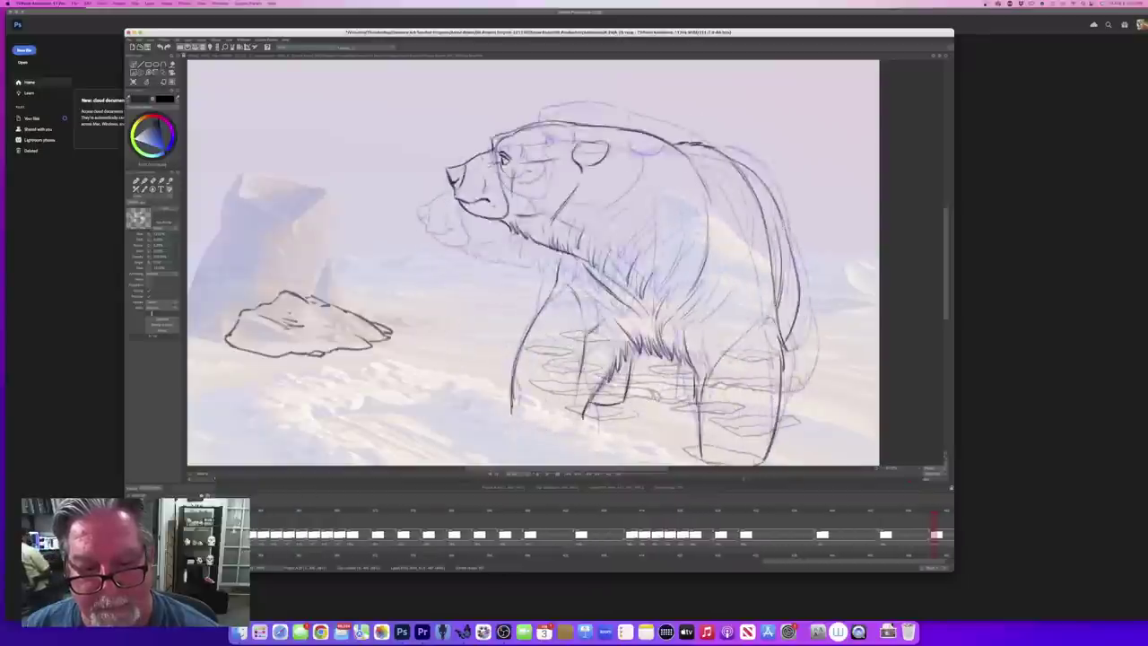
key(Right)
key(Right)
key(Right)
key(Right)
key(Right)
key(Right)
key(Right)
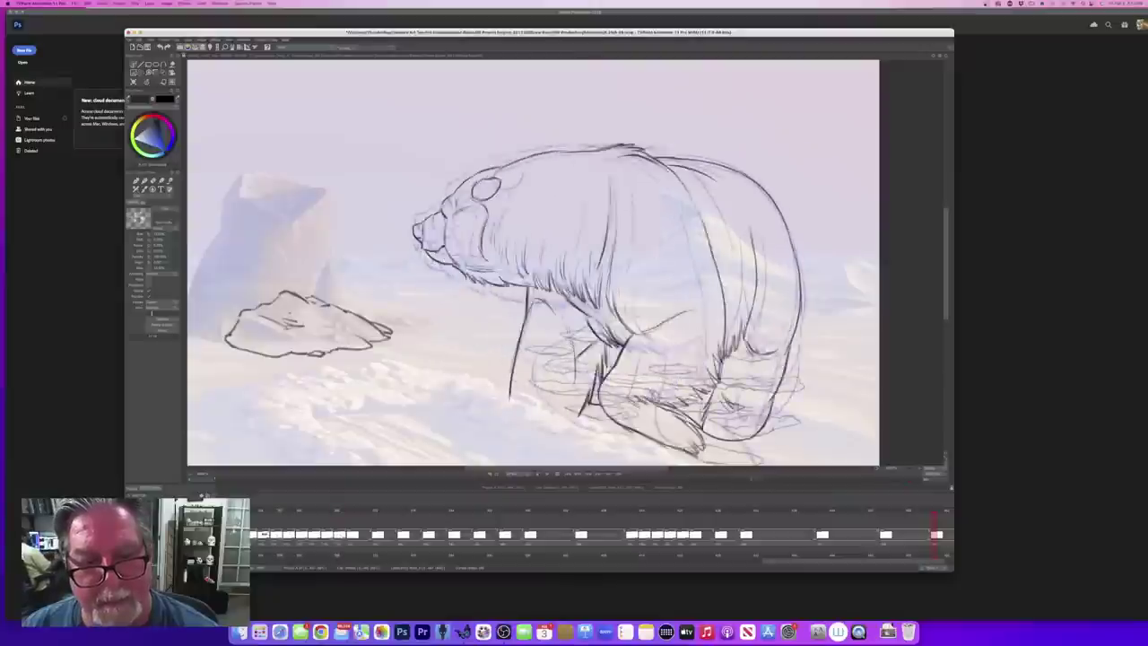
key(Right)
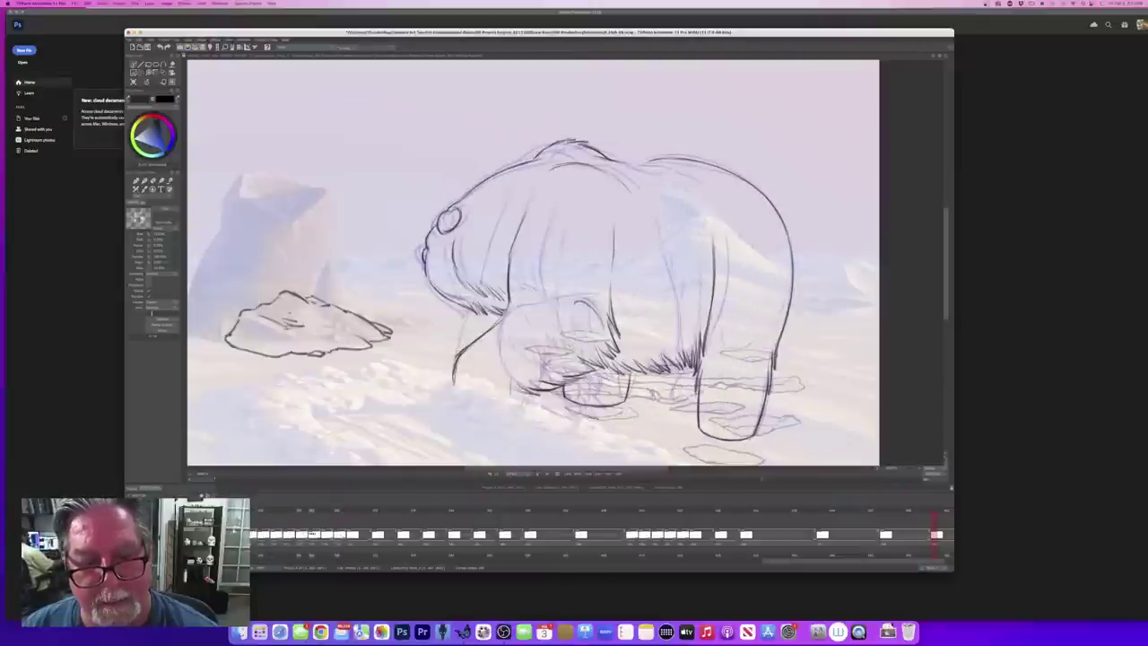
key(Left)
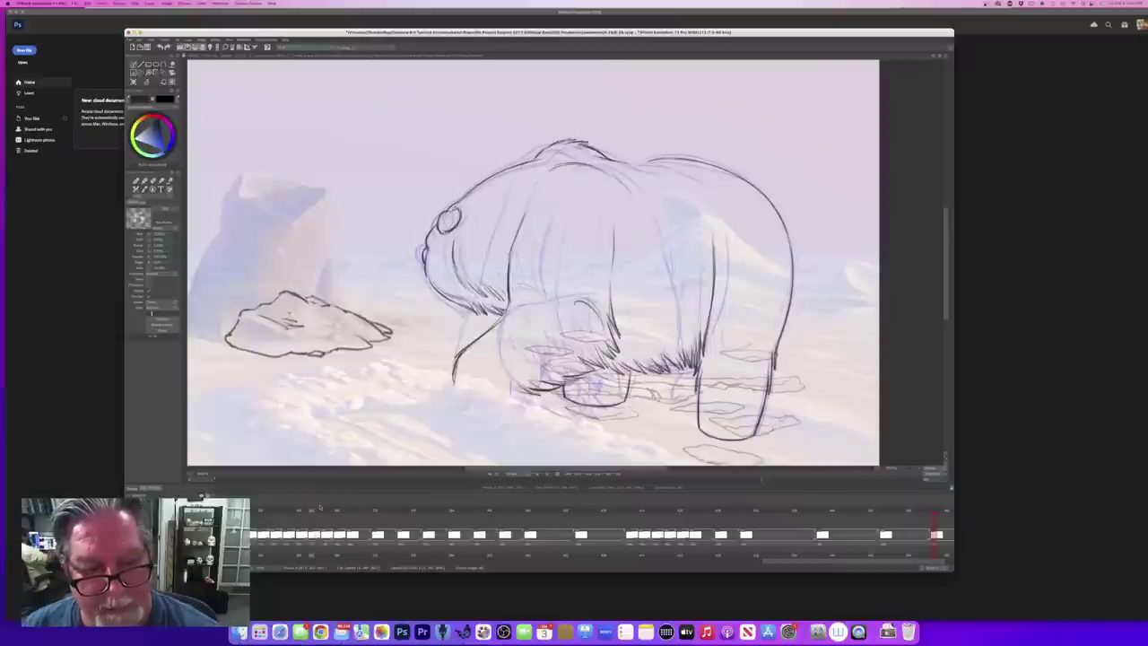
key(Left)
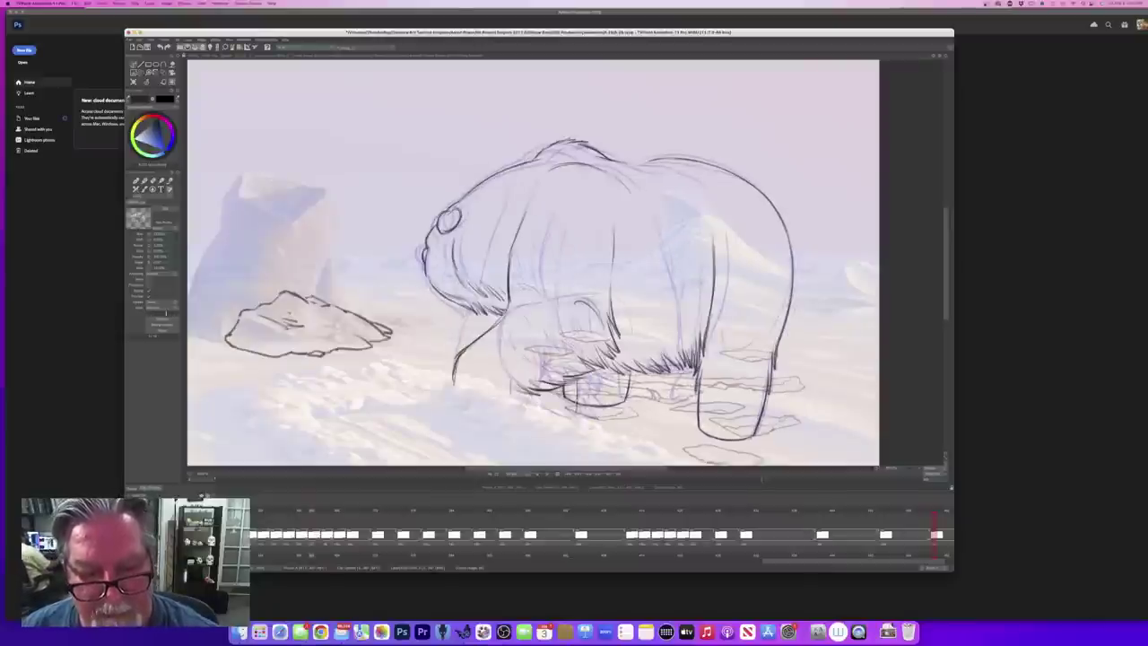
Step: Erase the front edge of the rounded leg base under the belly in the earlier drawing
key(e)
drag(563, 385, 565, 400)
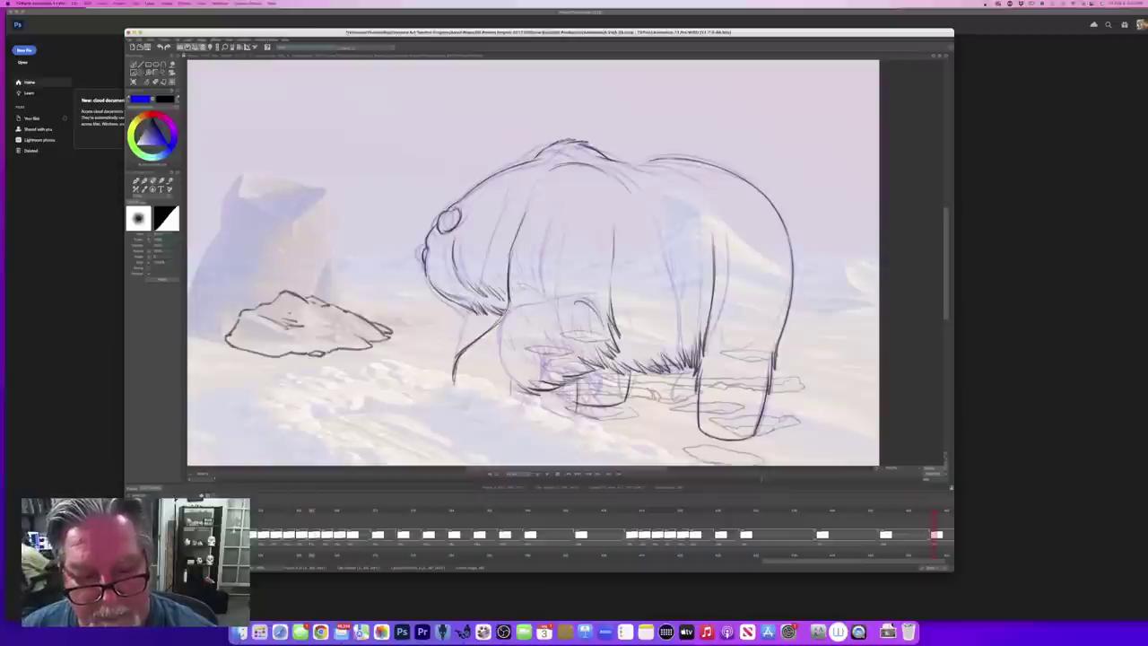
key(b)
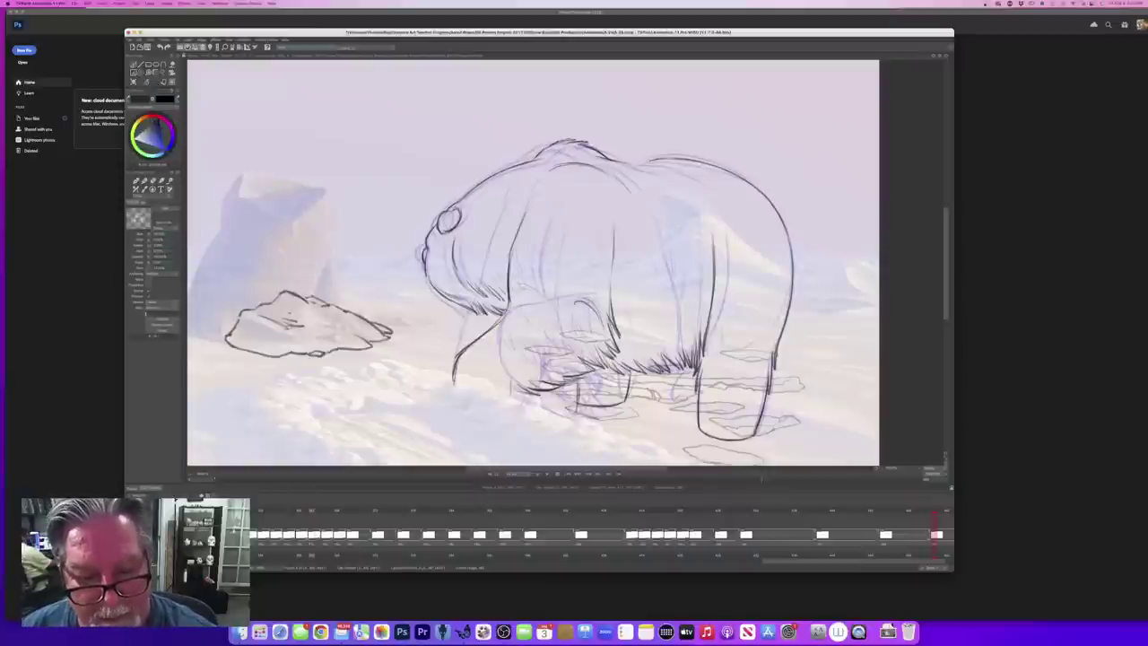
Step: Move to the drawing before the newest pose and erase the whole rounded leg base beneath its belly fur
mouse_move(311, 514)
mouse_down()
mouse_move(199, 514)
mouse_move(329, 514)
mouse_up()
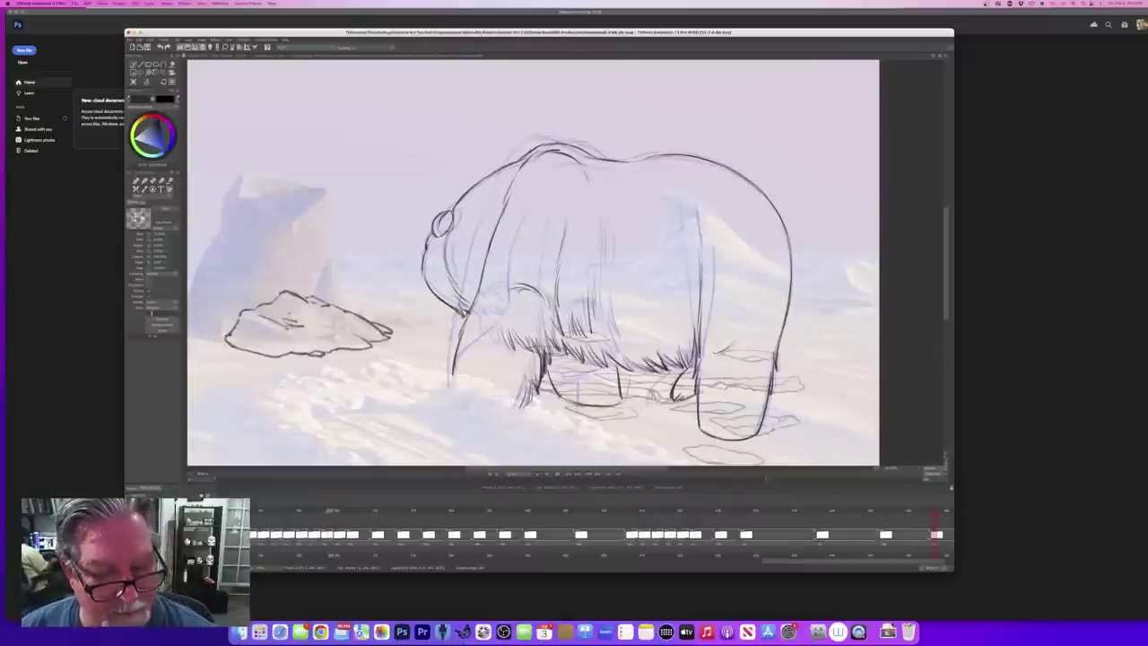
key(space)
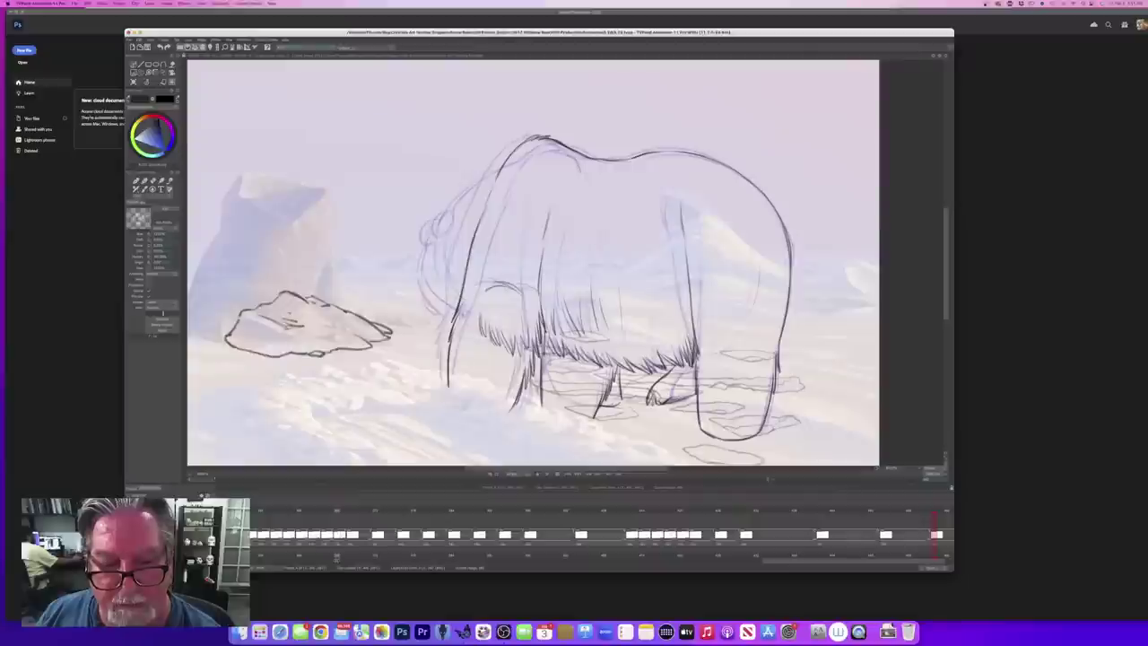
key(e)
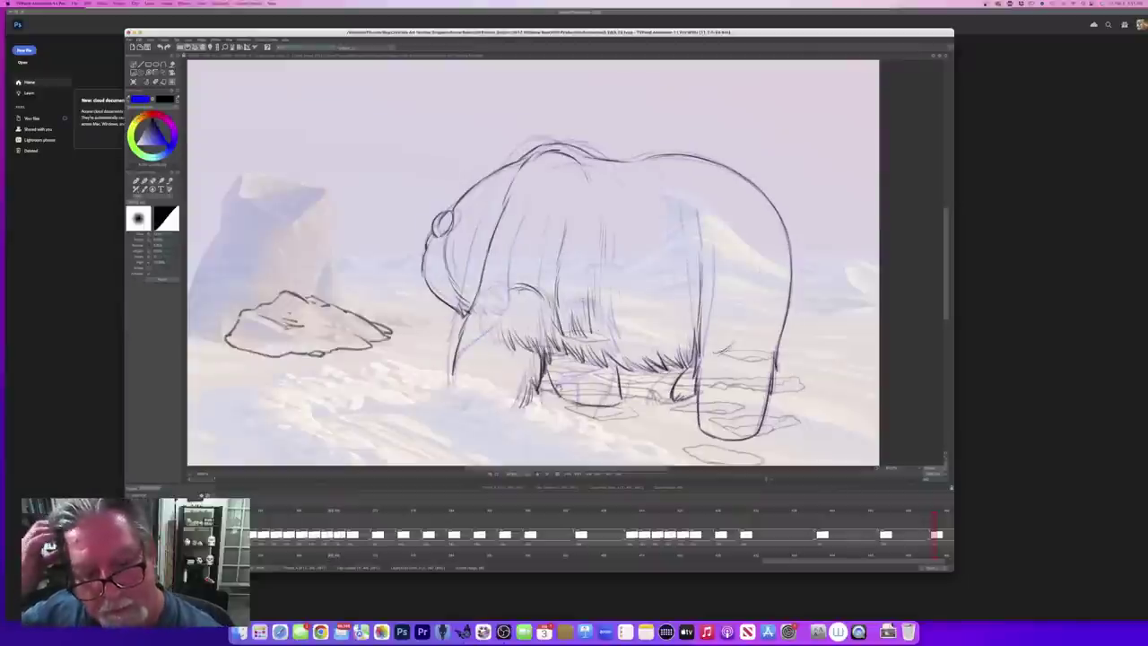
drag(565, 400, 551, 381)
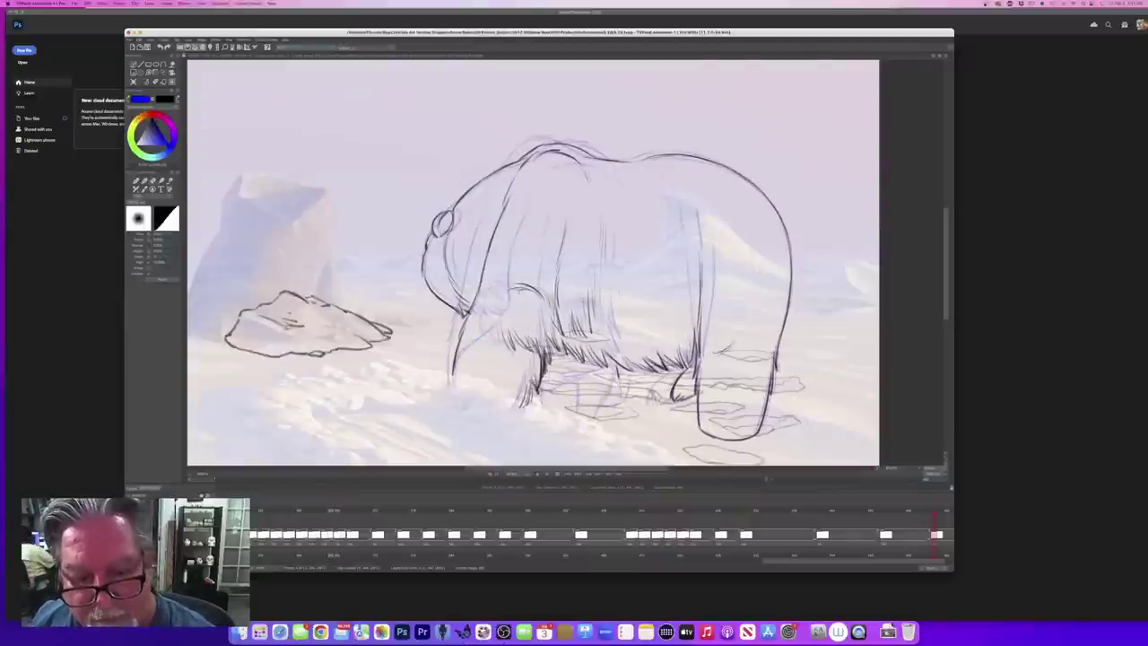
click(330, 508)
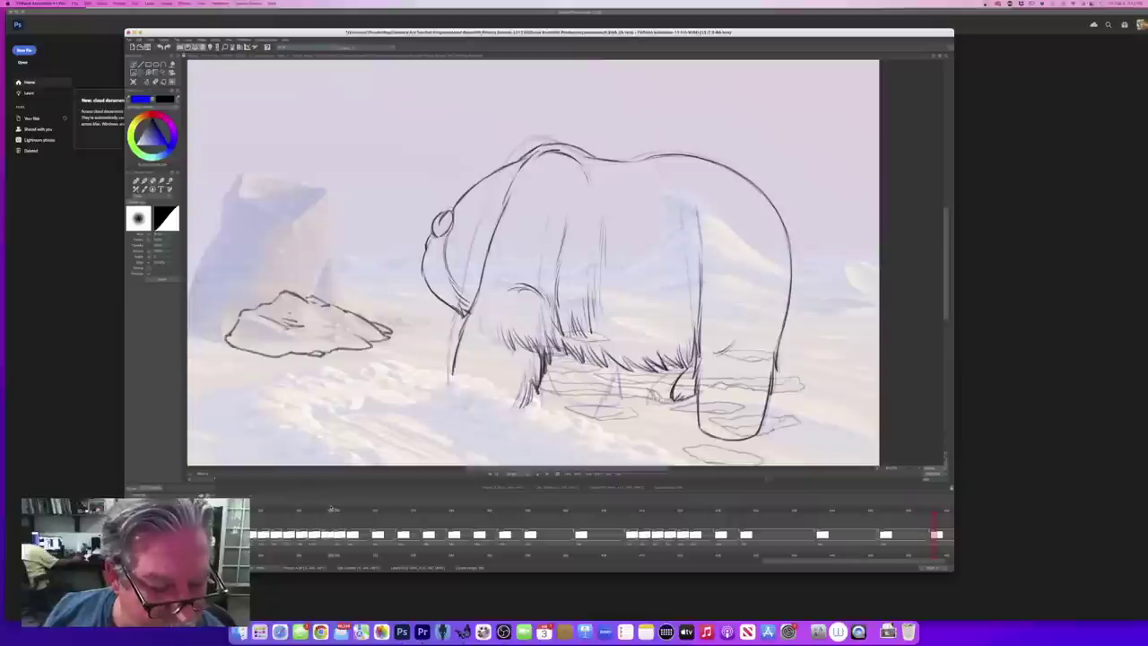
click(325, 511)
mouse_move(563, 400)
mouse_down()
mouse_move(549, 381)
mouse_move(584, 404)
mouse_up()
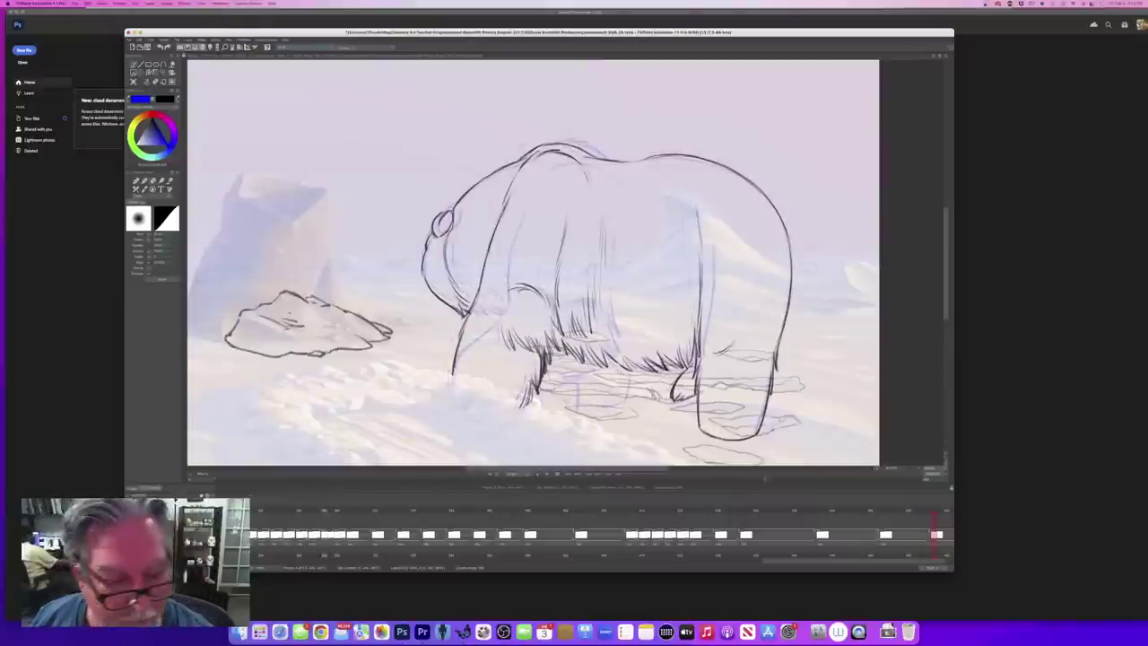
Step: Scrub back and forth through the walk drawings to examine how the far legs under the bear's belly move between poses
click(326, 535)
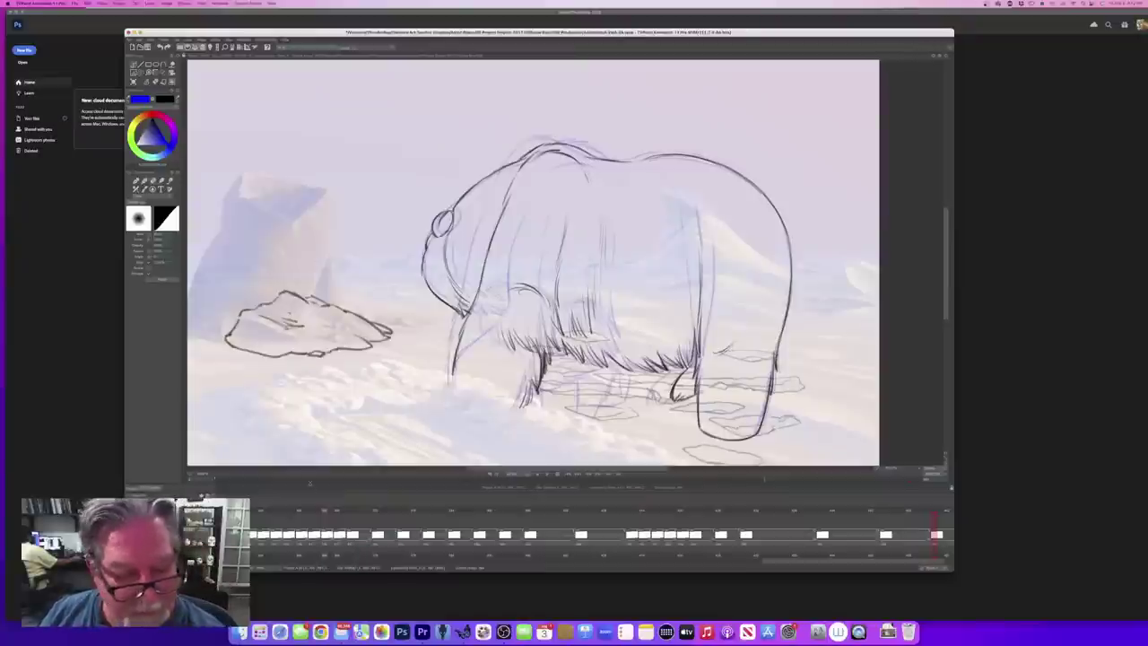
drag(309, 512, 324, 516)
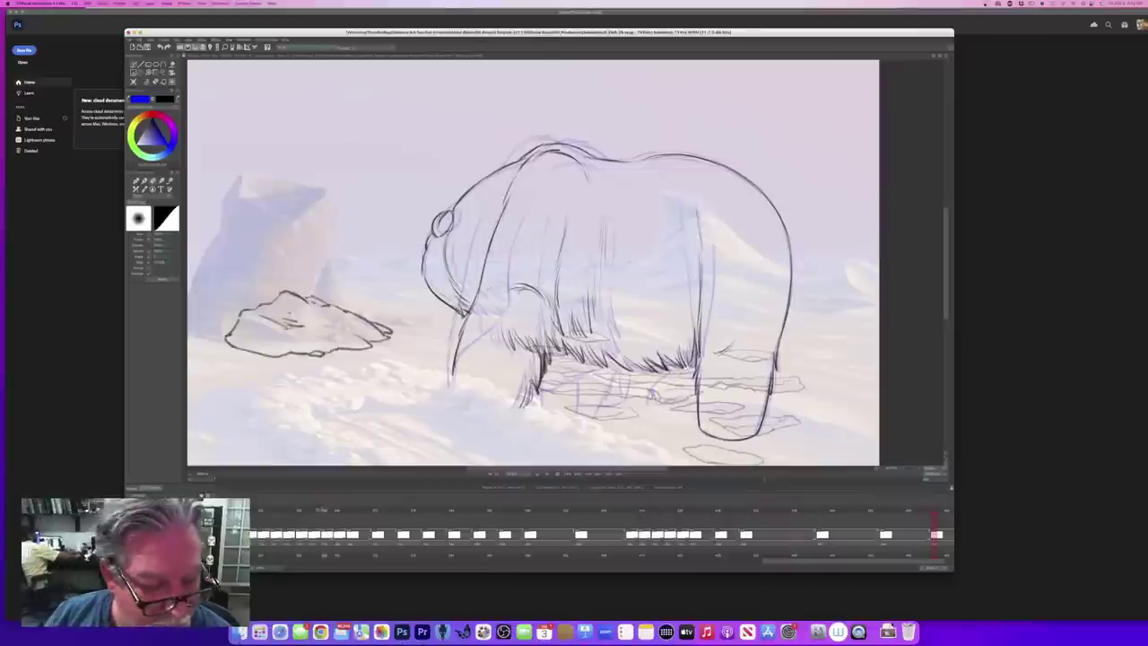
drag(316, 513, 312, 511)
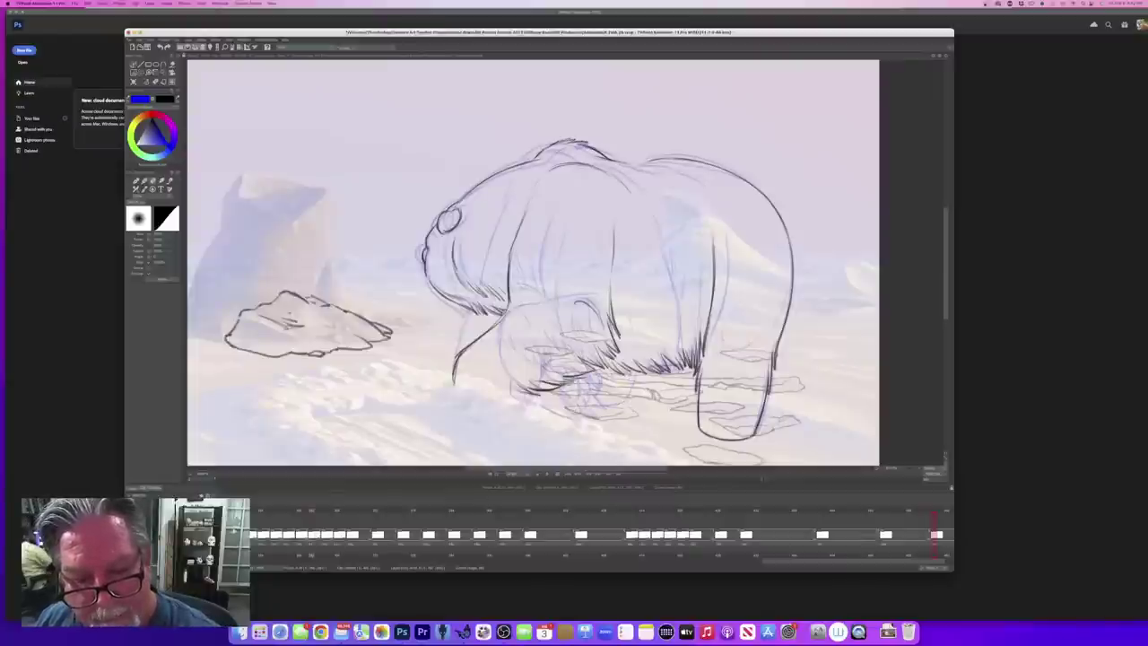
key(Left)
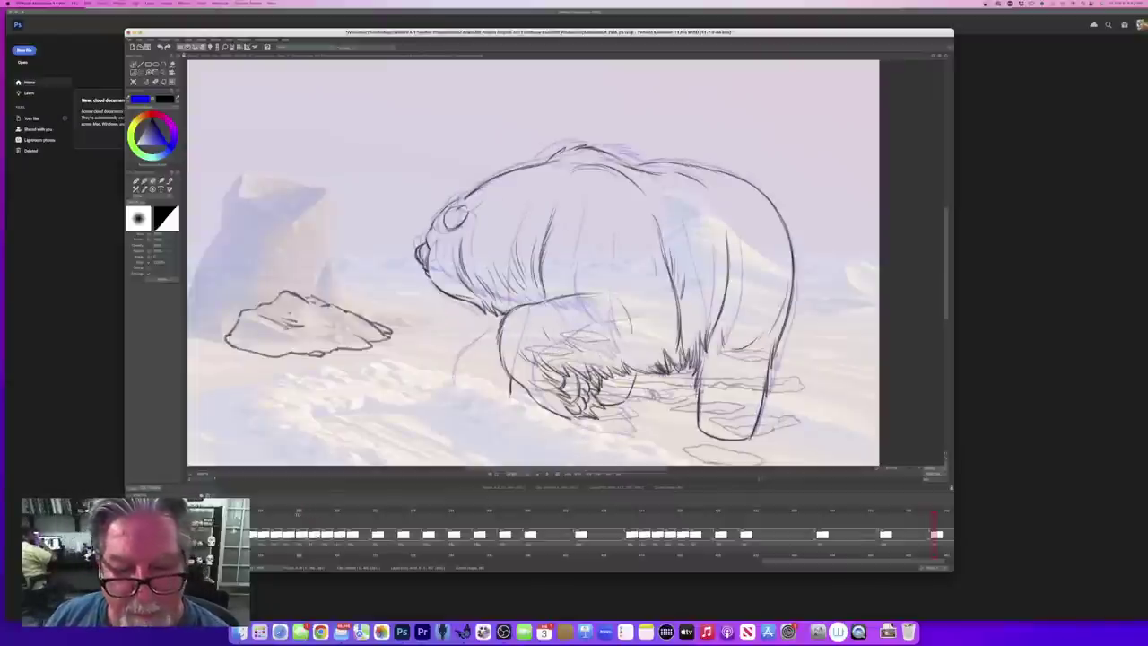
drag(297, 515, 339, 525)
key(Right)
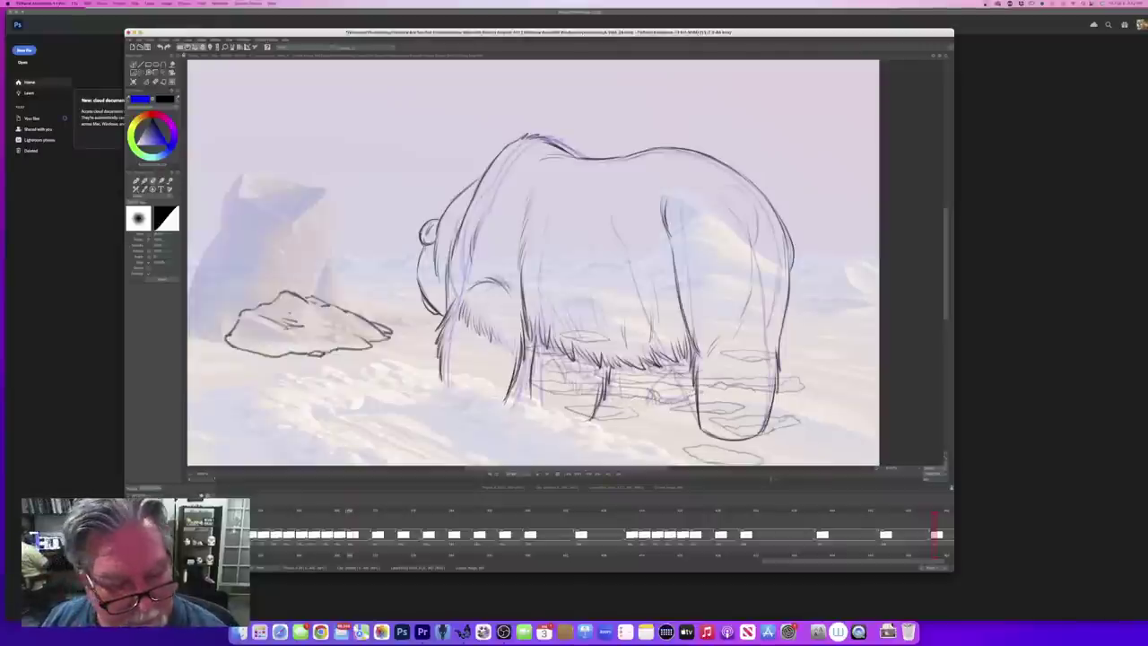
click(375, 512)
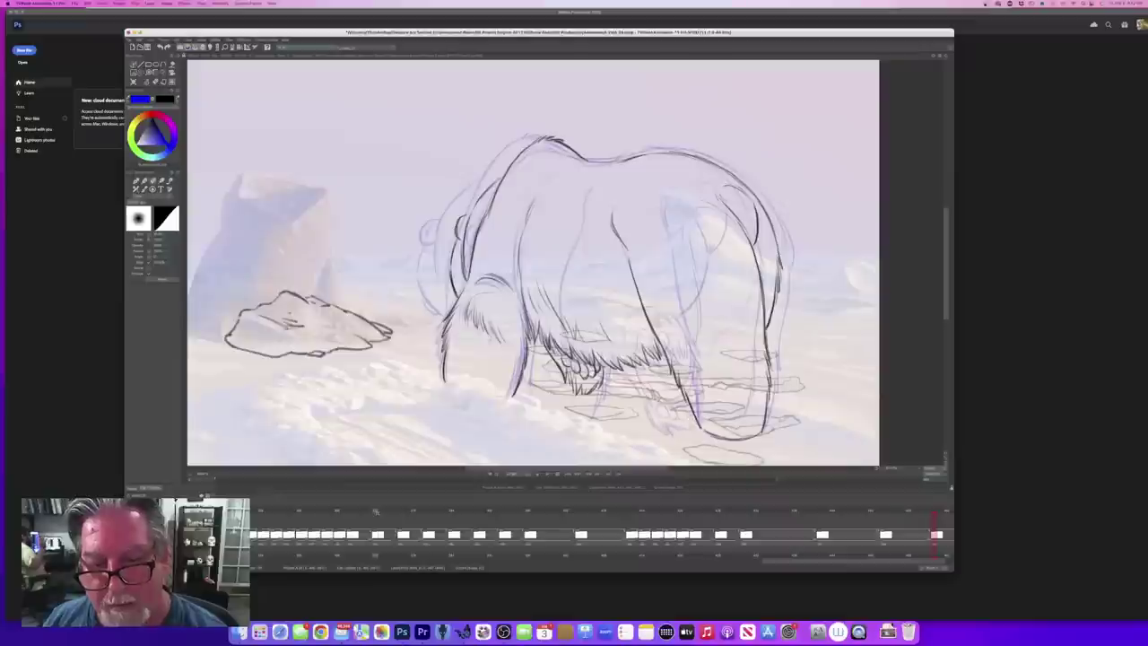
drag(376, 512, 338, 517)
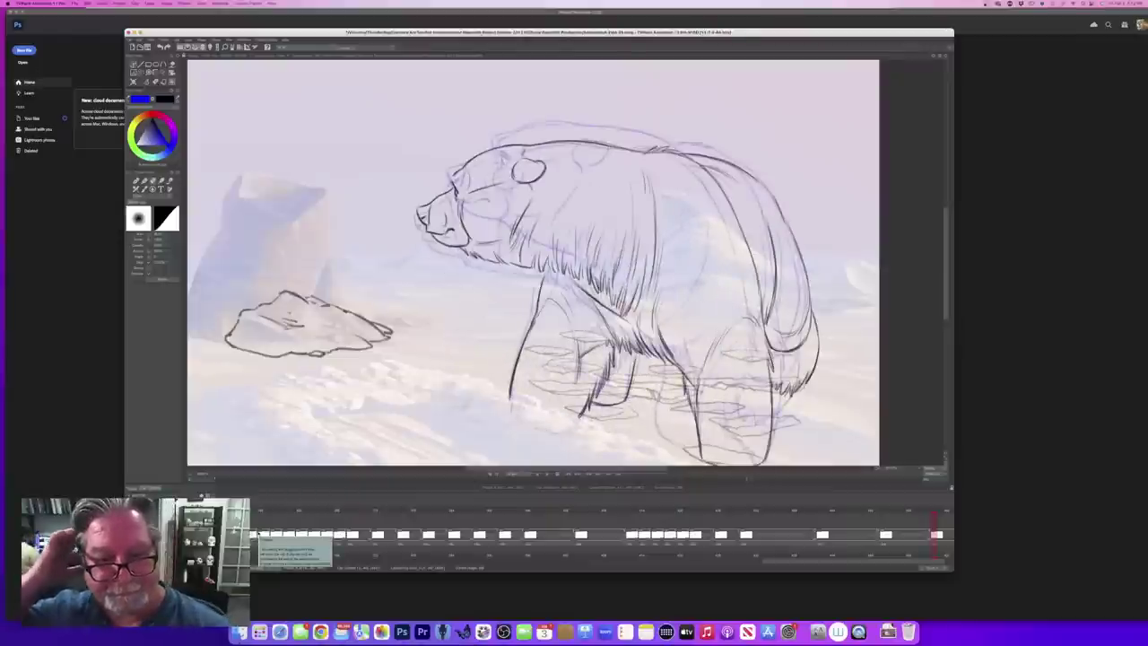
Step: Draw the front edge of the far leg as a short vertical line under the belly fur in two consecutive walk drawings
key(b)
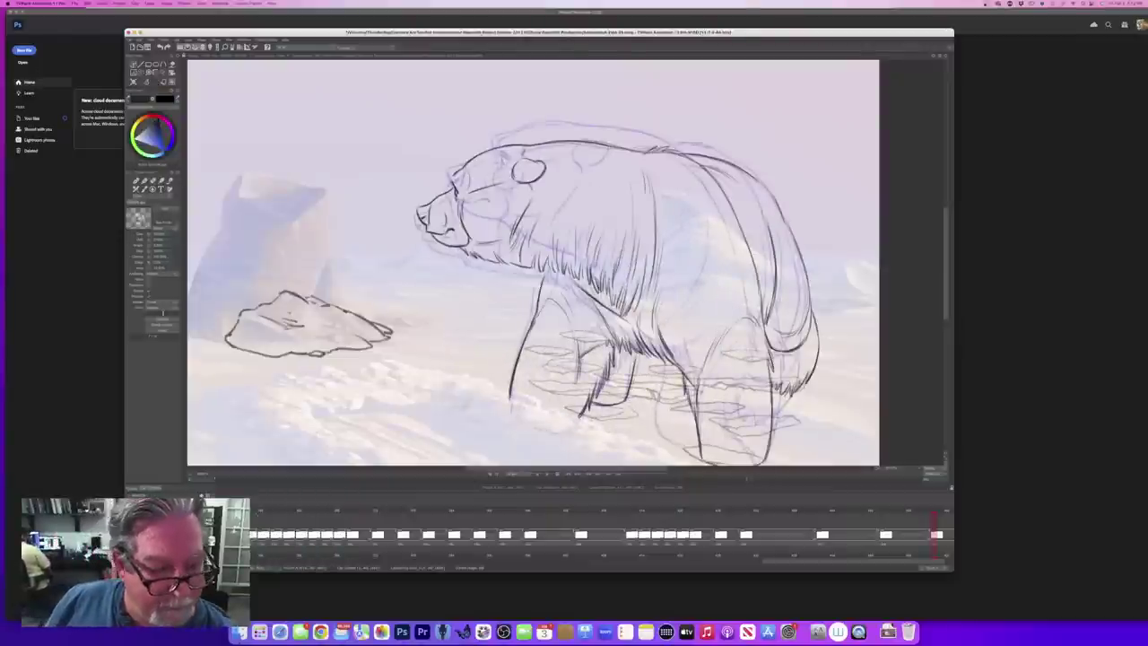
key(Right)
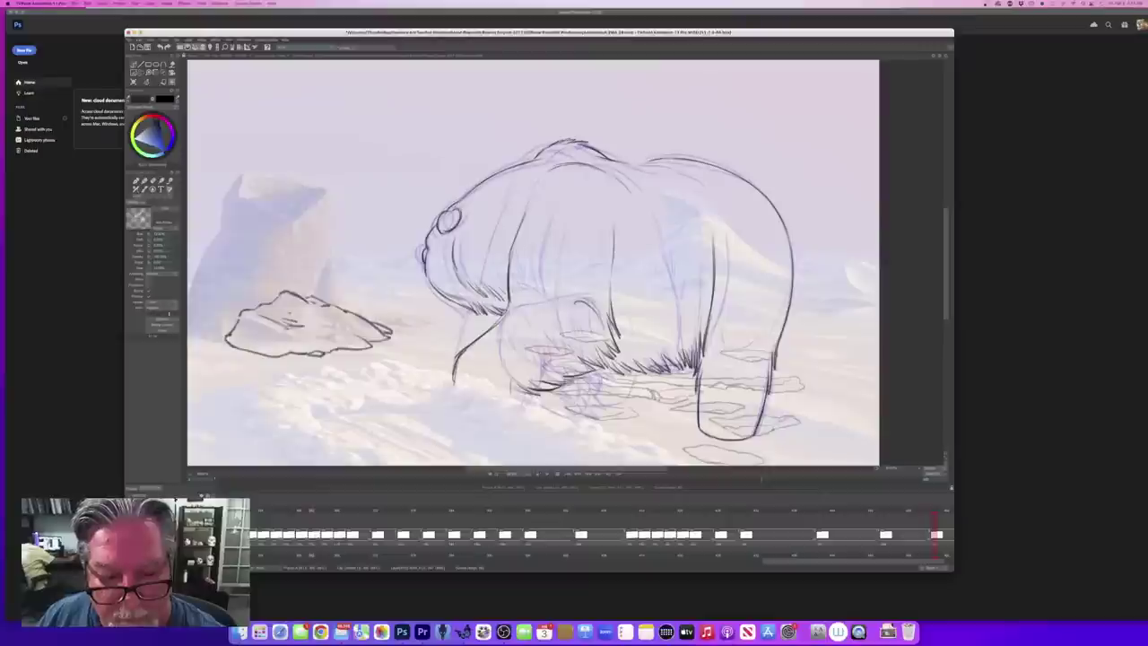
drag(578, 378, 575, 415)
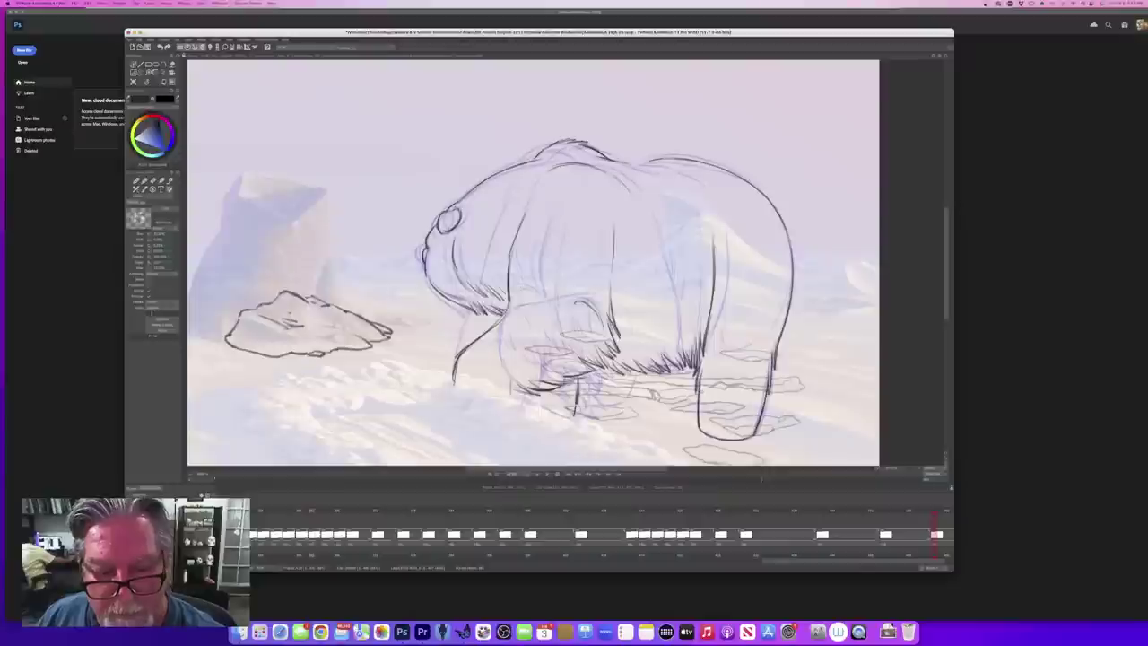
key(Right)
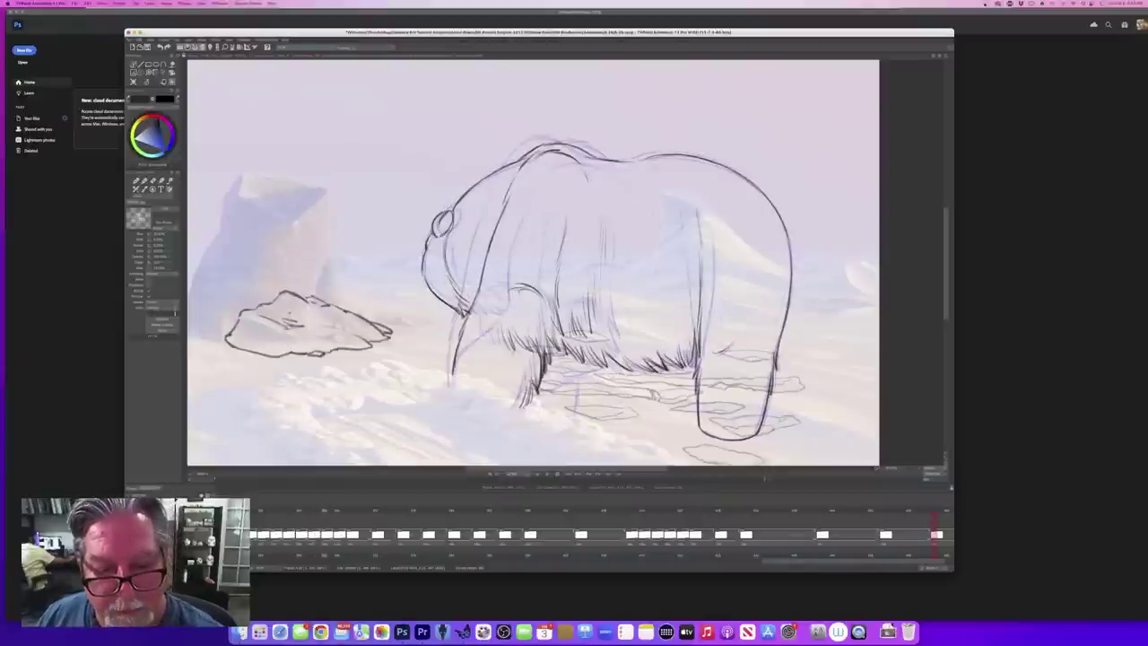
drag(575, 360, 574, 411)
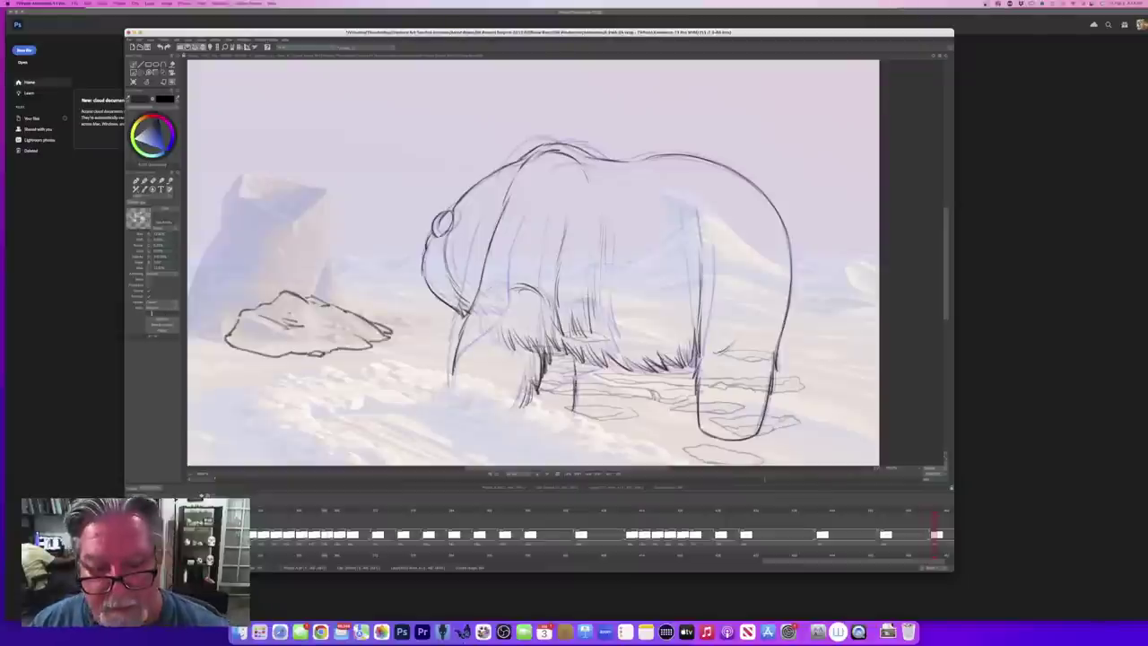
key(Left)
key(Right)
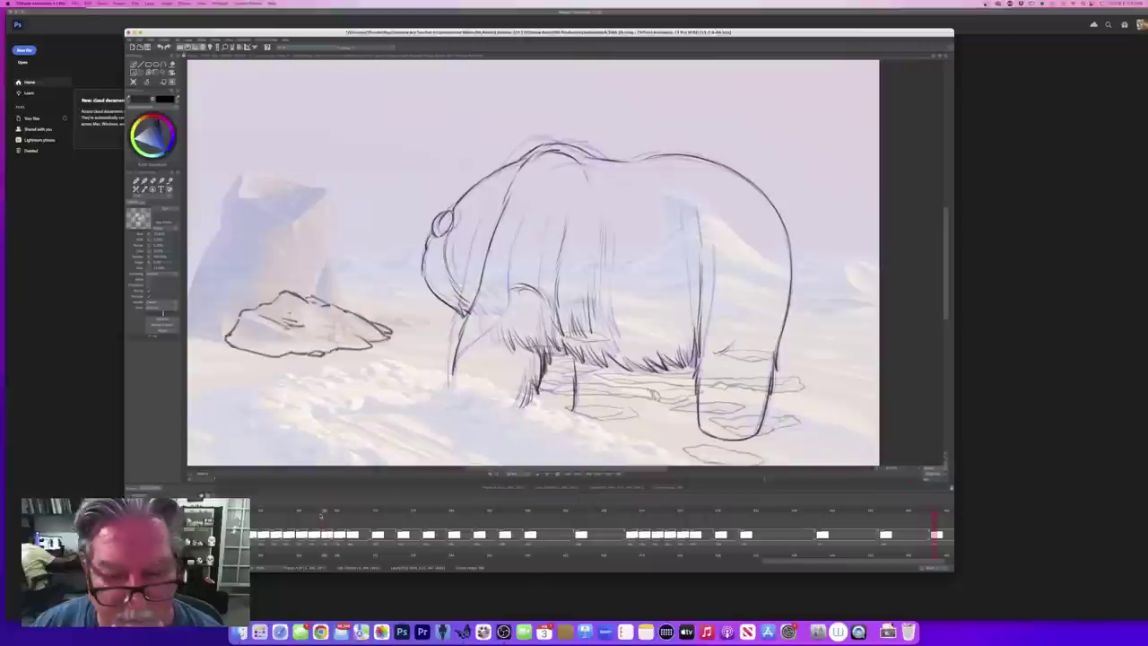
Step: Curve the far leg's rear edge and base below the belly in the earlier drawing, and add a far-foot base stroke in the following one
key(Left)
key(Left)
key(Left)
key(Left)
key(Right)
key(Right)
key(Right)
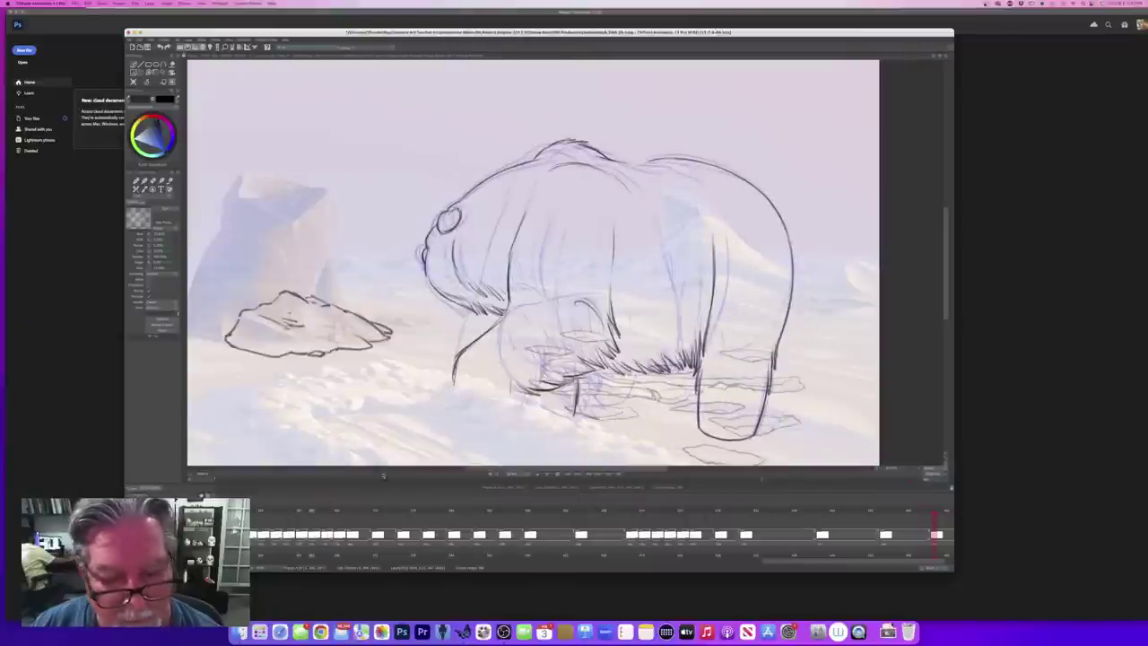
mouse_move(642, 374)
mouse_down()
mouse_move(627, 401)
mouse_move(579, 408)
mouse_up()
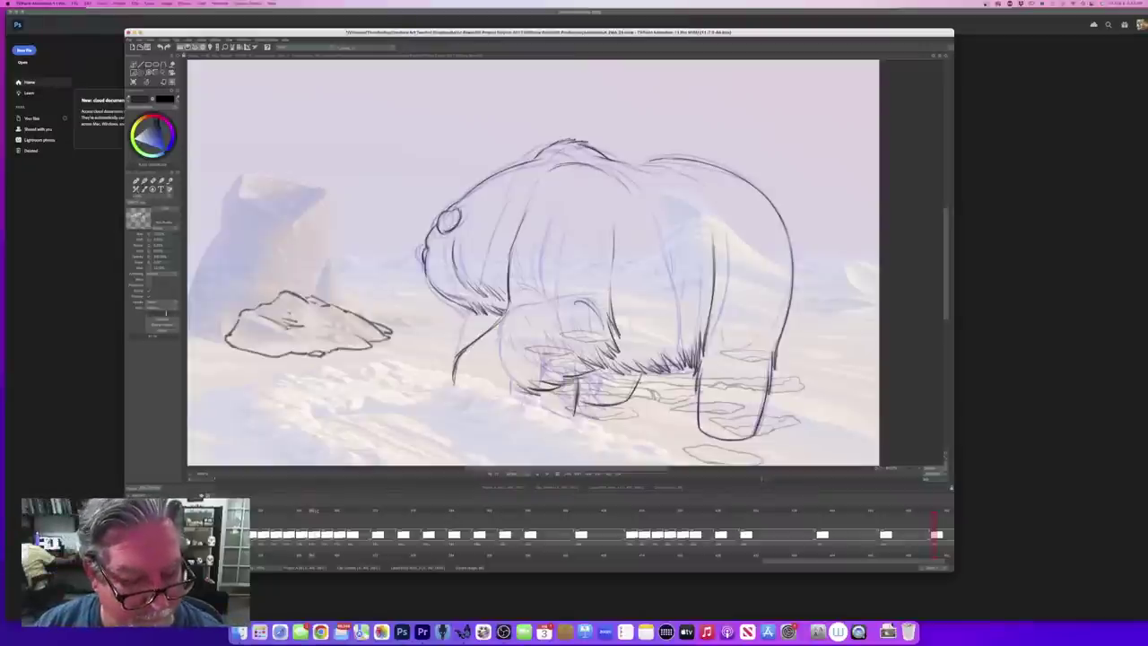
key(Right)
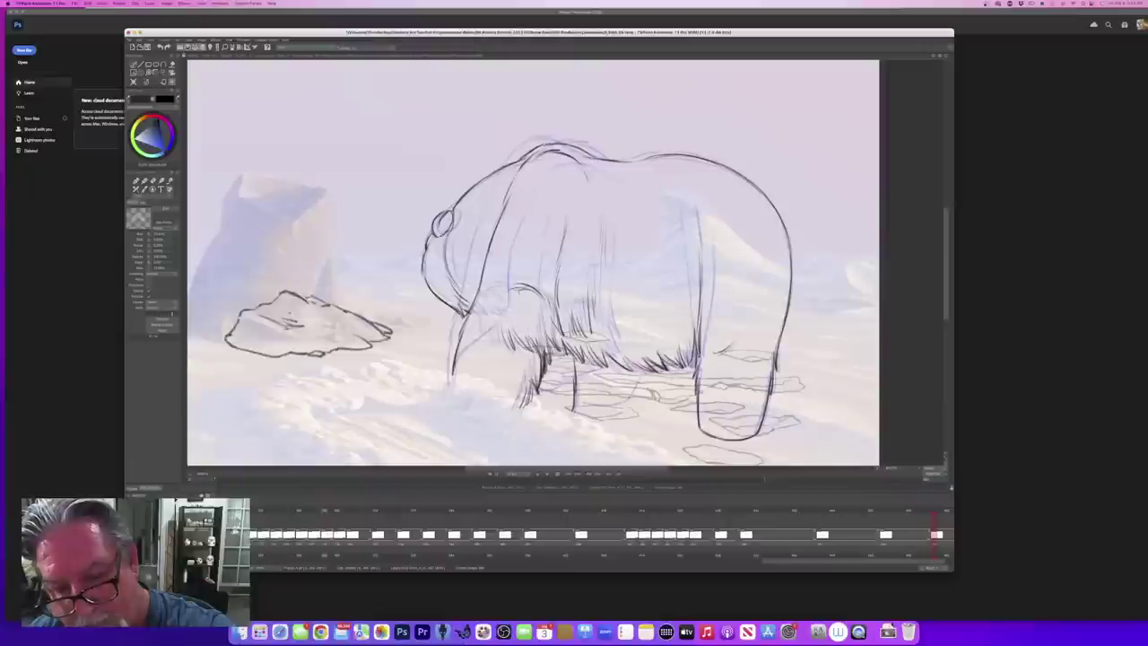
mouse_move(659, 403)
mouse_down()
mouse_move(610, 405)
mouse_move(601, 394)
mouse_move(594, 405)
mouse_move(614, 406)
mouse_up()
Step: In the next walk pose, draw the slanted far leg line beneath the belly fur and the far hind leg's front edge and base
key(Right)
key(Left)
key(Left)
drag(318, 510, 348, 516)
key(Right)
key(Left)
key(Left)
key(Left)
key(Right)
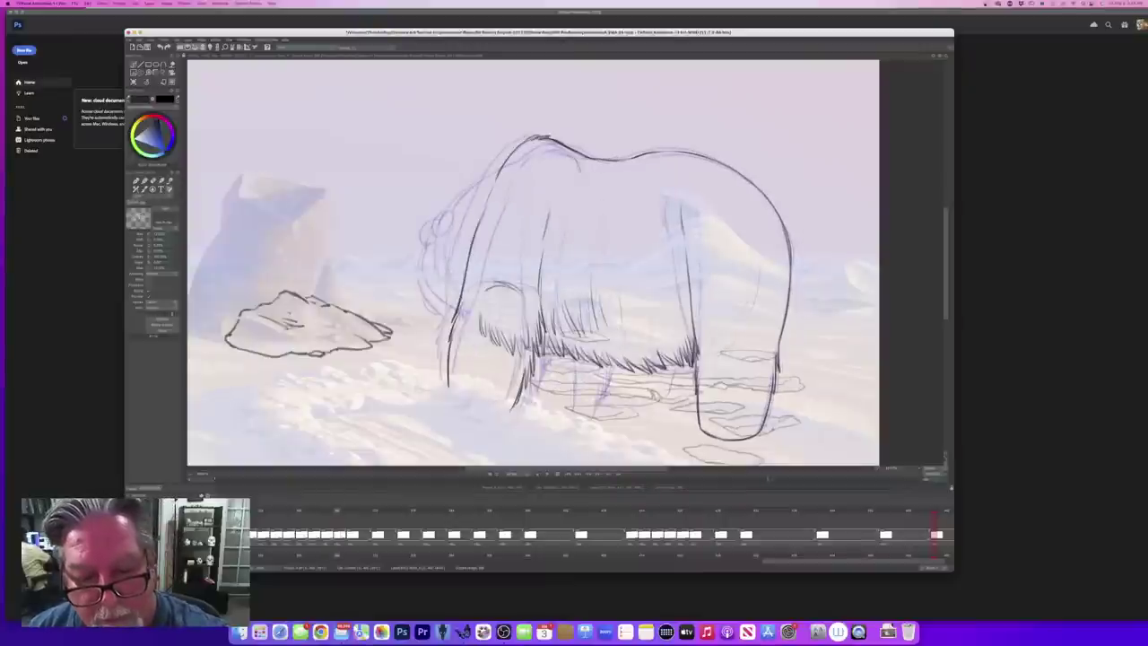
drag(598, 364, 583, 422)
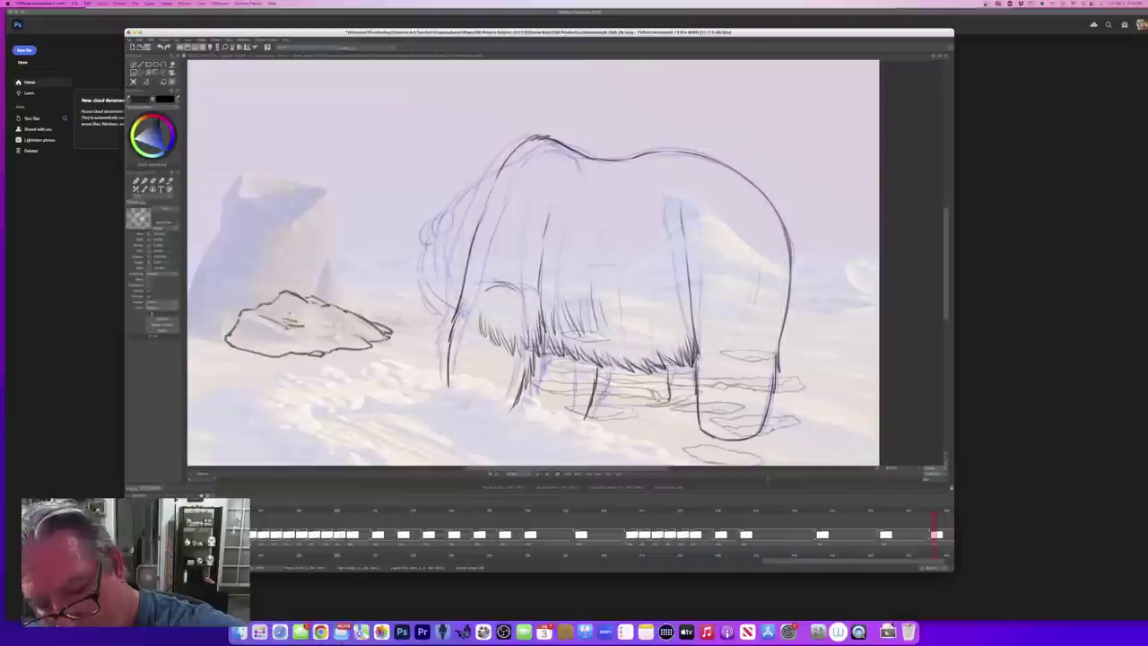
drag(699, 407, 655, 404)
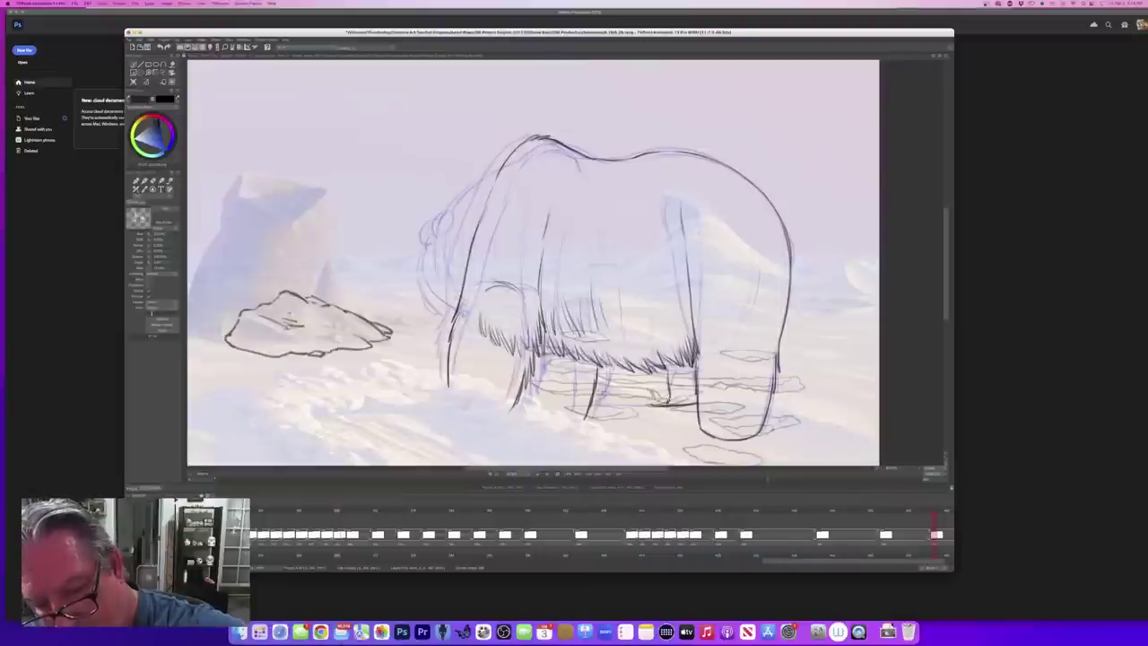
drag(668, 389, 668, 366)
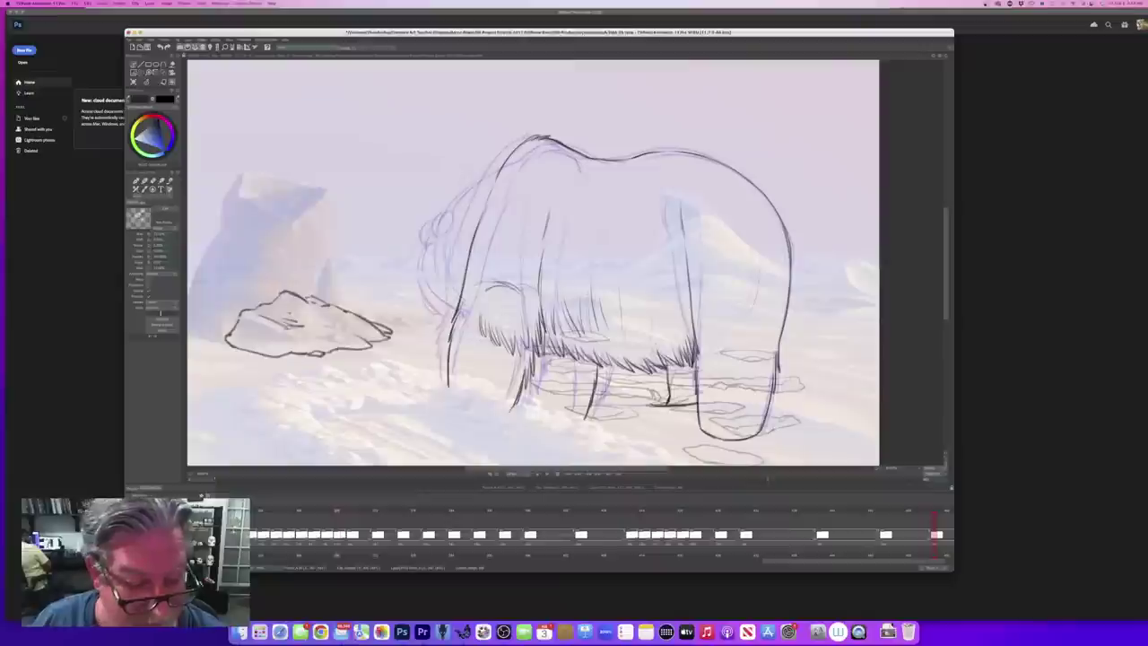
Step: Fit the whole scene in a smaller window, play back the walk to review the motion, and enlarge the window again
key(Right)
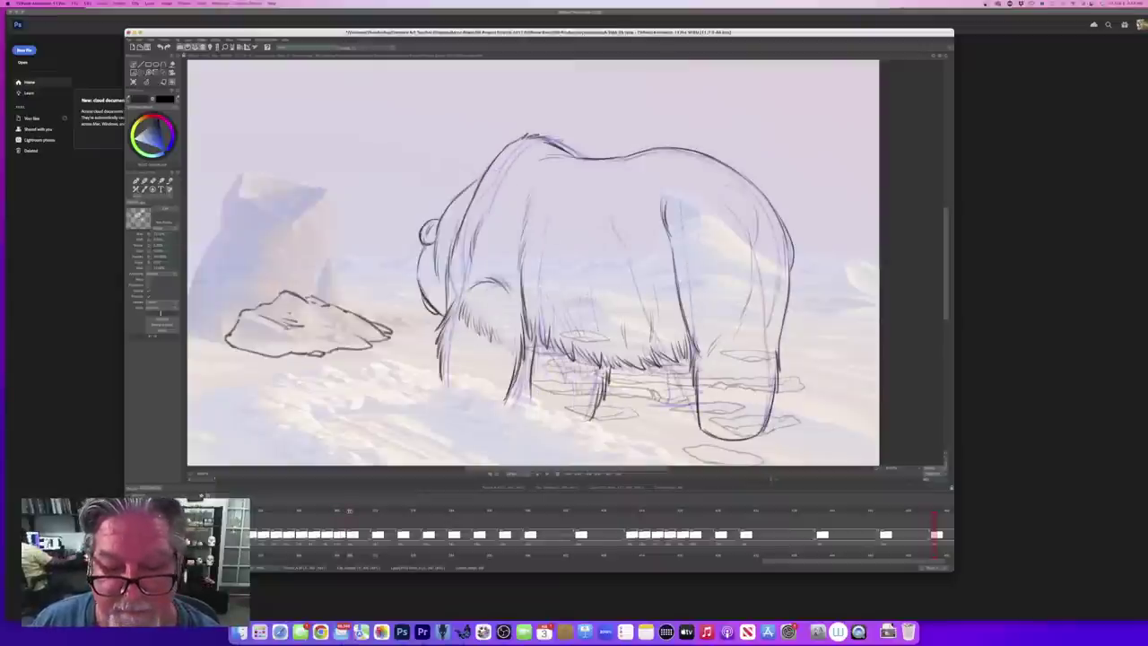
mouse_move(375, 517)
mouse_down()
mouse_move(278, 515)
mouse_move(387, 515)
mouse_up()
drag(951, 569, 741, 446)
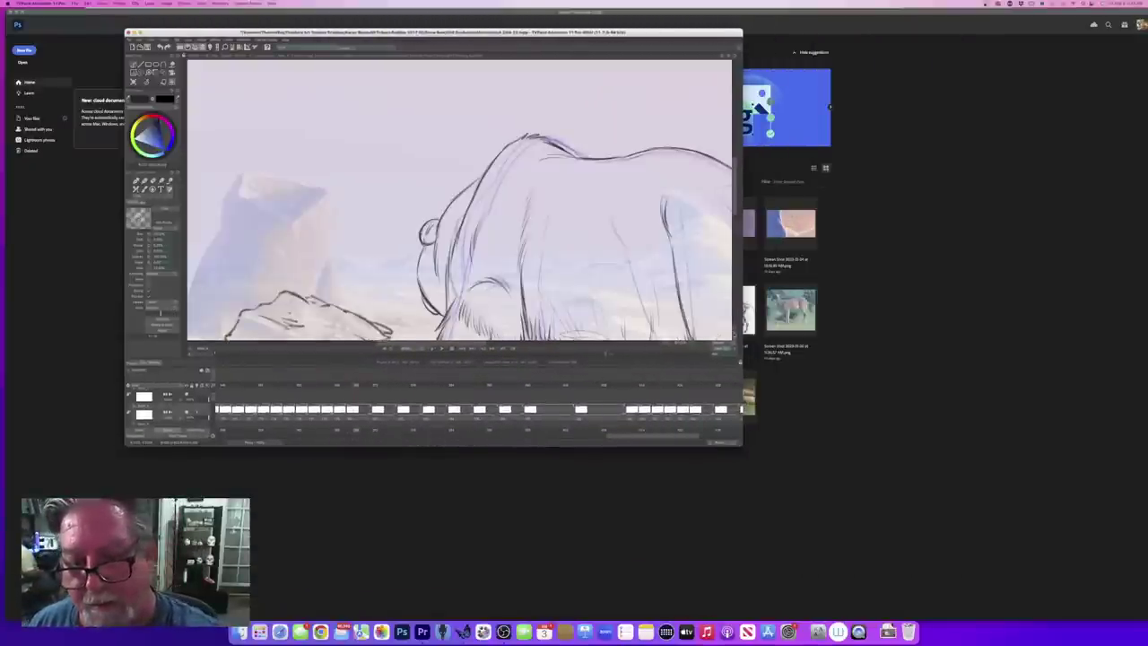
click(725, 348)
click(442, 349)
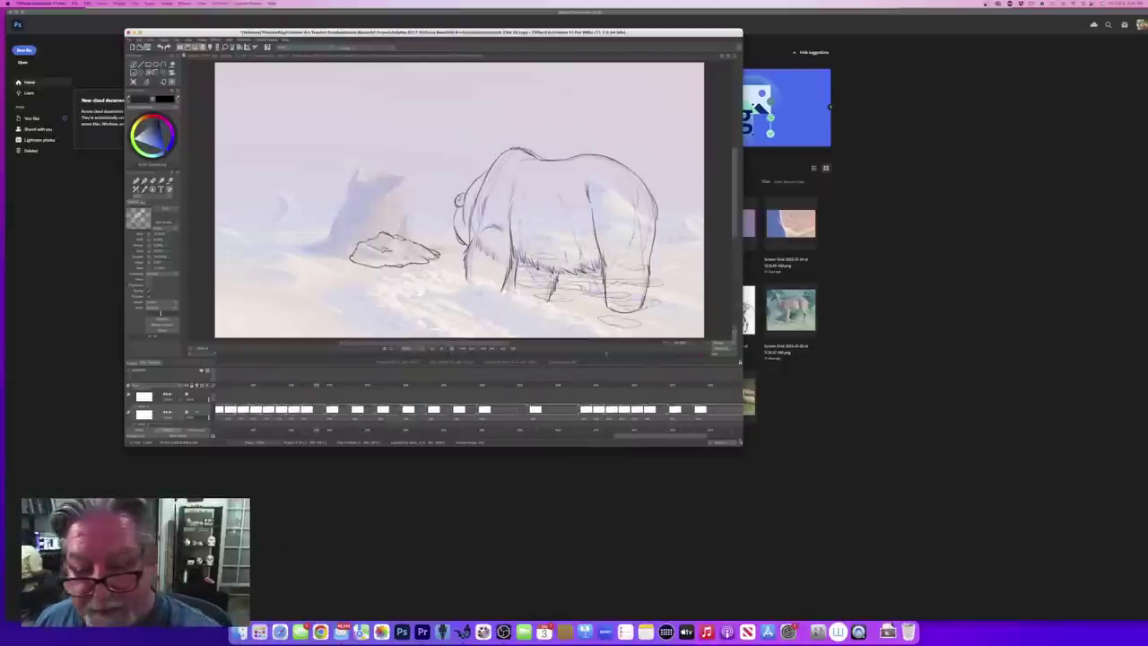
drag(743, 445, 991, 588)
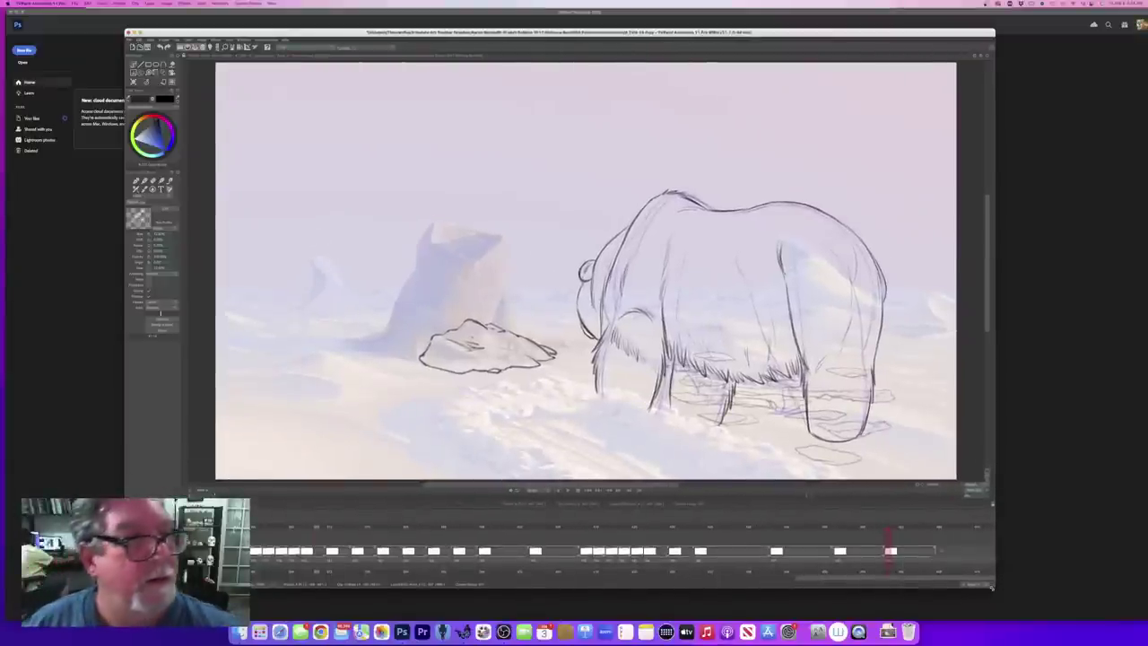
Step: Insert a blank in-between drawing after the current walk pose and frame the bear's light-table outlines for drawing
key(BackSpace)
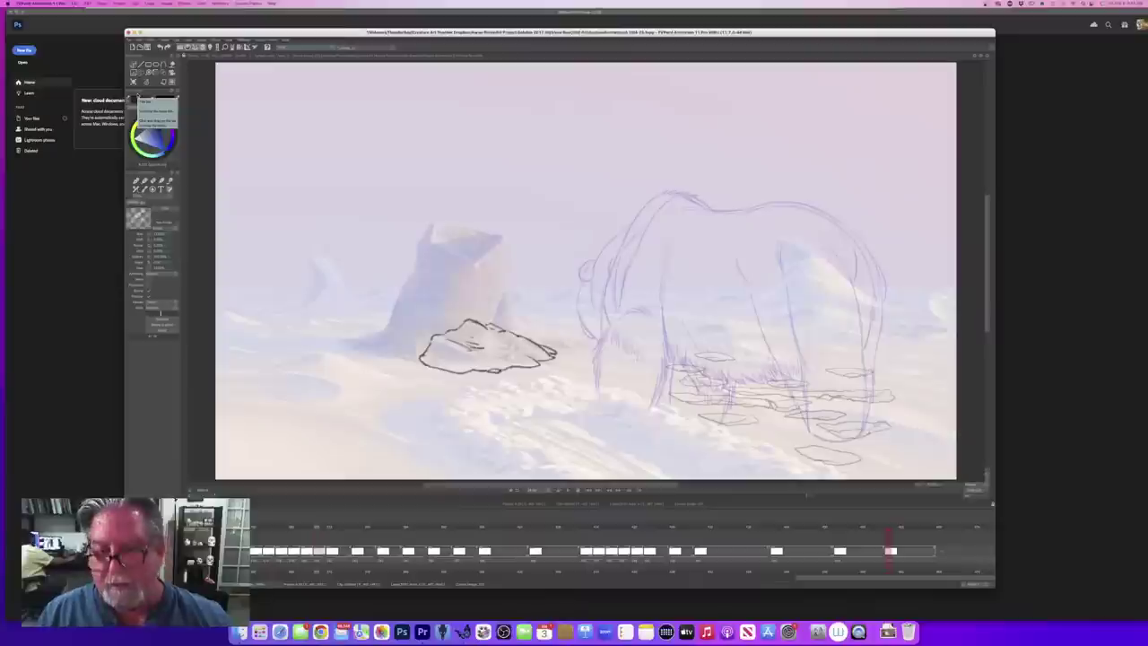
key(super+z)
key(BackSpace)
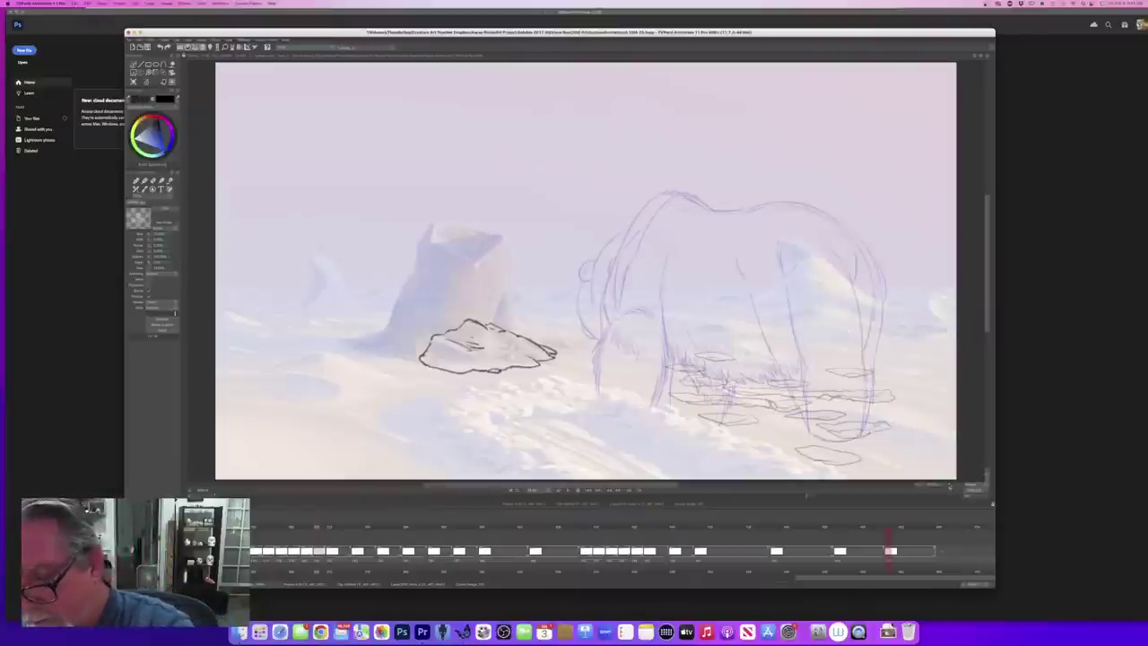
scroll(586, 271, up, 3)
scroll(586, 271, up, 1)
scroll(586, 271, down, 3)
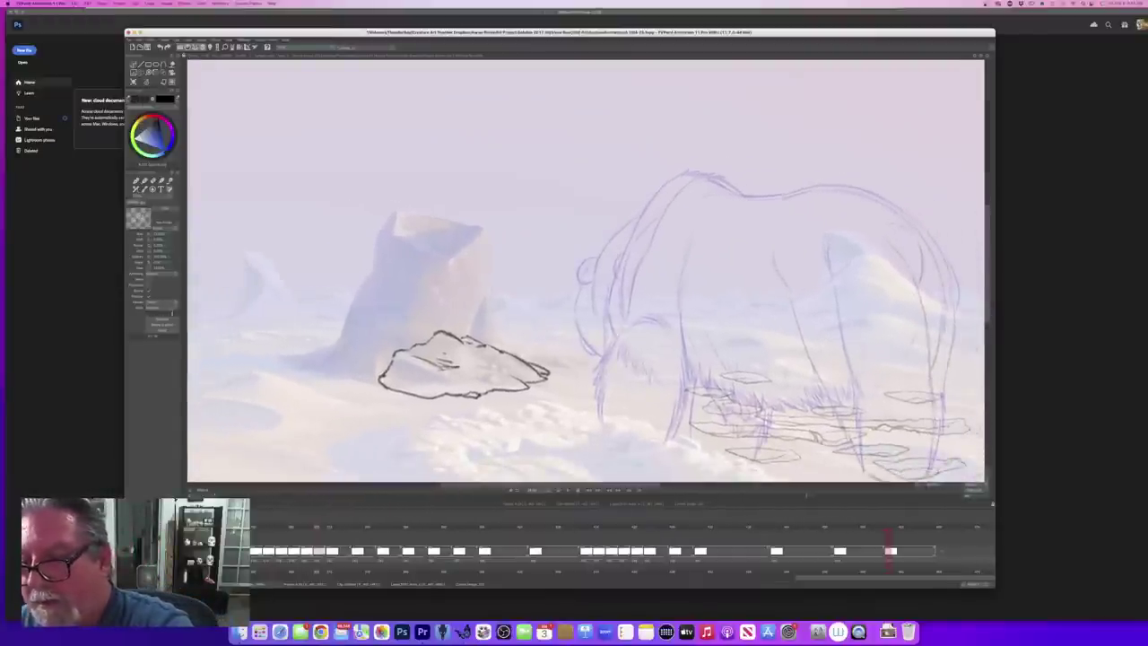
scroll(585, 271, down, 1)
drag(988, 327, 988, 331)
drag(570, 485, 595, 487)
key(super+z)
Step: Flip against the neighbouring poses and draw the near hind leg's back edge from the rump down to the foot
key(Right)
key(Left)
key(Right)
key(Left)
key(Right)
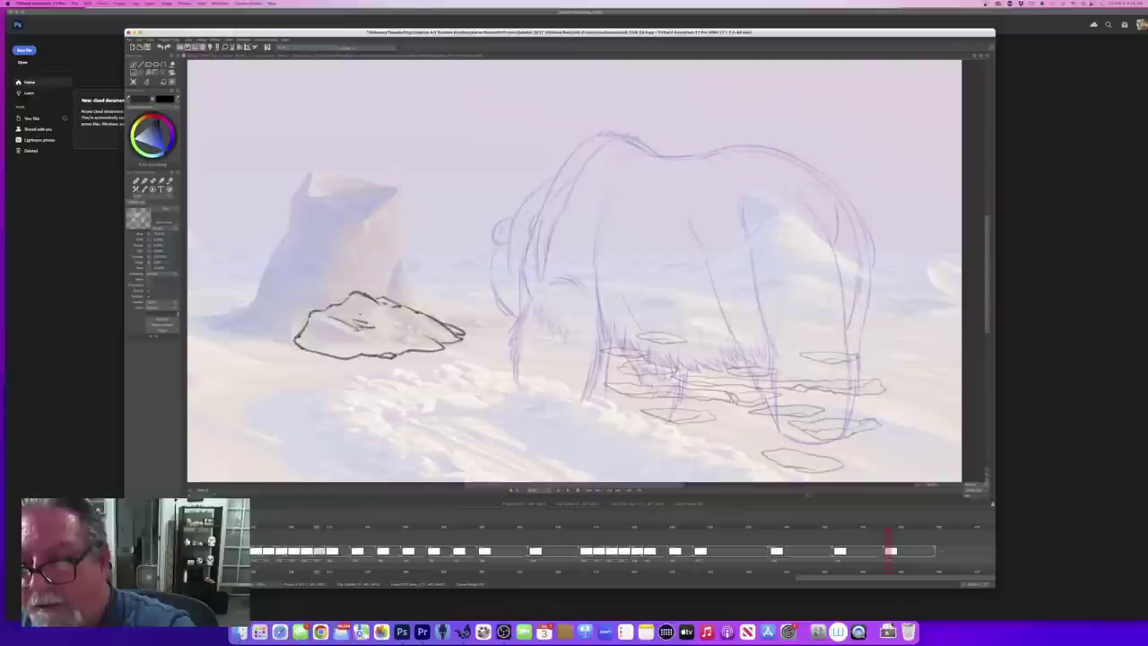
key(Left)
key(Right)
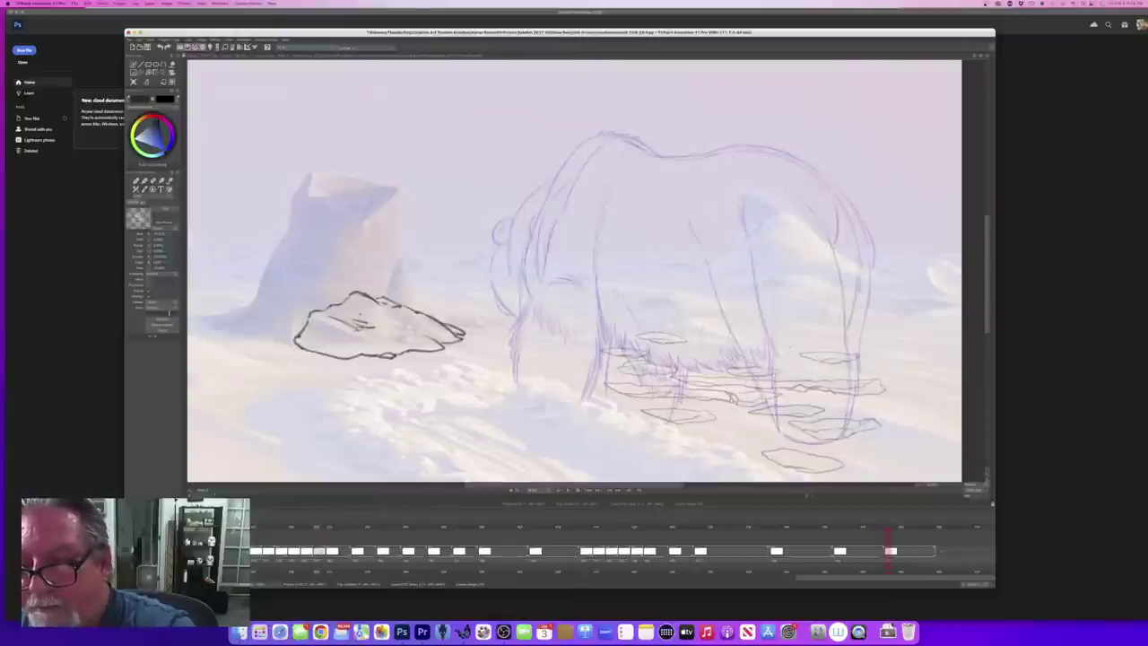
mouse_move(848, 225)
mouse_down()
mouse_move(857, 371)
mouse_move(846, 438)
mouse_up()
key(Left)
key(Right)
key(Left)
key(Right)
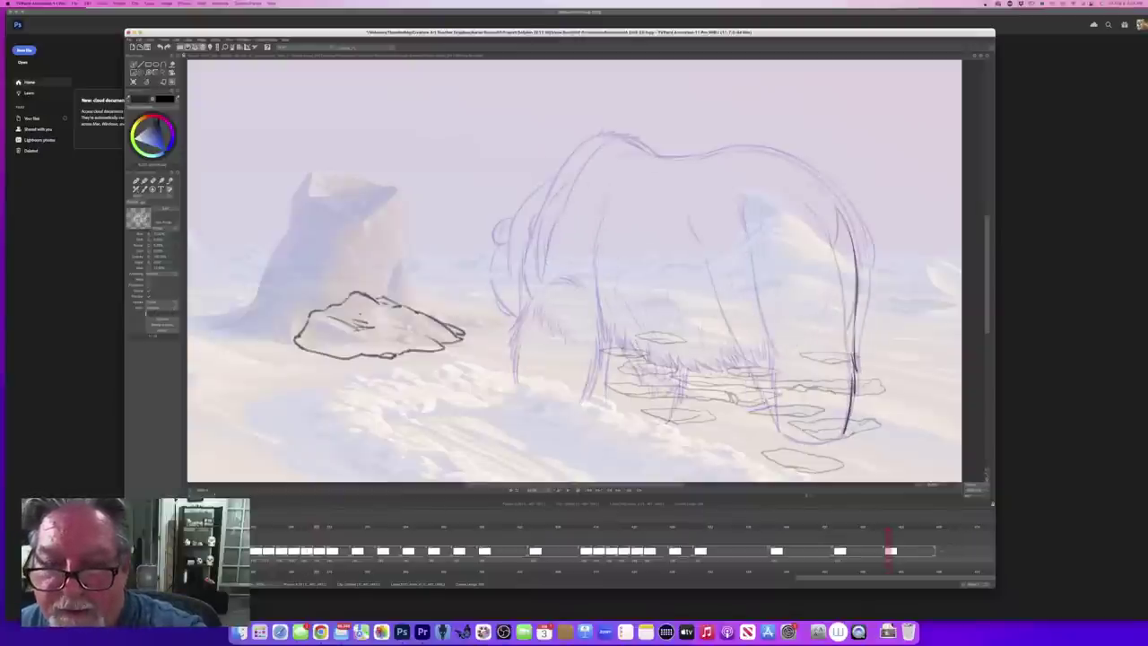
Step: Draw the near hind leg's front edge from the flank to the foot and close the leg with a rounded base
drag(719, 206, 777, 432)
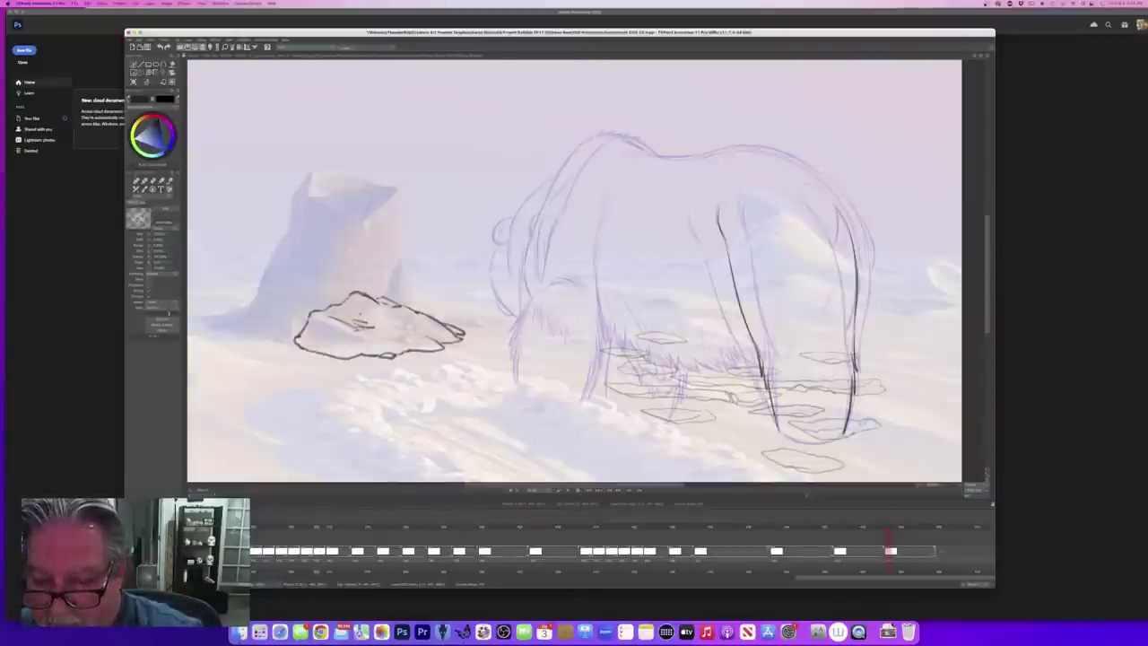
mouse_move(847, 432)
mouse_down()
mouse_move(782, 436)
mouse_move(795, 441)
mouse_up()
key(Left)
key(Right)
Step: Add a faint contour line inside the thigh and draw the outer curve of the rump behind the near hind leg
drag(804, 240, 802, 303)
key(Left)
key(Right)
key(Left)
key(Right)
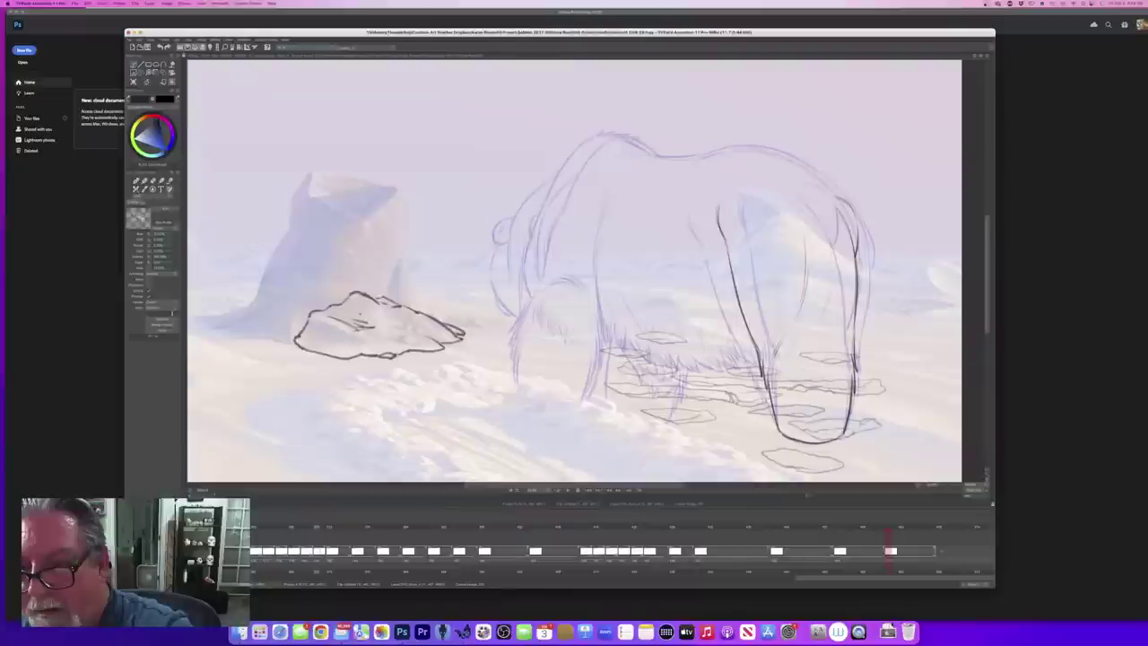
drag(861, 243, 857, 327)
Step: Draw the back line from the rump over the dip to the shoulder hump and down the front of the shoulder
mouse_move(825, 180)
mouse_down()
mouse_move(844, 201)
mouse_move(771, 151)
mouse_move(703, 156)
mouse_up()
key(Left)
key(Right)
drag(703, 155, 661, 158)
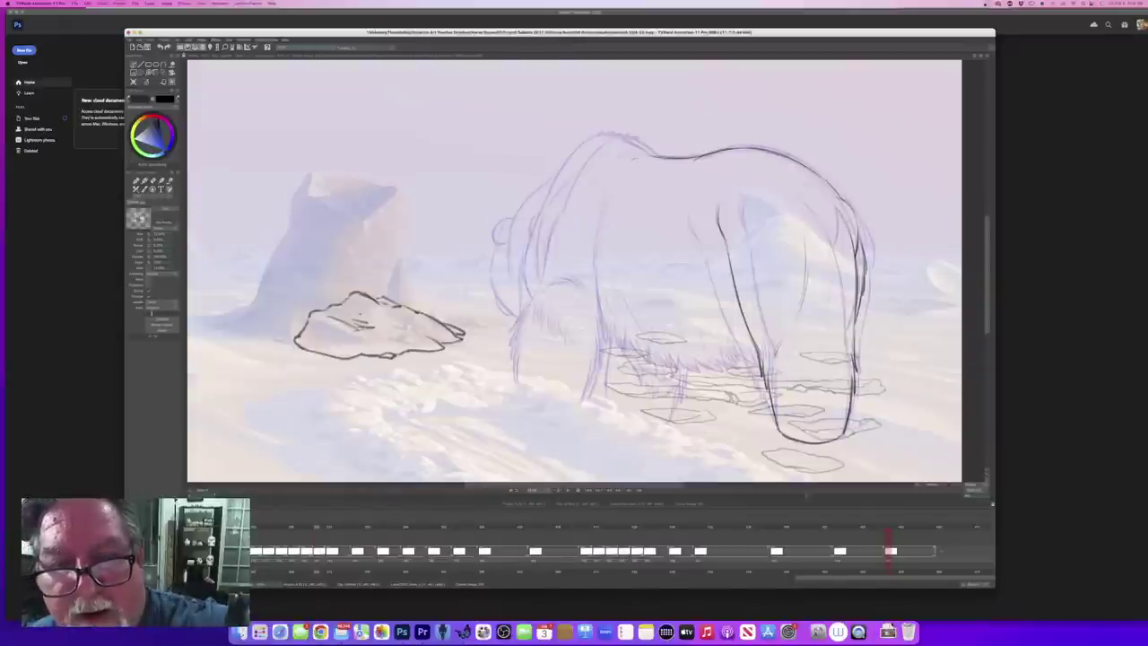
drag(661, 156, 631, 140)
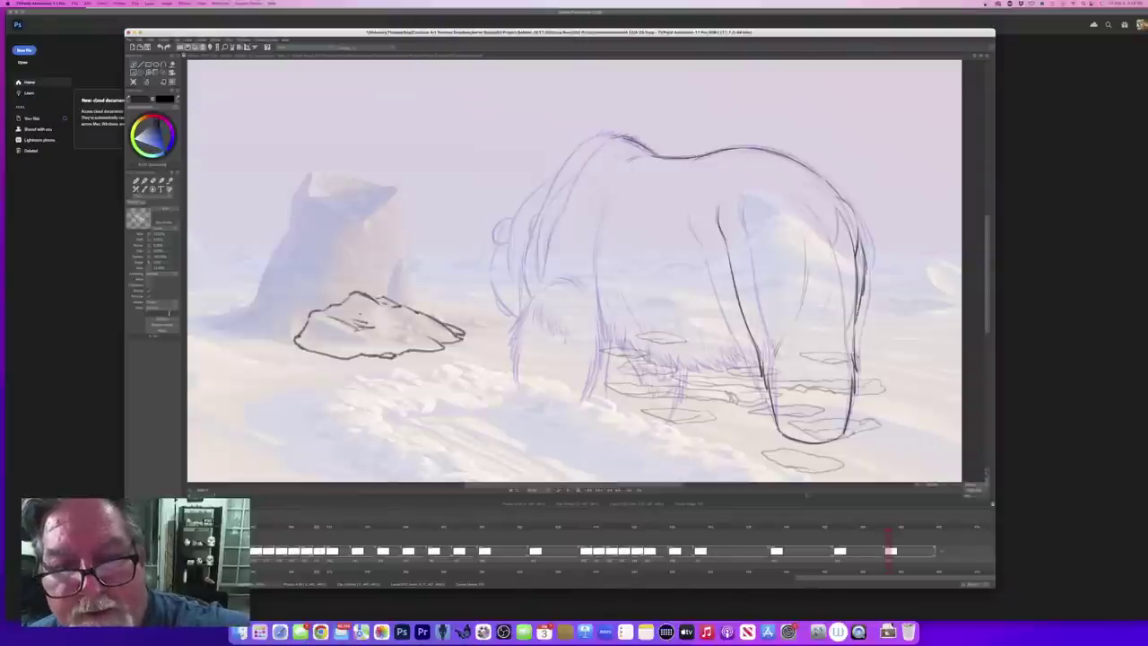
mouse_move(606, 138)
mouse_down()
mouse_move(573, 166)
mouse_move(537, 243)
mouse_up()
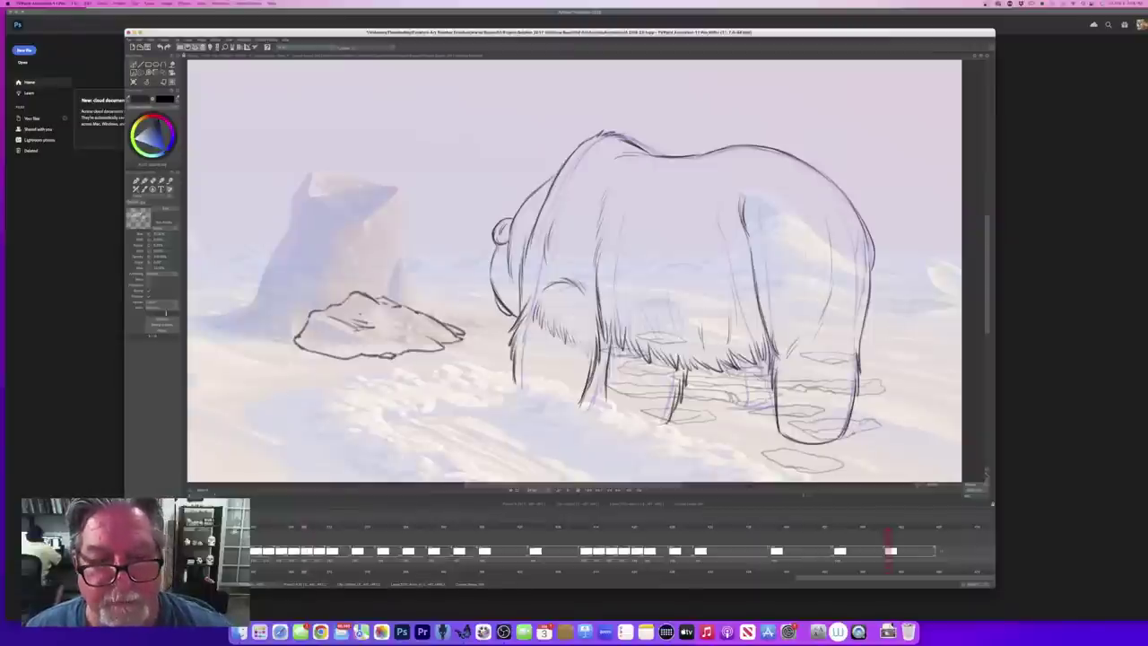
Step: Flip against the neighbouring poses and draw the front edge of the shoulder and near foreleg down to the snow
key(Right)
key(Right)
key(Left)
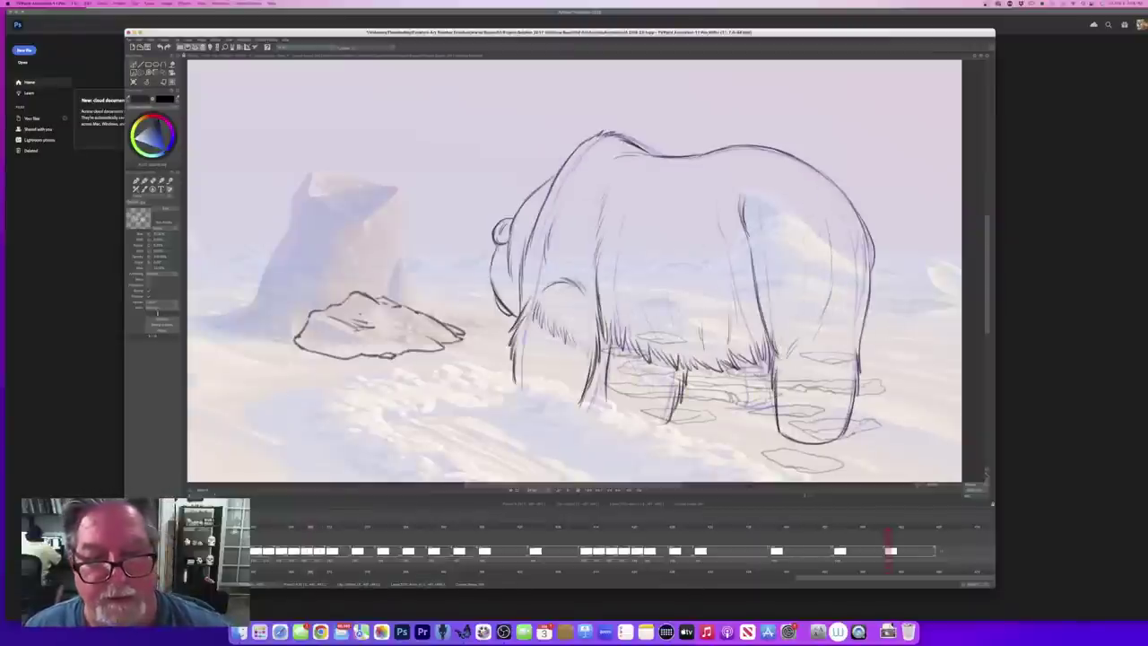
key(Right)
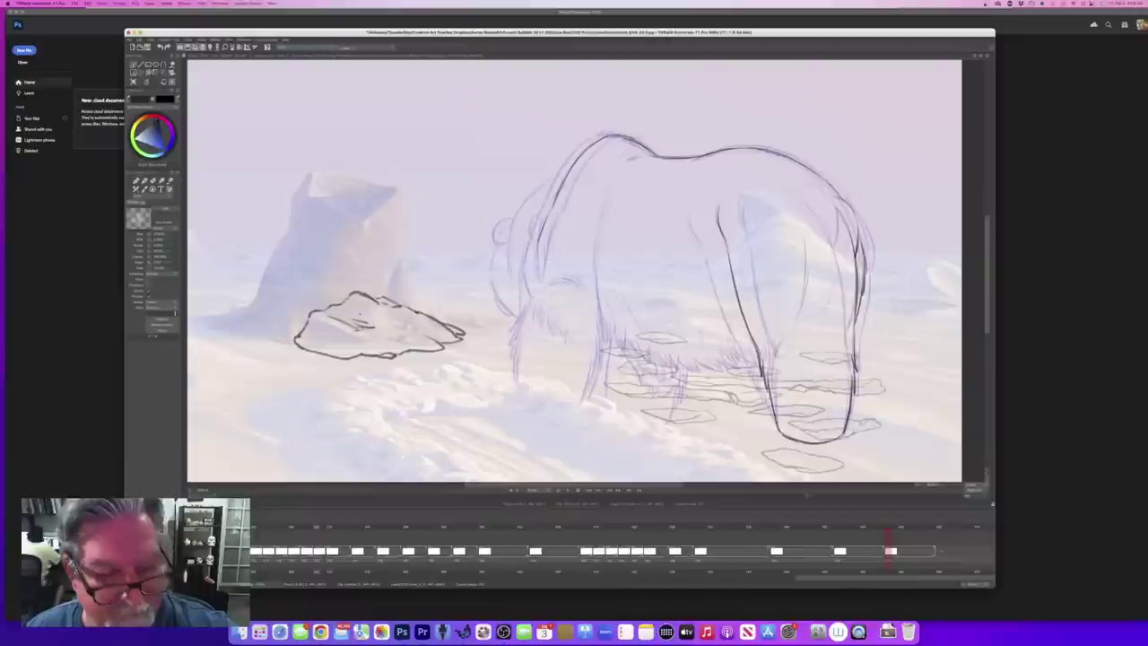
drag(538, 248, 527, 303)
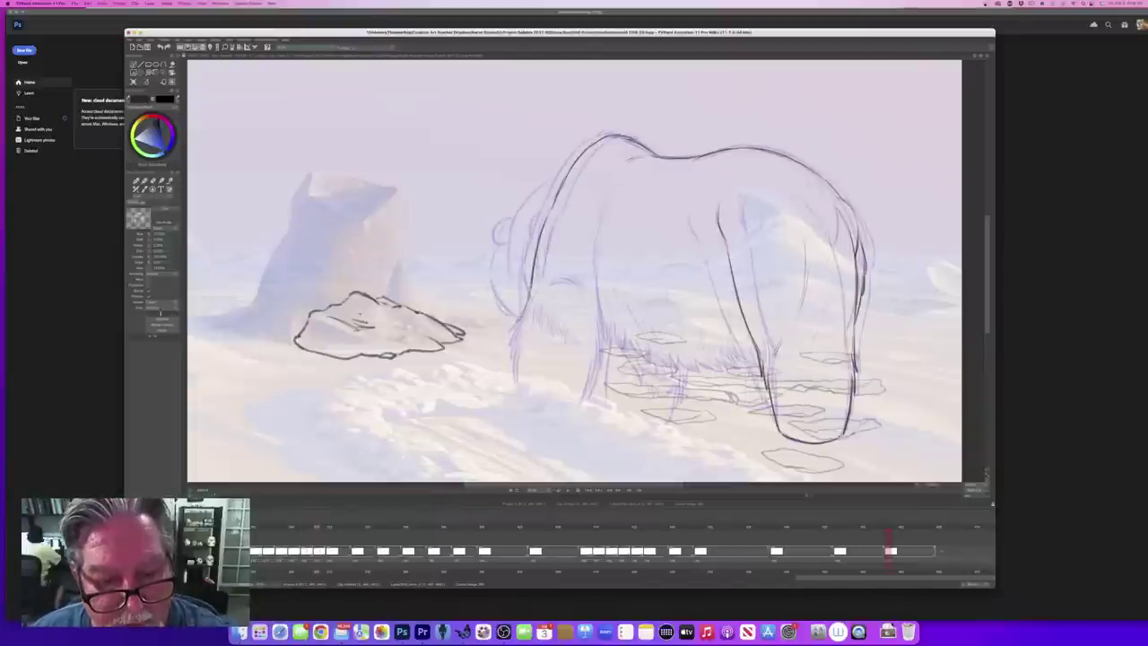
drag(518, 326, 517, 380)
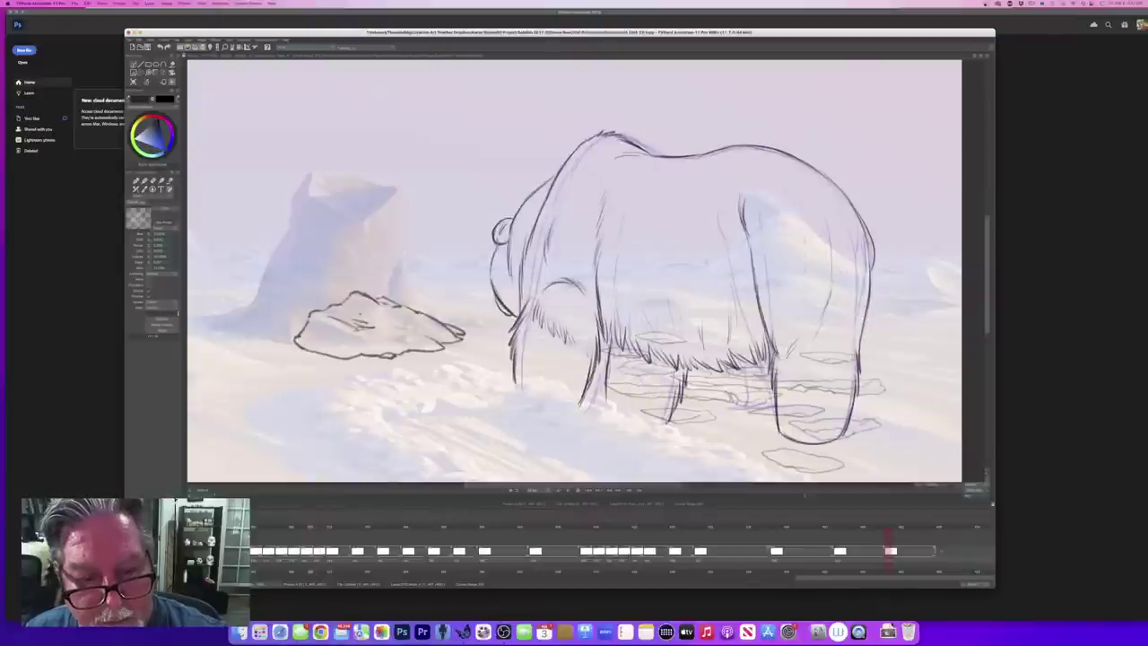
Step: Draw the shaggy fur under the near foreleg's elbow arch and the leg's back edge down to the snow
key(Right)
drag(536, 300, 552, 335)
drag(549, 319, 572, 343)
mouse_move(567, 333)
mouse_down()
mouse_move(573, 345)
mouse_move(602, 344)
mouse_move(590, 391)
mouse_up()
drag(596, 361, 587, 395)
drag(590, 386, 583, 403)
Step: Flip between this pose and the previous one to check the near foreleg, and save the project
key(Left)
key(Right)
key(Left)
key(Right)
key(Left)
key(Right)
key(super+s)
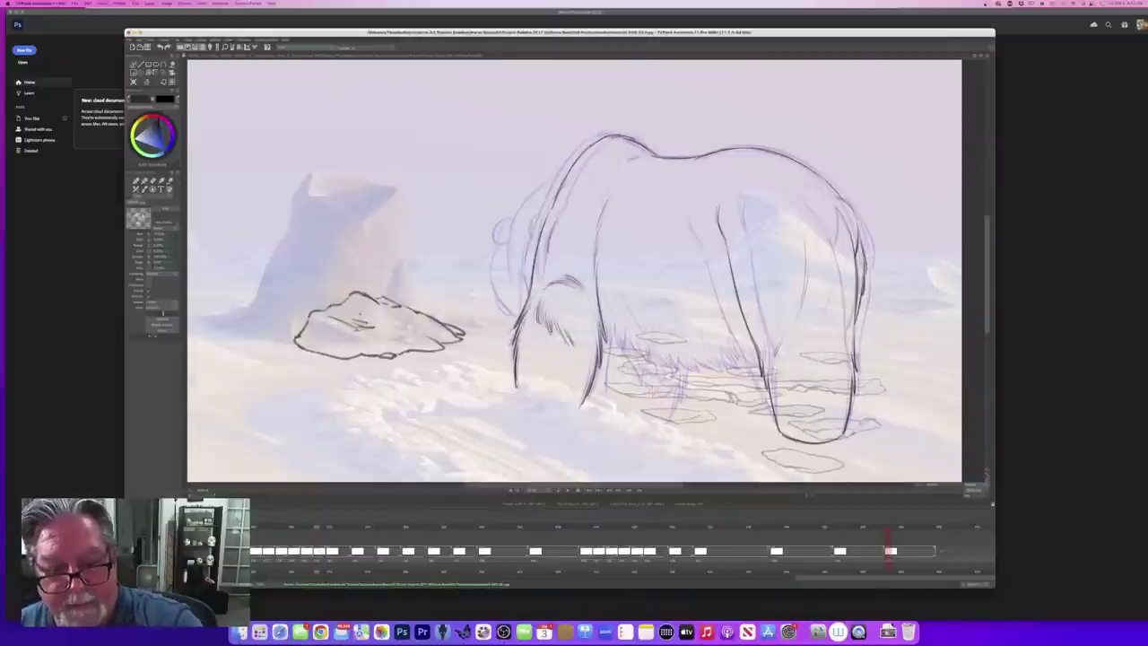
Step: Check the previous pose and draw the front half of the belly fur behind the near foreleg as short overlapping strokes
key(Left)
key(Right)
key(Left)
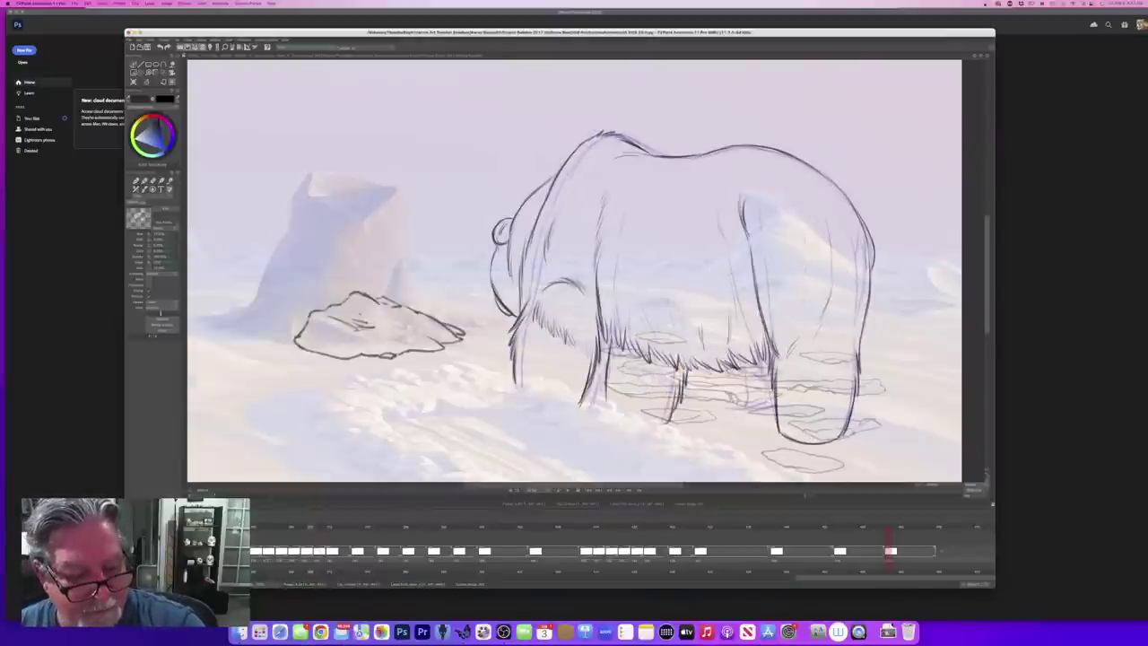
drag(603, 320, 611, 346)
drag(608, 324, 616, 348)
drag(615, 329, 650, 363)
drag(651, 350, 677, 369)
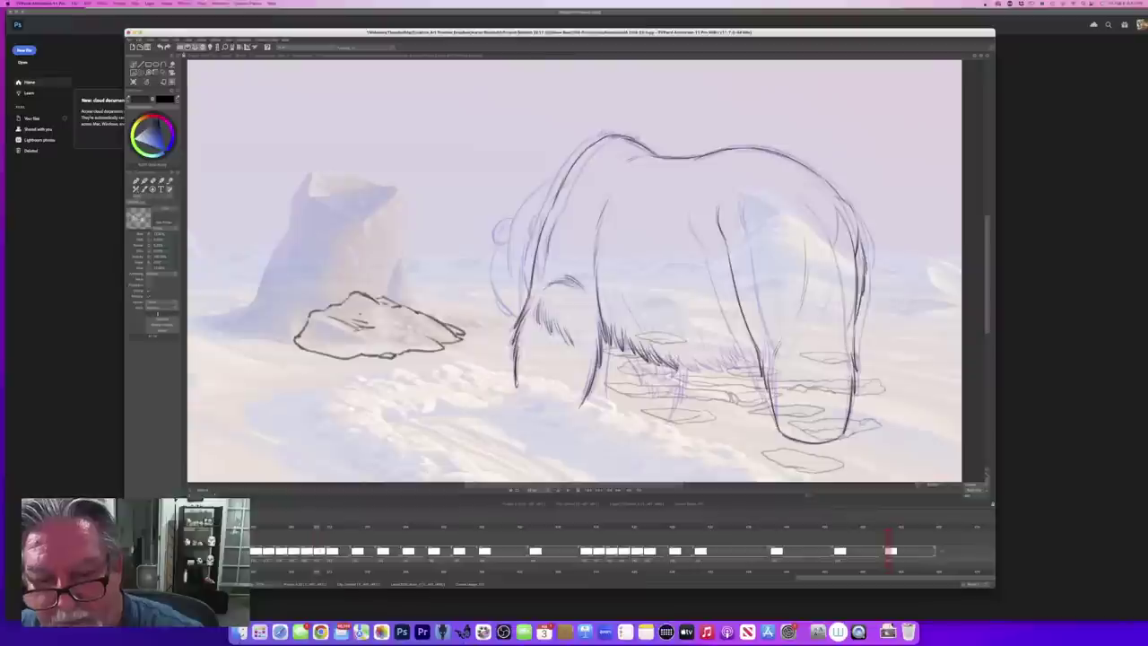
key(Left)
key(Right)
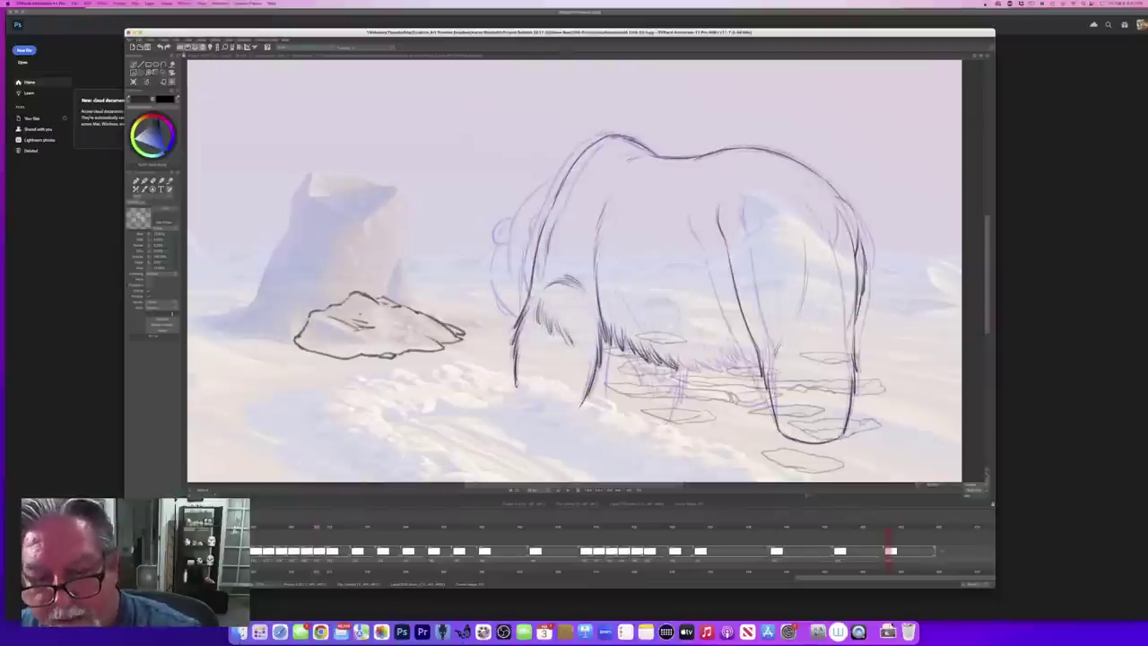
Step: Fill in the rear half of the belly fur toward the near hind leg with short strokes, flipping to compare
drag(751, 346, 755, 365)
drag(740, 346, 740, 365)
drag(732, 355, 737, 368)
drag(721, 353, 719, 368)
drag(709, 360, 710, 370)
drag(694, 357, 698, 372)
drag(685, 362, 684, 374)
key(Left)
key(Right)
key(Left)
key(Right)
Step: Draw the front and back edges of the far foreleg below the belly and add fur strokes at its base
drag(681, 369, 678, 400)
key(Left)
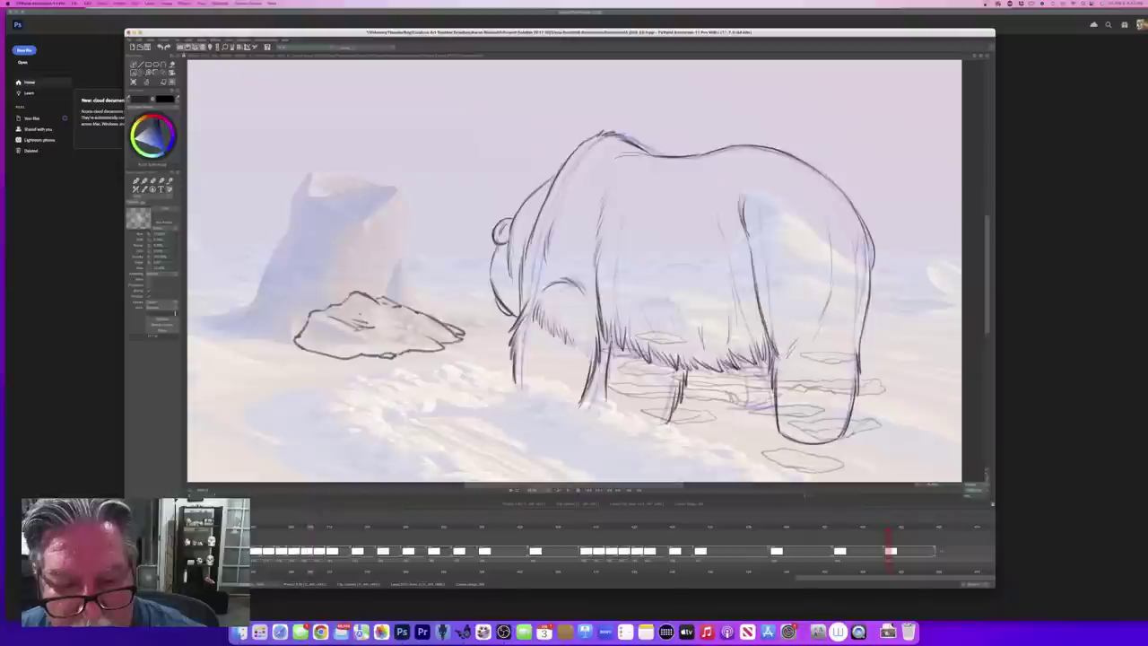
key(Right)
drag(614, 341, 616, 384)
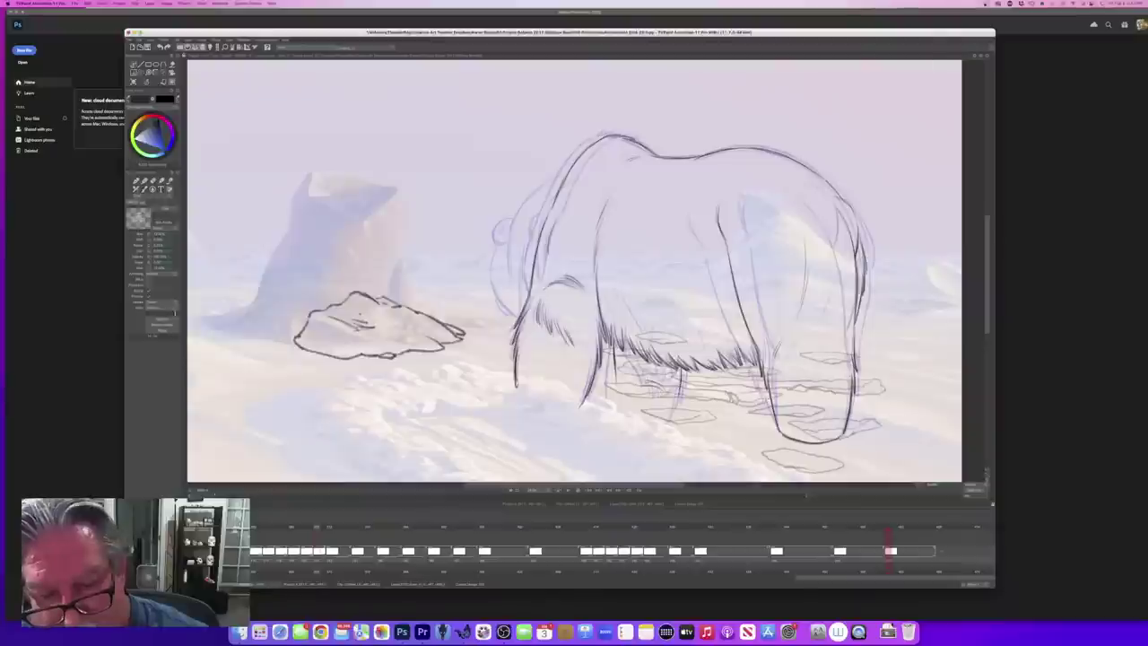
drag(679, 386, 670, 425)
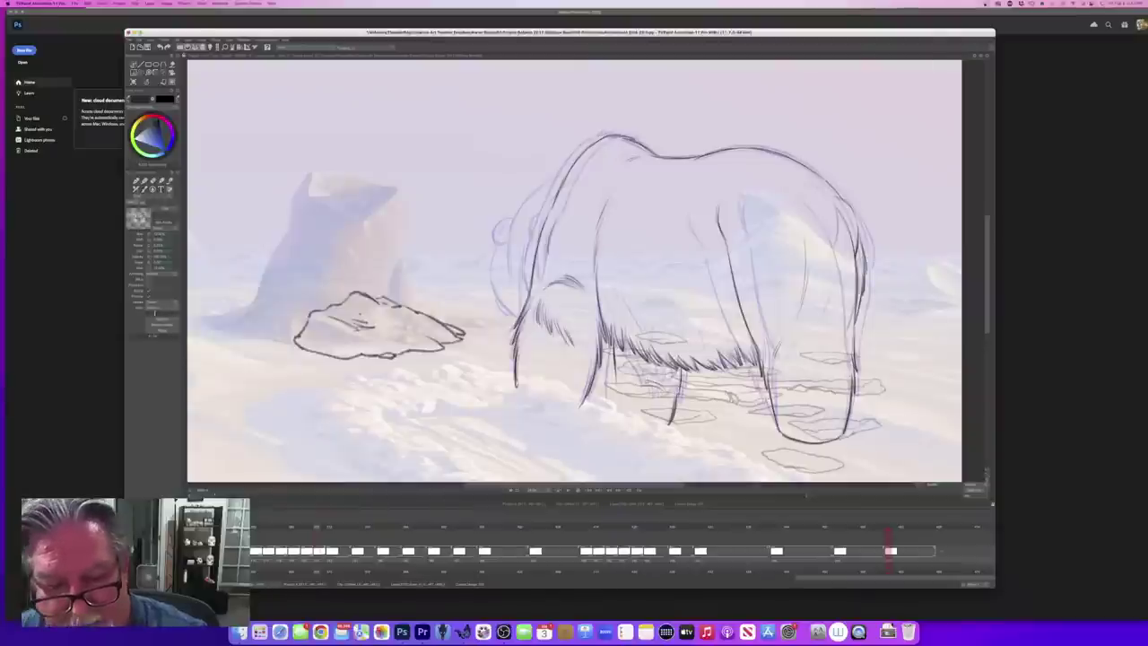
mouse_move(615, 369)
mouse_down()
mouse_move(614, 405)
mouse_move(666, 417)
mouse_up()
mouse_move(657, 403)
mouse_down()
mouse_move(633, 417)
mouse_move(666, 430)
mouse_up()
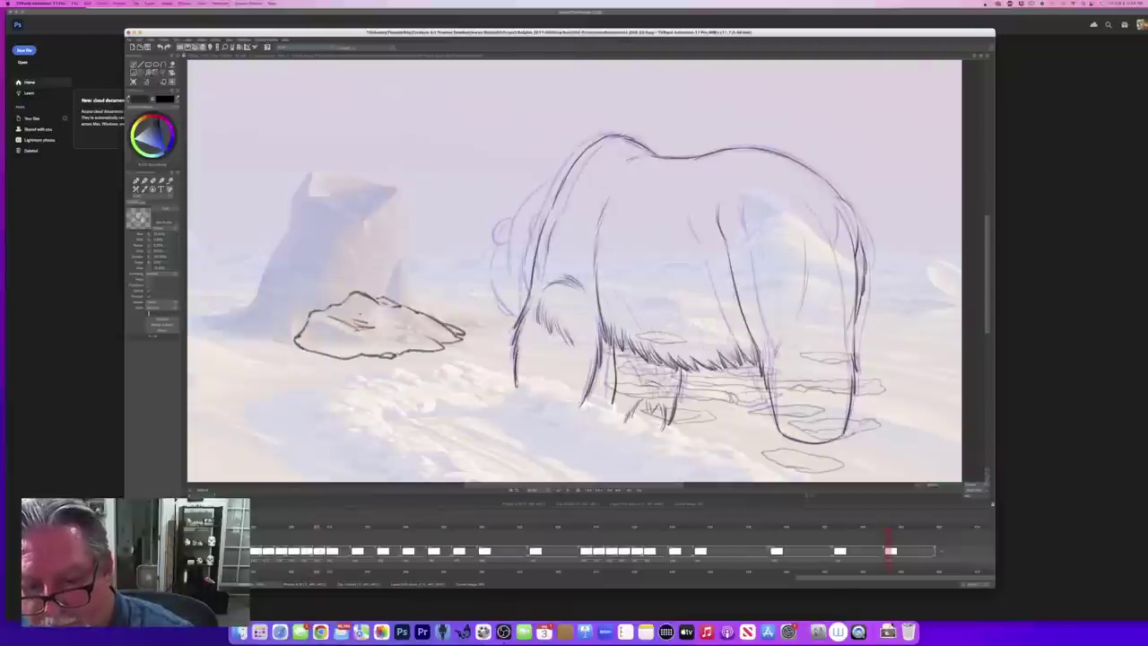
Step: Draw the far hind leg's short visible edge beside the near hind leg in this and the previous pose, correcting it with the eraser
drag(762, 368, 767, 409)
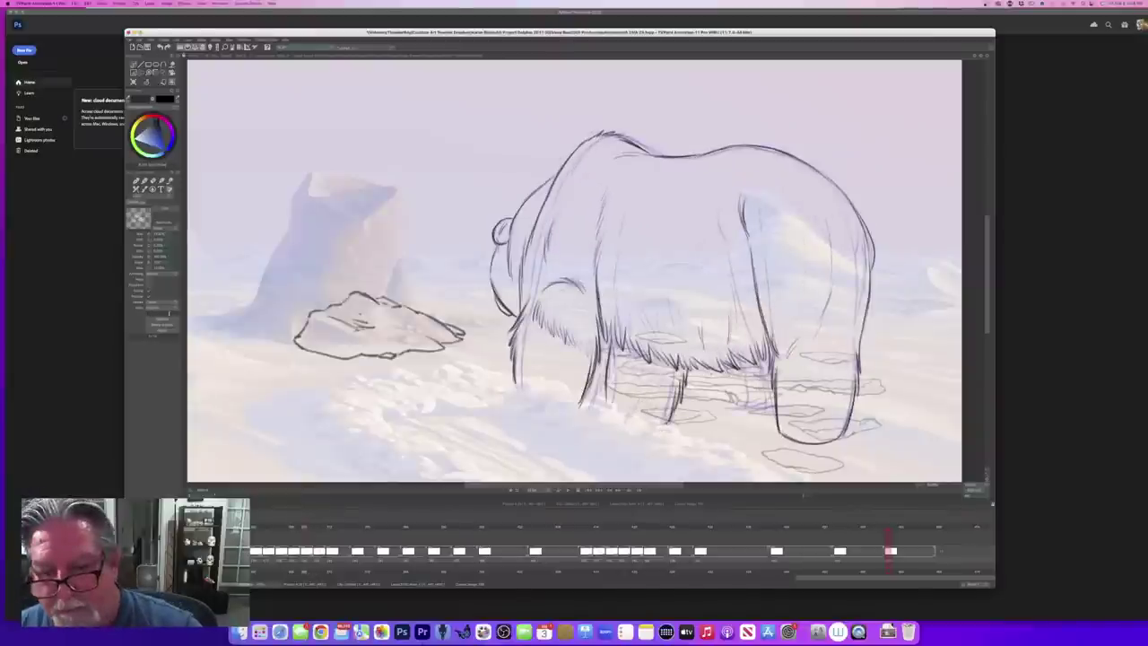
drag(768, 362, 765, 409)
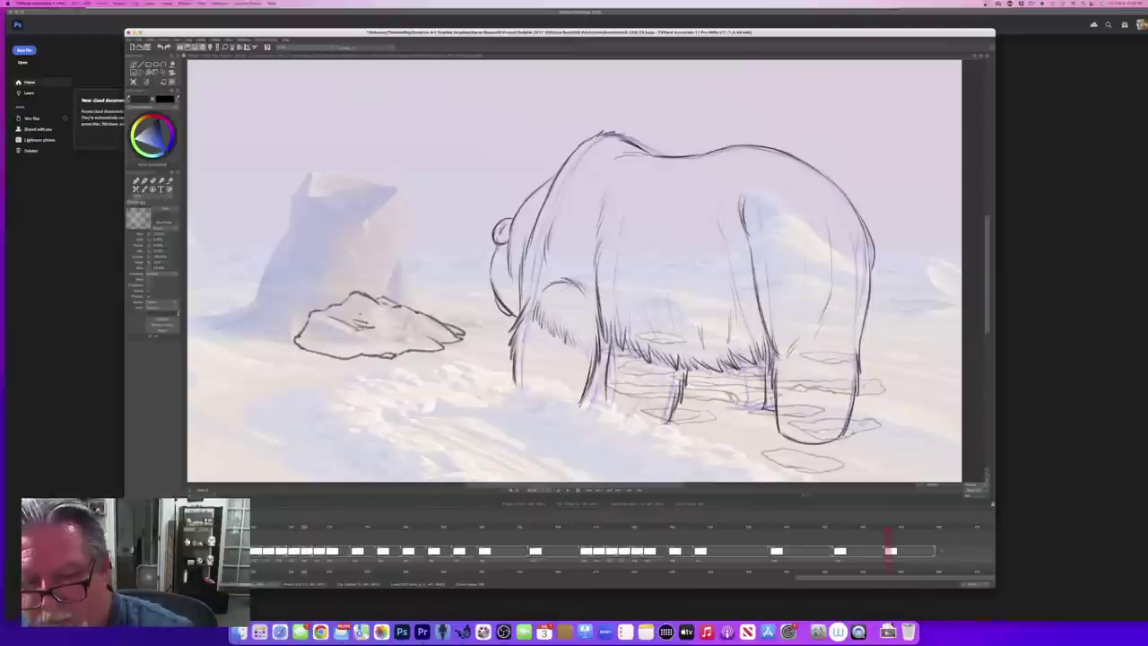
key(Right)
key(Right)
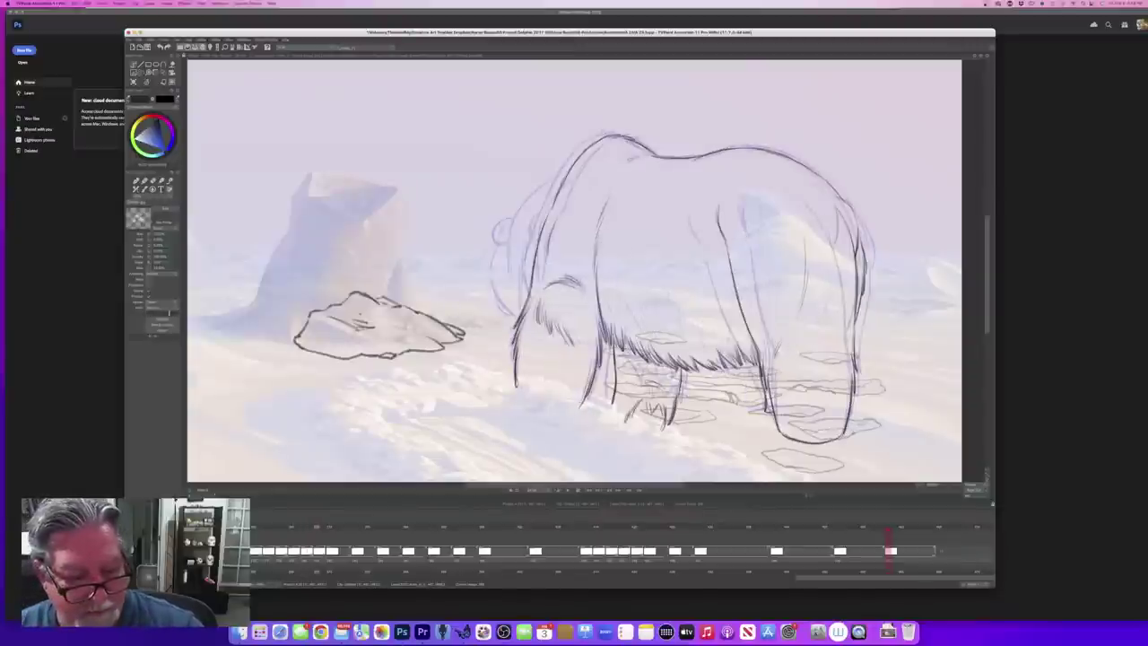
key(b)
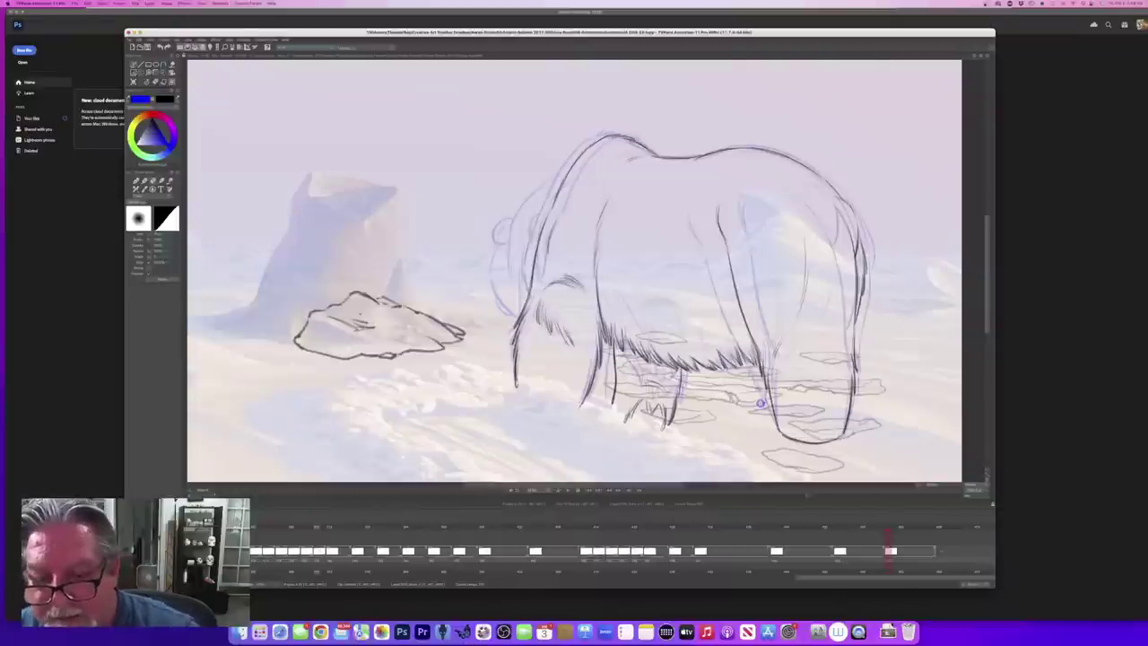
key(n)
key(Left)
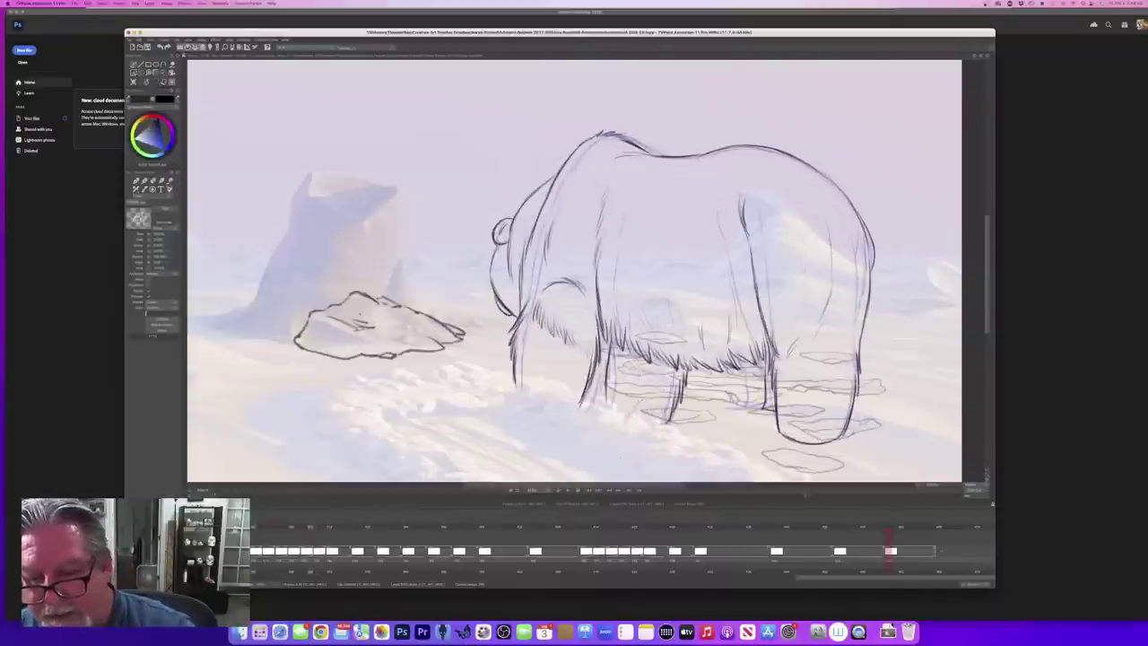
key(Right)
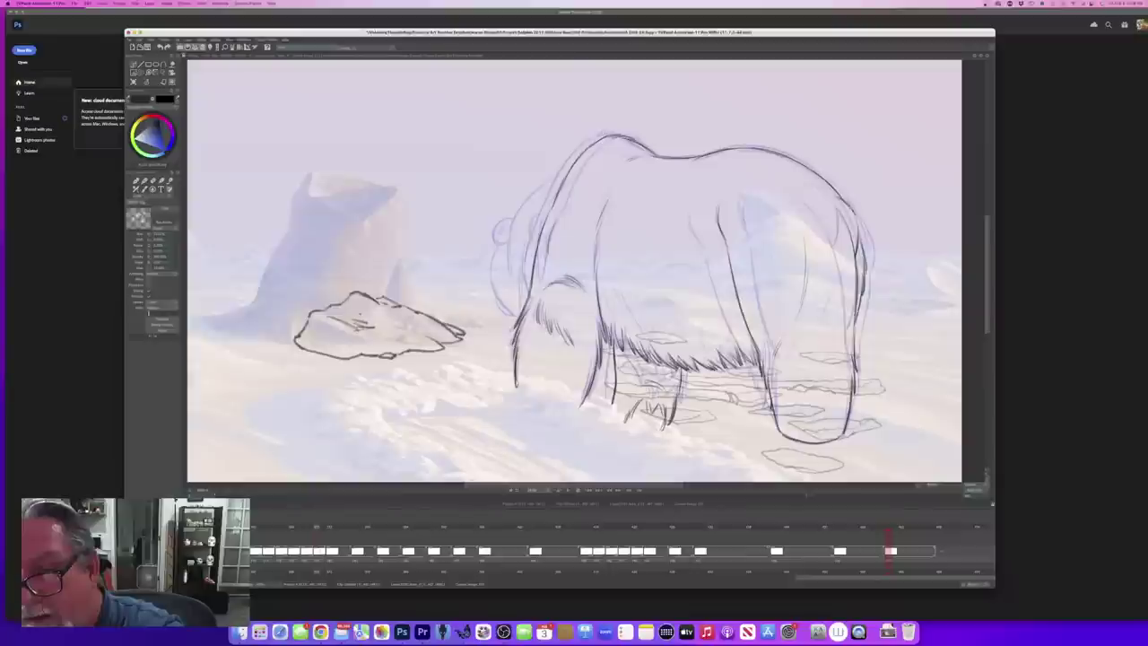
Step: Reinforce the outer curve of the rump behind the near hind leg and compare it with the previous pose
drag(858, 237, 866, 271)
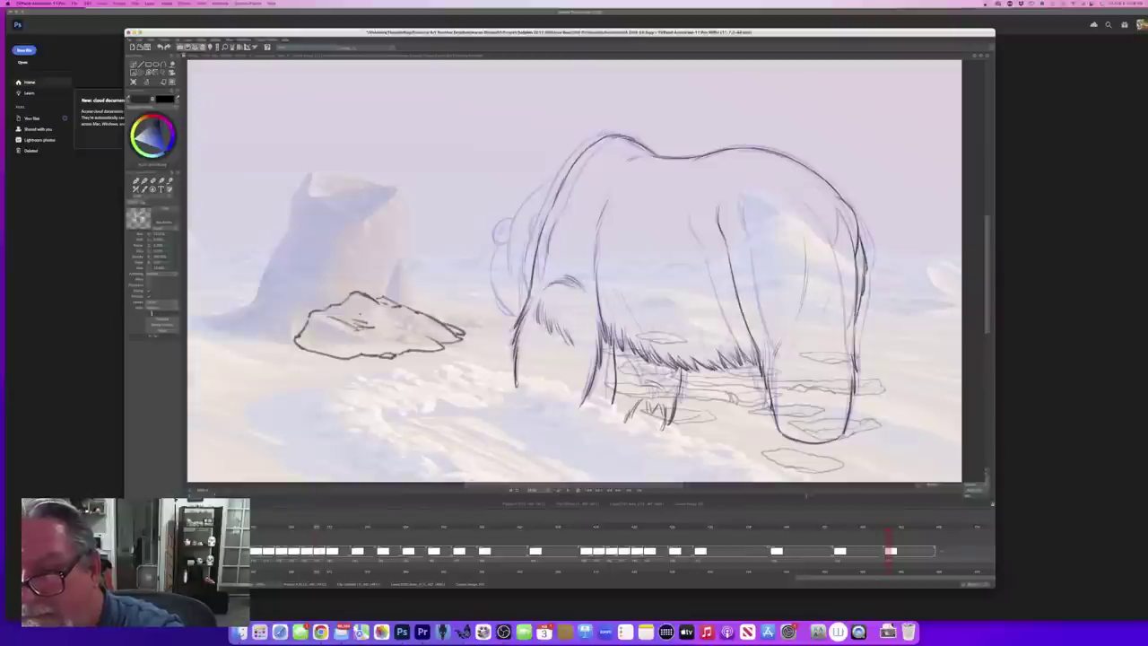
key(Left)
key(Right)
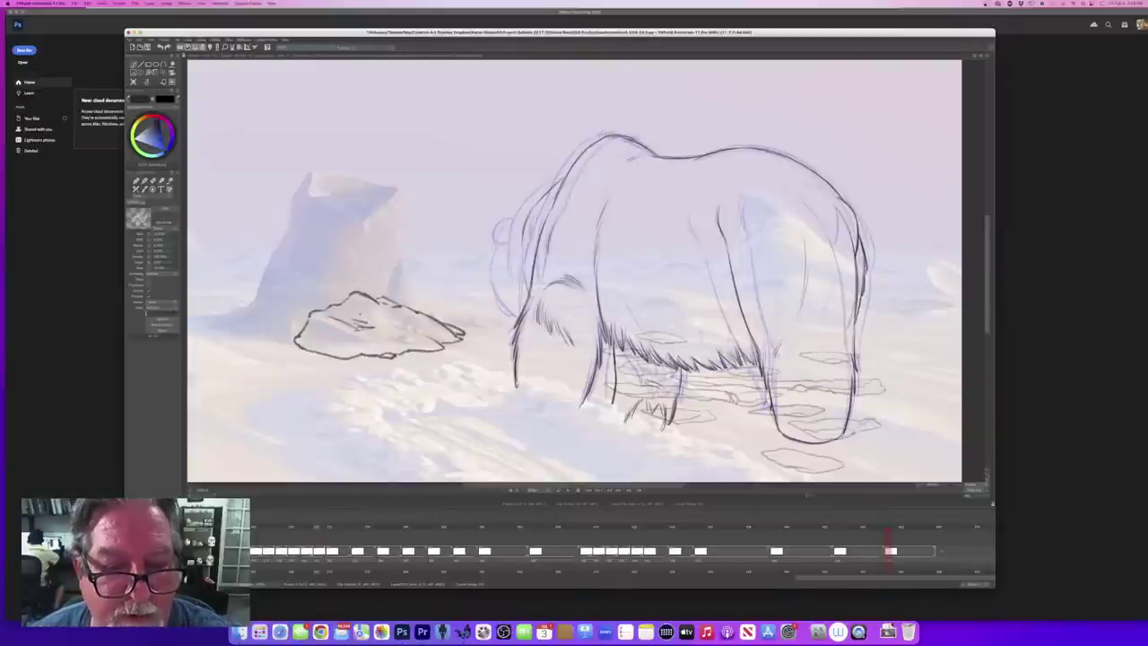
Step: Draw the neck line in front of the shoulder down to the foreleg, flipping against the previous pose to compare
key(Left)
key(Right)
drag(523, 274, 529, 301)
key(Left)
key(Right)
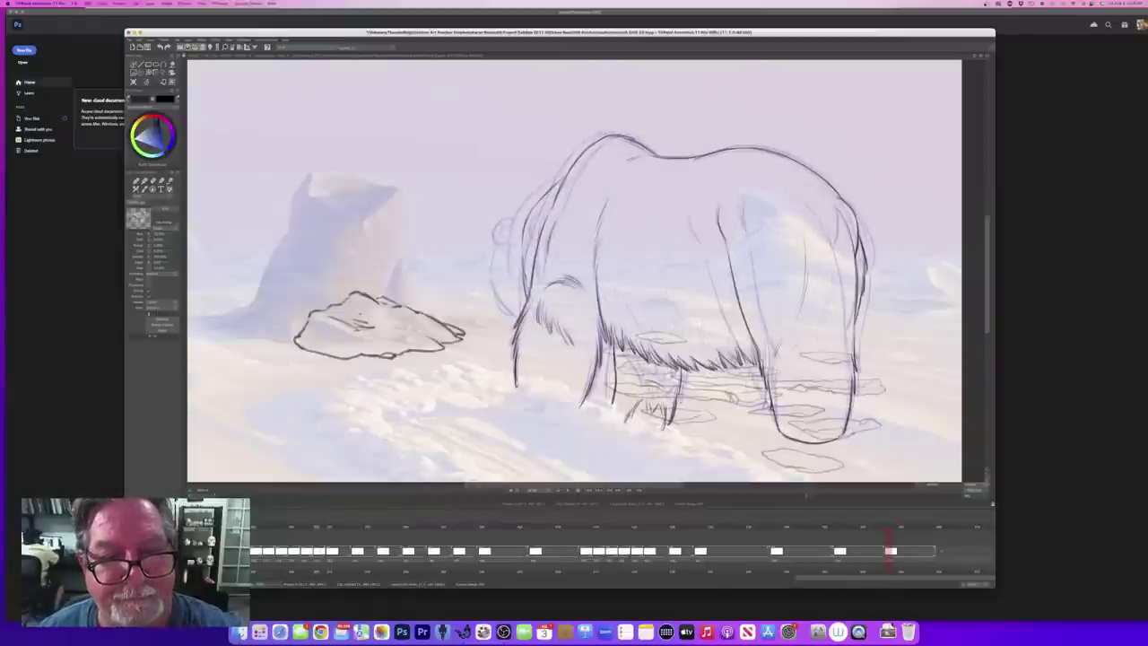
drag(779, 338, 770, 361)
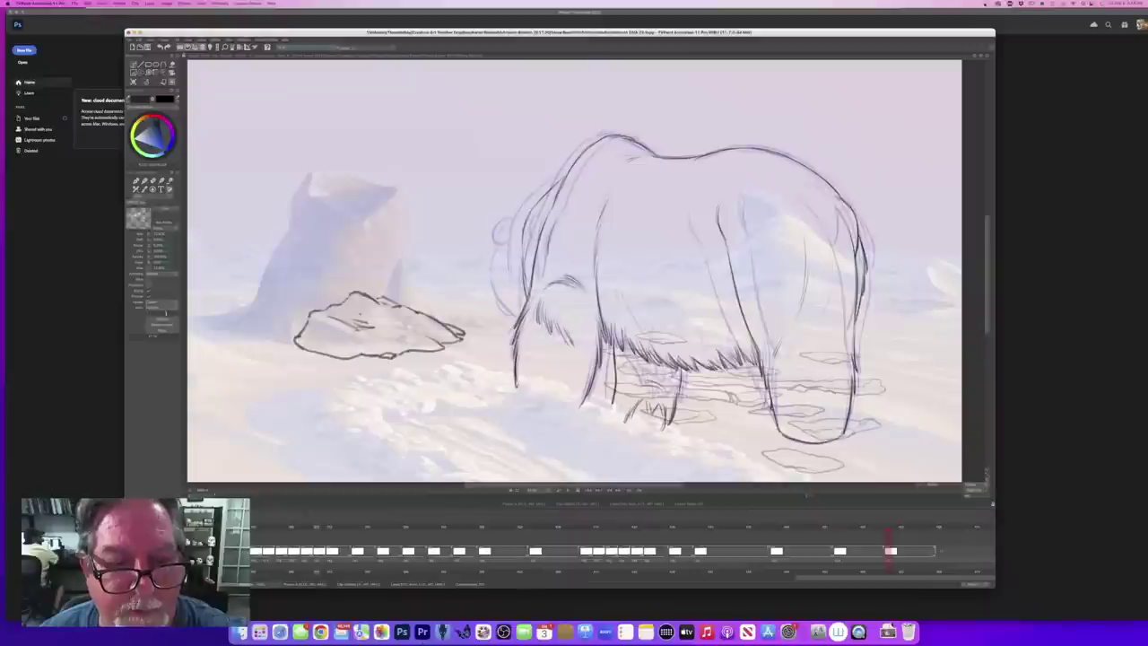
key(Left)
key(Right)
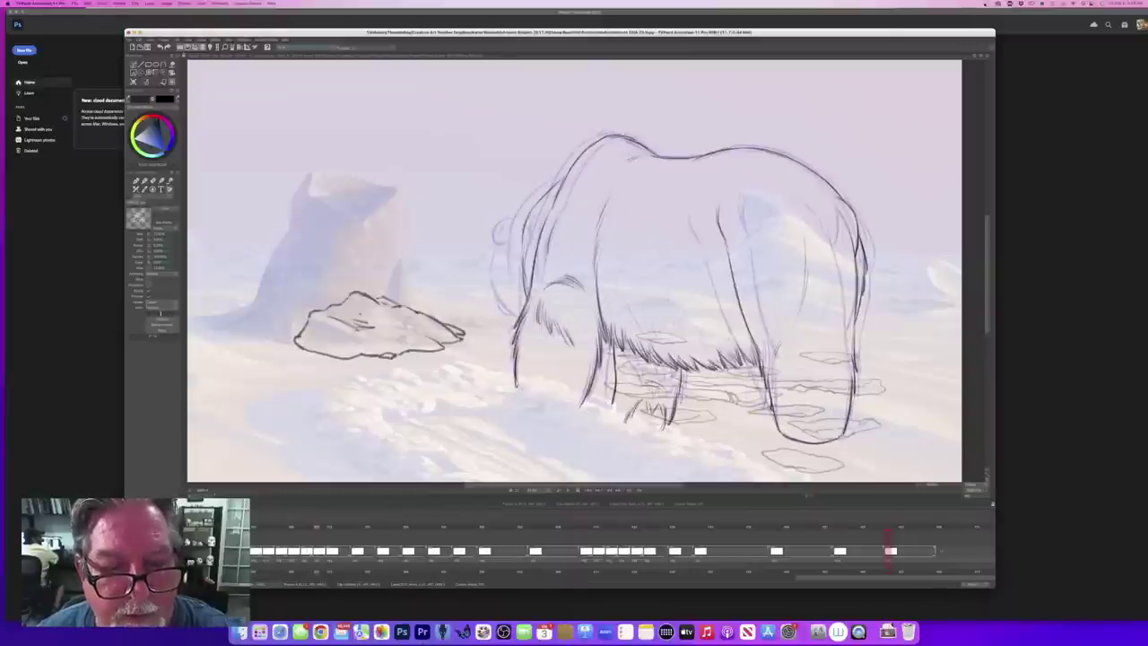
Step: Draw the small round ear in front of the neck and the curved cheek outline from the ear down to the foreleg
mouse_move(516, 219)
mouse_down()
mouse_move(507, 239)
mouse_move(522, 244)
mouse_up()
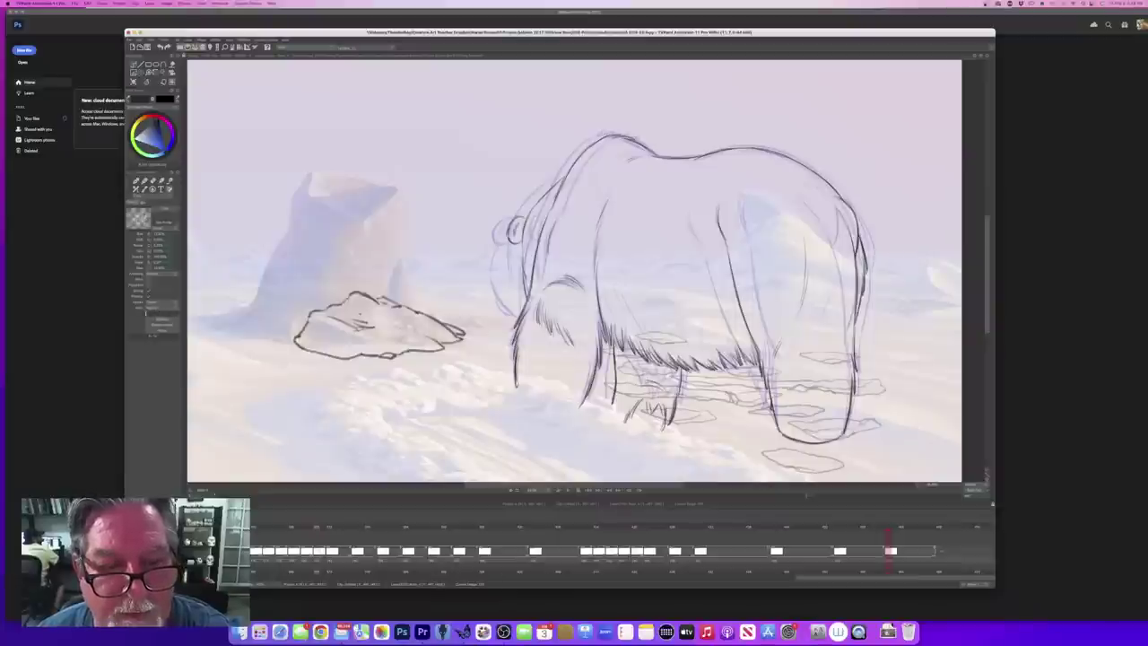
drag(516, 244, 519, 283)
key(Left)
key(Right)
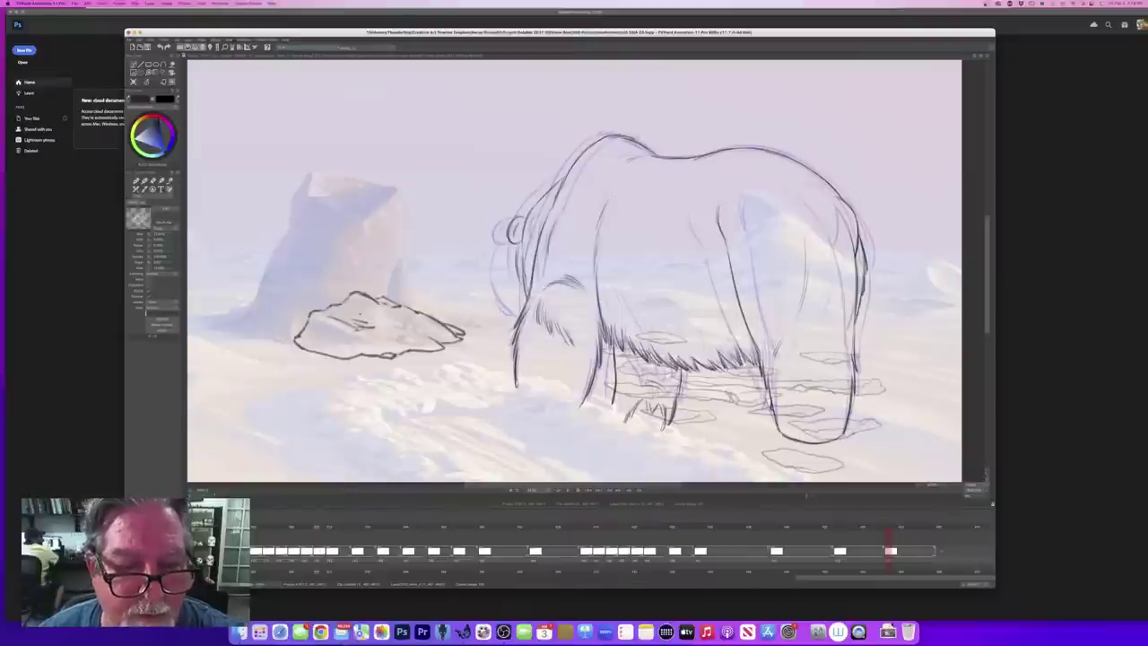
drag(513, 244, 517, 311)
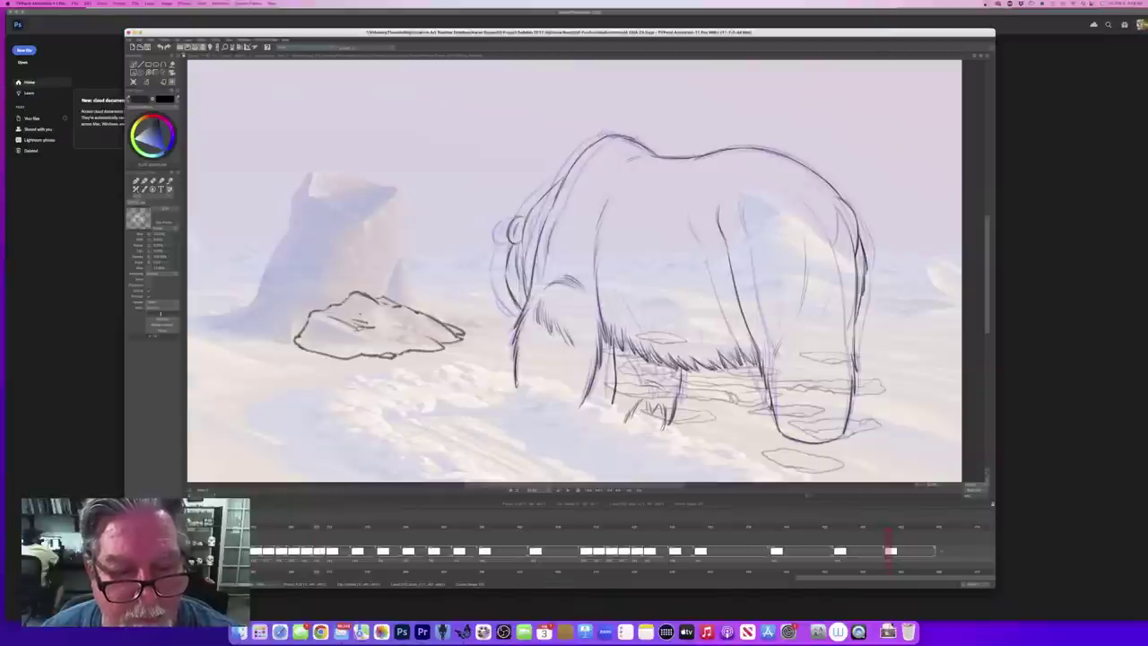
key(Left)
key(Right)
key(Left)
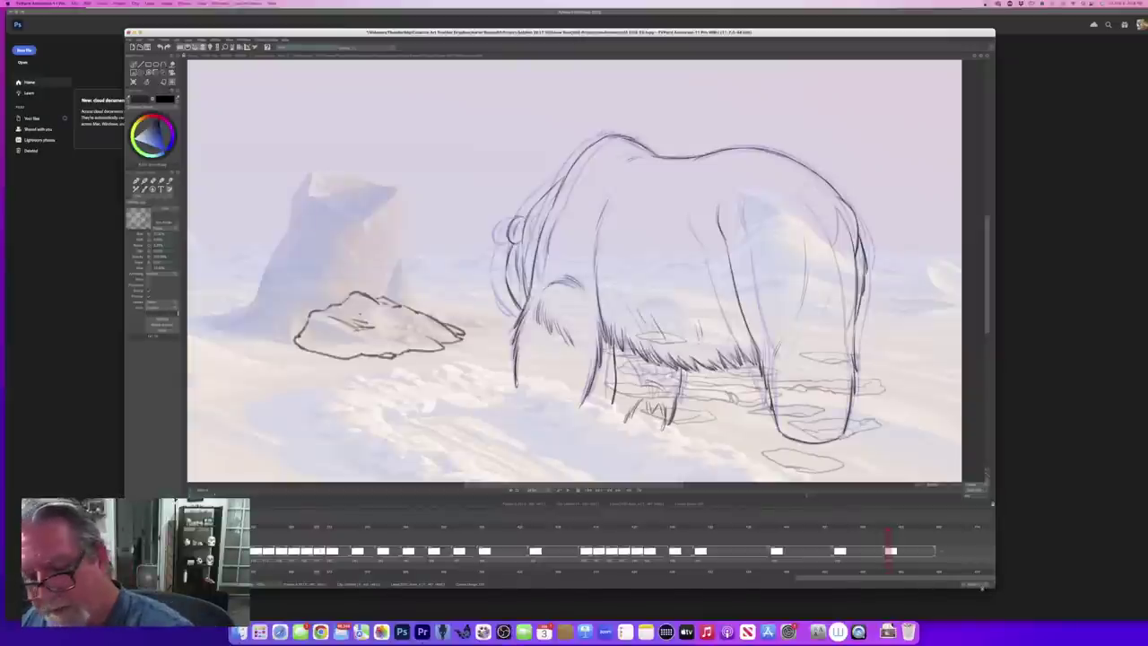
Step: Play back the animation, and scrub and flip through the frames to review the bear's turn and walk
click(569, 491)
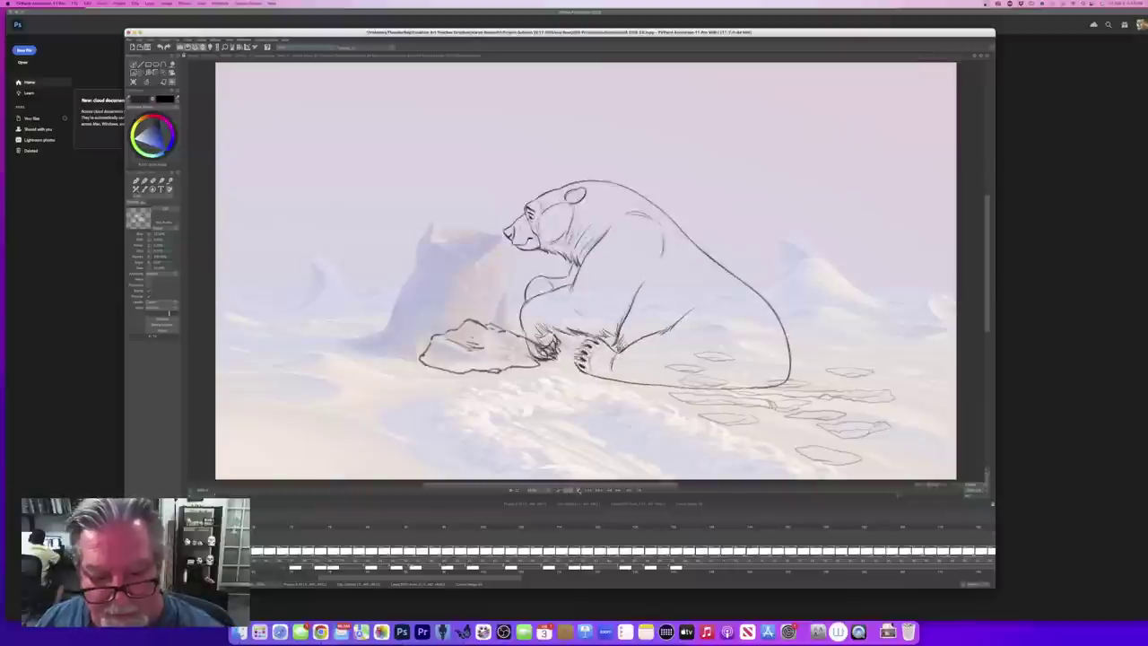
drag(741, 577, 618, 582)
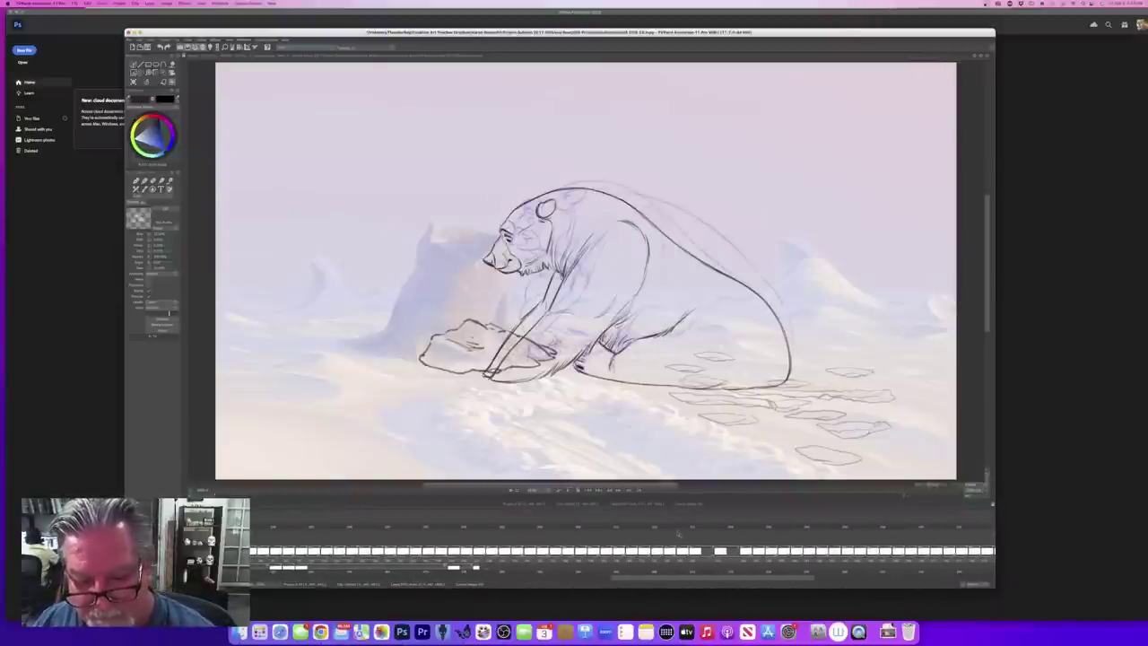
click(678, 528)
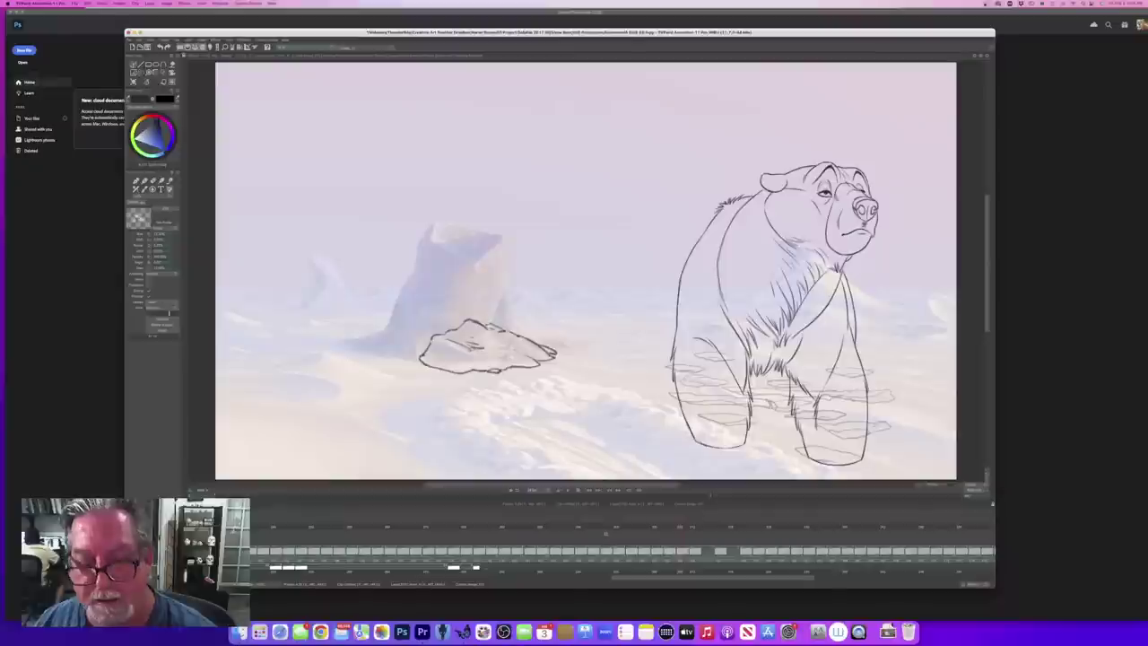
drag(651, 582, 721, 579)
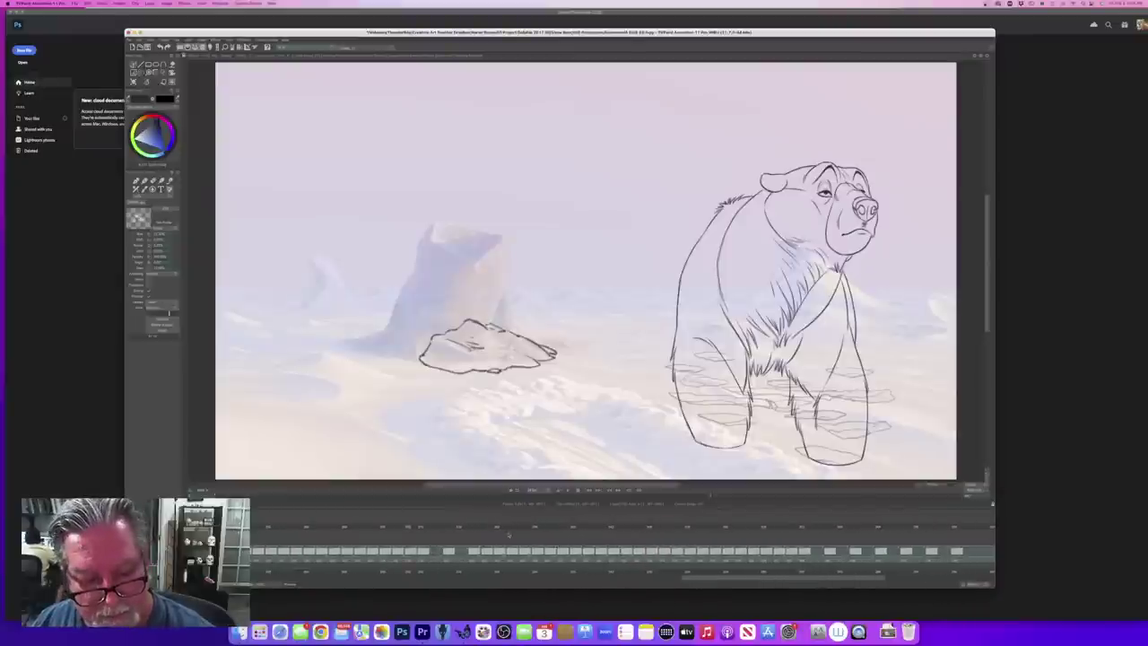
drag(409, 528, 617, 535)
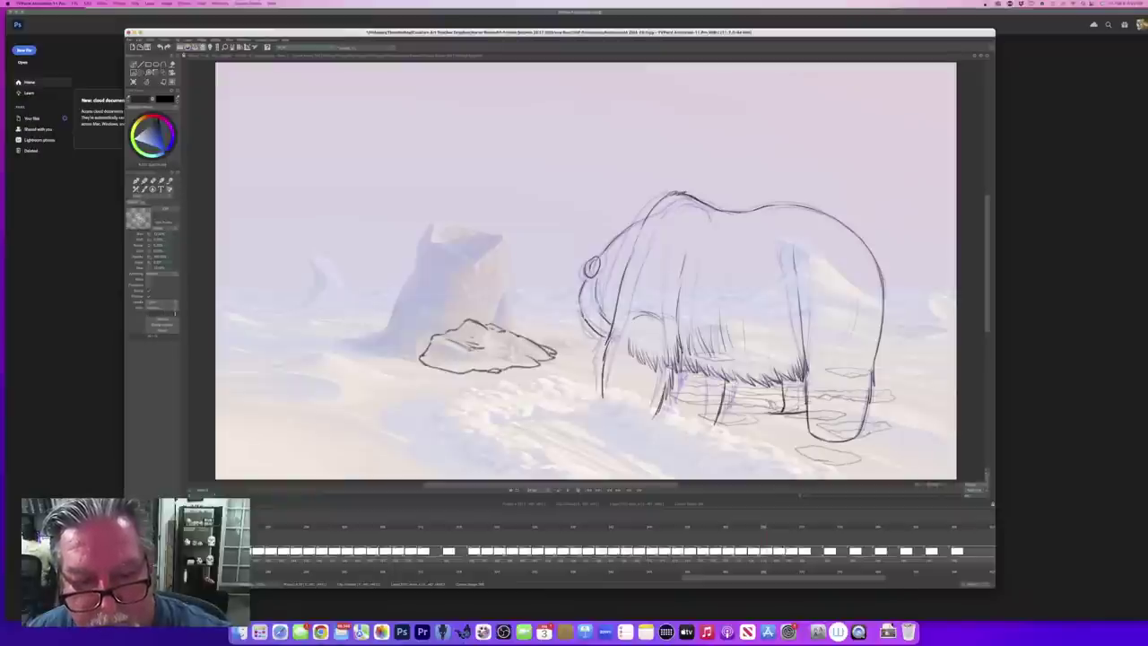
key(Left)
key(Right)
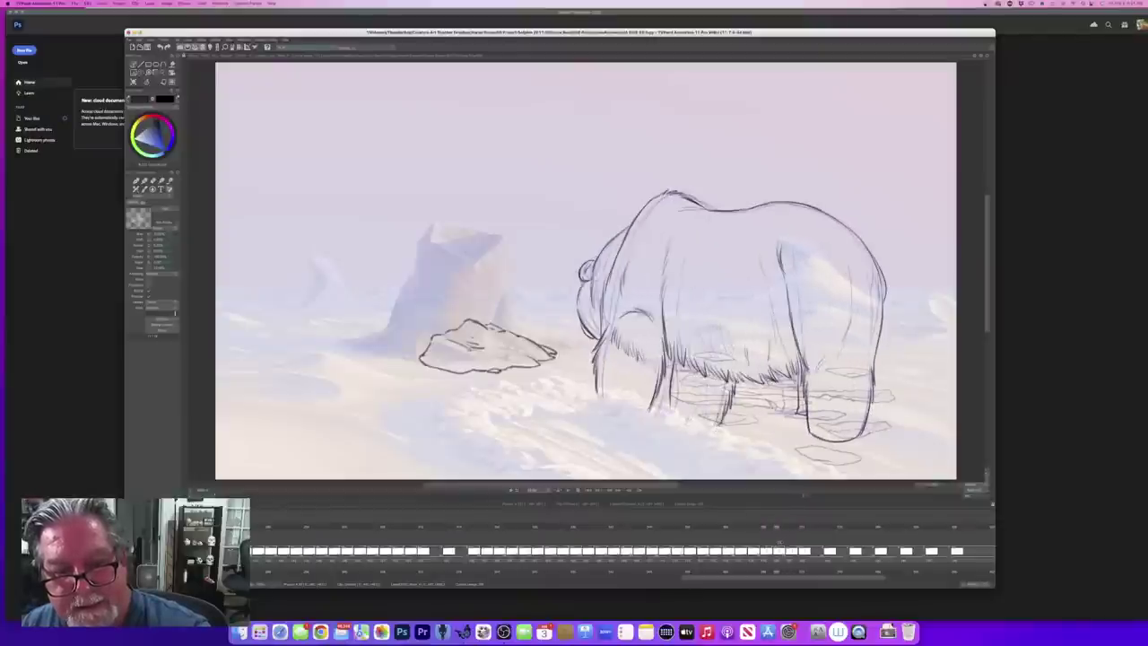
key(b)
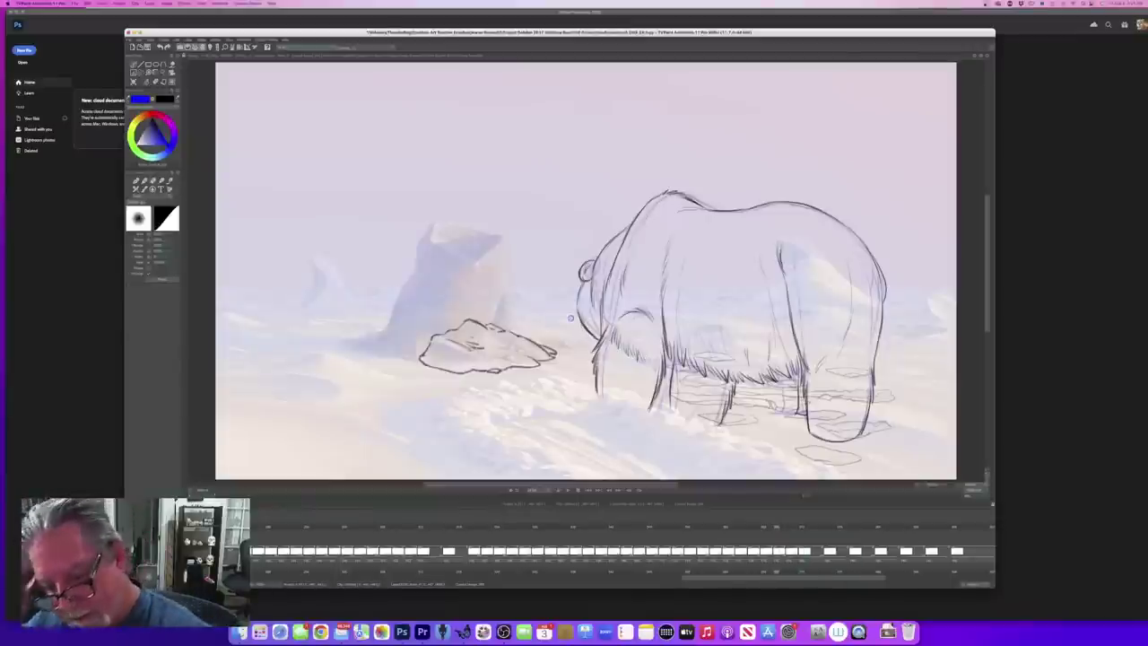
key(p)
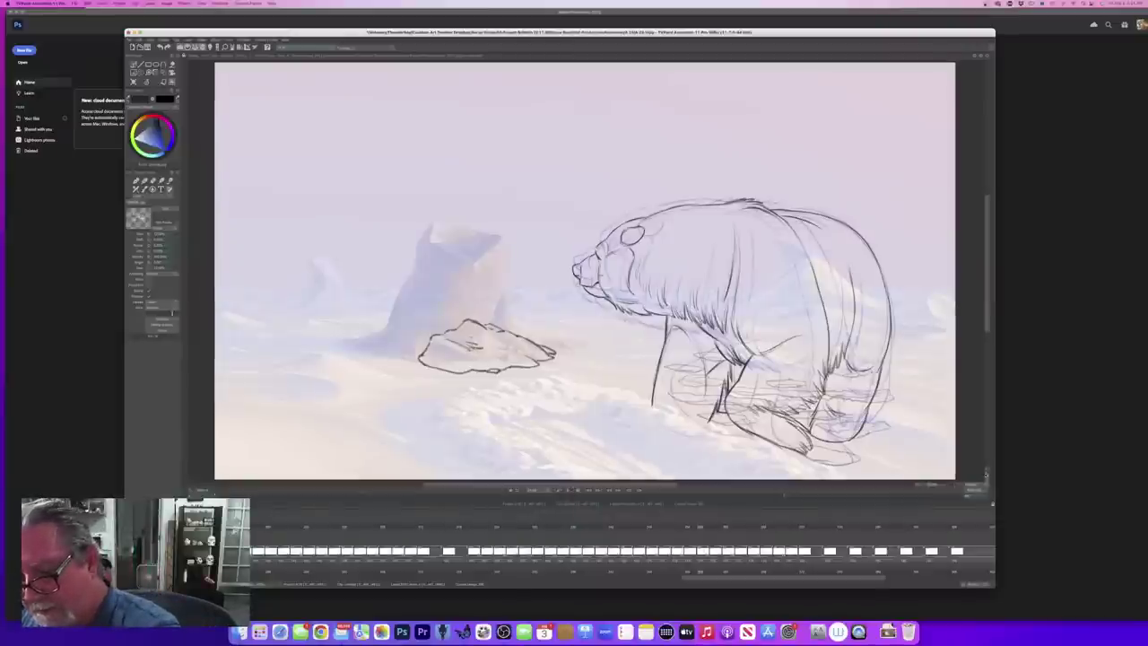
click(986, 475)
key(minus)
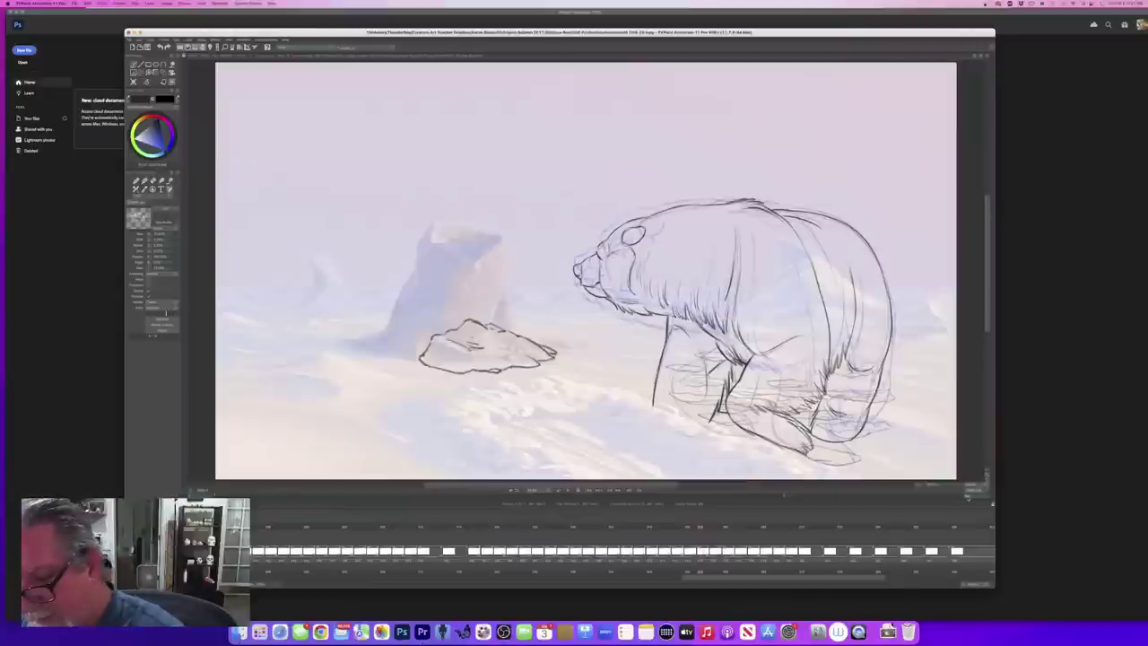